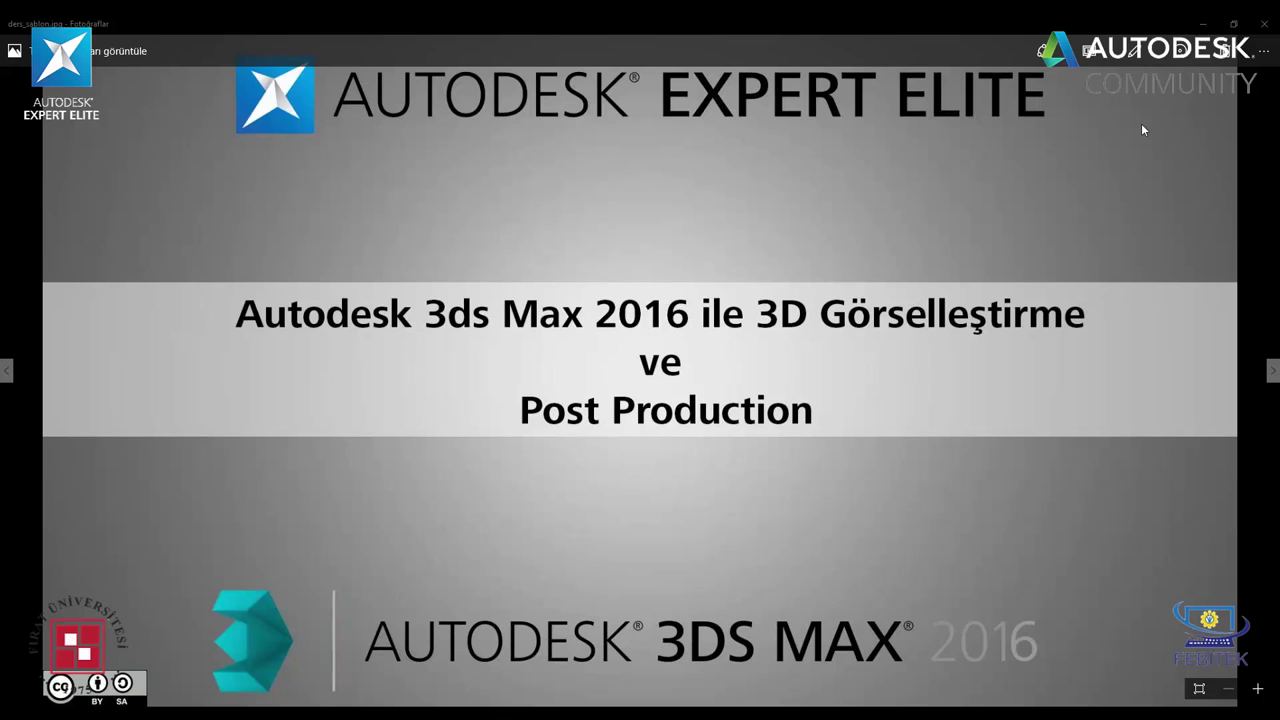
- Leave the Photos title slide and bring up the shop page listing 3ds Max training sets
scroll(640, 400, down, 6)
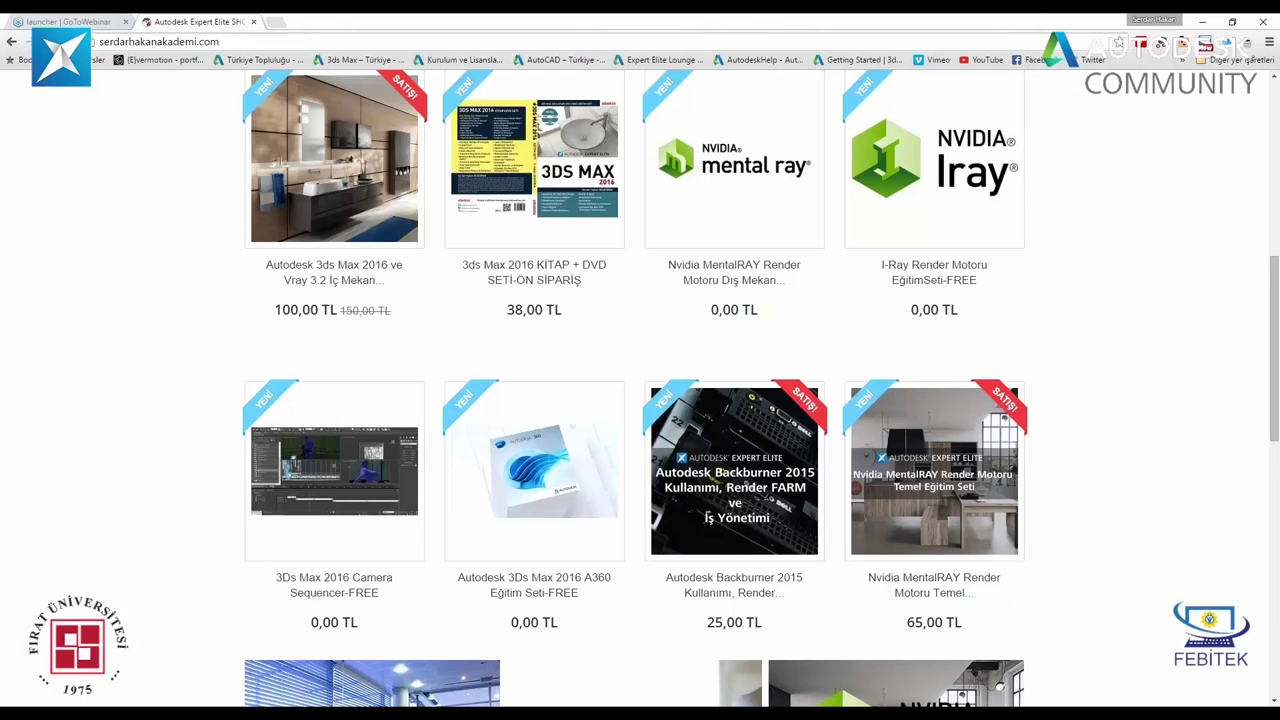
- Scroll up and down through the serdarhakanakademi.com product grid of training sets
scroll(968, 462, down, 3)
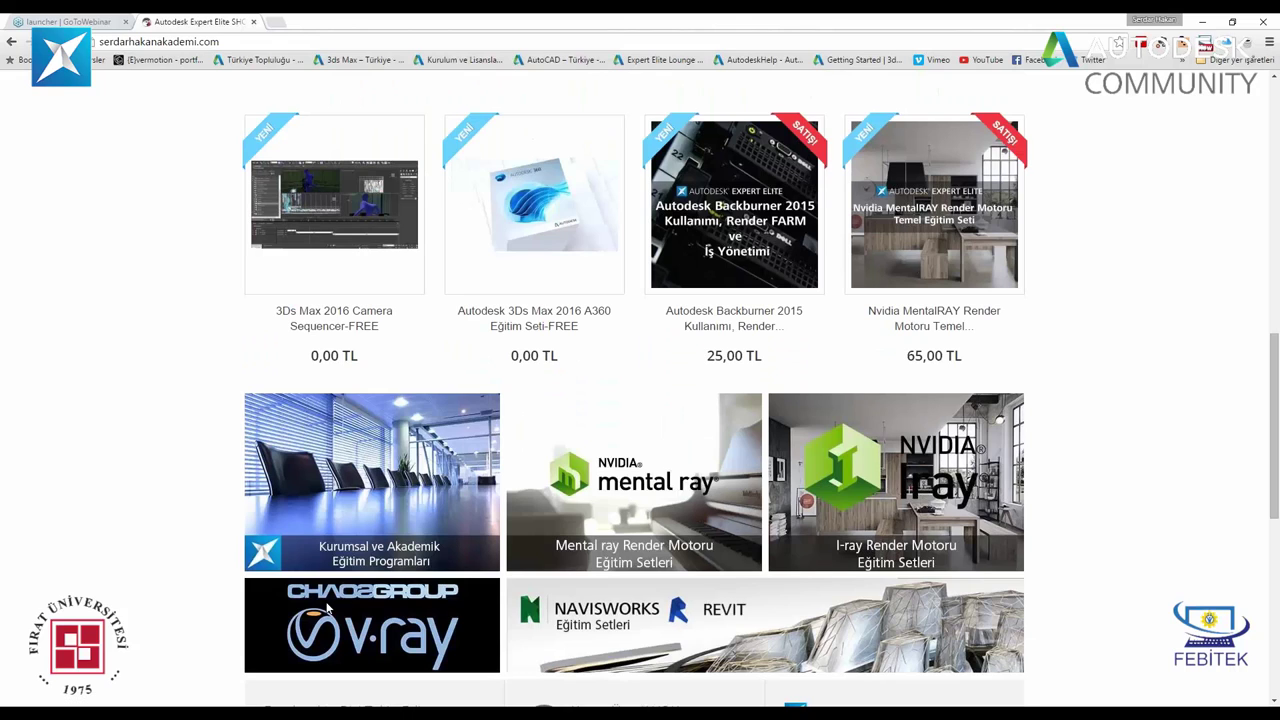
scroll(140, 490, down, 2)
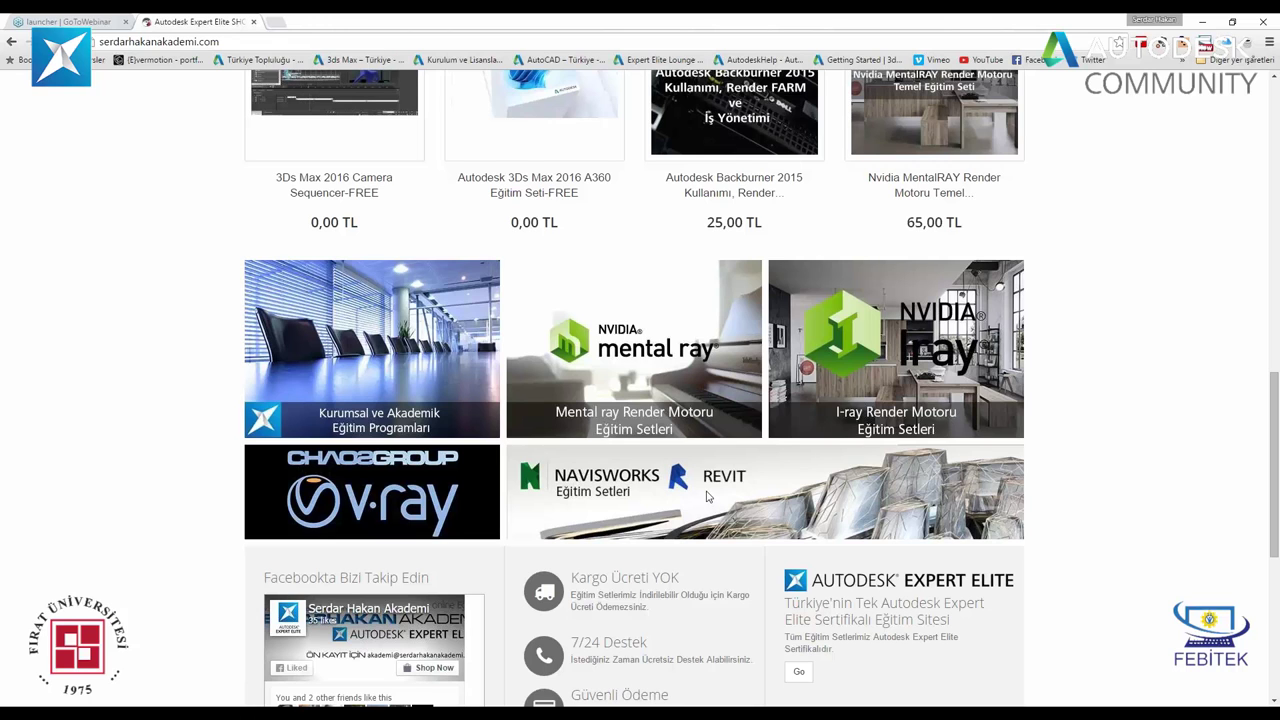
scroll(706, 496, up, 2)
scroll(706, 496, up, 4)
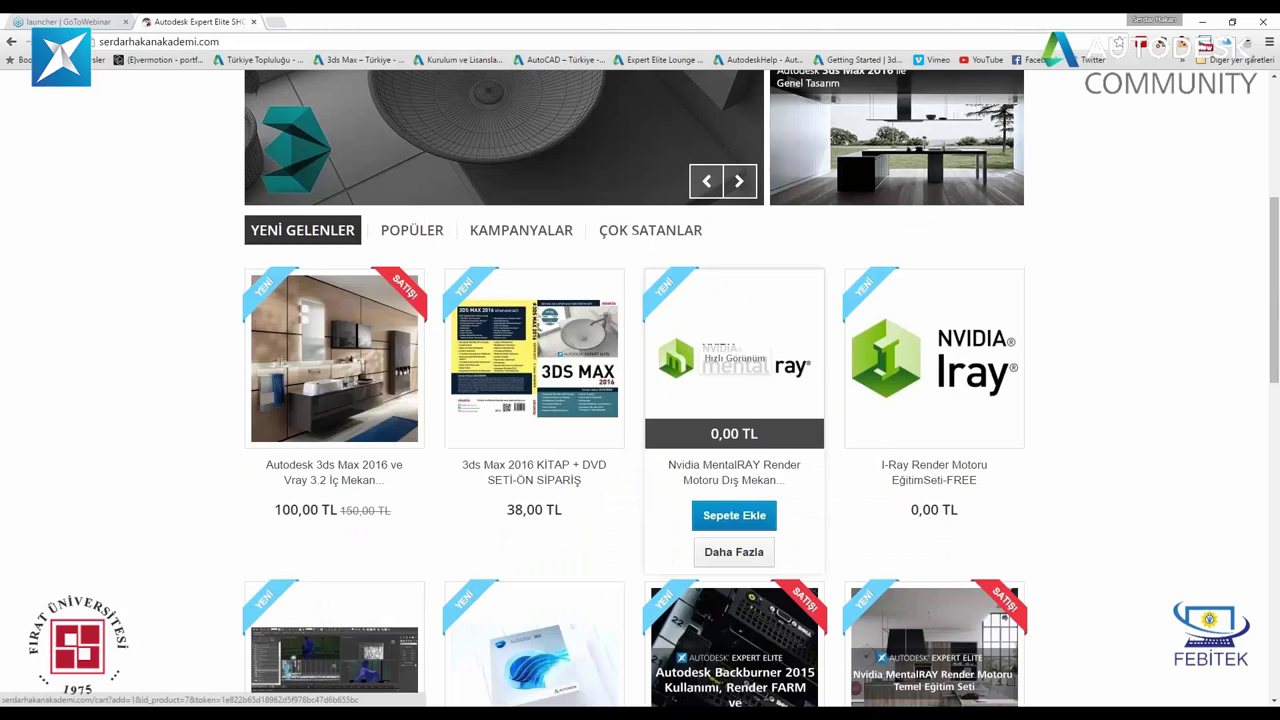
scroll(706, 496, up, 2)
scroll(706, 496, up, 2)
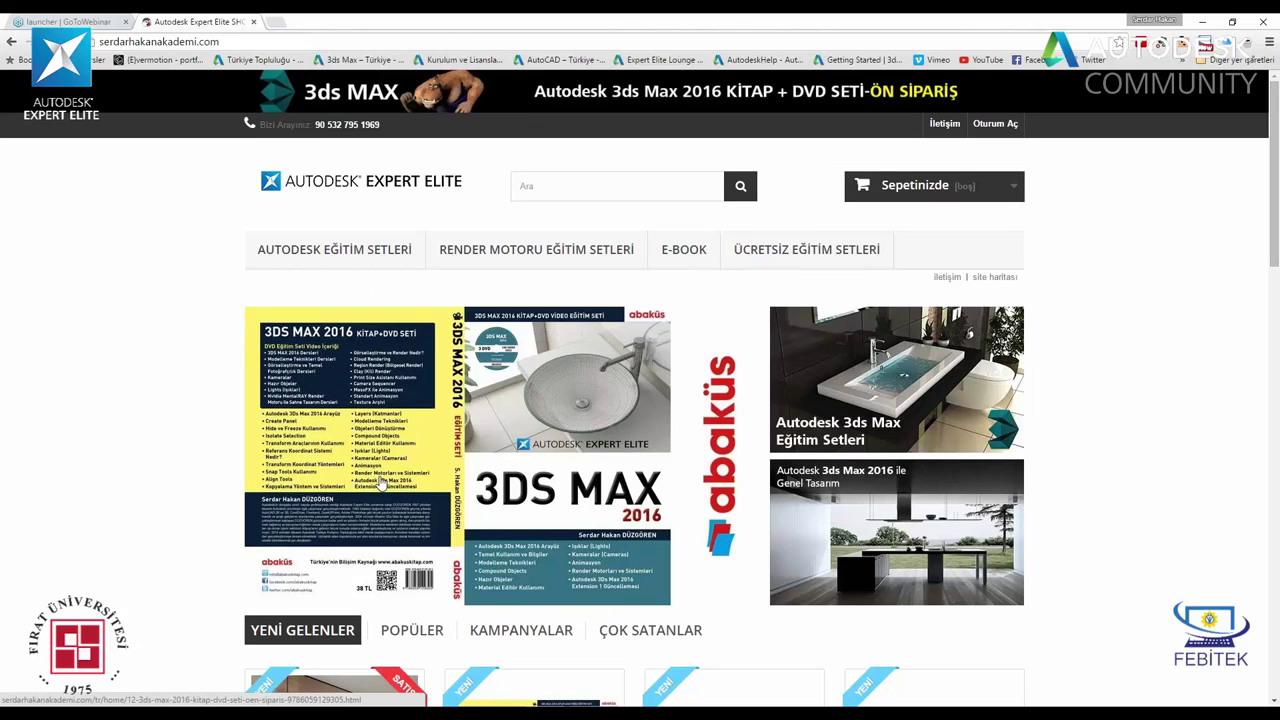
scroll(381, 481, down, 2)
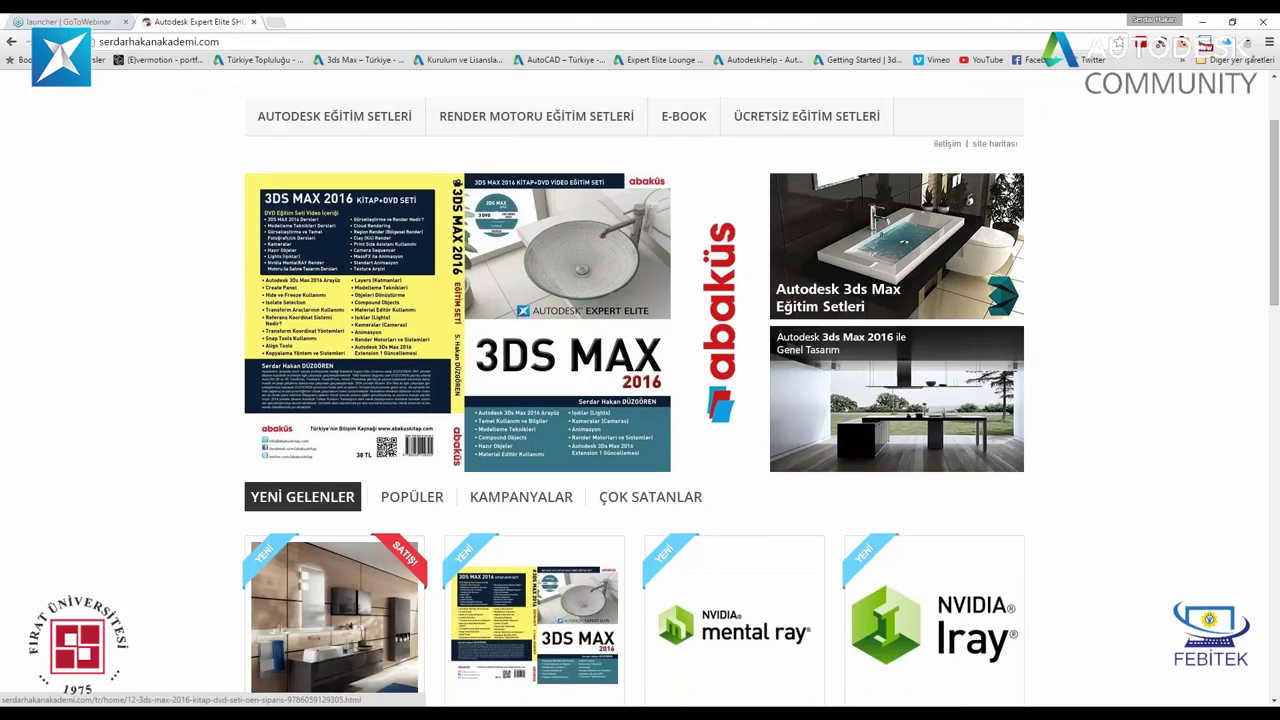
scroll(567, 600, down, 1)
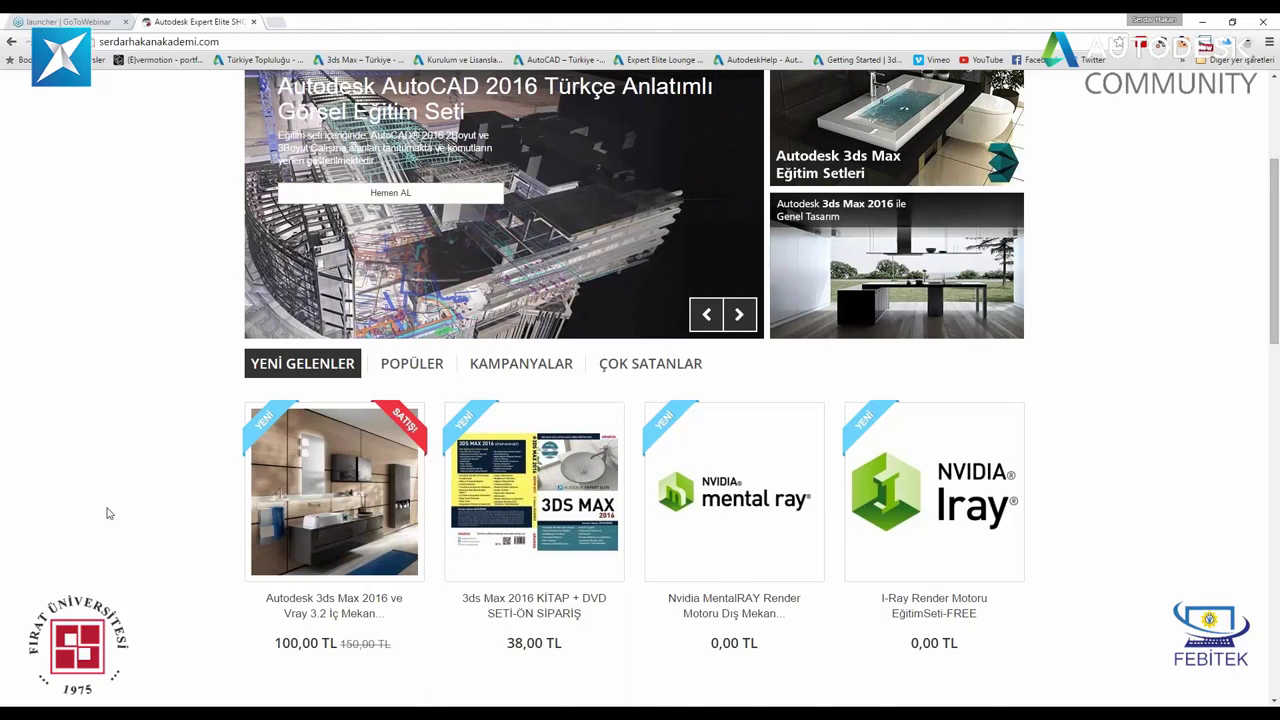
scroll(108, 513, down, 1)
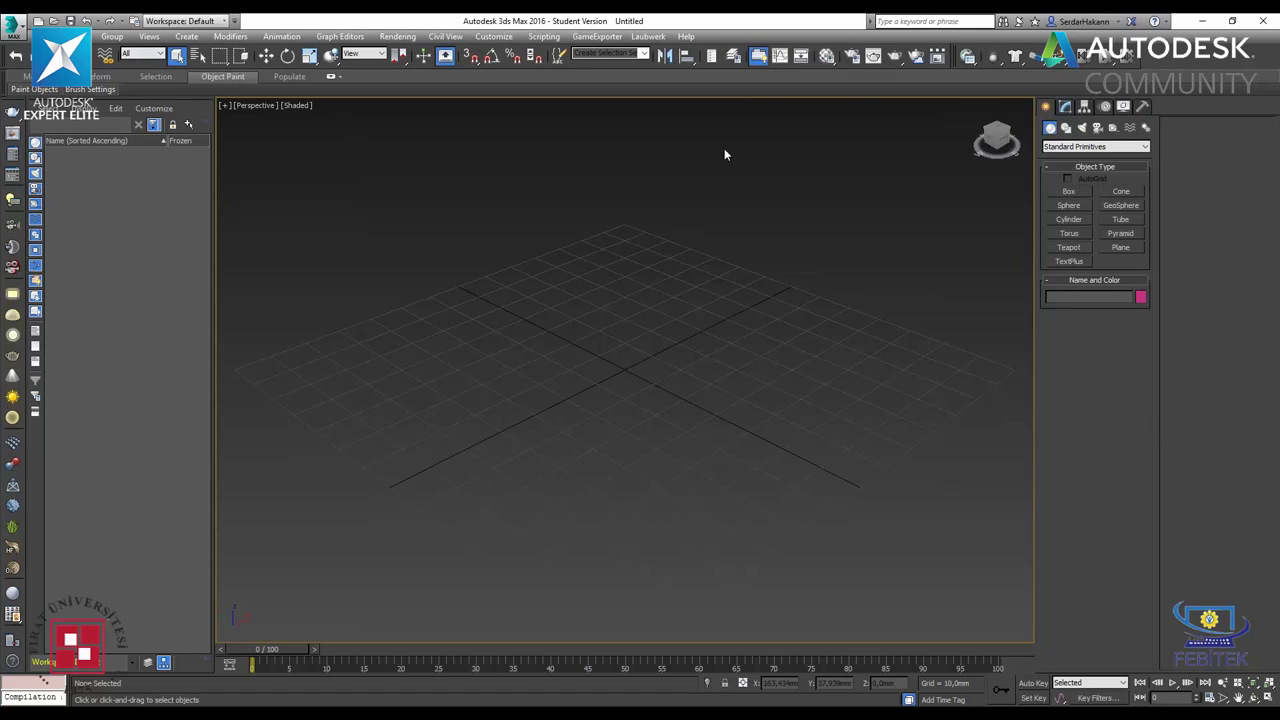
- Open the Modifiers menu, then show the Shapes creation options in the Create panel
click(230, 36)
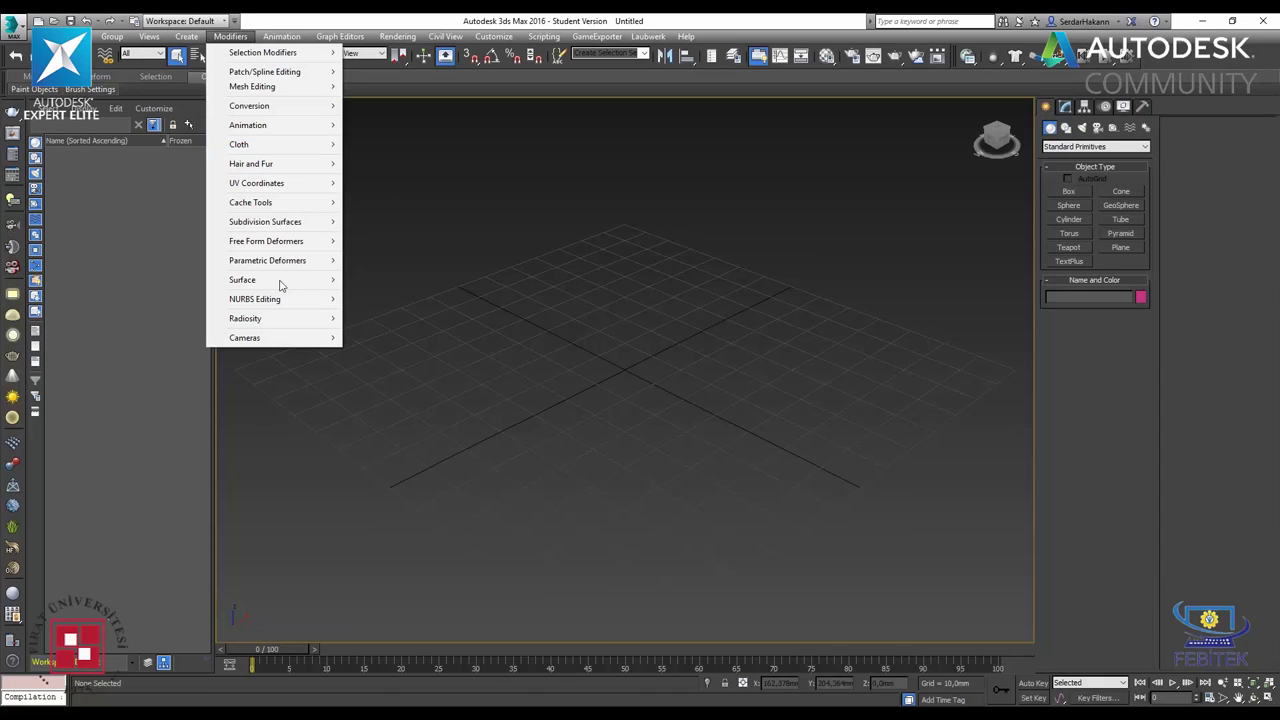
click(1072, 148)
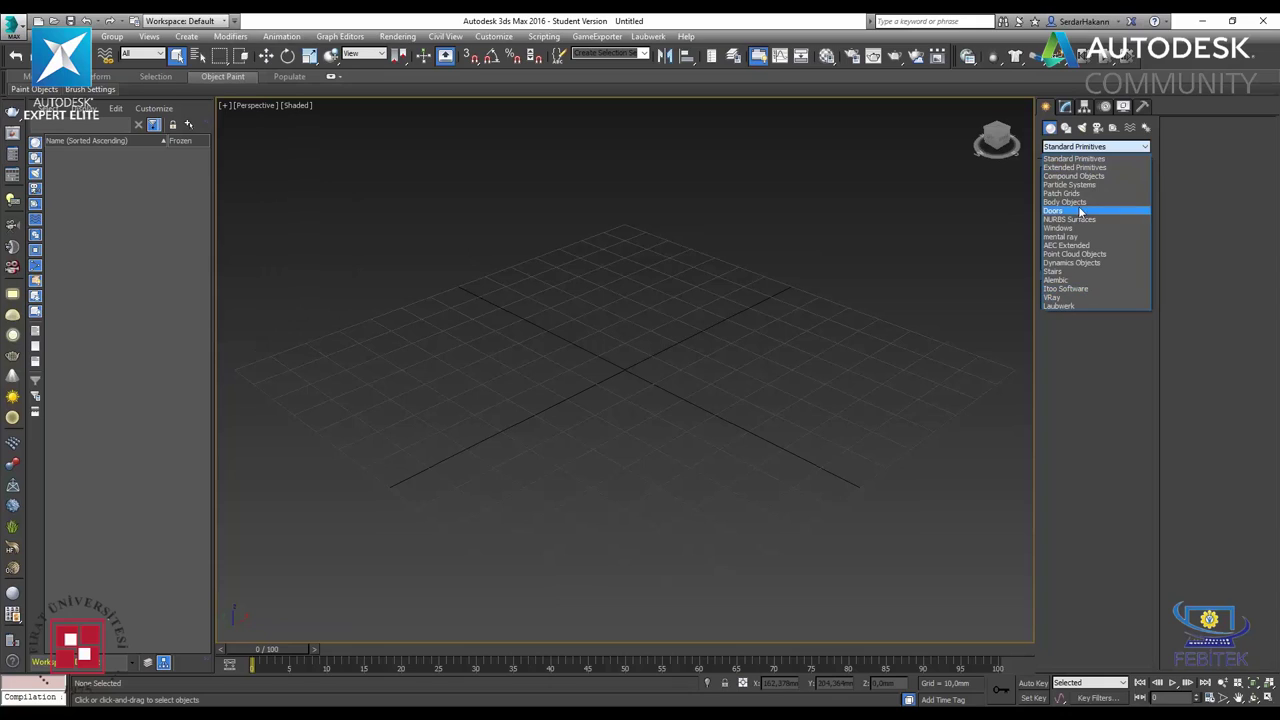
click(1066, 129)
click(1066, 129)
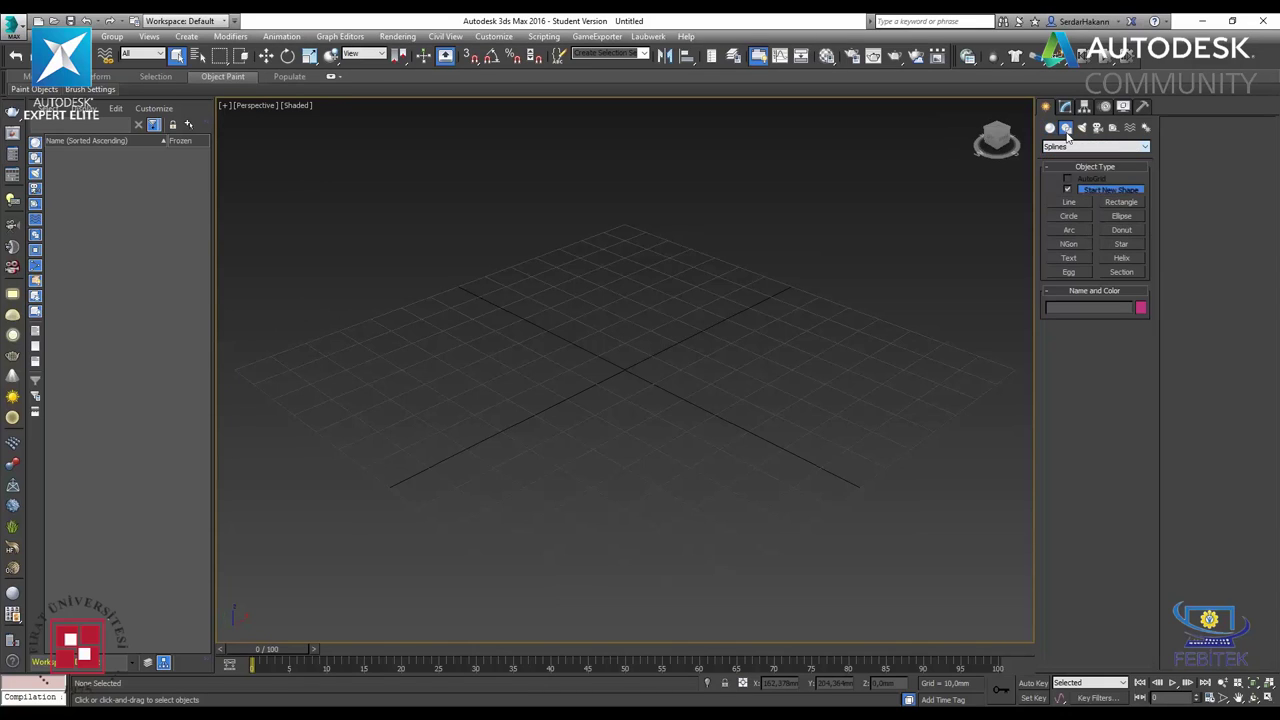
- Step through Lights, Cameras and Helpers, ending on the Space Warps forces list
click(1081, 127)
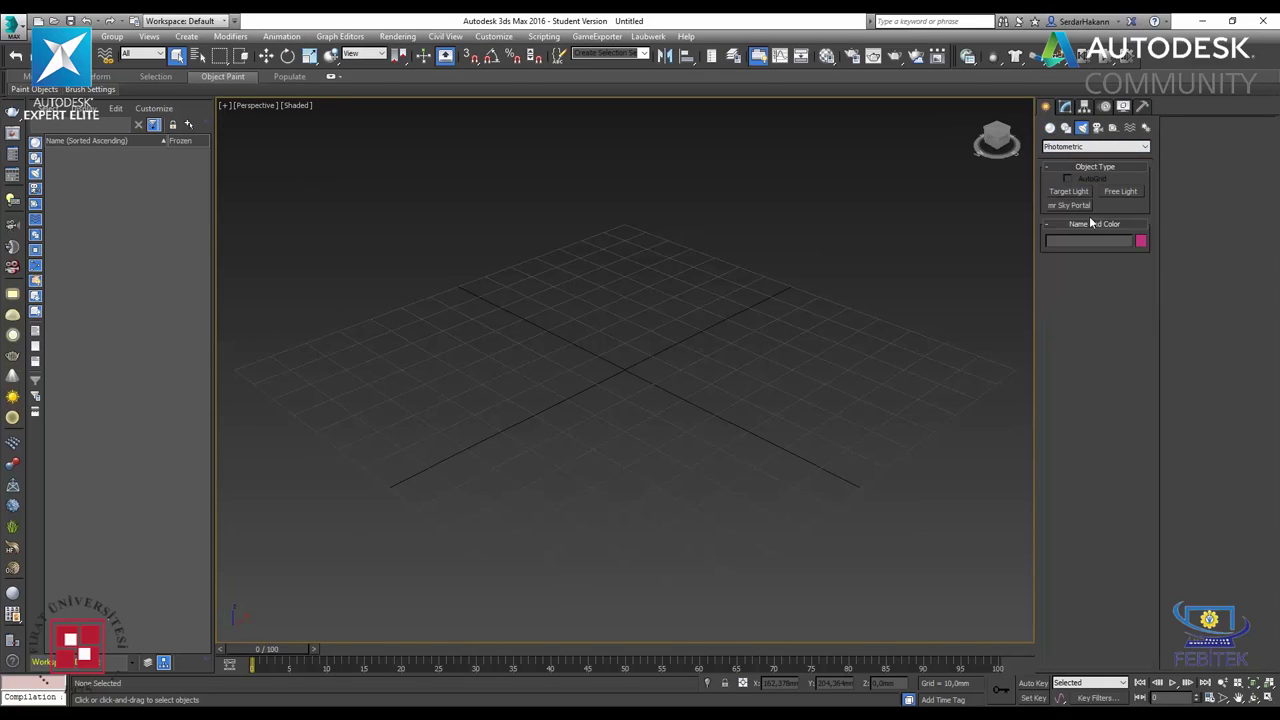
click(1097, 127)
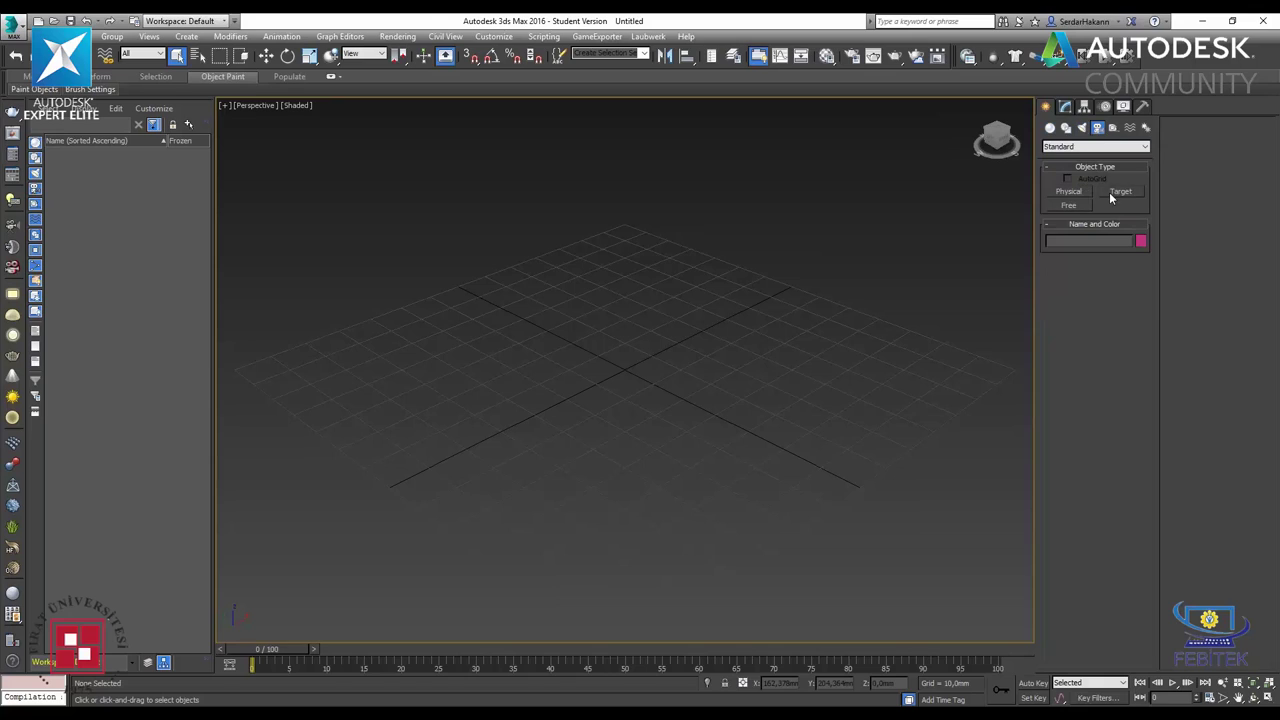
click(1113, 128)
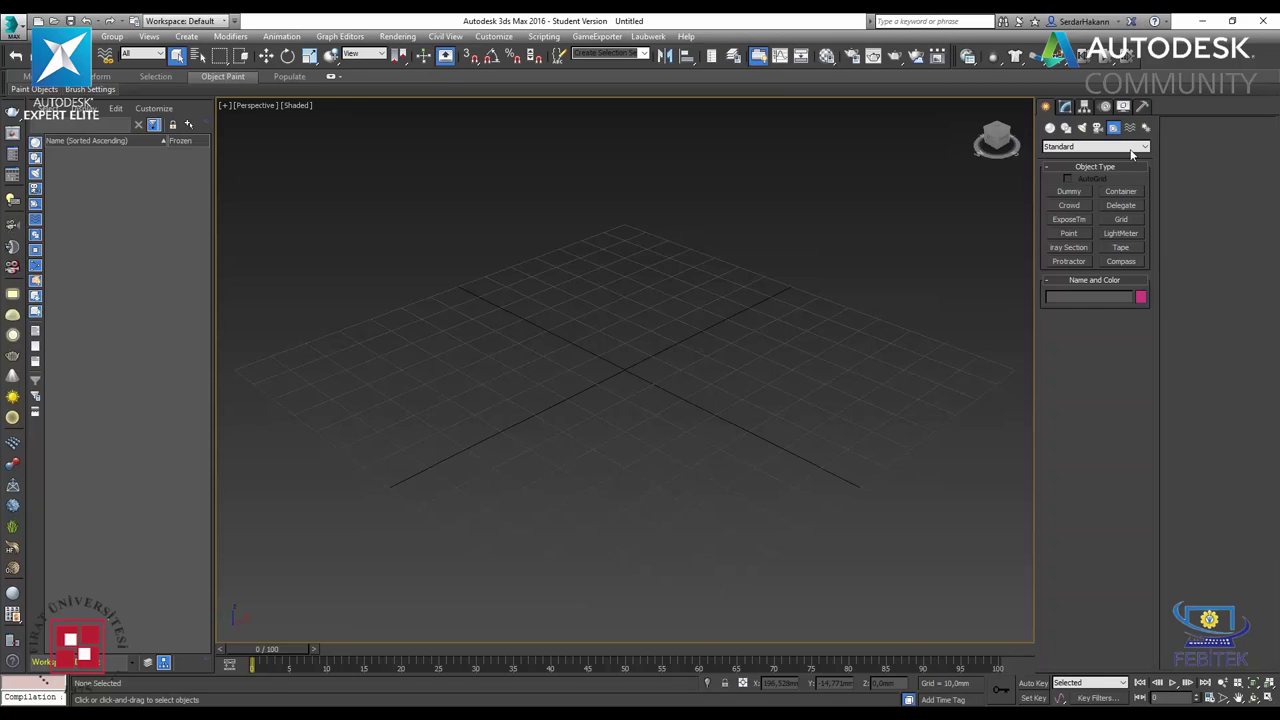
click(1129, 128)
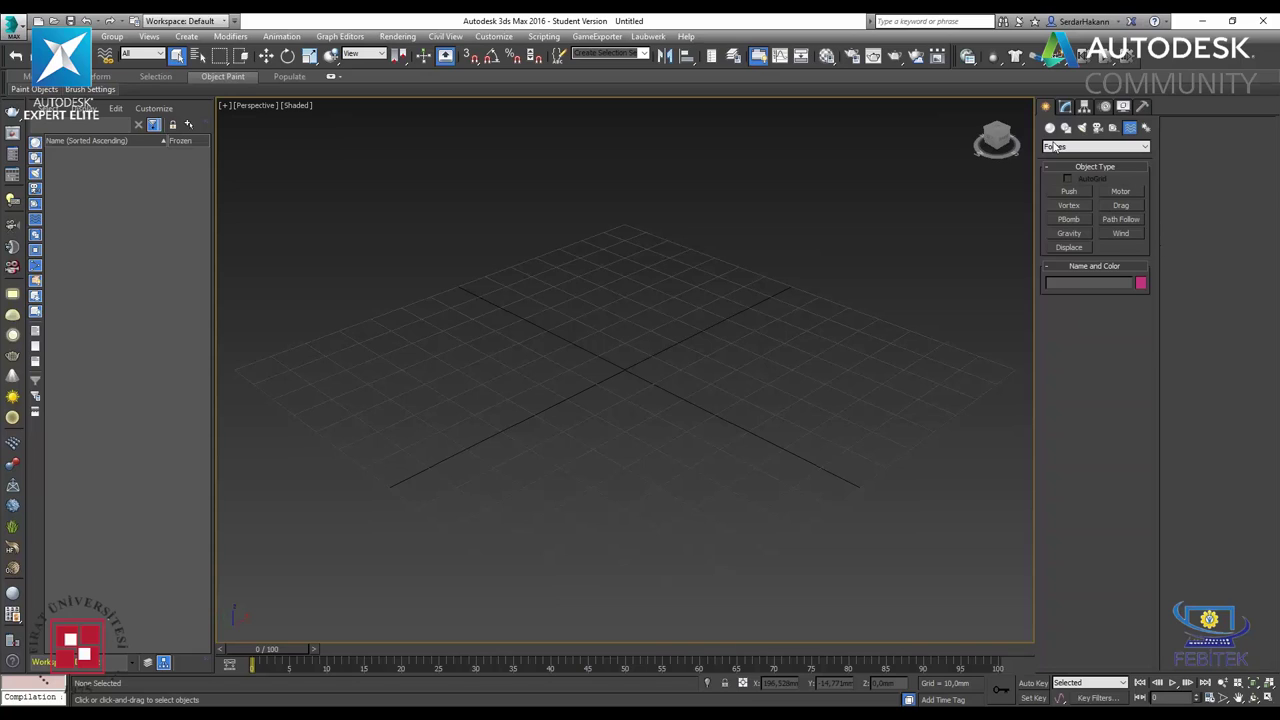
- Show the Systems types (Bones, Ring Array, Biped, Sunlight, Daylight) and expand Object Paint
click(1146, 128)
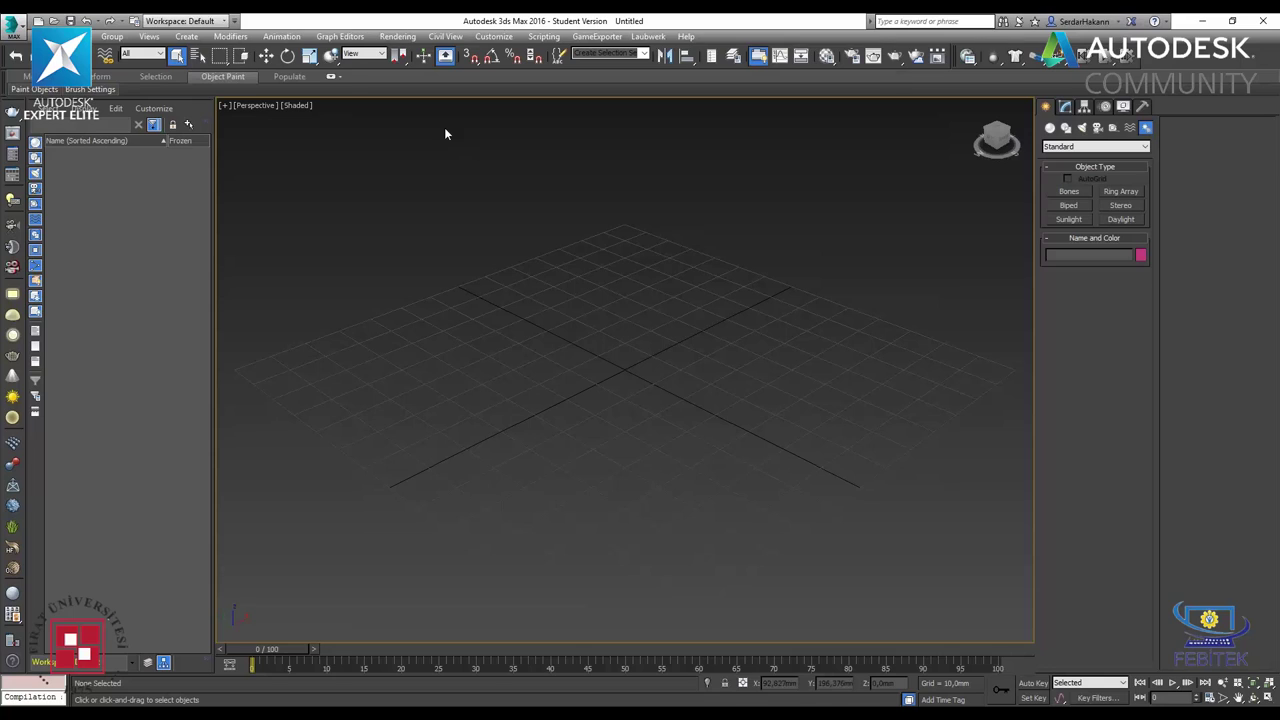
click(331, 78)
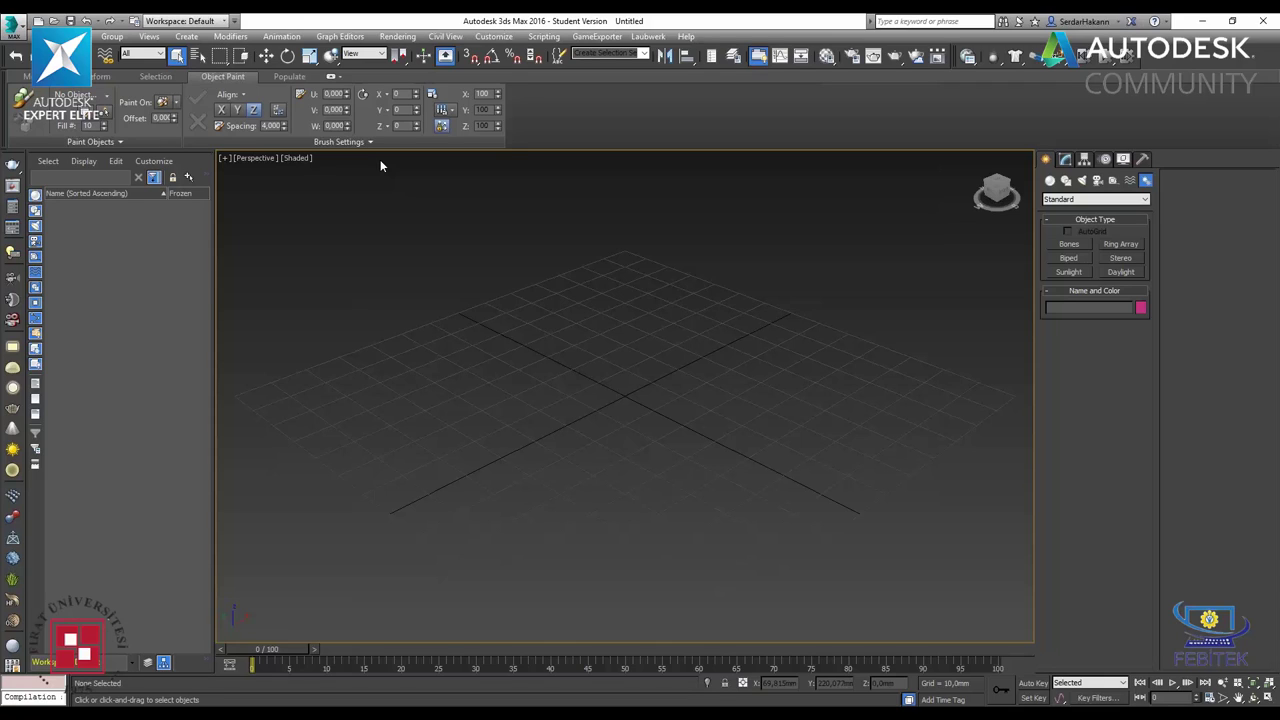
- Collapse the ribbon and import EV PROJESI.fbx from the EV PROJESI.fbm folder
click(332, 78)
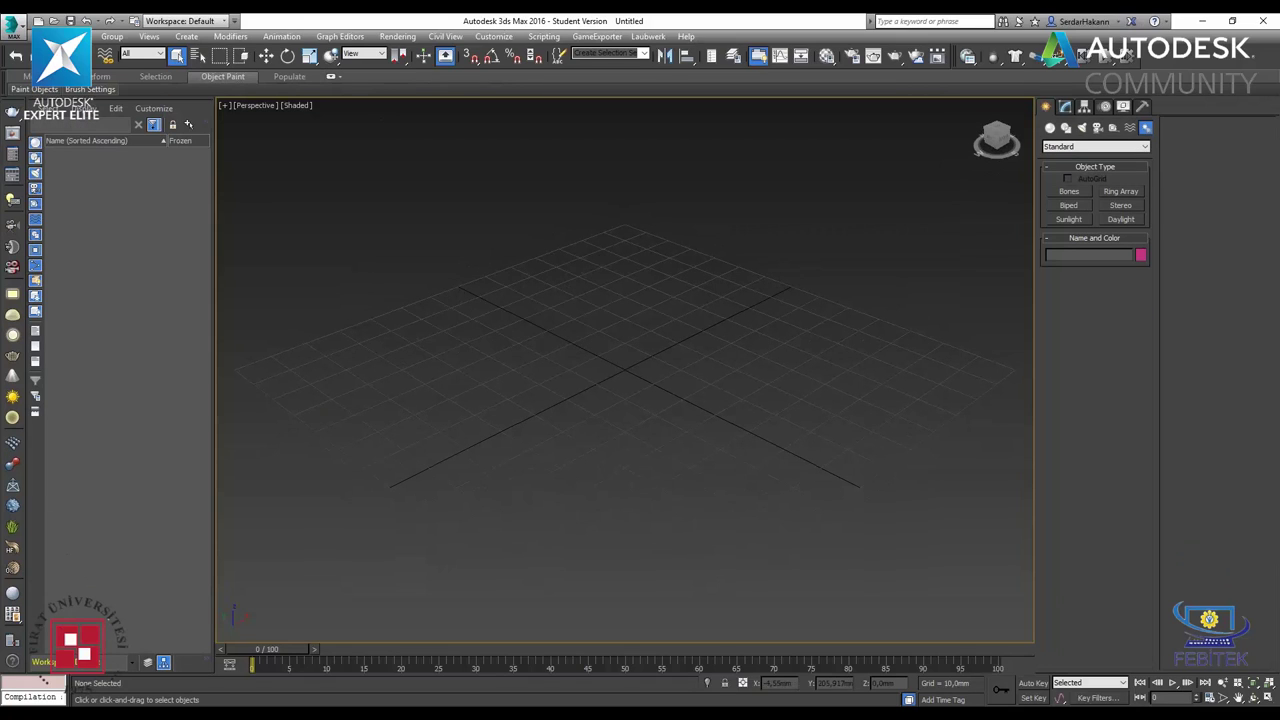
click(12, 24)
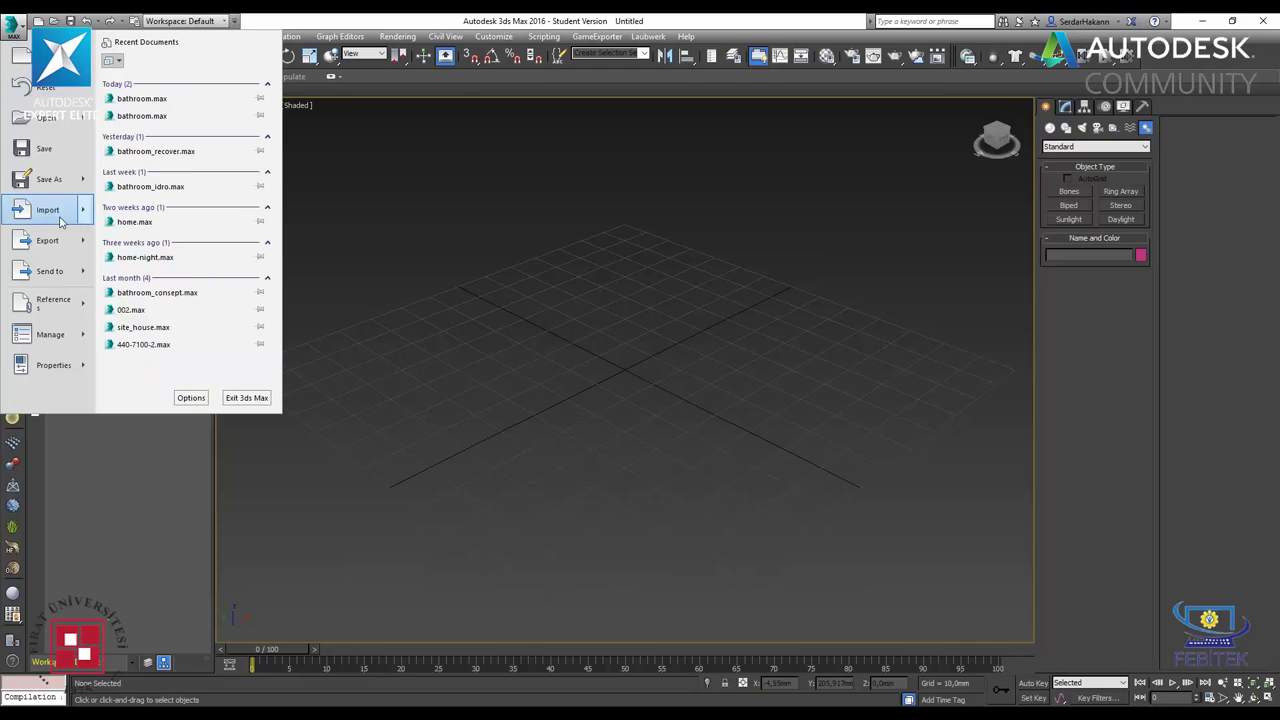
click(60, 222)
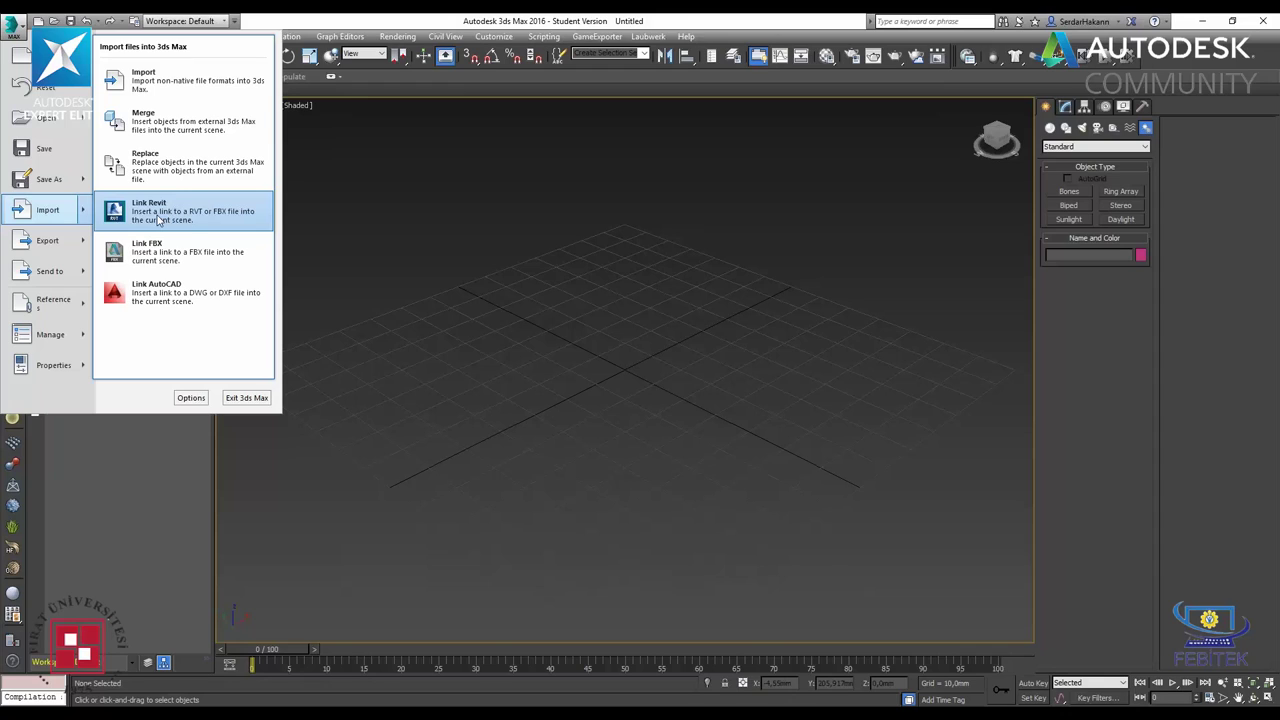
click(187, 94)
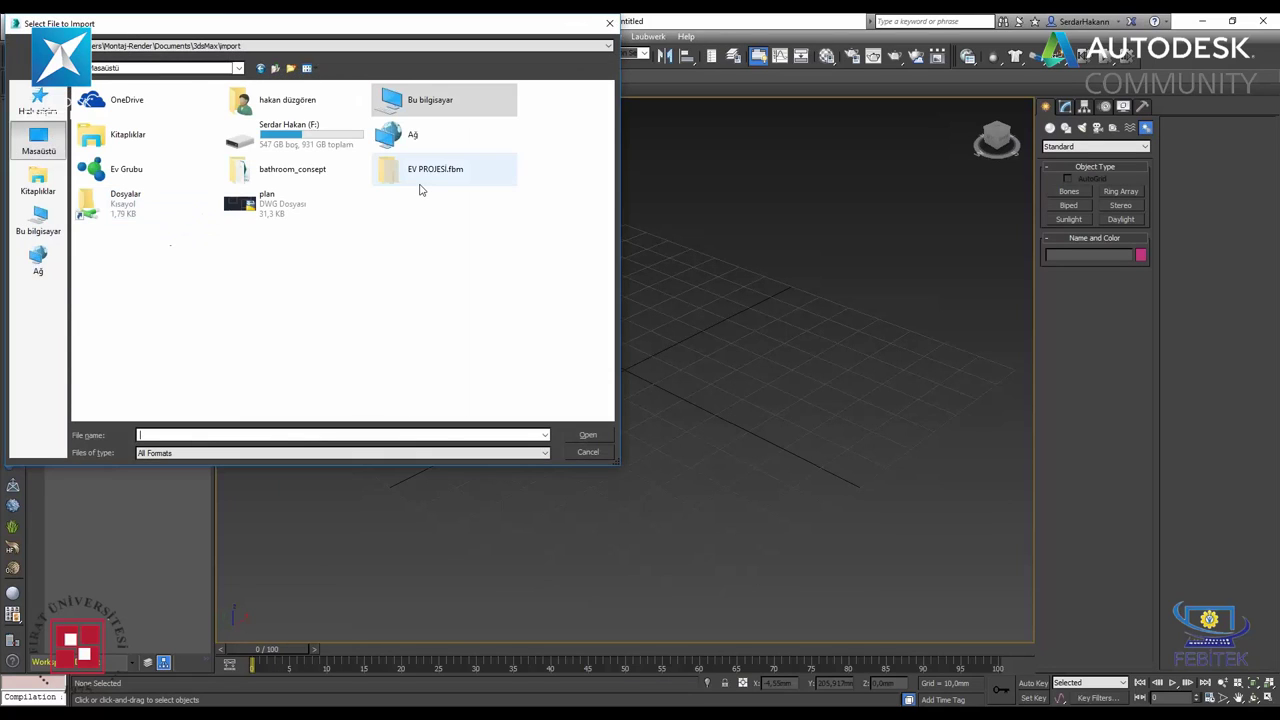
double_click(420, 189)
click(108, 105)
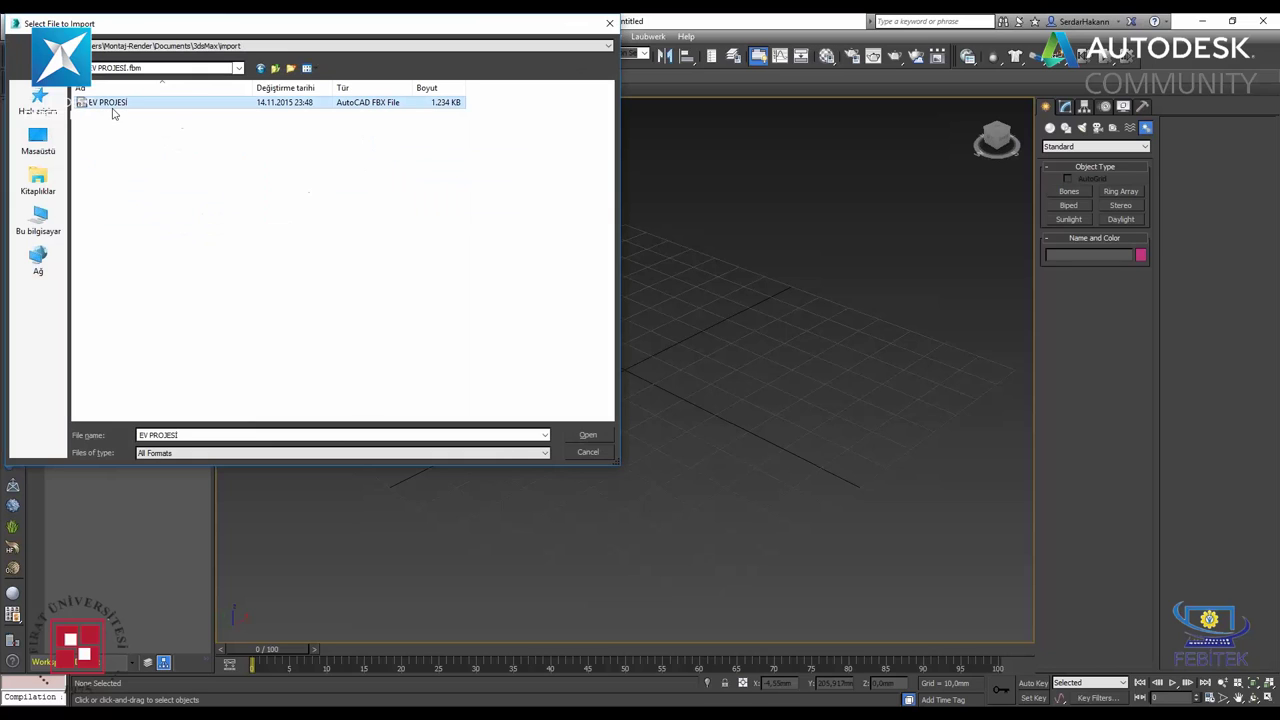
click(588, 435)
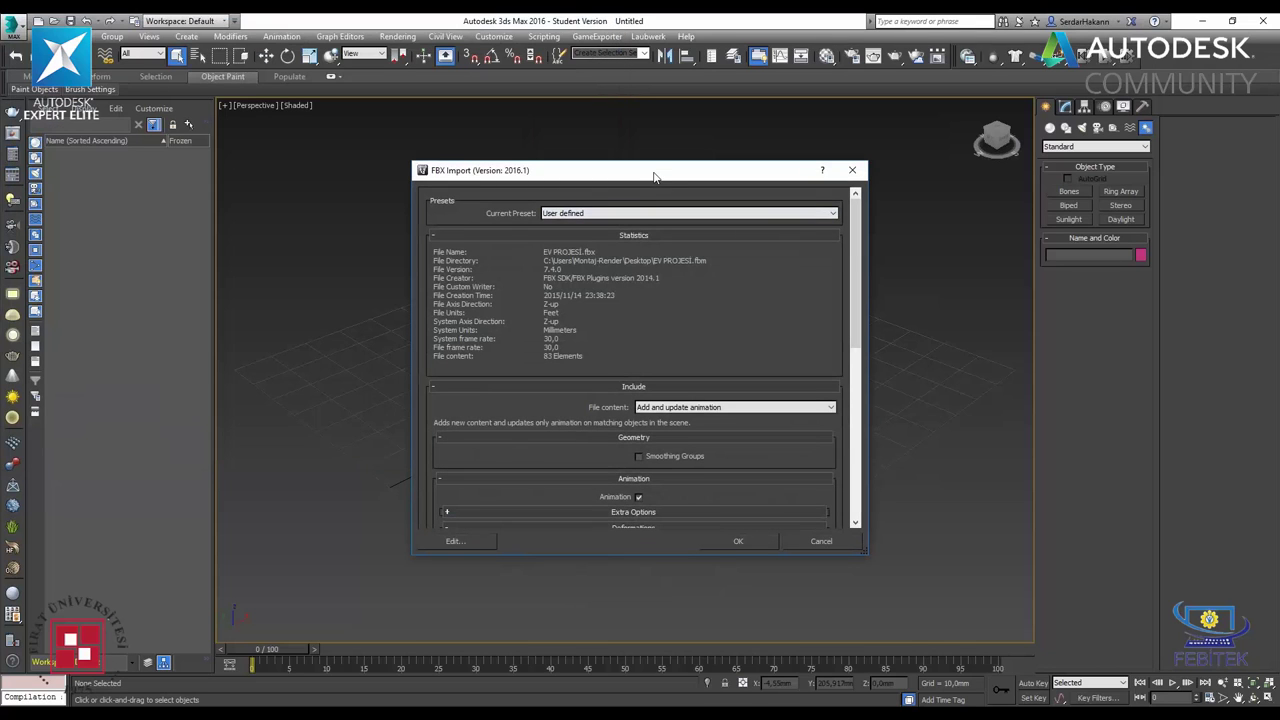
- Move and enlarge the FBX Import dialog to show more of its settings
drag(654, 176, 610, 142)
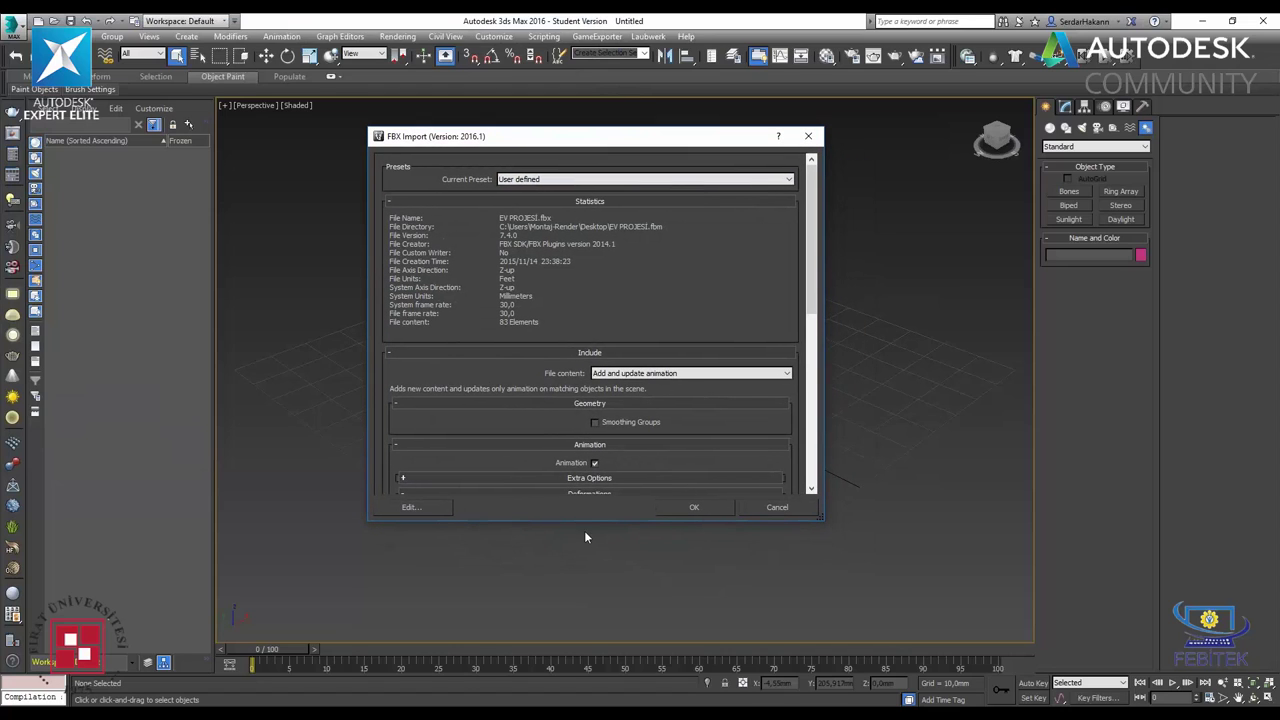
drag(586, 521, 586, 635)
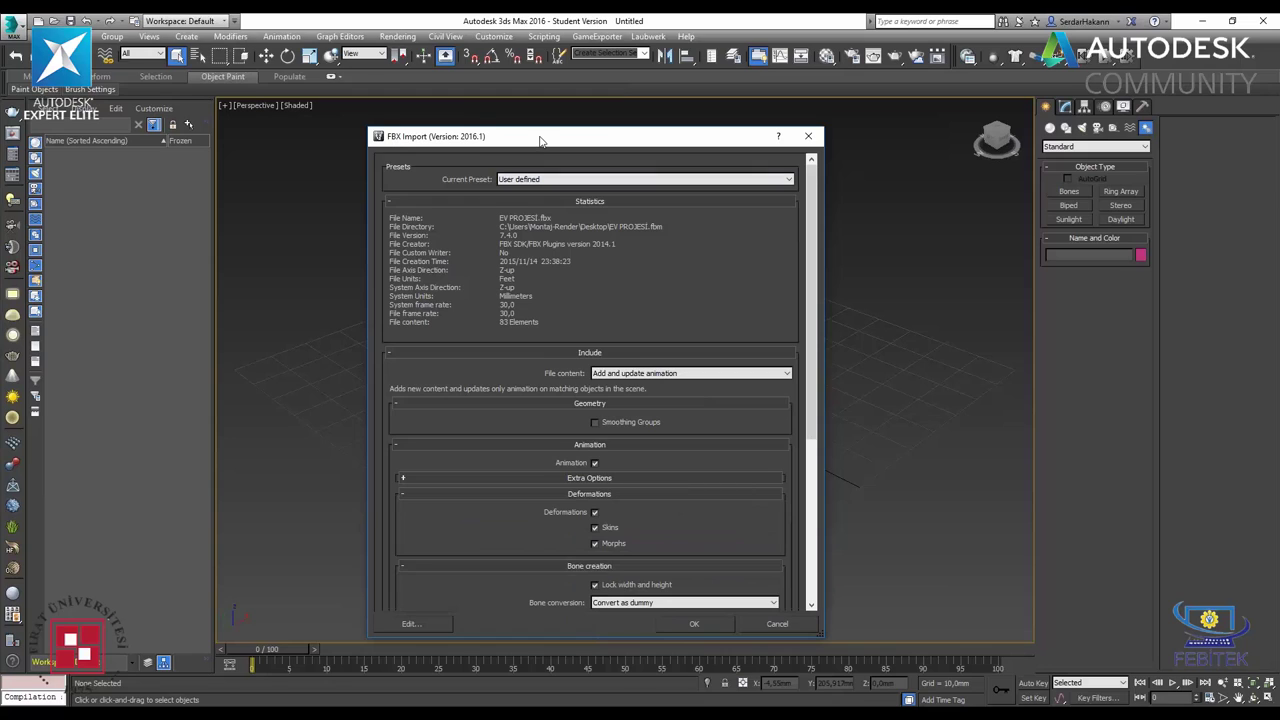
drag(541, 138, 524, 83)
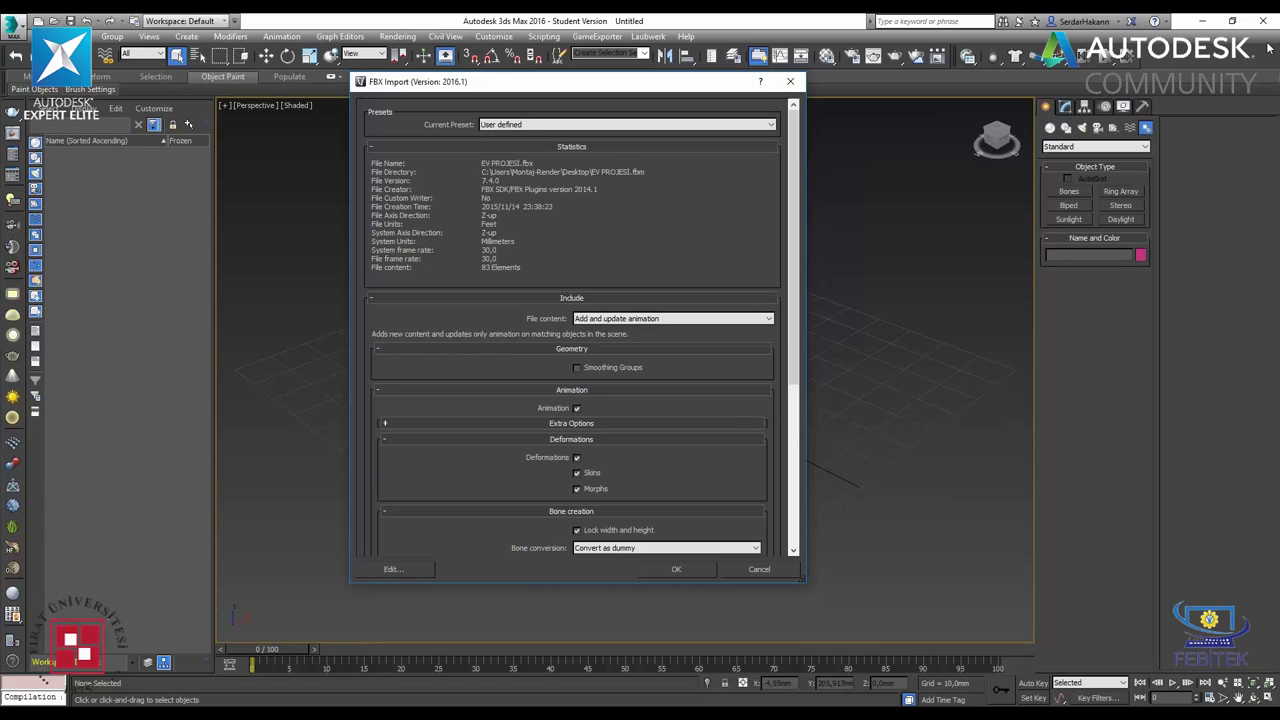
click(1148, 150)
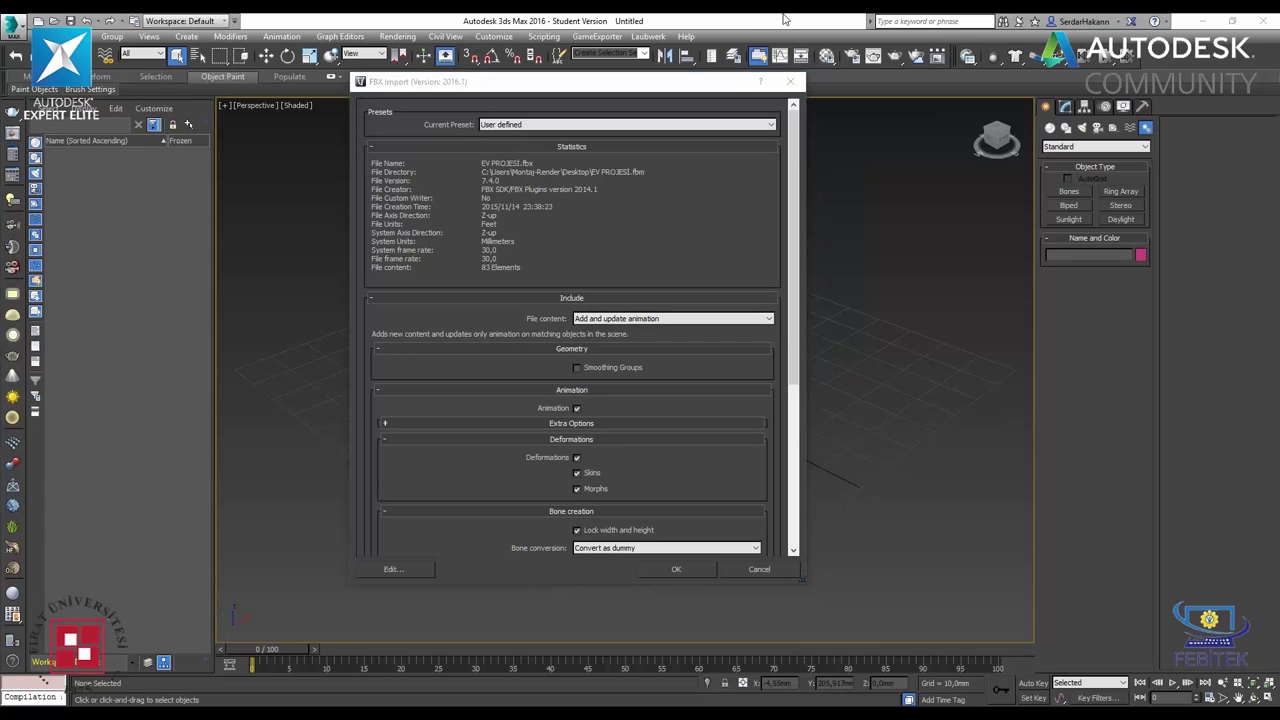
click(731, 87)
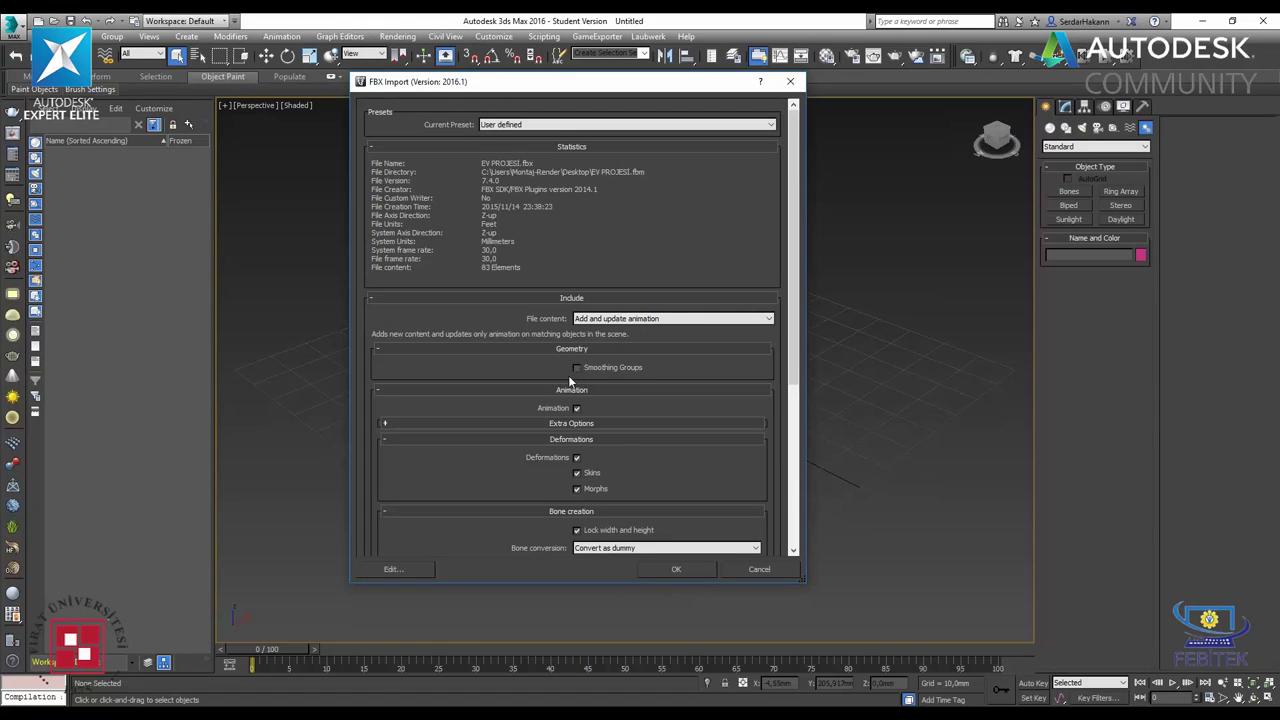
- Expand Advanced Options and Units to check Automatic scale converting to Millimeters
click(609, 424)
scroll(517, 460, down, 3)
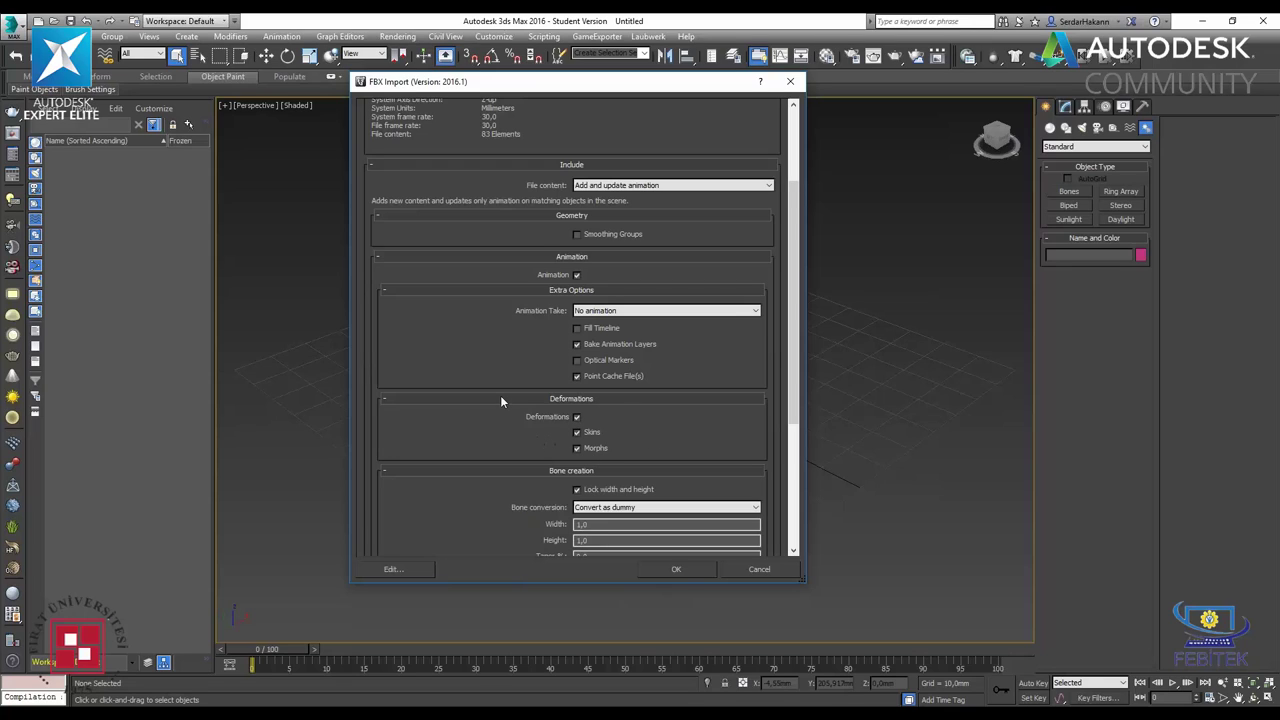
scroll(500, 395, down, 1)
scroll(500, 396, down, 2)
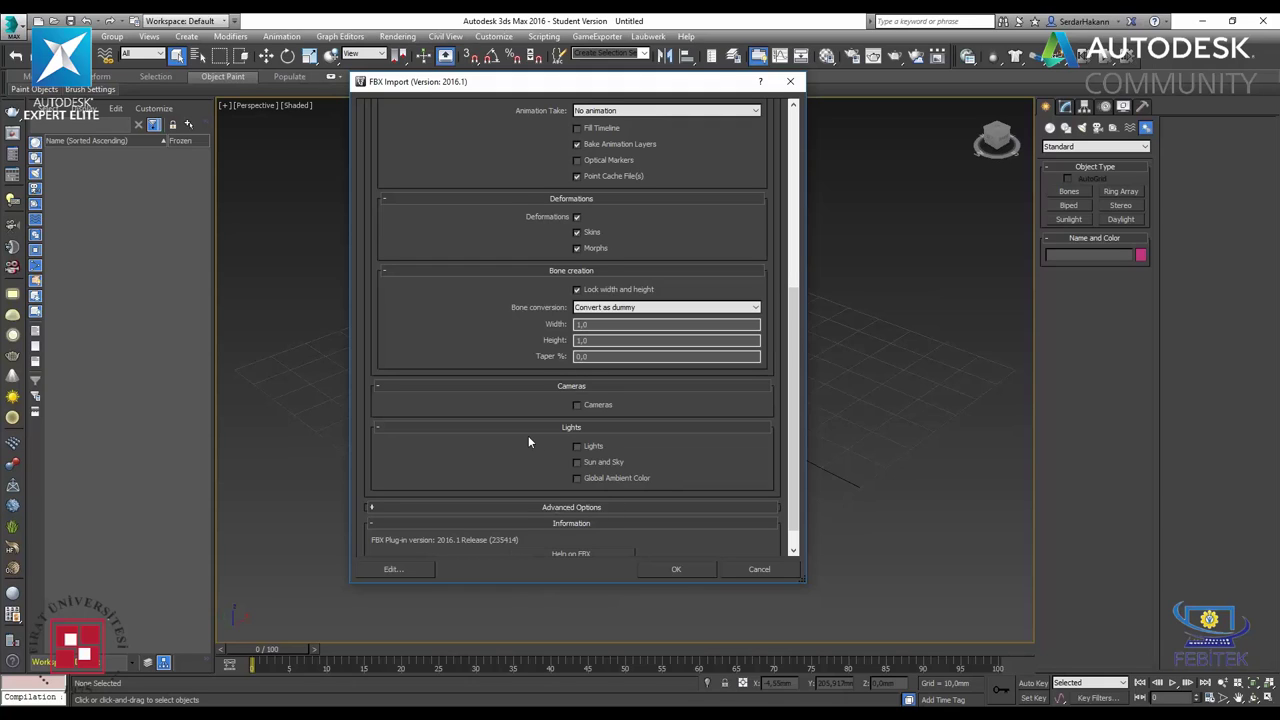
scroll(528, 435, down, 1)
click(588, 483)
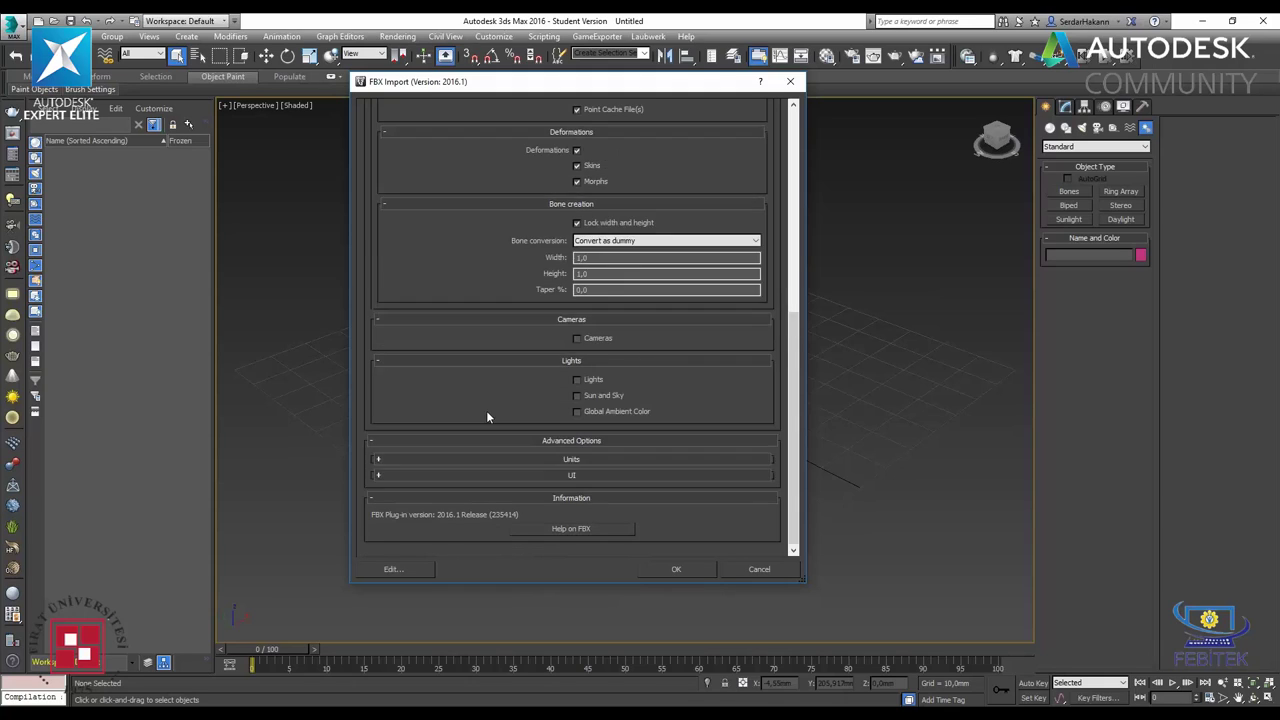
click(582, 459)
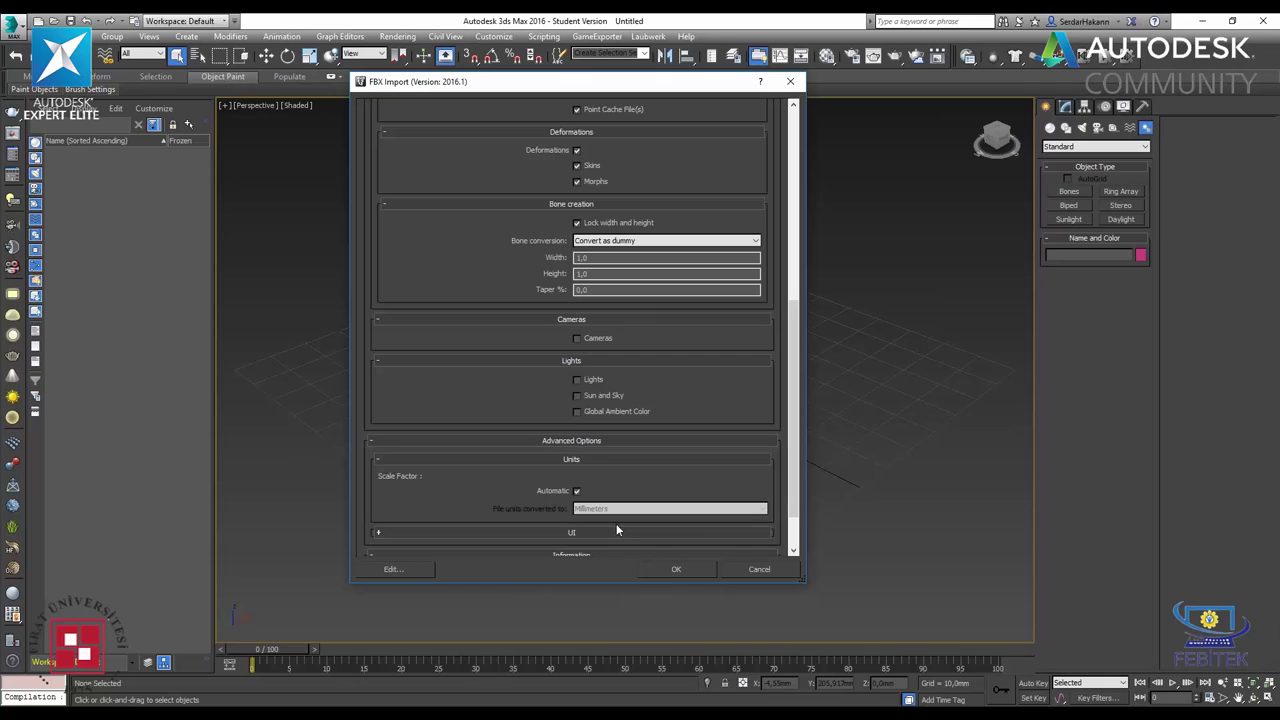
scroll(532, 456, down, 1)
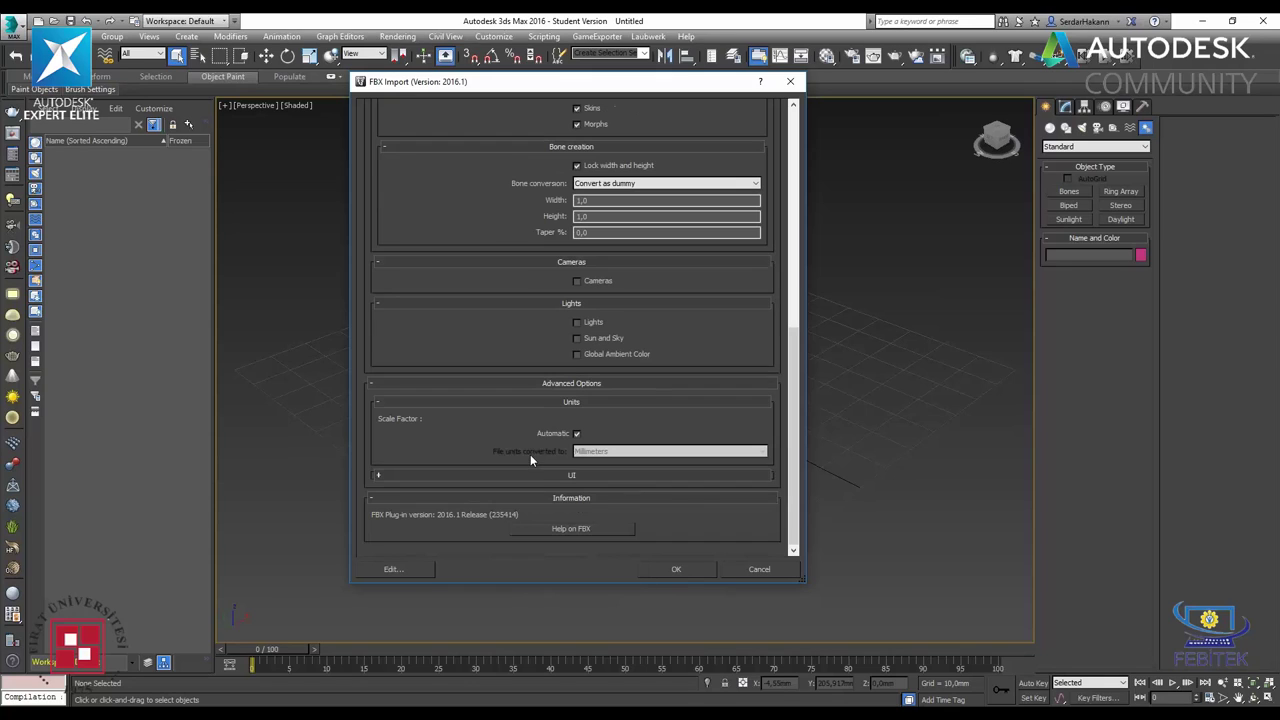
- Confirm the FBX import, deselect the house and orbit the Perspective view
click(686, 570)
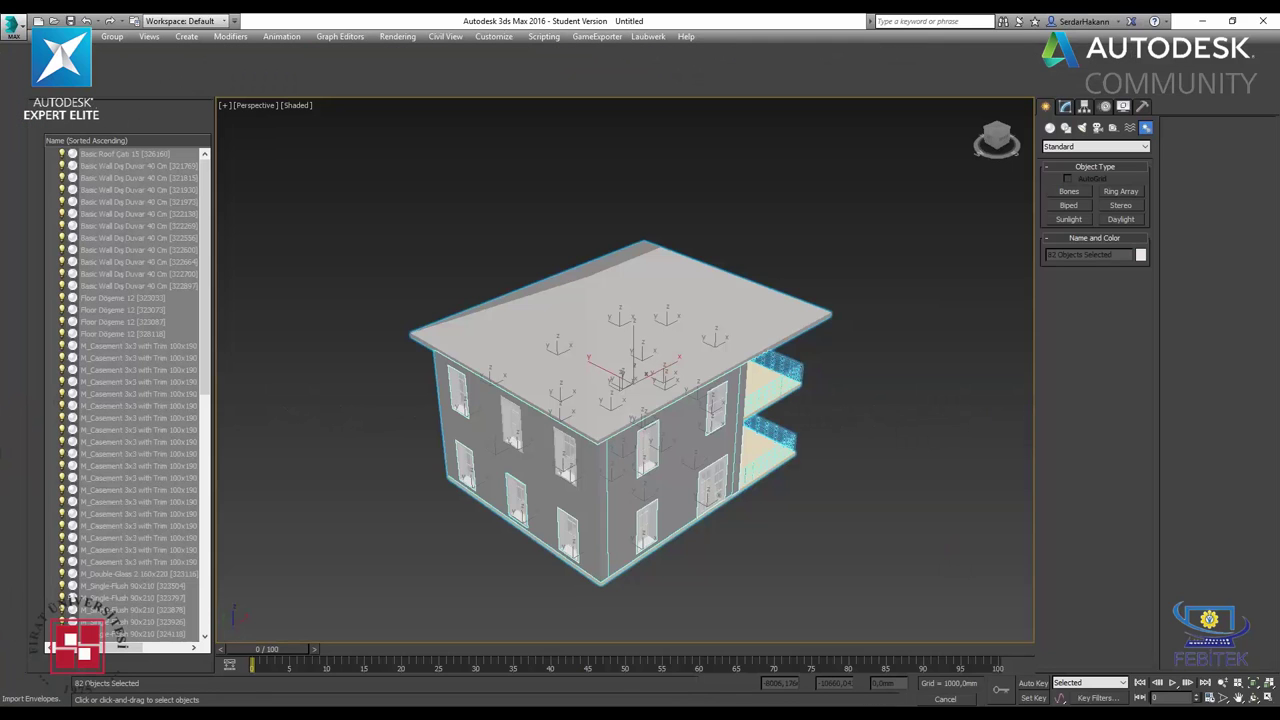
click(830, 540)
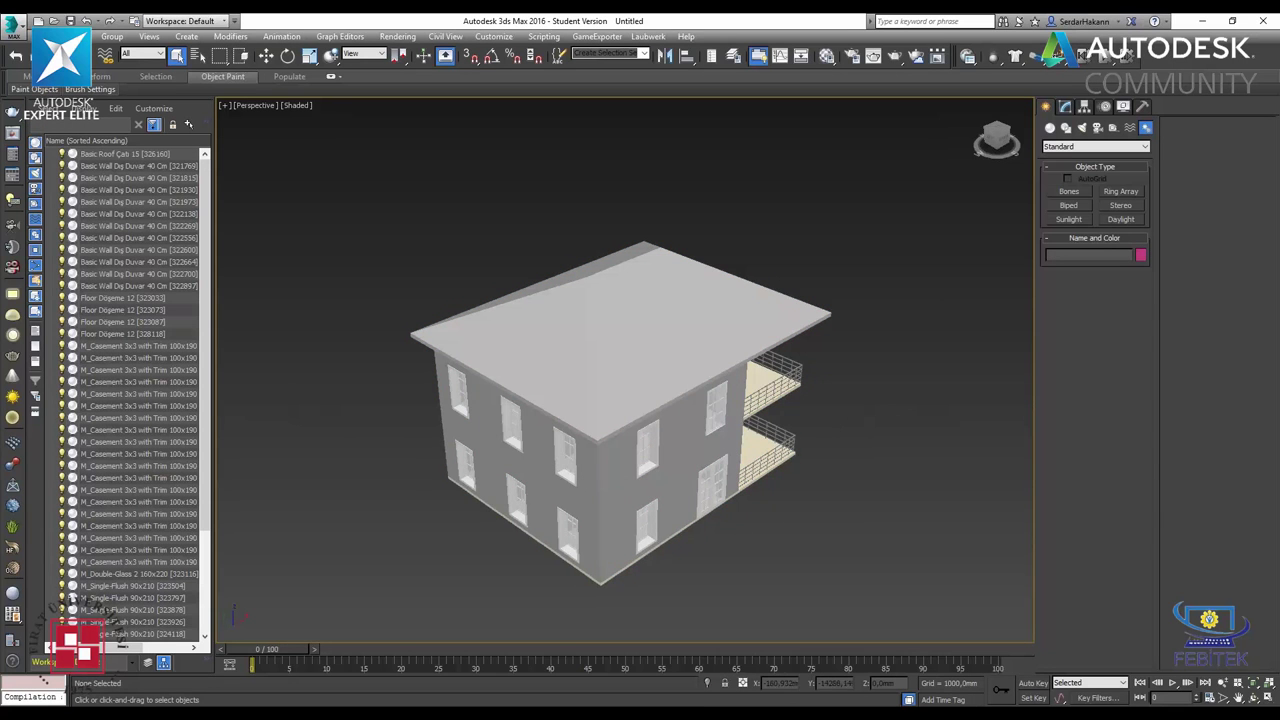
mouse_move(826, 528)
alt+middle_down()
mouse_move(773, 325)
mouse_move(731, 359)
mouse_move(808, 365)
mouse_move(827, 408)
alt+middle_up()
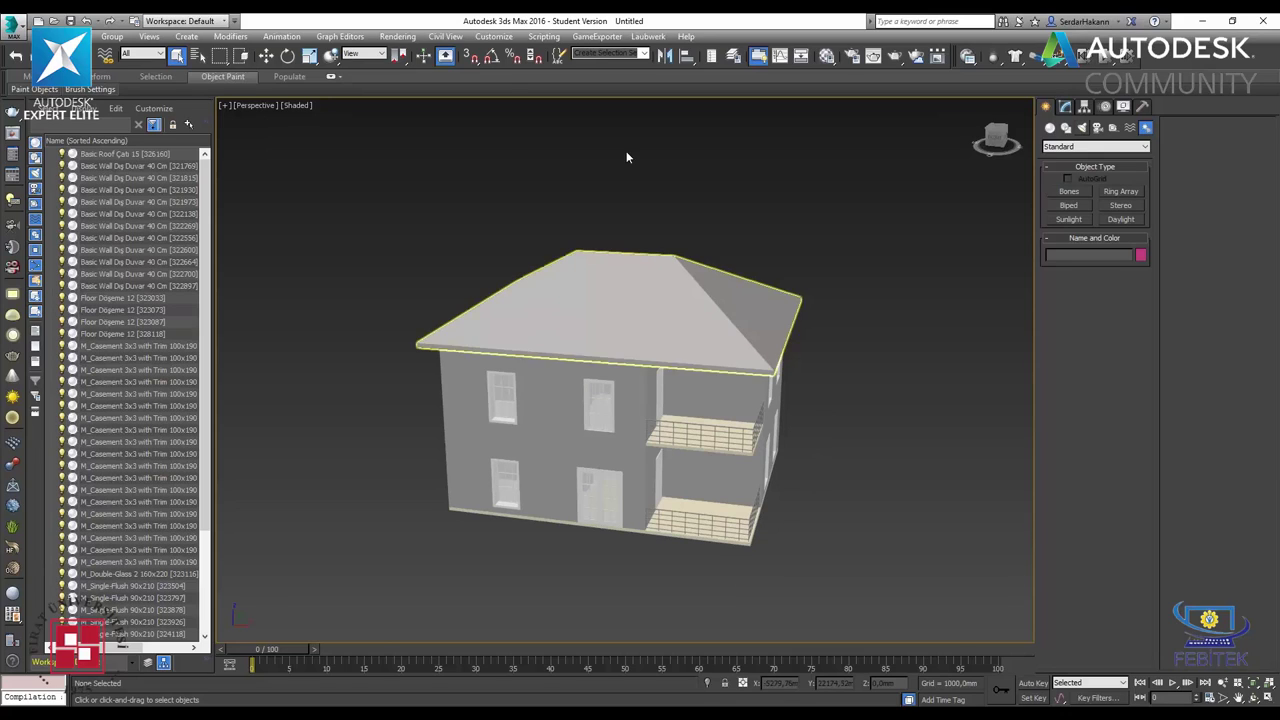
click(497, 37)
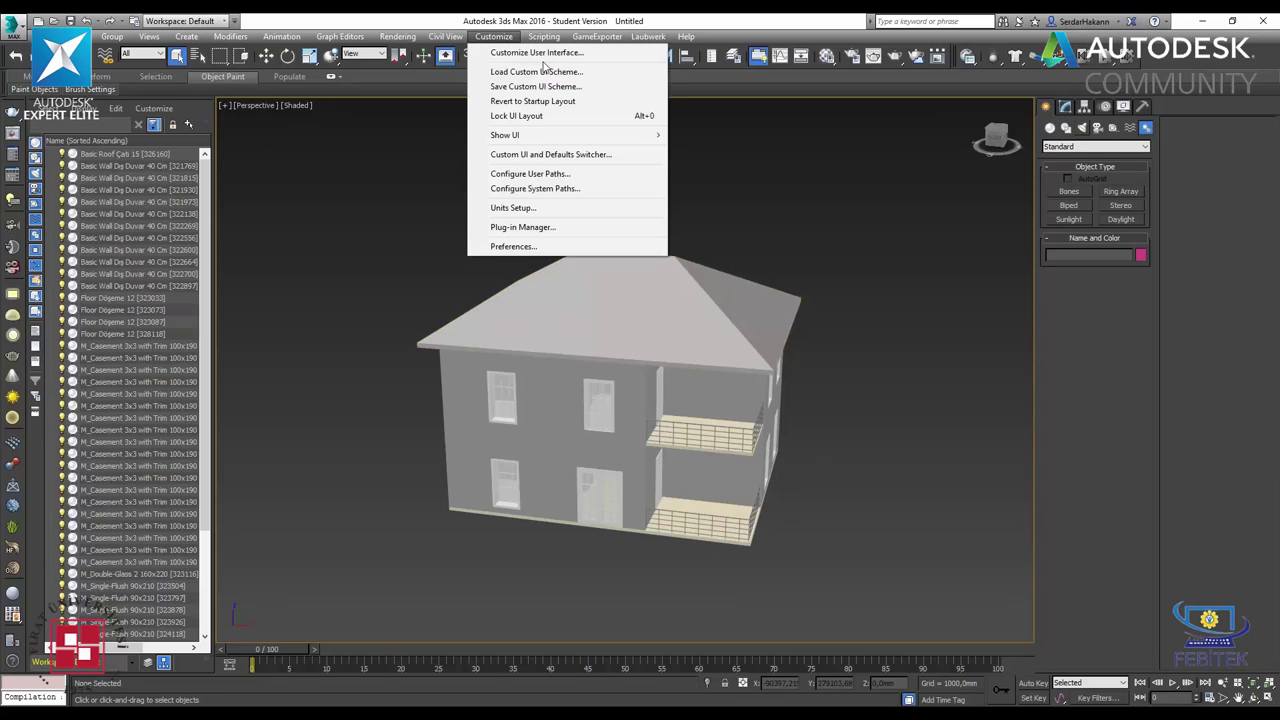
- Verify Units Setup uses Millimeters, with System Unit Scale 1 Unit = 1.0 Millimeters
click(548, 208)
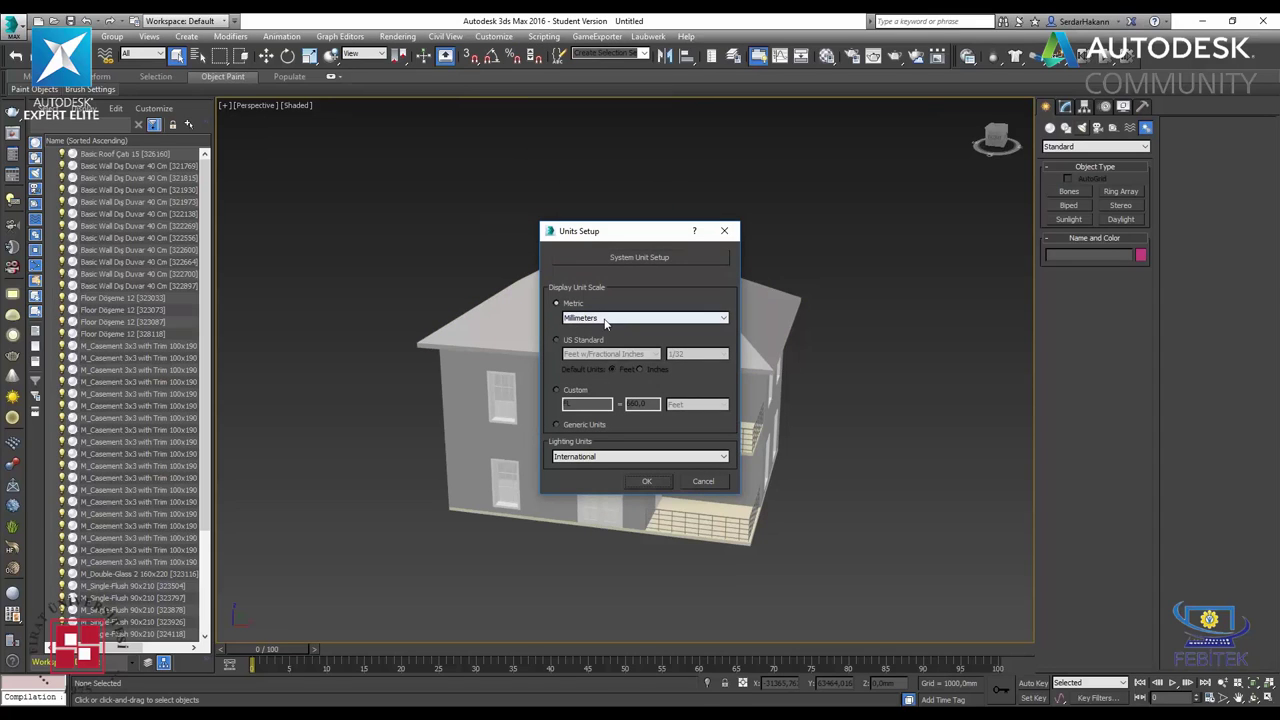
click(623, 258)
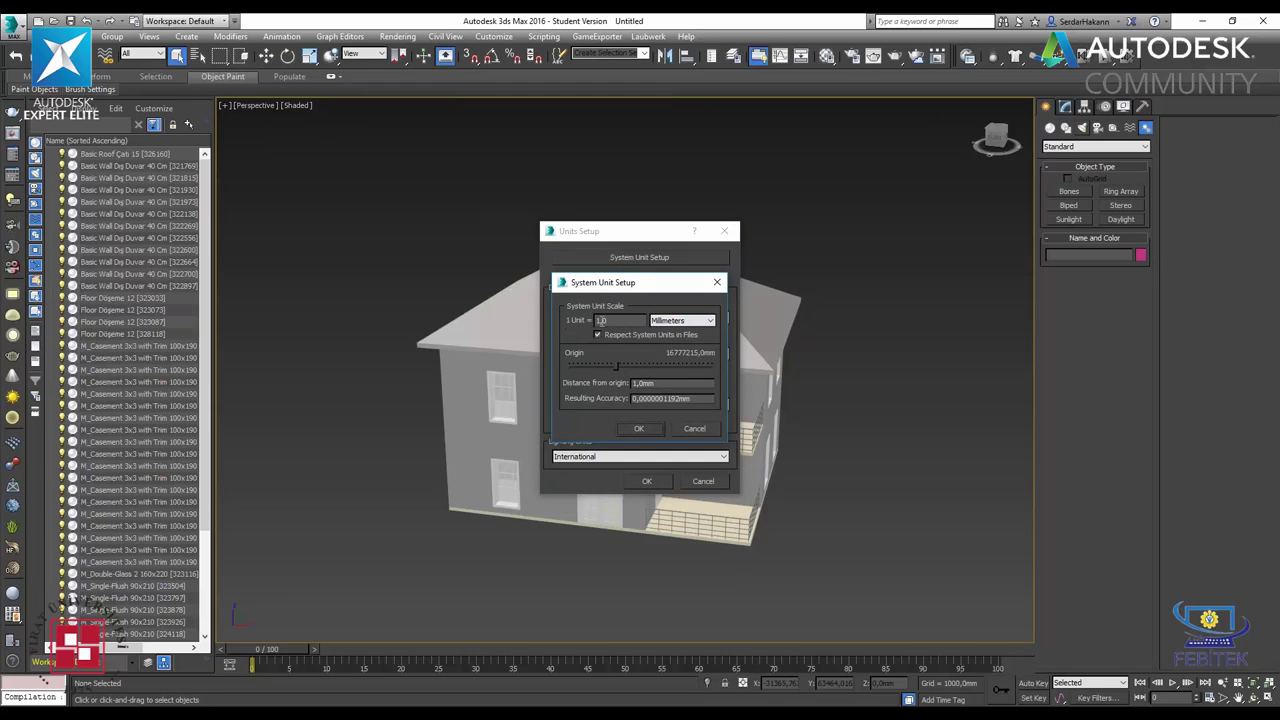
click(643, 428)
click(652, 480)
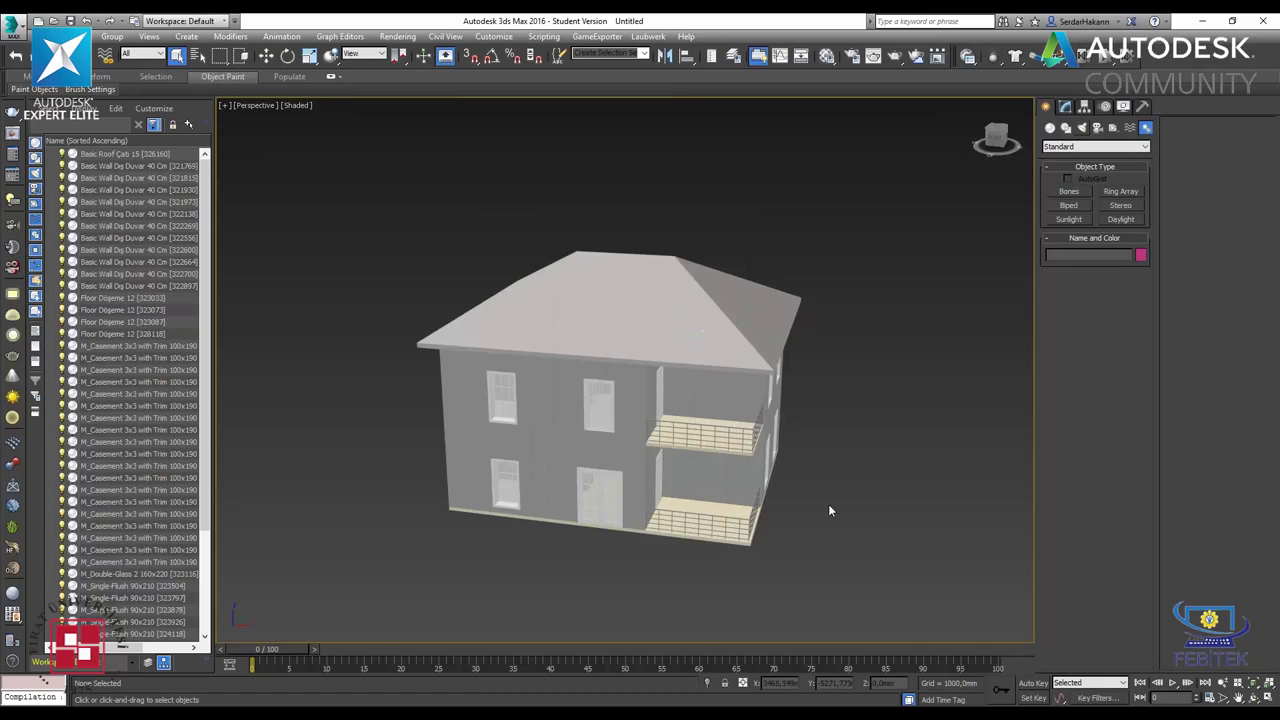
- Zoom and orbit around the house from front, below and above with Edged Faces on
scroll(846, 488, up, 3)
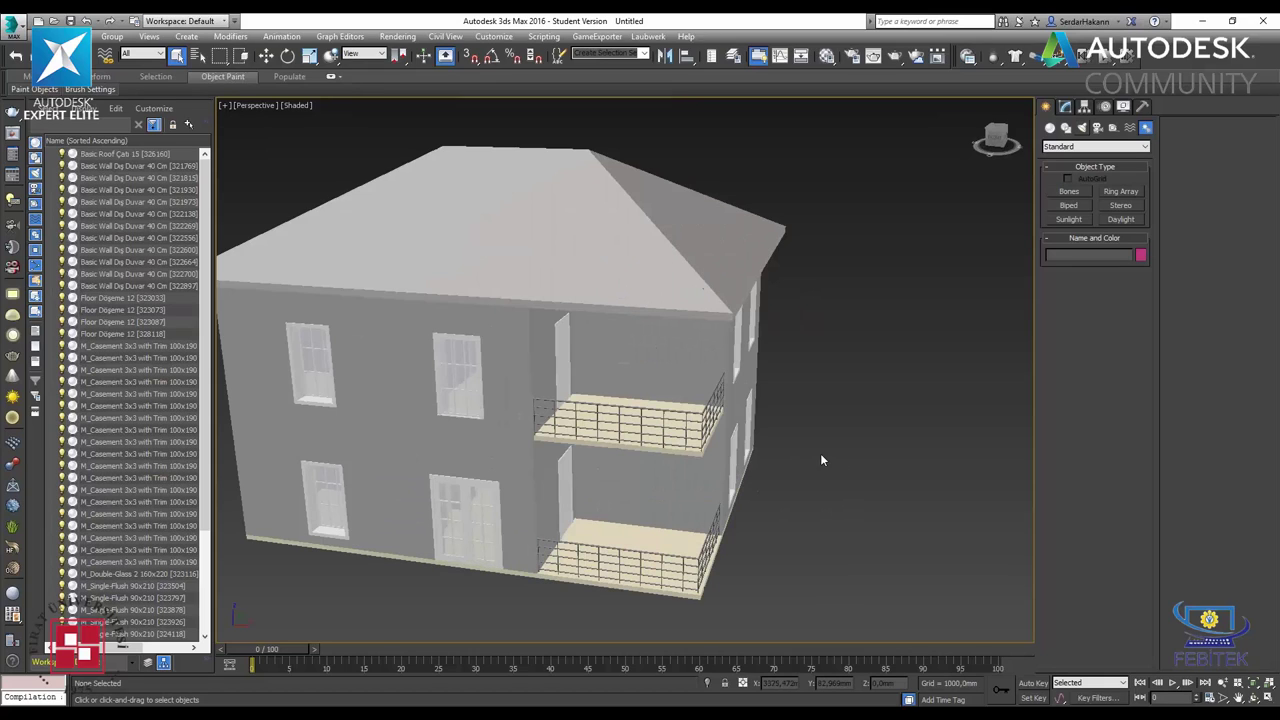
alt+middle_drag(740, 425, 700, 430)
key(F4)
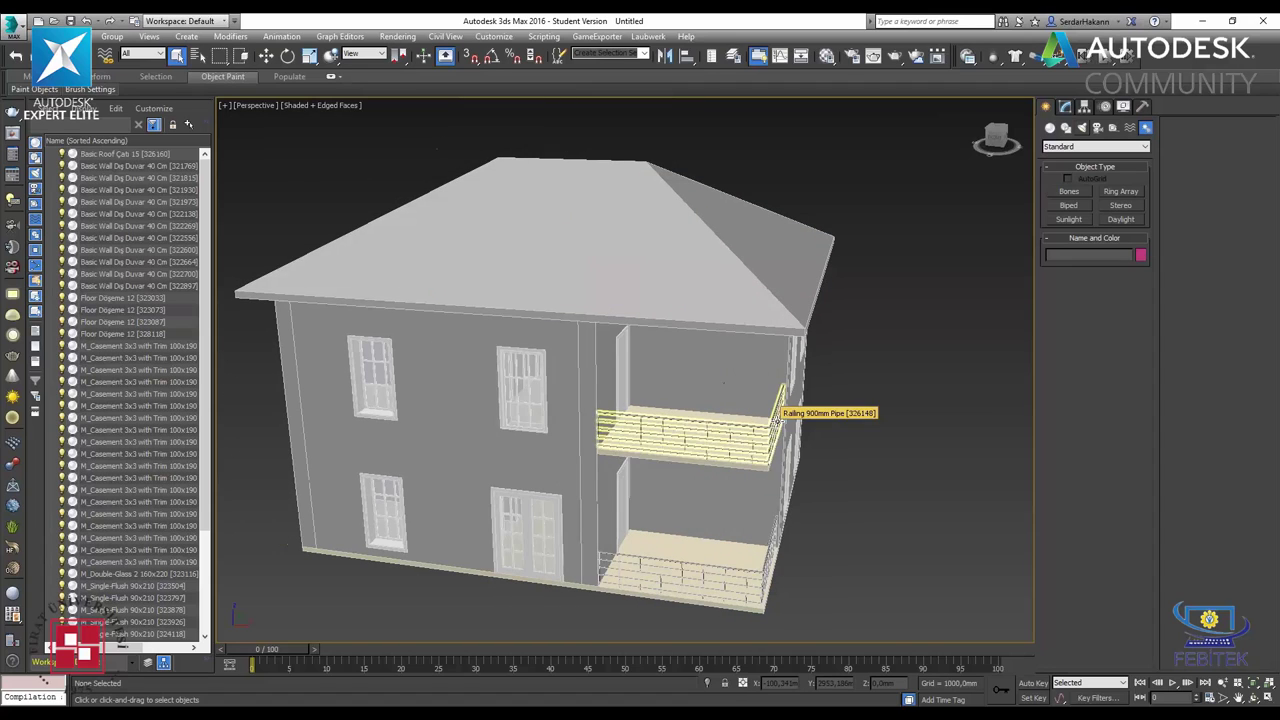
alt+middle_drag(780, 495, 869, 490)
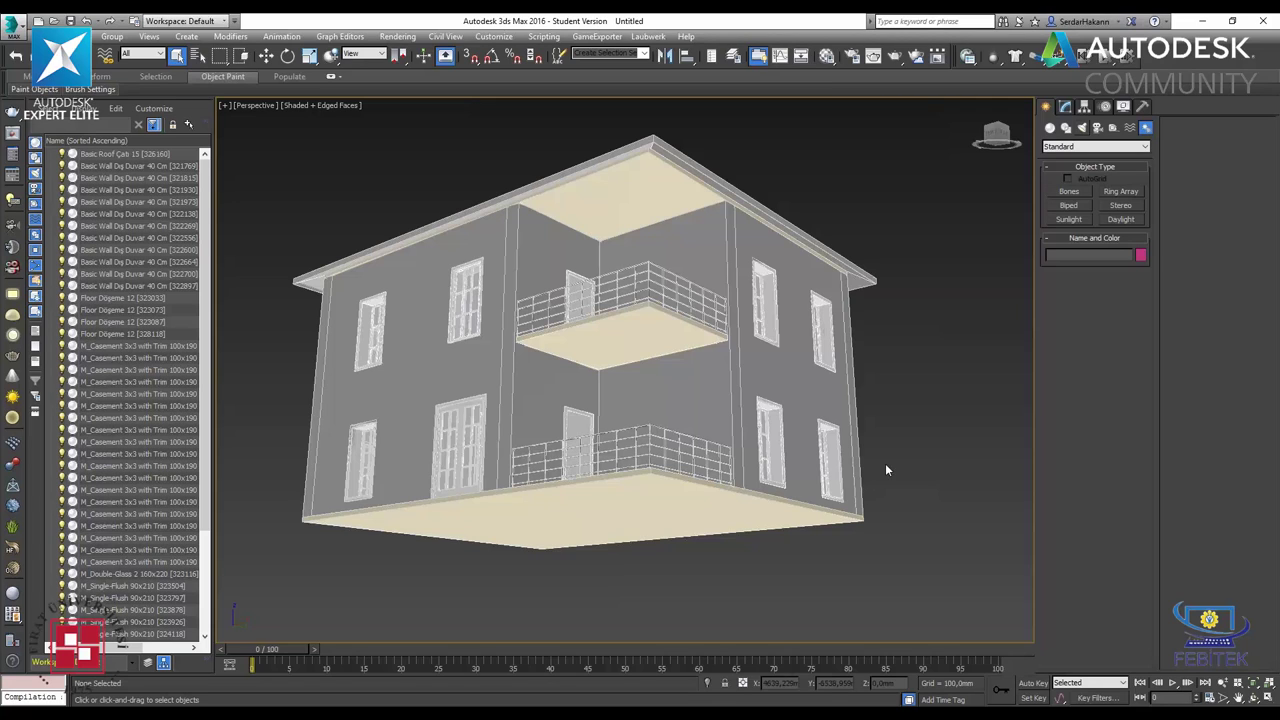
alt+middle_drag(863, 342, 520, 120)
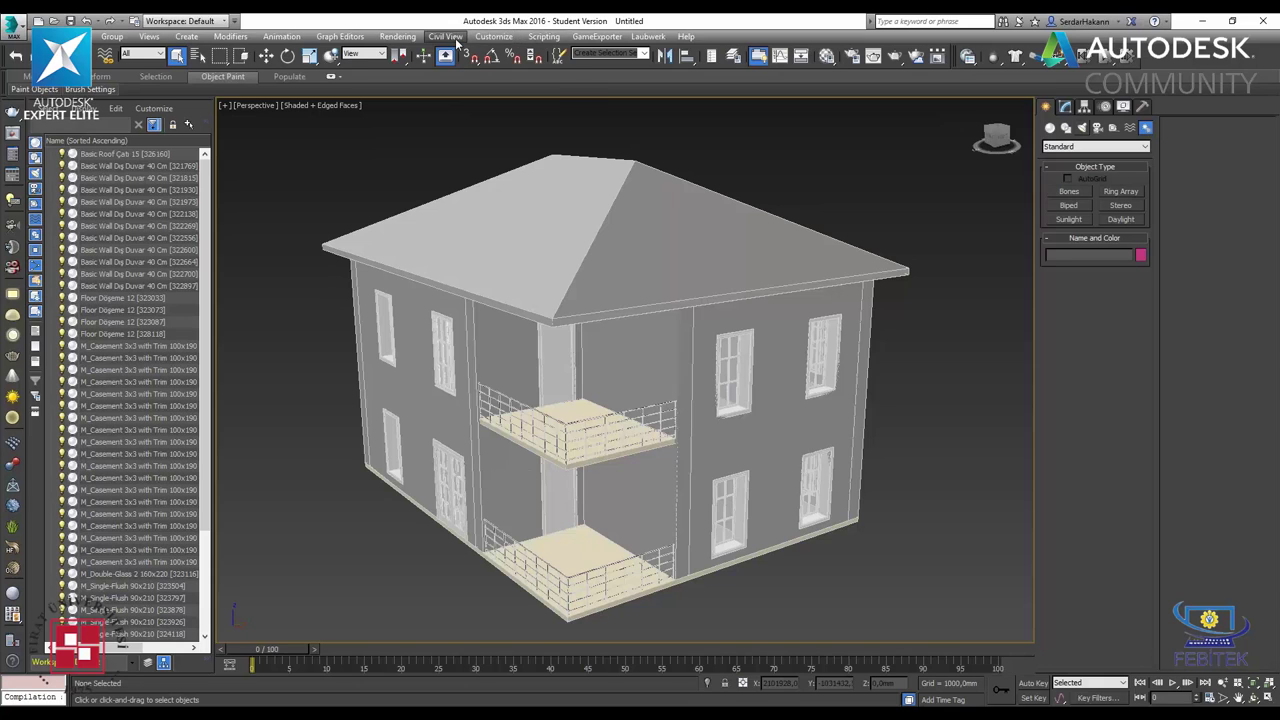
- Glance at the Rendering menu, then open Render Setup with F10
click(397, 36)
click(770, 340)
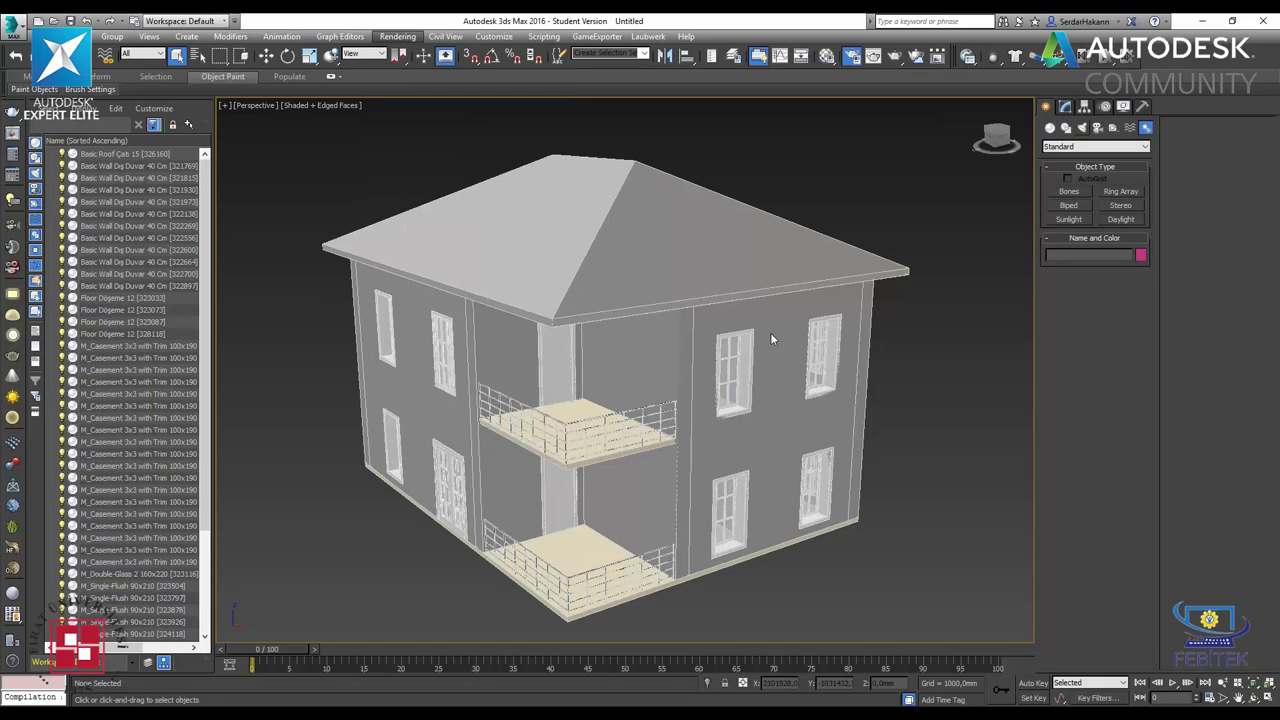
key(F10)
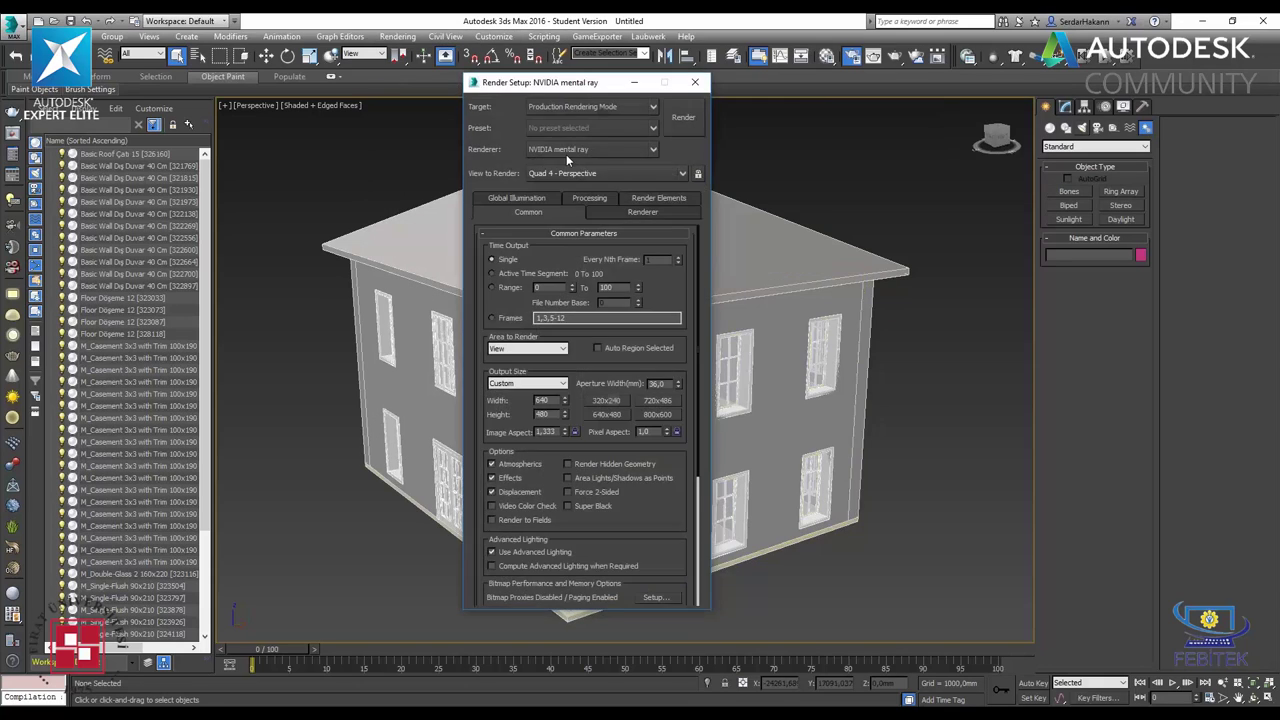
- Switch the renderer to V-Ray Adv 3.00.07, move Render Setup aside, and show the V-Ray tab
click(566, 150)
click(598, 243)
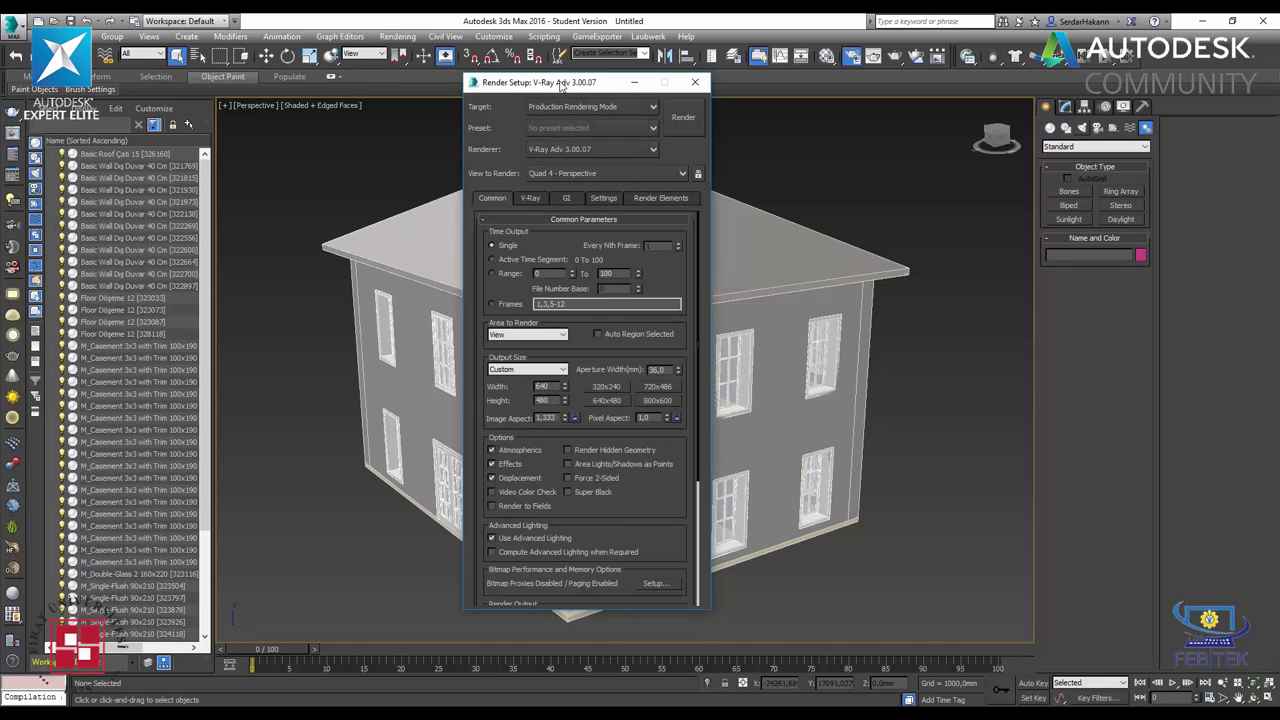
drag(561, 86, 942, 95)
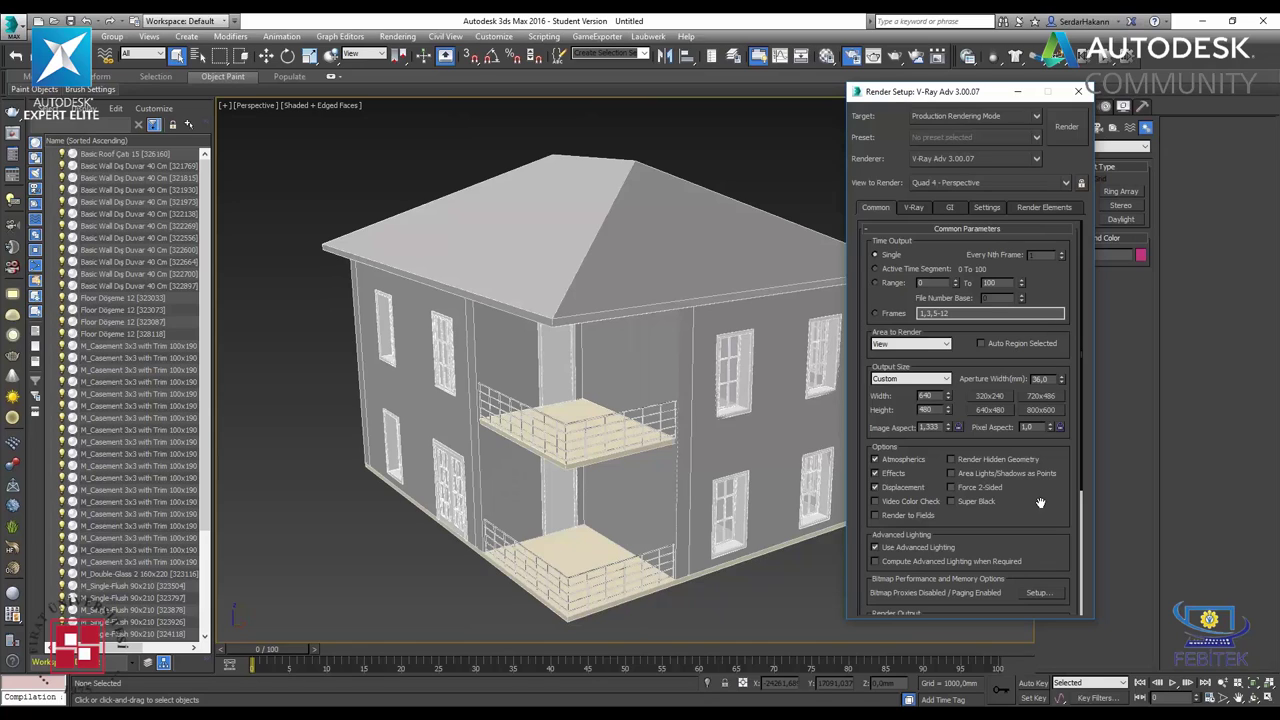
click(992, 158)
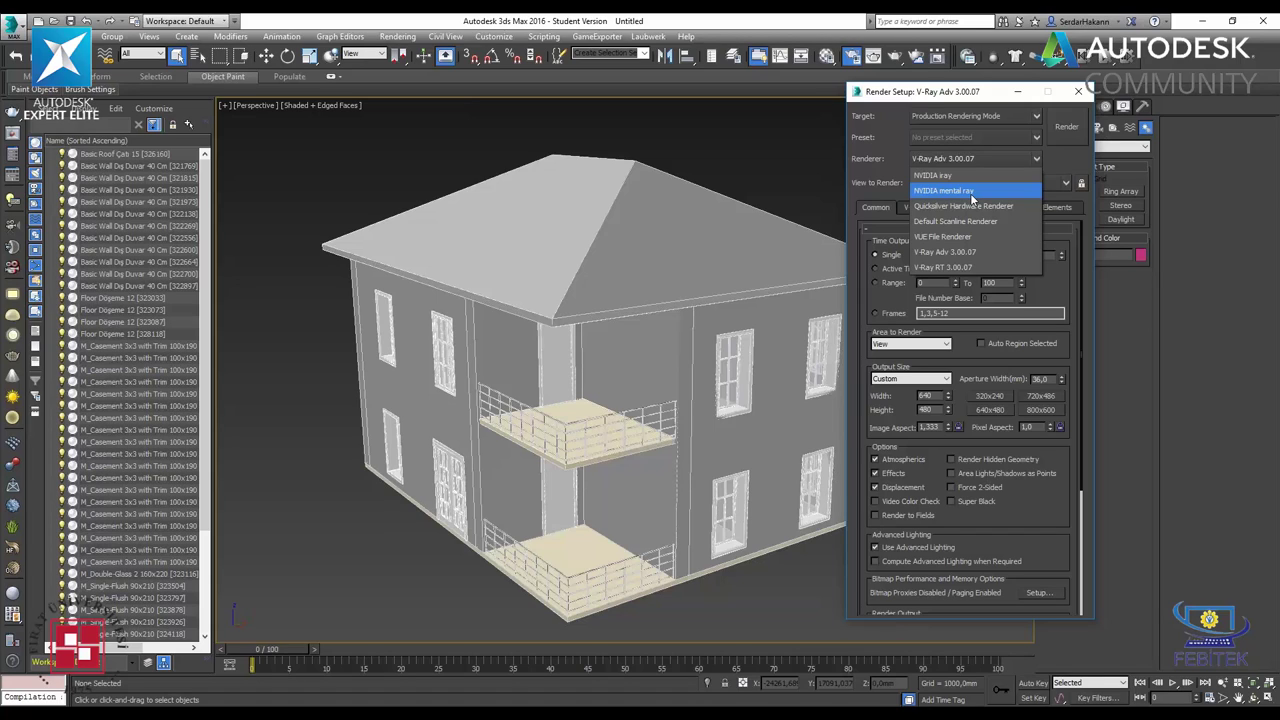
click(880, 173)
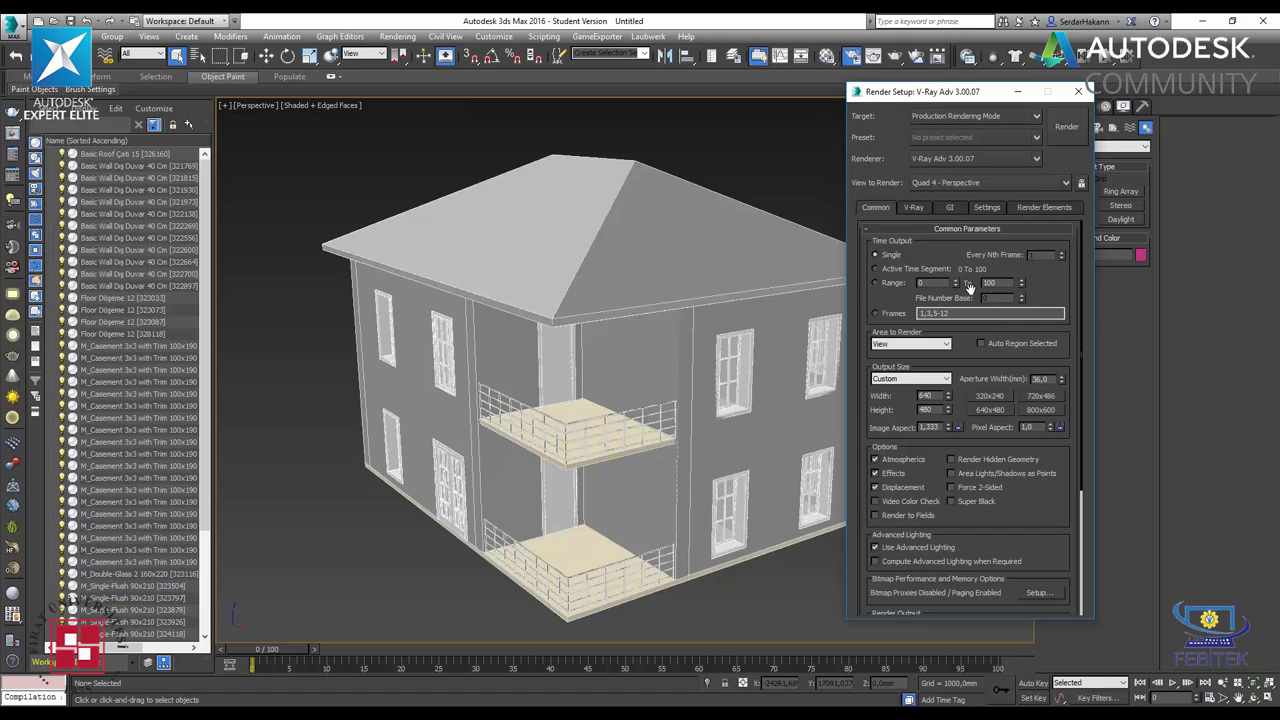
click(913, 207)
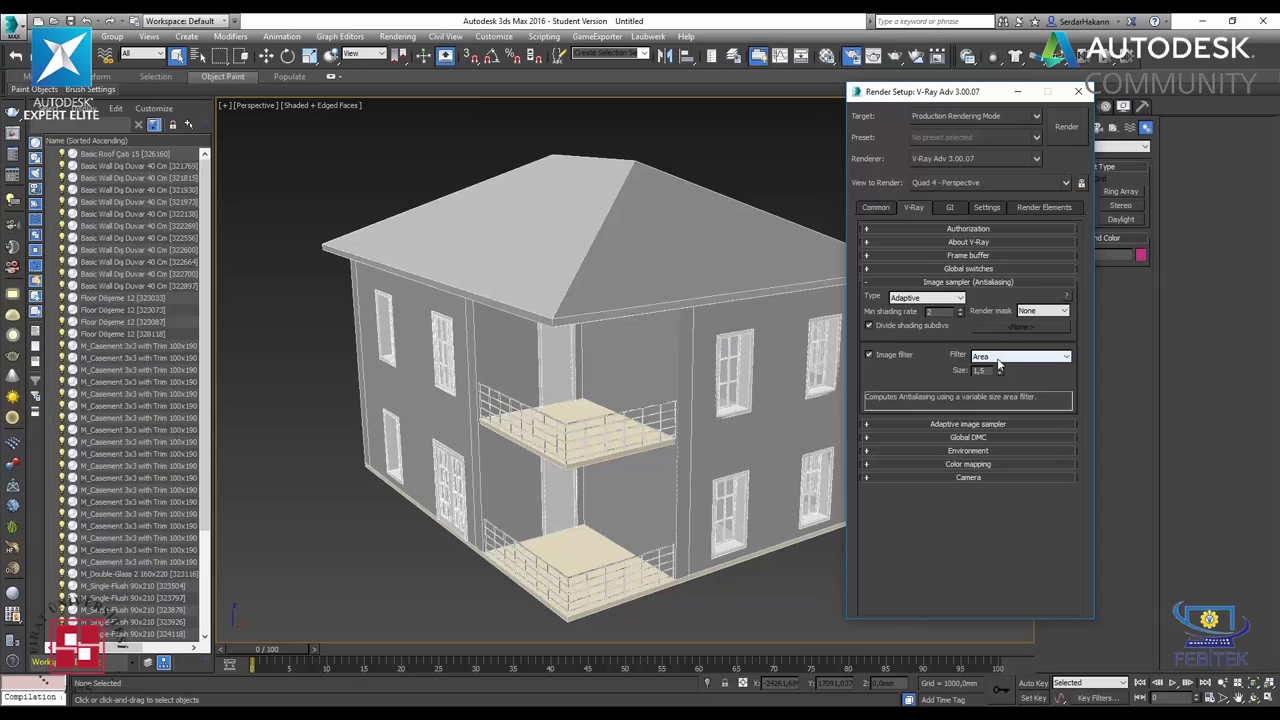
- Switch the image sampler type to Adaptive subdivision and expand its rate settings
click(911, 301)
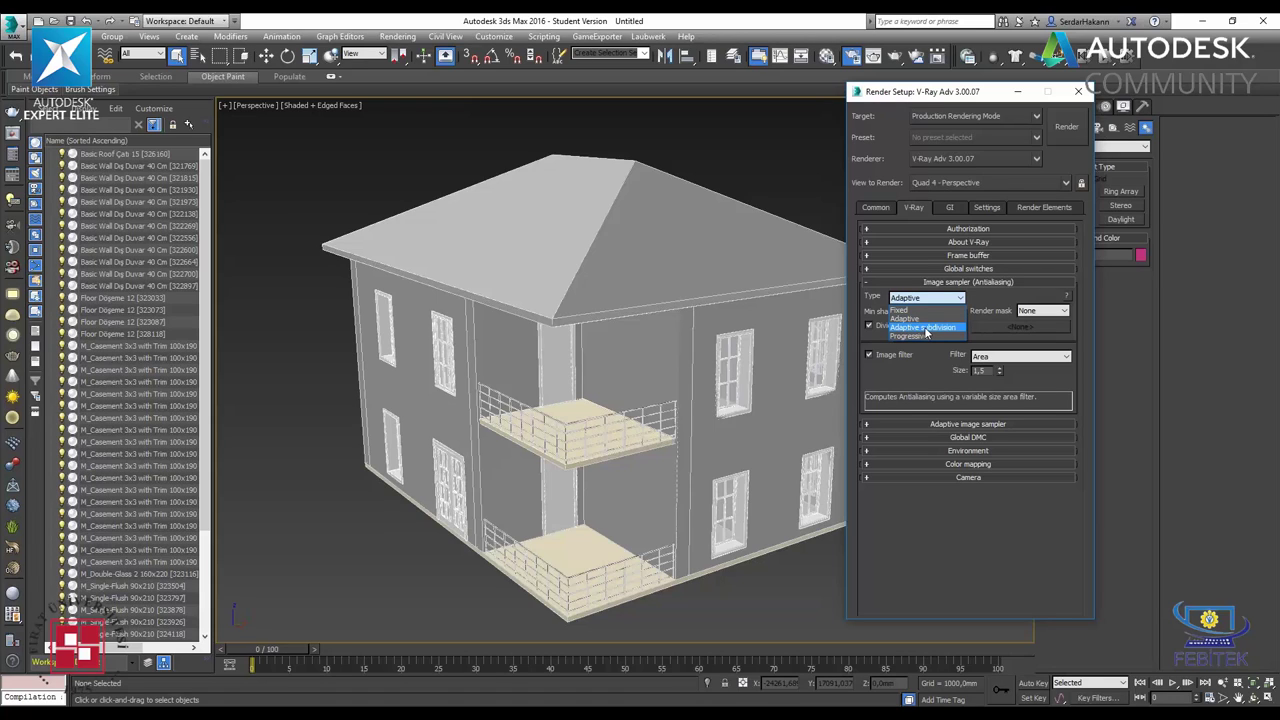
click(926, 330)
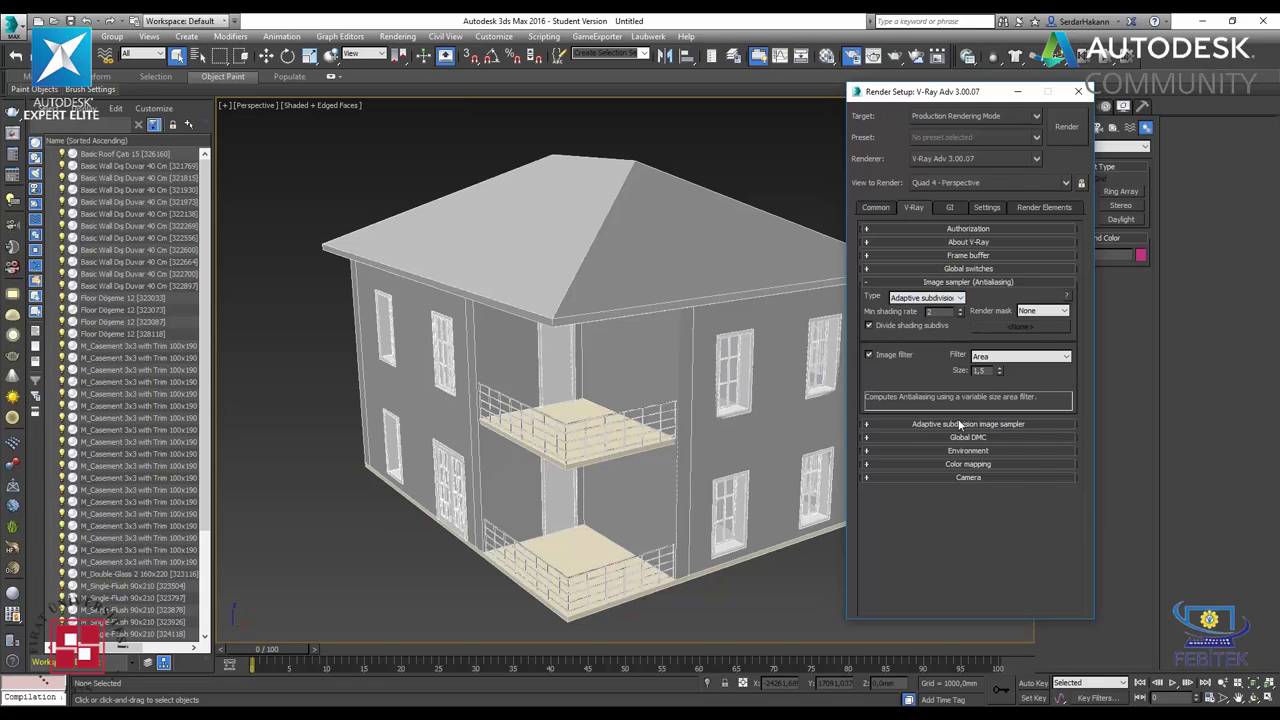
click(958, 425)
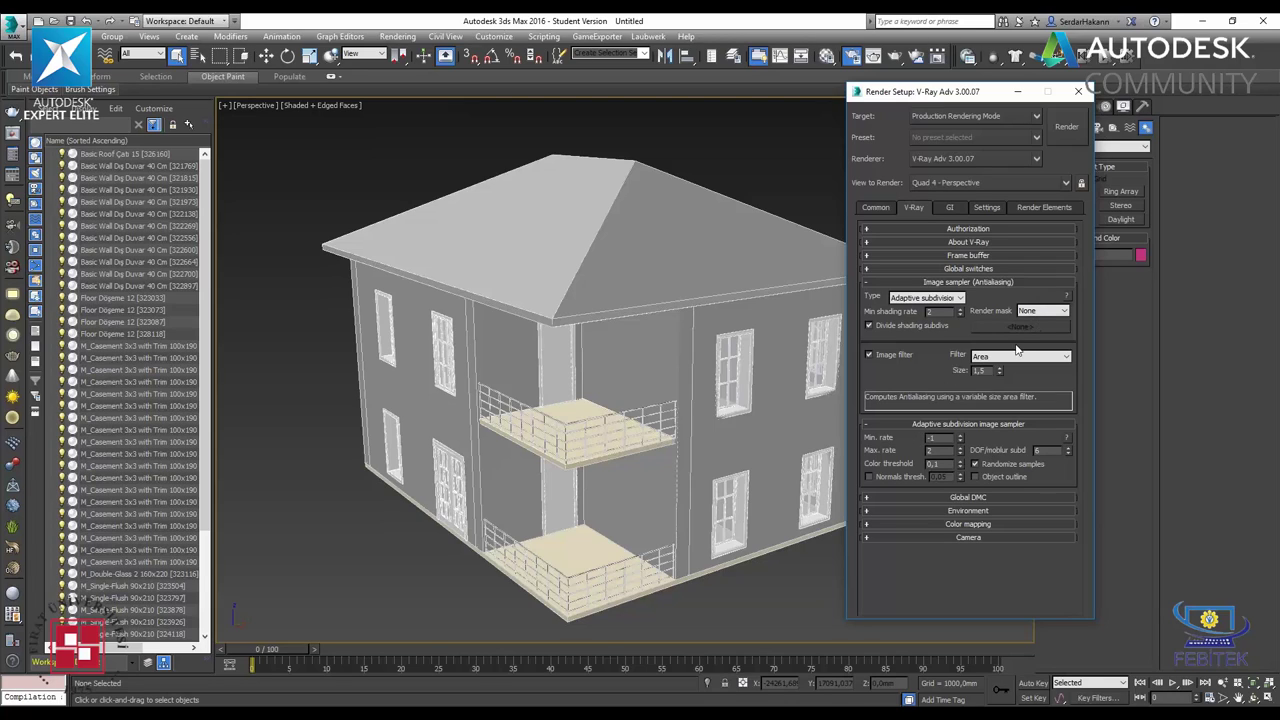
- Keep the Render mask at None and expand the Environment settings
click(1037, 313)
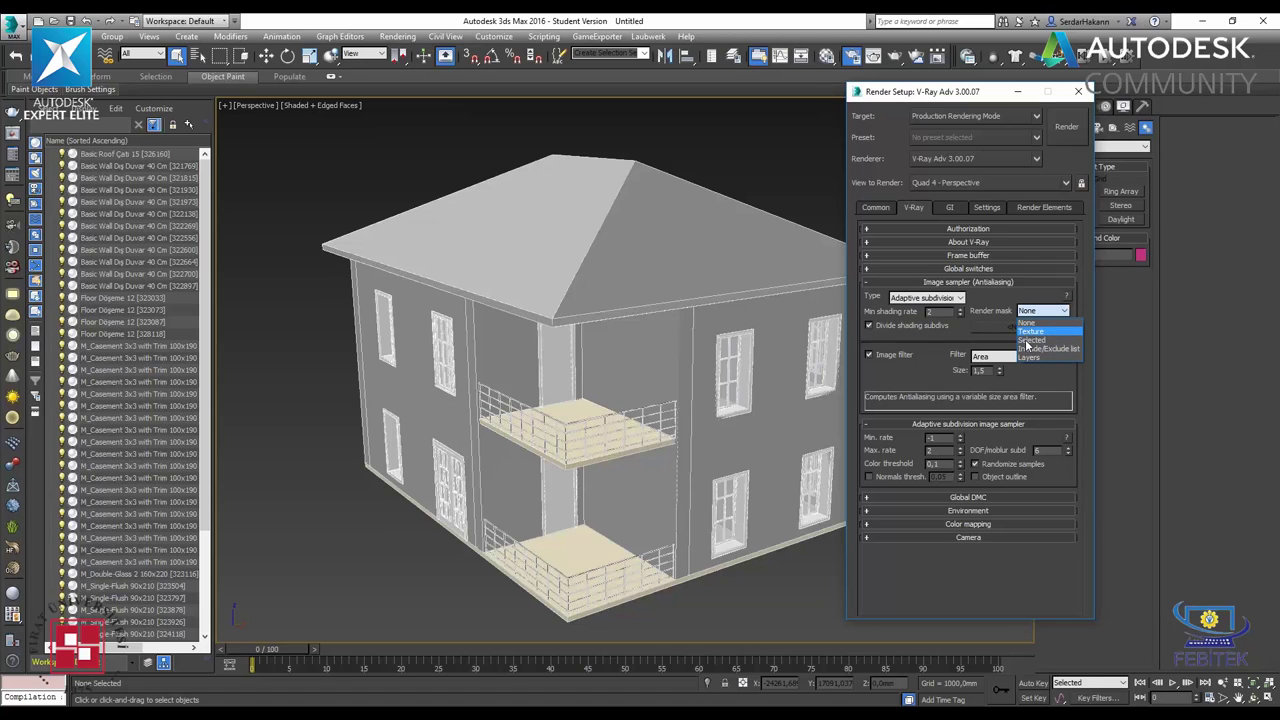
click(939, 338)
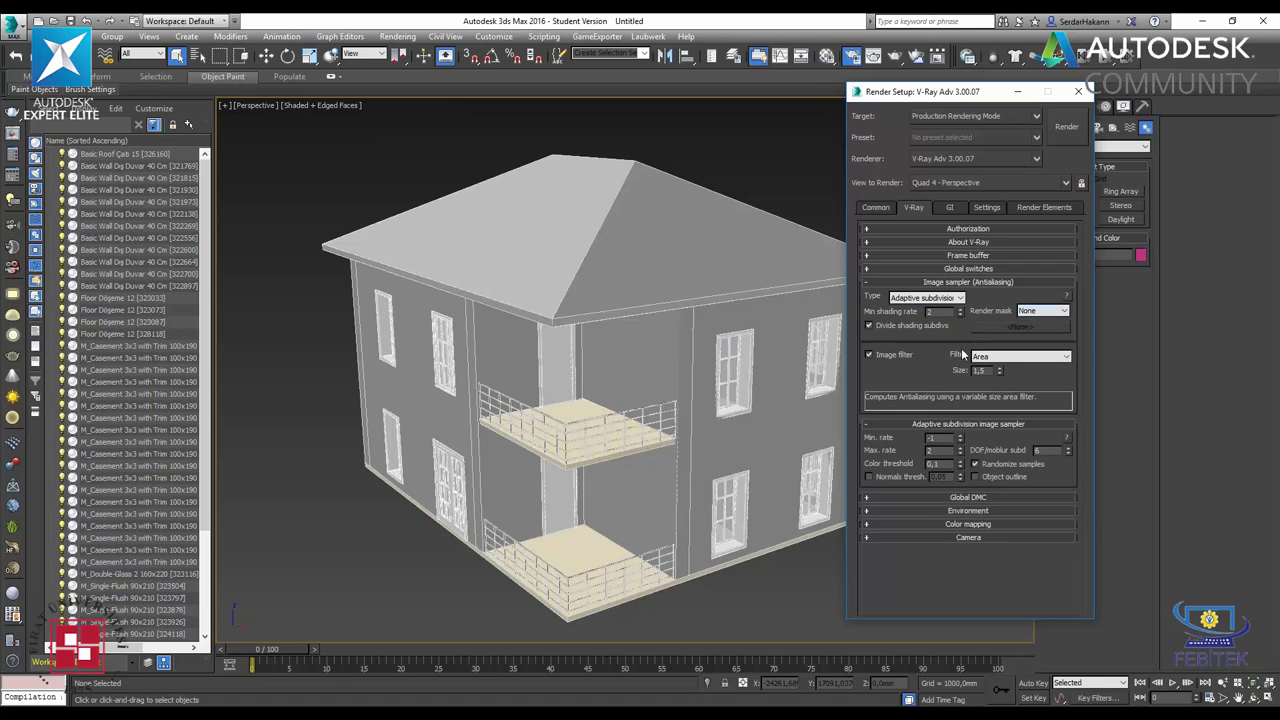
click(985, 512)
- Enable GI with Irradiance map primary and Light cache secondary, expanding both engines' rollouts
click(946, 208)
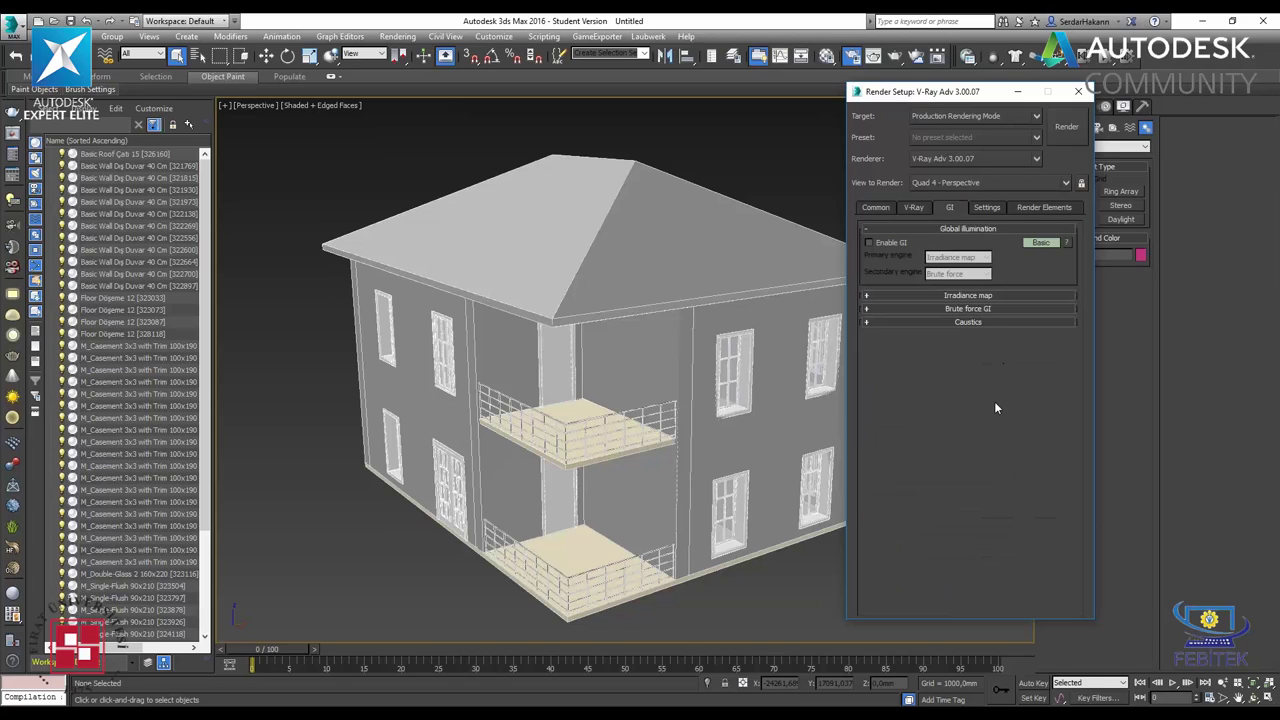
click(892, 241)
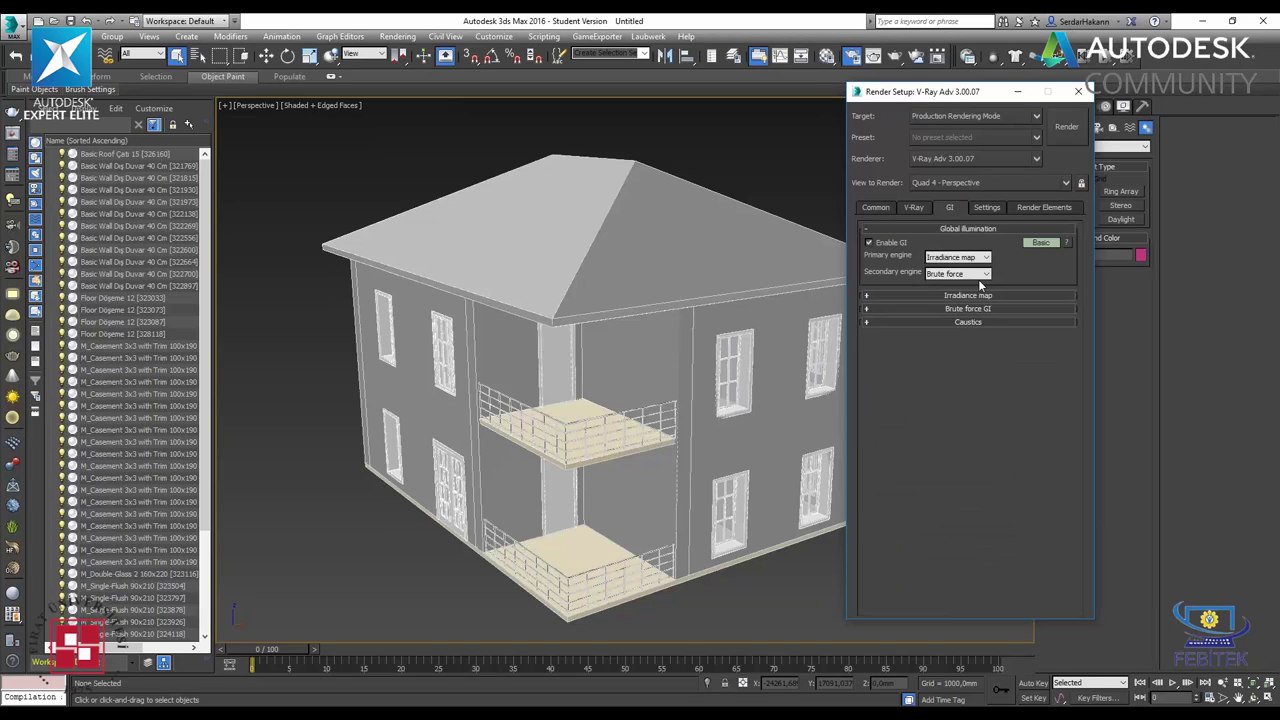
click(978, 275)
click(955, 316)
click(968, 295)
click(968, 469)
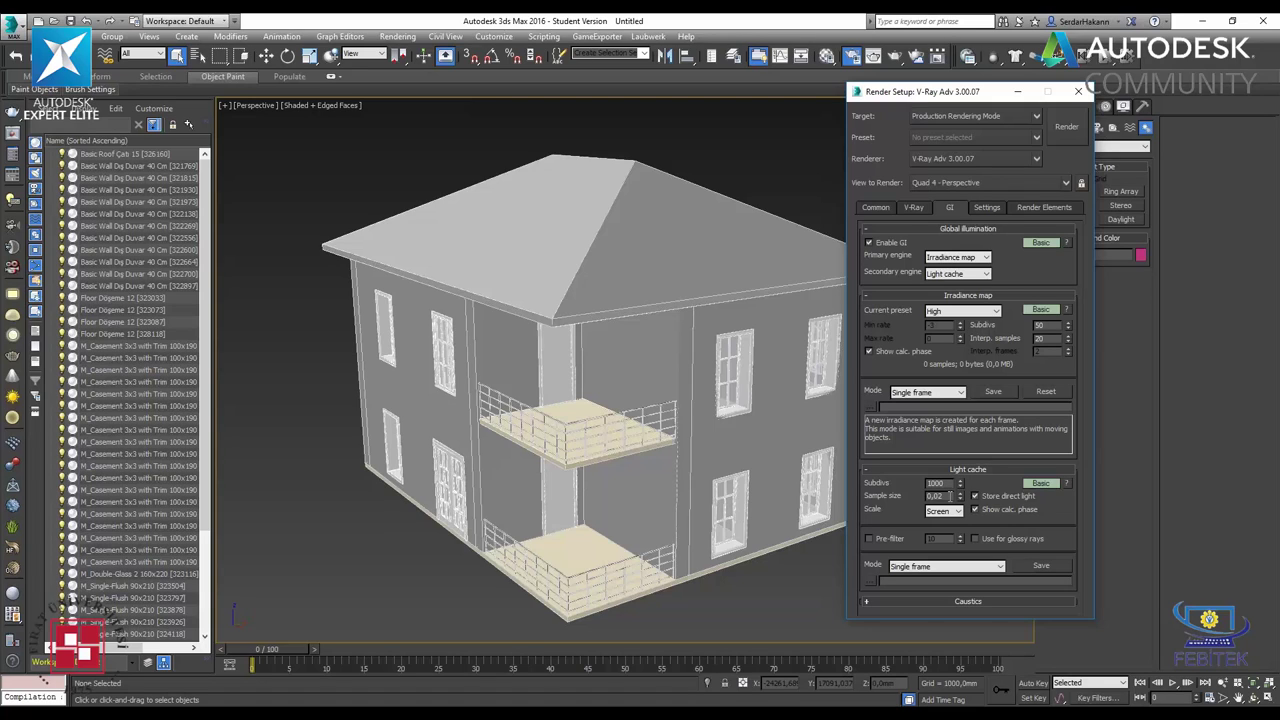
- Set the irradiance map preset to Very low, after briefly trying Very high
click(966, 318)
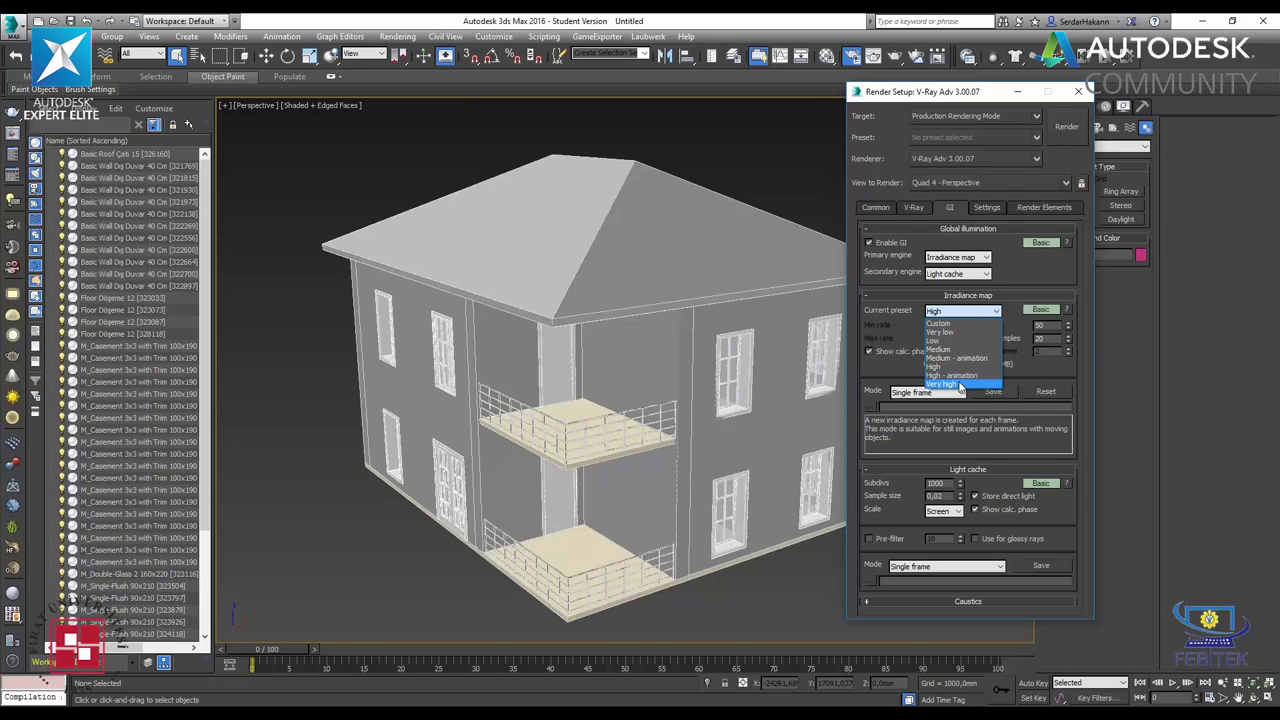
click(952, 331)
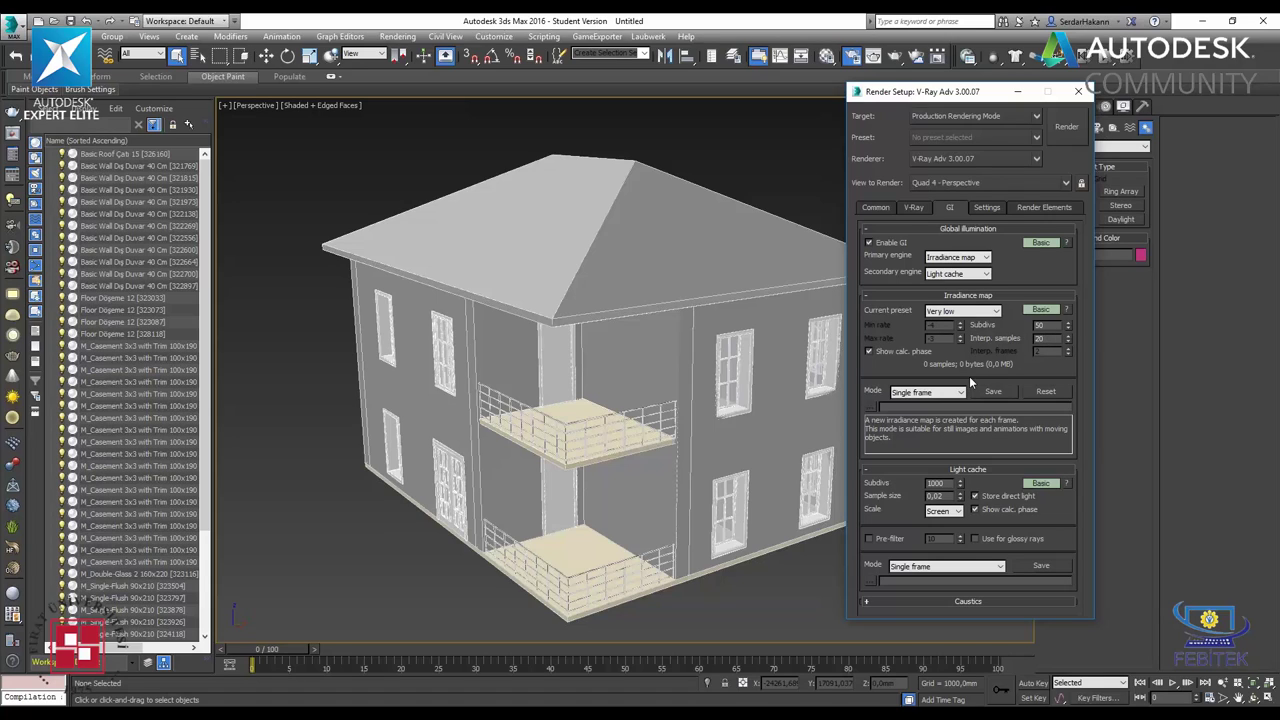
click(957, 312)
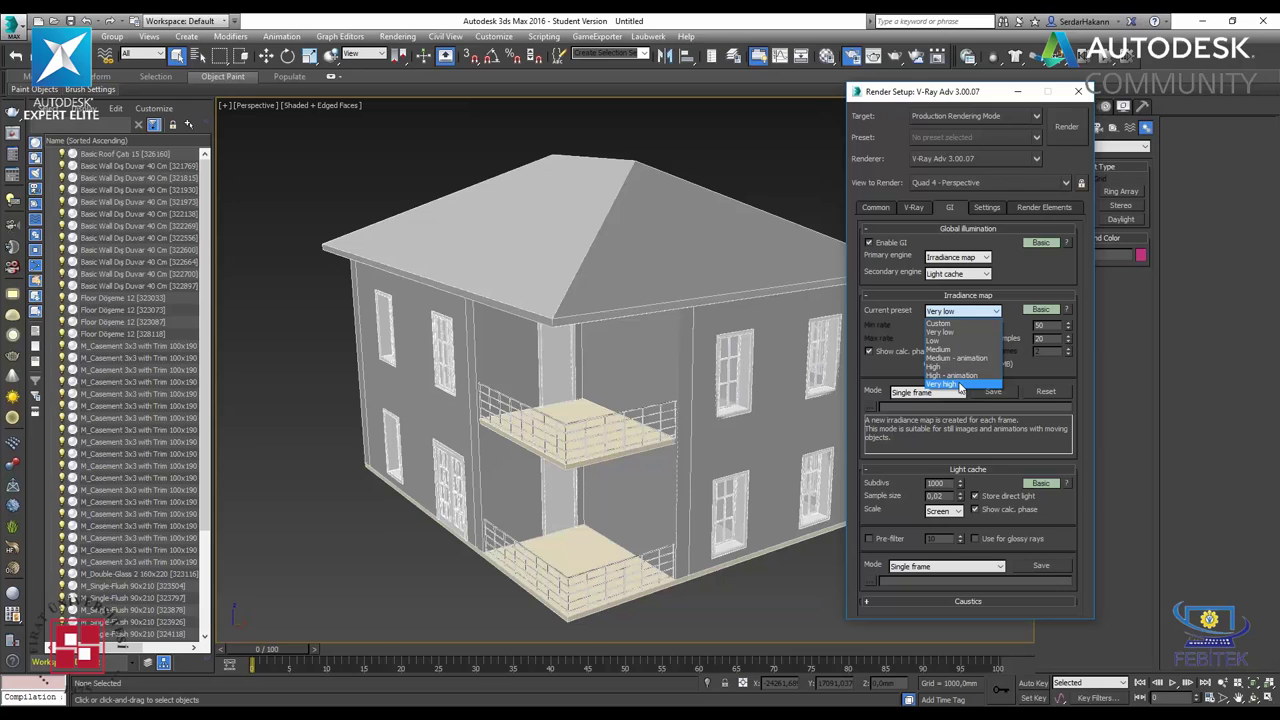
click(959, 385)
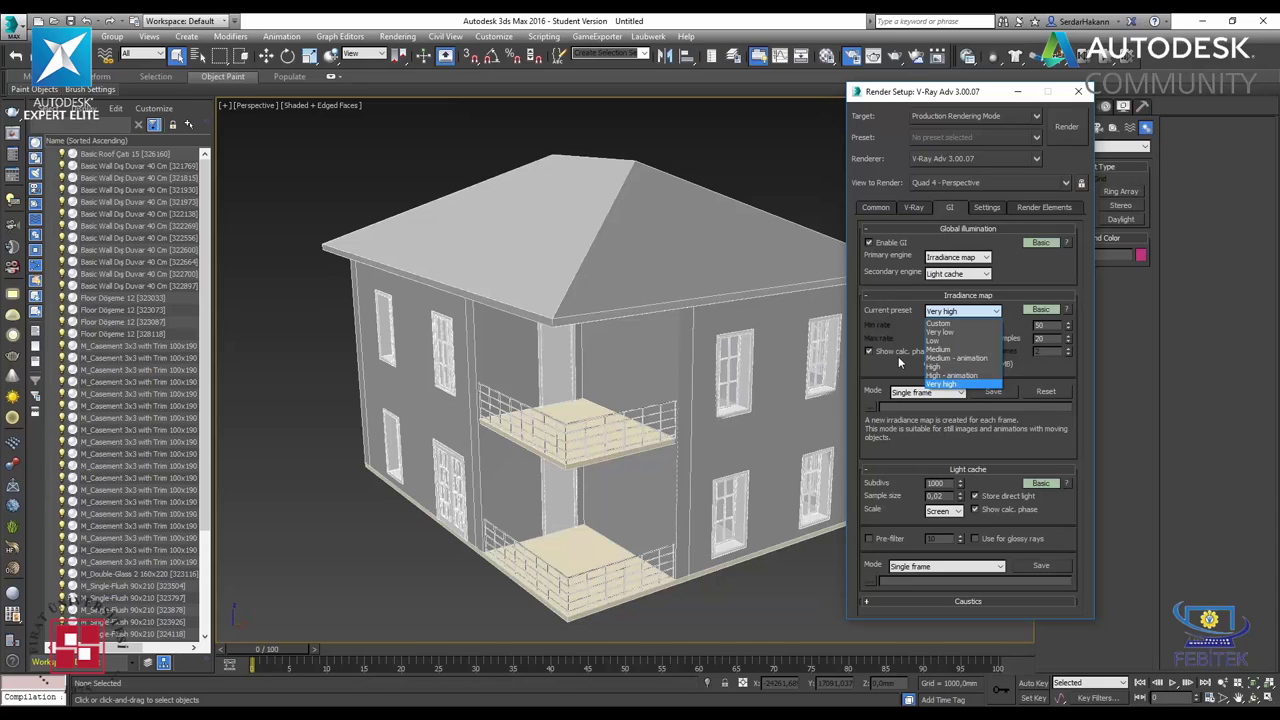
click(940, 333)
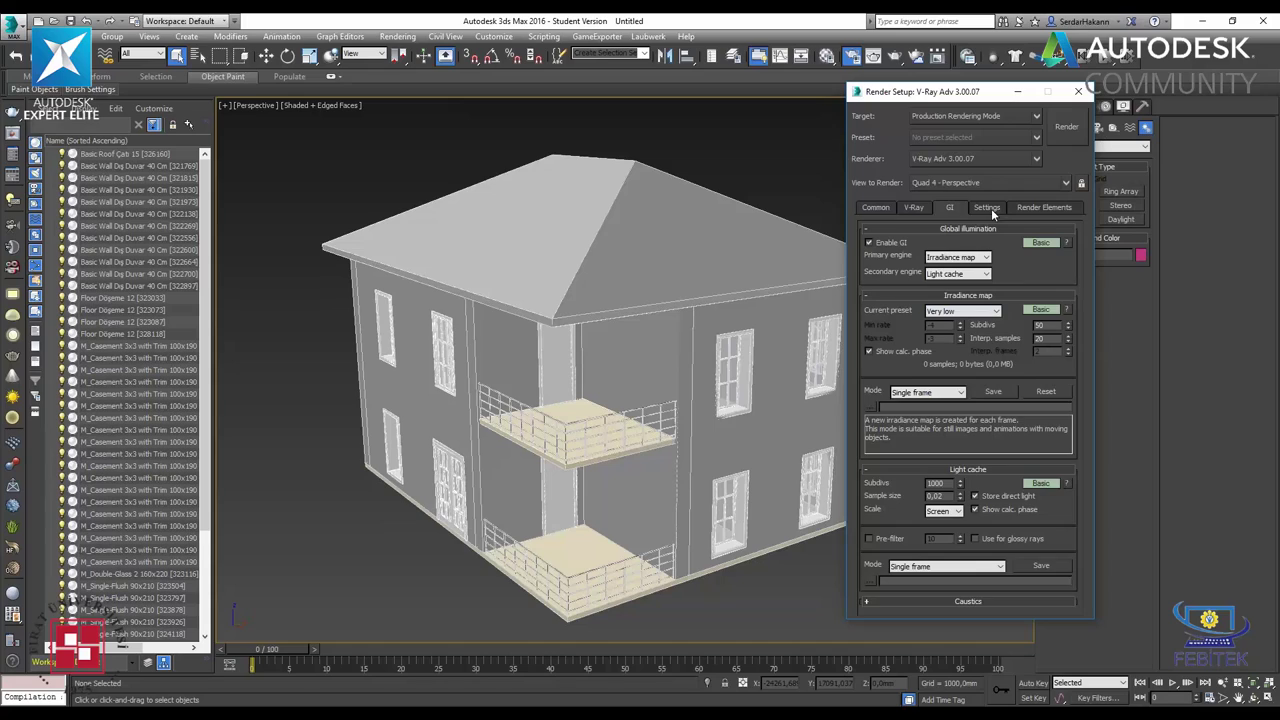
- Look through the Settings and Render Elements tabs, then return to the V-Ray tab
click(988, 208)
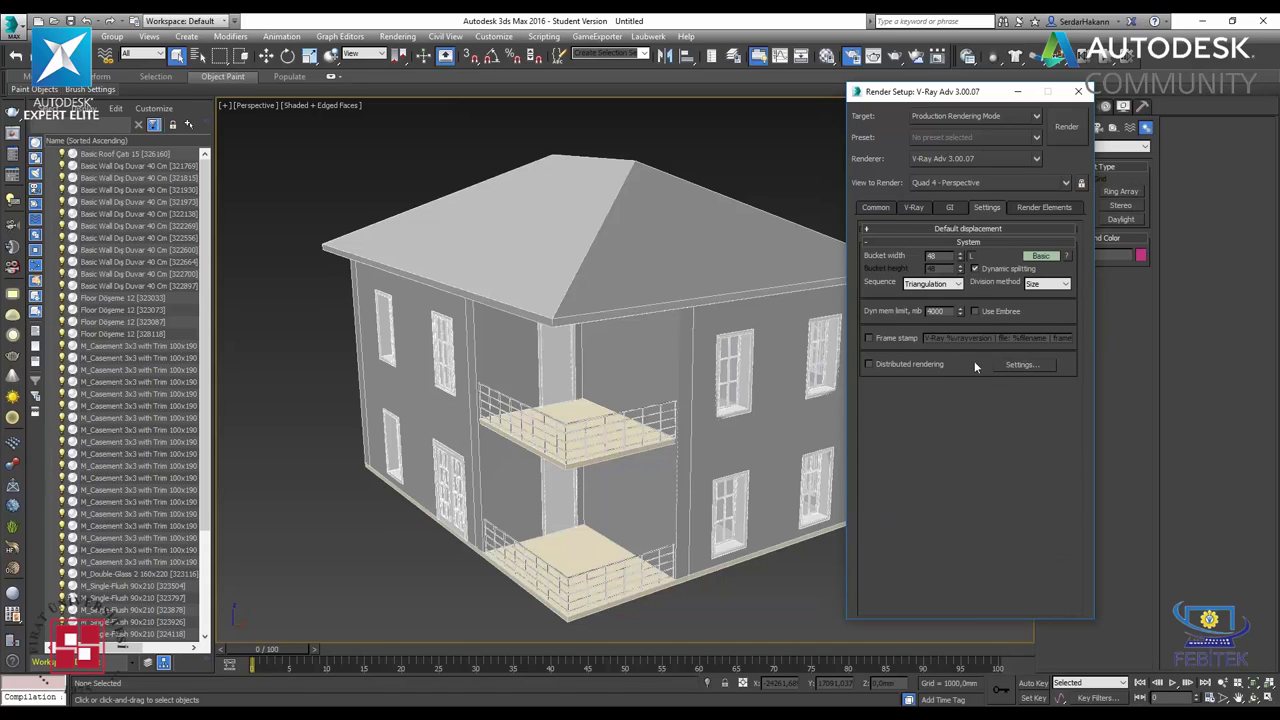
click(1051, 208)
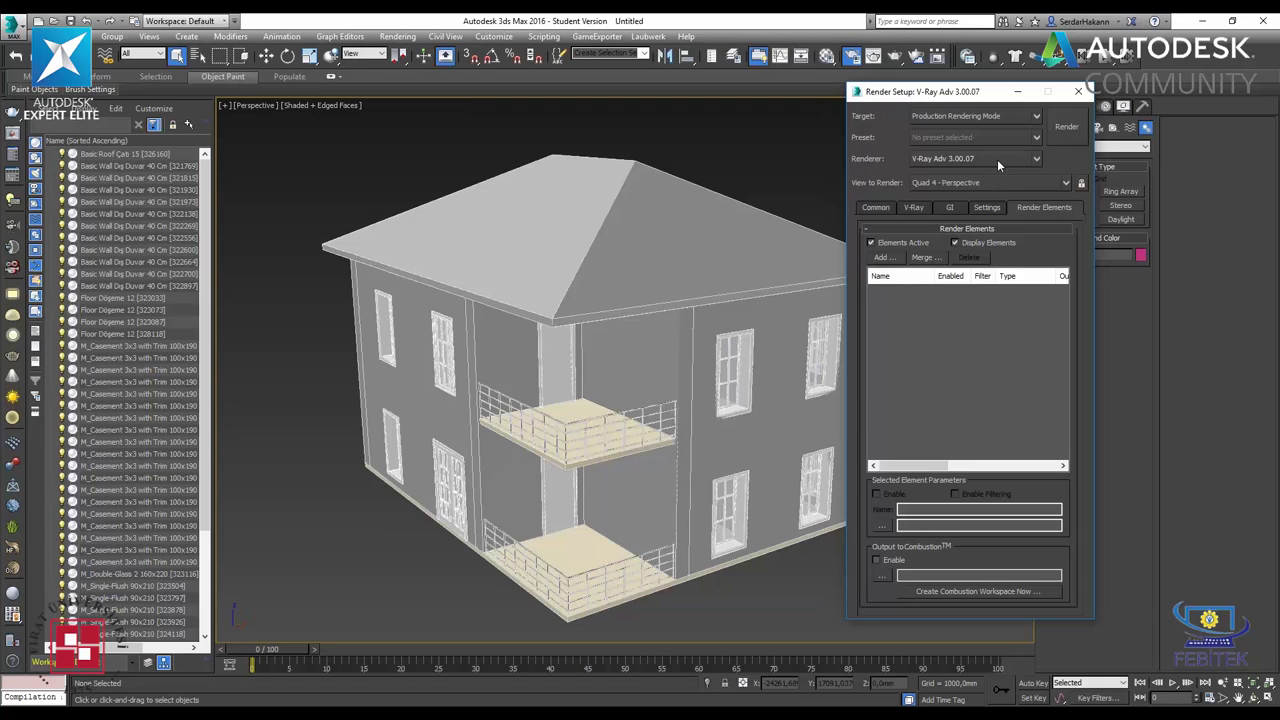
click(920, 206)
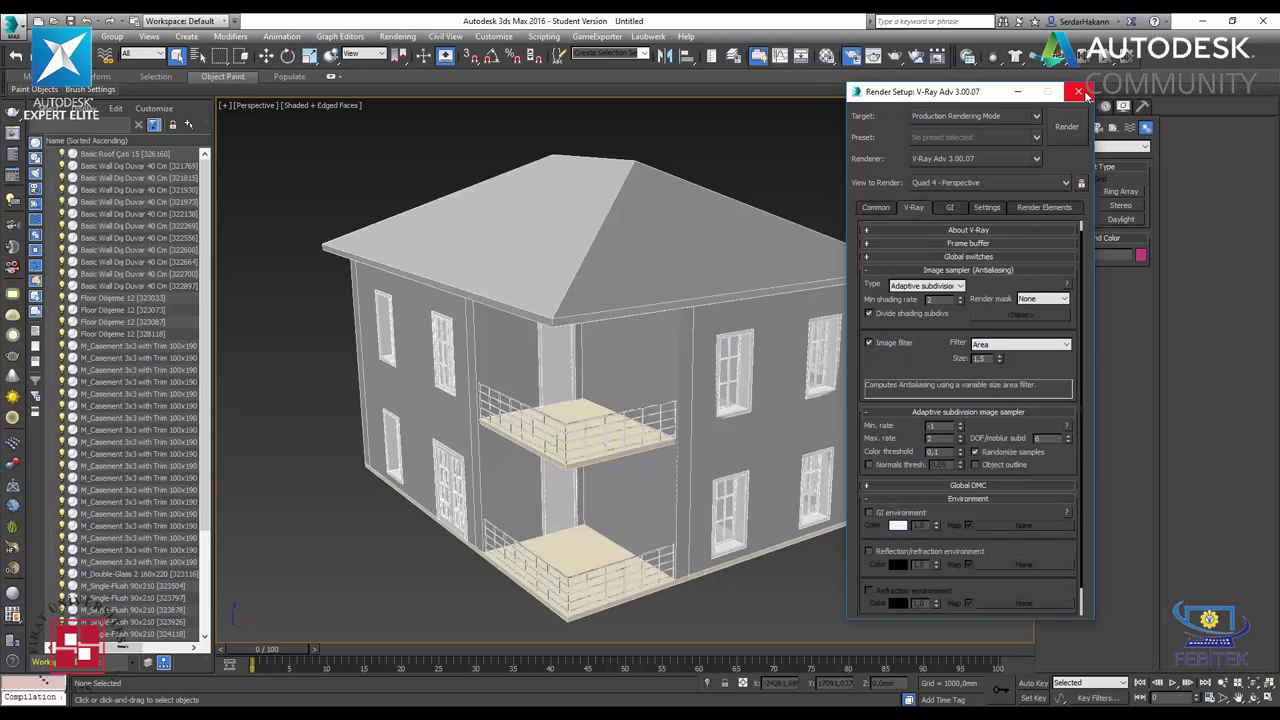
- Set a VRayHDRI map (Map #25) as the environment background and open the Material Editor
click(1084, 93)
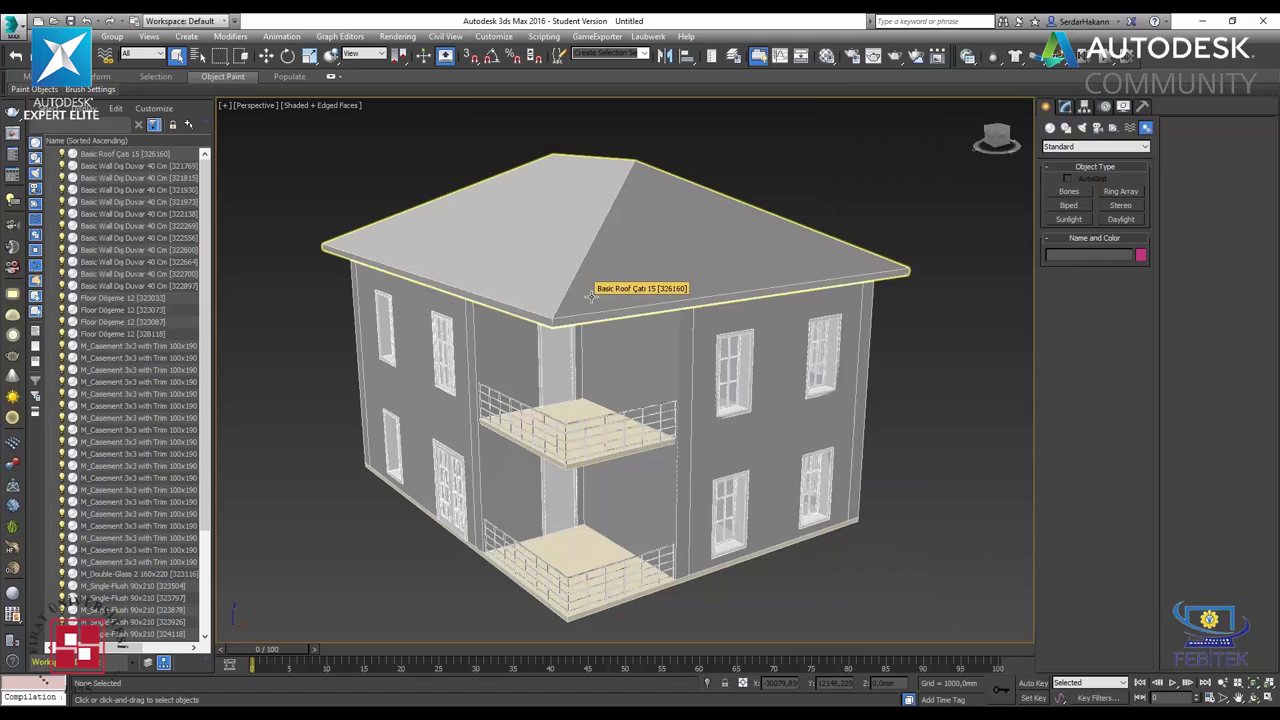
key(8)
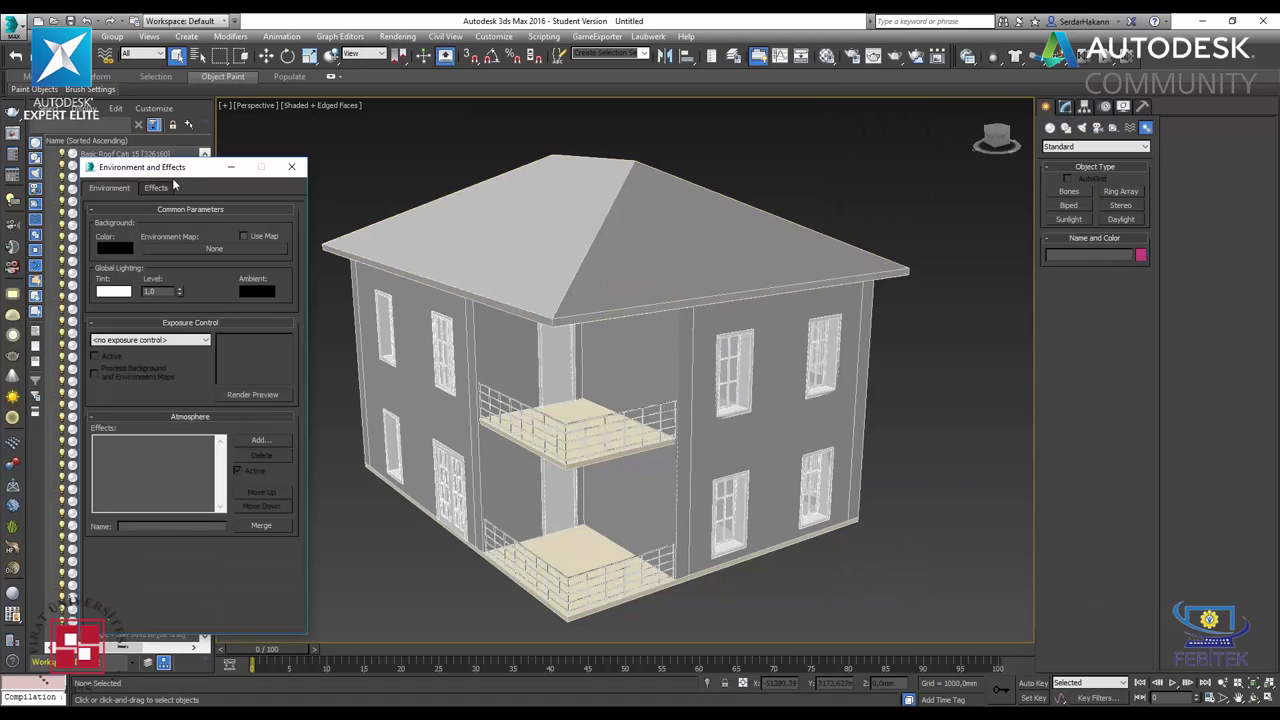
click(196, 254)
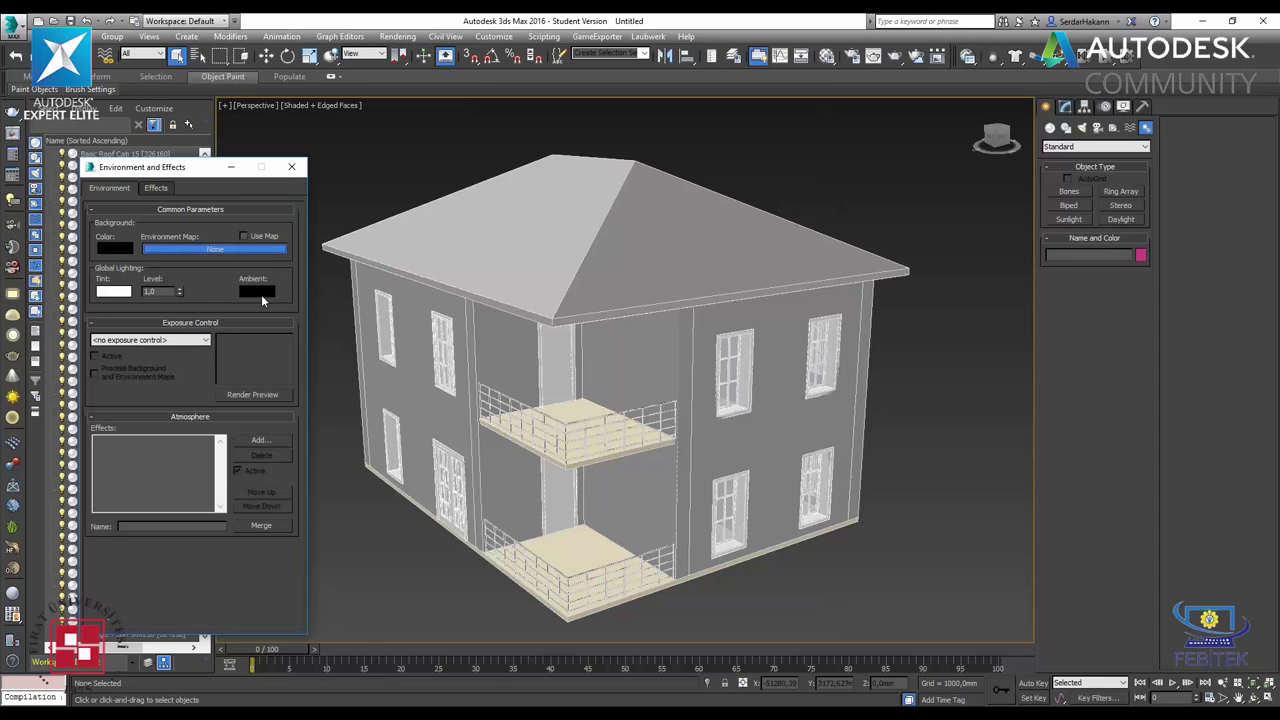
scroll(600, 420, down, 5)
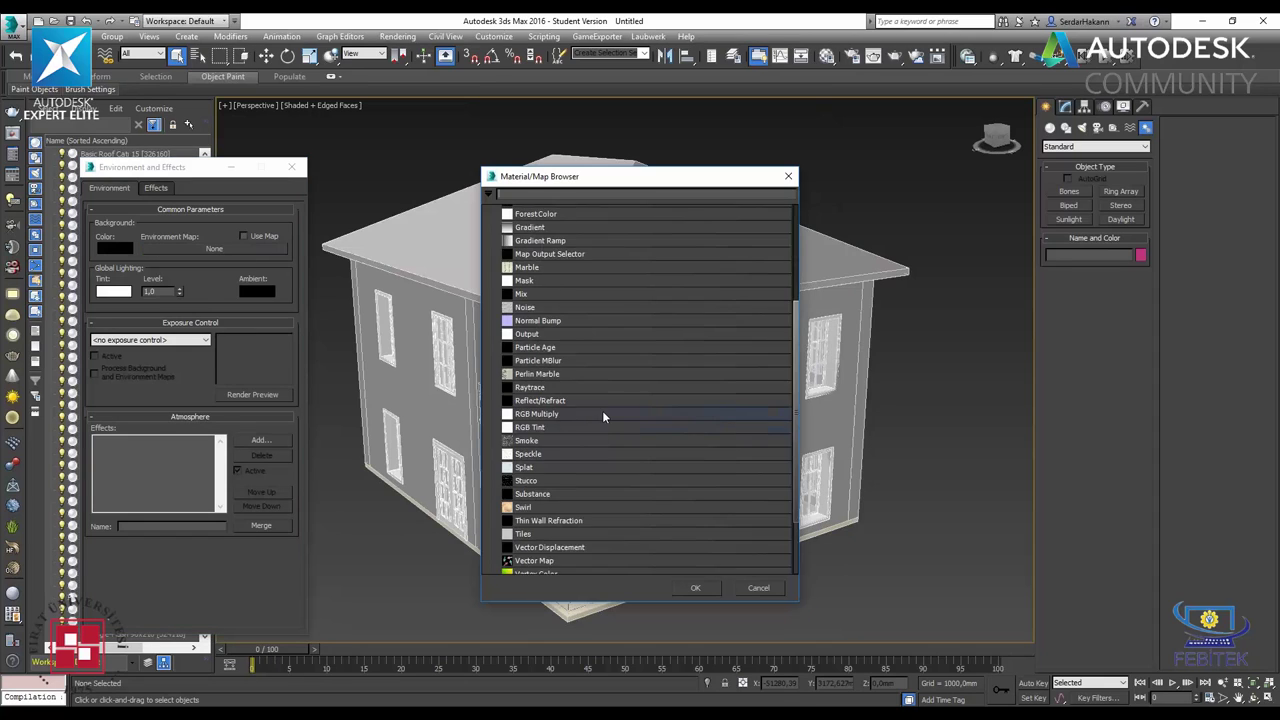
scroll(602, 410, down, 5)
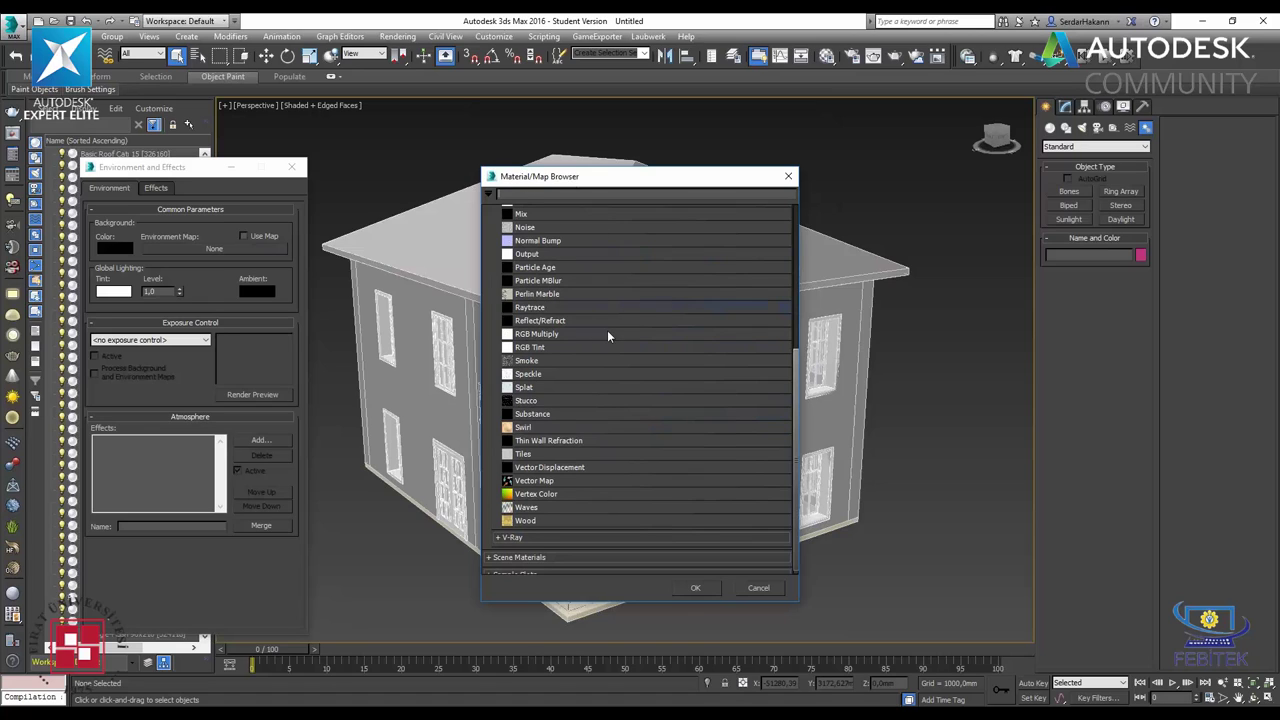
scroll(600, 330, down, 1)
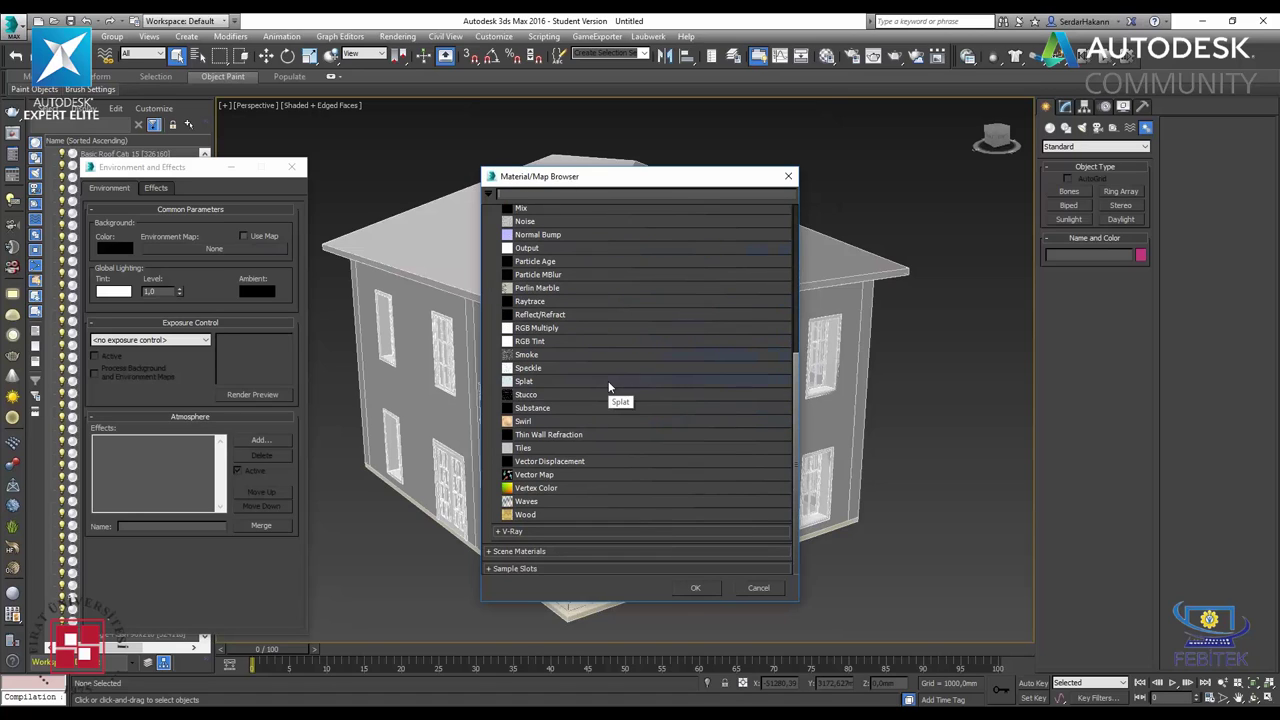
click(582, 531)
scroll(600, 440, down, 2)
scroll(613, 414, down, 2)
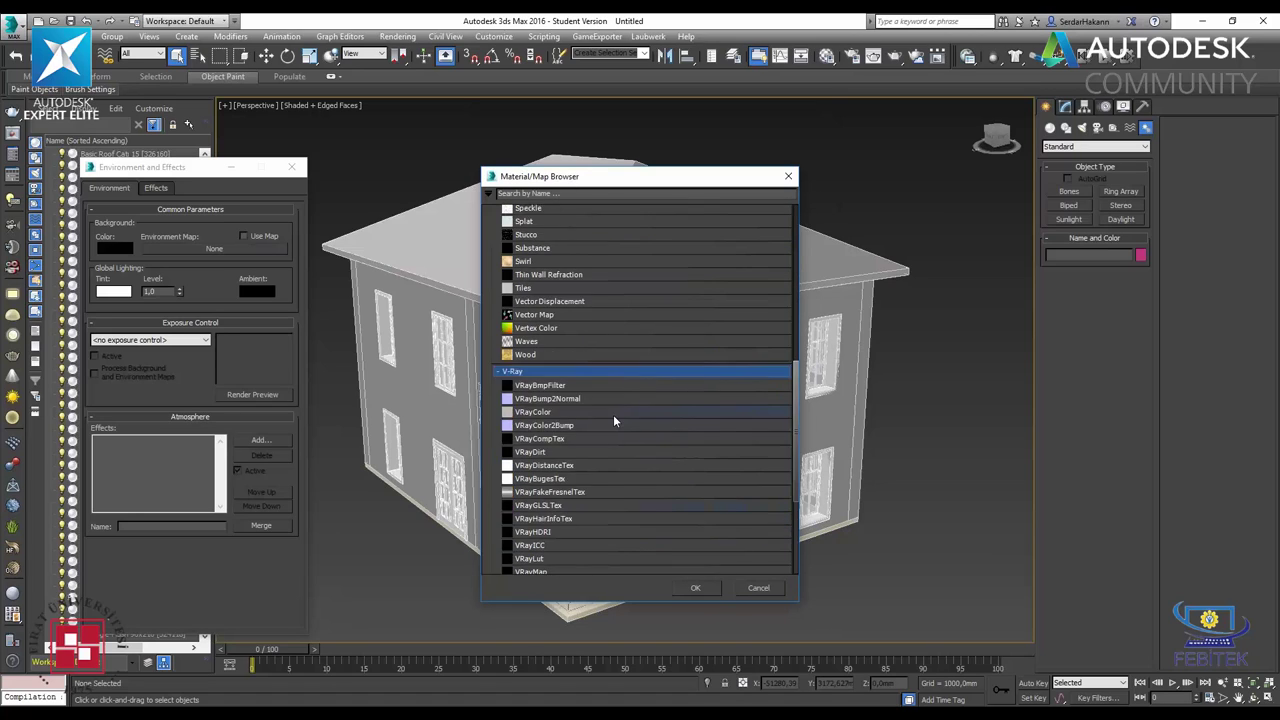
scroll(600, 430, down, 2)
double_click(545, 468)
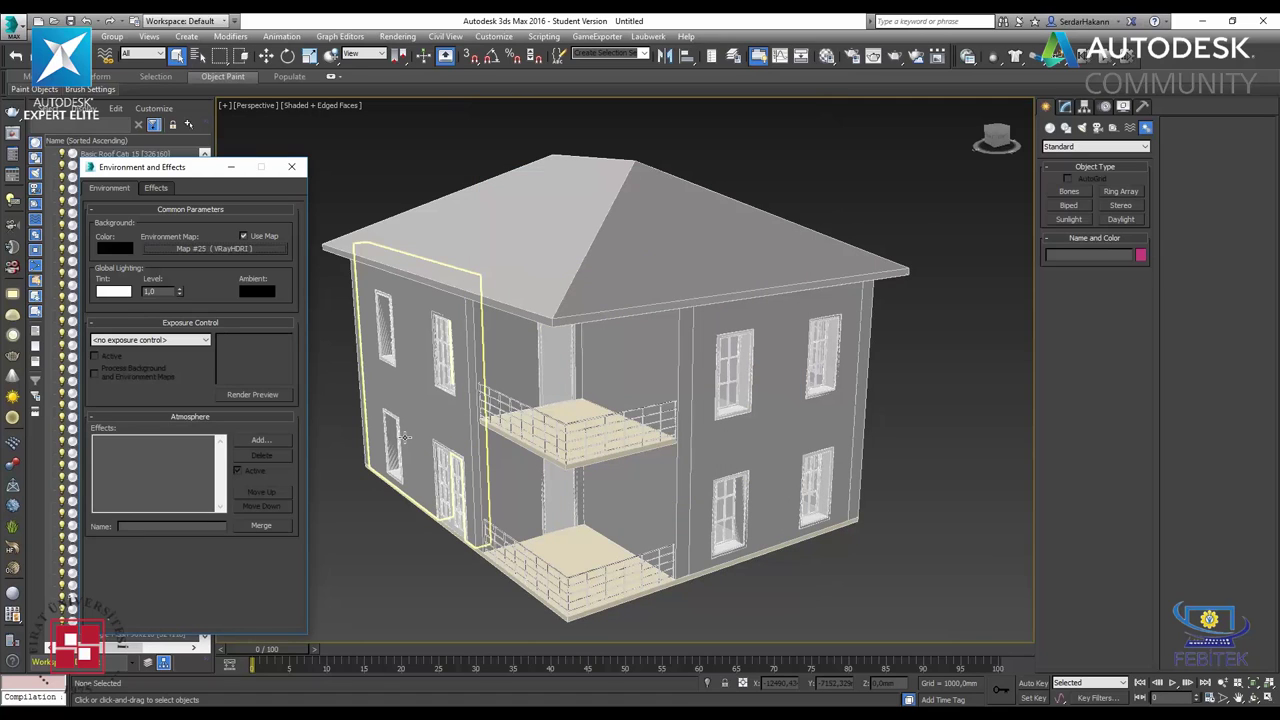
key(F10)
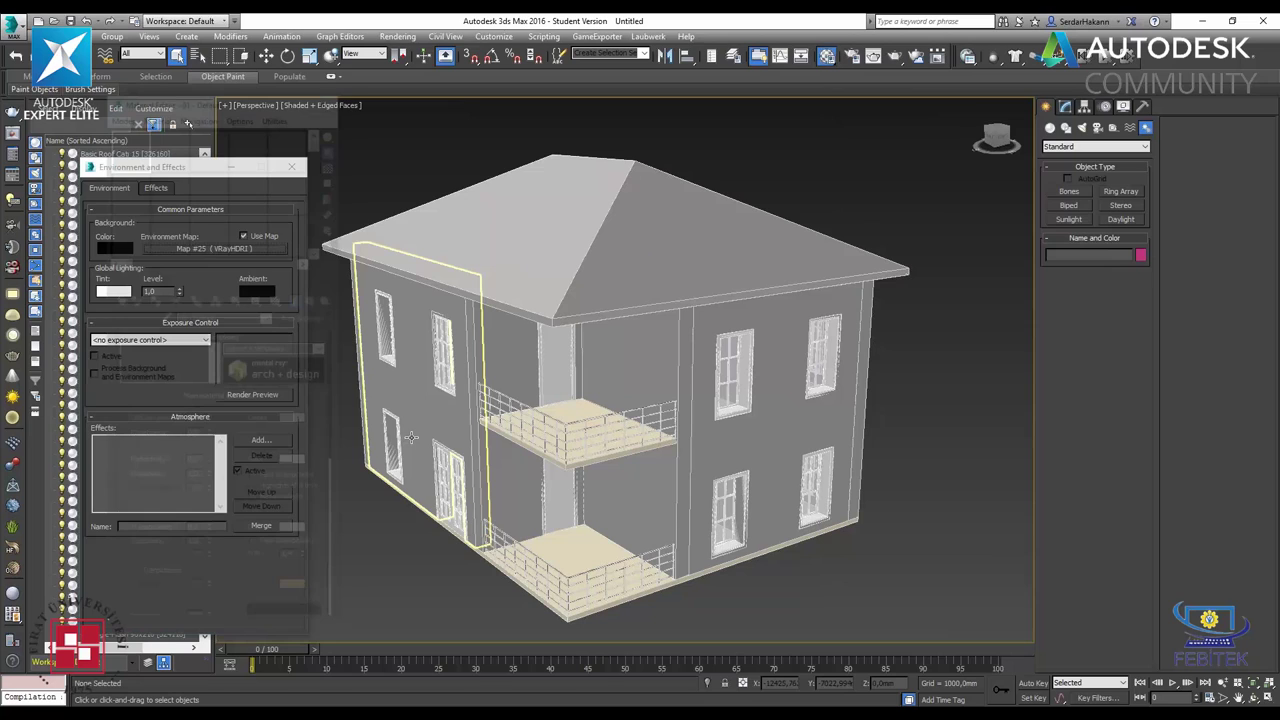
key(m)
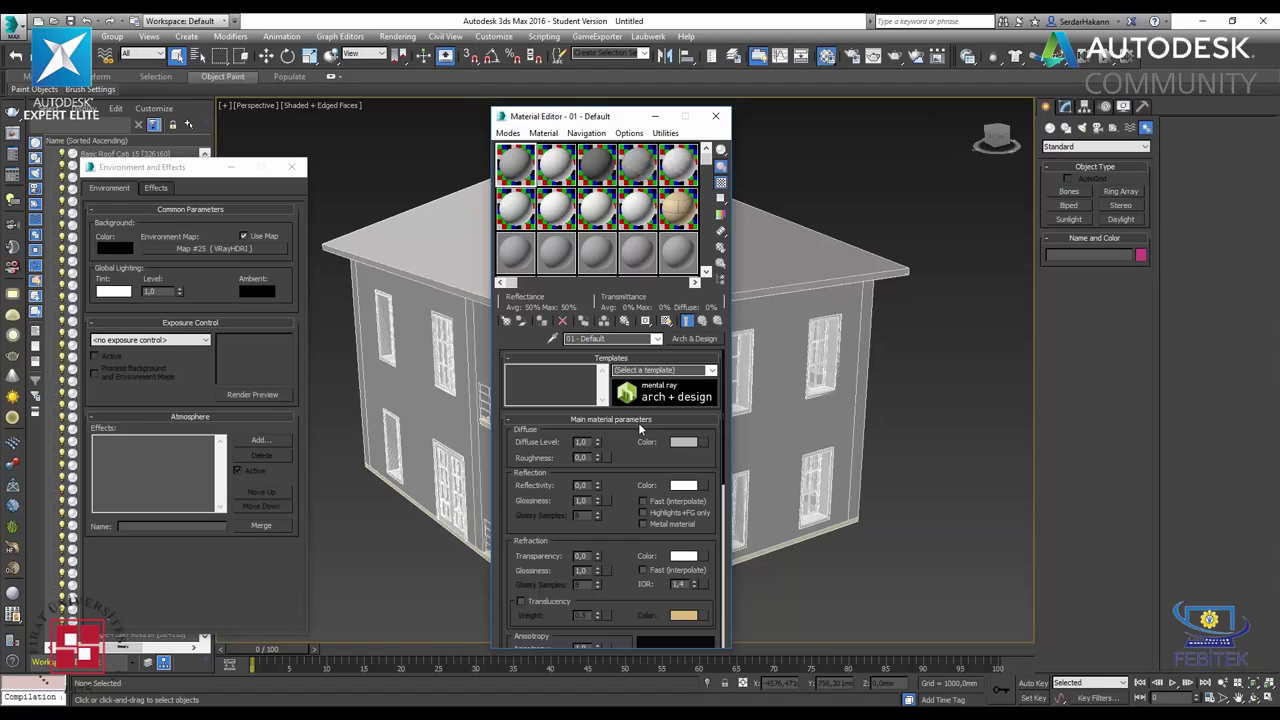
- Change the sample slot's material type to VRayMtl
click(704, 343)
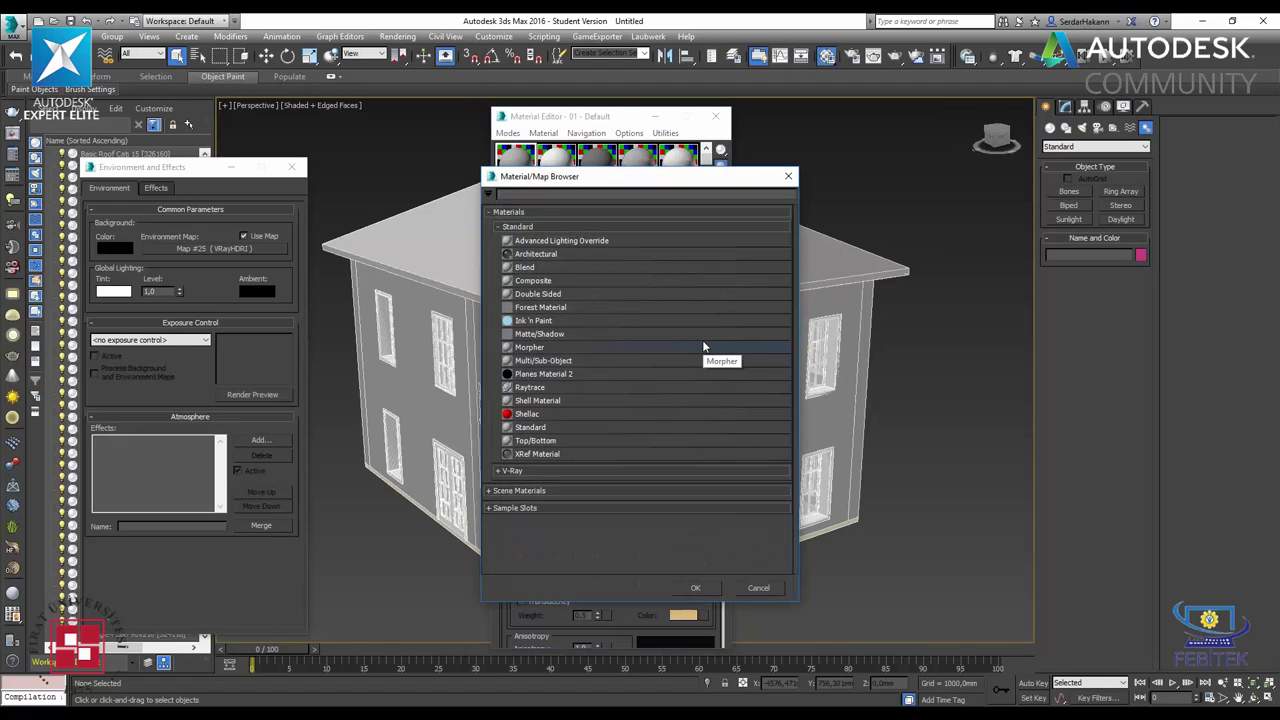
click(541, 471)
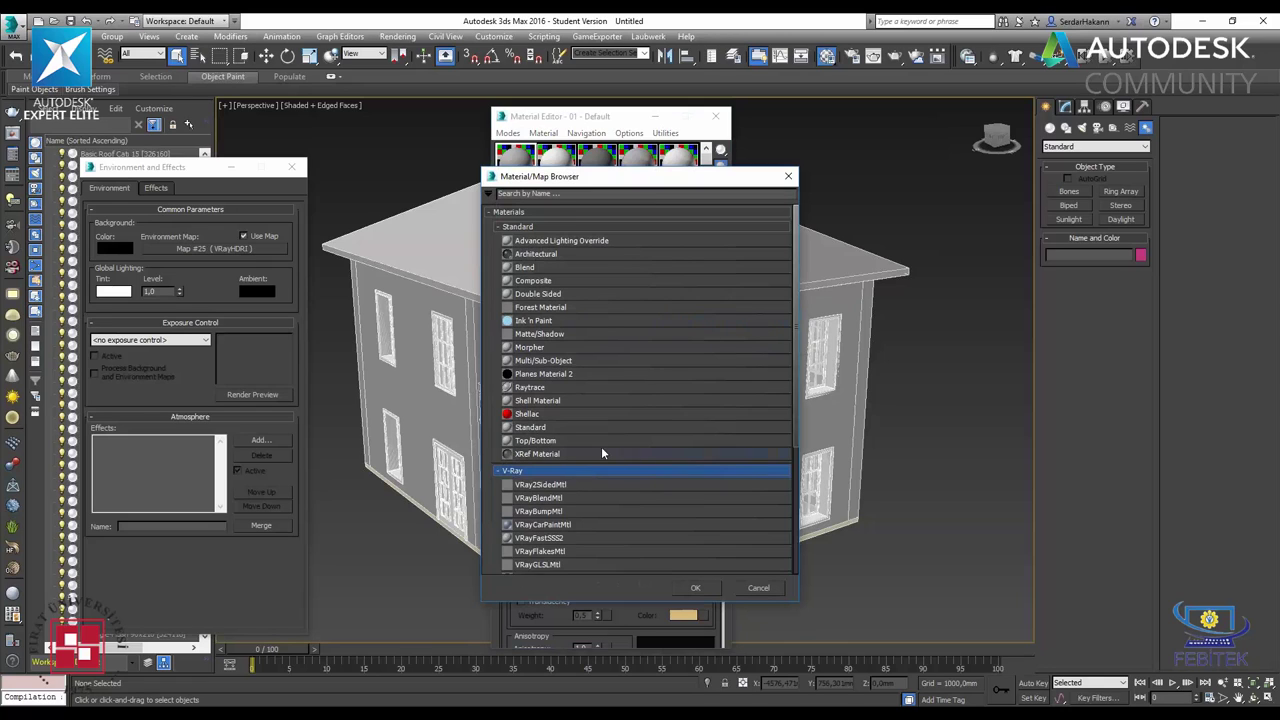
scroll(601, 454, down, 4)
double_click(542, 456)
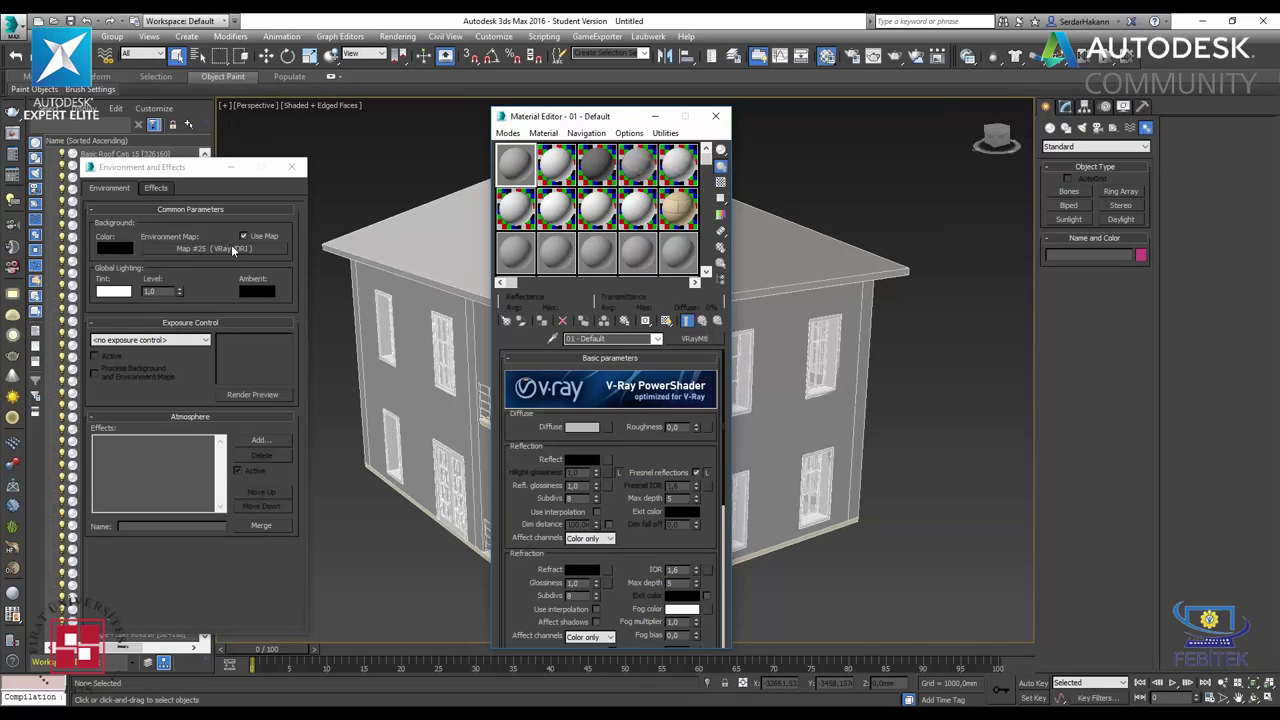
- Instance the environment's VRayHDRI map into a sample slot and browse for its HDR image
drag(220, 250, 530, 175)
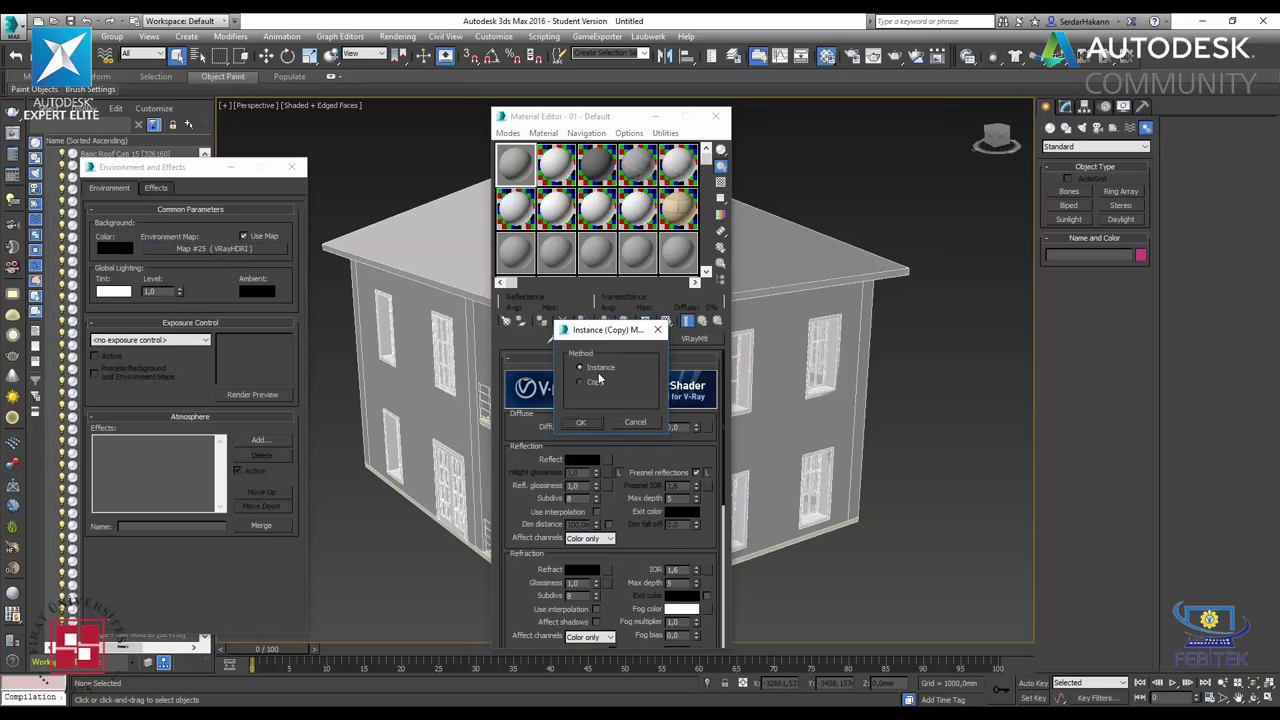
click(581, 422)
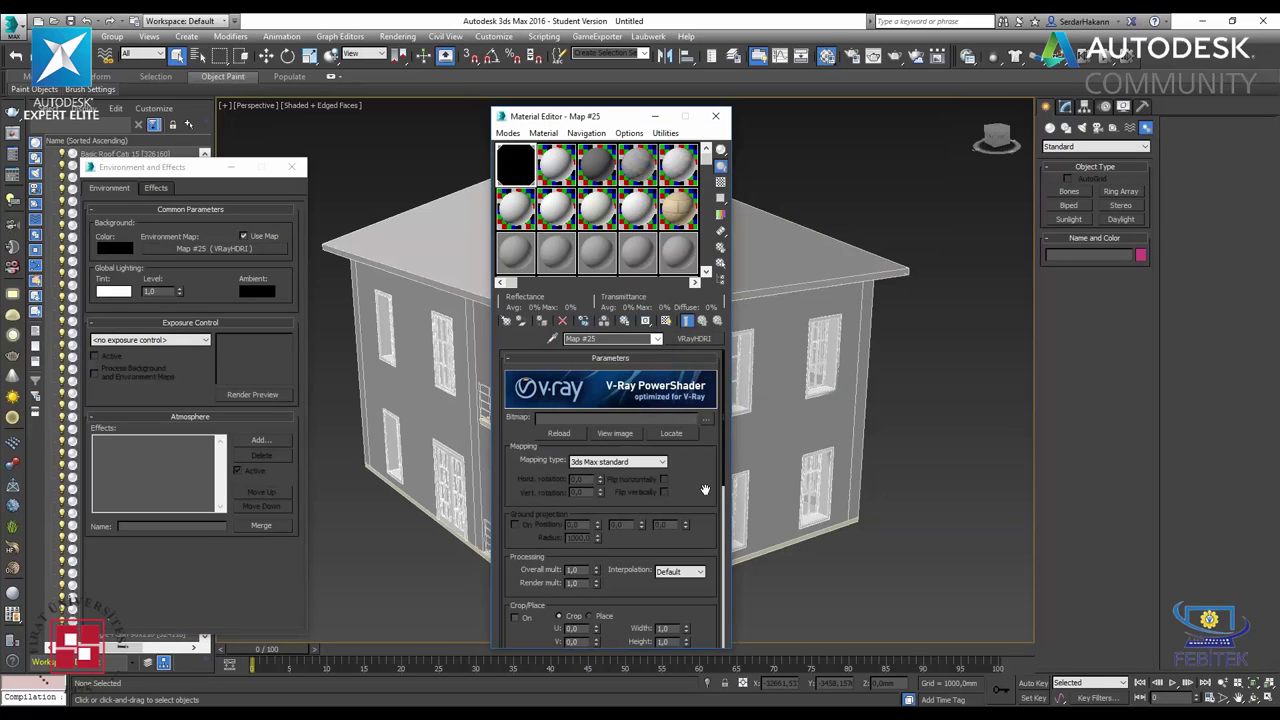
scroll(705, 492, down, 2)
scroll(705, 492, up, 2)
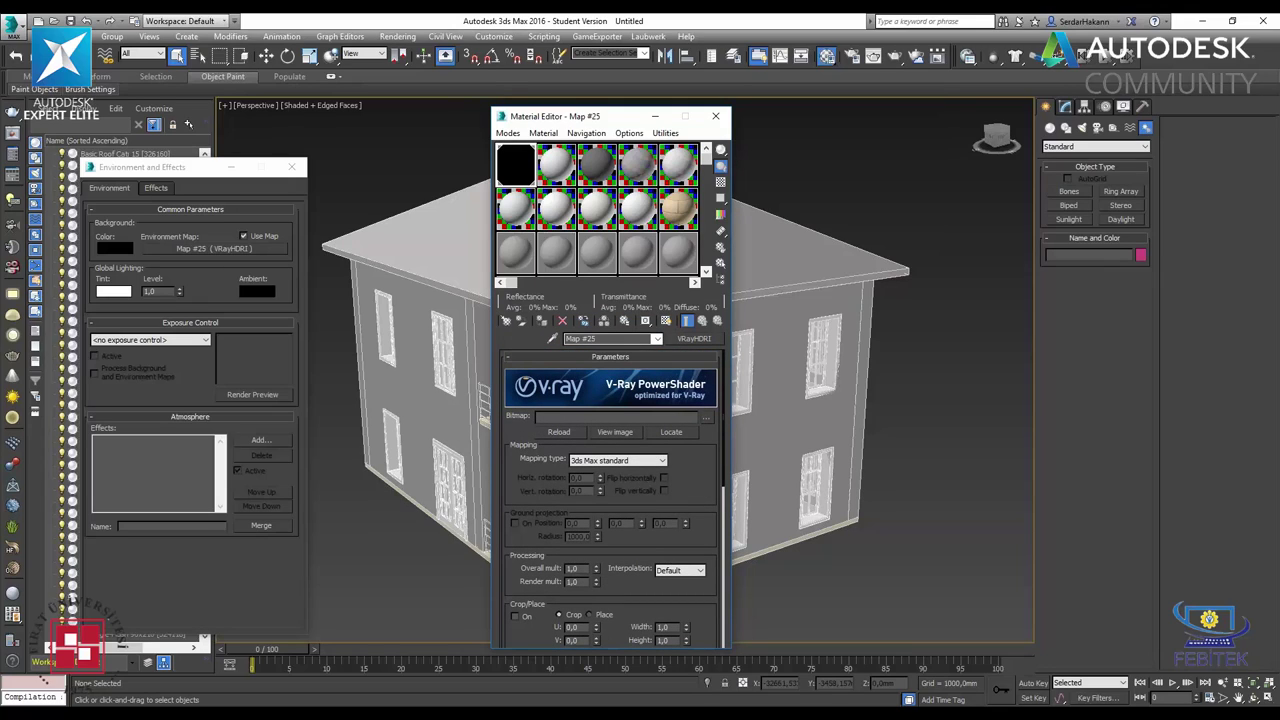
click(706, 418)
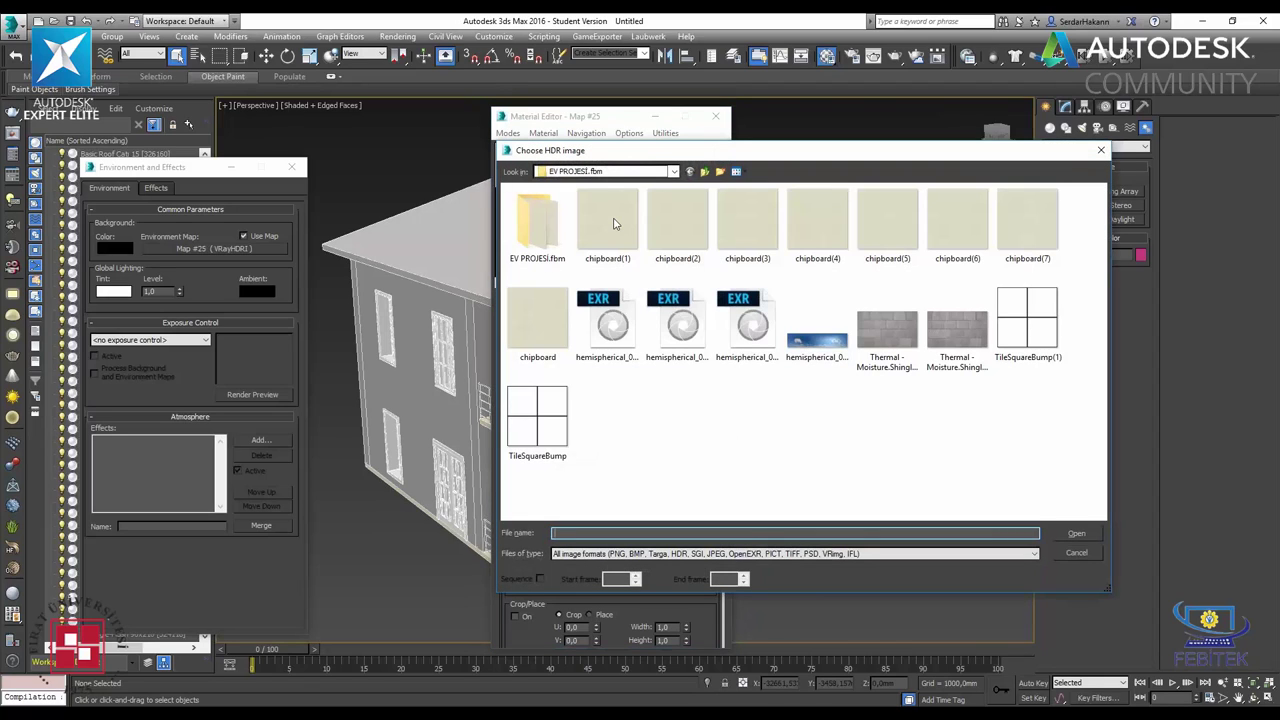
- Load the HDR sky file from İndirilenler > 060-hdri-skies-com into the VRayHDRI map
click(603, 174)
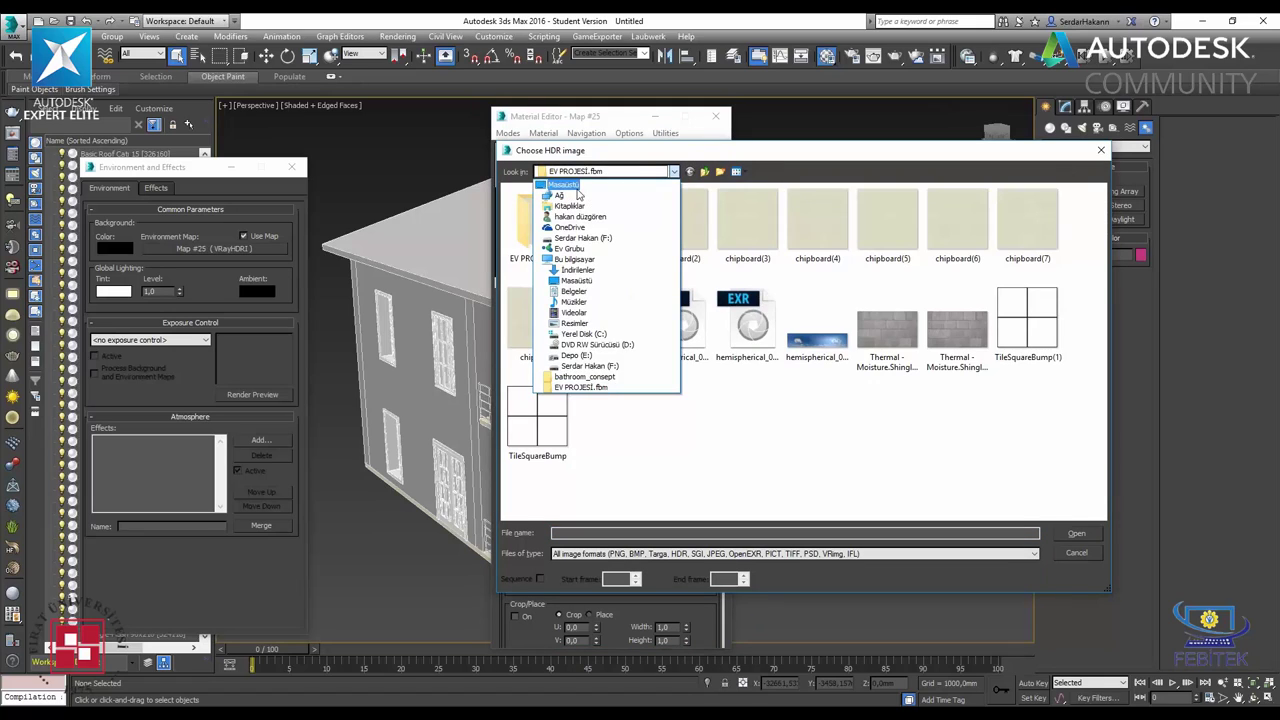
click(580, 190)
double_click(720, 208)
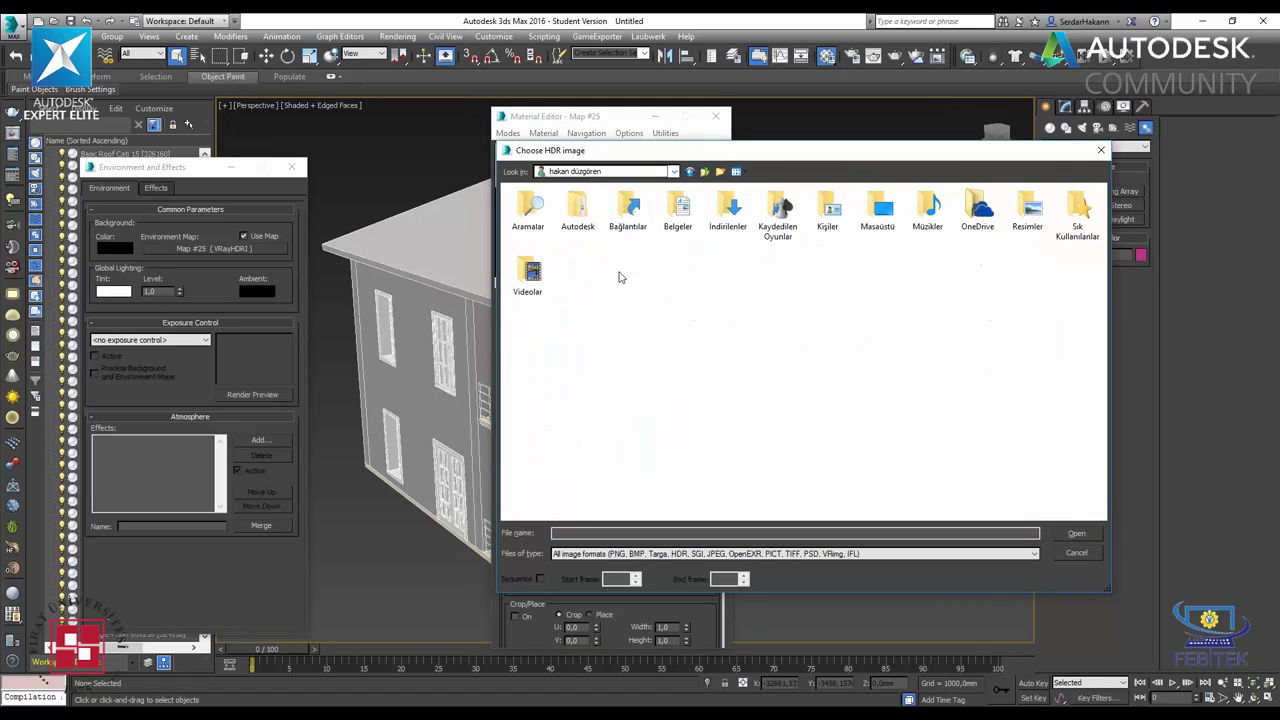
double_click(727, 215)
double_click(550, 240)
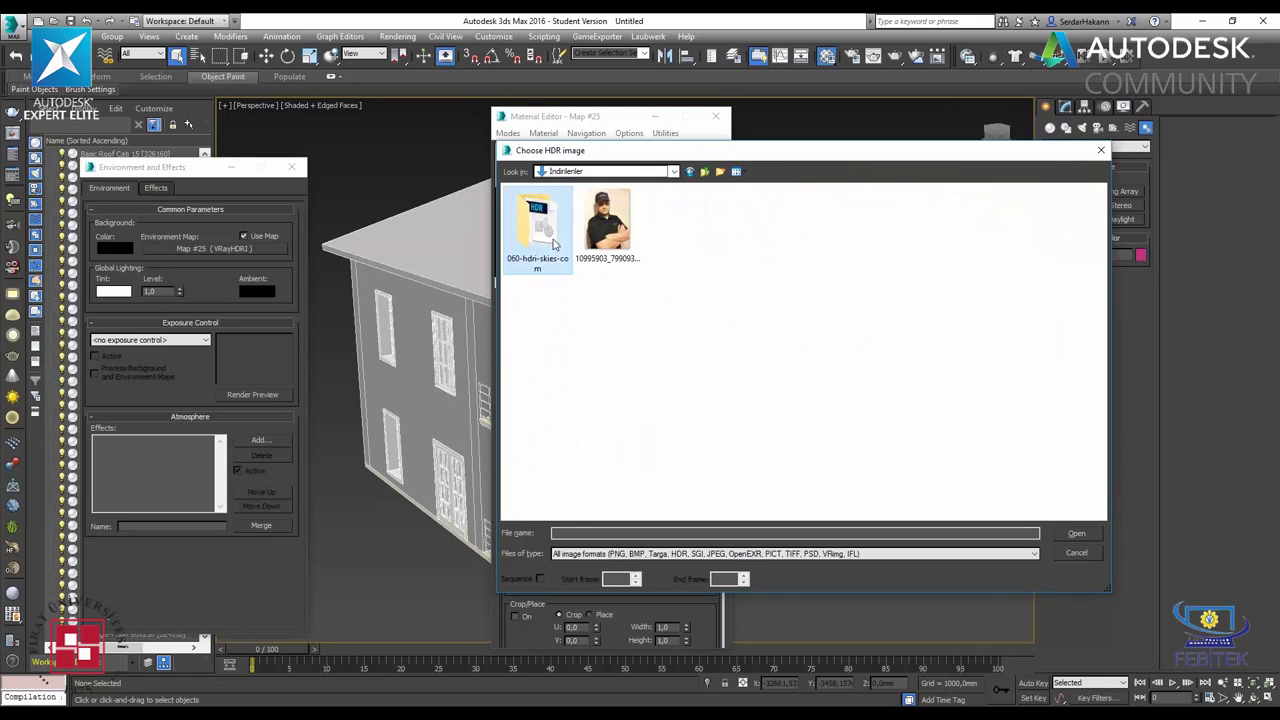
click(543, 232)
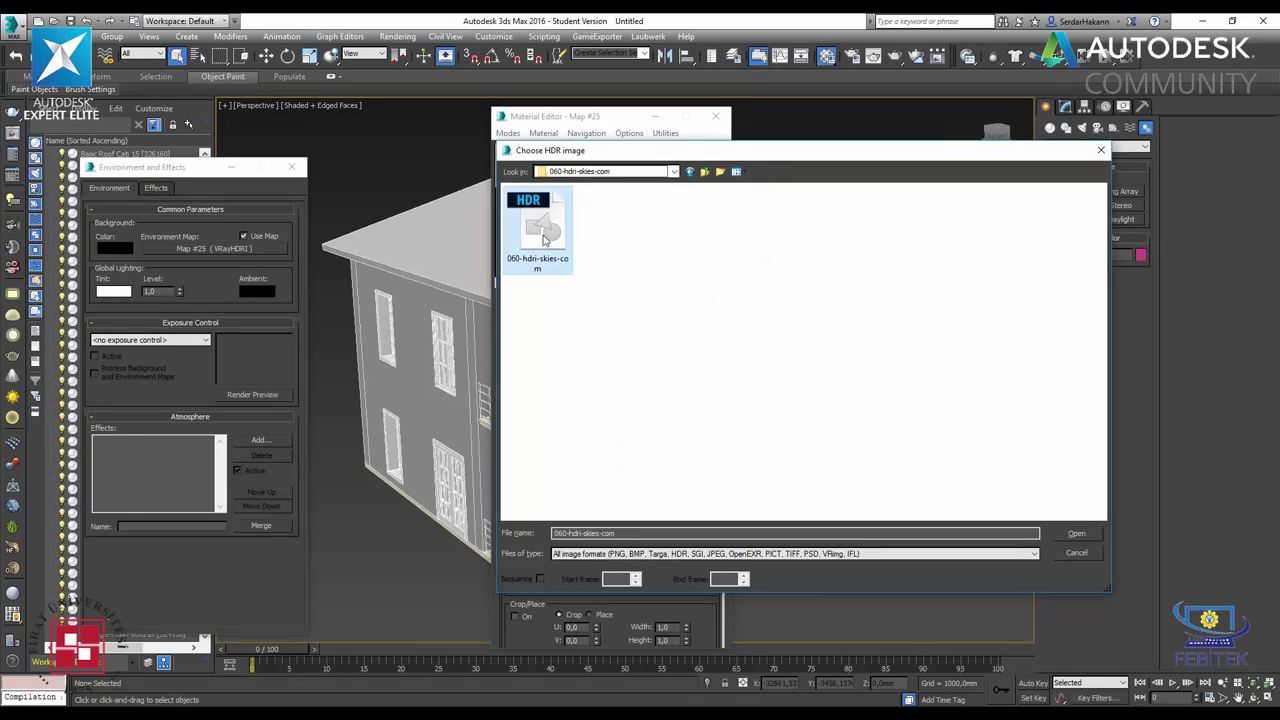
click(1065, 536)
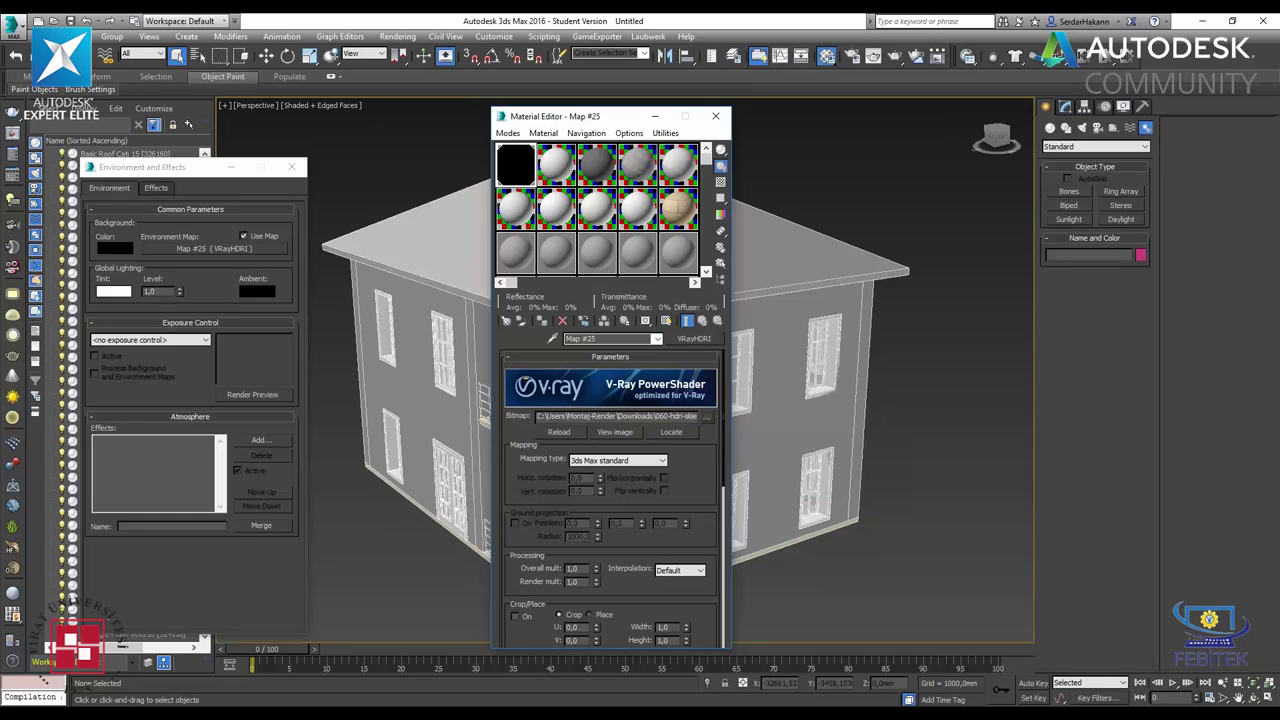
- Preview the cloudy field sky enlarged, then set Map #25's mapping type to Spherical
click(598, 119)
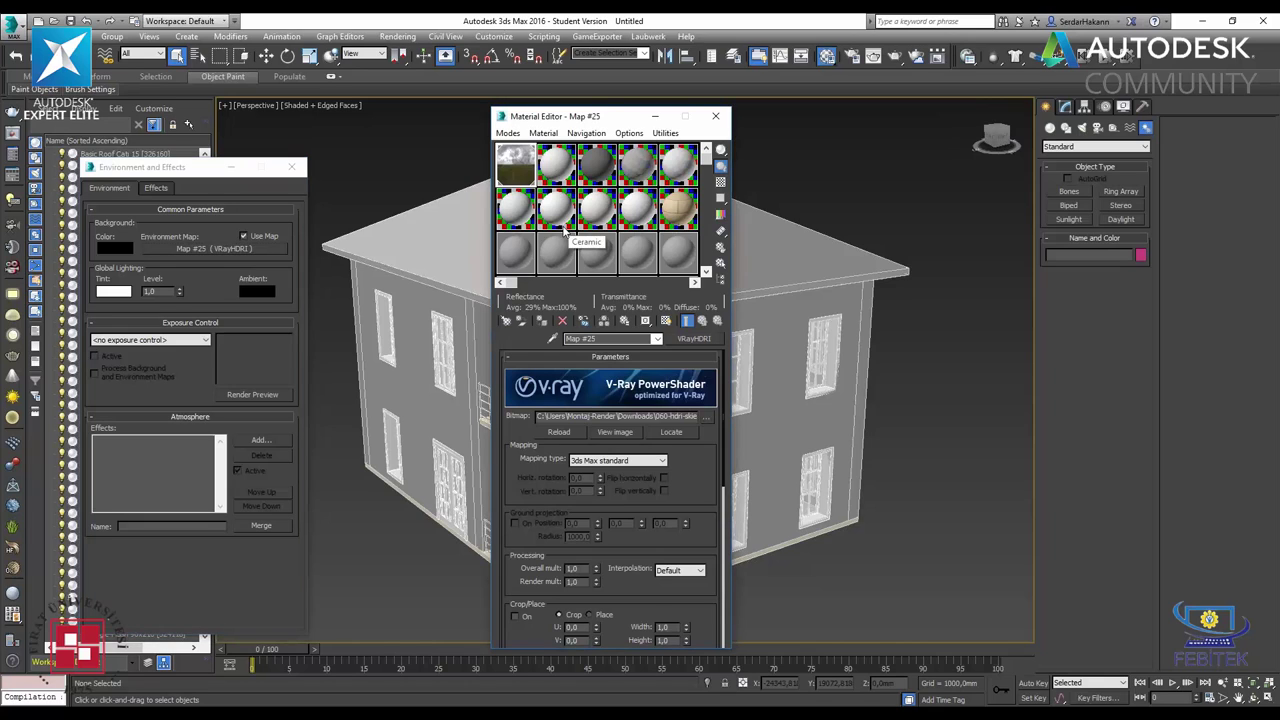
drag(577, 120, 517, 87)
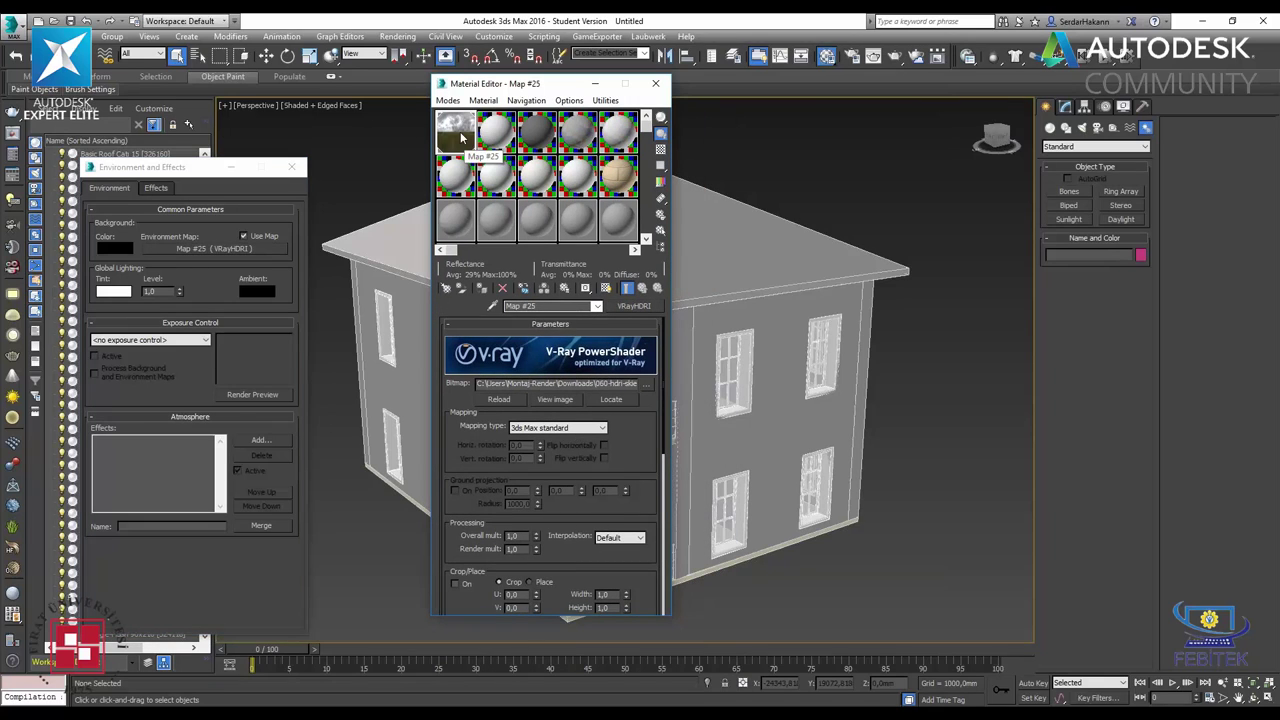
double_click(462, 139)
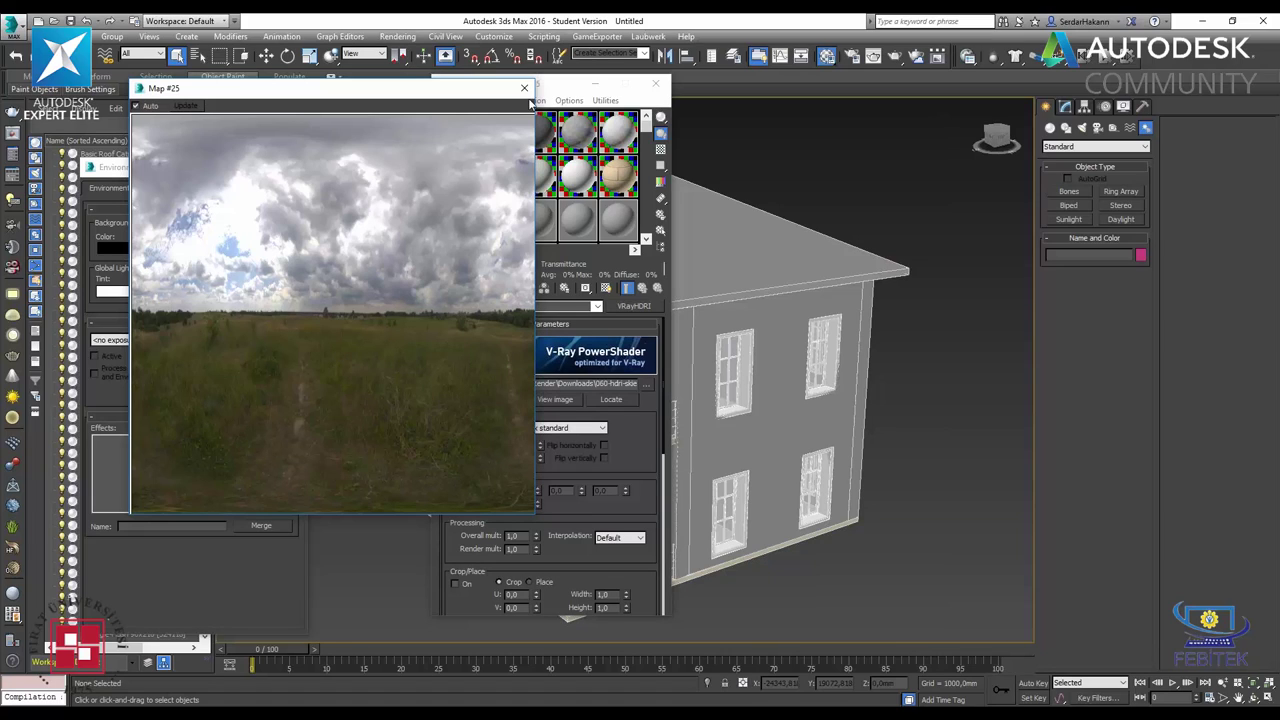
click(524, 88)
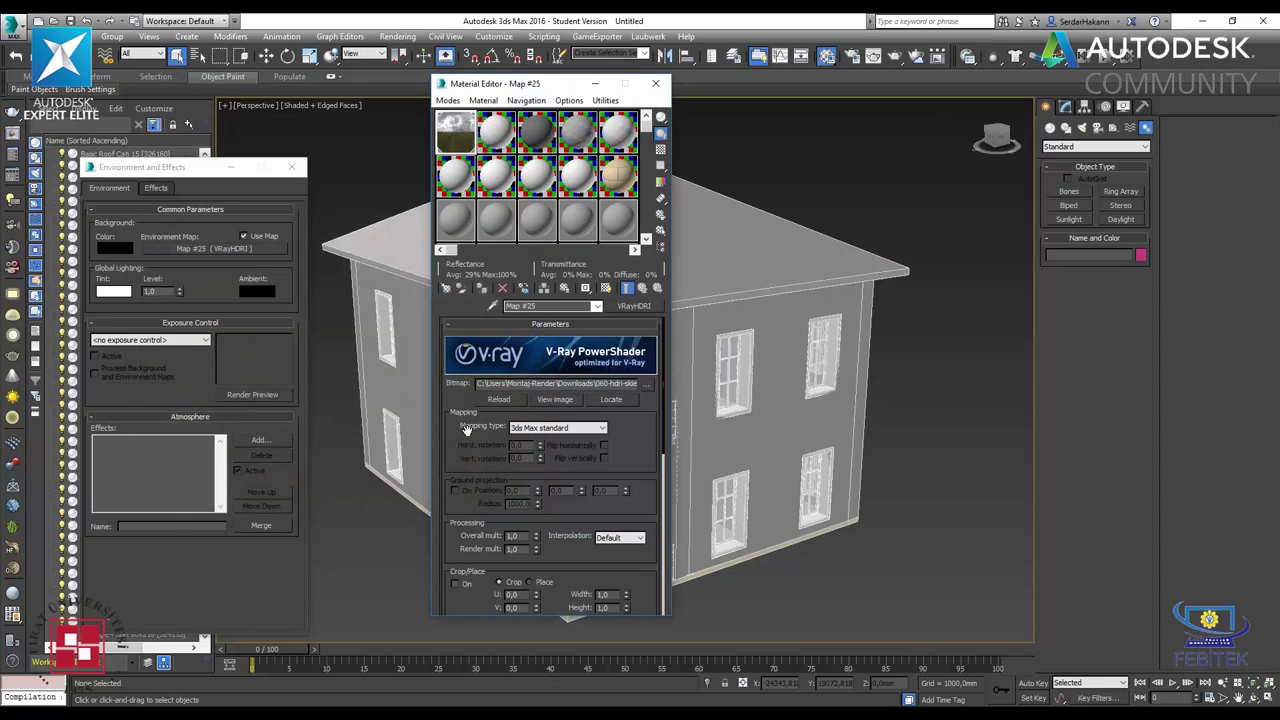
click(540, 428)
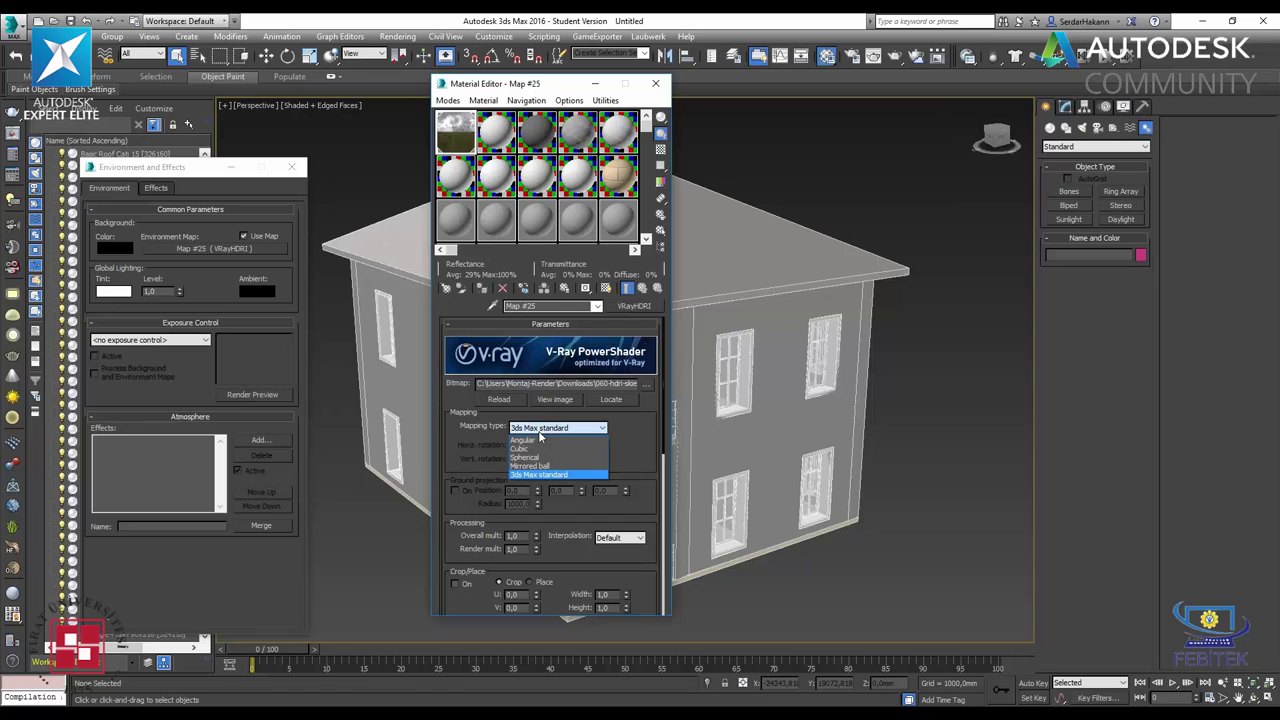
click(538, 458)
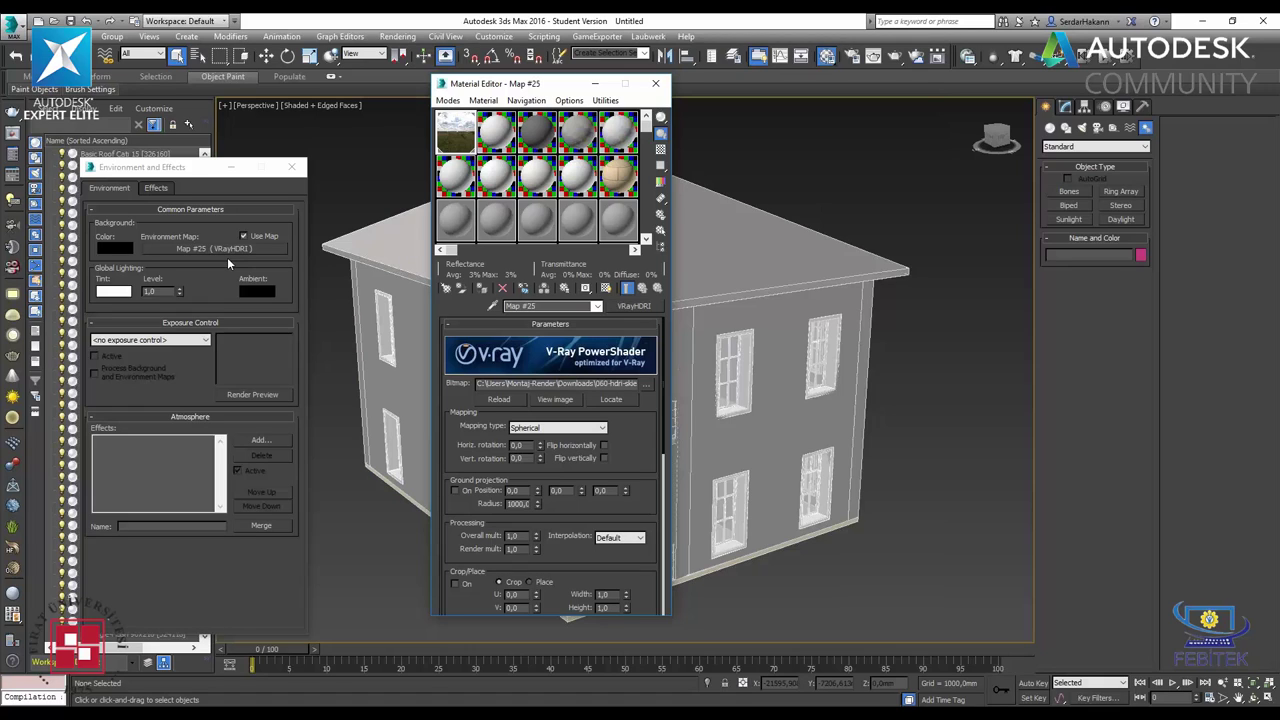
- Leave Exposure Control unchanged and put away the Environment and Material Editor windows
click(178, 328)
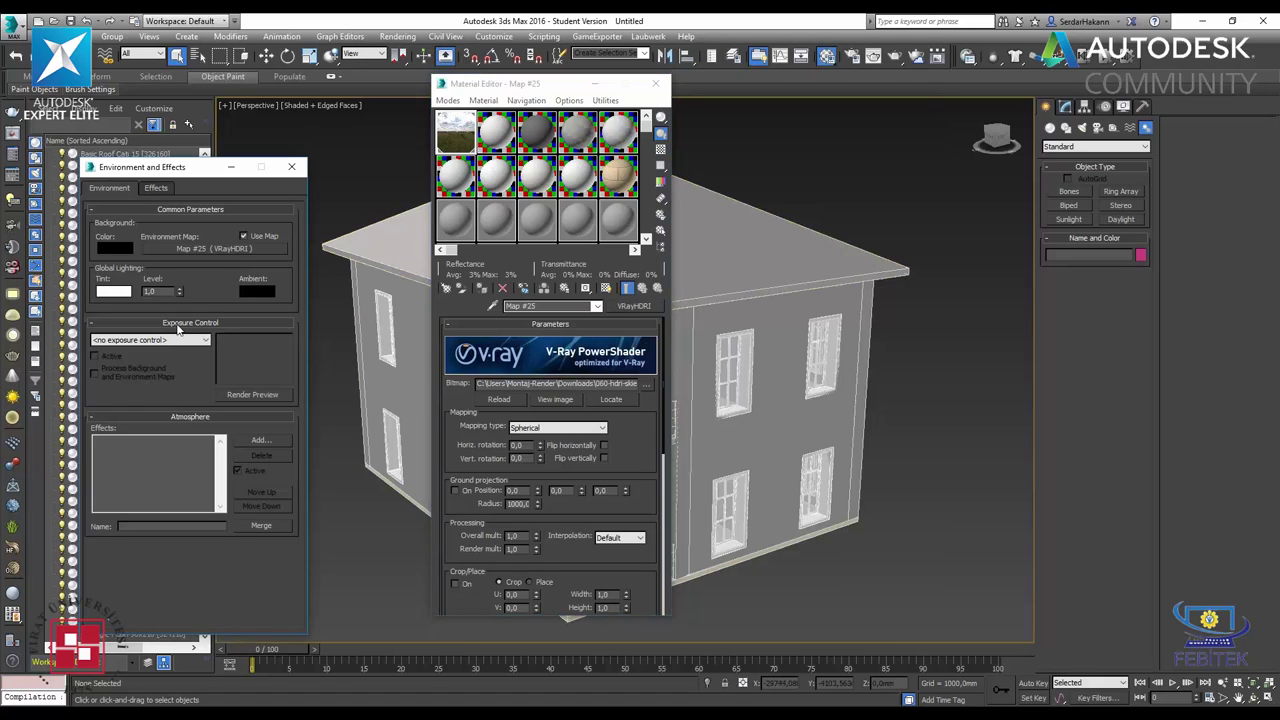
click(174, 340)
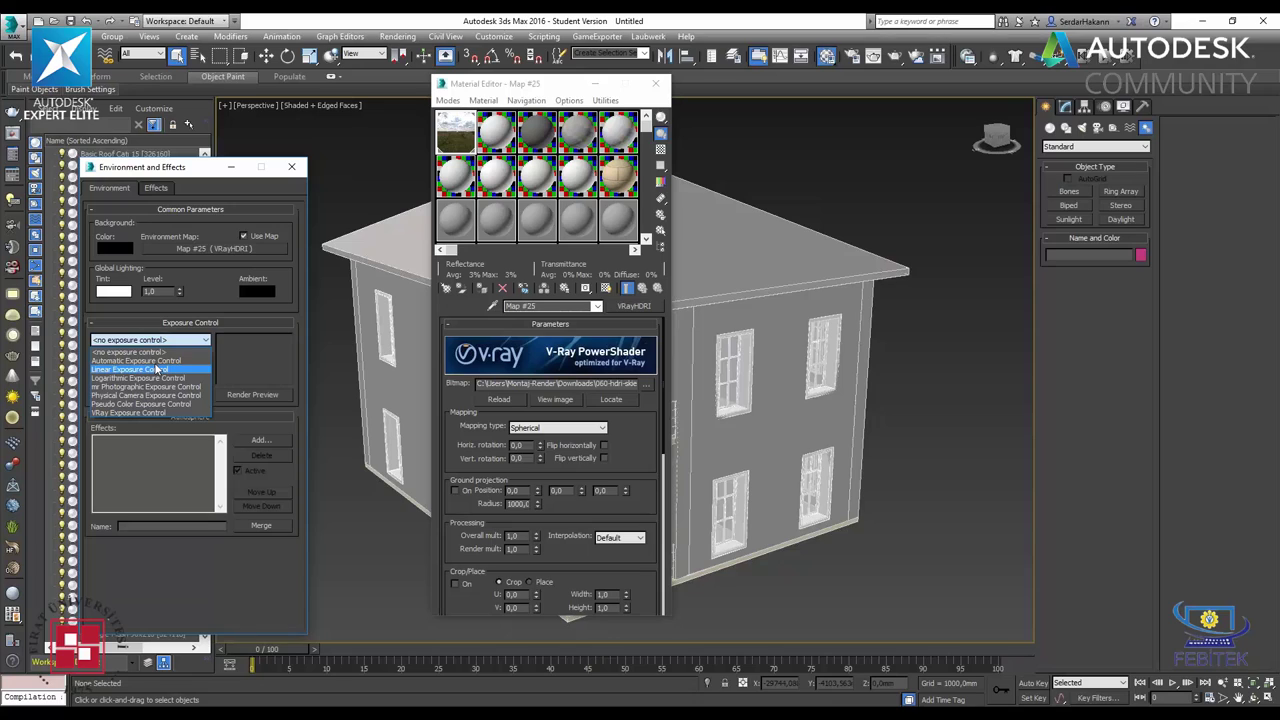
click(196, 286)
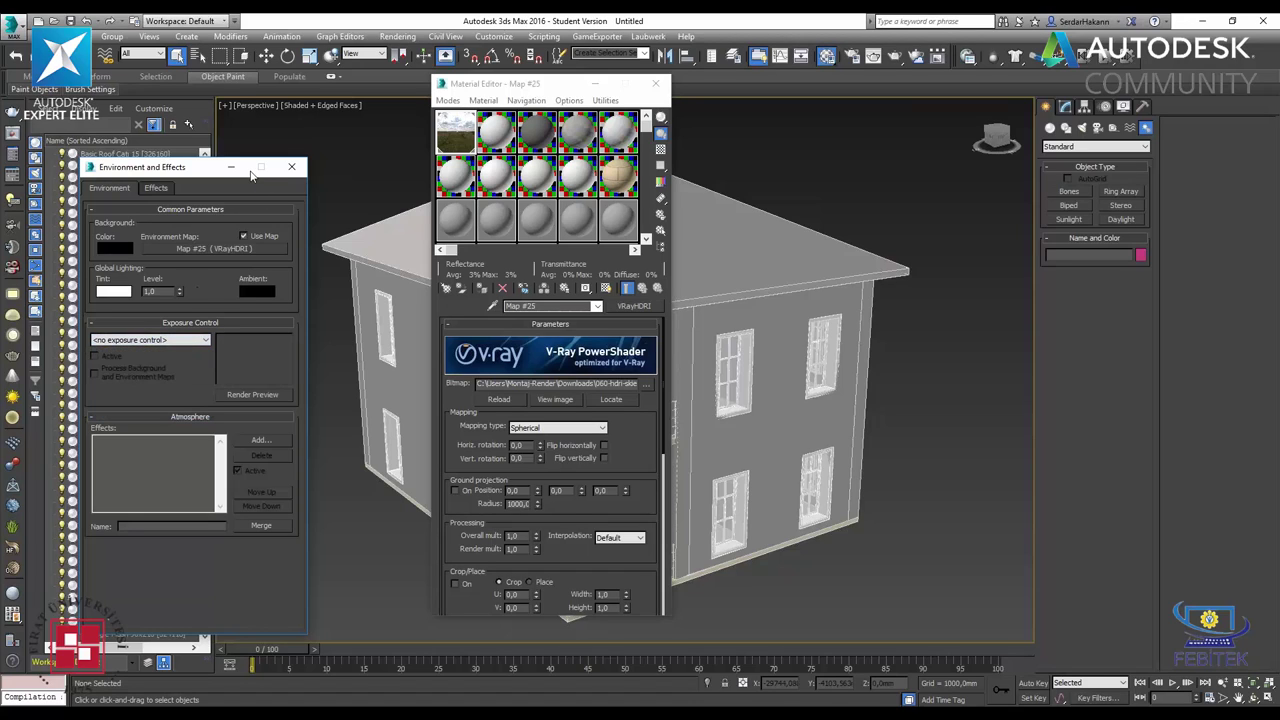
click(233, 168)
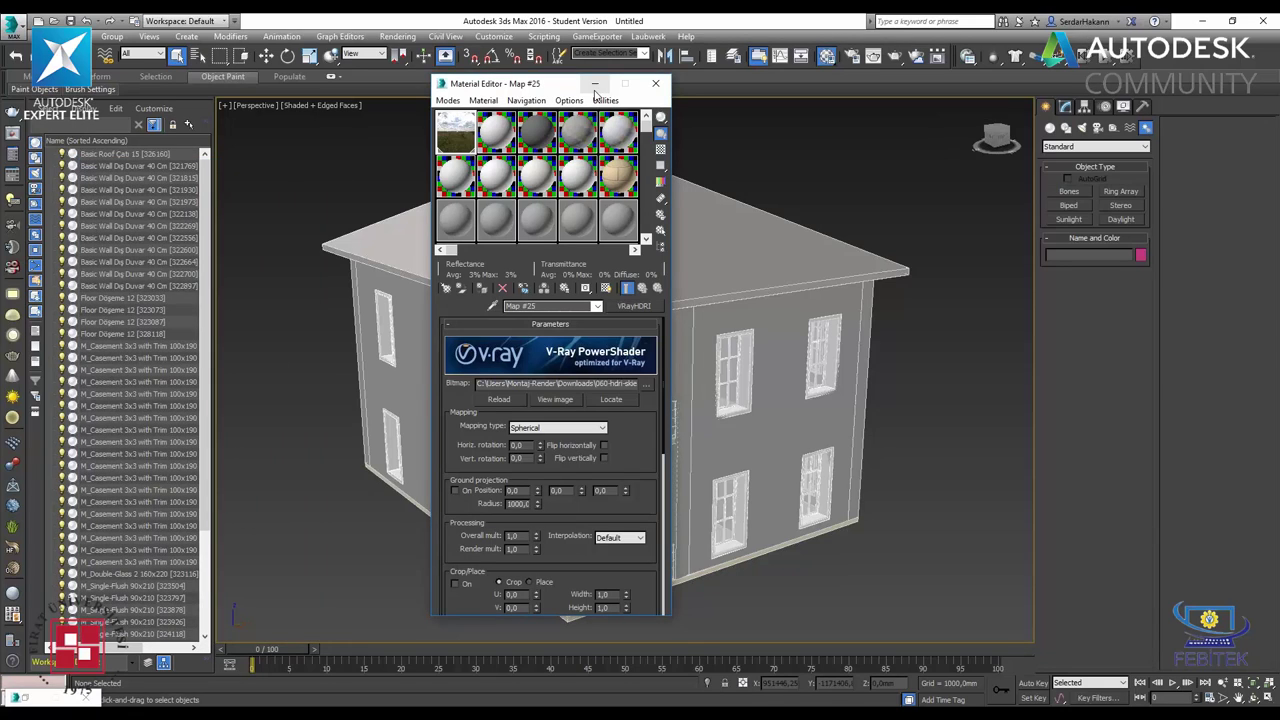
click(595, 84)
- Select the house, open Render Setup, and expand V-Ray's Global switches
click(415, 37)
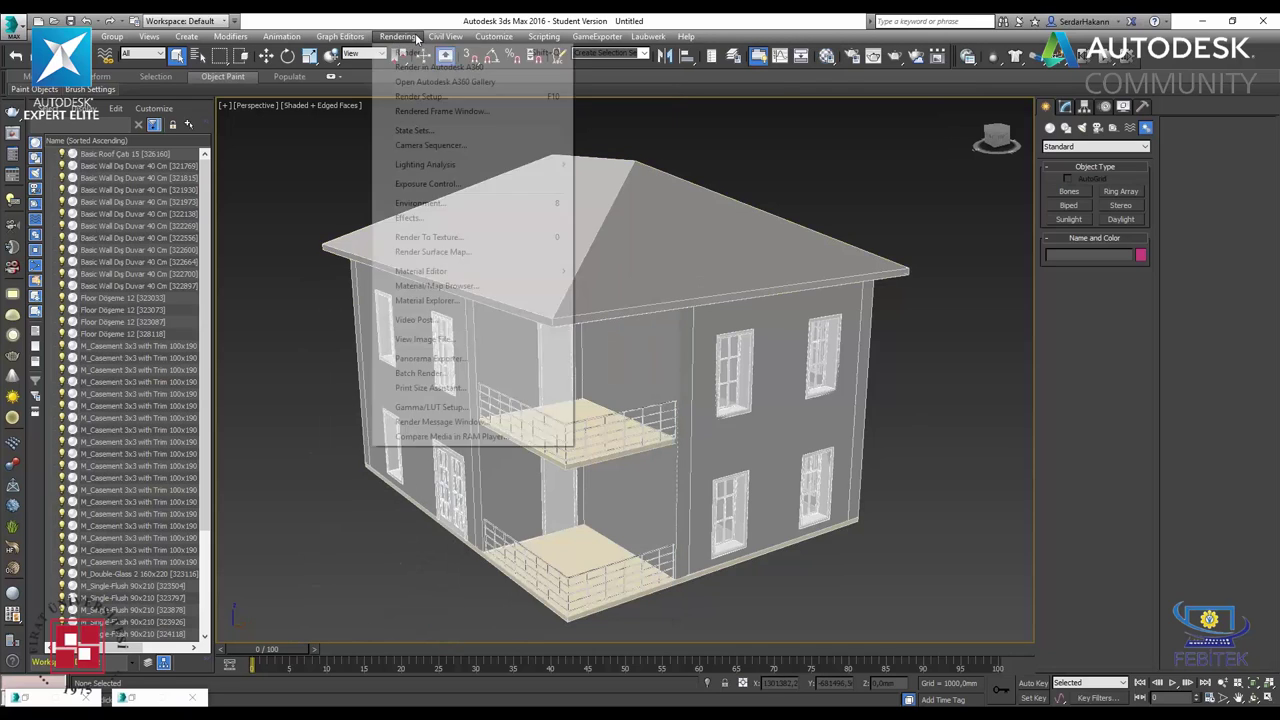
click(415, 37)
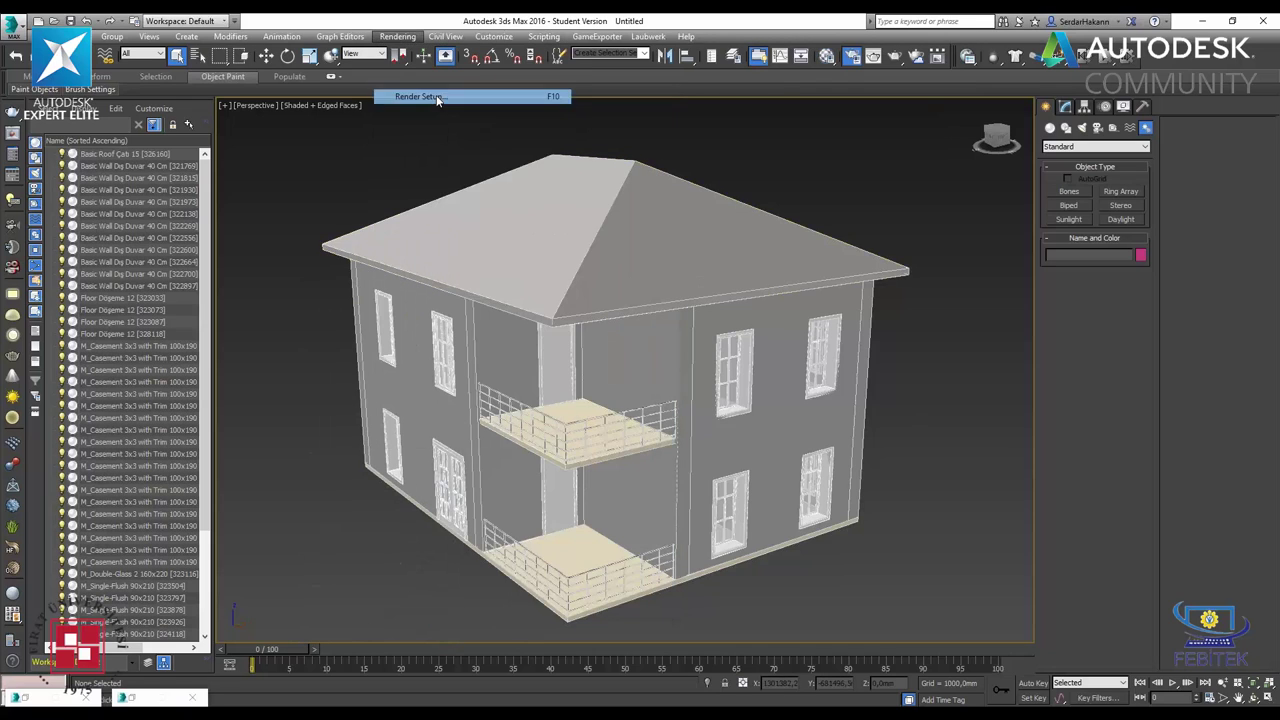
click(668, 281)
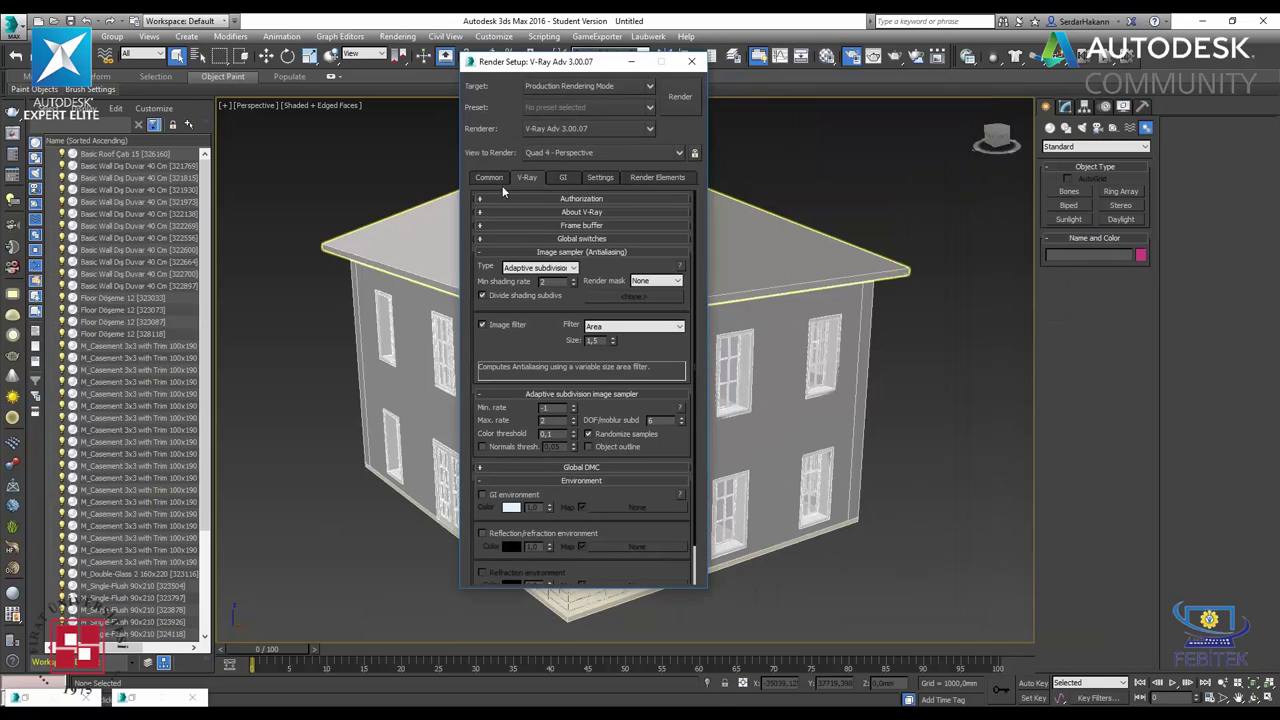
click(605, 239)
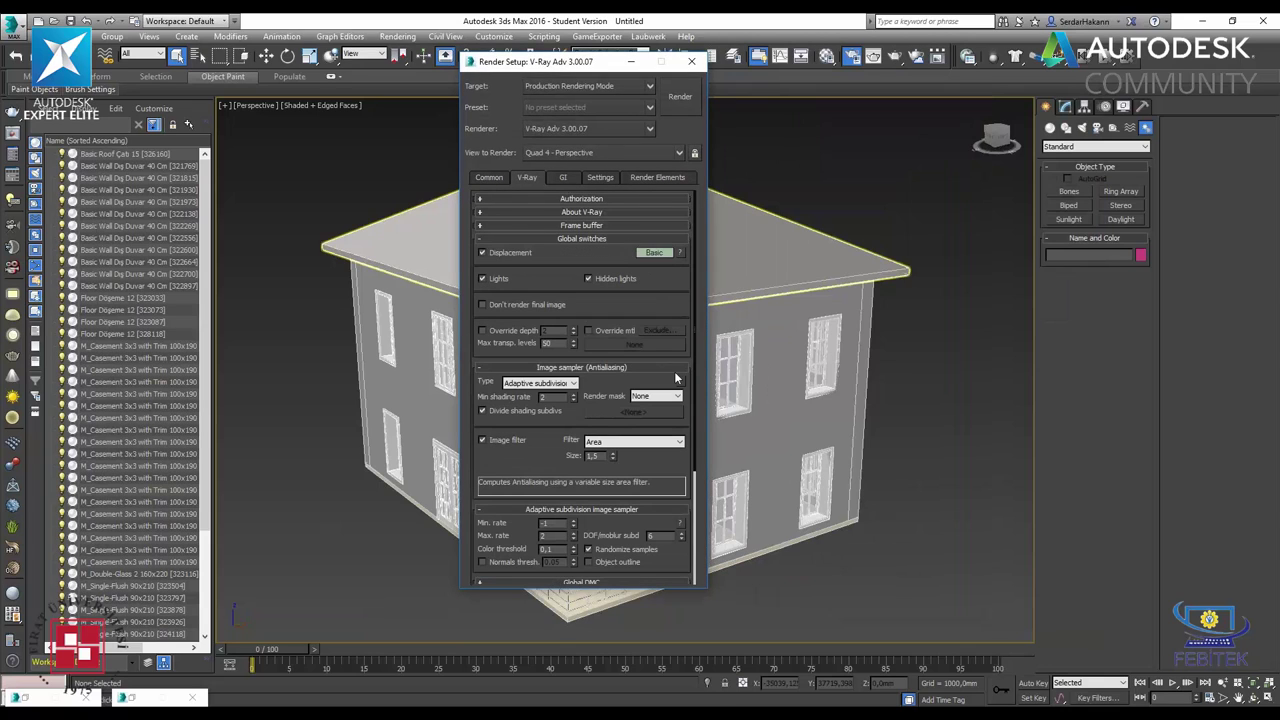
- Add a new scene override material and instance it into a Material Editor sample slot
key(m)
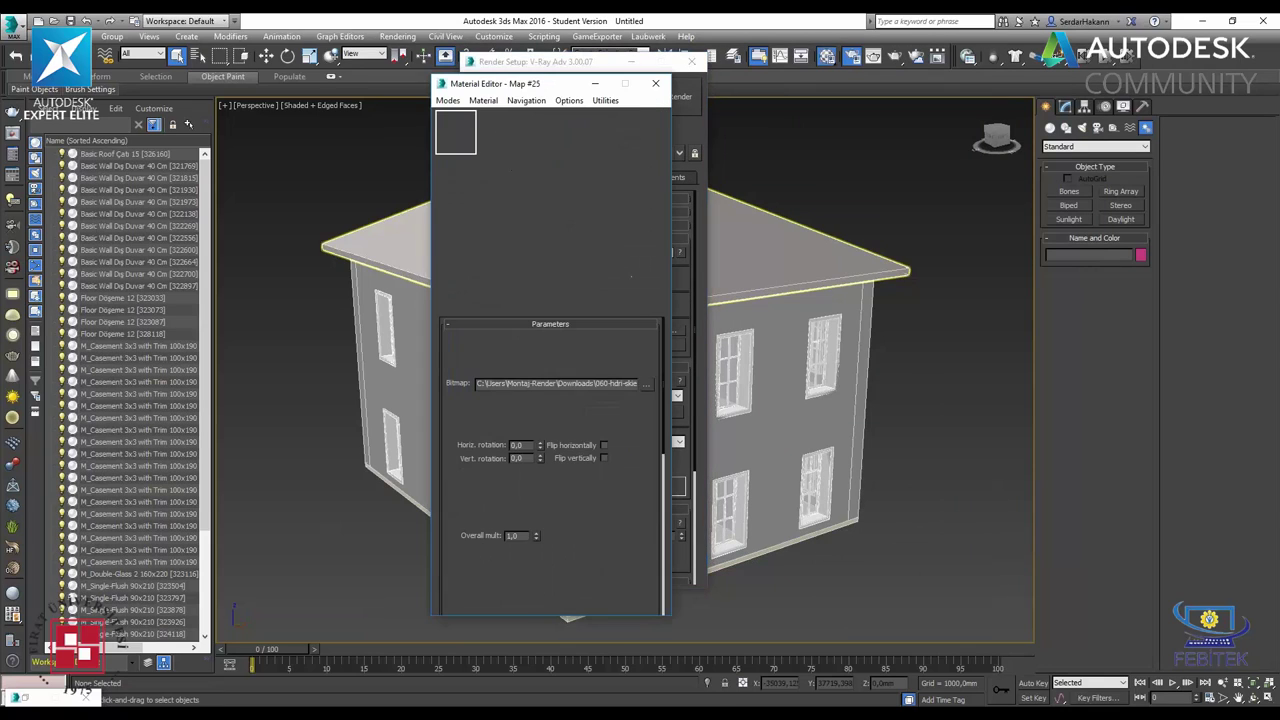
drag(535, 86, 962, 90)
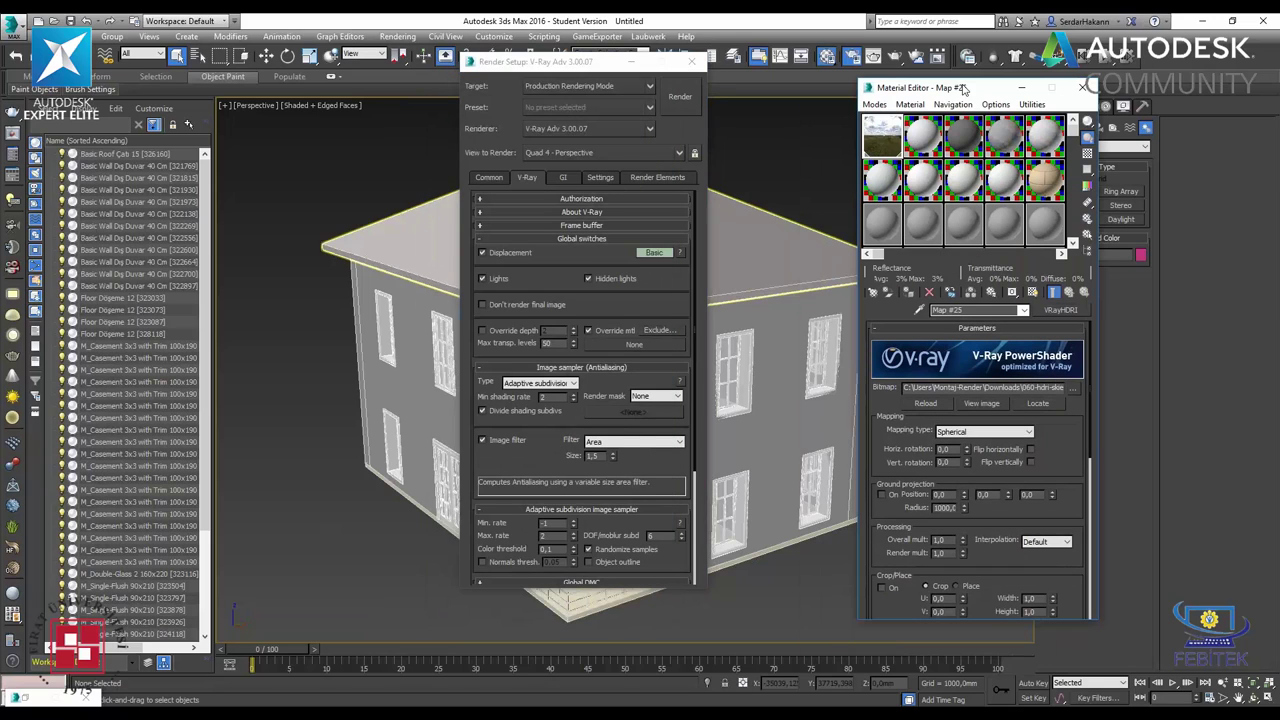
click(920, 182)
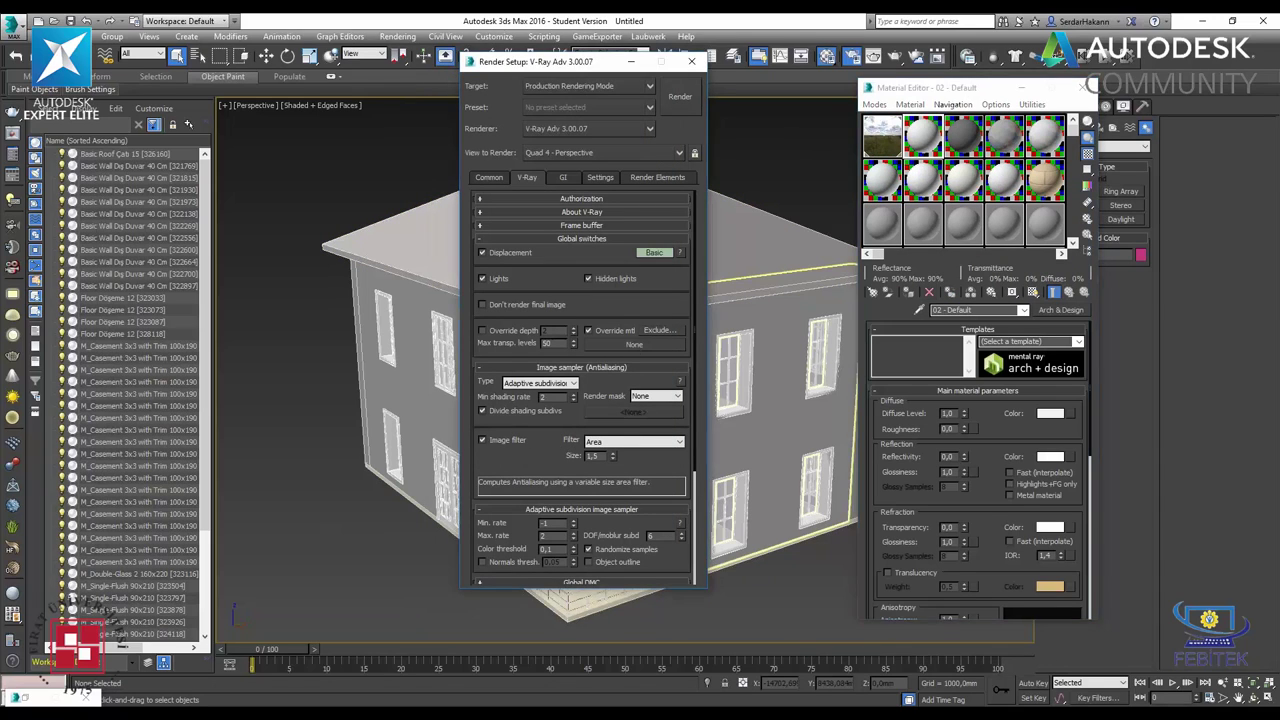
click(634, 346)
drag(634, 344, 922, 182)
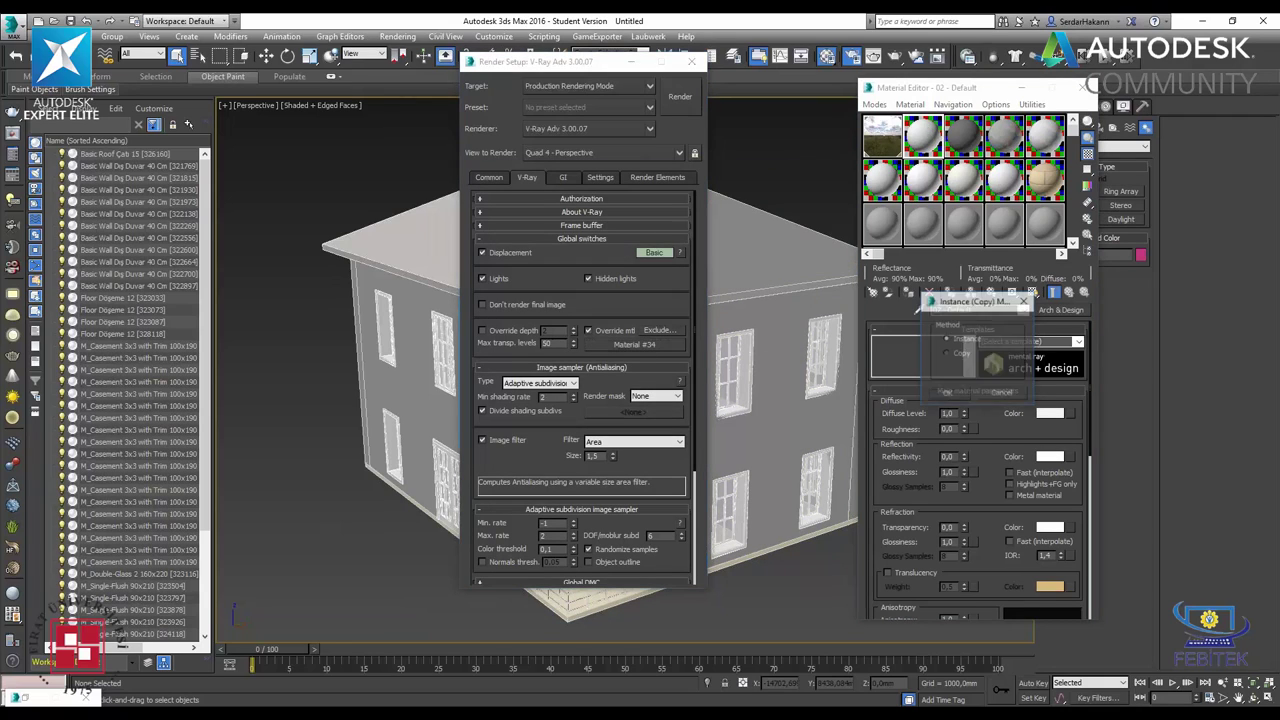
click(952, 391)
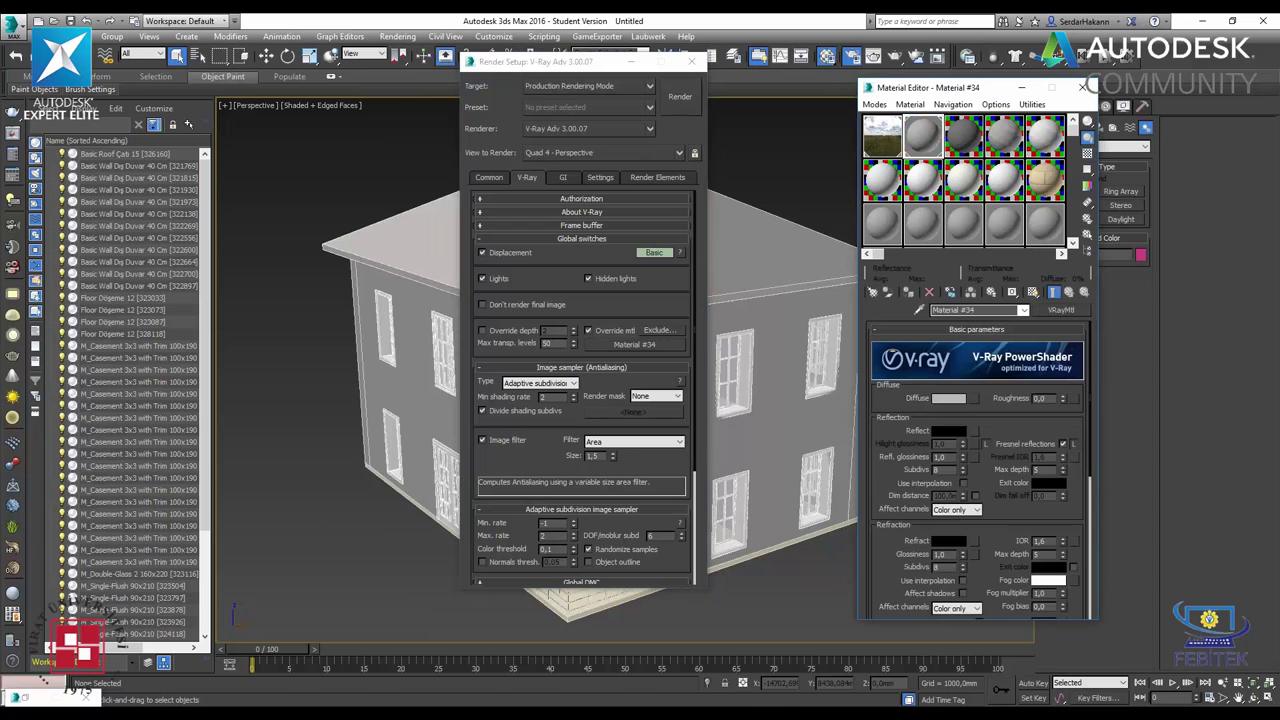
- Give the override material's diffuse a VRayEdgesTex map with a black edge colour
click(970, 401)
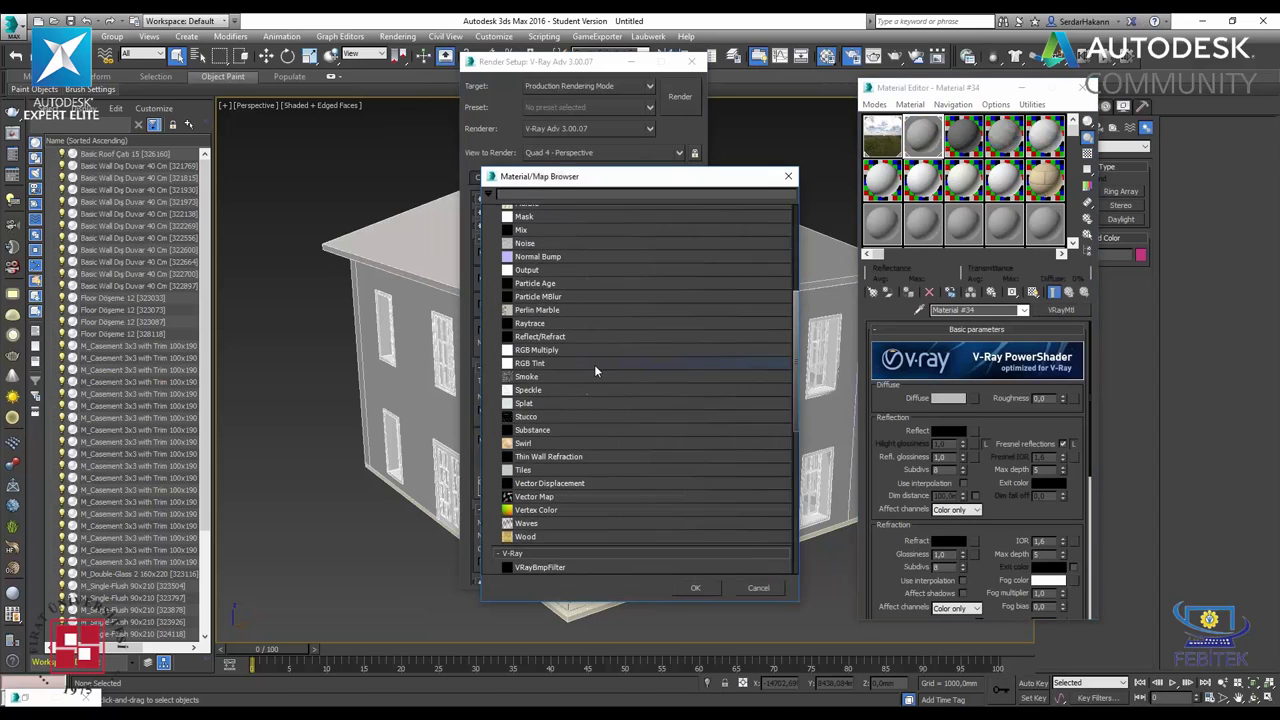
scroll(610, 395, down, 5)
scroll(636, 425, down, 5)
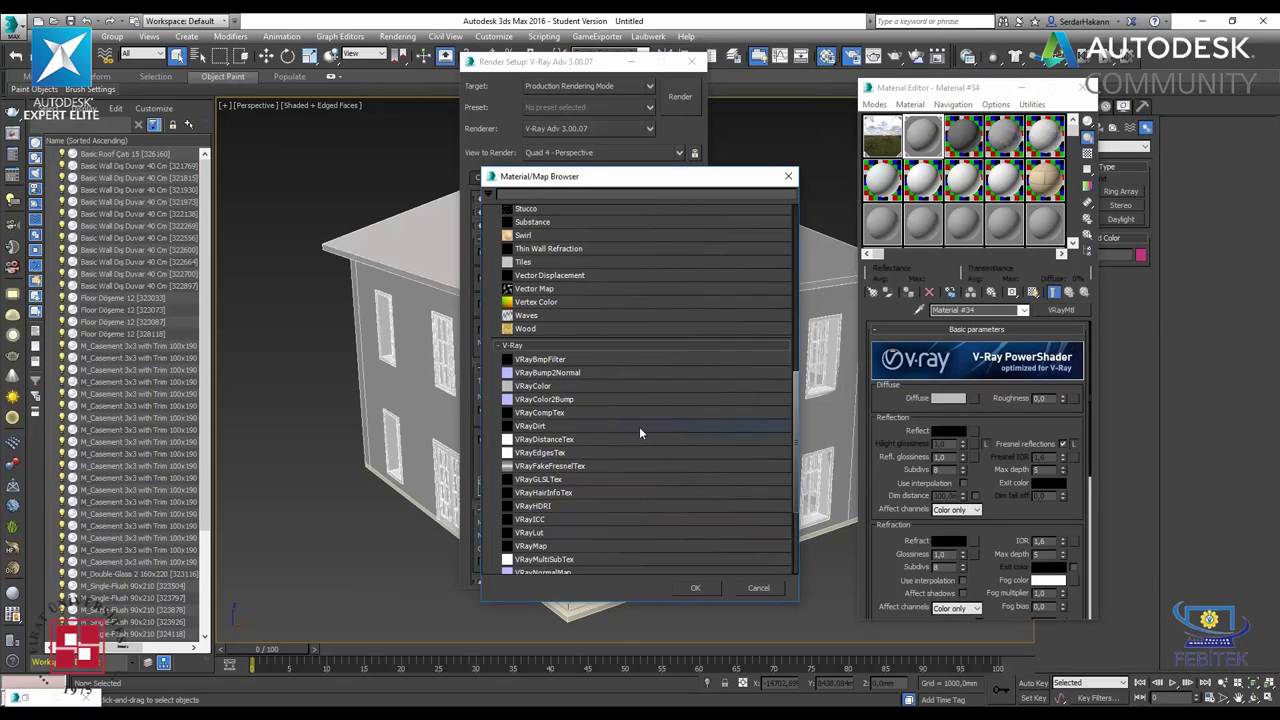
scroll(640, 430, down, 3)
scroll(644, 437, down, 2)
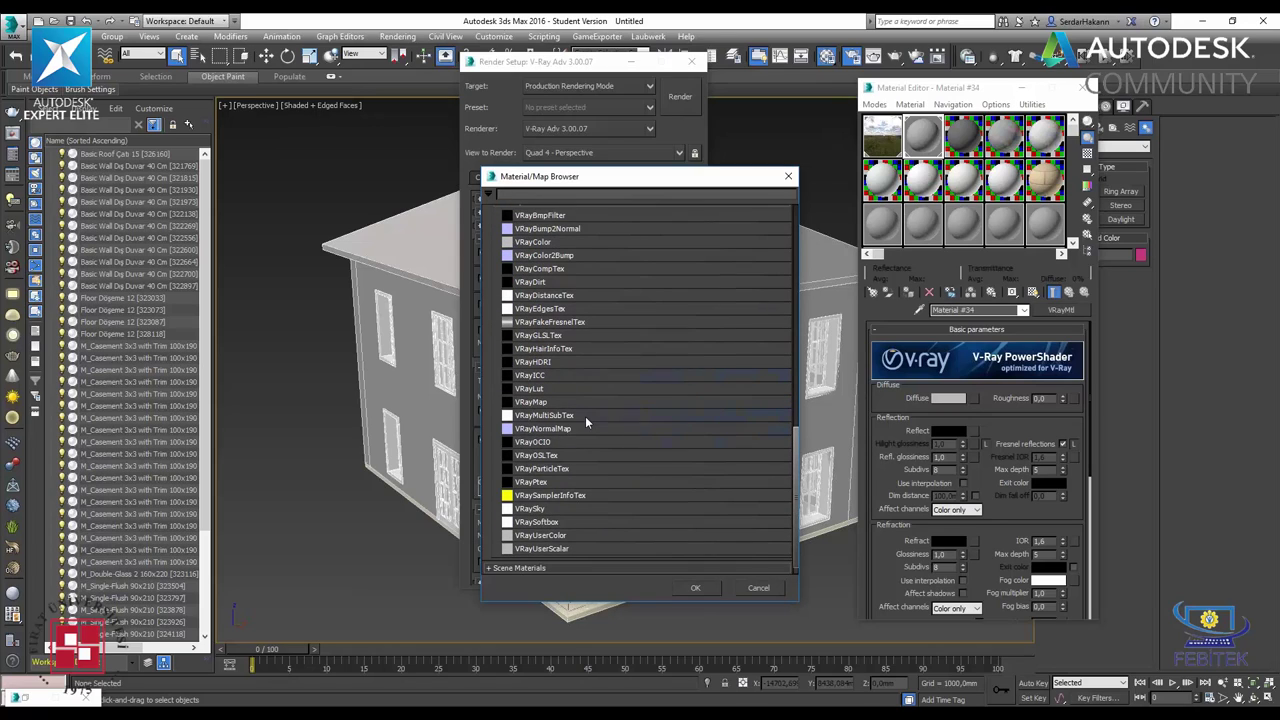
scroll(585, 416, down, 1)
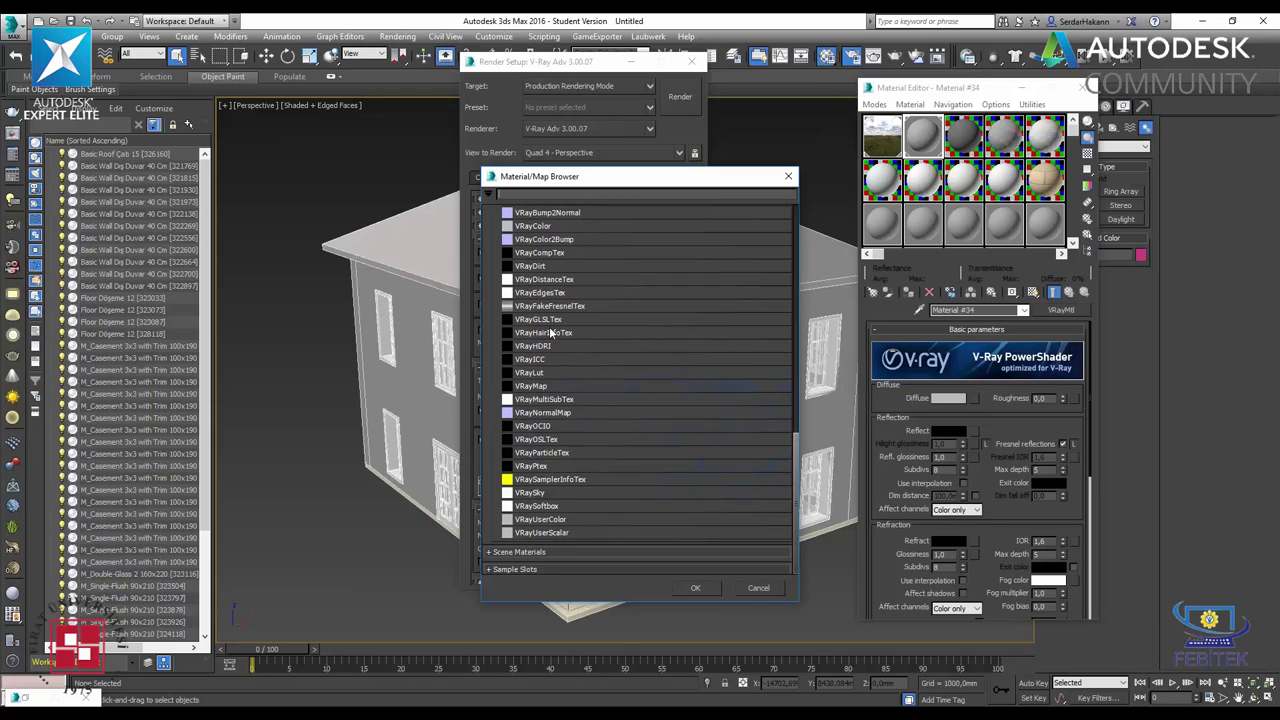
double_click(540, 293)
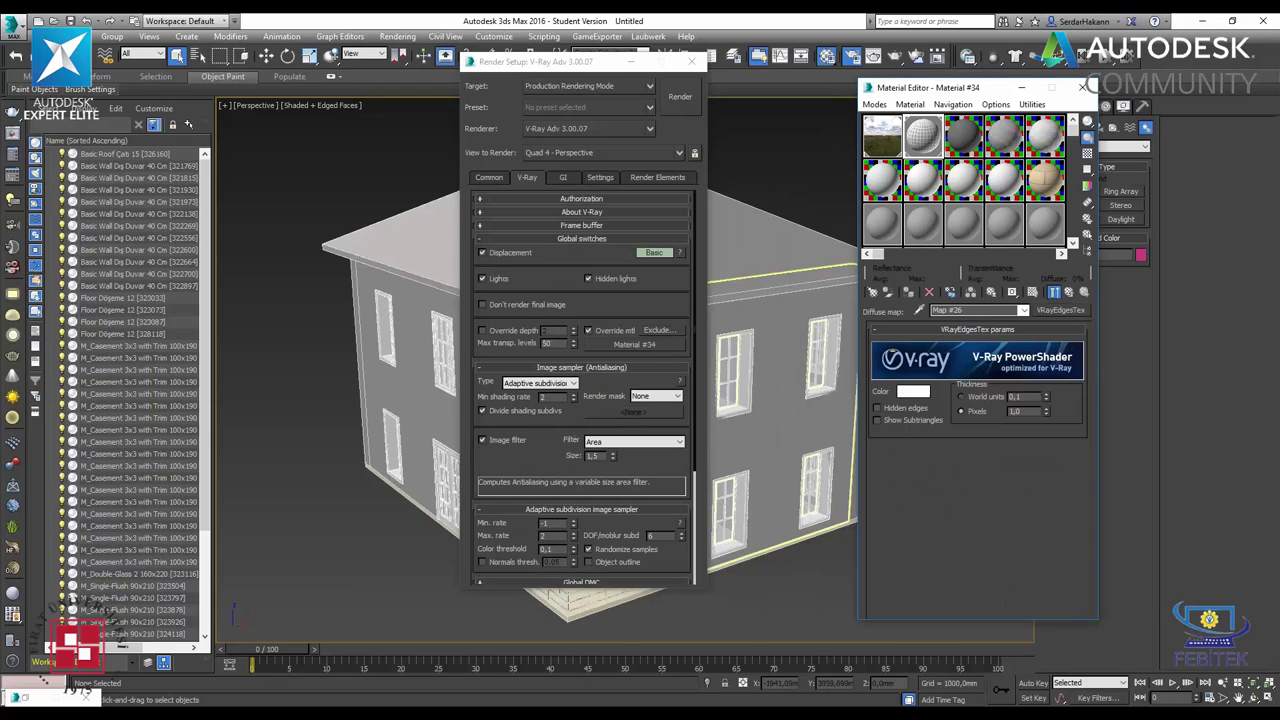
click(912, 391)
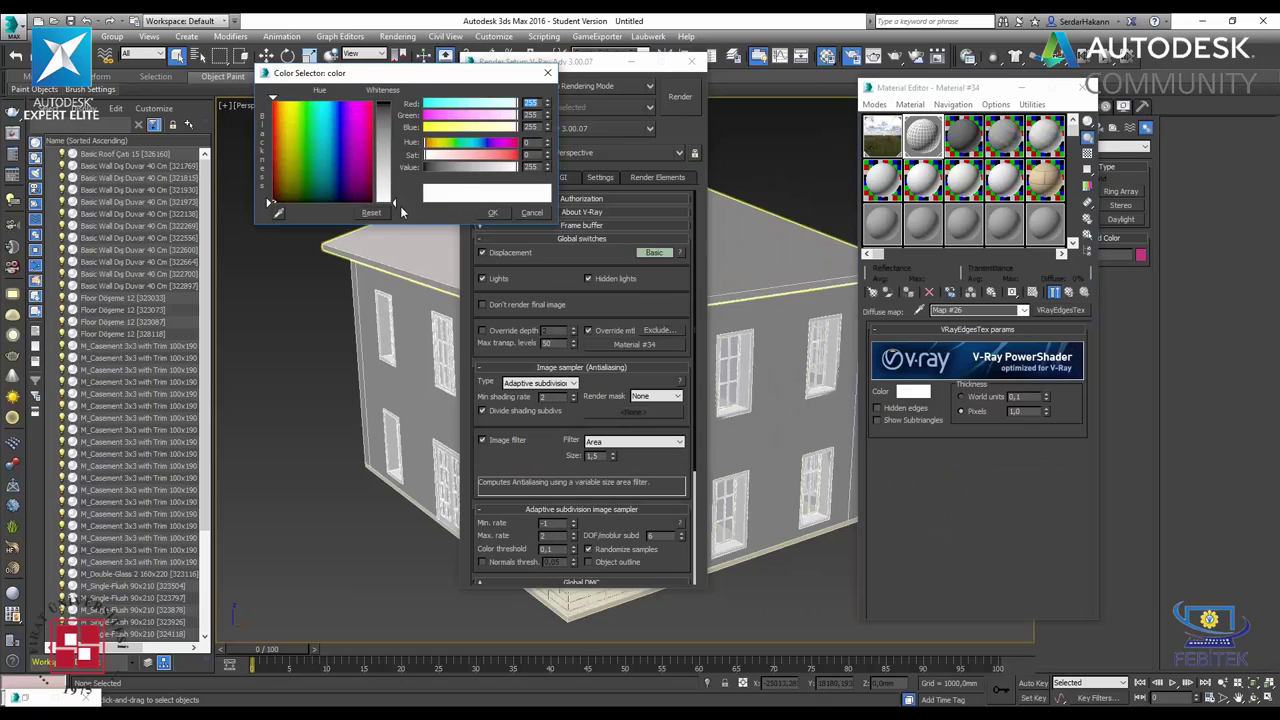
drag(397, 205, 395, 101)
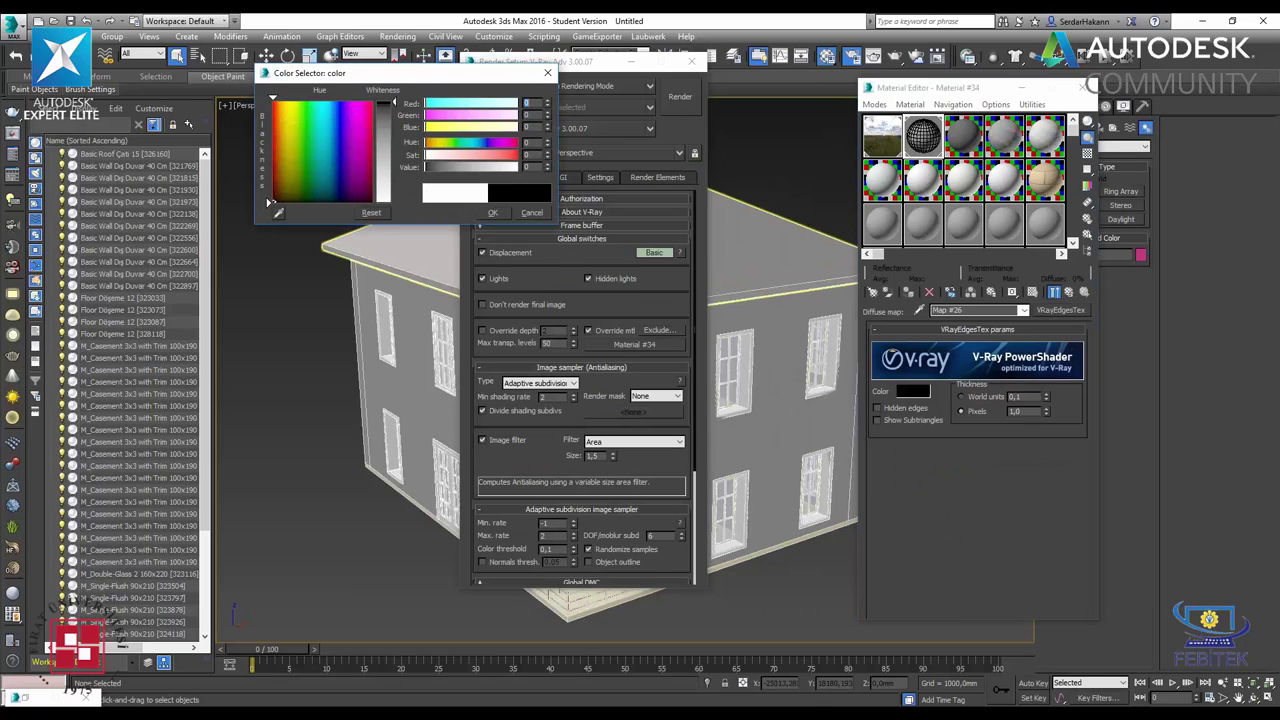
click(493, 213)
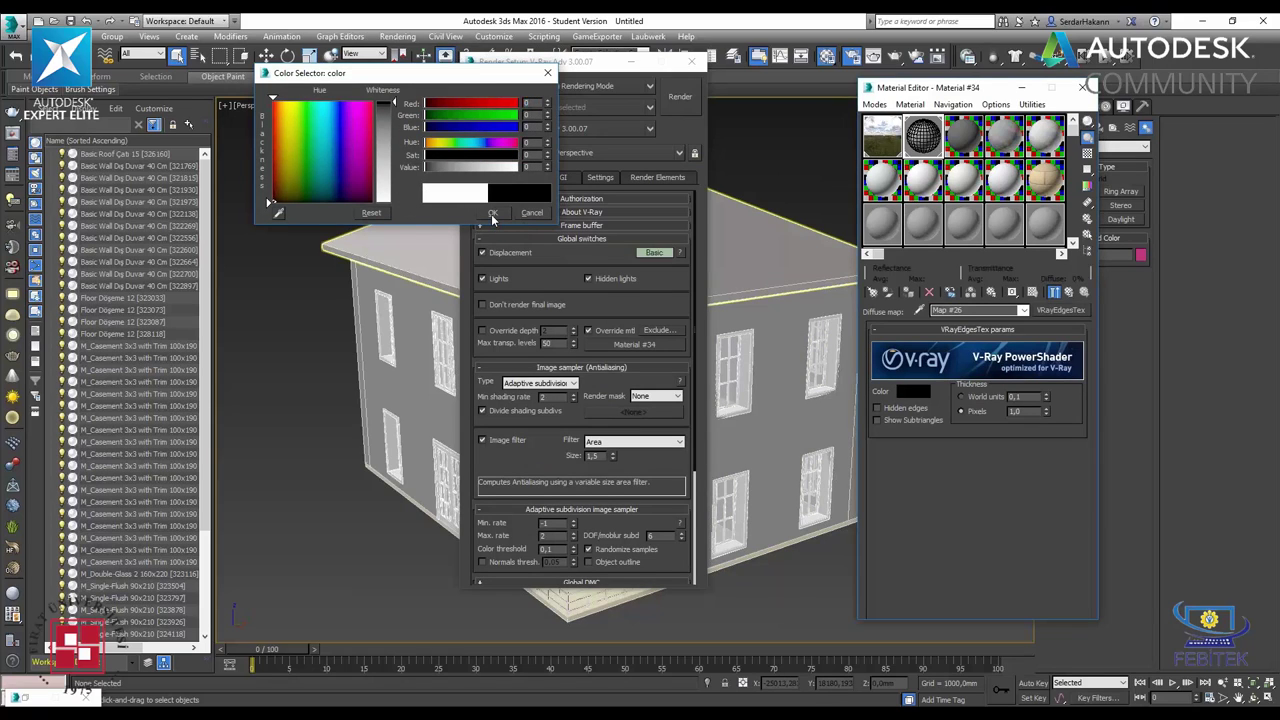
- Close Render Setup and zoom out to frame the whole house
click(691, 62)
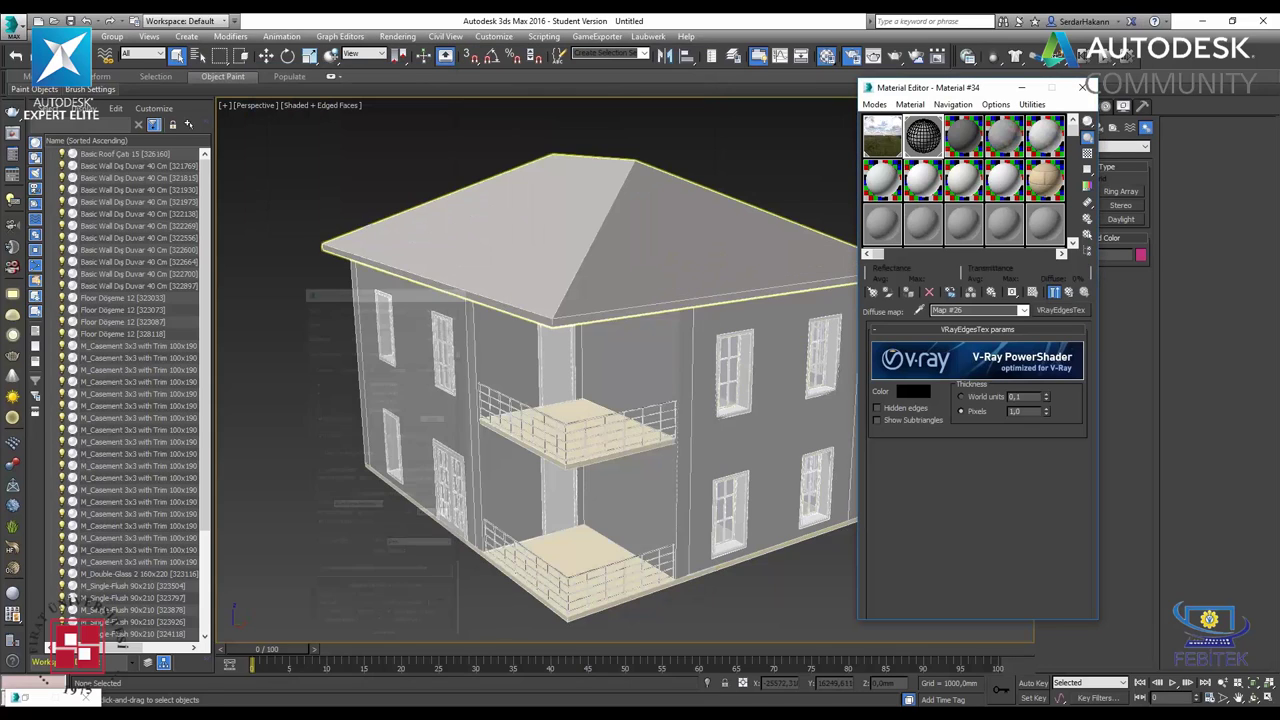
scroll(781, 557, down, 3)
middle_drag(781, 557, 680, 443)
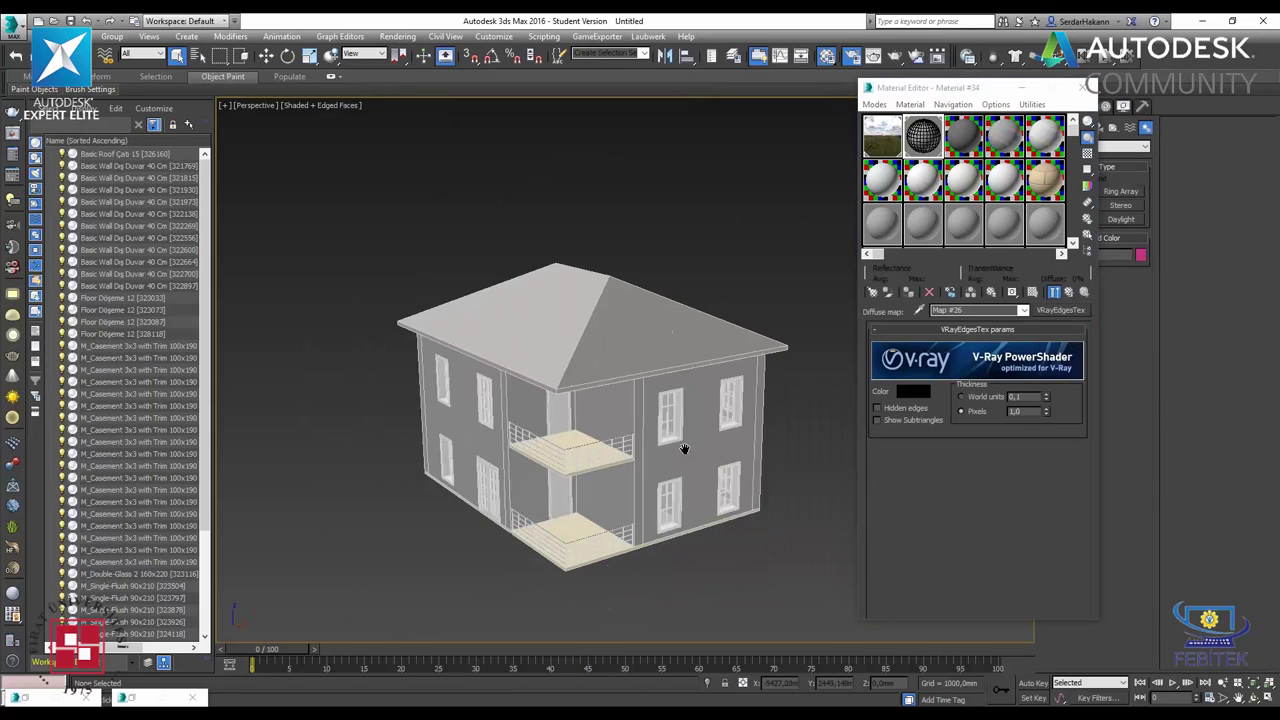
- Assign the edge material to every object of the house, then close the Material Editor
key(ctrl+a)
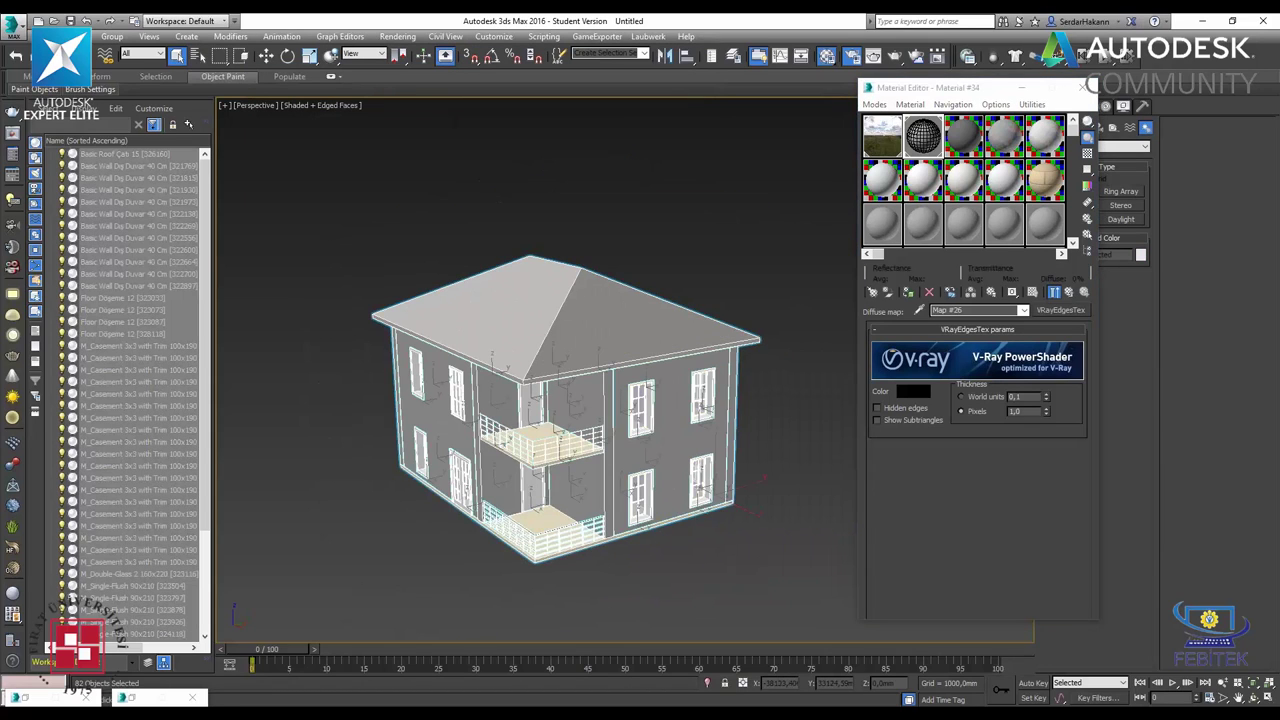
click(908, 291)
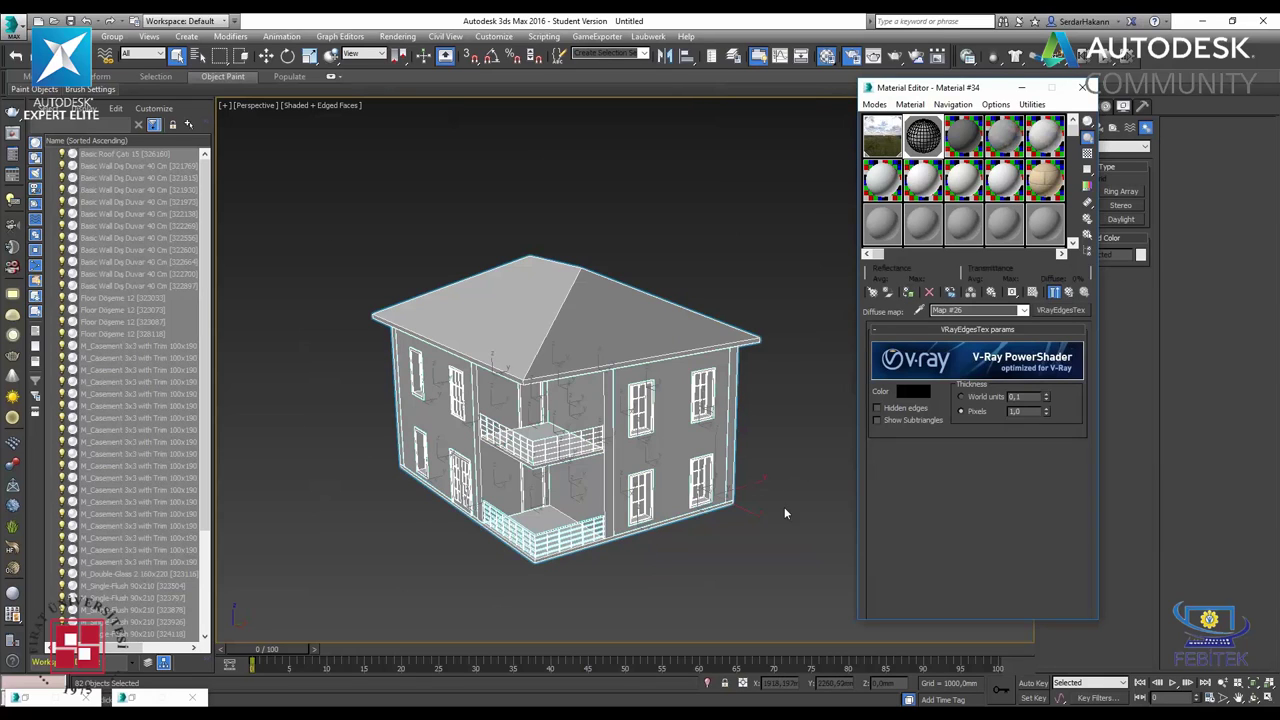
click(784, 507)
click(1082, 87)
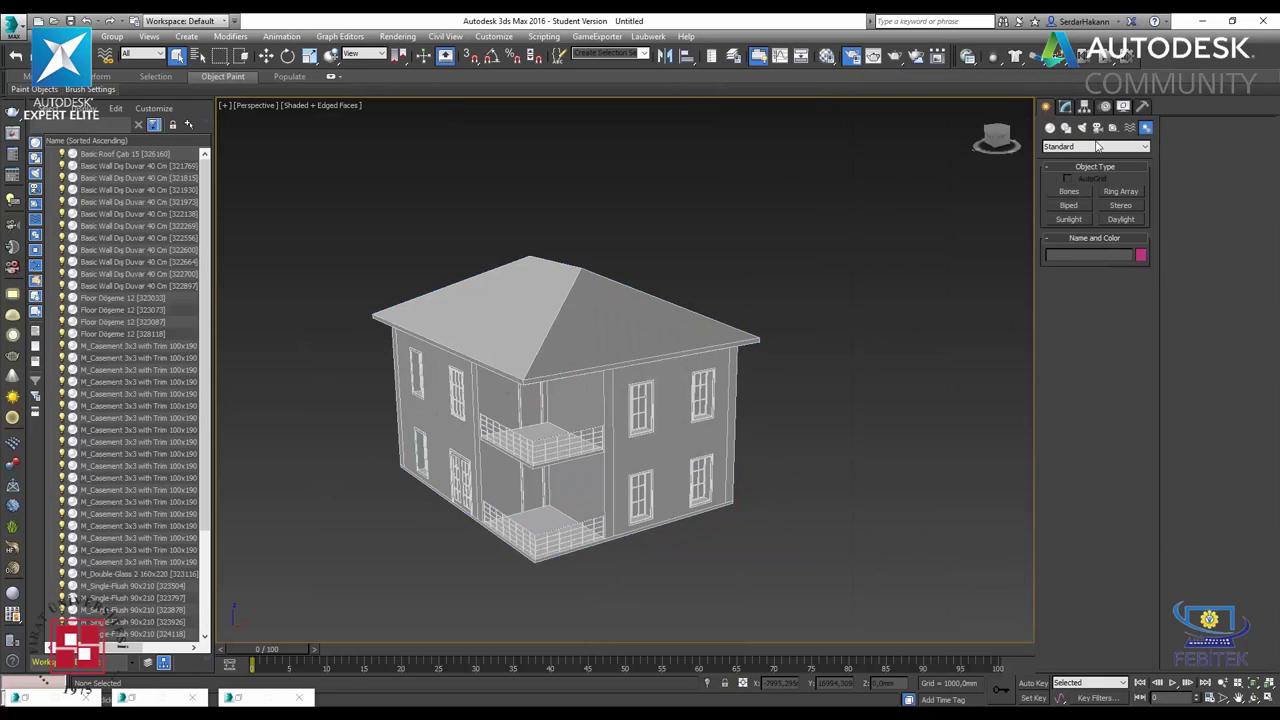
- Create a VRayPlane ground plane beside the house
click(1049, 128)
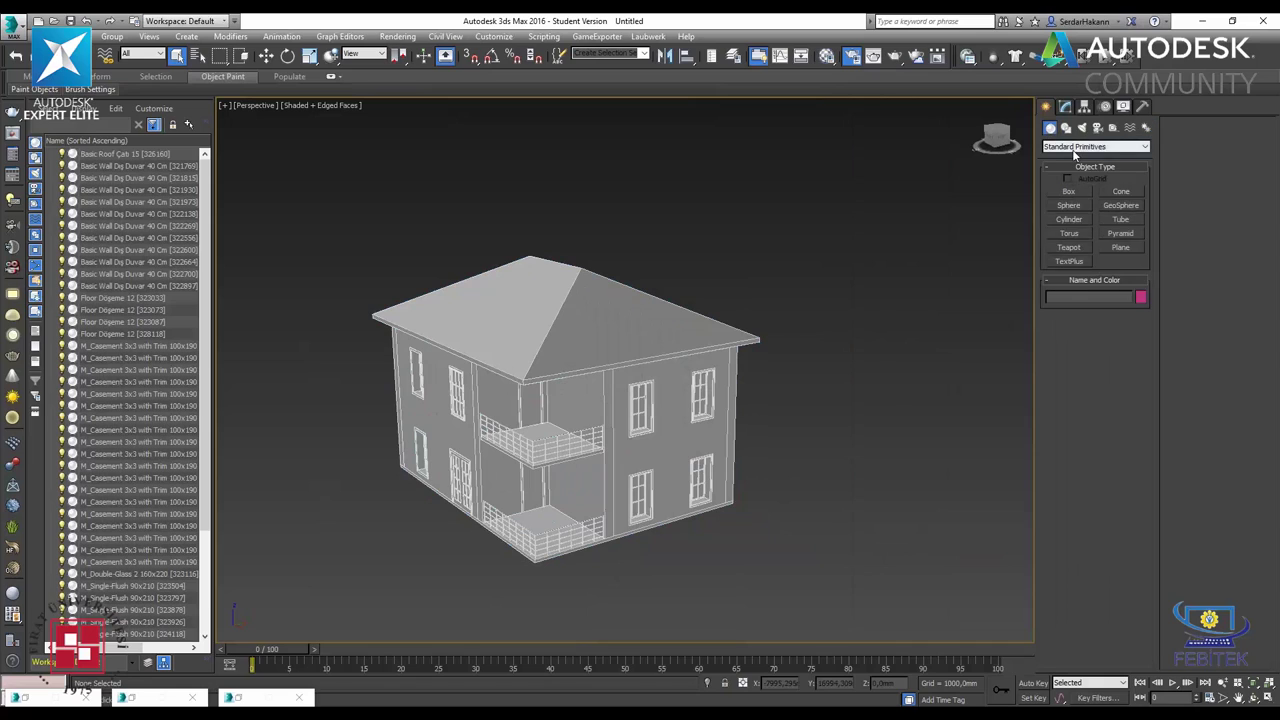
click(1095, 146)
click(1060, 296)
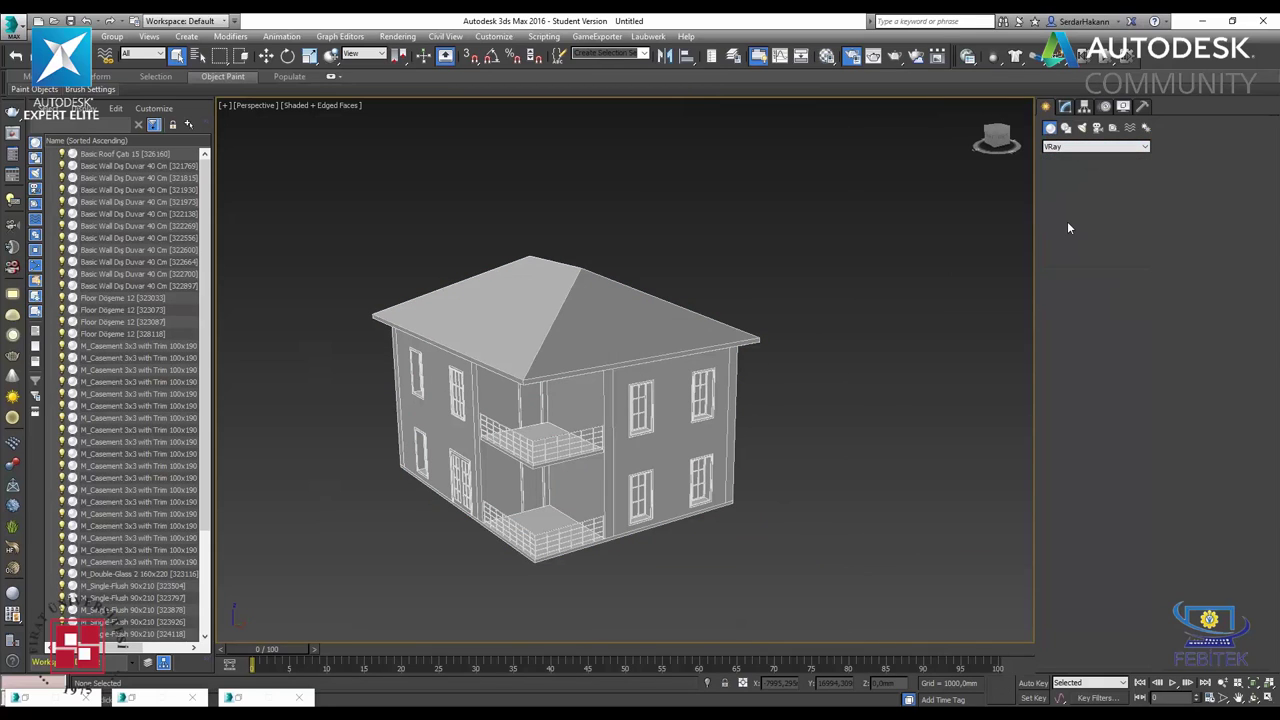
click(1068, 219)
click(827, 491)
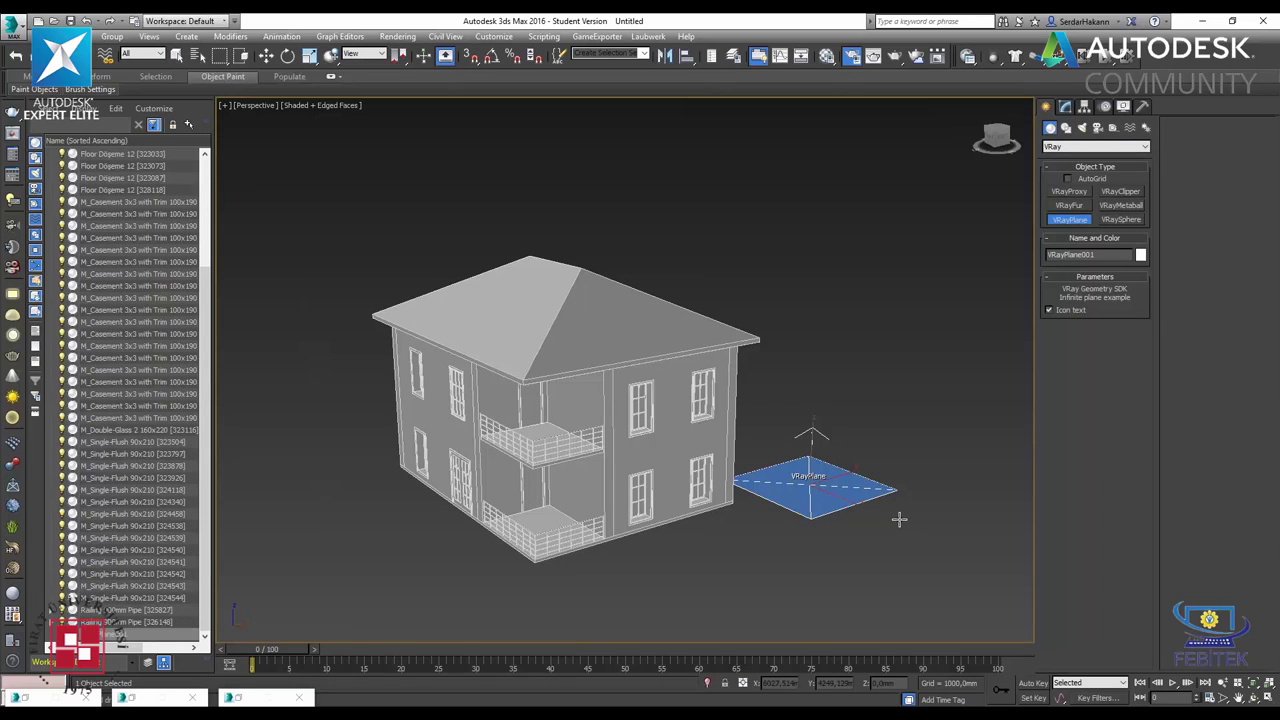
key(w)
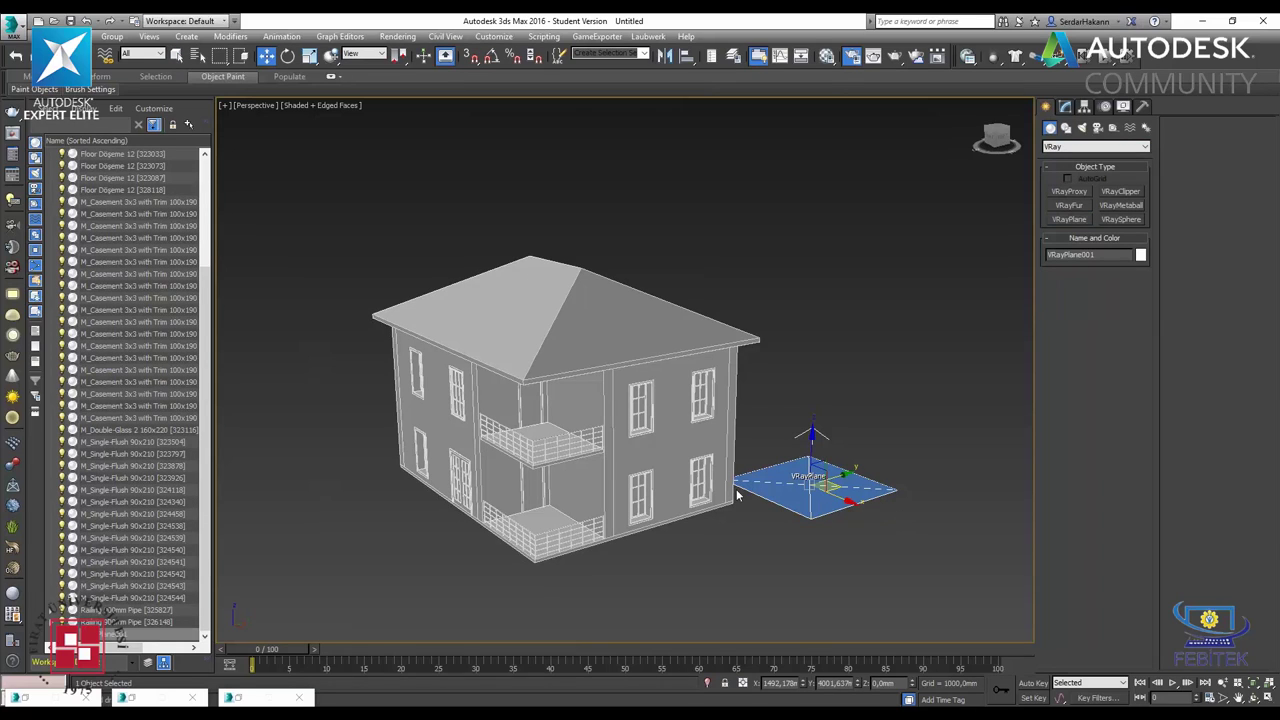
- Show the safe frame, frame the house nearly head-on, and render with V-Ray
key(shift+f)
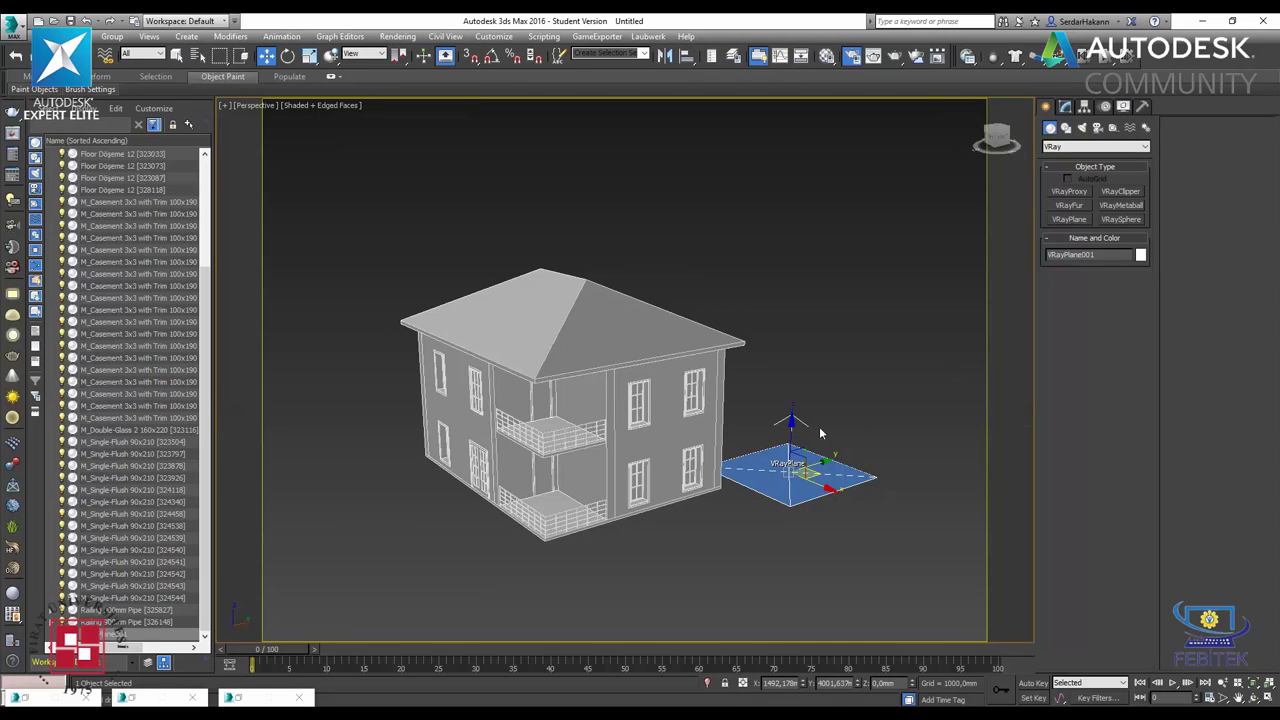
mouse_move(701, 437)
alt+middle_down()
mouse_move(698, 413)
mouse_move(710, 427)
alt+middle_up()
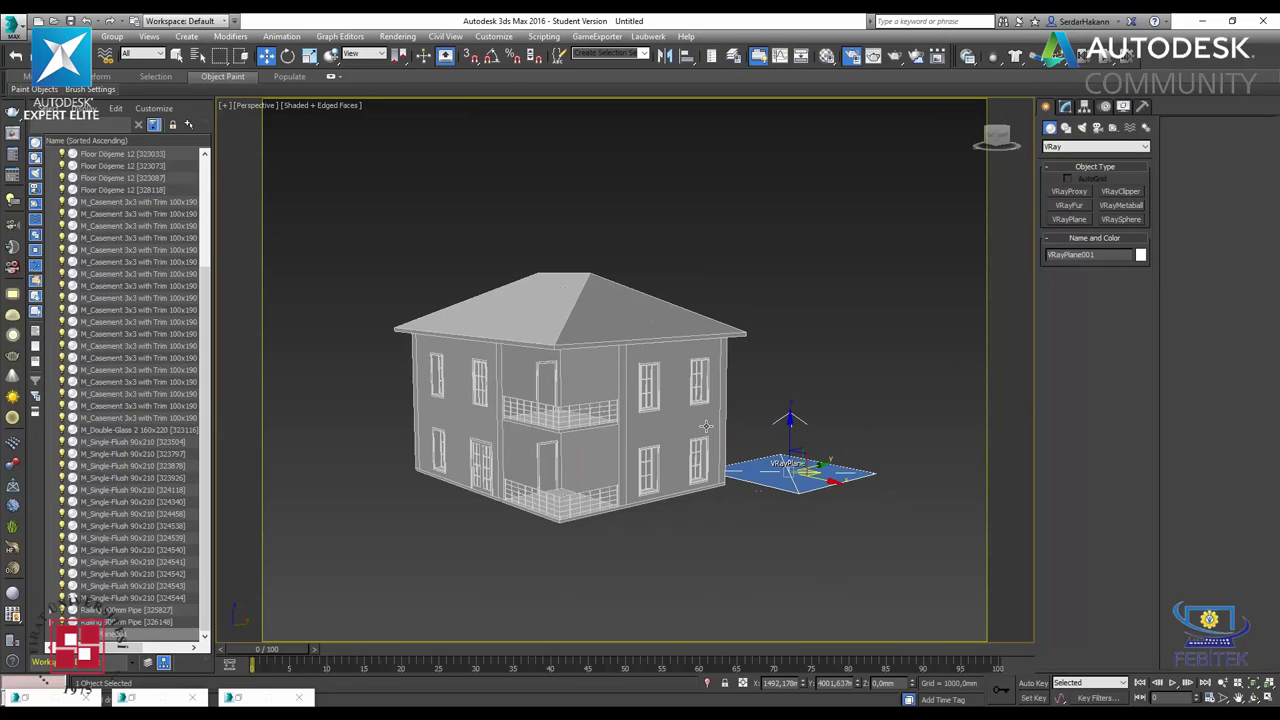
scroll(662, 465, up, 5)
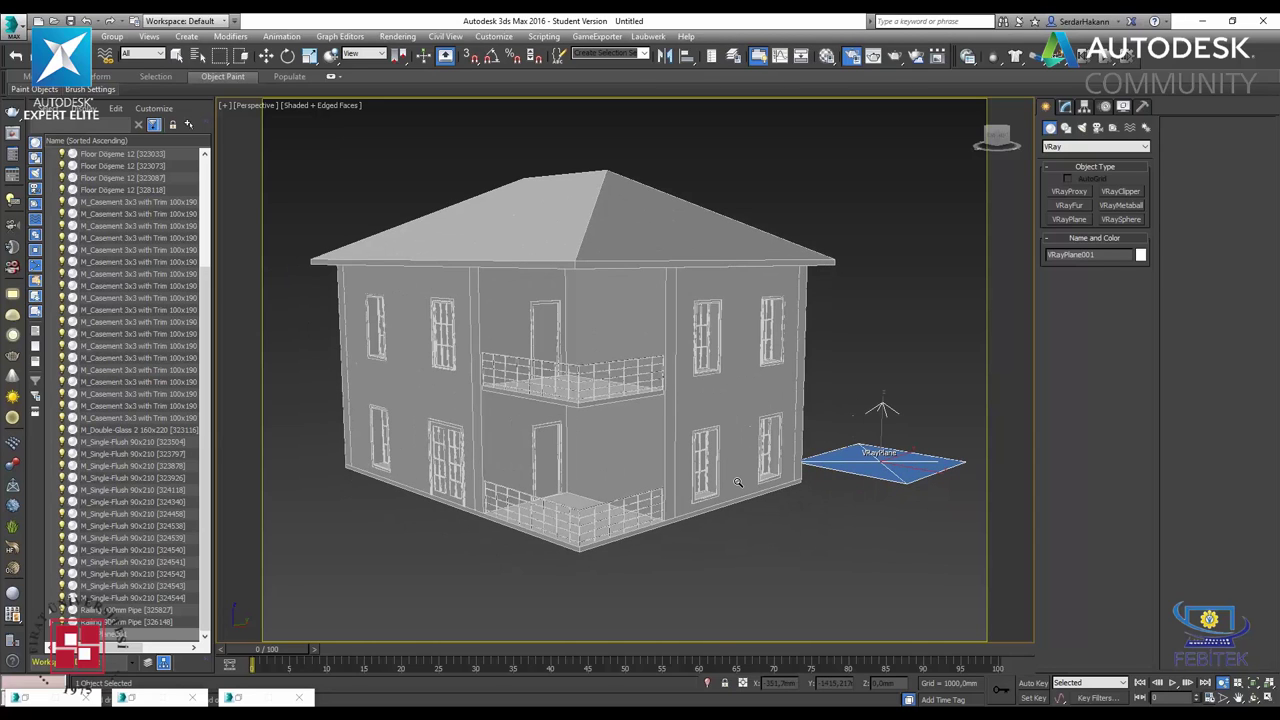
scroll(720, 460, down, 2)
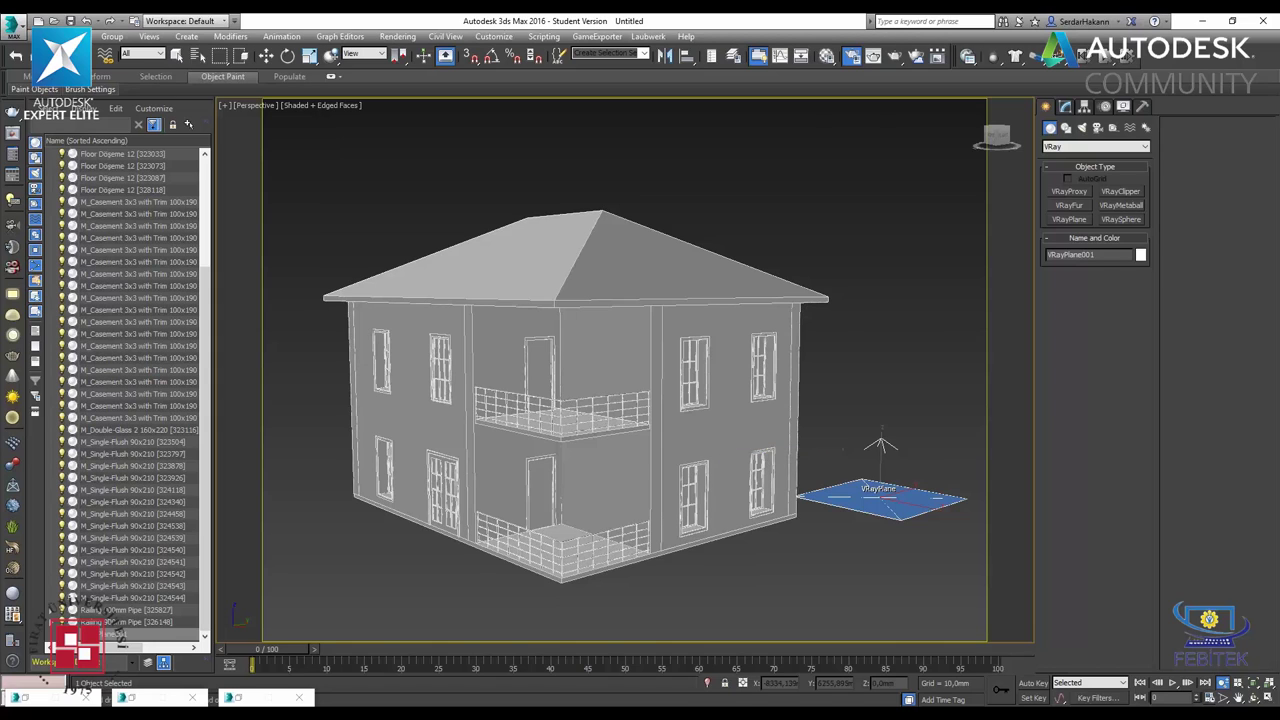
middle_drag(716, 455, 723, 443)
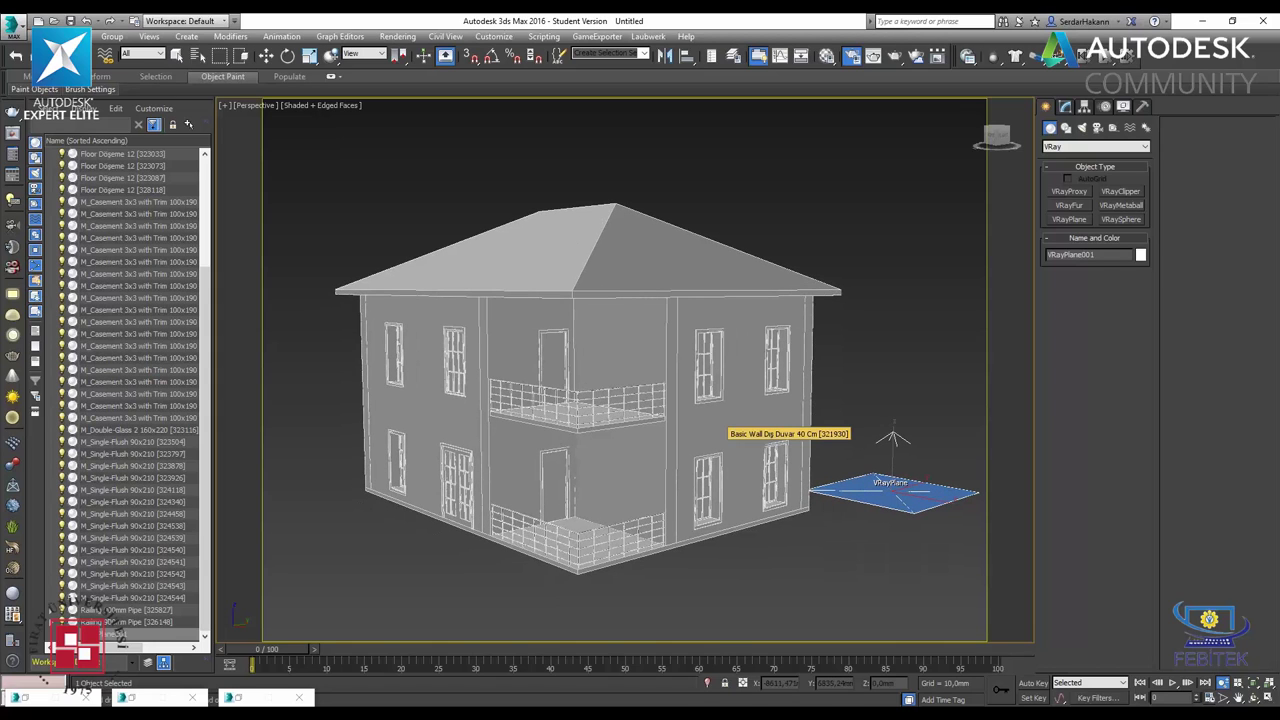
key(shift+q)
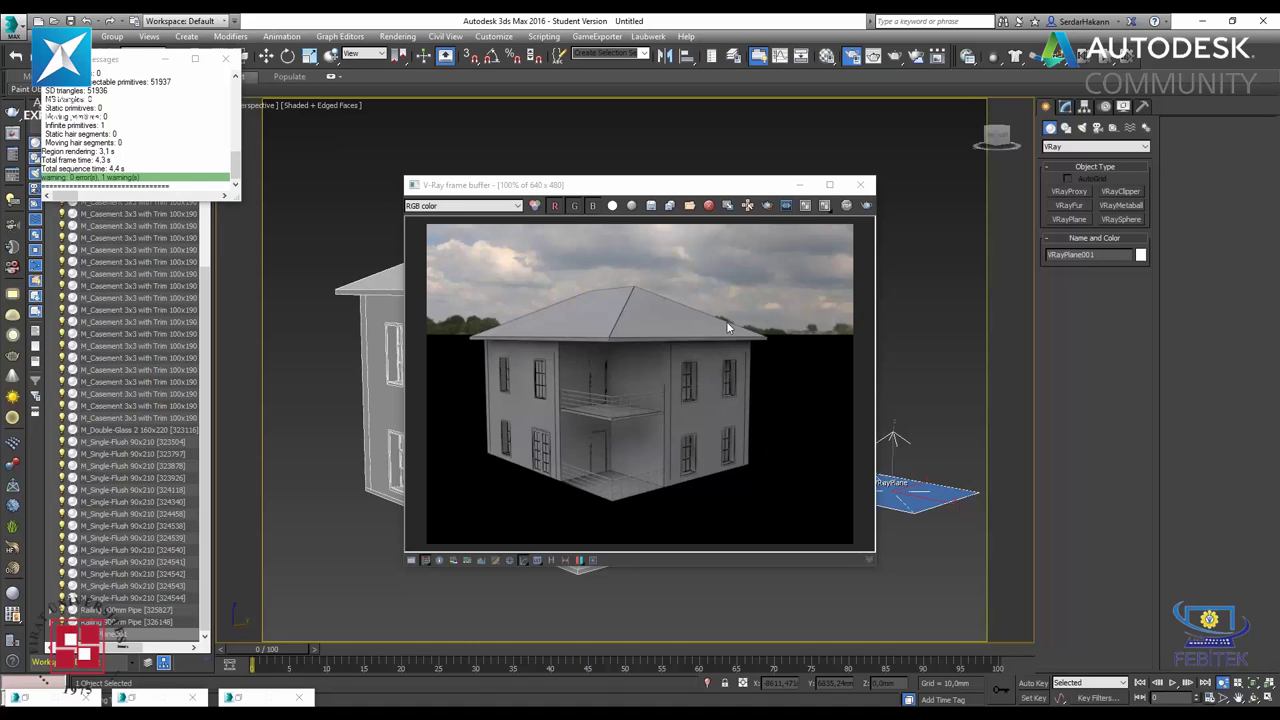
- Inspect the grey clay house against the cloudy sky in the frame buffer, then close it
scroll(664, 376, up, 3)
scroll(664, 376, down, 3)
click(861, 188)
- With the VRayHDRI map loaded, set the active viewport to Use Environment Background
key(m)
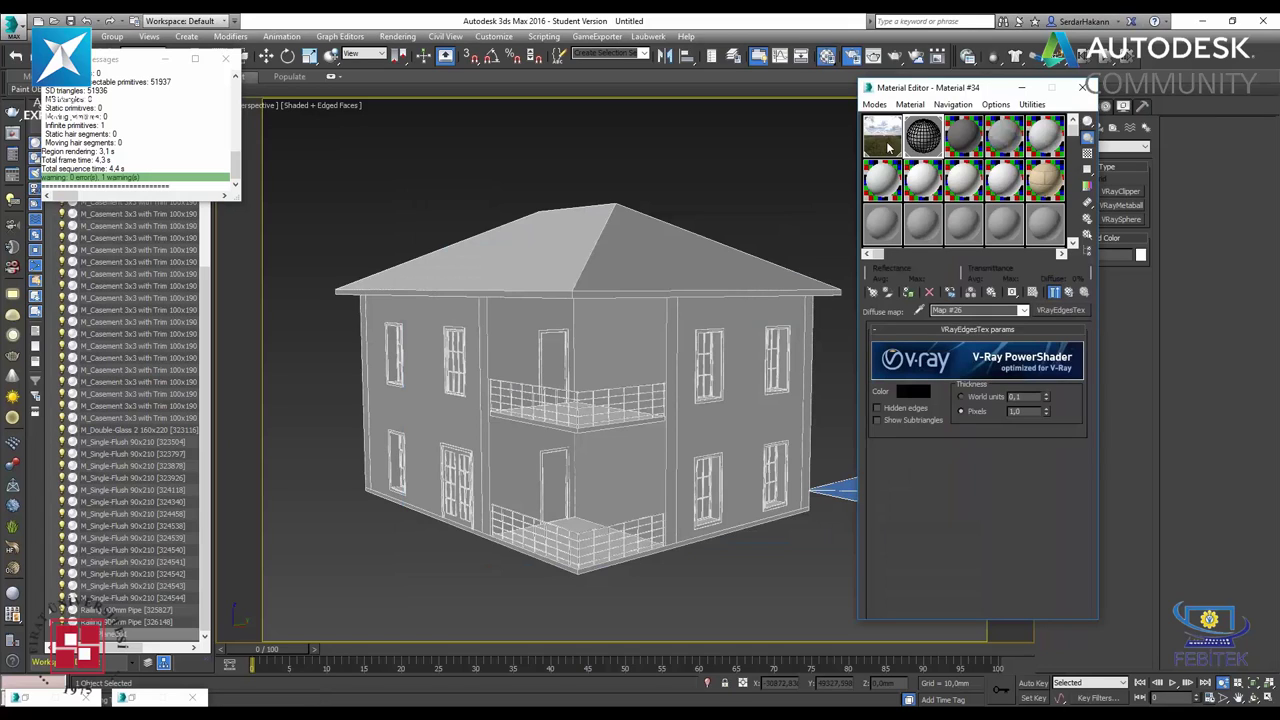
click(884, 140)
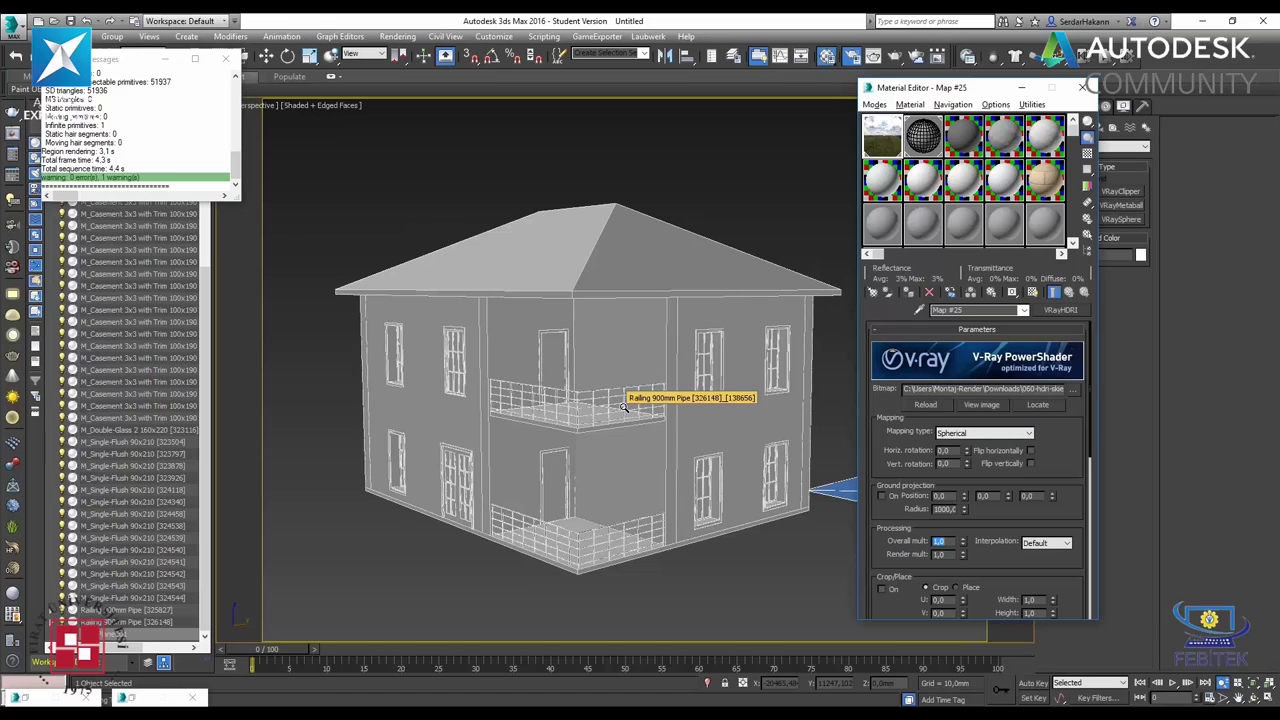
mouse_move(970, 92)
mouse_down()
mouse_move(1080, 153)
mouse_move(710, 173)
mouse_up()
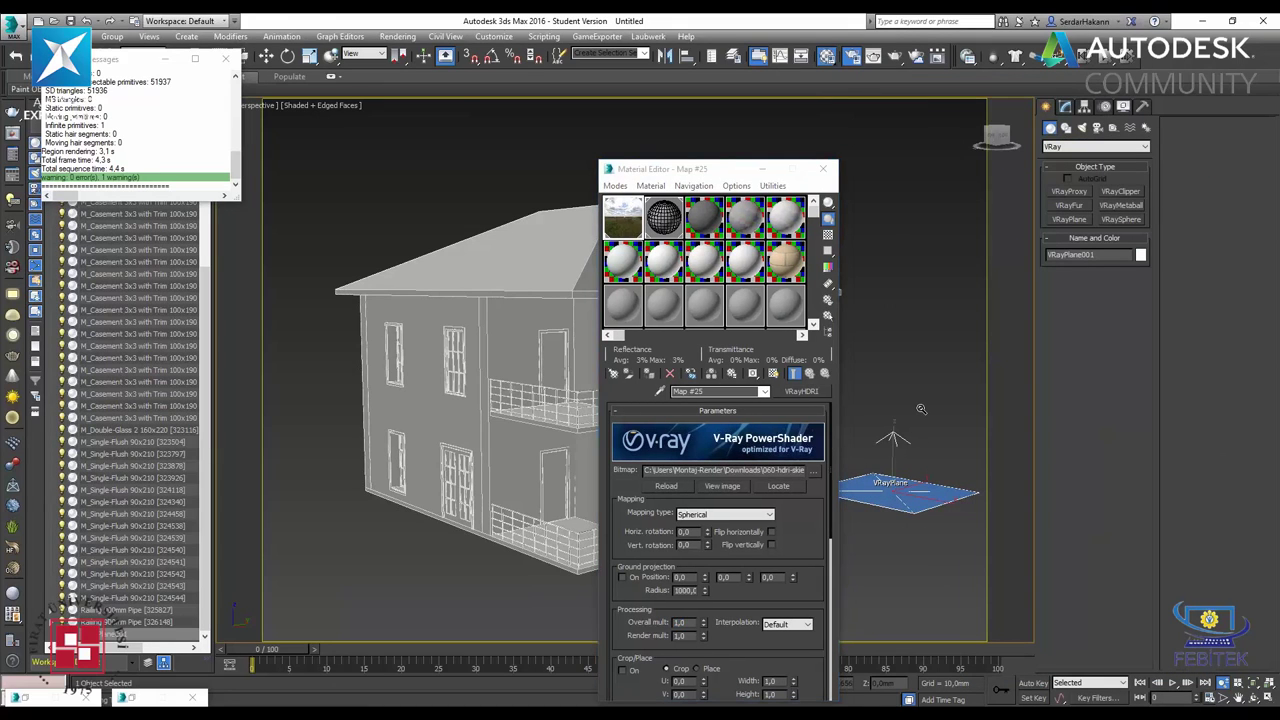
key(alt+b)
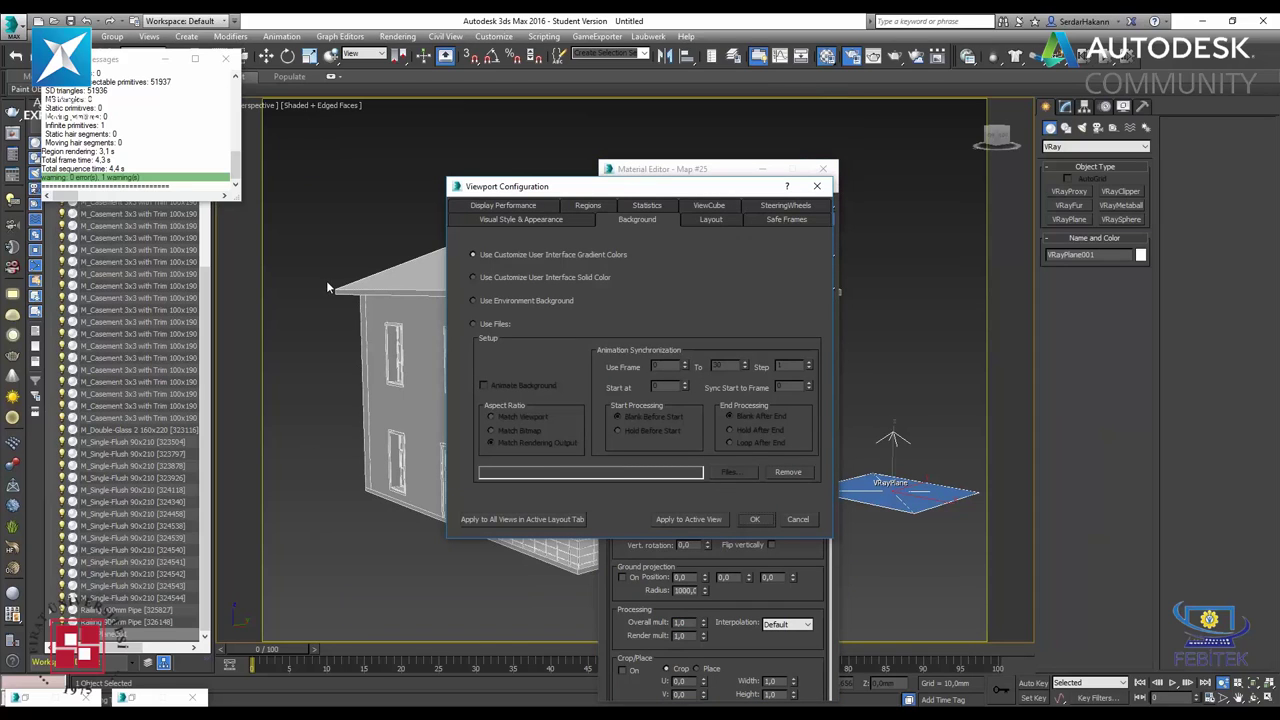
click(488, 297)
click(708, 519)
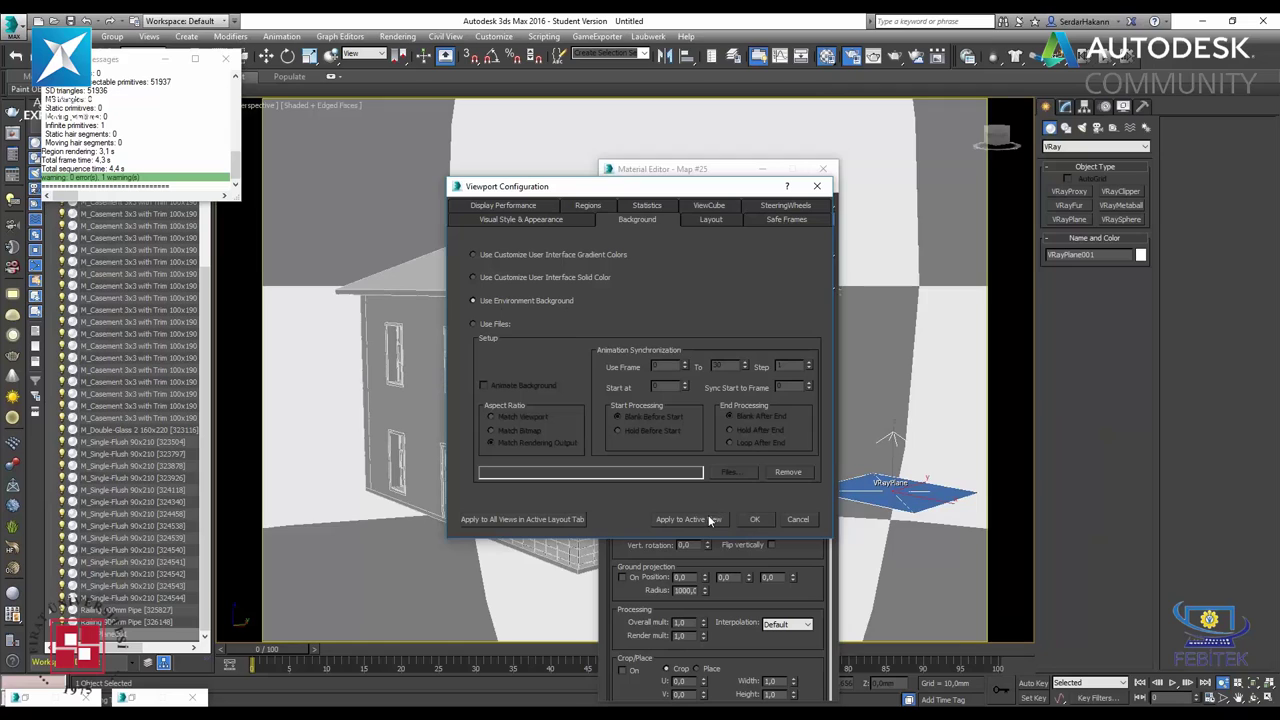
click(754, 519)
key(m)
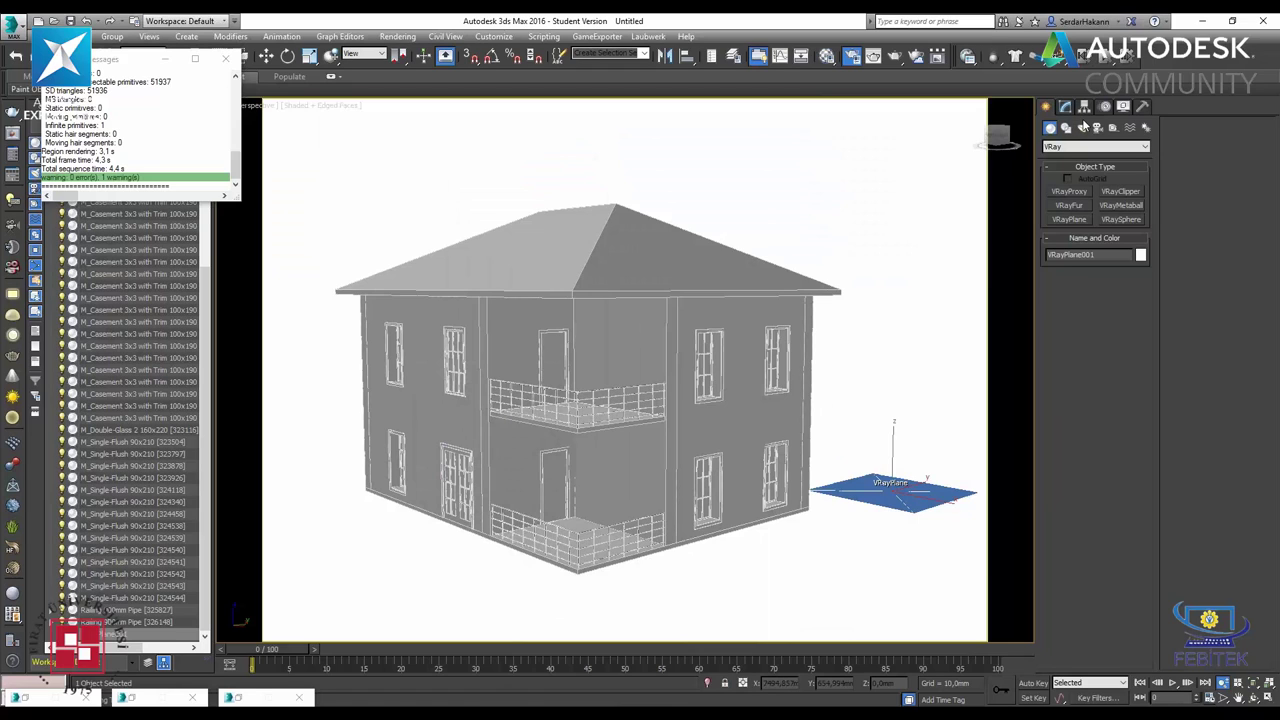
click(1097, 127)
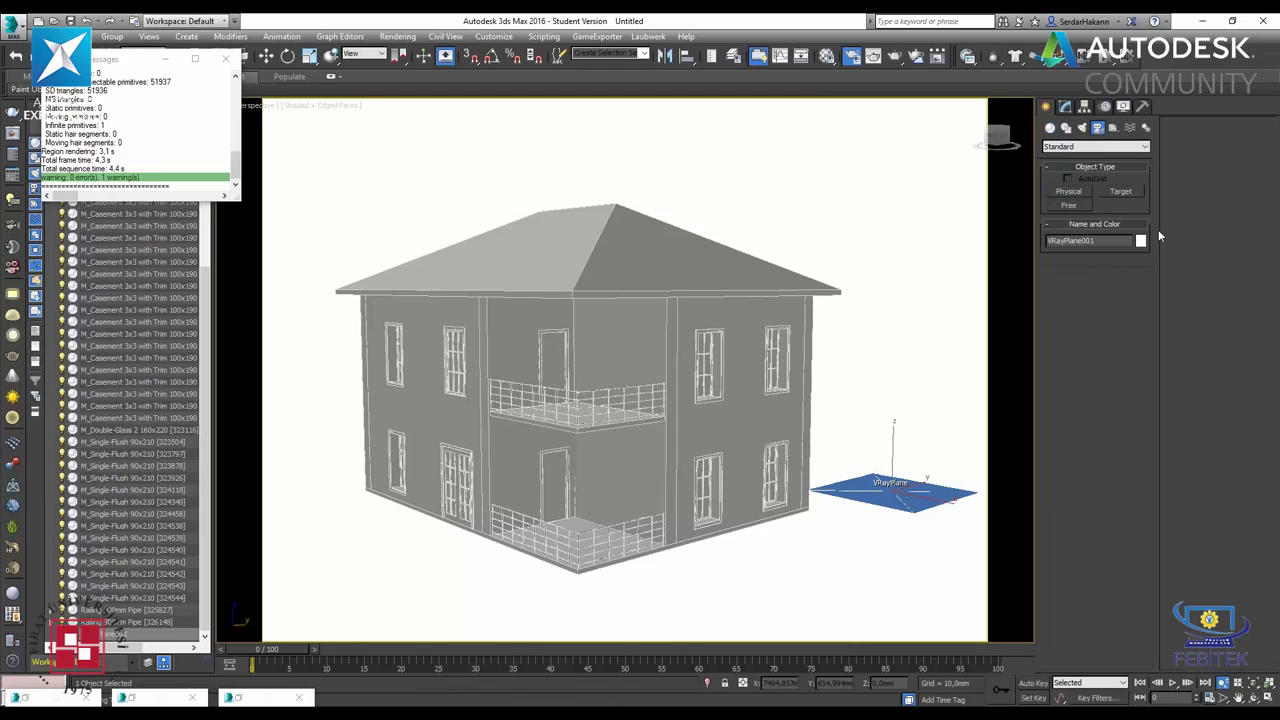
- Maximize the top view, centre the house plan and deselect the ground plane
click(1271, 698)
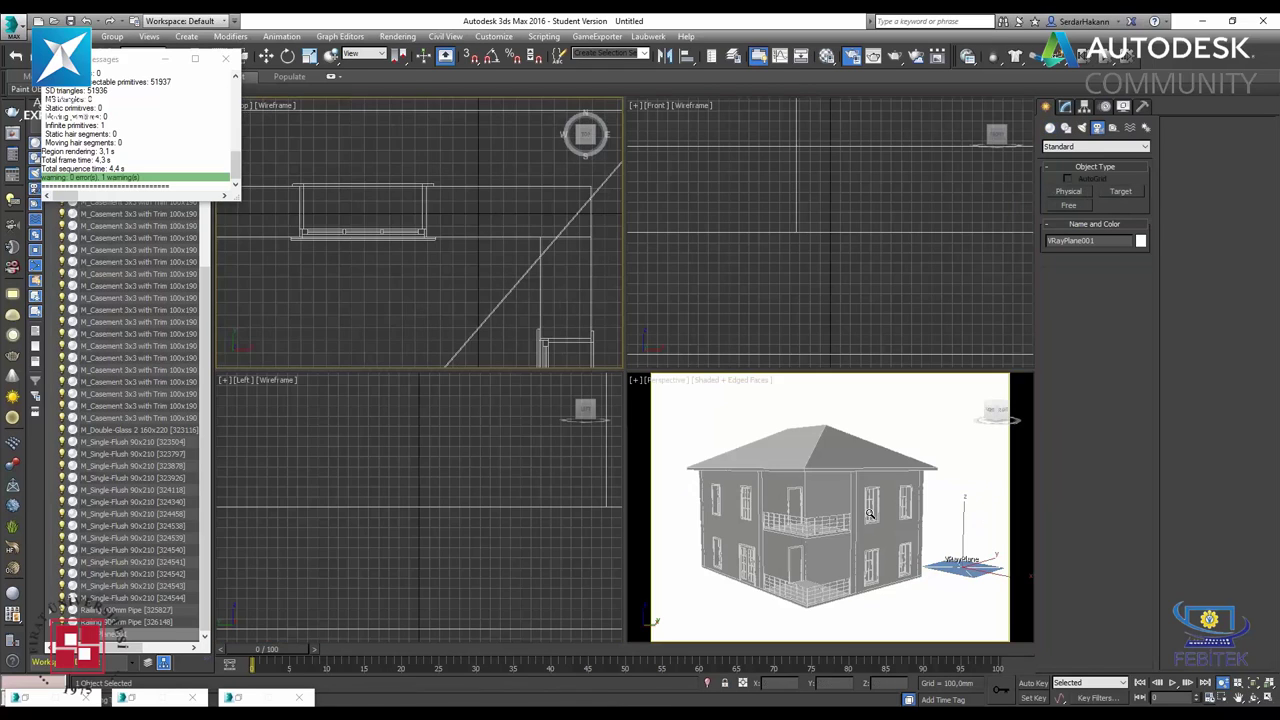
click(1271, 698)
scroll(617, 365, up, 1)
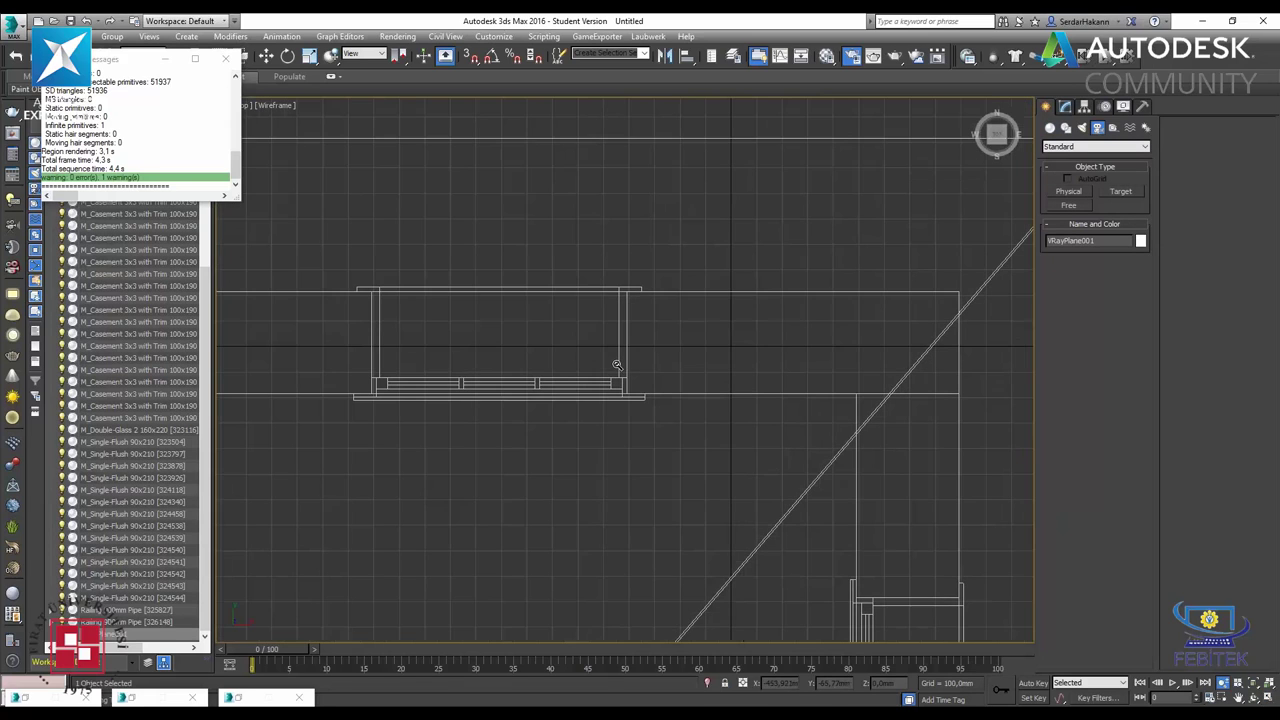
scroll(617, 365, down, 2)
scroll(680, 400, down, 2)
scroll(740, 430, down, 3)
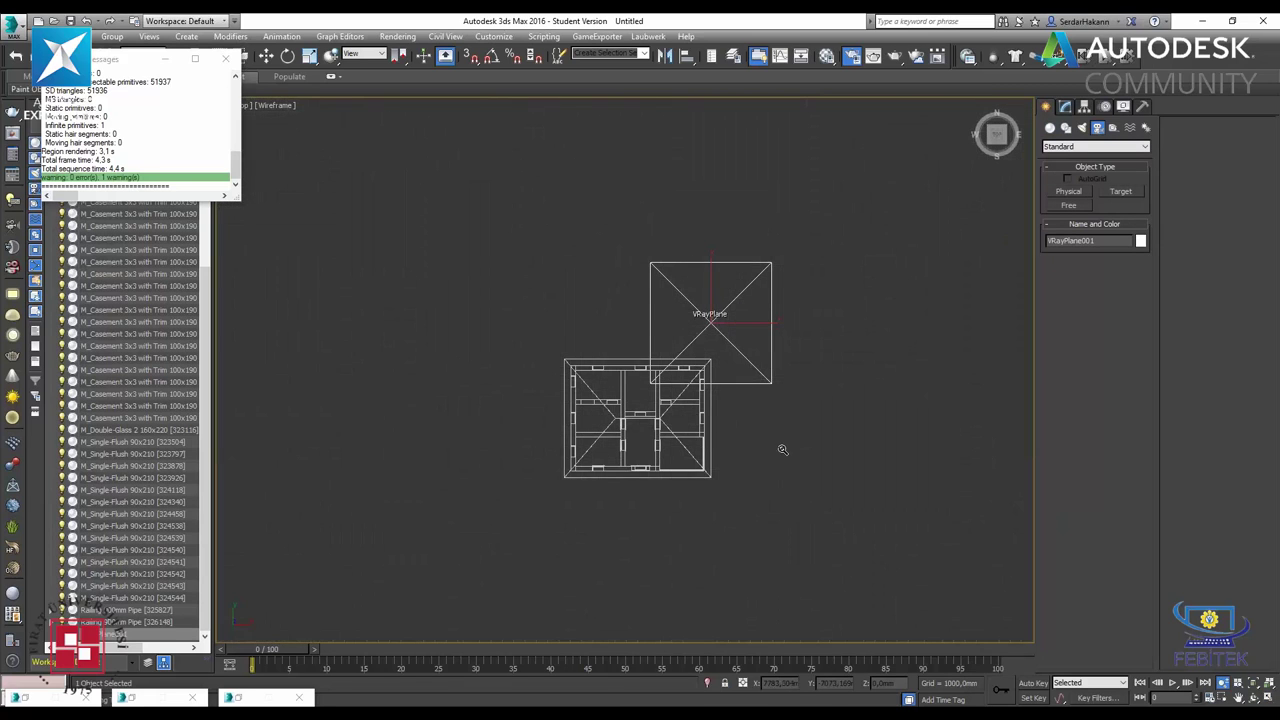
middle_drag(779, 406, 717, 366)
key(w)
click(763, 438)
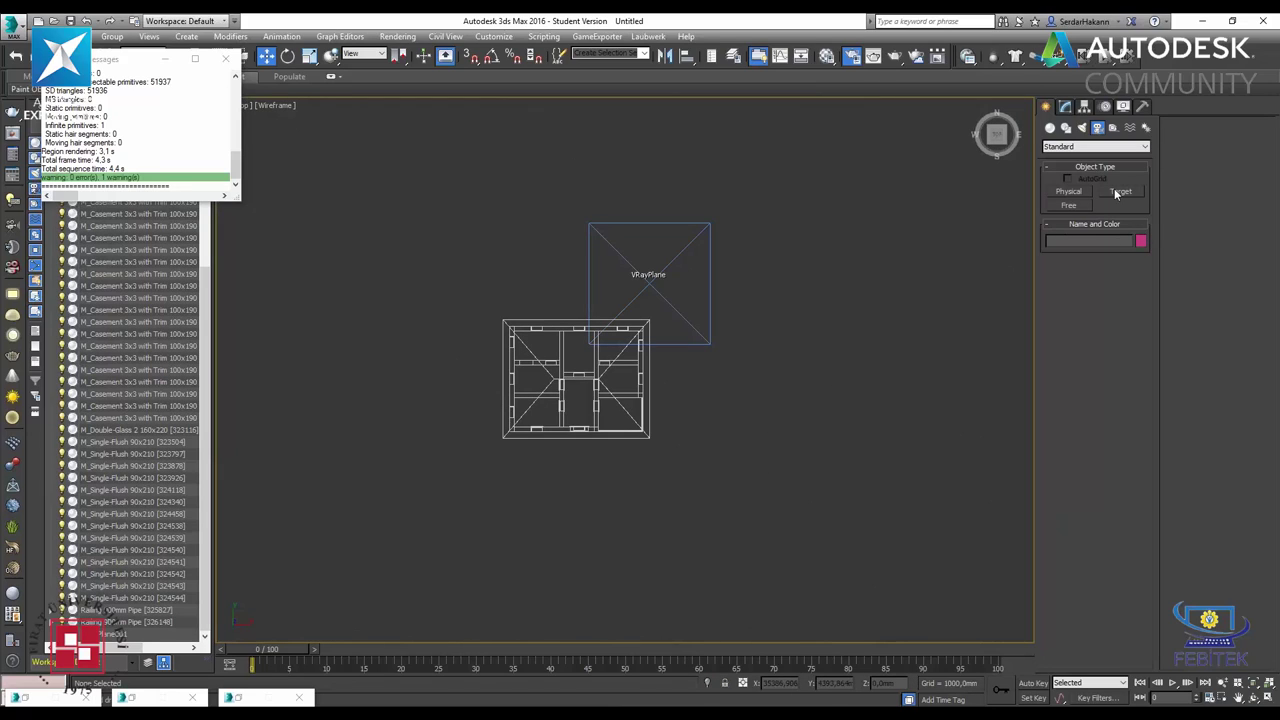
- Place a targeted VRayPhysicalCamera aimed at the house in the top view
click(1082, 147)
click(1078, 171)
click(1120, 191)
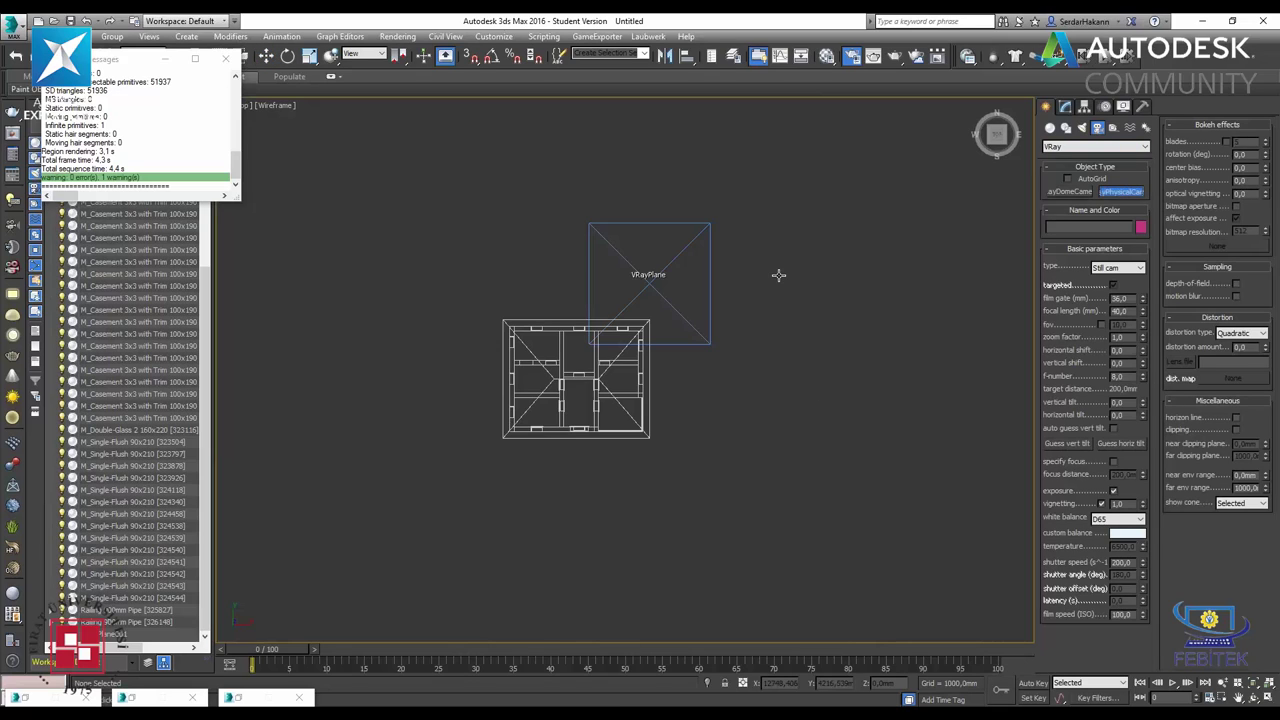
drag(787, 254, 604, 352)
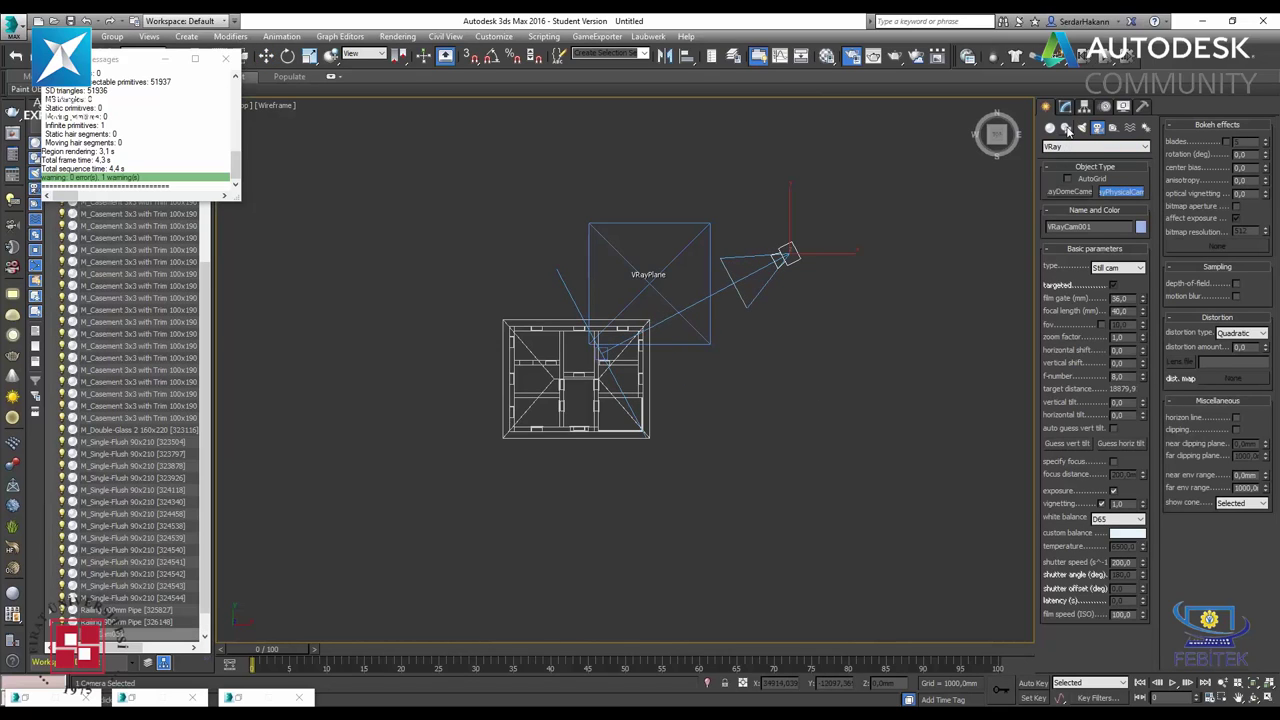
- Truck VRayCam001 so the house fills its maximized view, then test-render it
click(1064, 106)
click(1268, 692)
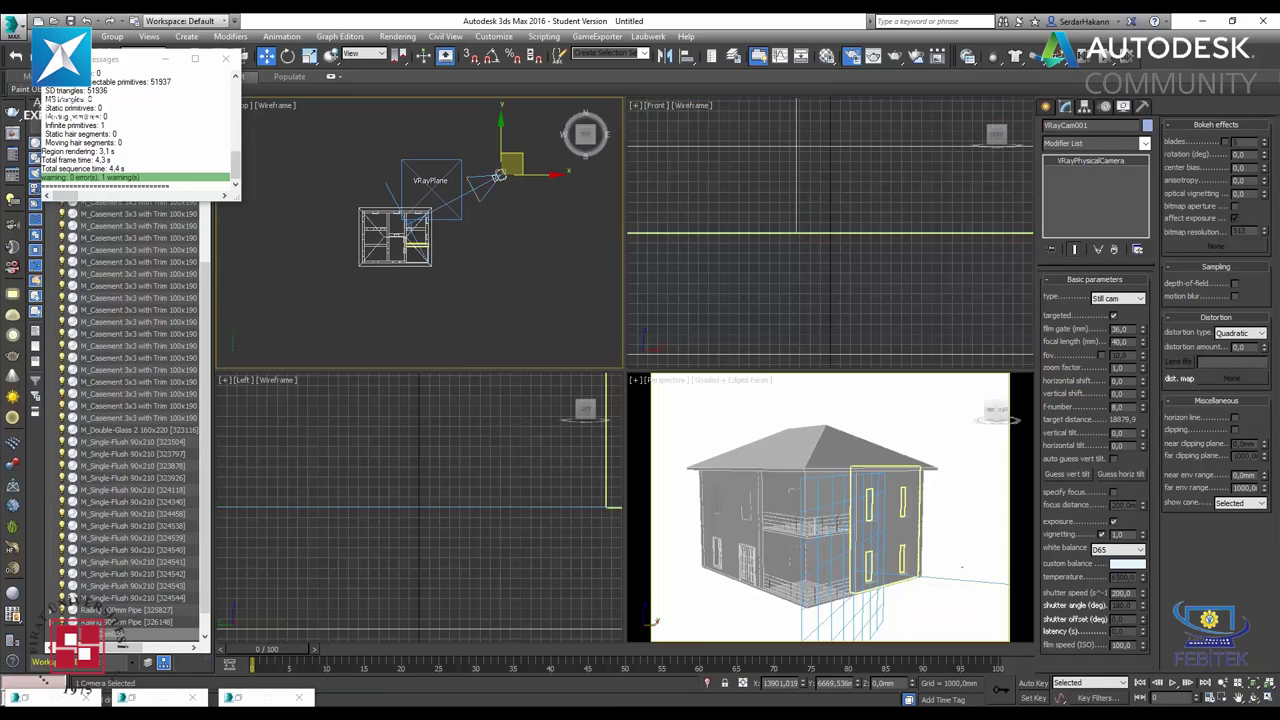
click(1270, 697)
click(1240, 697)
mouse_move(651, 266)
mouse_down()
mouse_move(666, 380)
mouse_move(700, 397)
mouse_up()
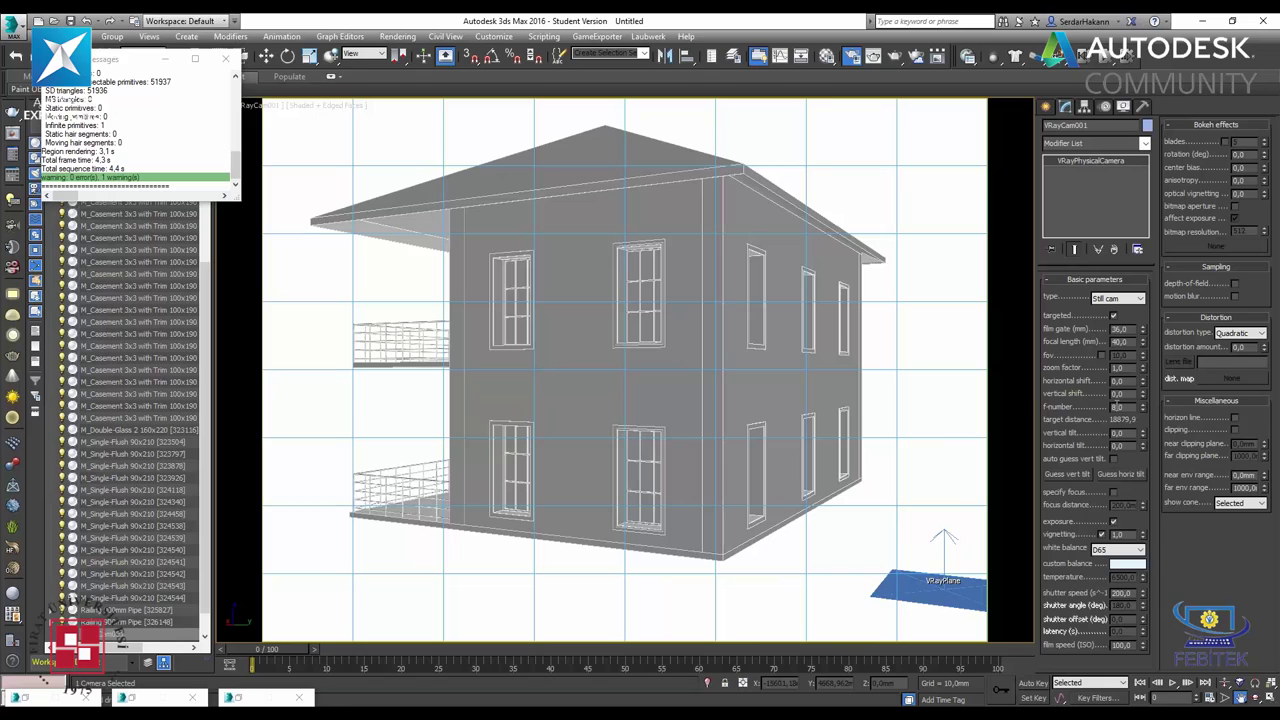
double_click(1118, 407)
key(shift+q)
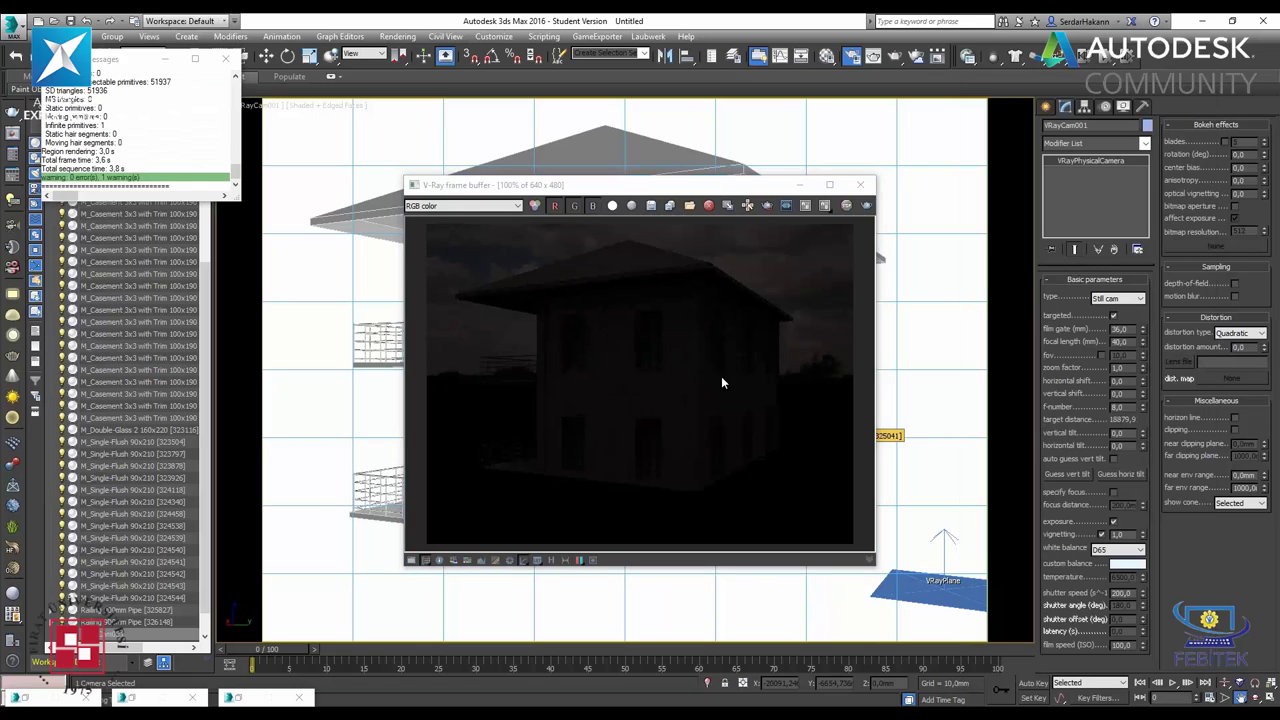
- Change VRayCam001's f-number from 8 to 2 and re-render the house
double_click(1118, 407)
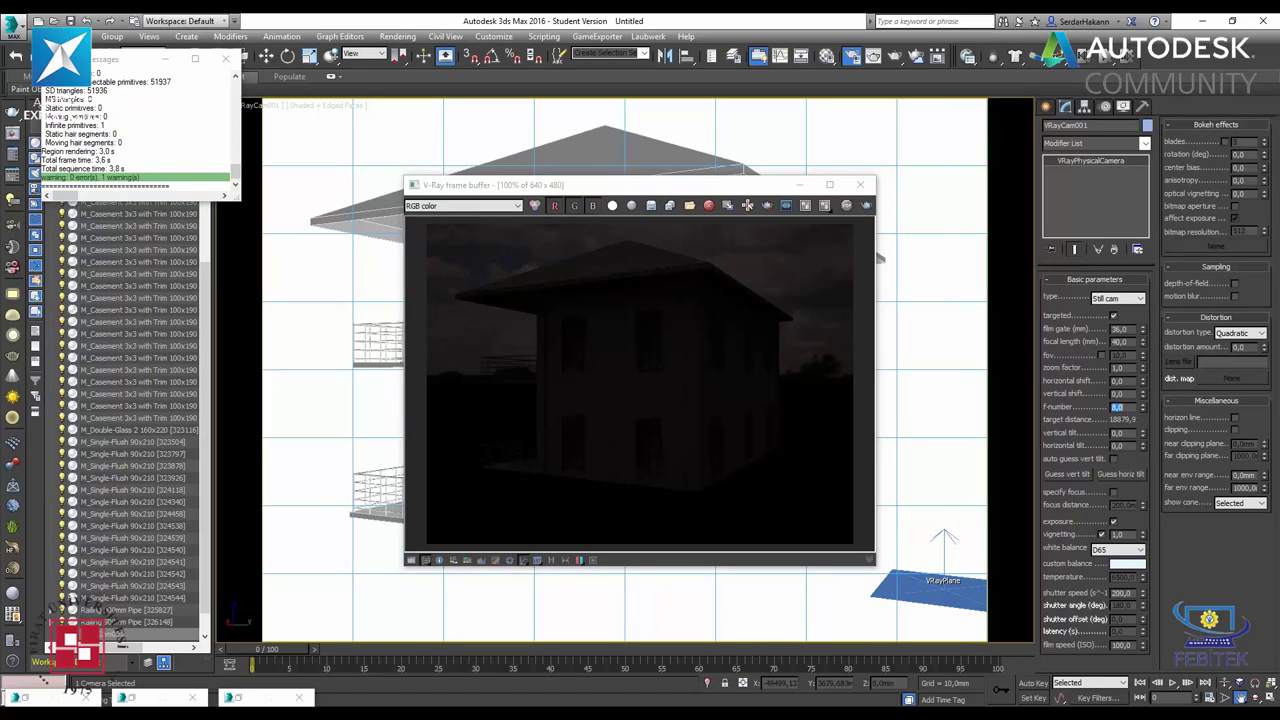
text(2)
key(Return)
click(866, 205)
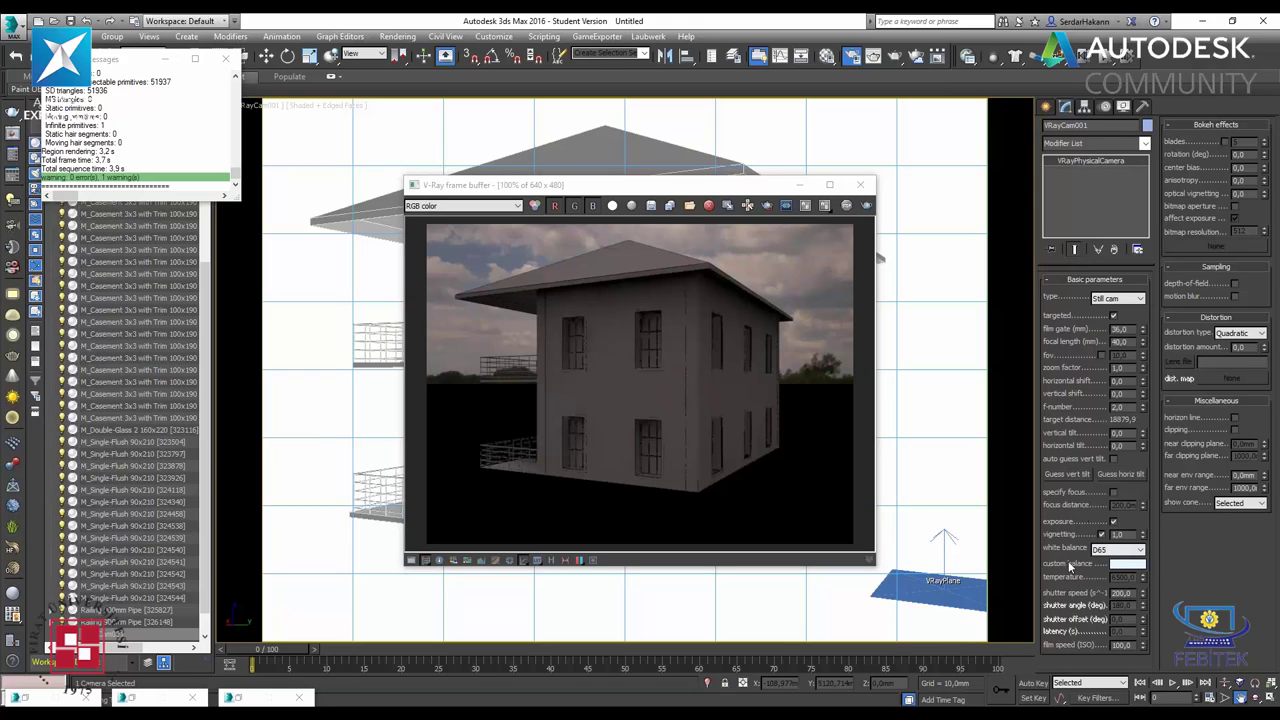
- Set the camera white balance to Custom with a pure white colour and re-render
click(1120, 552)
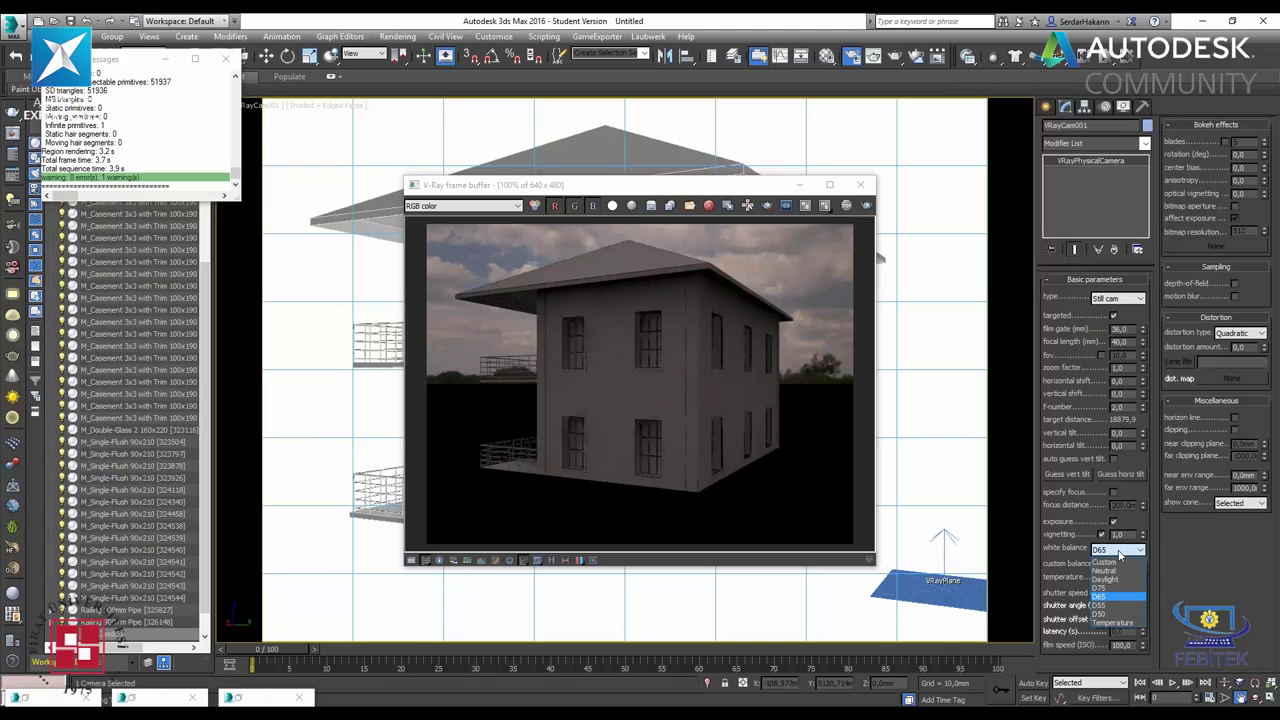
click(1118, 563)
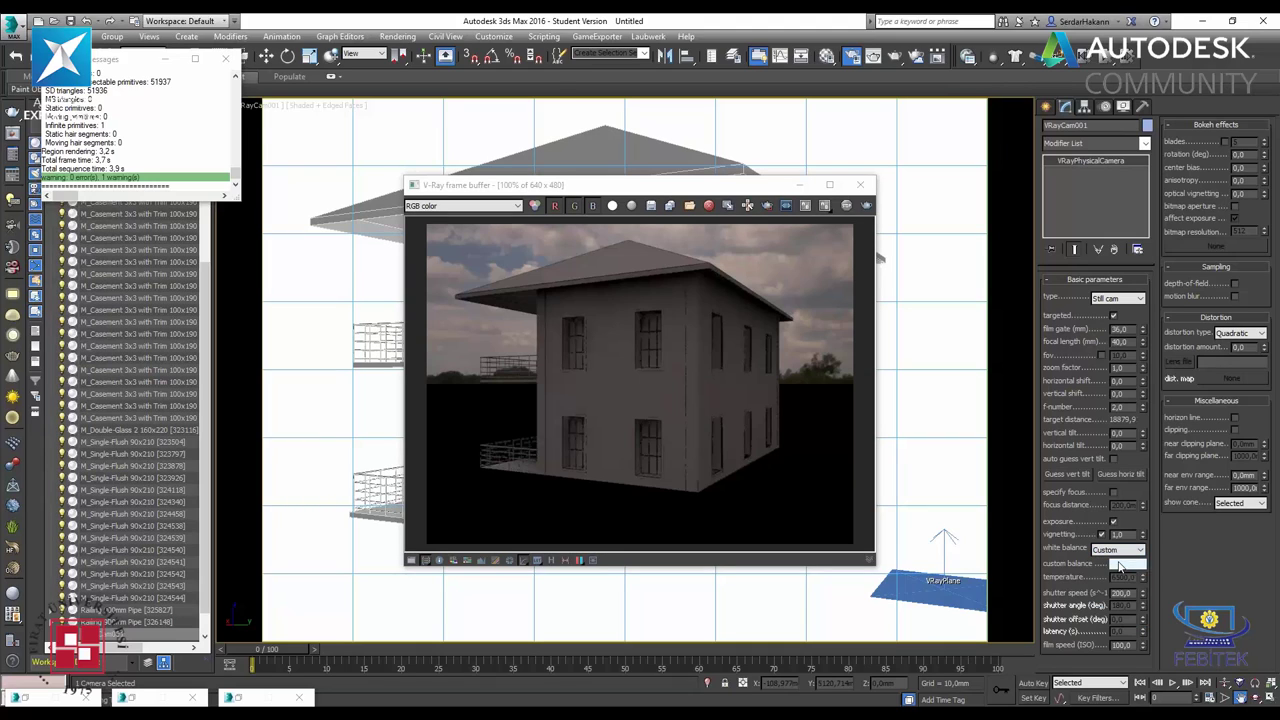
click(1120, 564)
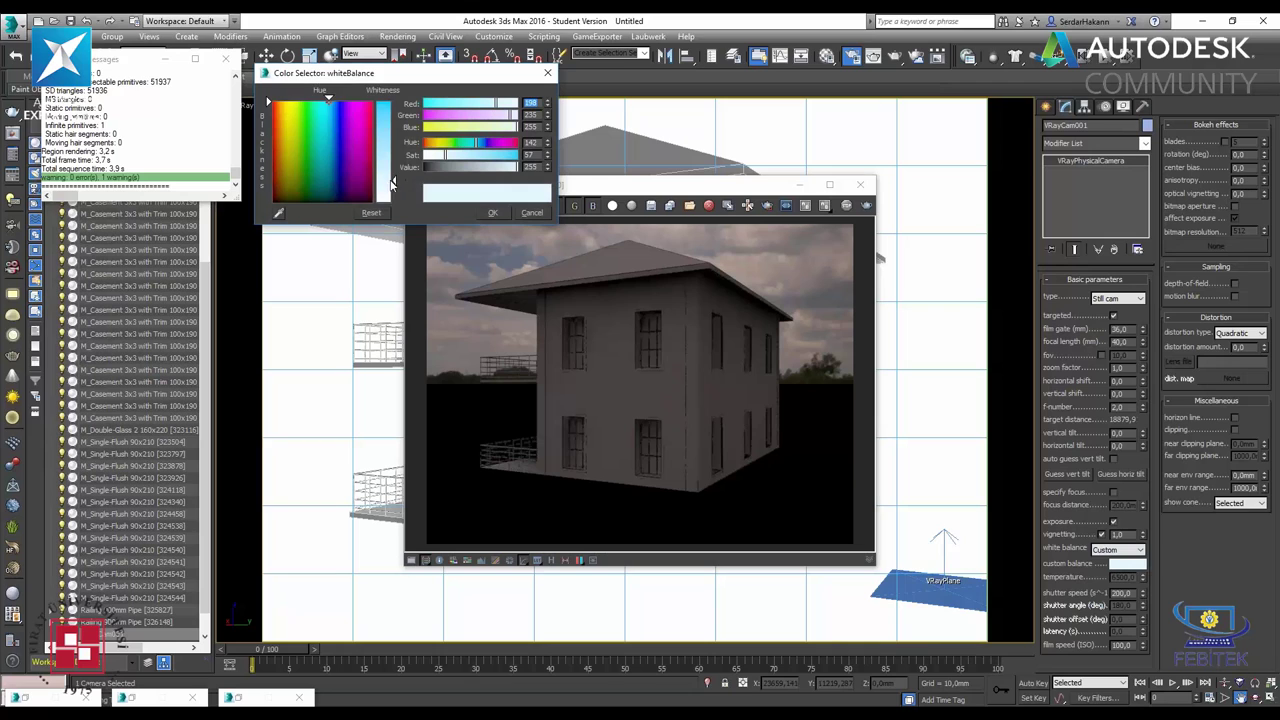
drag(391, 183, 391, 100)
click(492, 212)
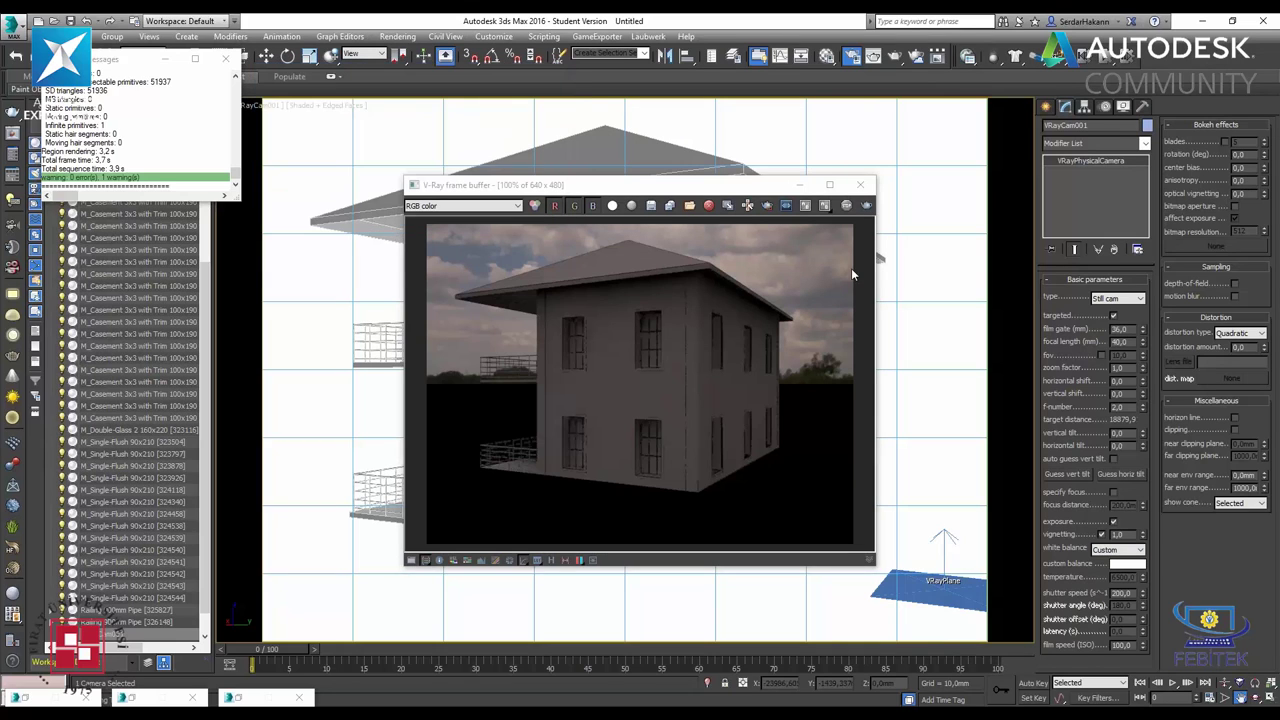
click(866, 205)
- Change the camera shutter speed to 100 and re-render
double_click(1120, 593)
text(100)
key(Return)
click(866, 206)
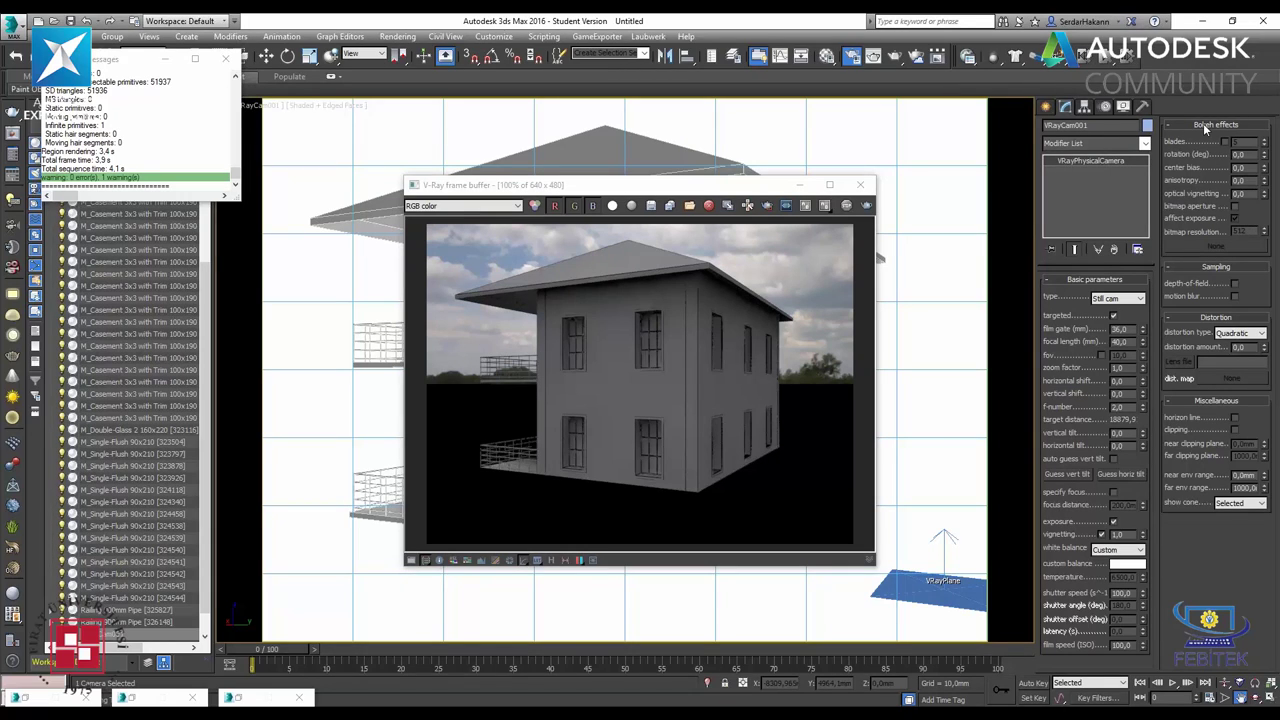
- Collapse the Bokeh, Distortion and Miscellaneous camera rollouts
click(1203, 123)
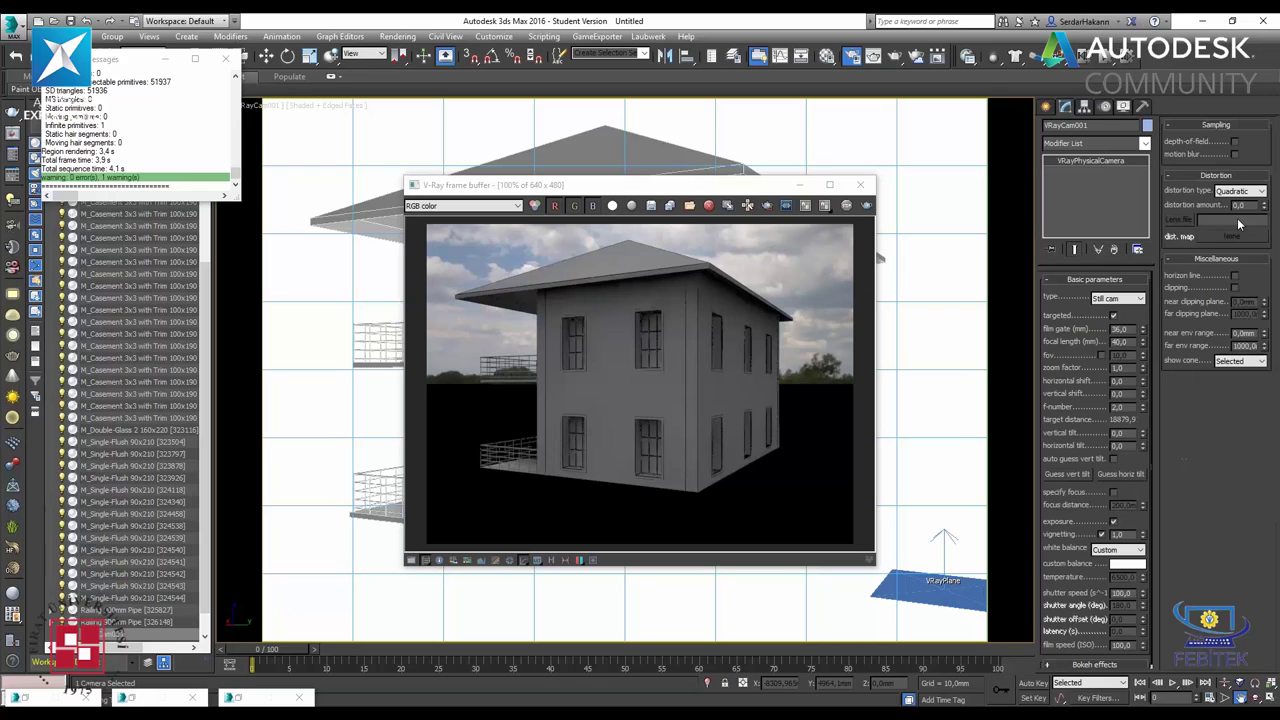
click(1207, 172)
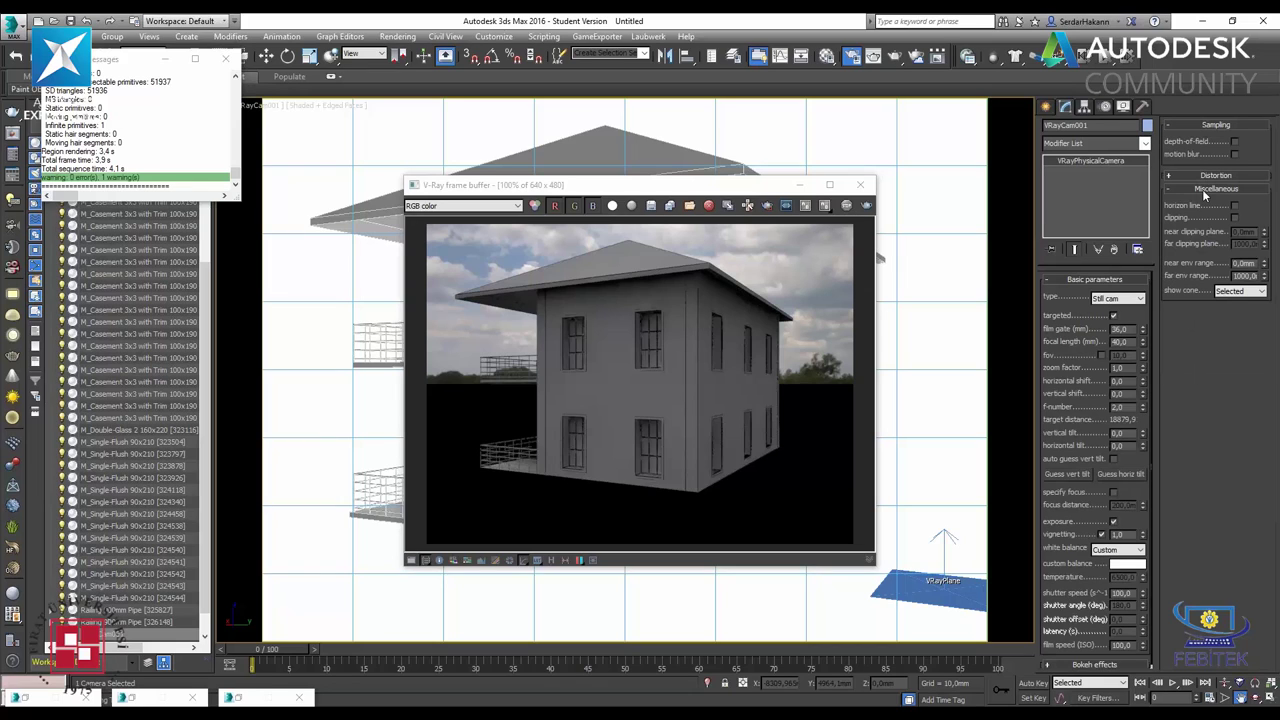
click(1203, 190)
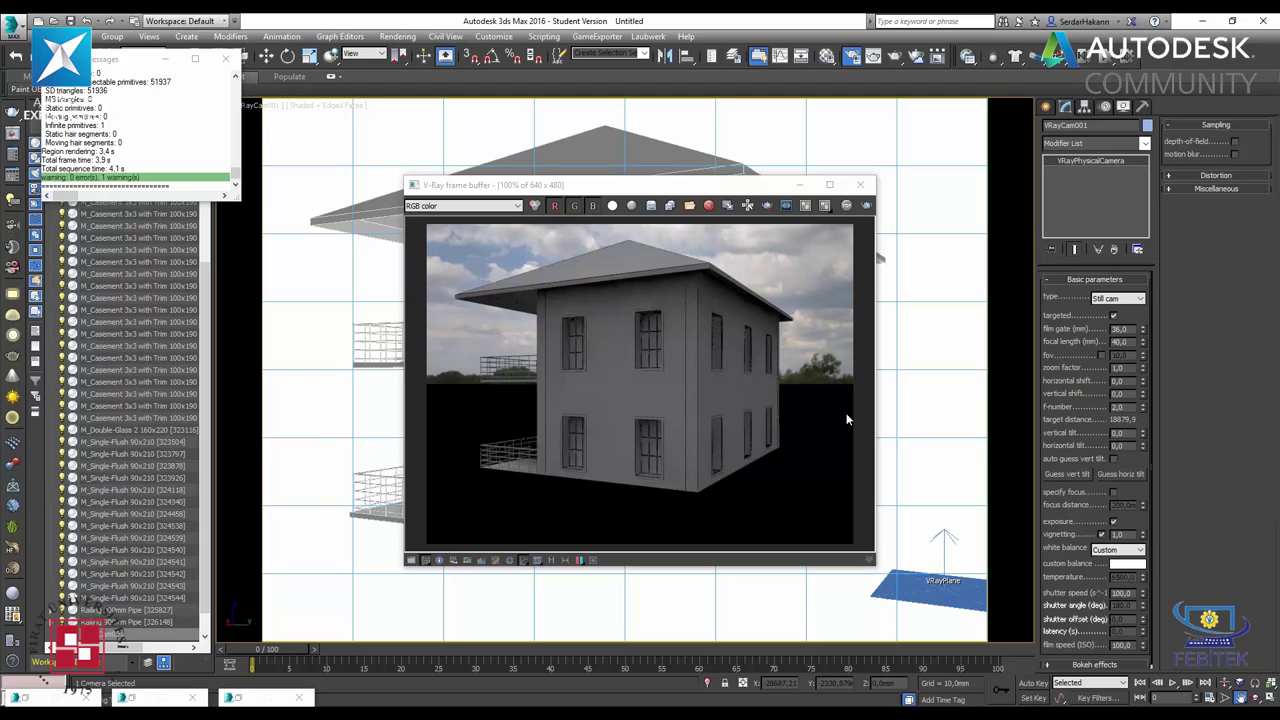
- Maximize the top view, deselect the camera and re-centre the scene
click(1270, 698)
middle_click(367, 320)
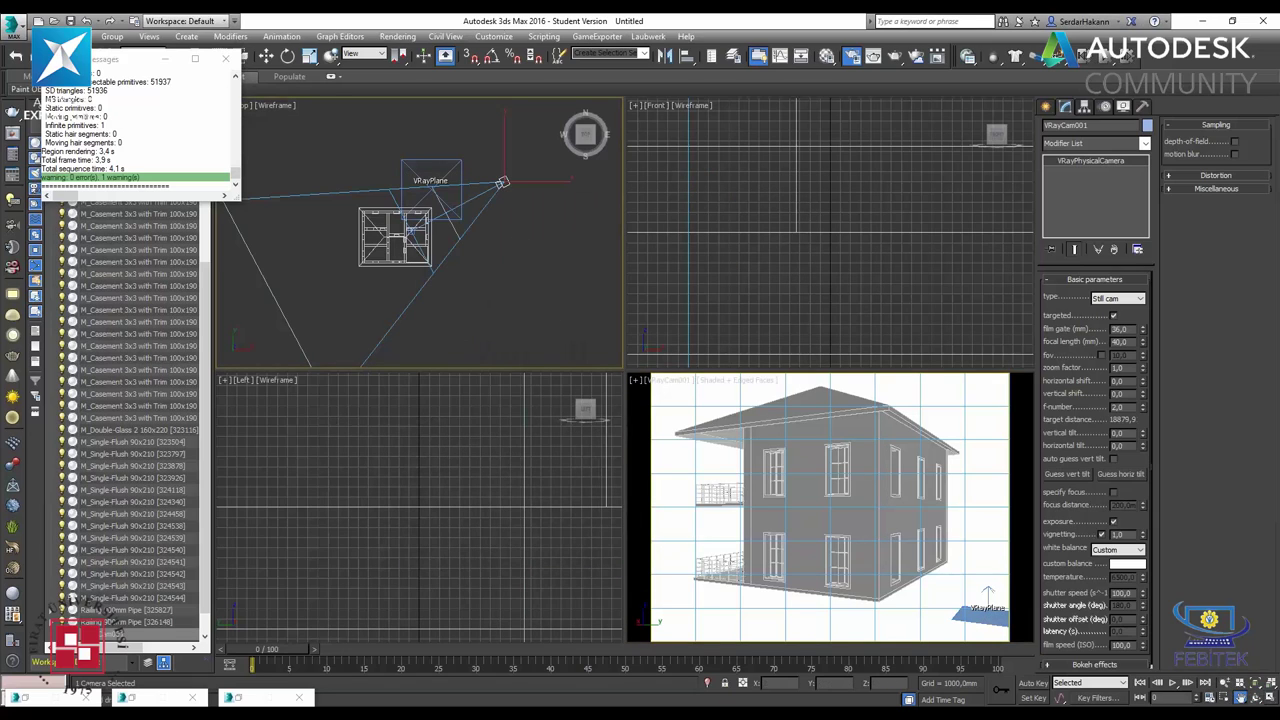
click(1270, 698)
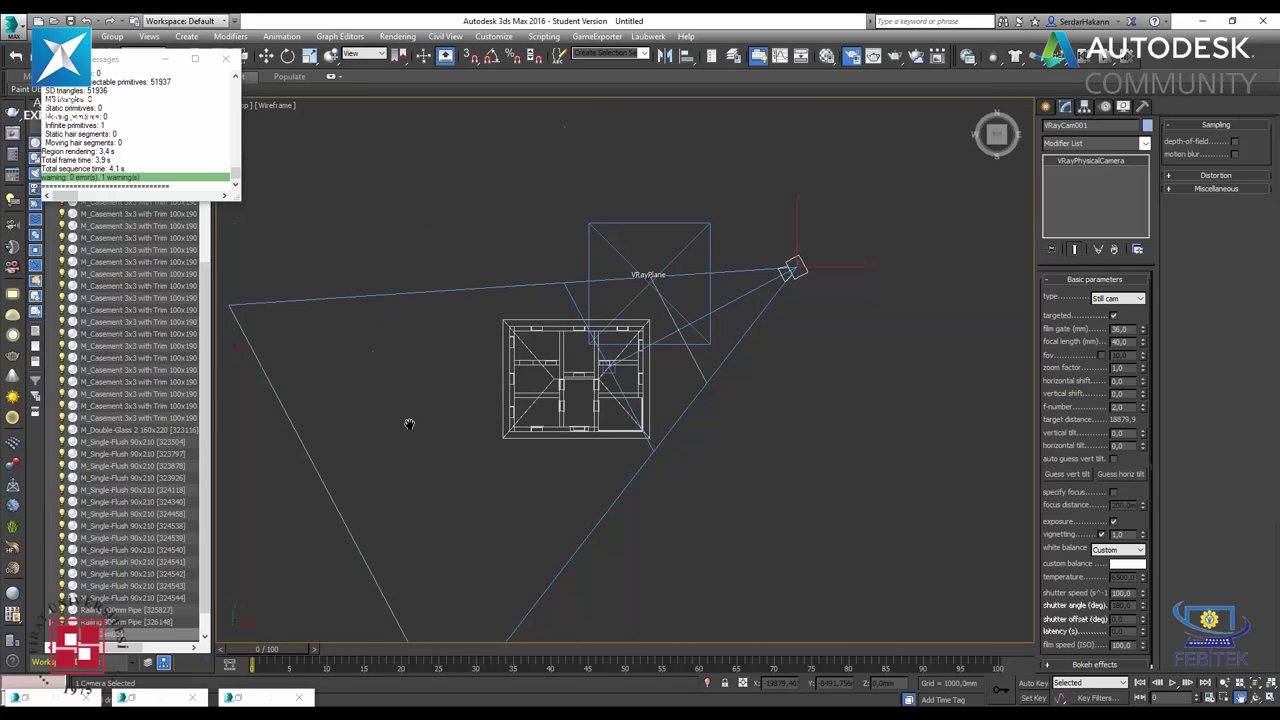
scroll(430, 418, down, 4)
scroll(440, 414, down, 2)
key(w)
click(695, 365)
middle_drag(697, 370, 800, 421)
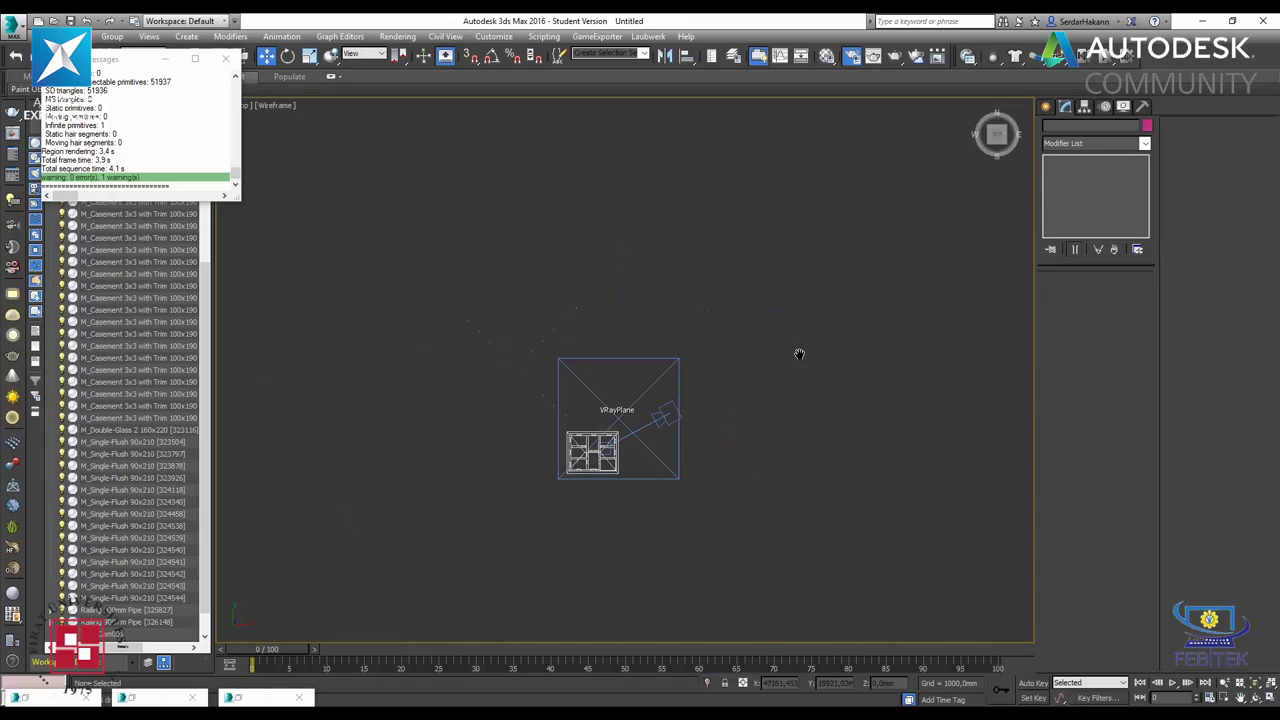
- Replace the VRayPlane with a large standard Plane drawn over the house
click(1047, 107)
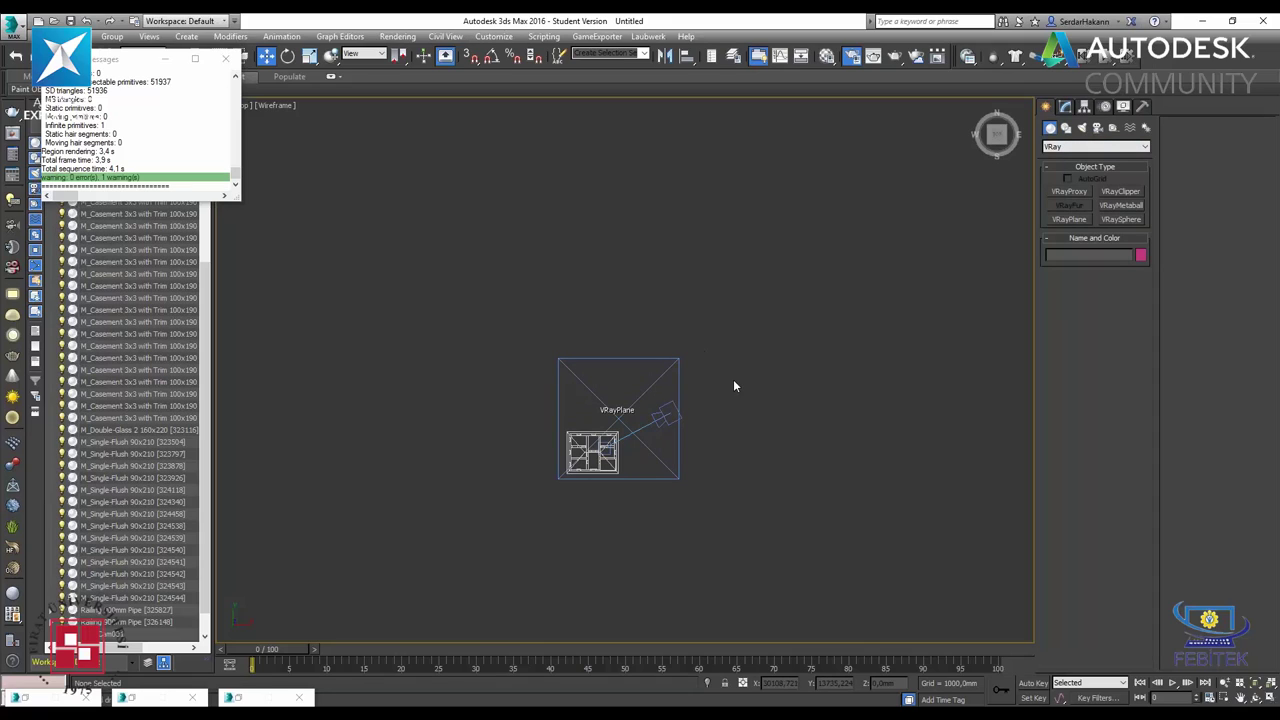
click(598, 402)
key(Delete)
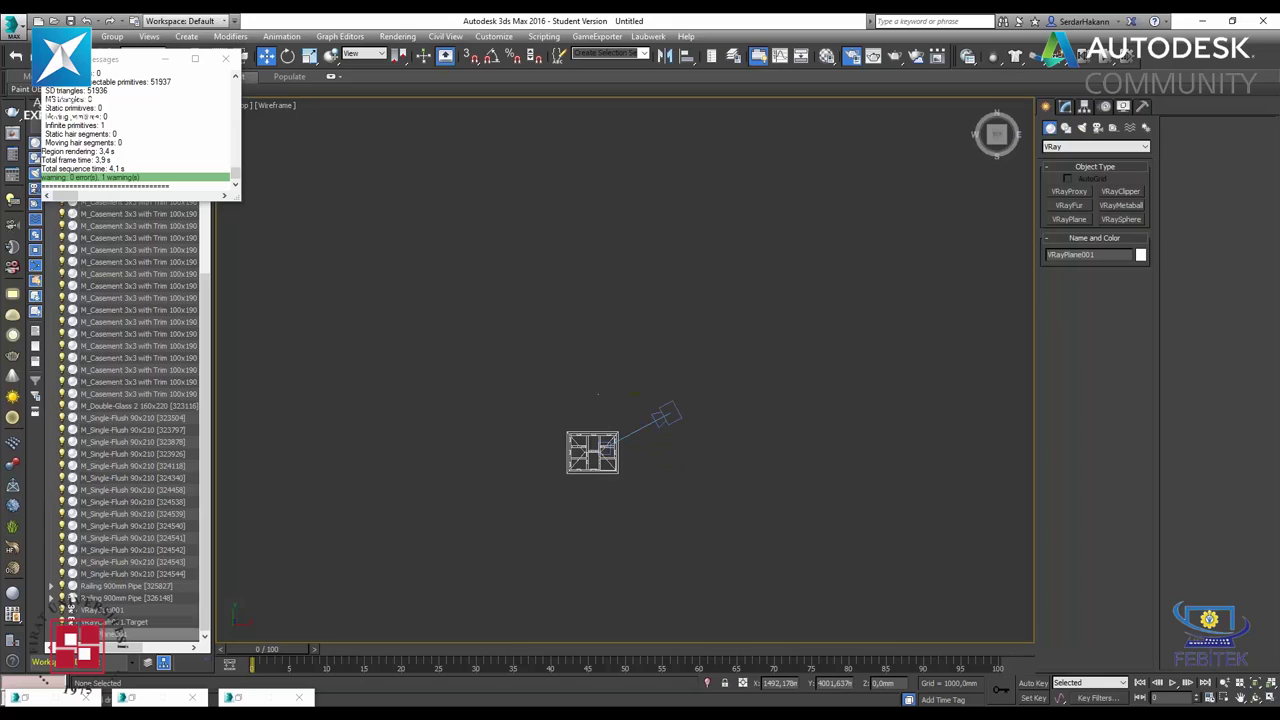
click(1068, 147)
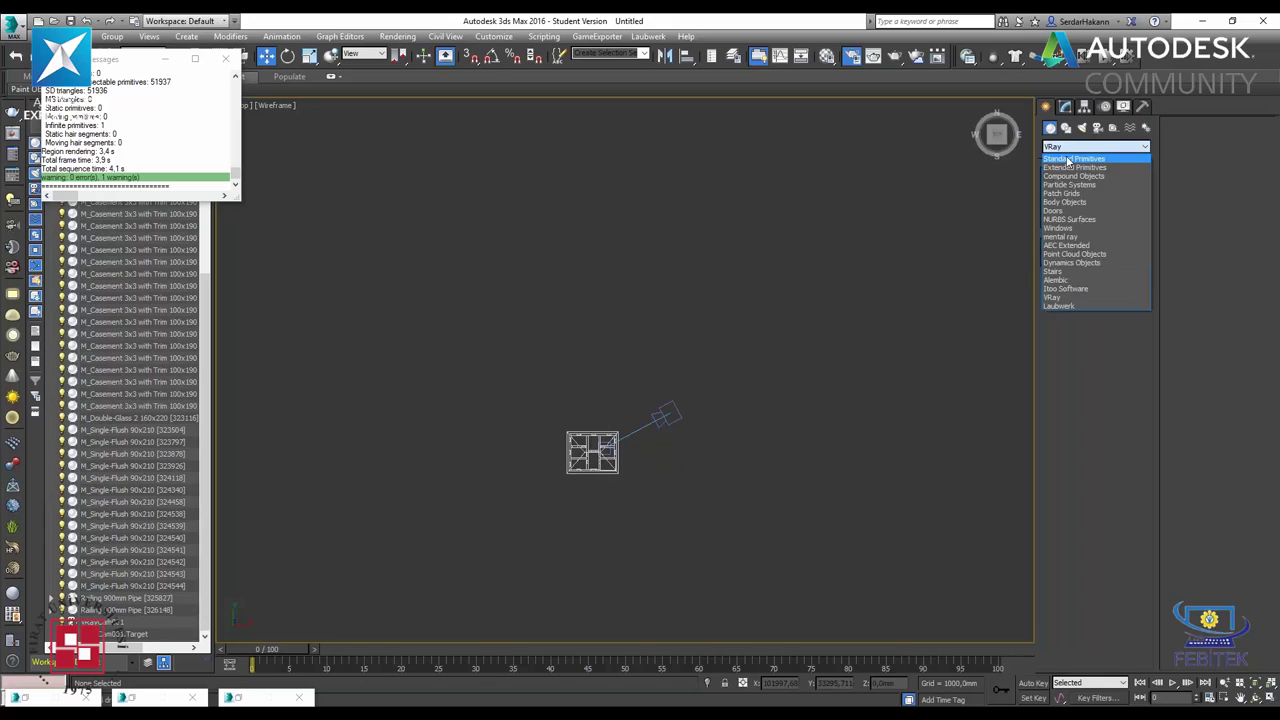
click(1068, 159)
click(1121, 247)
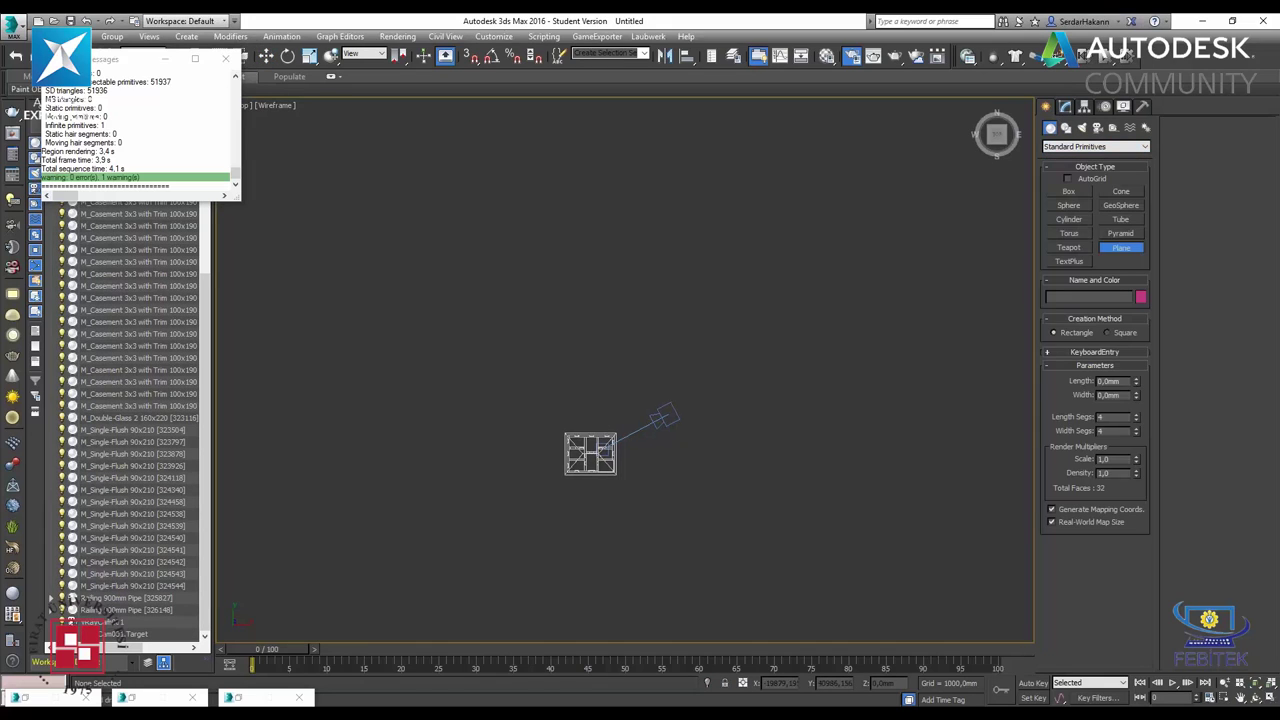
scroll(528, 270, down, 5)
mouse_move(385, 152)
mouse_down()
mouse_move(874, 560)
mouse_move(952, 650)
mouse_up()
scroll(719, 369, down, 5)
middle_drag(719, 369, 639, 400)
key(w)
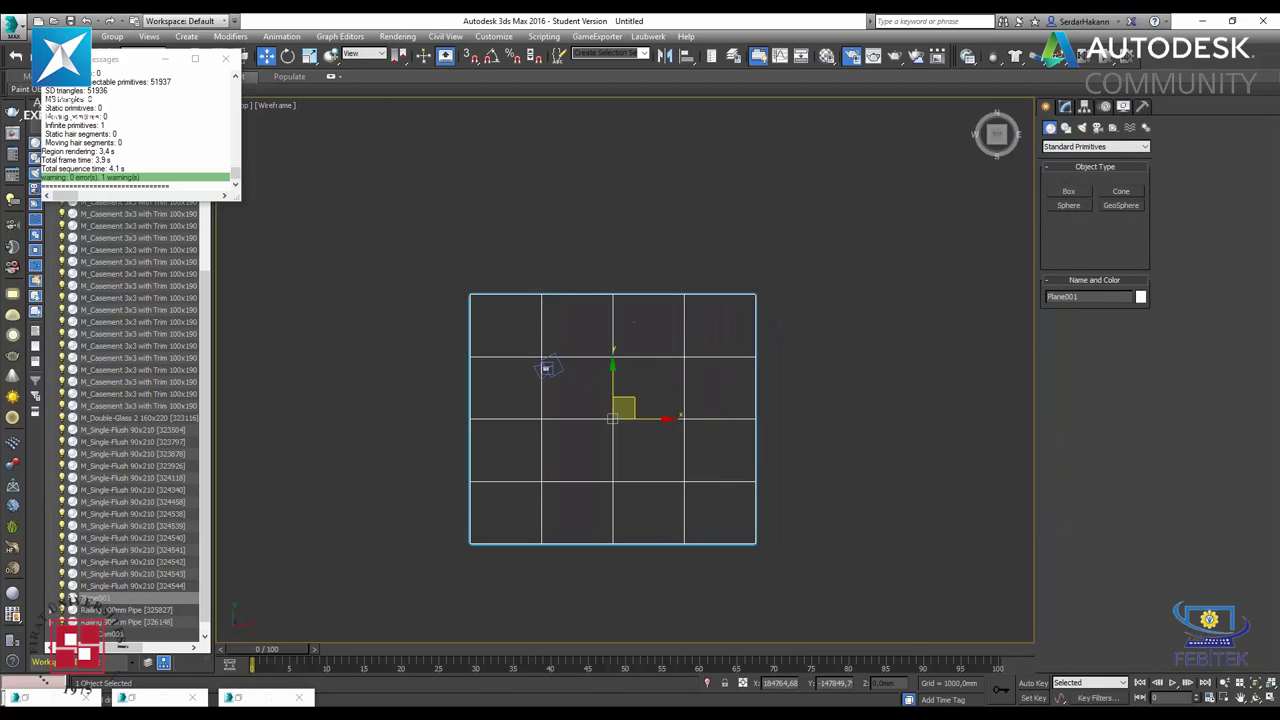
drag(639, 400, 571, 347)
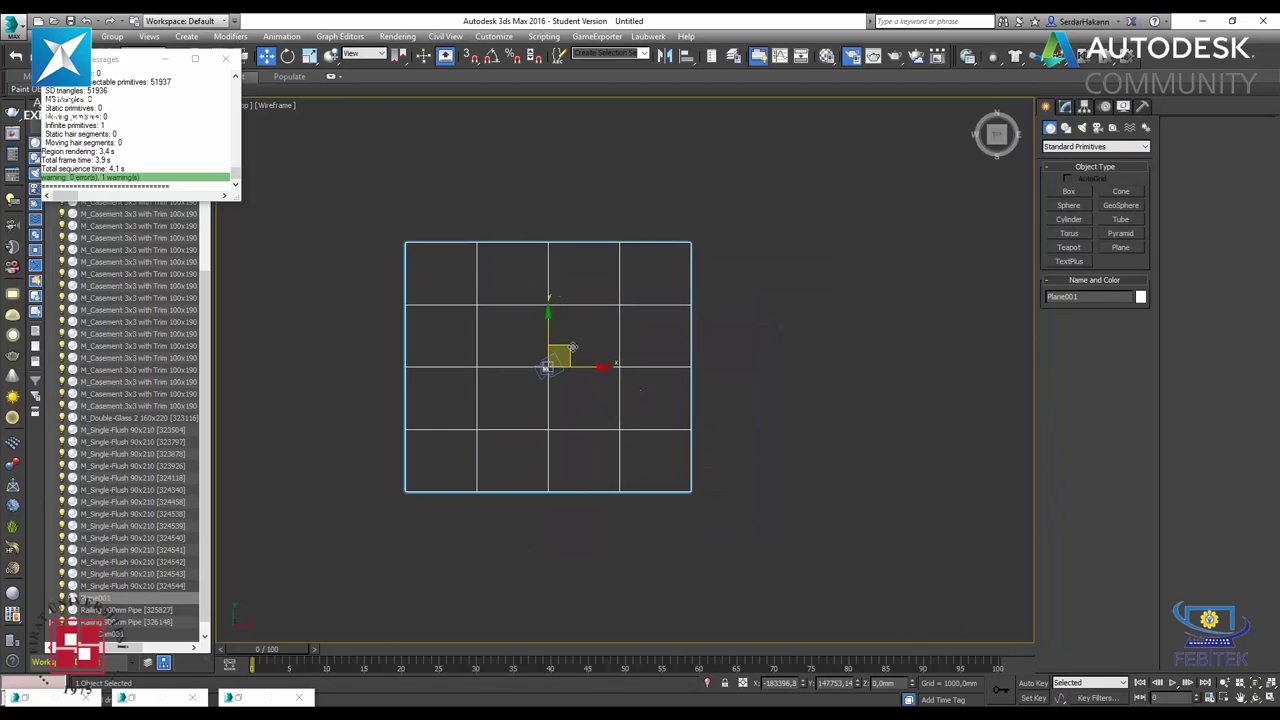
- Set Plane001's length and width to 10000 mm
click(1064, 106)
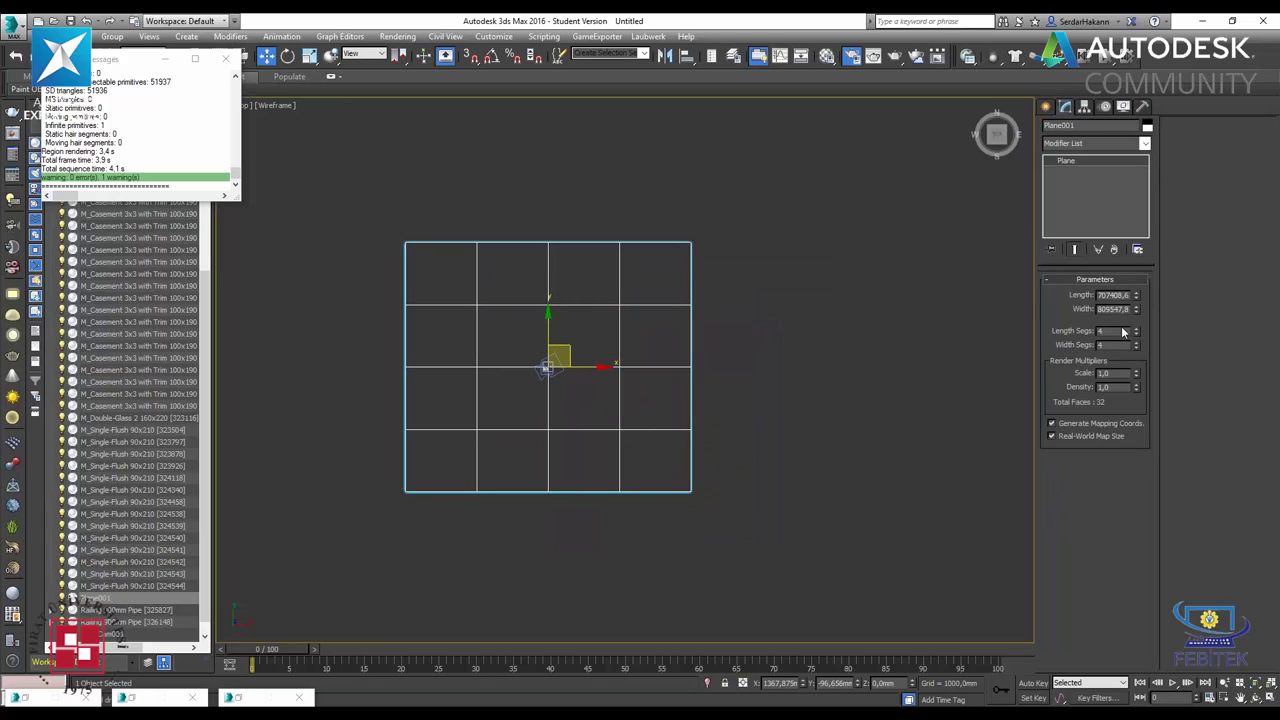
double_click(1113, 295)
text(1000)
key(Tab)
text(1)
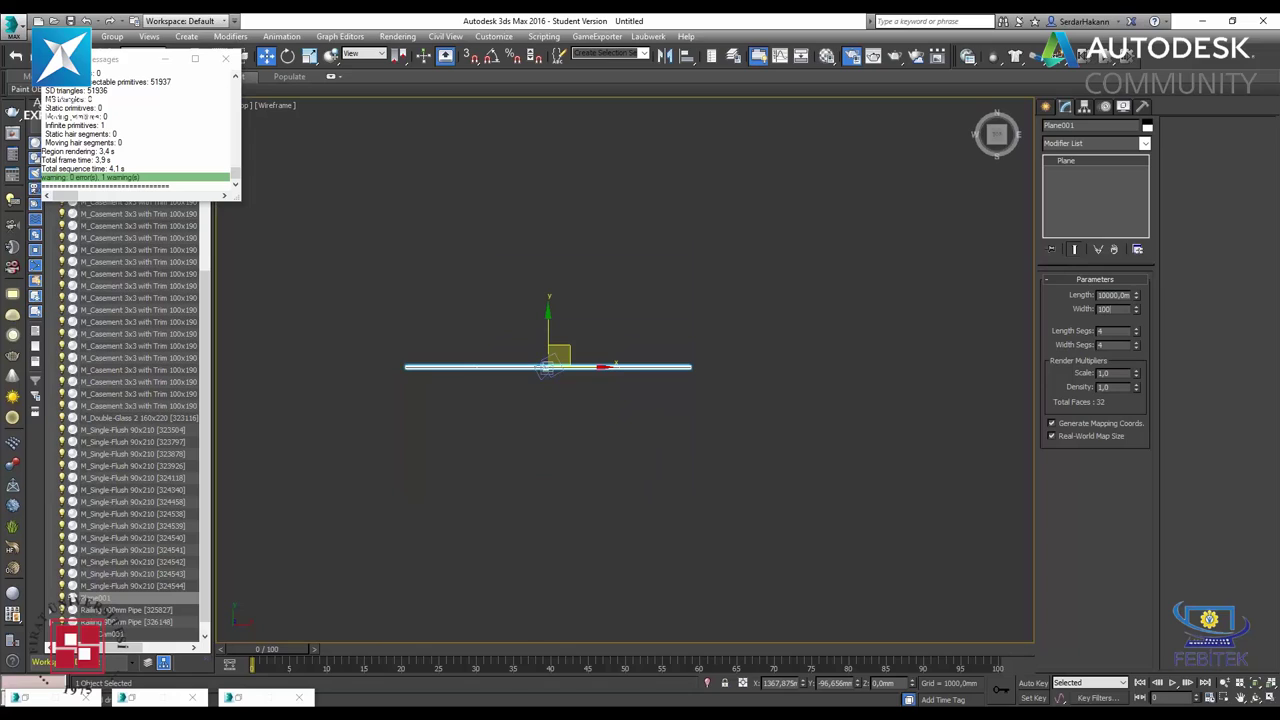
key(Return)
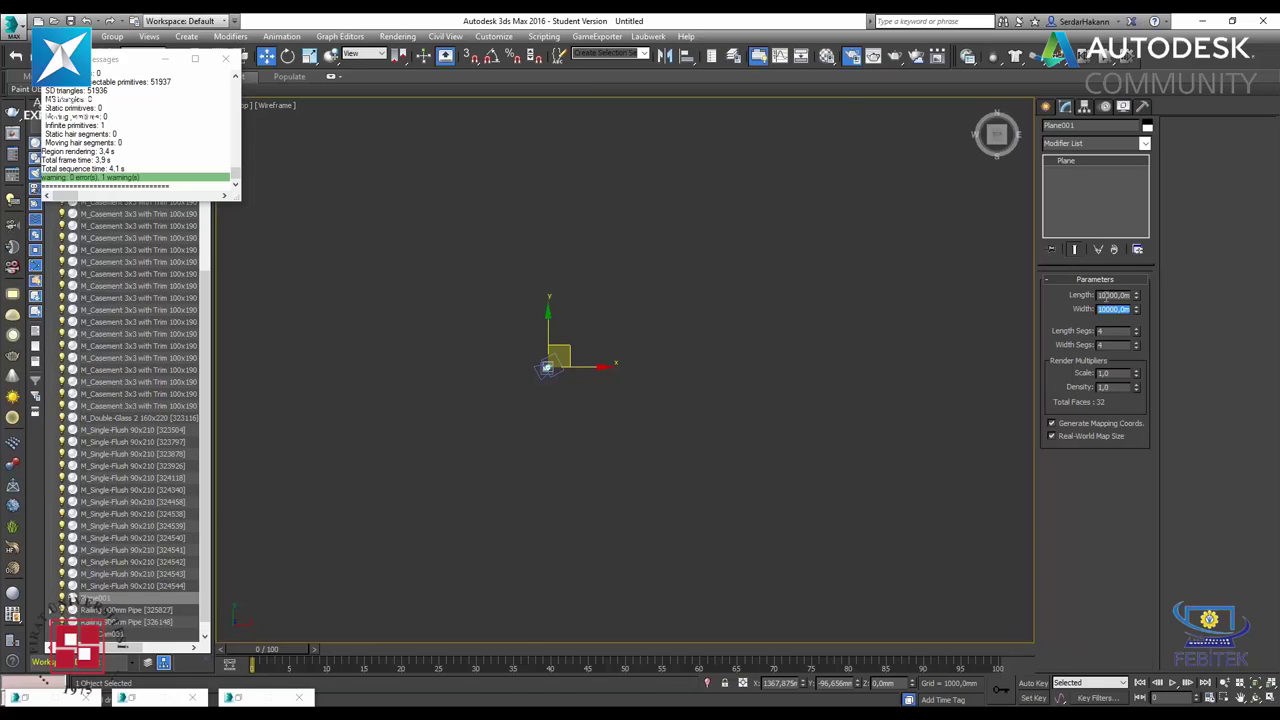
- Scale the ground plane wider along X, deselect it, and restore four viewports
click(309, 55)
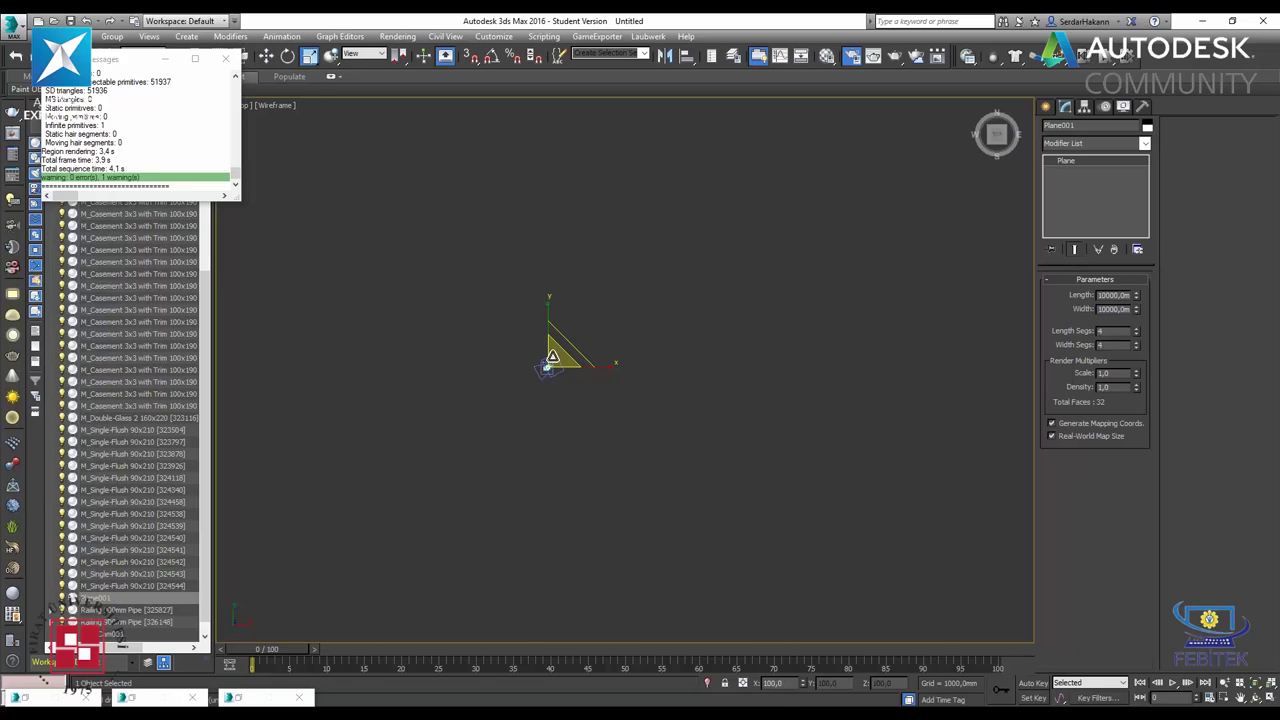
key(minus)
scroll(557, 351, down, 5)
scroll(557, 369, up, 3)
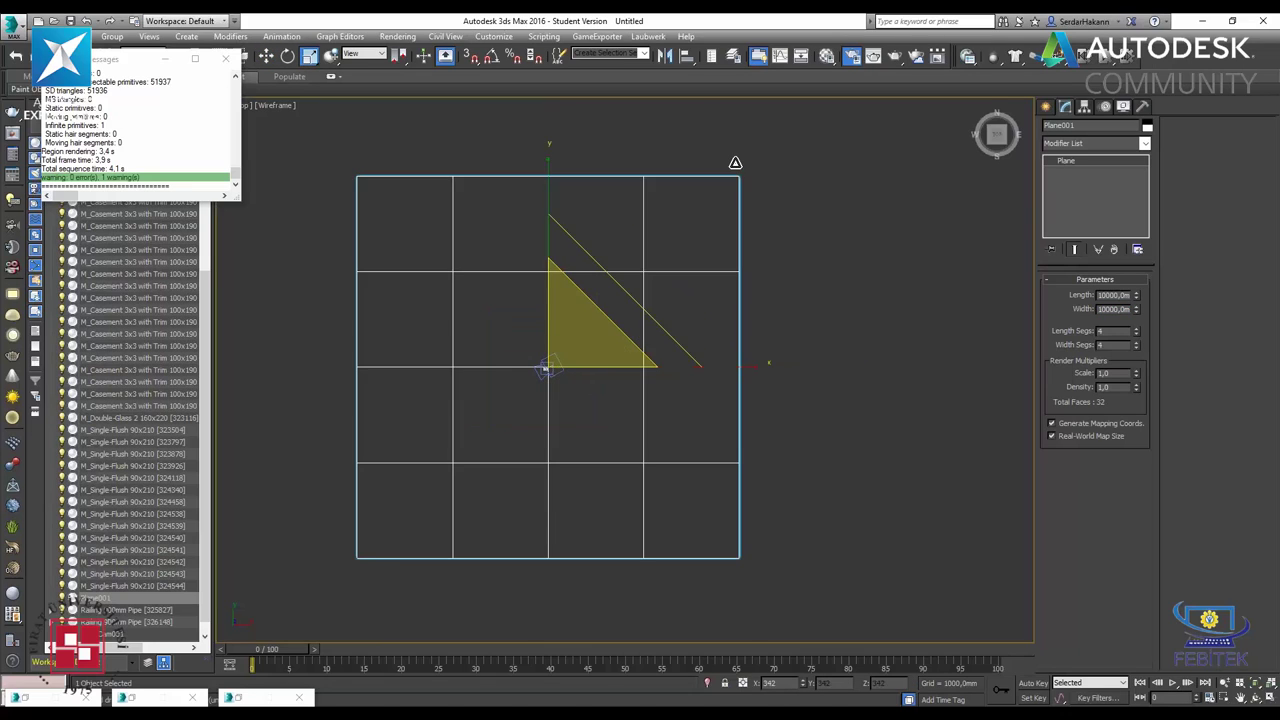
scroll(557, 372, up, 2)
scroll(665, 367, down, 2)
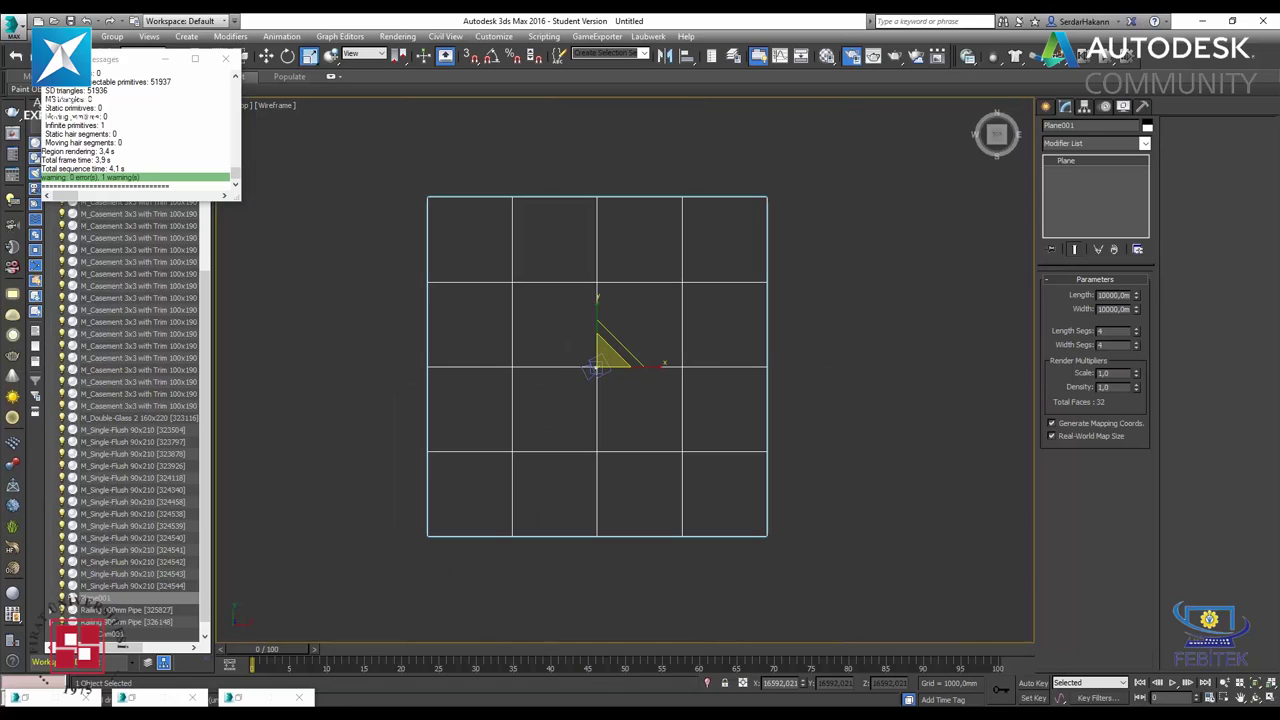
click(662, 366)
click(660, 364)
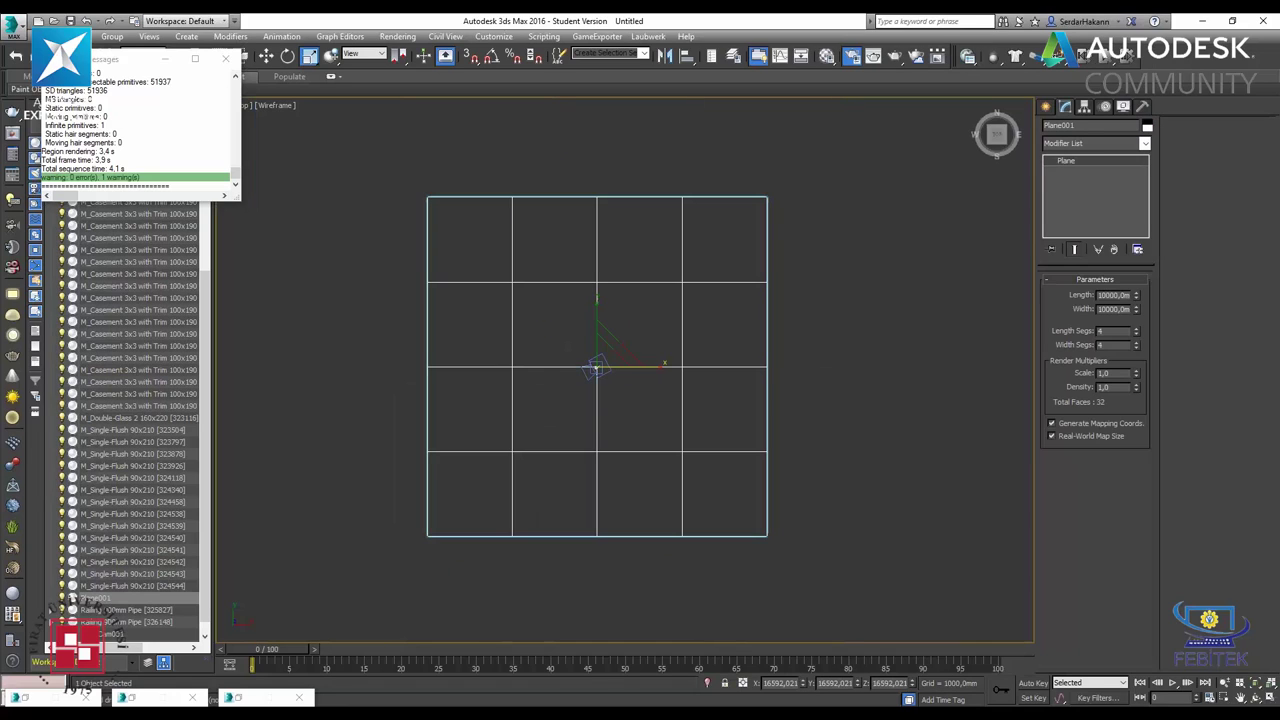
drag(654, 365, 672, 364)
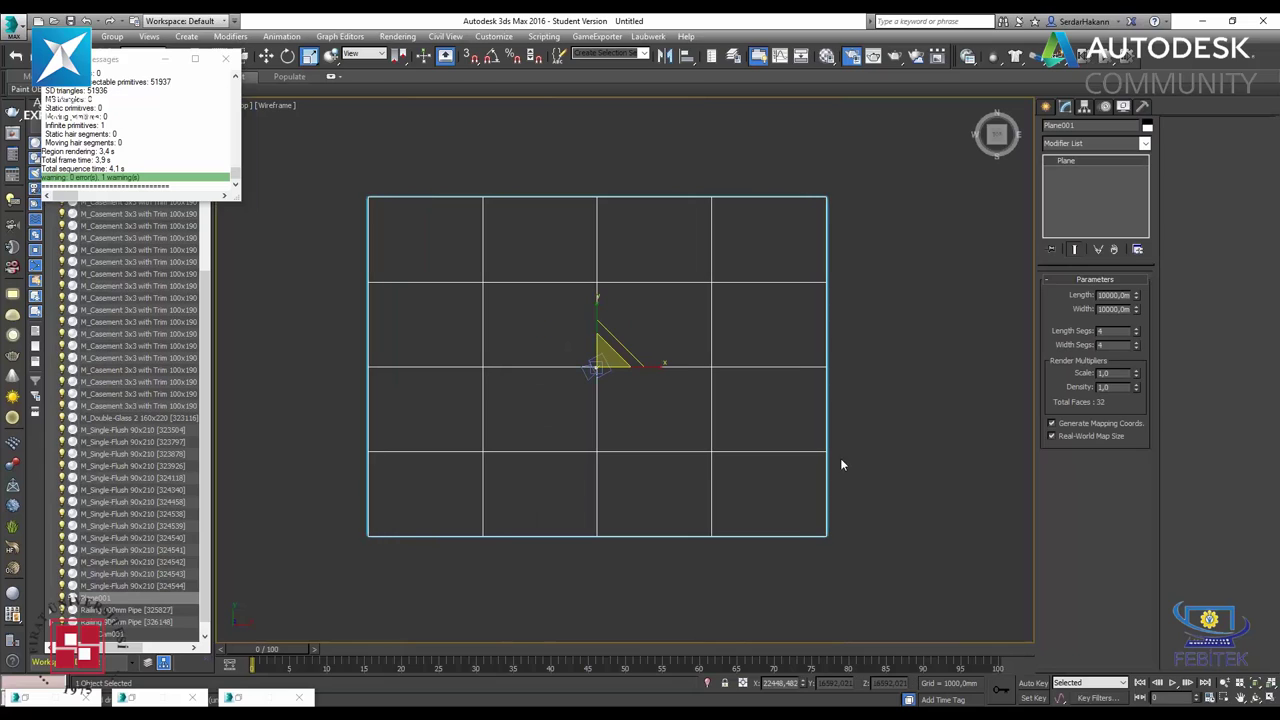
click(780, 406)
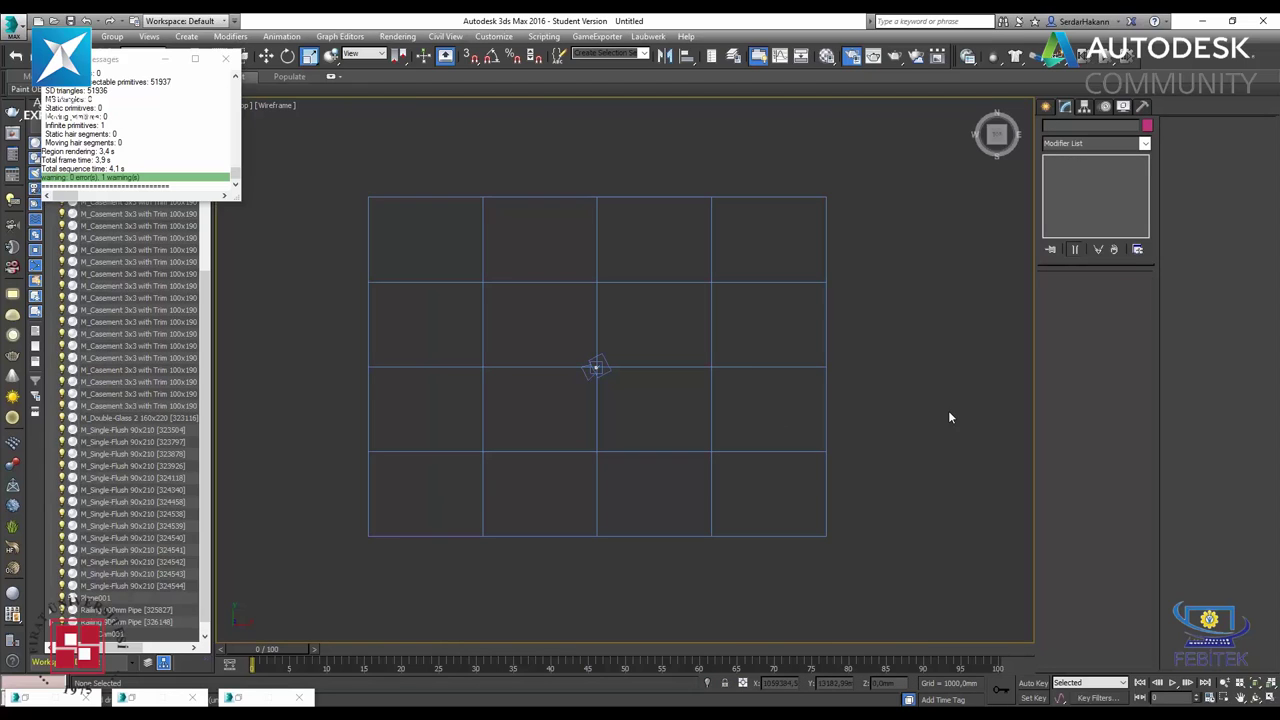
click(1270, 698)
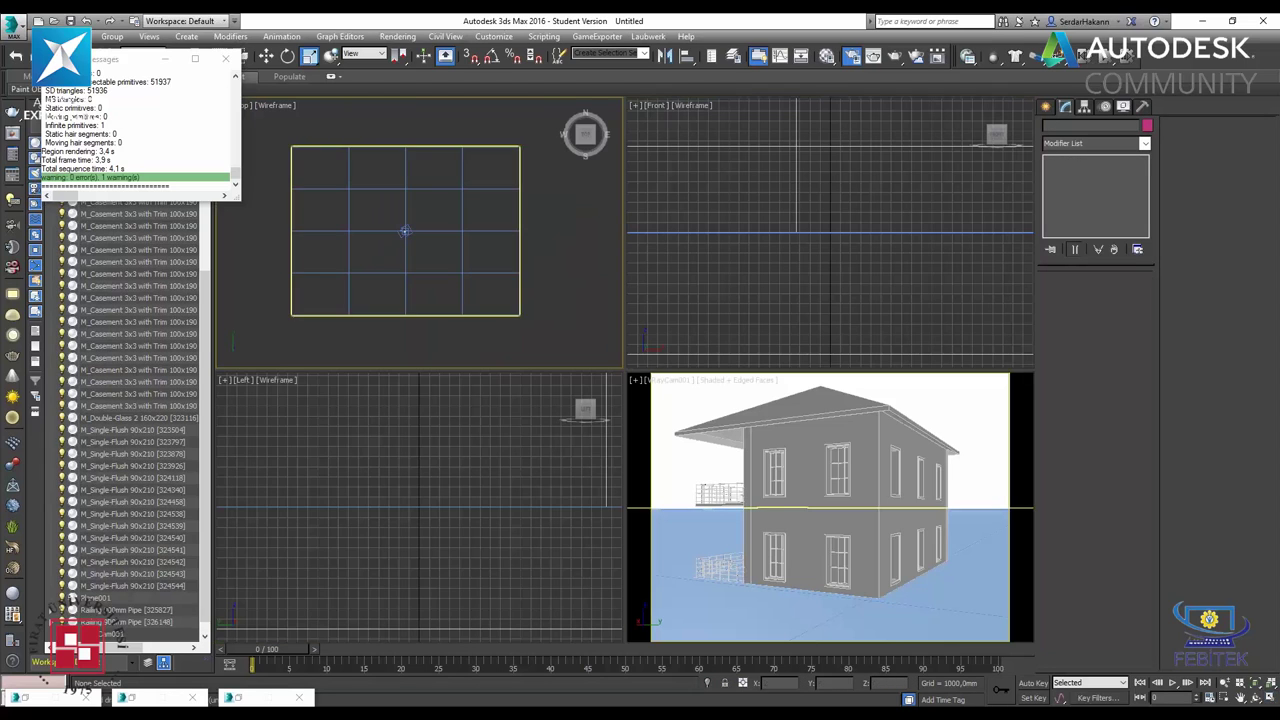
- Maximize the camera view and render the house on Plane001 with V-Ray
click(968, 478)
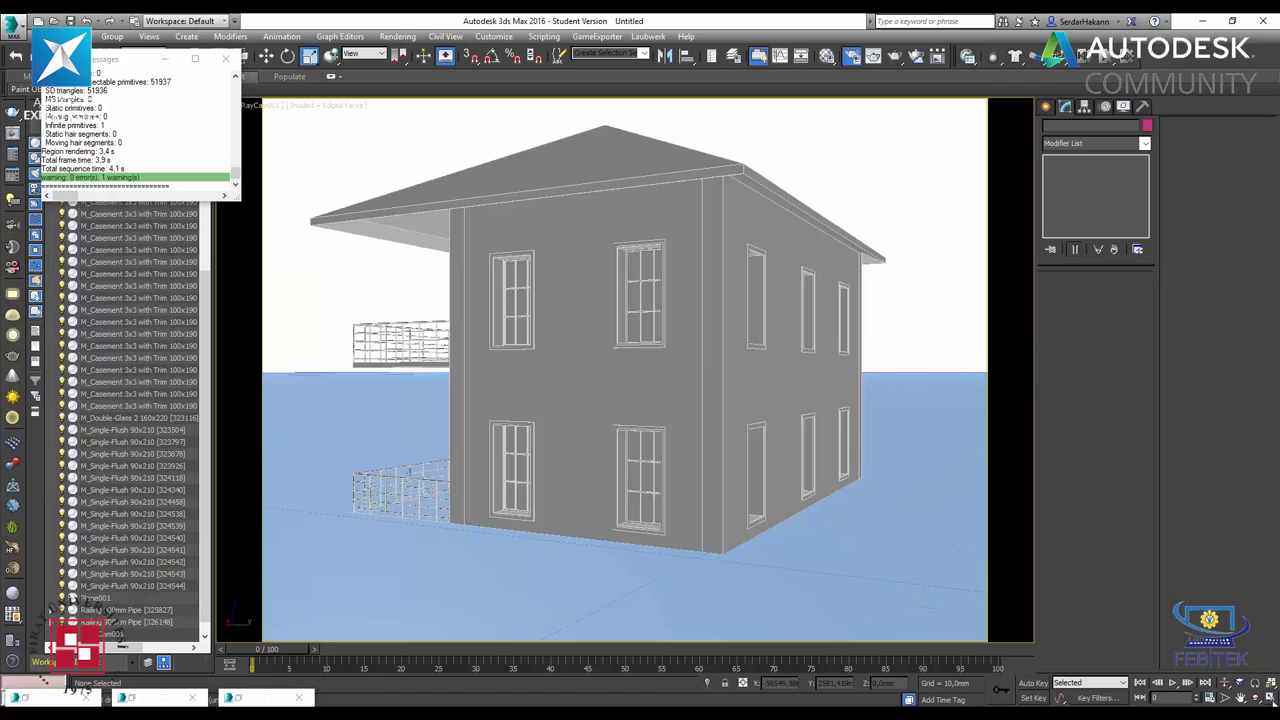
click(1270, 698)
key(shift+q)
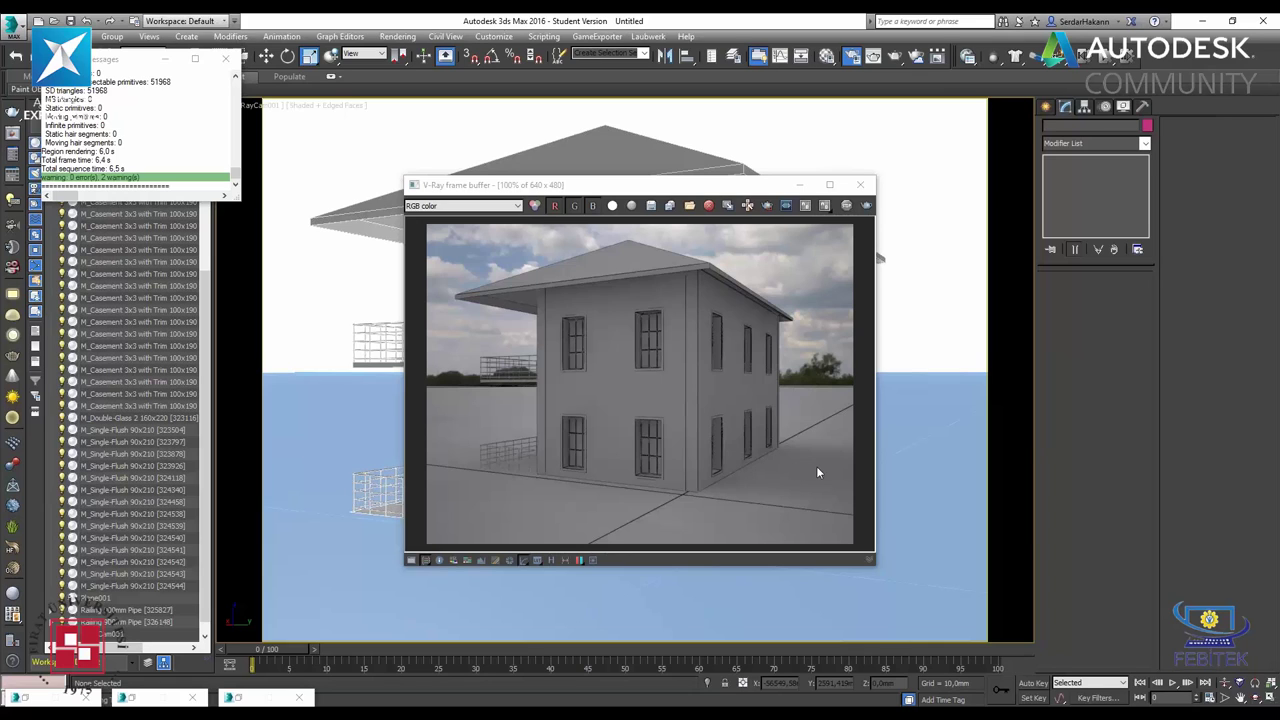
- Edit the VRayHDRI Render mult value, re-render the house, and close the Material Editor
key(m)
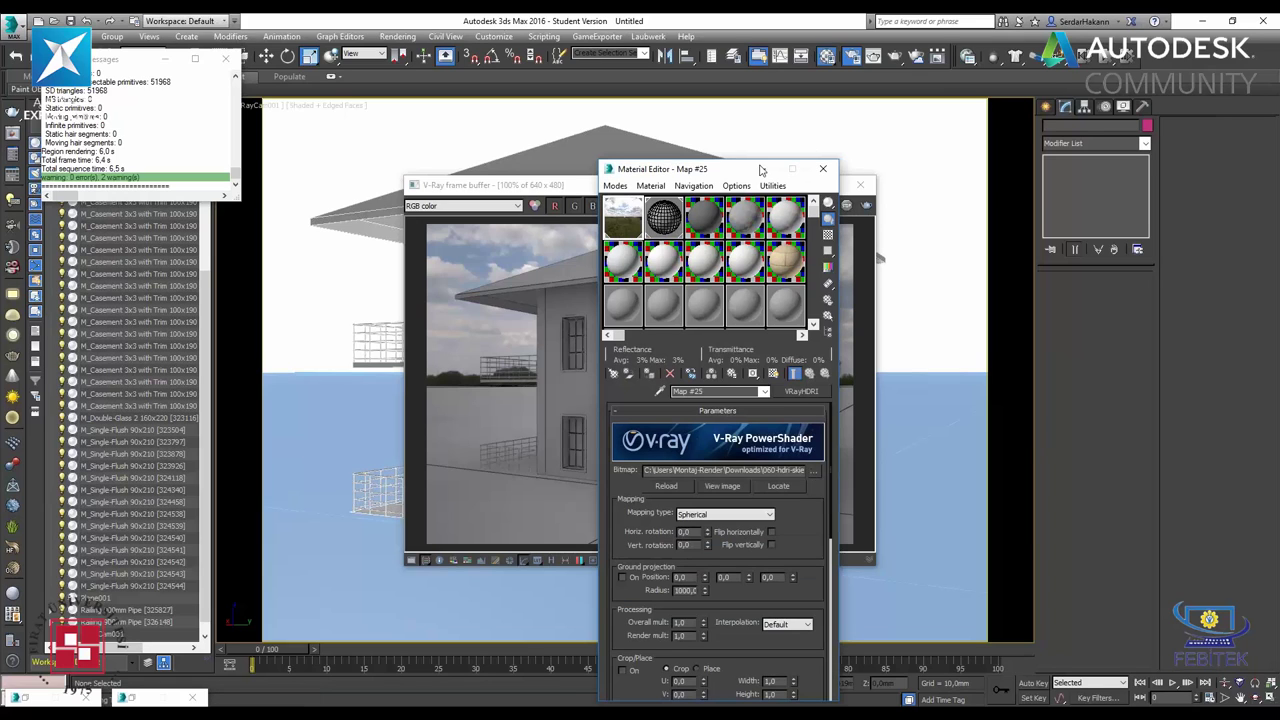
drag(640, 166, 903, 104)
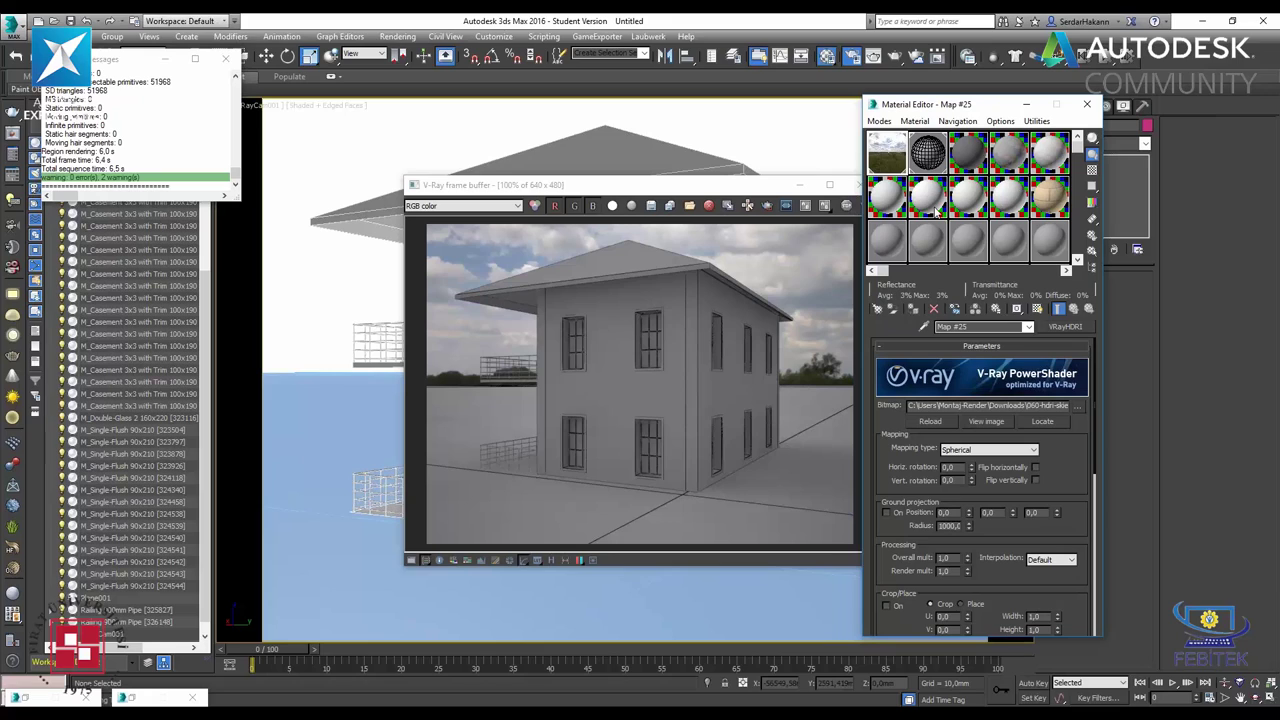
scroll(900, 510, down, 3)
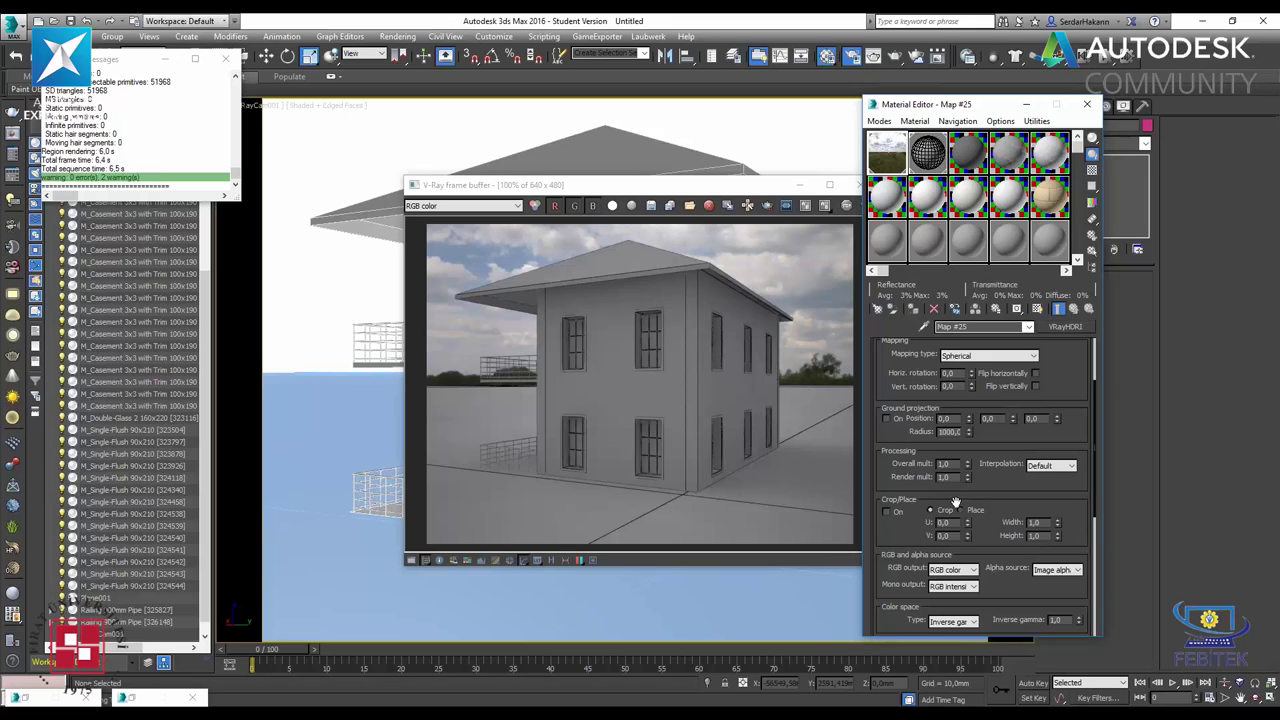
double_click(944, 477)
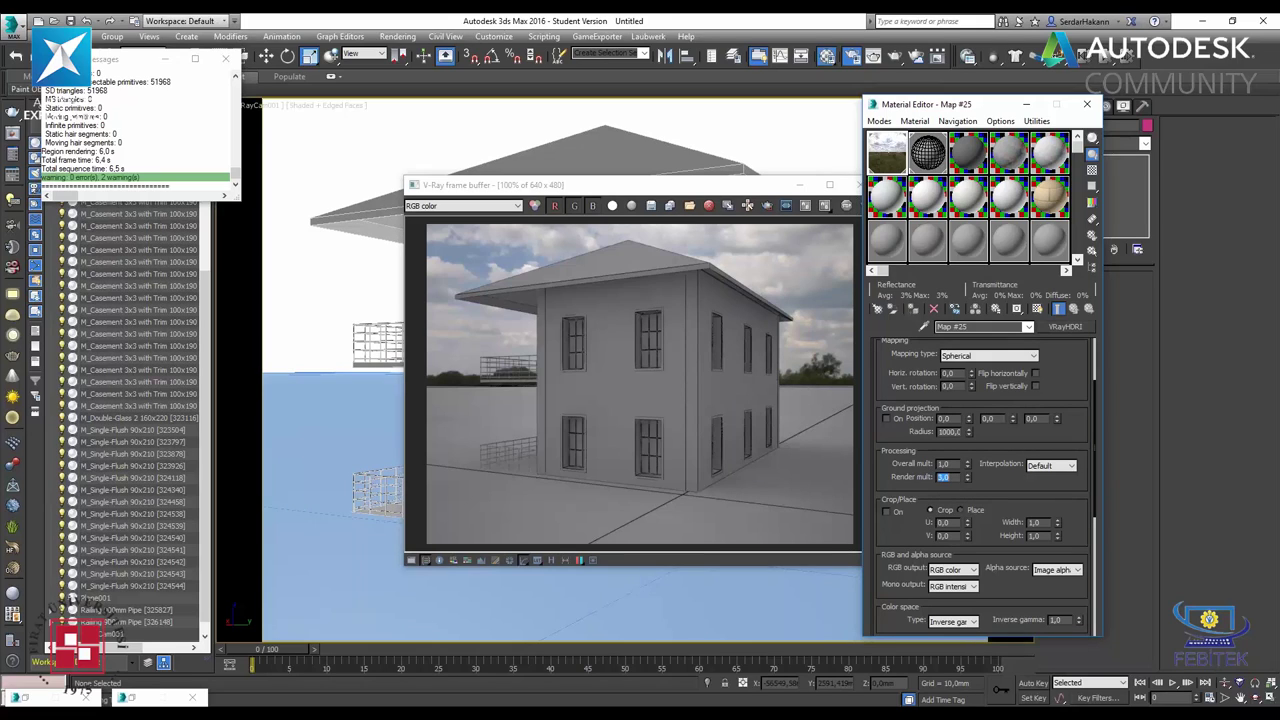
click(716, 190)
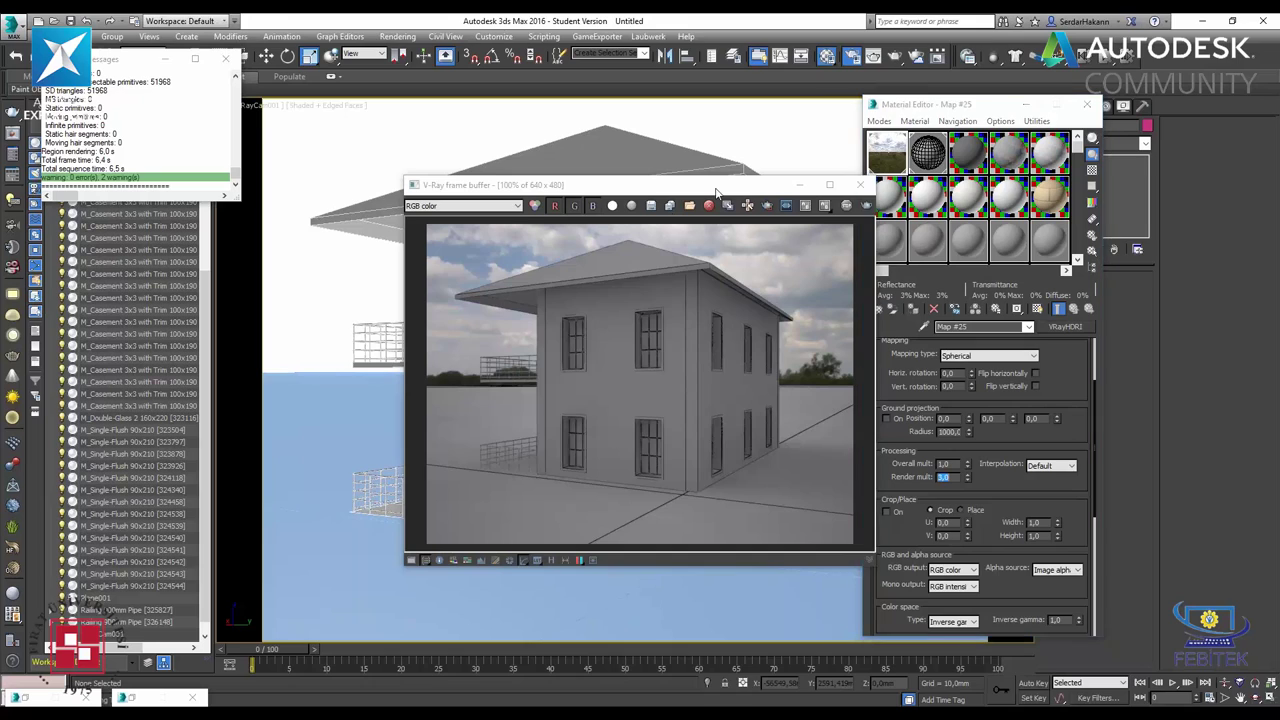
text(3)
drag(716, 190, 617, 198)
click(767, 214)
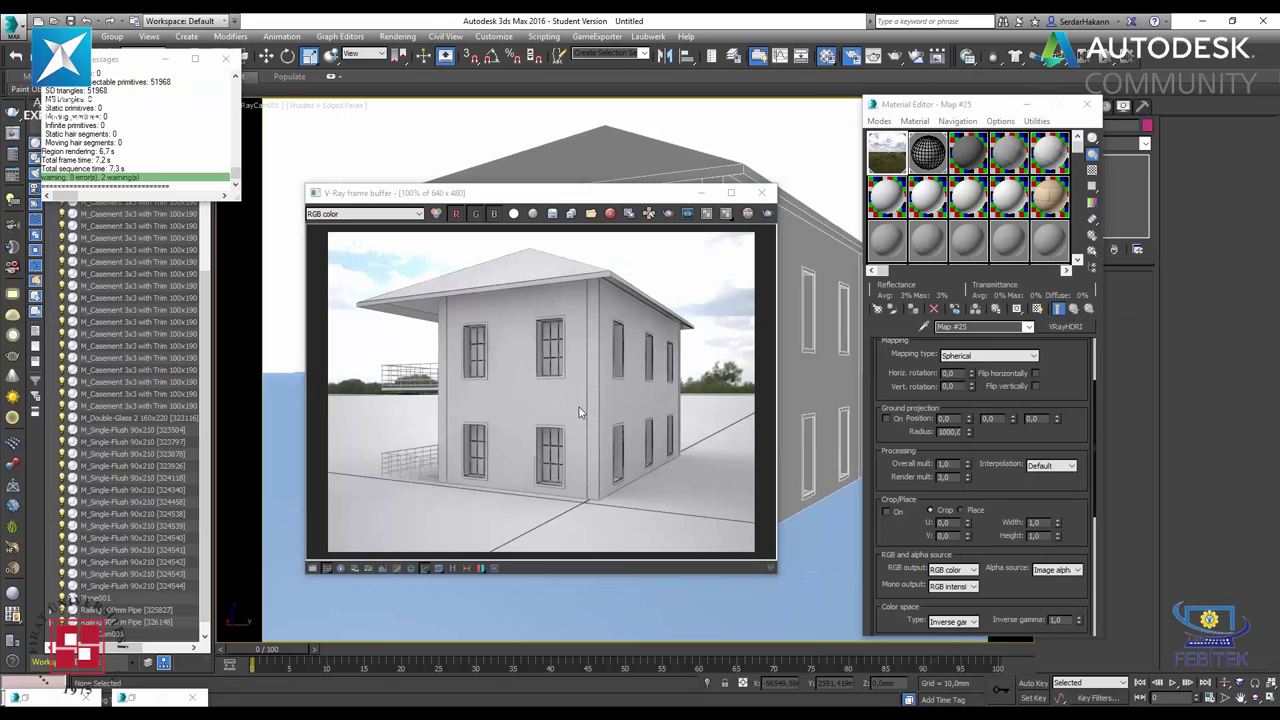
click(1029, 104)
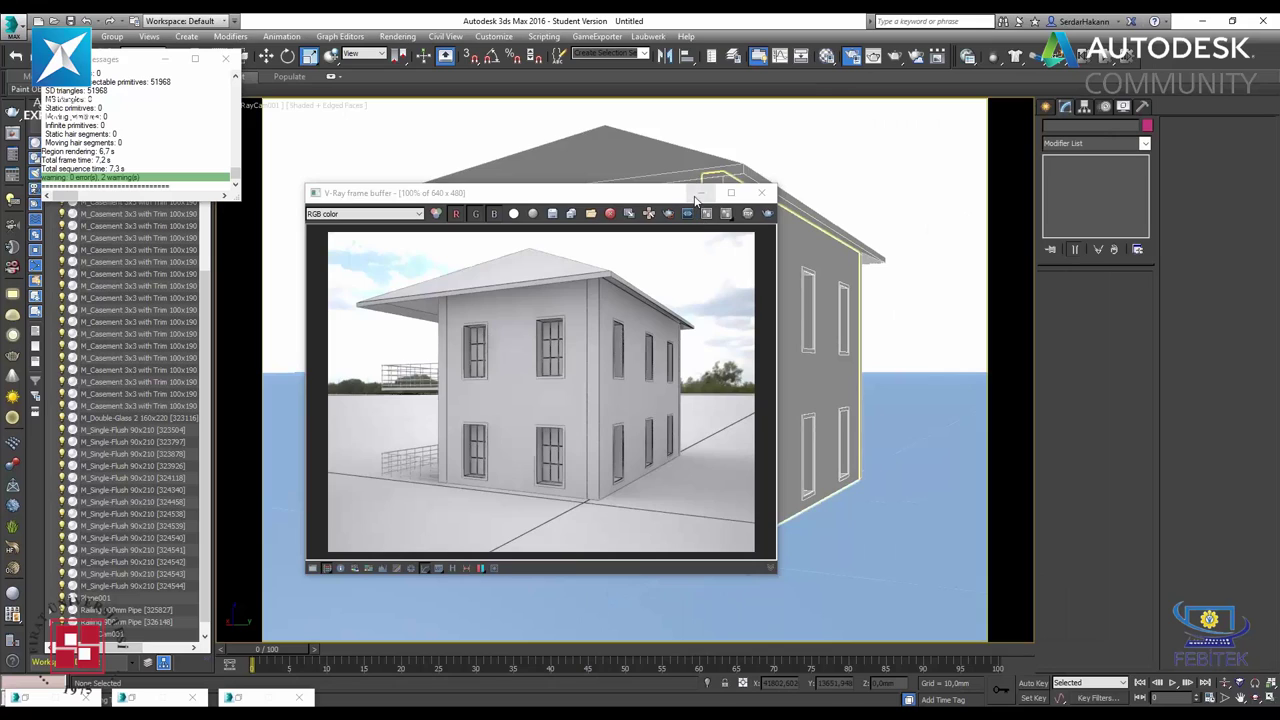
- Close the render window, restore four views, and box-select the house plan in the top view
click(762, 192)
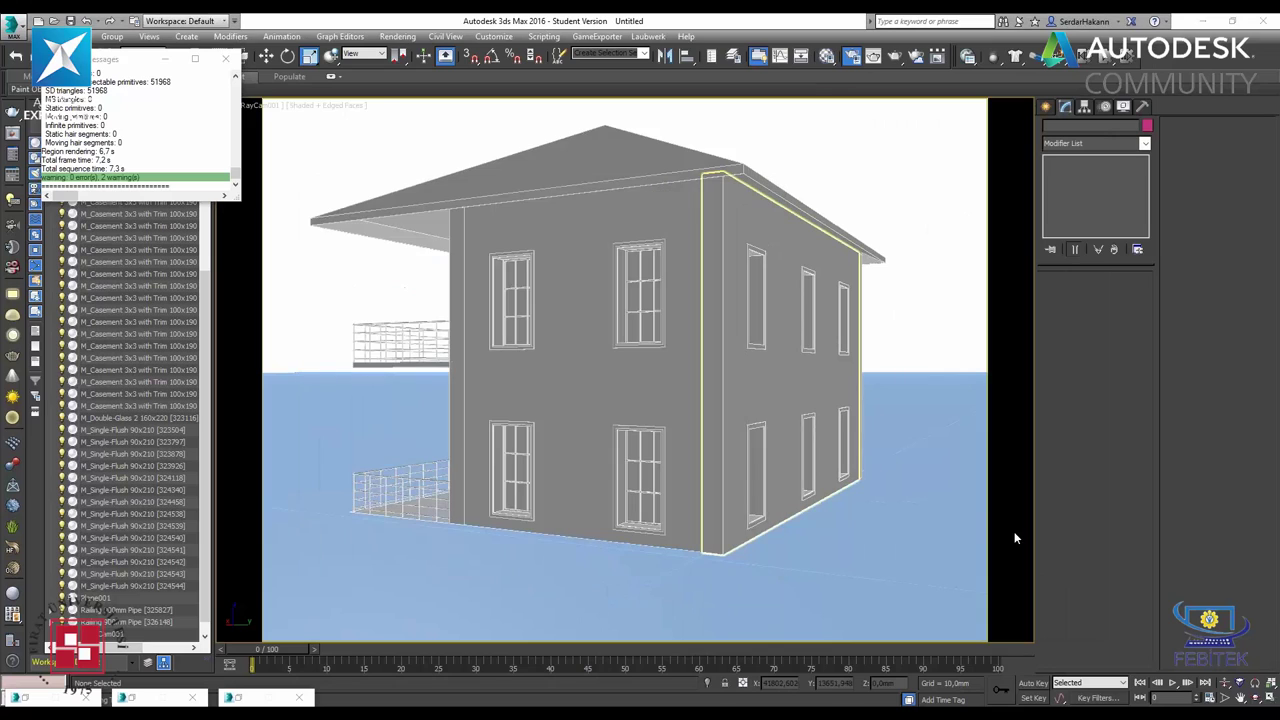
click(1268, 697)
scroll(416, 218, down, 8)
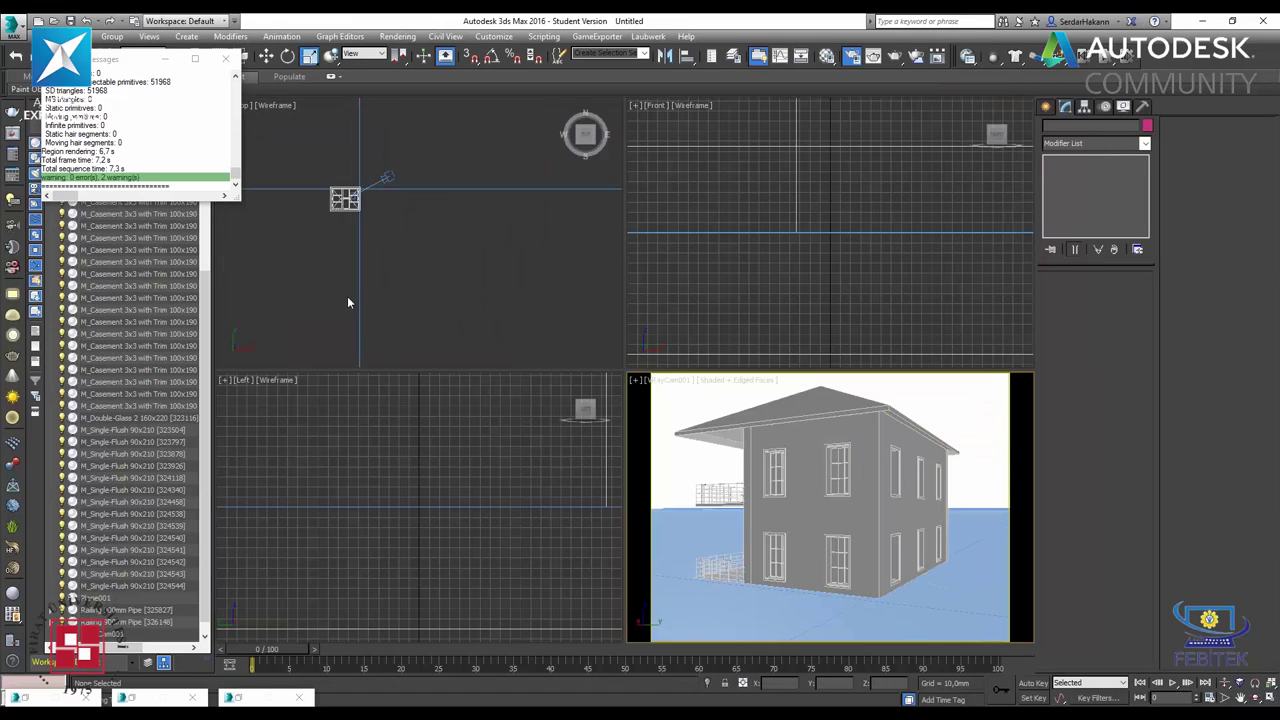
scroll(347, 296, up, 3)
middle_drag(379, 164, 442, 207)
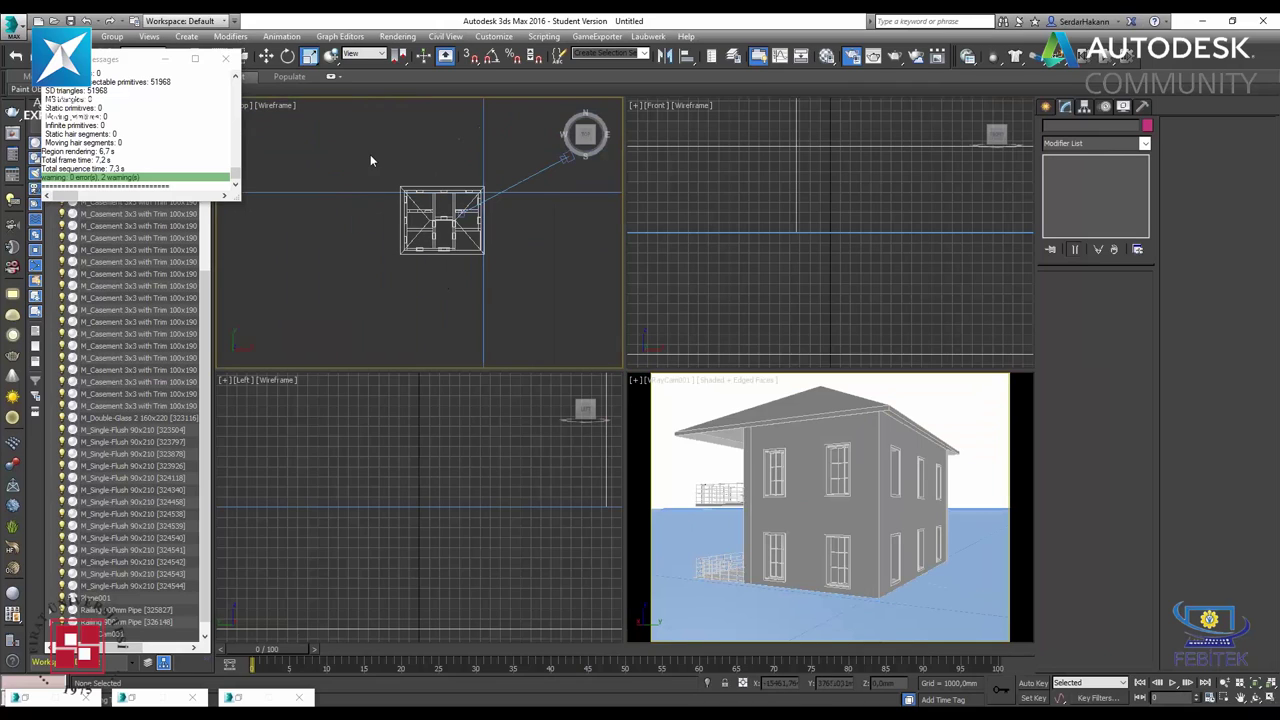
drag(370, 154, 526, 290)
scroll(526, 290, up, 5)
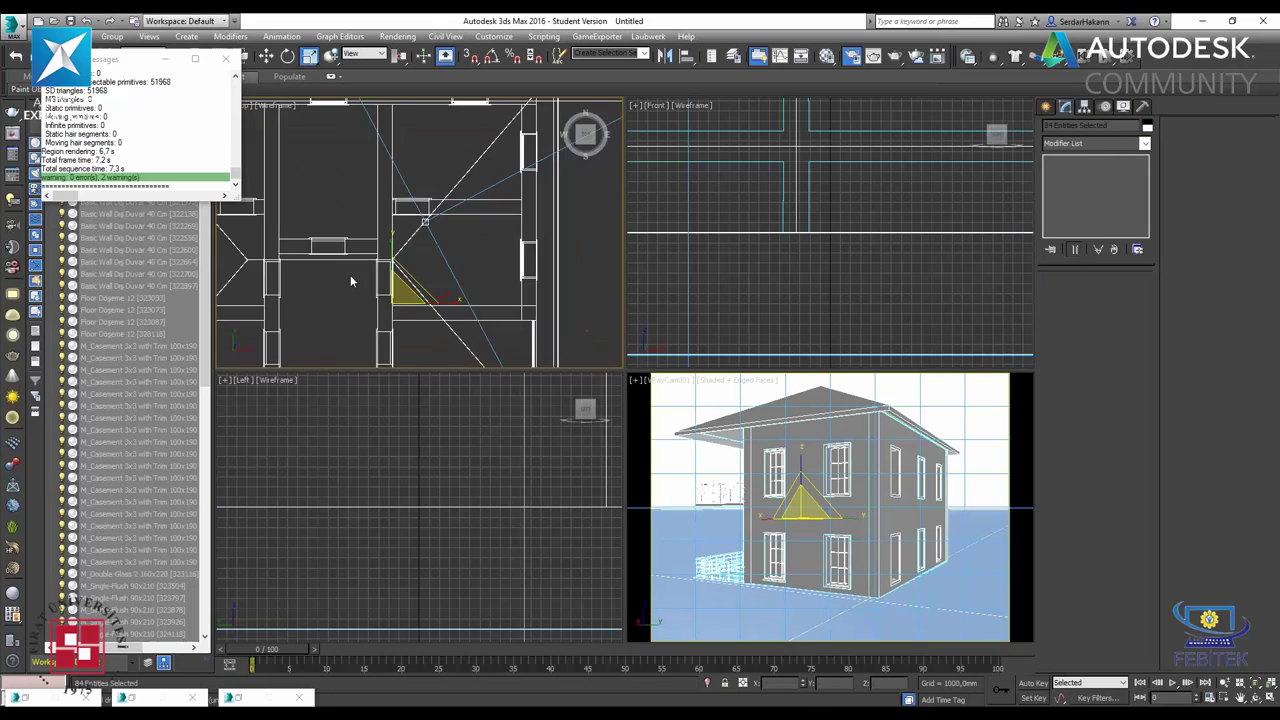
scroll(350, 275, up, 2)
- Trim the selection to the house's 82 objects by dropping stray corner objects
key(w)
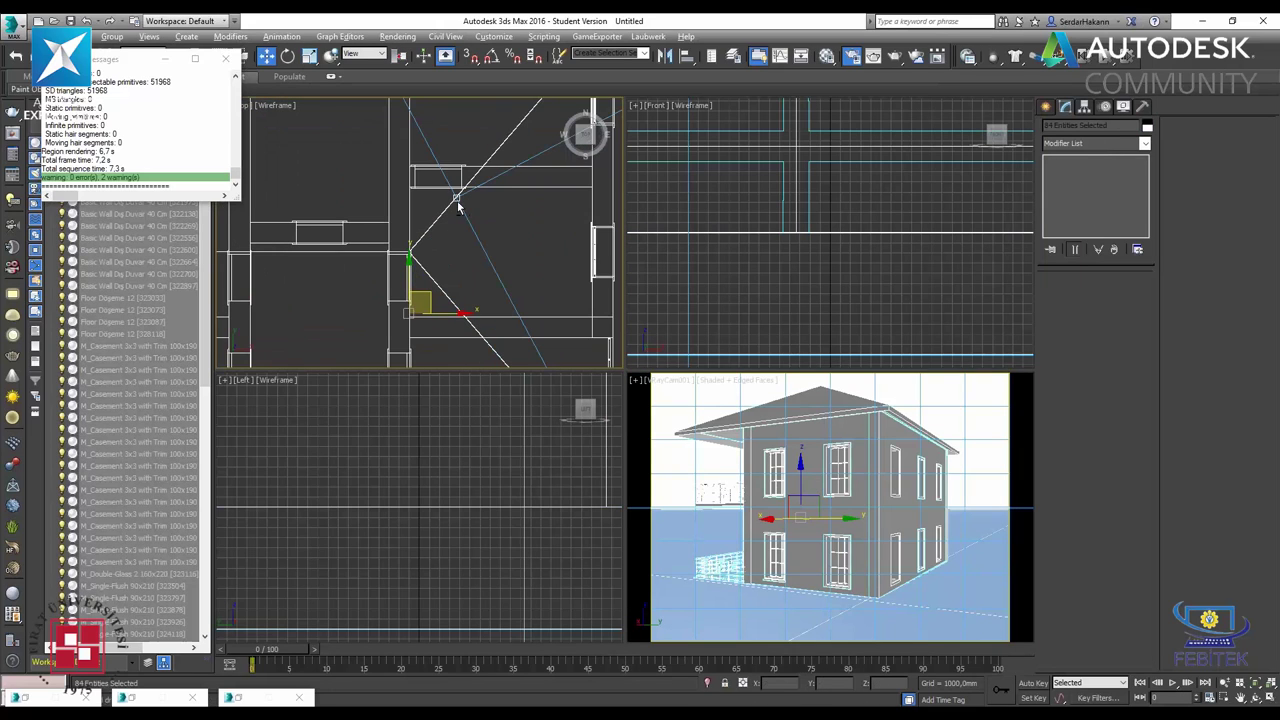
alt+click(457, 198)
scroll(463, 216, up, 2)
scroll(463, 216, up, 2)
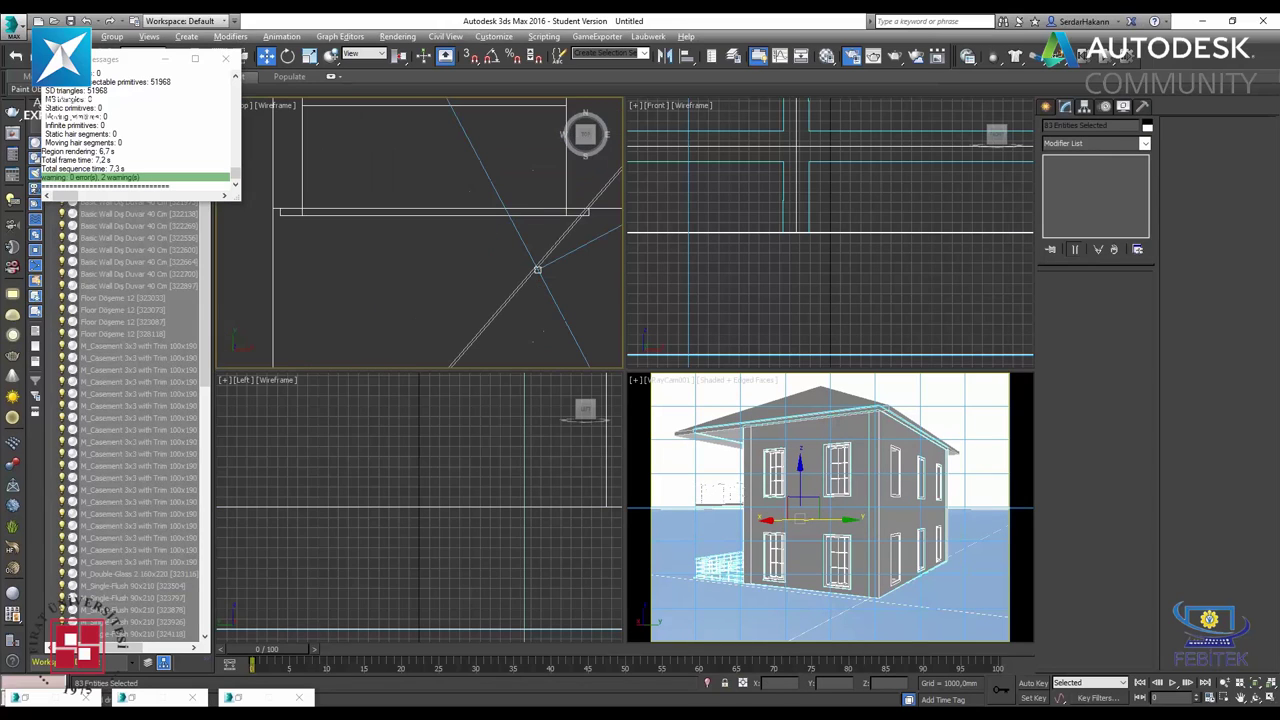
drag(512, 333, 424, 293)
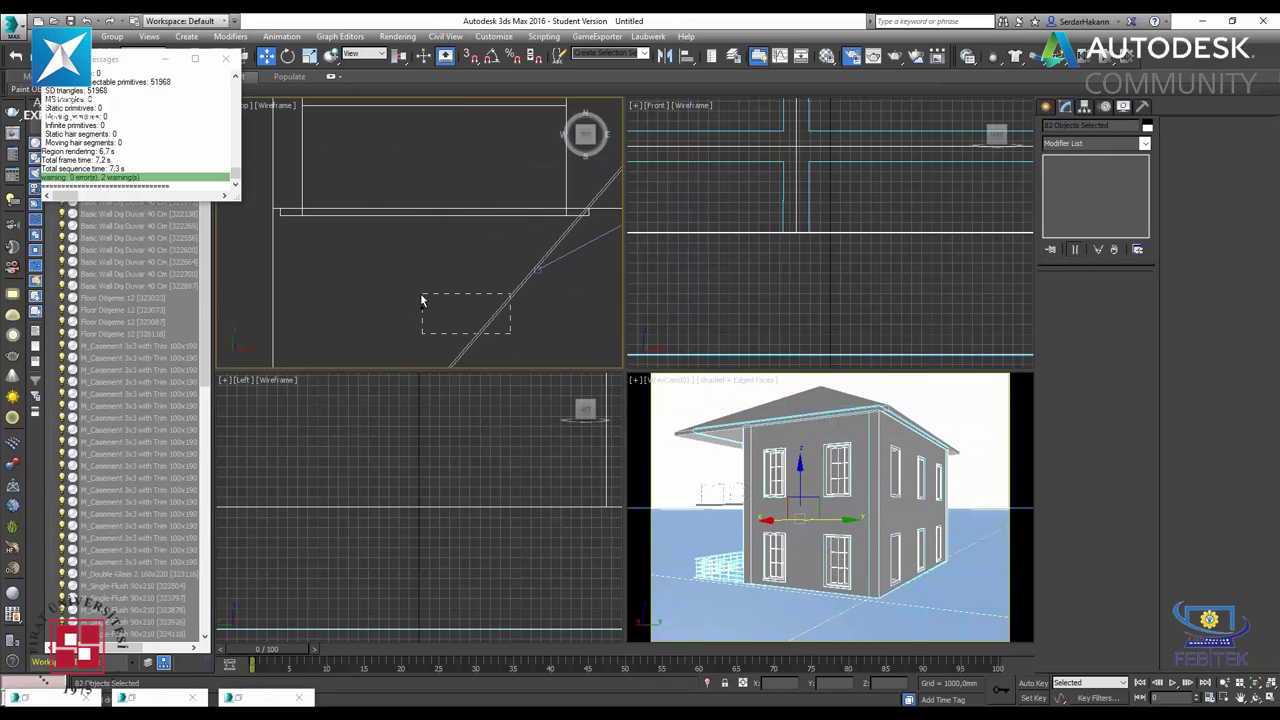
scroll(432, 271, down, 3)
scroll(432, 271, down, 2)
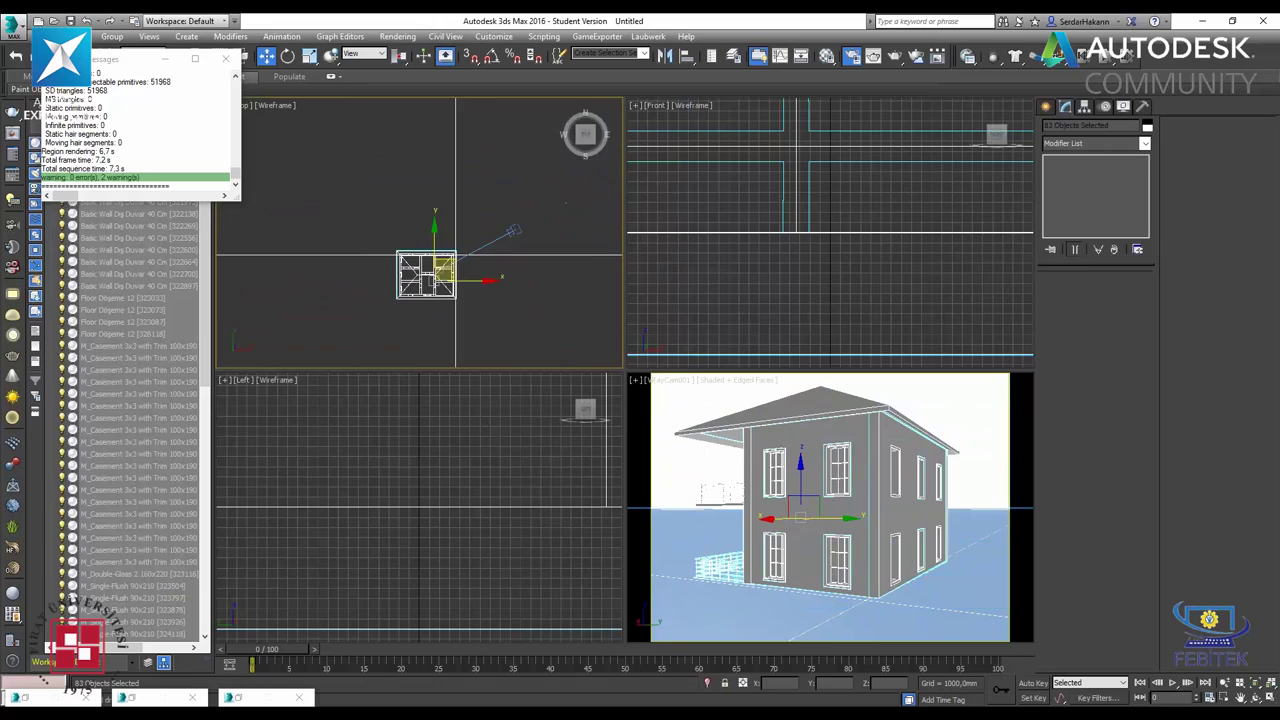
scroll(515, 299, down, 3)
scroll(515, 299, up, 3)
scroll(455, 288, up, 2)
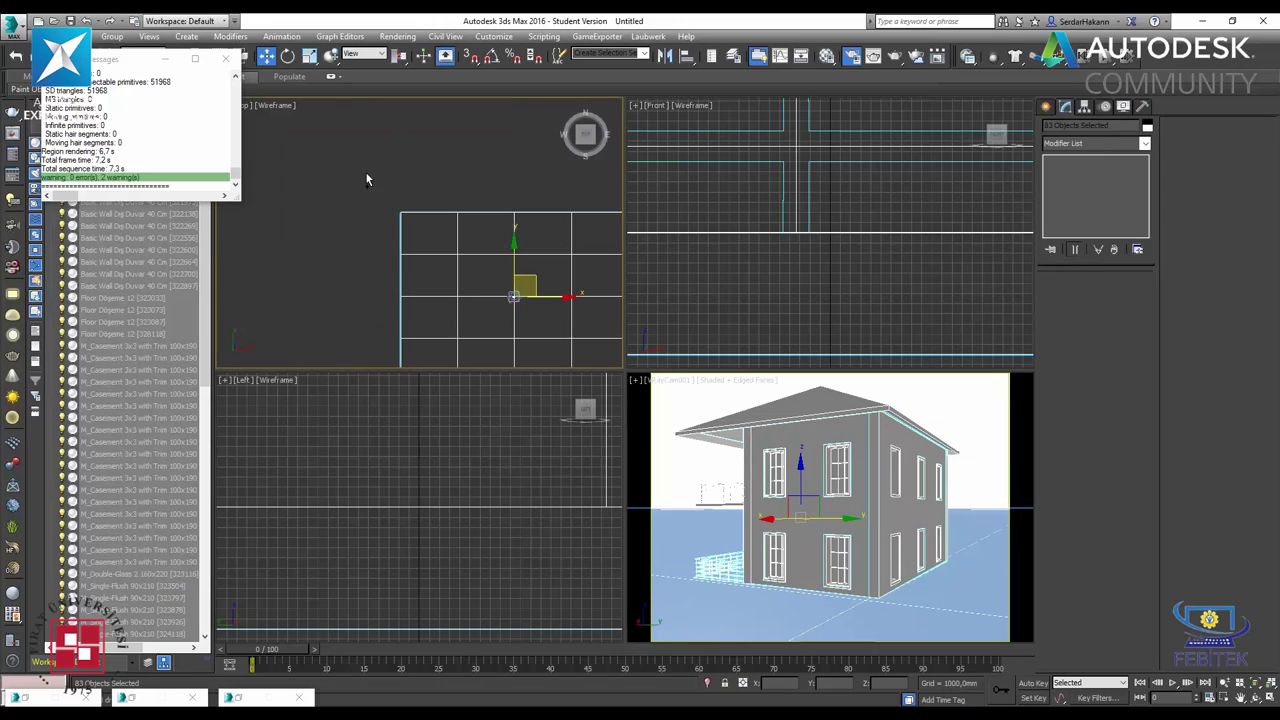
drag(364, 173, 440, 251)
scroll(420, 200, up, 2)
scroll(389, 124, up, 2)
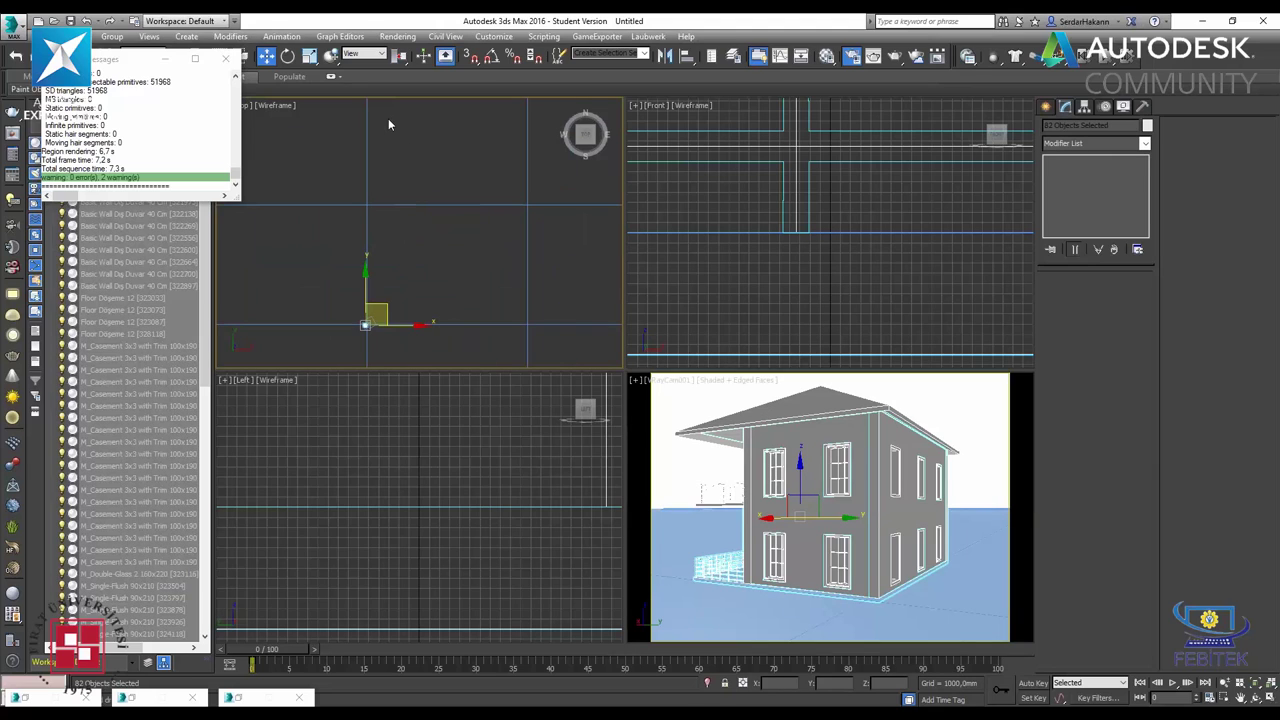
- Group the selected house objects as Group001
click(112, 36)
click(136, 50)
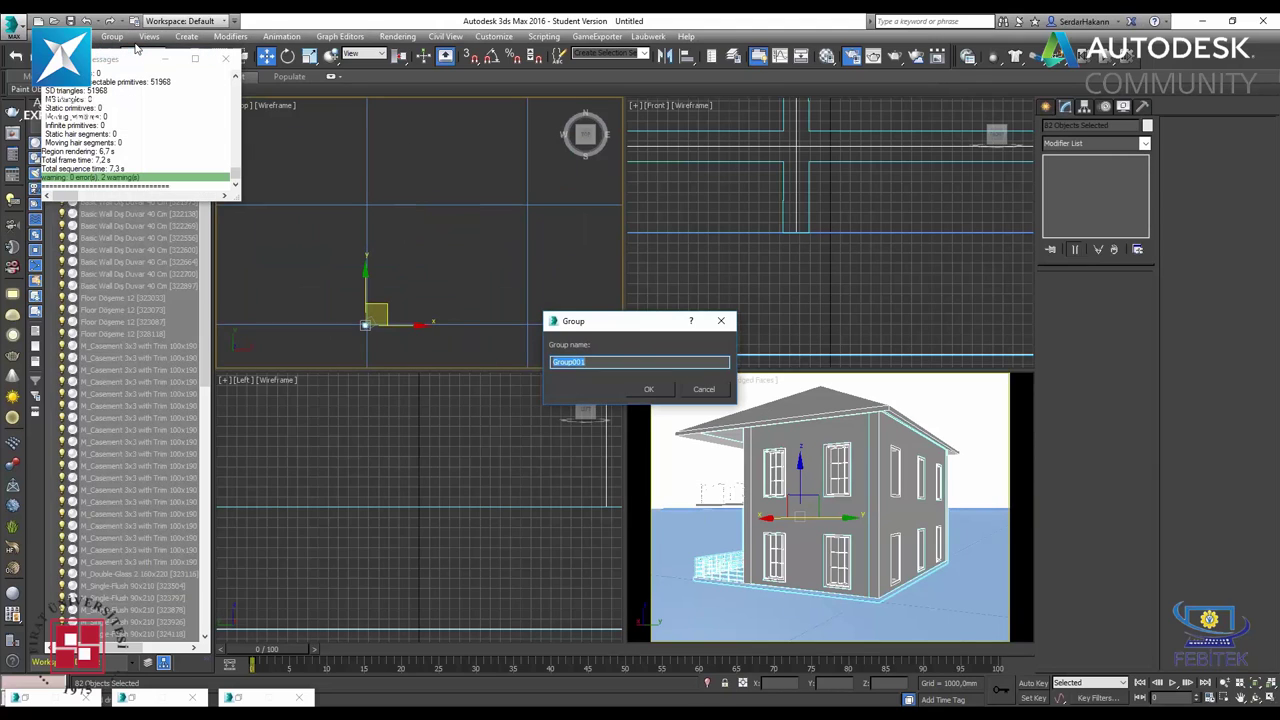
key(Return)
scroll(370, 316, up, 2)
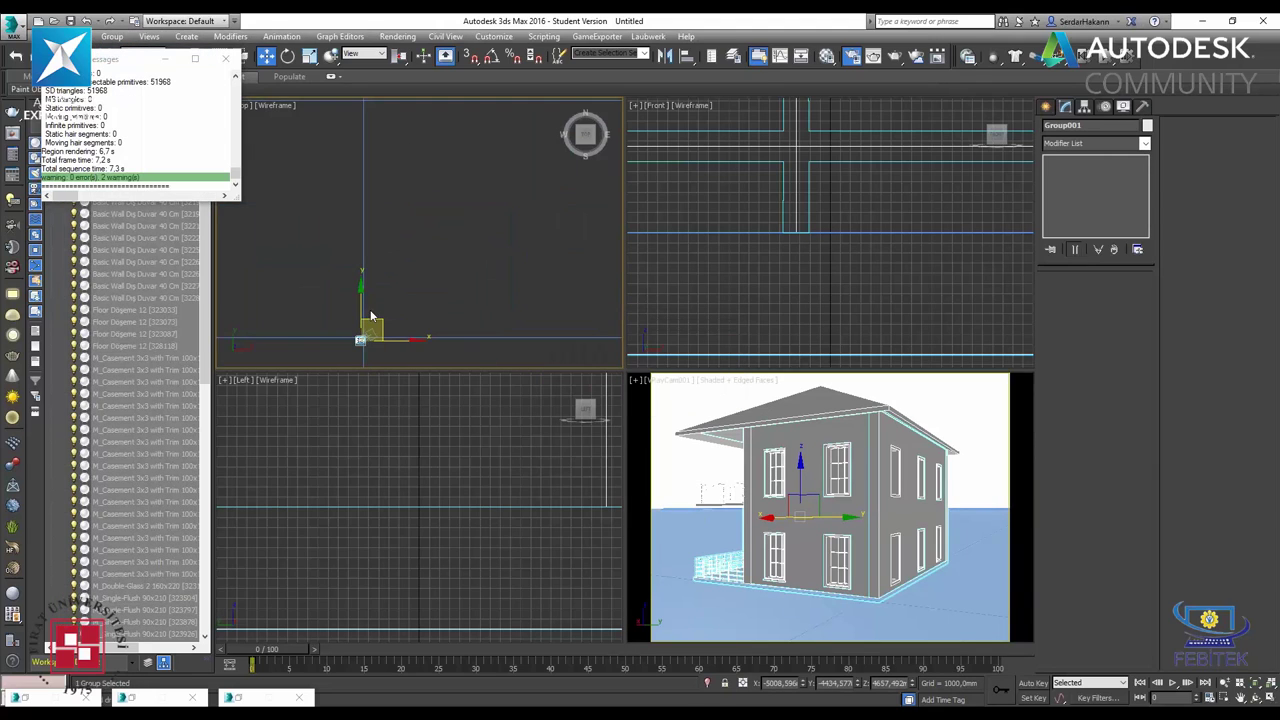
scroll(400, 260, down, 2)
scroll(430, 220, down, 2)
scroll(434, 200, down, 2)
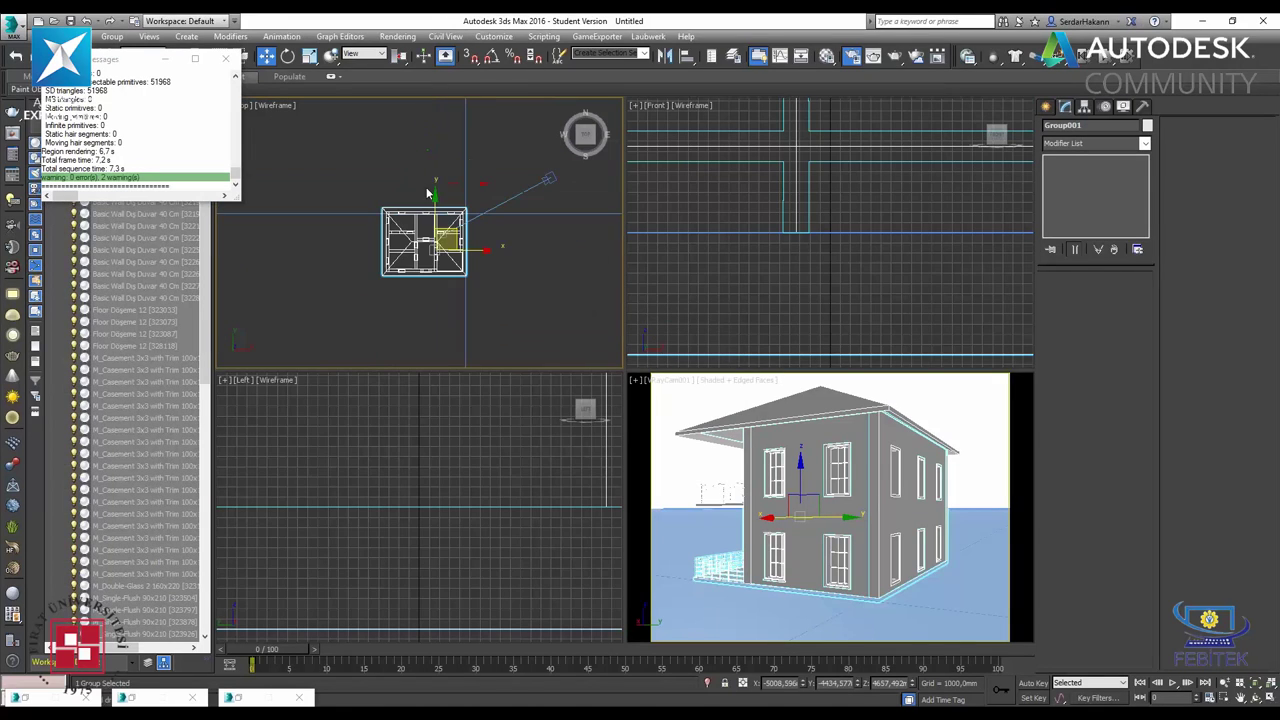
- Set a 90° angle snap and rotate the house group 90° about Z
click(286, 58)
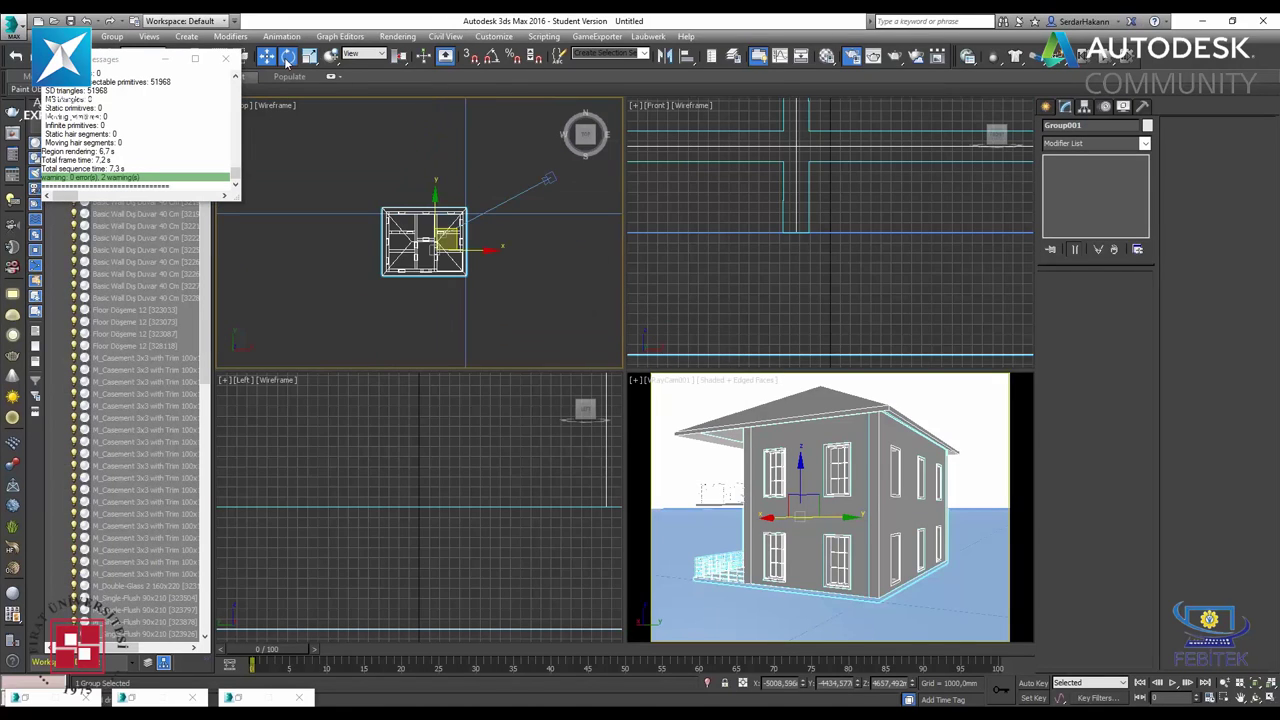
right_click(491, 63)
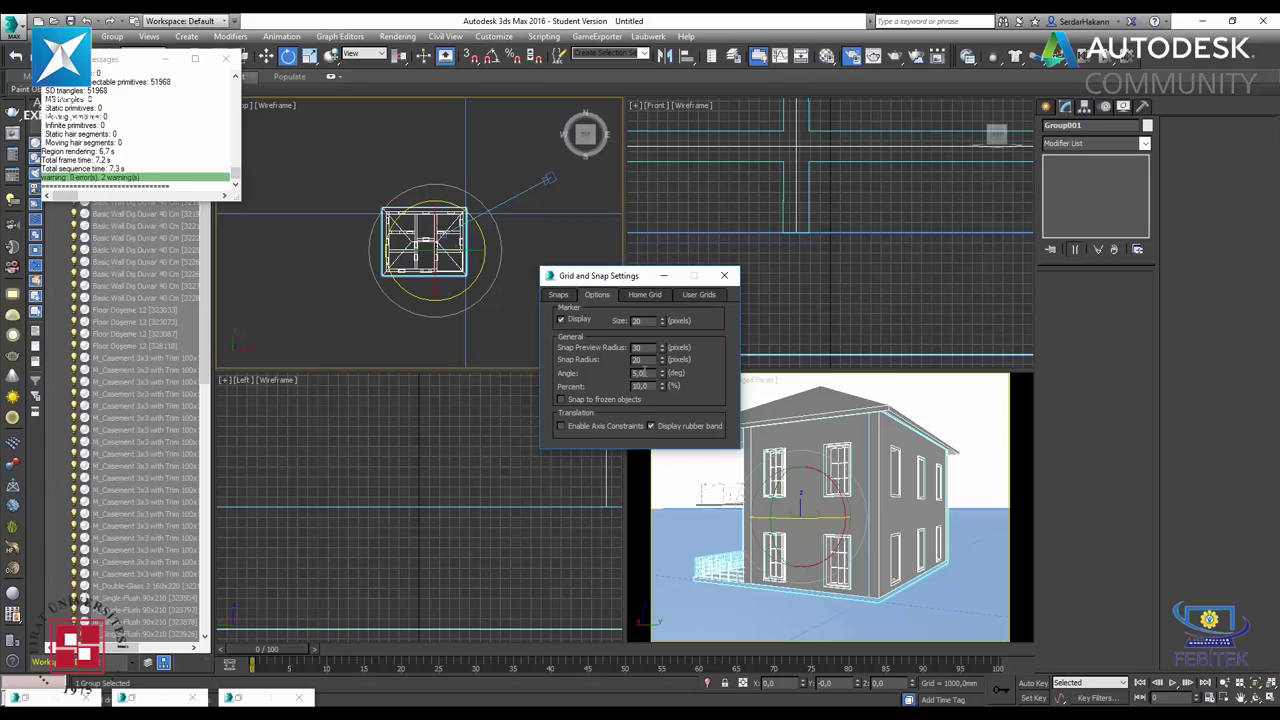
text(90)
key(Return)
click(724, 276)
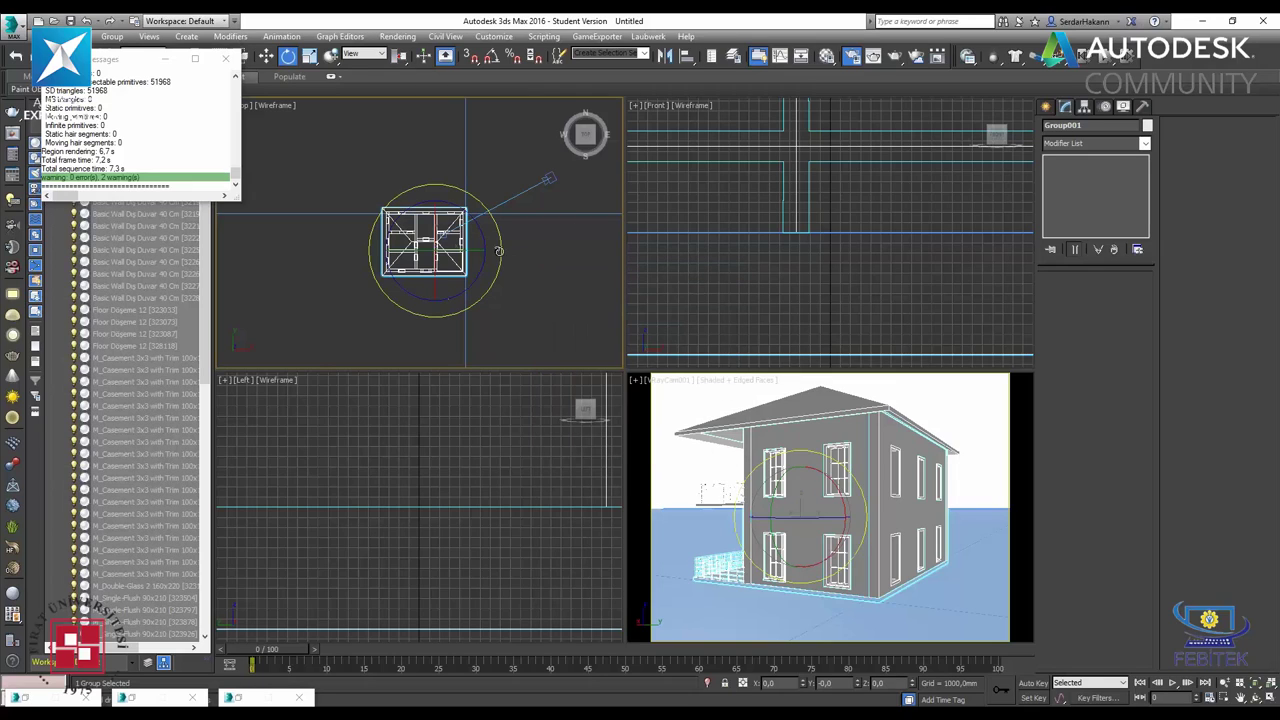
drag(497, 249, 527, 286)
key(a)
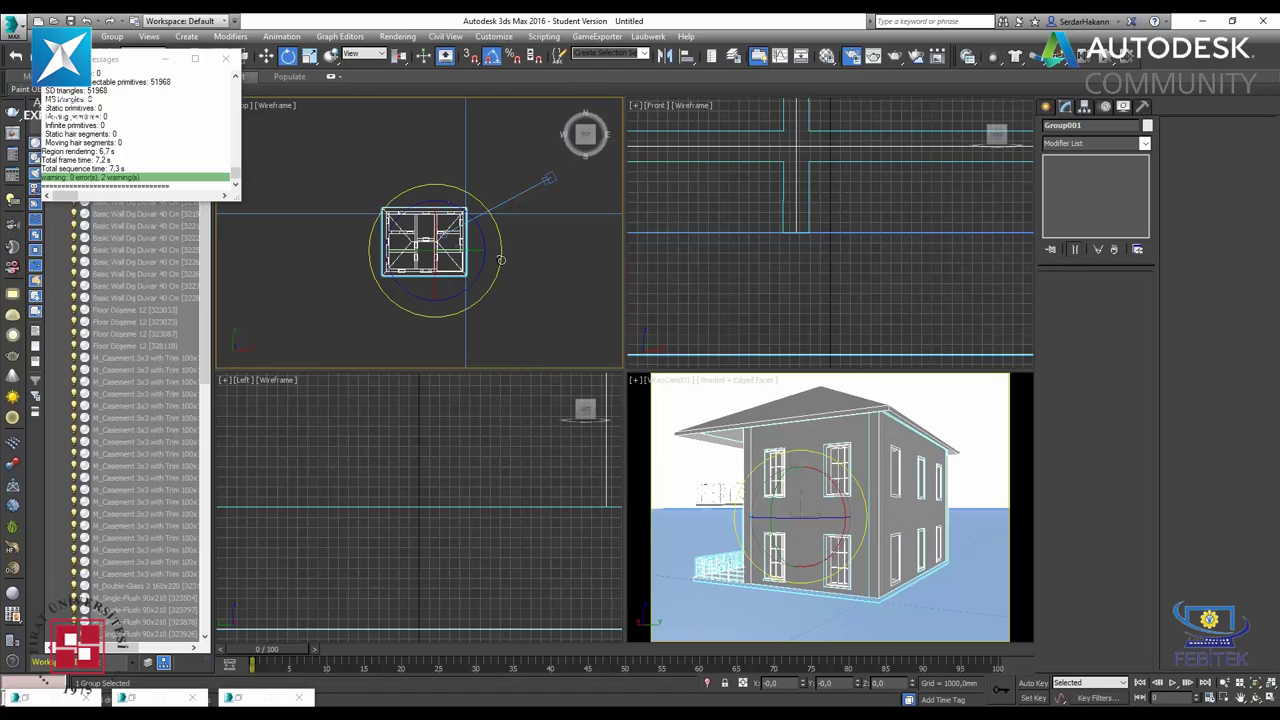
drag(497, 262, 501, 254)
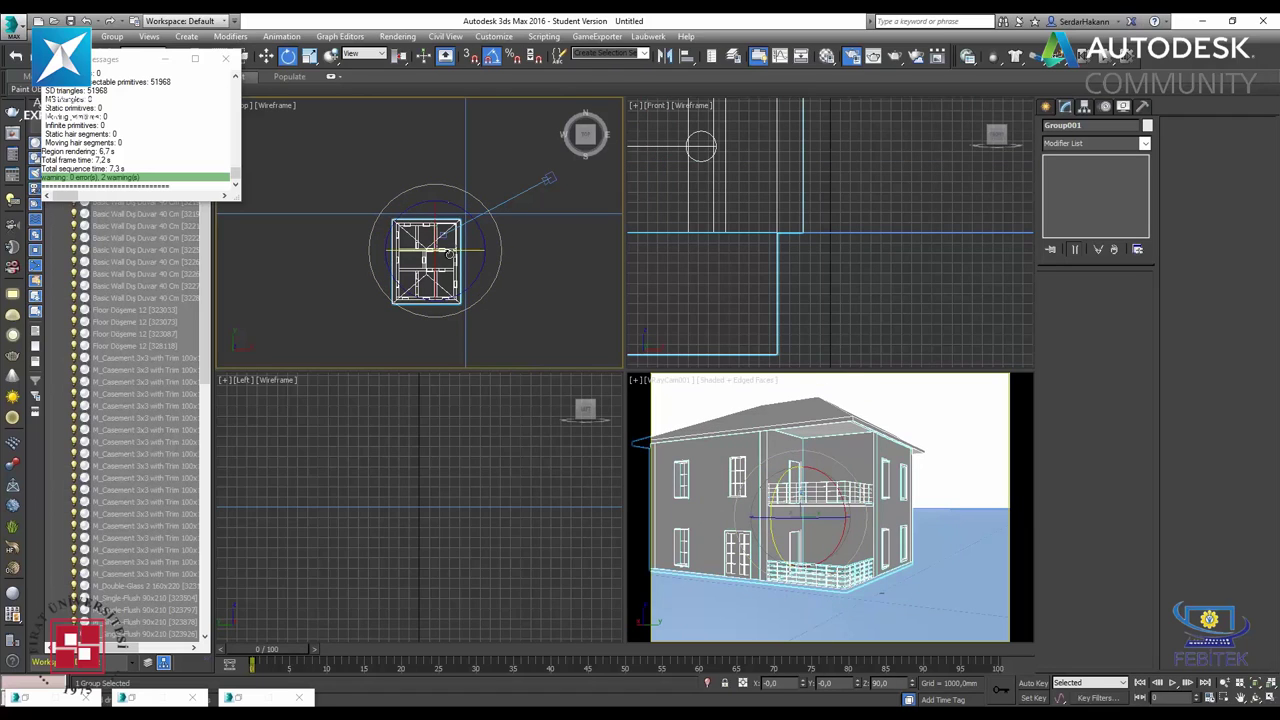
- Shift the house group along Y and deselect it
key(w)
drag(433, 215, 438, 195)
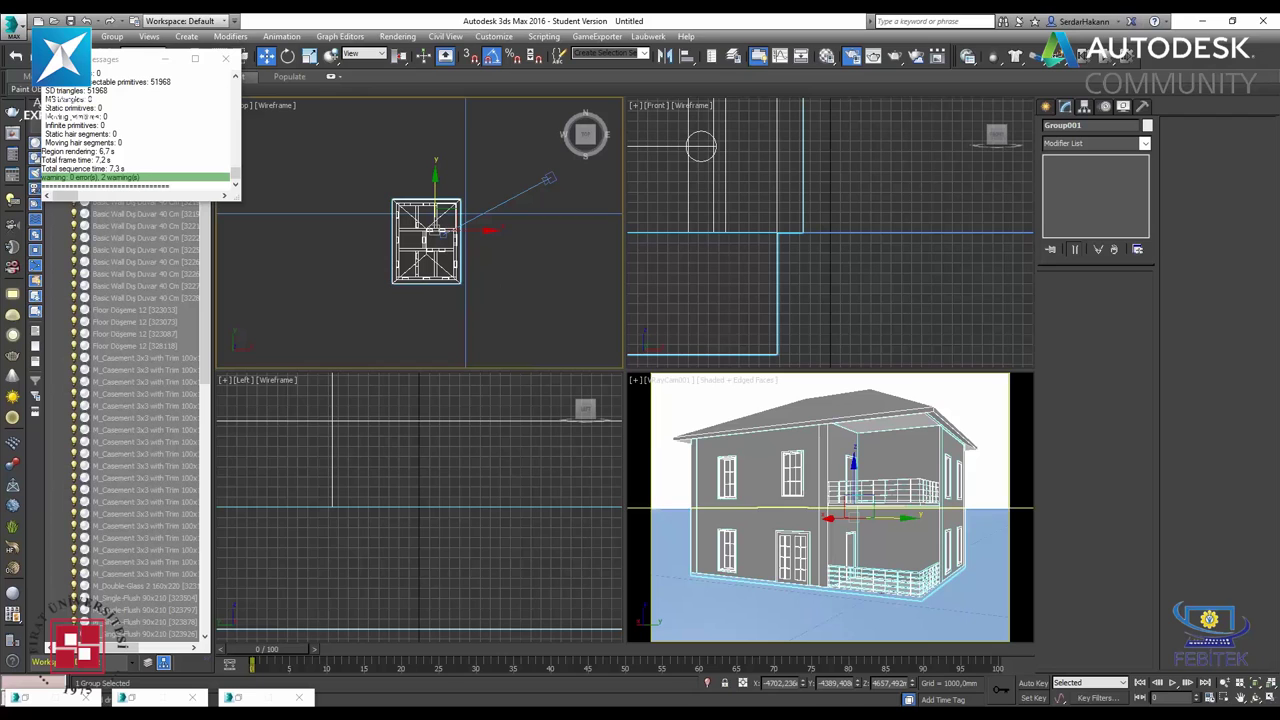
click(508, 308)
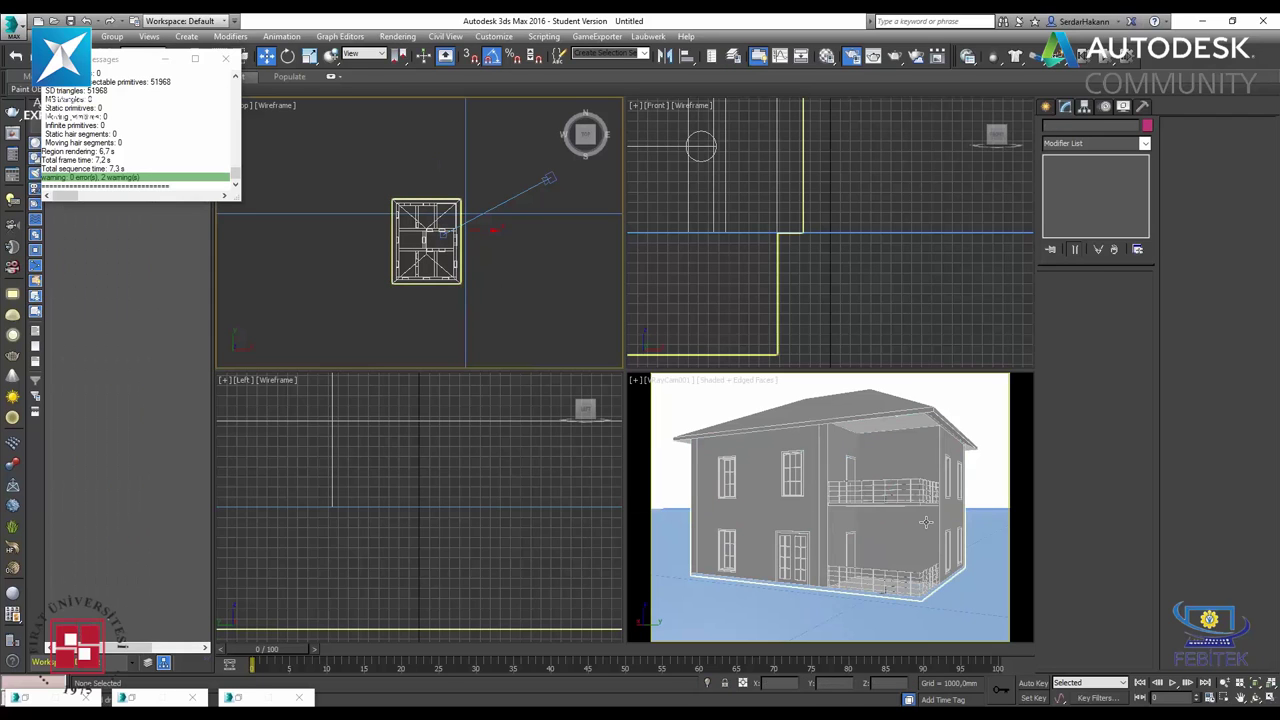
- Render the camera view with V-Ray to check the balcony side, then close the frame buffer
right_click(926, 521)
key(shift+q)
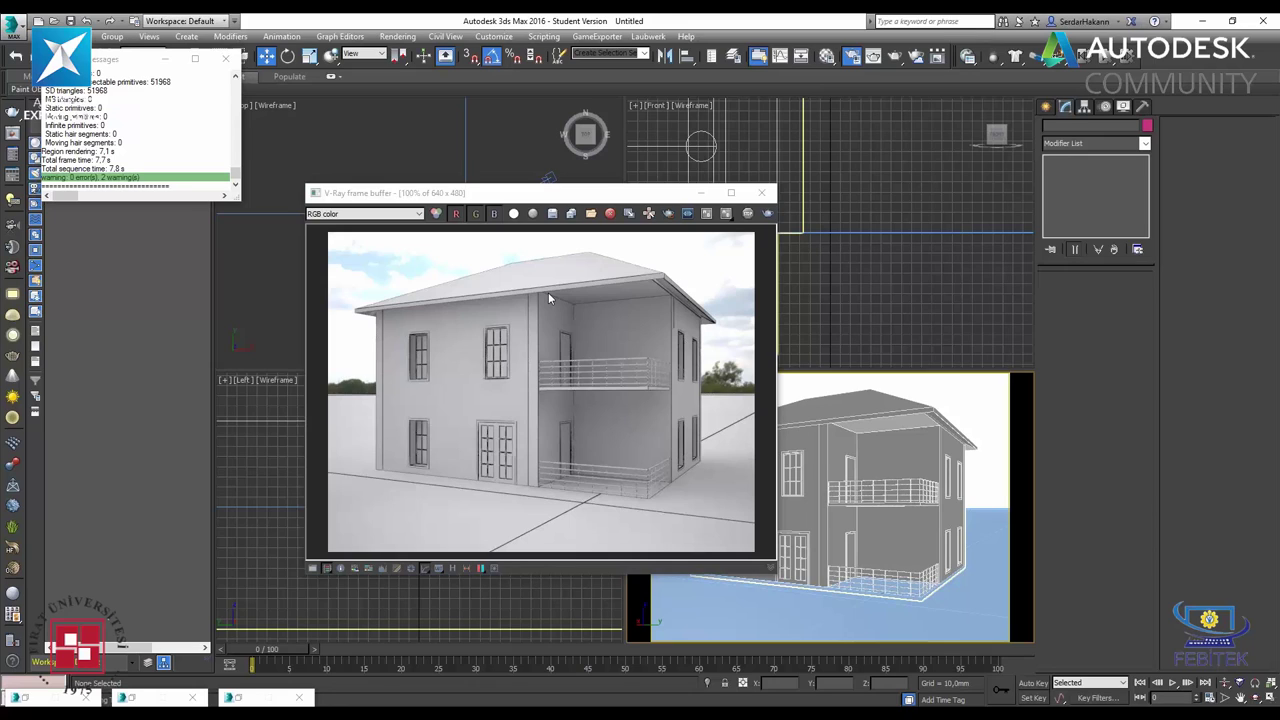
click(761, 197)
scroll(537, 298, down, 2)
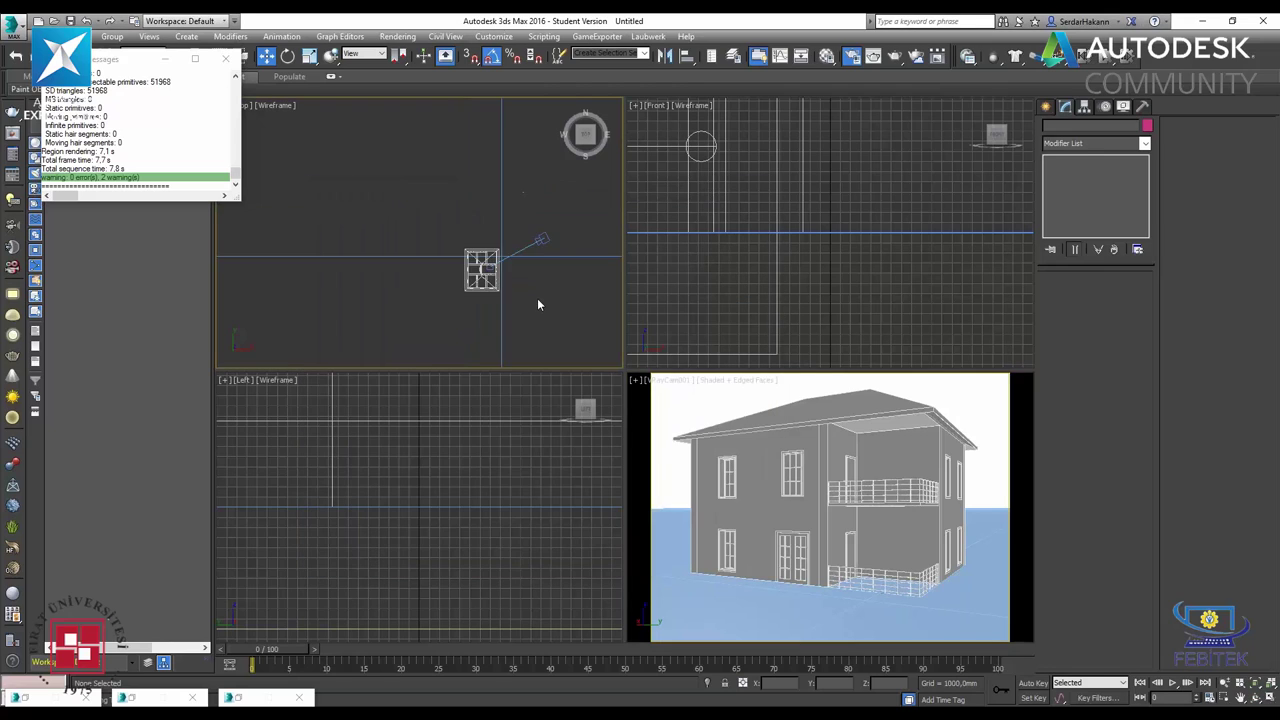
- Maximize the Top view, centre it on the turned house, and show the Create panel
key(alt+w)
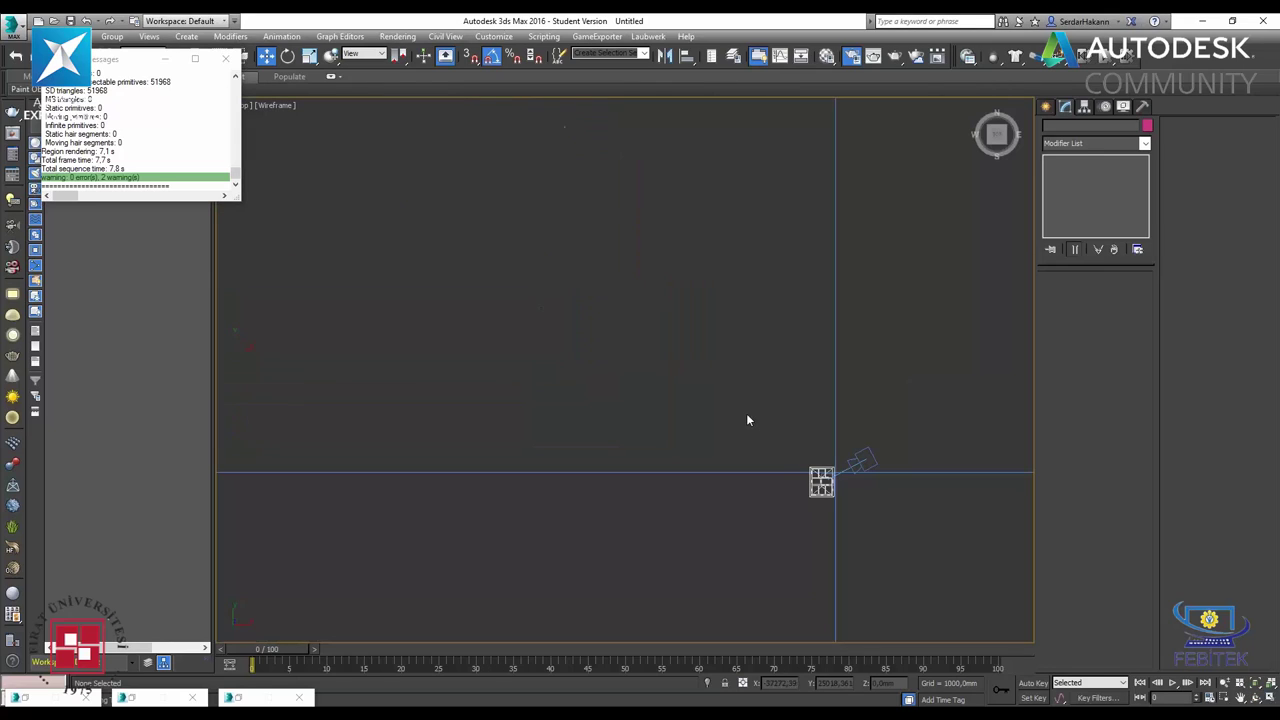
middle_drag(746, 420, 578, 420)
scroll(578, 420, up, 2)
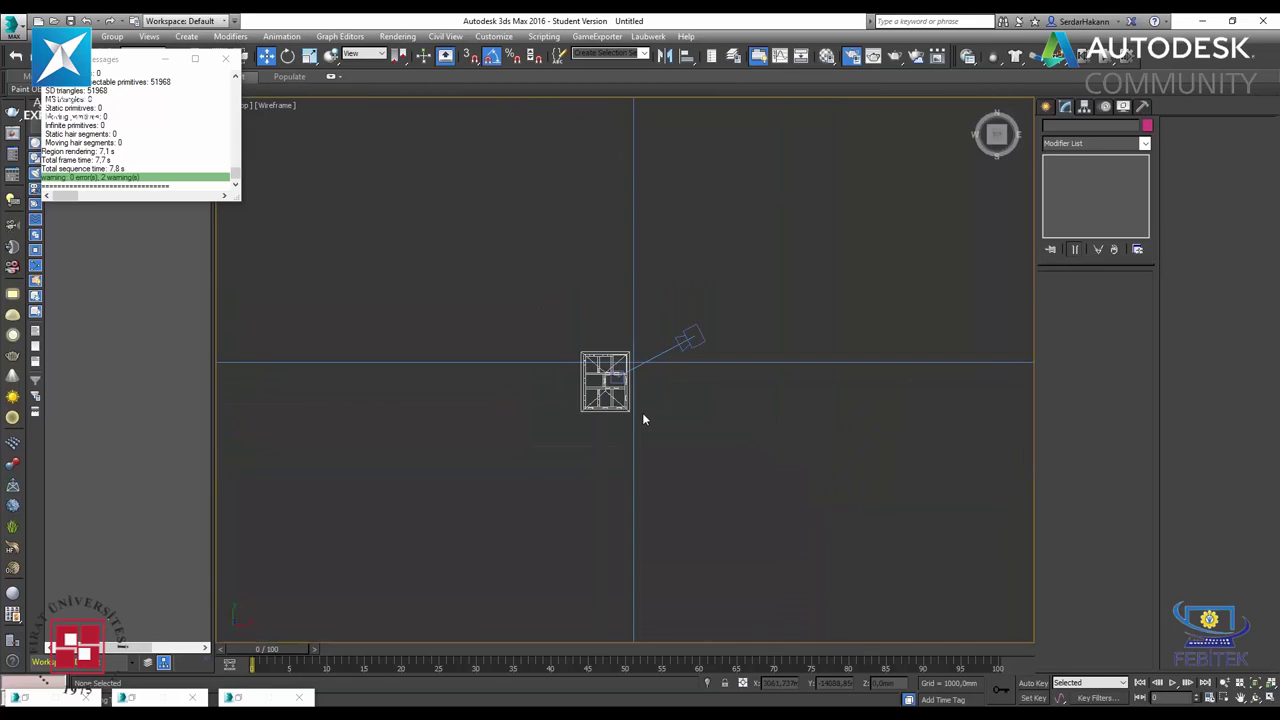
click(1047, 106)
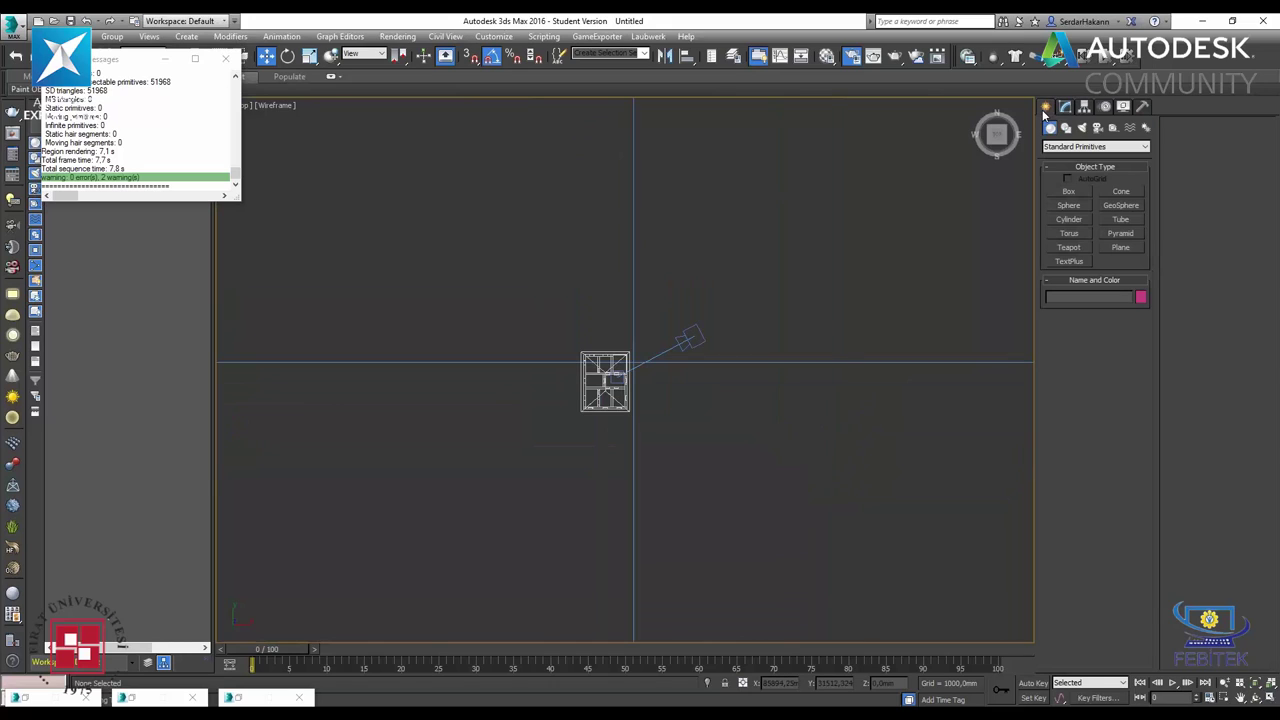
middle_drag(794, 371, 770, 383)
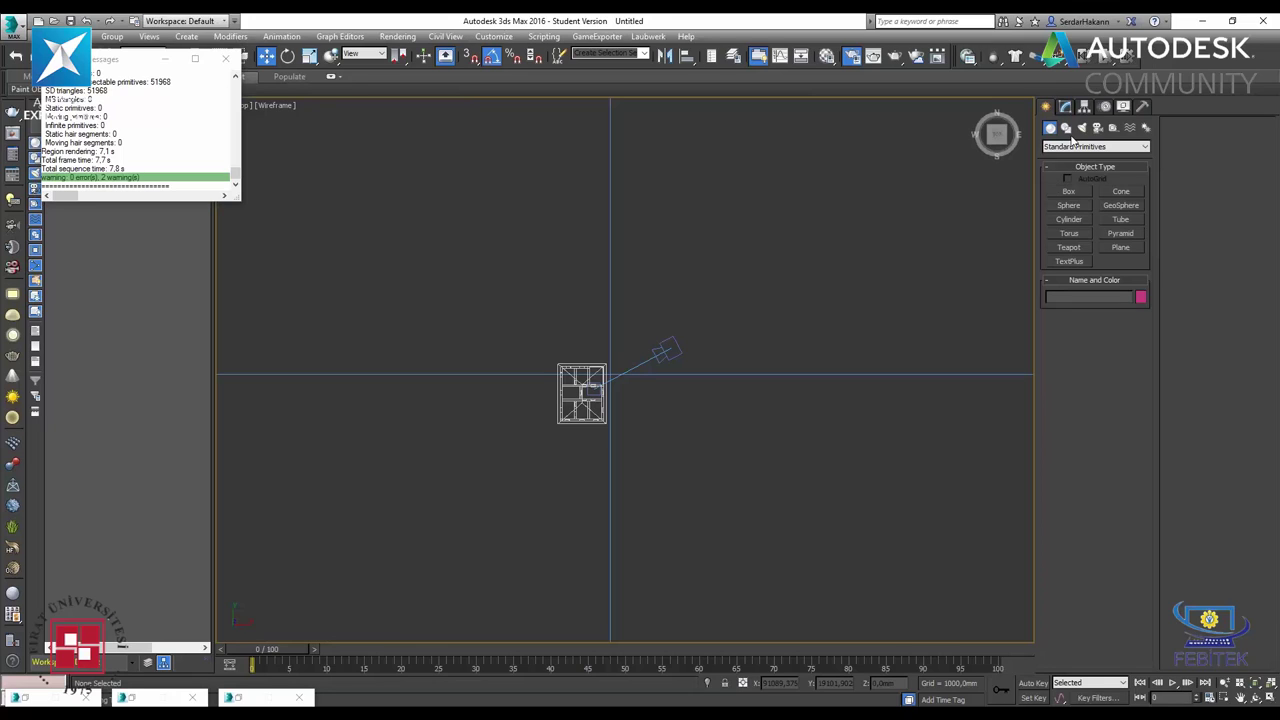
- Create a Forest Pro object from the Itoo Software category beside the house, dismissing licence warnings
click(1088, 146)
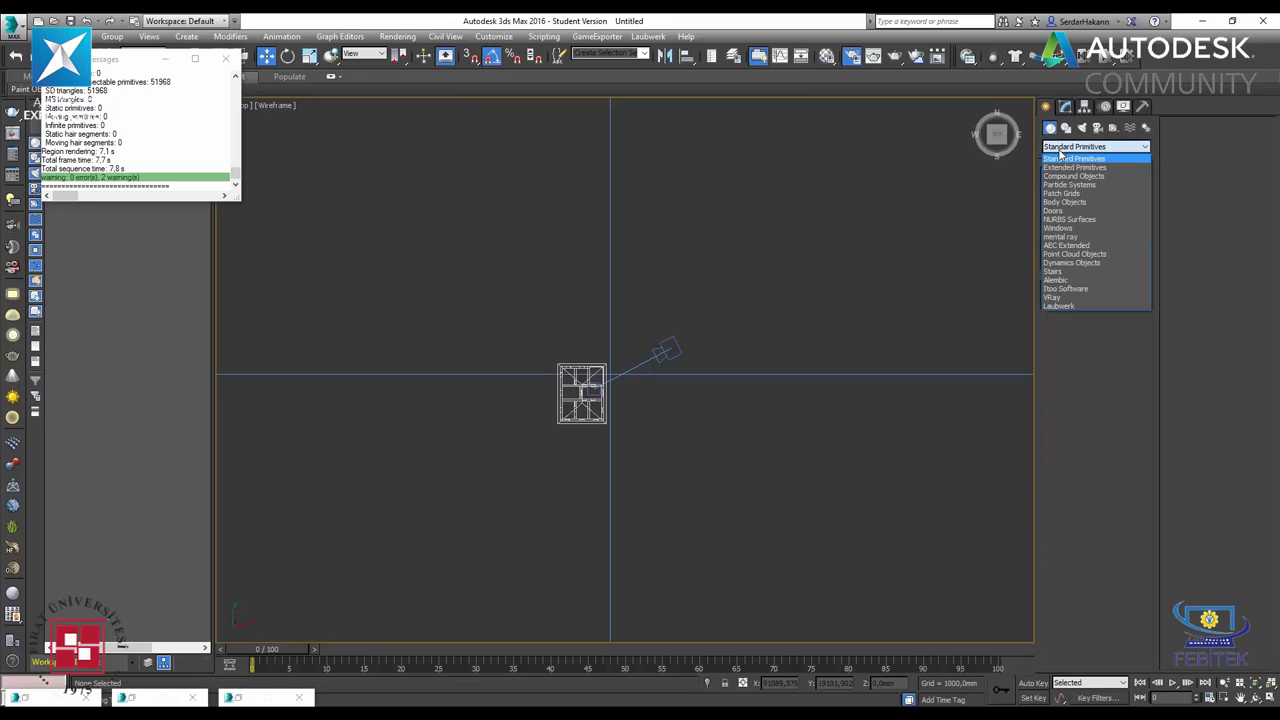
click(1104, 291)
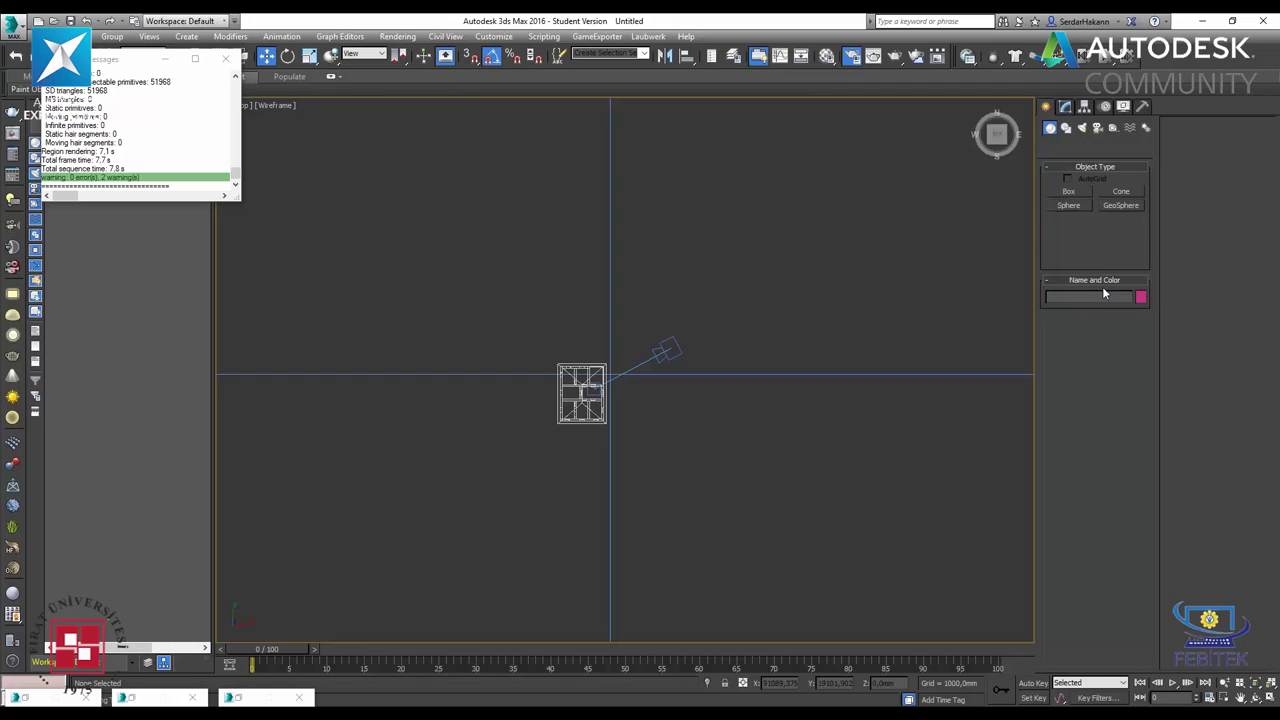
click(1068, 191)
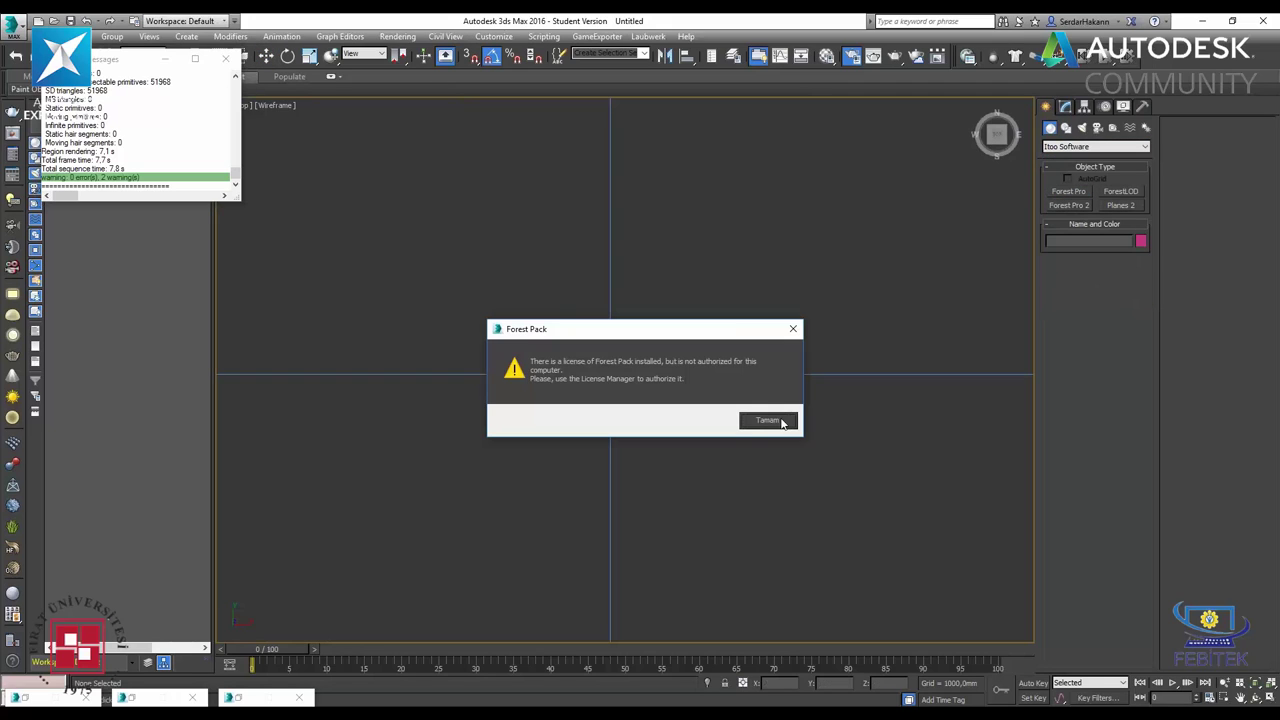
click(786, 420)
click(766, 418)
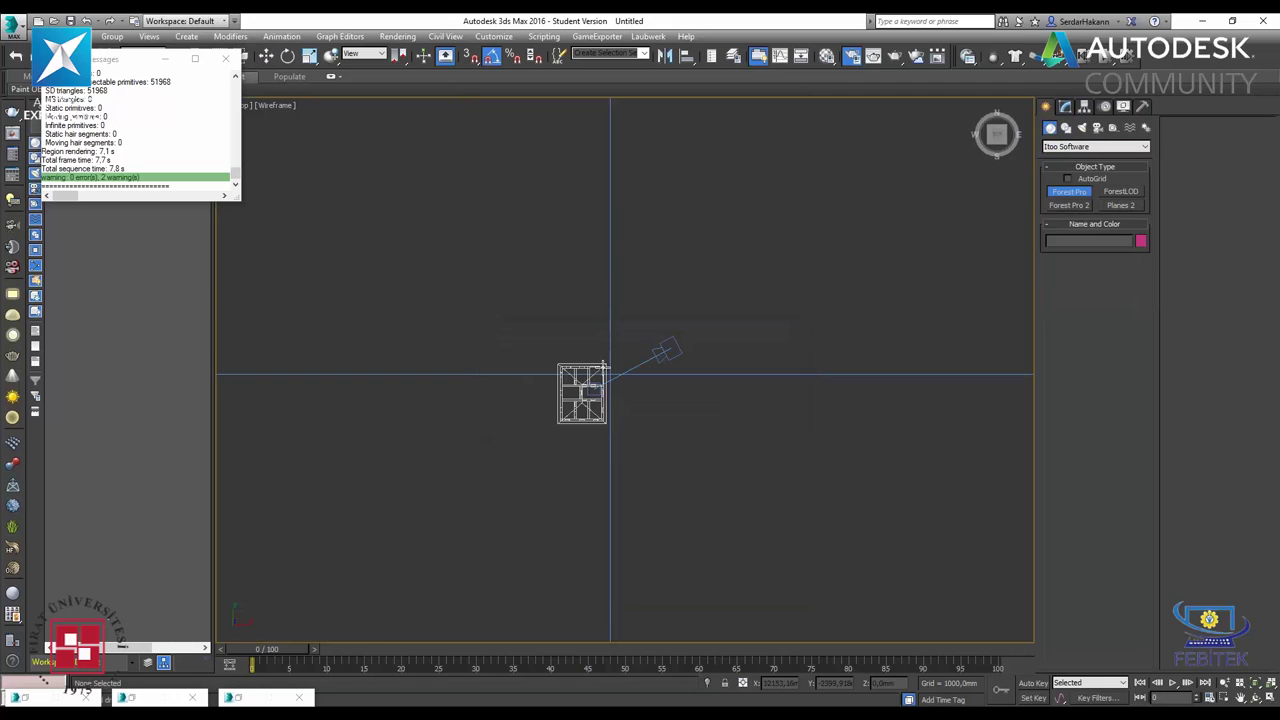
click(749, 371)
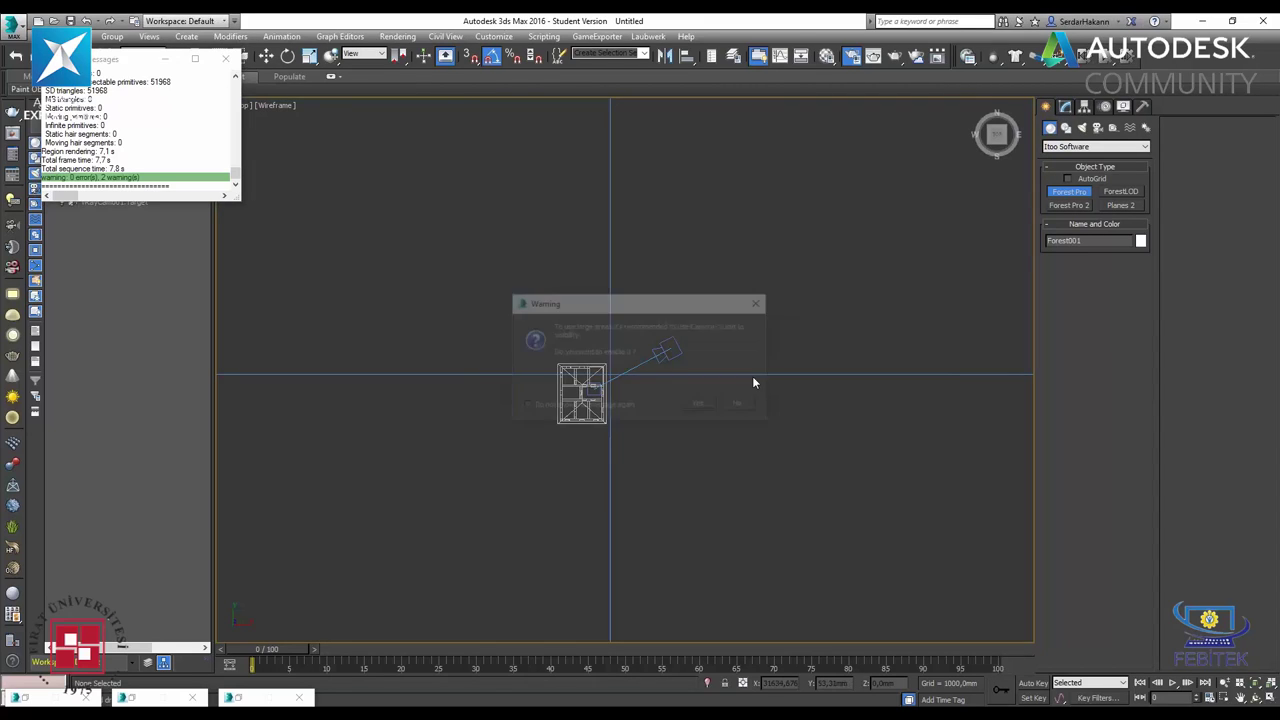
click(704, 406)
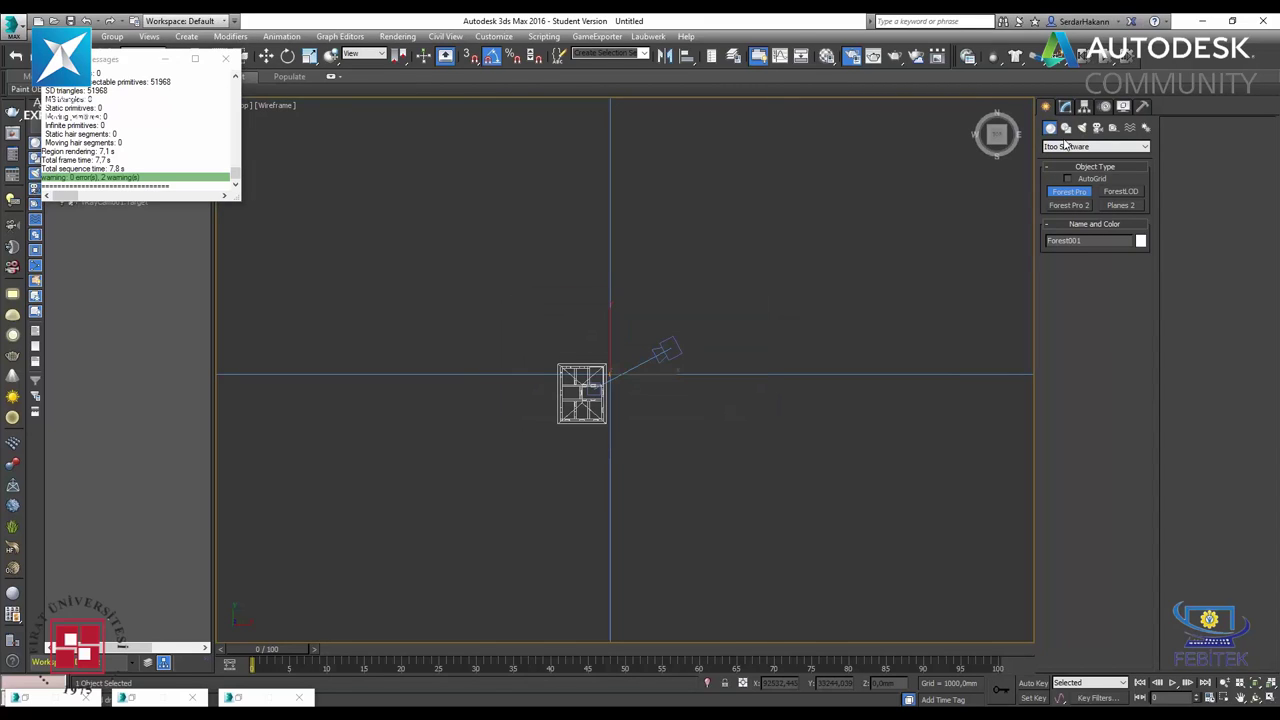
- Check Forest001's modifier stack, zoom the Top view and deselect the object
click(1064, 107)
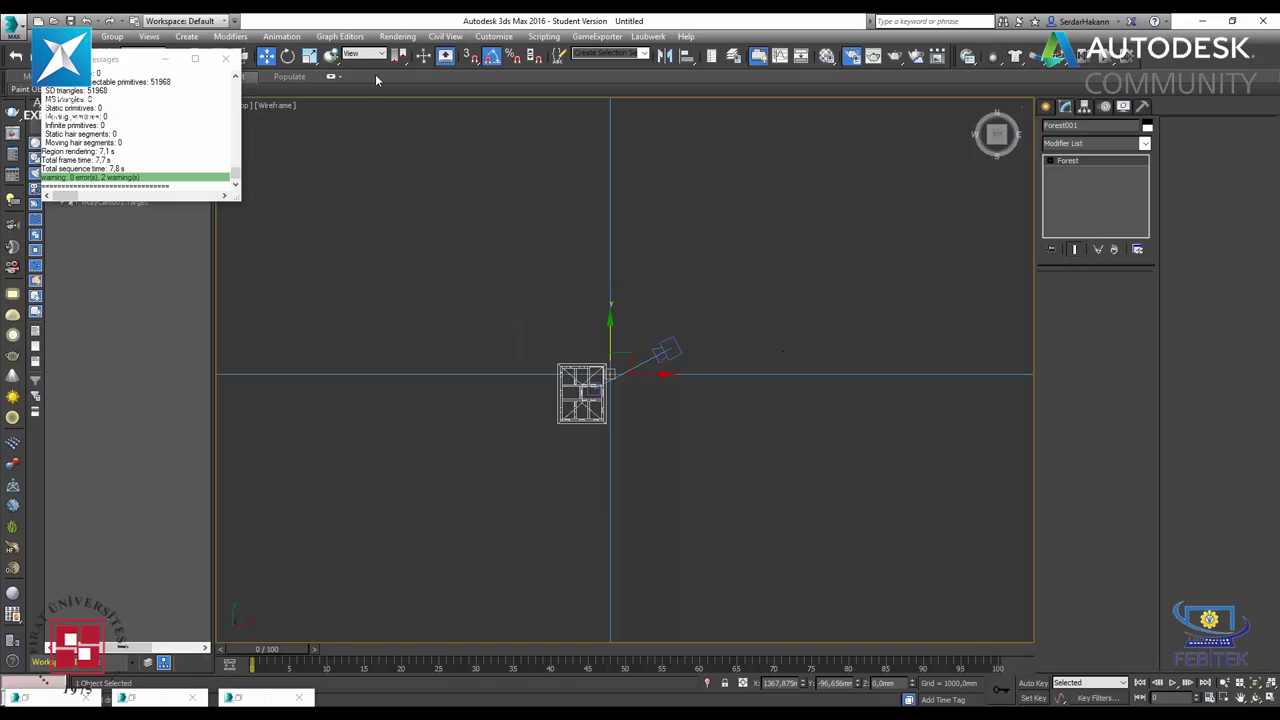
click(309, 55)
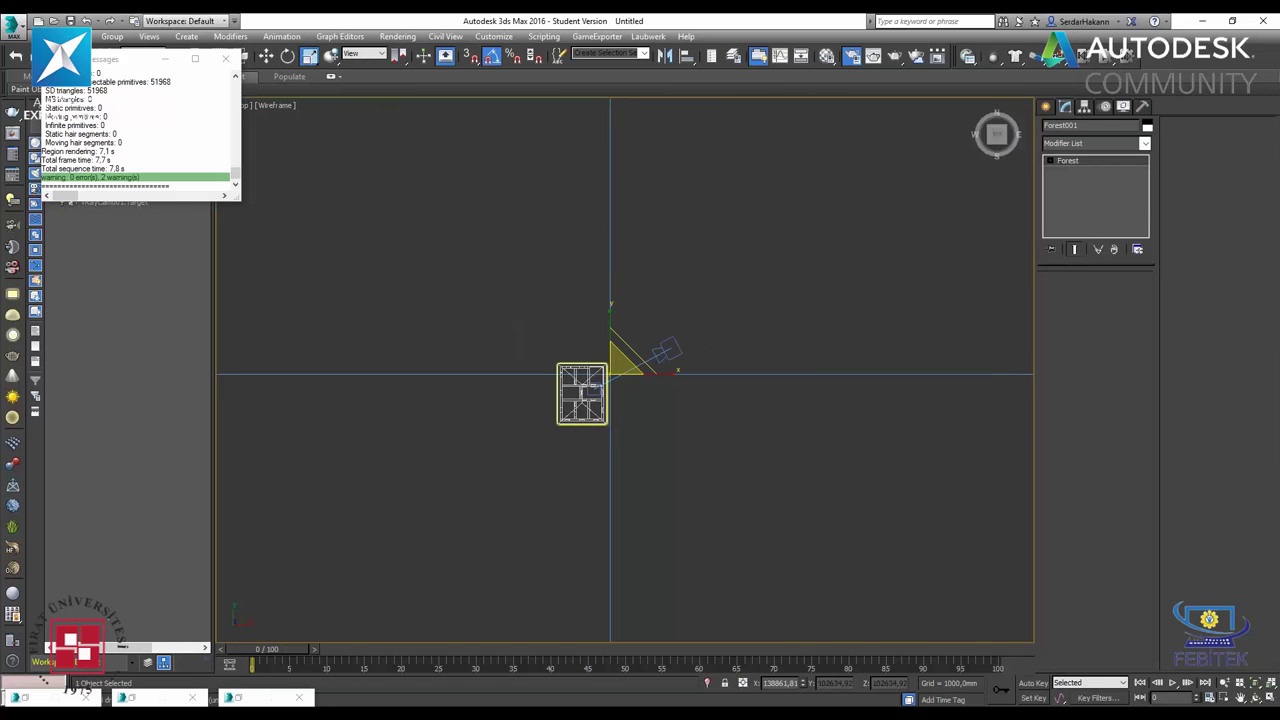
scroll(590, 452, up, 5)
scroll(570, 490, up, 4)
scroll(557, 518, up, 4)
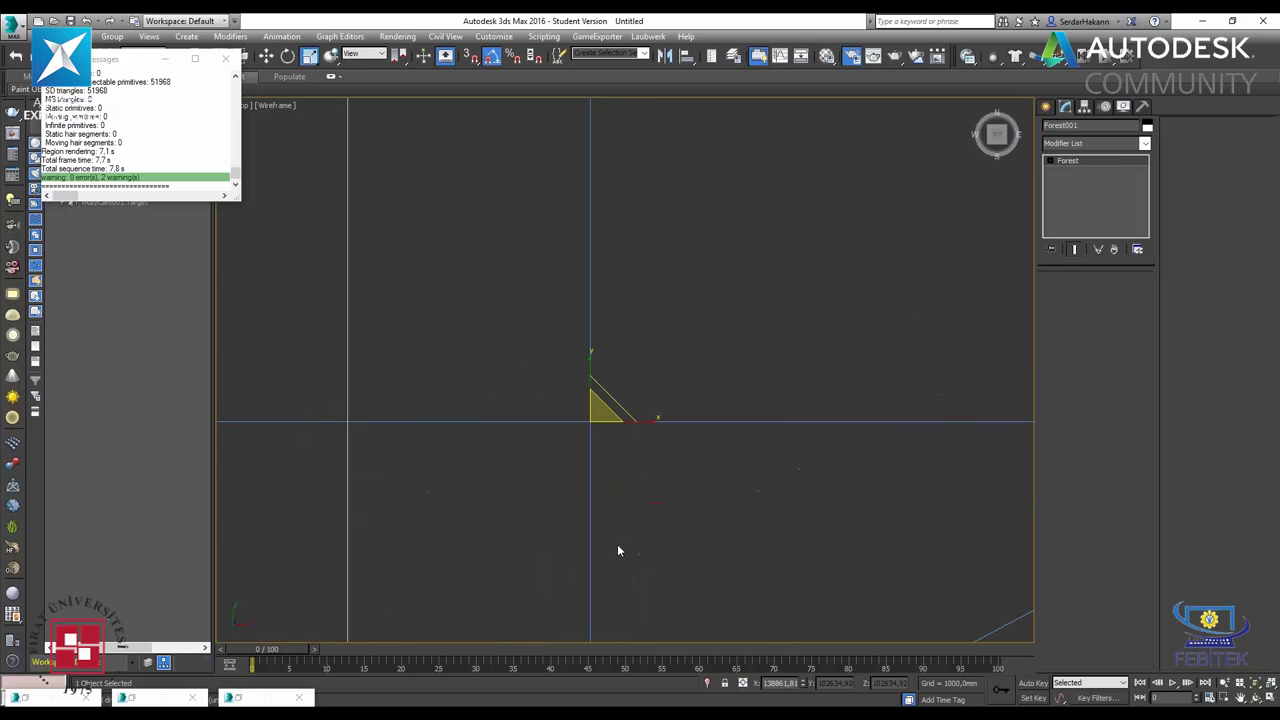
click(640, 486)
scroll(640, 486, down, 5)
- Recentre the Top view on the house and start a Laubwerk Plant
scroll(640, 487, down, 3)
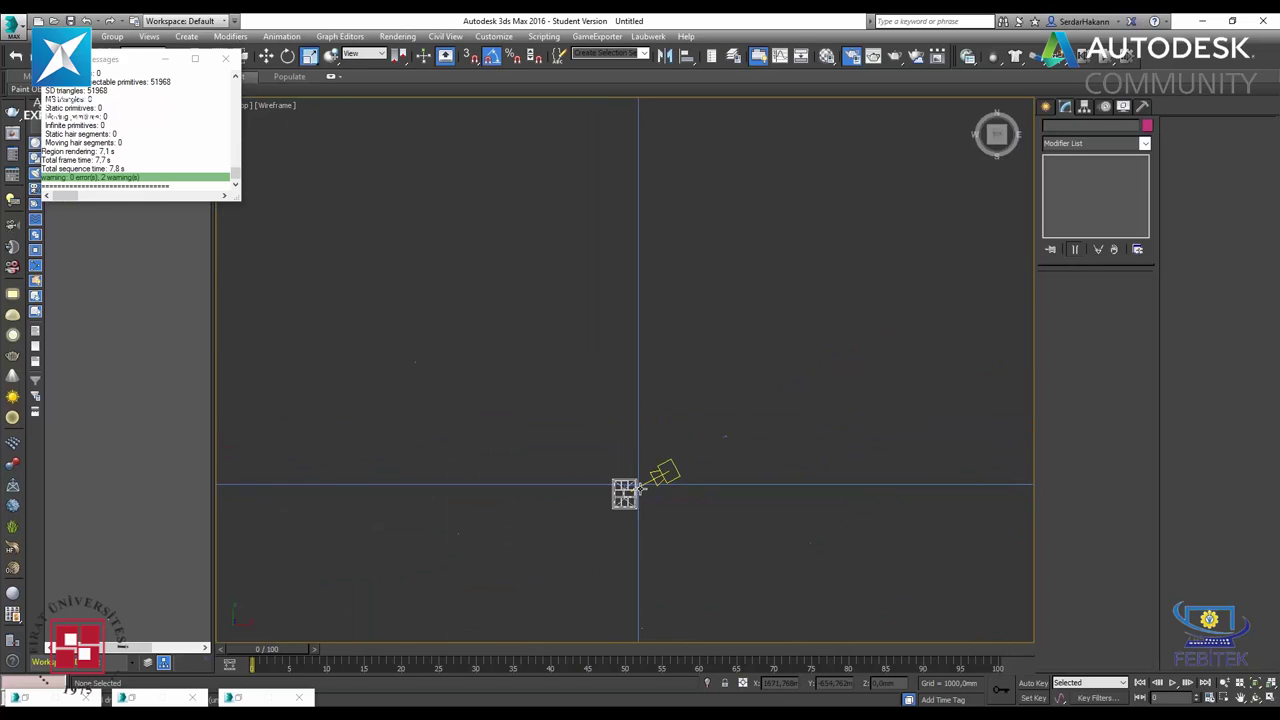
middle_drag(643, 487, 630, 566)
scroll(703, 400, up, 4)
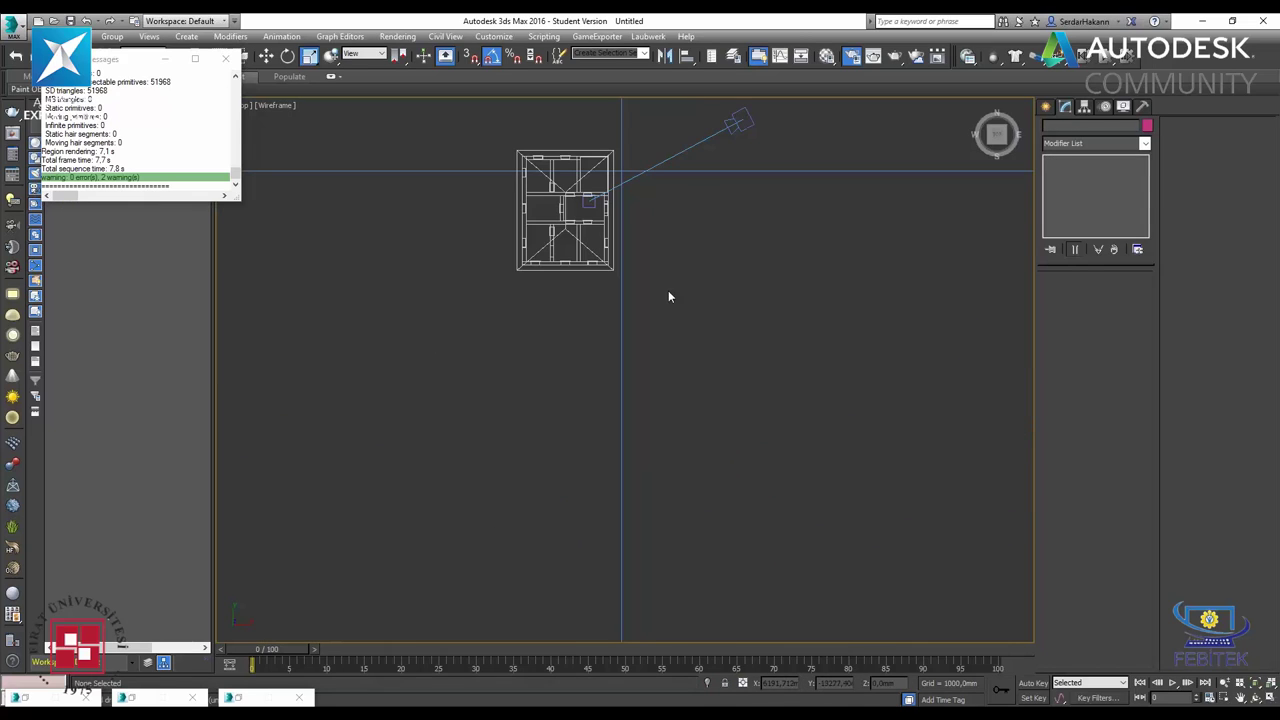
middle_drag(670, 296, 620, 412)
click(1046, 106)
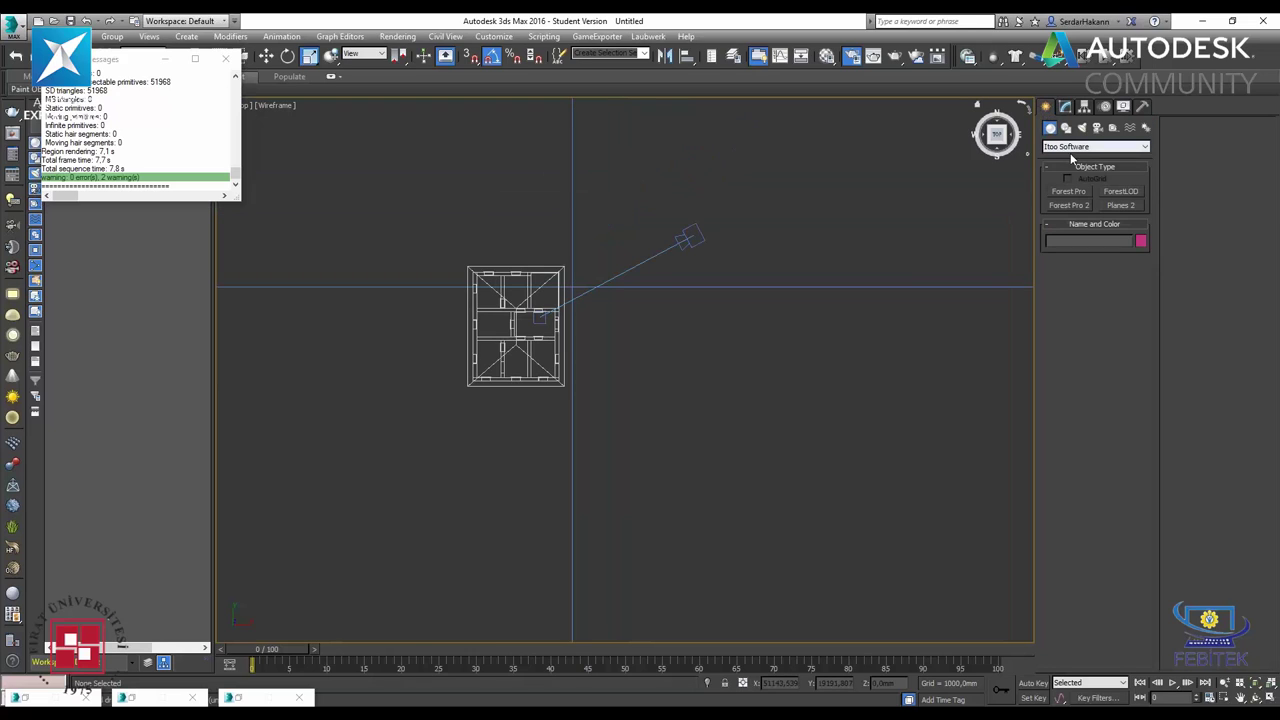
click(1072, 148)
click(1075, 302)
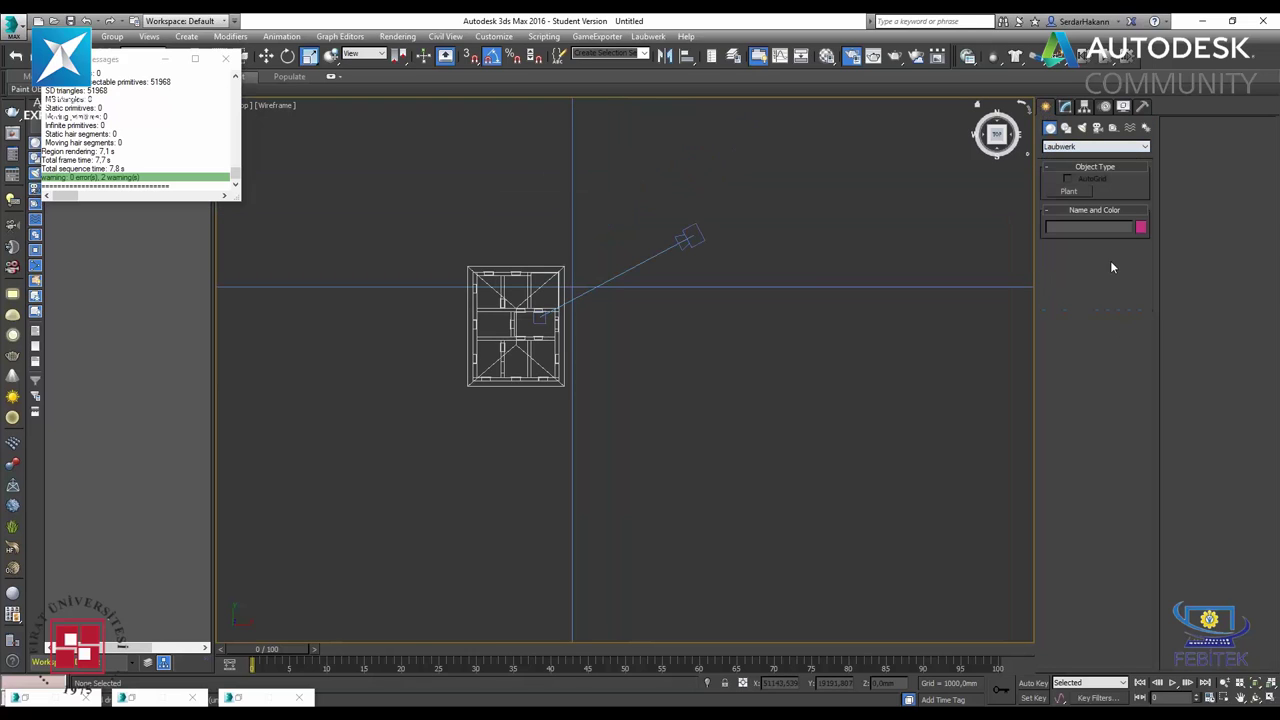
click(1069, 191)
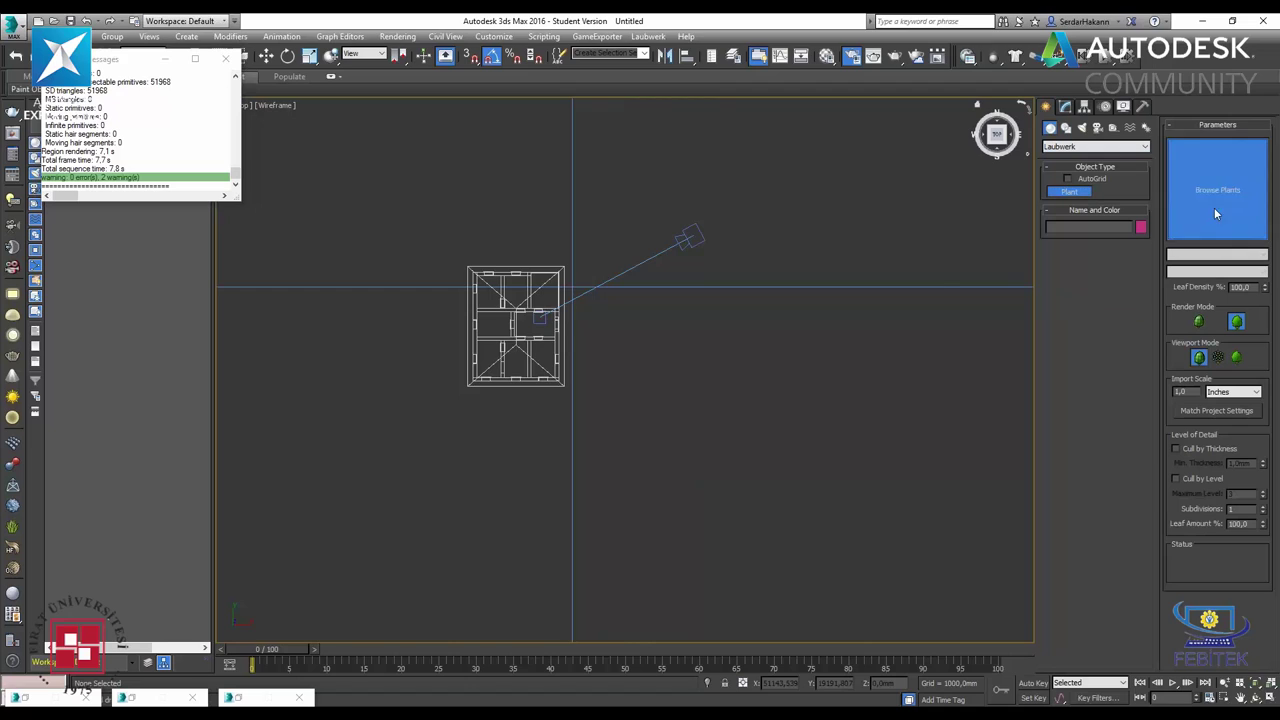
- Load the Field maple from the plant library with High quality V-Ray materials
click(1216, 213)
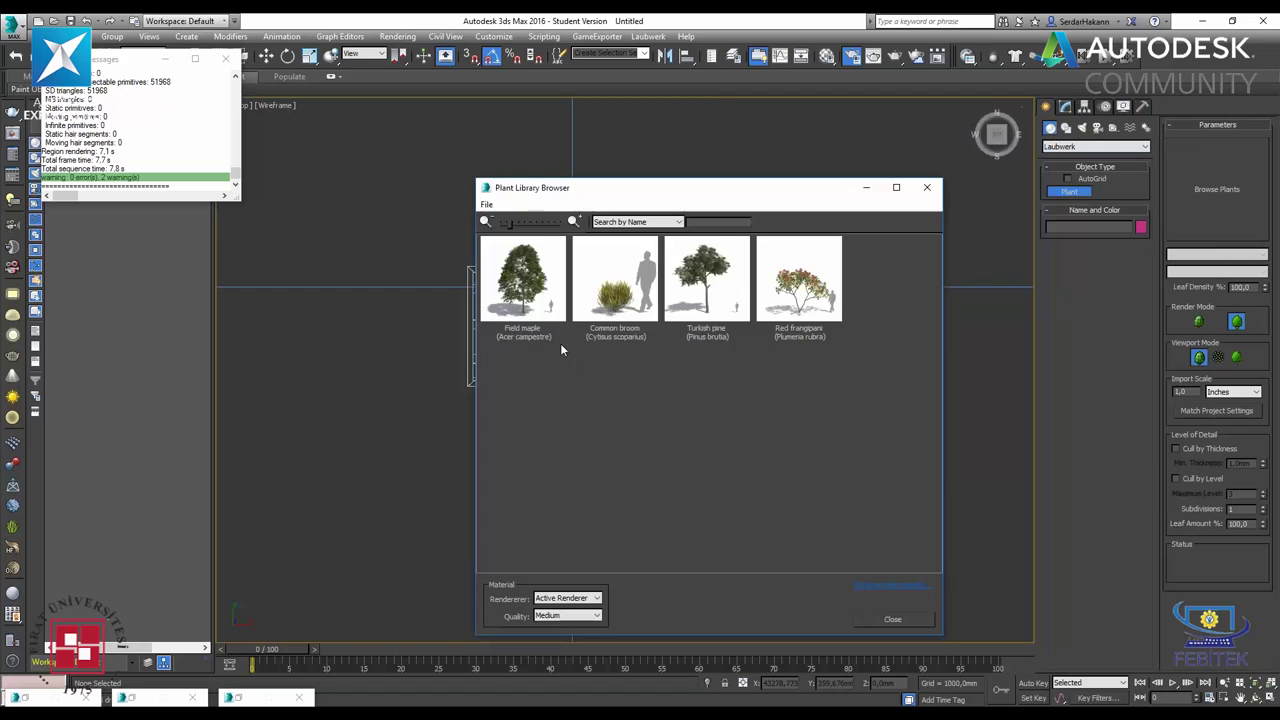
click(565, 617)
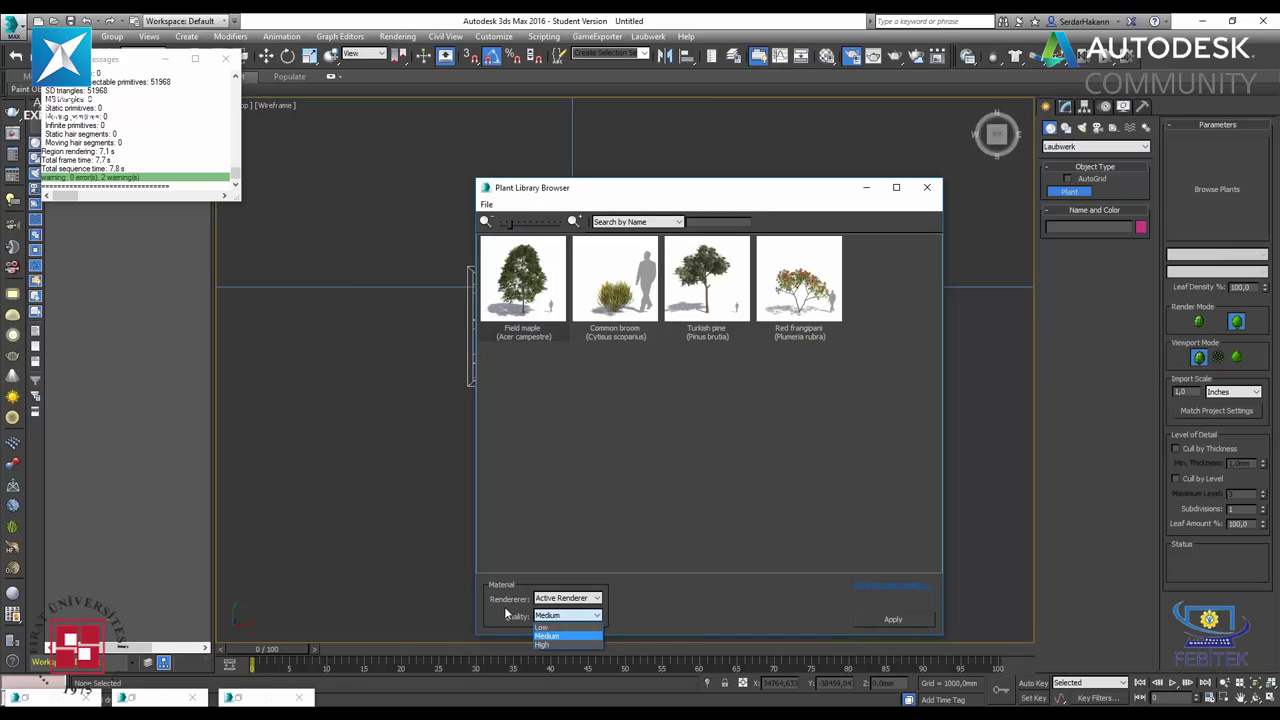
click(558, 645)
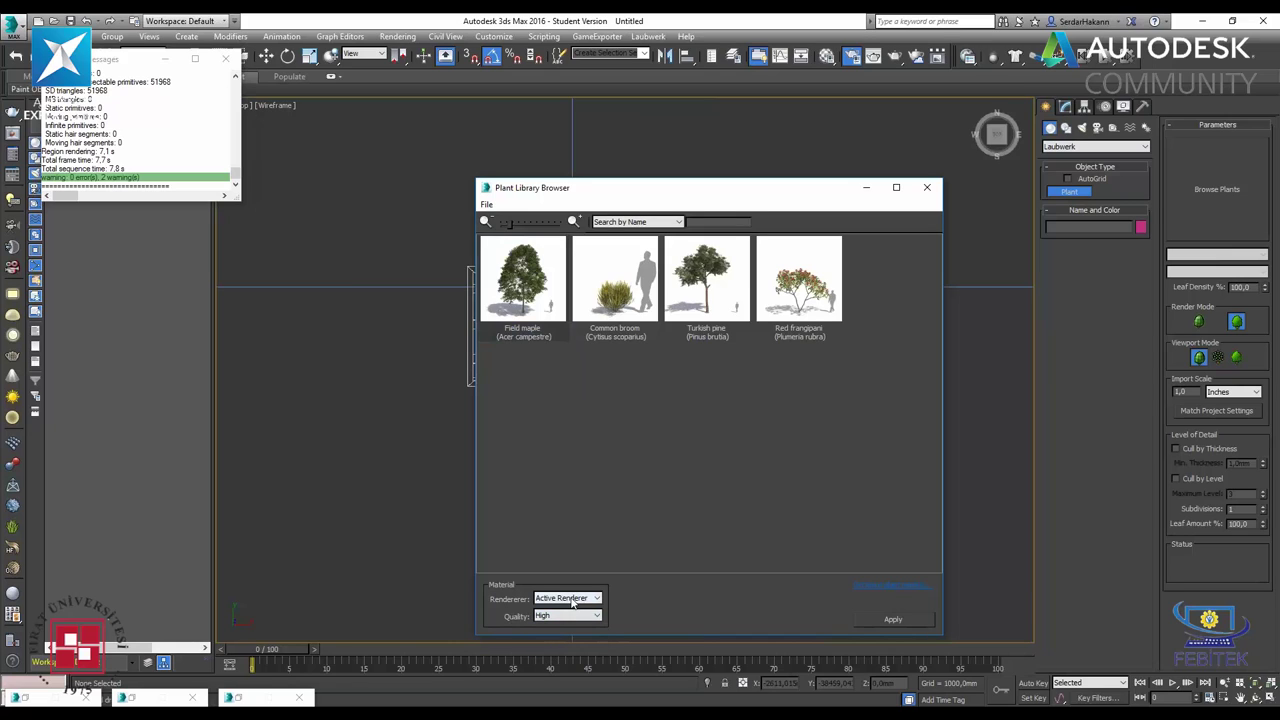
click(573, 601)
click(558, 631)
click(891, 619)
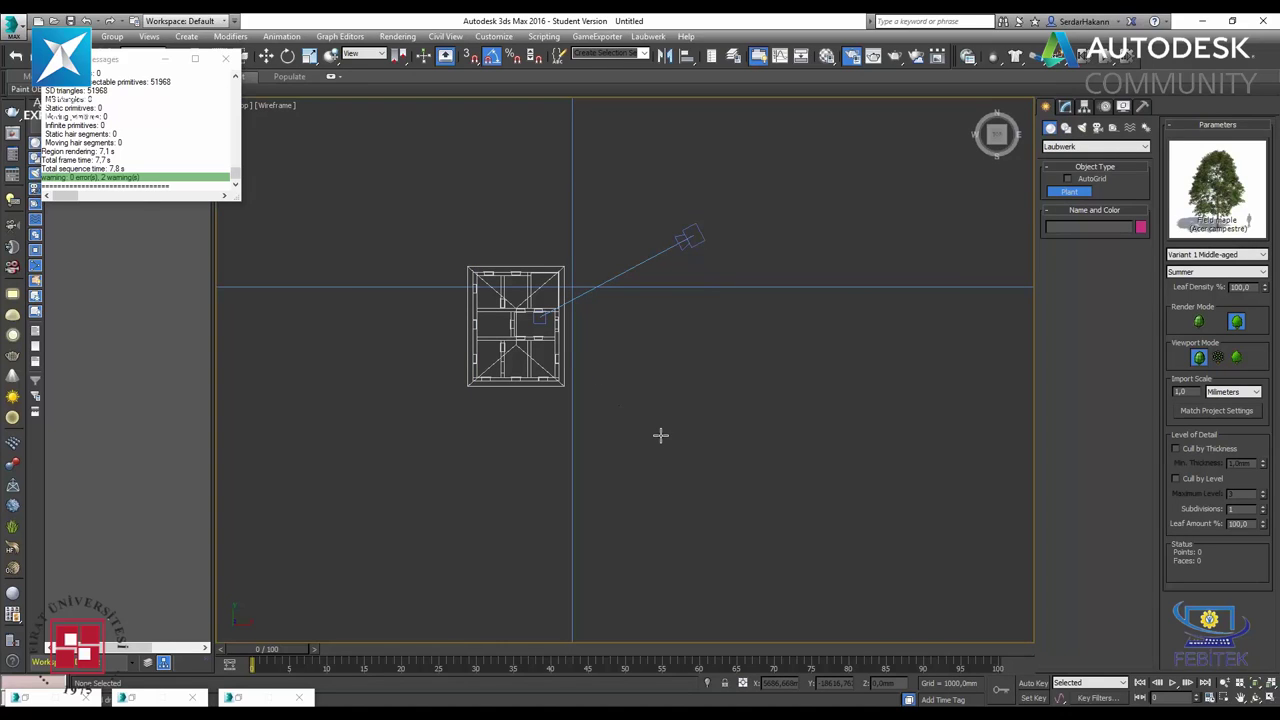
- Plant a Field maple below the house and move it along X toward the house
click(611, 458)
key(w)
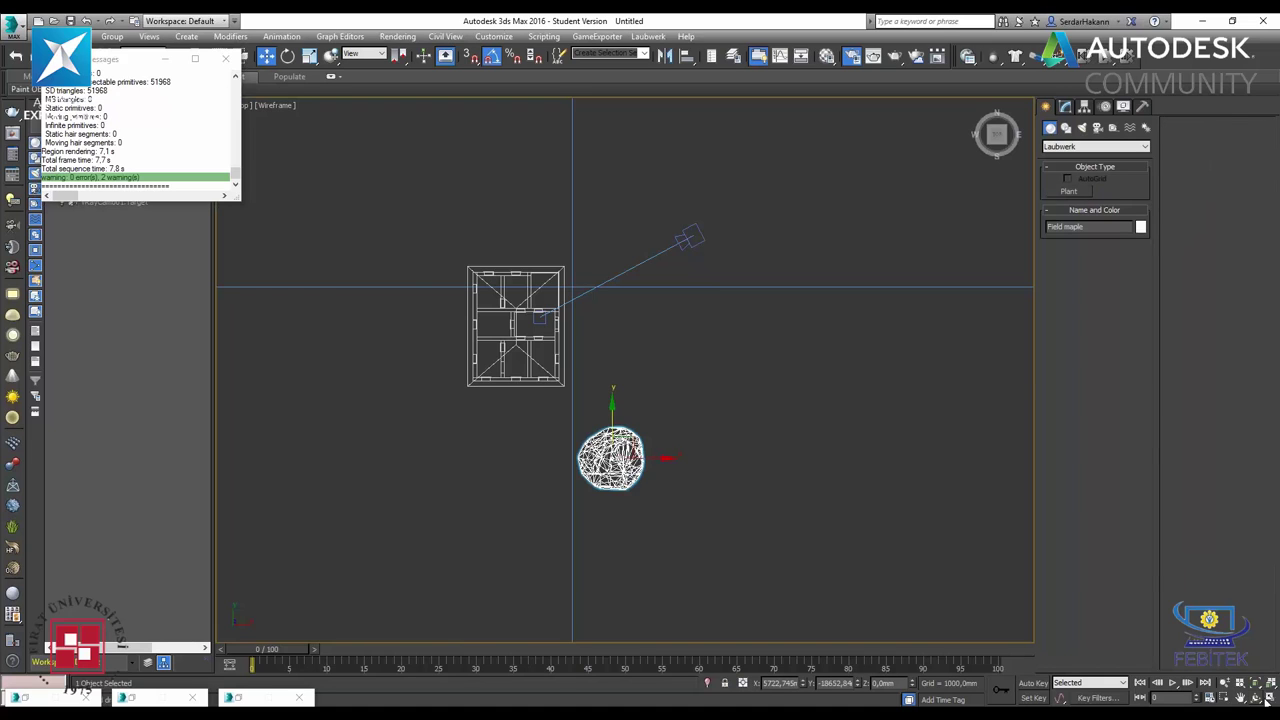
key(alt+w)
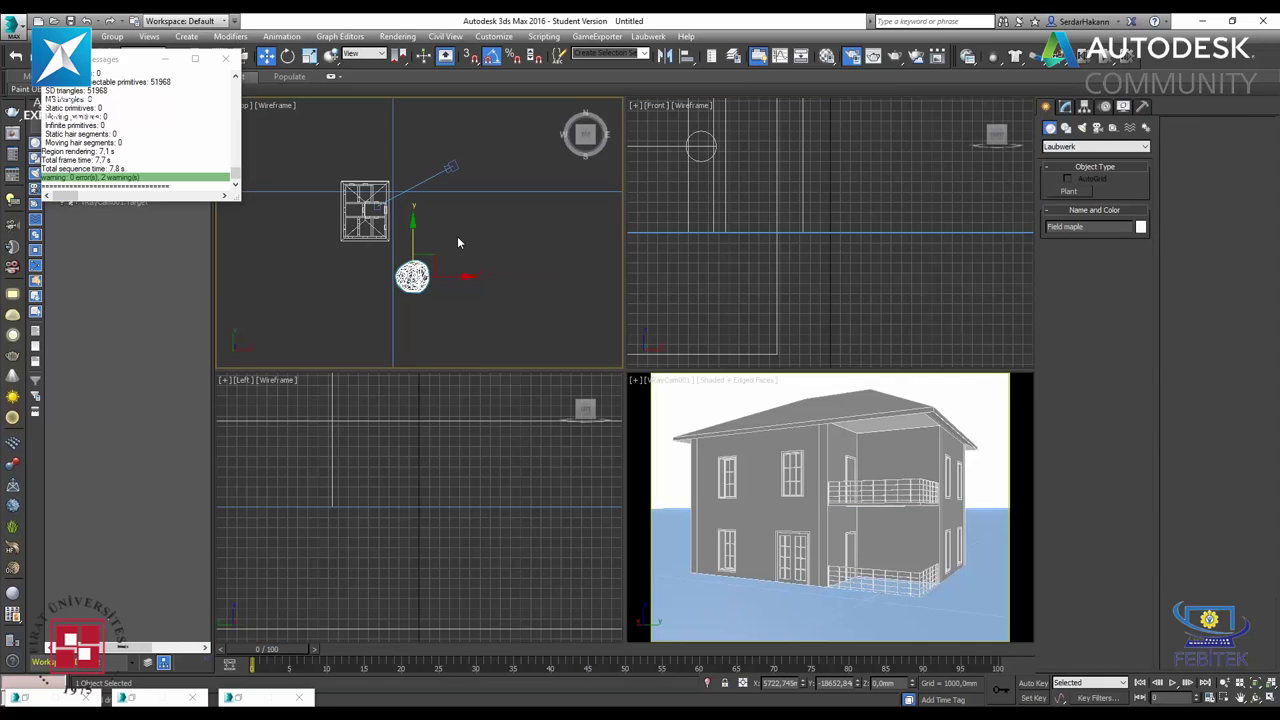
drag(465, 277, 406, 281)
scroll(301, 249, up, 3)
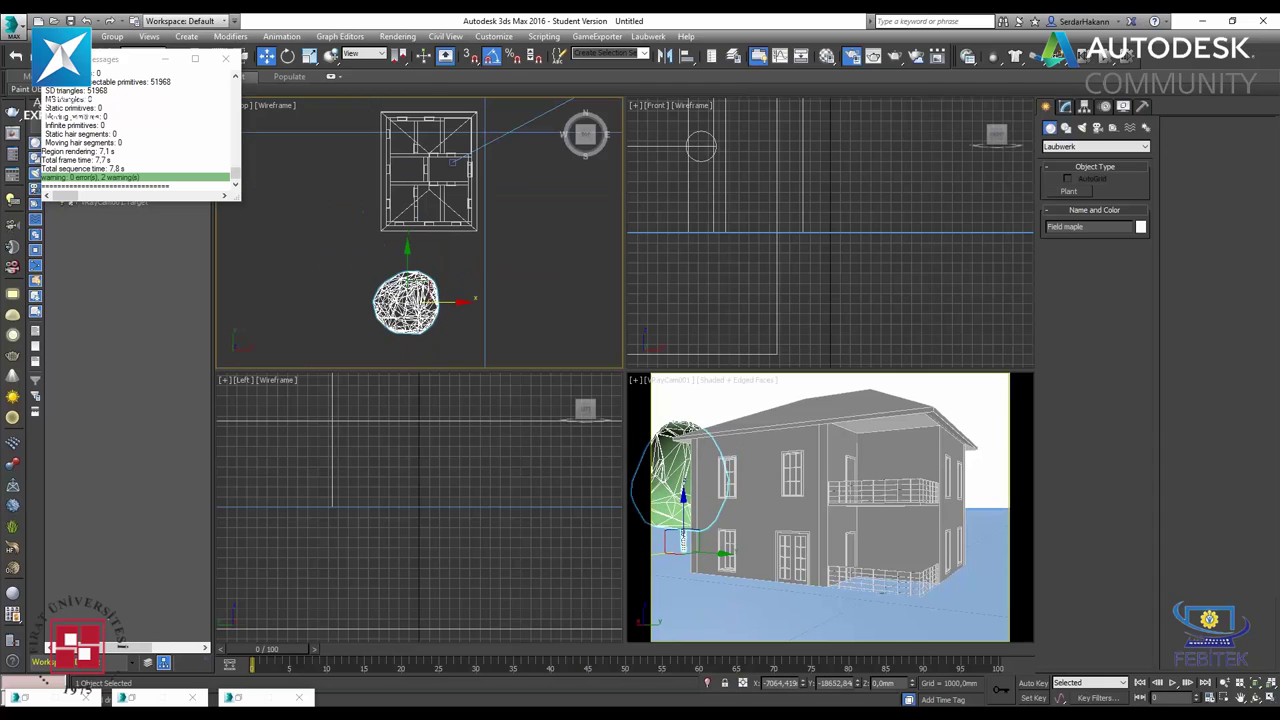
key(alt+w)
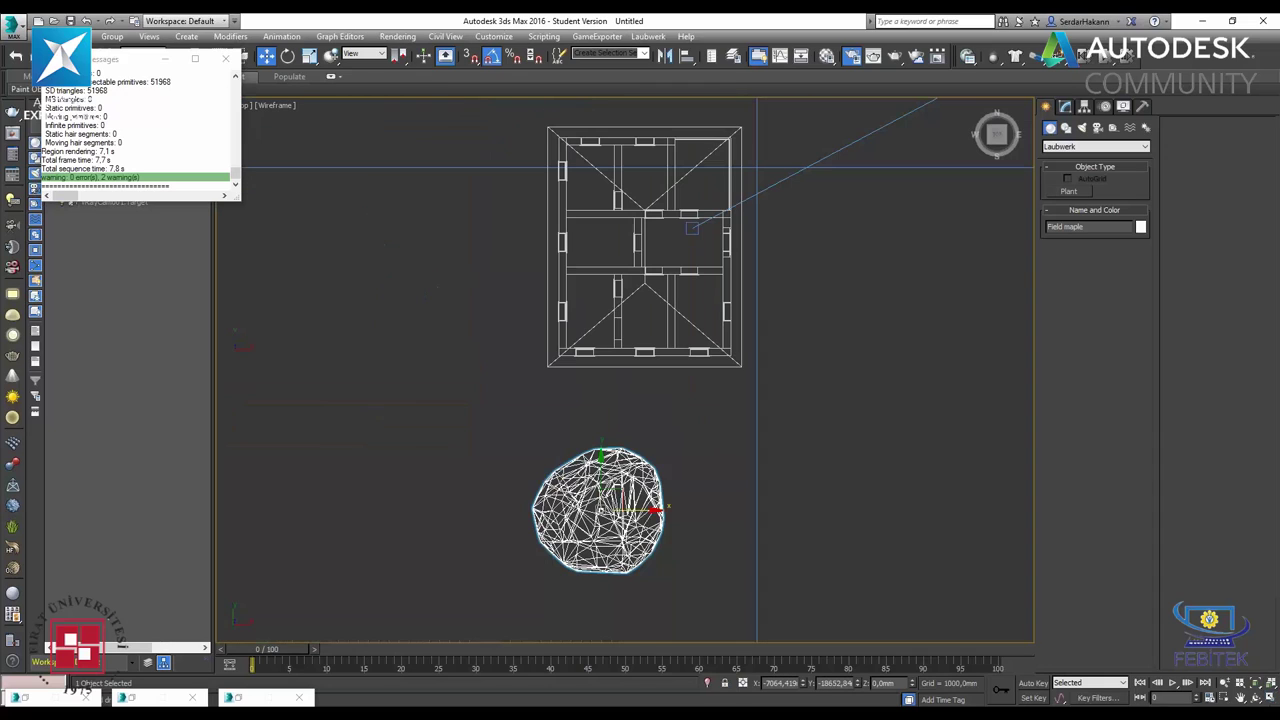
shift+drag(610, 497, 496, 410)
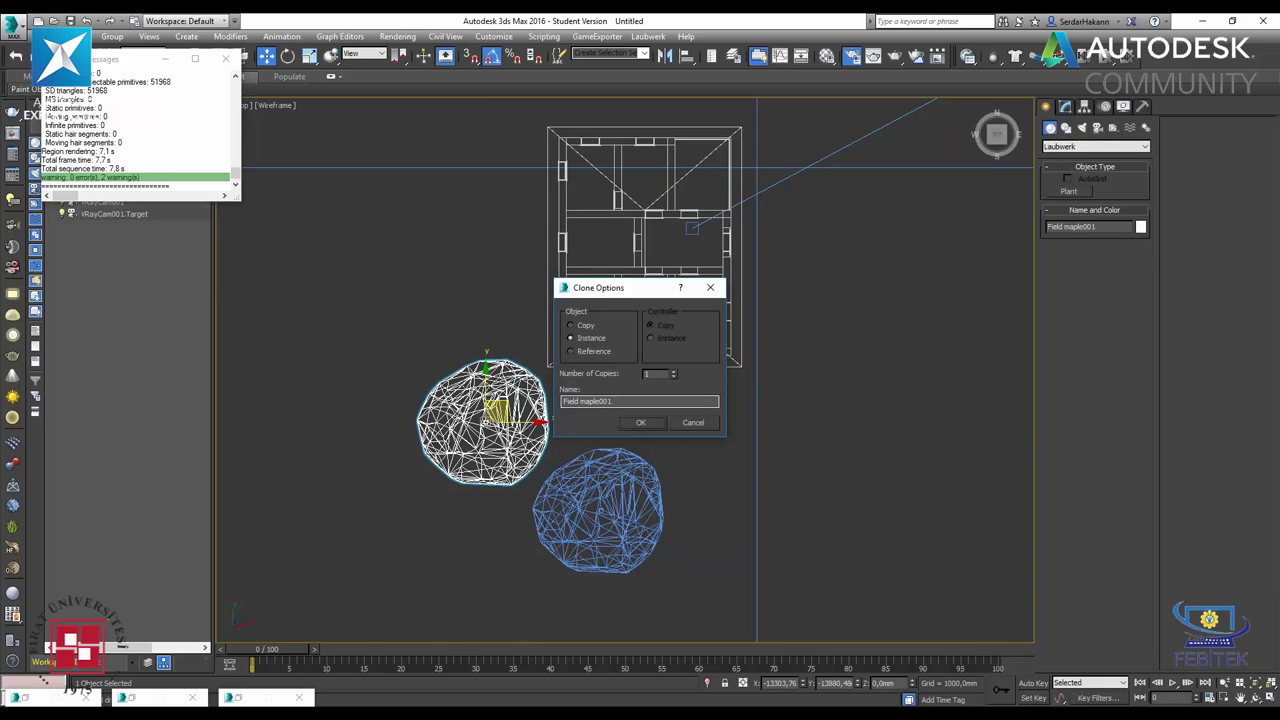
- Add instanced maple copies Field maple001 to 003 up the house's left side
click(641, 422)
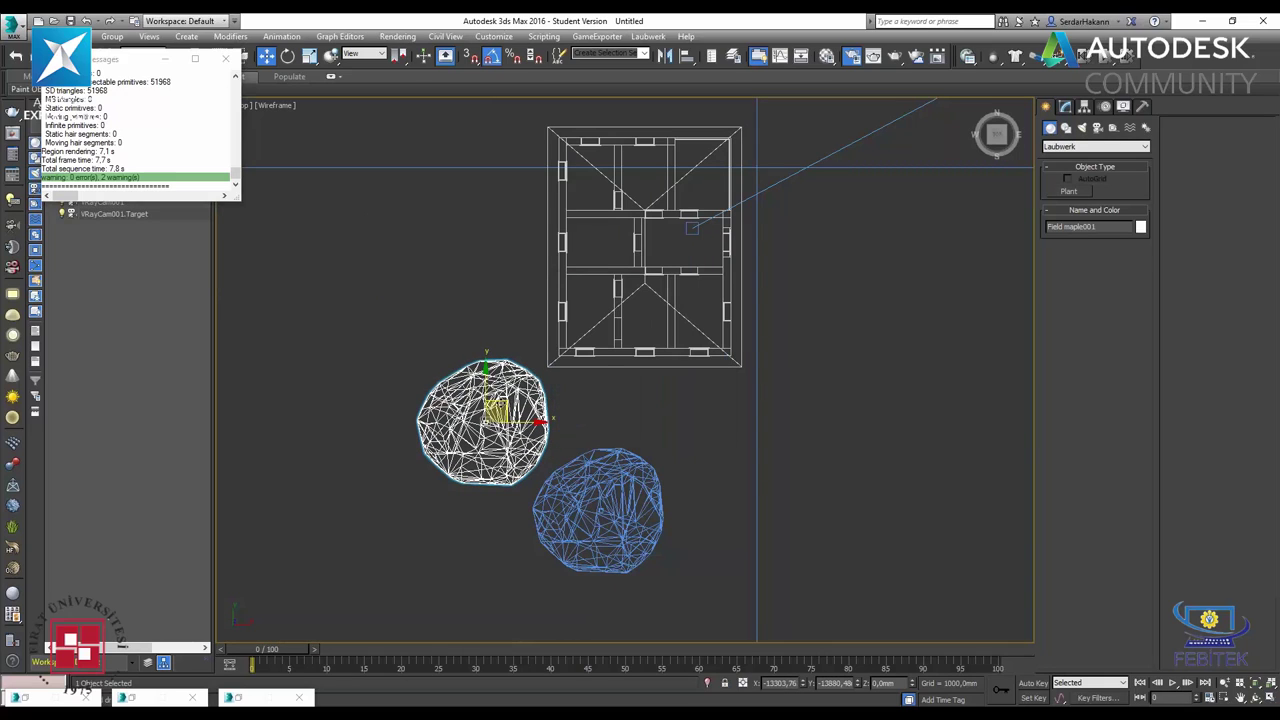
shift+drag(488, 415, 488, 270)
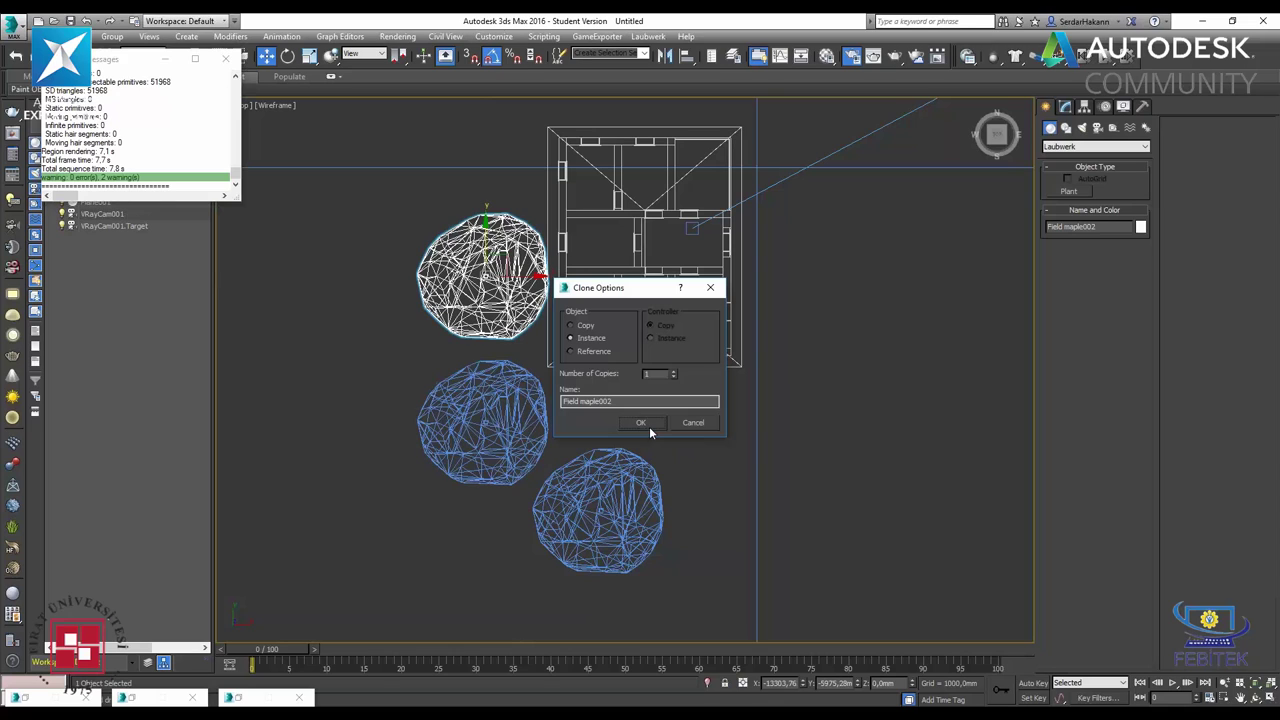
click(649, 426)
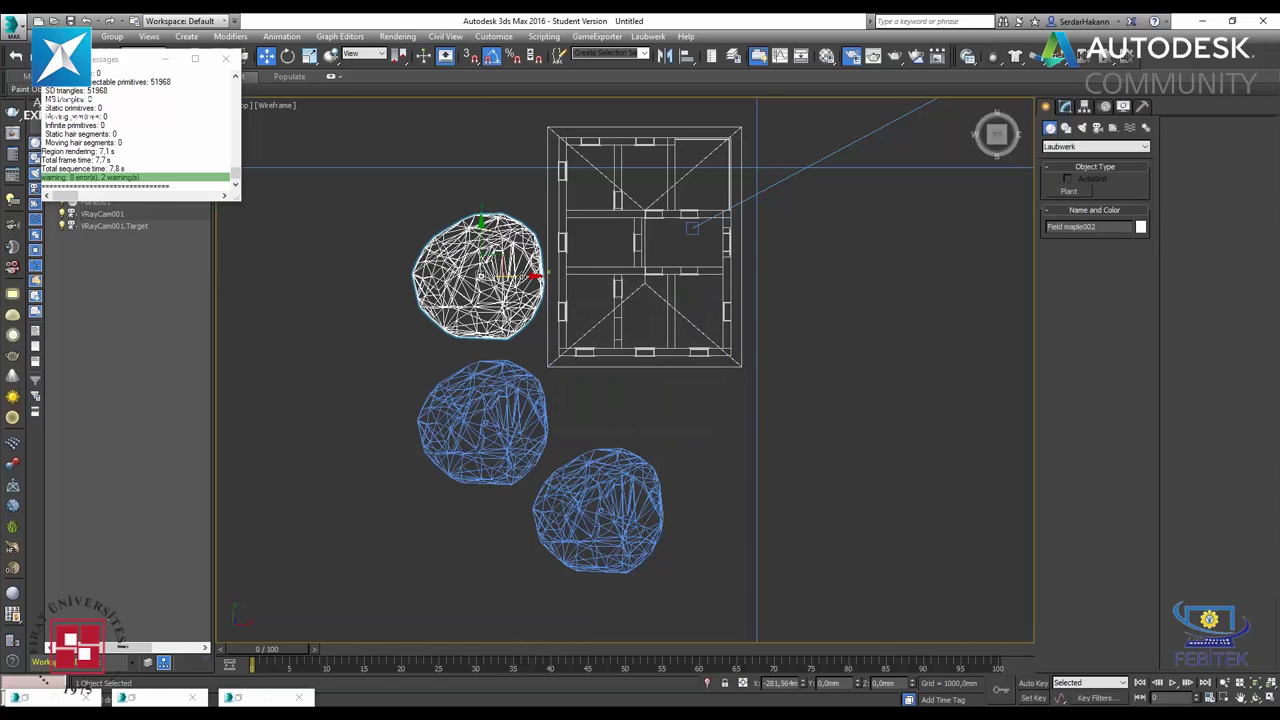
scroll(523, 232, down, 3)
scroll(470, 314, up, 1)
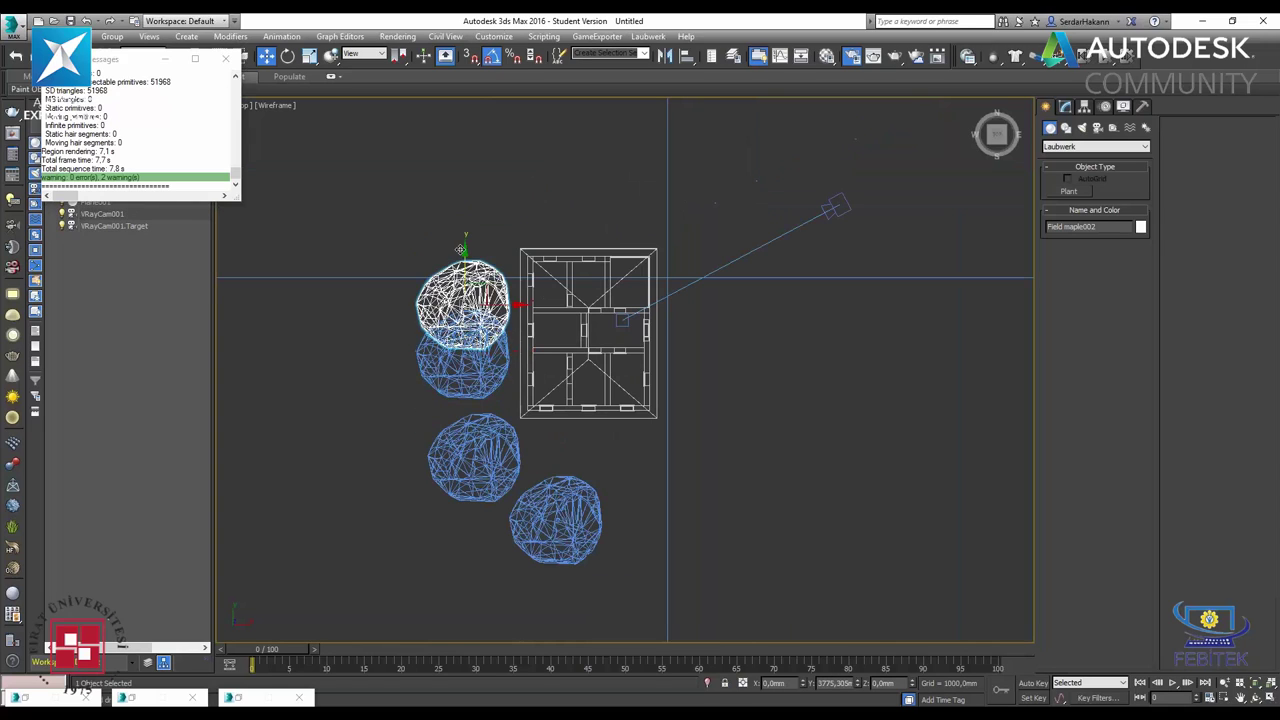
shift+drag(470, 350, 470, 231)
click(644, 423)
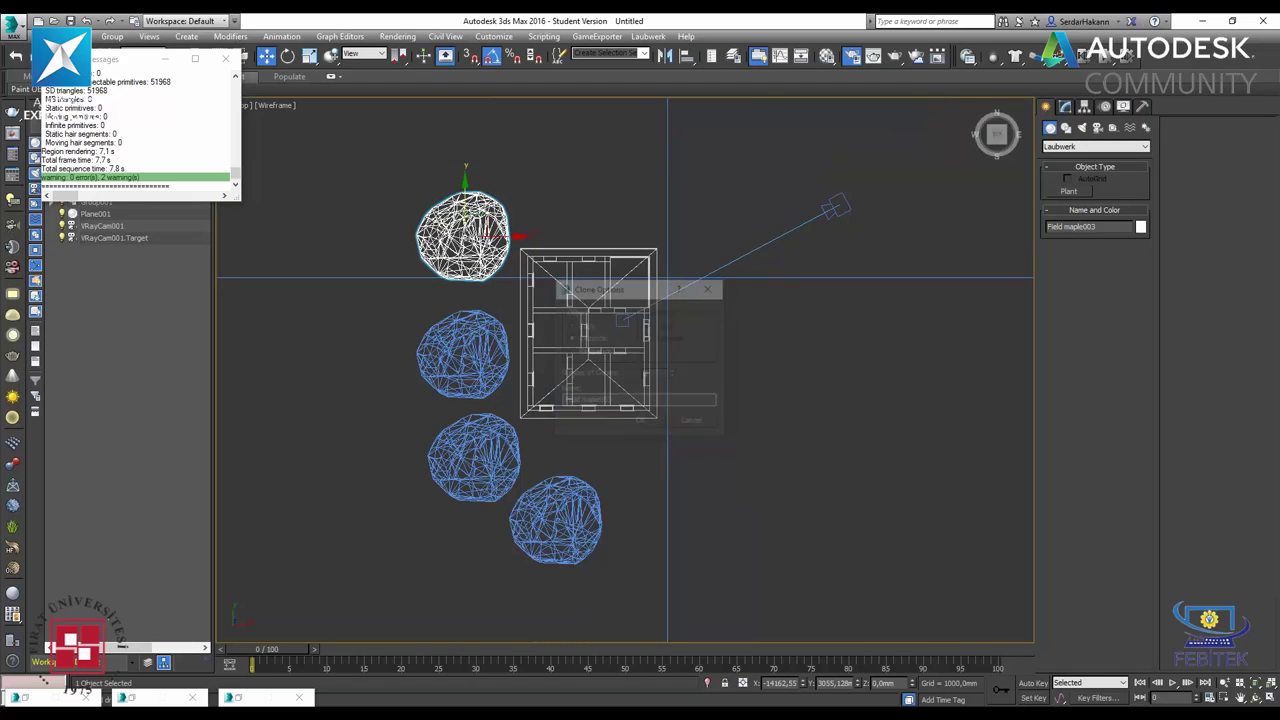
- Add instanced copies Field maple004 to 008 below and along the top of the house
mouse_move(477, 228)
mouse_down()
mouse_move(701, 512)
mouse_move(681, 516)
mouse_up()
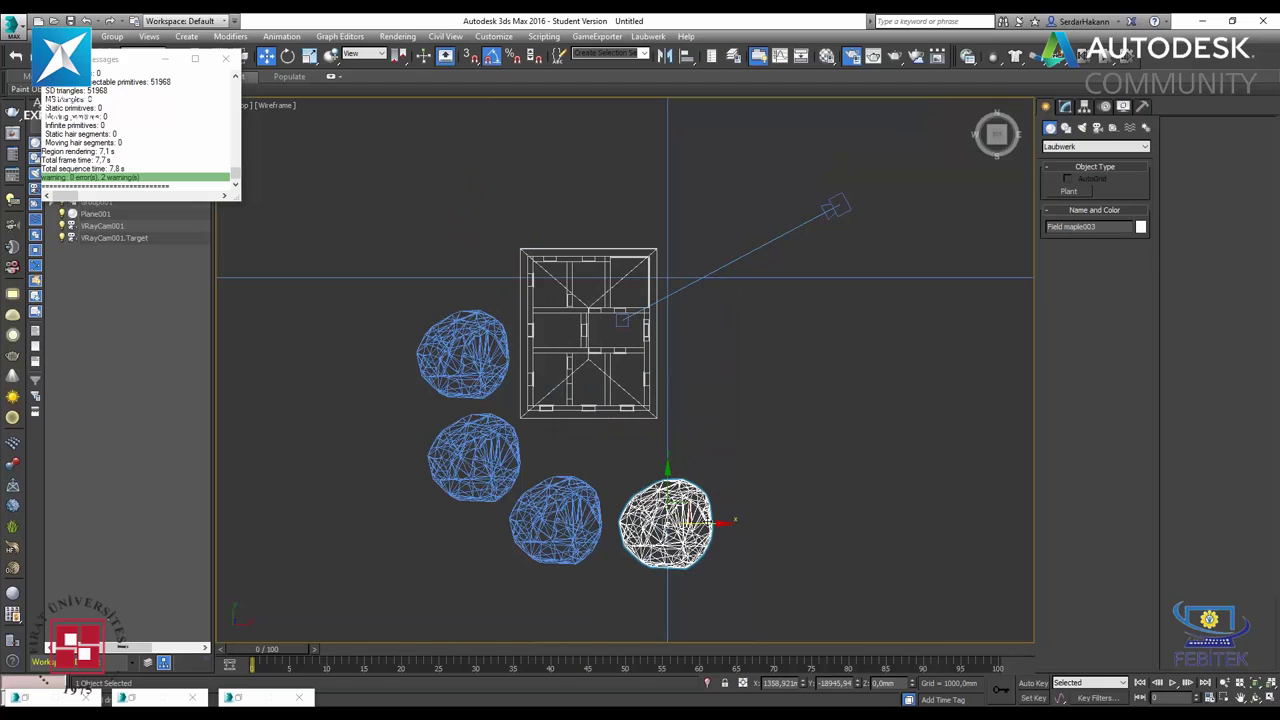
shift+drag(681, 516, 796, 516)
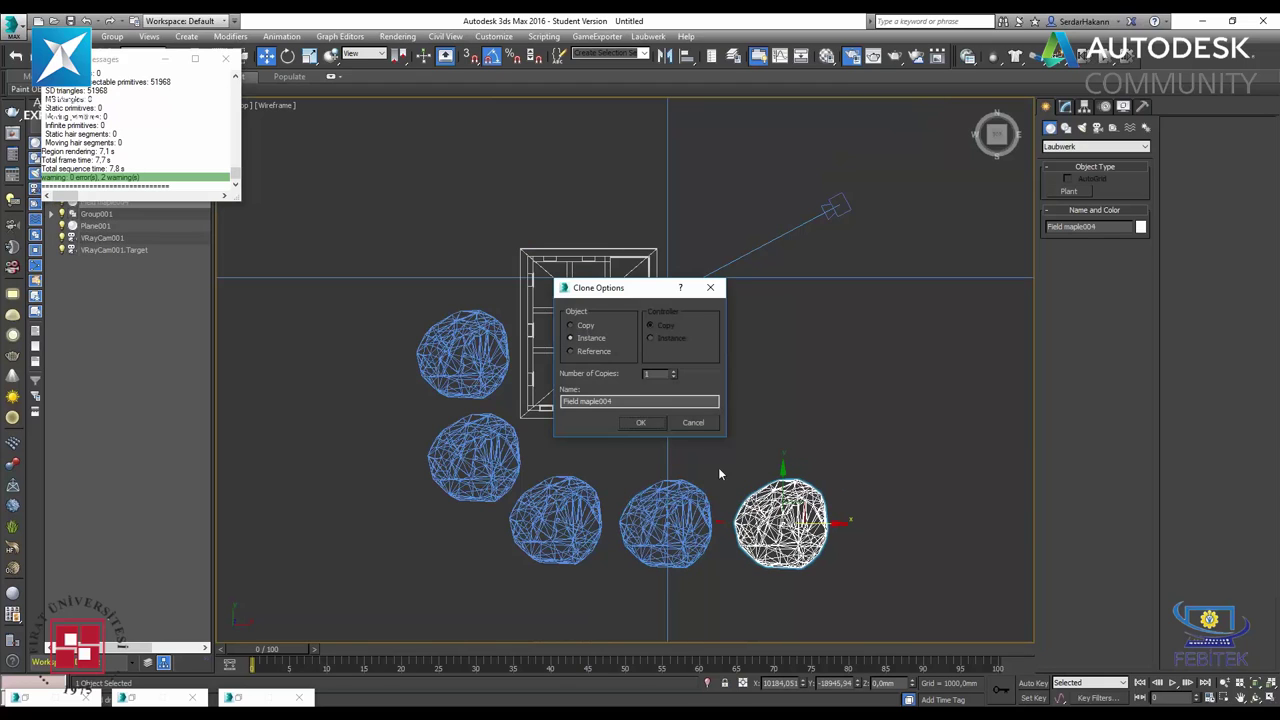
click(643, 425)
mouse_move(785, 514)
mouse_down()
mouse_move(665, 335)
mouse_move(475, 226)
mouse_up()
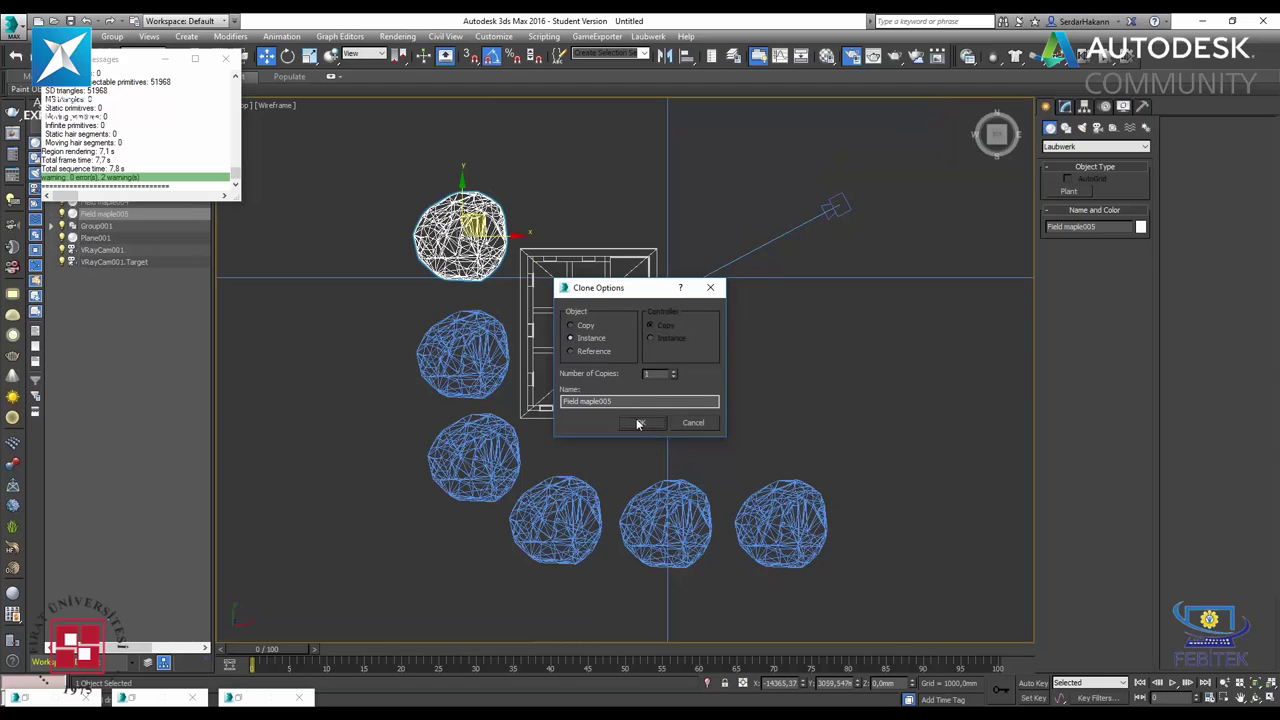
click(640, 424)
mouse_move(459, 210)
mouse_down()
mouse_move(459, 120)
mouse_move(568, 160)
mouse_up()
click(640, 424)
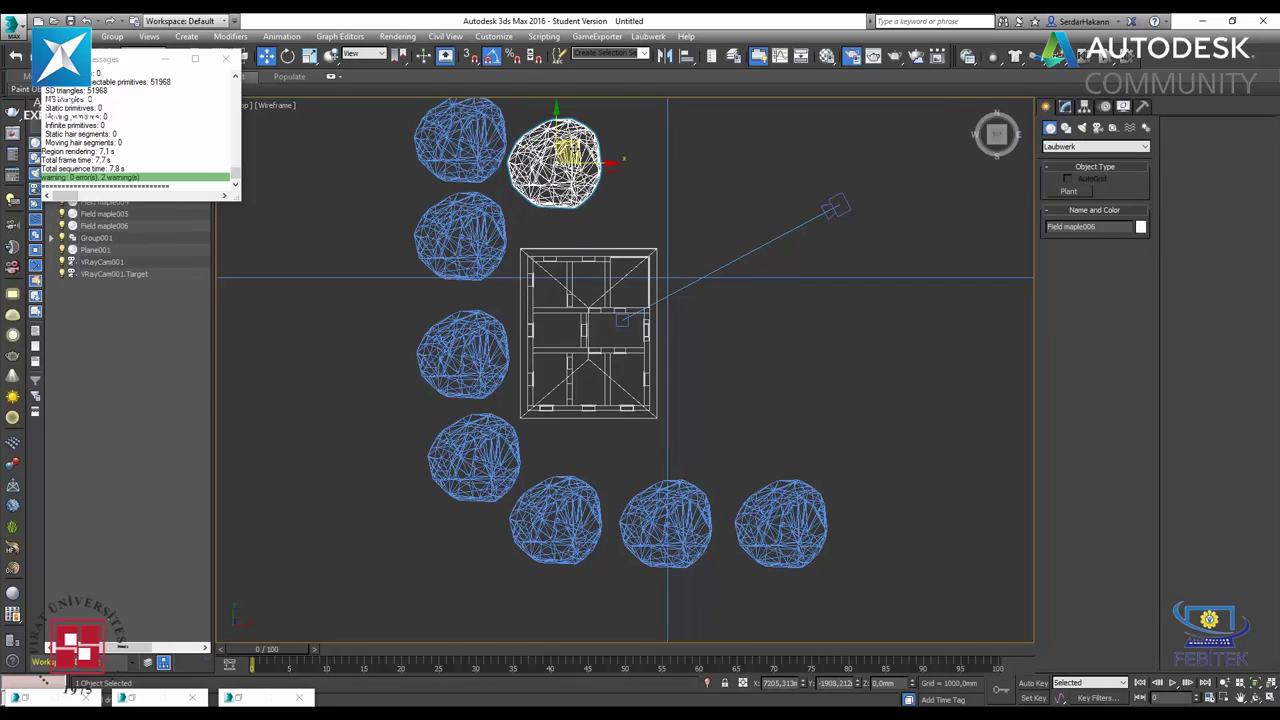
click(640, 424)
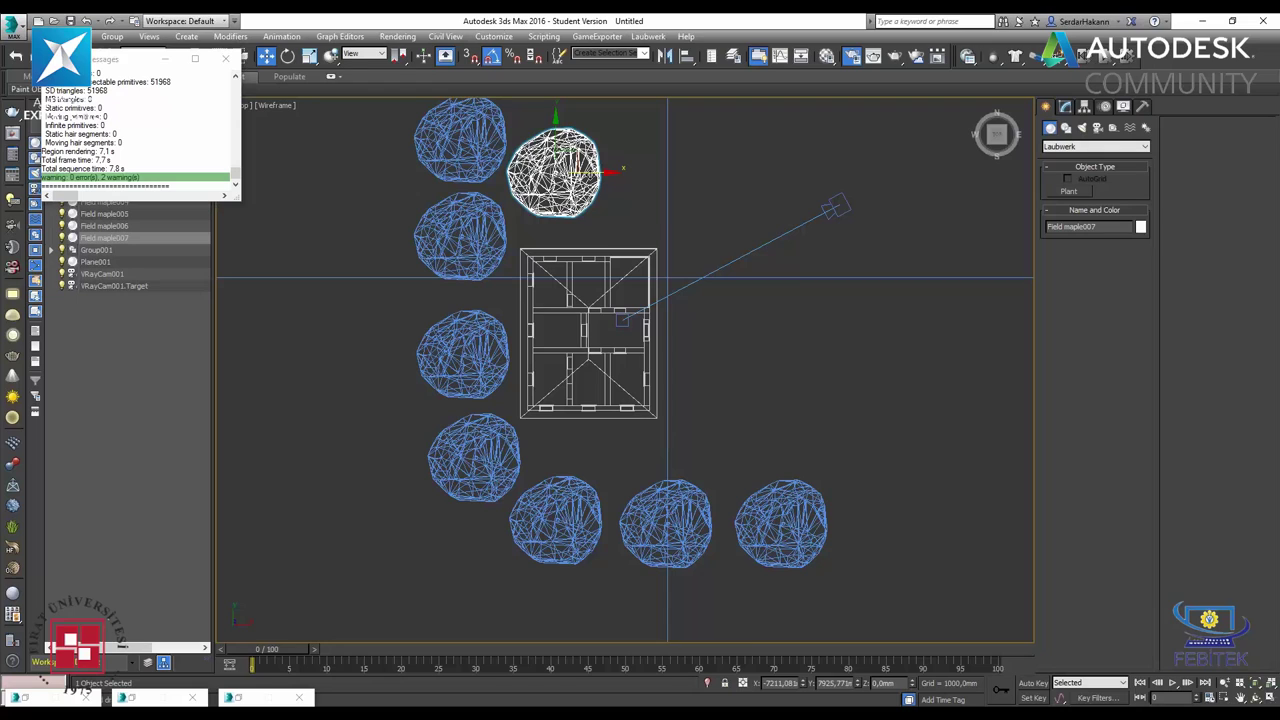
shift+drag(566, 162, 672, 162)
click(640, 423)
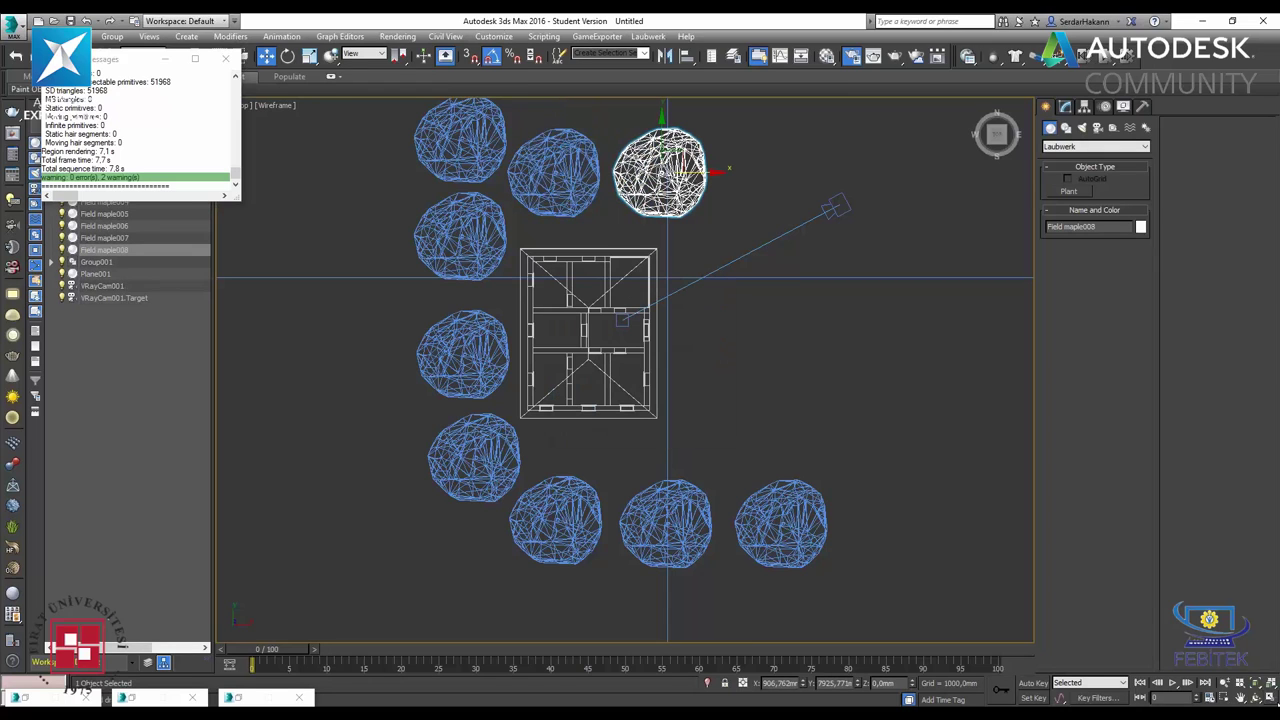
- Maximize the VRayCam001 view and render the house with its surrounding maples
key(alt+w)
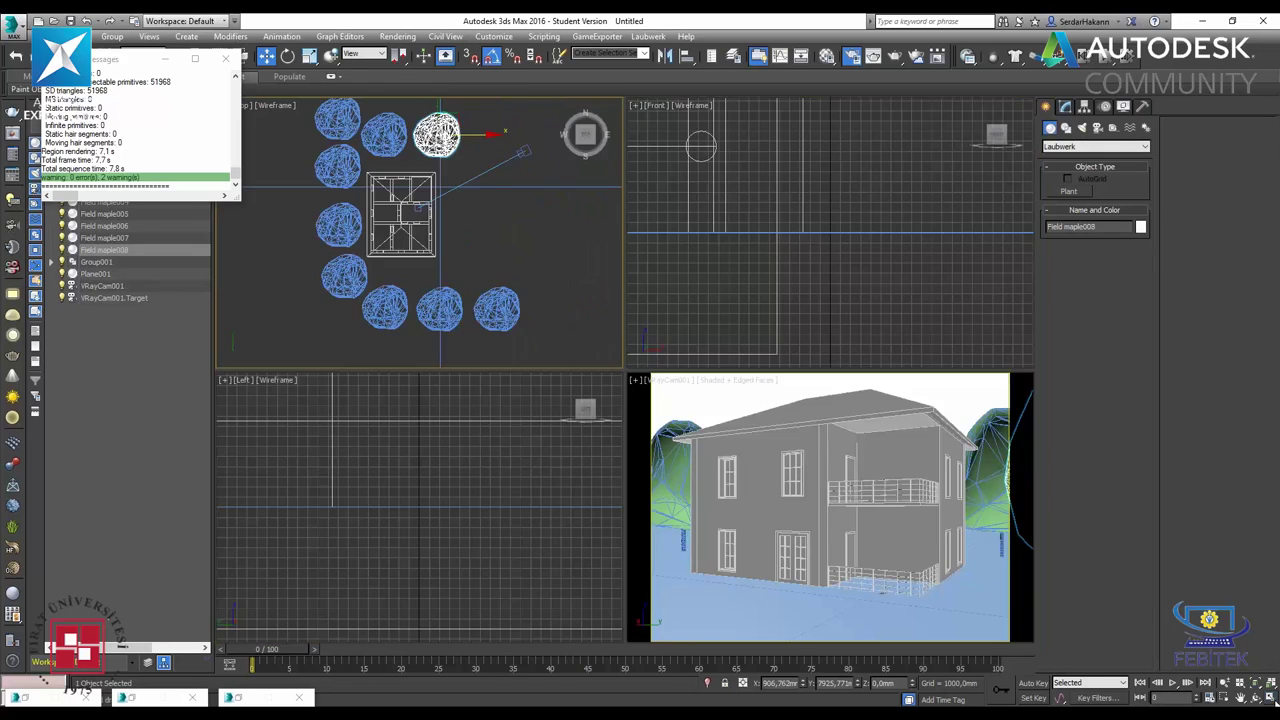
right_click(830, 474)
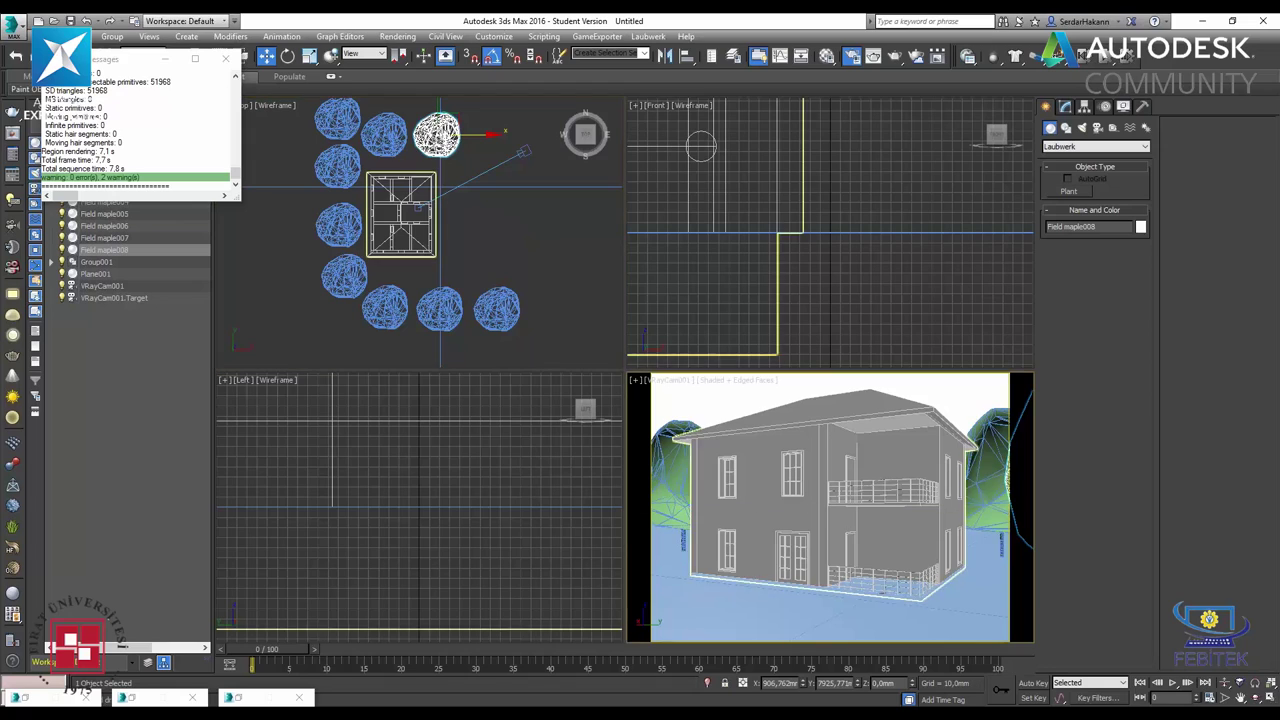
click(1270, 698)
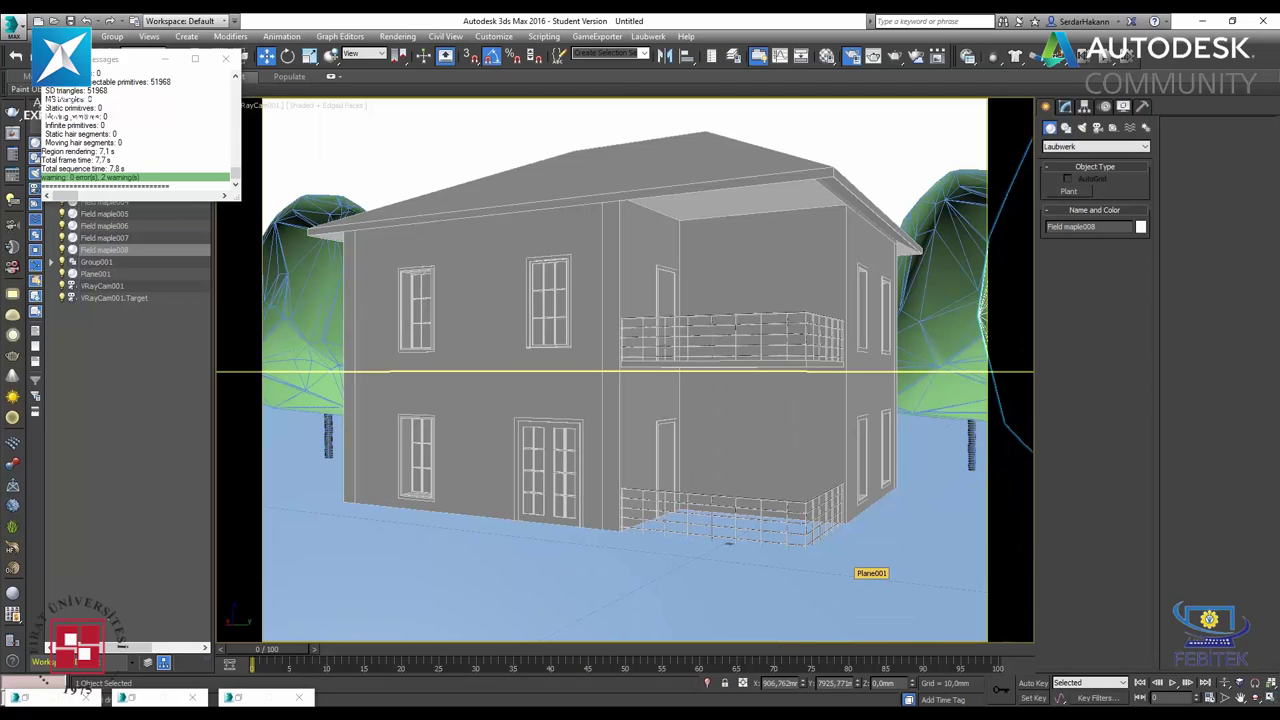
key(shift+q)
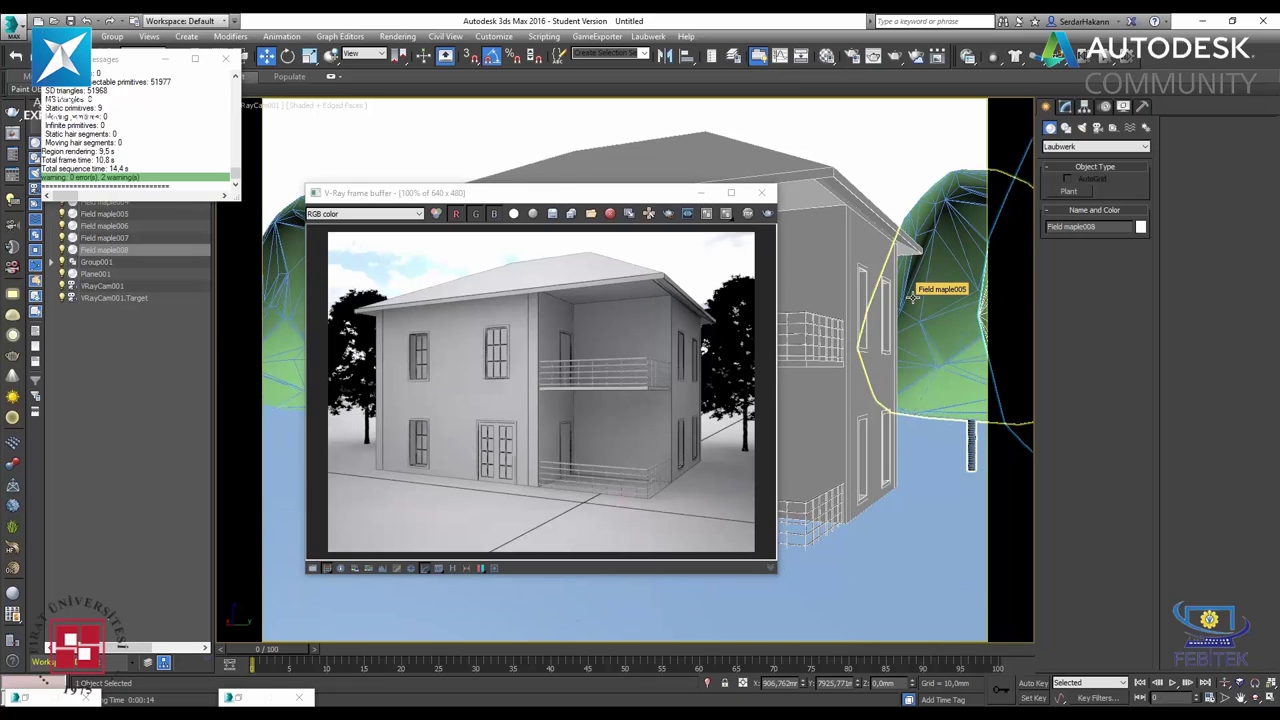
- Uncheck Override mtl in Render Setup's V-Ray global switches and render the camera view again
key(m)
key(F10)
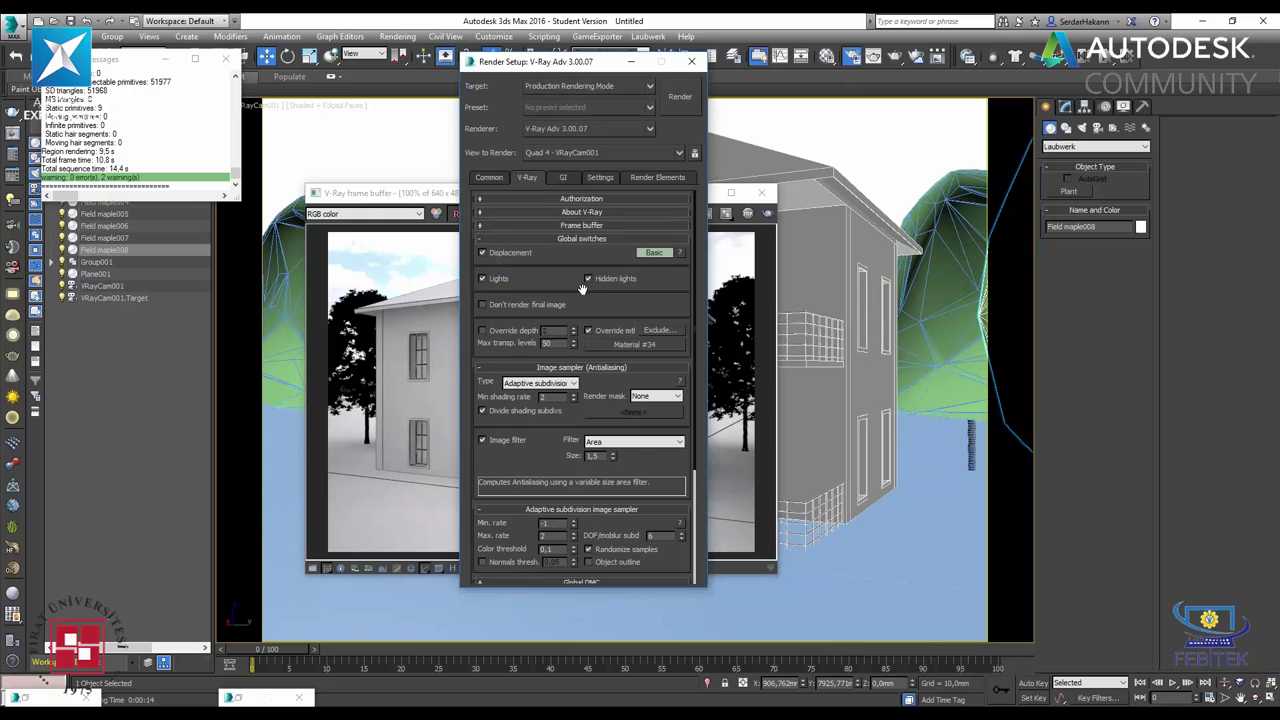
click(617, 333)
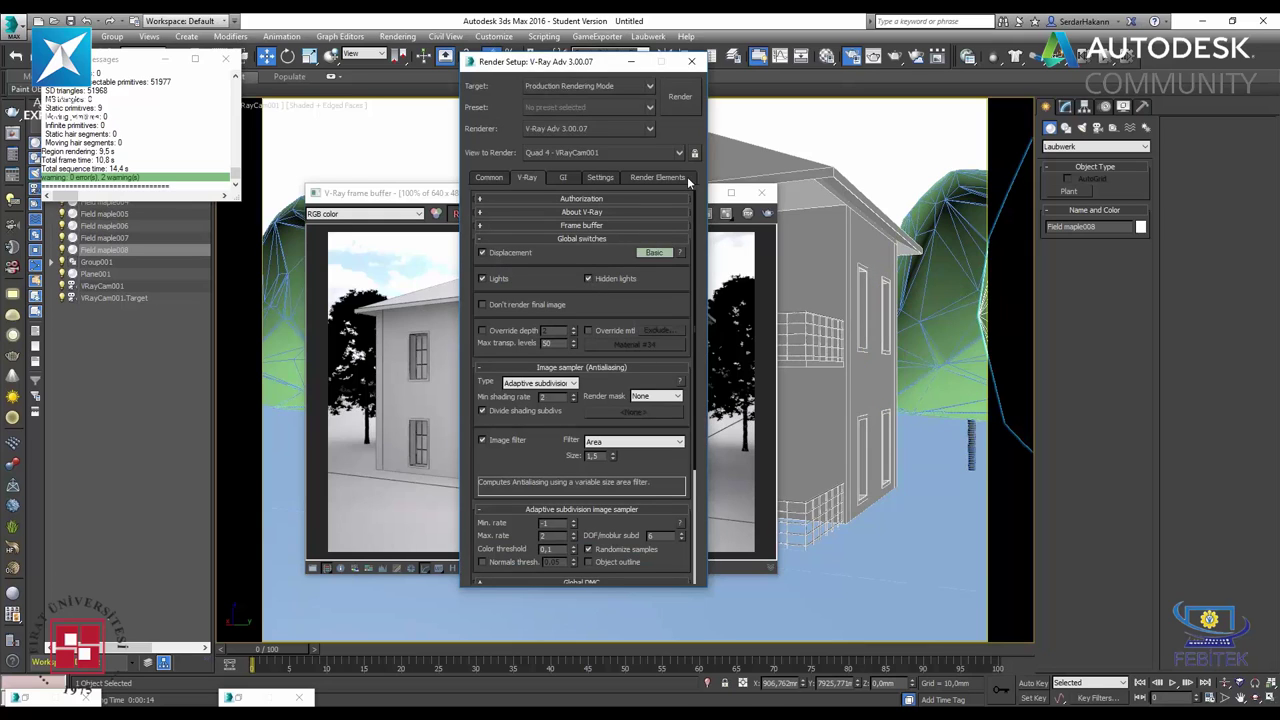
click(675, 109)
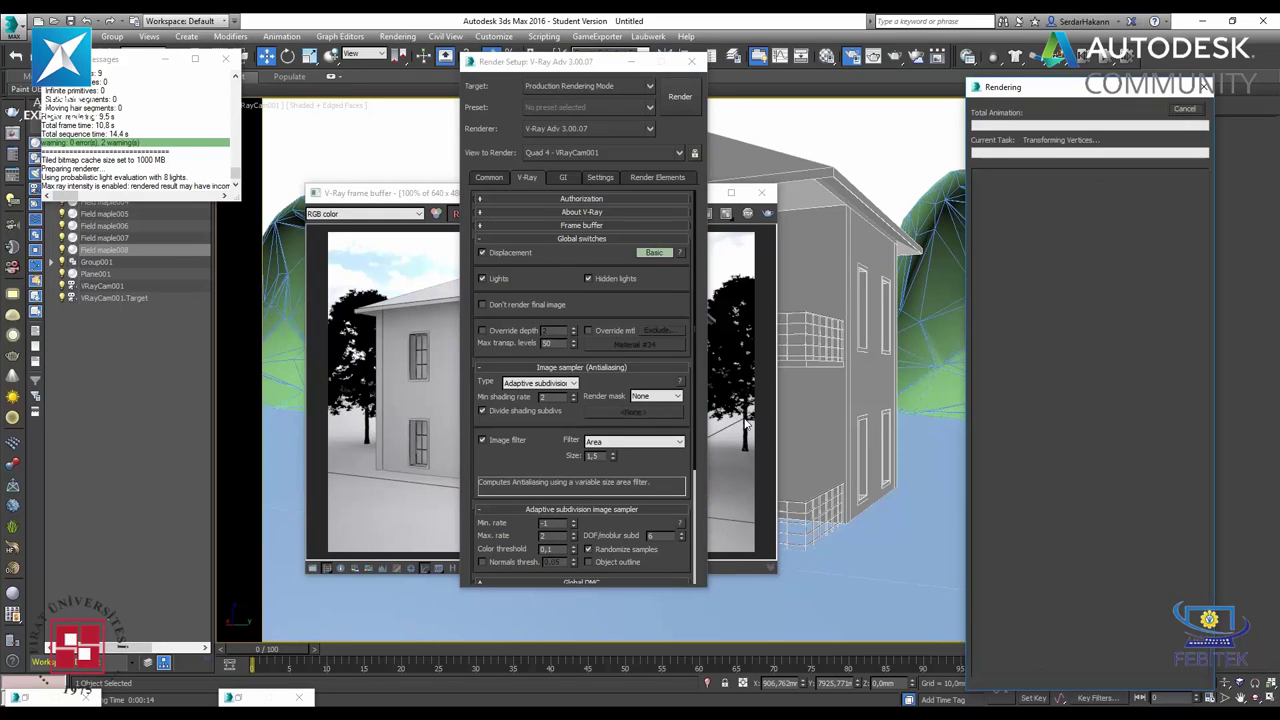
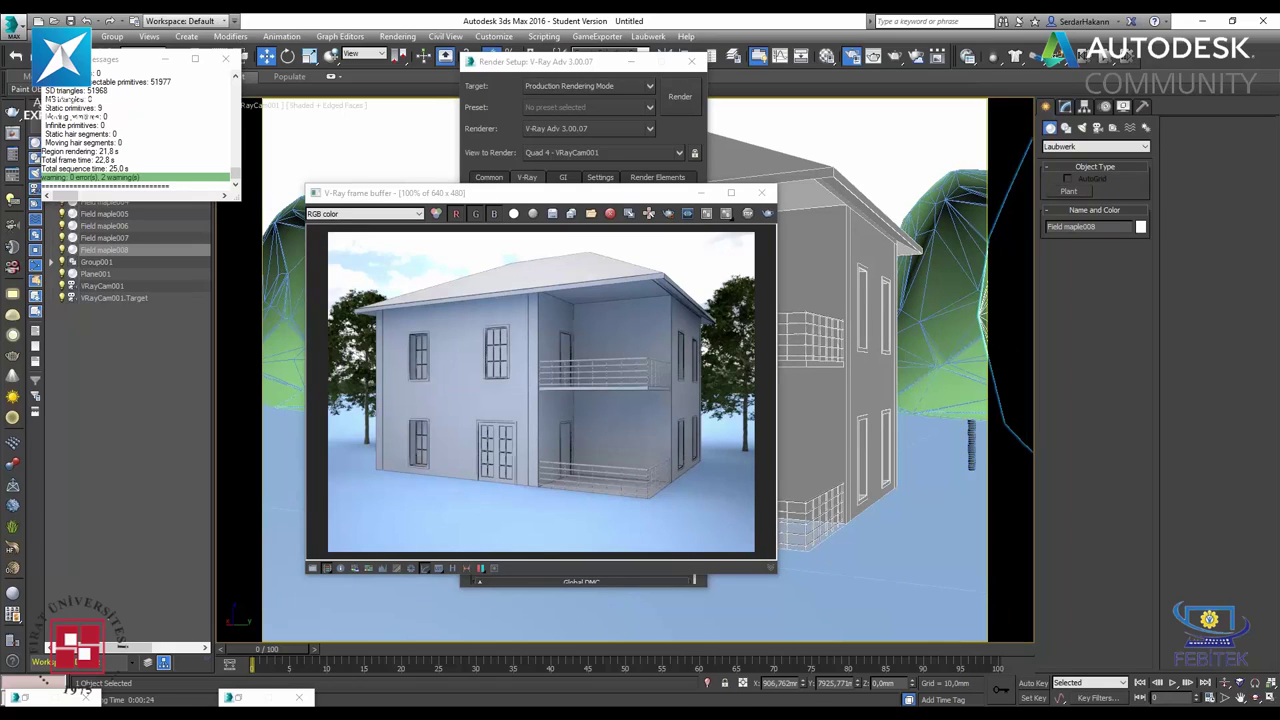
- Set the shutter speed of VRayCam001 to 150
click(224, 62)
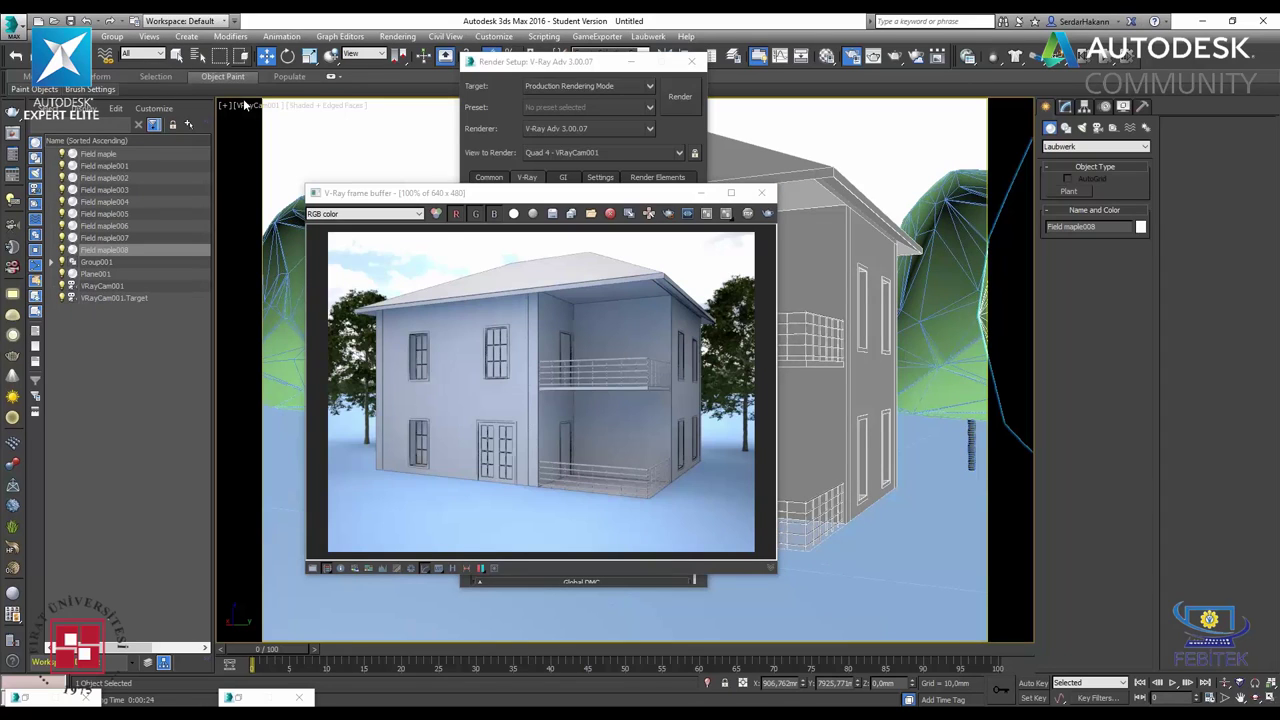
click(244, 104)
click(307, 375)
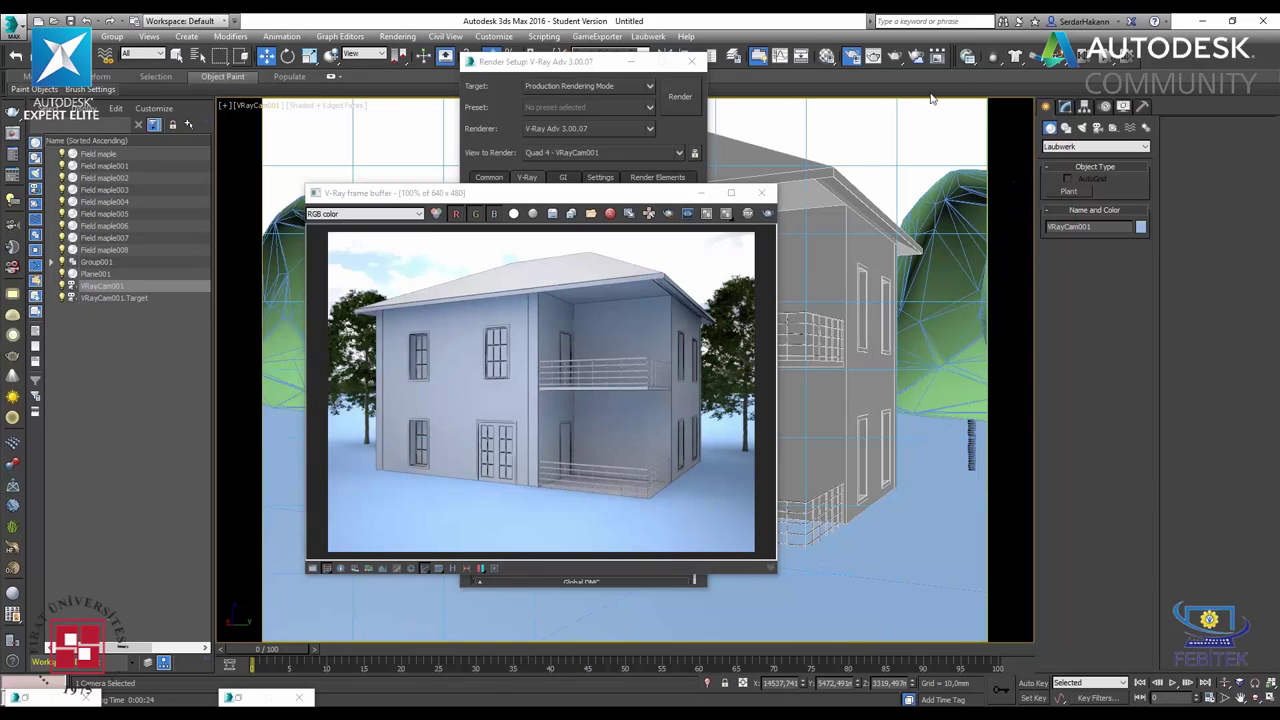
click(1066, 107)
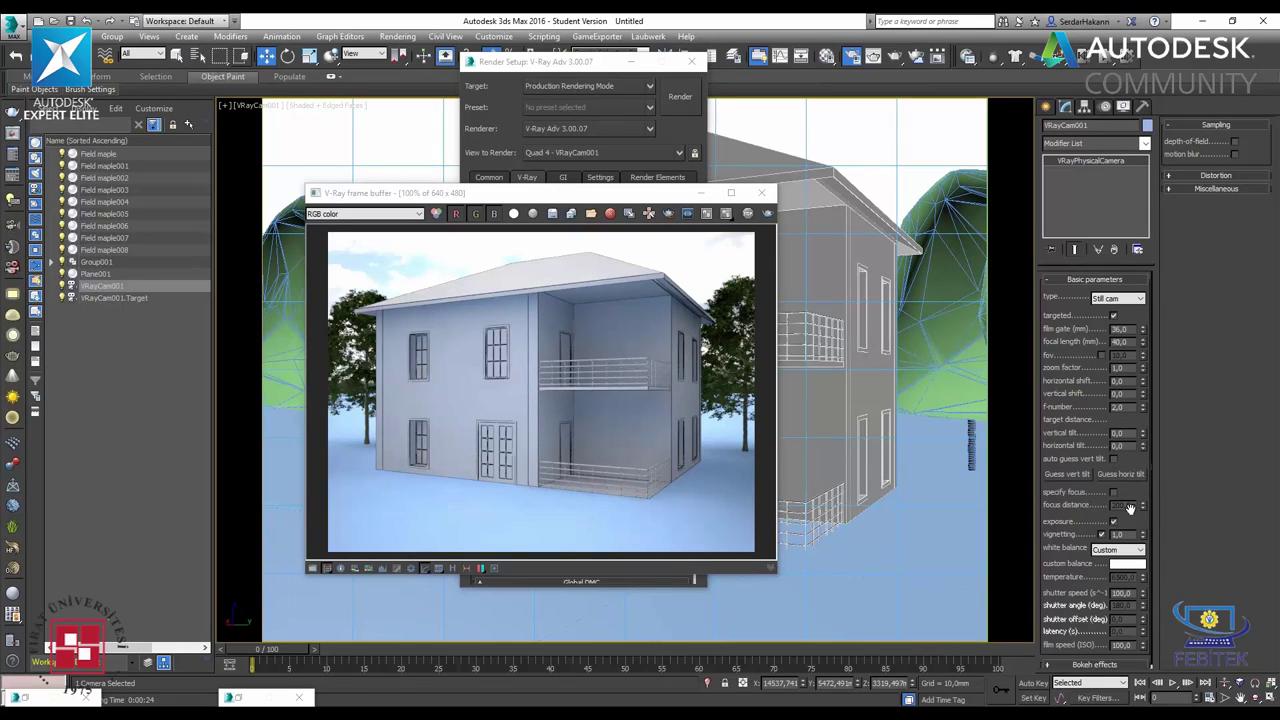
double_click(1122, 593)
text(150)
key(Return)
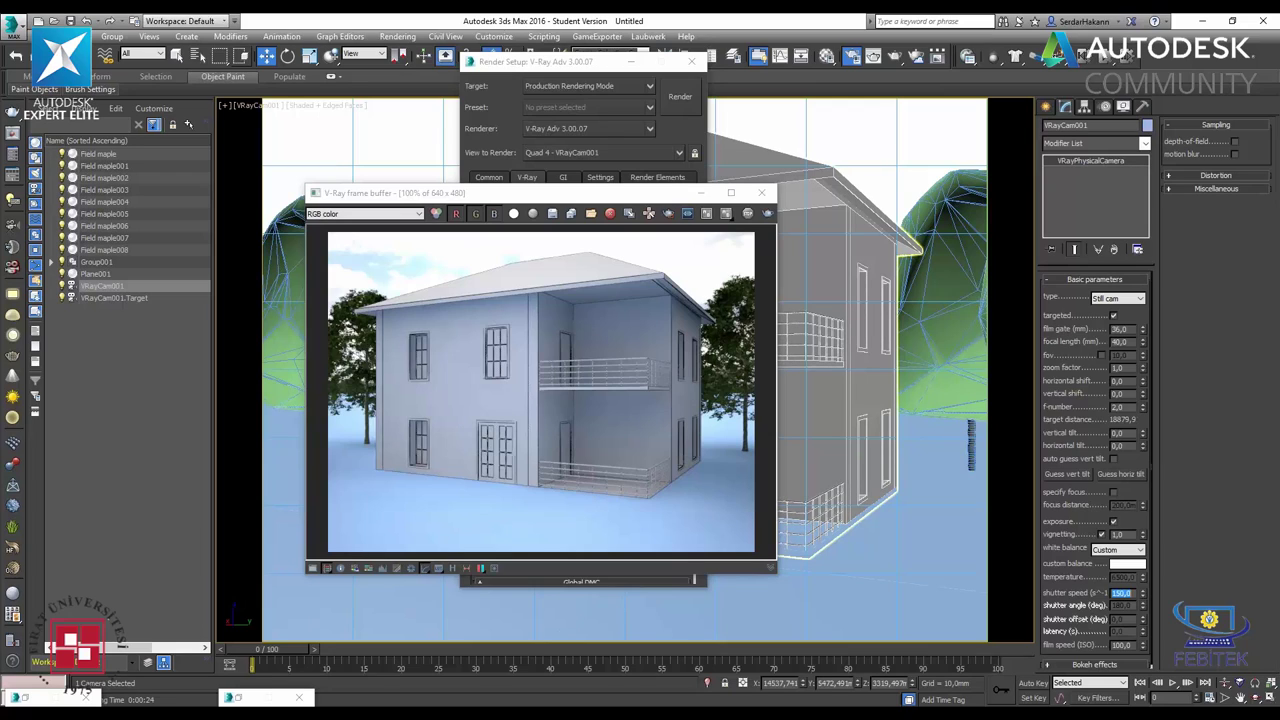
- Re-render the camera view, then close the V-Ray frame buffer and Render Setup
click(768, 214)
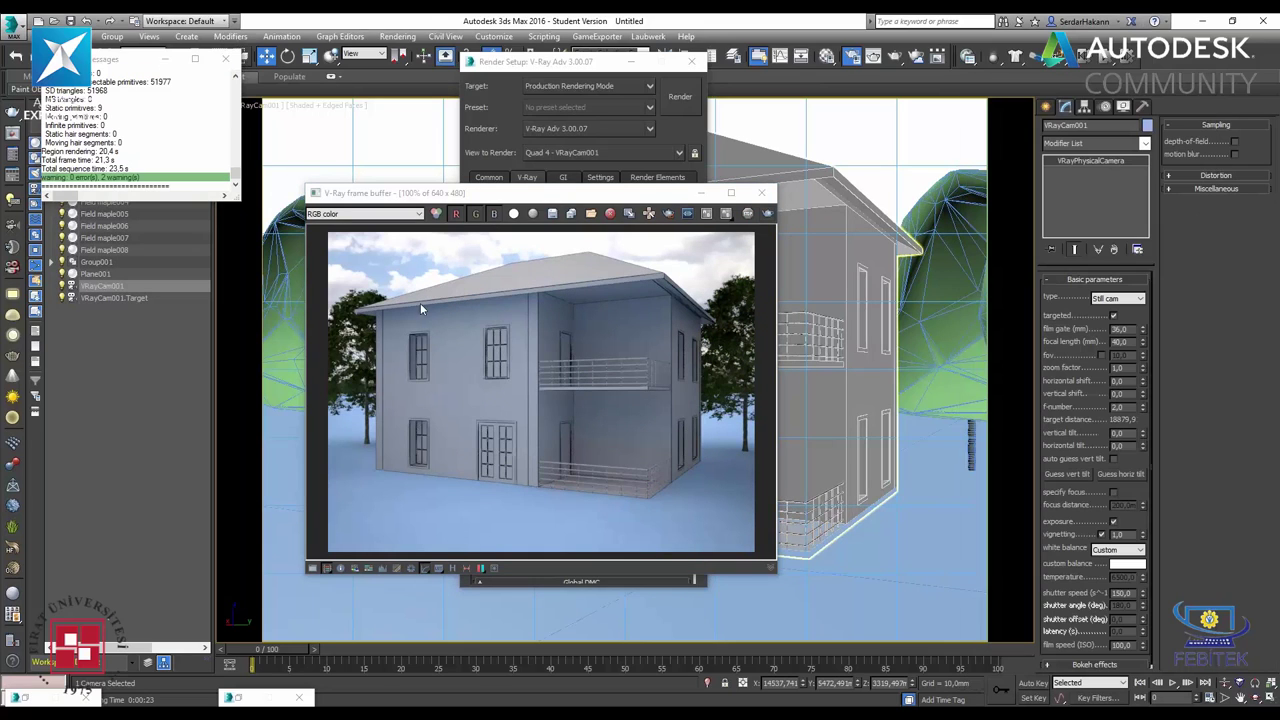
click(226, 59)
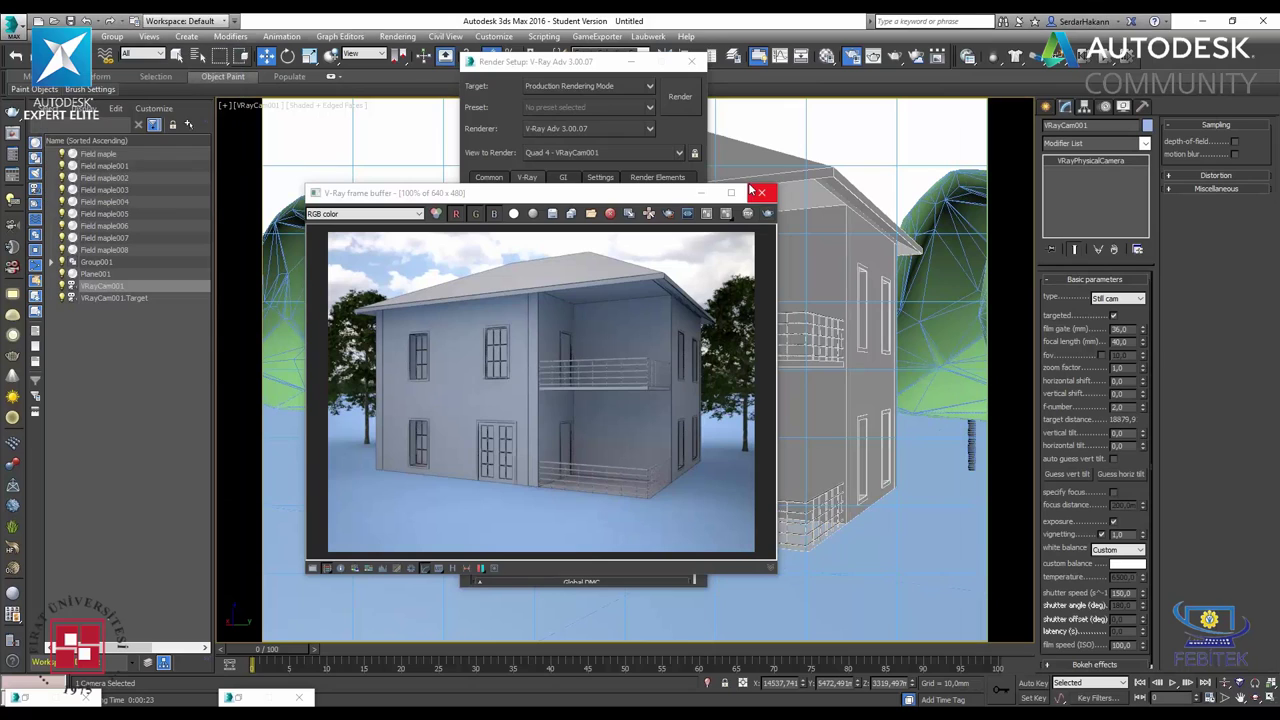
click(758, 195)
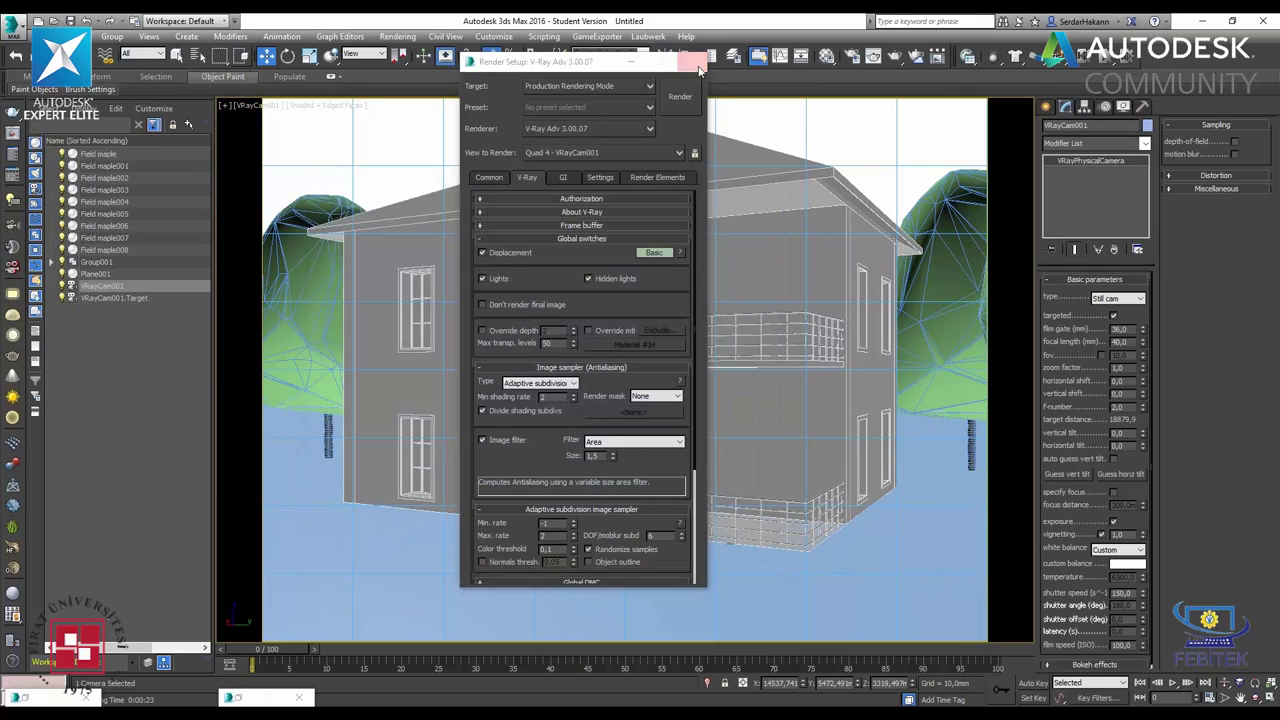
click(691, 61)
- Turn the 03 - Default slot into a VRayMtl named korkuluk
click(491, 149)
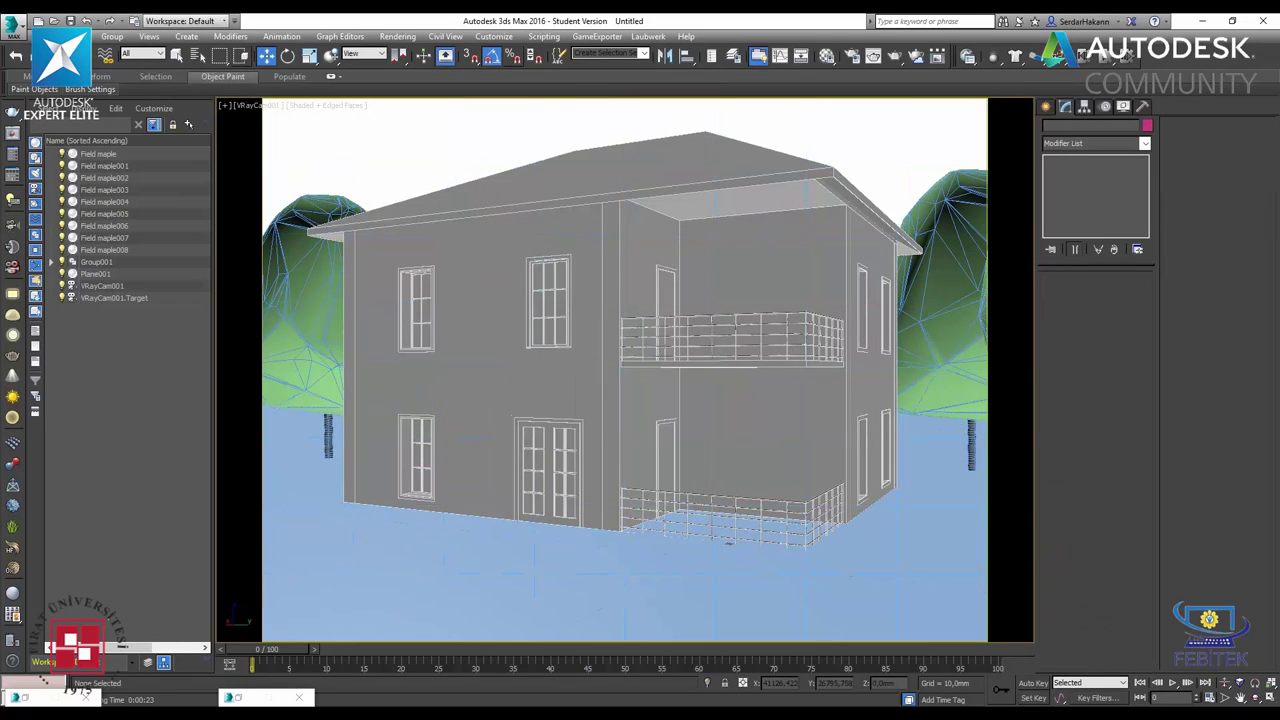
key(m)
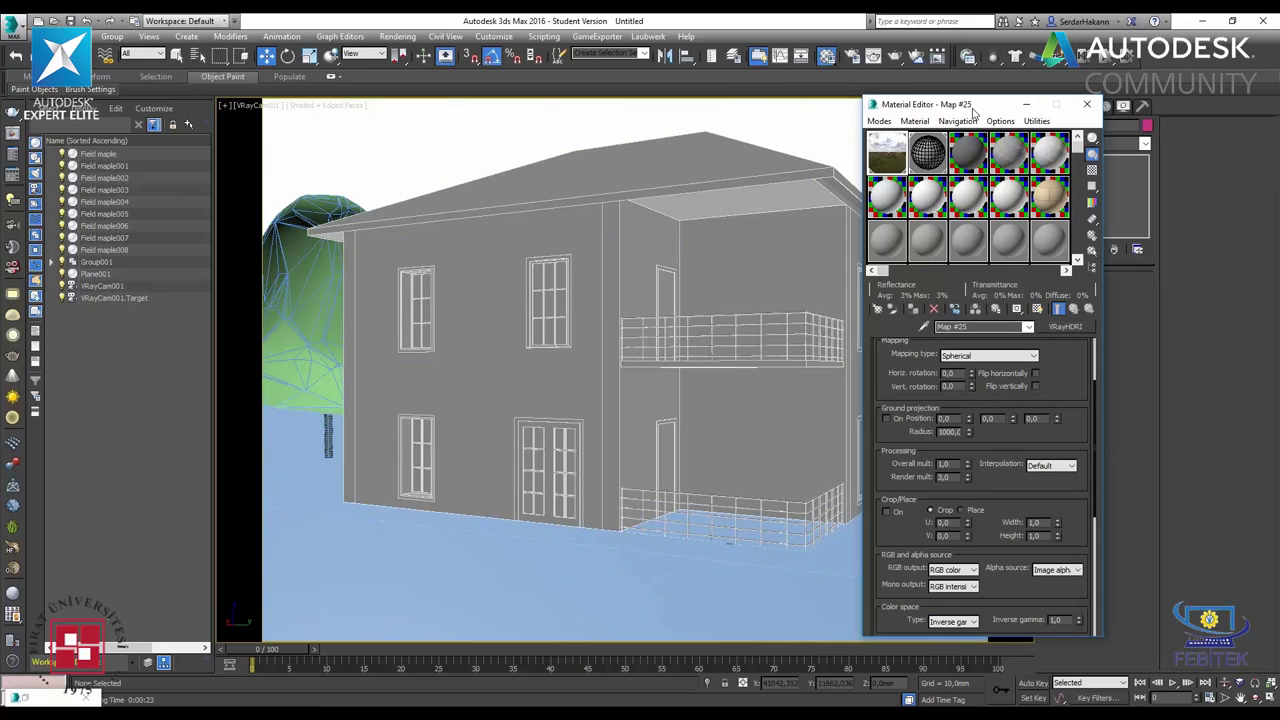
drag(973, 111, 1015, 123)
click(1131, 320)
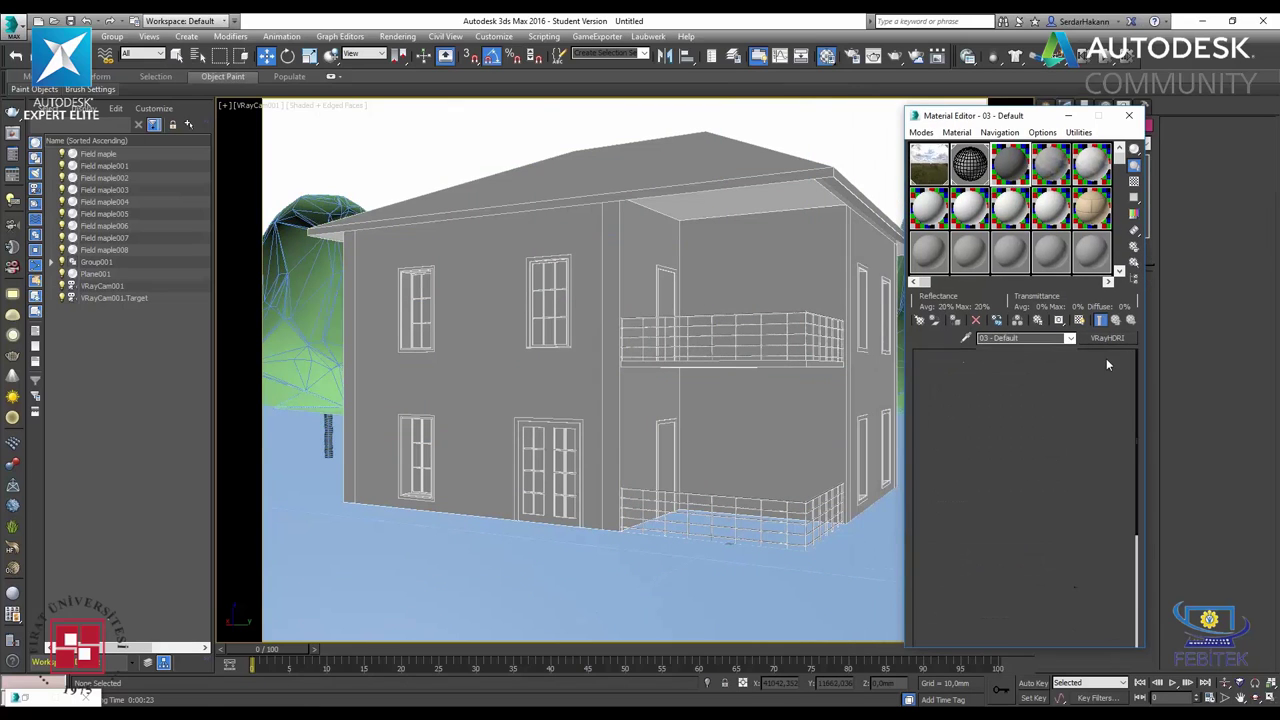
click(1108, 338)
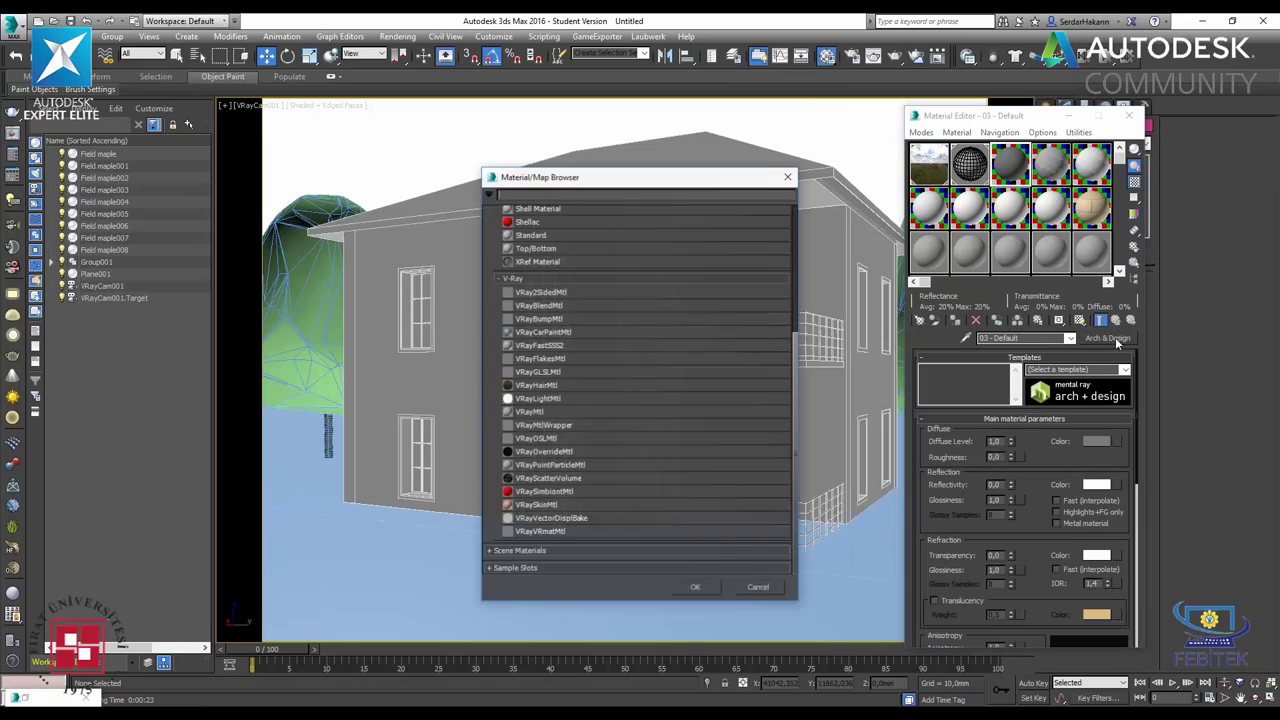
double_click(529, 413)
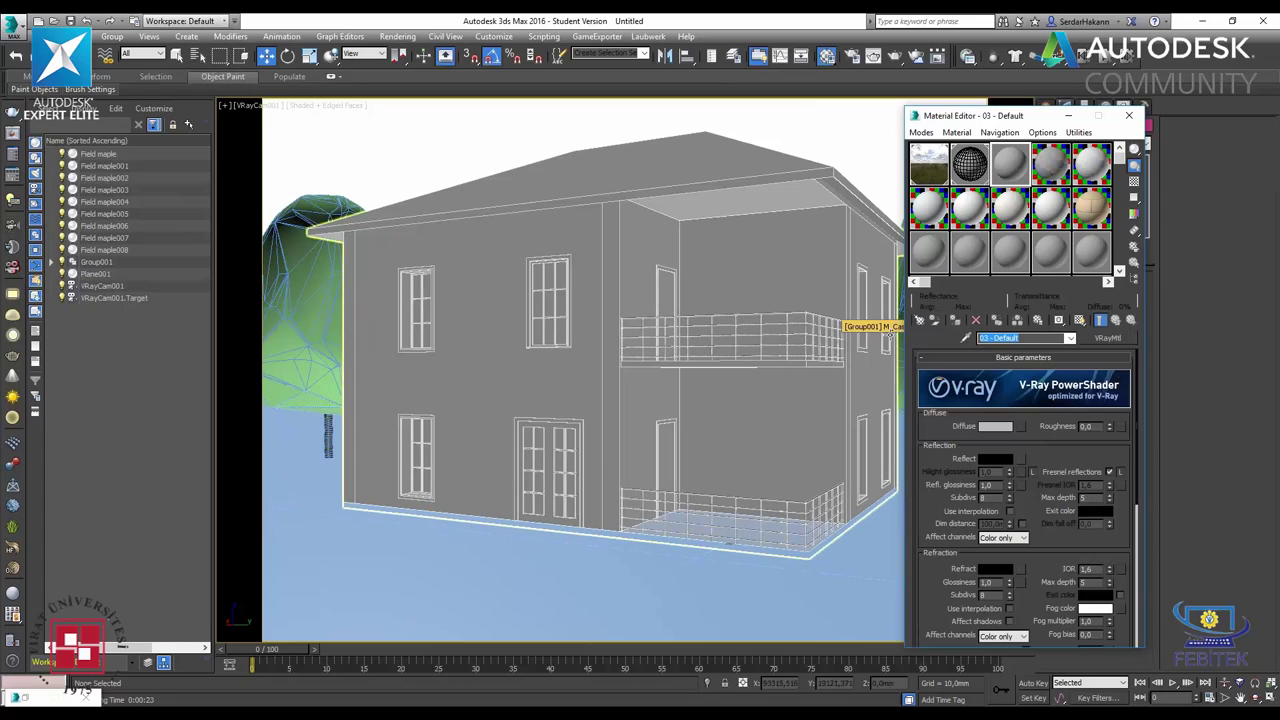
text(korkuluk)
- Set korkuluk's Diffuse and Reflect colours to white and turn off Fresnel
click(995, 424)
drag(393, 155, 393, 103)
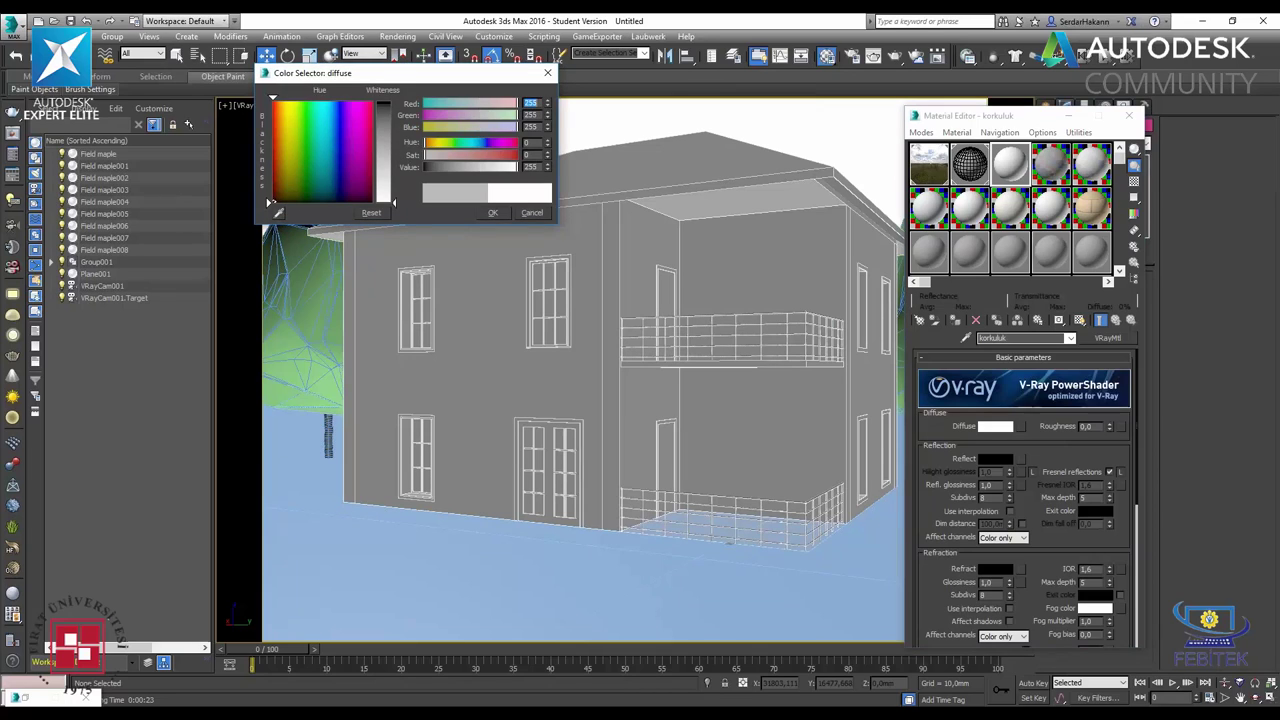
click(493, 213)
click(995, 459)
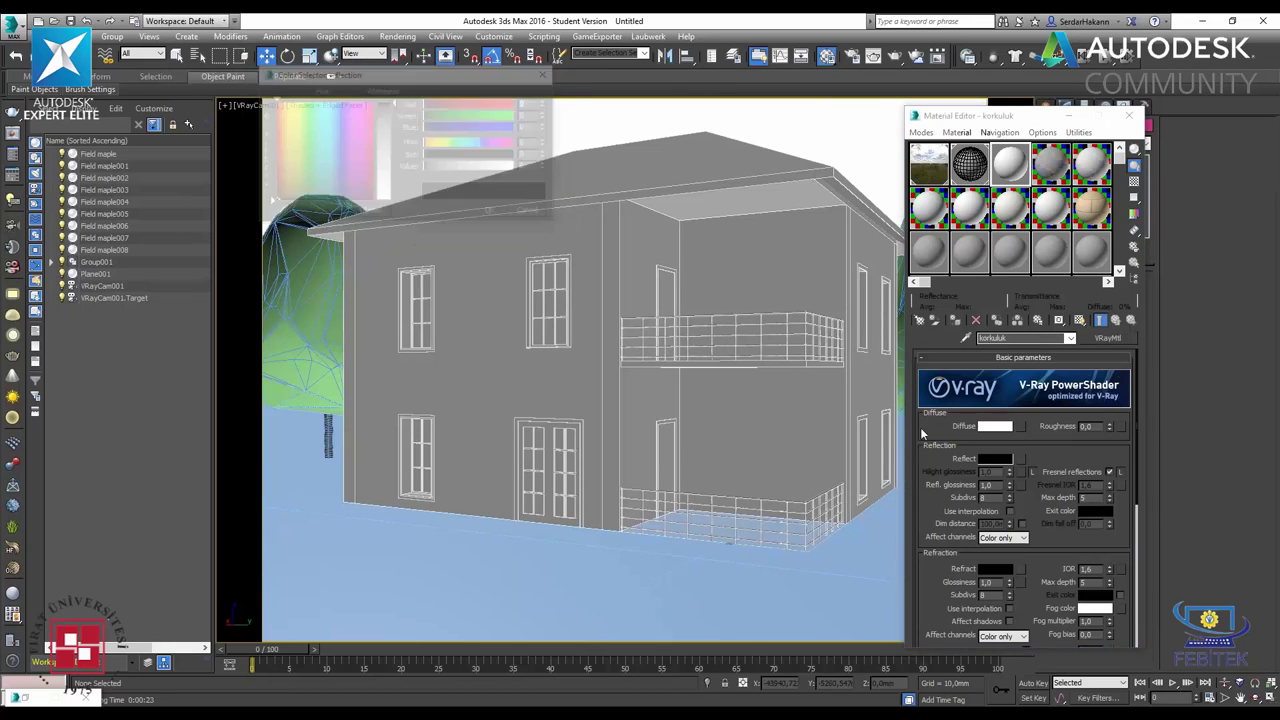
click(393, 100)
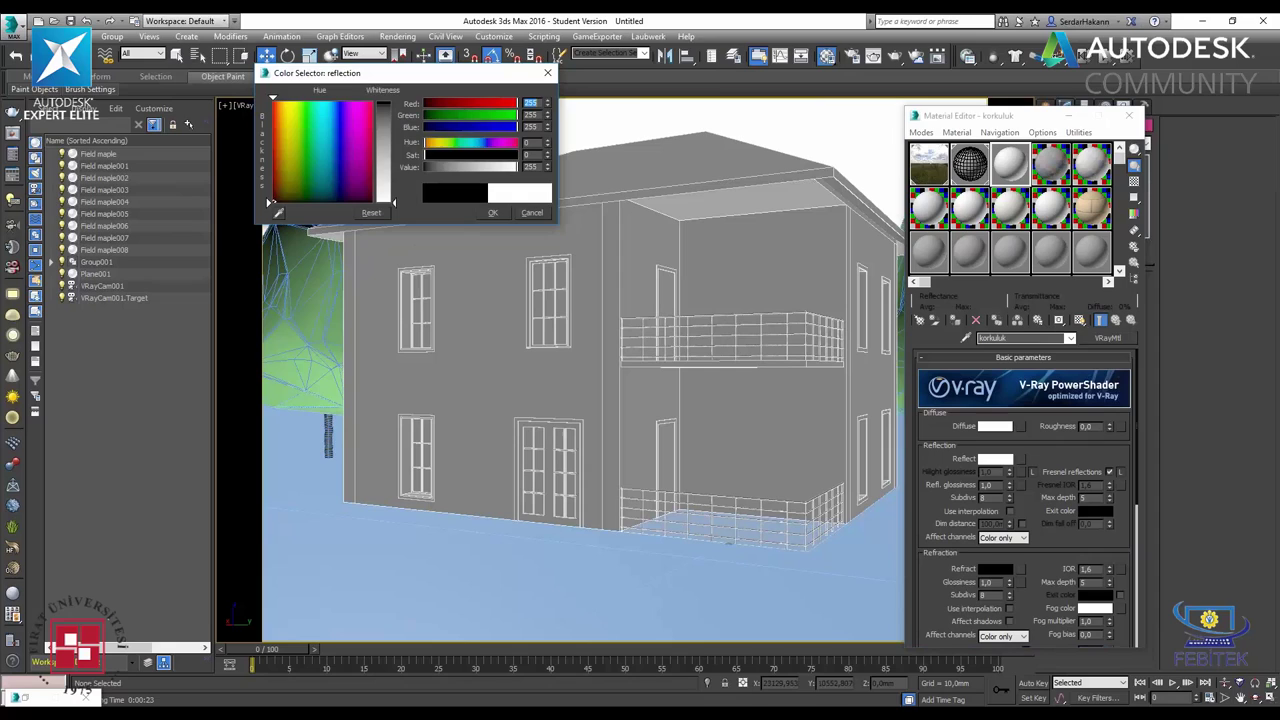
click(493, 213)
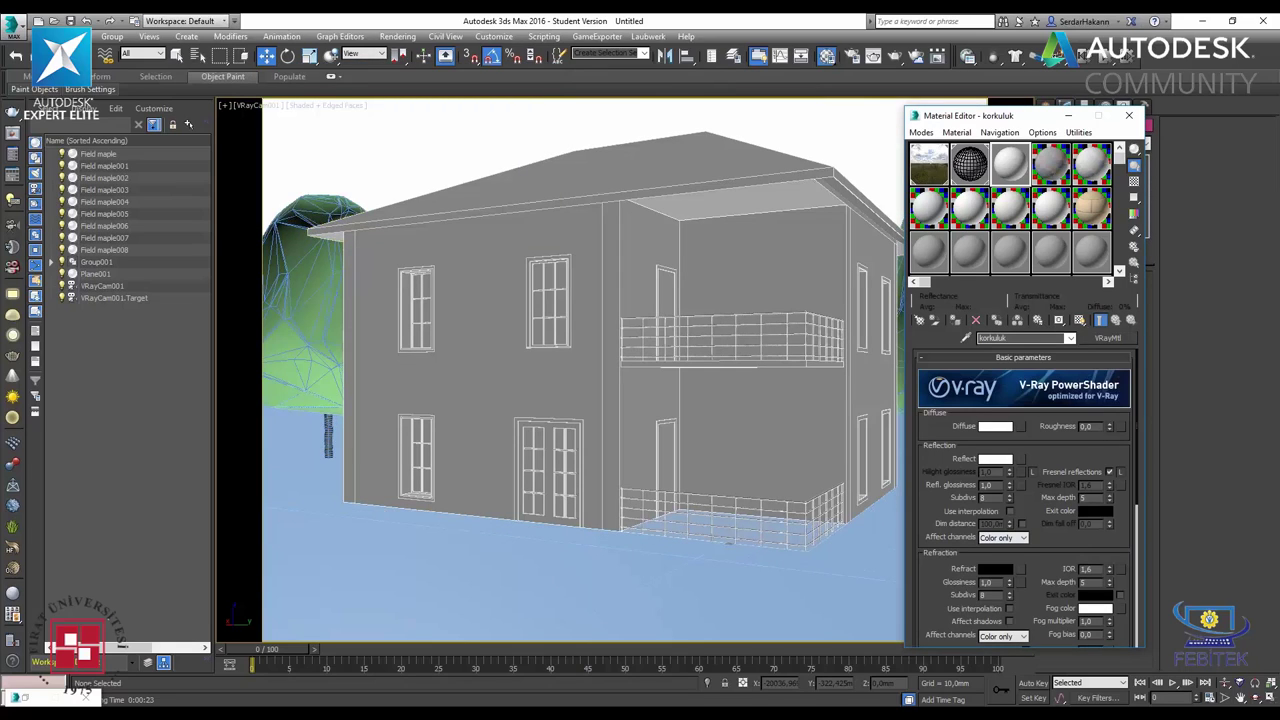
click(1109, 471)
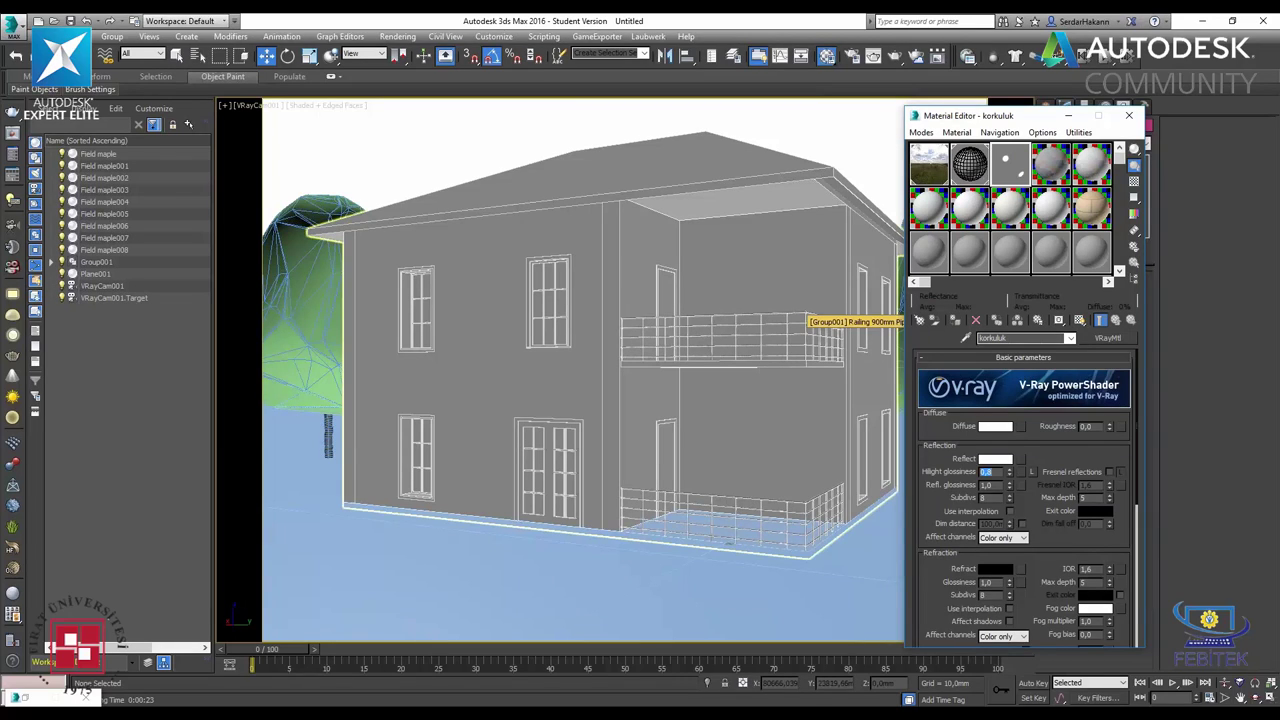
- Zoom and orbit the Perspective view in on the upper balcony railing
click(770, 327)
key(p)
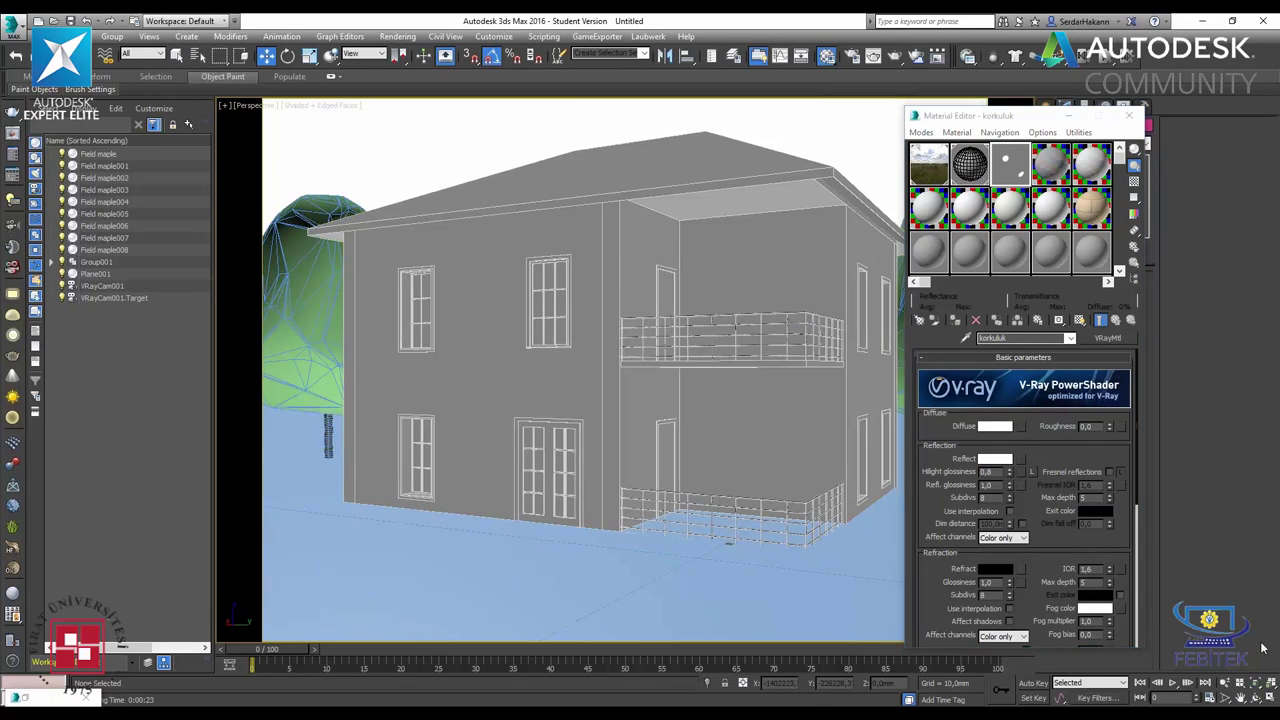
click(1224, 682)
drag(730, 330, 730, 200)
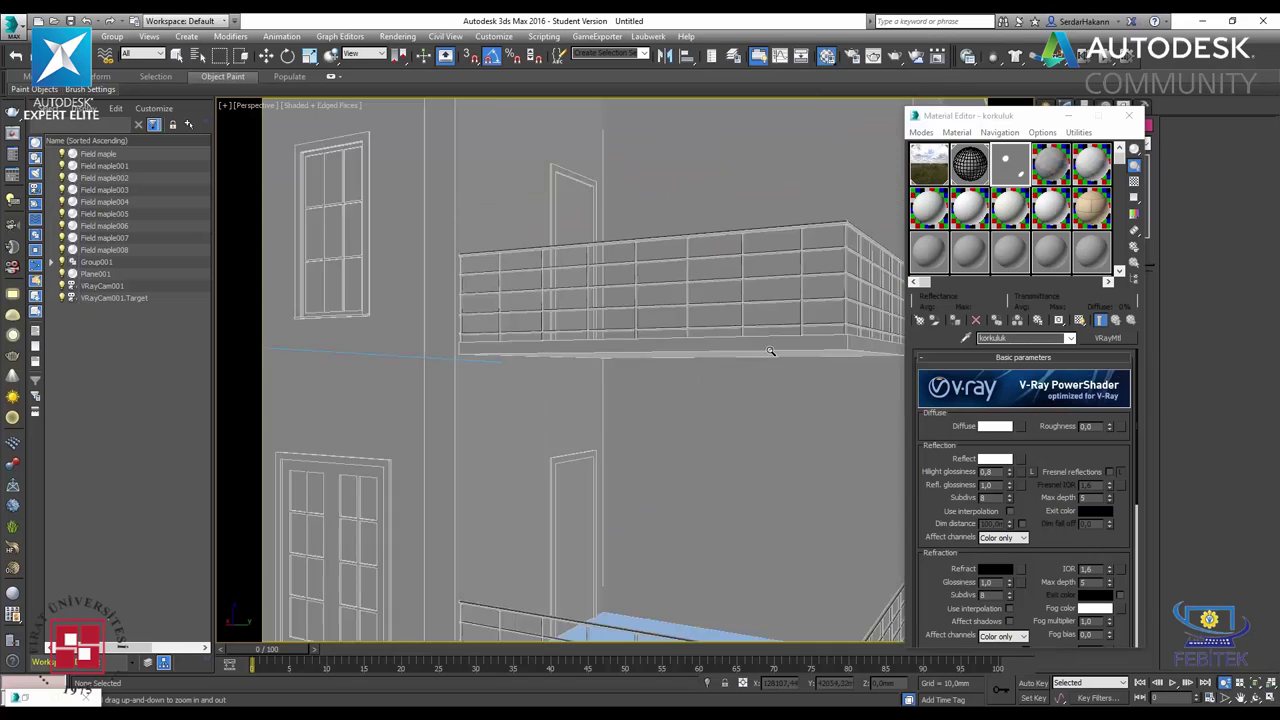
drag(764, 360, 764, 325)
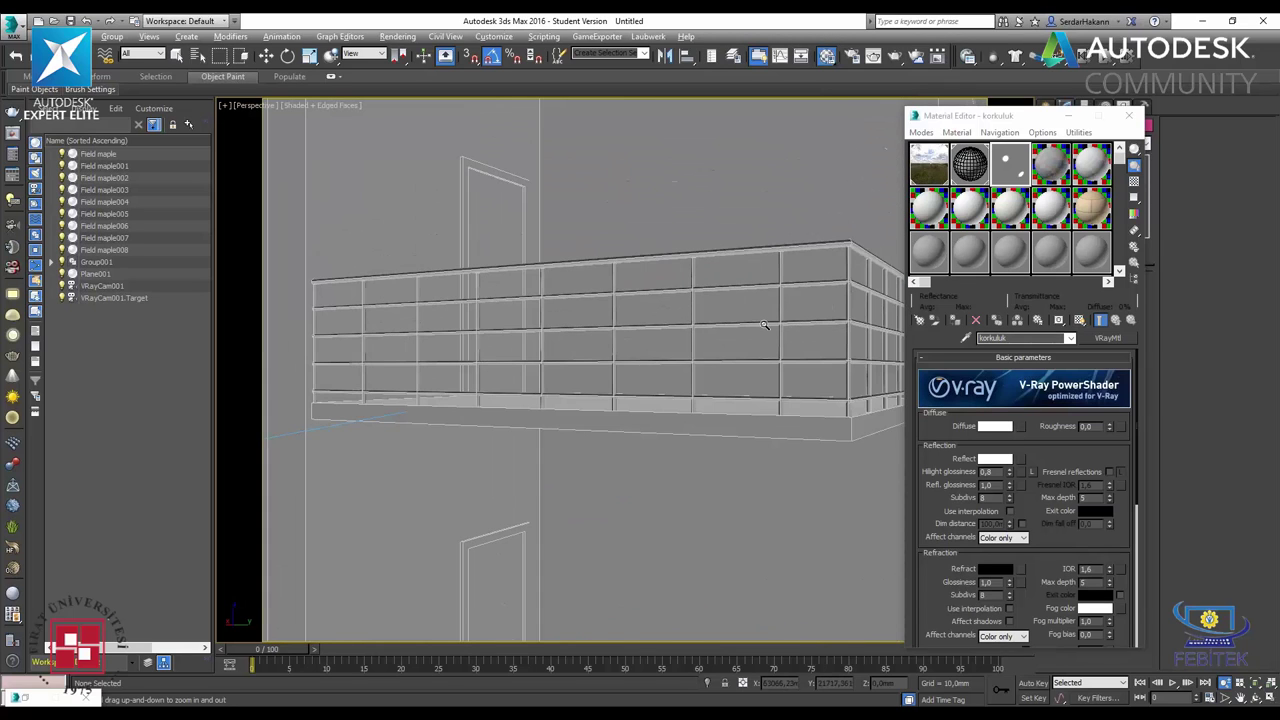
mouse_move(764, 326)
alt+middle_down()
mouse_move(694, 377)
mouse_move(714, 354)
alt+middle_up()
key(Escape)
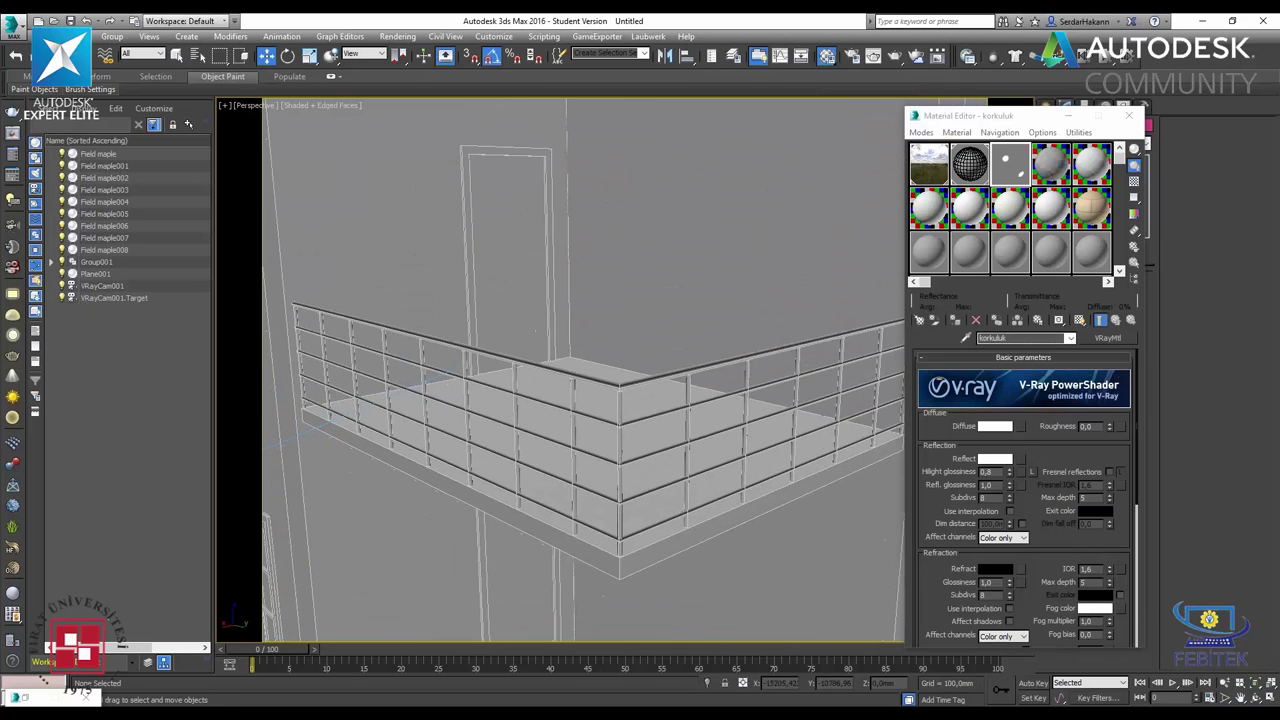
- Open the railing group, select all similar lower-balcony railing pipes, and give them korkuluk
click(447, 344)
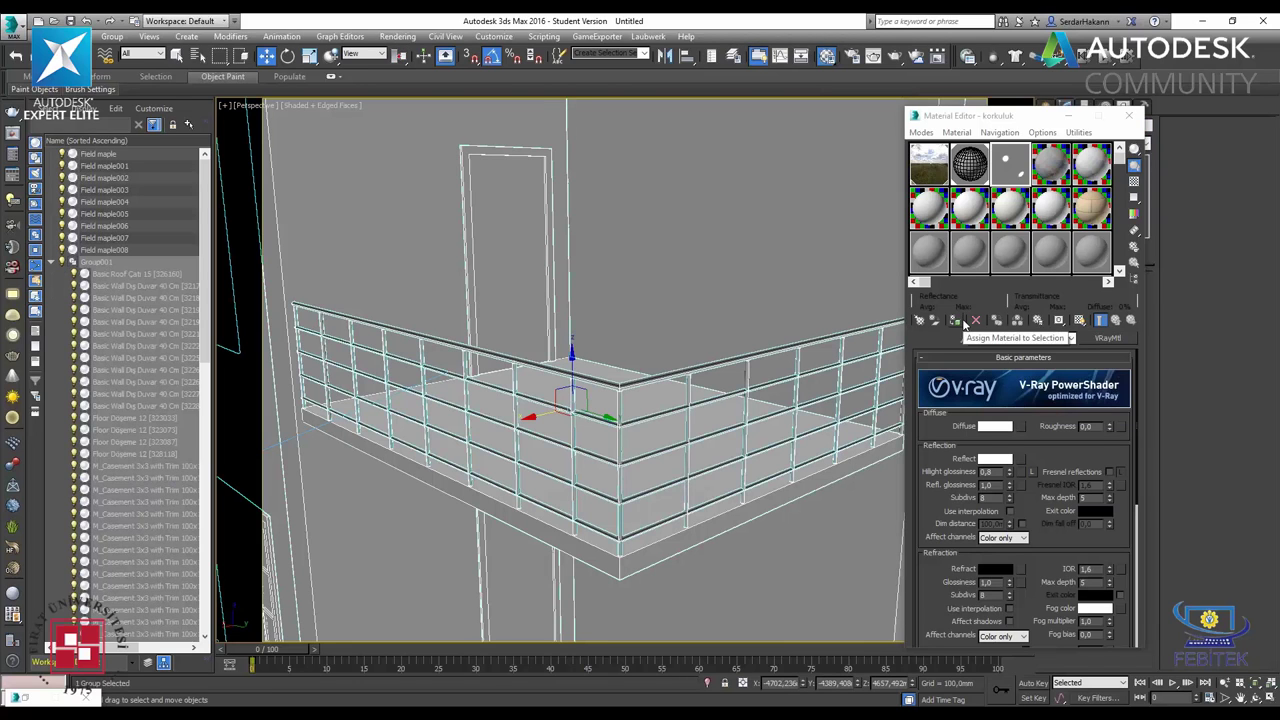
click(965, 323)
click(112, 36)
click(120, 86)
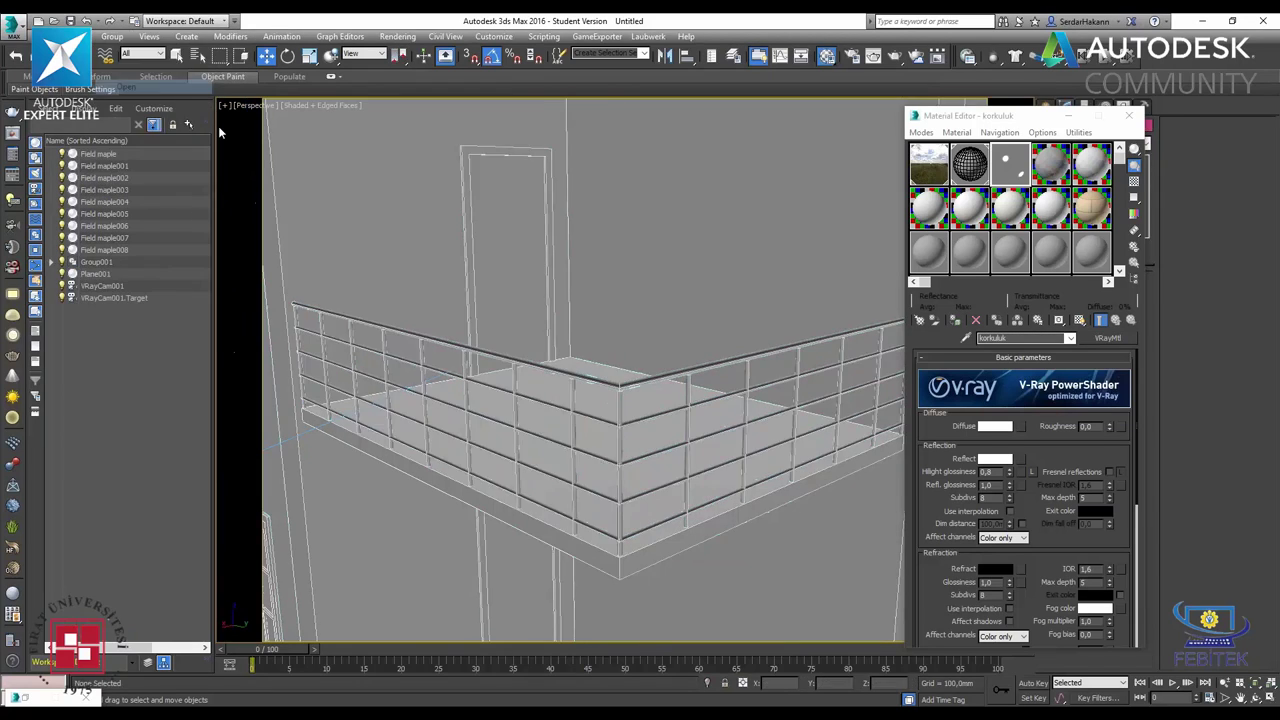
click(560, 400)
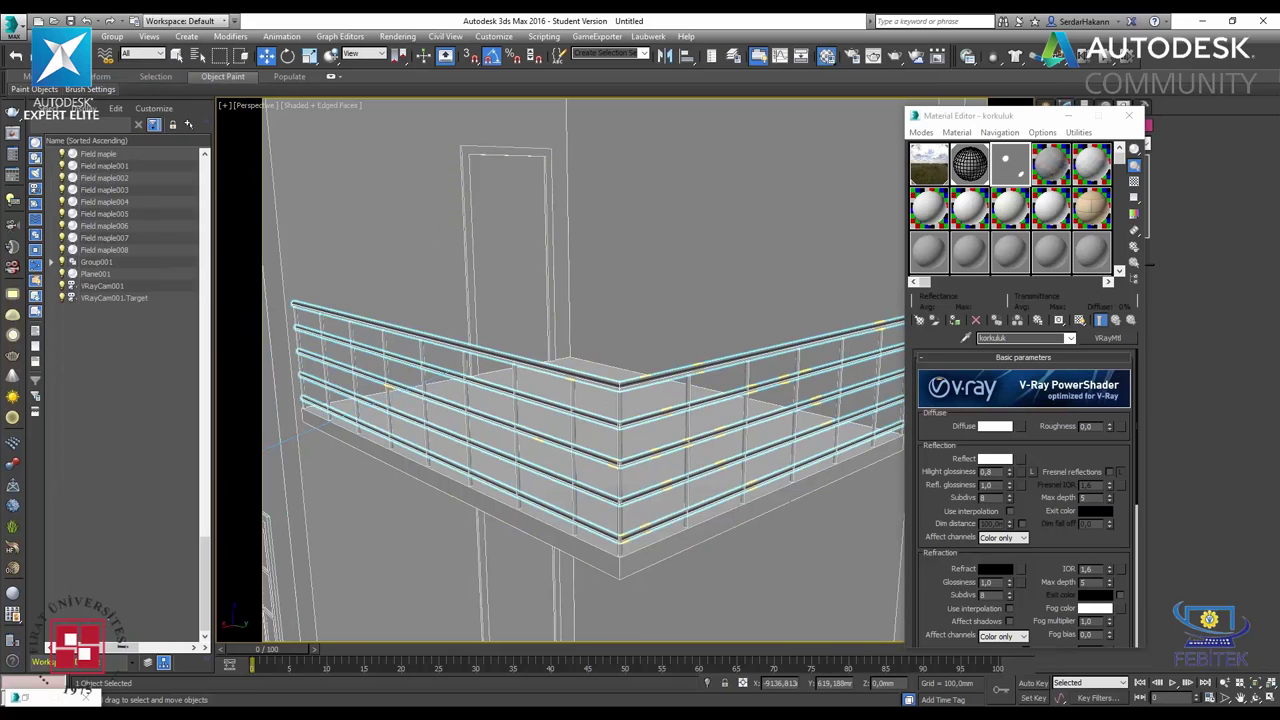
click(957, 323)
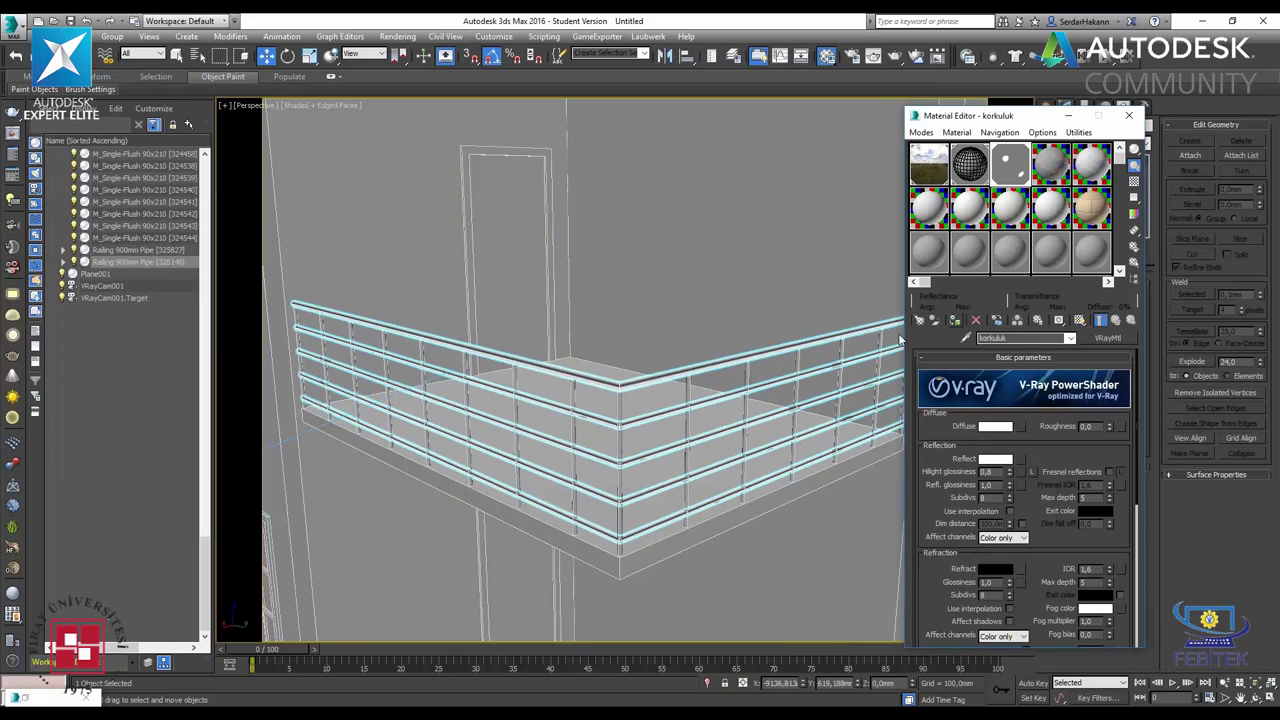
click(686, 390)
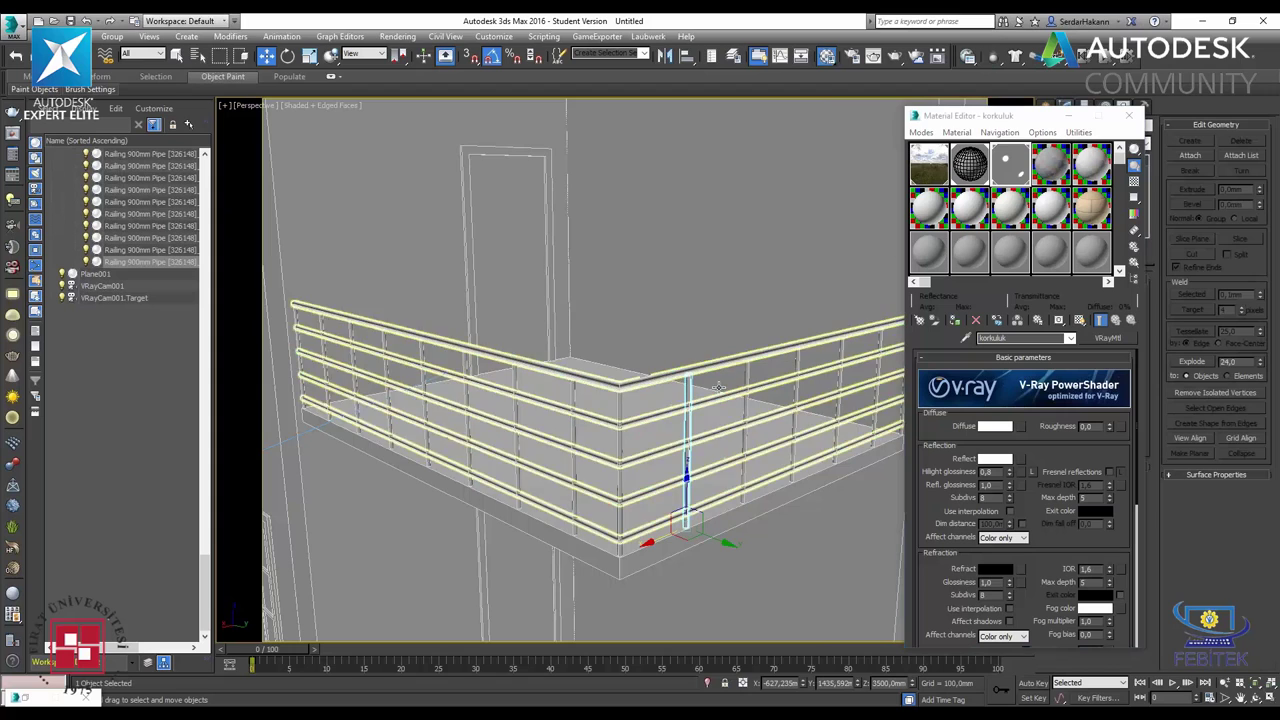
right_click(684, 391)
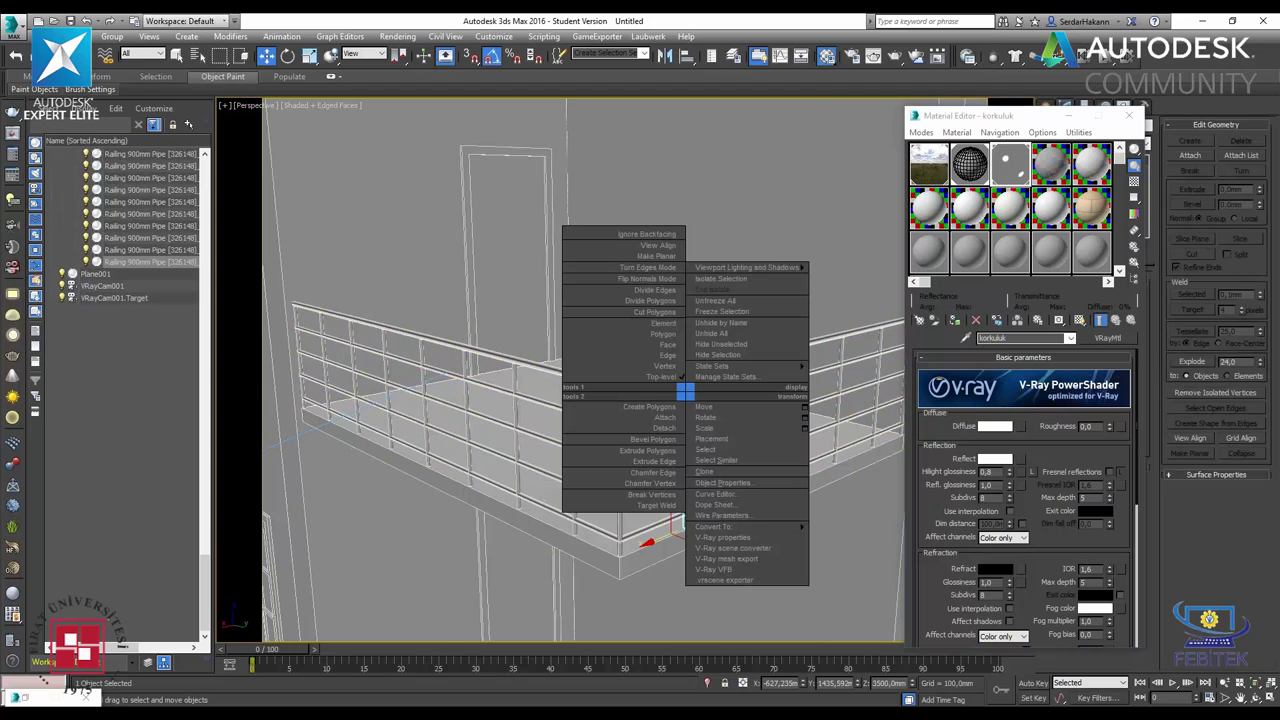
click(716, 460)
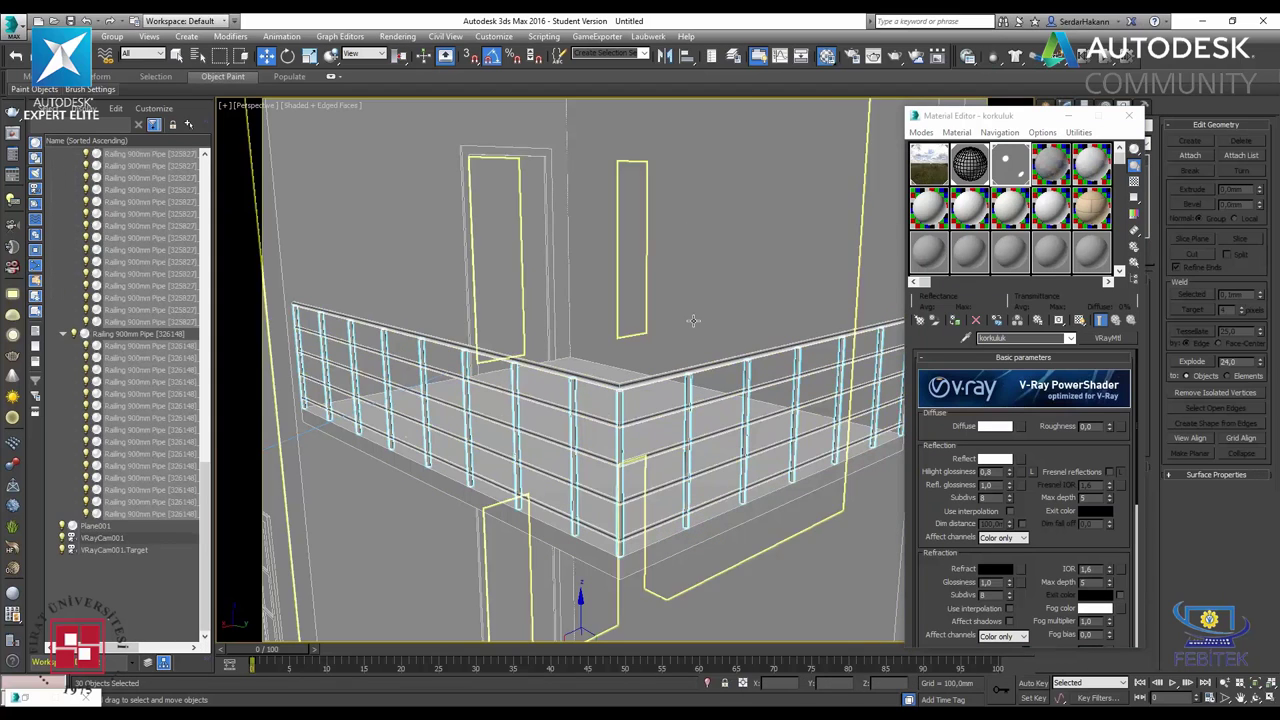
click(774, 395)
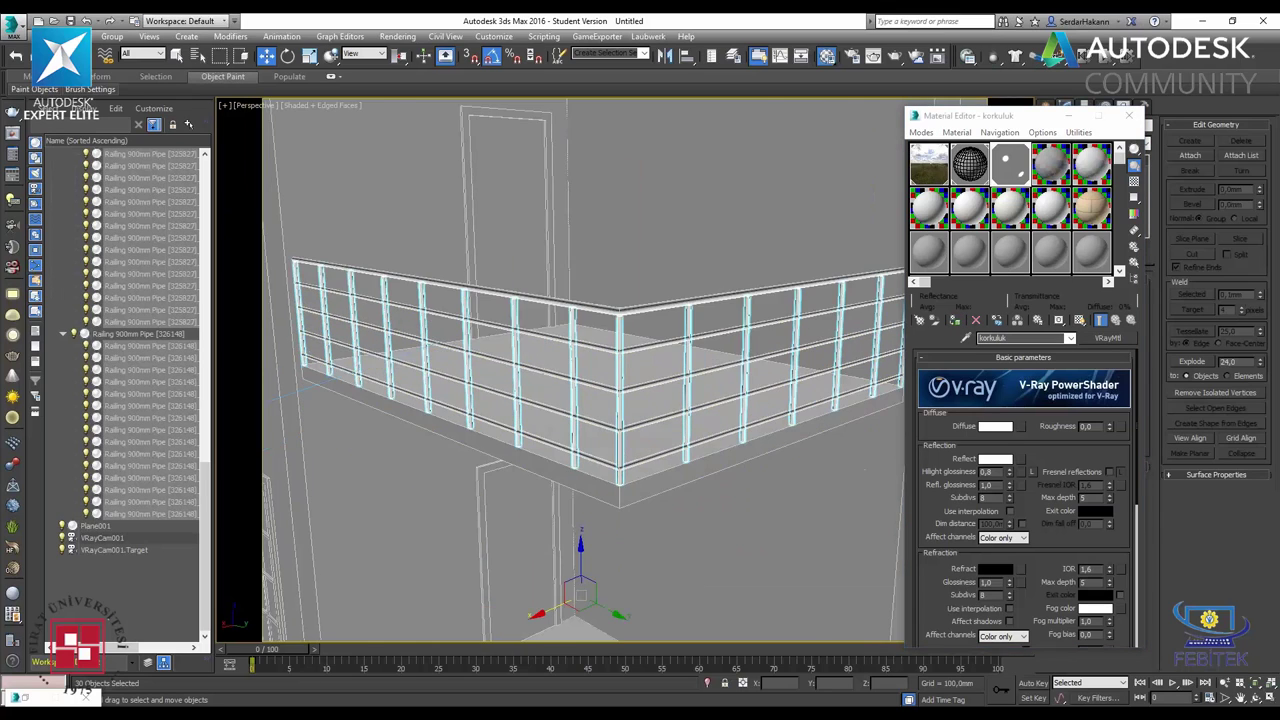
- Orbit and zoom out to show the house facade and its upper-floor windows
alt+middle_drag(723, 436, 450, 498)
click(450, 498)
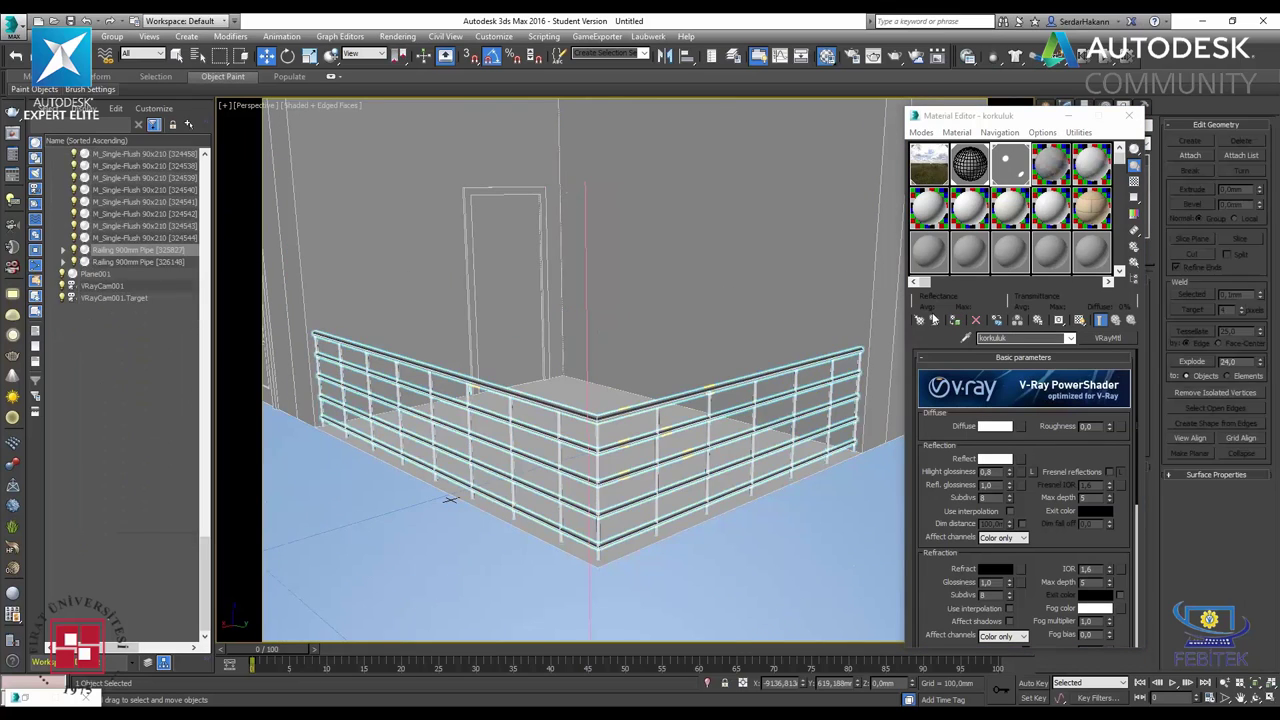
click(610, 213)
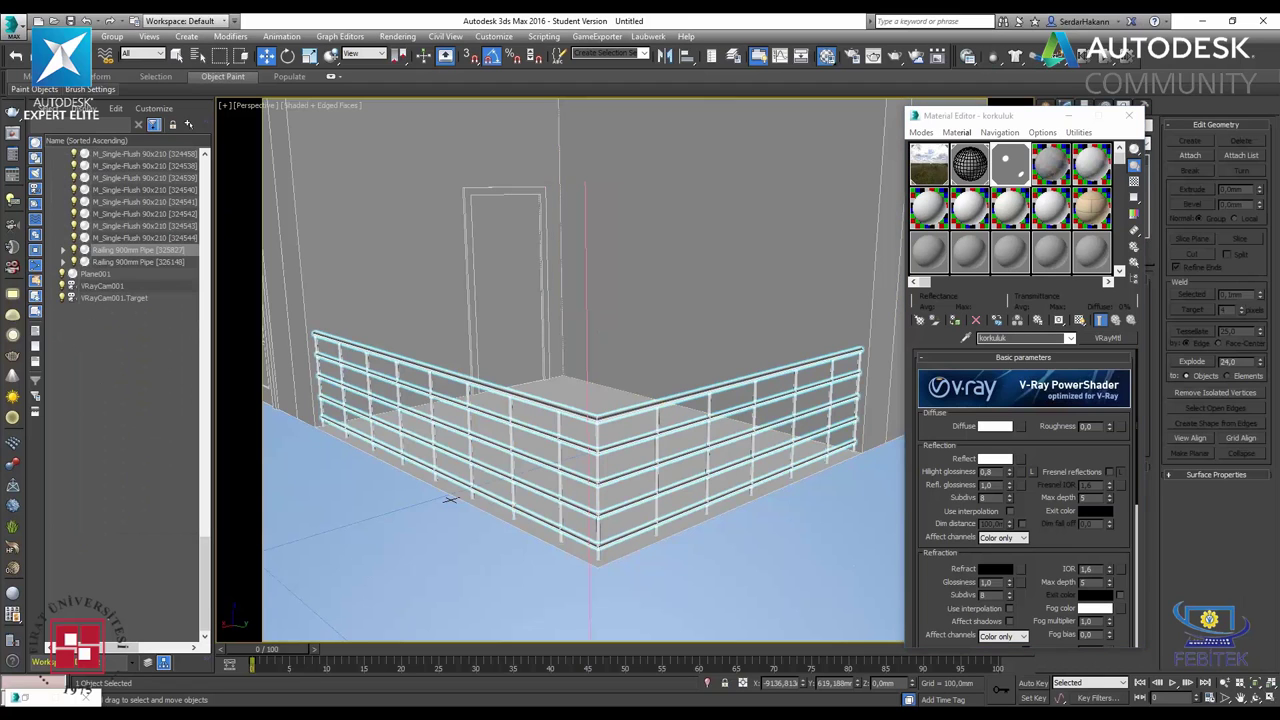
middle_drag(610, 213, 634, 351)
scroll(630, 320, down, 3)
scroll(625, 293, down, 2)
mouse_move(625, 293)
alt+middle_down()
mouse_move(523, 309)
mouse_move(563, 318)
mouse_move(500, 223)
mouse_move(690, 240)
alt+middle_up()
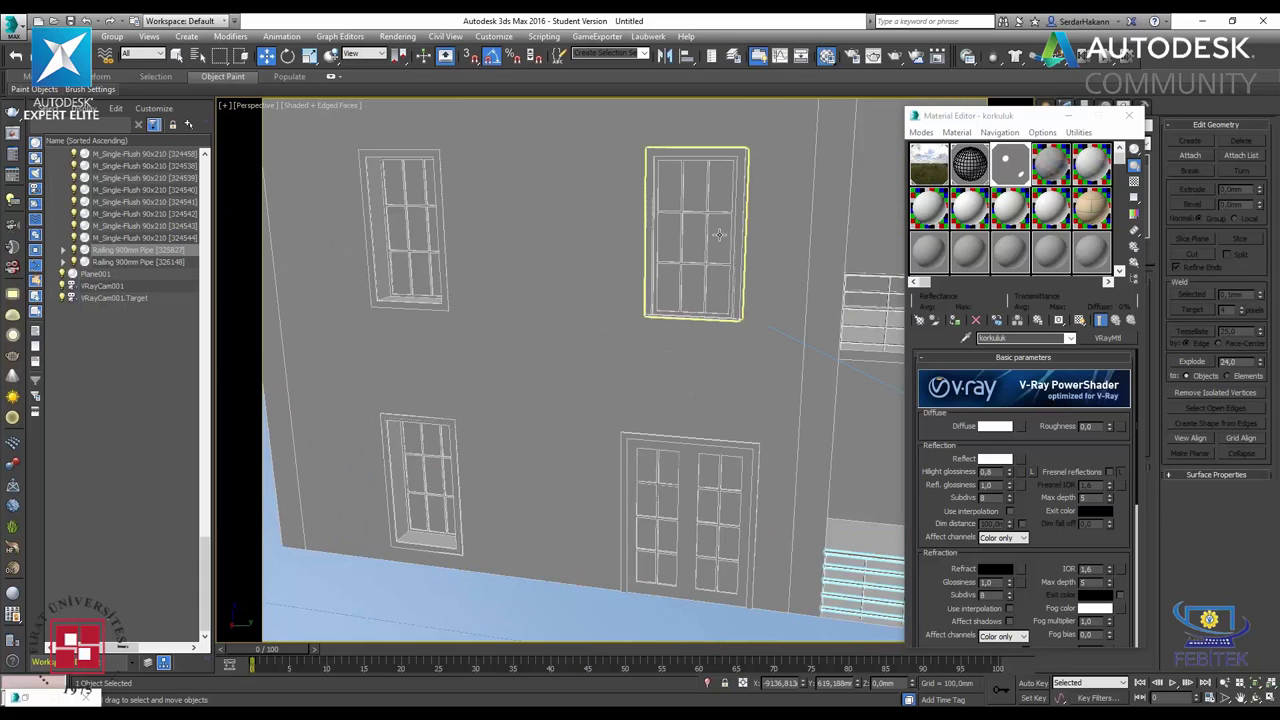
- Rename an unused slot to cam and make it a VRayMtl
click(1050, 163)
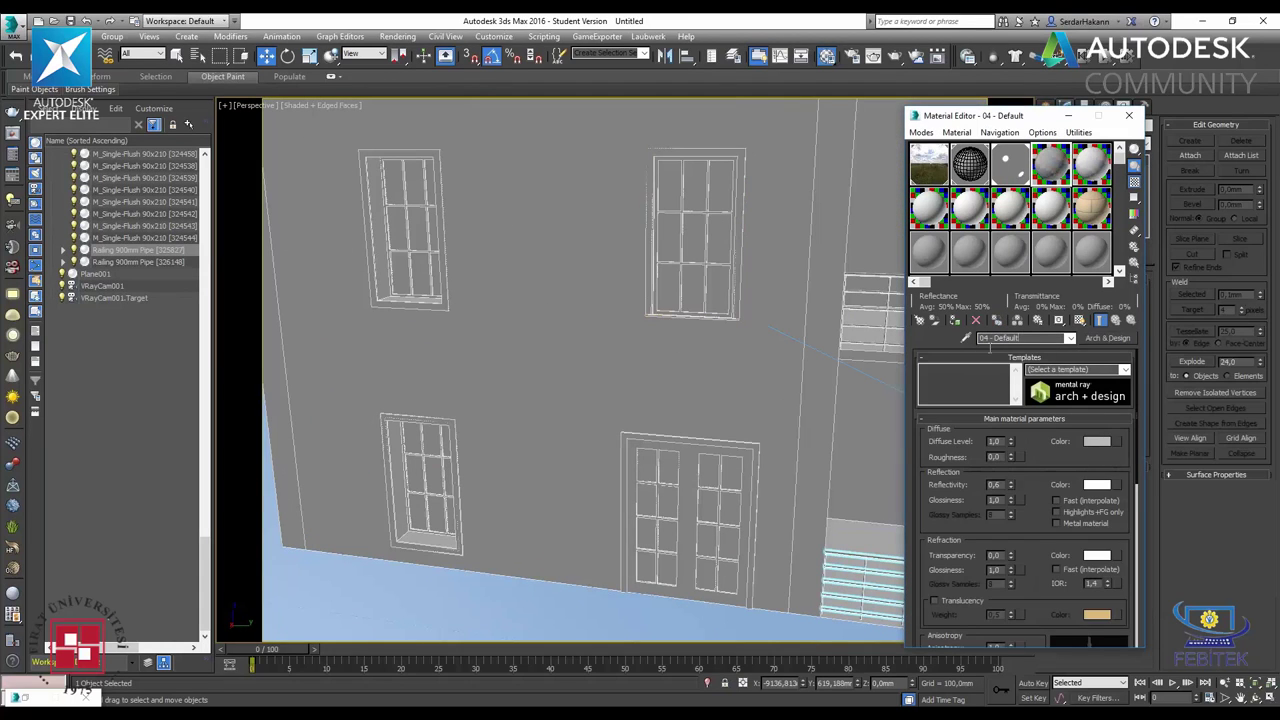
click(990, 338)
text(cam)
click(1107, 338)
double_click(537, 406)
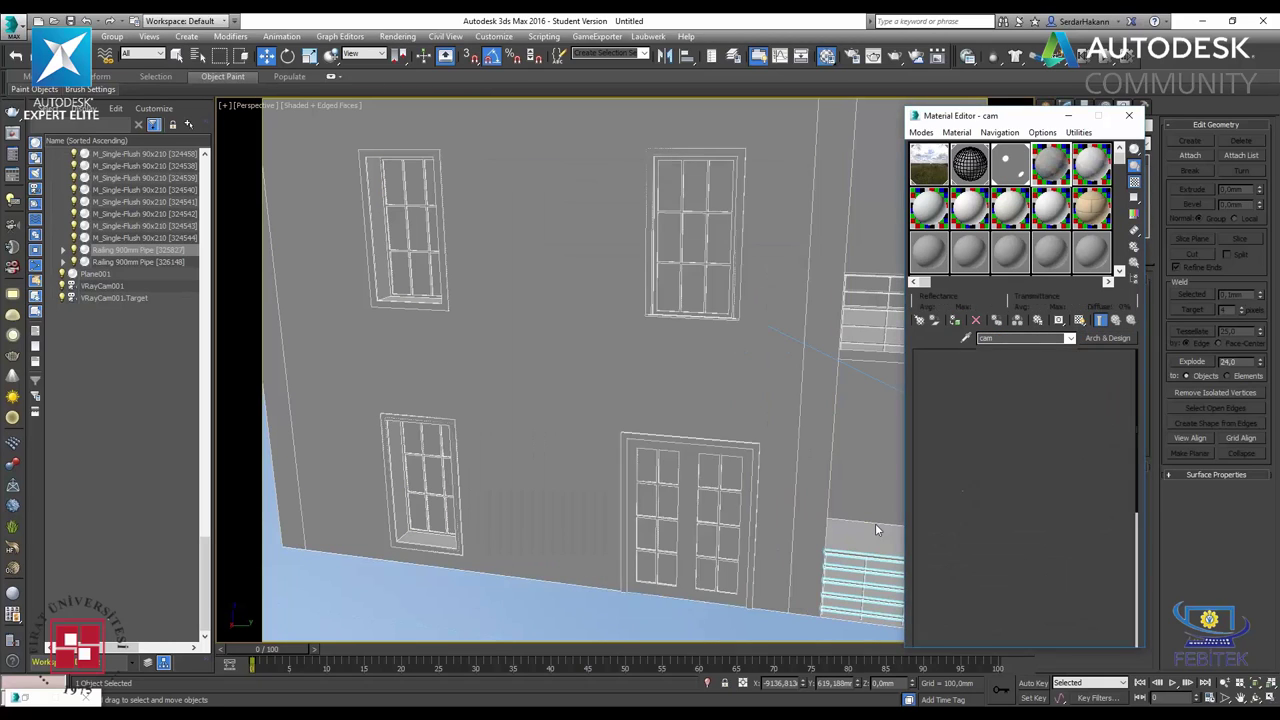
- Give cam white Diffuse, grey Reflect (RGB 50), and white Refract, and unlock highlight glossiness
click(995, 426)
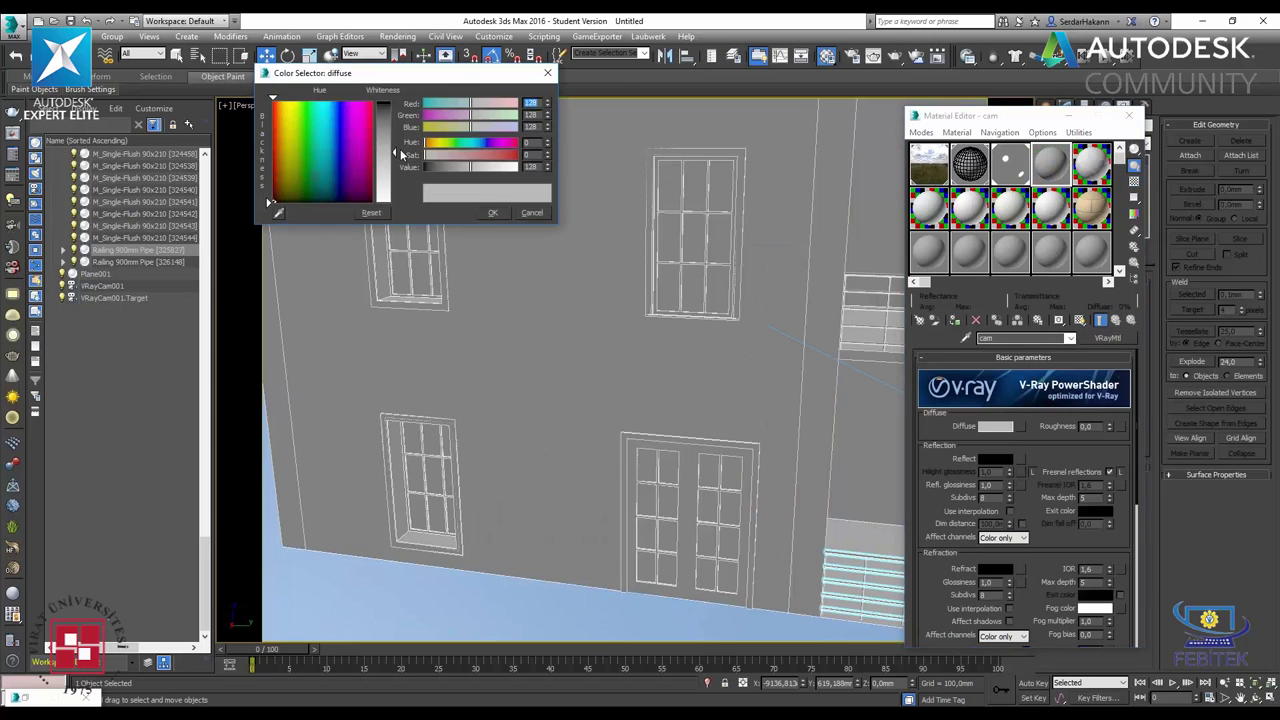
drag(400, 152, 400, 204)
click(491, 214)
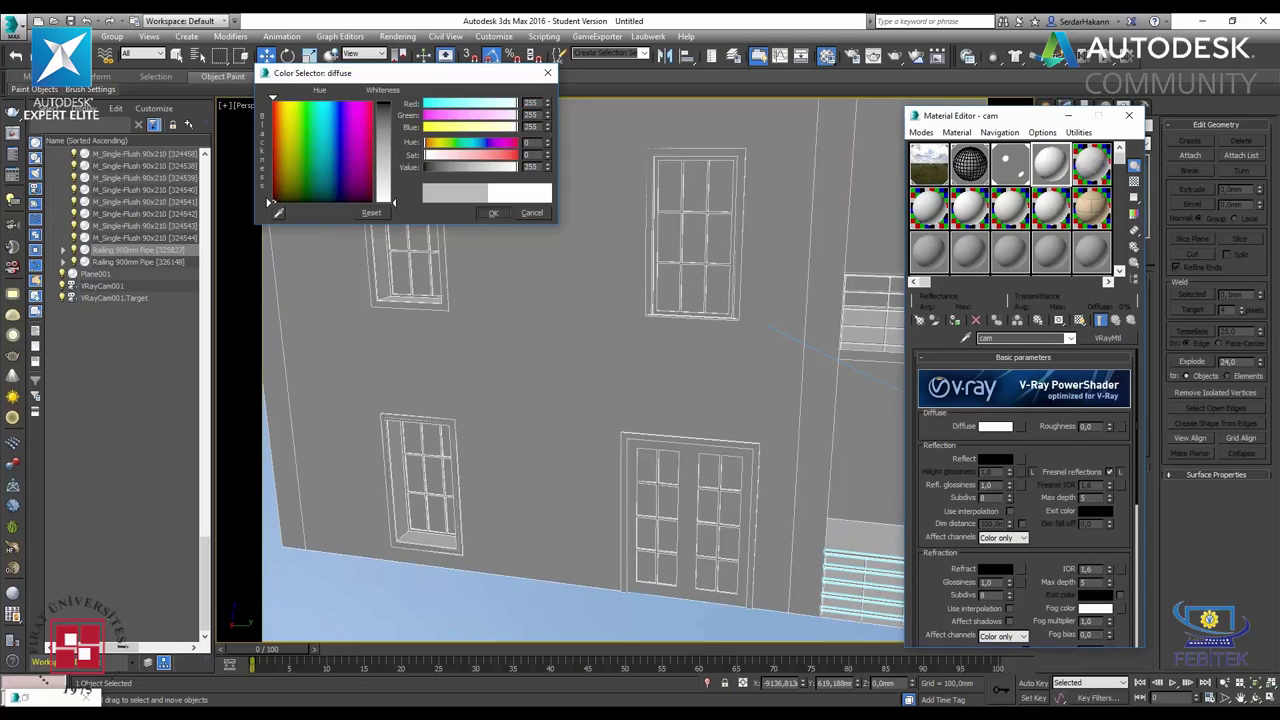
click(984, 459)
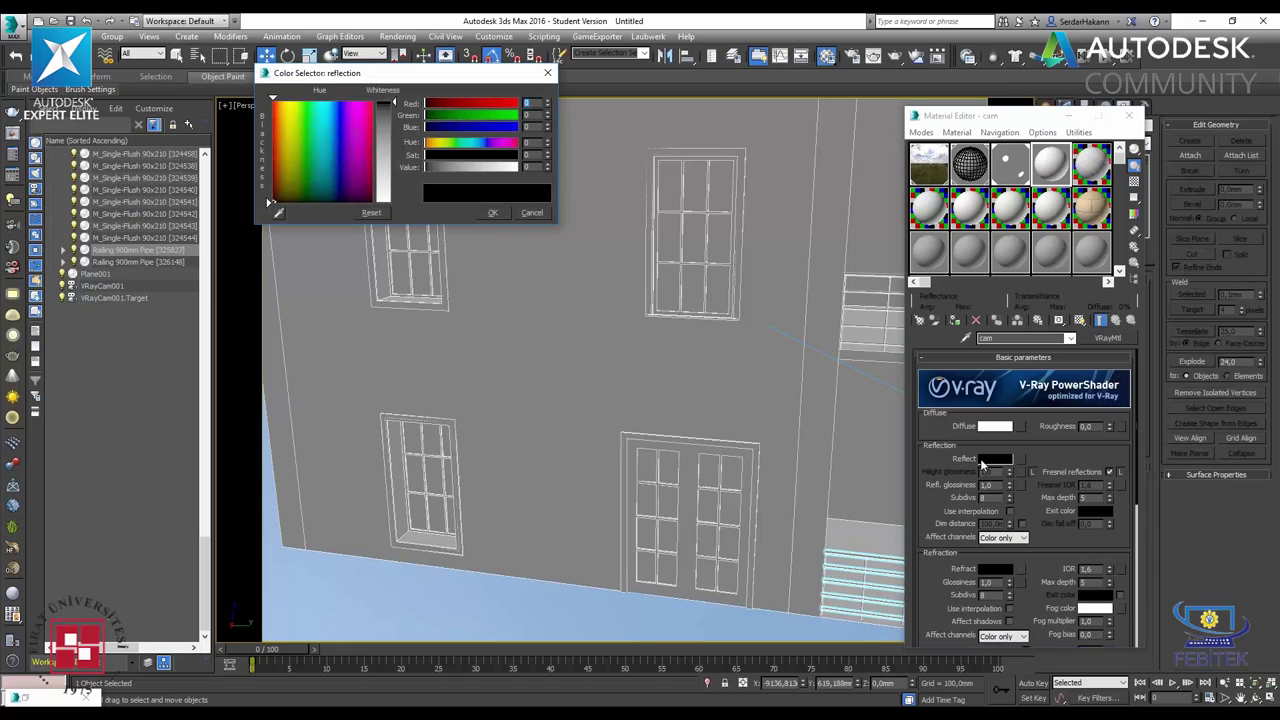
drag(393, 102, 393, 120)
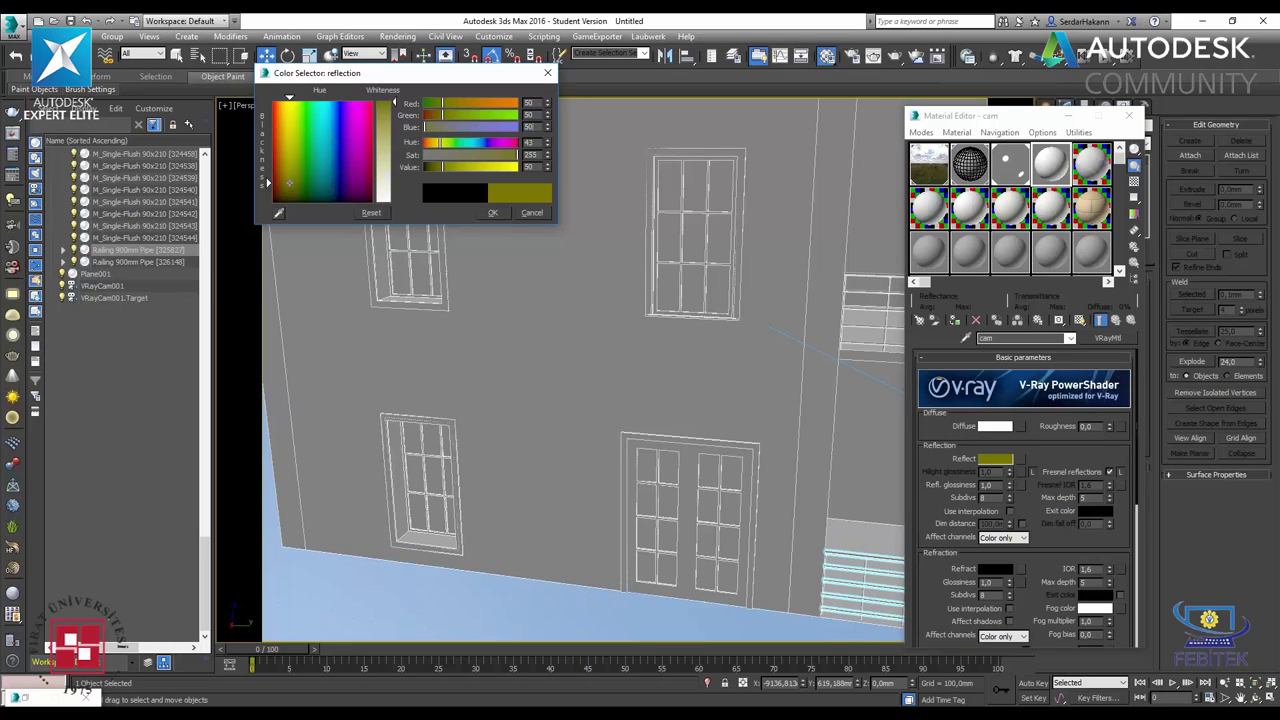
click(493, 212)
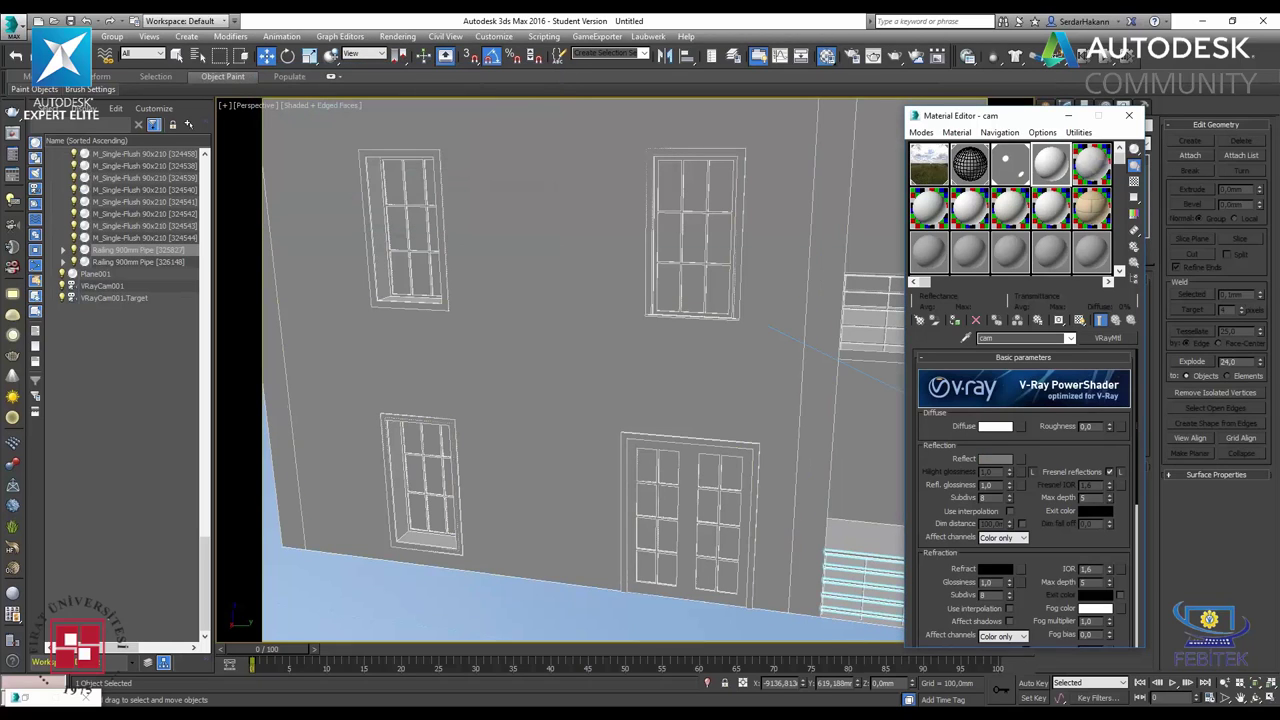
click(995, 569)
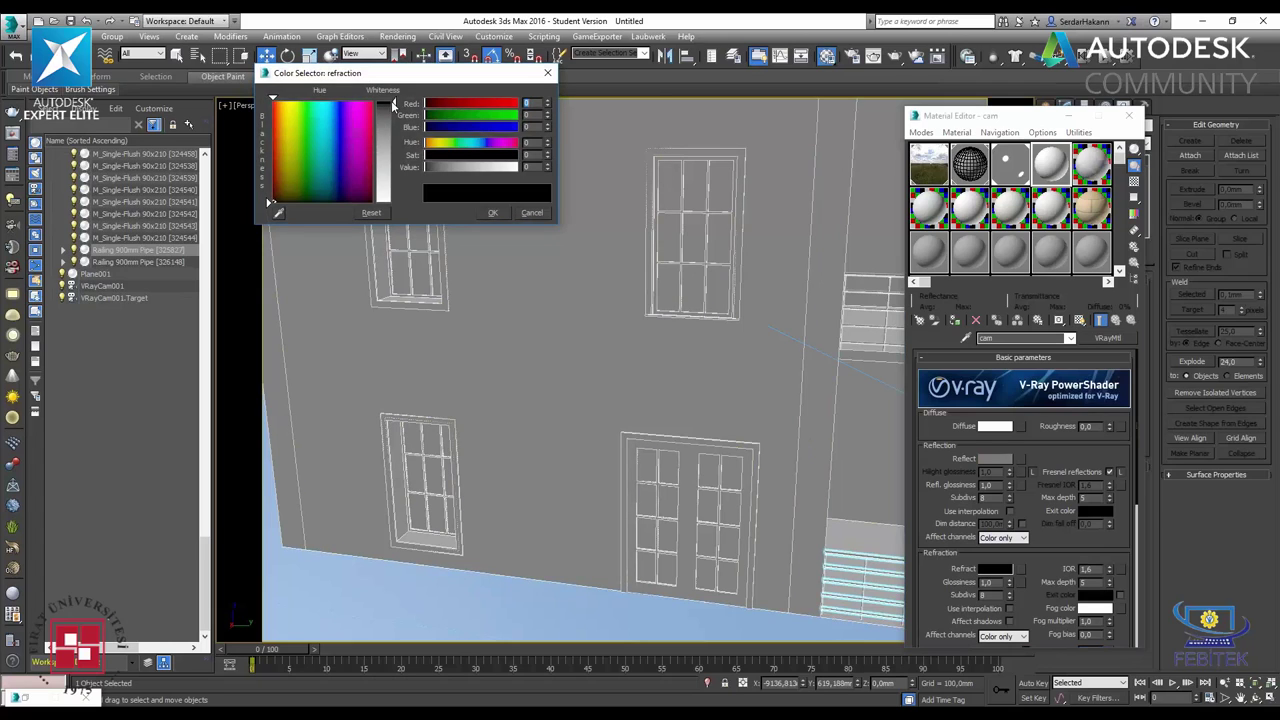
drag(393, 103, 393, 202)
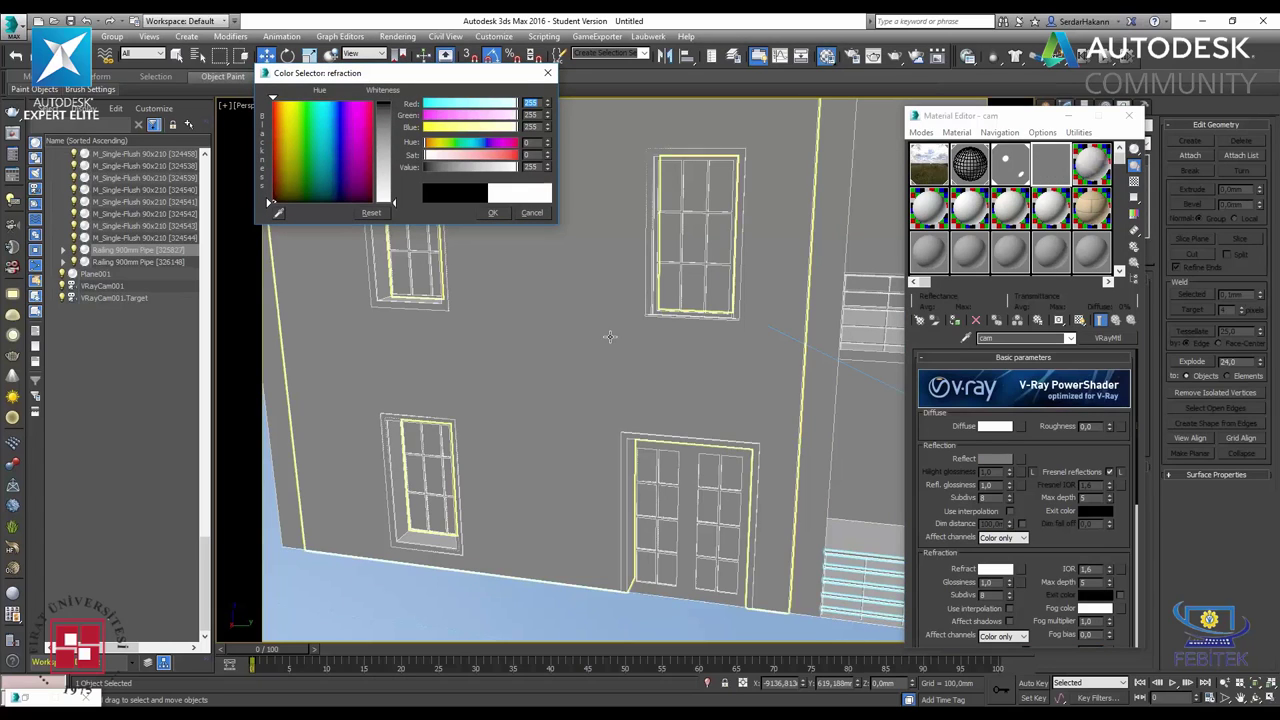
click(497, 214)
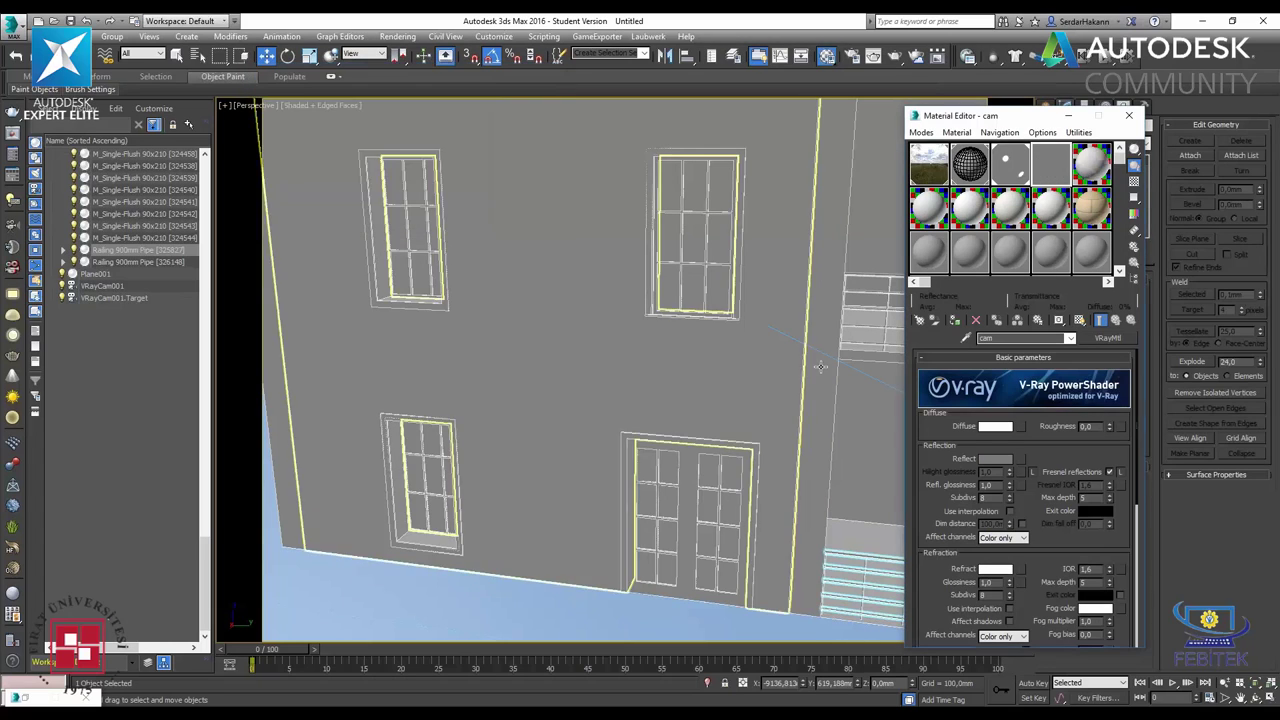
click(1033, 472)
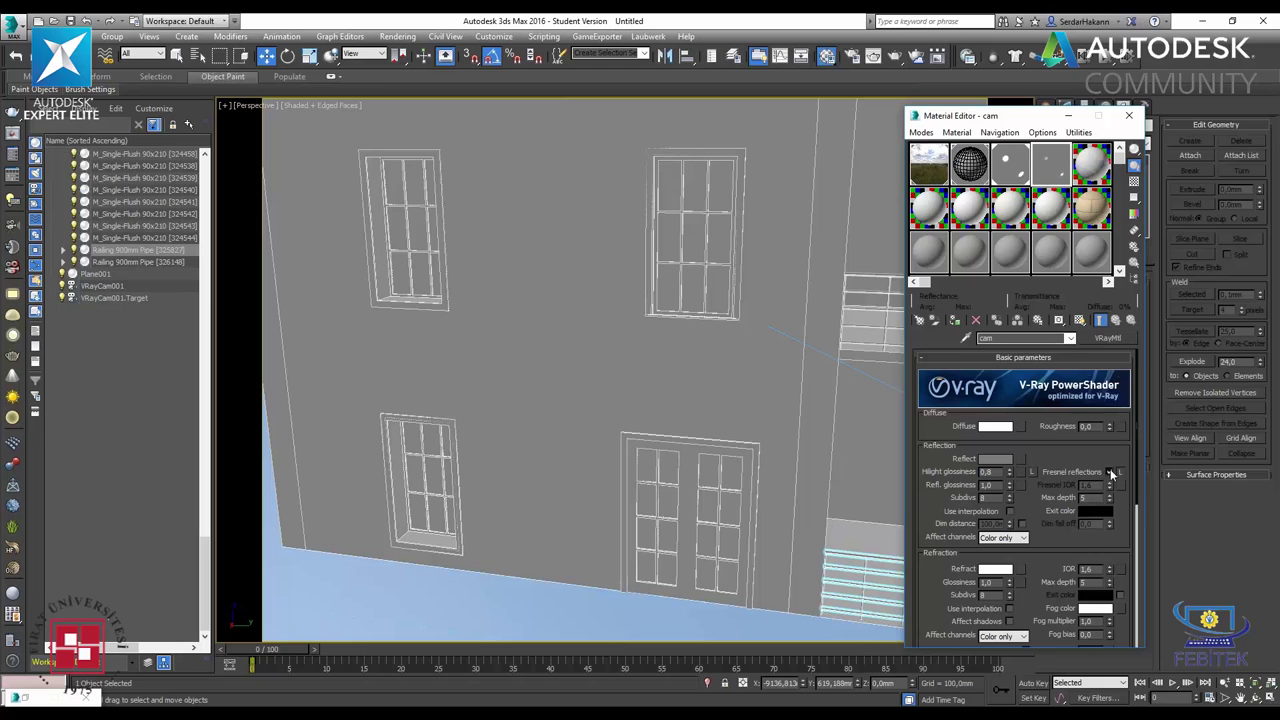
- Select the upper-right facade window, open its group, and frame it in the view
click(715, 225)
click(715, 225)
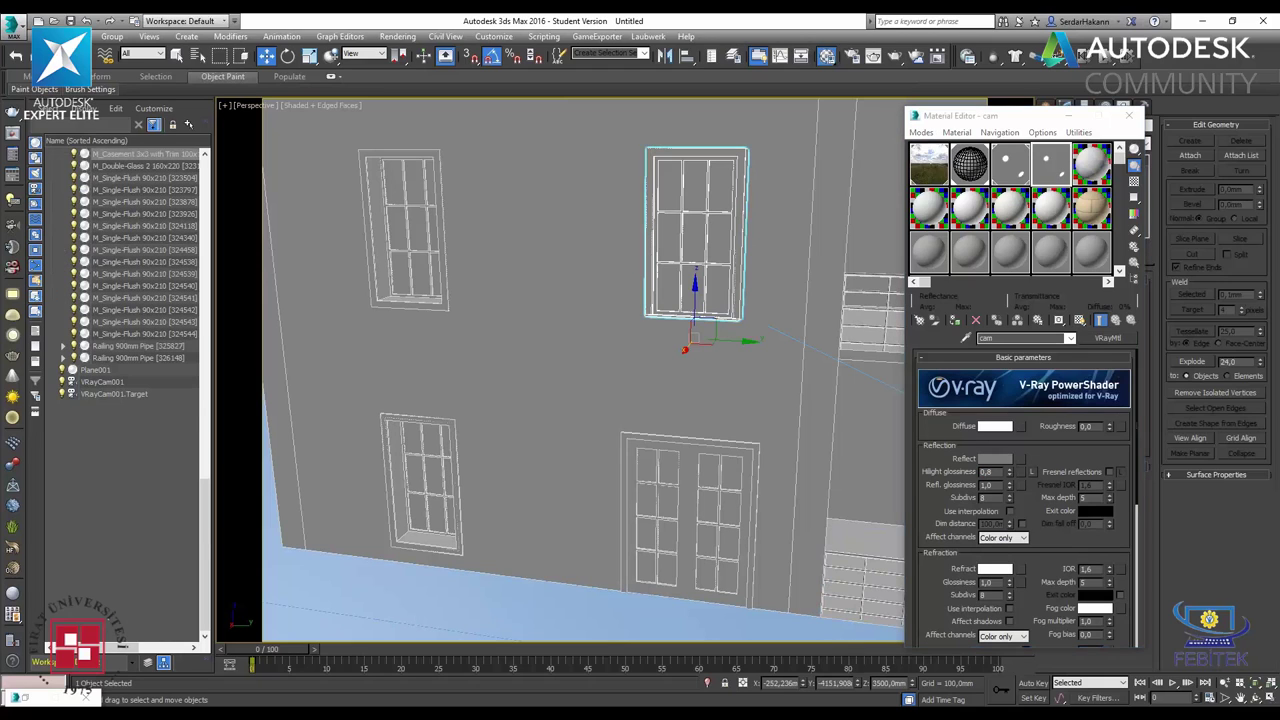
click(112, 36)
click(585, 270)
key(z)
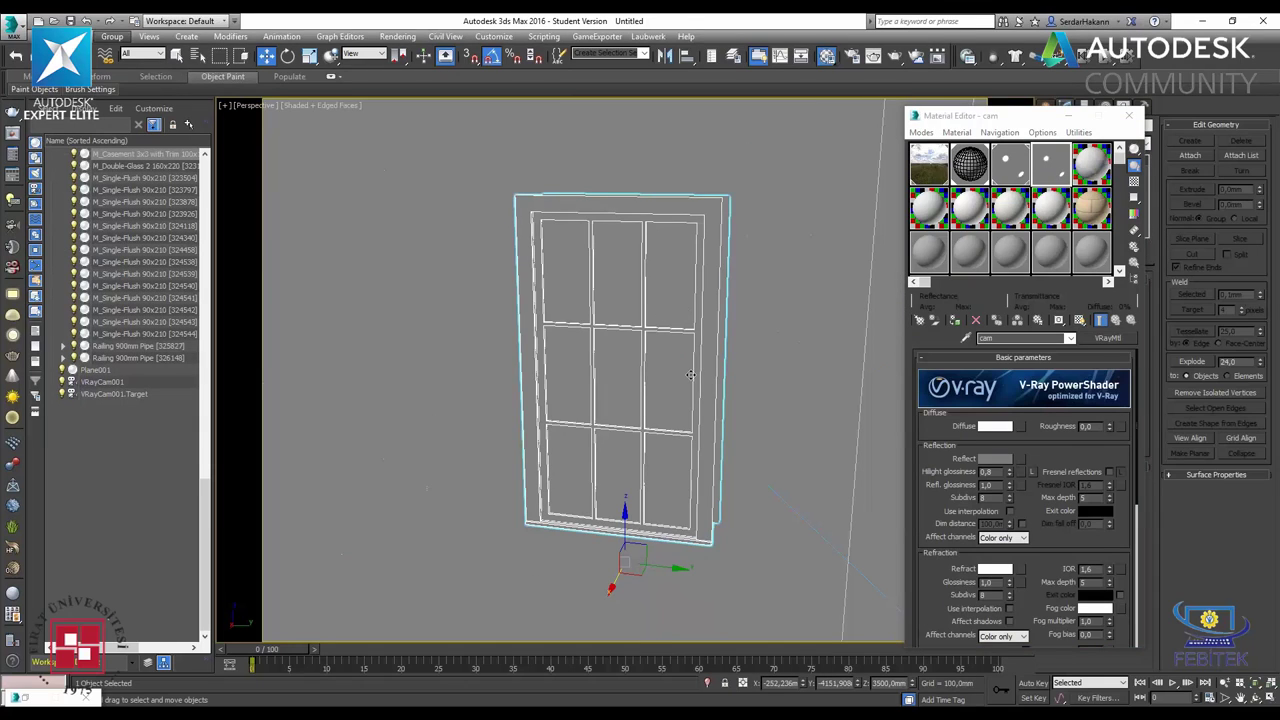
alt+middle_drag(611, 585, 605, 615)
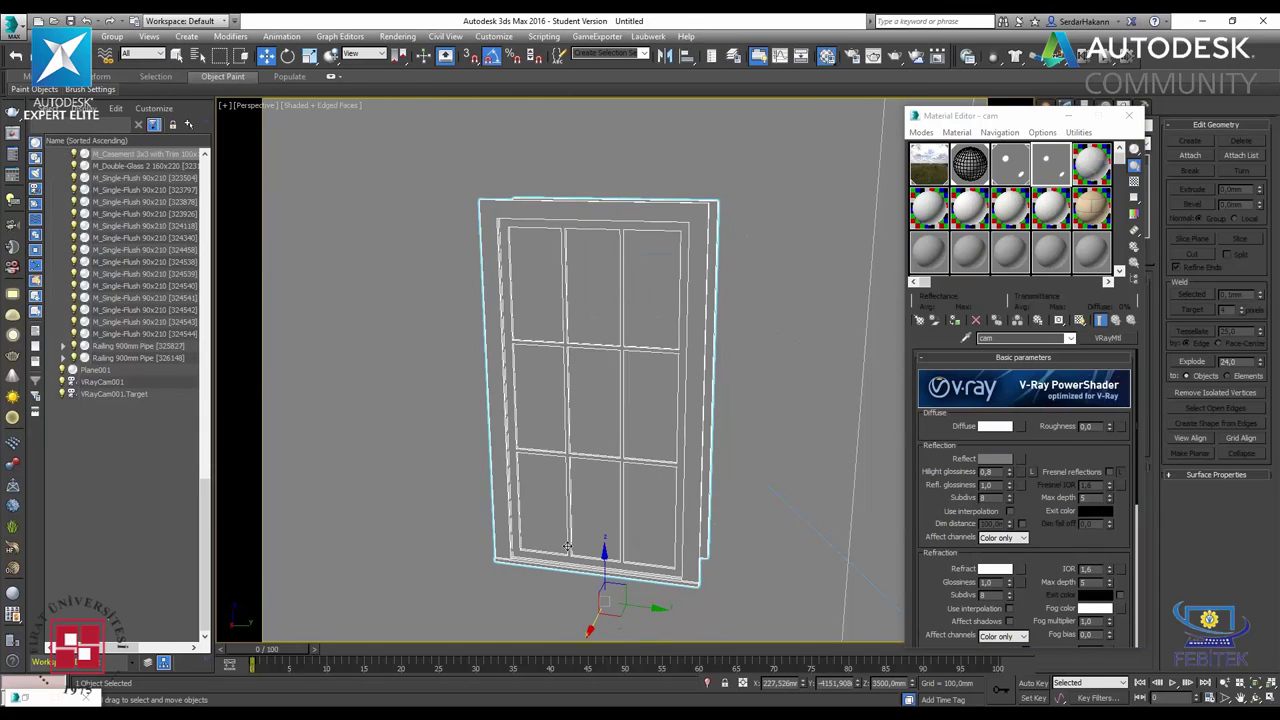
- Reframe the window and select its pane faces in Polygon mode
key(shift+z)
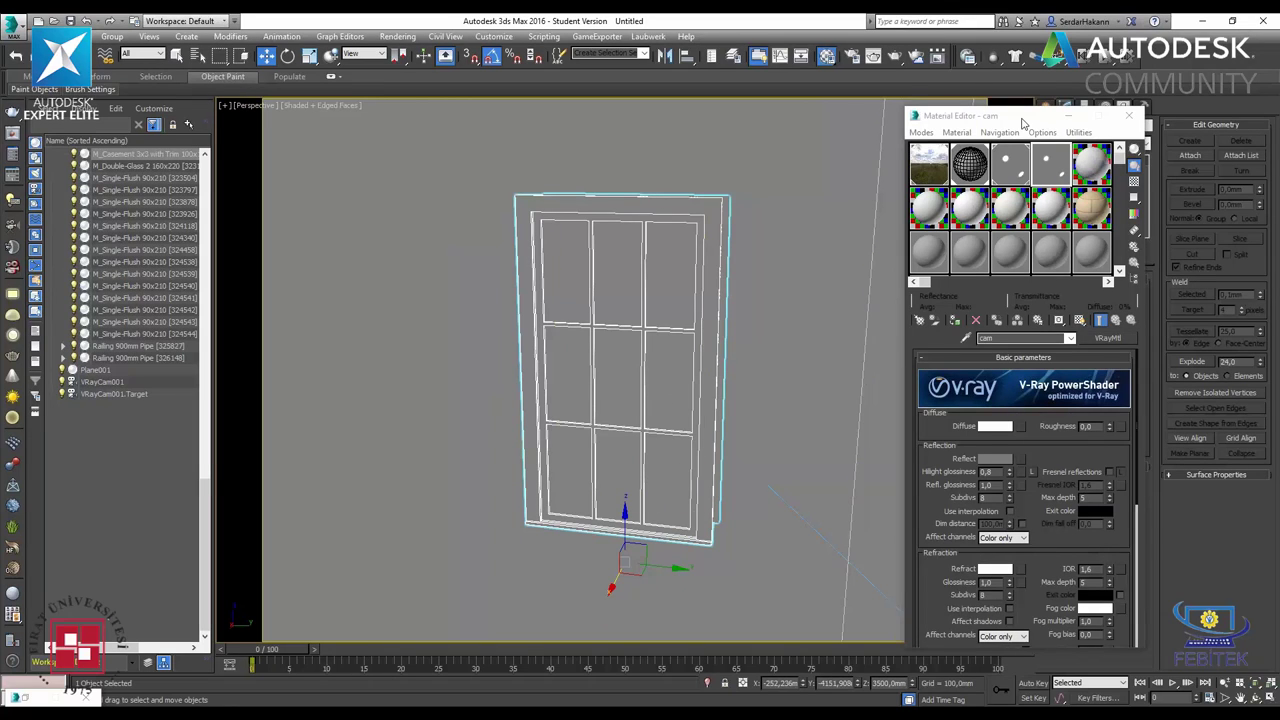
drag(1020, 120, 270, 88)
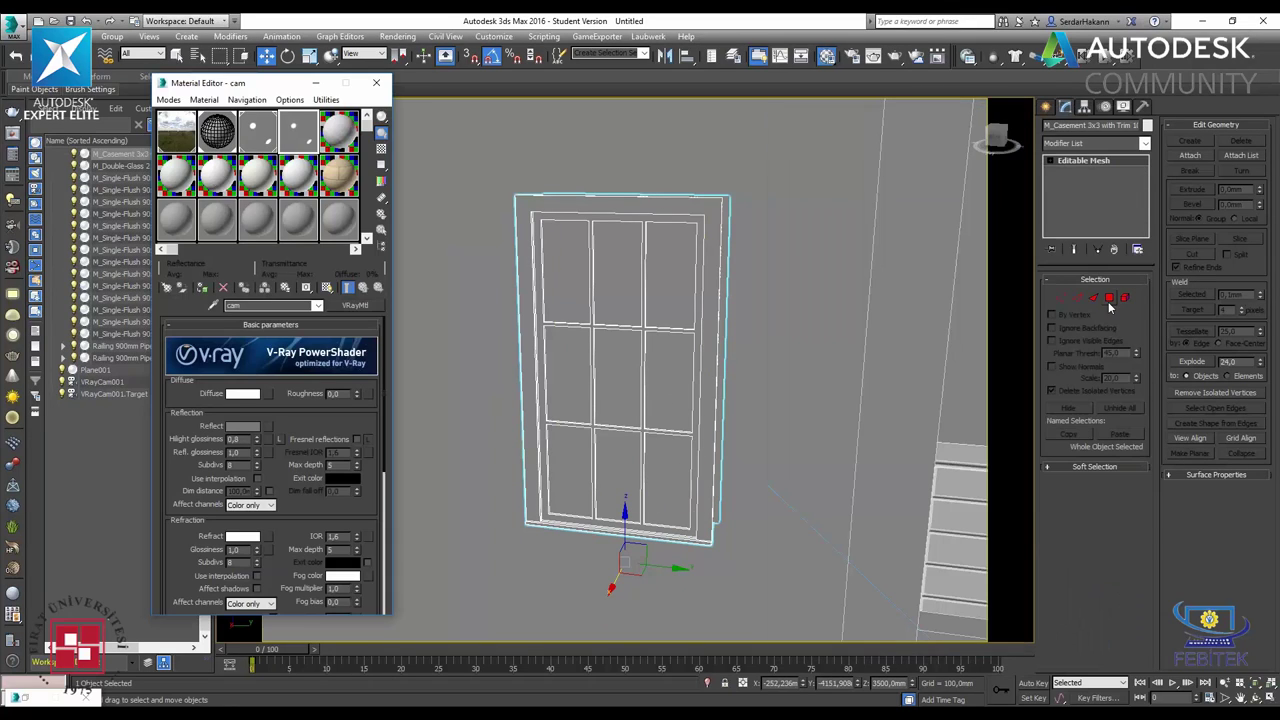
click(1109, 297)
click(545, 297)
ctrl+click(643, 307)
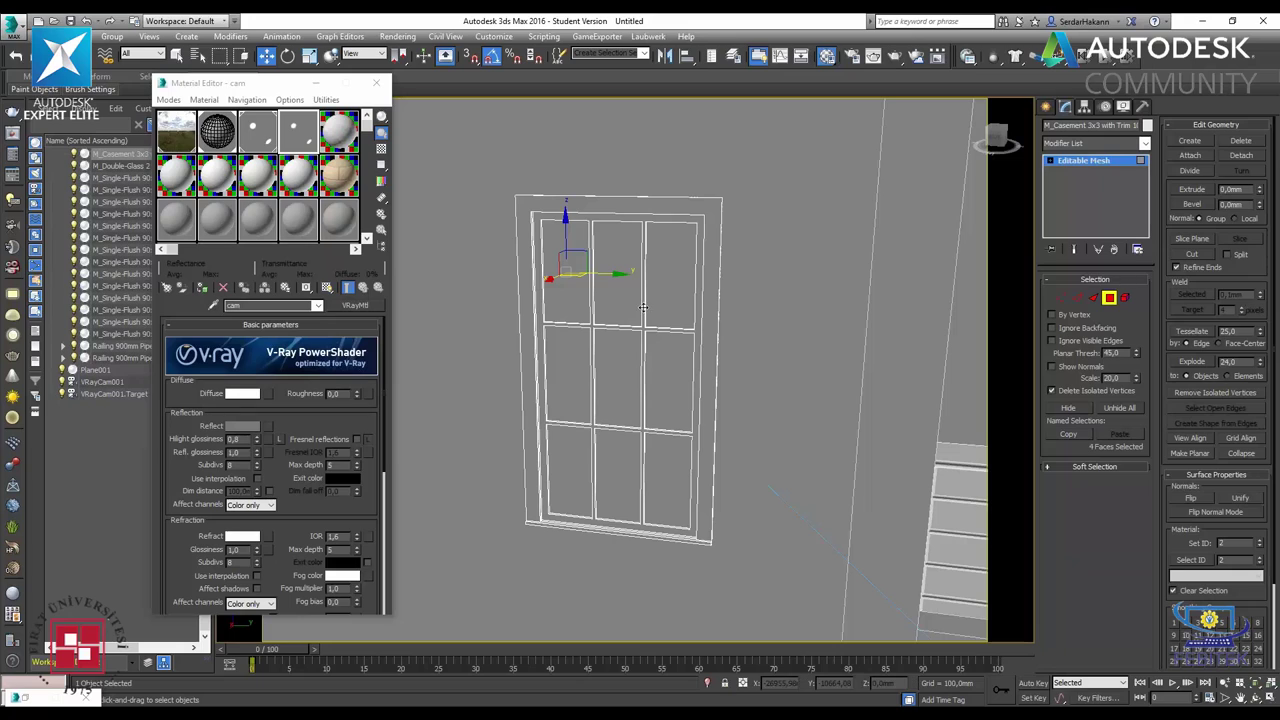
key(ctrl+a)
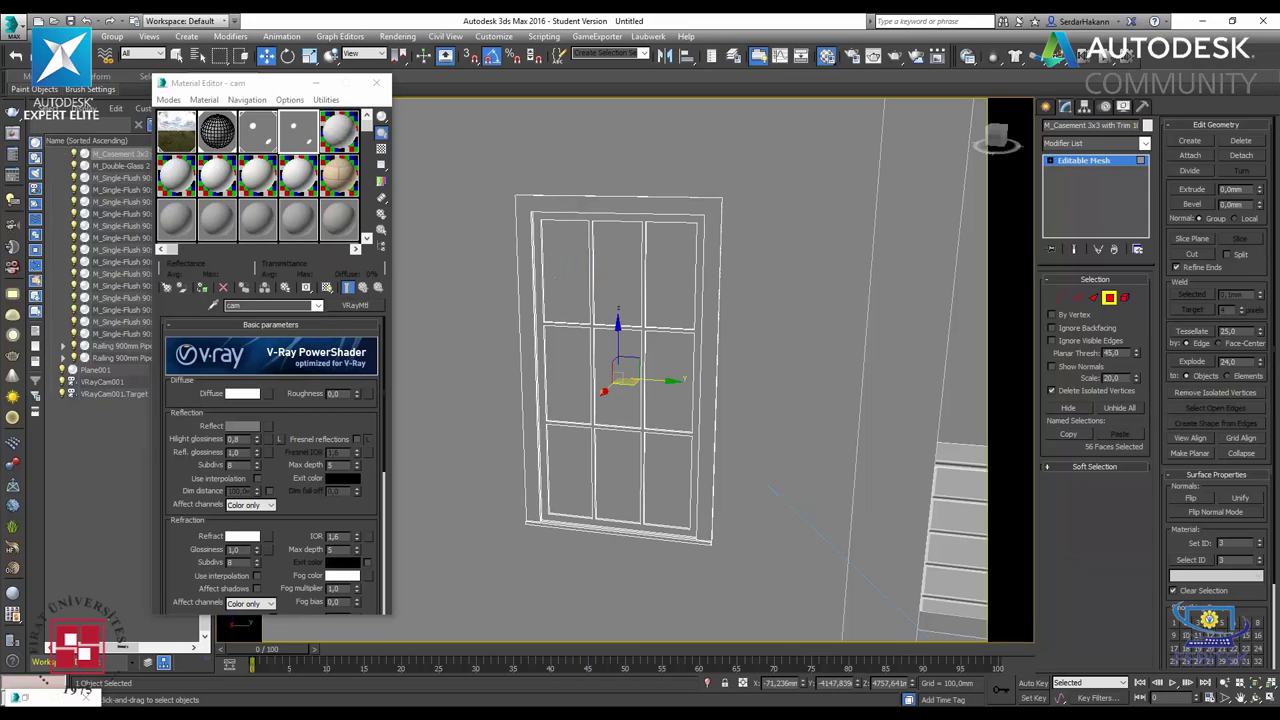
alt+middle_drag(776, 349, 660, 384)
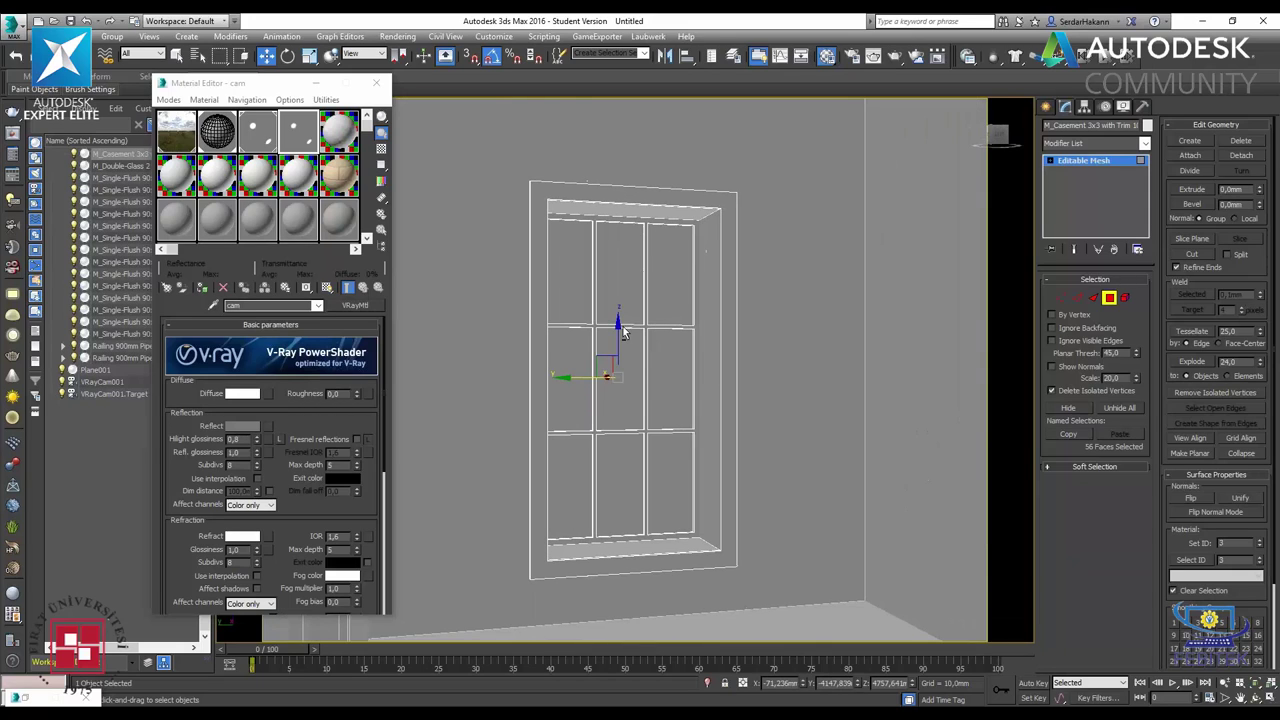
click(660, 384)
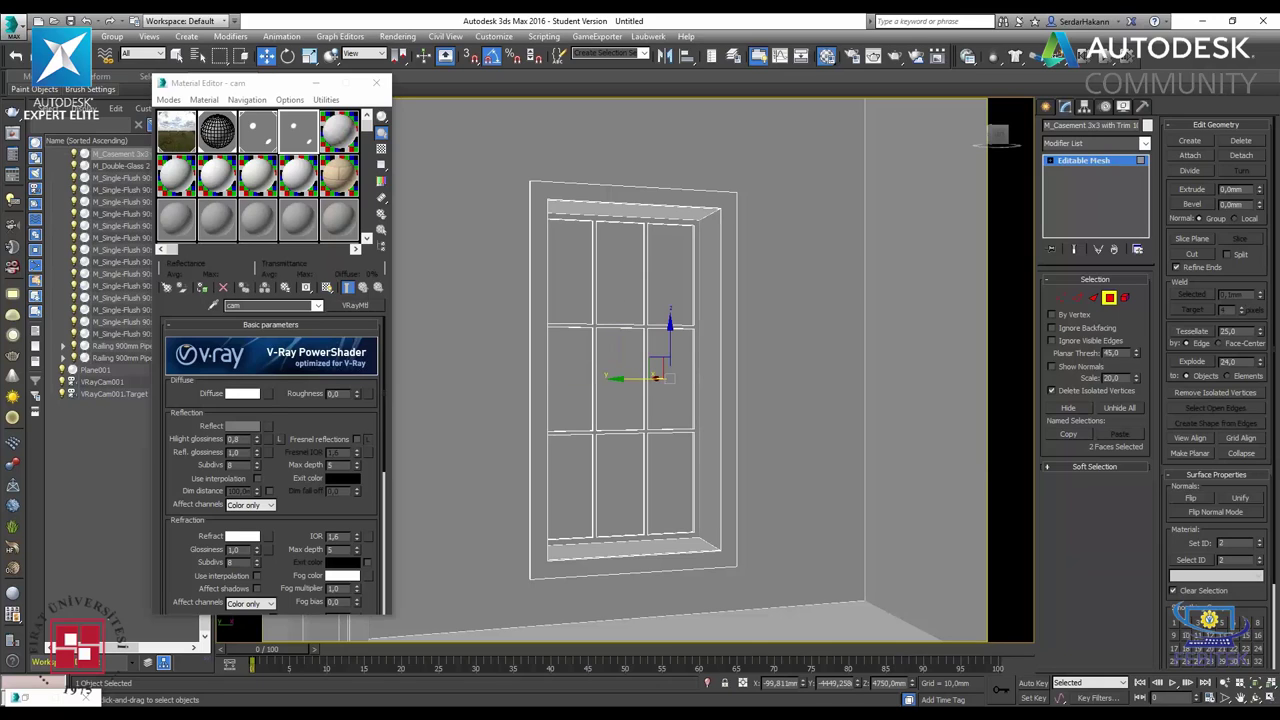
click(1109, 298)
- Isolate the window and orbit to a frontal view of it
right_click(666, 200)
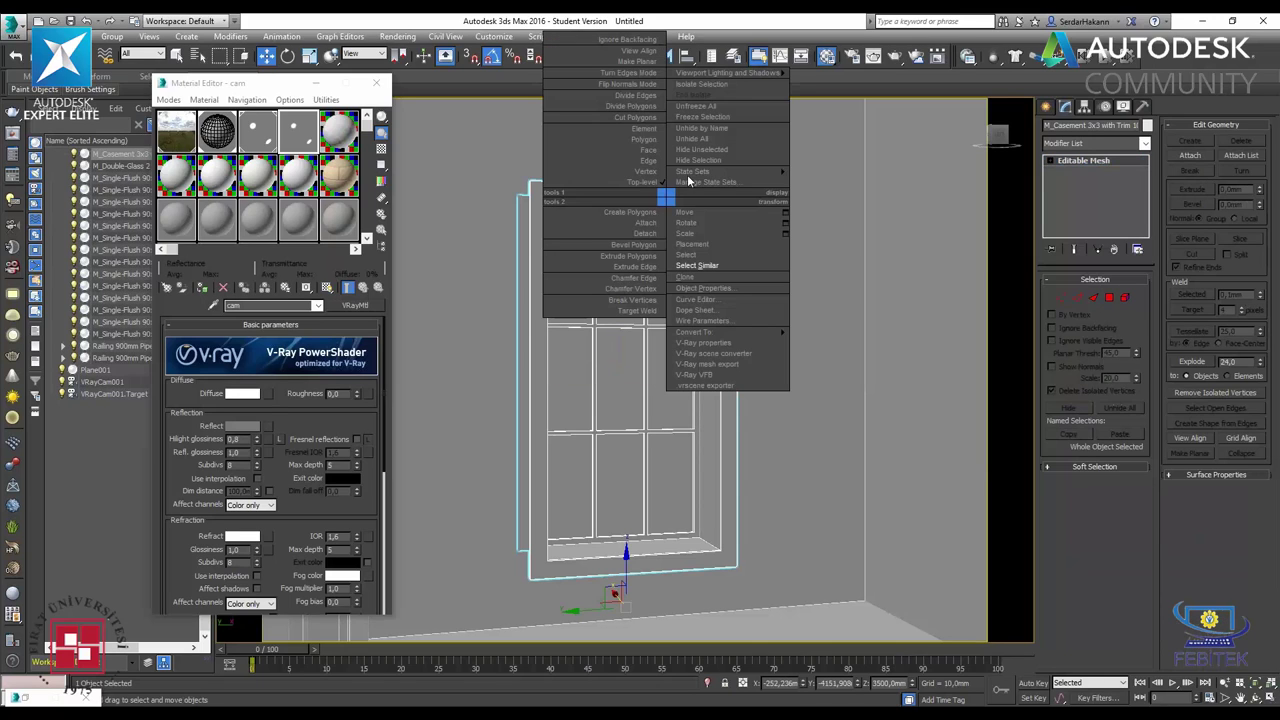
click(710, 88)
click(803, 420)
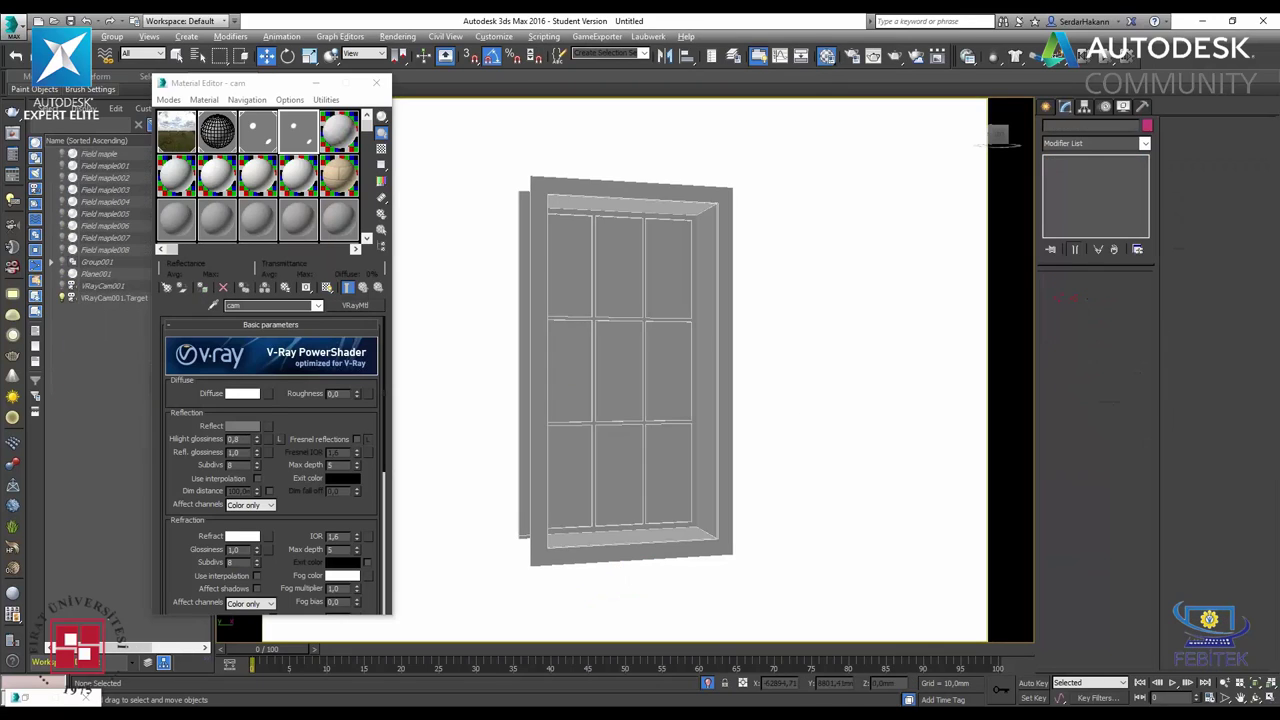
mouse_move(803, 420)
alt+middle_down()
mouse_move(717, 320)
mouse_move(680, 330)
alt+middle_up()
scroll(586, 379, up, 3)
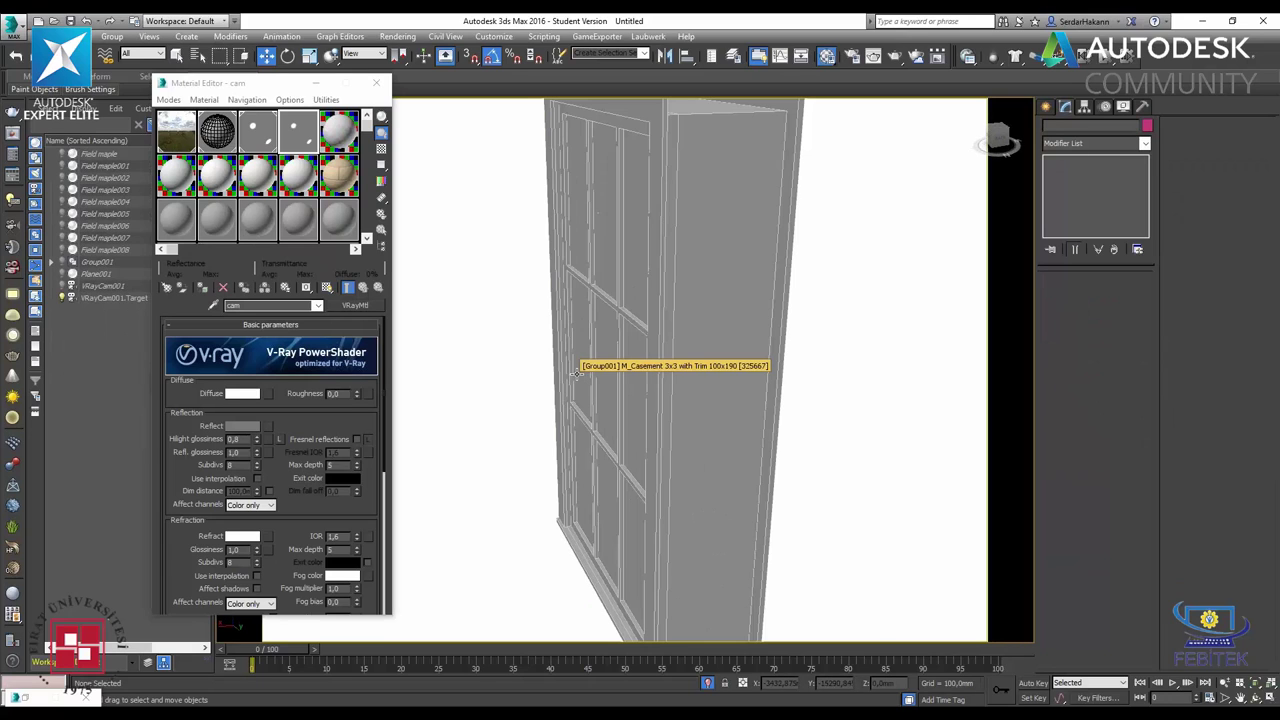
scroll(590, 400, up, 2)
alt+middle_drag(668, 470, 741, 435)
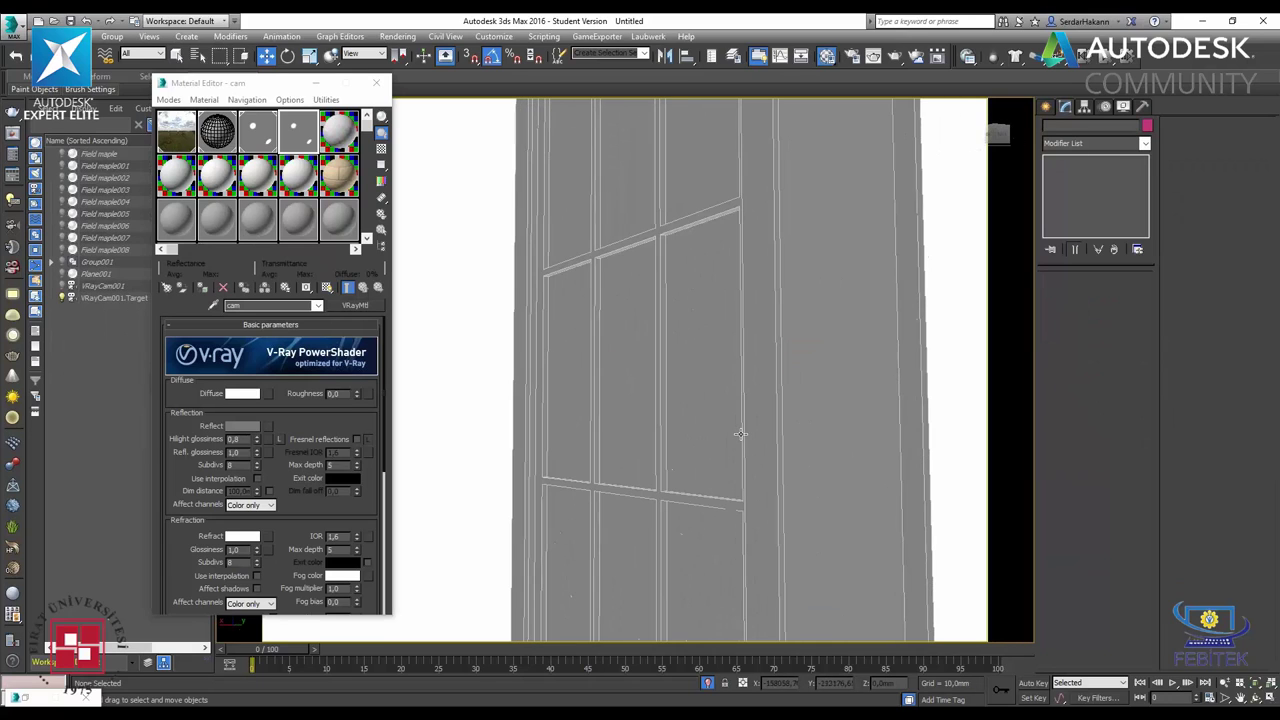
- Reselect the two ID 2 glass-pane faces in Polygon mode
click(688, 433)
click(1109, 297)
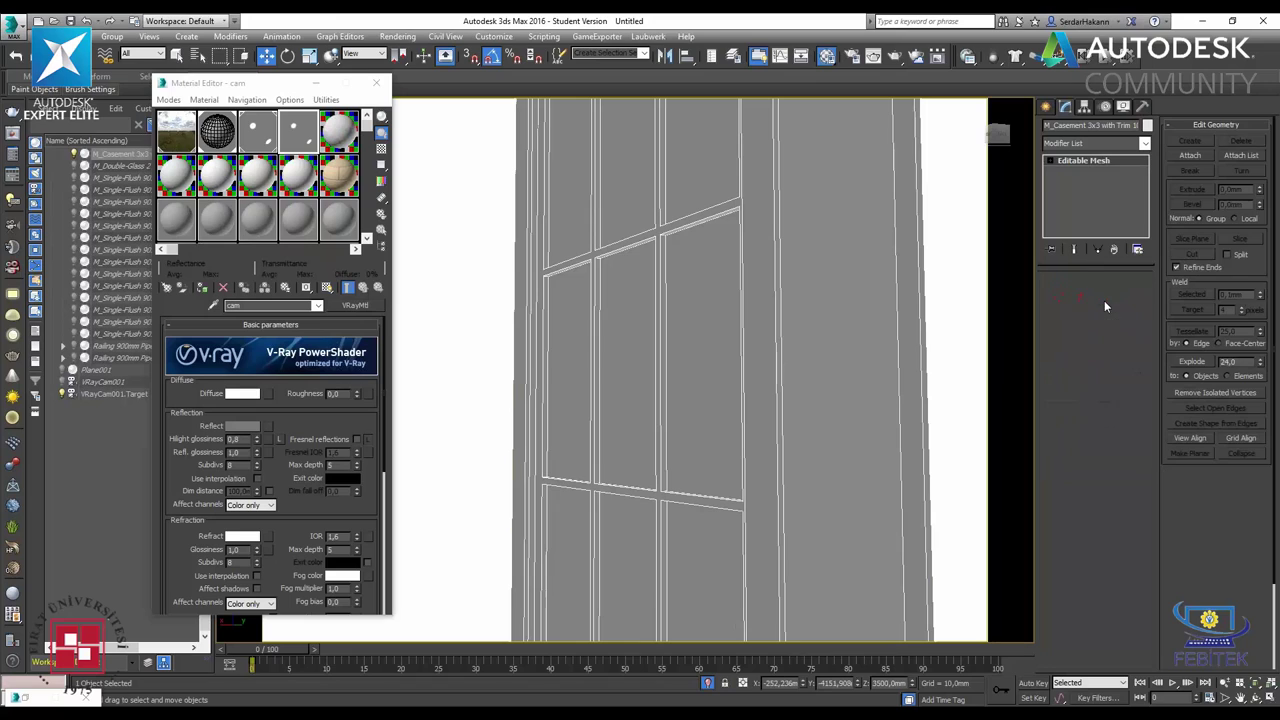
click(670, 357)
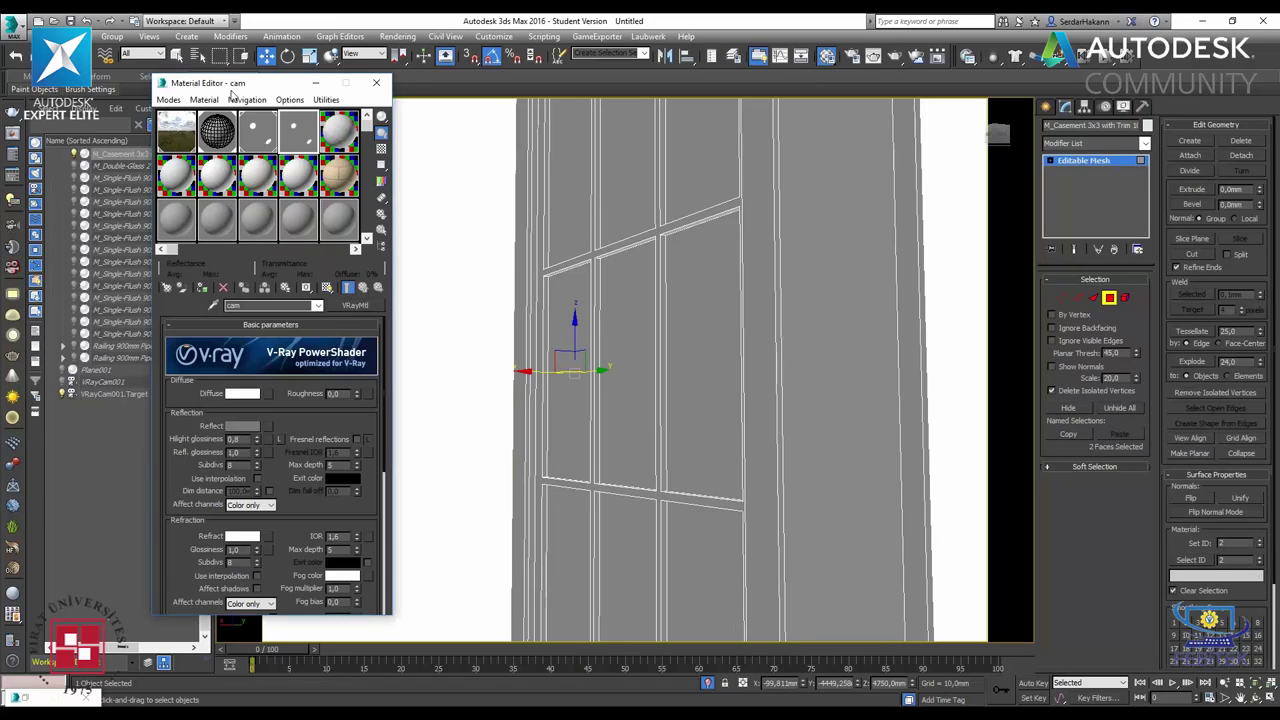
drag(240, 90, 60, 142)
- Switch to Clay shading and add the top-row and door glass panes to the selection
click(297, 108)
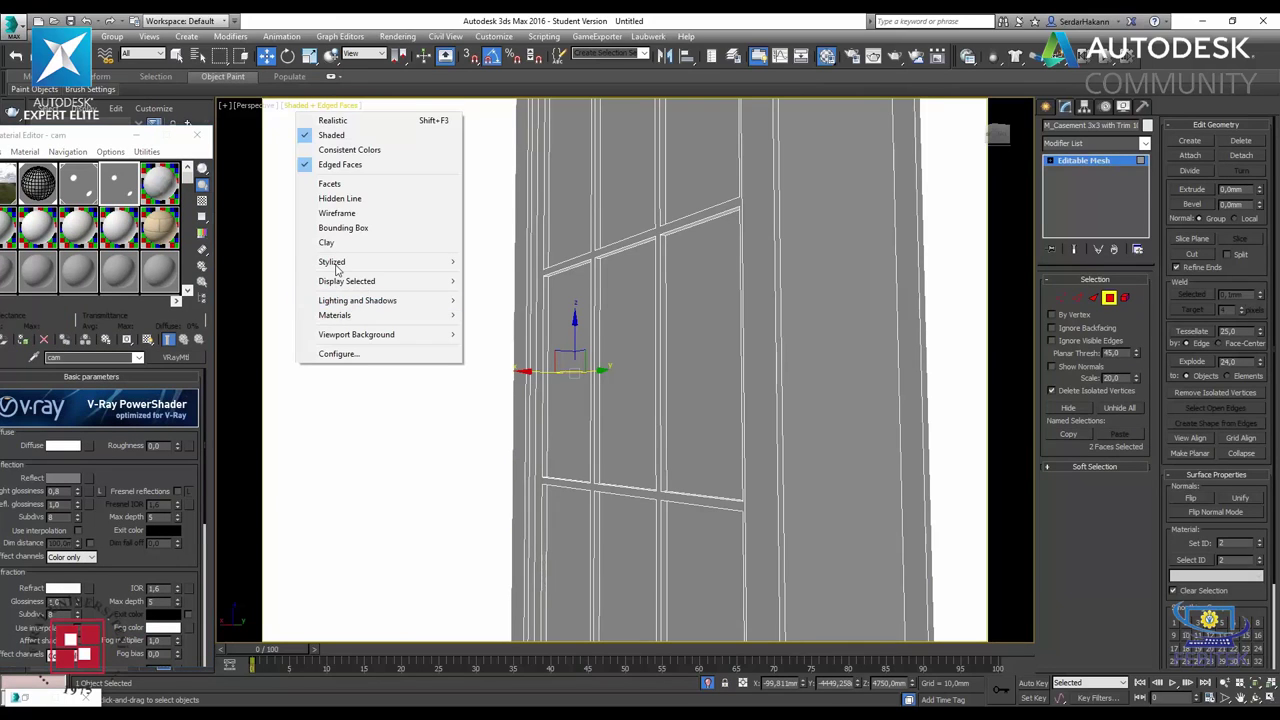
click(330, 243)
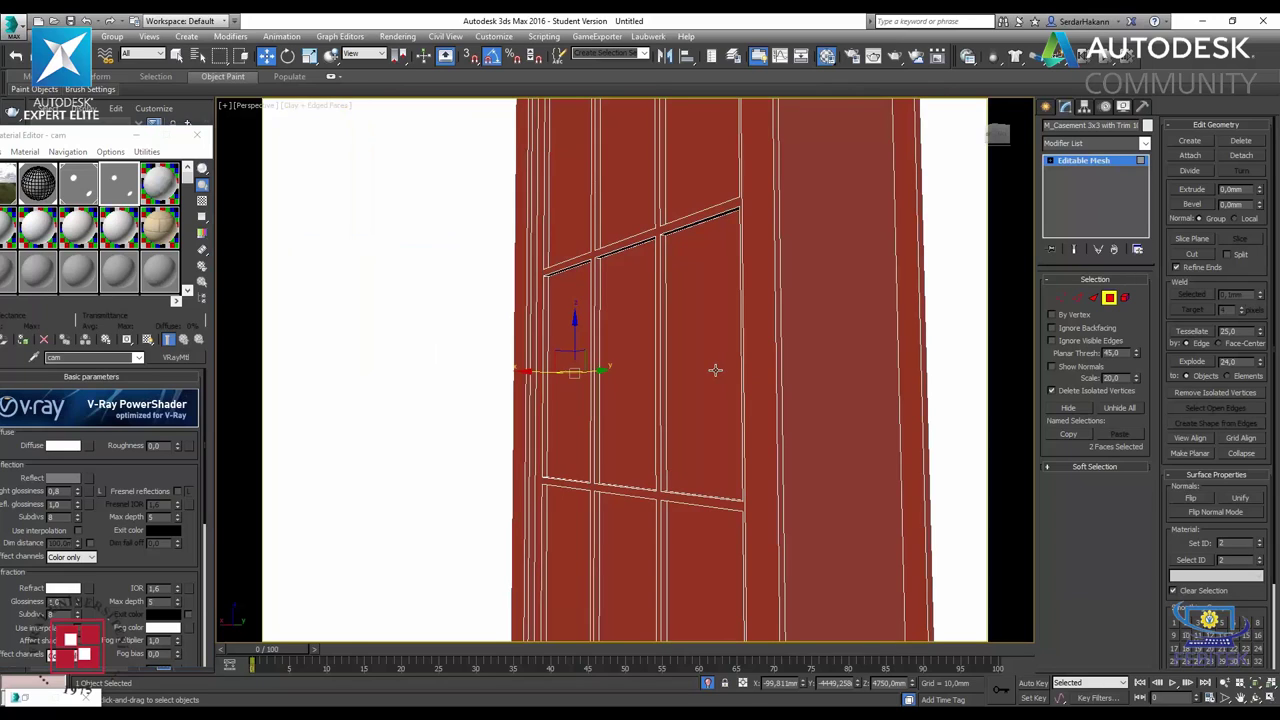
click(715, 370)
ctrl+click(627, 370)
ctrl+click(568, 380)
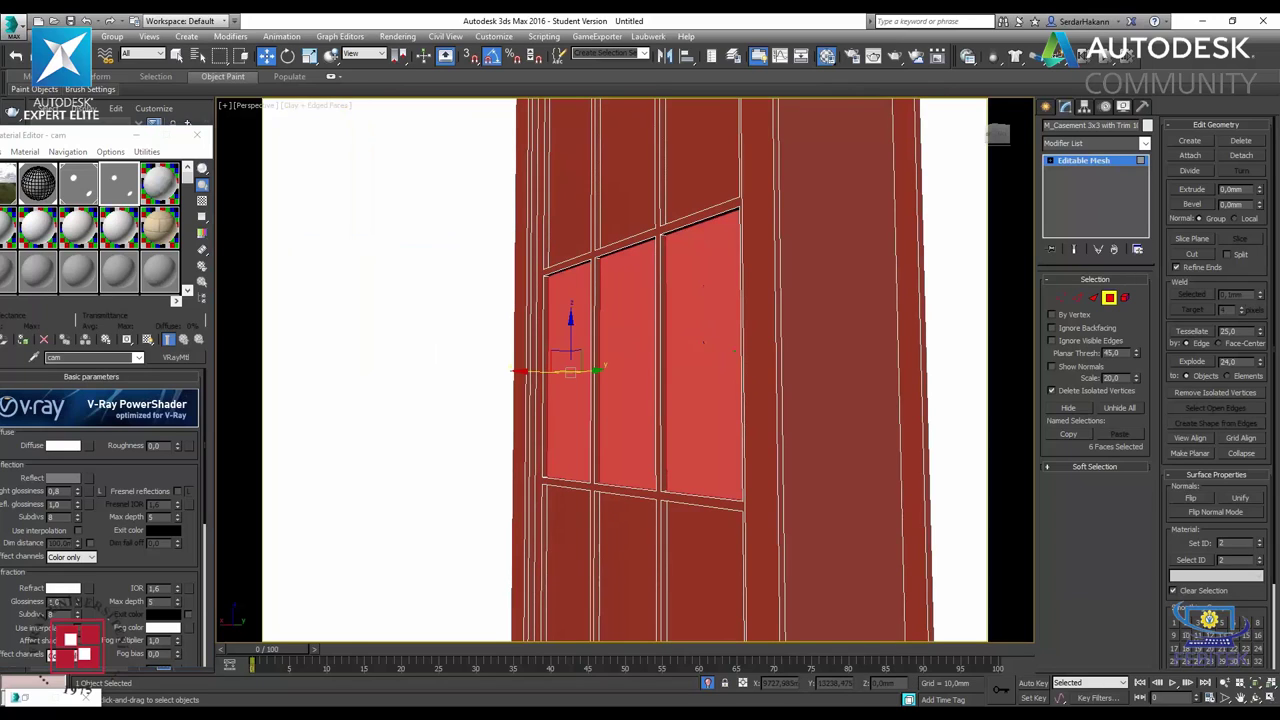
ctrl+click(568, 185)
ctrl+click(627, 175)
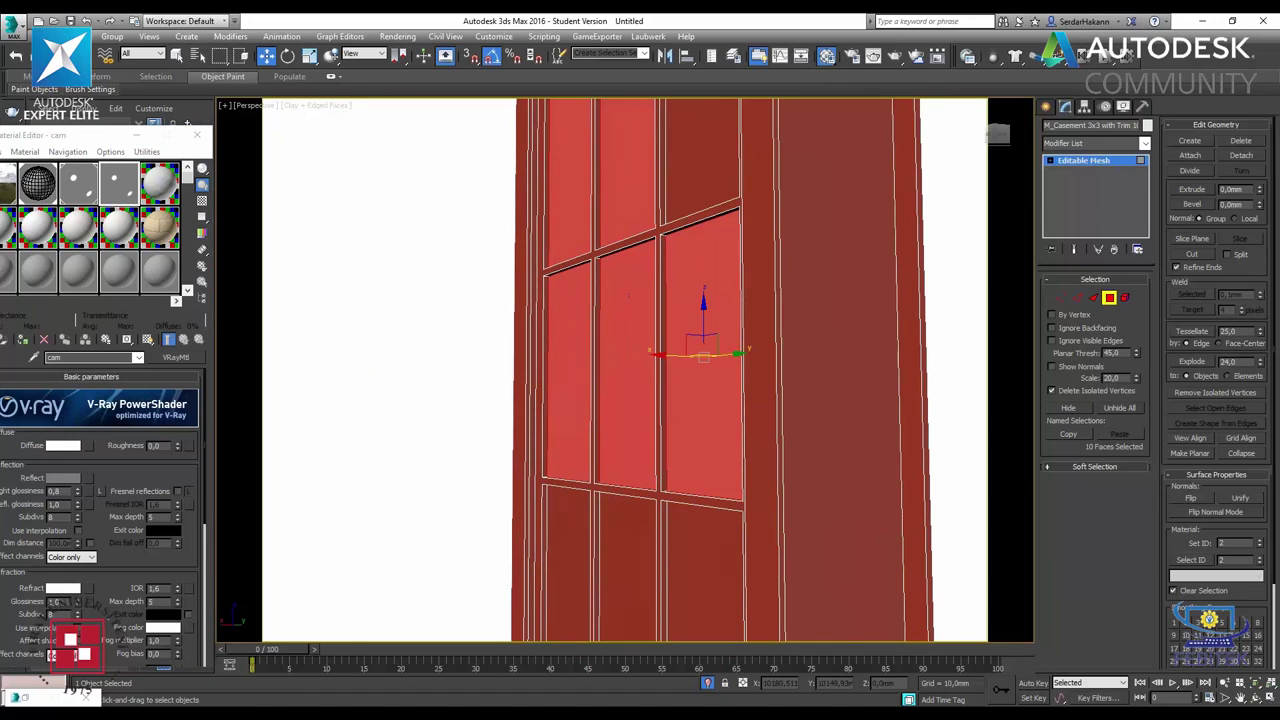
ctrl+click(700, 160)
ctrl+click(566, 560)
ctrl+click(705, 570)
ctrl+click(627, 565)
- Orbit and add the remaining panes to reach all 36 faces, then pick an unused material slot
mouse_move(628, 296)
alt+middle_down()
mouse_move(751, 494)
mouse_move(770, 494)
alt+middle_up()
ctrl+click(735, 170)
ctrl+click(733, 360)
ctrl+click(728, 560)
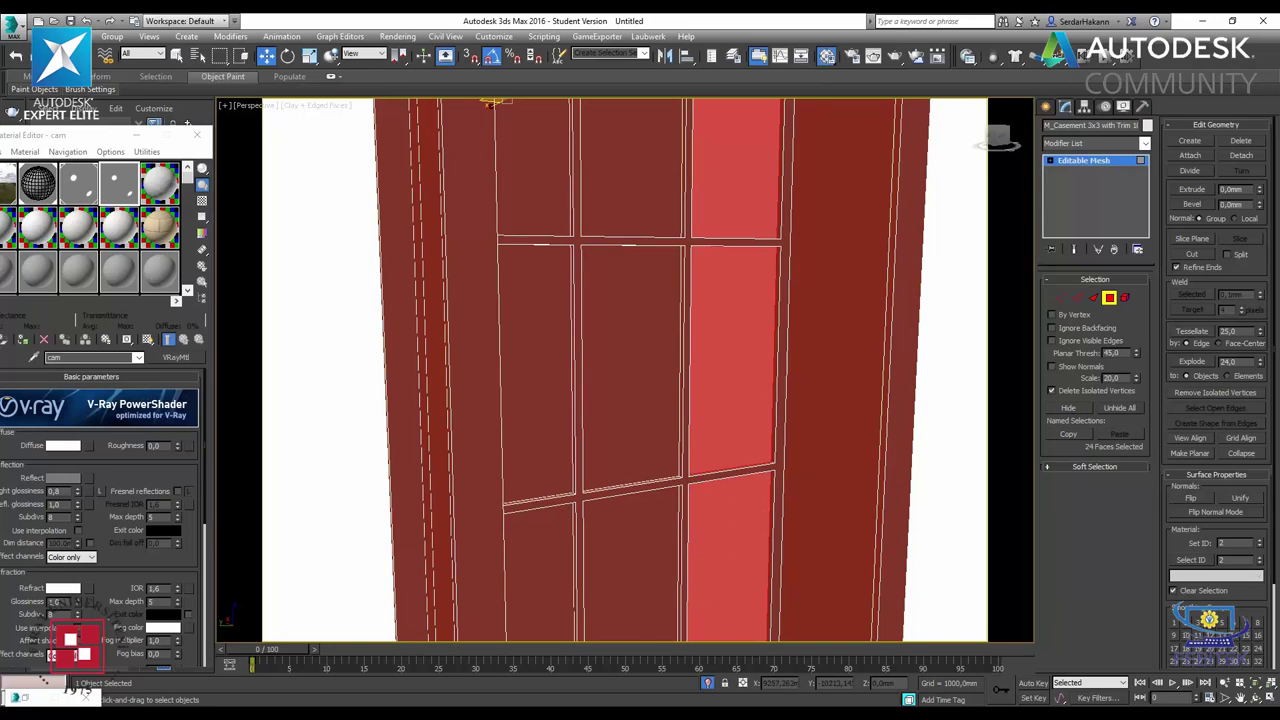
ctrl+click(630, 565)
ctrl+click(540, 570)
ctrl+click(528, 440)
ctrl+click(642, 254)
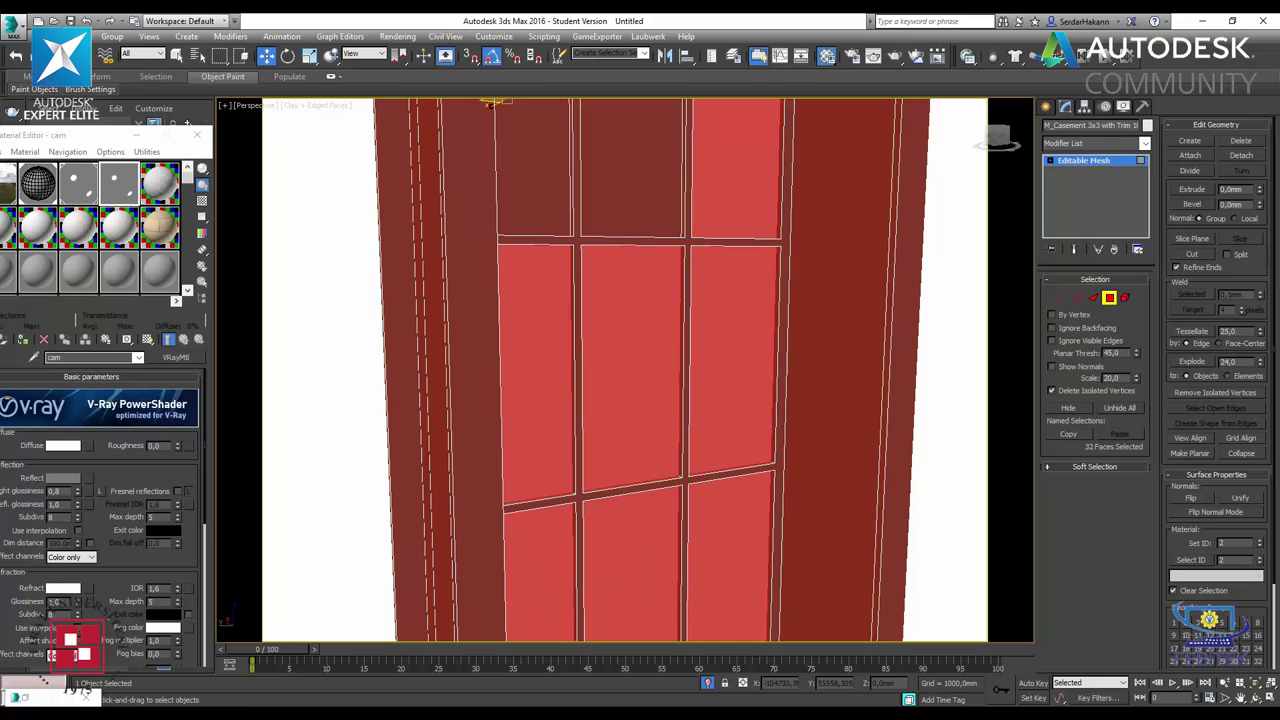
ctrl+click(634, 220)
ctrl+click(520, 183)
scroll(660, 300, down, 3)
mouse_move(657, 366)
middle_down()
mouse_move(632, 446)
mouse_move(672, 372)
middle_up()
click(158, 182)
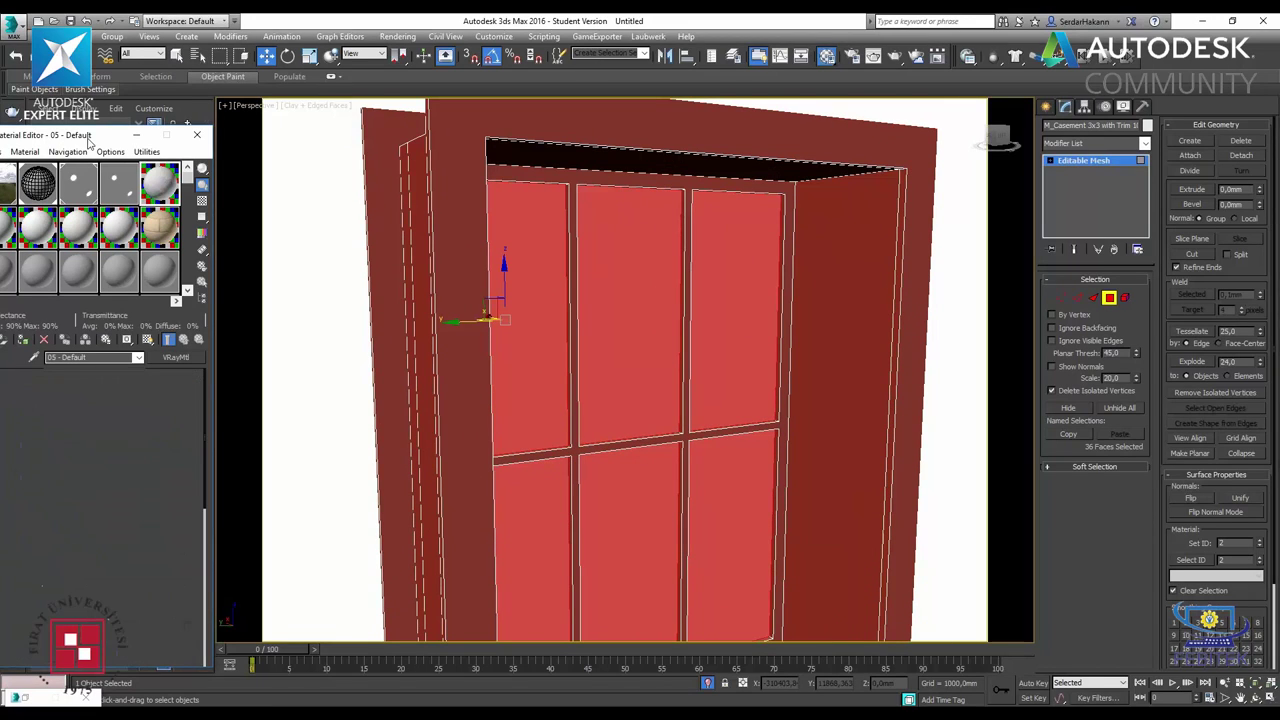
- Make the new slot a VRayMtl named kasa
drag(90, 135, 217, 78)
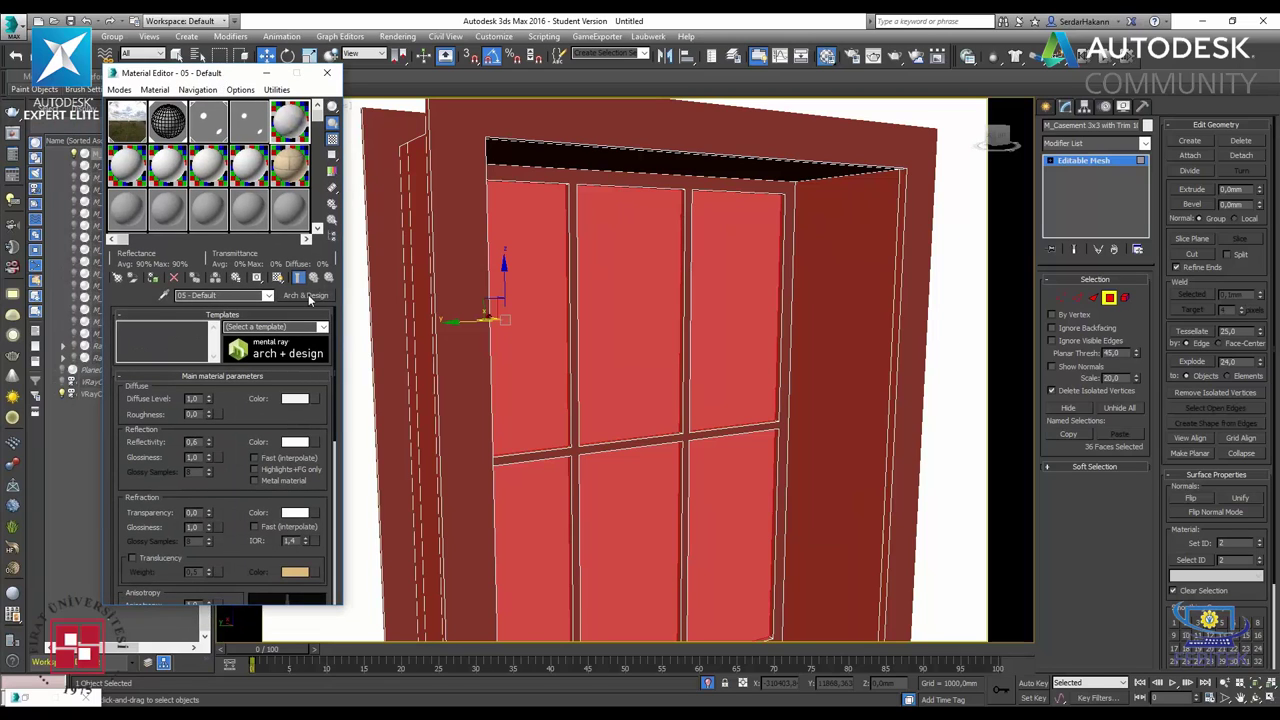
click(305, 295)
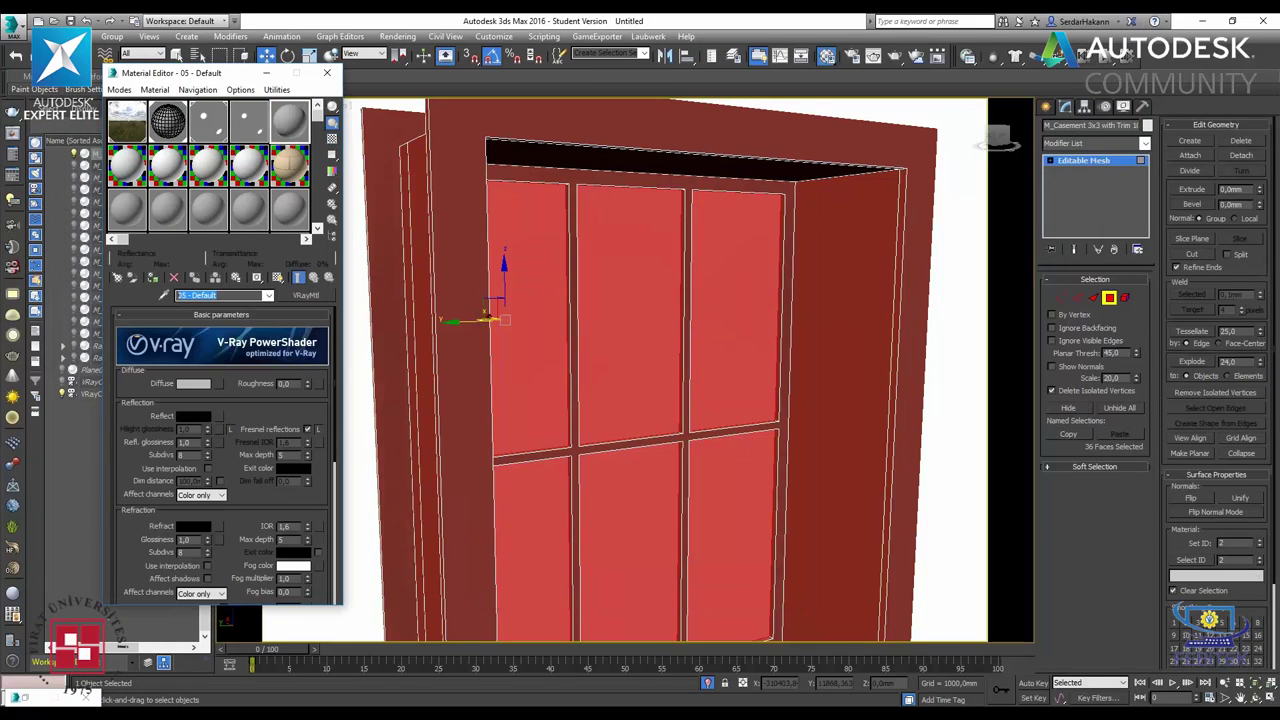
text(kasa)
key(Return)
- Assign the cam glass material to the selected pane faces and exit Polygon mode
click(1109, 298)
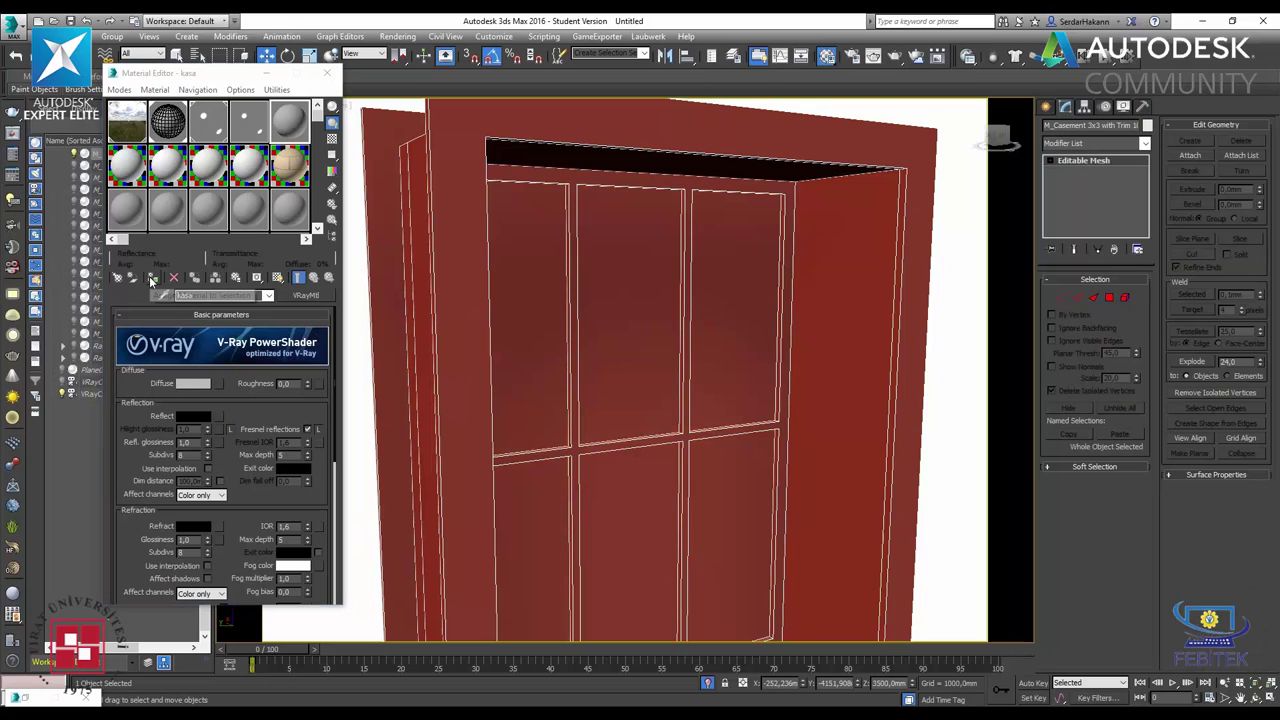
click(1109, 298)
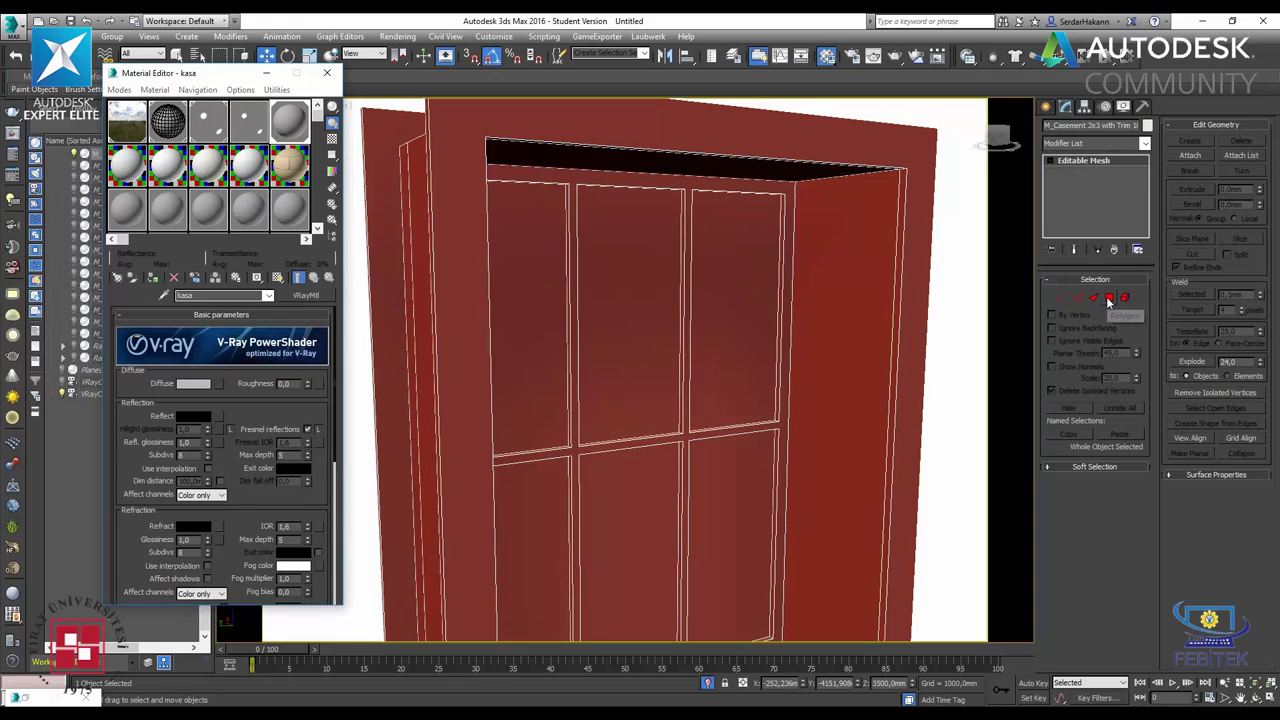
click(250, 125)
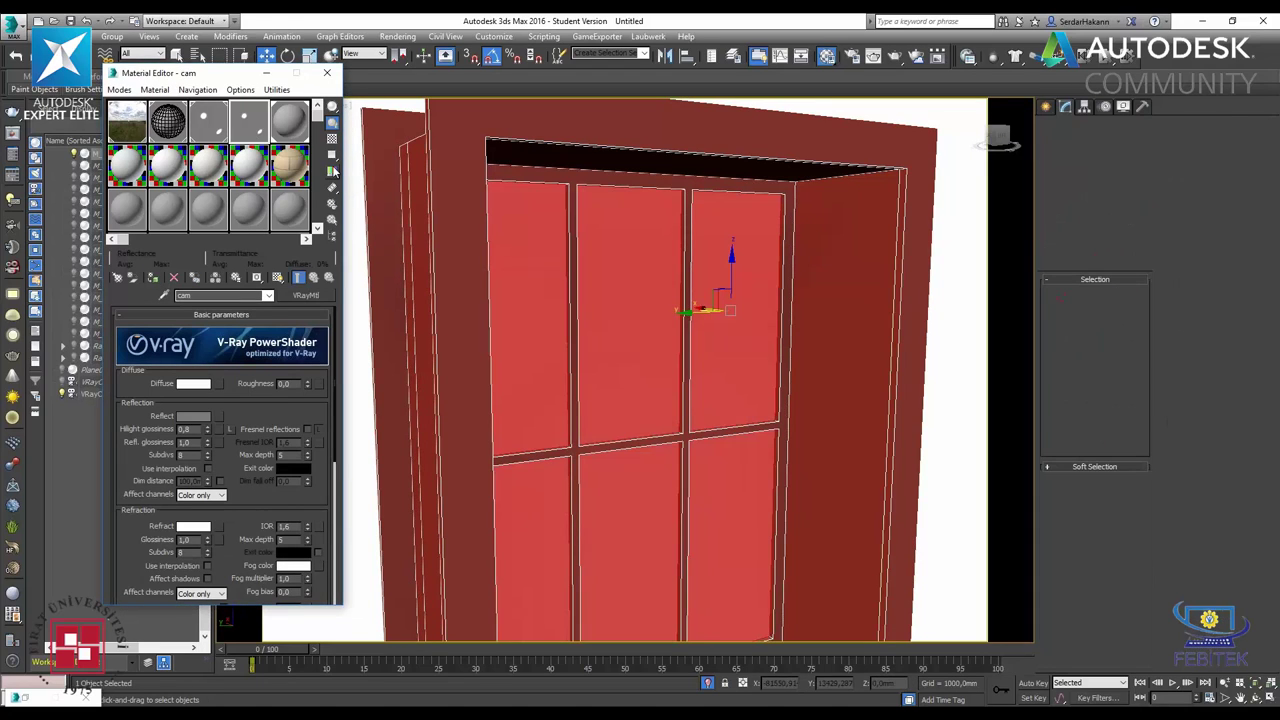
click(154, 278)
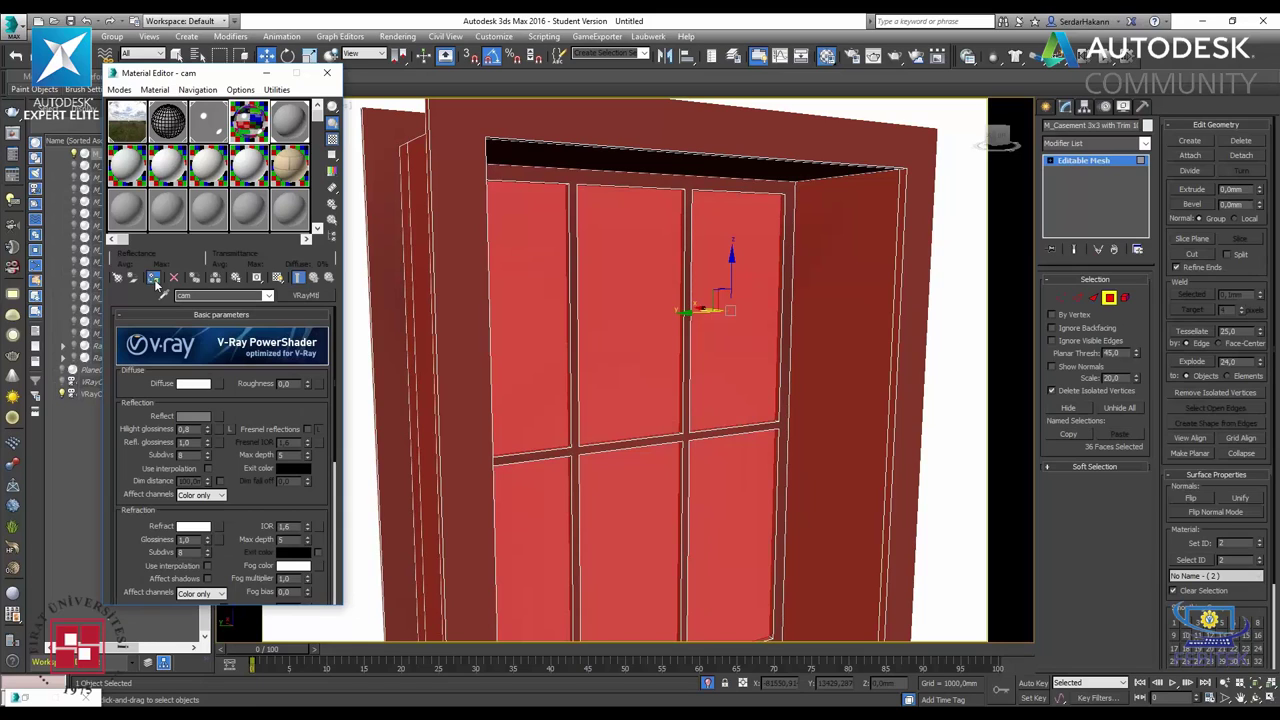
click(1109, 297)
- End isolation, zoom out to the whole house, and render a V-Ray test image
right_click(766, 298)
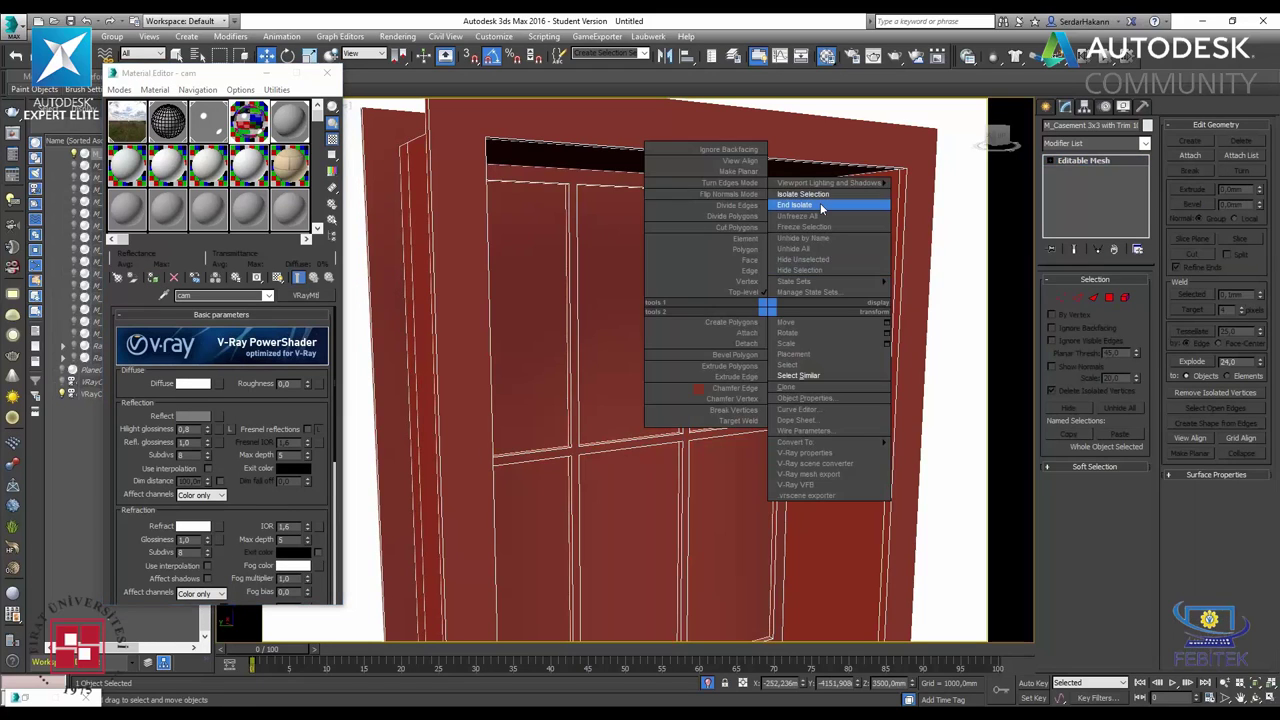
click(823, 208)
key(z)
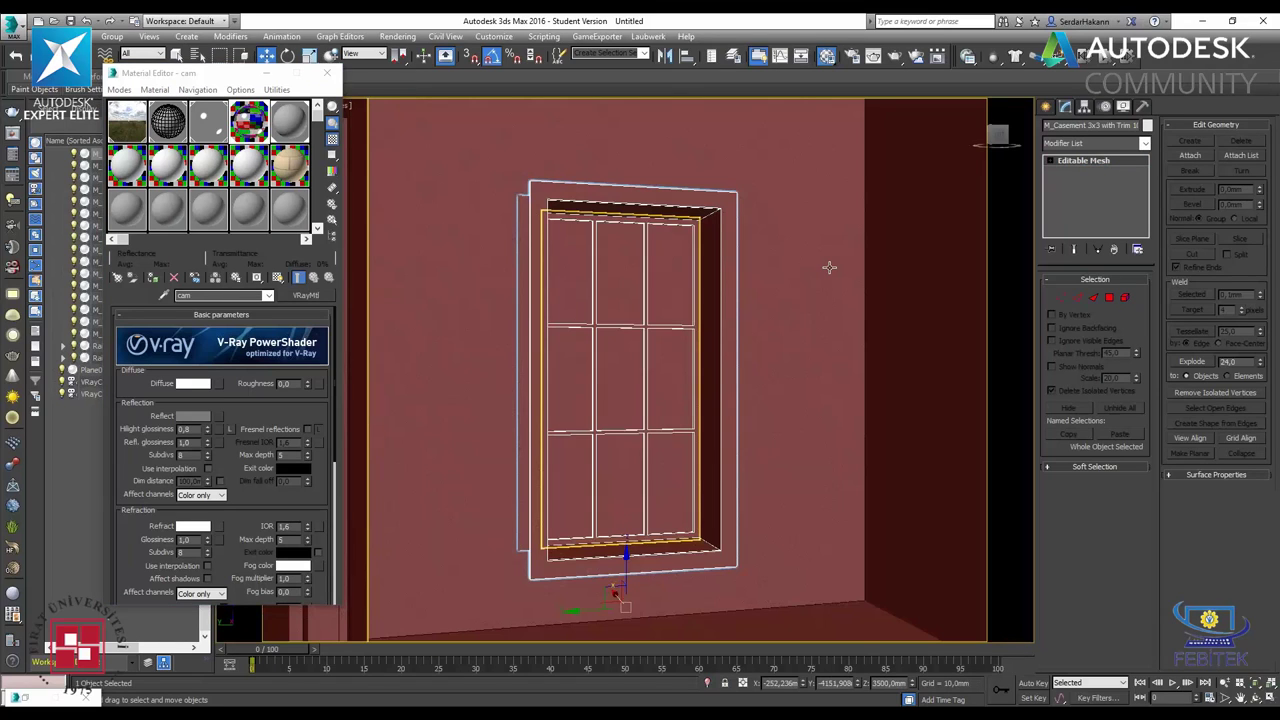
scroll(548, 280, down, 5)
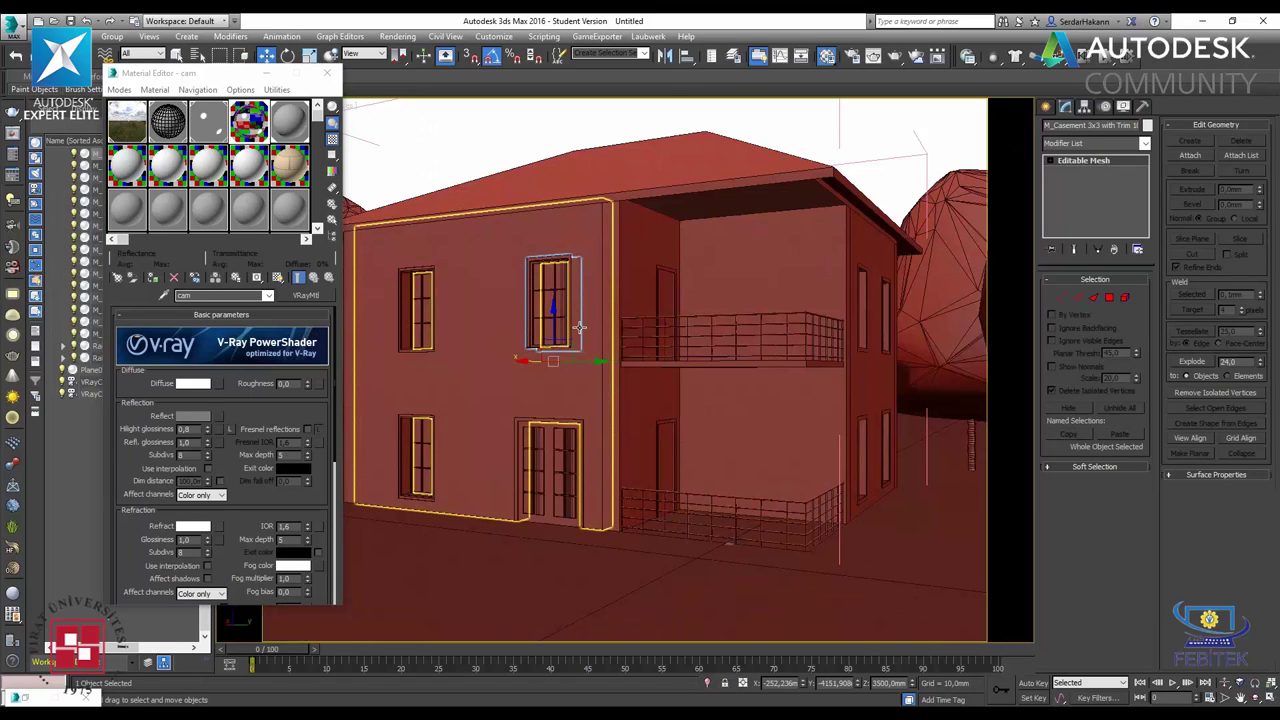
key(shift+q)
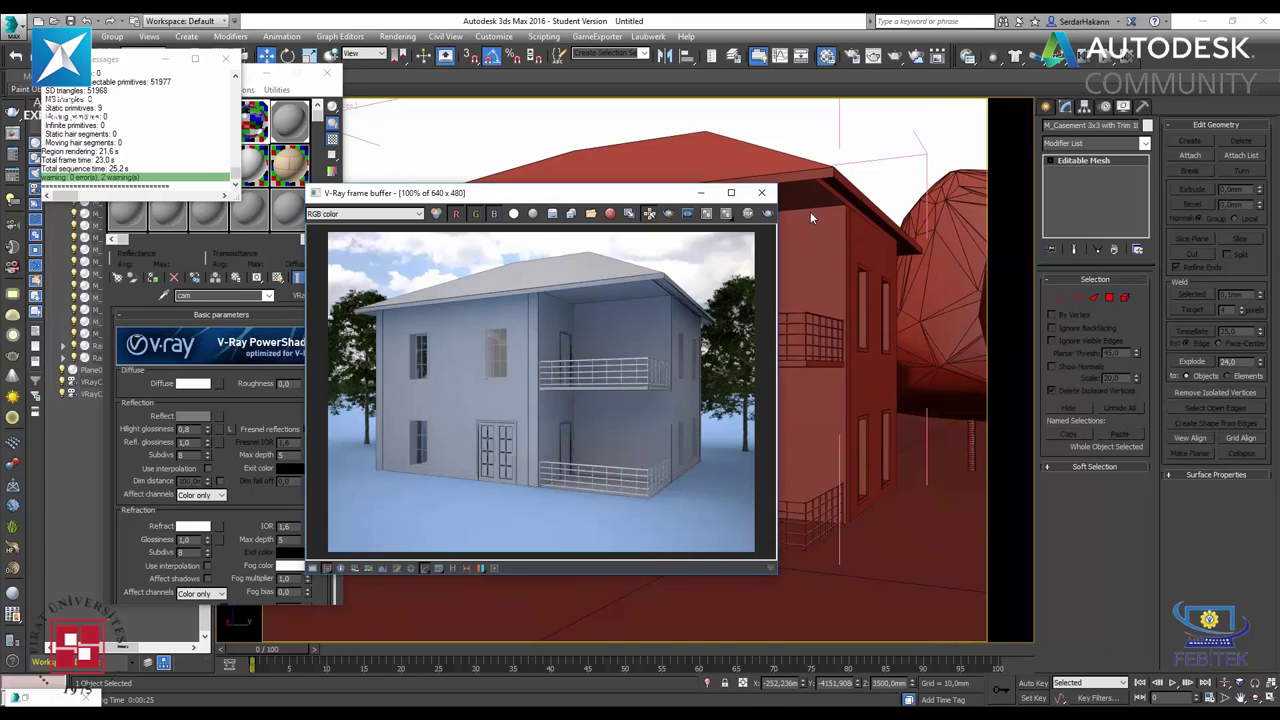
click(763, 194)
- Isolate the upper-left window and frame it in the viewport
click(421, 310)
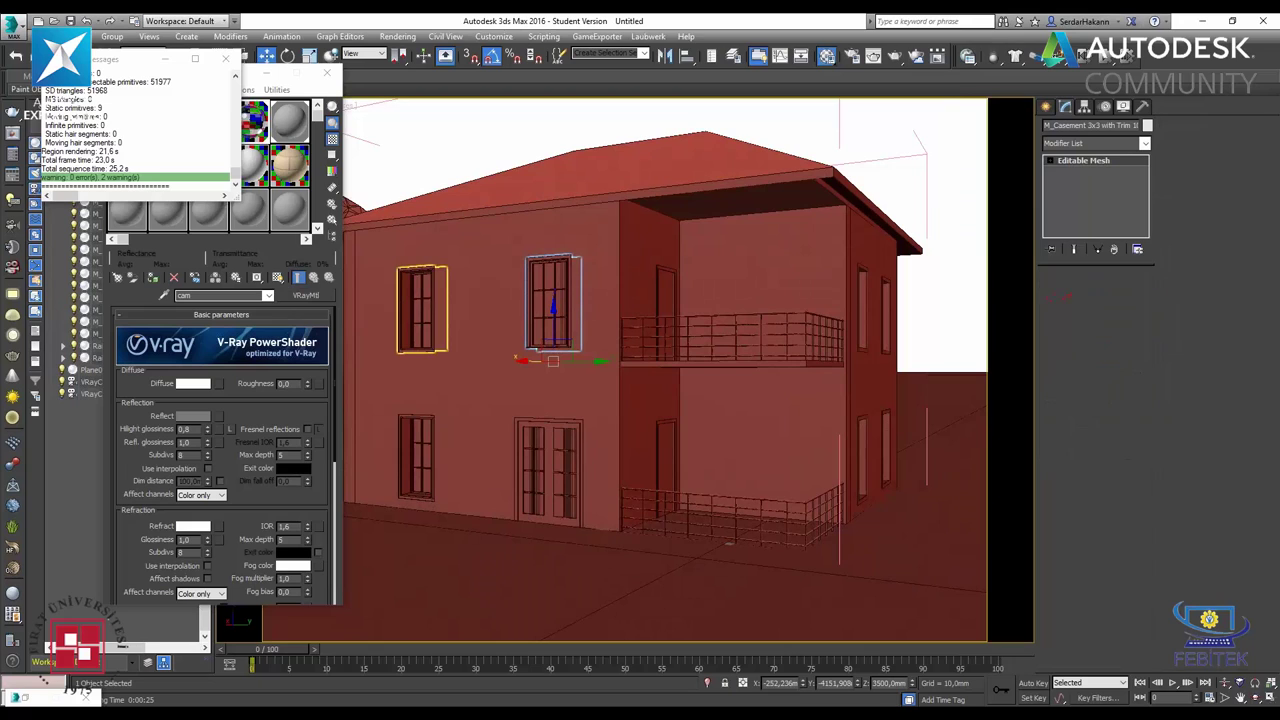
right_click(421, 310)
click(468, 206)
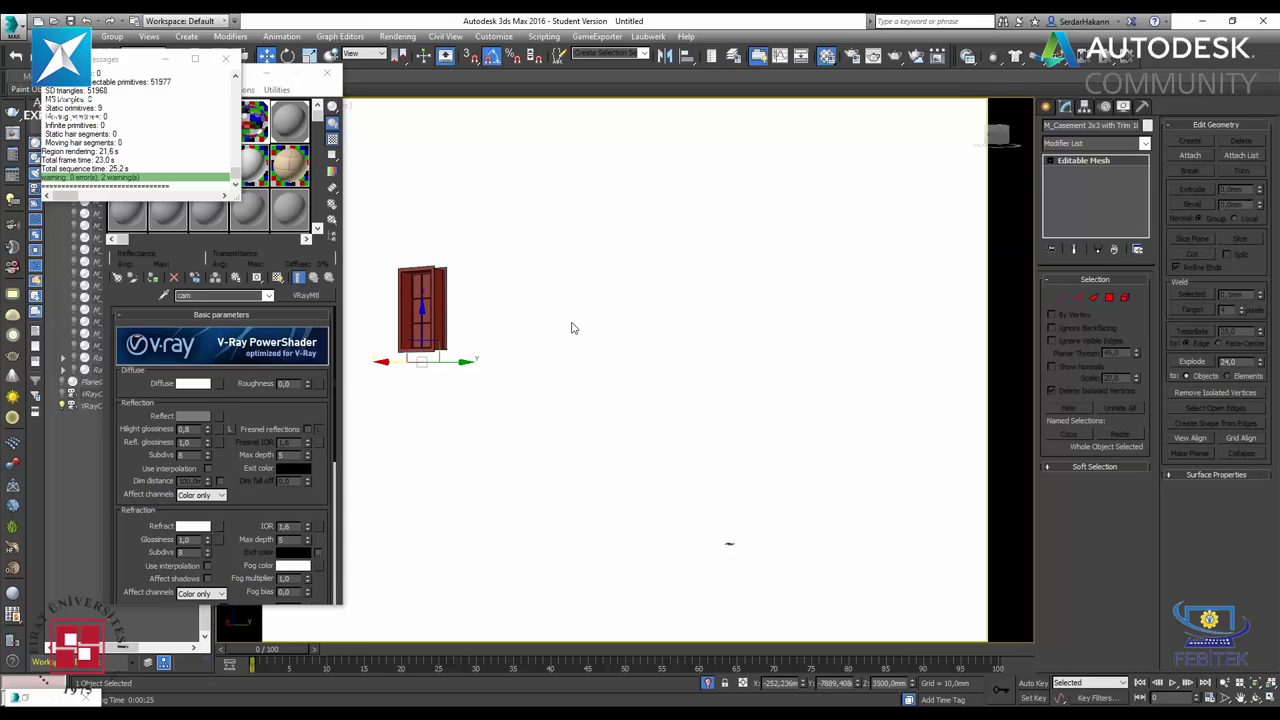
key(z)
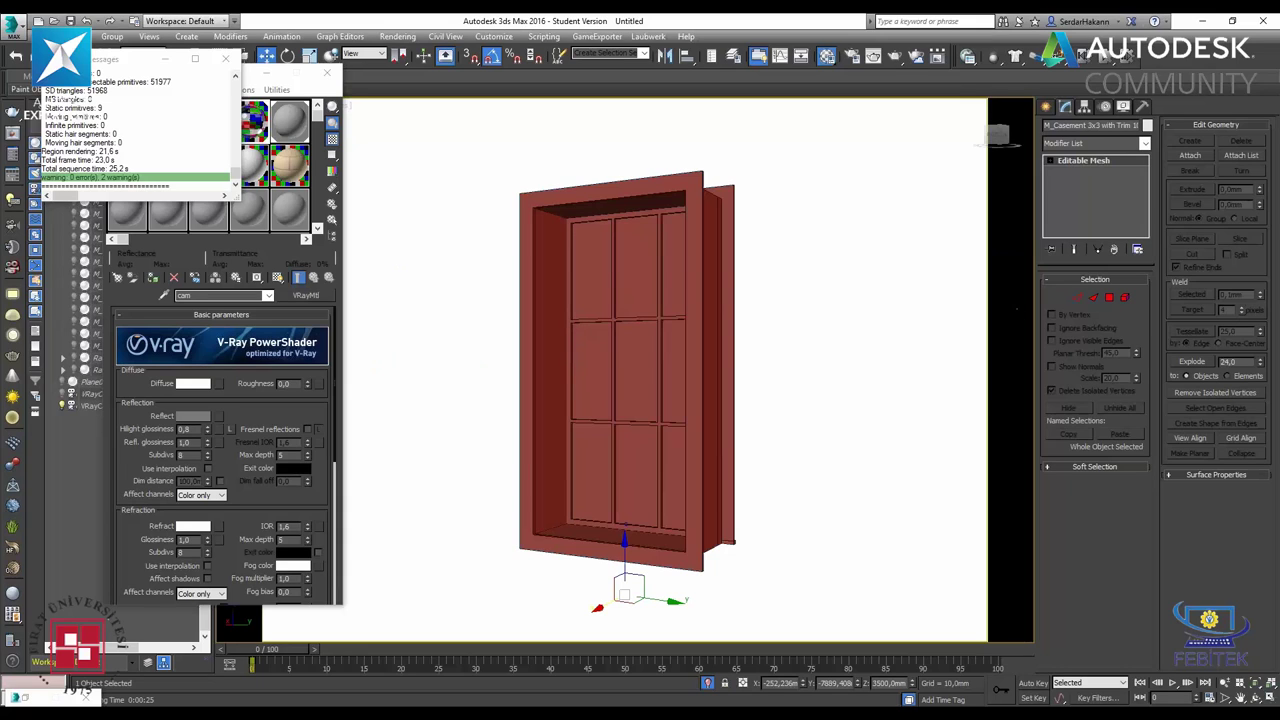
- Select the upper-left window's pane polygons and assign them the cam glass material
click(226, 58)
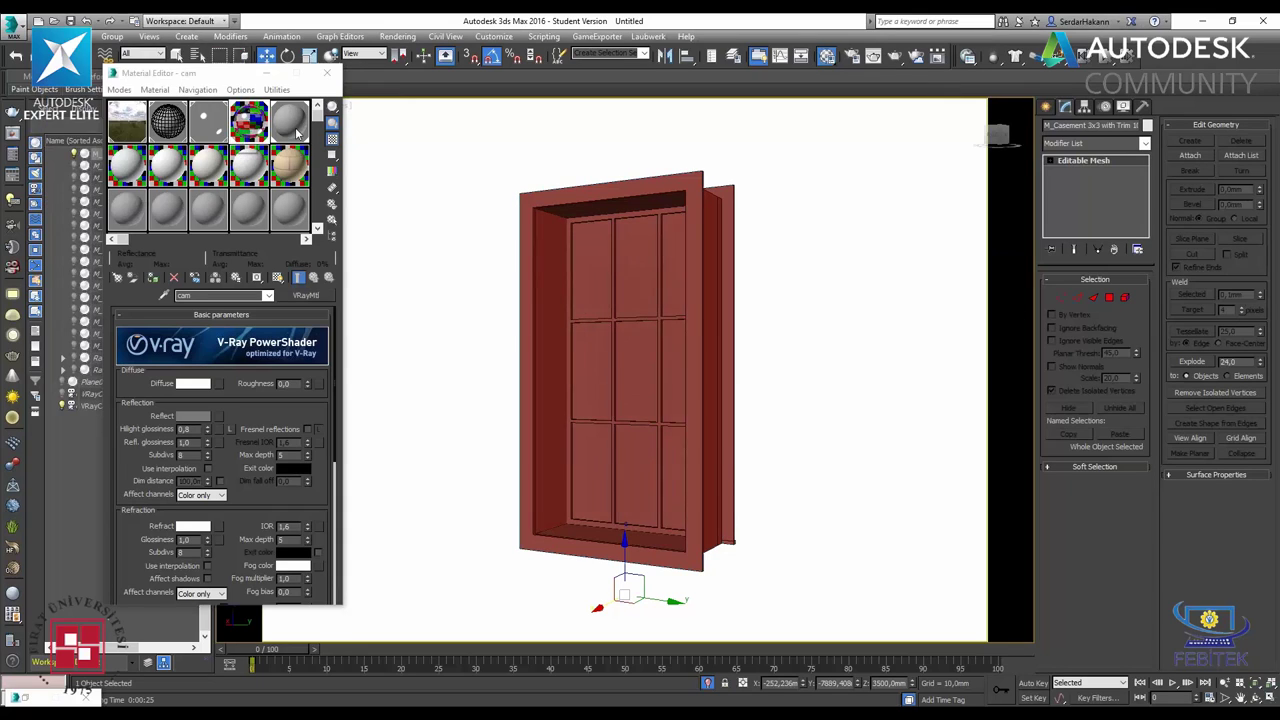
click(296, 133)
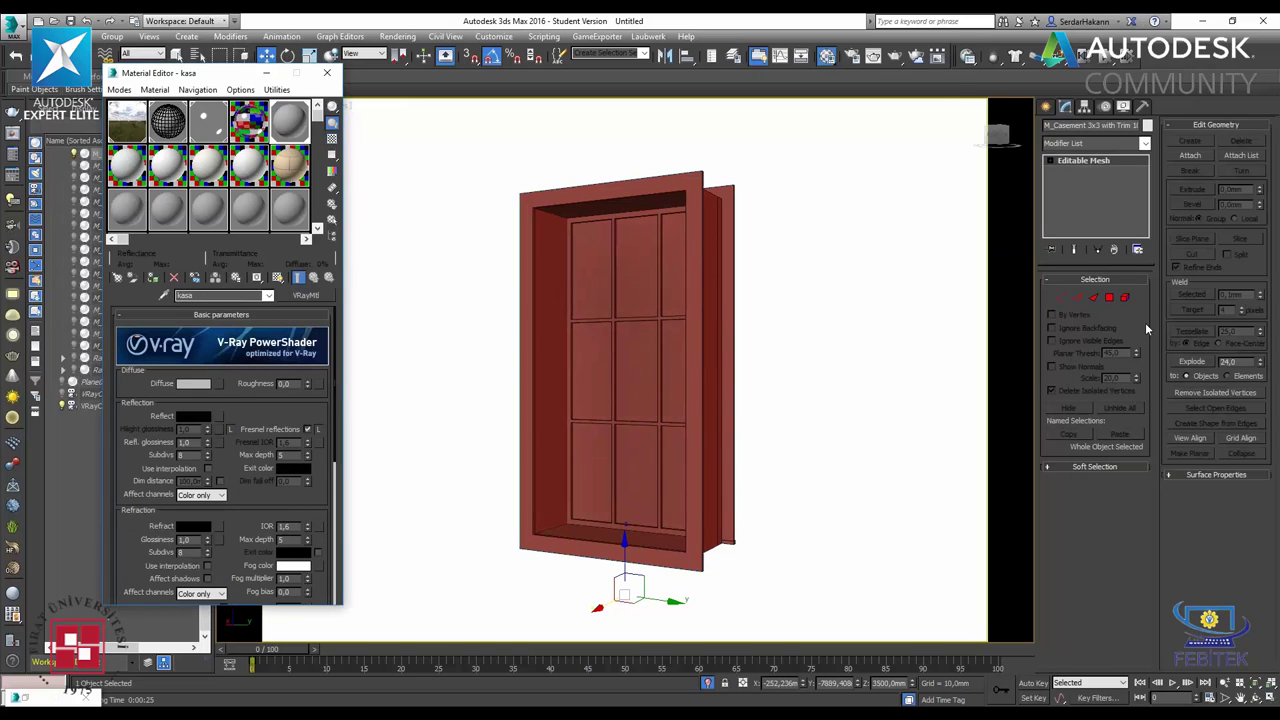
click(1109, 297)
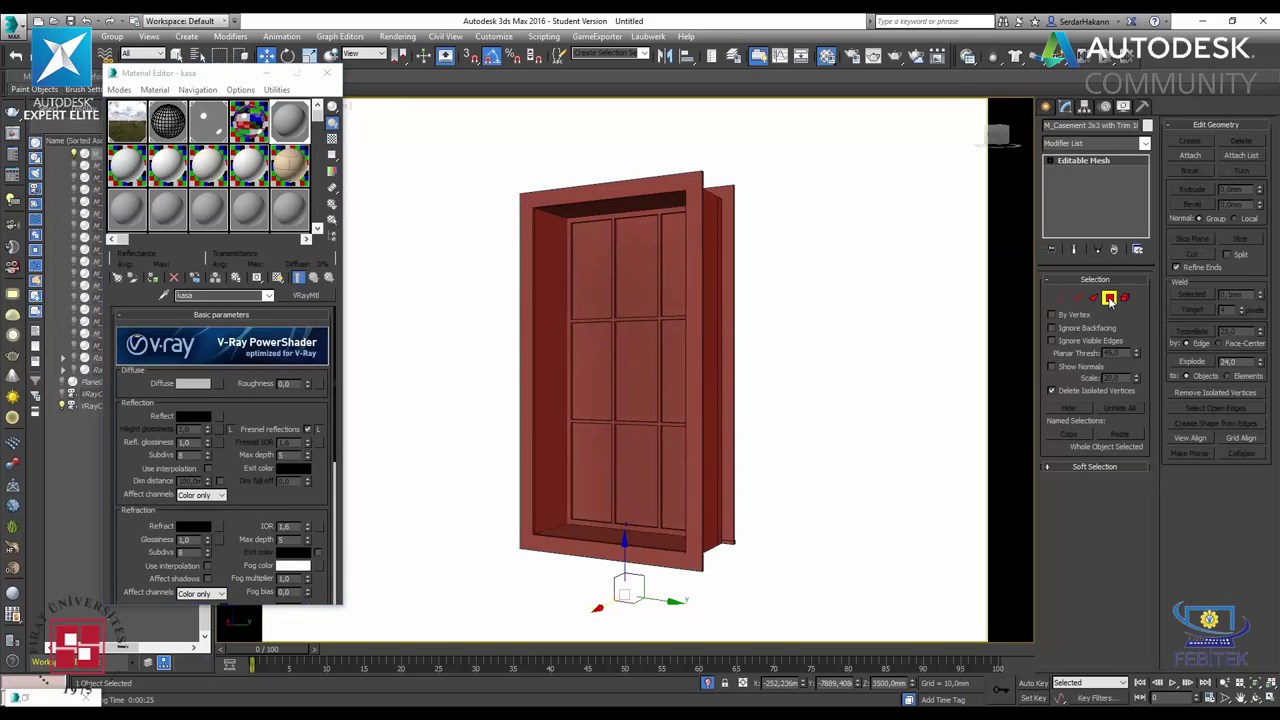
click(243, 125)
mouse_move(829, 357)
alt+middle_down()
mouse_move(654, 358)
mouse_move(696, 365)
alt+middle_up()
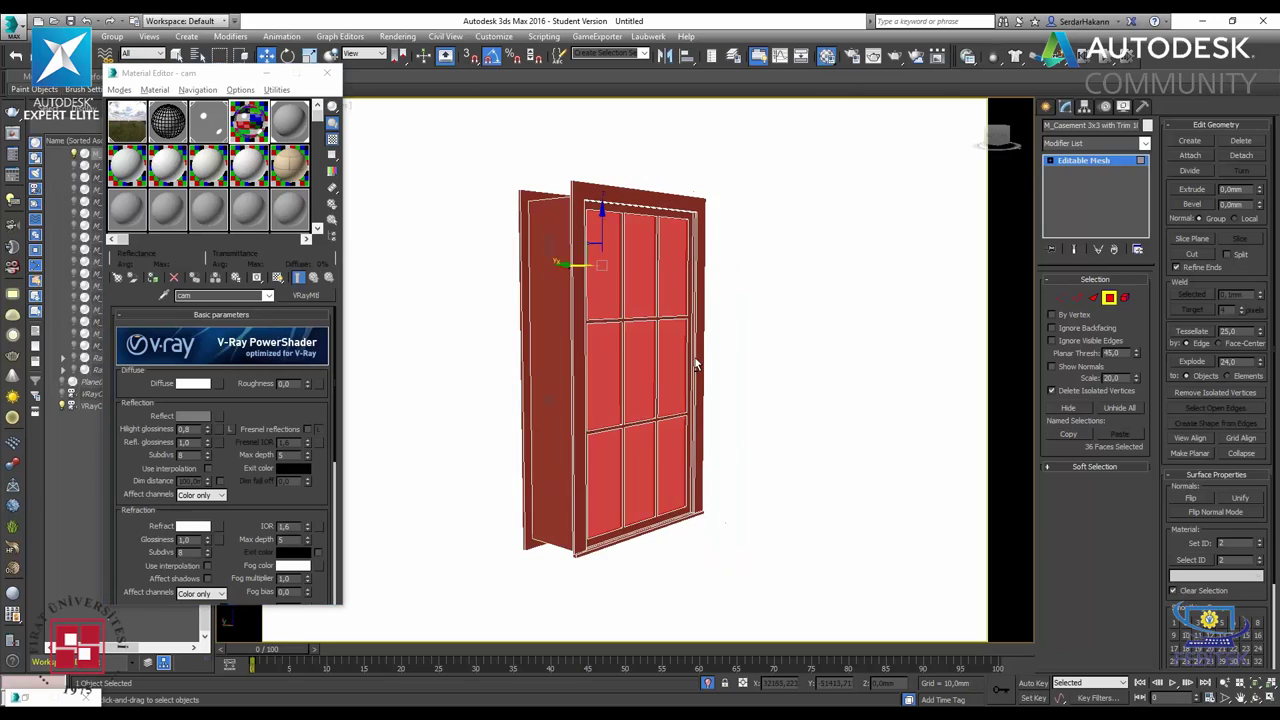
click(696, 365)
click(155, 280)
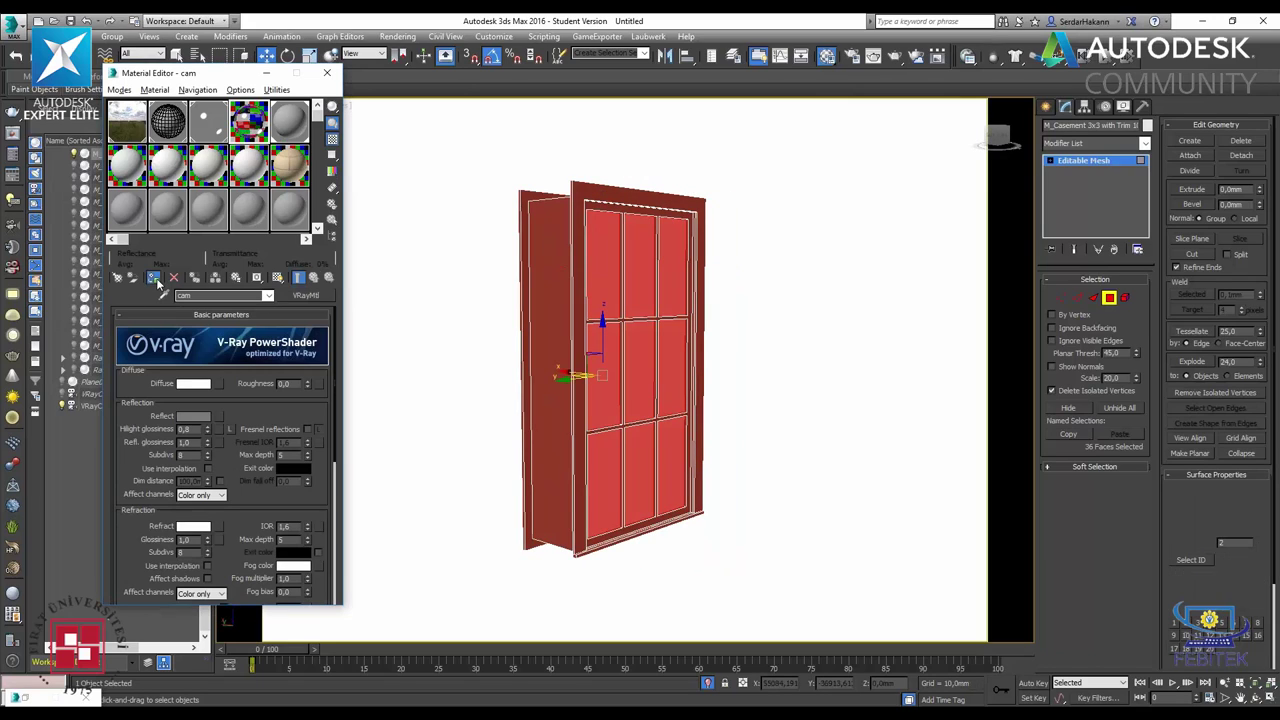
click(1093, 297)
click(1109, 299)
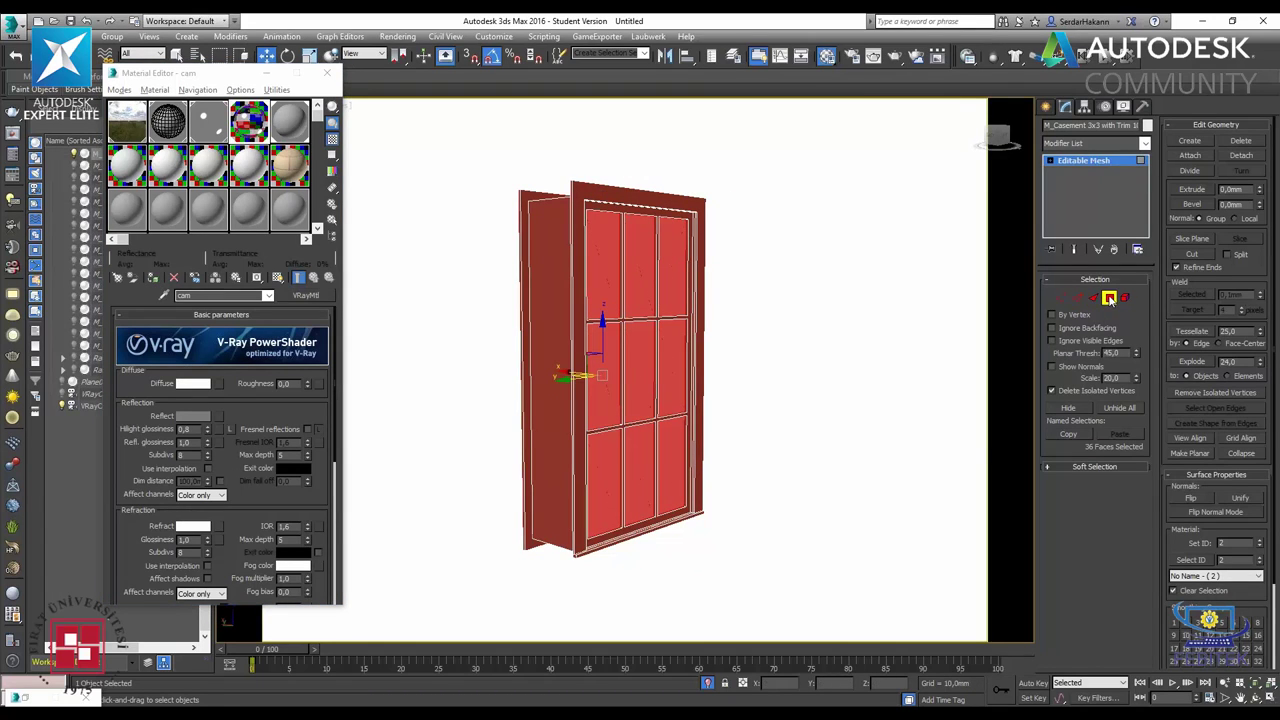
click(1109, 299)
right_click(876, 258)
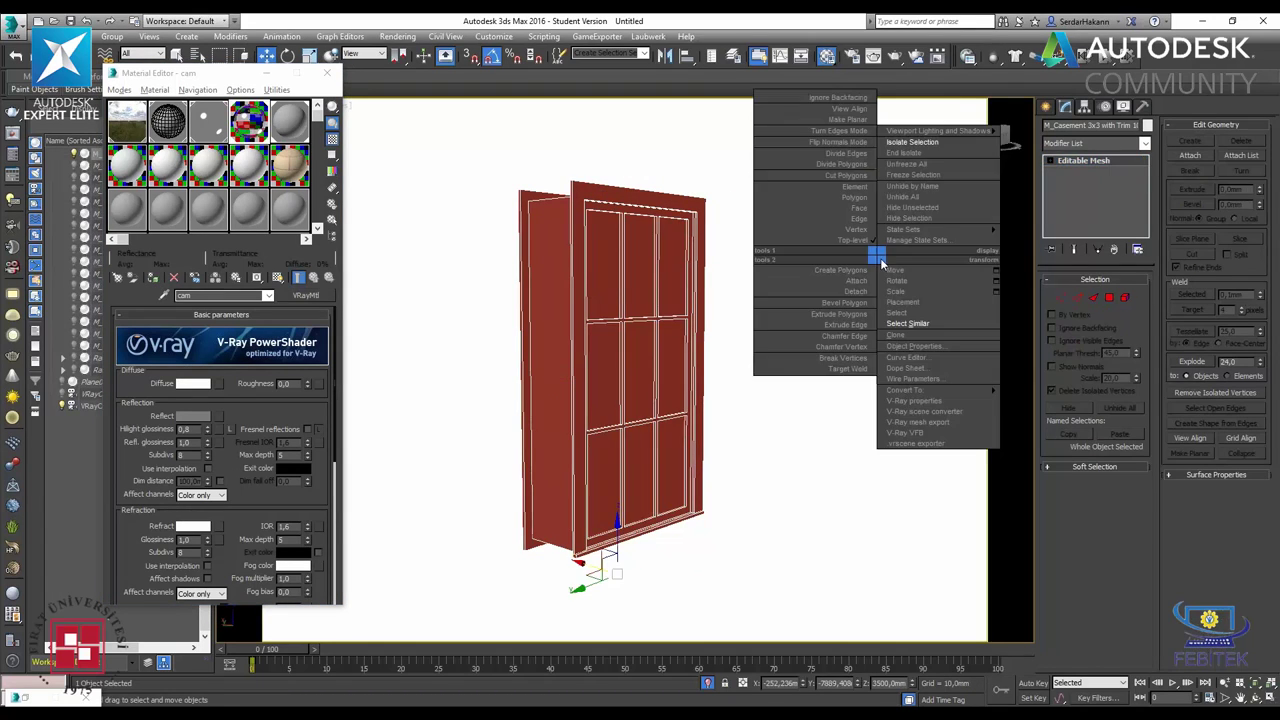
- End isolation and select the smaller window lower on the wall
click(916, 155)
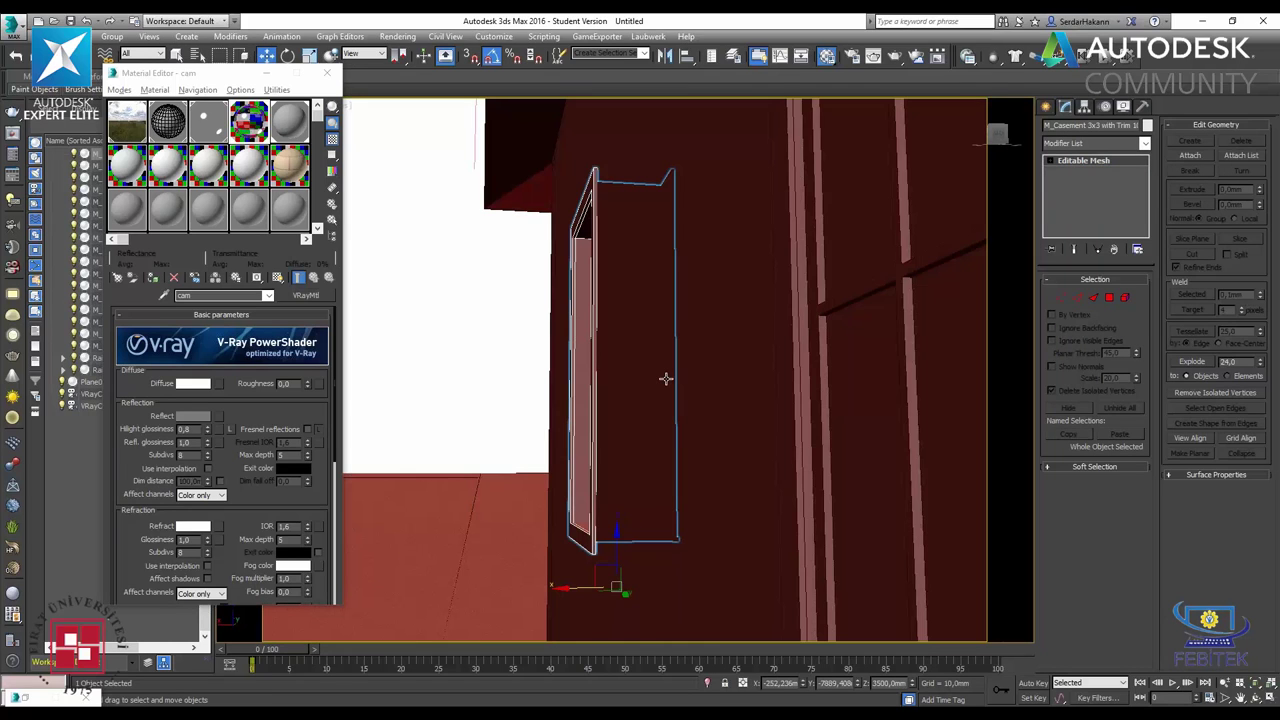
scroll(666, 378, down, 5)
mouse_move(659, 440)
middle_down()
mouse_move(695, 337)
mouse_move(720, 430)
middle_up()
click(726, 422)
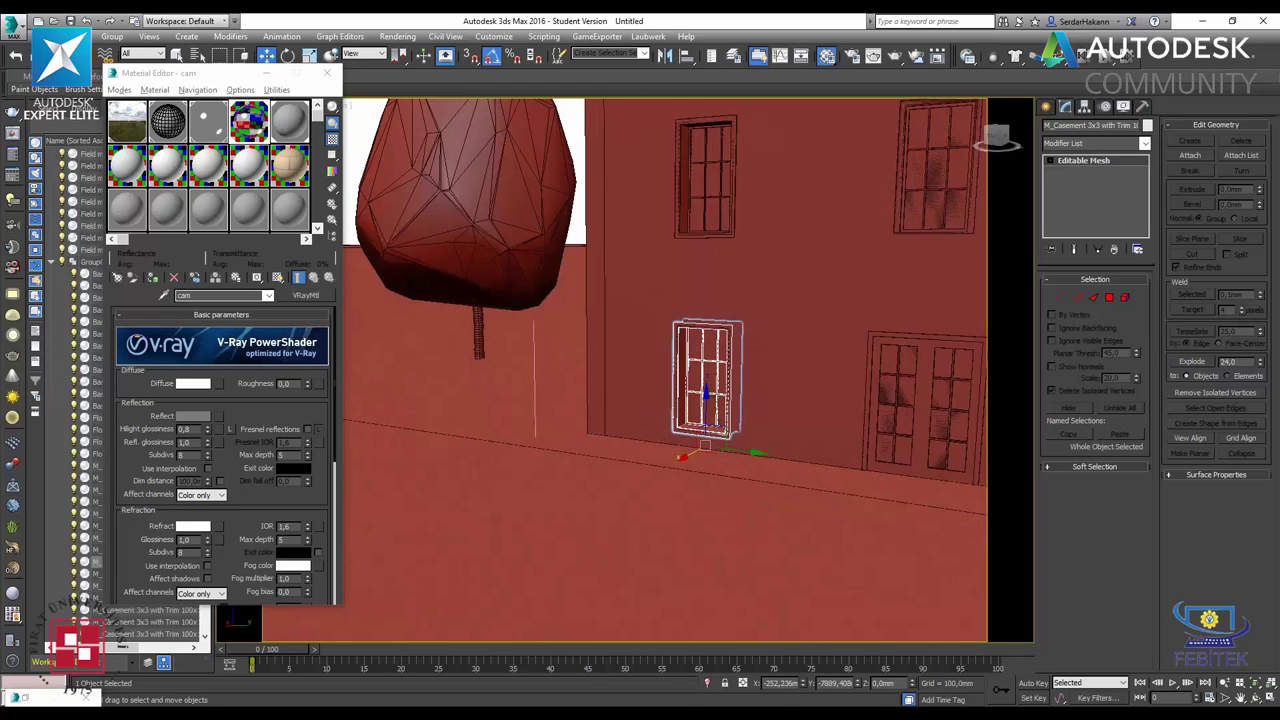
- Isolate the lower window in Polygon mode and give its panes the cam glass material
click(155, 297)
click(1109, 297)
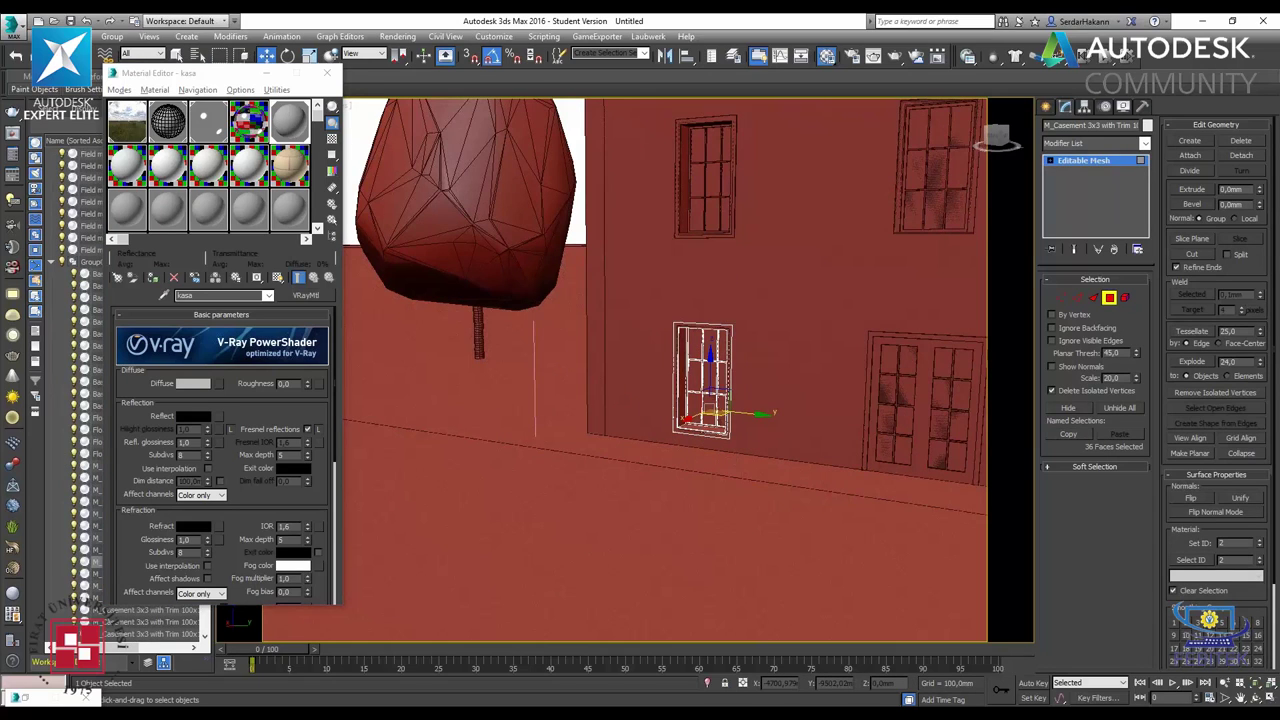
key(z)
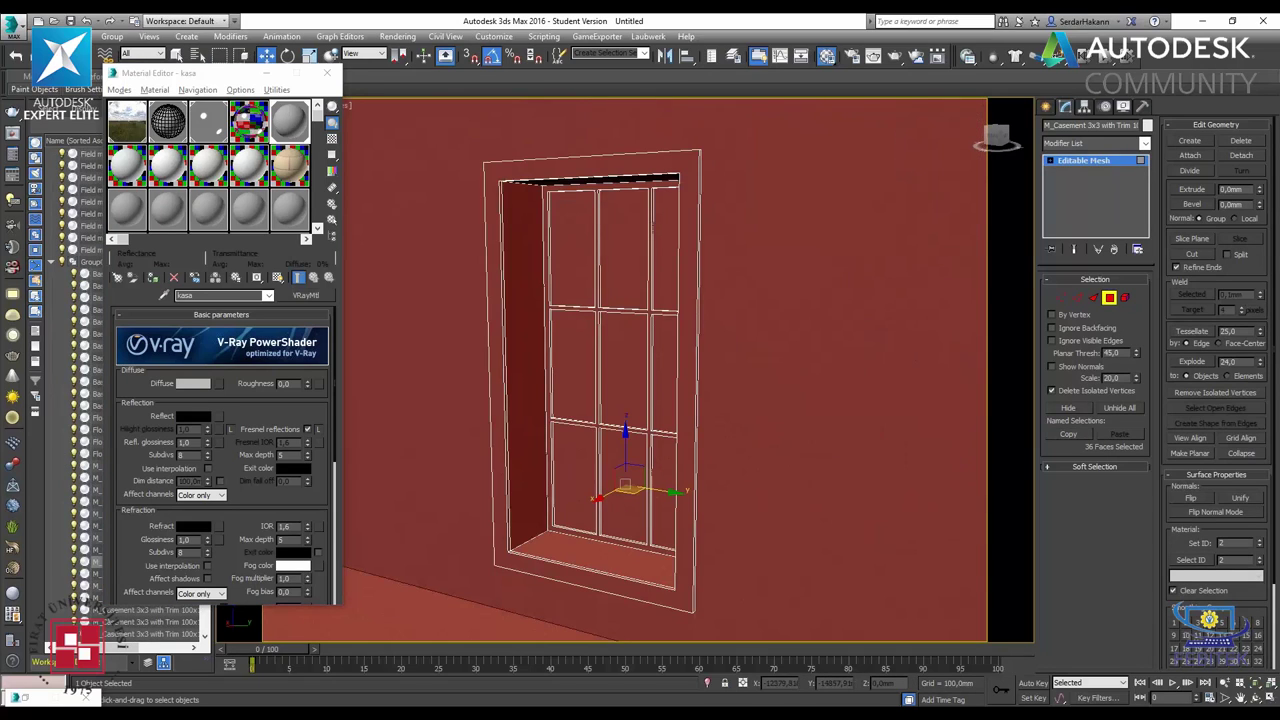
key(alt+q)
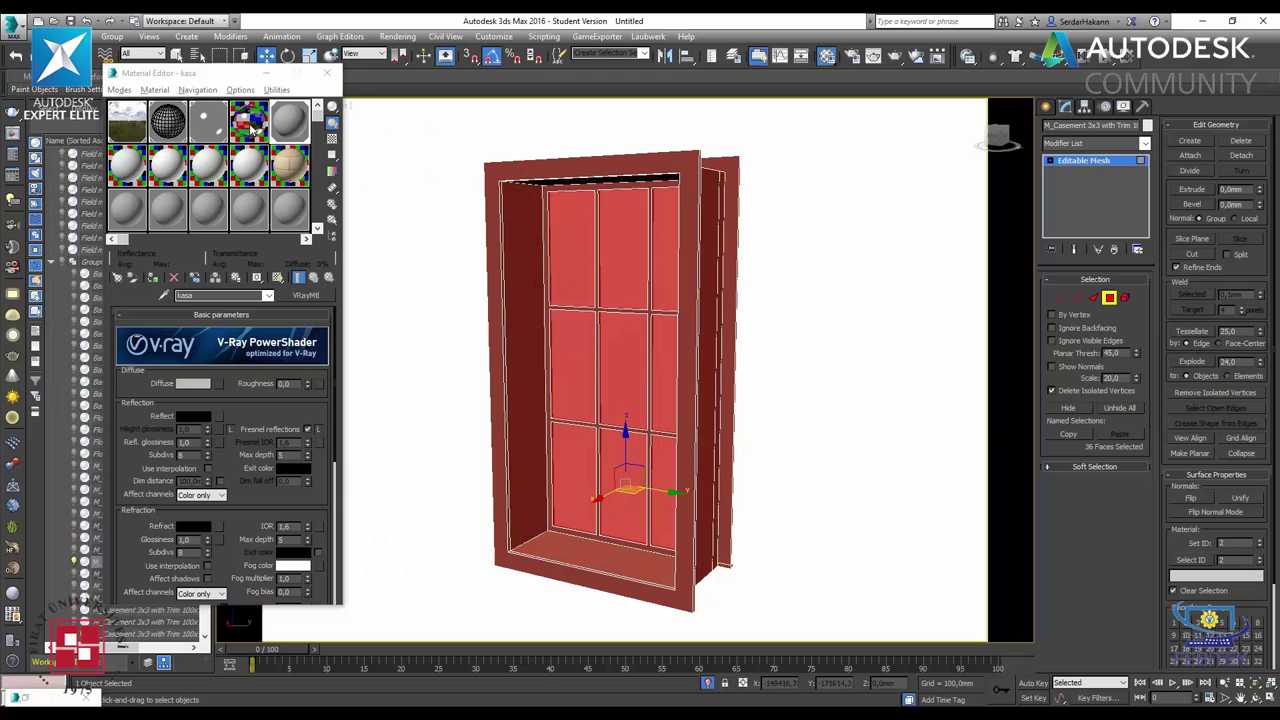
click(255, 125)
click(153, 277)
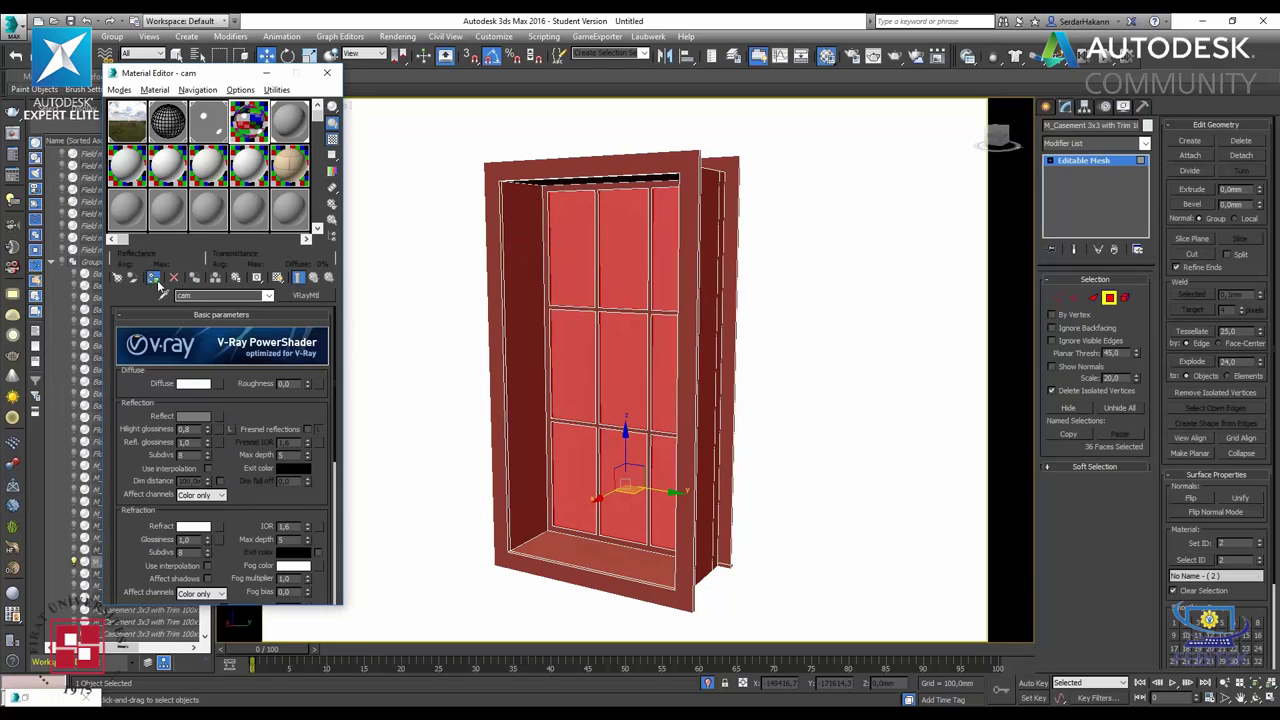
- Show the whole house again and isolate the ground-floor double door
click(1119, 296)
right_click(751, 316)
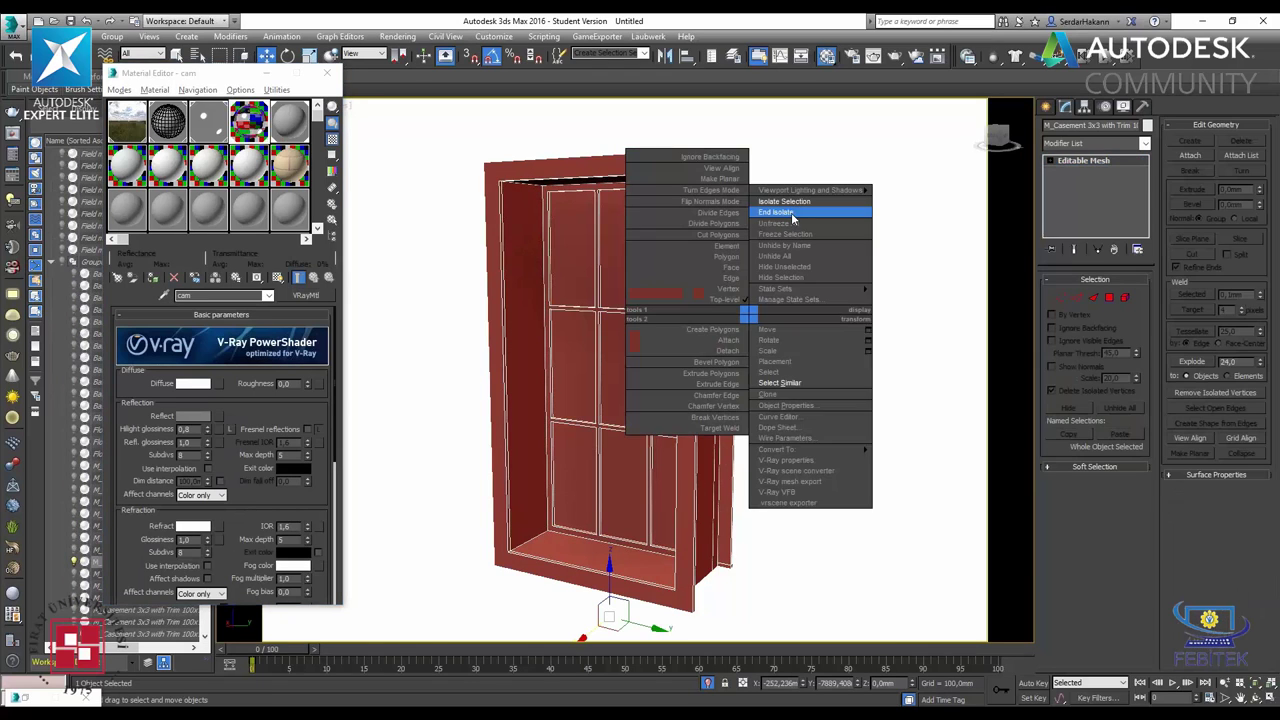
click(780, 212)
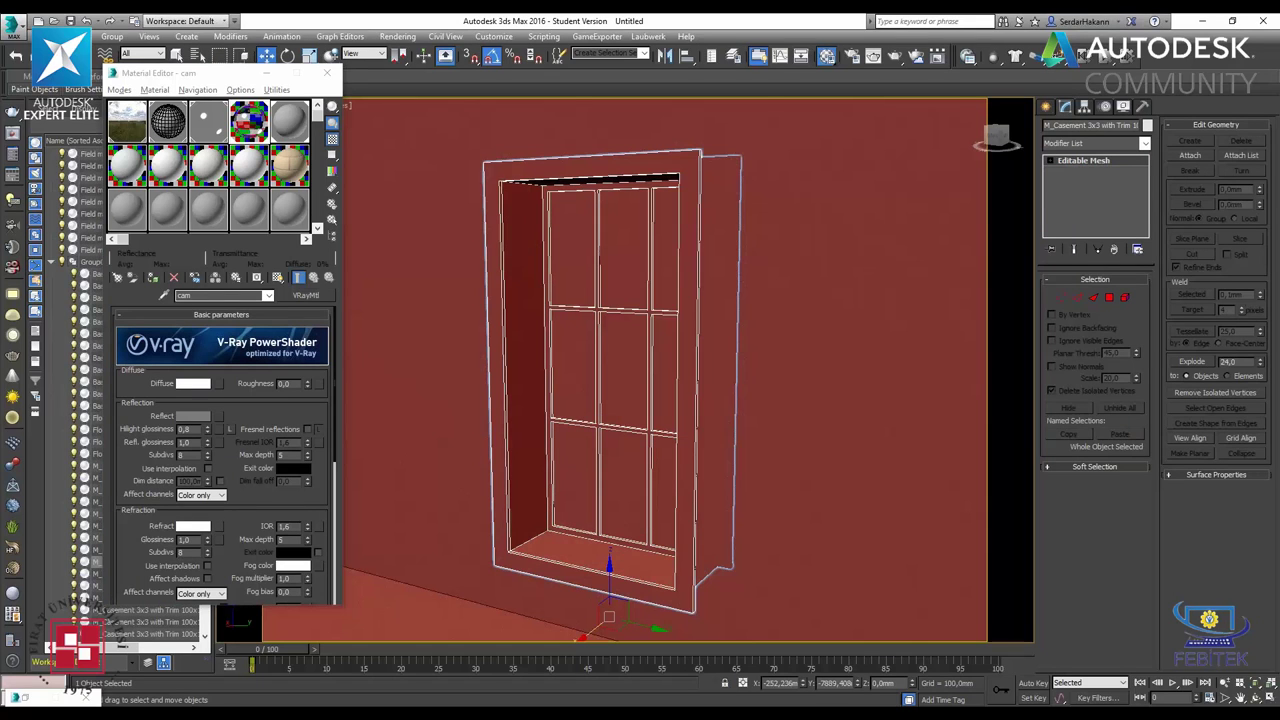
click(689, 371)
right_click(686, 368)
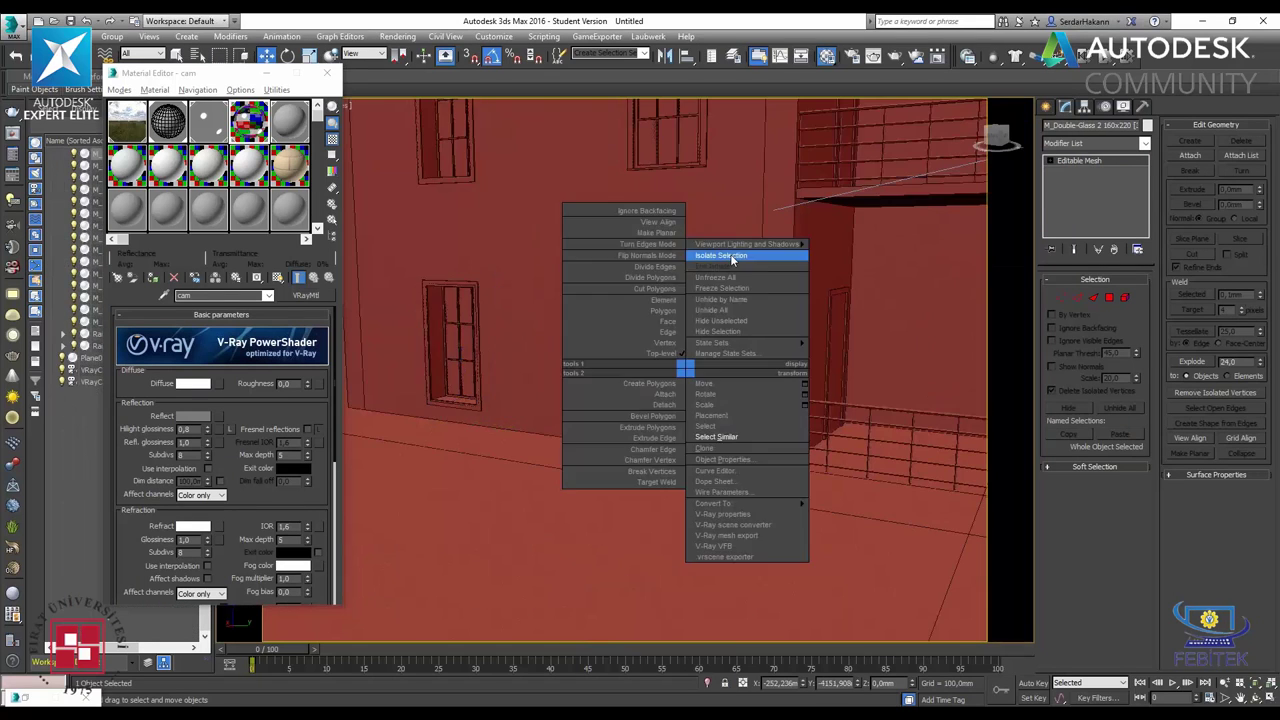
click(737, 257)
- Apply the kasa frame material to the door and start selecting its glass pane faces
click(288, 120)
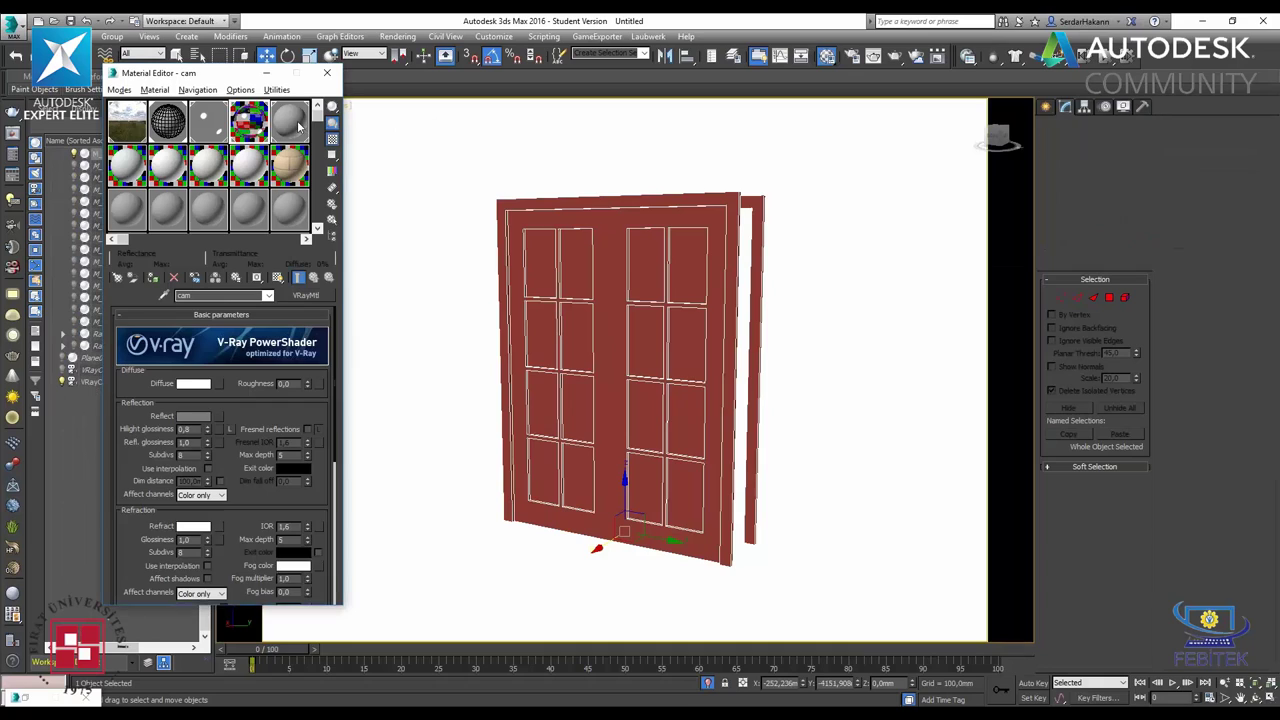
drag(288, 120, 586, 378)
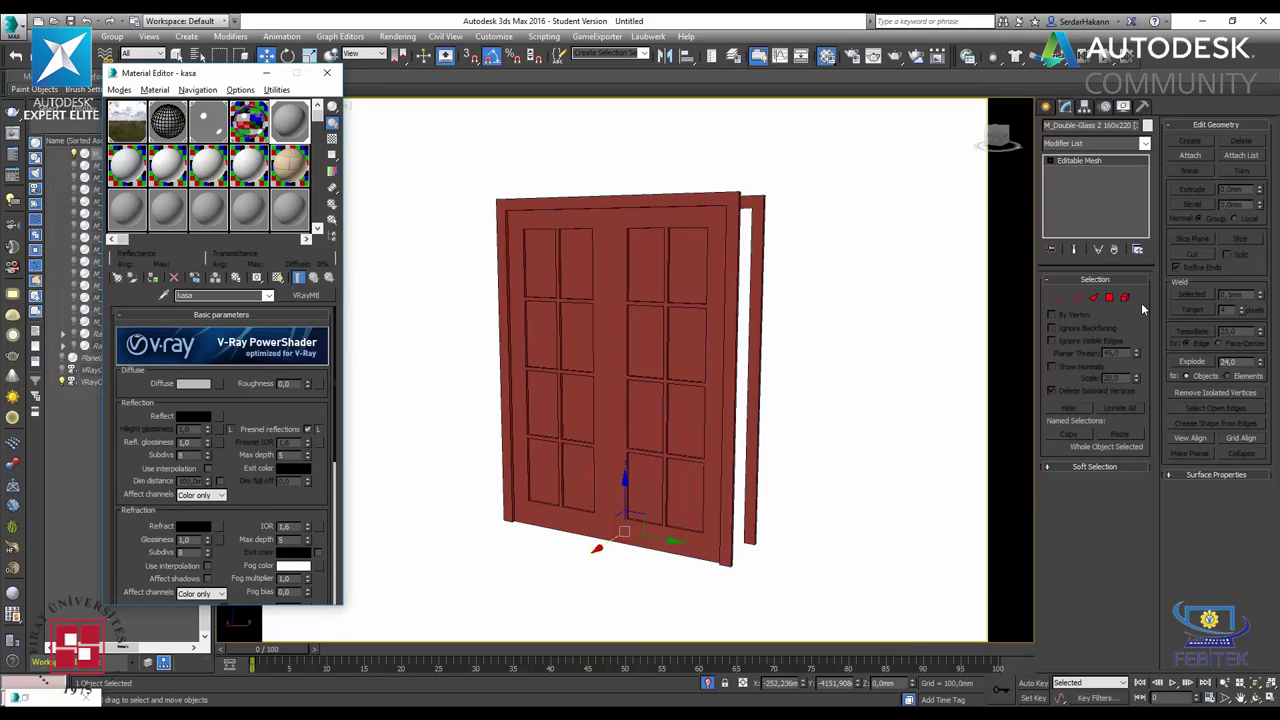
click(1110, 298)
click(643, 340)
ctrl+click(645, 265)
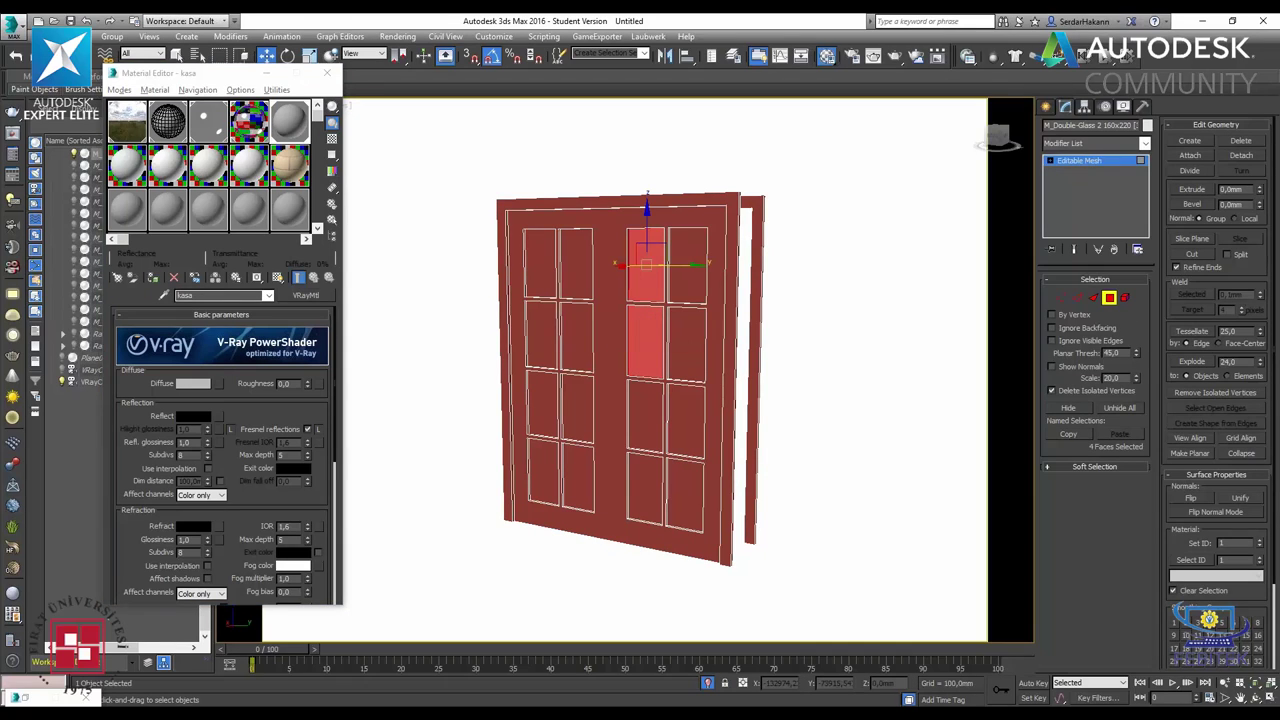
ctrl+click(688, 250)
ctrl+click(675, 350)
ctrl+click(680, 420)
ctrl+click(651, 423)
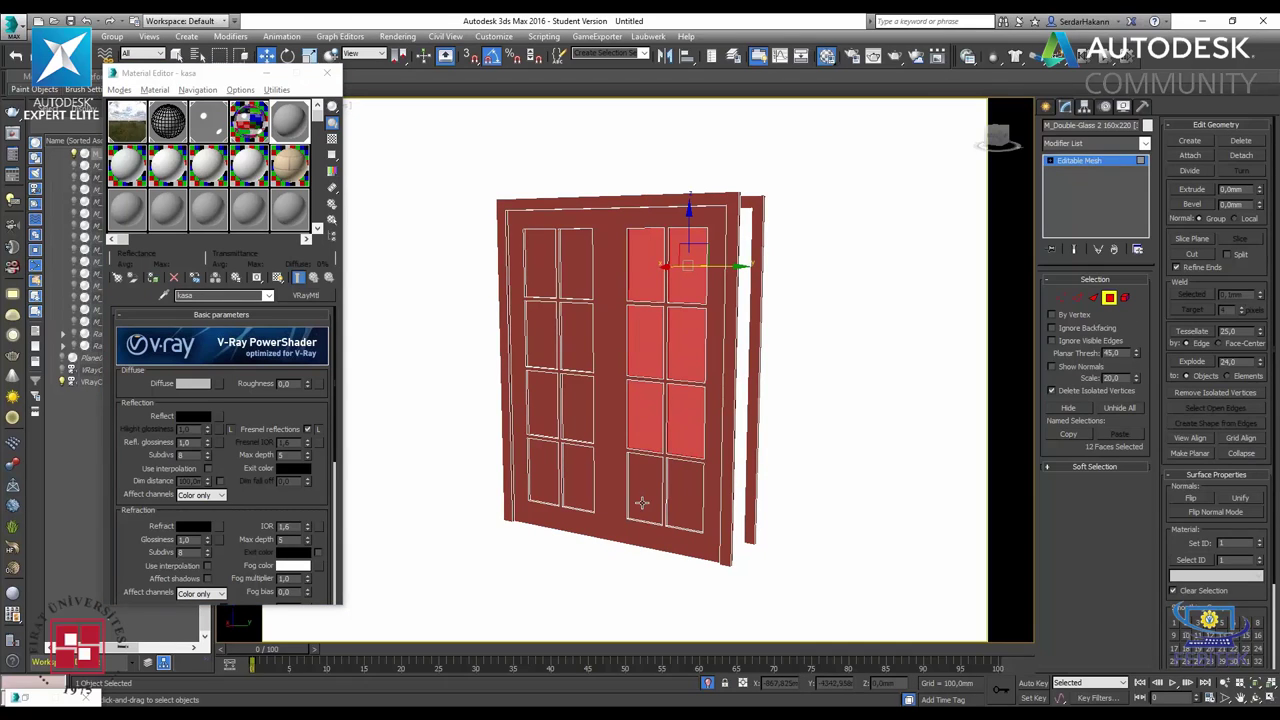
ctrl+click(642, 503)
ctrl+click(675, 502)
ctrl+click(578, 478)
ctrl+click(543, 472)
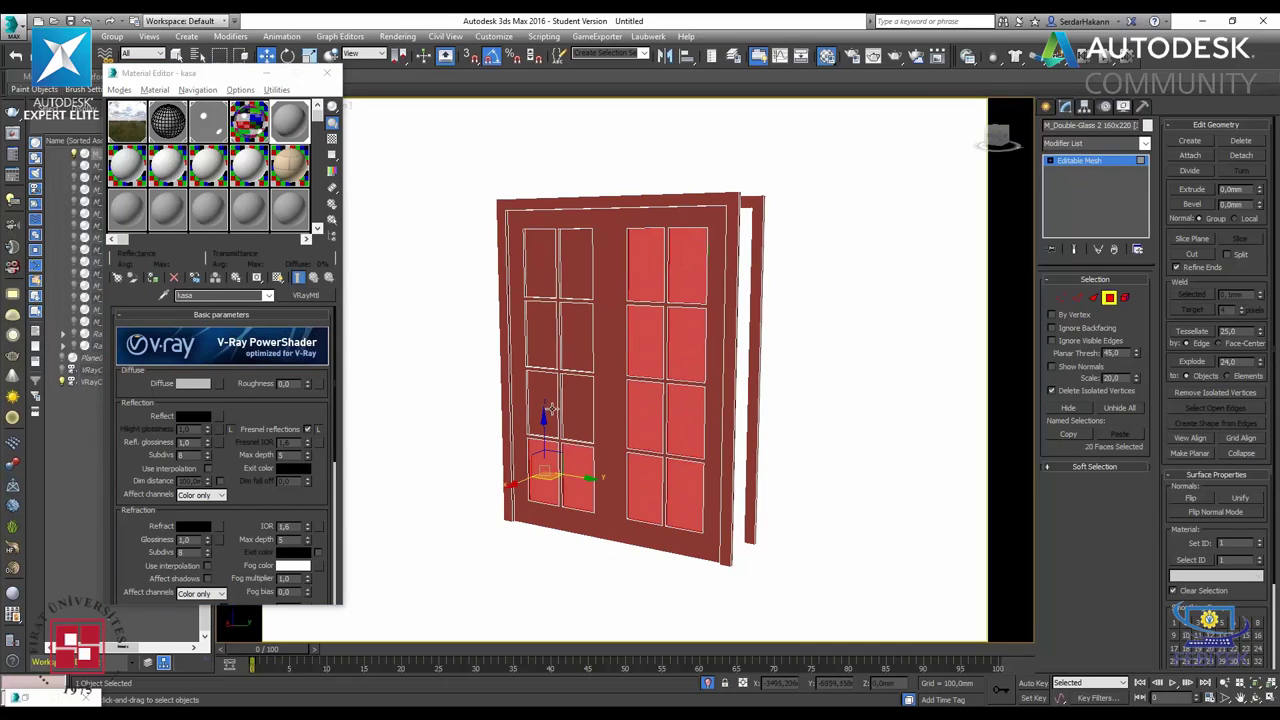
ctrl+click(542, 405)
ctrl+click(578, 405)
ctrl+click(577, 337)
ctrl+click(541, 337)
ctrl+click(540, 263)
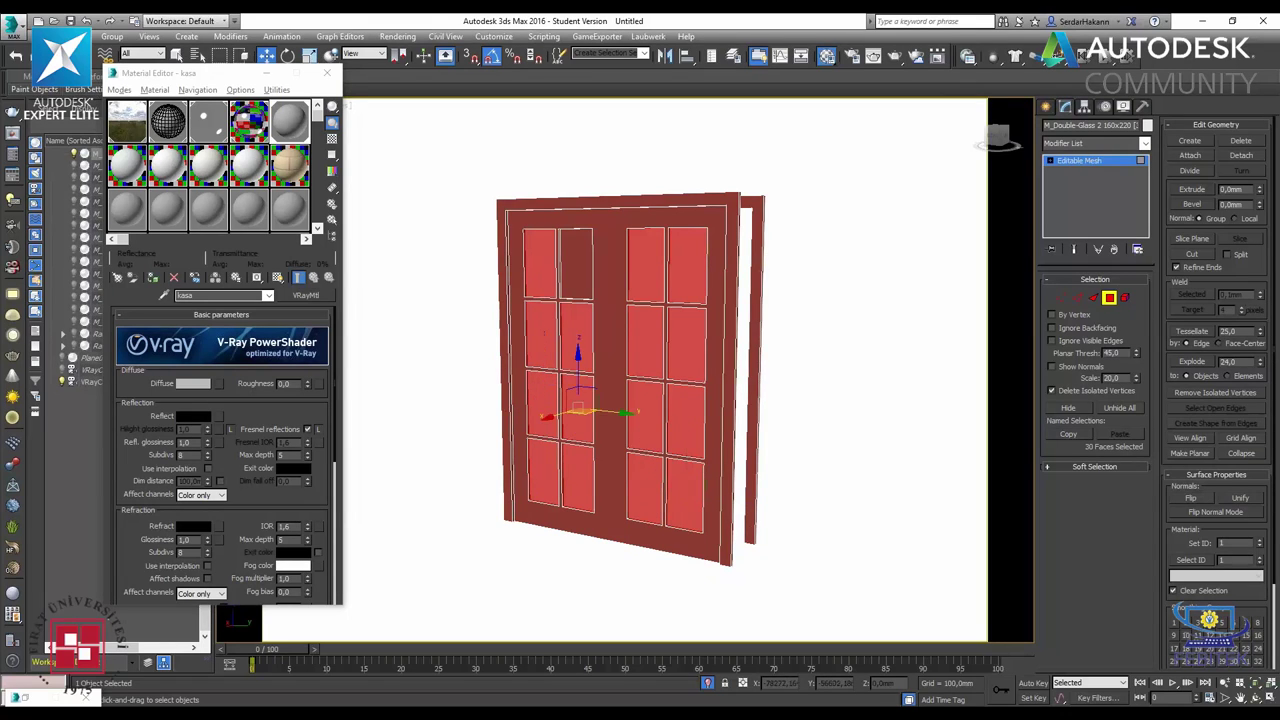
ctrl+click(582, 261)
- Reselect all sixteen door panes from a head-on view and assign them the cam glass material
mouse_move(582, 261)
alt+middle_down()
mouse_move(737, 393)
mouse_move(650, 390)
alt+middle_up()
ctrl+click(516, 262)
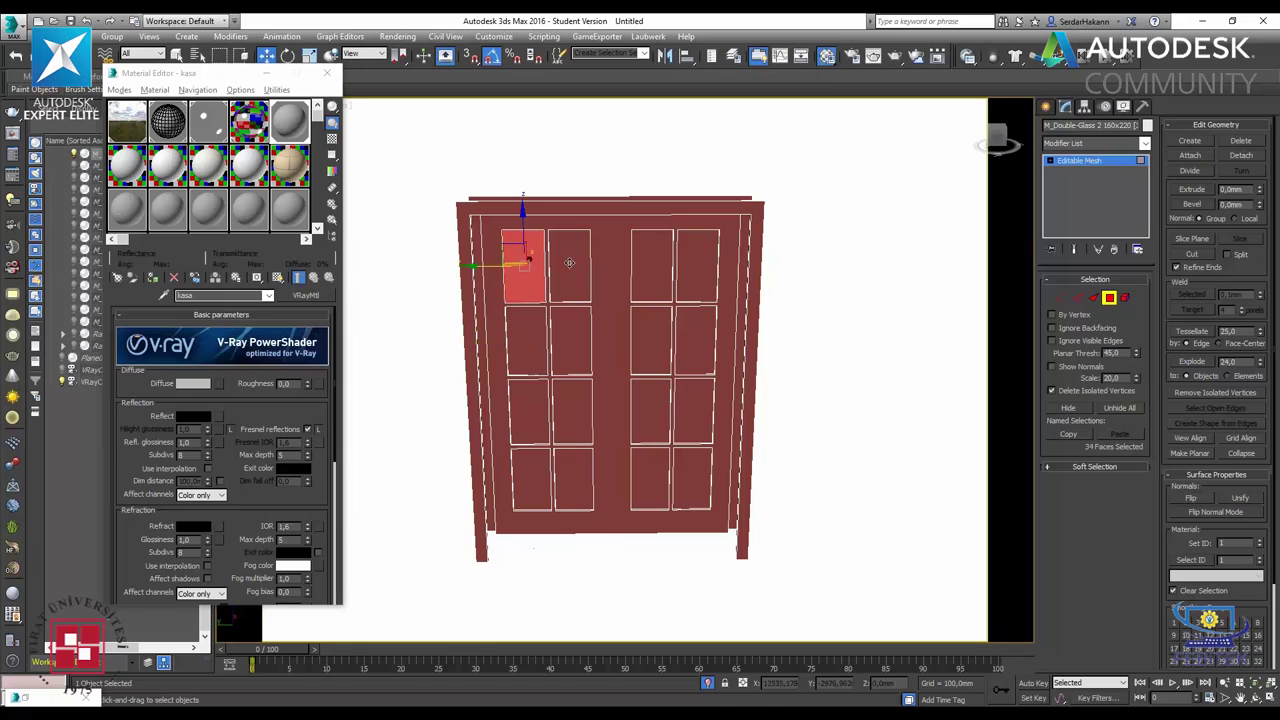
ctrl+click(568, 265)
ctrl+click(533, 320)
ctrl+click(565, 330)
ctrl+click(530, 410)
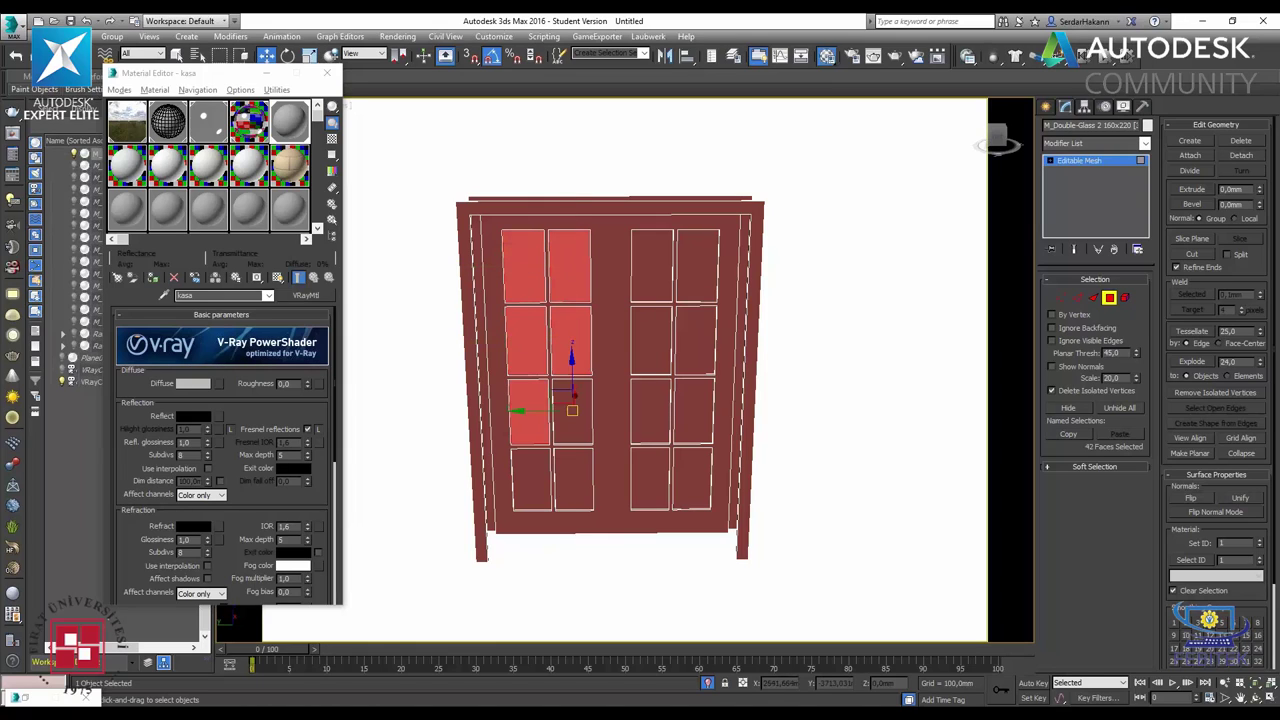
ctrl+click(570, 420)
ctrl+click(531, 480)
ctrl+click(572, 480)
ctrl+click(650, 480)
ctrl+click(693, 480)
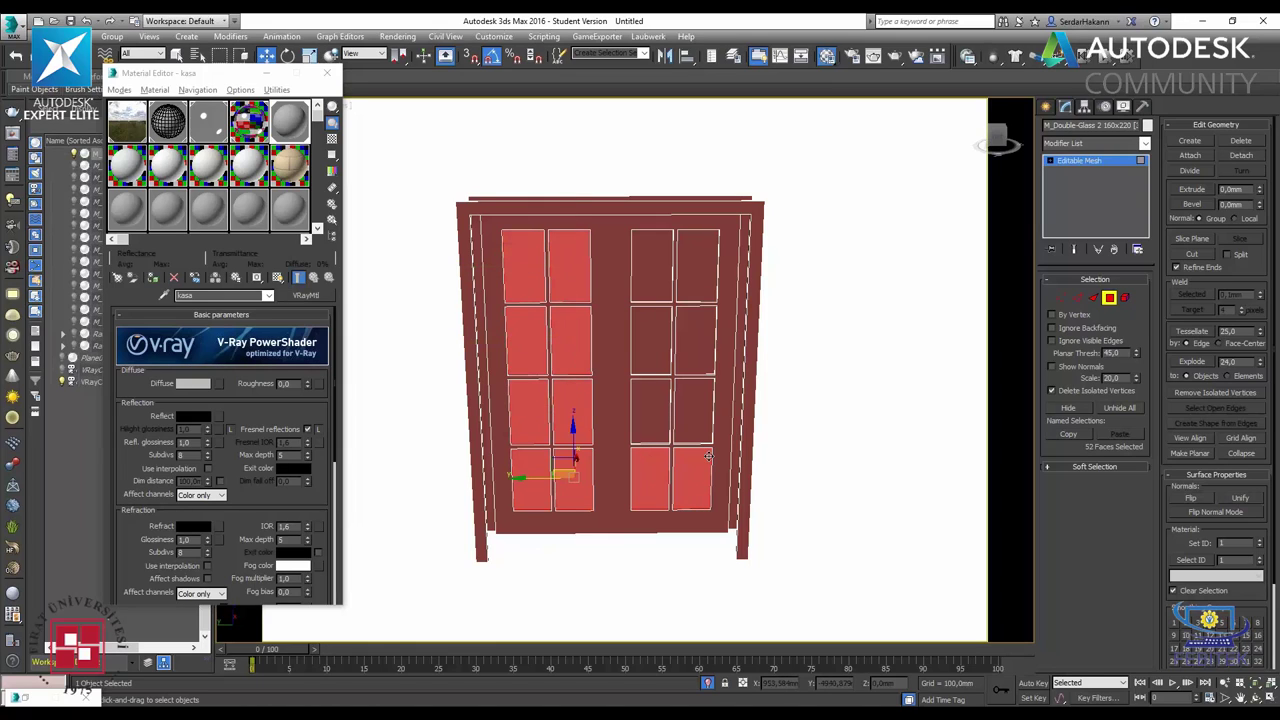
ctrl+click(695, 410)
ctrl+click(651, 410)
ctrl+click(652, 340)
ctrl+click(695, 335)
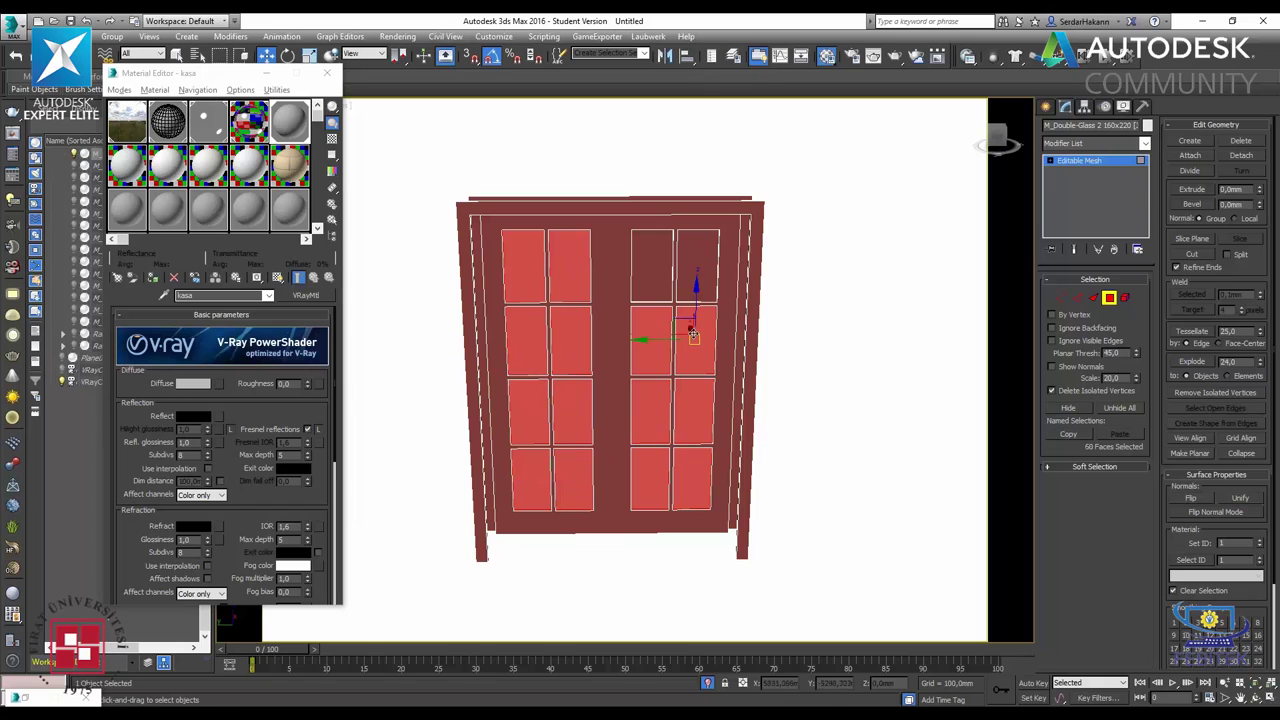
ctrl+click(697, 265)
ctrl+click(652, 265)
click(249, 120)
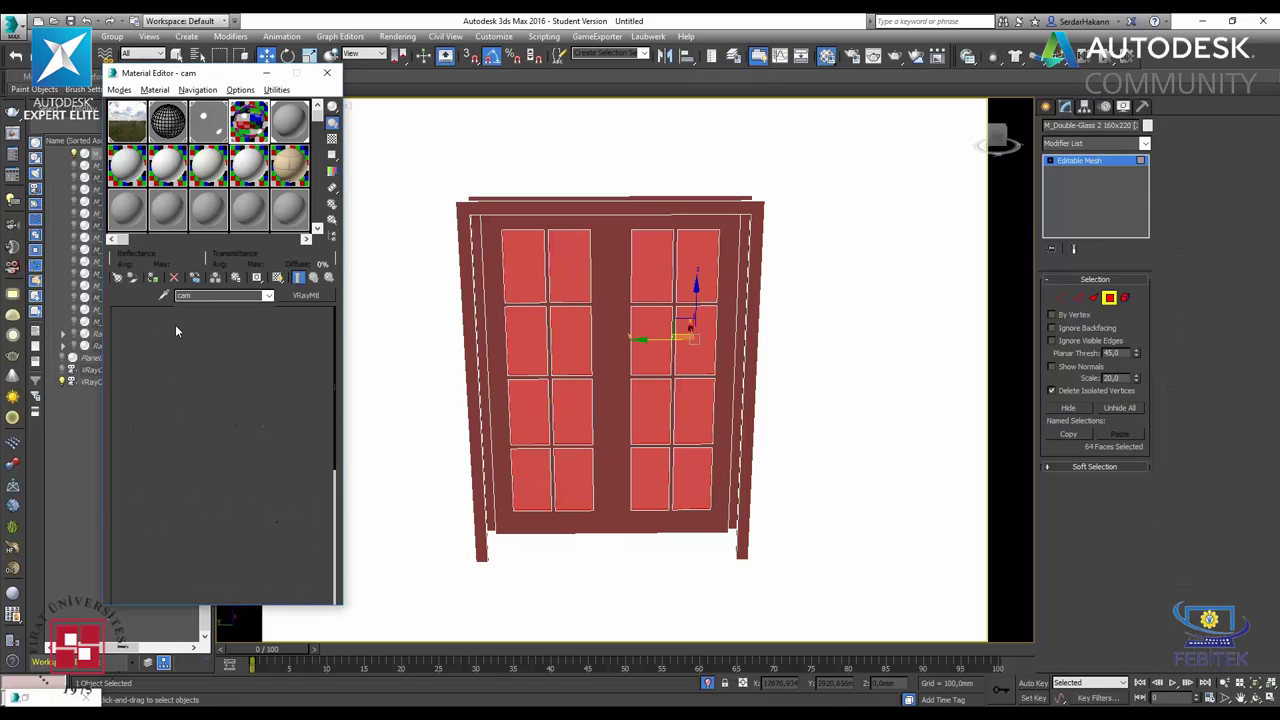
click(153, 277)
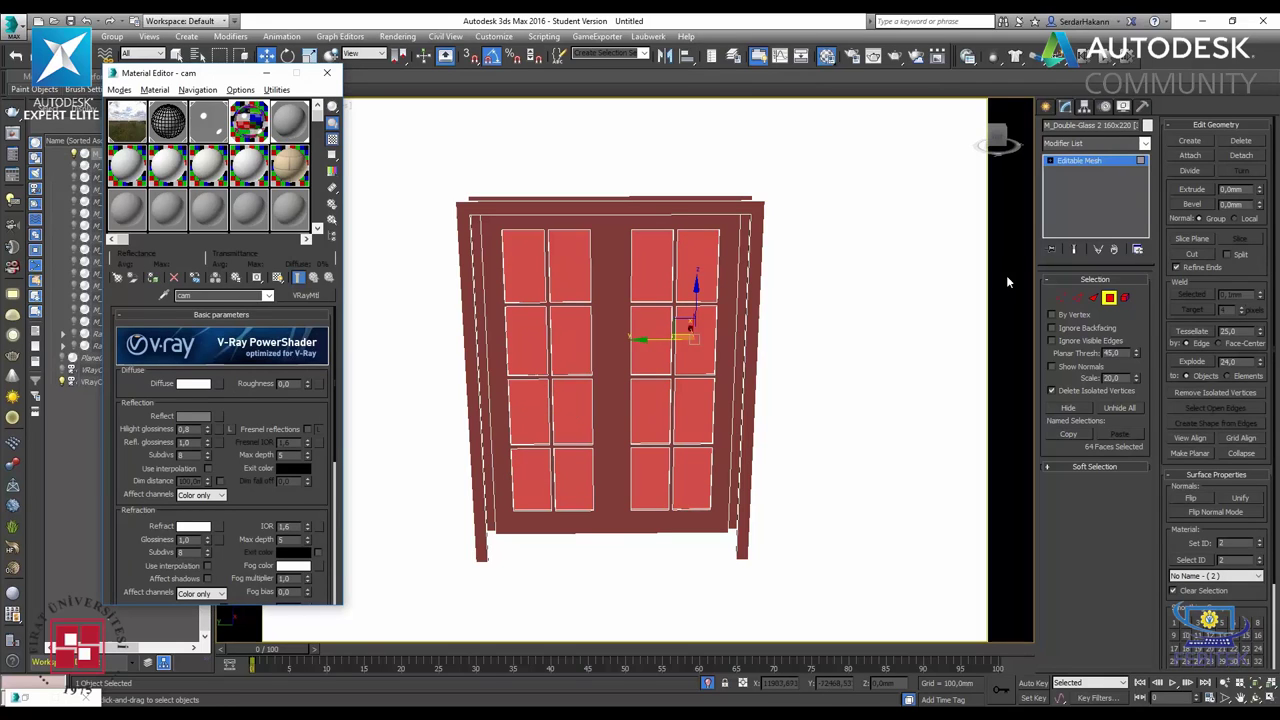
- Exit face editing, end isolation to show the whole building, and clear the selection
click(1109, 297)
right_click(869, 271)
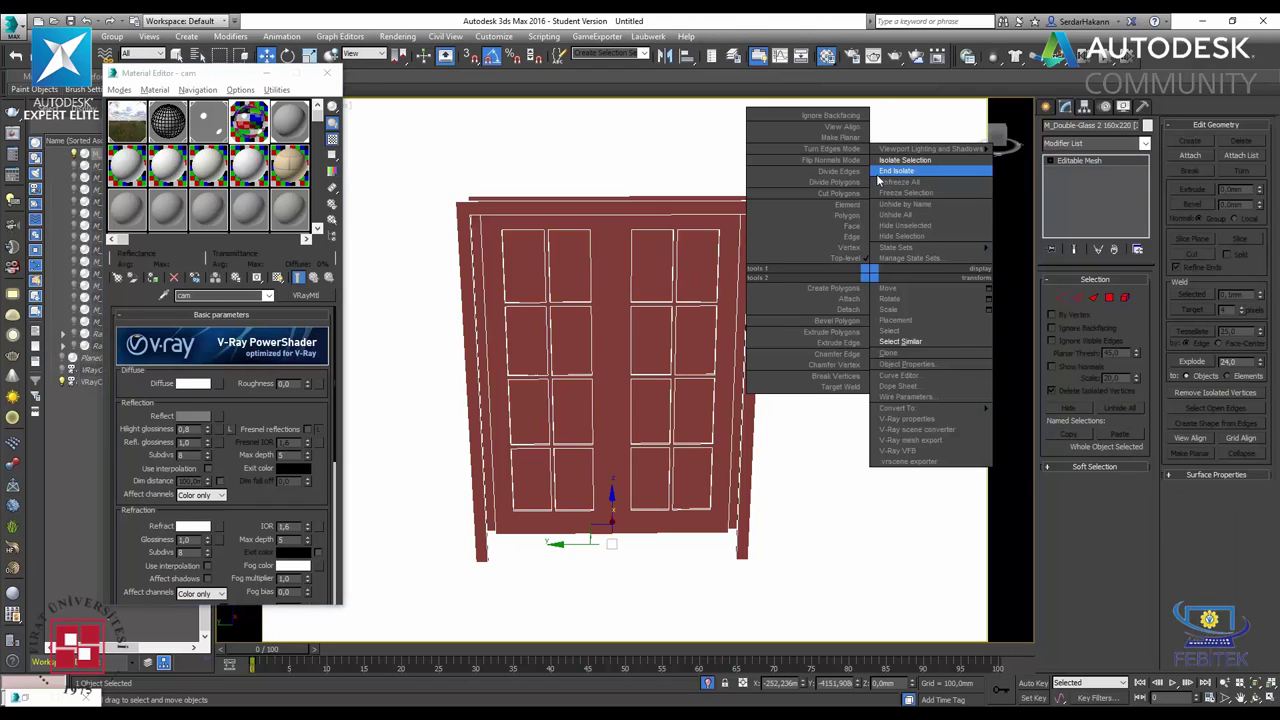
click(878, 172)
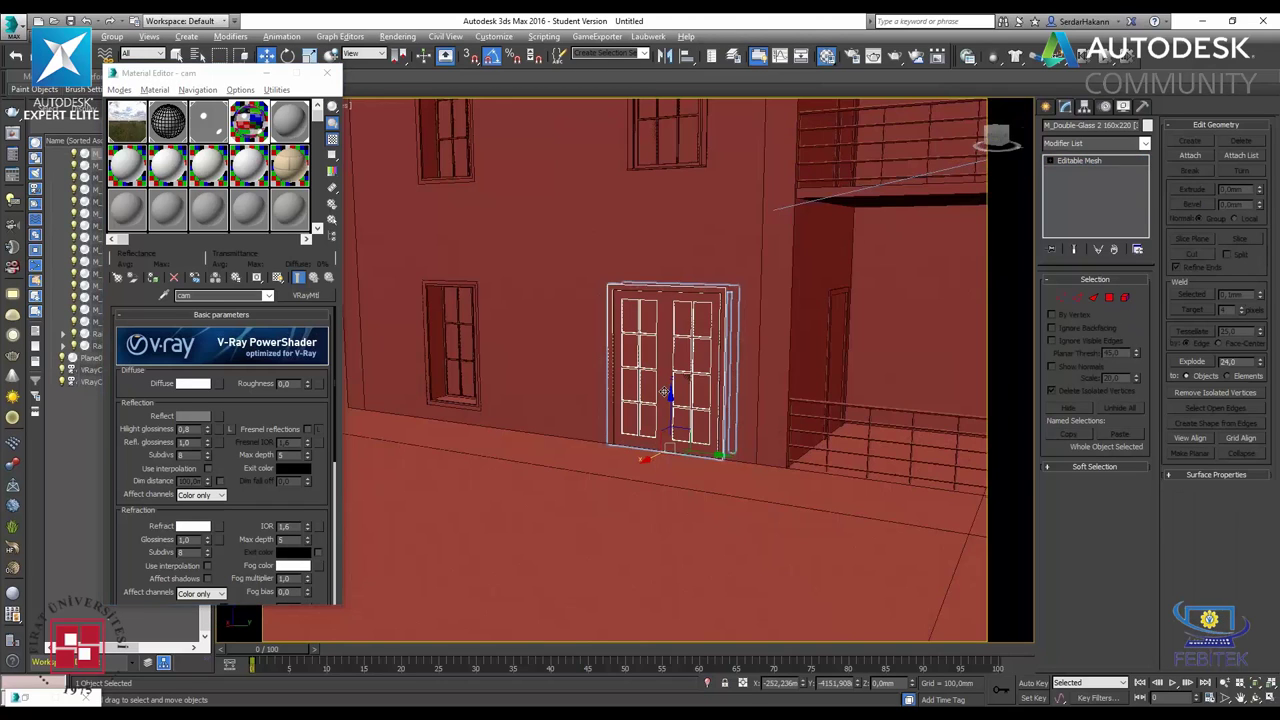
scroll(664, 392, down, 5)
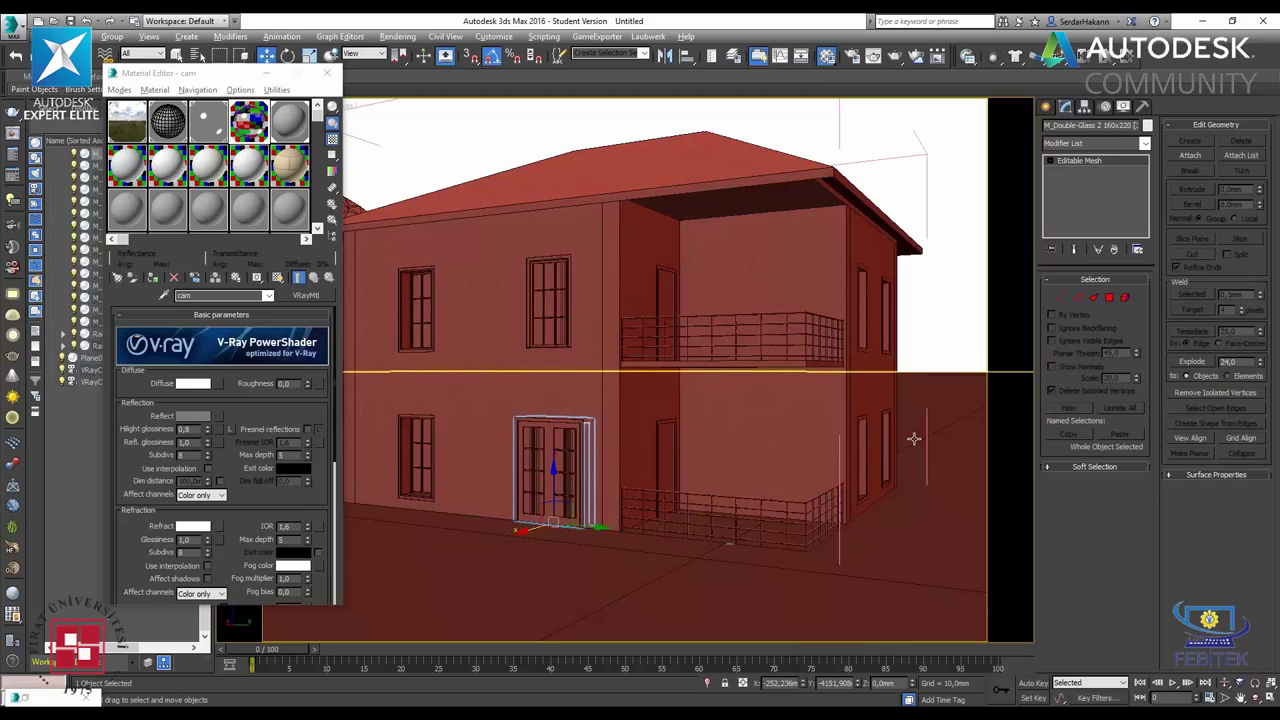
click(905, 314)
- Run a V-Ray test render of the whole house, then reopen the Material Editor
key(shift+q)
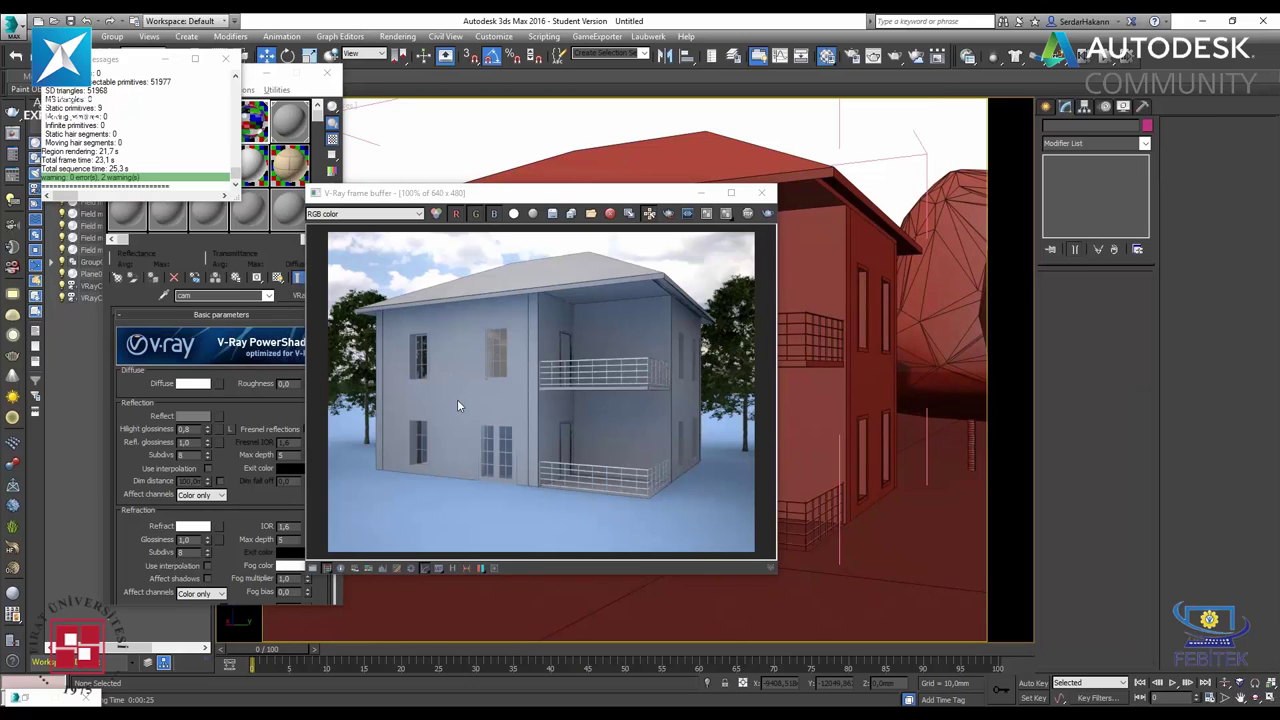
drag(700, 198, 698, 200)
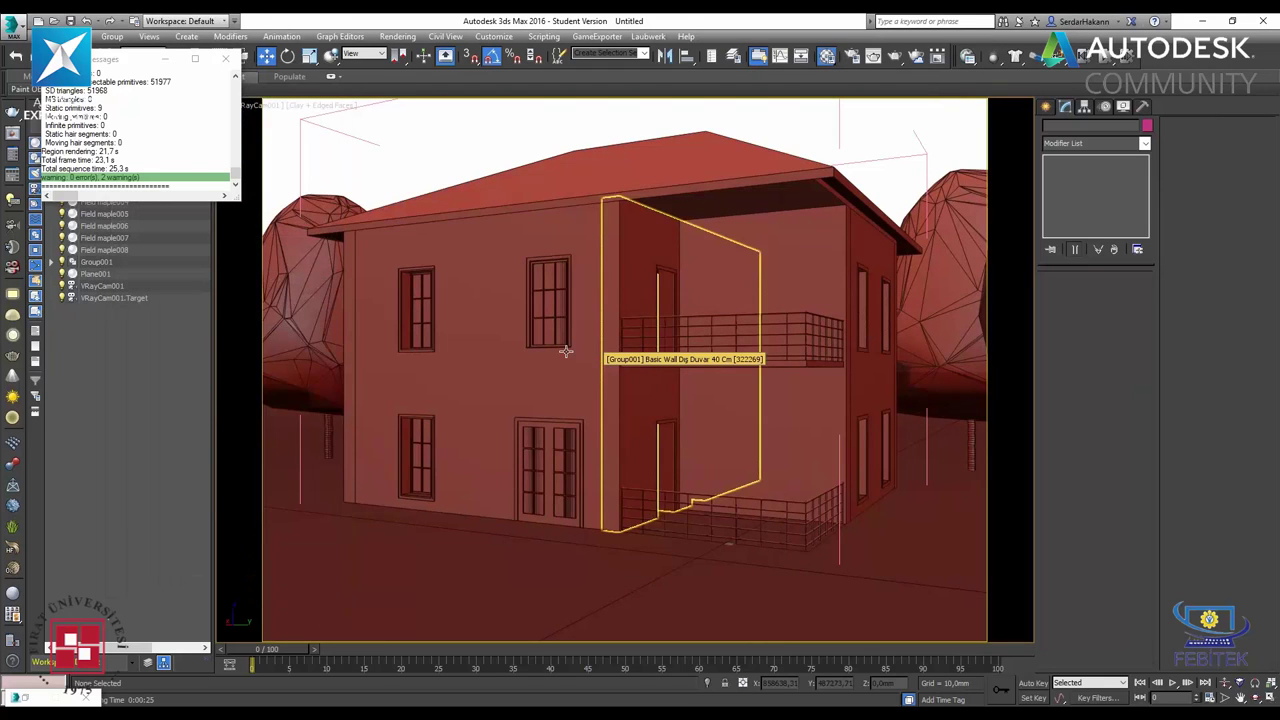
key(m)
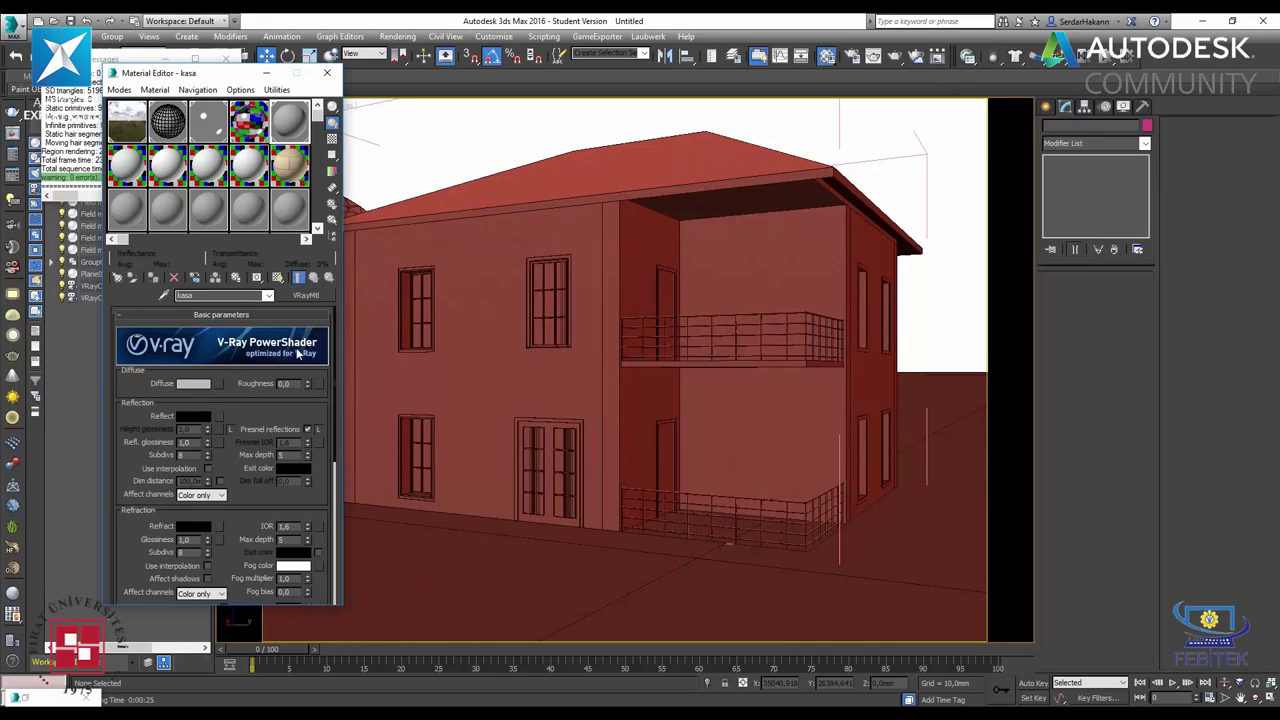
- Make the sixth slot a VRayMtl named 'dışcephe' with the Thermal - Moisture.Shingles.Even.1(1) diffuse bitmap
click(307, 239)
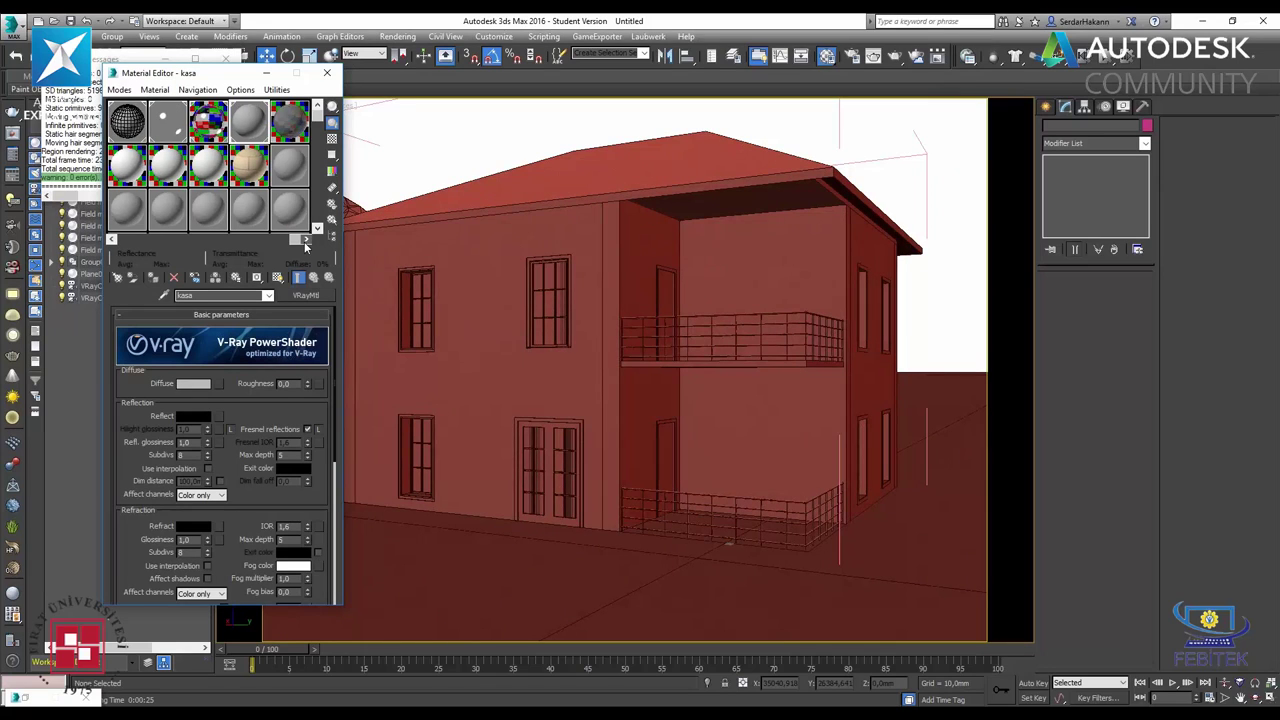
click(289, 121)
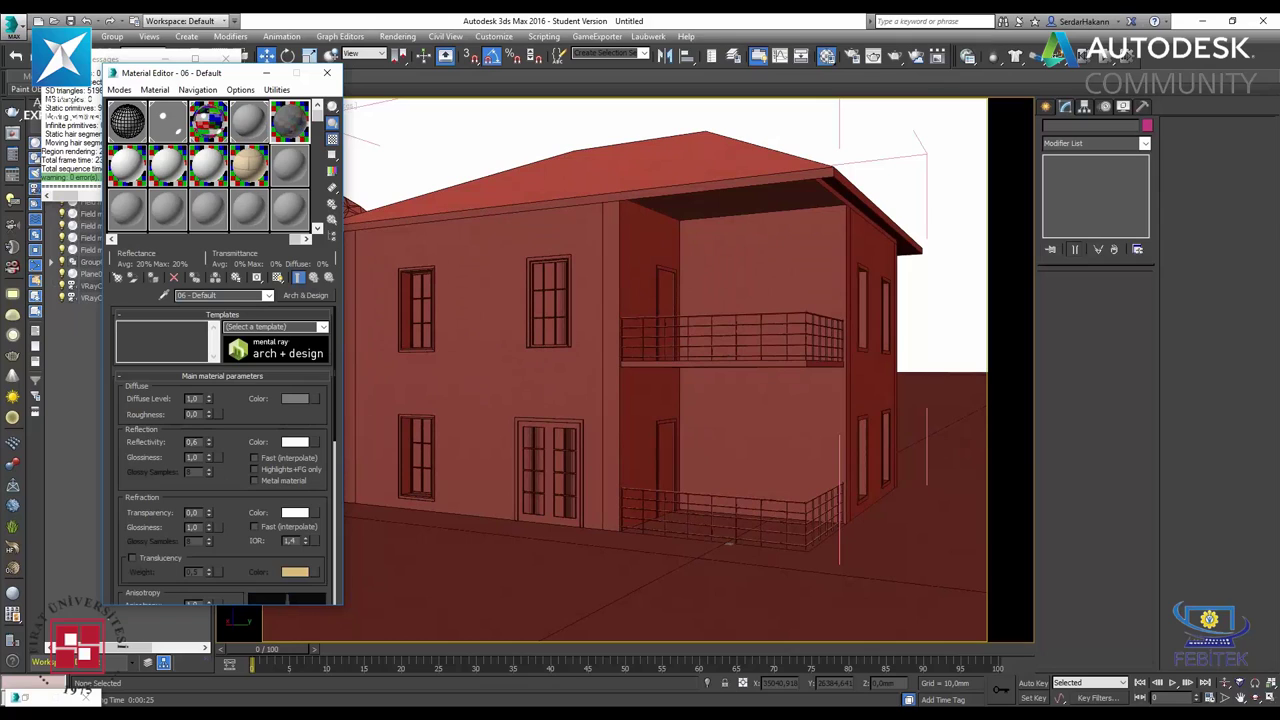
click(220, 295)
text(dışce)
text(phe)
click(305, 295)
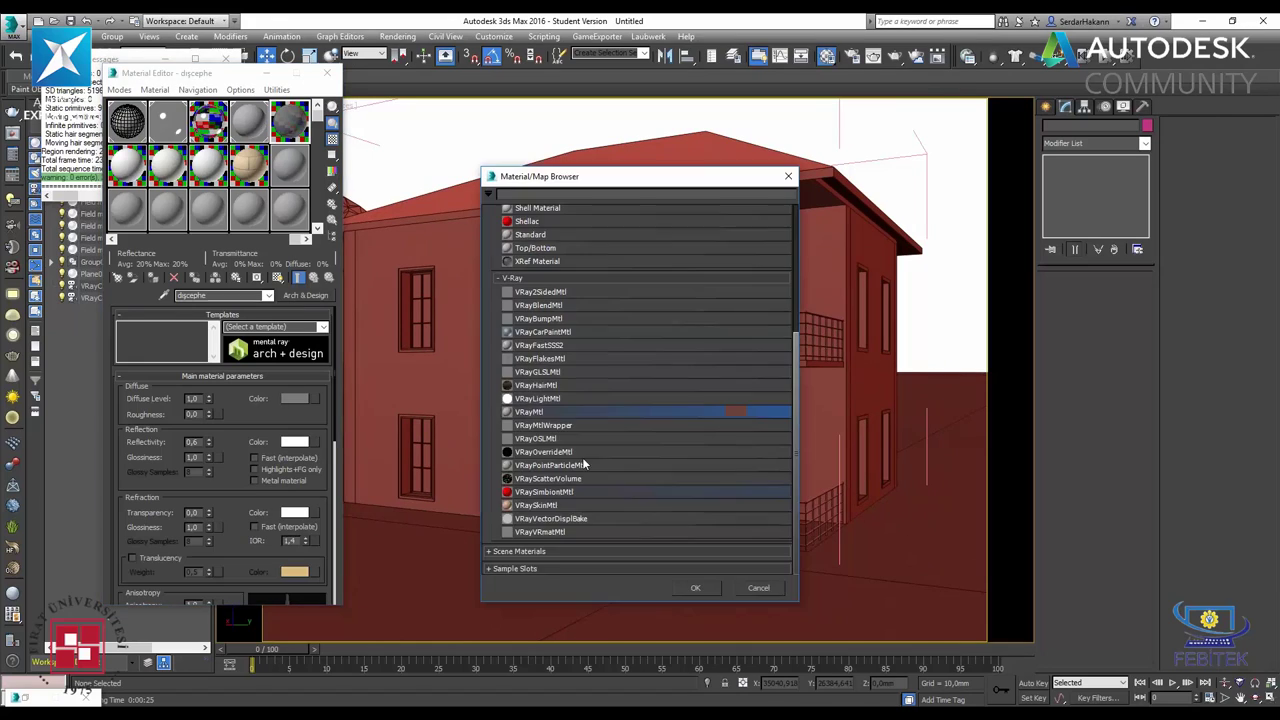
double_click(545, 420)
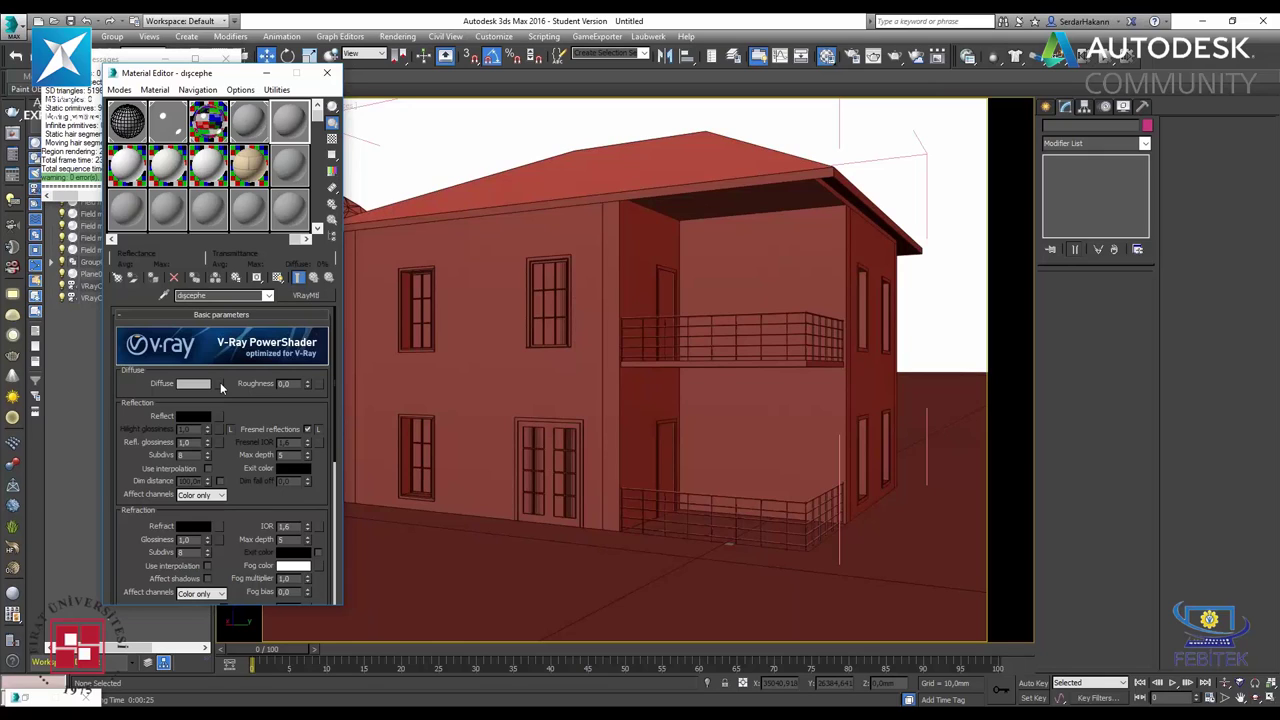
click(220, 385)
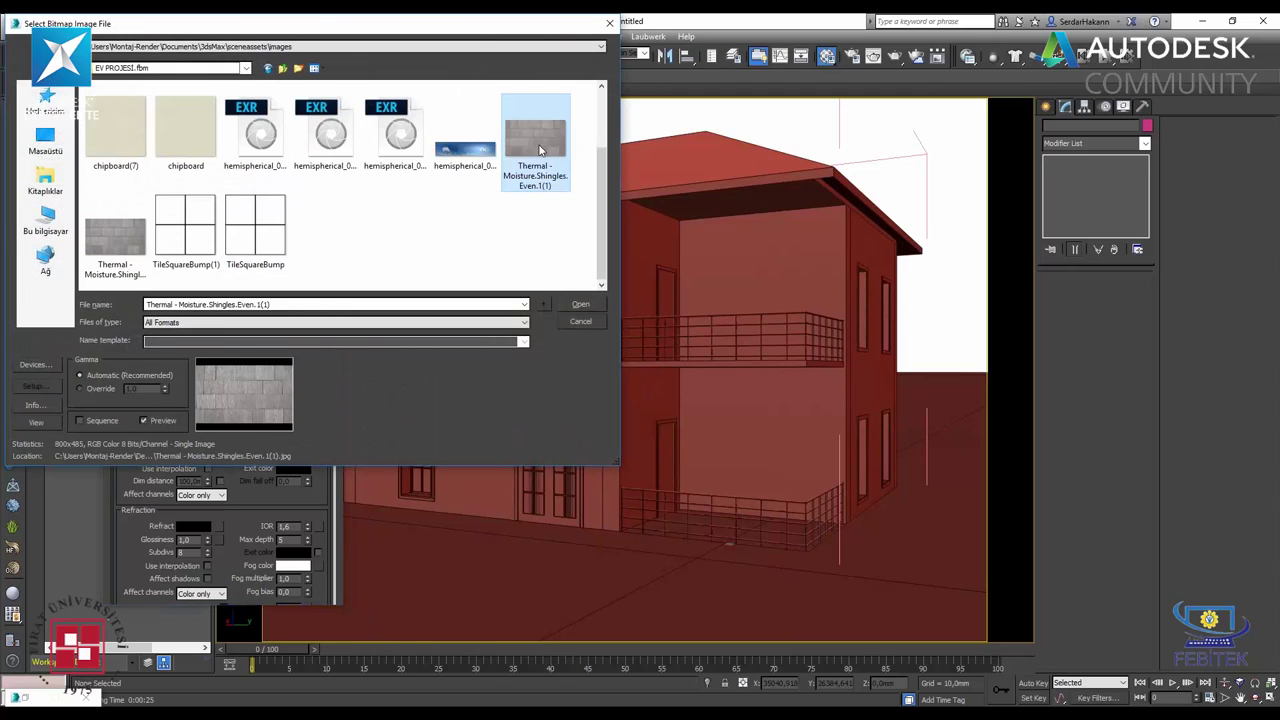
double_click(538, 148)
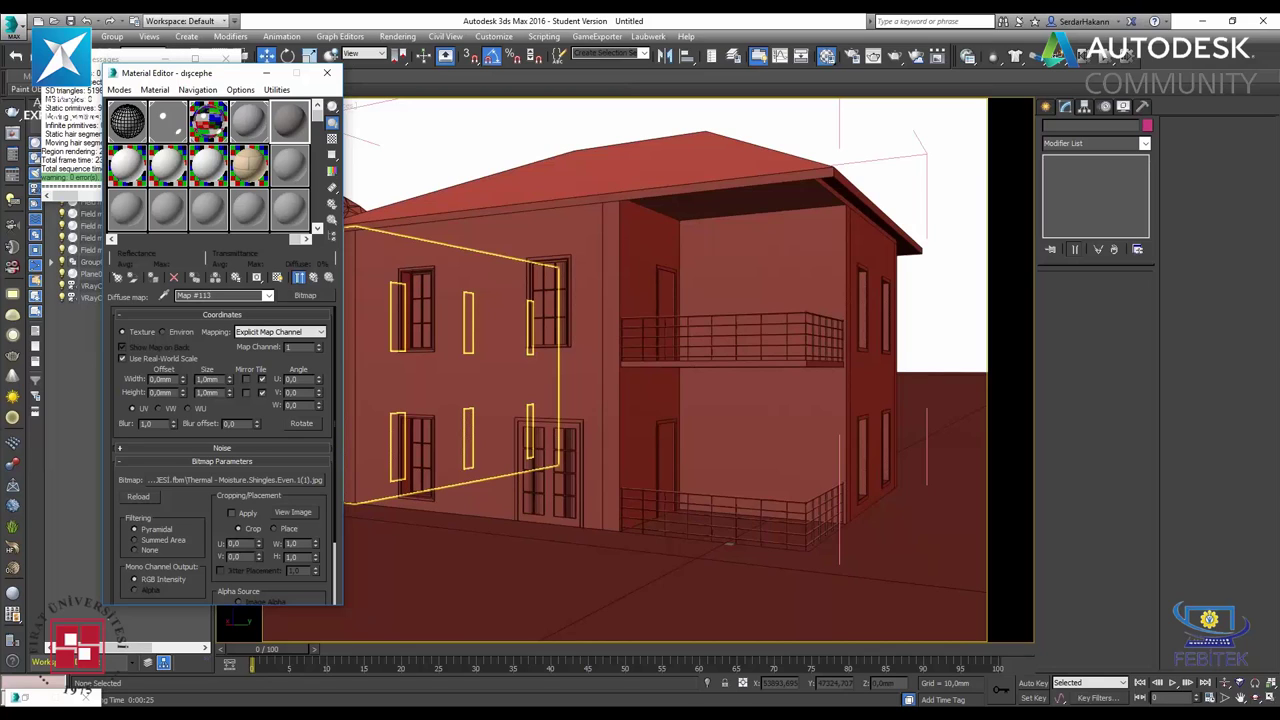
- Select the front exterior wall and add a UVW Map modifier to it
click(540, 344)
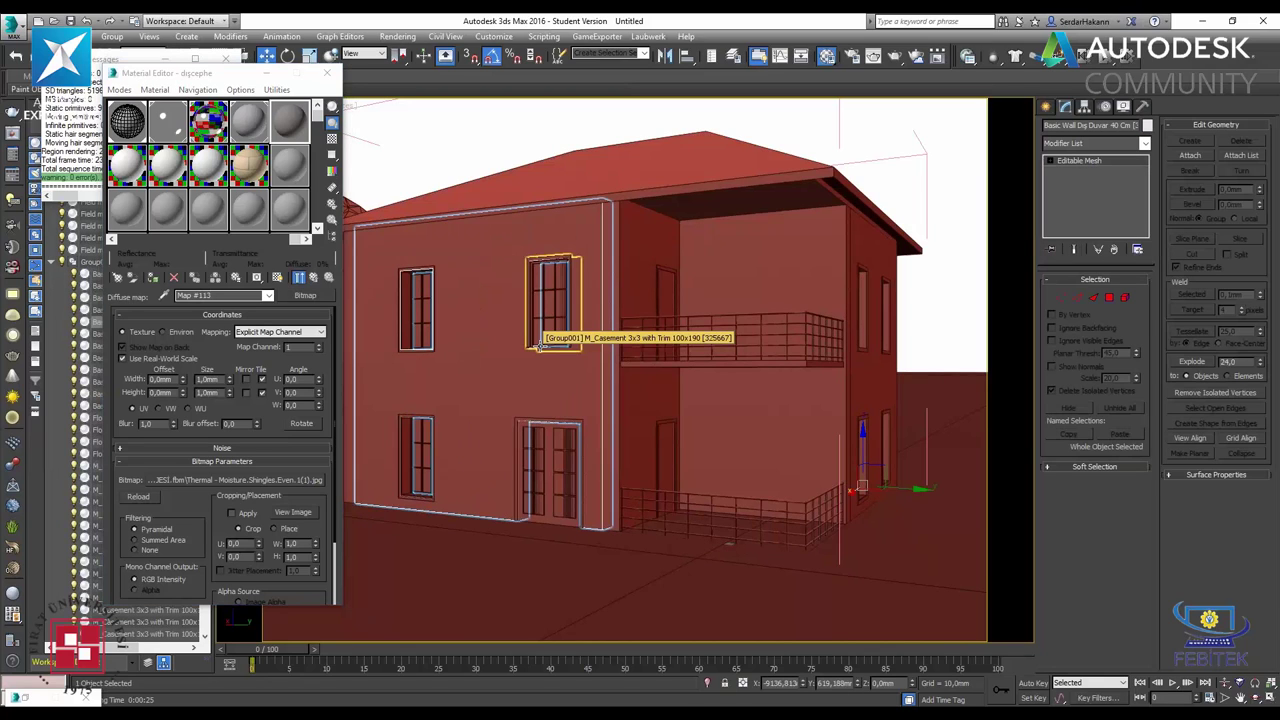
alt+middle_drag(540, 344, 646, 468)
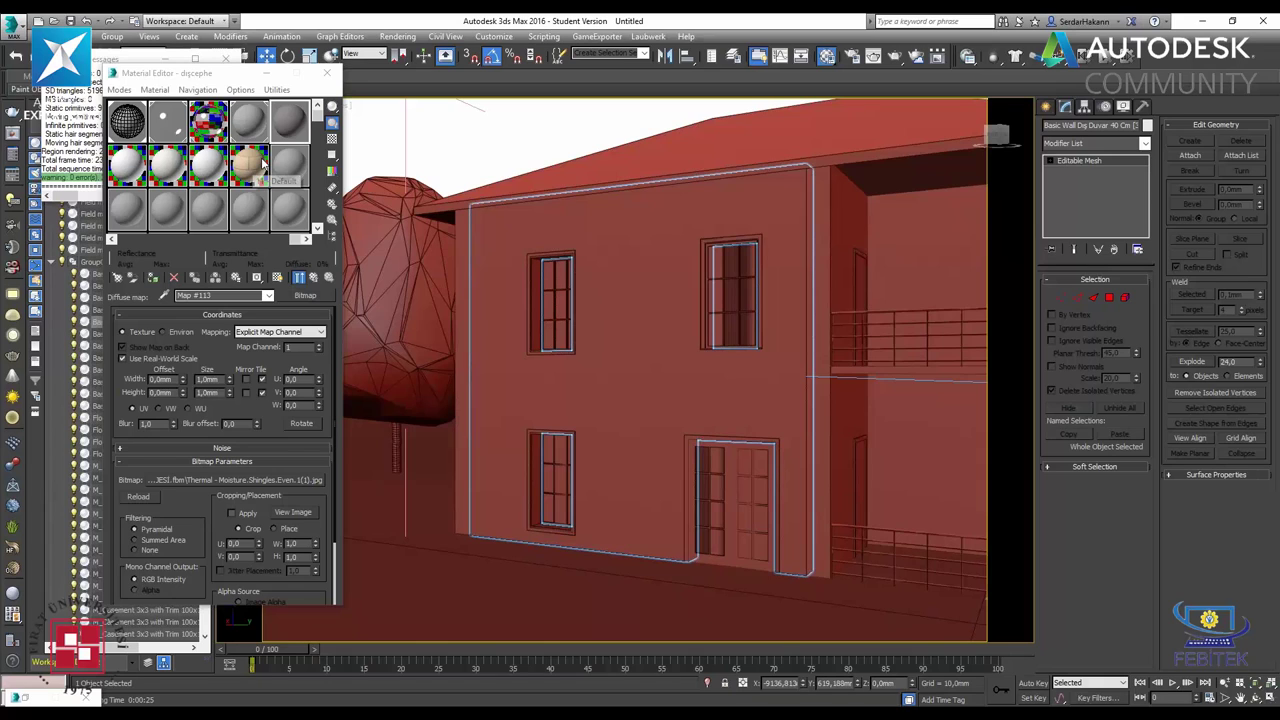
drag(250, 160, 367, 312)
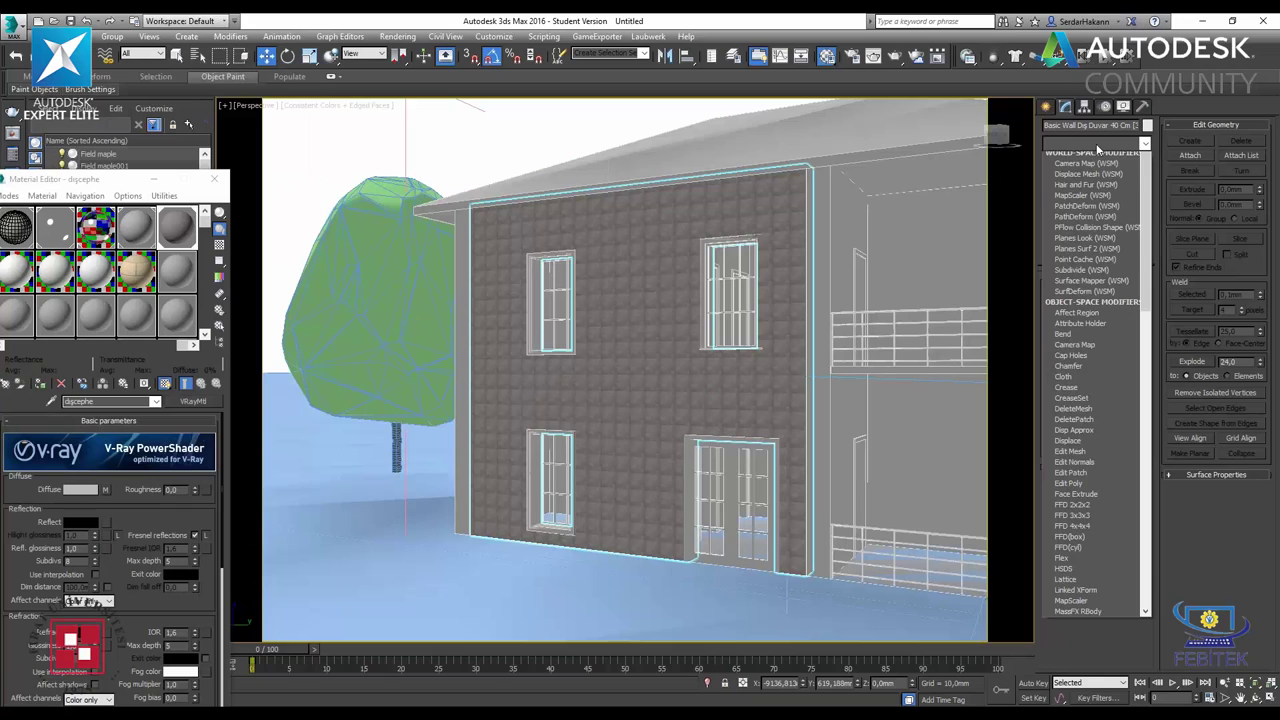
scroll(1095, 300, down, 10)
click(1083, 360)
- Set the front wall's UVW Map to Box, sized 0,906m × 13,696m × 4,42m, checked in camera view
click(1081, 354)
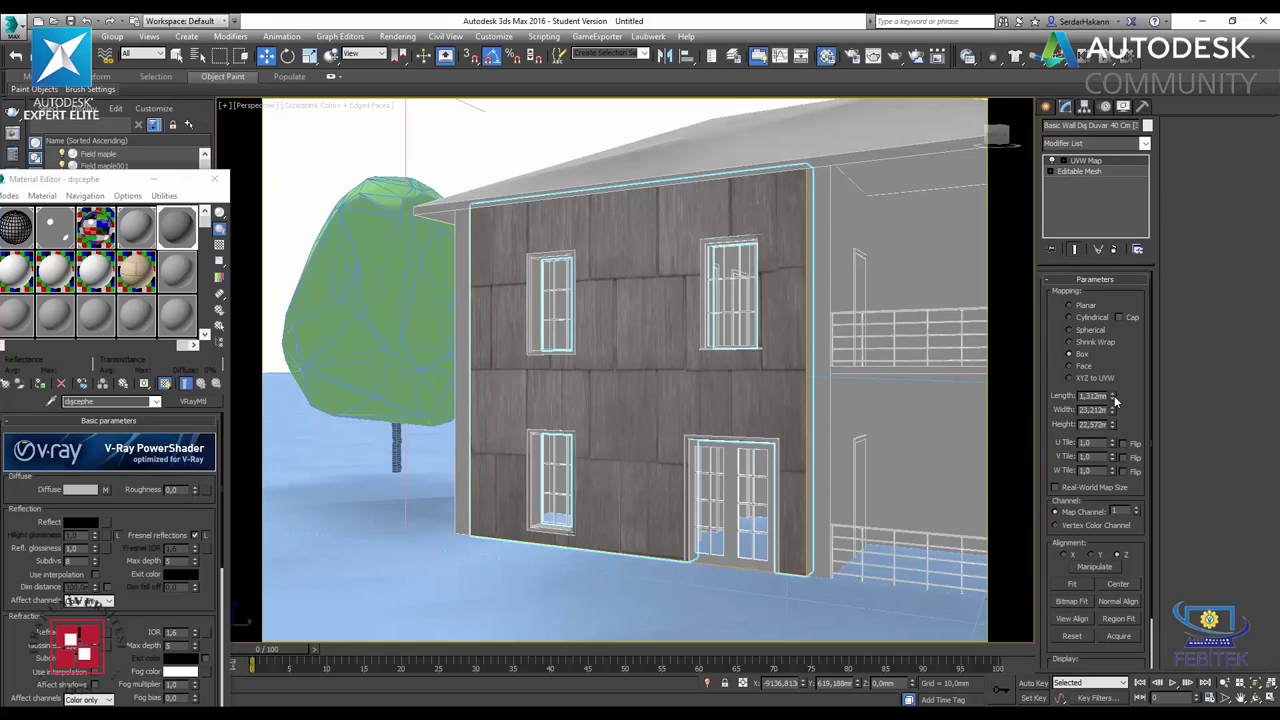
drag(1115, 400, 1122, 480)
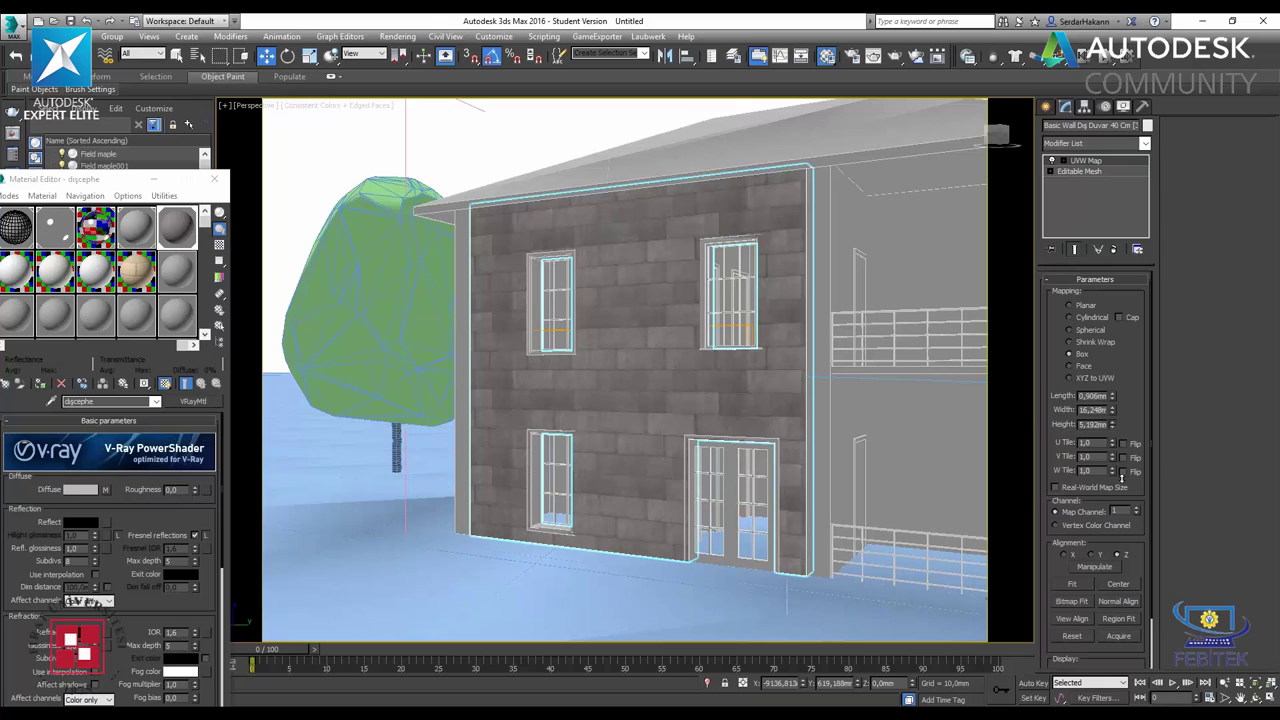
key(c)
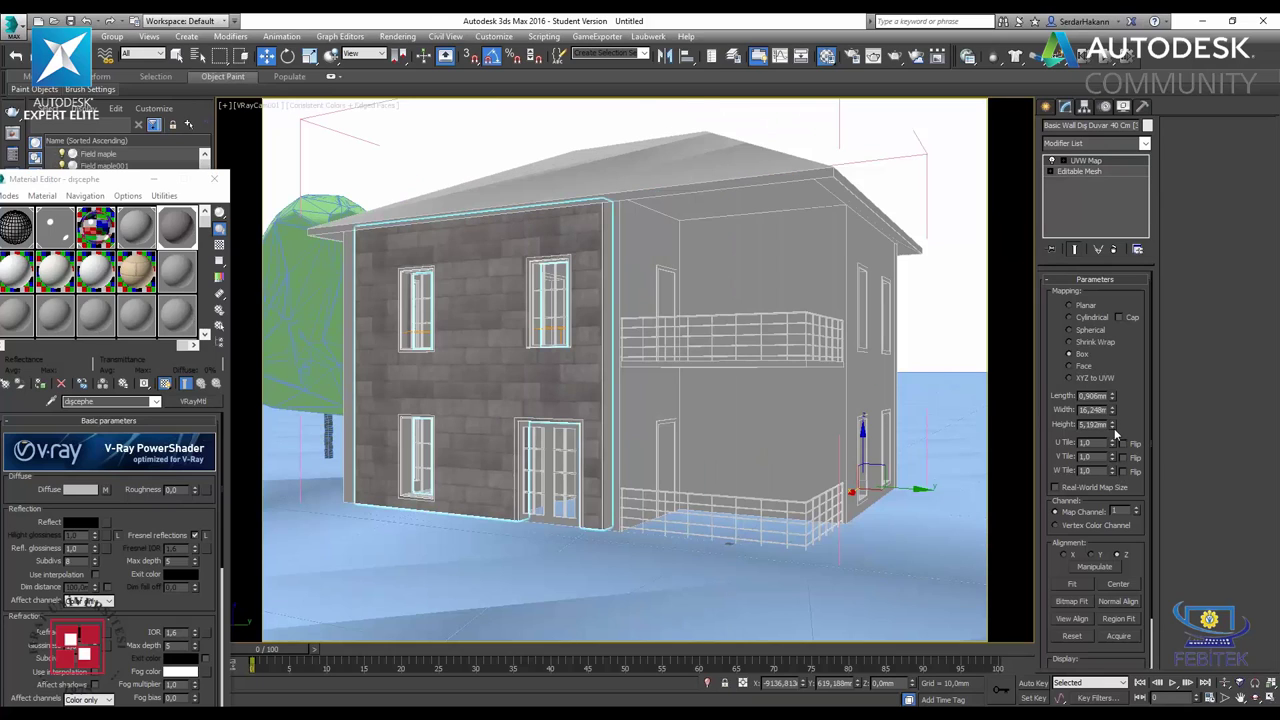
click(1112, 428)
click(1112, 428)
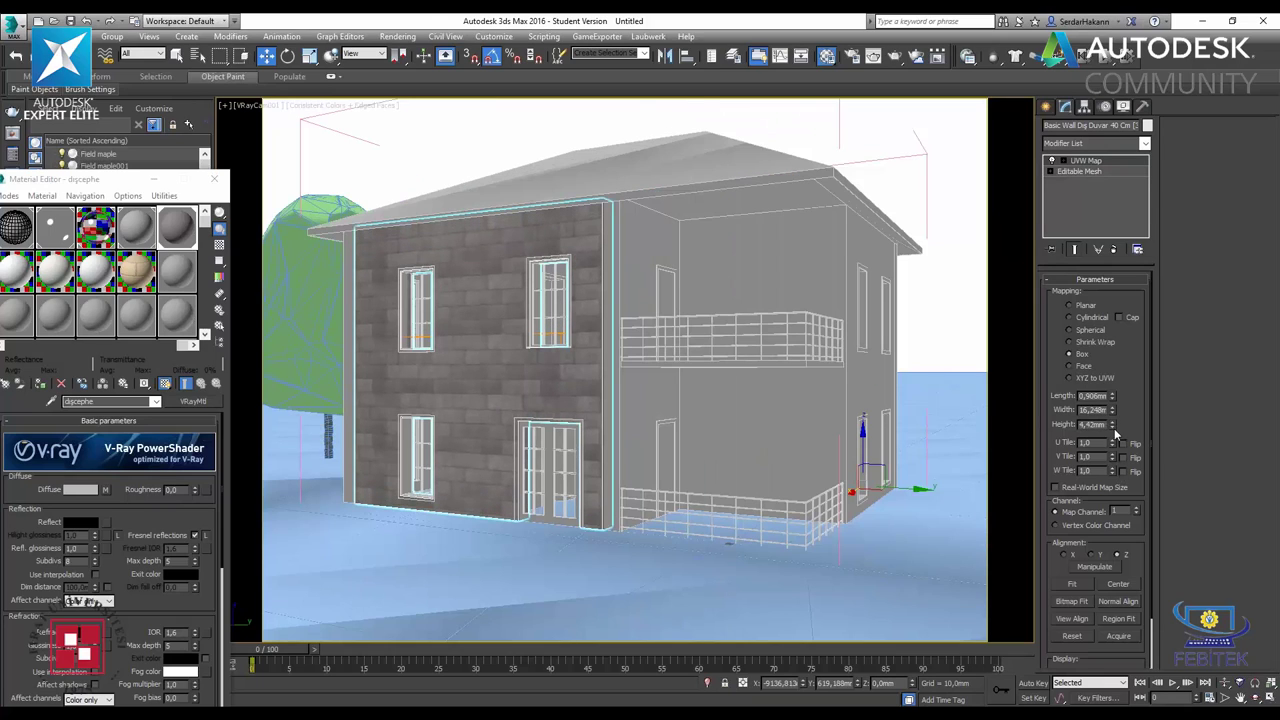
click(1112, 414)
click(1112, 414)
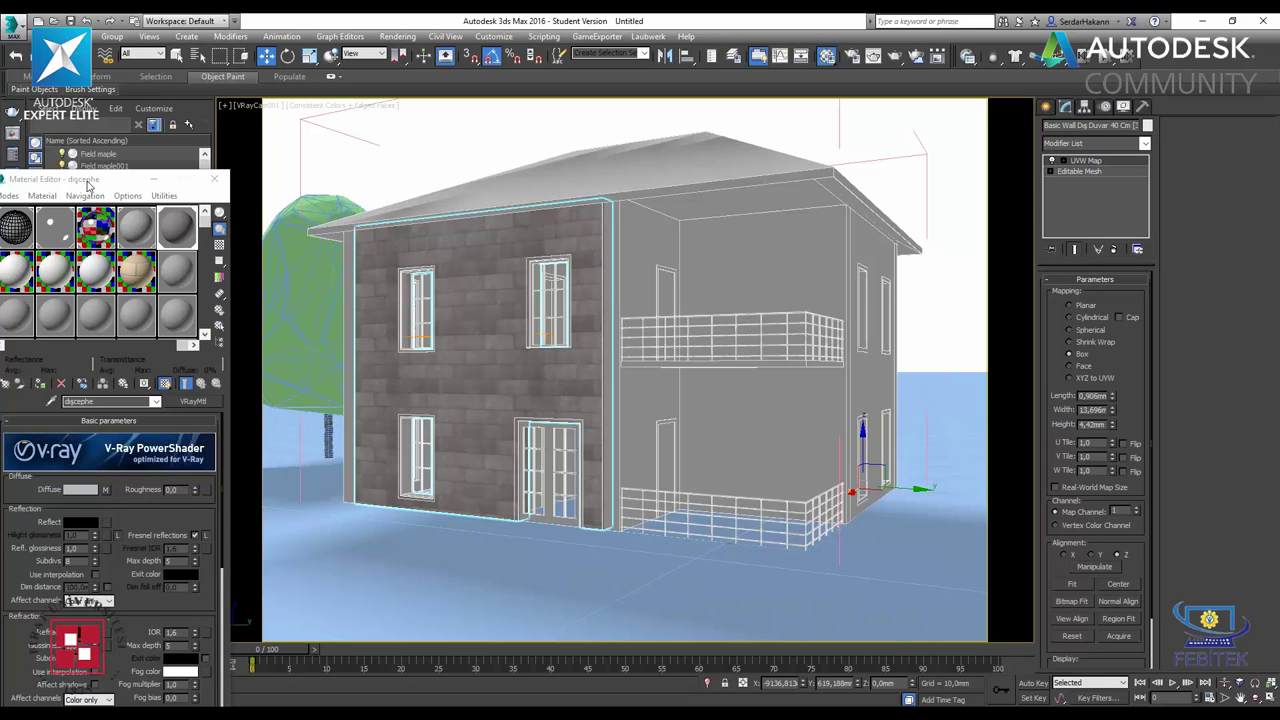
drag(88, 184, 168, 103)
scroll(104, 573, down, 10)
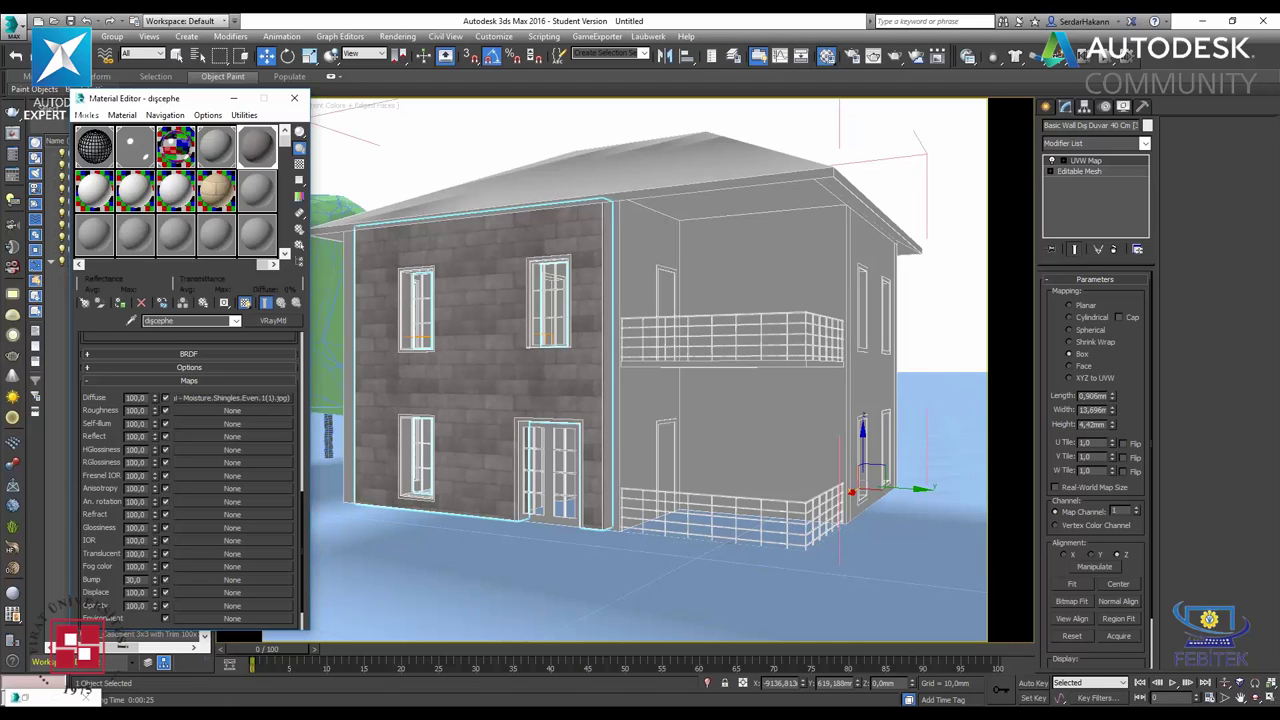
- Copy the shingles diffuse bitmap into the Bump slot at strength 30,0 and review its Output settings
drag(232, 579, 192, 404)
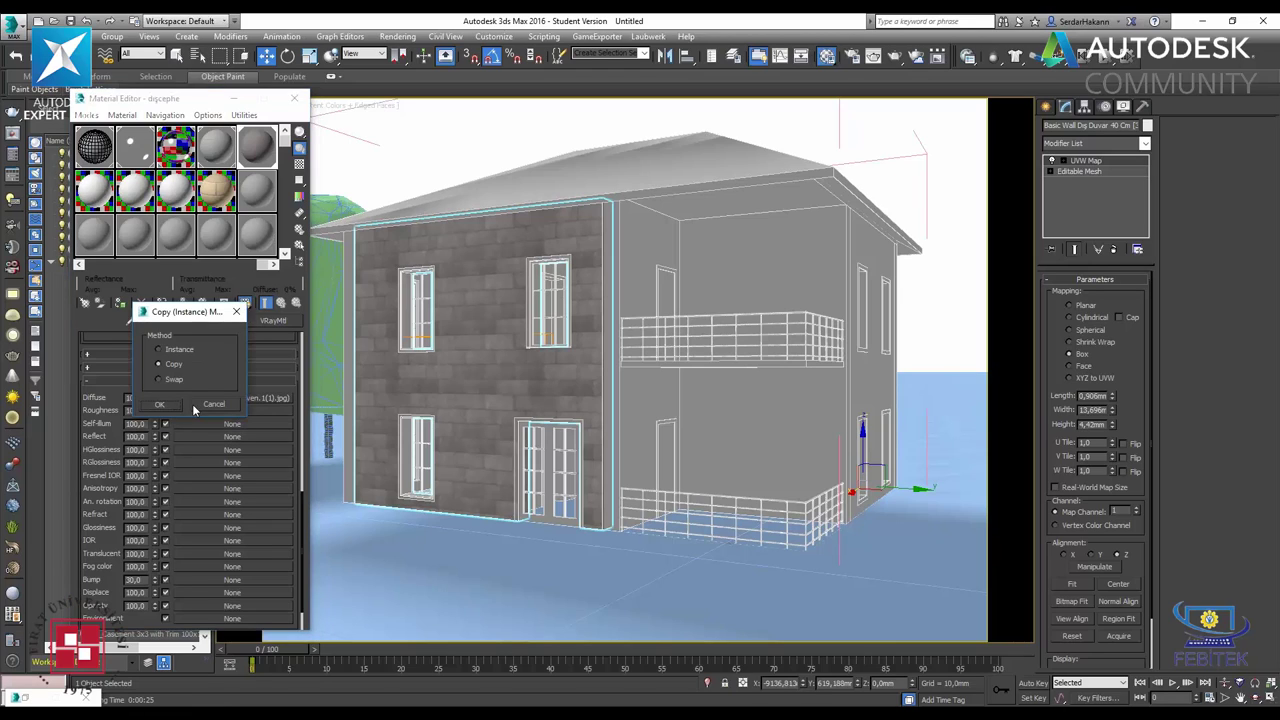
click(159, 404)
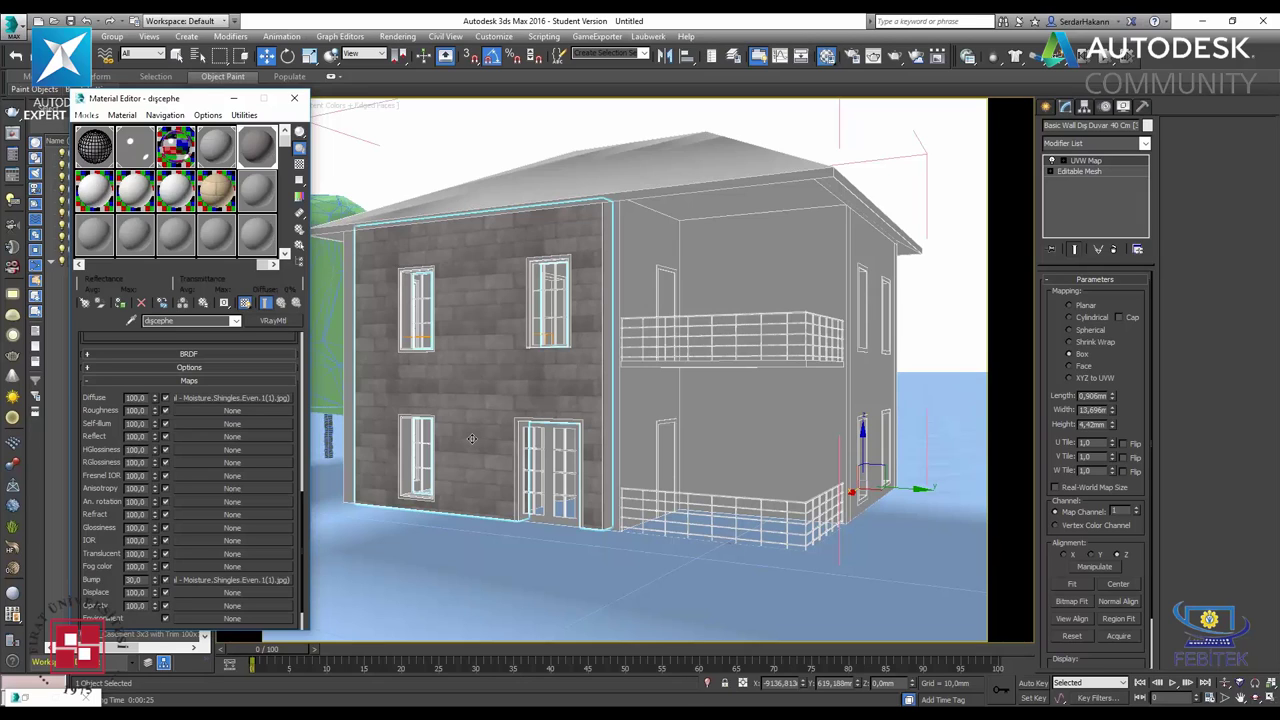
click(257, 583)
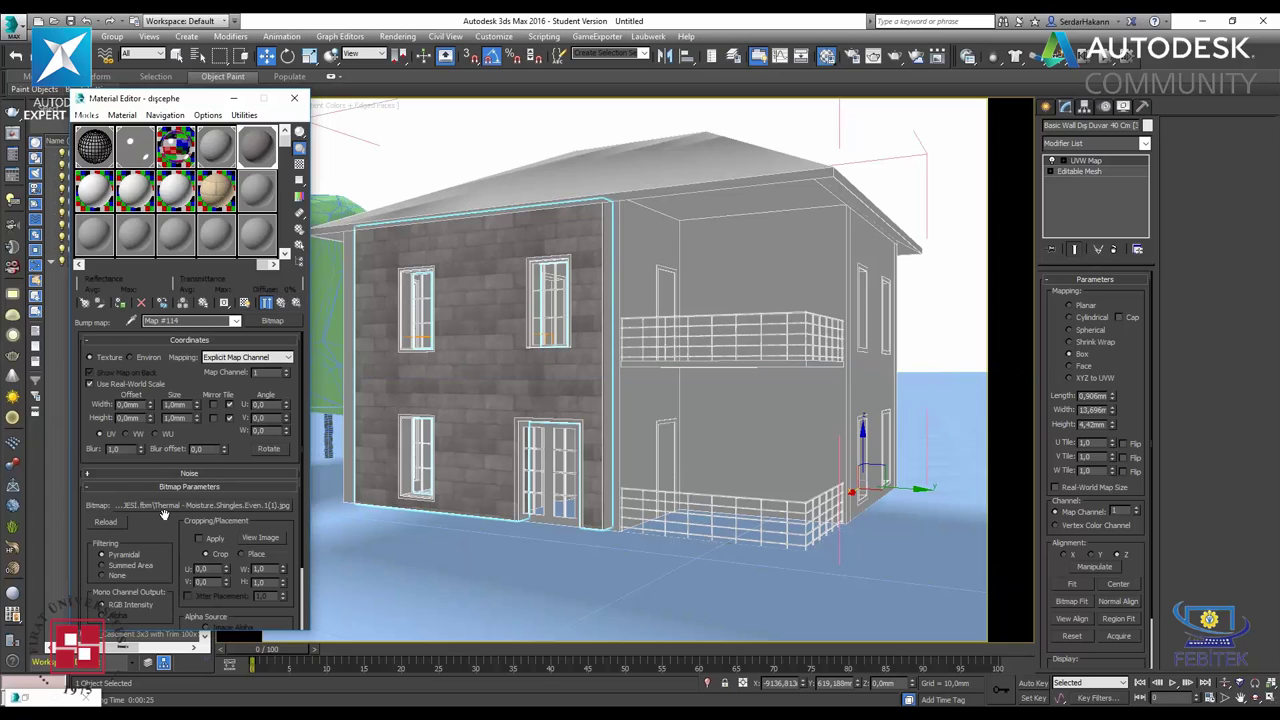
scroll(176, 472, down, 1)
scroll(176, 472, down, 3)
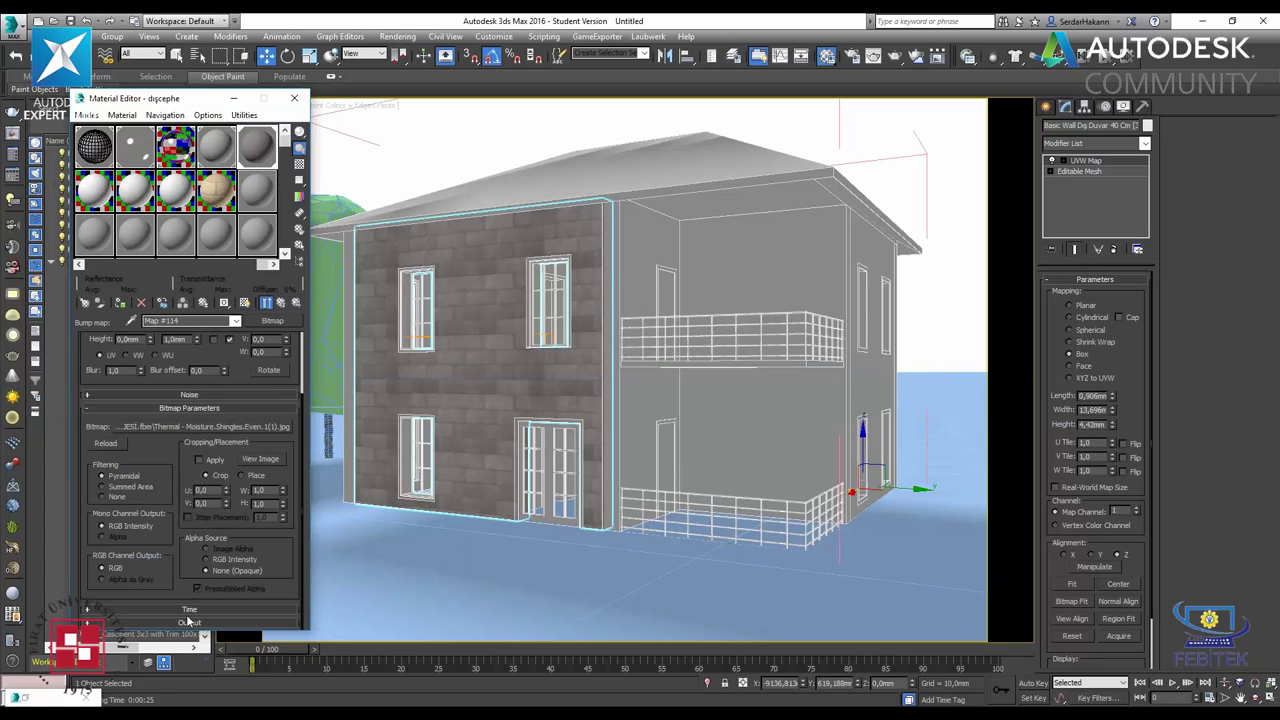
click(188, 622)
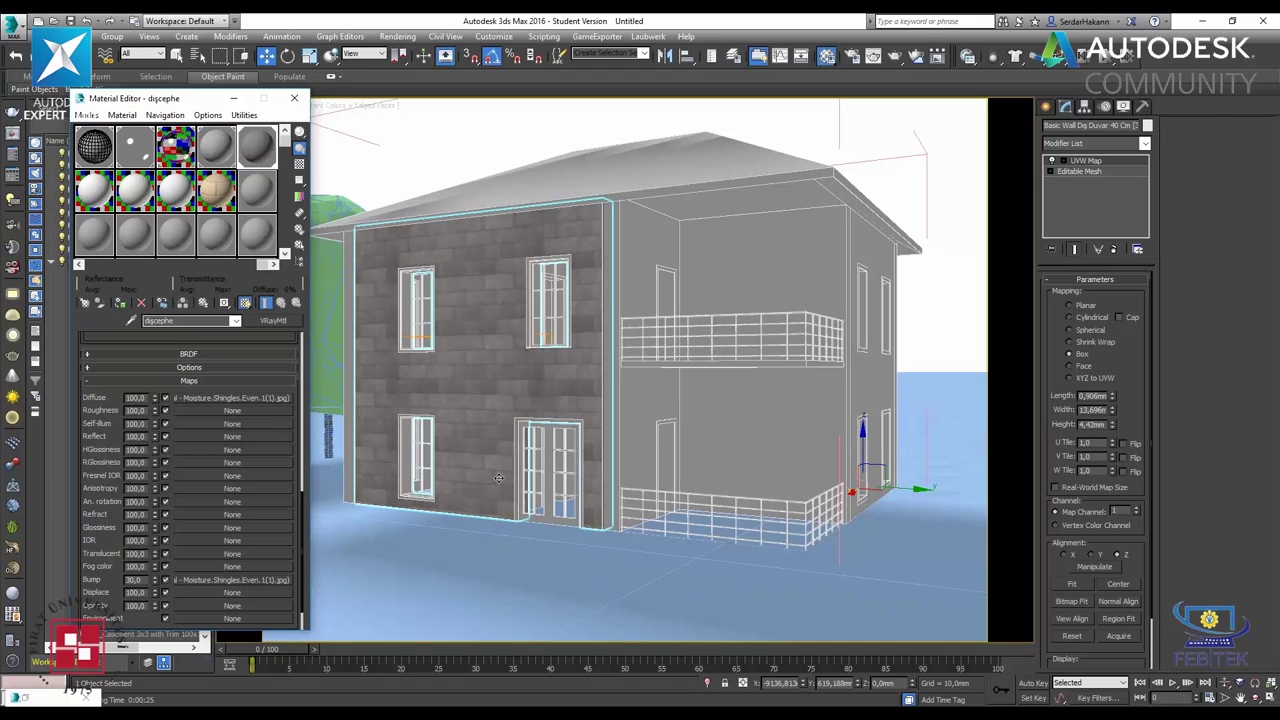
- Run a V-Ray test render of the camera view, then select the wall beside the balcony
key(shift+q)
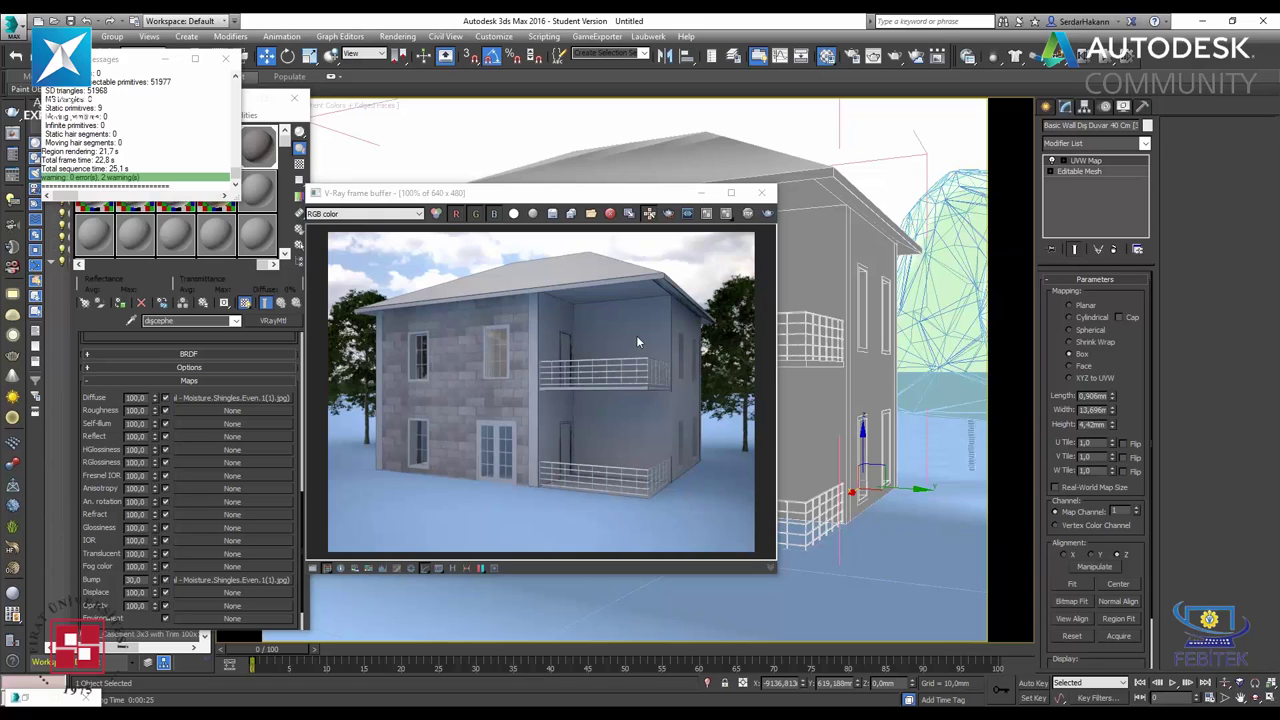
click(761, 194)
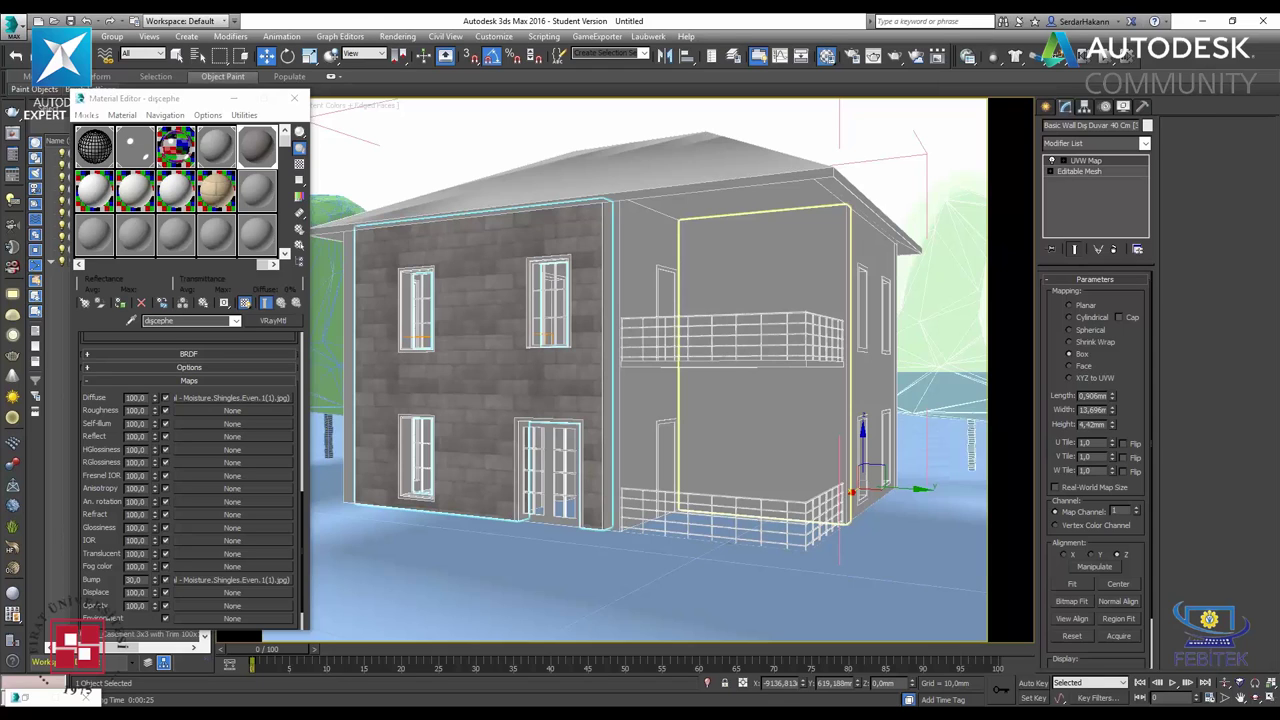
click(729, 541)
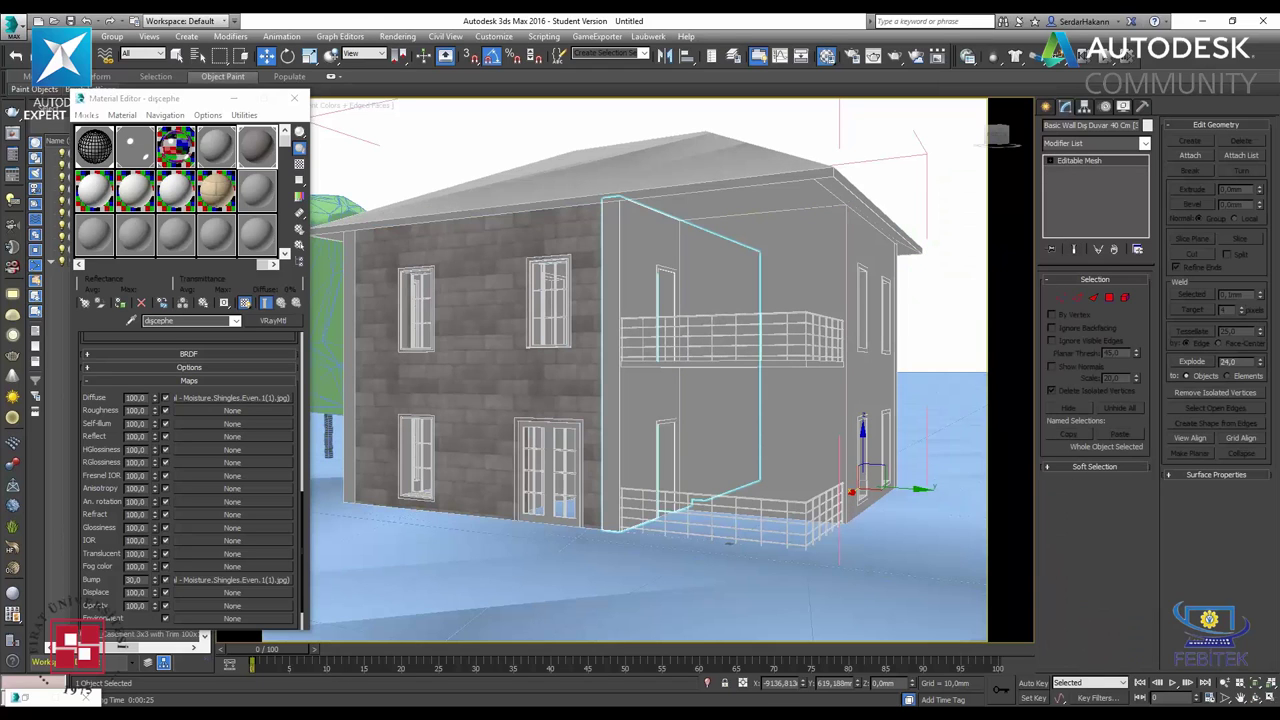
scroll(900, 410, up, 3)
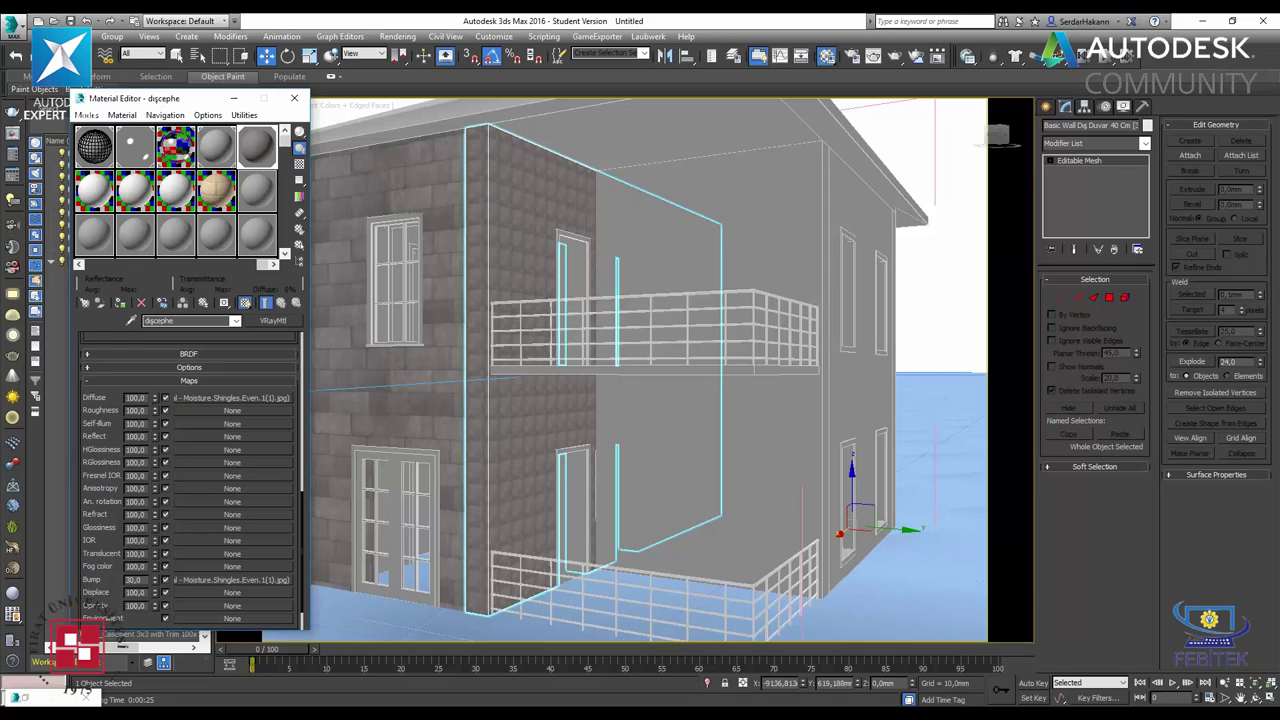
- Try a UVW Map on the balcony wall with real-world sizing off, then delete it
click(1095, 143)
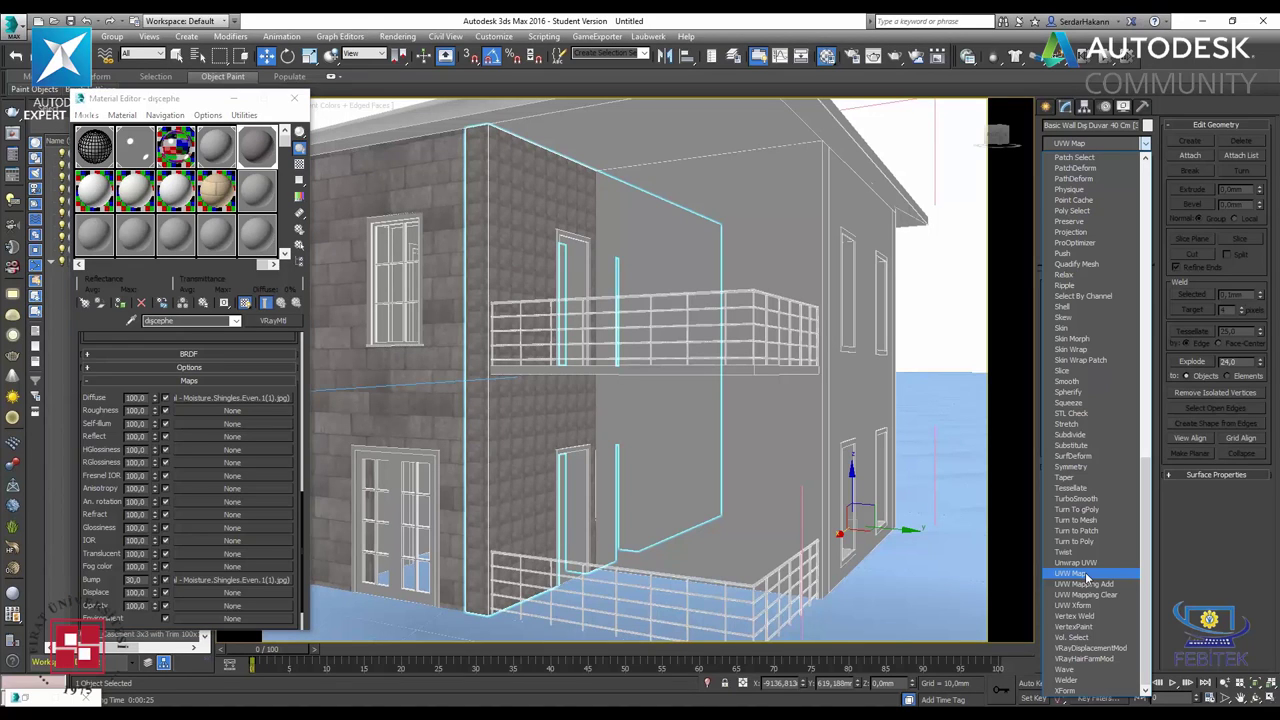
click(1087, 574)
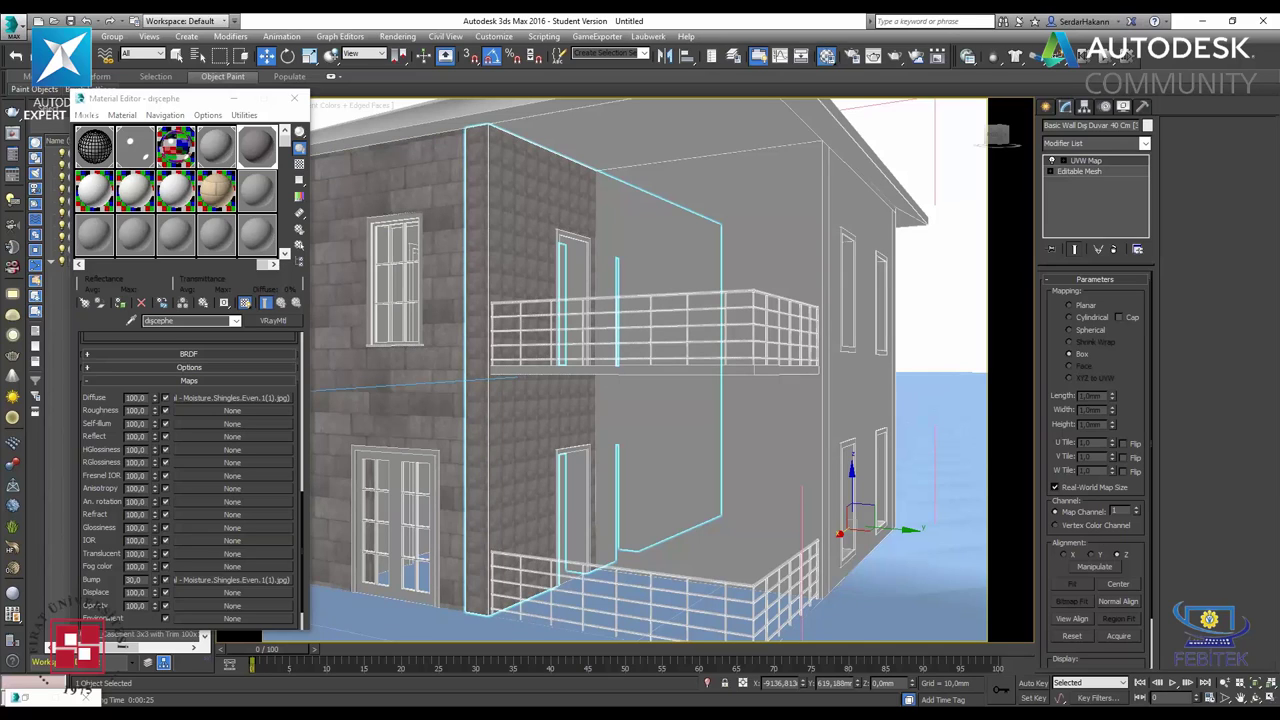
click(1054, 487)
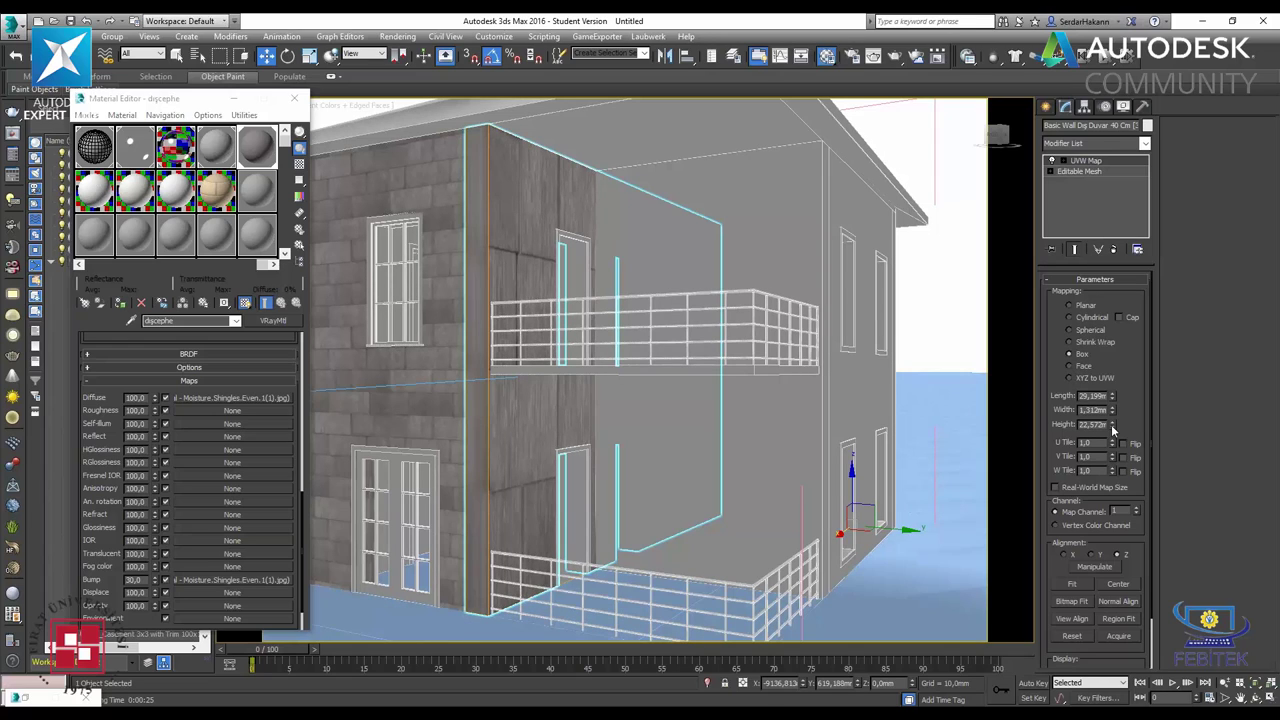
drag(1113, 428, 1113, 431)
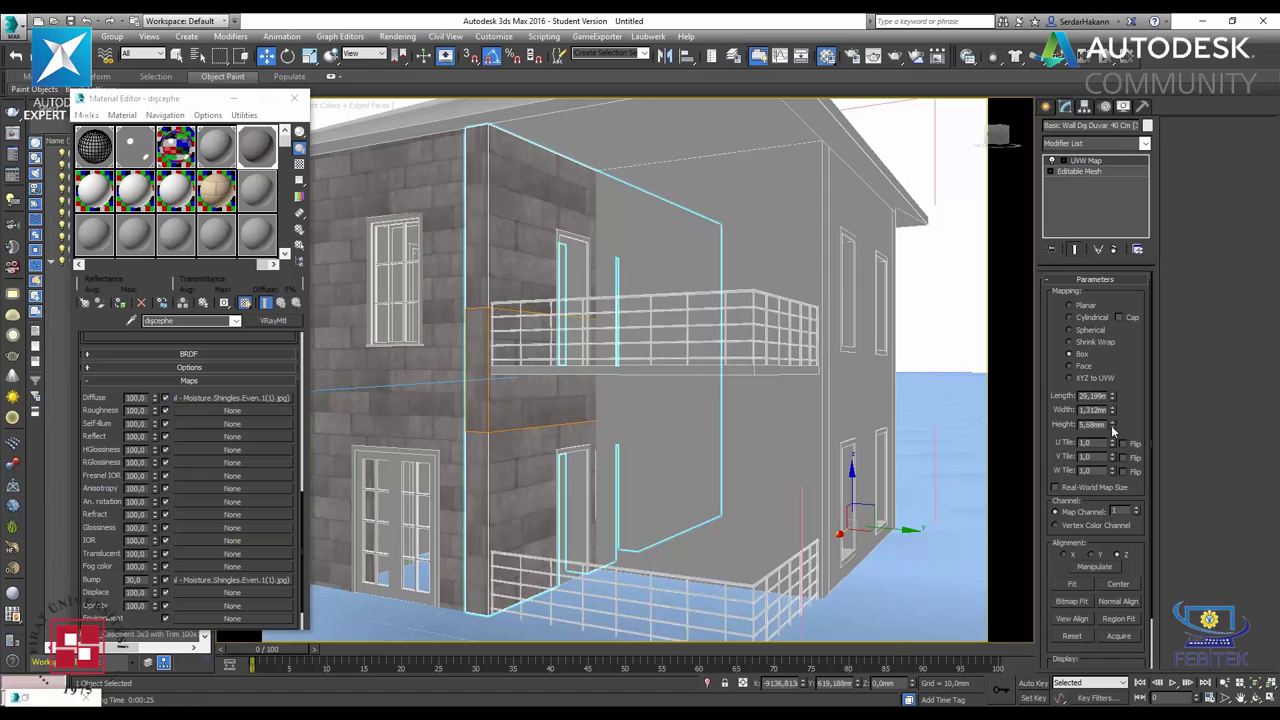
mouse_move(1113, 430)
mouse_down()
mouse_move(1124, 433)
mouse_move(1093, 126)
mouse_move(1093, 197)
mouse_up()
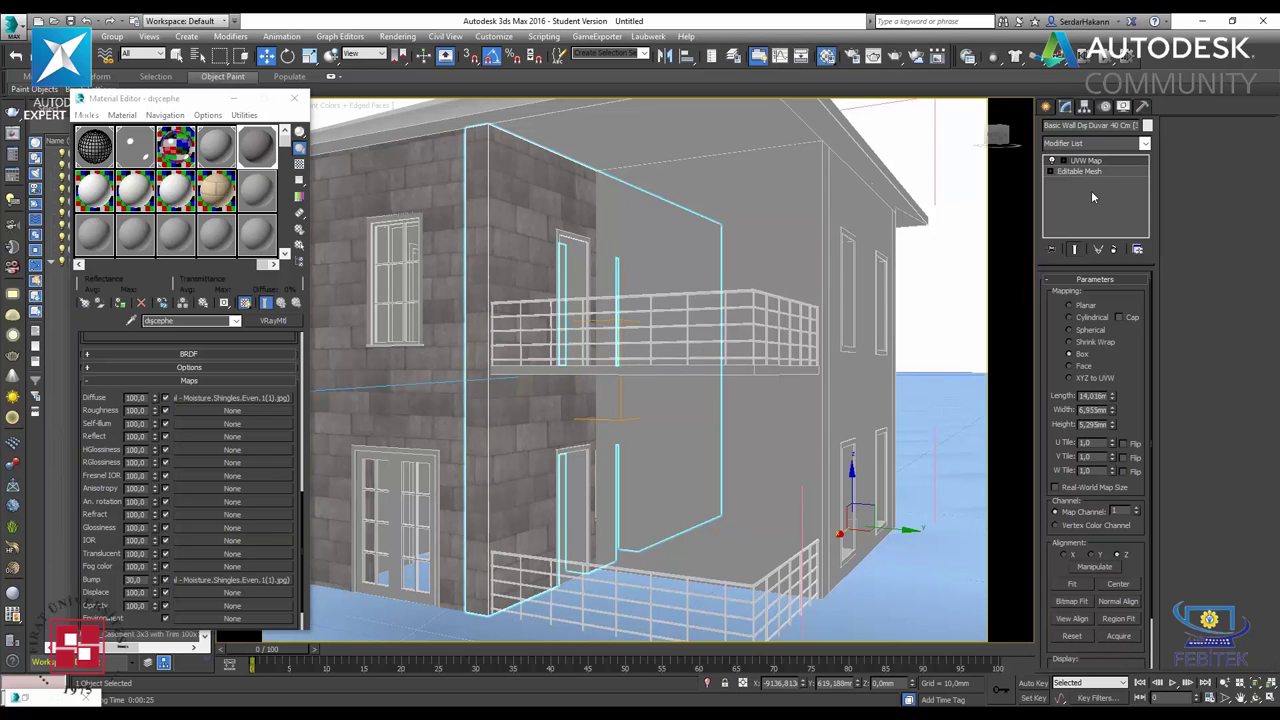
key(Delete)
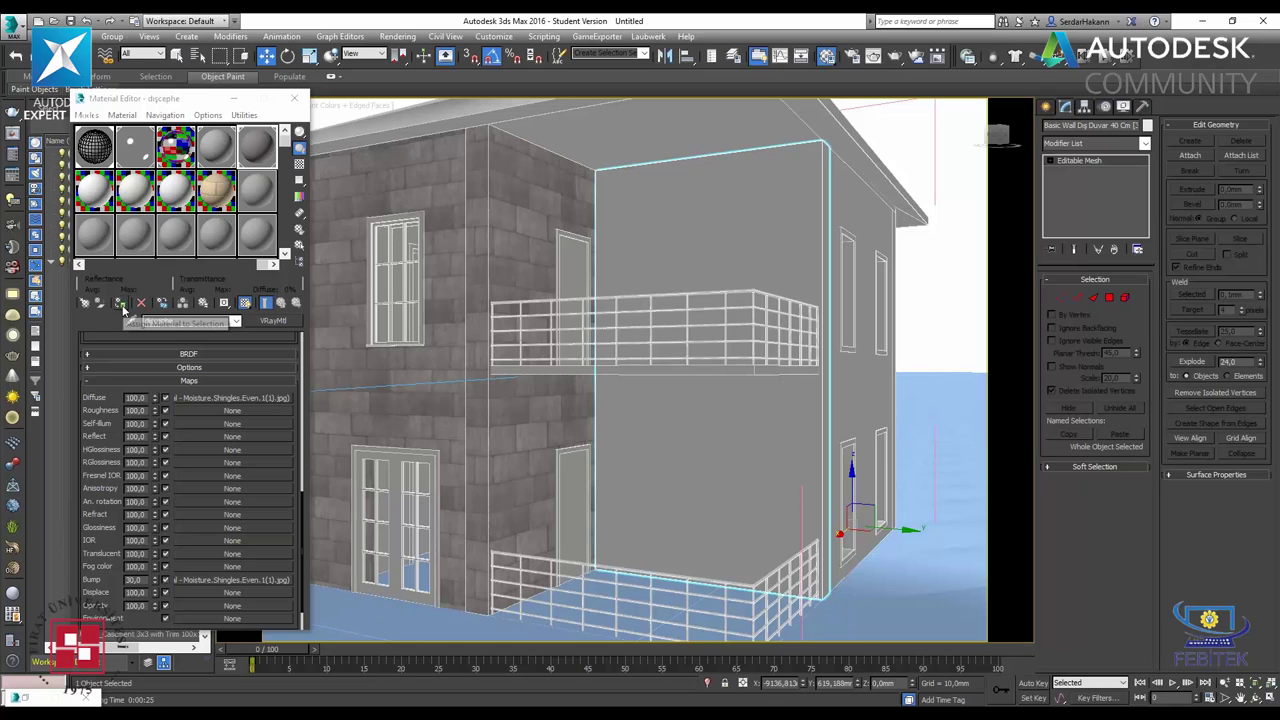
- Assign the stone material to the balcony-side wall and add a UVW Map with Real-World Map Size off
click(122, 306)
click(1113, 145)
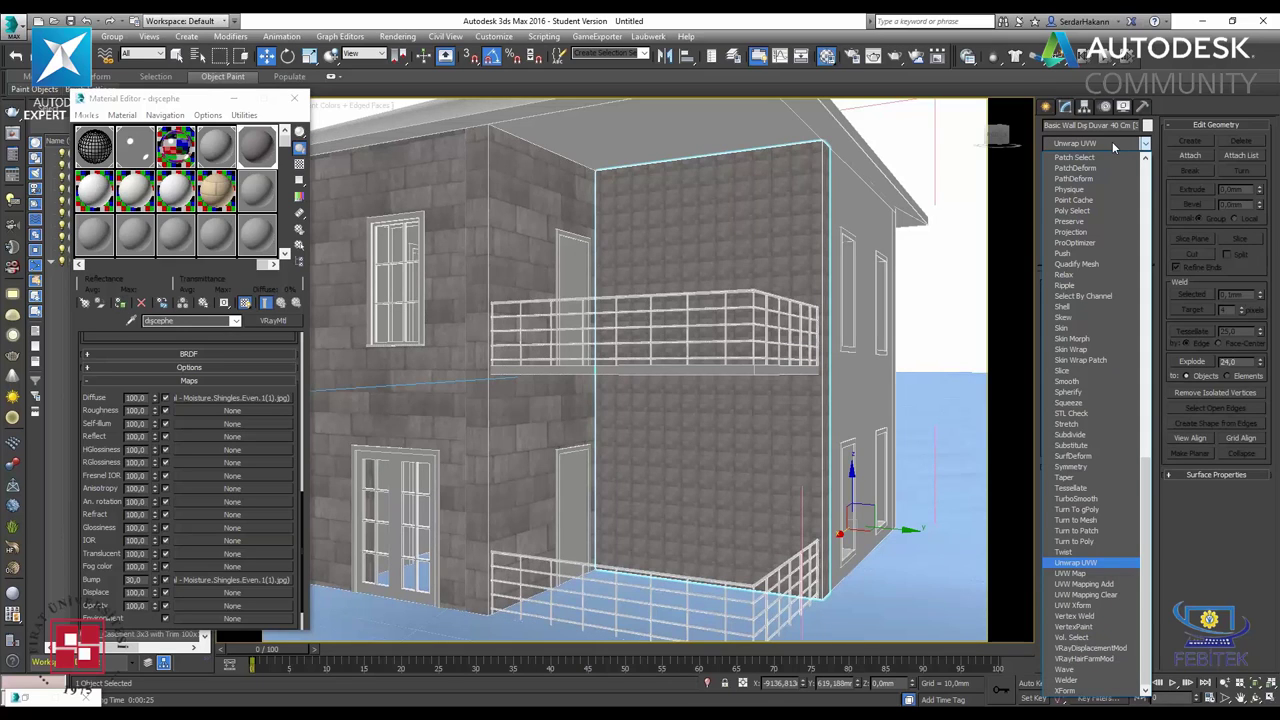
key(Down)
key(Return)
click(1055, 487)
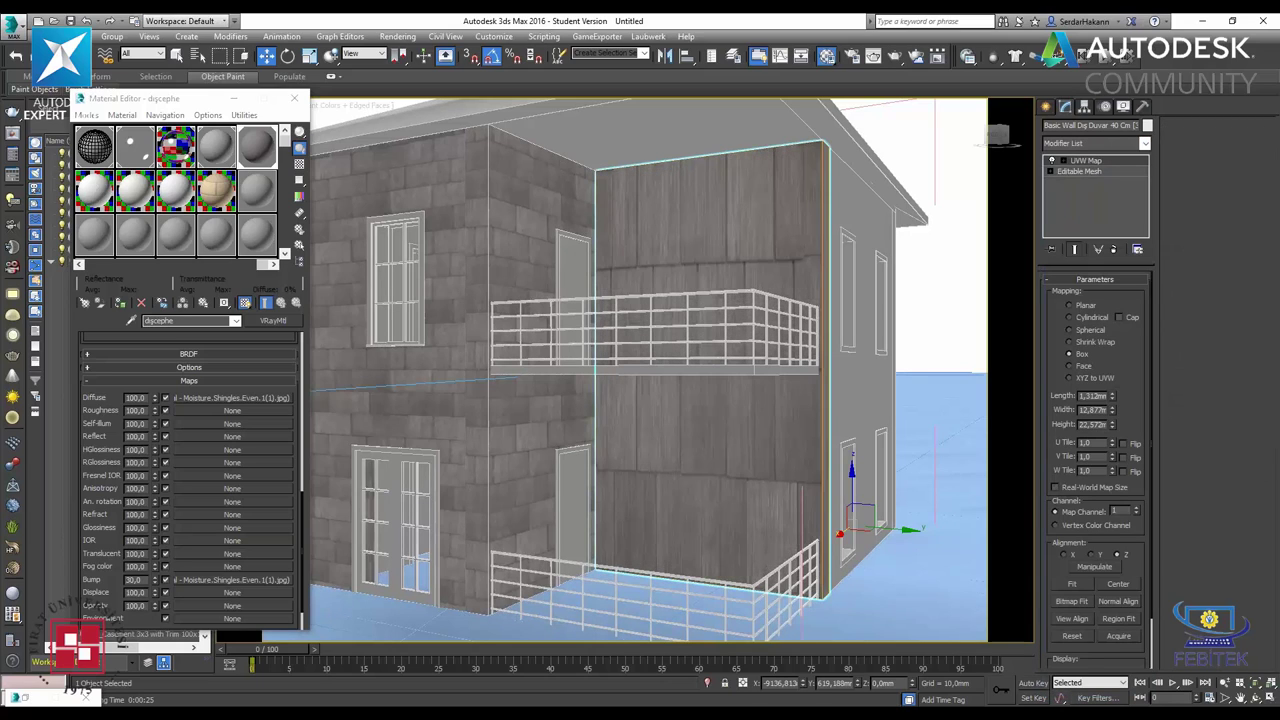
- Scale the balcony wall's box mapping to length 6,64m, width 11,46m, height 6,034m
drag(1111, 424, 1111, 445)
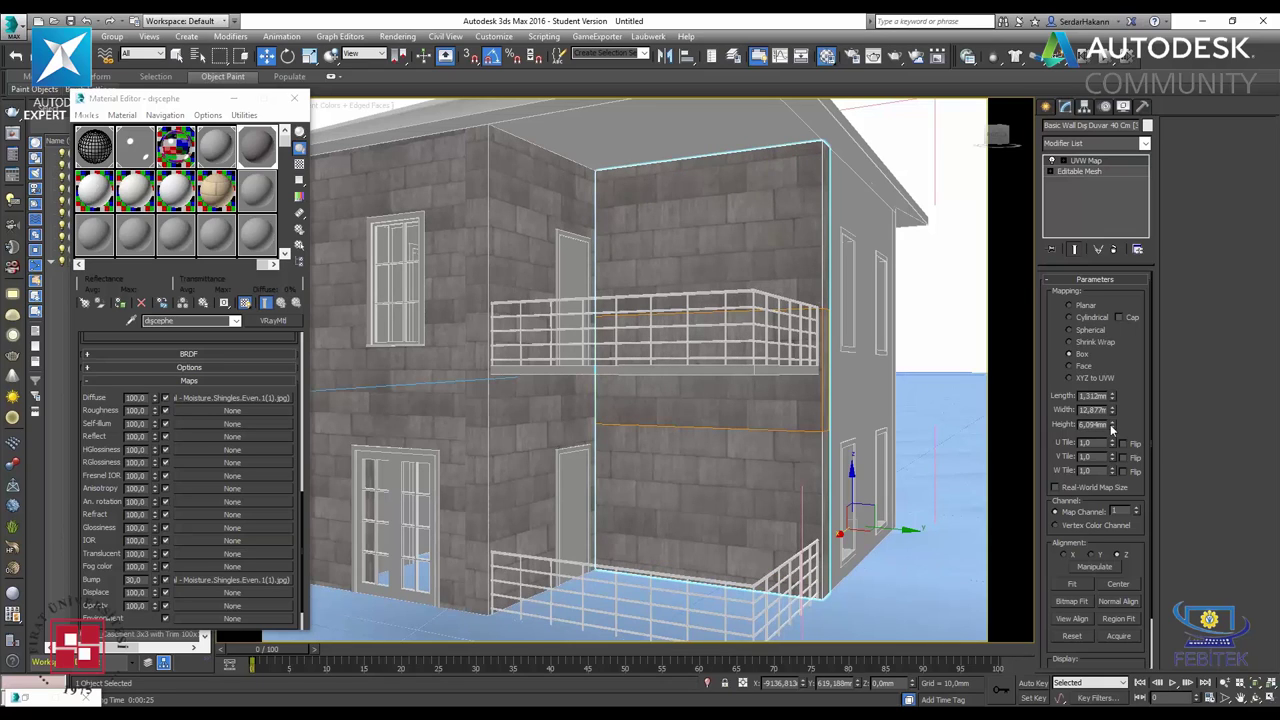
drag(1111, 396, 1116, 422)
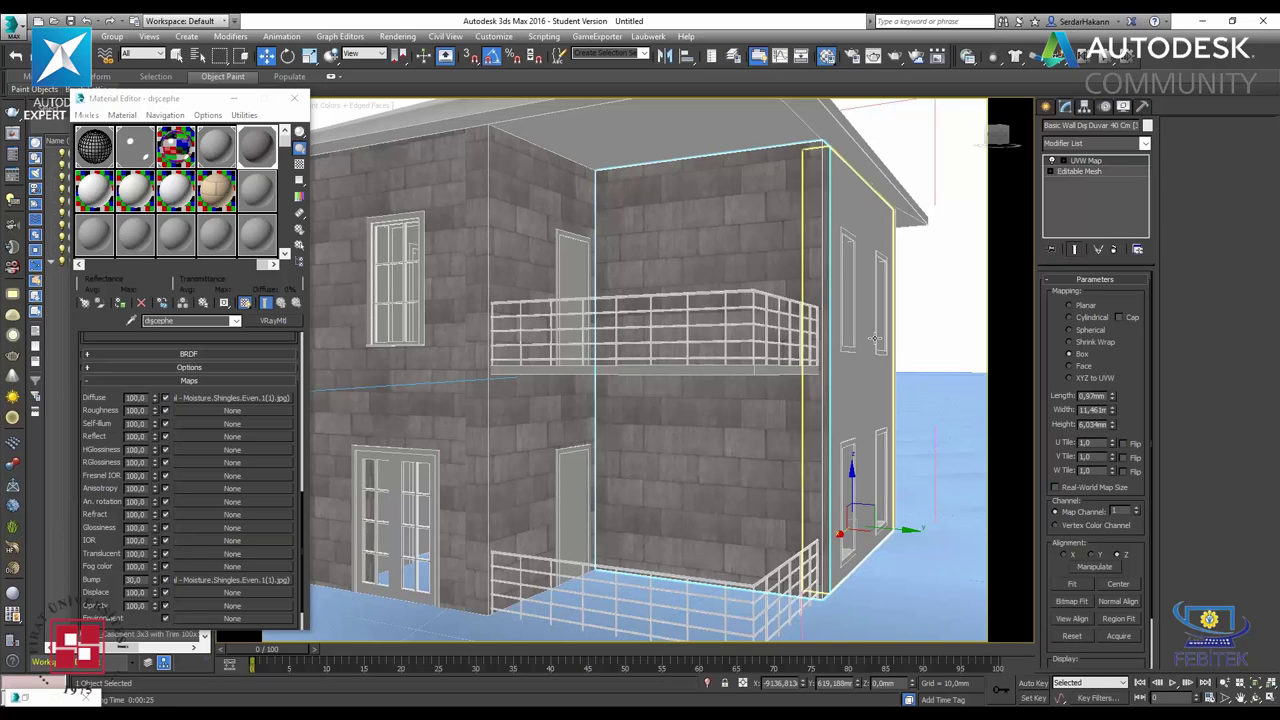
alt+middle_drag(875, 338, 1113, 392)
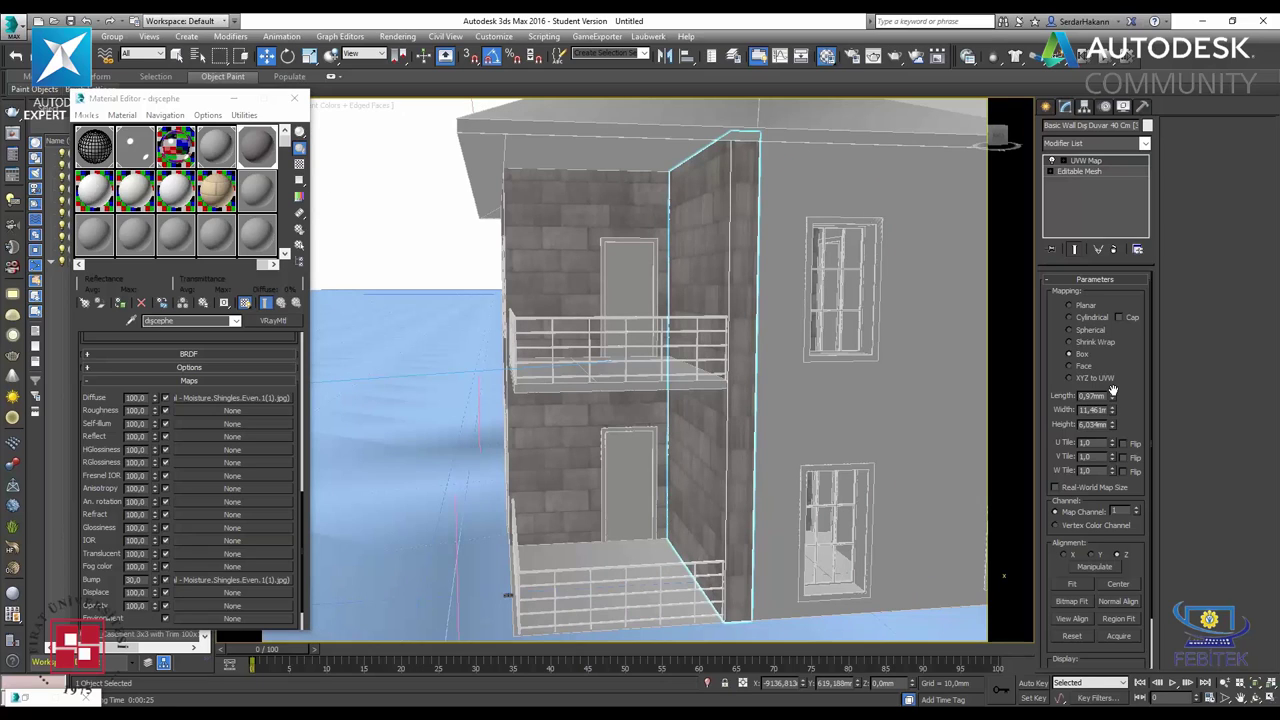
drag(1113, 392, 1095, 12)
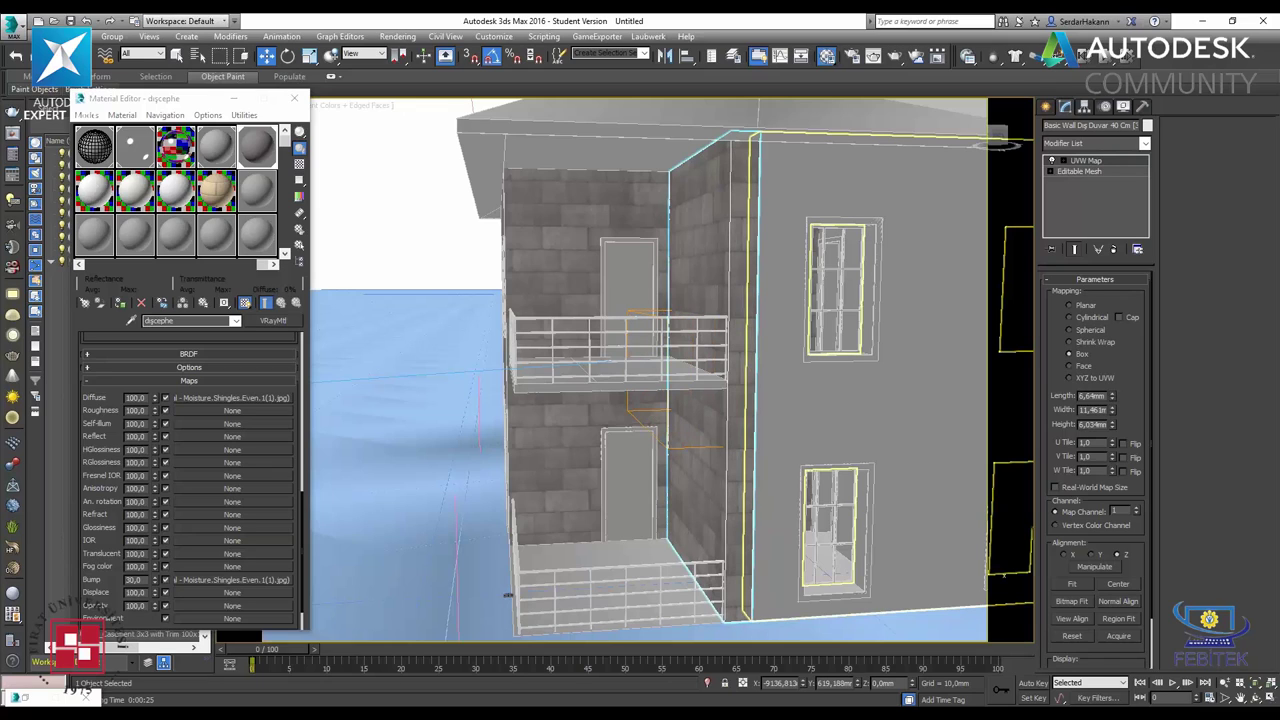
alt+middle_drag(1003, 575, 552, 450)
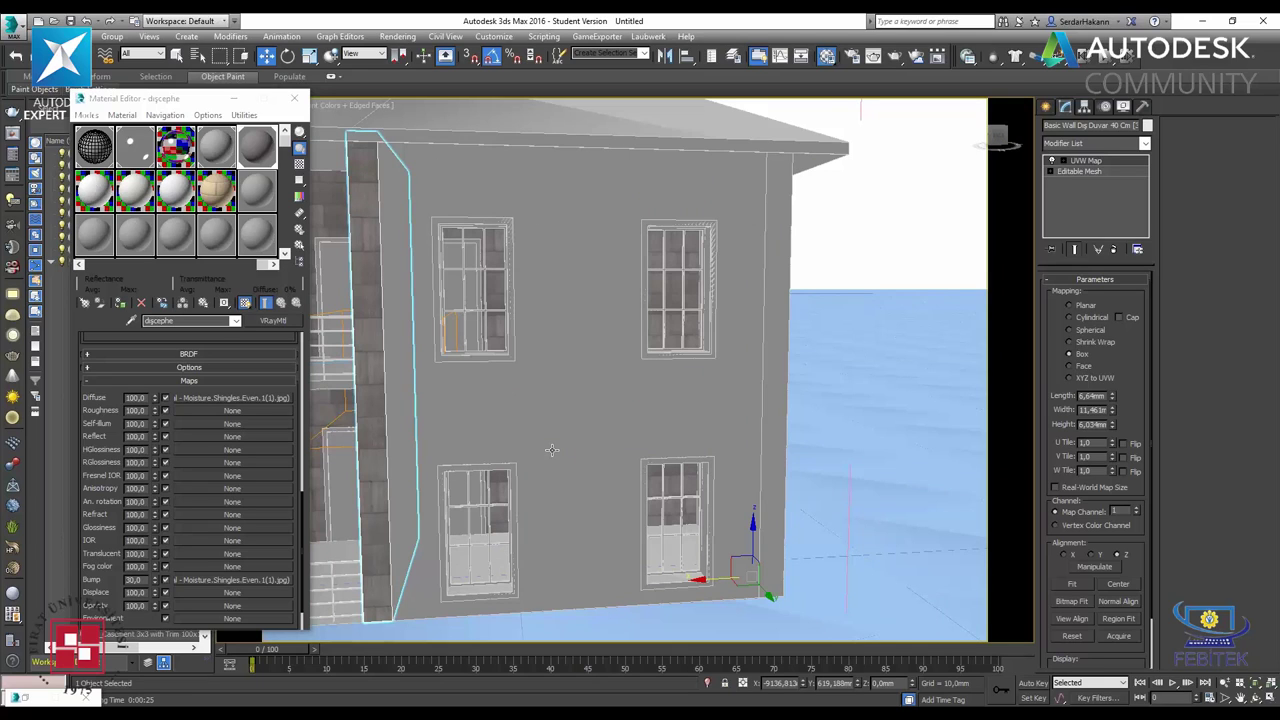
- Apply the stone wall material to the side facade wall and add a UVW Map modifier
click(552, 450)
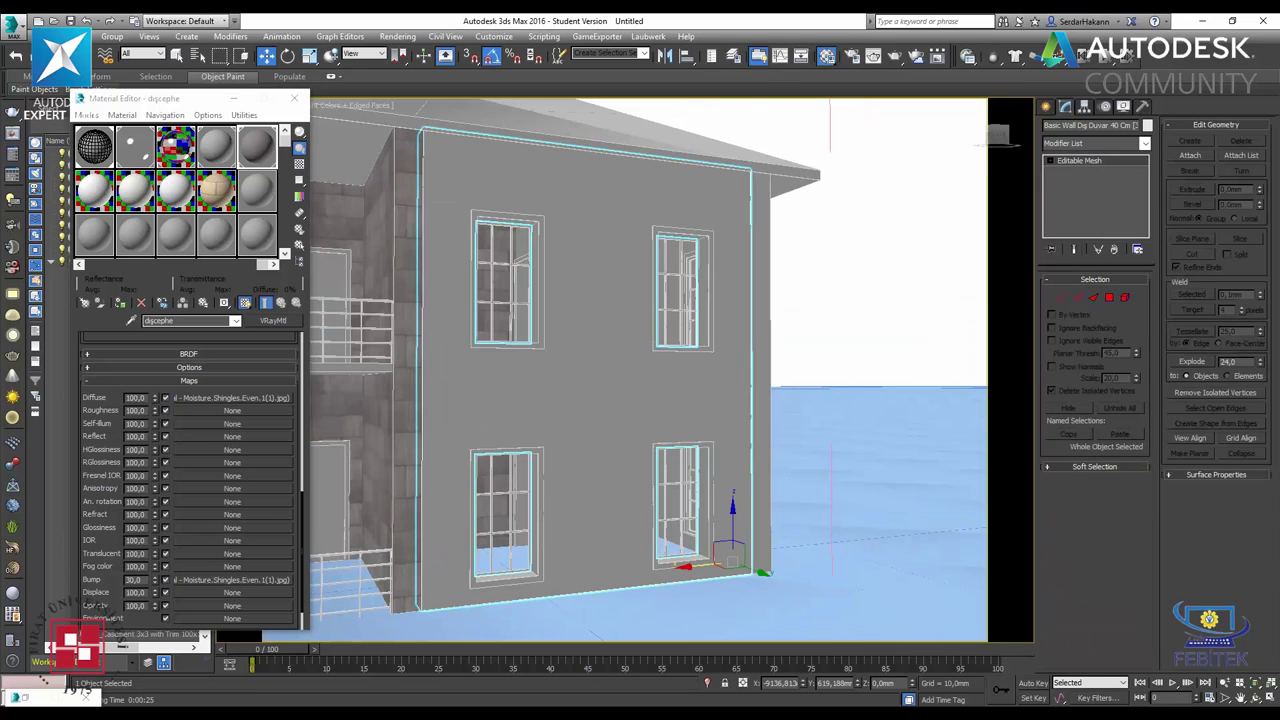
click(120, 302)
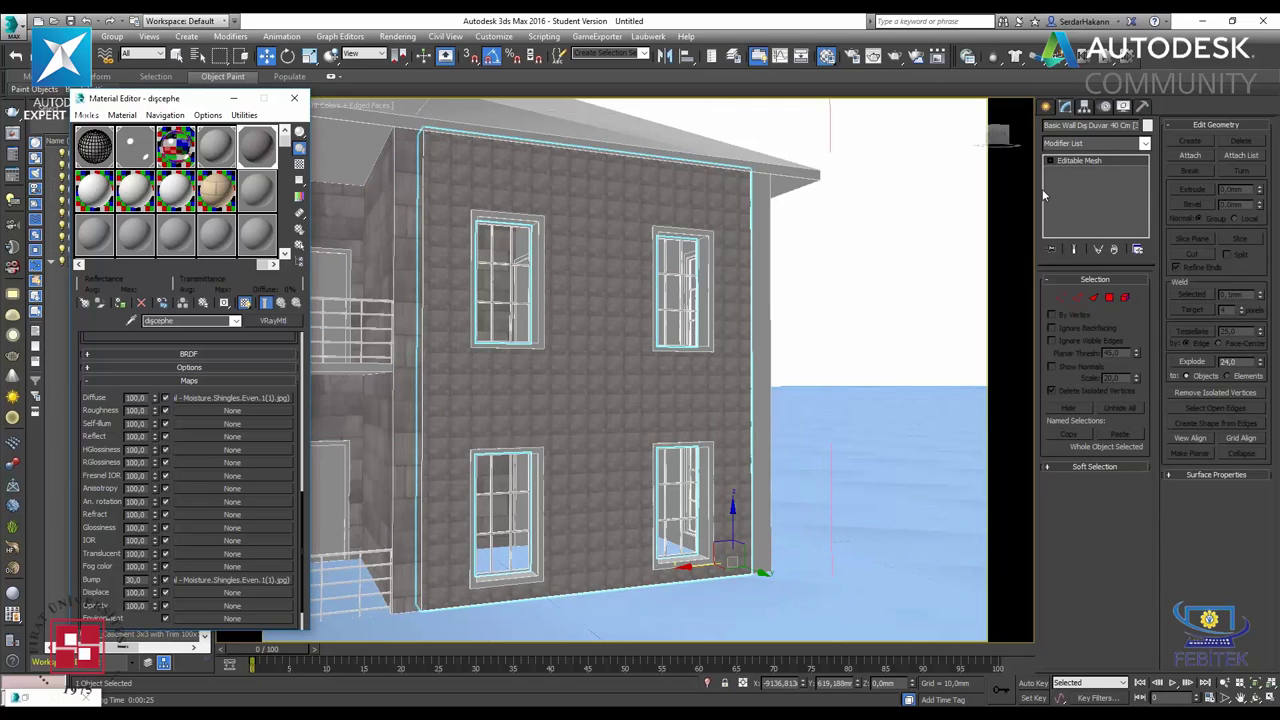
click(1144, 143)
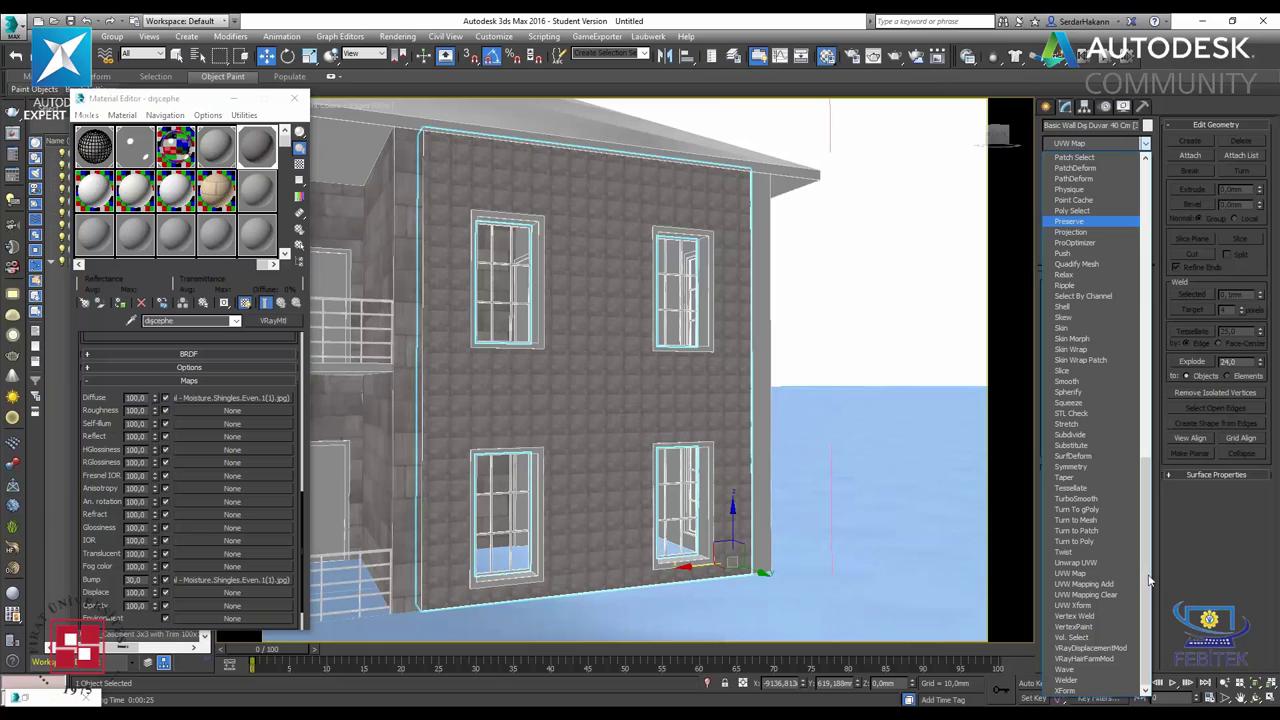
click(1070, 573)
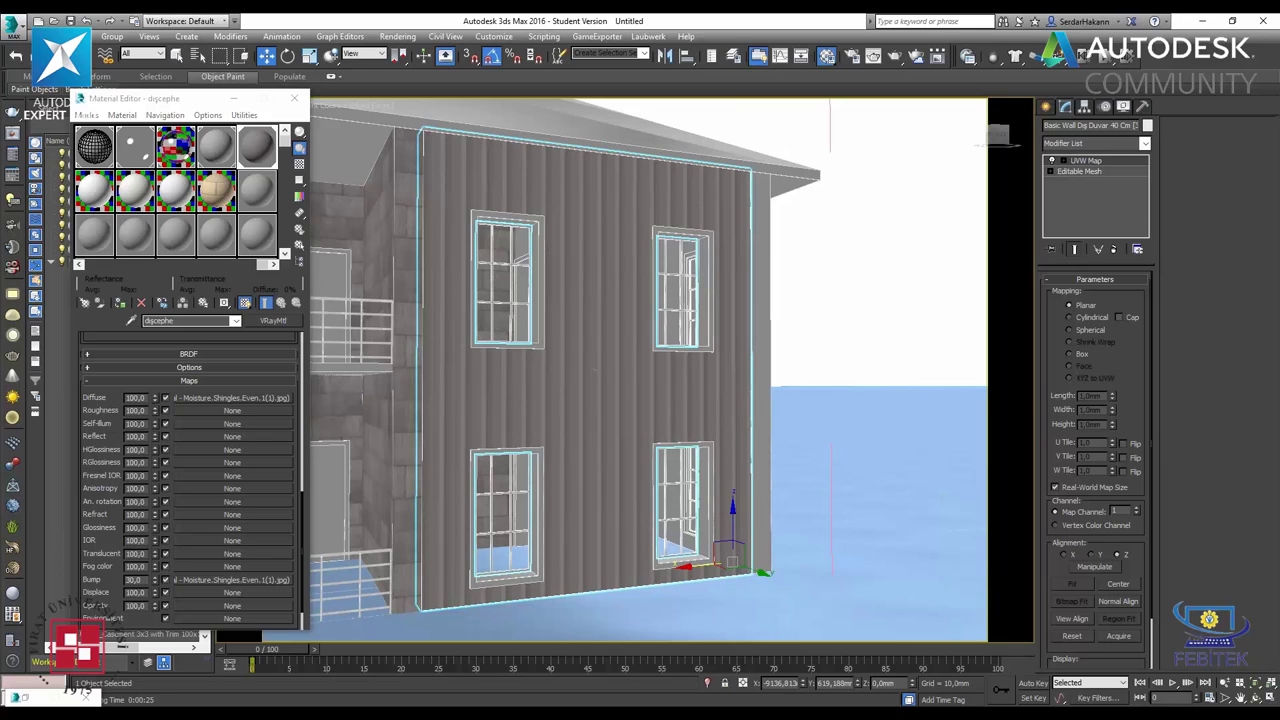
- Use Box mapping with Real-World Map Size off, shrinking it to 12,27m length and 5,643m height
click(1069, 354)
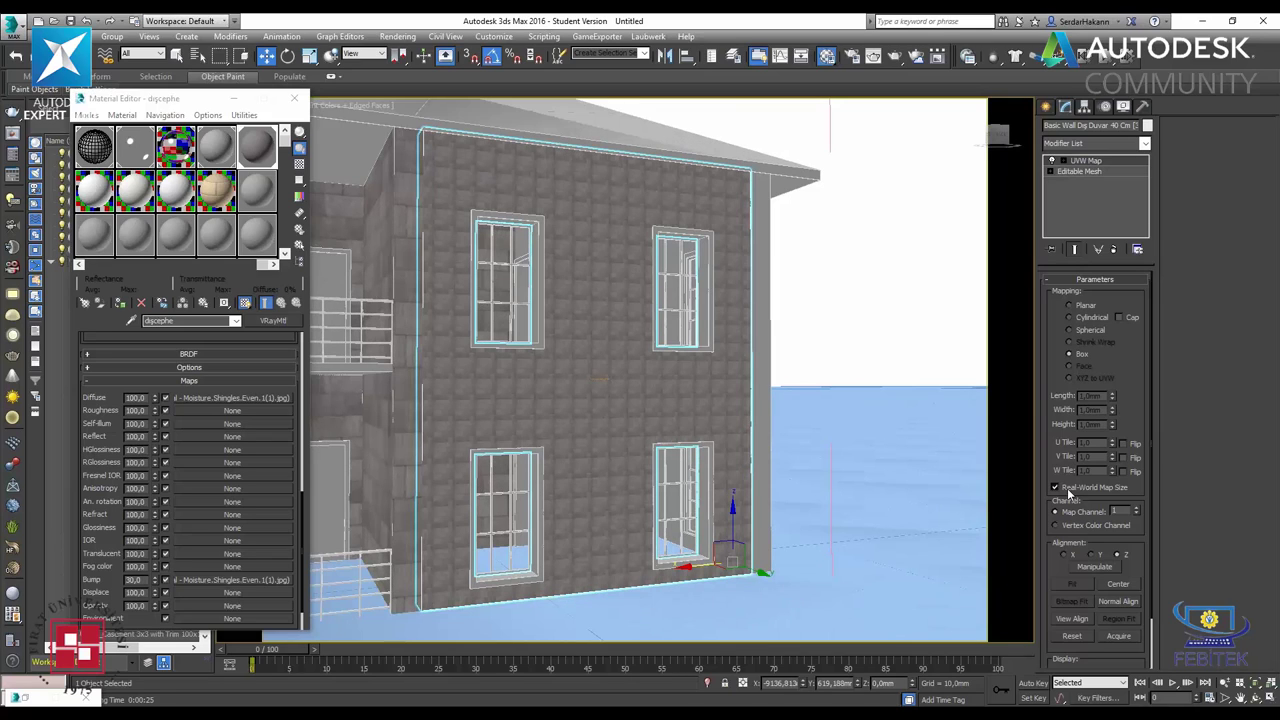
click(1064, 488)
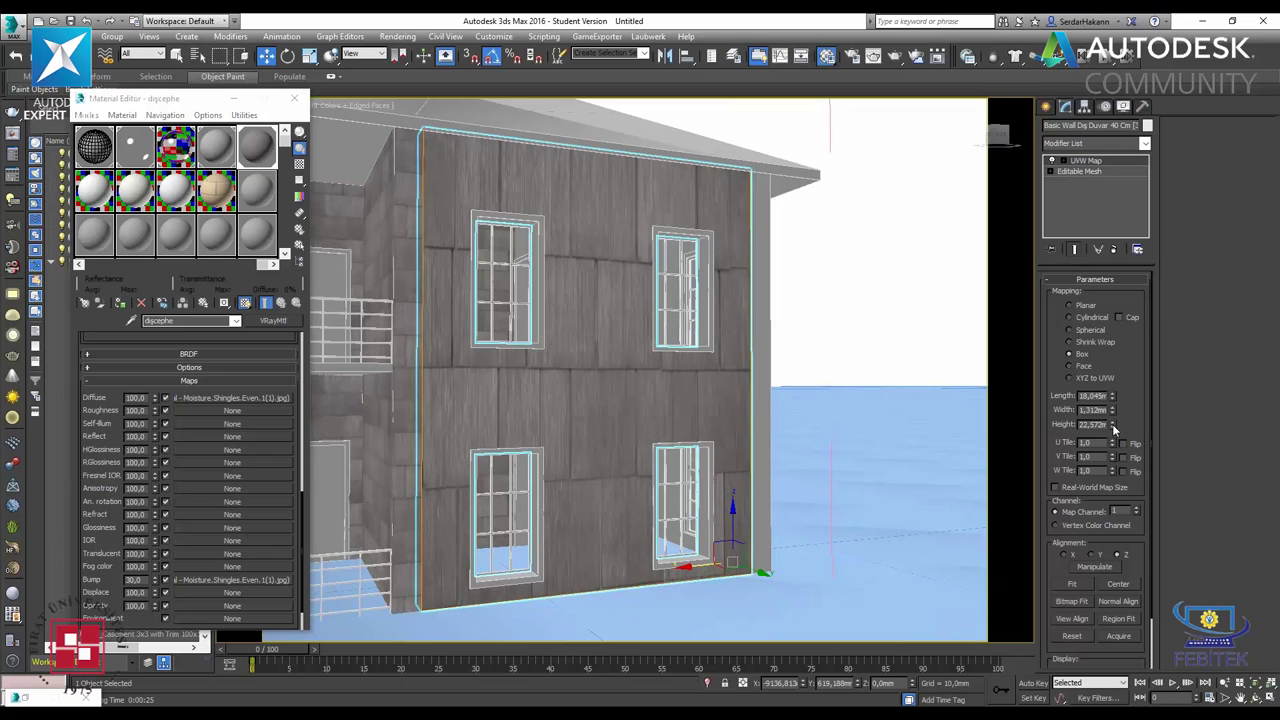
drag(1112, 426, 1124, 476)
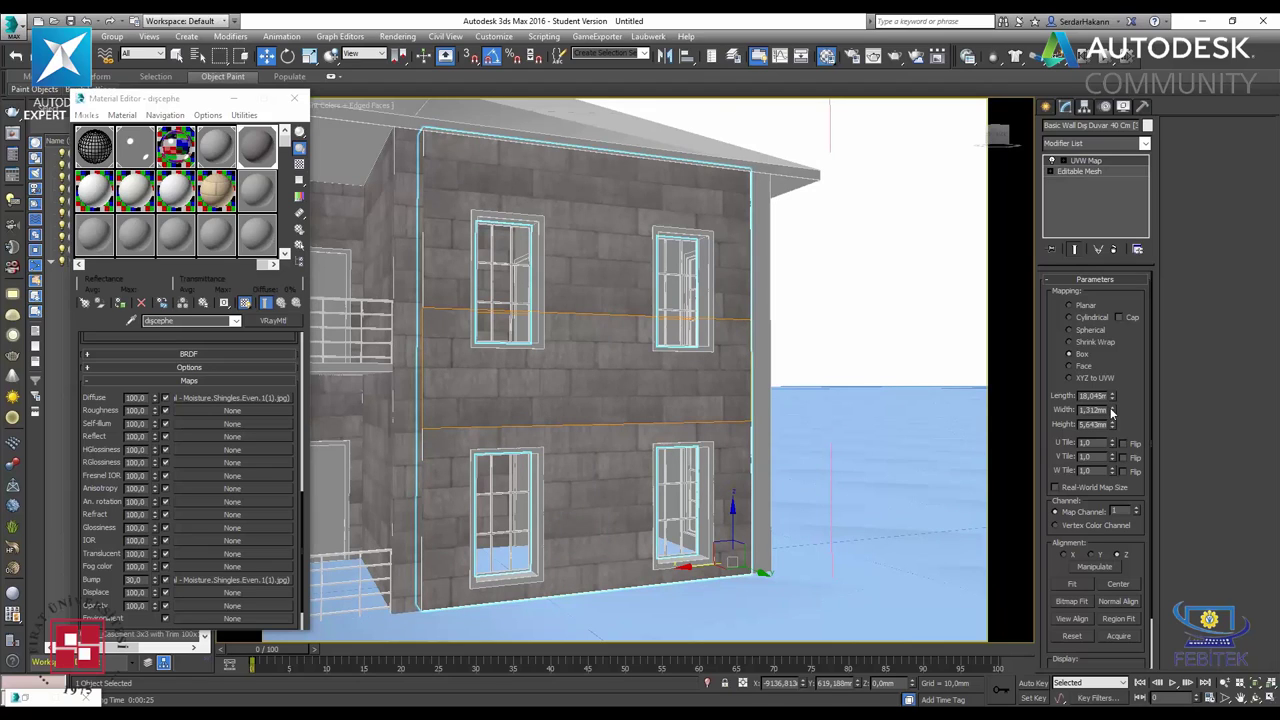
drag(1112, 396, 1113, 440)
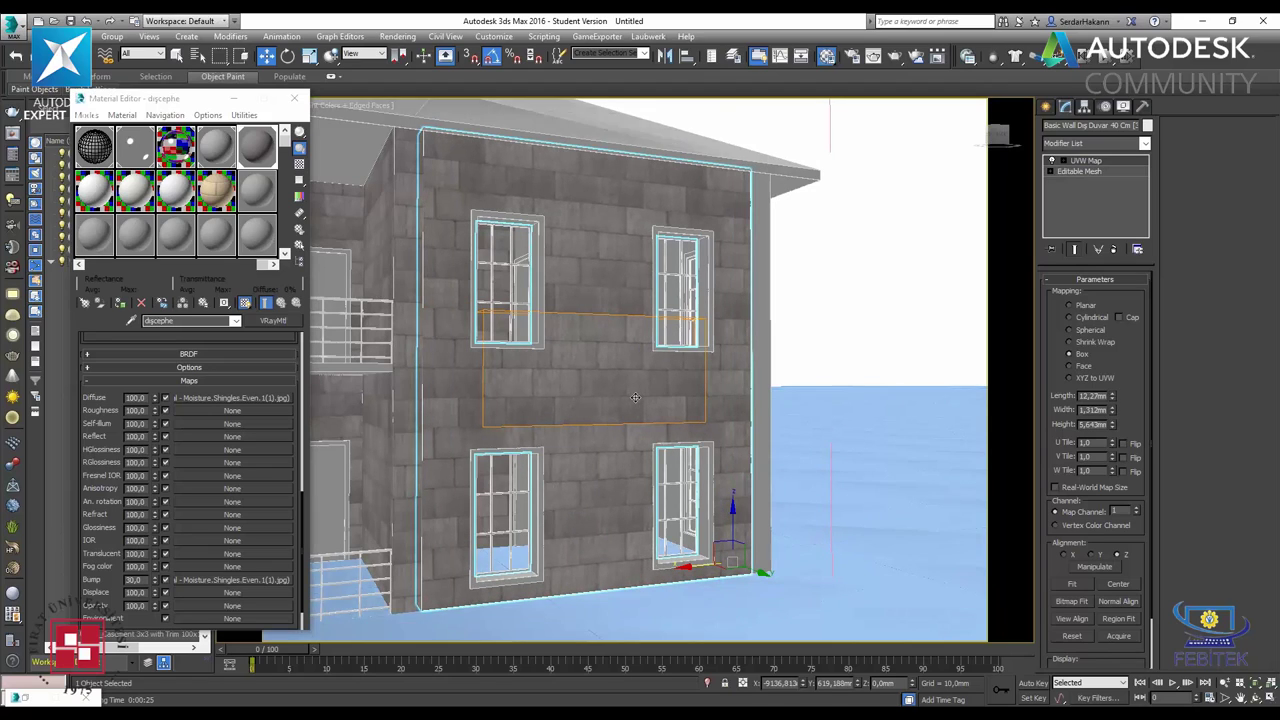
alt+middle_drag(661, 398, 387, 368)
drag(387, 368, 345, 320)
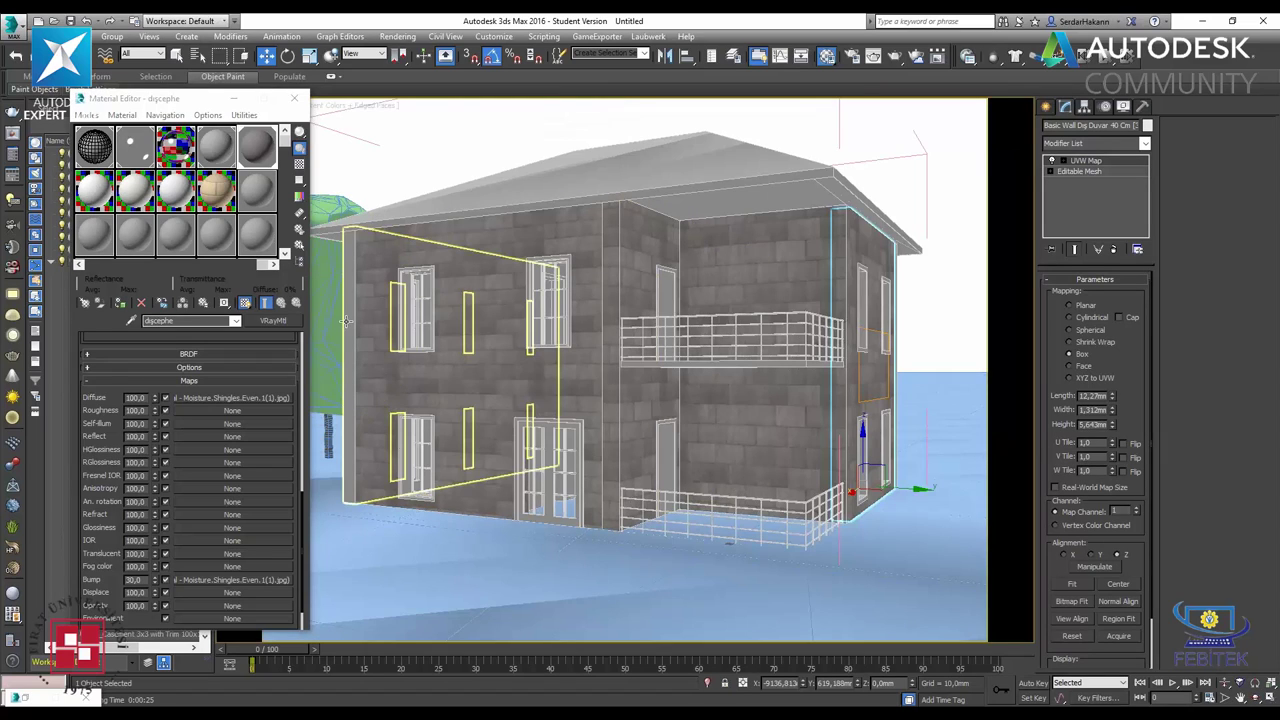
- Map the left front wall with UVW Map at 30,512m × 33,688m × 4,514m, real-world sizing off, then deselect
click(1114, 249)
click(1080, 160)
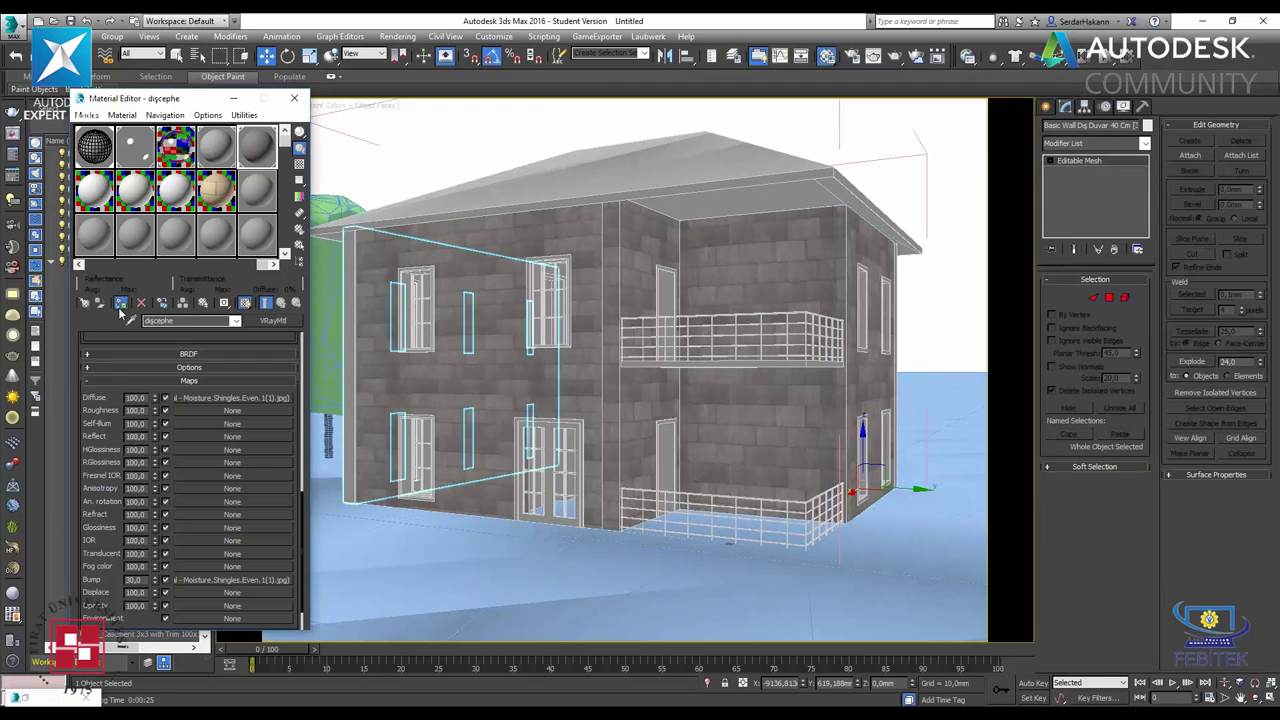
click(1102, 143)
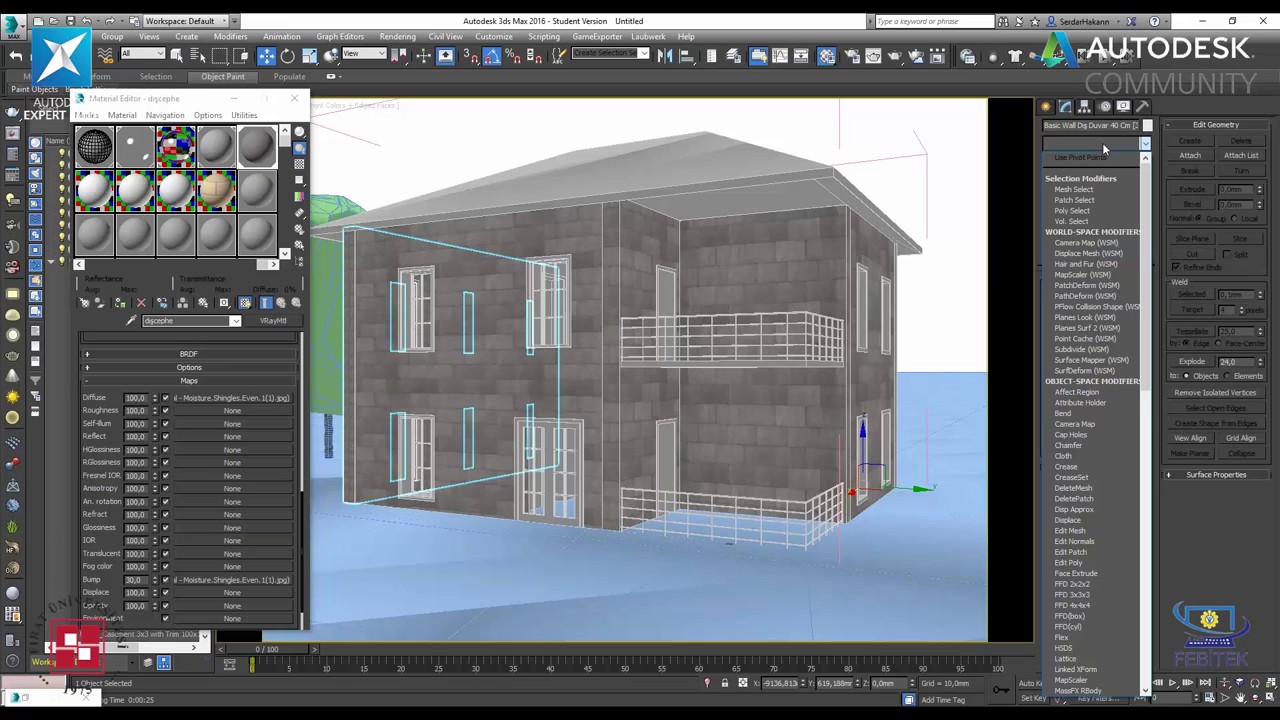
text(uvw)
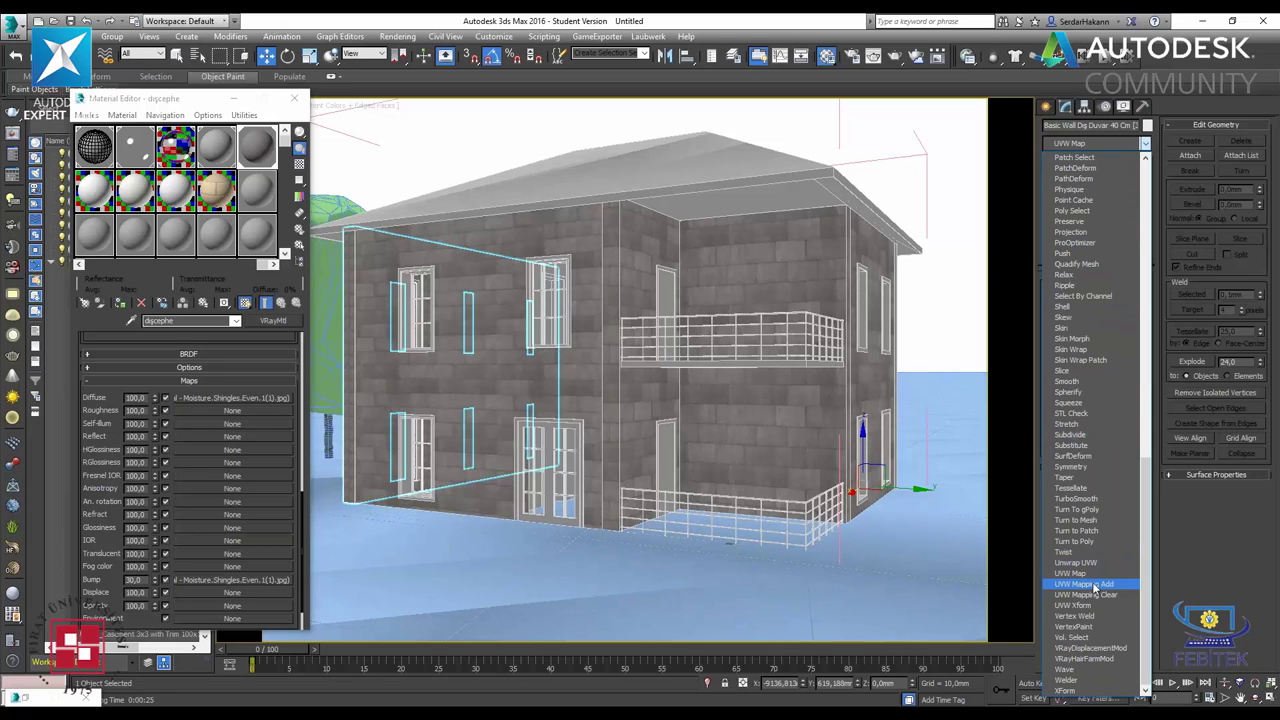
click(1075, 573)
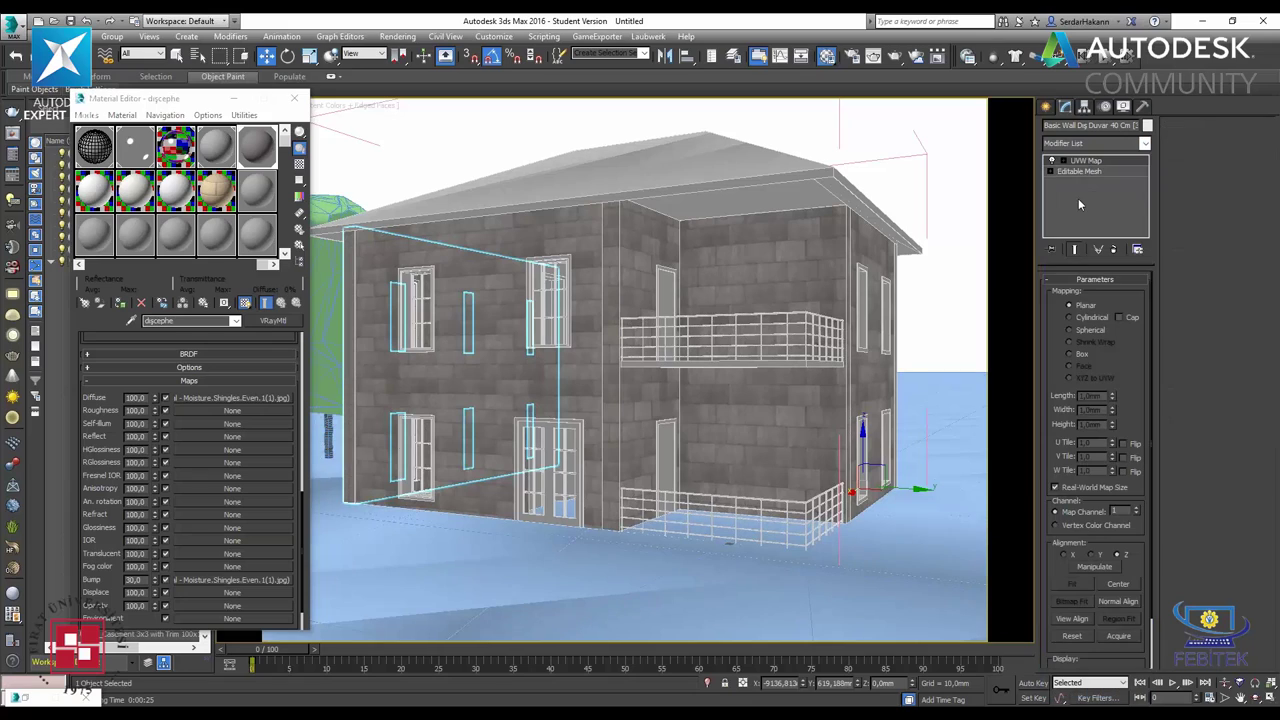
click(1070, 489)
drag(1112, 410, 1065, 366)
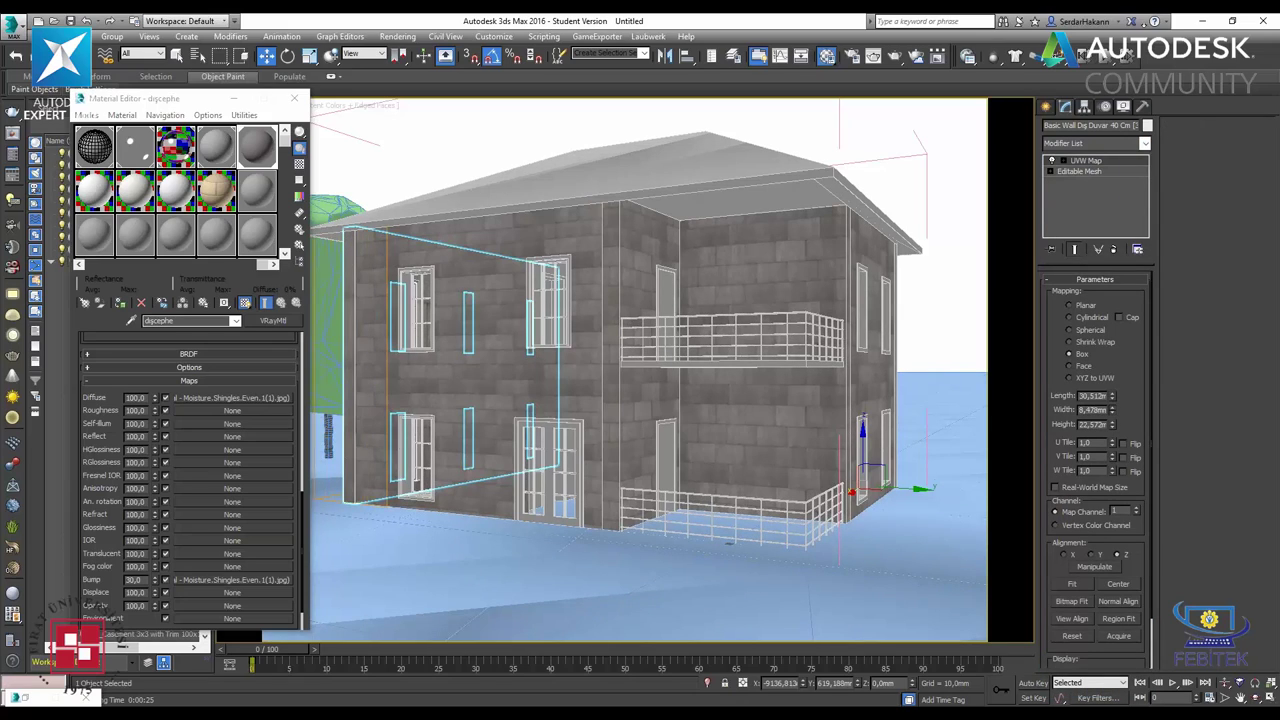
drag(1057, 308, 1112, 428)
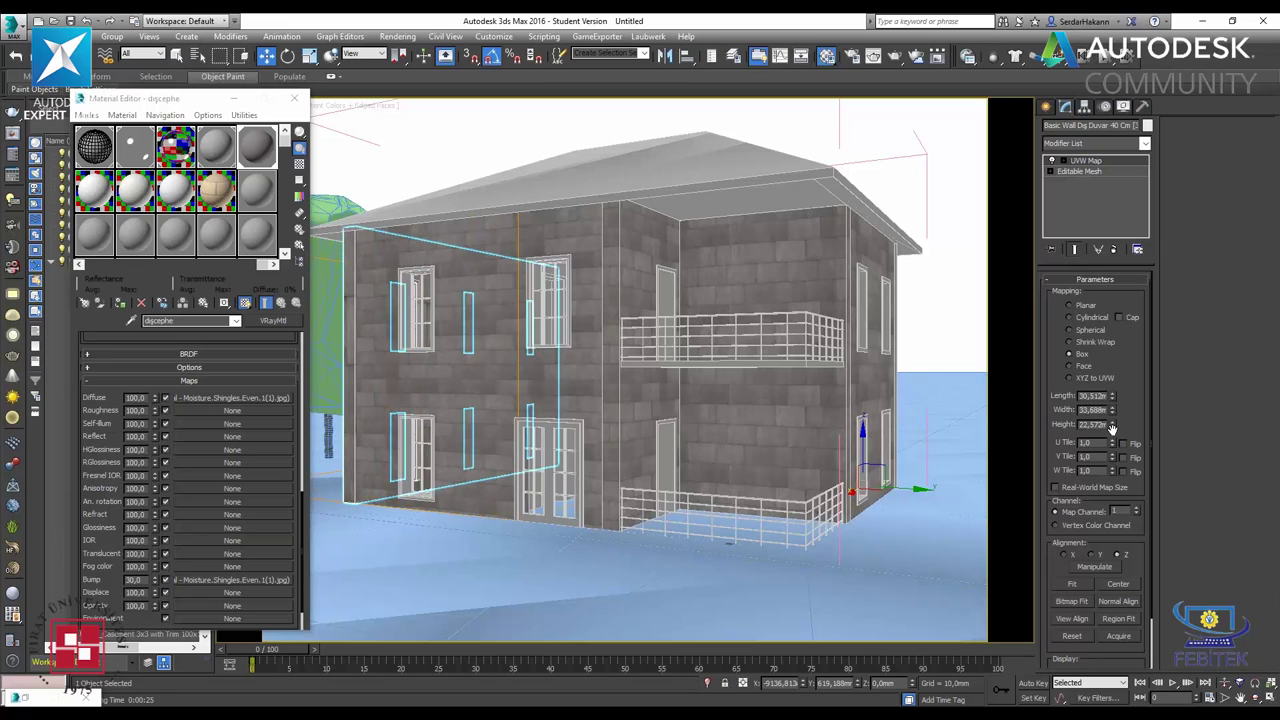
drag(1112, 428, 1139, 480)
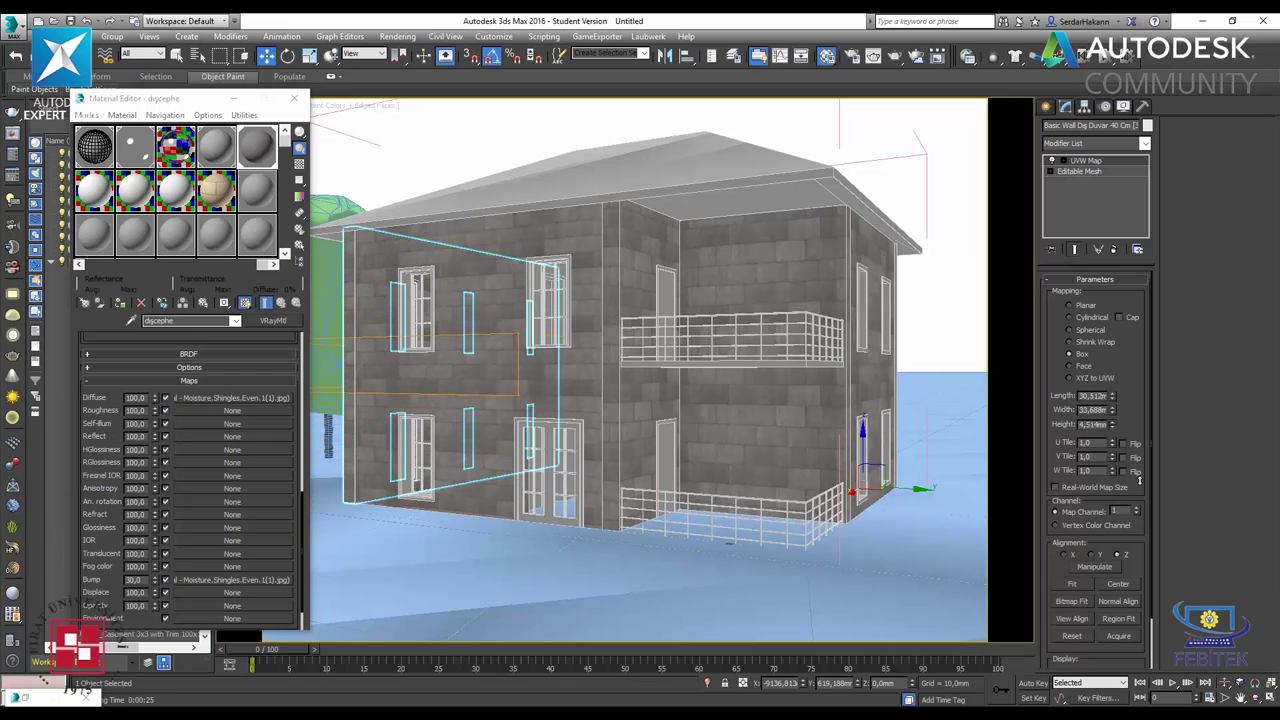
click(947, 198)
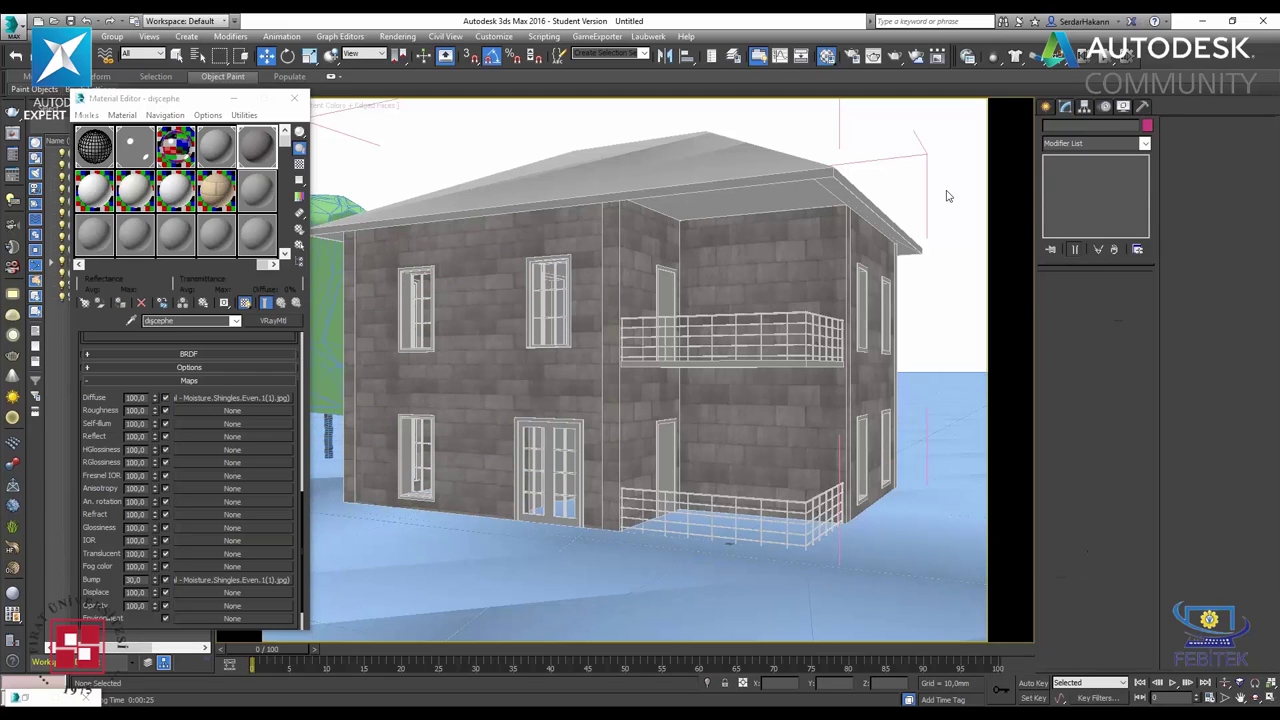
- Save the scene to the Desktop under the file name ev_max
key(ctrl+s)
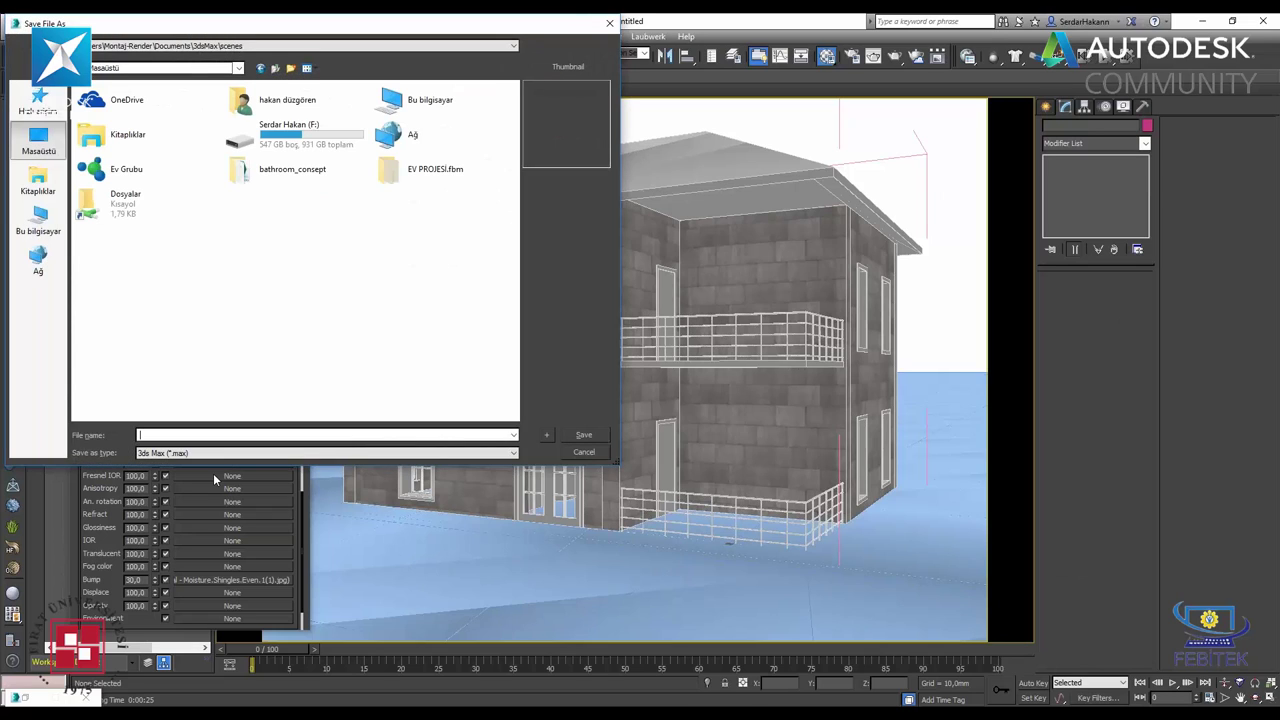
text(ev)
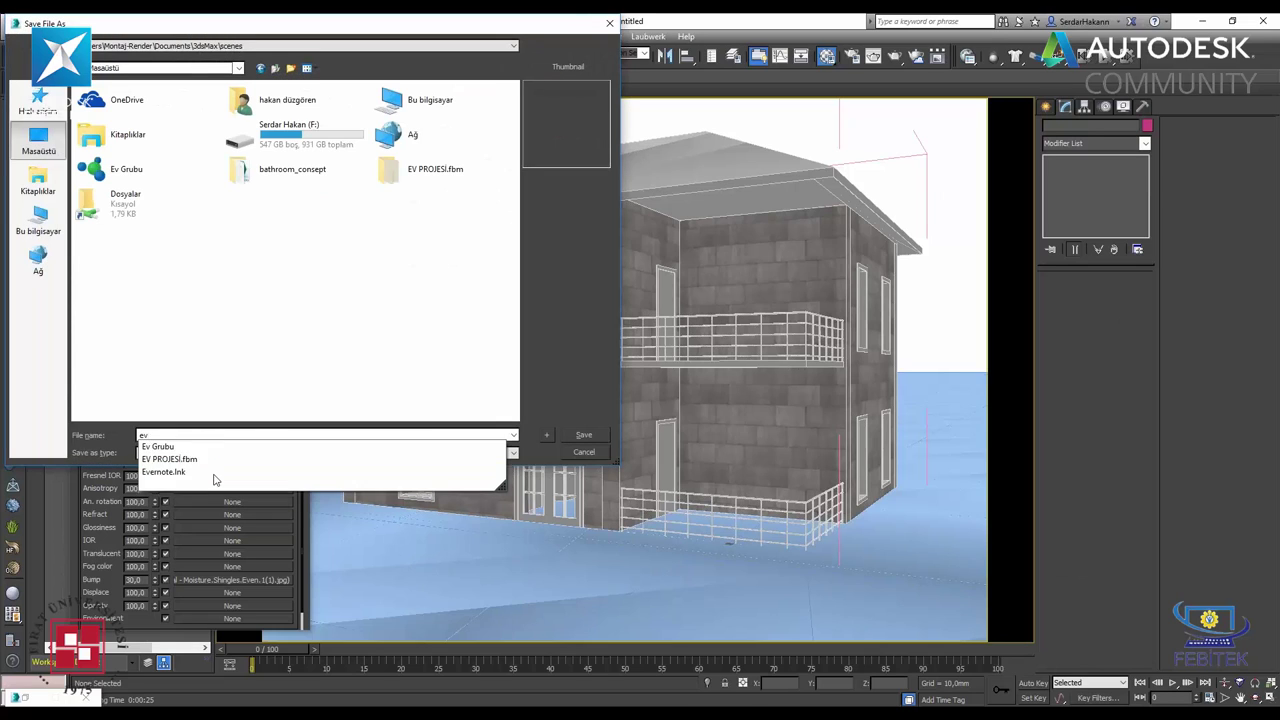
text(_max)
key(Return)
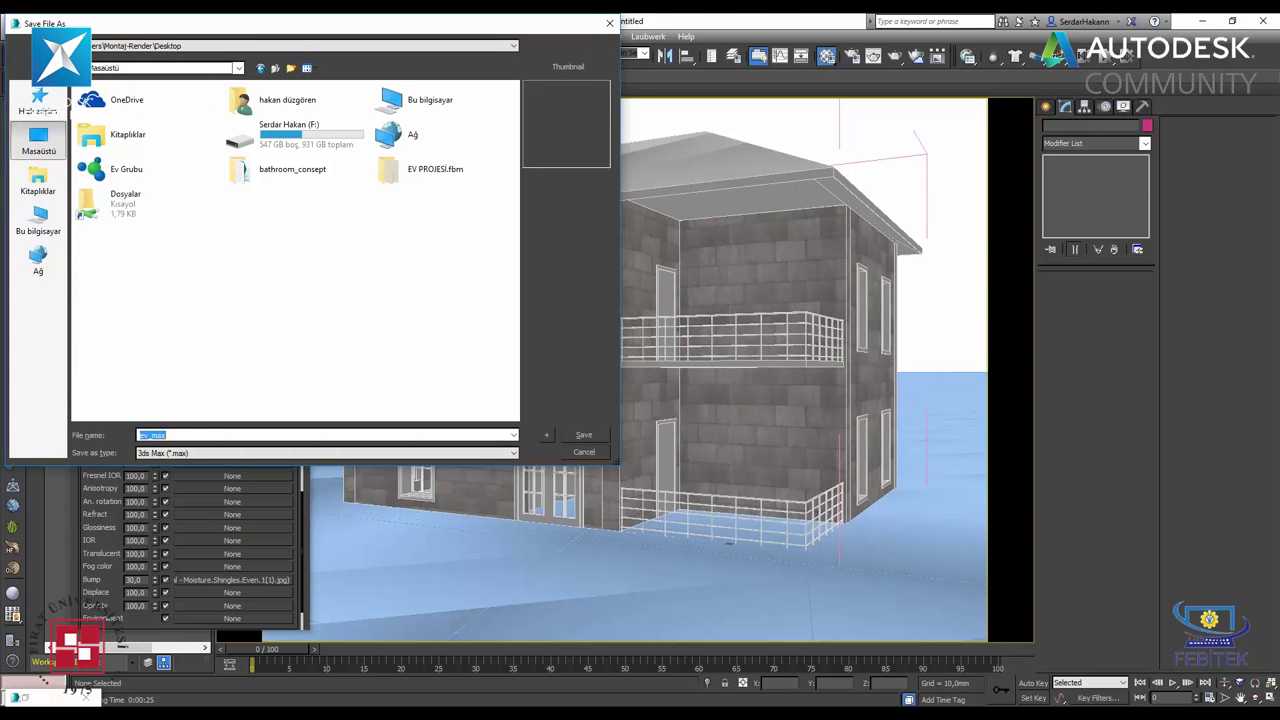
key(Return)
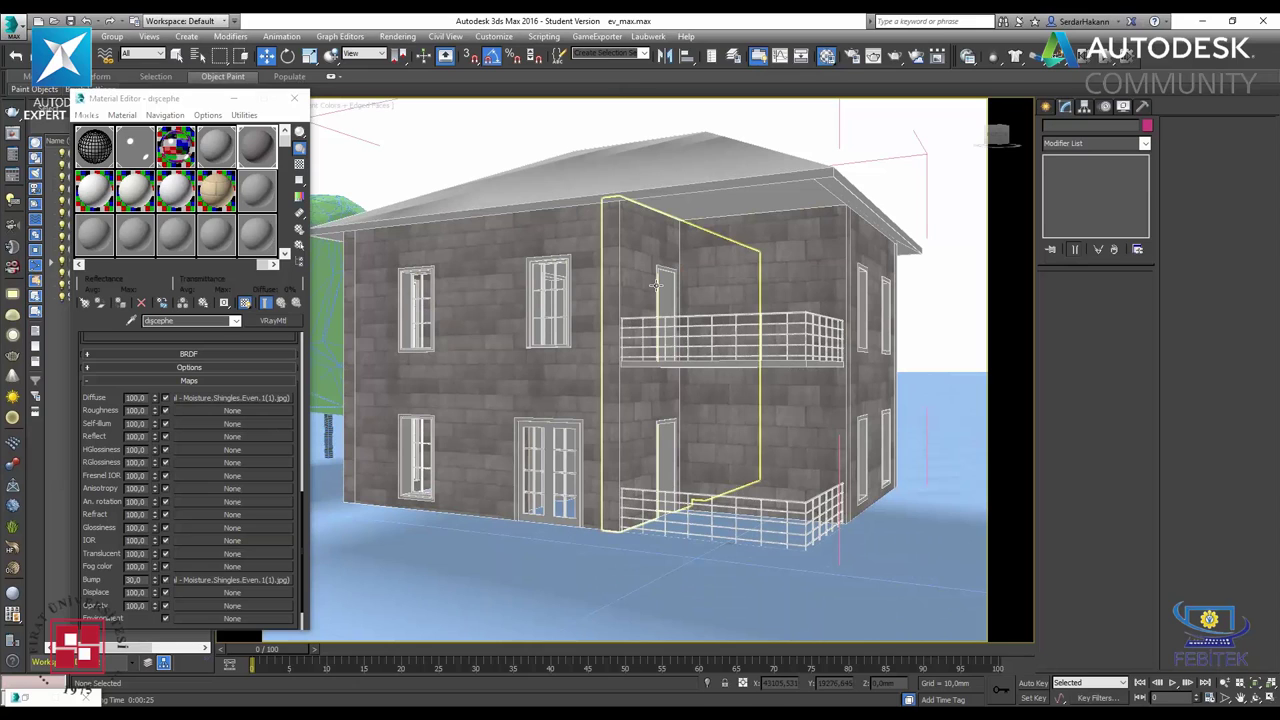
- Isolate the balcony door and load the kasa material for inspection
click(655, 285)
key(z)
right_click(665, 282)
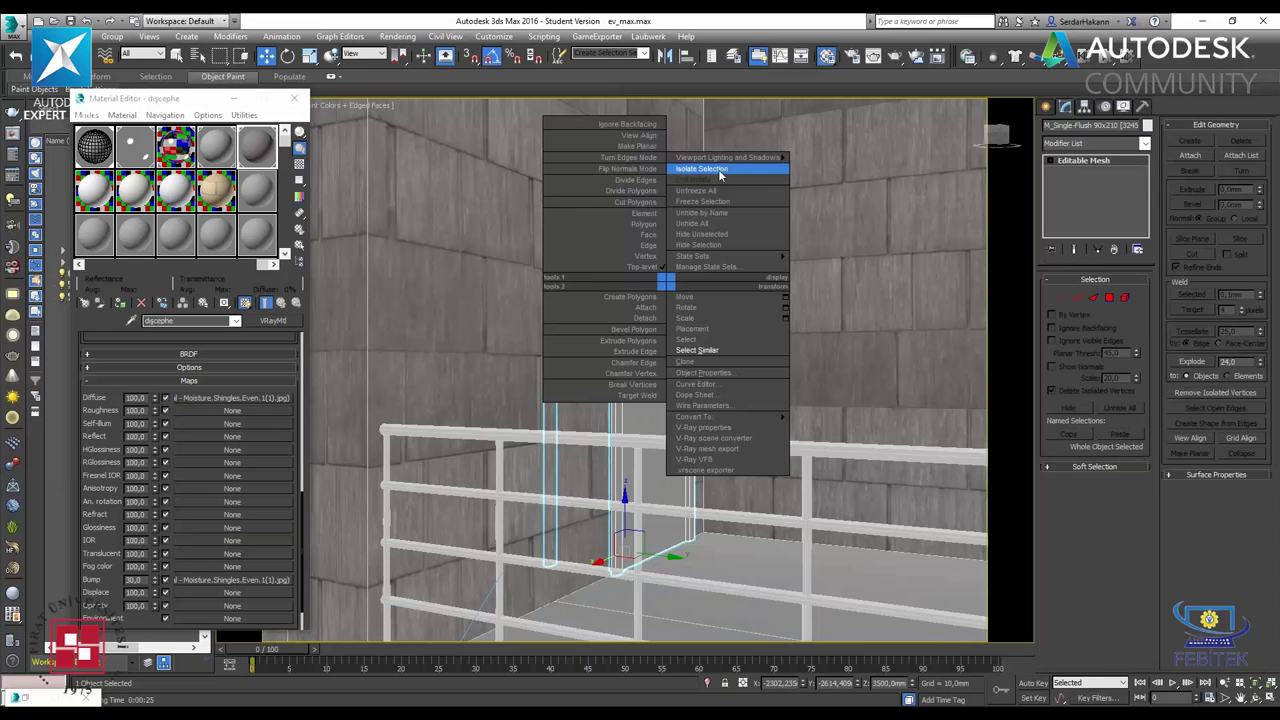
click(718, 169)
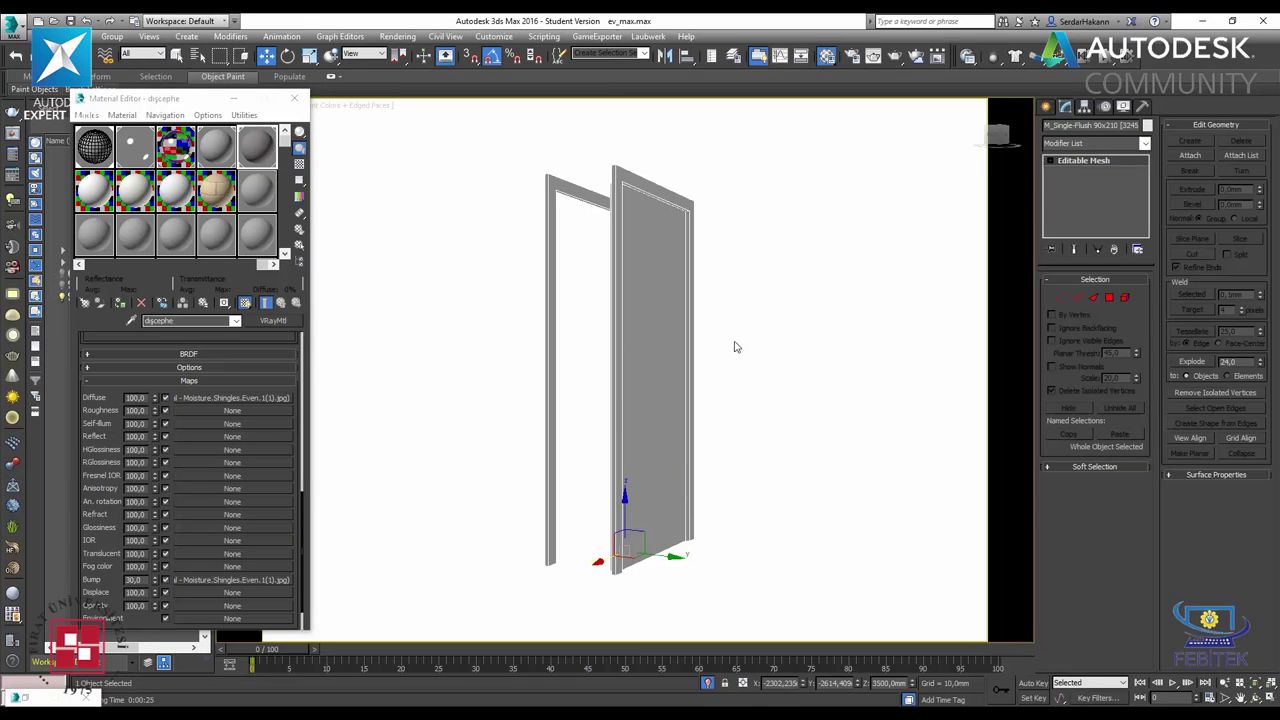
click(258, 202)
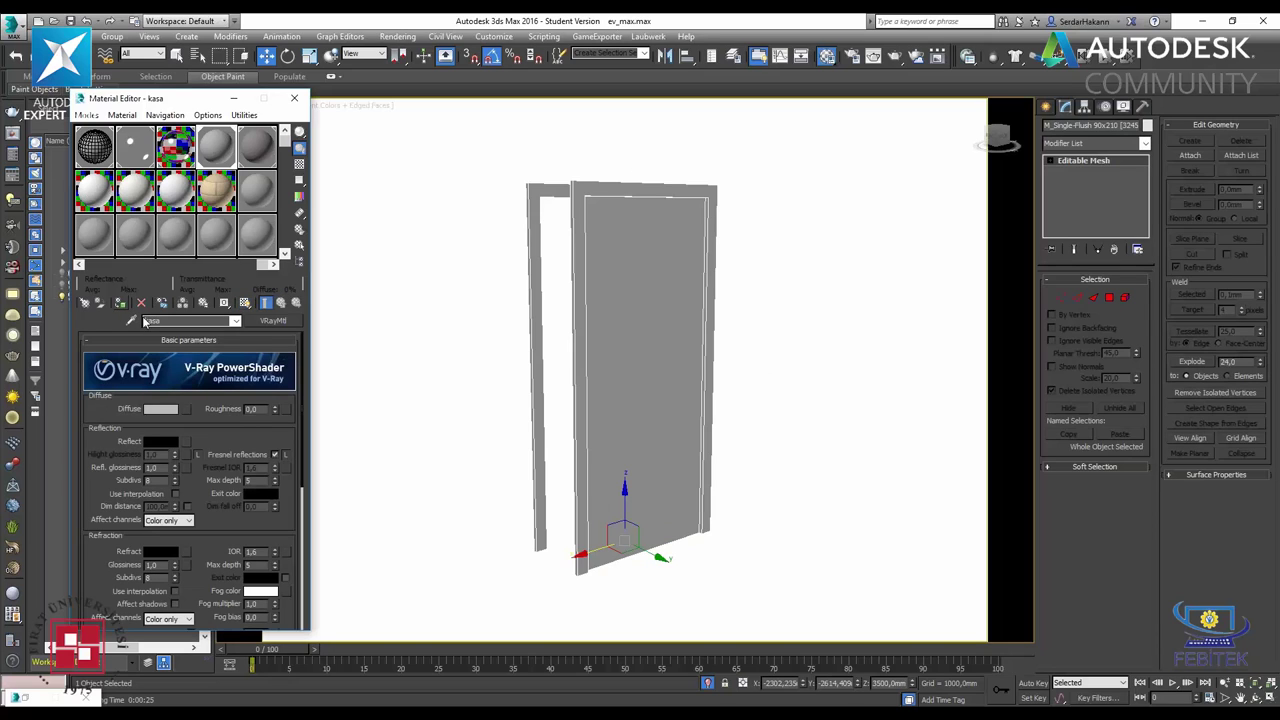
- Apply the glass material 'cam' to the selected door leaf polygons
click(1109, 298)
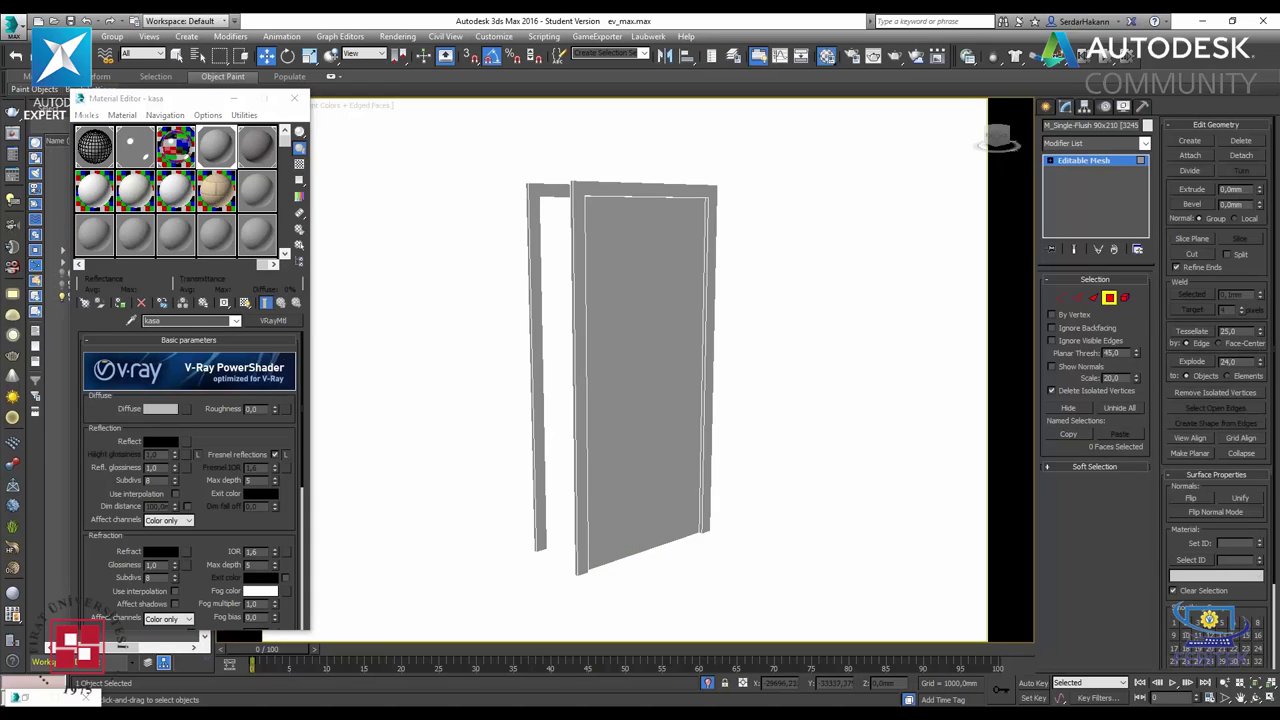
click(628, 346)
mouse_move(628, 346)
alt+middle_down()
mouse_move(741, 337)
mouse_move(674, 340)
mouse_move(791, 386)
mouse_move(741, 386)
alt+middle_up()
ctrl+click(675, 340)
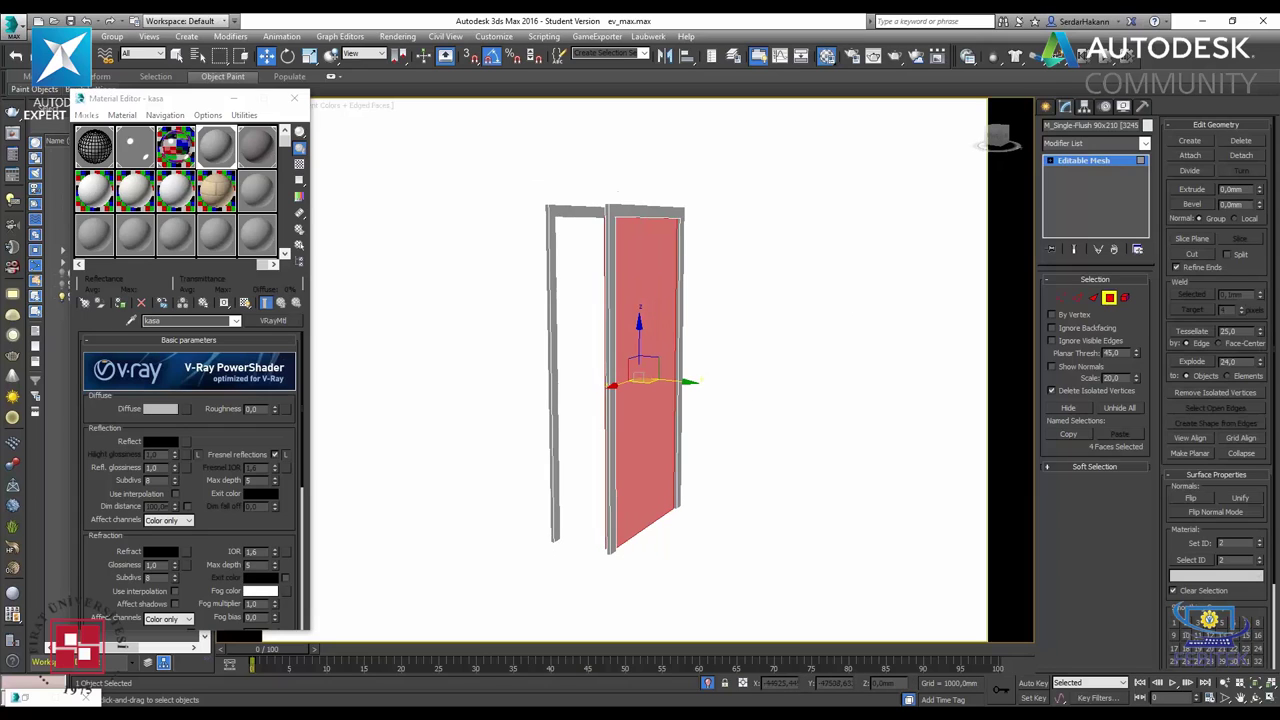
click(190, 142)
click(120, 303)
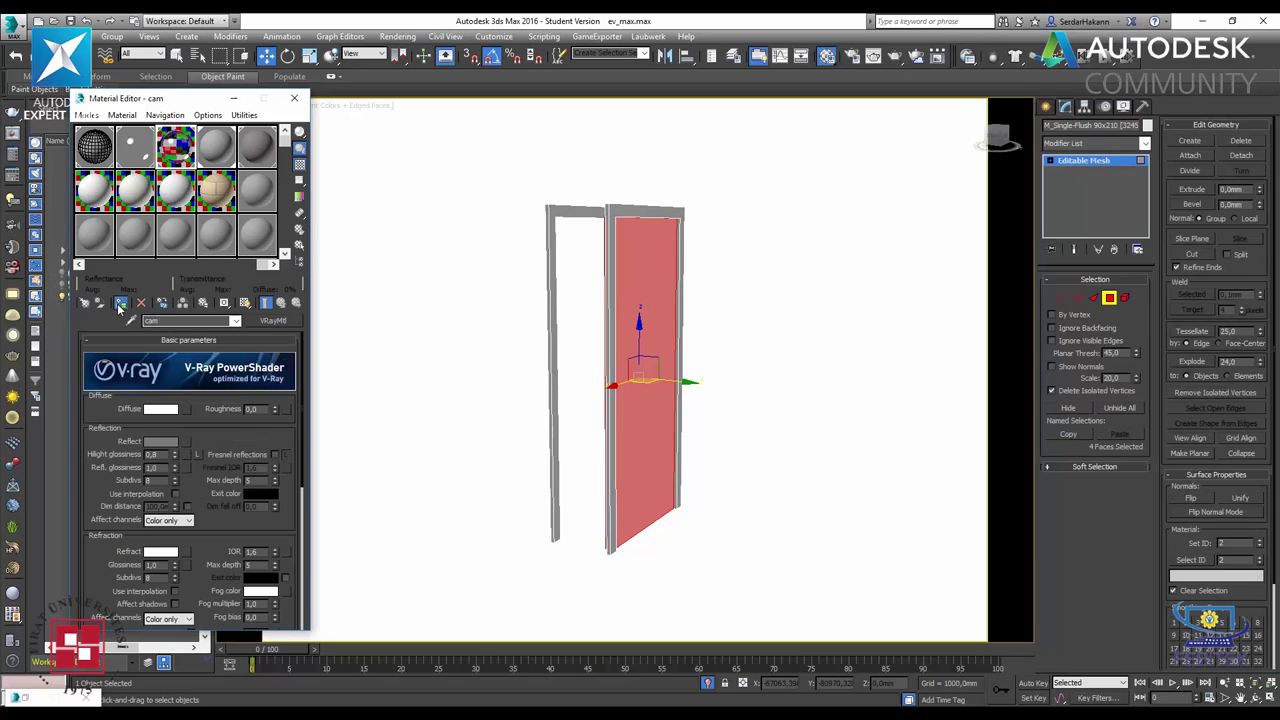
click(1109, 298)
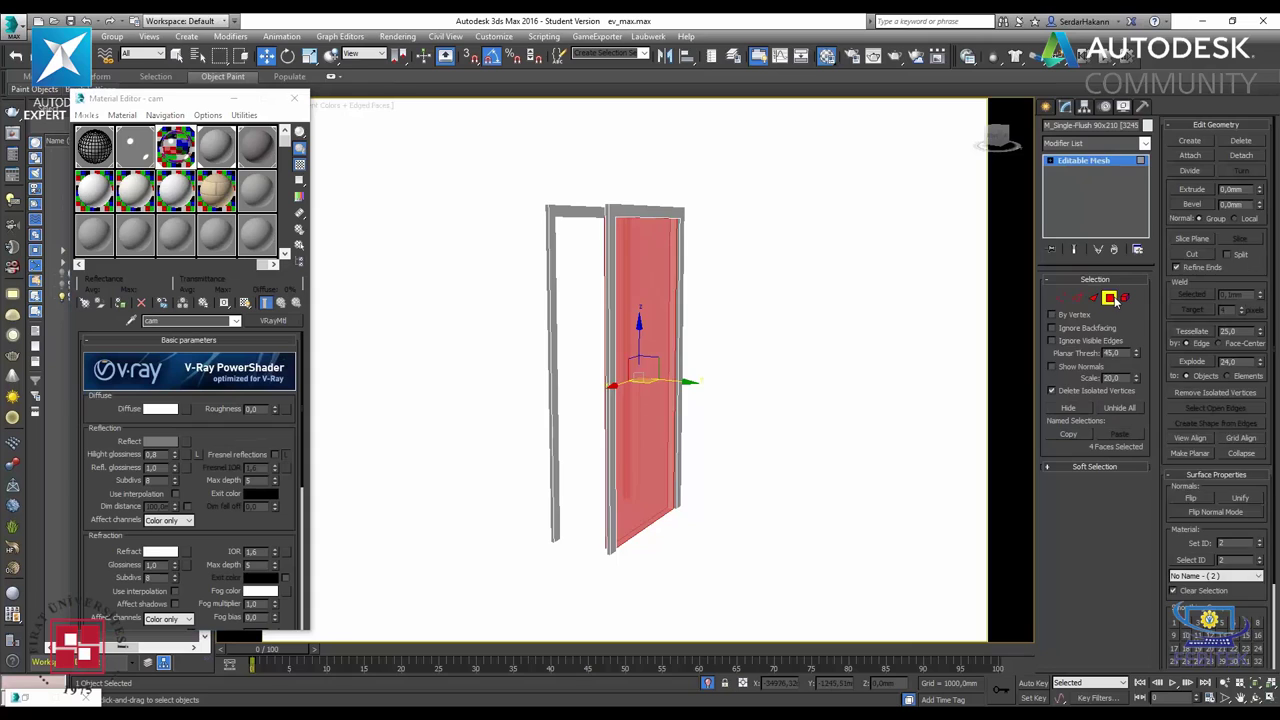
- Bring back the whole house and lower the ground plane Plane001 beneath it
right_click(800, 296)
click(740, 150)
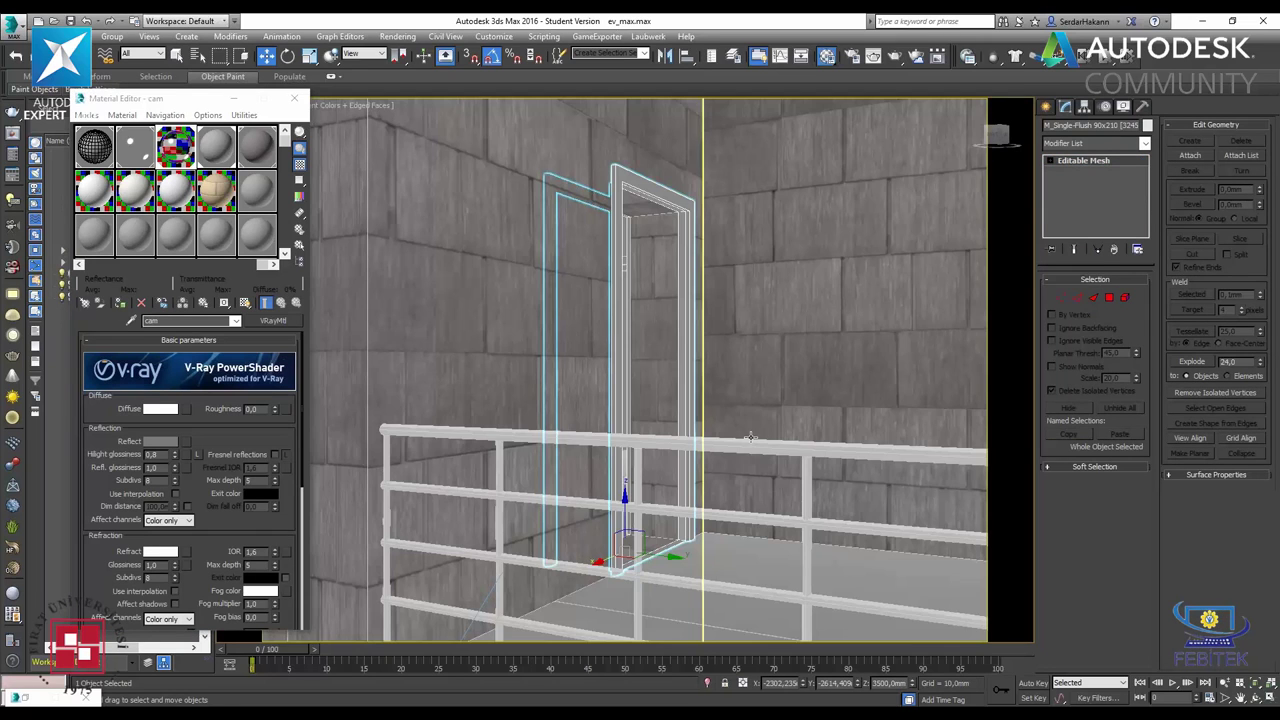
scroll(750, 437, up, 10)
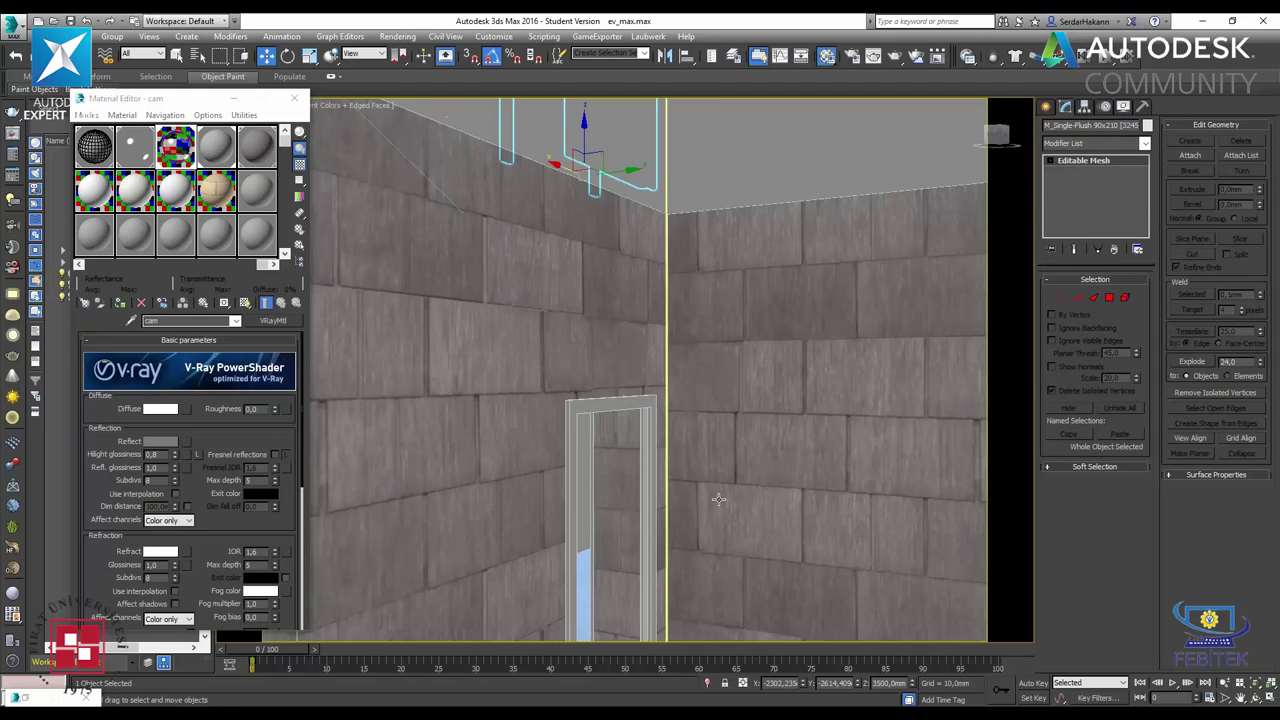
mouse_move(716, 462)
middle_down()
mouse_move(720, 251)
mouse_move(617, 286)
mouse_move(717, 270)
mouse_move(671, 229)
mouse_move(738, 238)
middle_up()
scroll(738, 238, down, 10)
scroll(738, 238, down, 2)
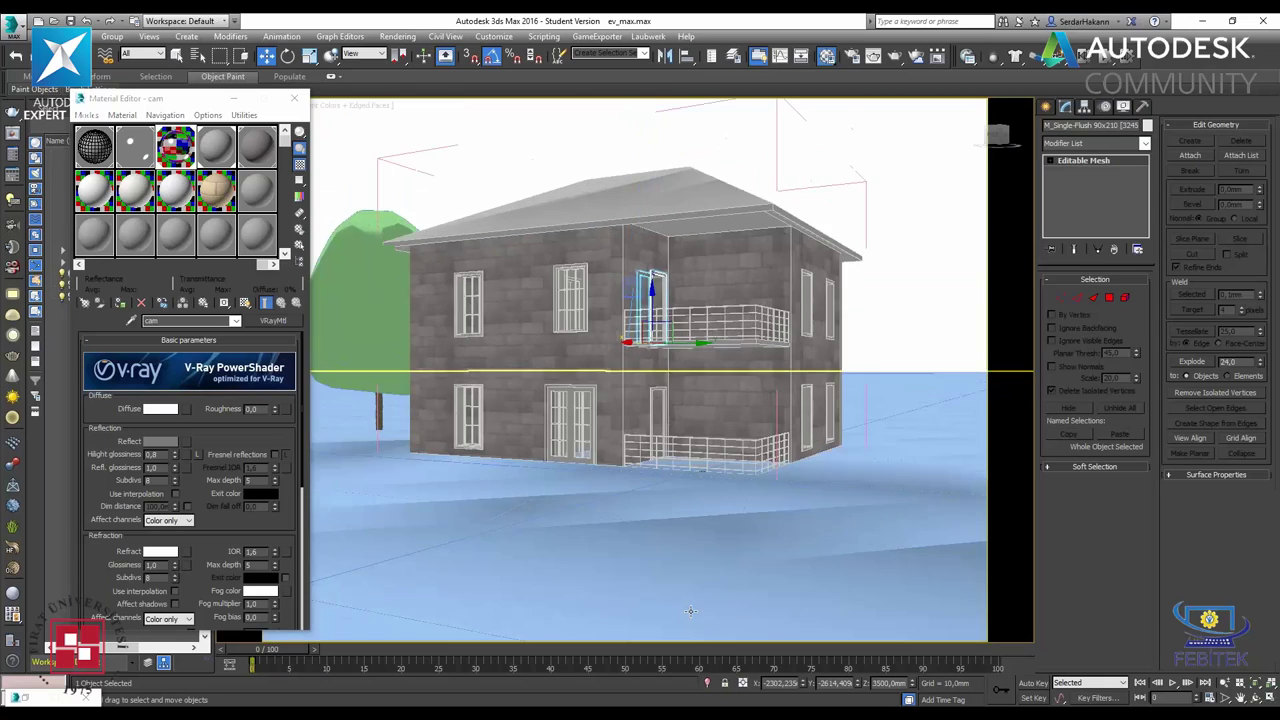
click(670, 465)
drag(677, 450, 705, 532)
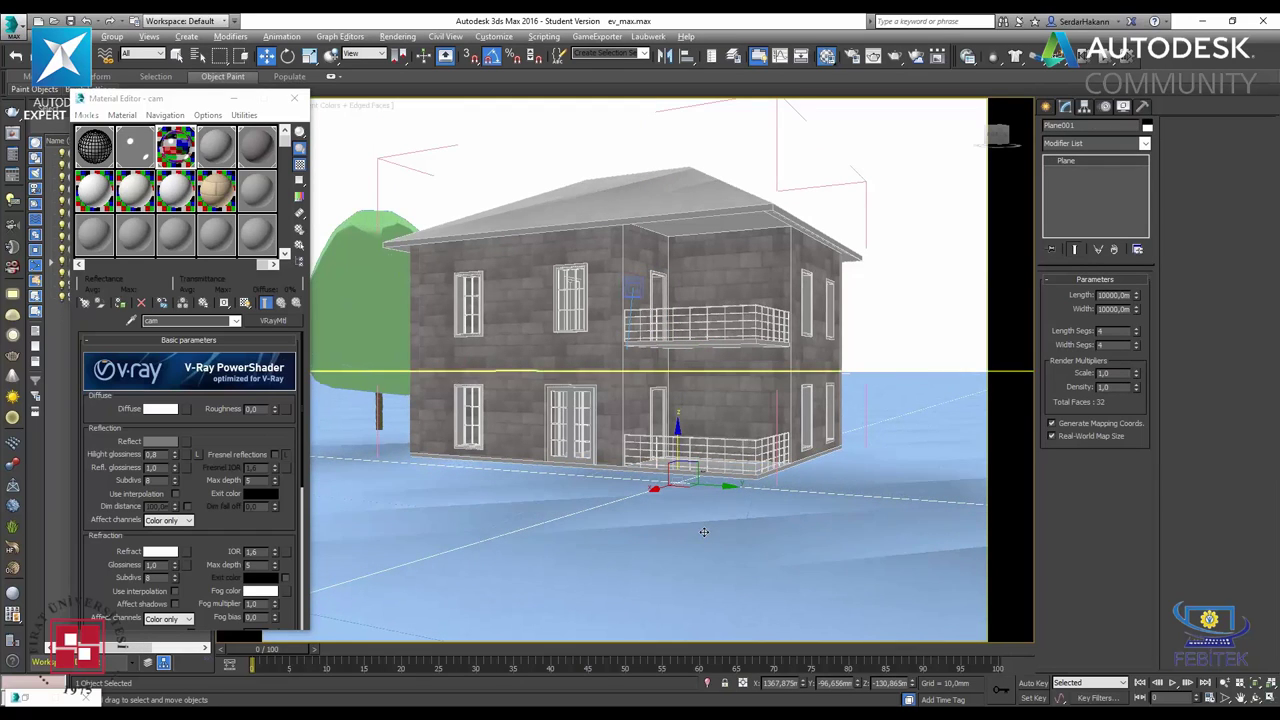
- View the house closer and load the dışcephe facade material for editing
mouse_move(705, 532)
alt+middle_down()
mouse_move(700, 511)
mouse_move(509, 442)
mouse_move(480, 486)
mouse_move(717, 517)
mouse_move(525, 463)
alt+middle_up()
scroll(449, 463, up, 3)
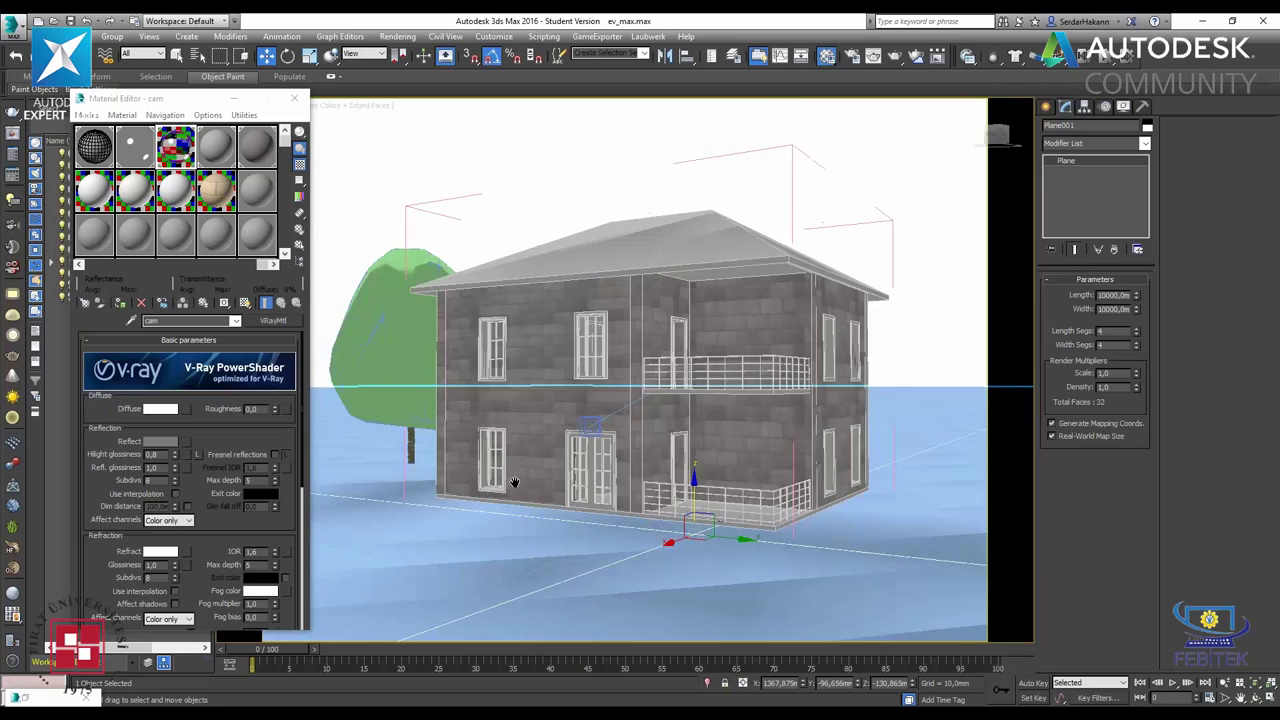
scroll(525, 463, up, 2)
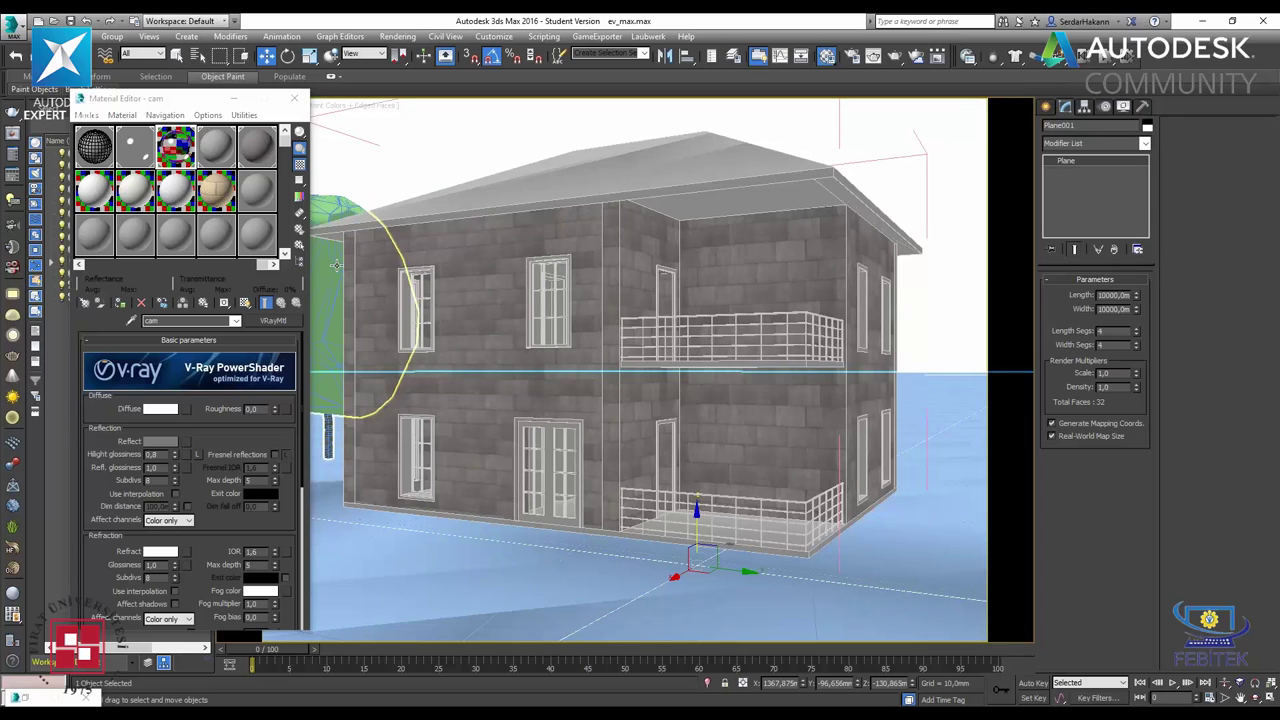
click(257, 160)
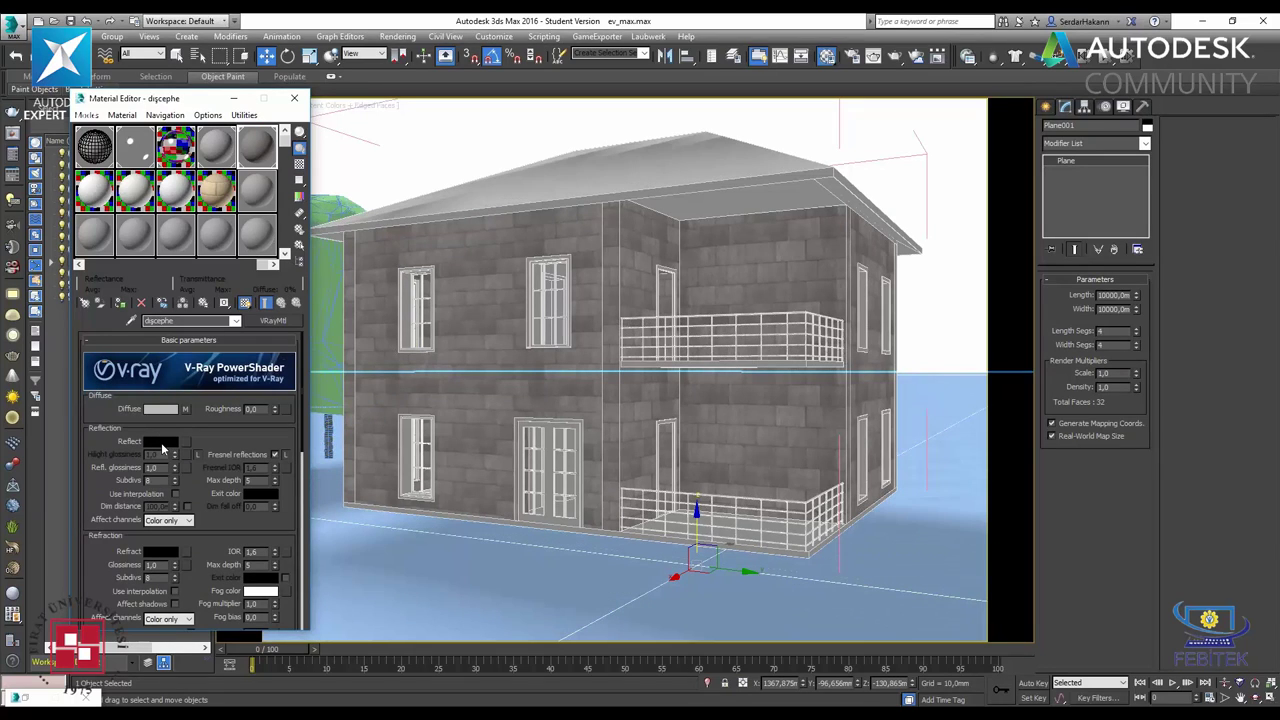
- Set the facade VRayMtl reflection to white, 0.9 glossiness and 15 subdivs, then render
click(162, 444)
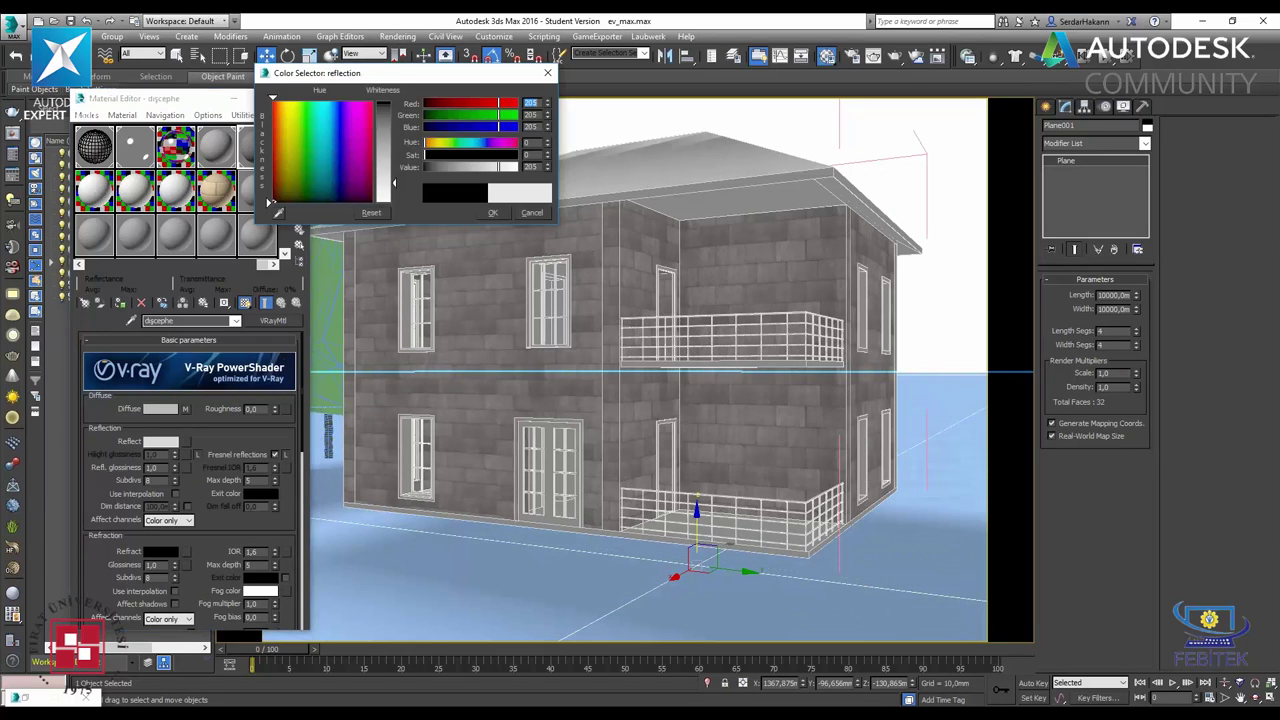
drag(500, 166, 548, 166)
click(493, 212)
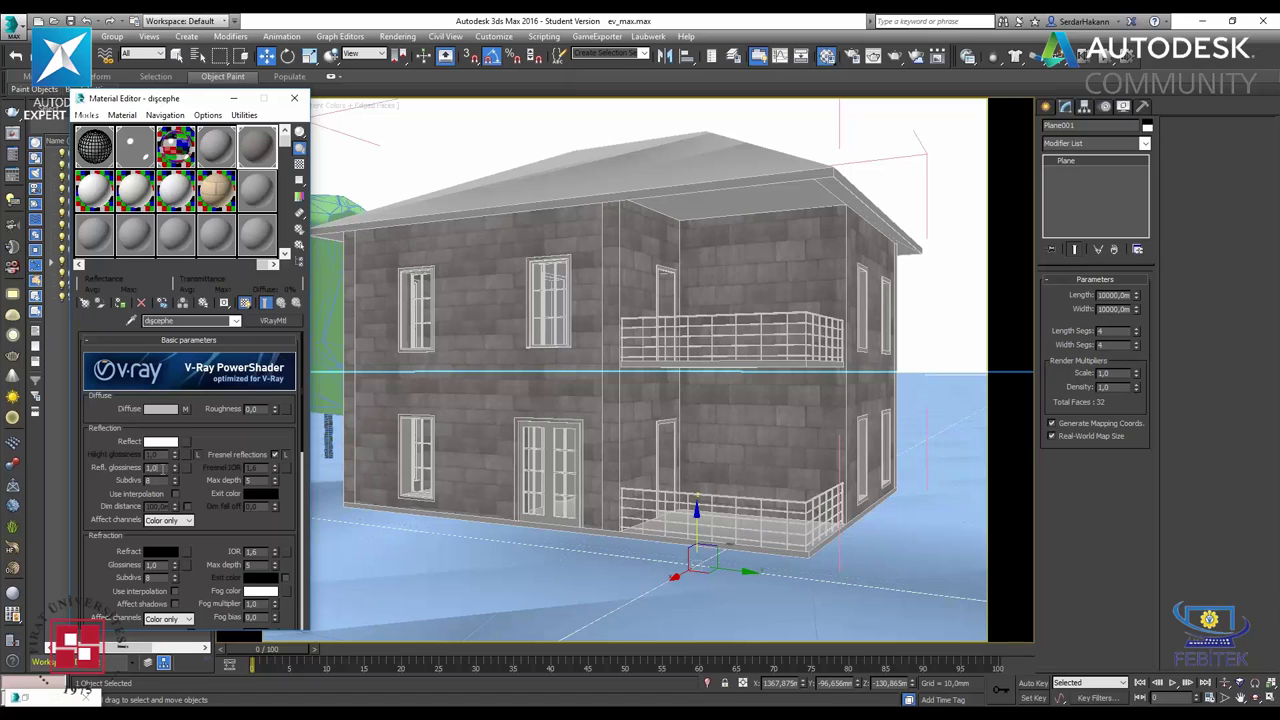
double_click(152, 467)
text(15)
key(Return)
key(shift+q)
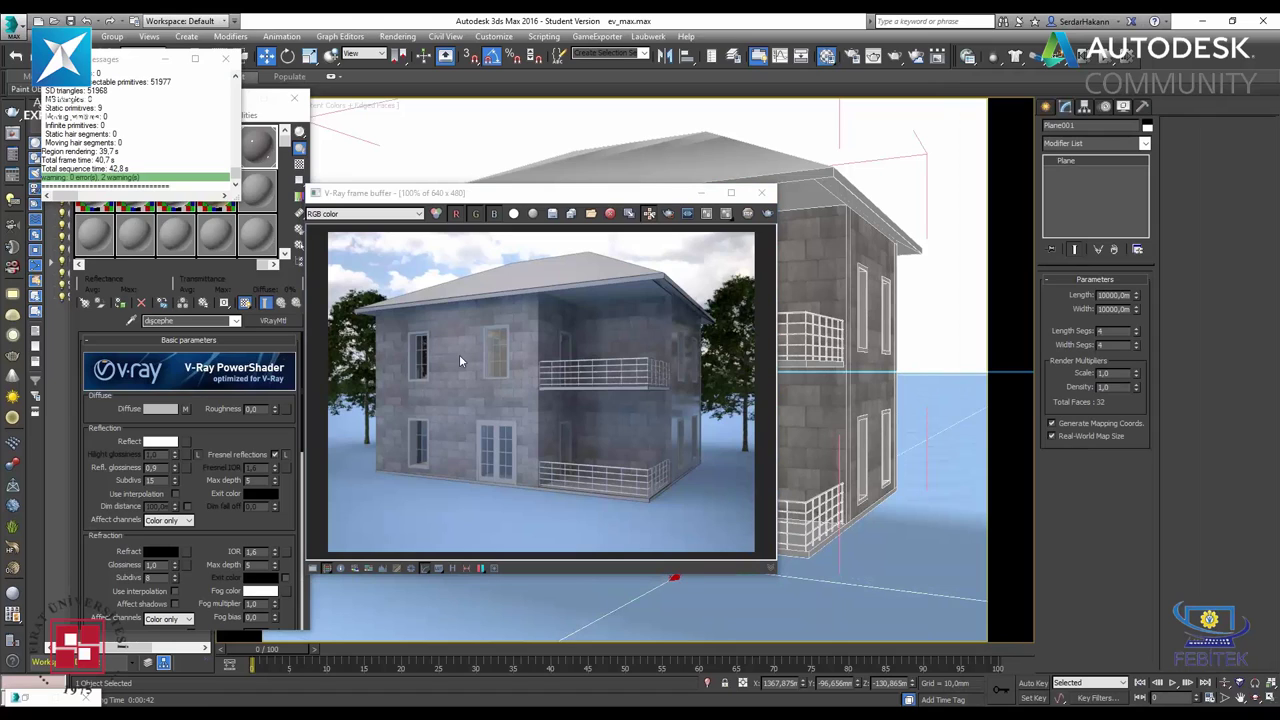
- Dim the facade reflection colour to grey RGB 200, 200, 200
click(229, 60)
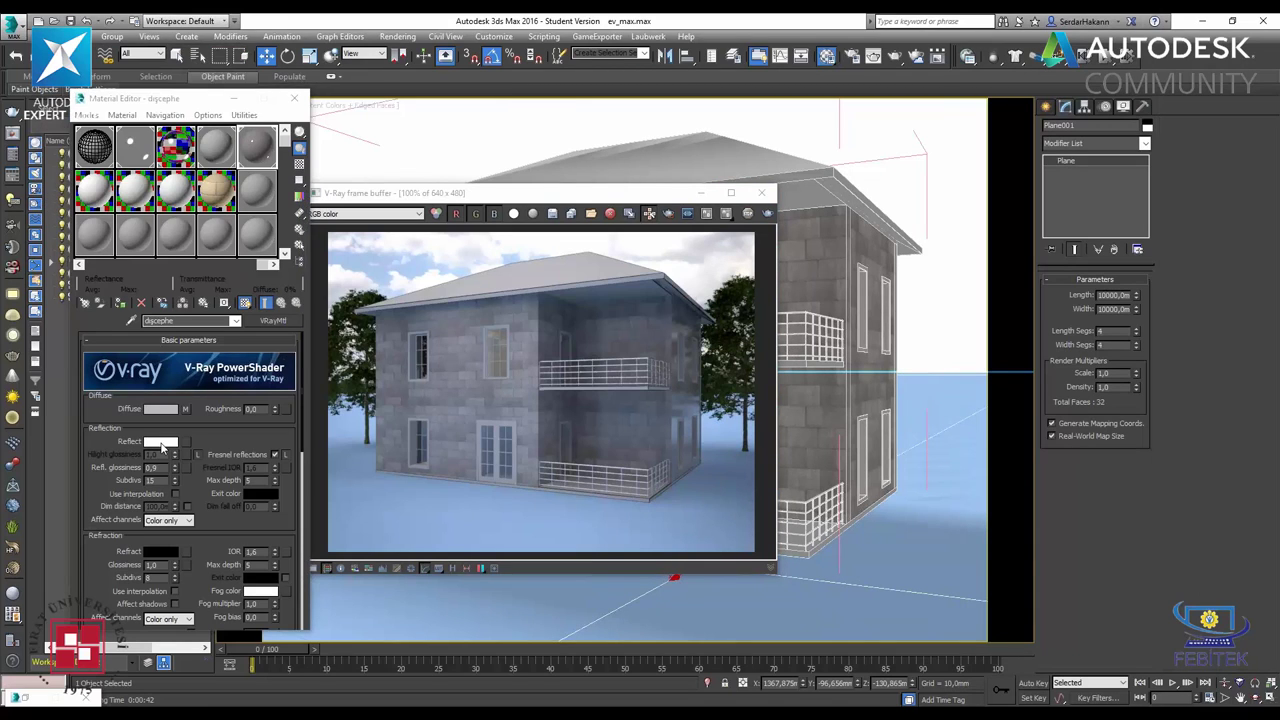
click(160, 442)
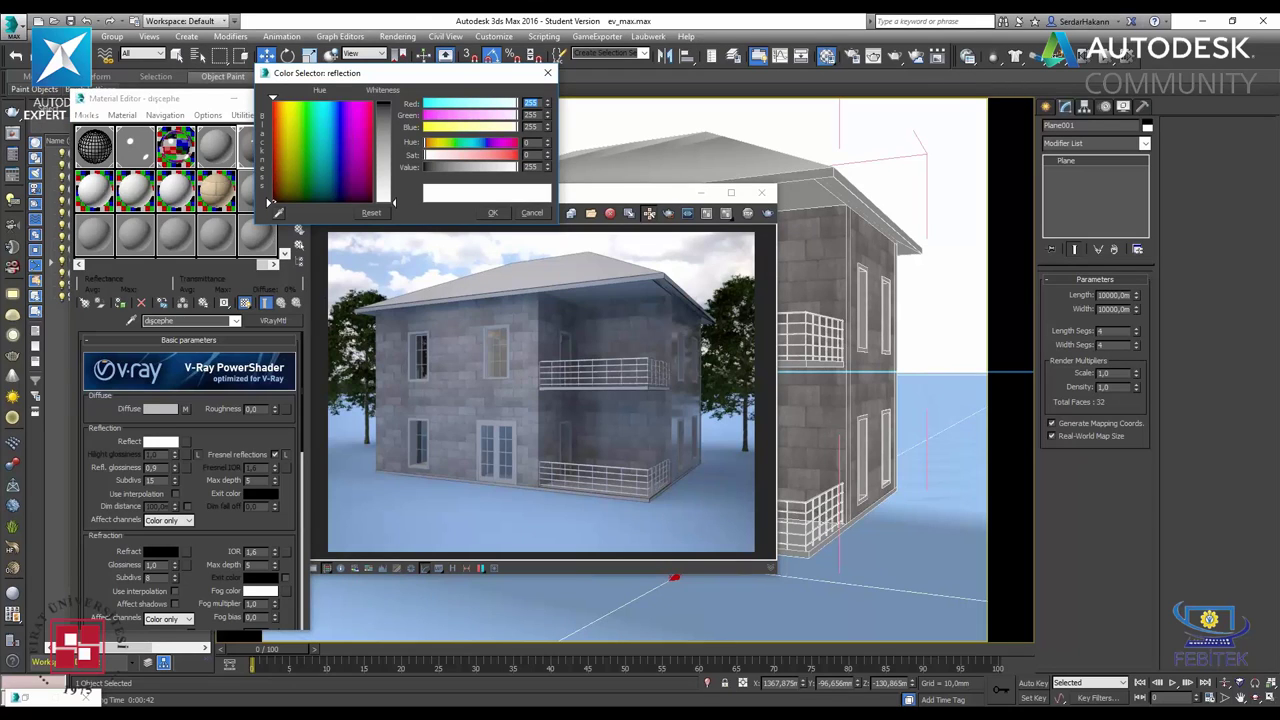
text(17)
key(Tab)
text(200)
key(Tab)
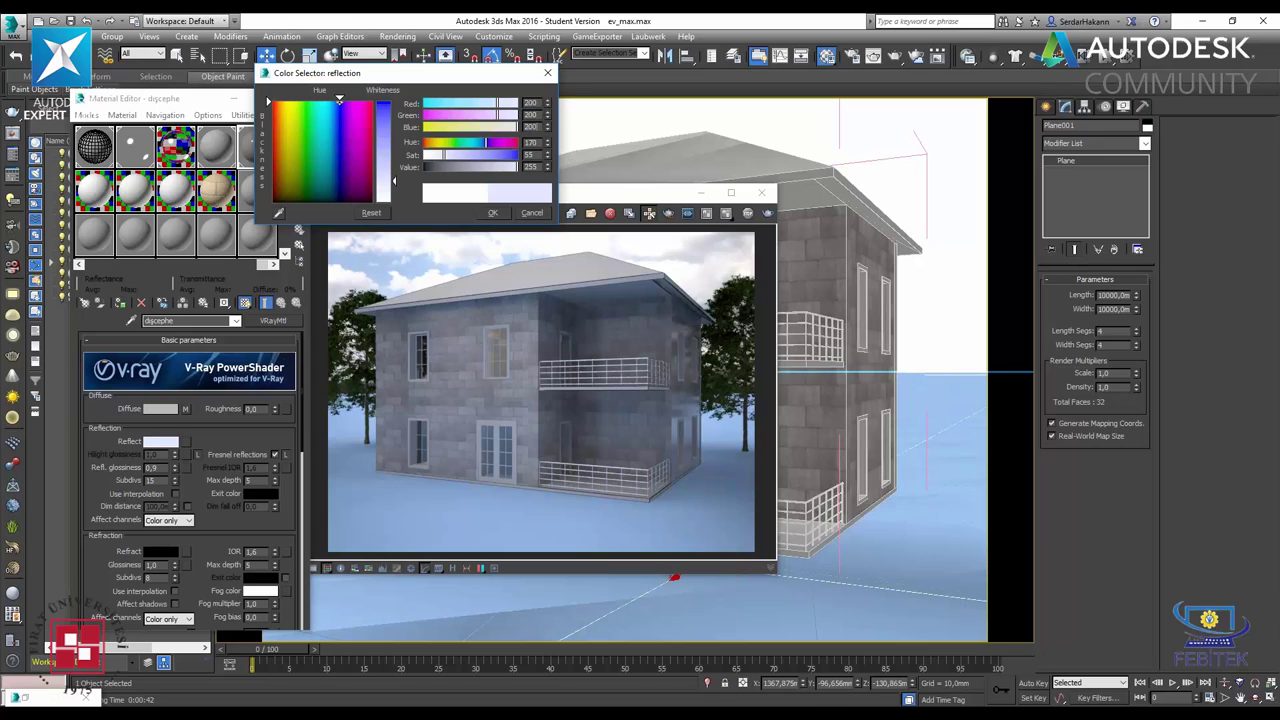
text(200)
key(Return)
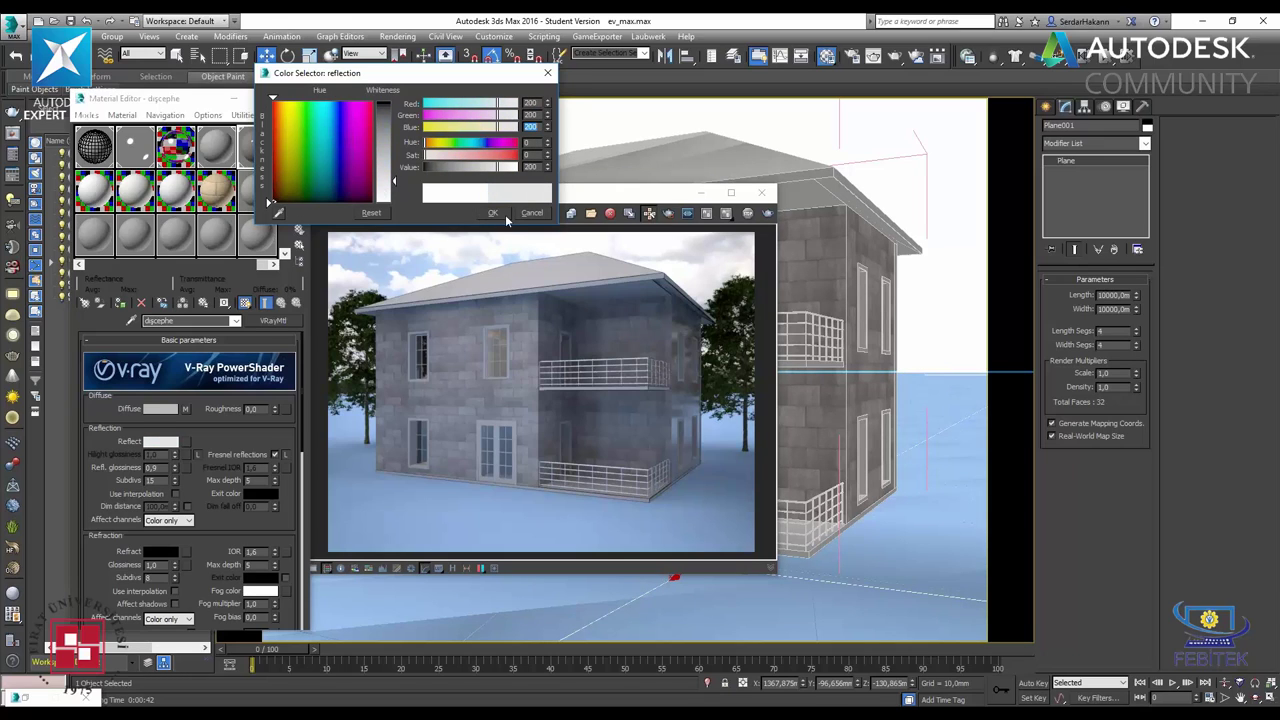
click(500, 213)
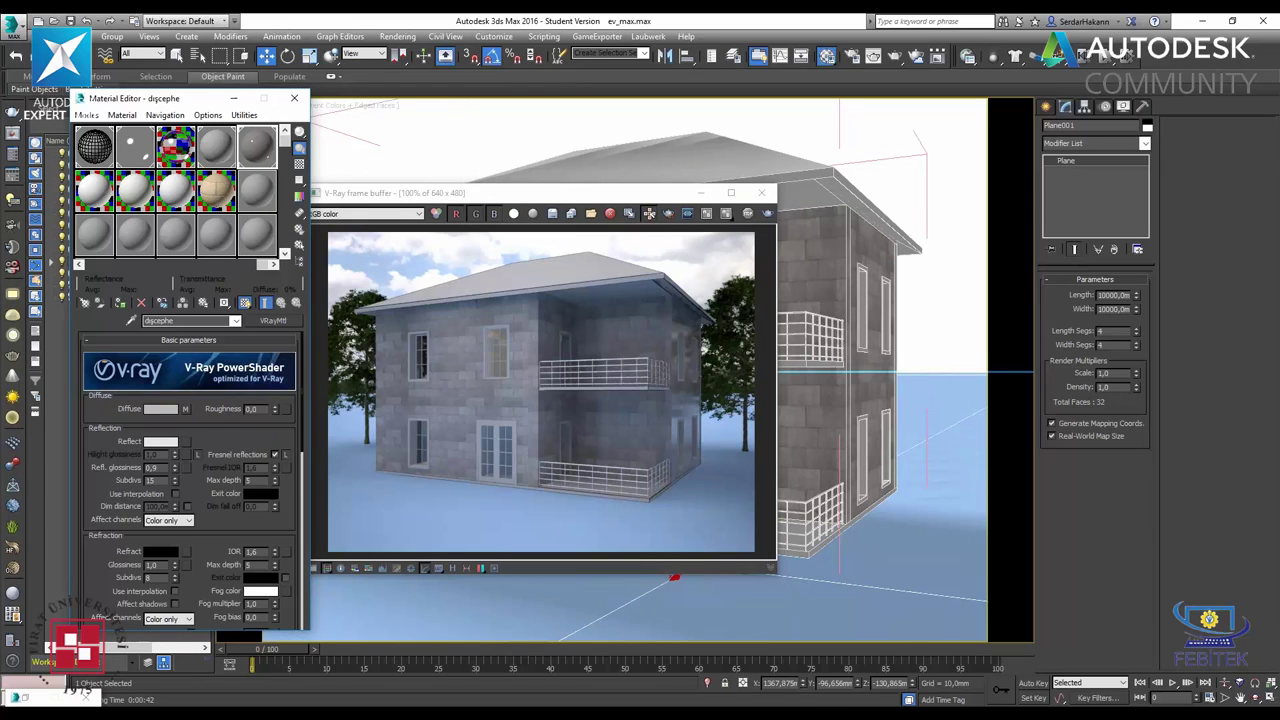
- Convert the Solid Glass material to a VRayMtl and assign it to the ground plane
click(256, 190)
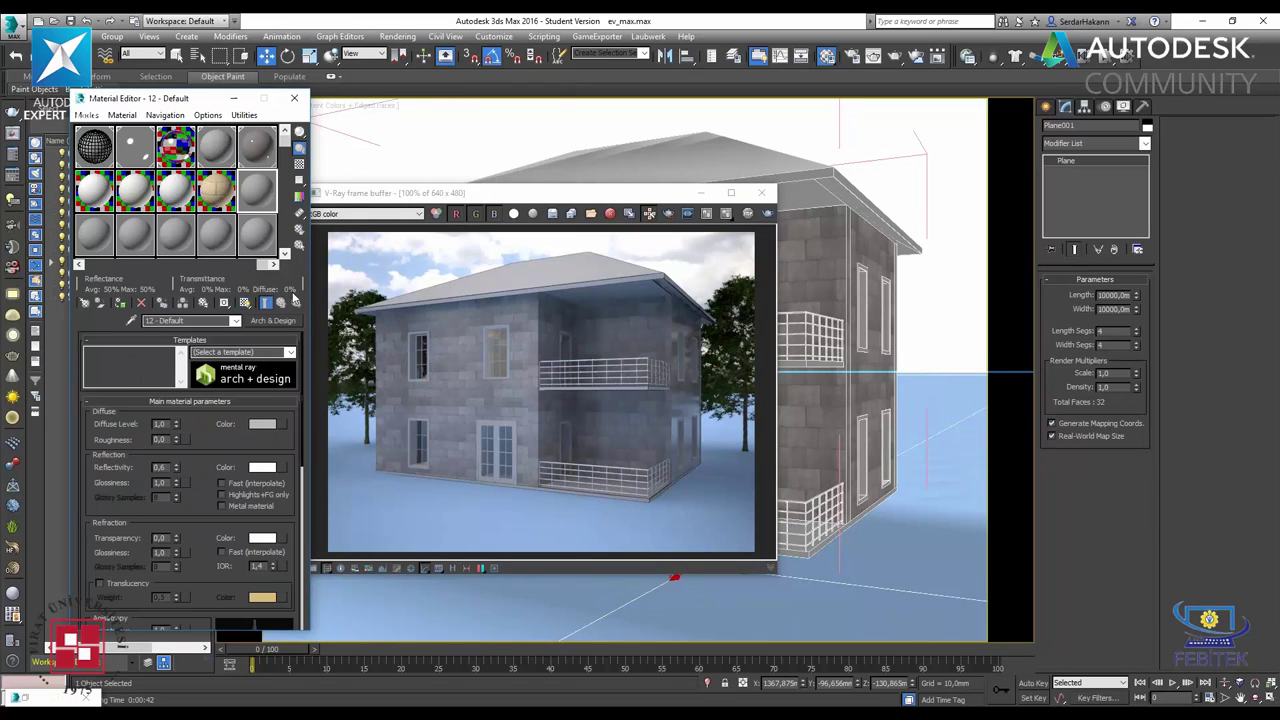
click(79, 264)
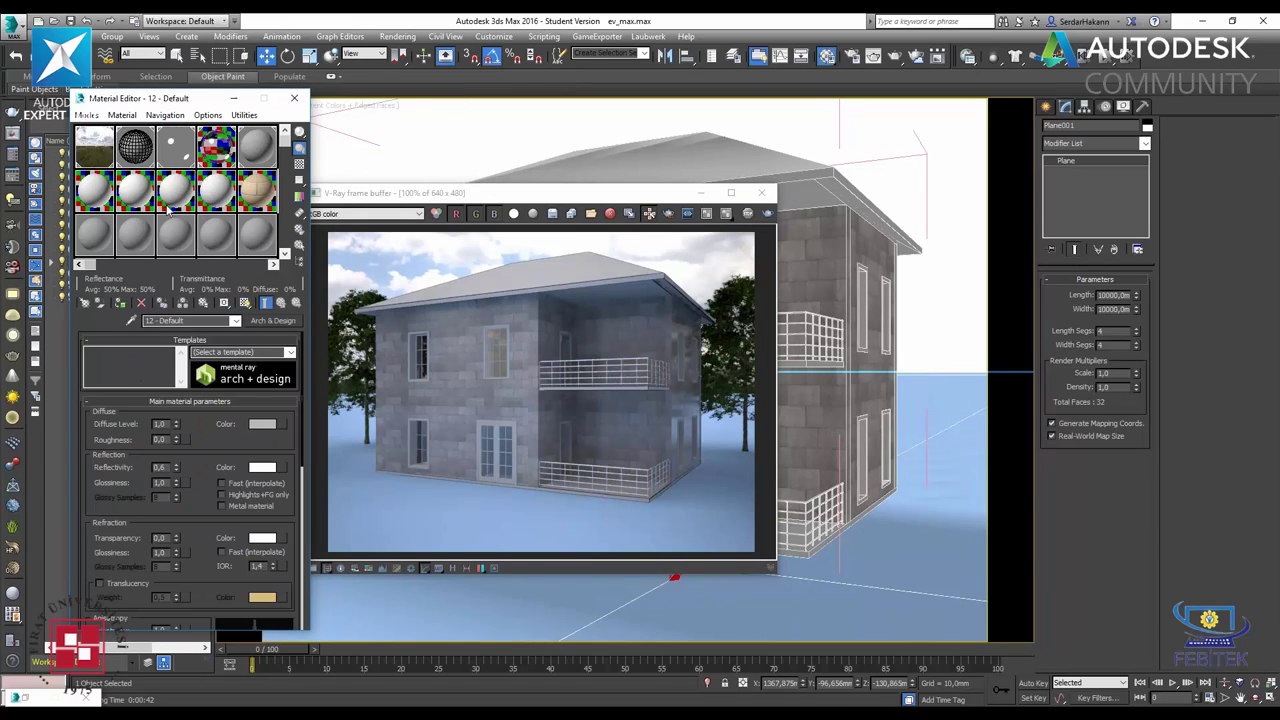
click(271, 265)
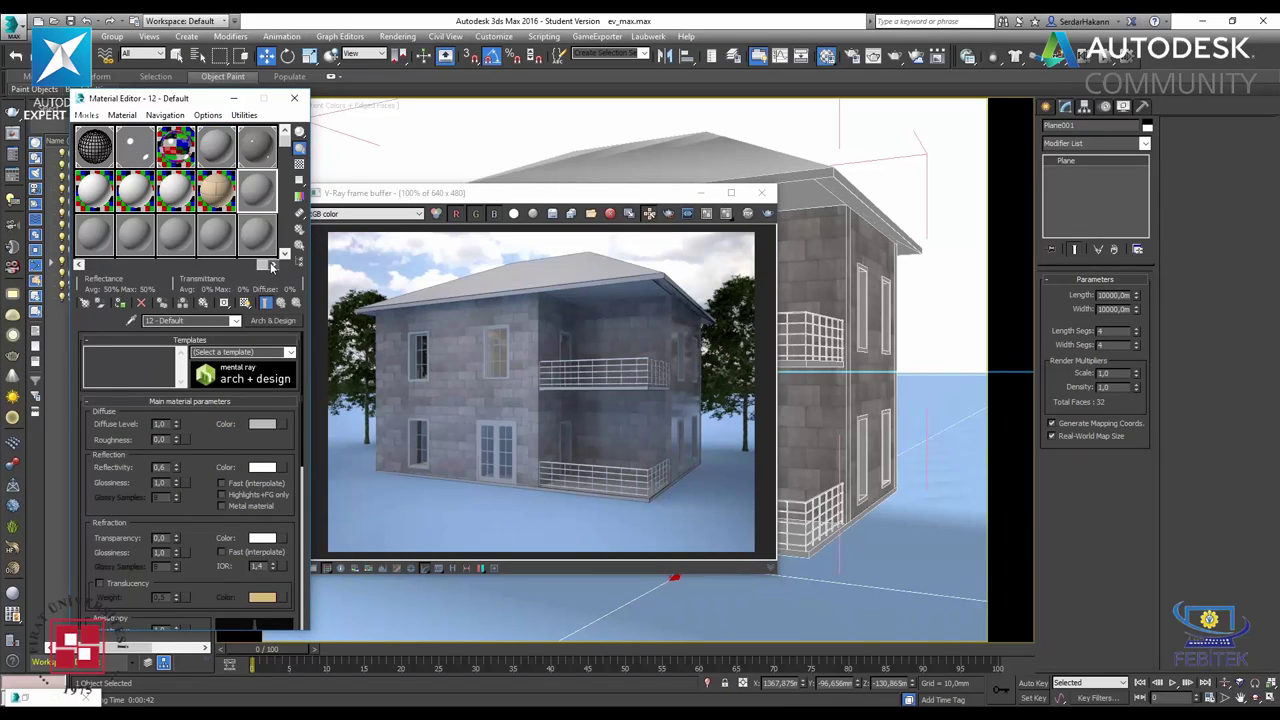
click(215, 187)
click(79, 264)
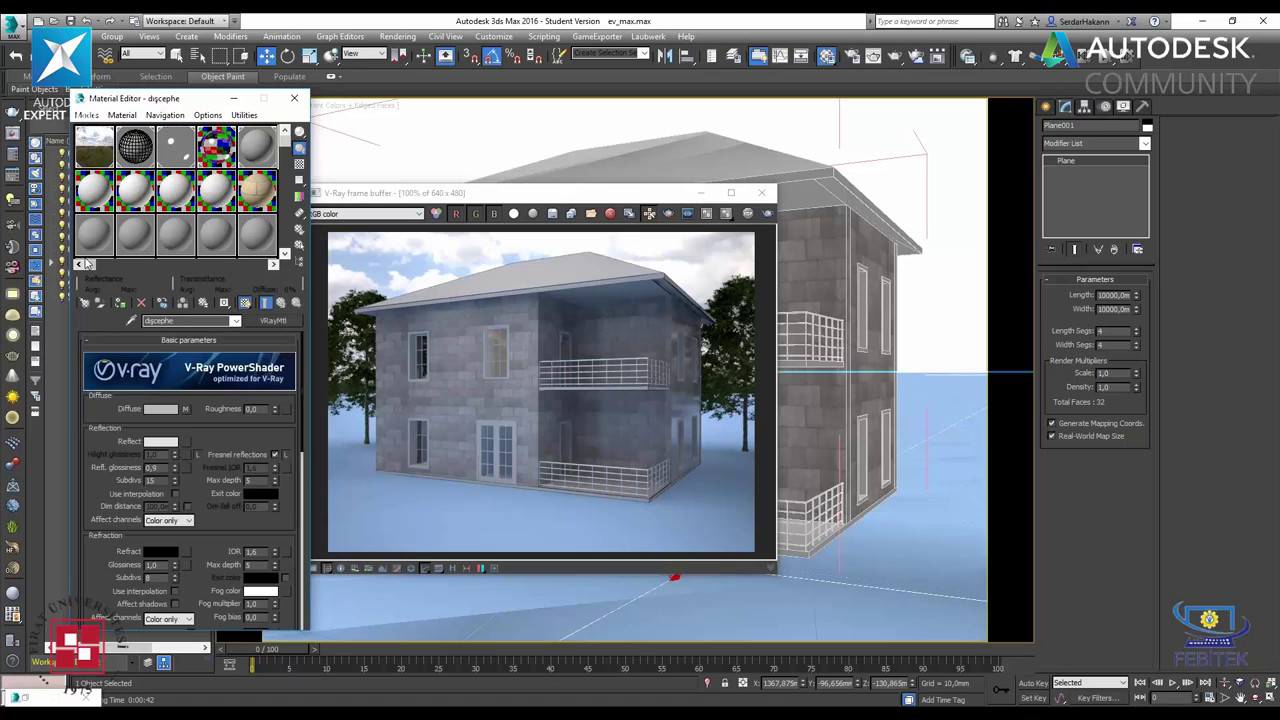
click(92, 215)
click(271, 320)
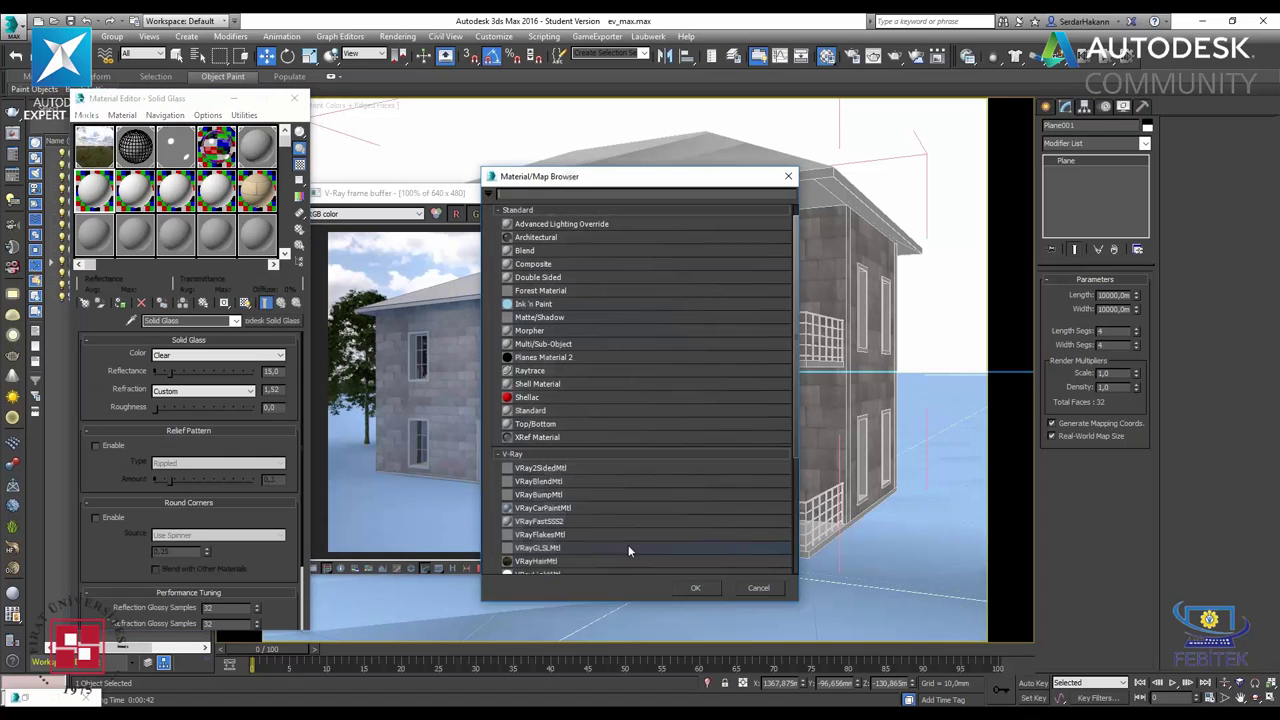
double_click(547, 507)
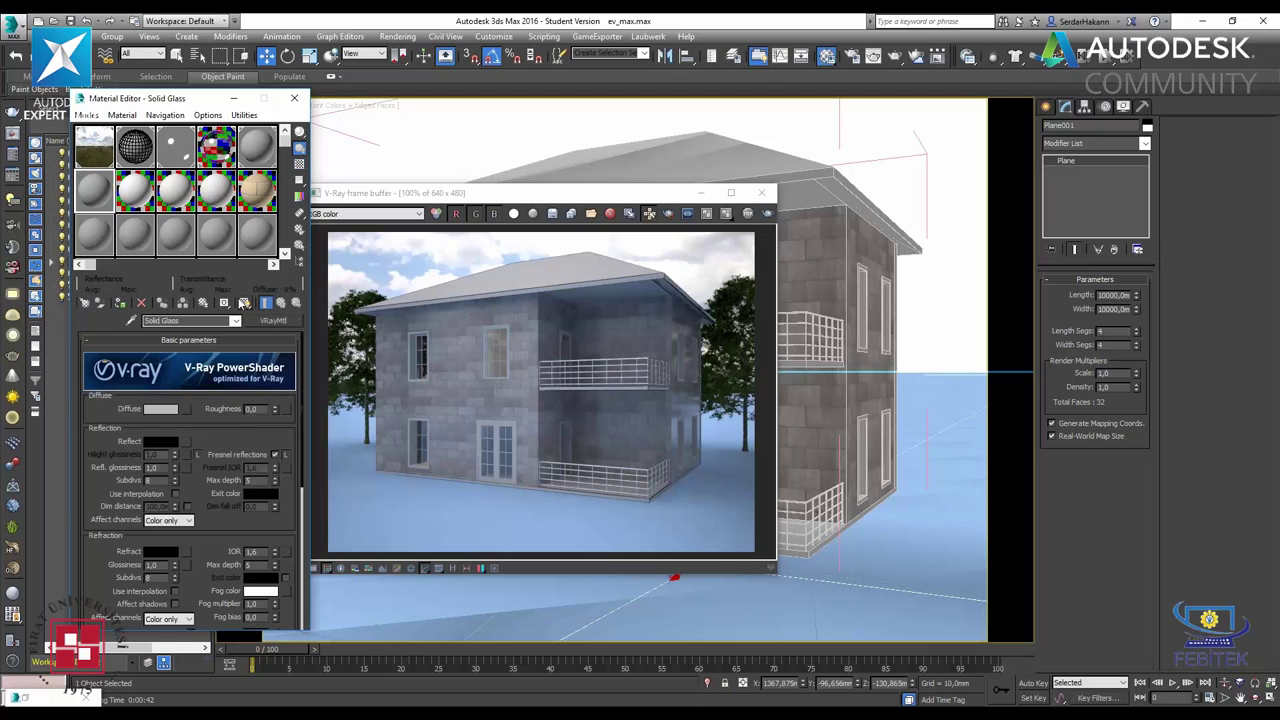
click(122, 304)
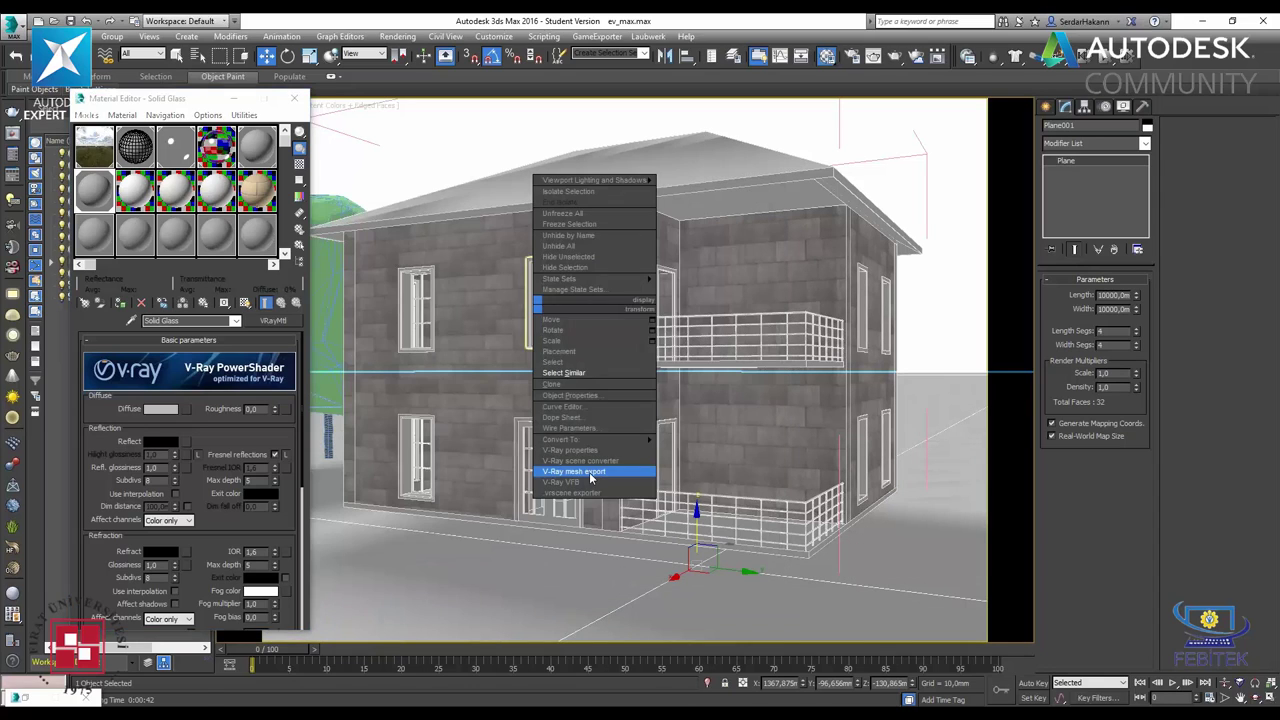
- Create a Standard Target Direct light in the maximized Top view, aimed at the house
click(1269, 698)
click(478, 243)
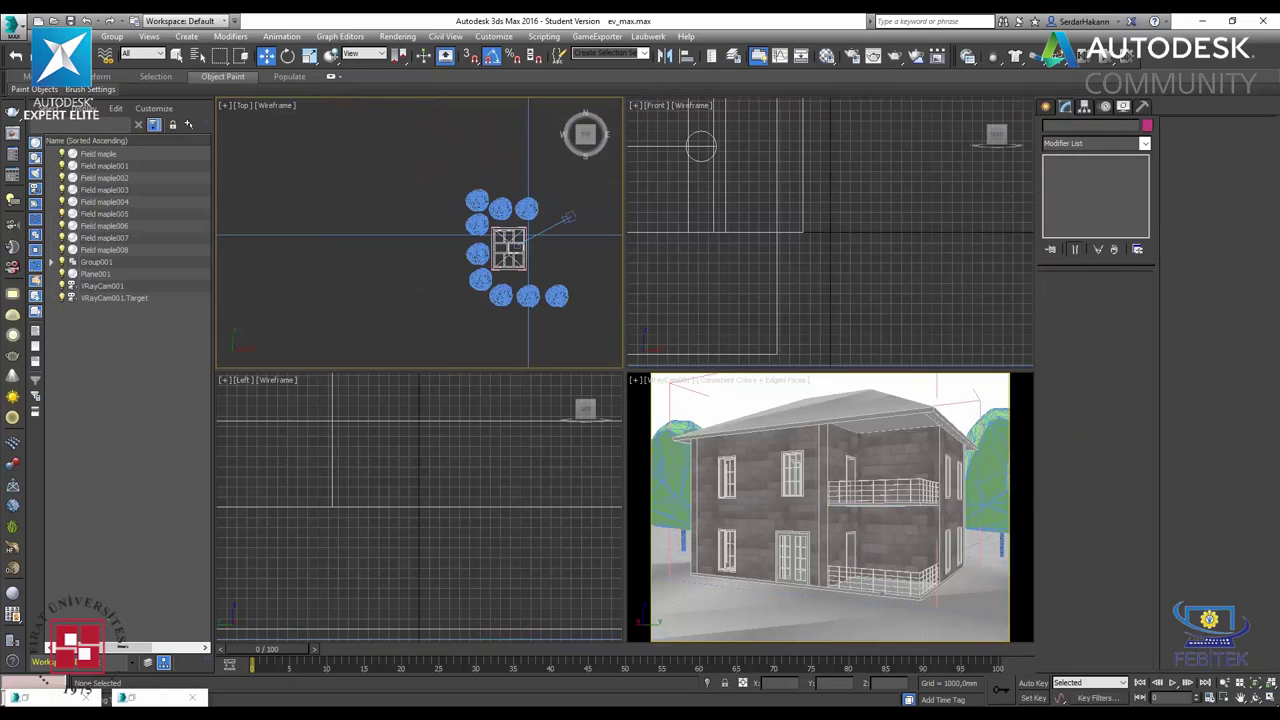
click(1269, 698)
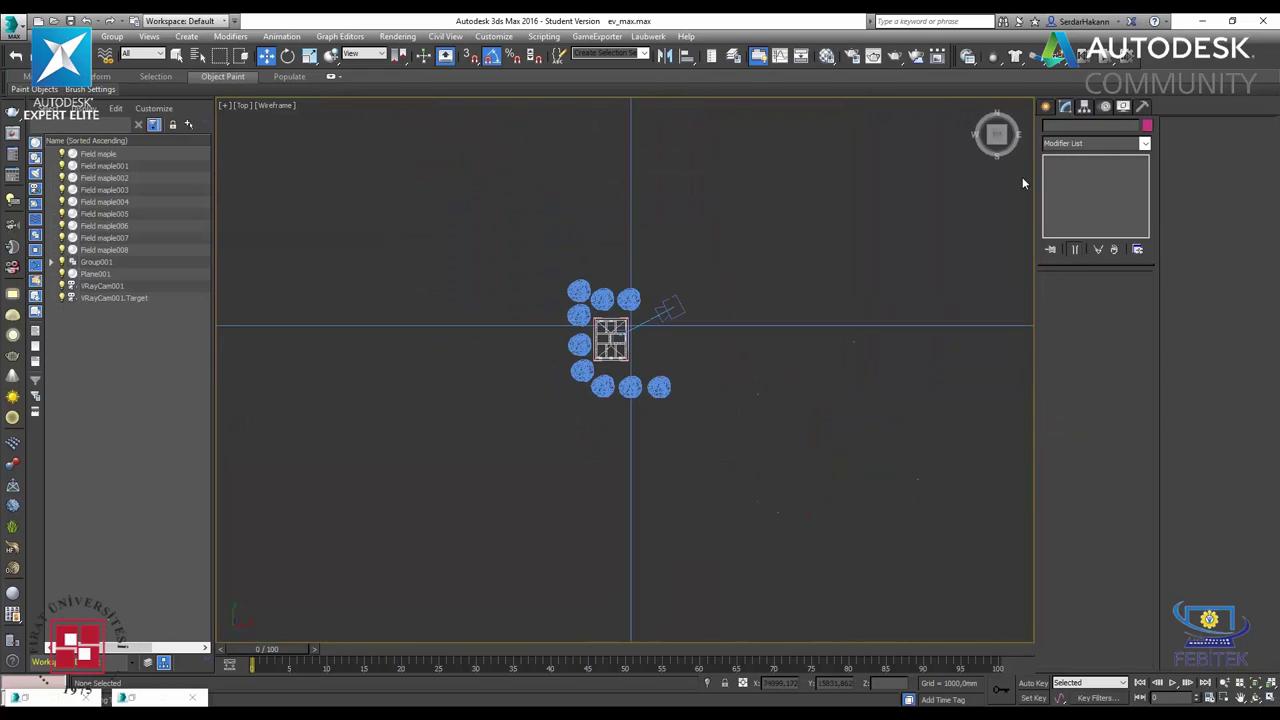
click(1046, 106)
click(1082, 128)
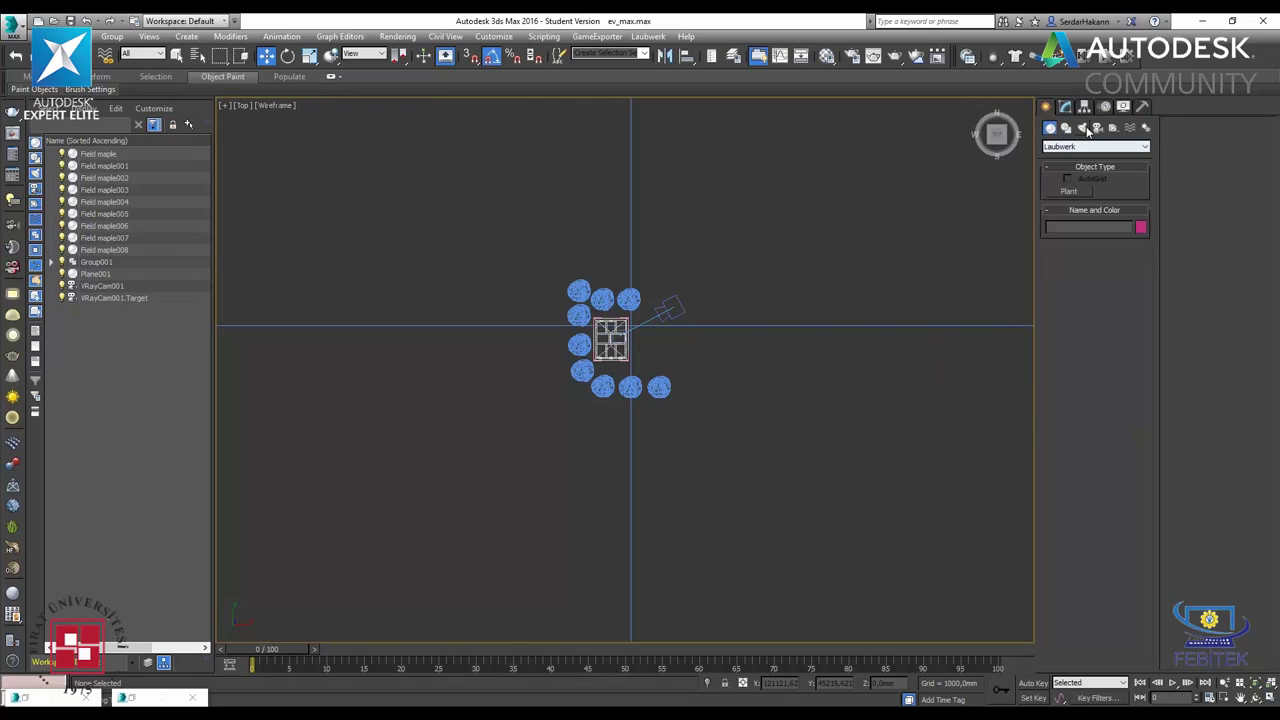
click(1090, 146)
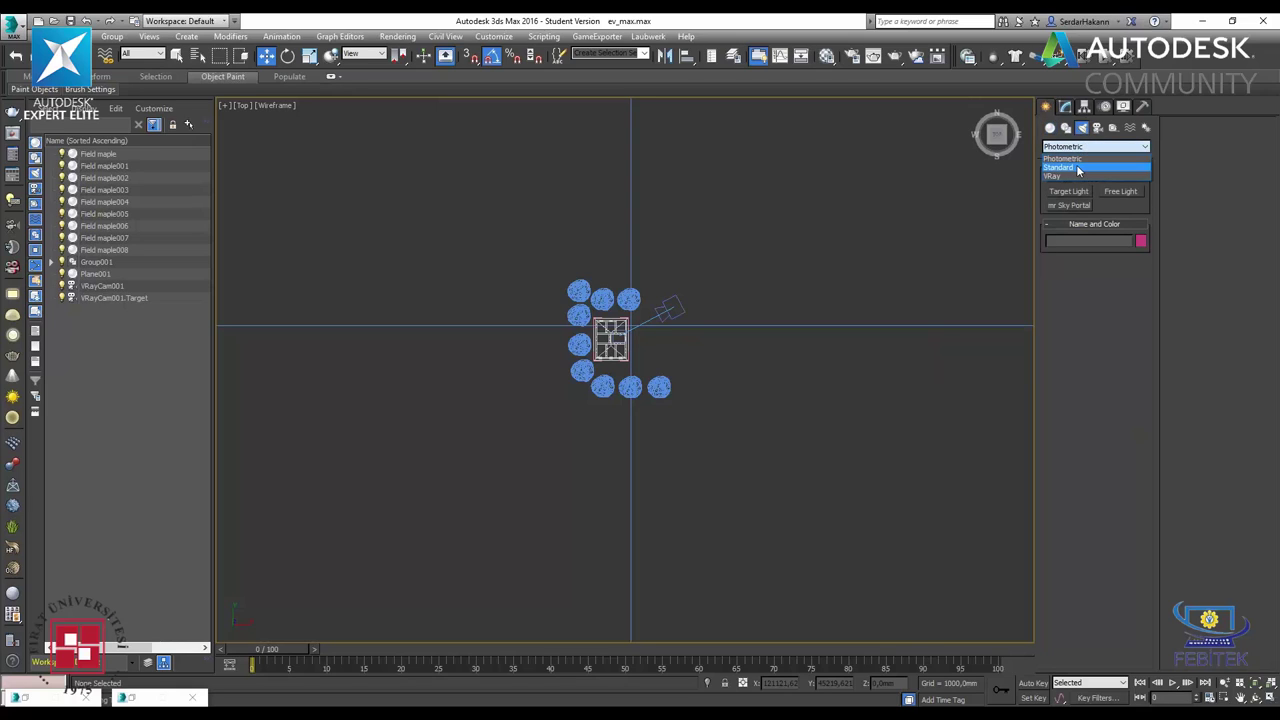
click(1090, 166)
click(1069, 205)
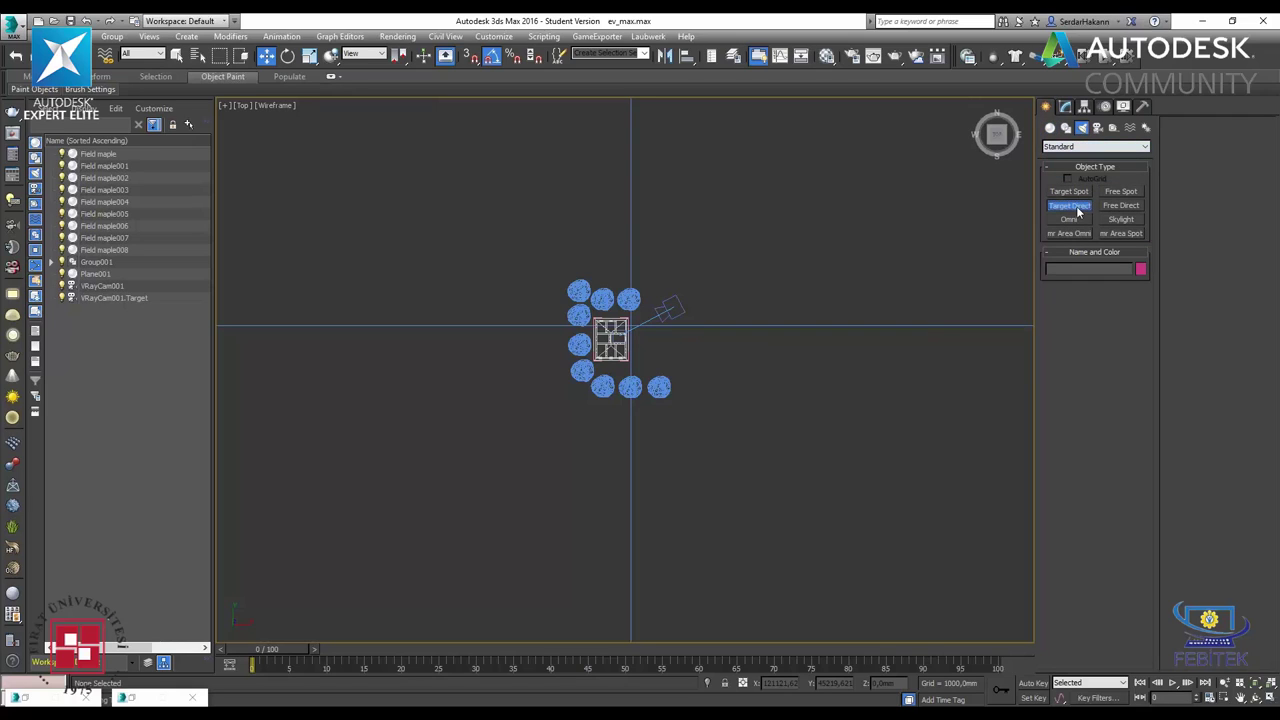
drag(752, 164, 613, 334)
- Widen the light's hotspot to 24930mm and falloff to 24940mm
click(1079, 394)
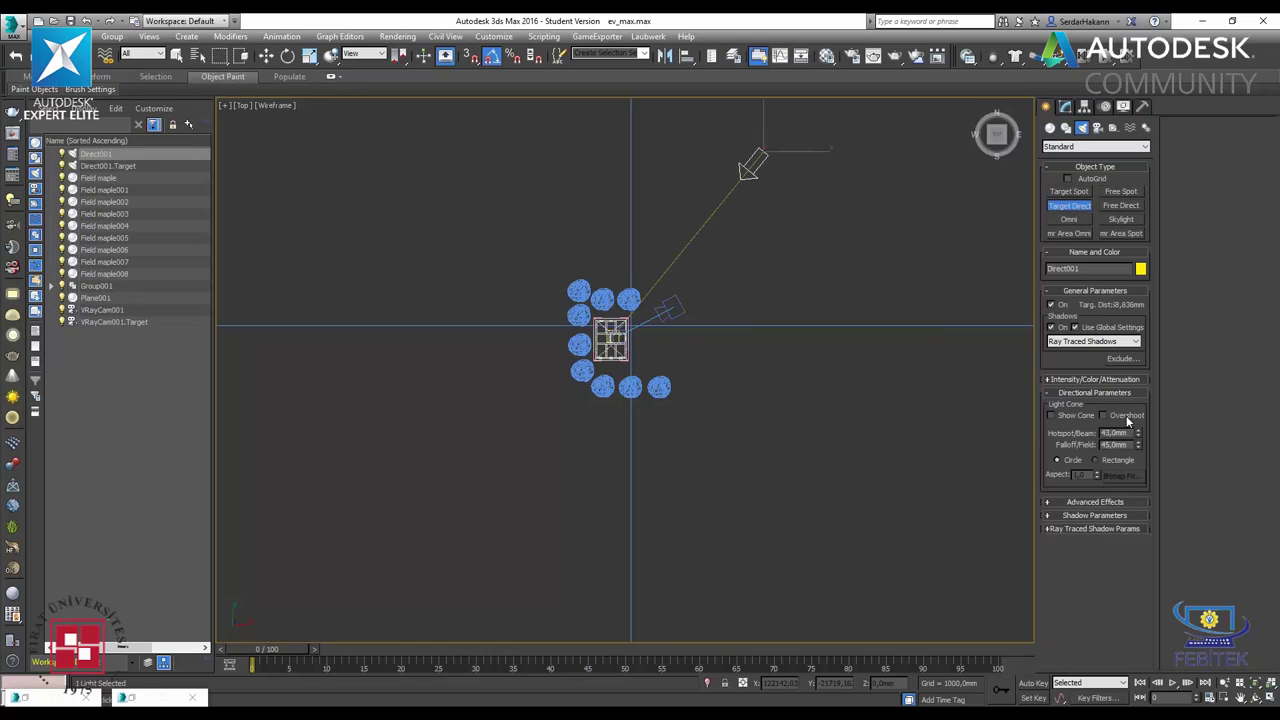
drag(1138, 433, 1138, 380)
mouse_move(1258, 655)
mouse_down()
mouse_move(886, 699)
mouse_move(1147, 443)
mouse_move(143, 458)
mouse_move(382, 505)
mouse_up()
drag(431, 286, 726, 483)
drag(712, 231, 701, 283)
- Raise the direct light high above the house in the front view
click(1270, 700)
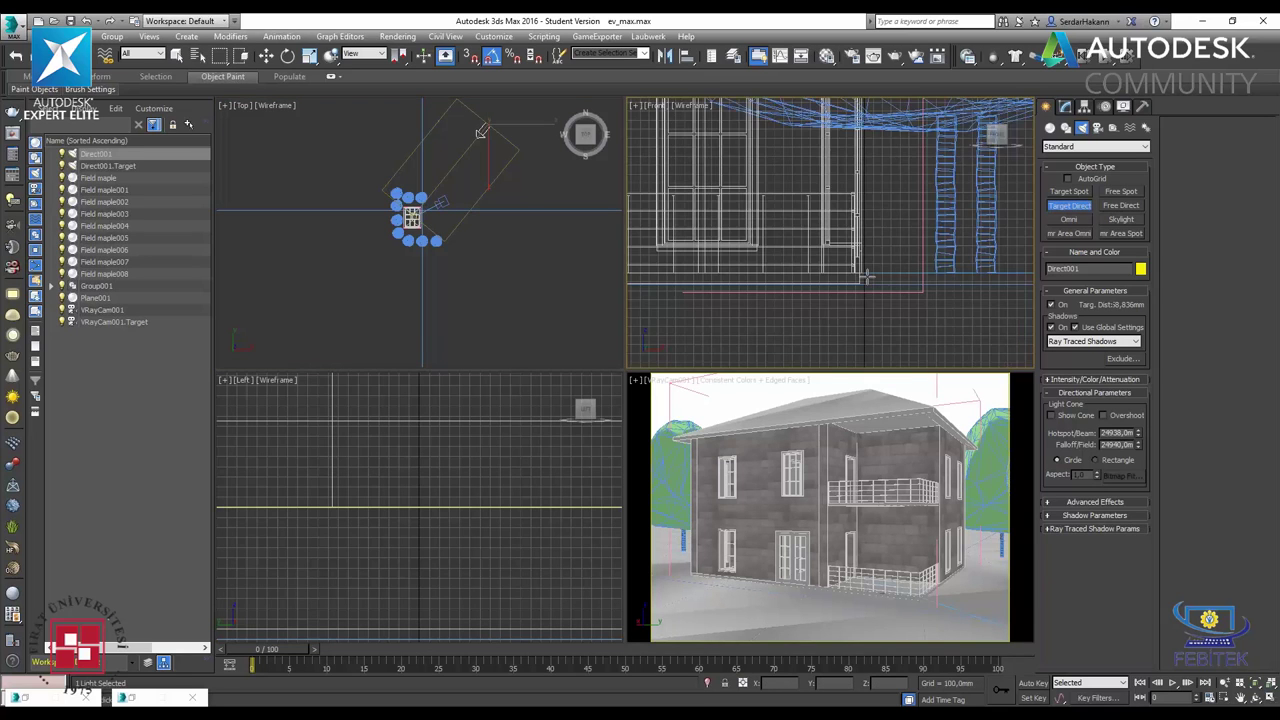
key(z)
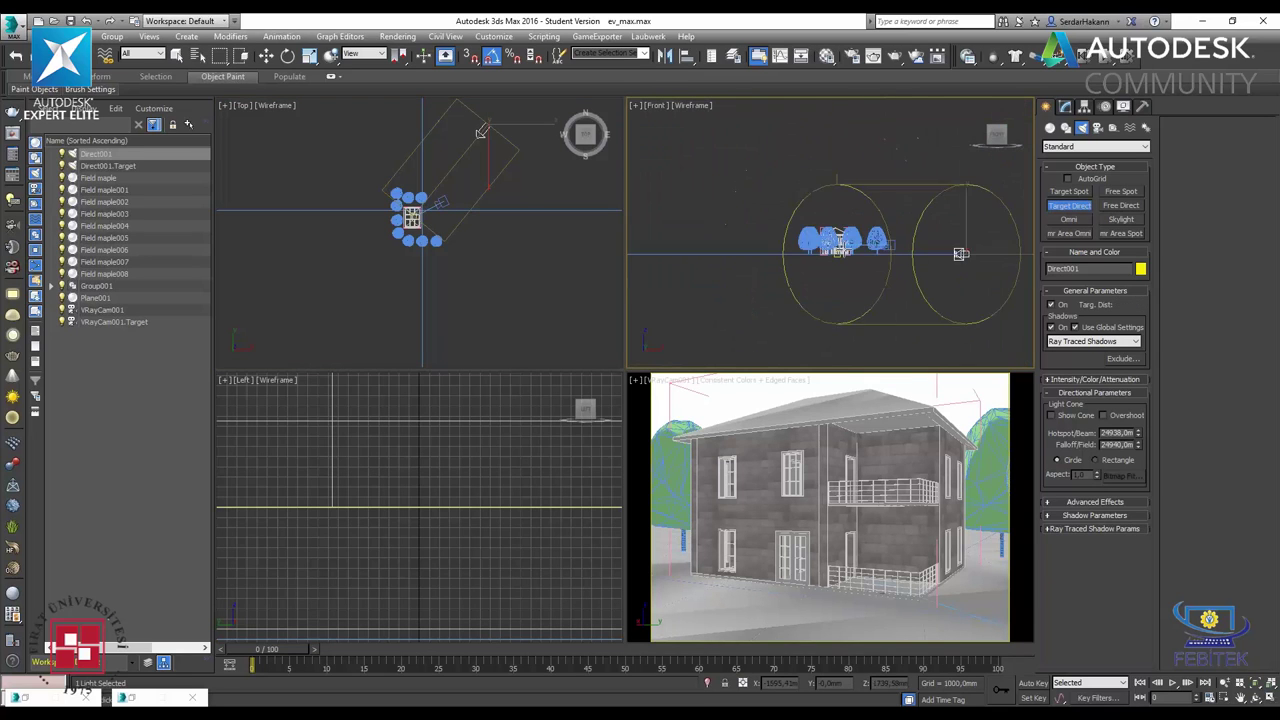
key(z)
key(w)
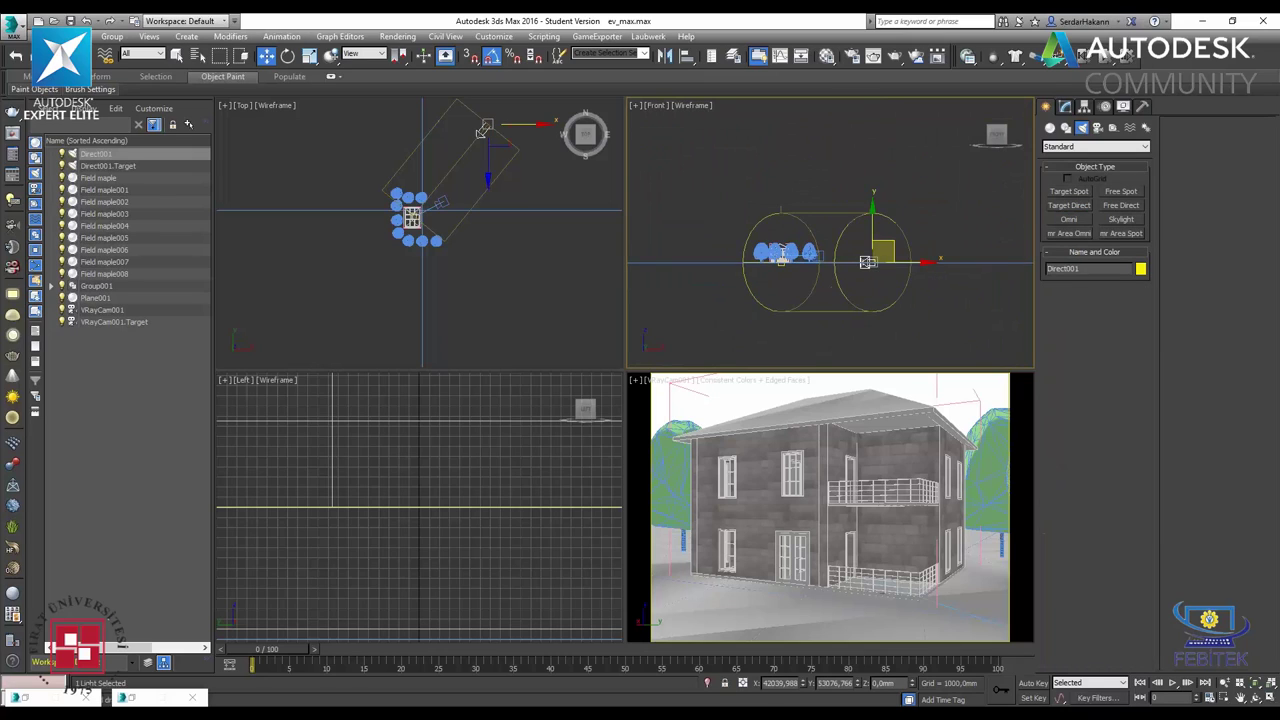
drag(870, 226, 869, 127)
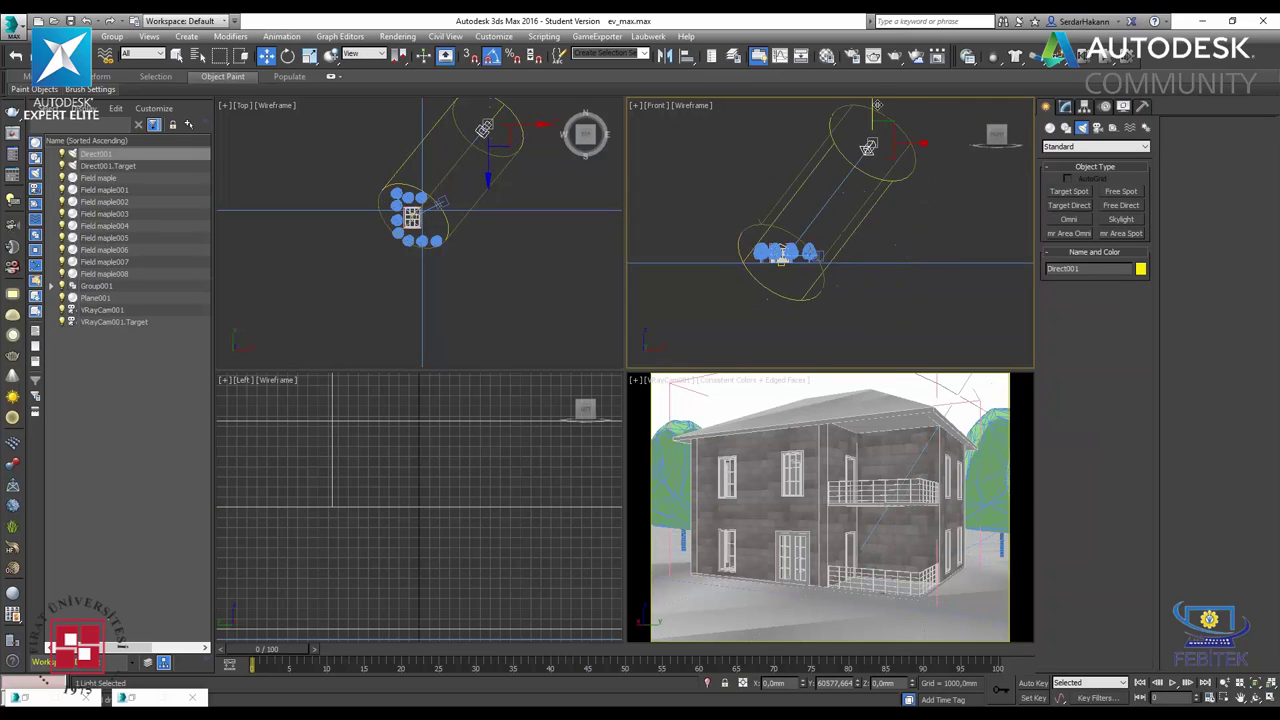
- Switch the camera view to Realistic shading and select Direct001 in the Modify panel
click(736, 386)
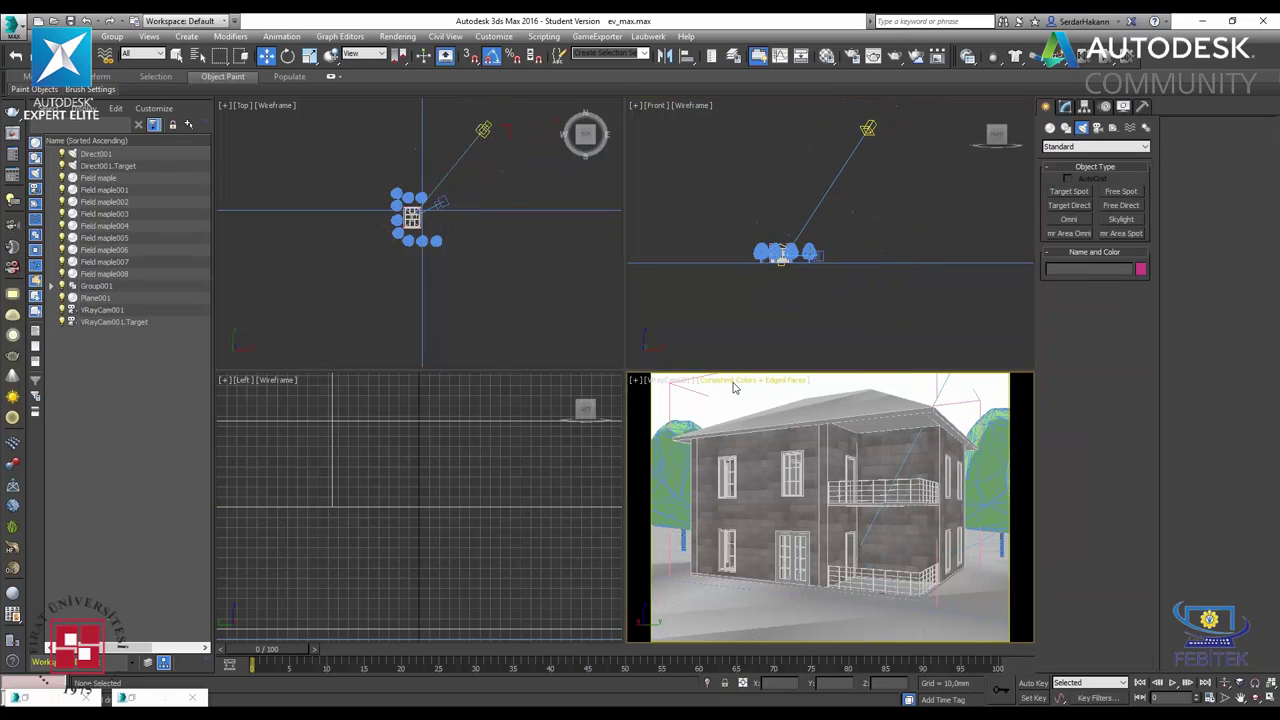
click(733, 386)
click(750, 391)
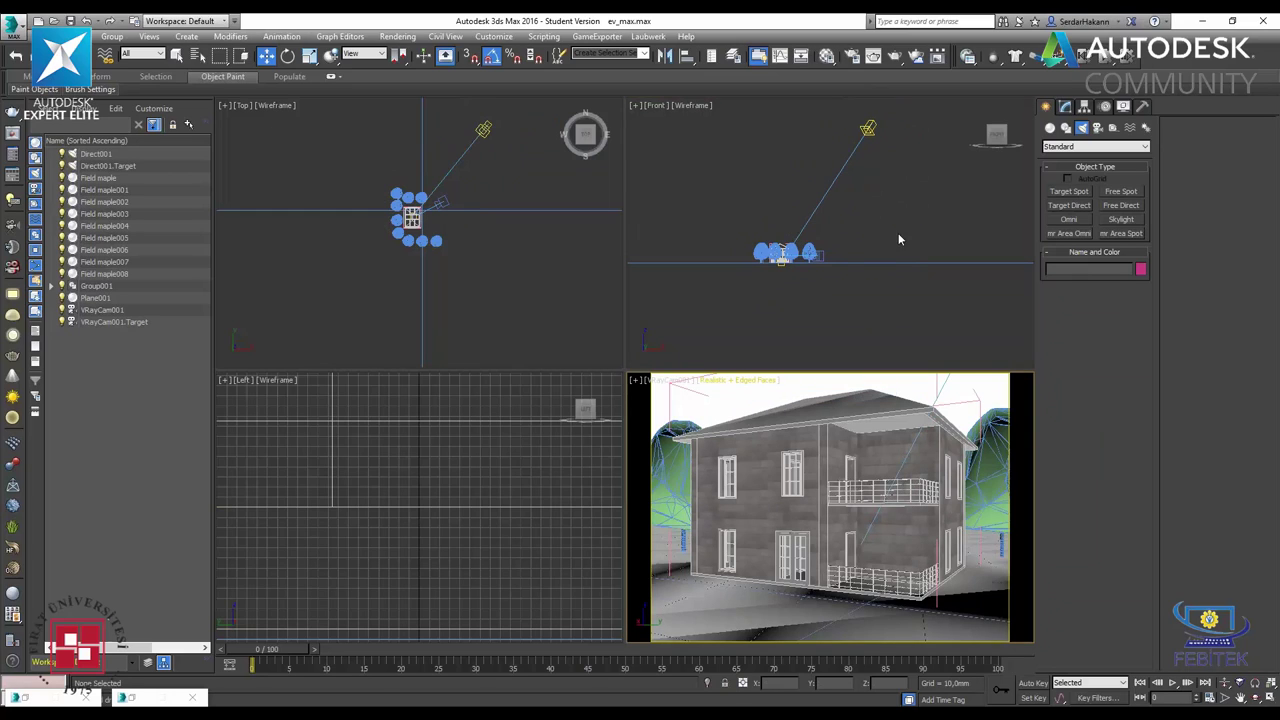
click(899, 134)
click(868, 129)
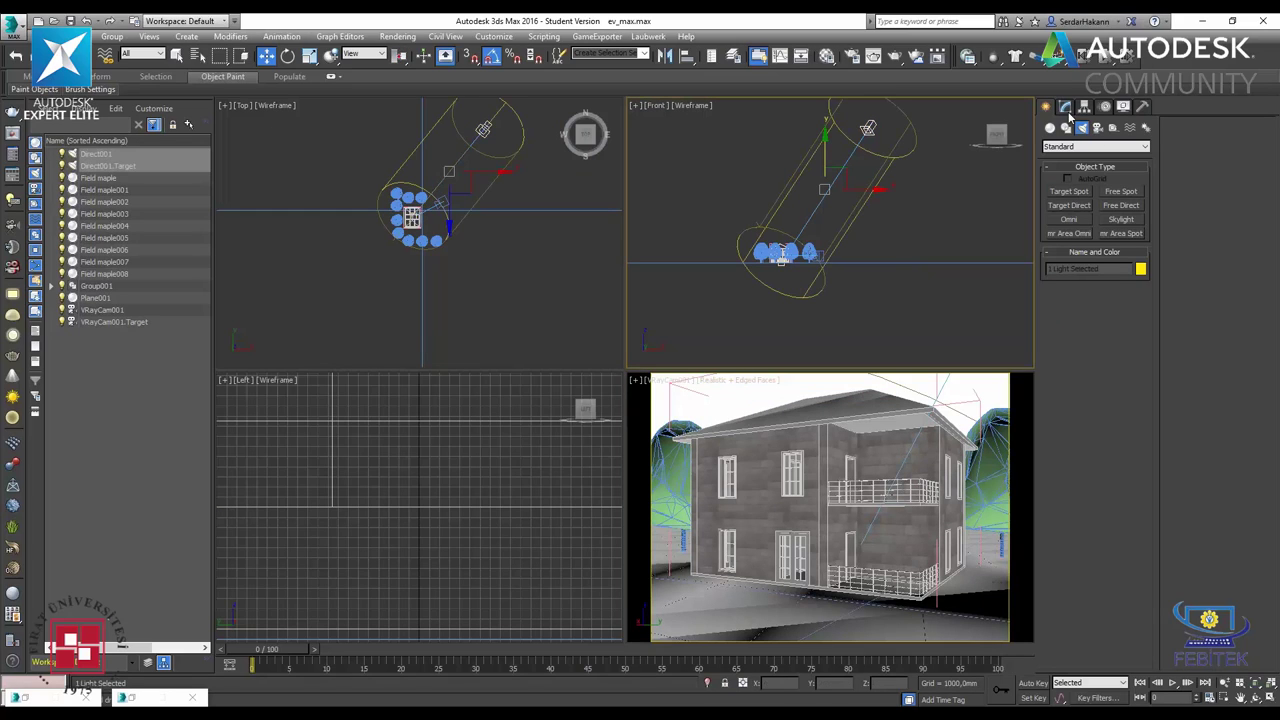
click(1068, 112)
click(892, 165)
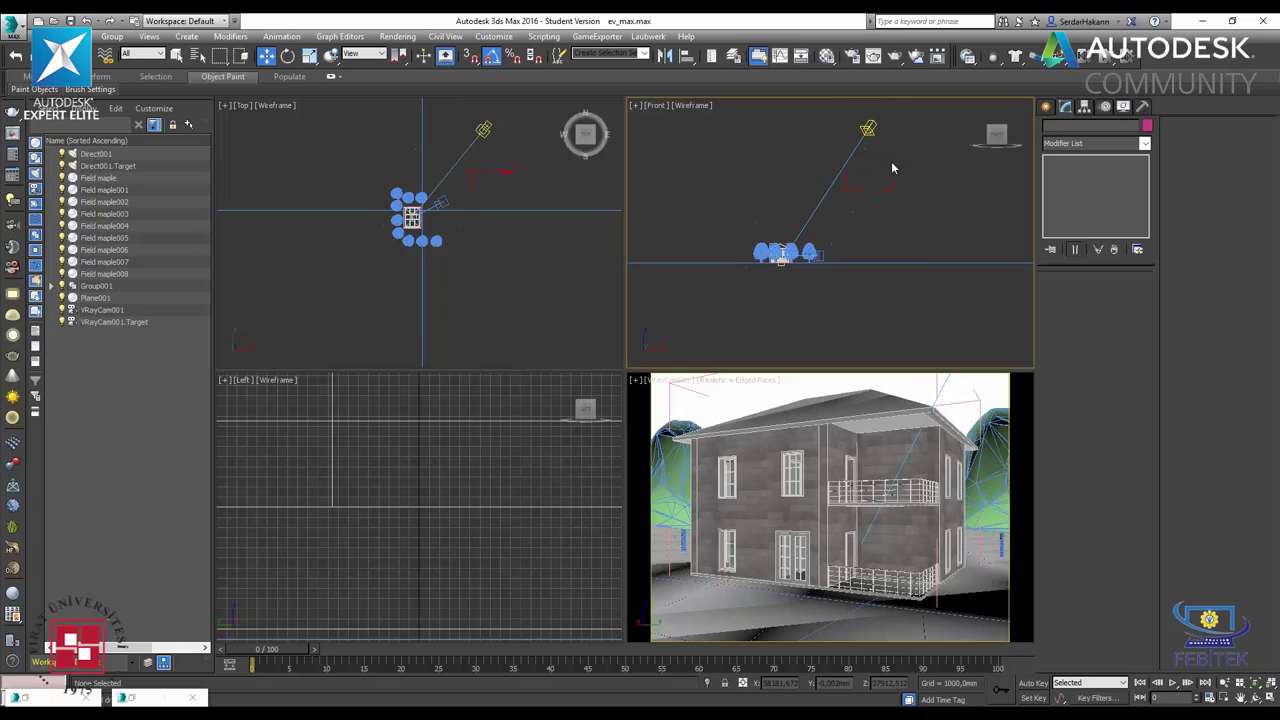
click(868, 129)
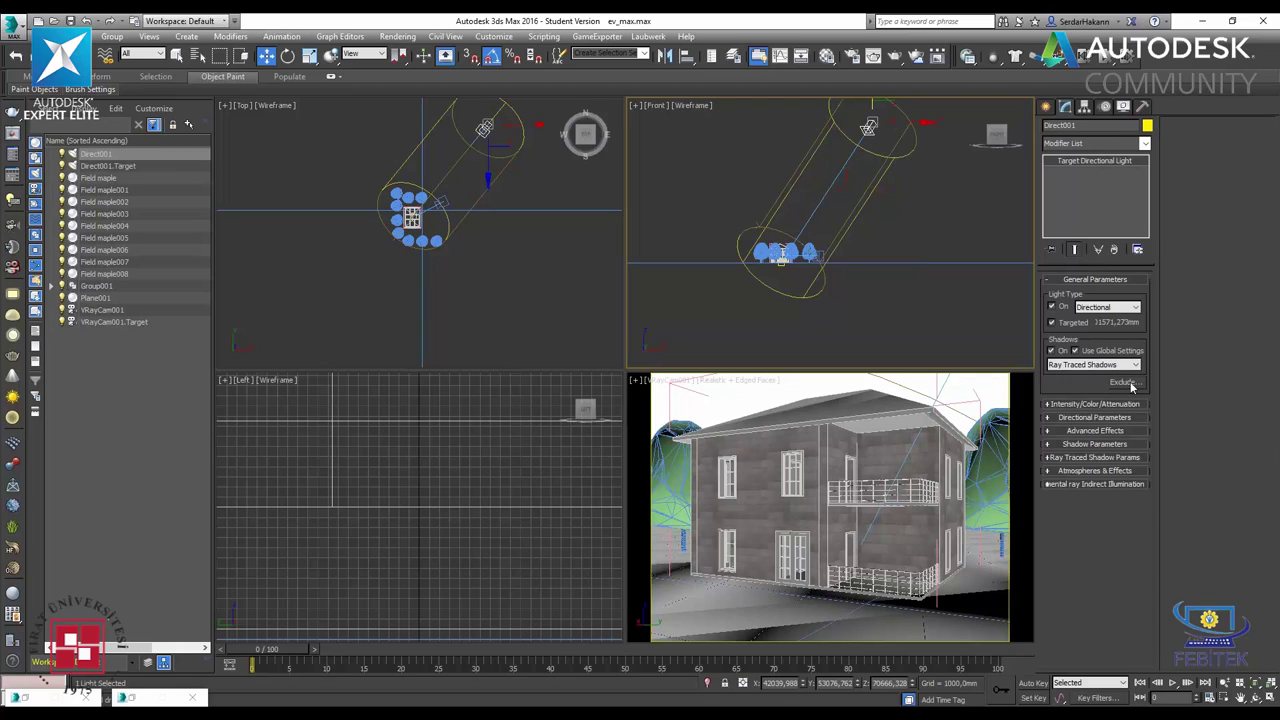
- Switch the light's shadow type to VRayShadow
click(1092, 418)
click(1100, 540)
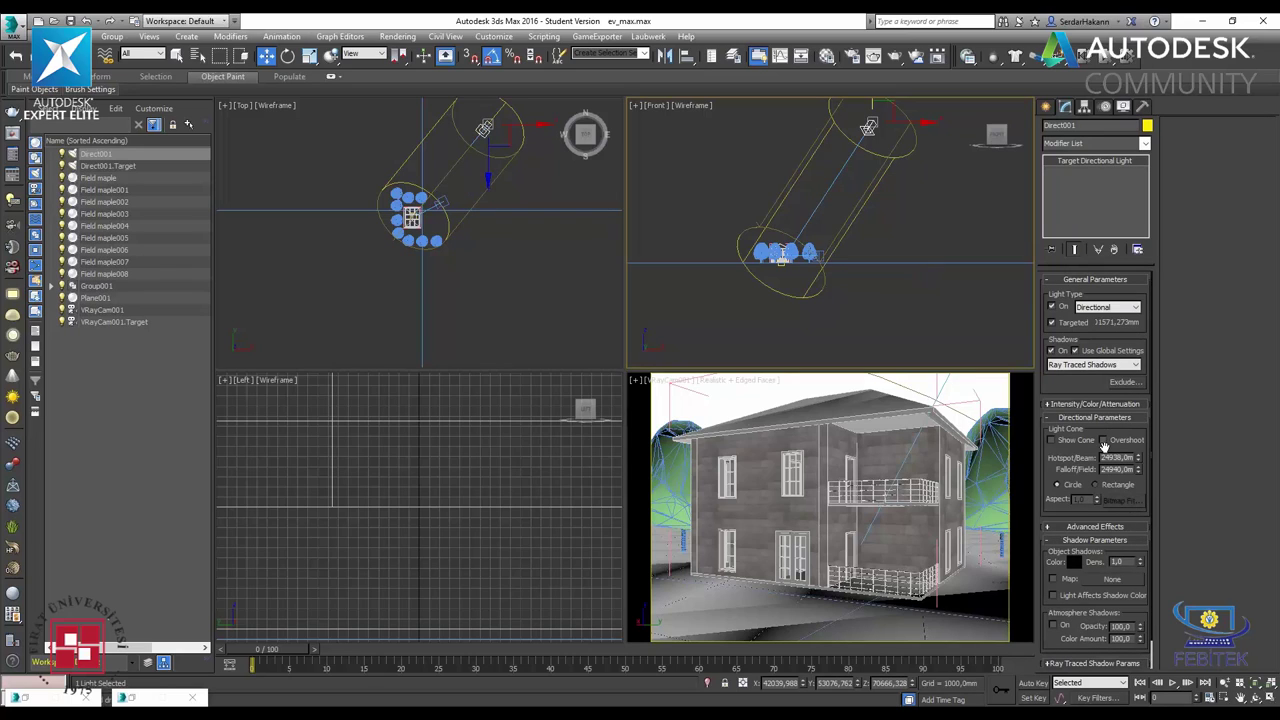
click(1094, 404)
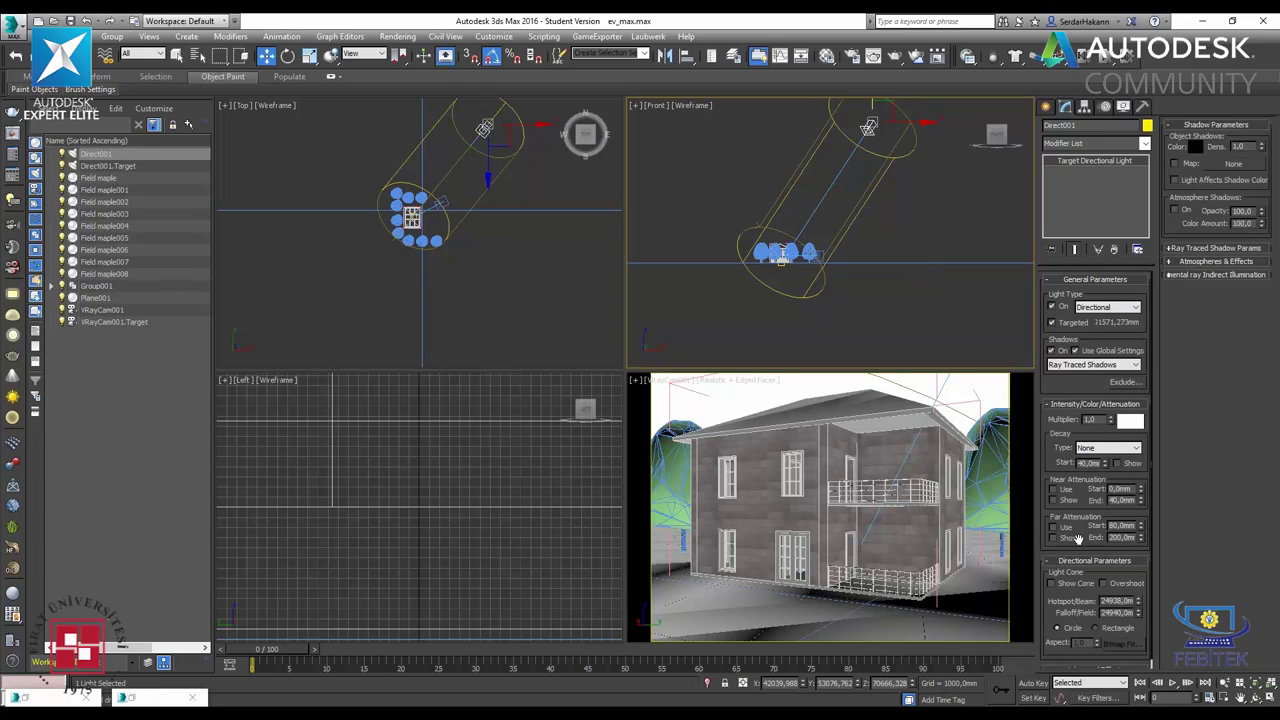
scroll(1075, 538, down, 1)
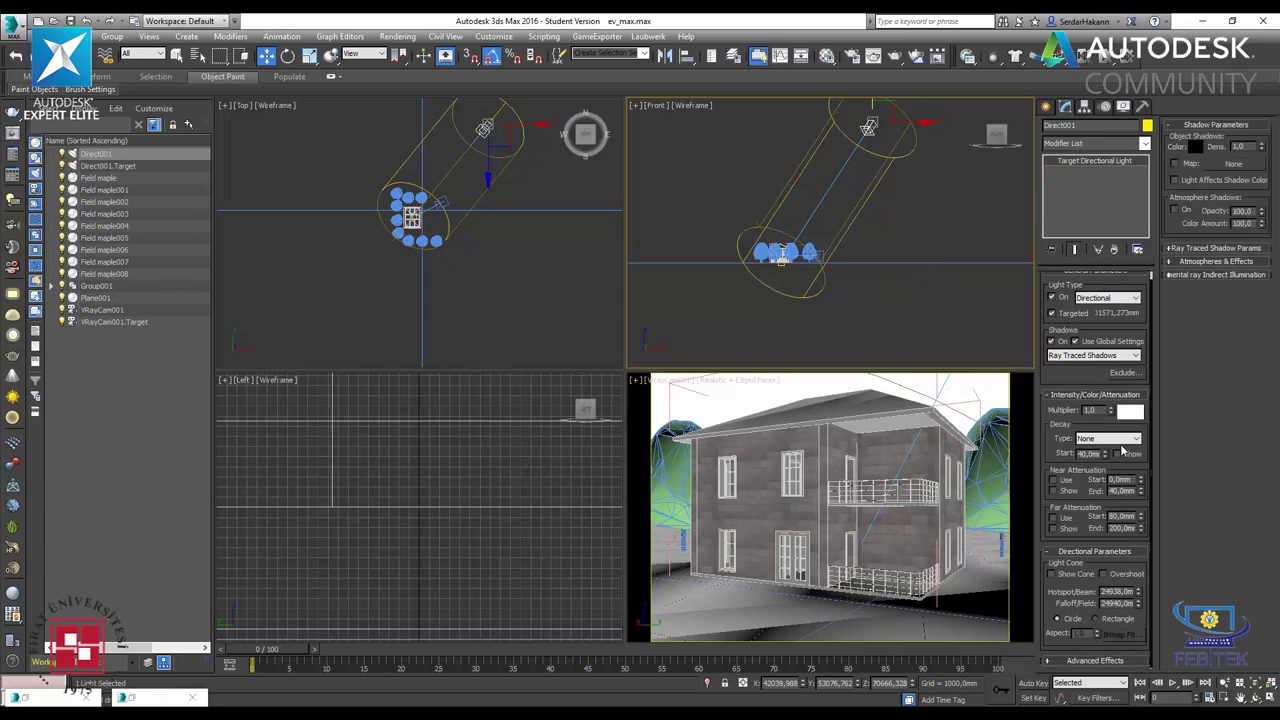
click(1124, 666)
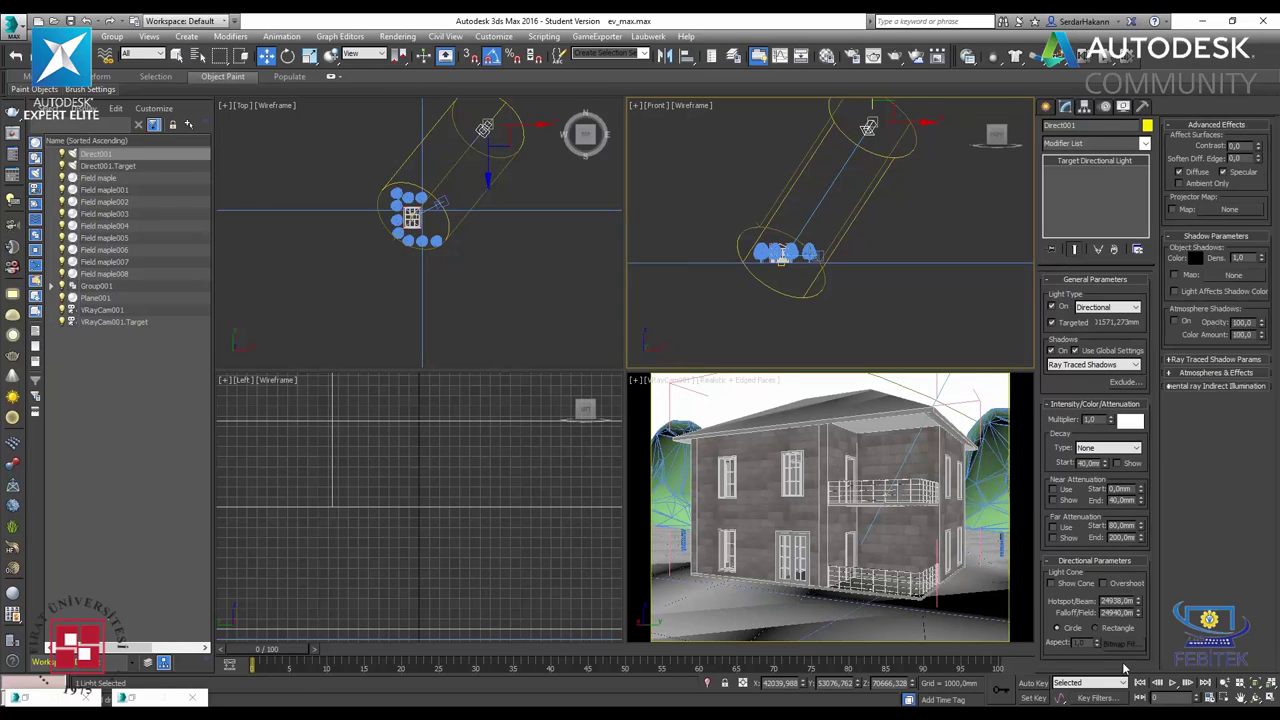
click(1060, 365)
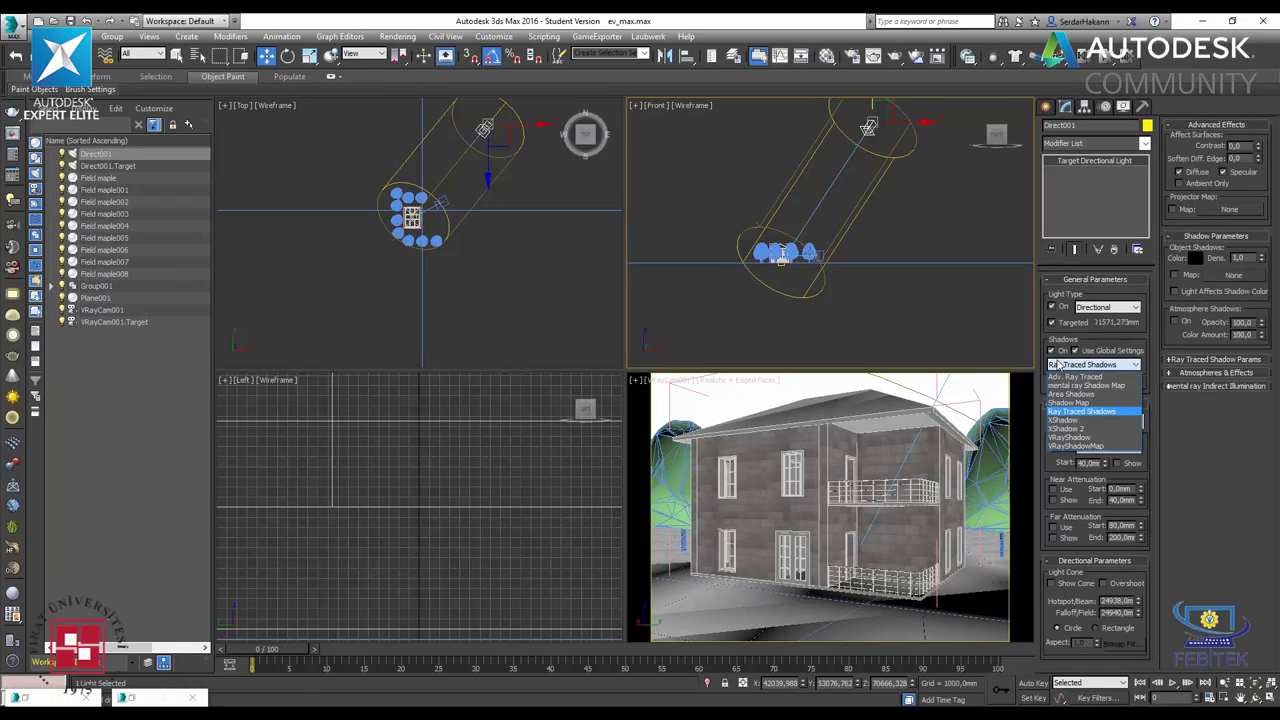
click(1098, 439)
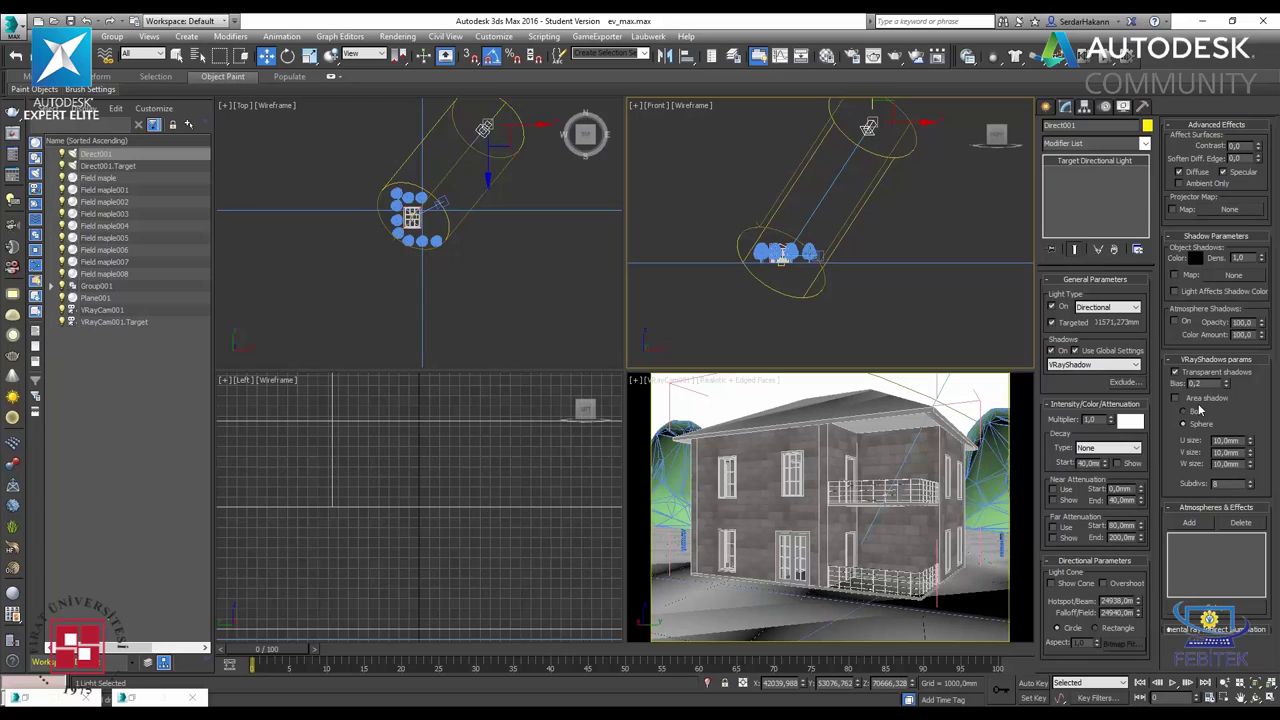
- Turn on box area shadows with bias 30 and U/V/W size 25 mm
click(1190, 400)
double_click(1194, 383)
text(10)
key(Return)
text(30)
key(Return)
key(Tab)
text(25)
key(Tab)
text(25)
key(Tab)
text(25)
key(Return)
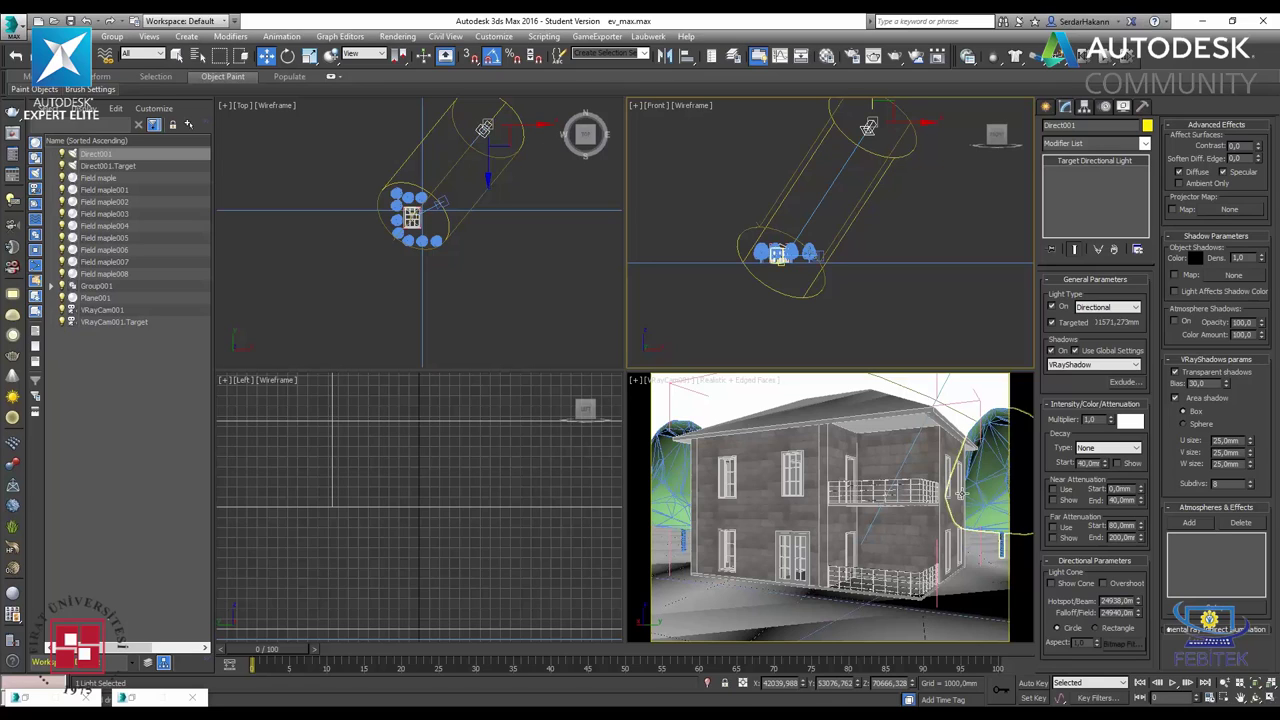
- Maximize the VRayCam view, pan and orbit to a level house framing, and render it
right_click(1000, 500)
click(1270, 697)
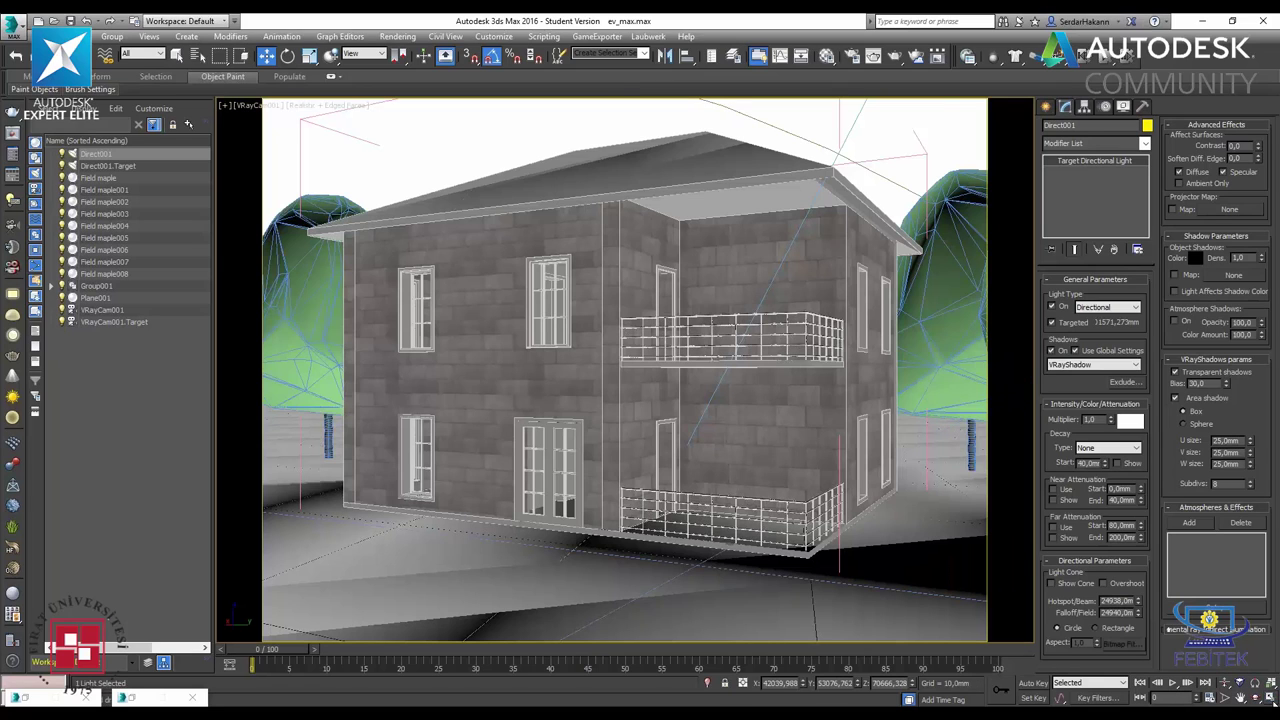
middle_drag(805, 380, 805, 406)
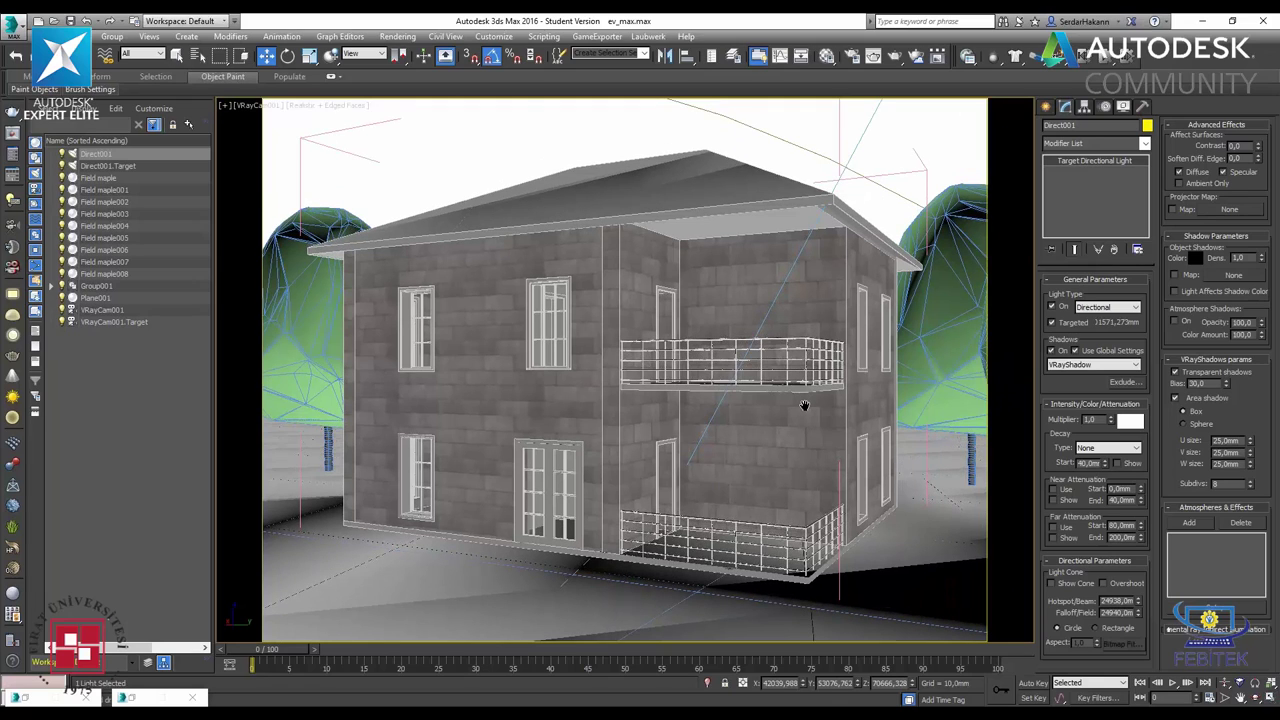
middle_drag(805, 406, 805, 424)
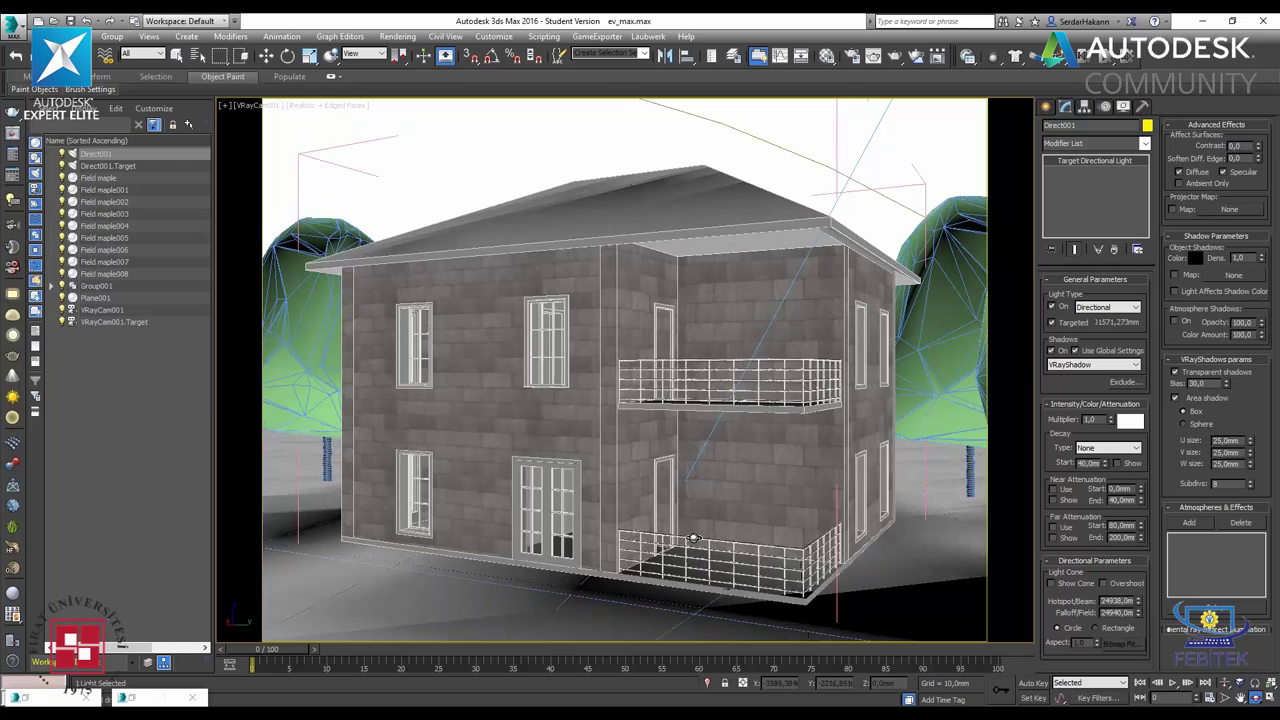
alt+middle_drag(693, 542, 700, 520)
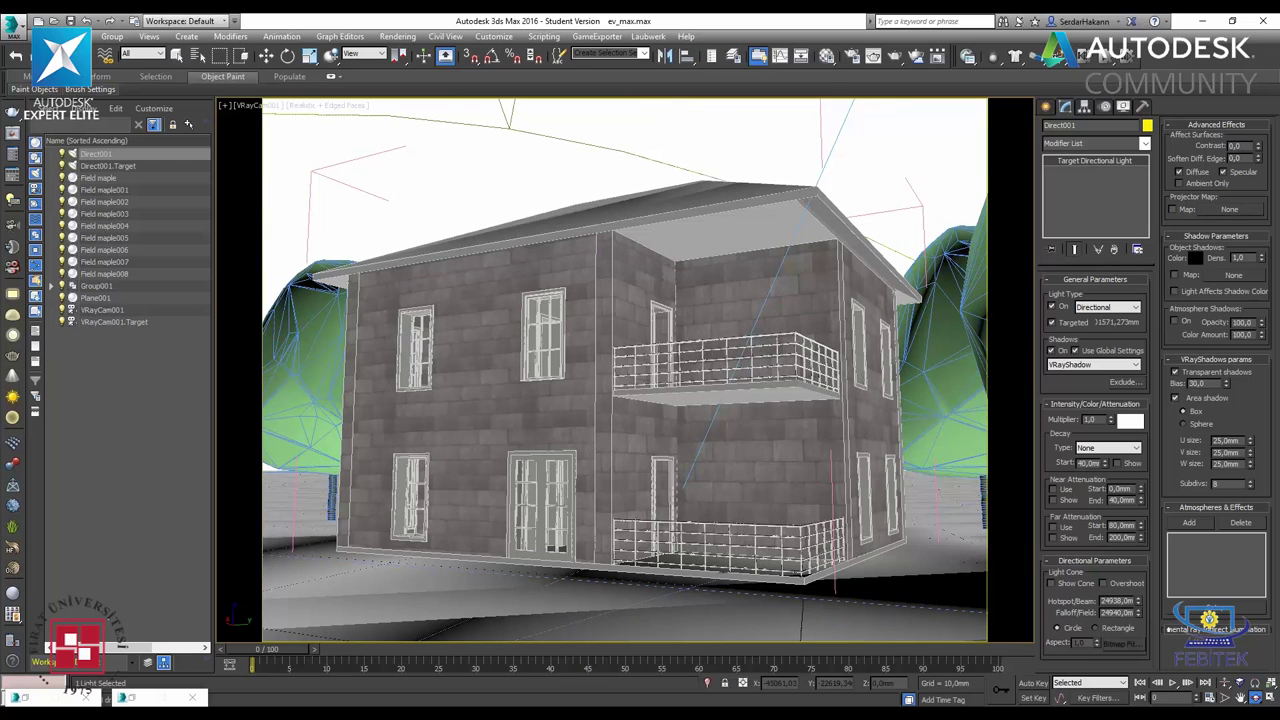
key(shift+q)
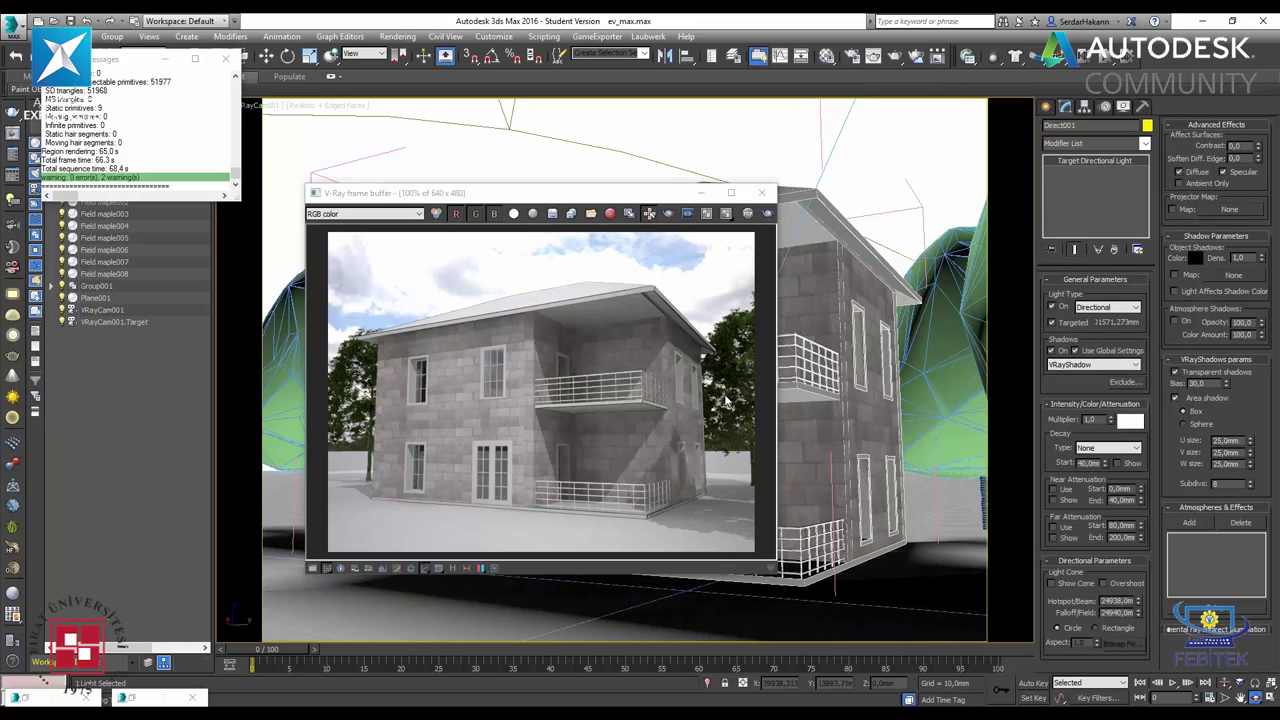
- Raise the directional light's Intensity Multiplier to 2,0 and render the camera view again
double_click(1090, 419)
text(2)
key(Return)
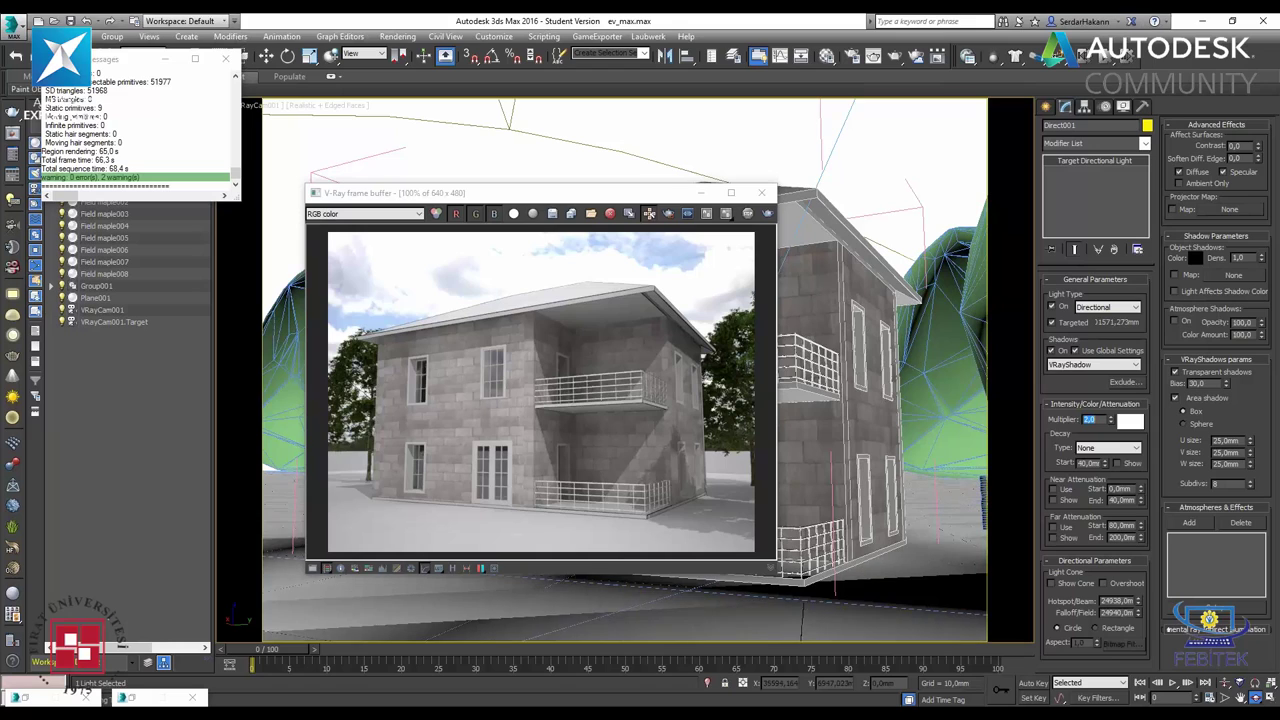
click(767, 213)
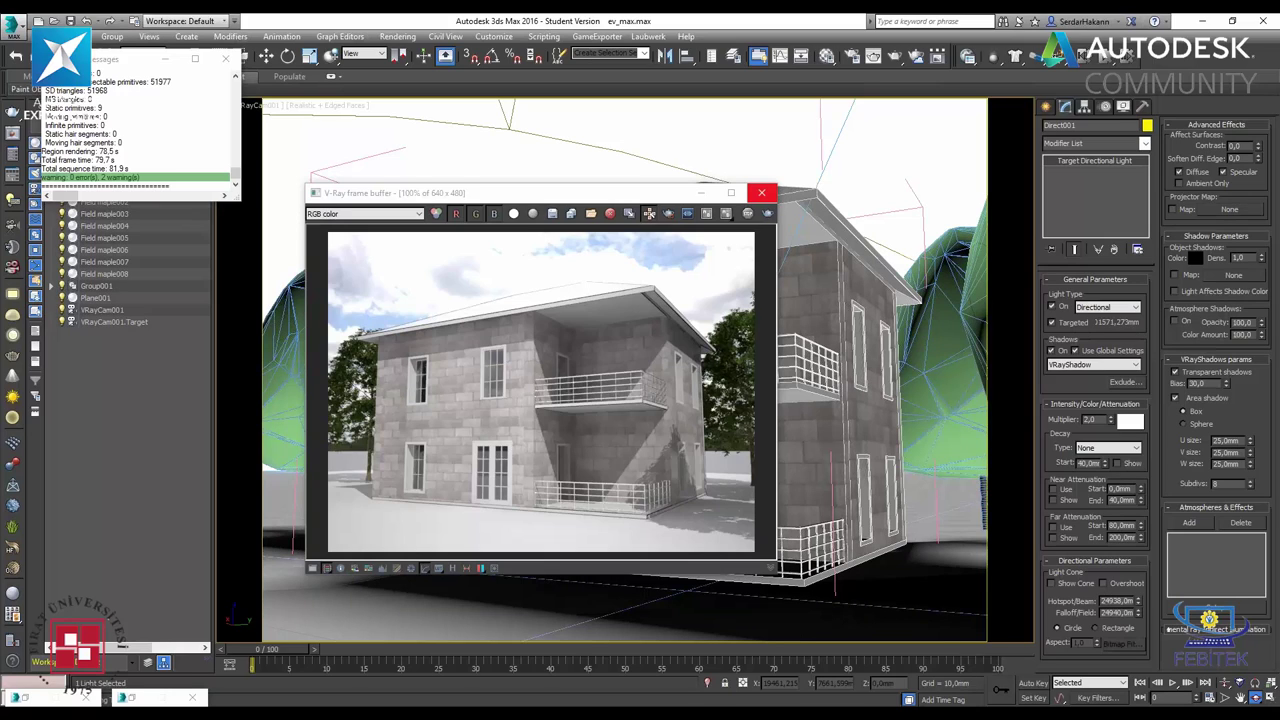
- Close the V-Ray frame buffer once the brighter re-render has finished
click(762, 192)
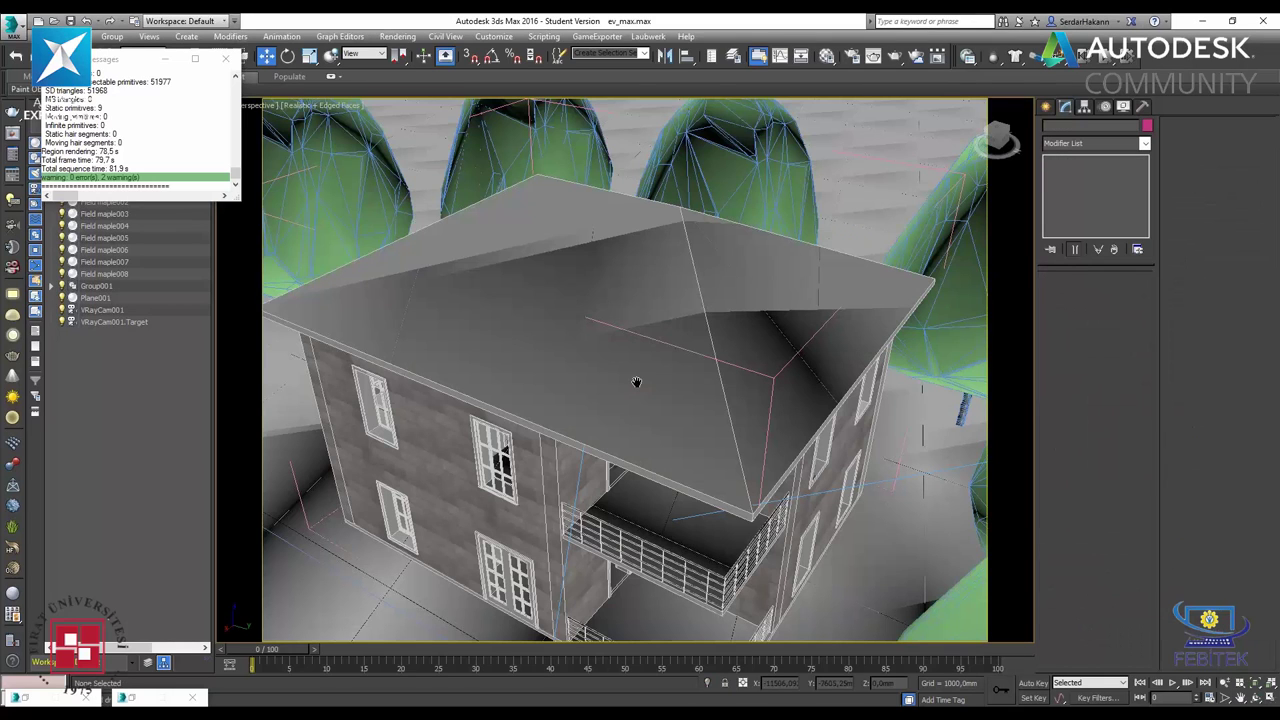
- Orbit the perspective view to look down onto the house's hipped roof
alt+middle_drag(636, 382, 714, 326)
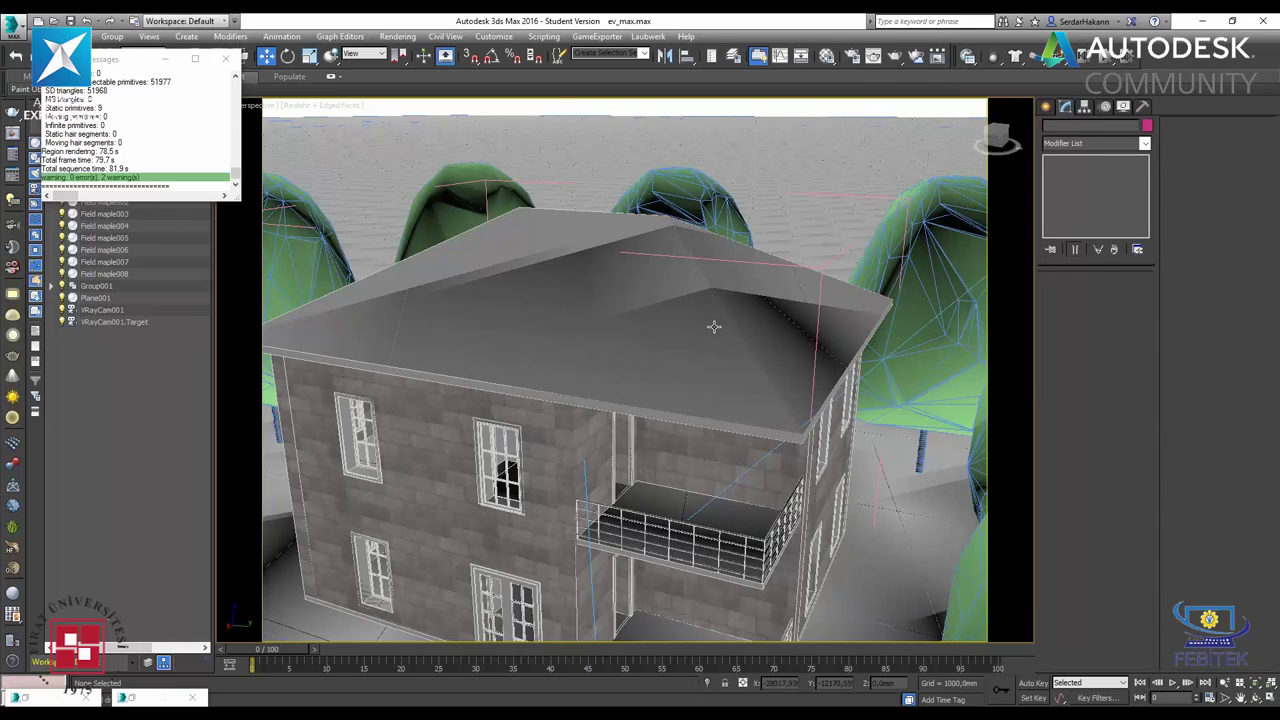
alt+middle_drag(714, 326, 690, 400)
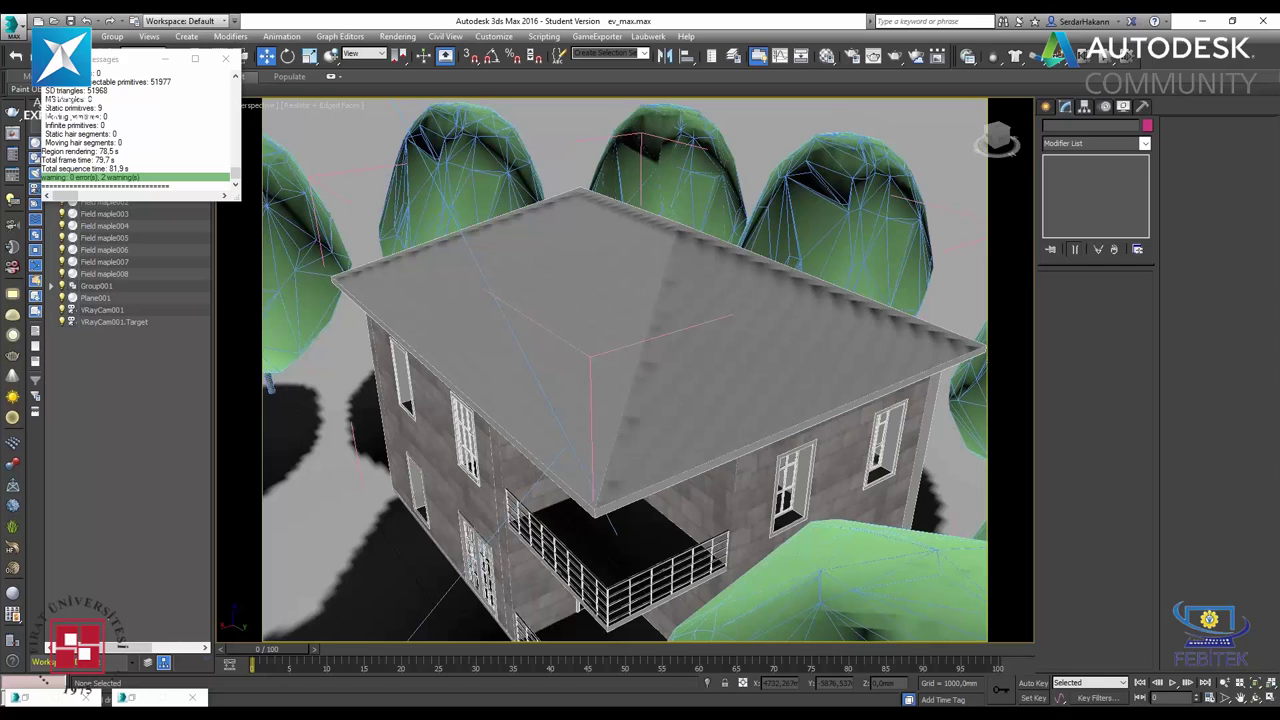
- Search Google for 'cg textures' to find the texture site
text(.c)
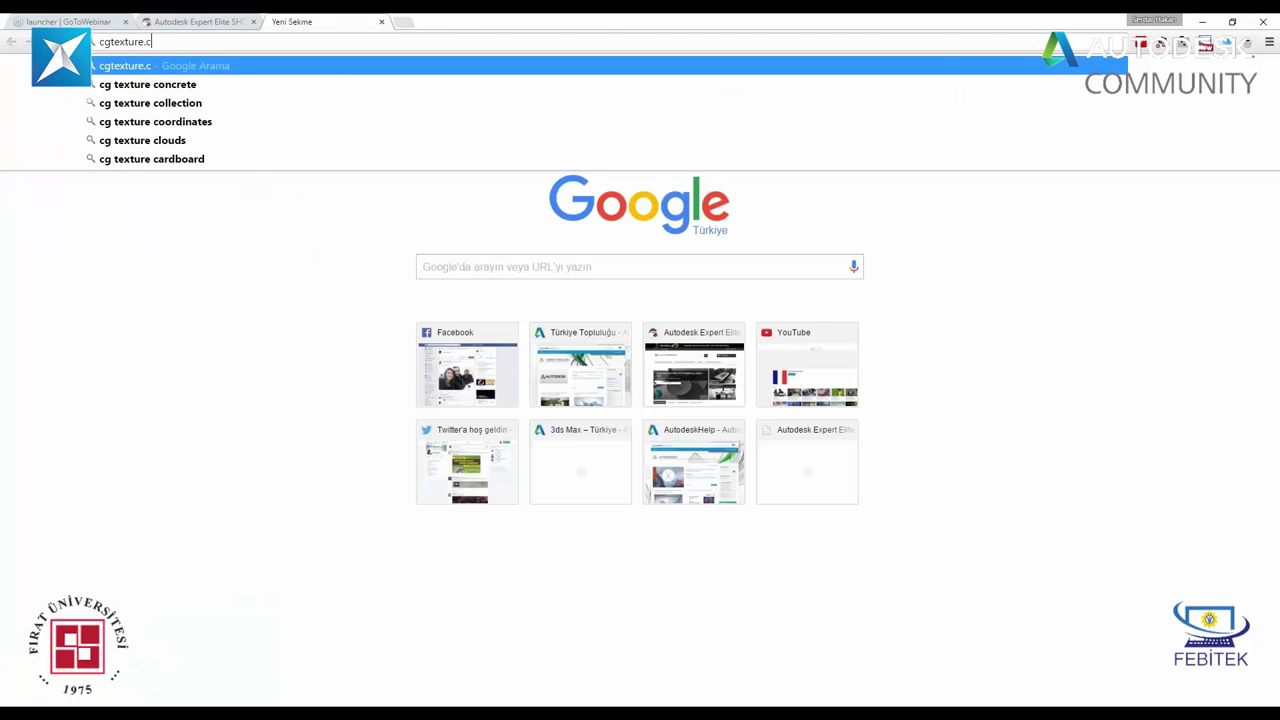
text(om)
key(Return)
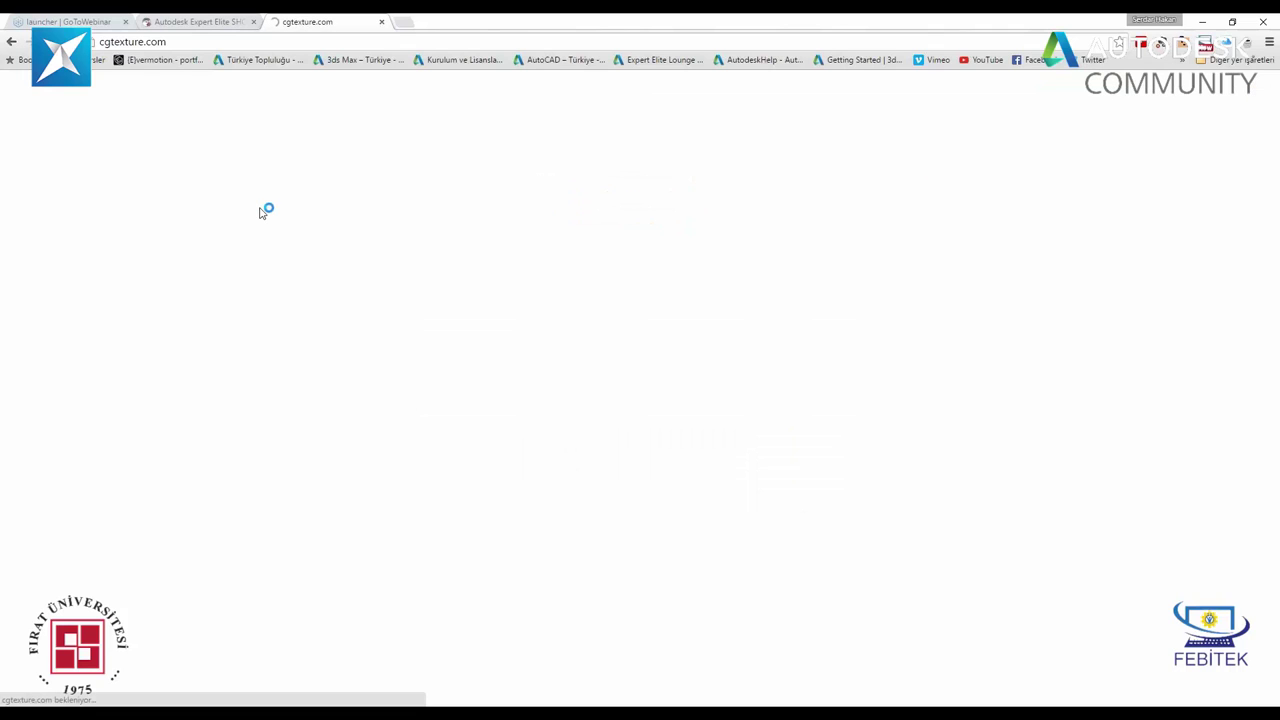
key(ctrl+l)
text(g)
key(Return)
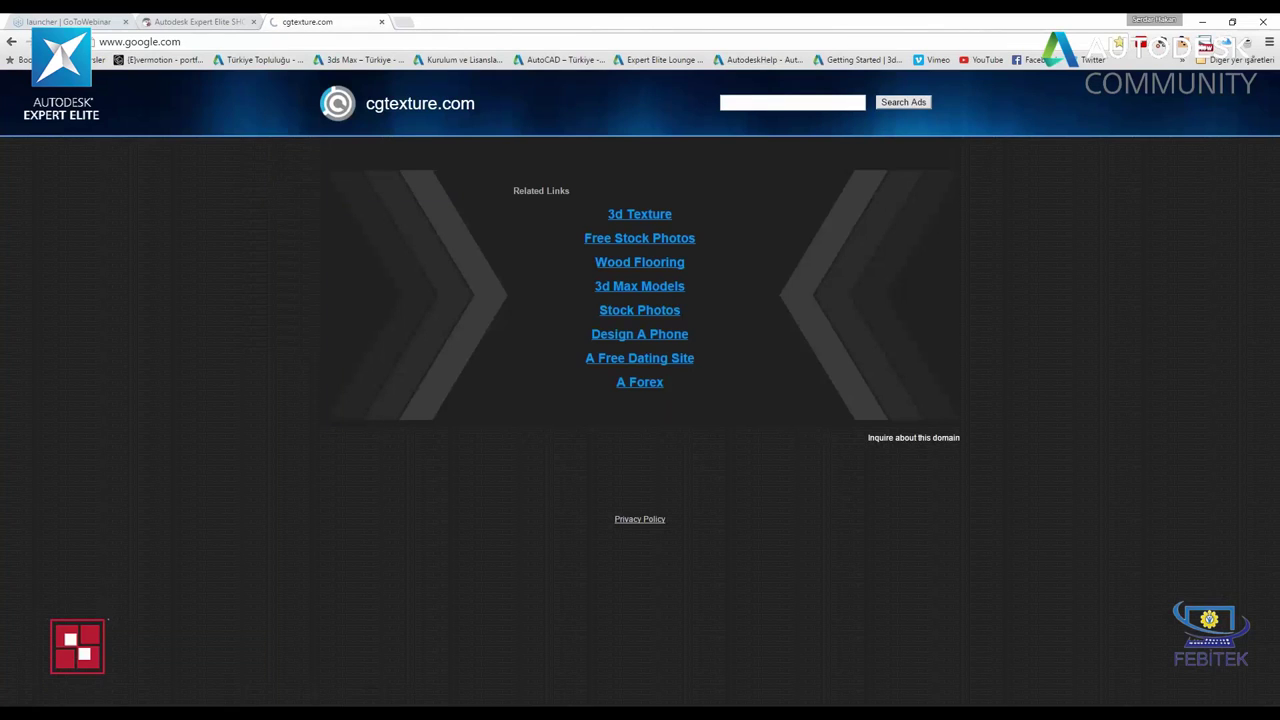
text(cg)
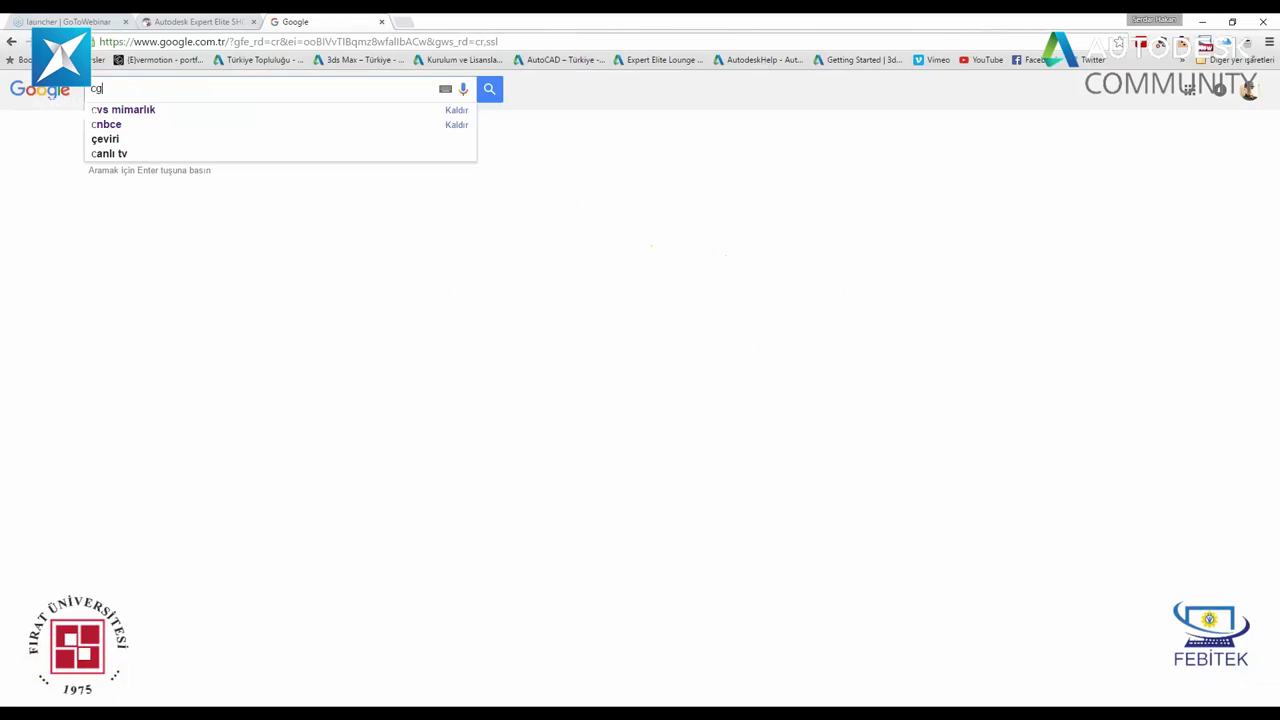
text( textures)
key(Return)
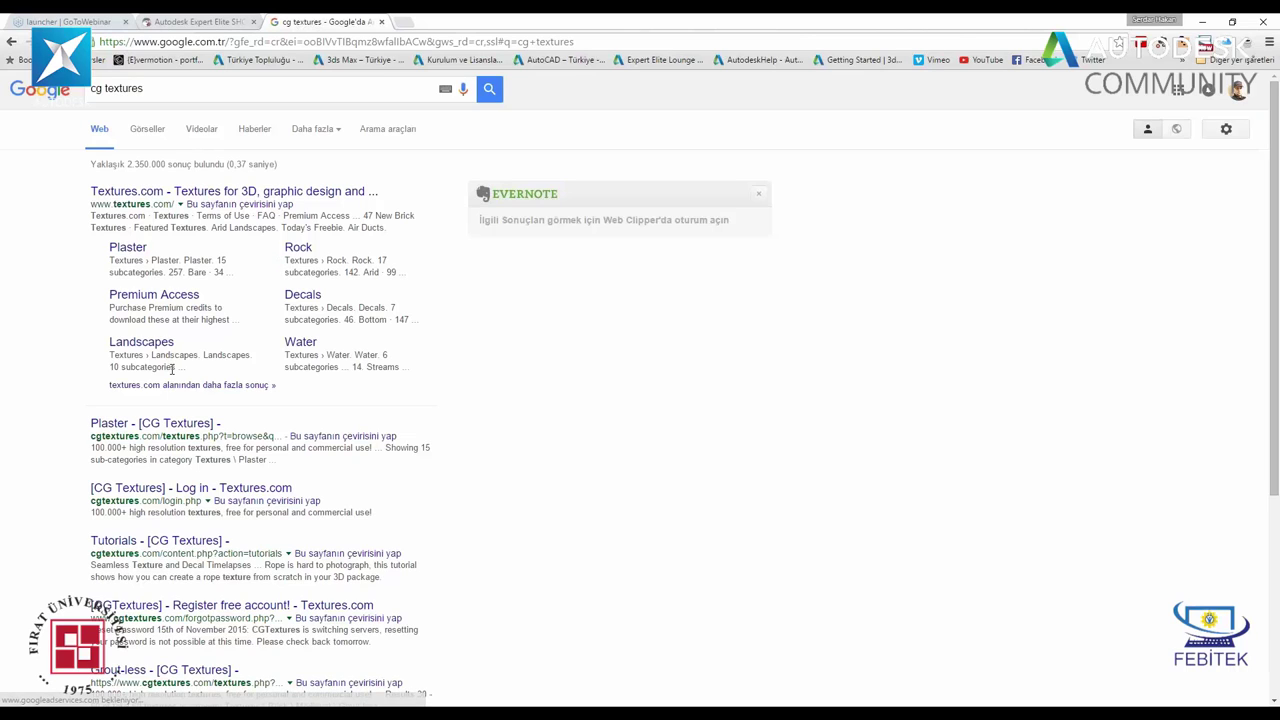
- Open Textures.com from the results and browse to the Roofing texture category
click(168, 424)
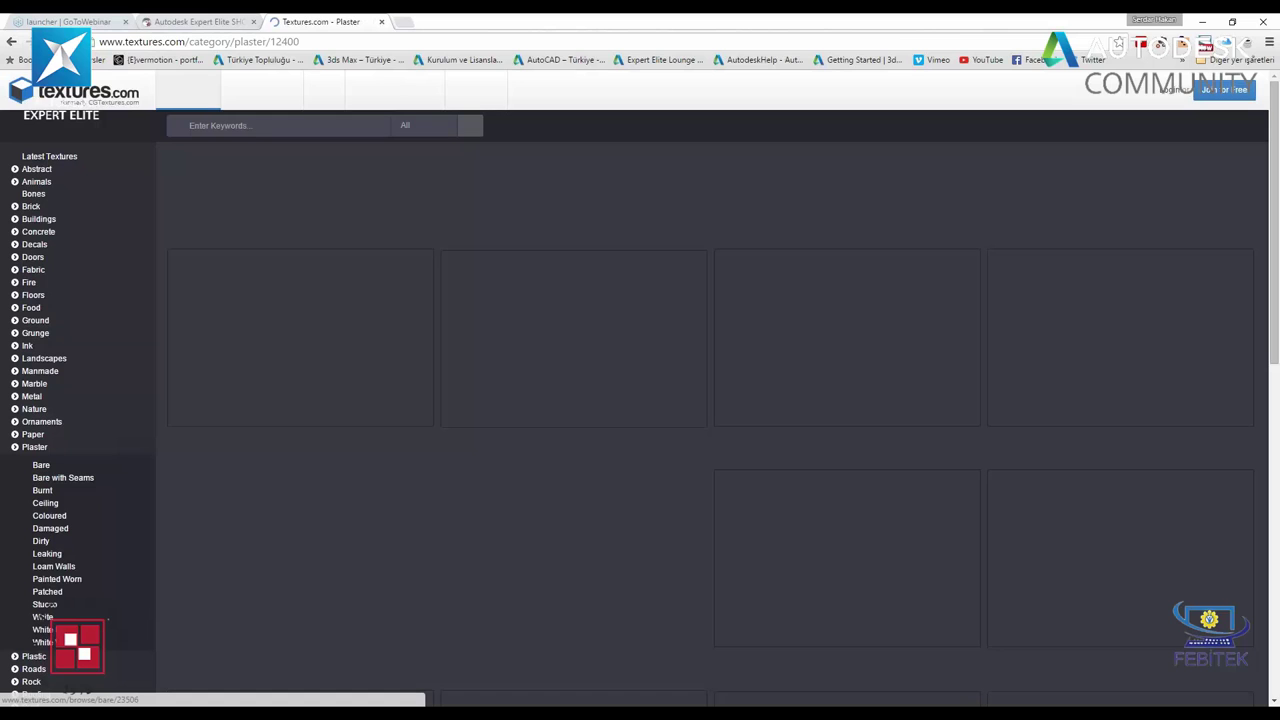
scroll(62, 380, down, 3)
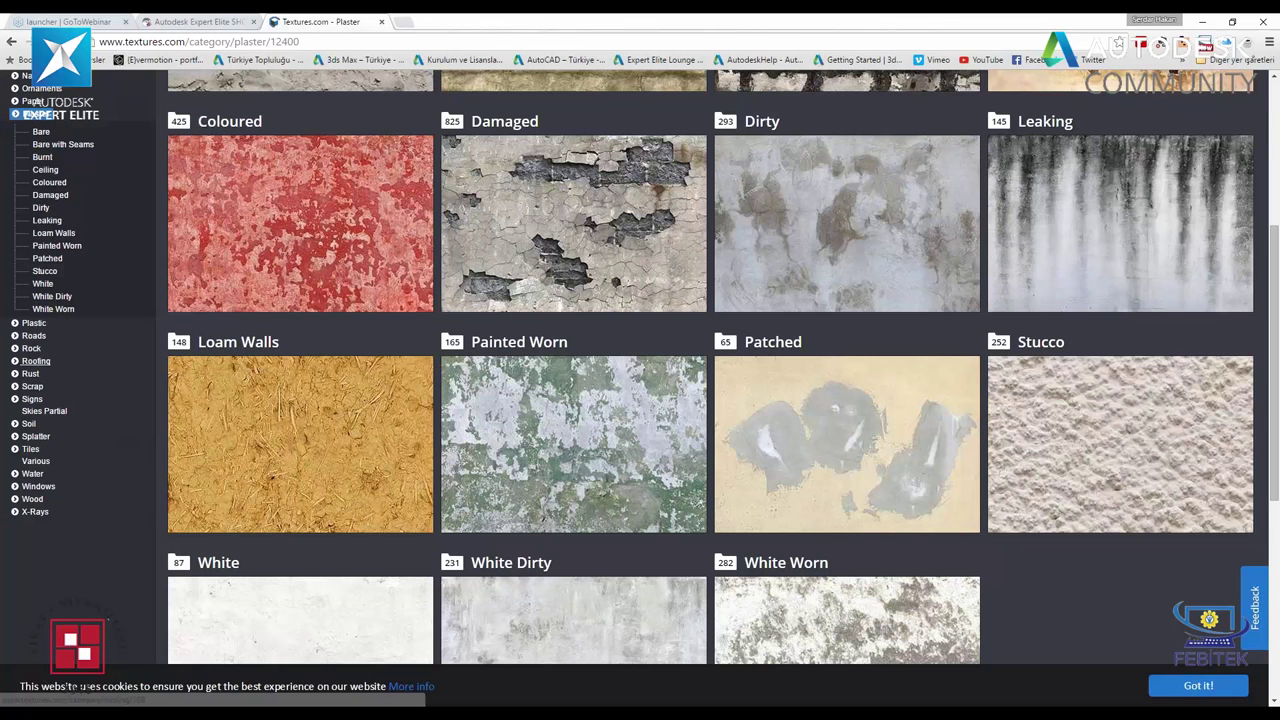
click(36, 361)
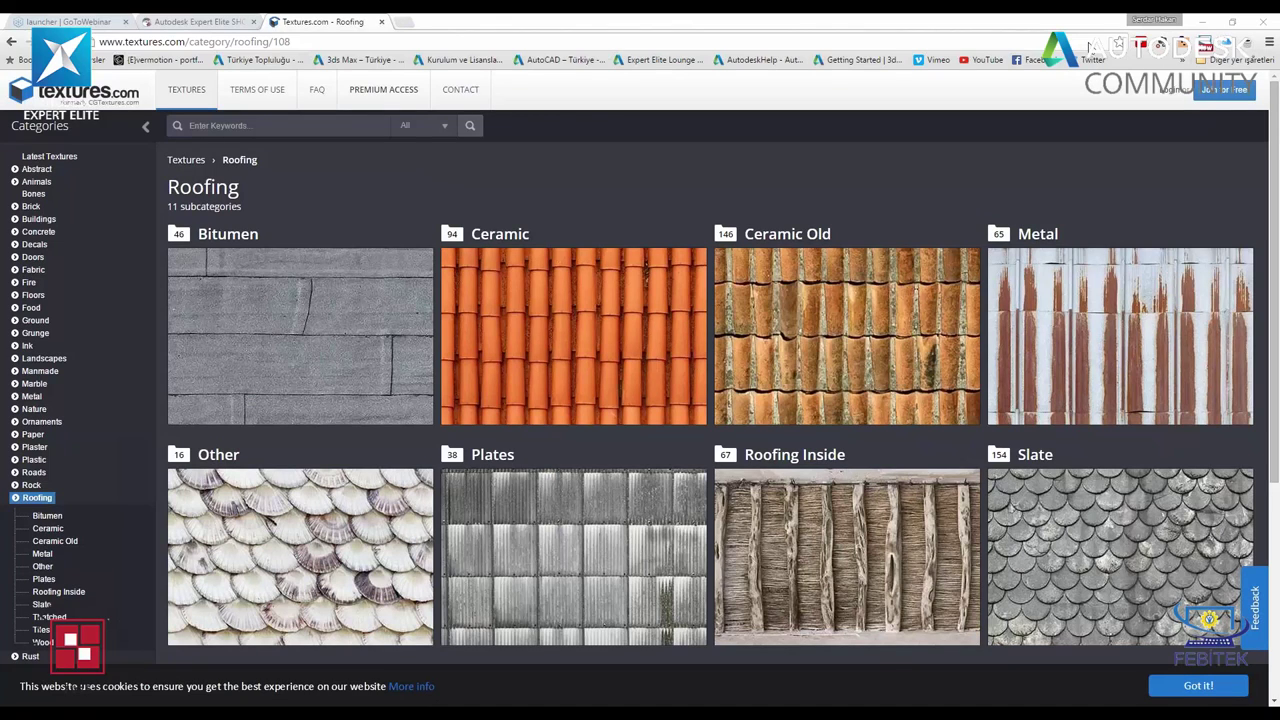
scroll(640, 400, down, 3)
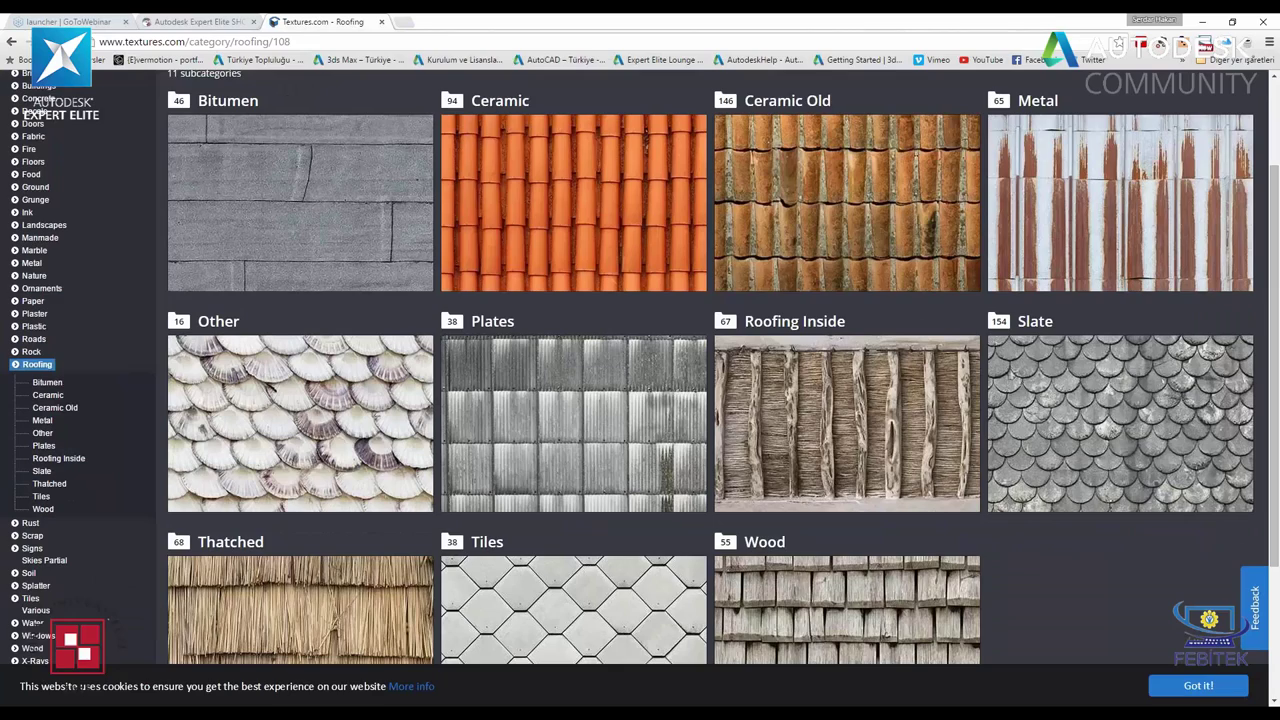
scroll(847, 220, down, 2)
scroll(847, 220, up, 3)
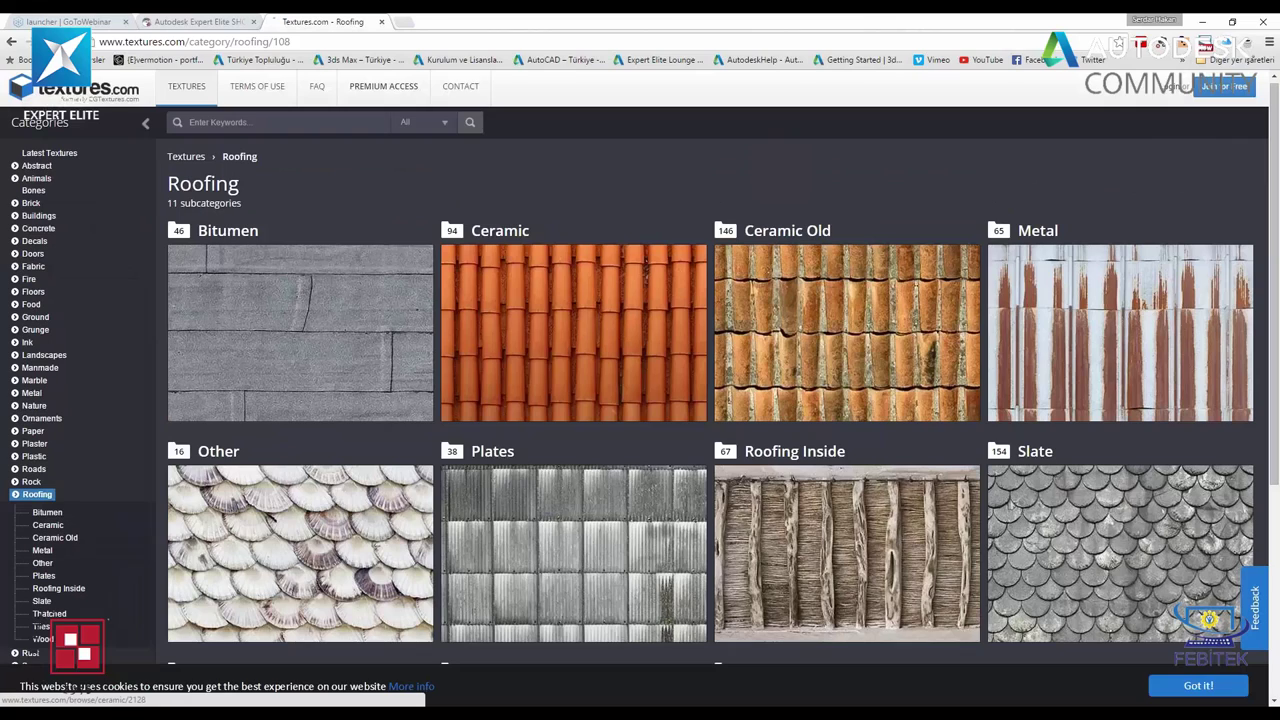
- Browse the Ceramic roof tiles and open the RooftilesCeramic0091 download page
click(517, 355)
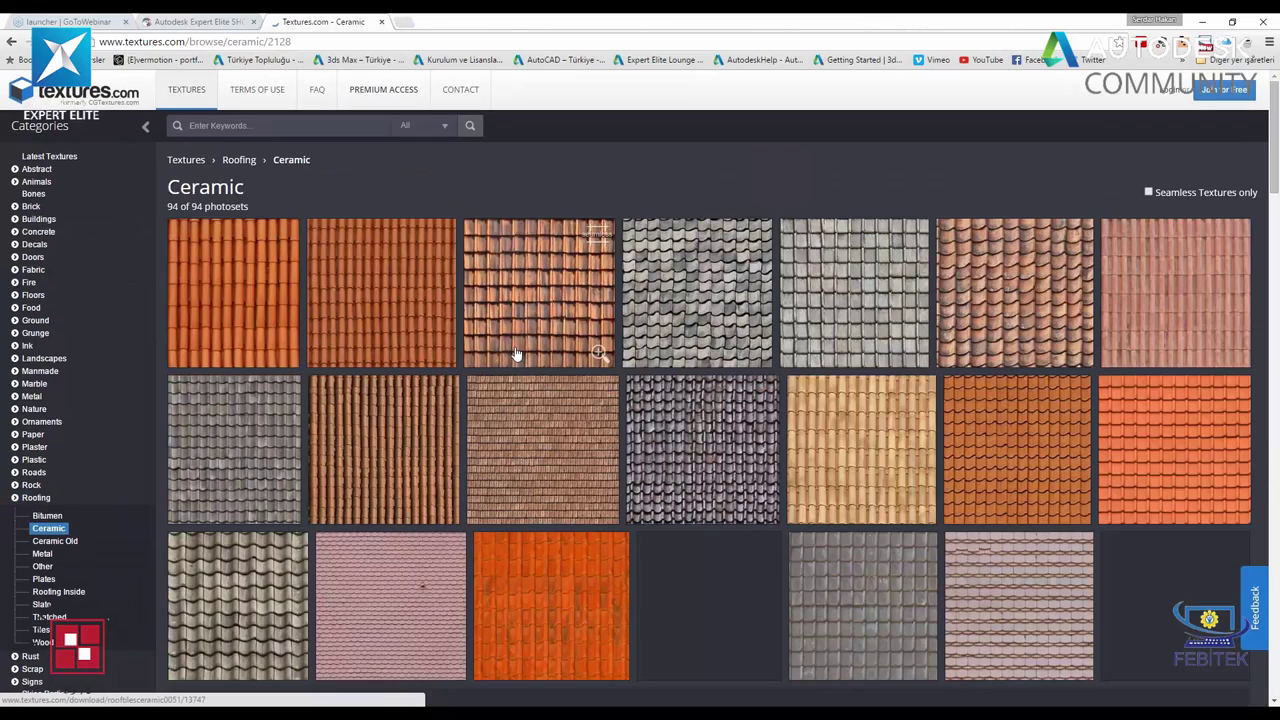
scroll(517, 355, down, 5)
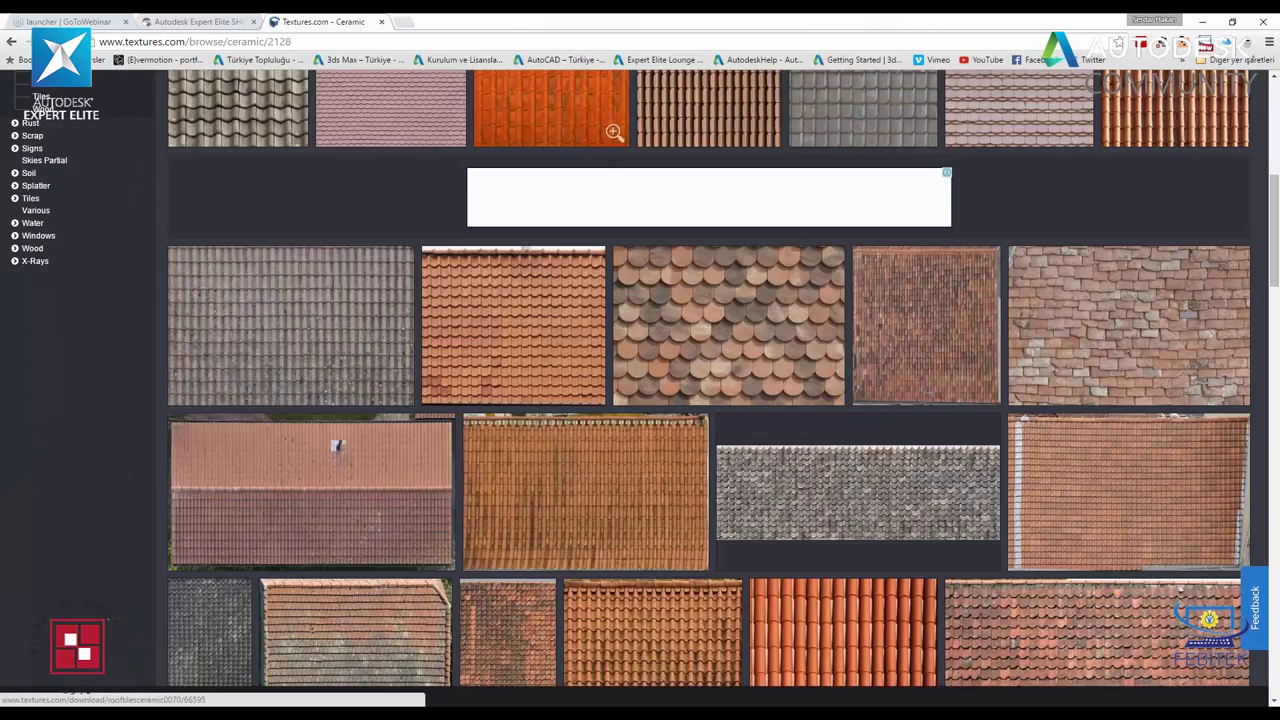
scroll(517, 355, down, 1)
scroll(517, 355, down, 2)
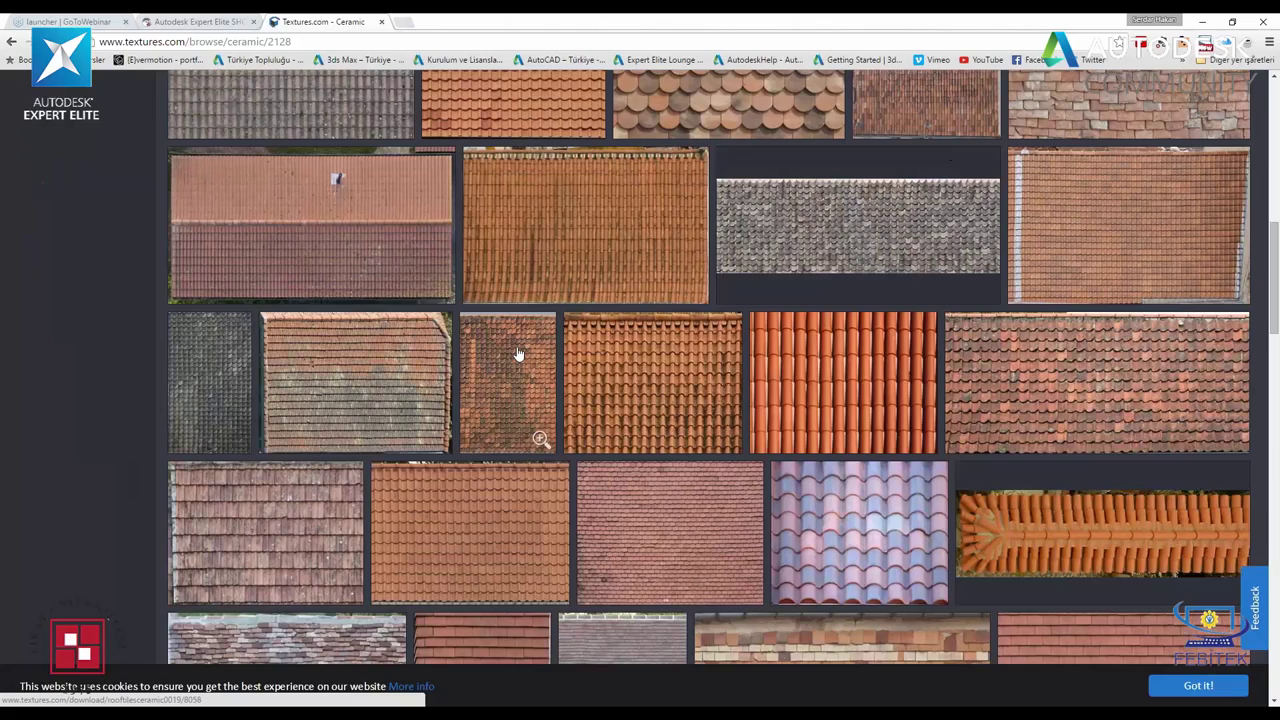
scroll(517, 355, down, 5)
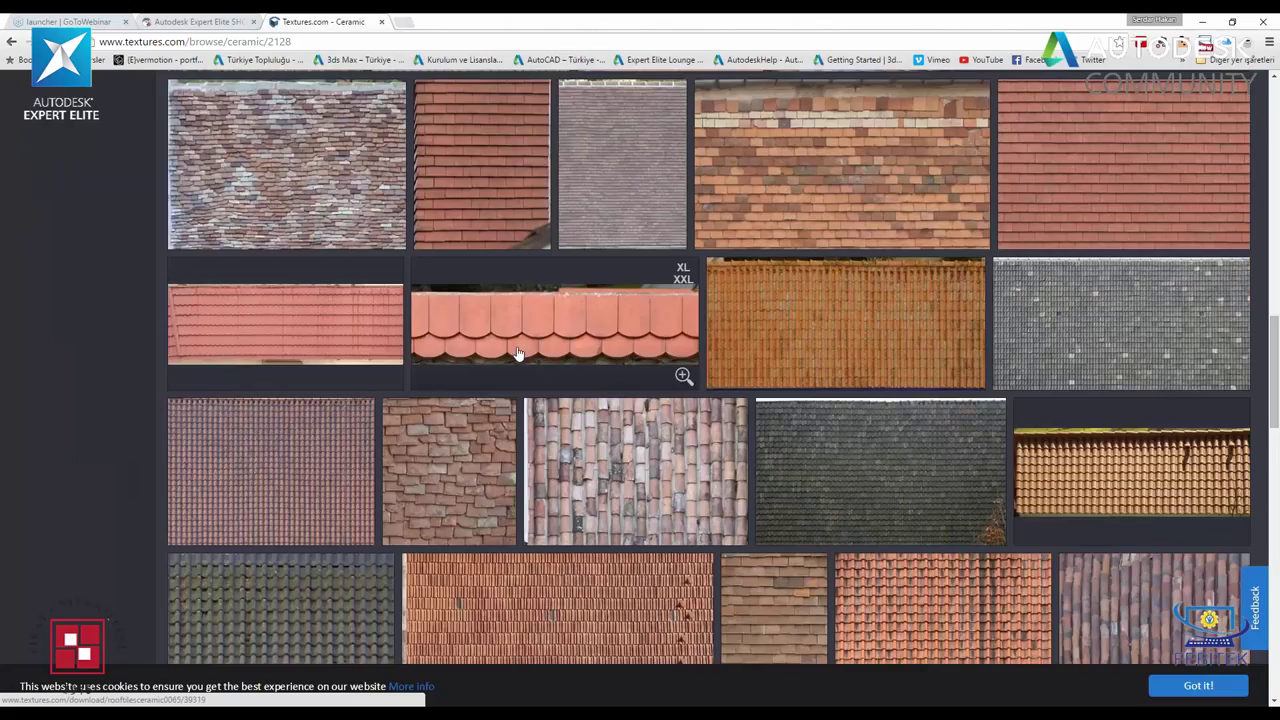
scroll(517, 355, down, 6)
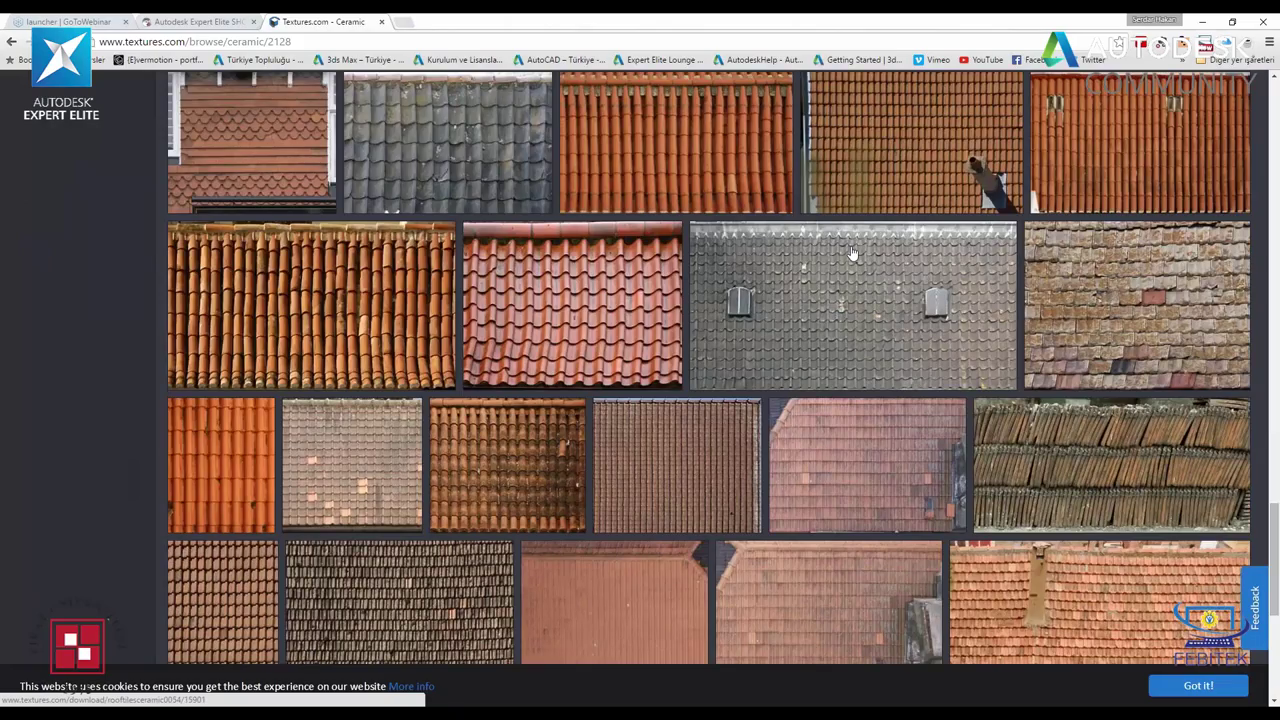
scroll(852, 254, down, 4)
scroll(855, 259, up, 5)
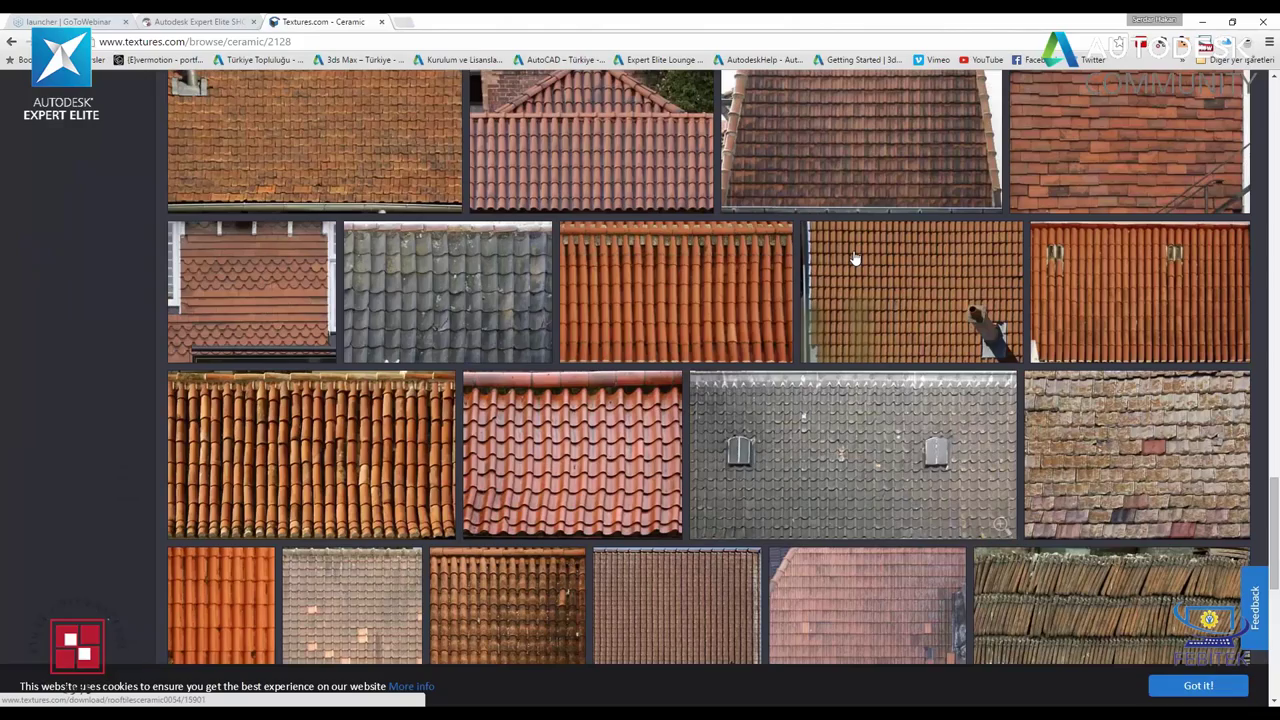
scroll(855, 259, up, 4)
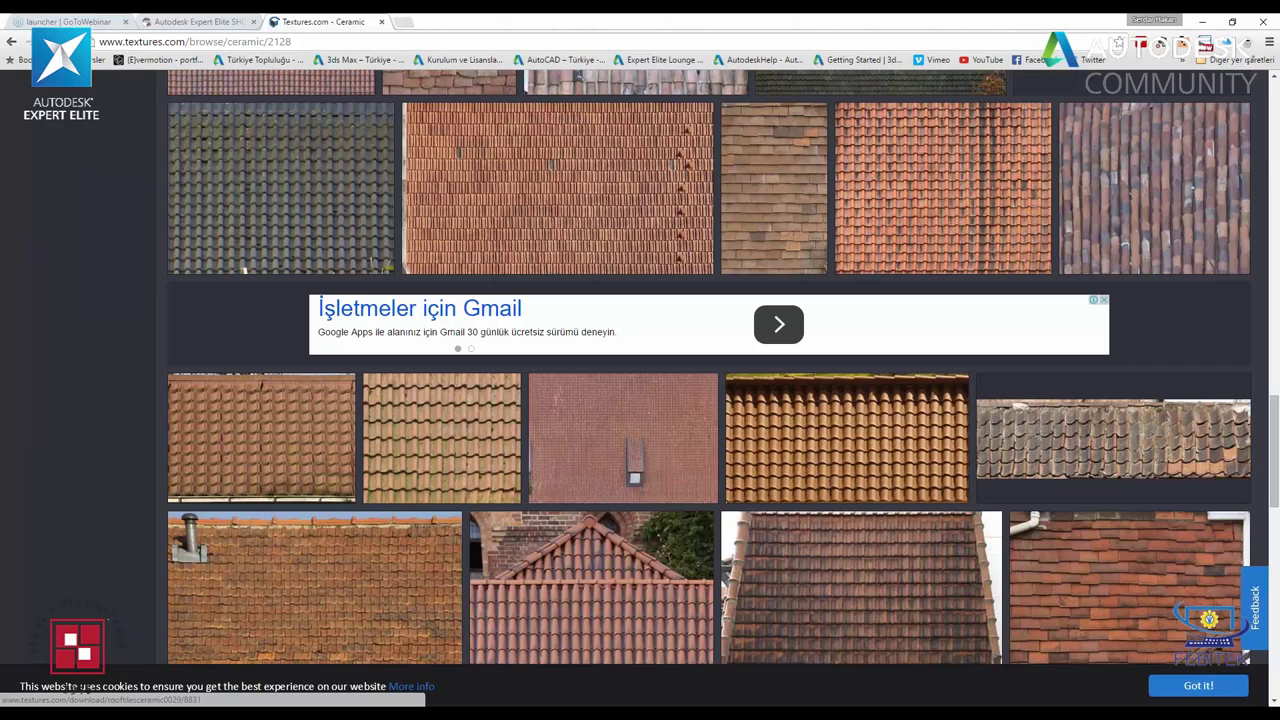
scroll(243, 268, down, 5)
click(1054, 317)
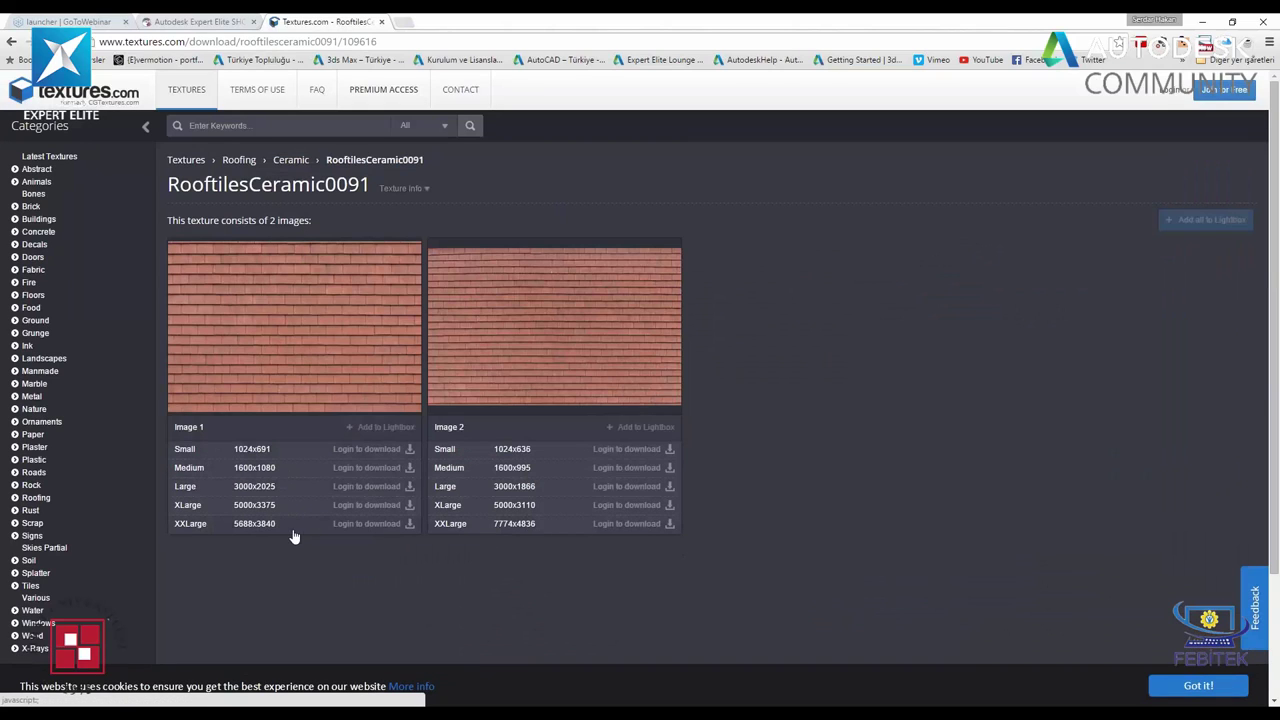
- Request the image download and log in with the account username and password
click(362, 524)
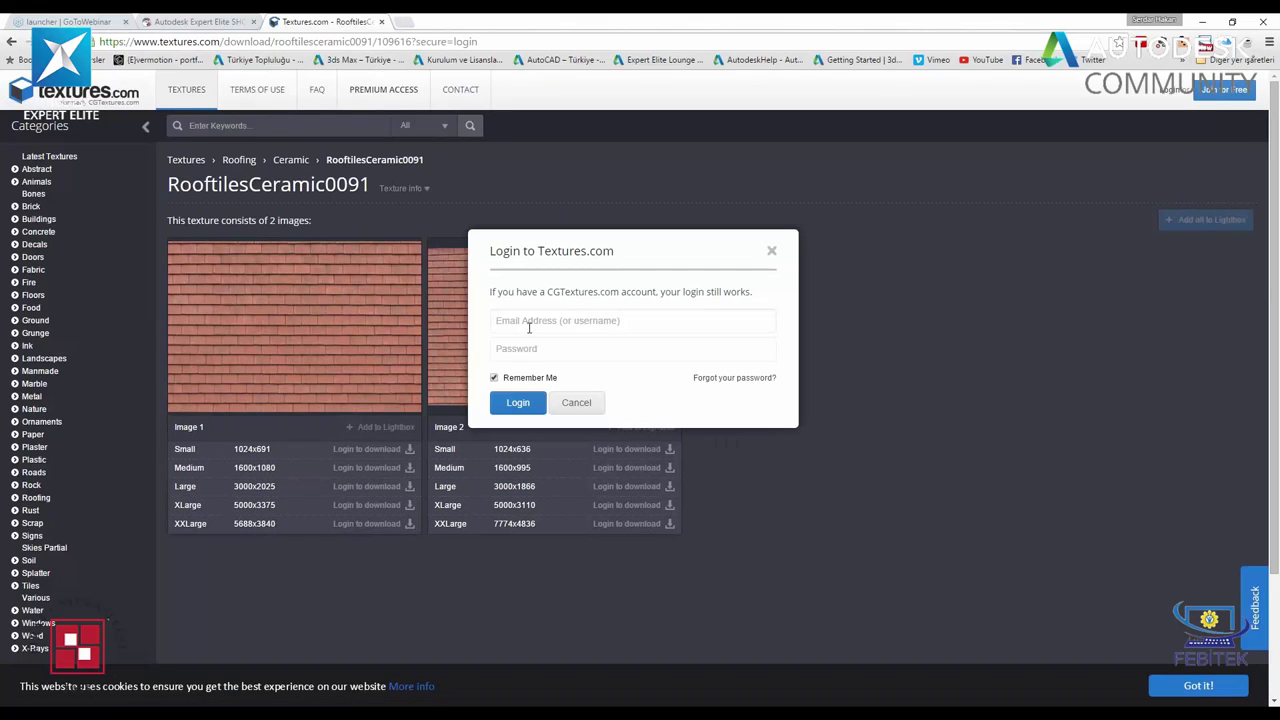
text(doktorp)
key(BackSpace)
text(bishop)
key(Tab)
text(••)
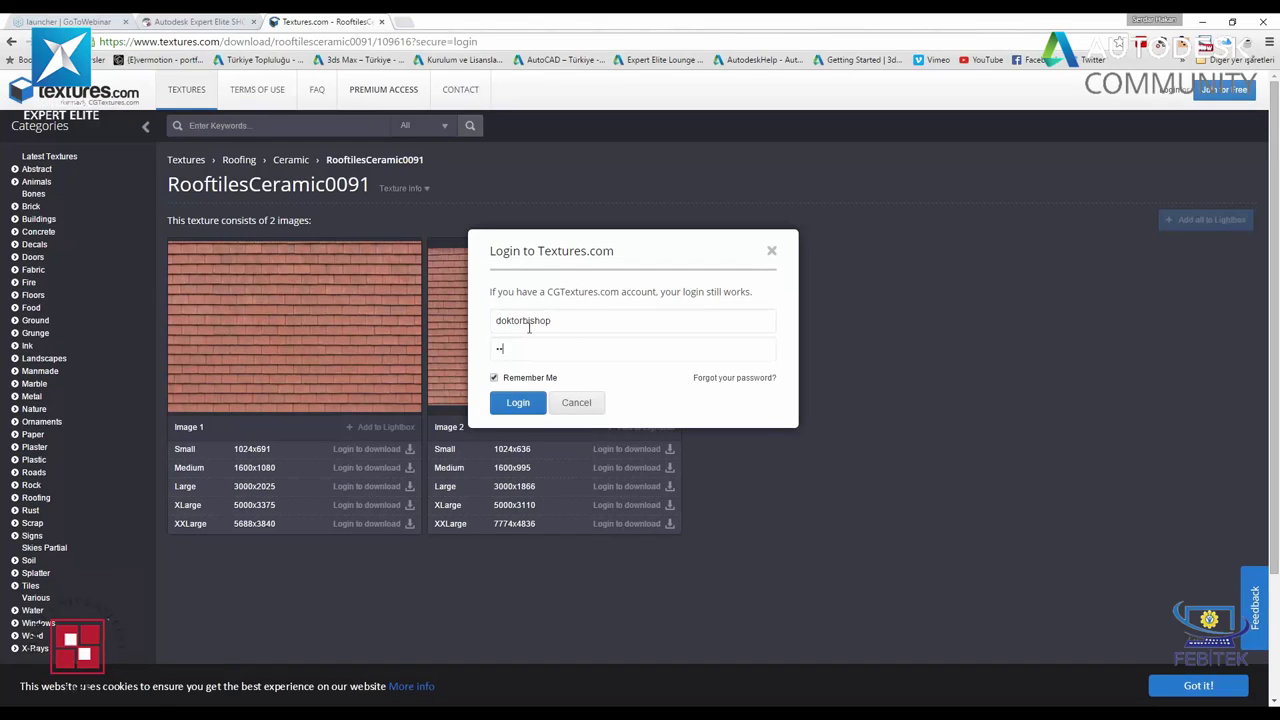
text(•••••••)
key(Return)
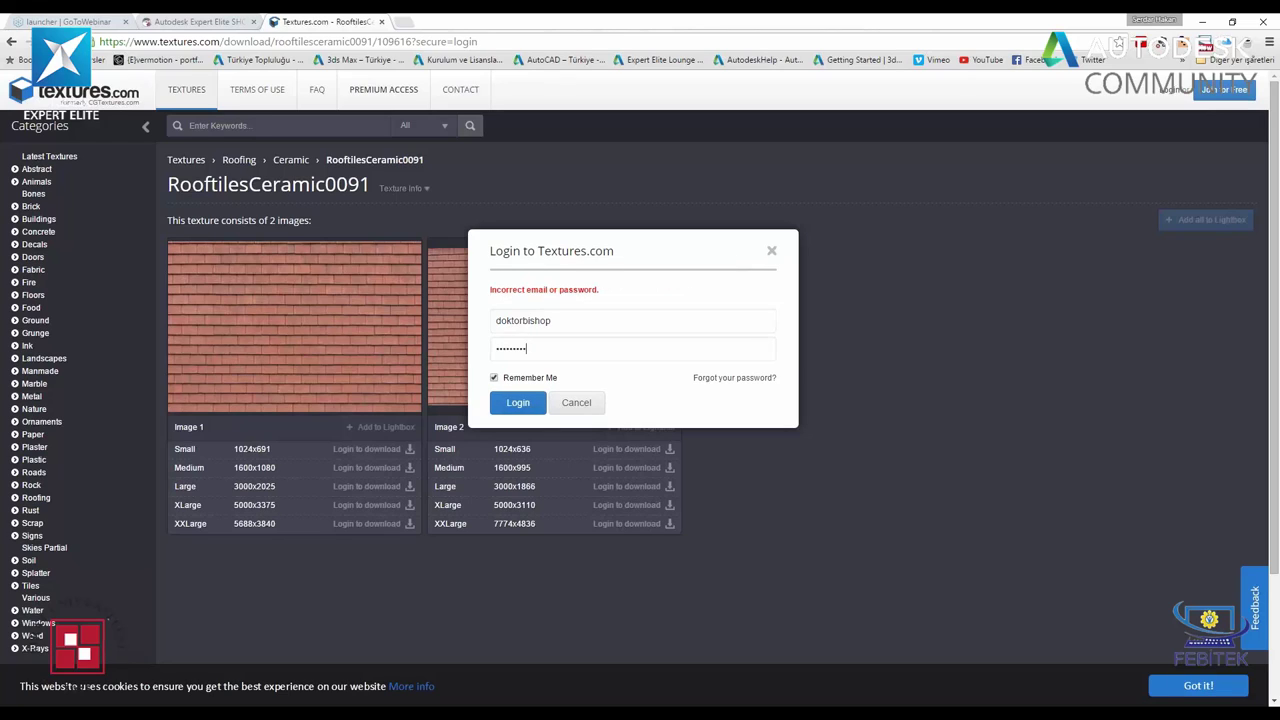
- Retype the incorrect password, let the browser save it, and return to the texture page
double_click(510, 348)
text(•••••)
key(Return)
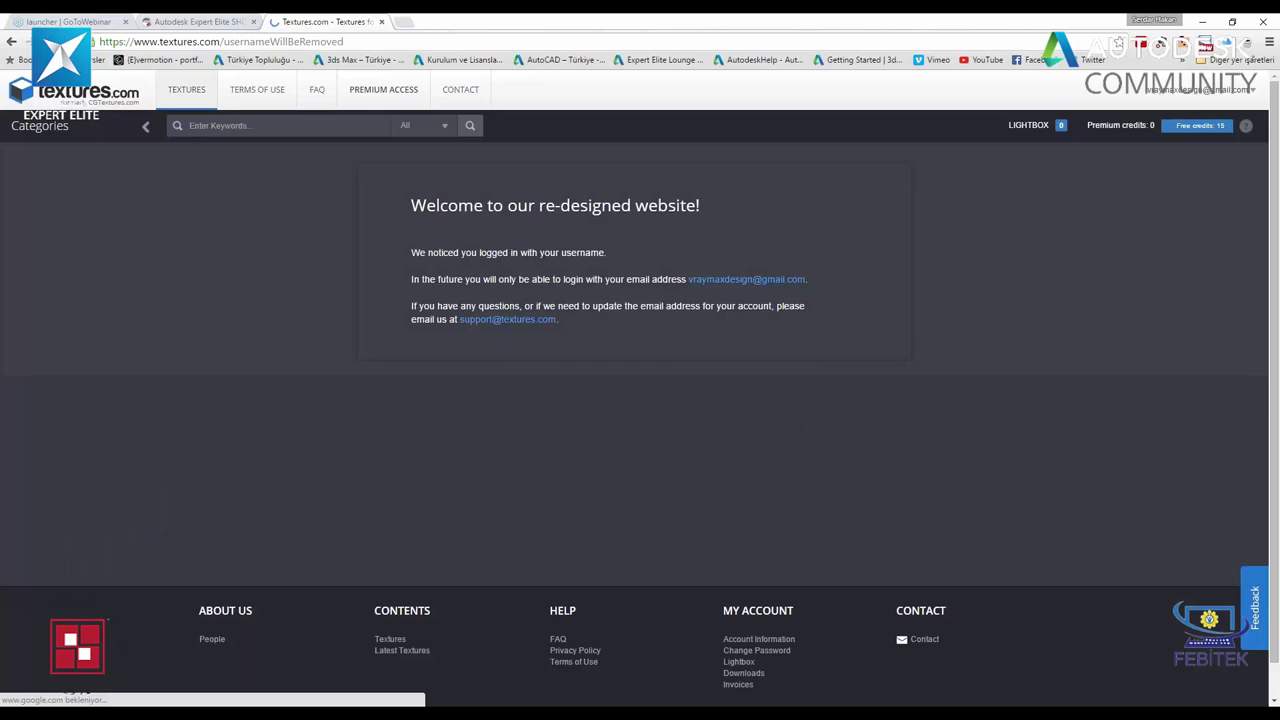
click(992, 129)
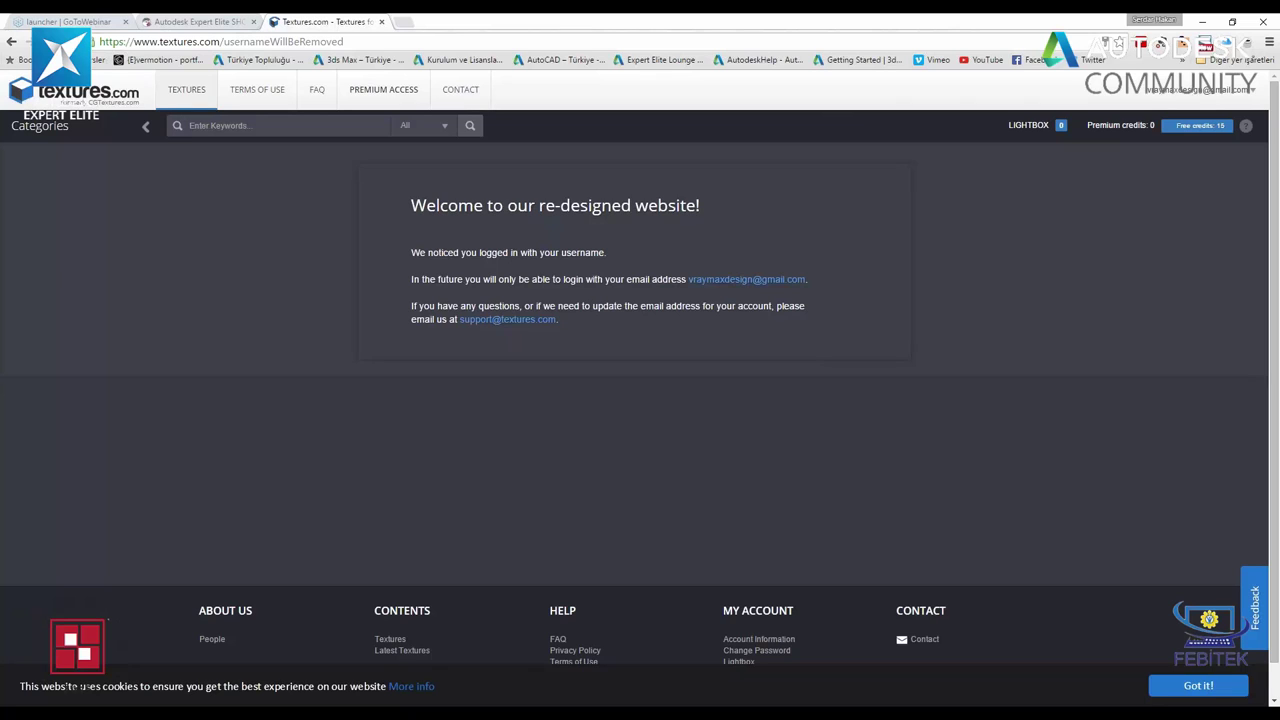
click(11, 44)
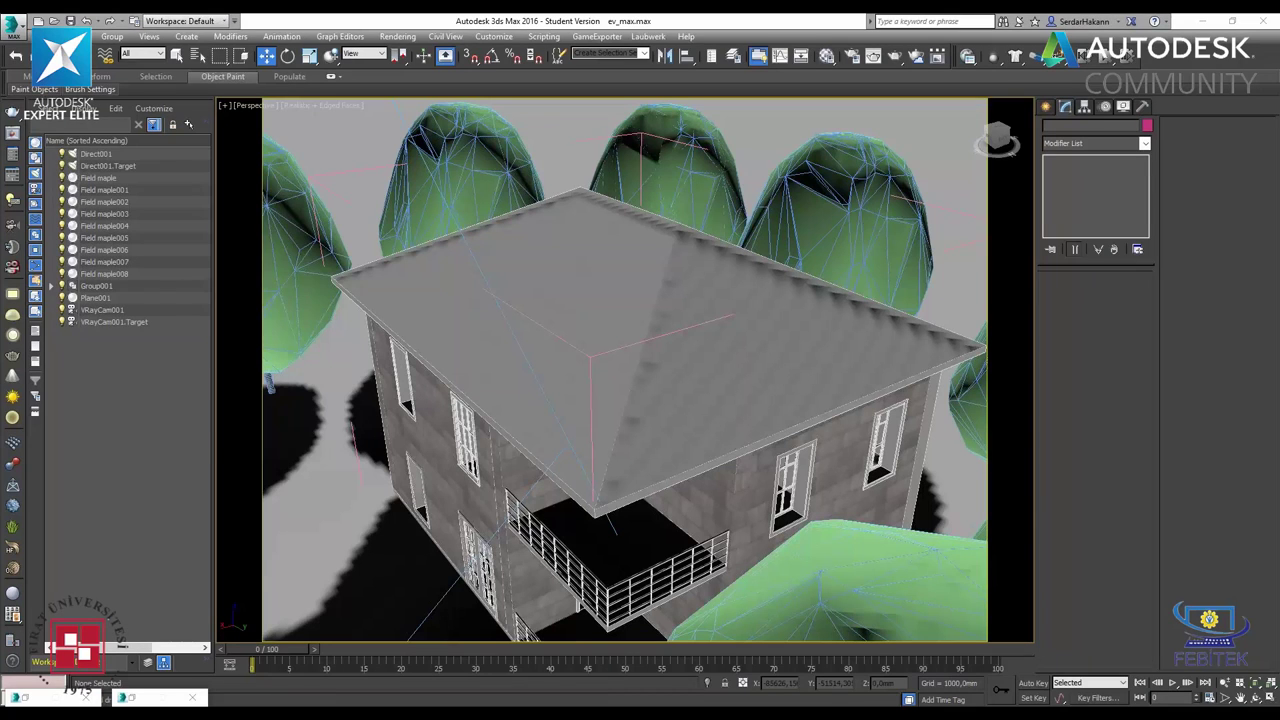
- Rename the Ceramic material slot to çatı and convert it to a VRayMtl
key(m)
click(175, 190)
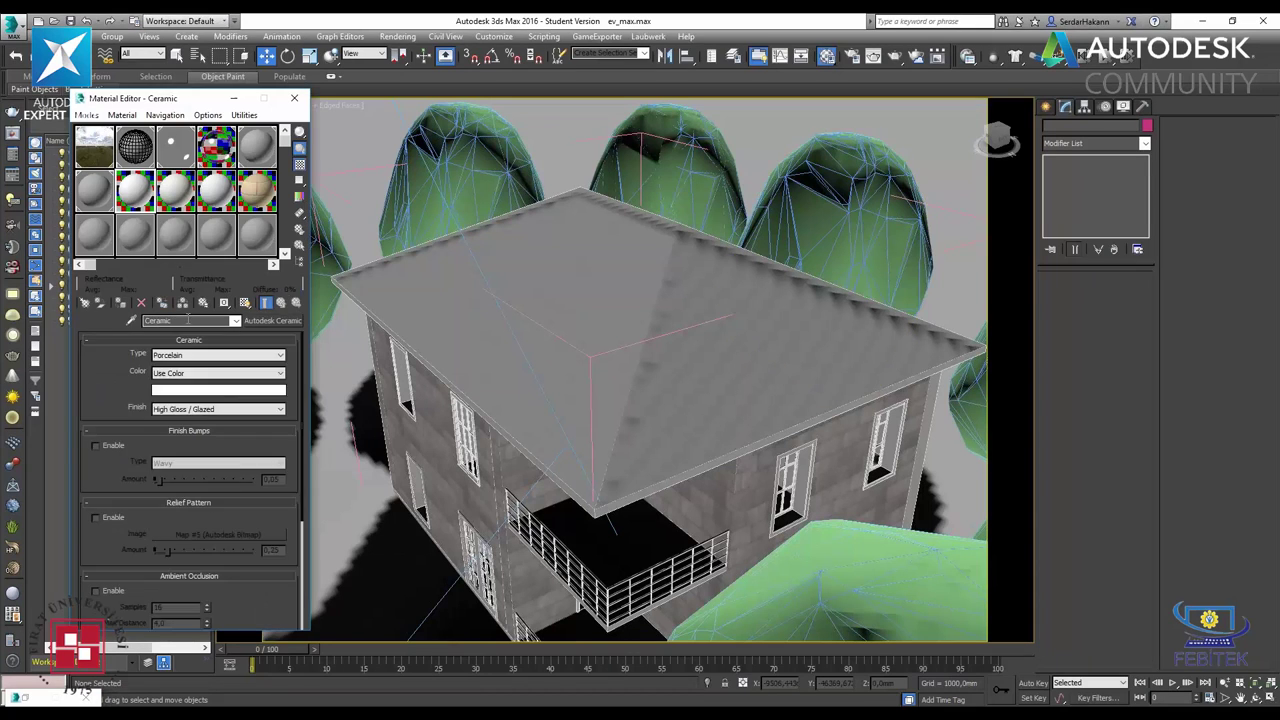
text(ça)
text(tı)
click(265, 320)
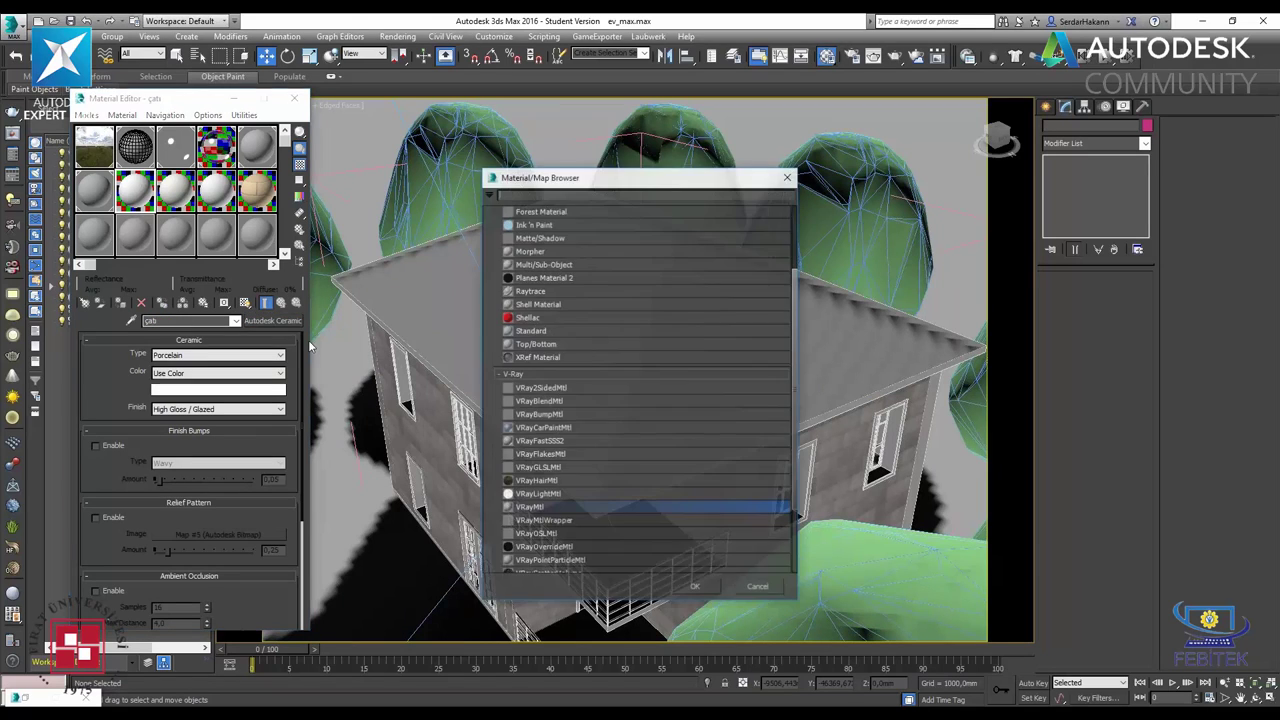
double_click(537, 512)
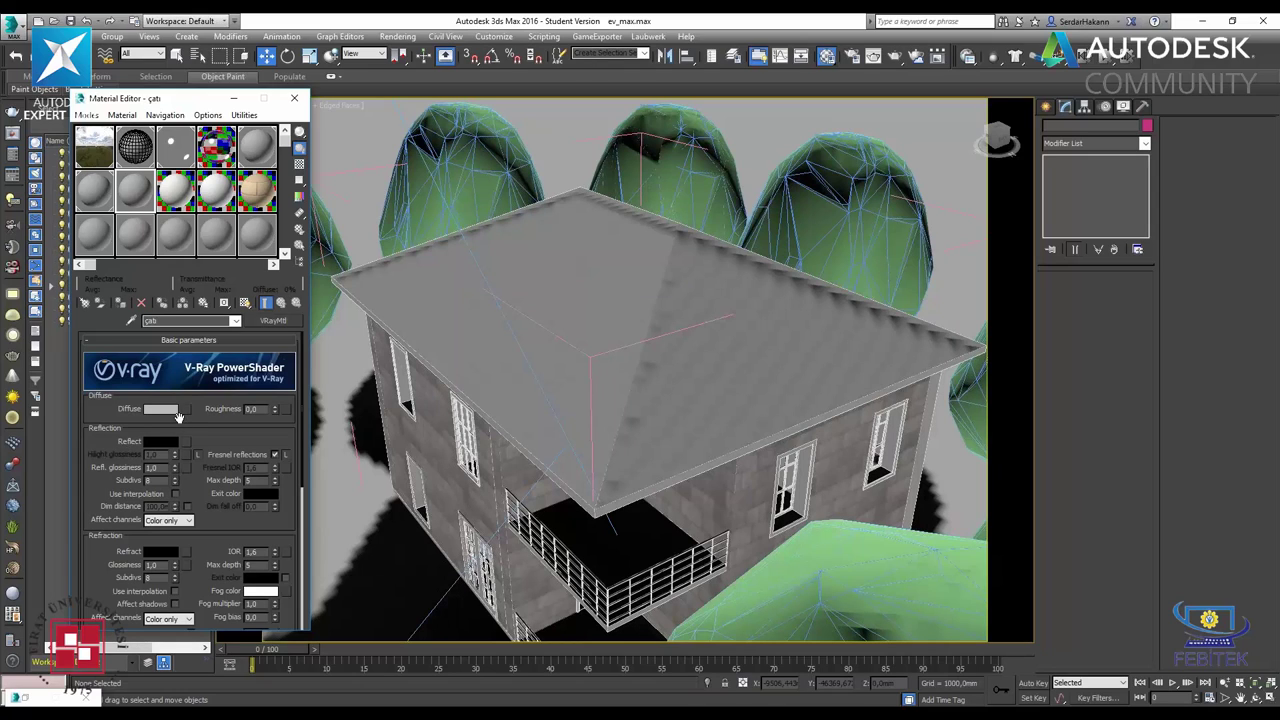
- Load the downloaded RooftilesCeramic0091 image from Downloads as the Diffuse bitmap
click(185, 409)
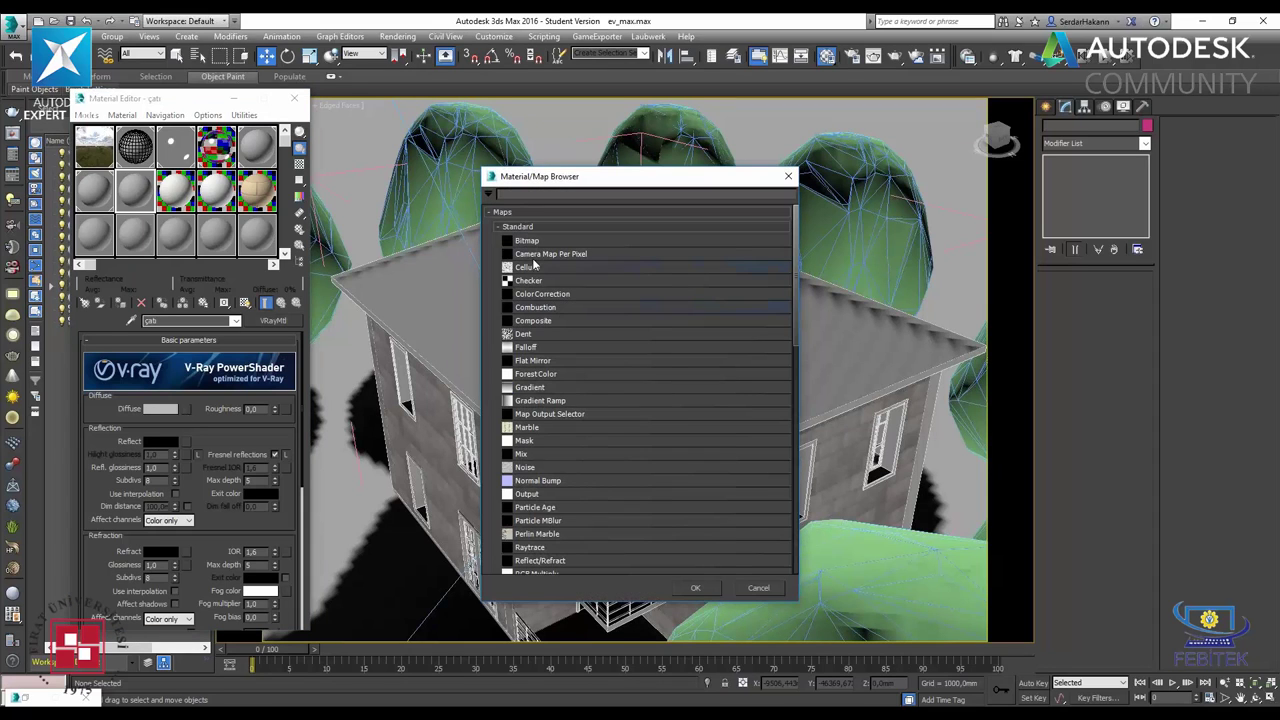
double_click(533, 244)
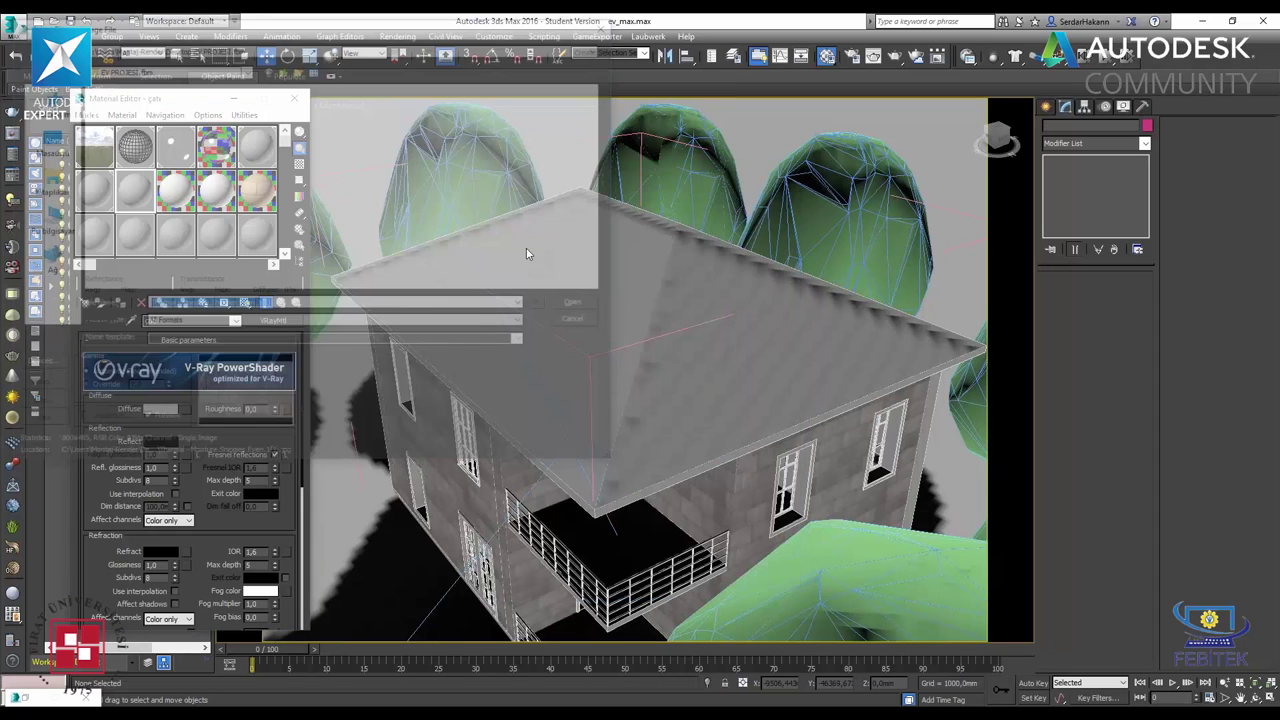
double_click(332, 97)
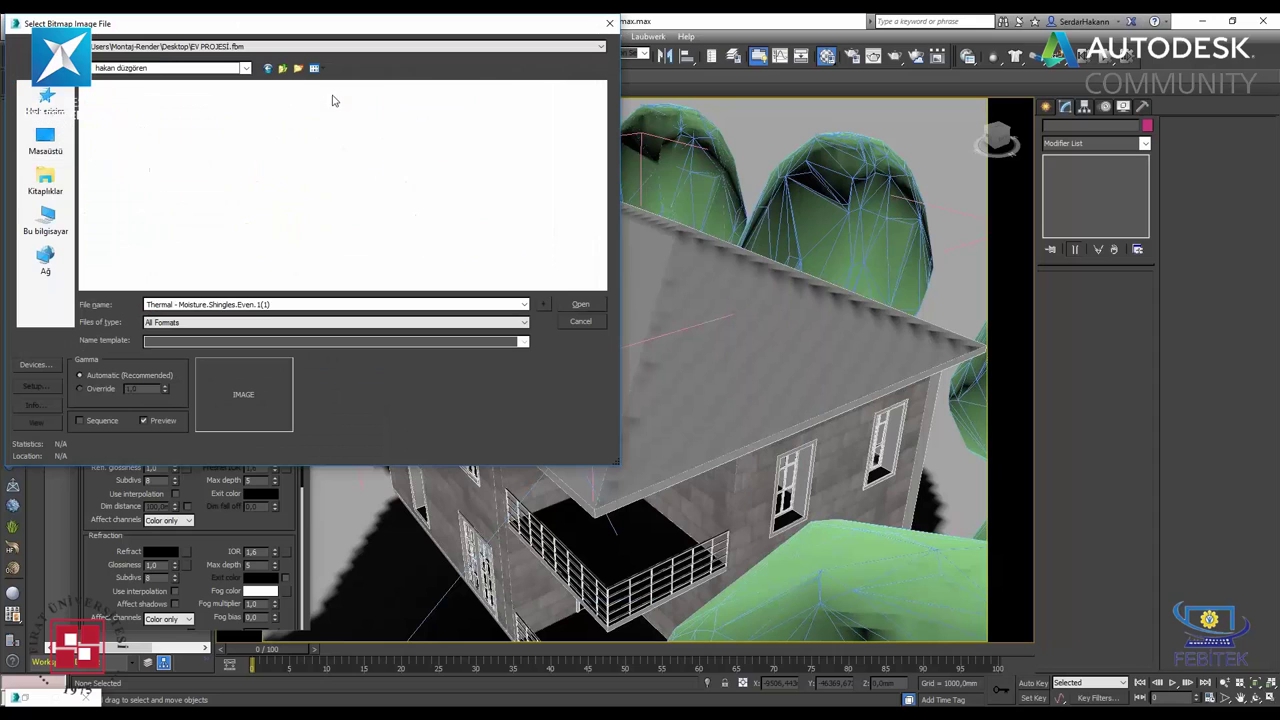
double_click(308, 112)
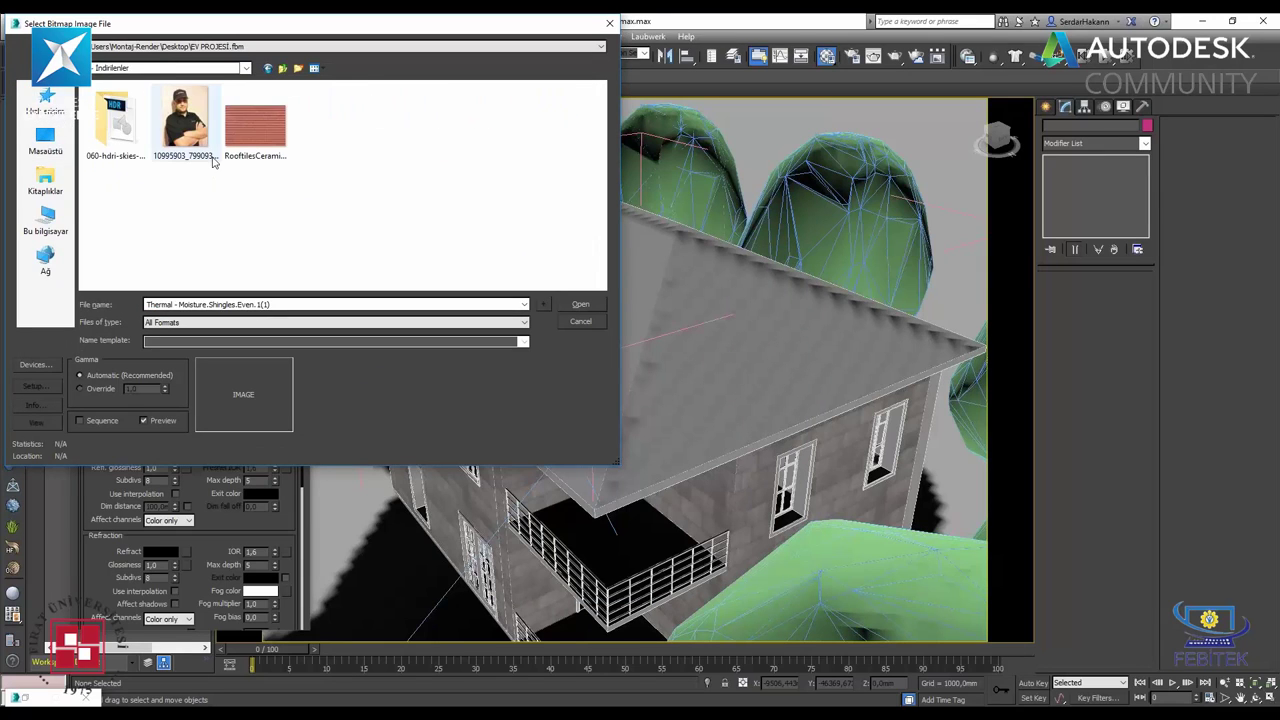
double_click(257, 115)
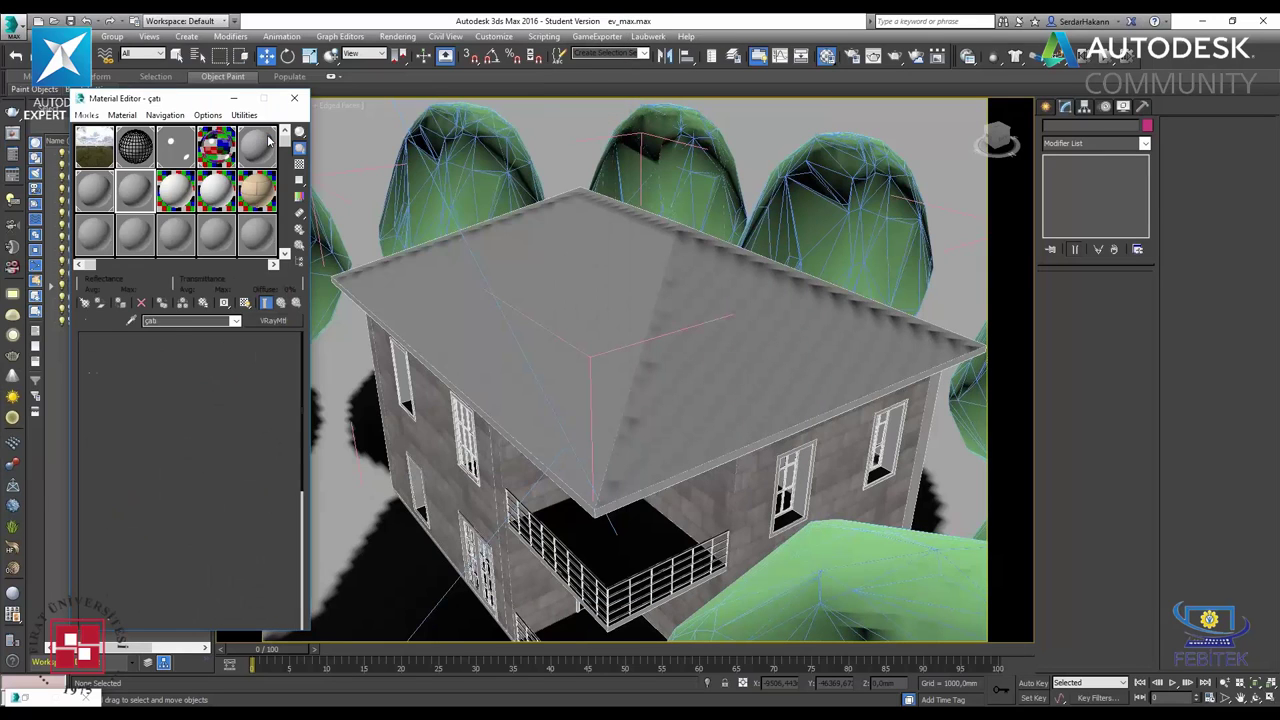
- Assign çatı to the roof and add a Box UVW Map with Real-World Map Size off
click(629, 393)
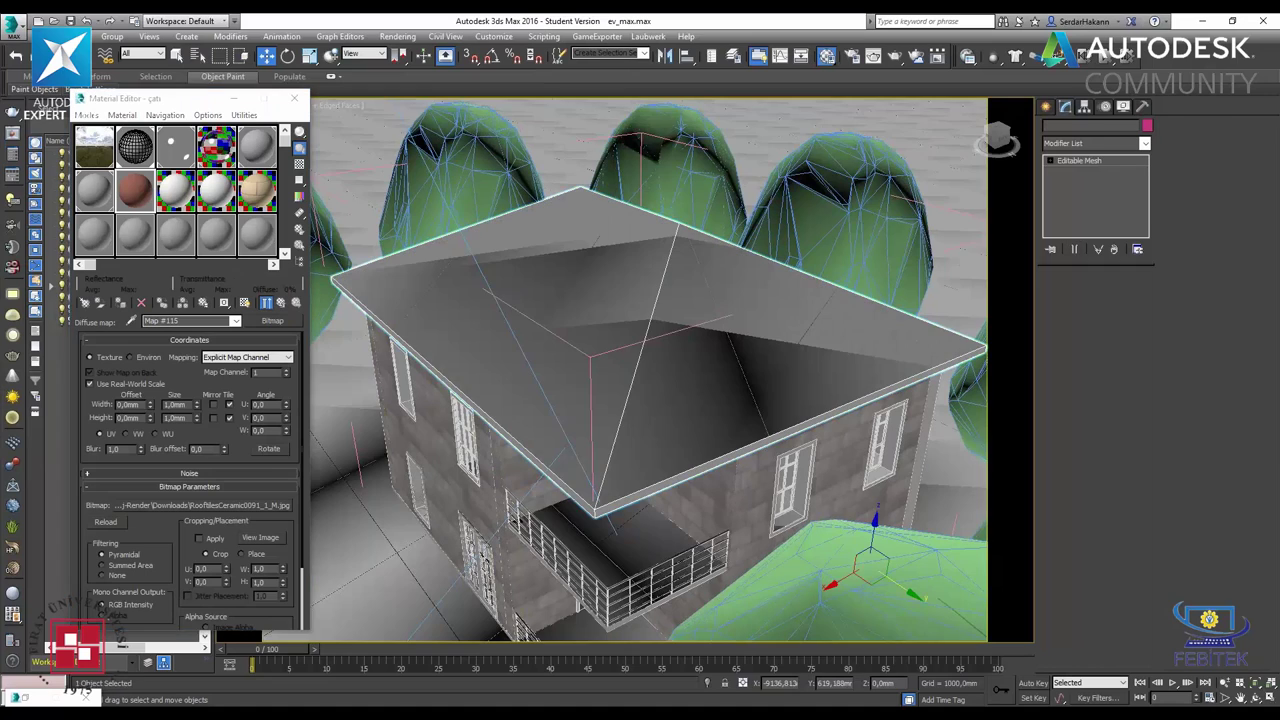
click(119, 302)
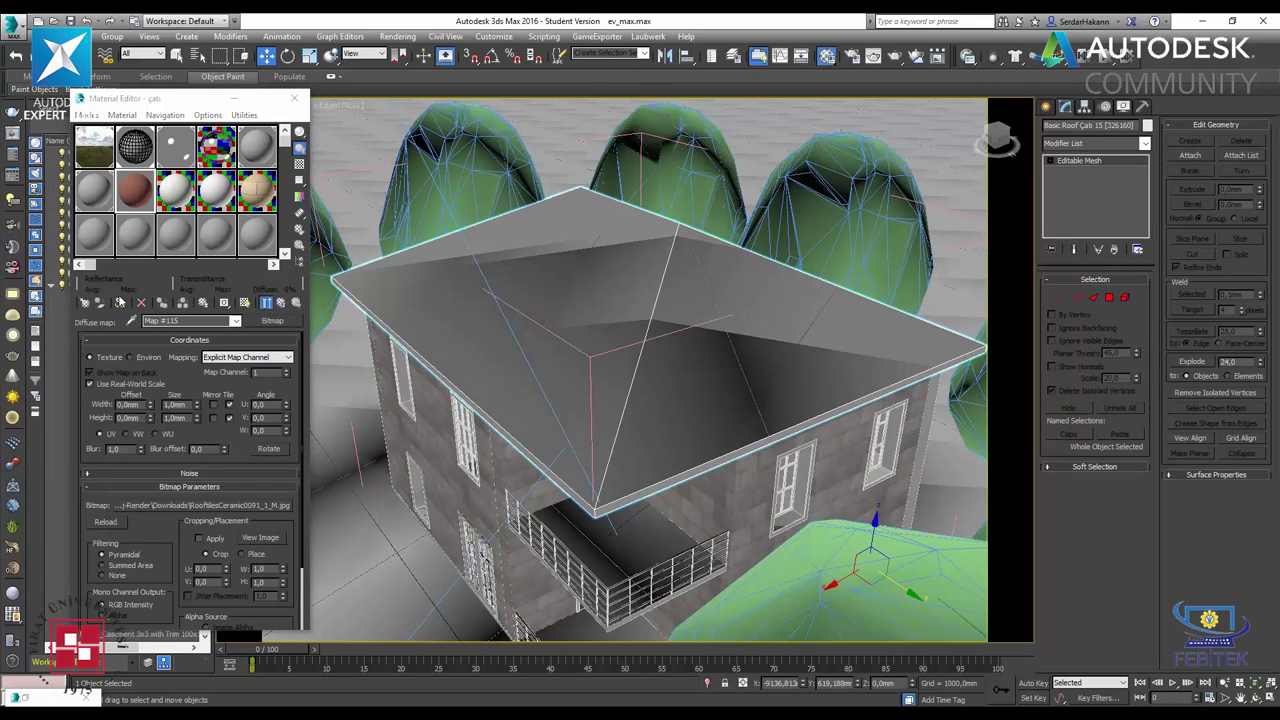
click(1079, 145)
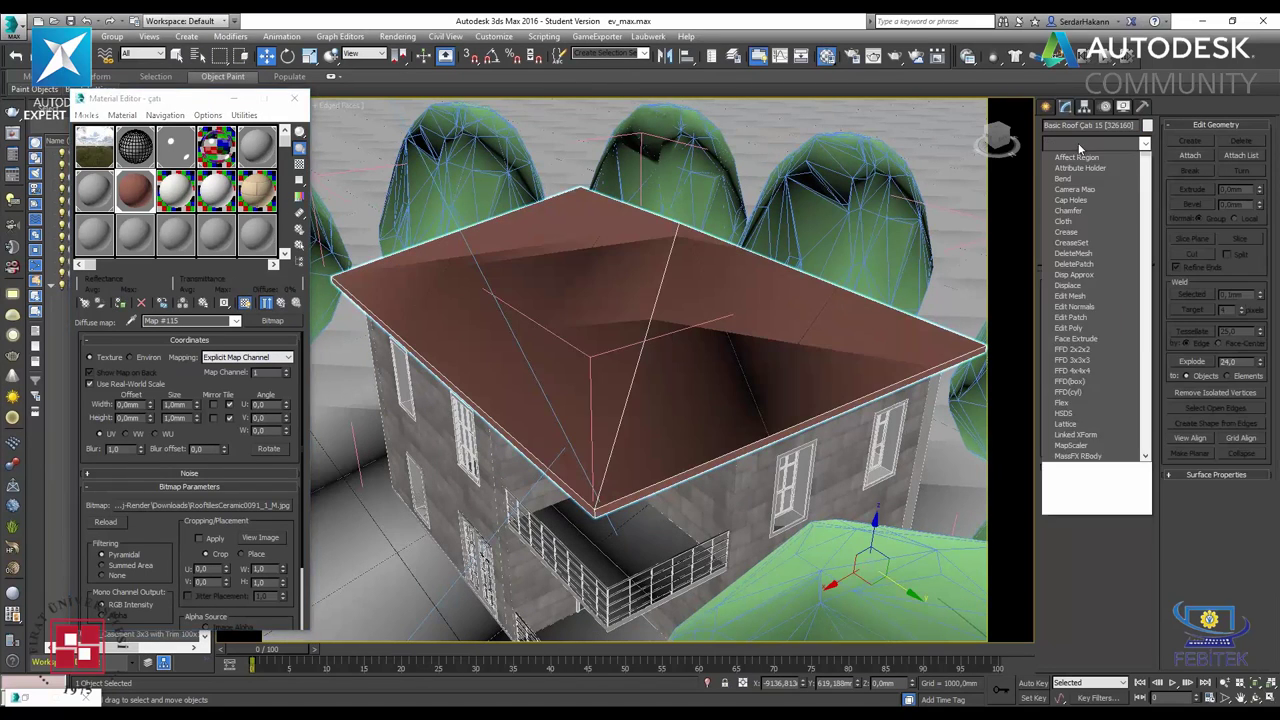
text(uvw)
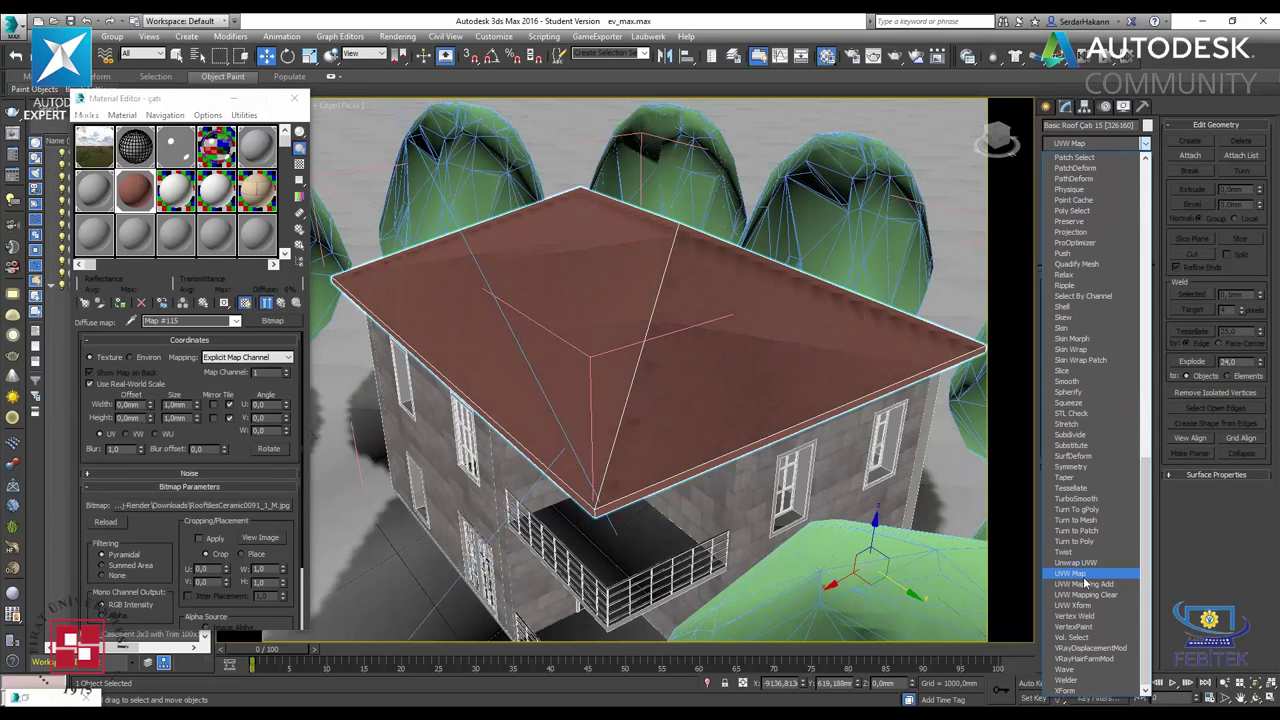
click(1082, 576)
click(1082, 352)
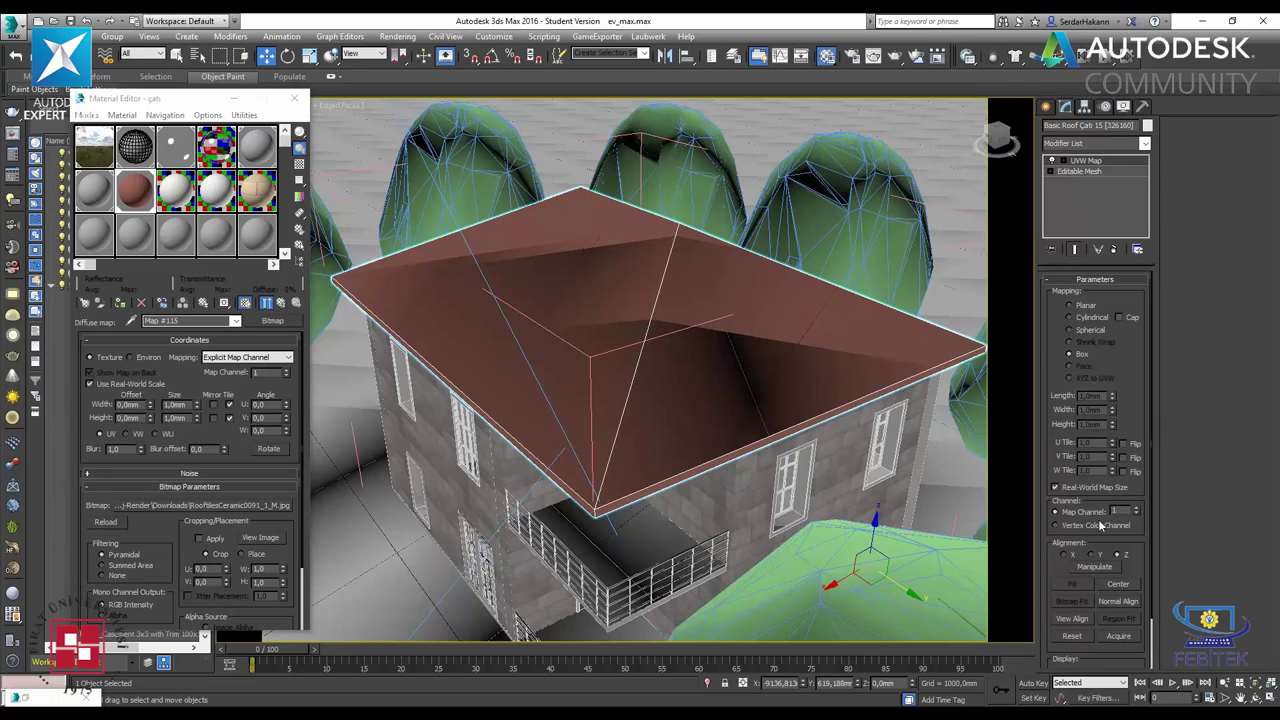
click(1055, 487)
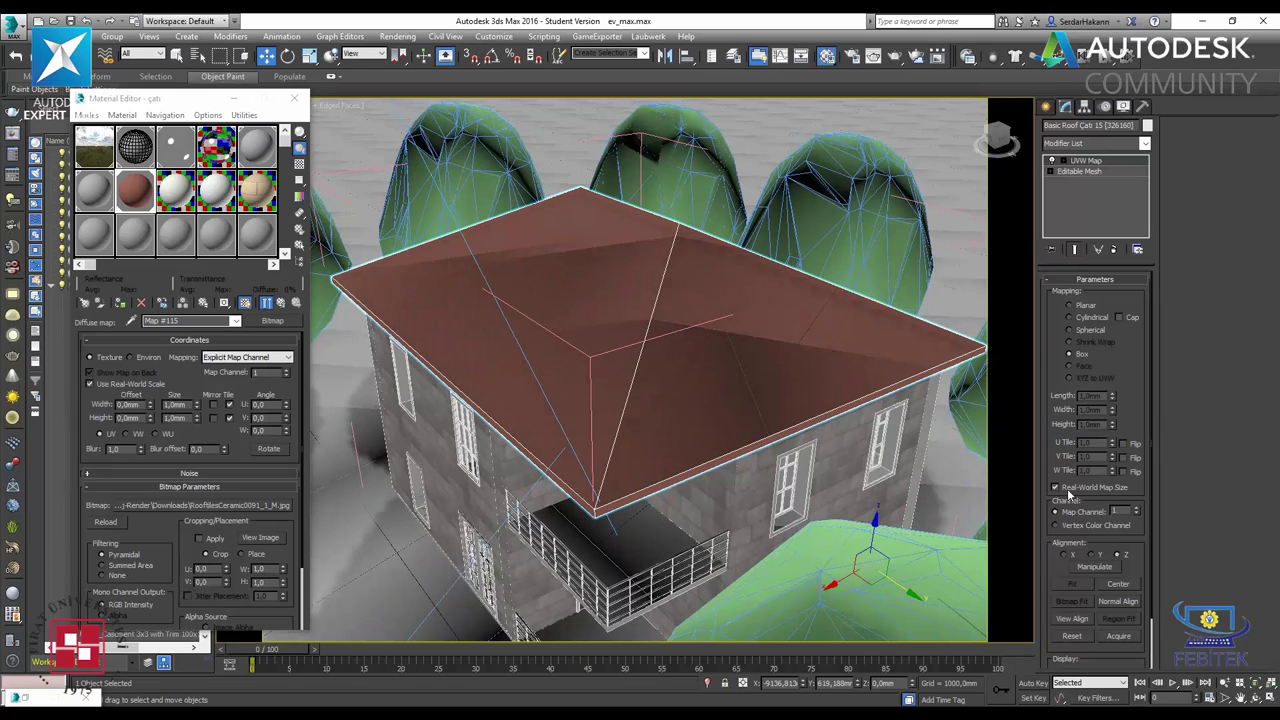
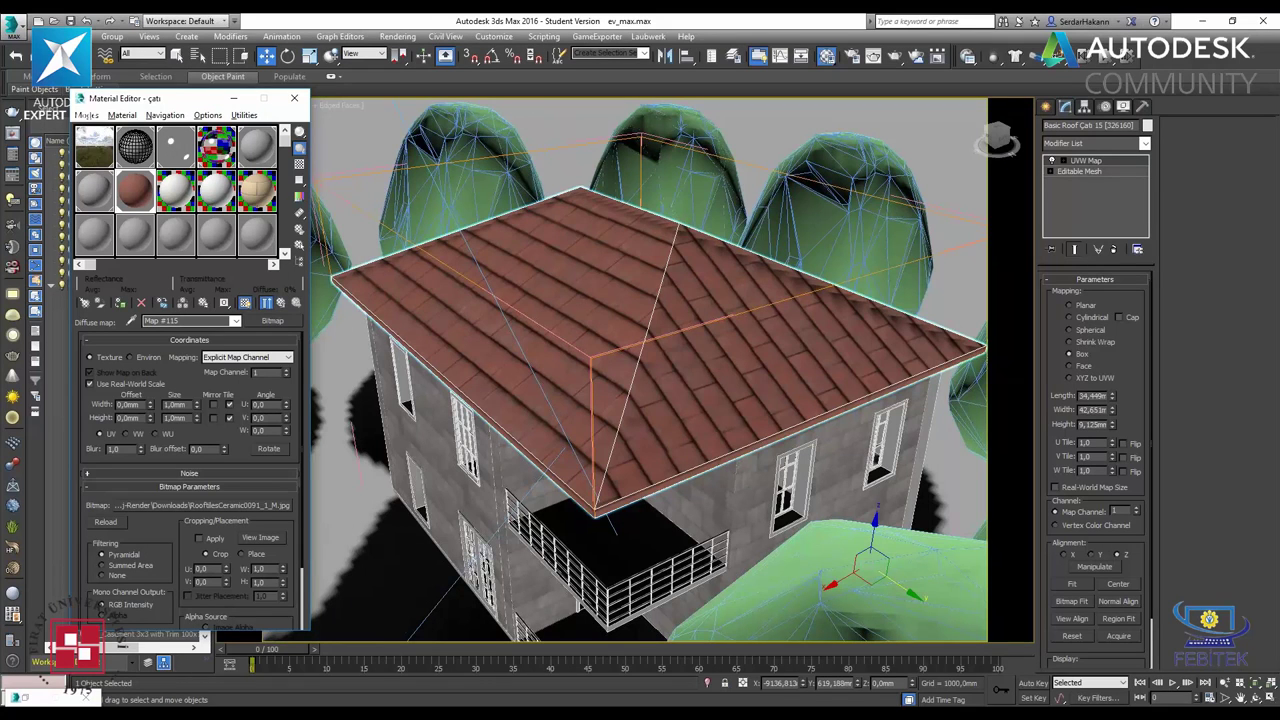
- Copy the çatı roof material into spare slots as çatı-1 and çatı-2, and apply çatı-1 to the roof
mouse_move(600, 260)
alt+middle_down()
mouse_move(632, 319)
mouse_move(779, 322)
mouse_move(582, 353)
mouse_move(576, 333)
mouse_move(710, 345)
mouse_move(736, 409)
alt+middle_up()
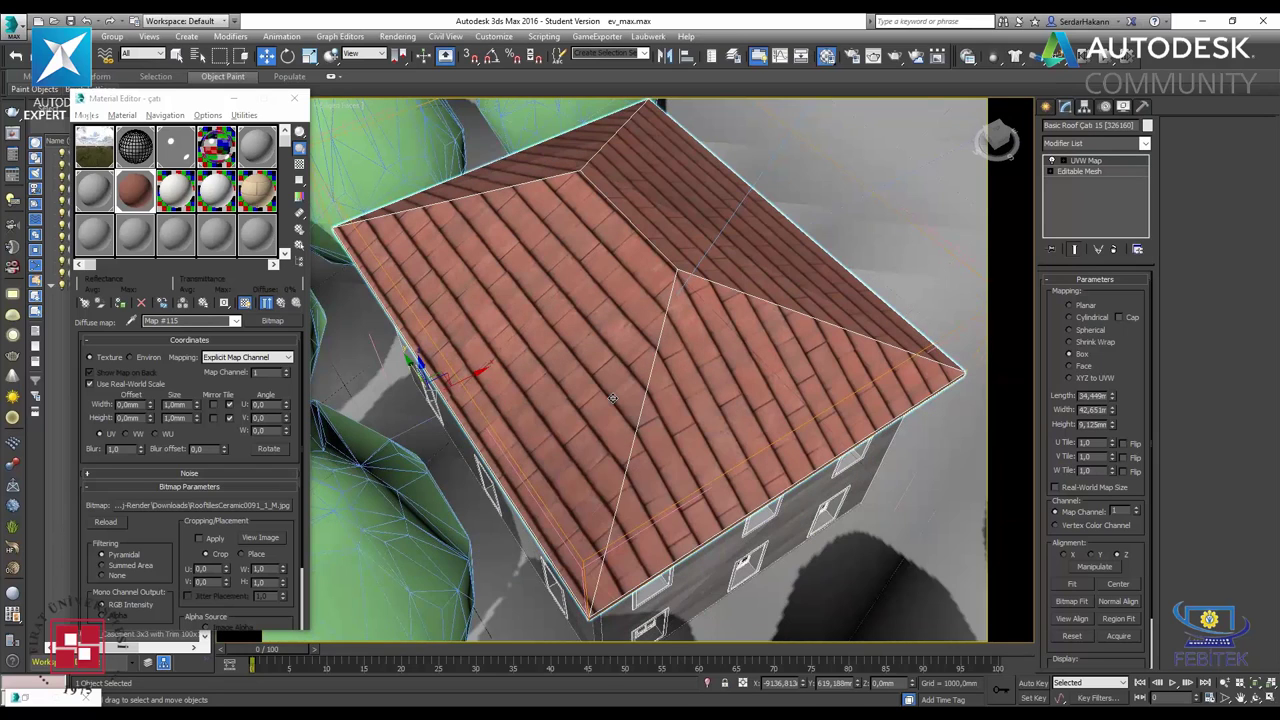
drag(135, 190, 175, 190)
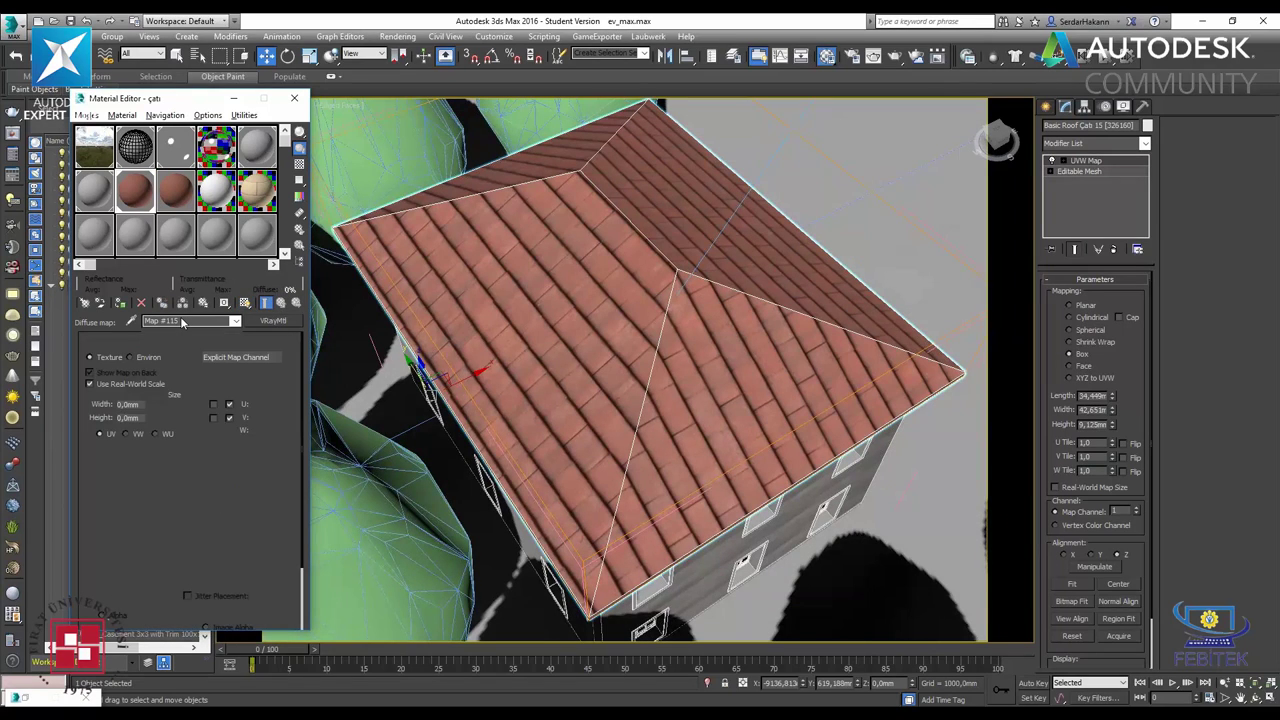
click(280, 302)
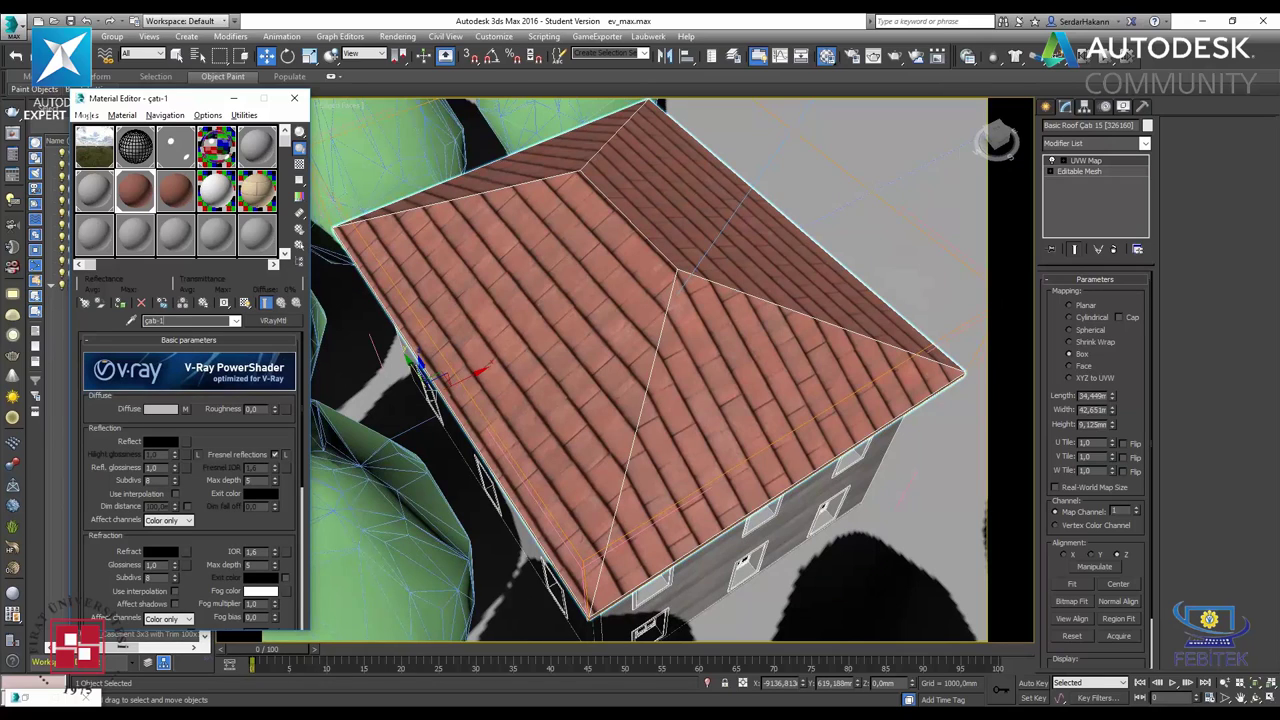
click(135, 190)
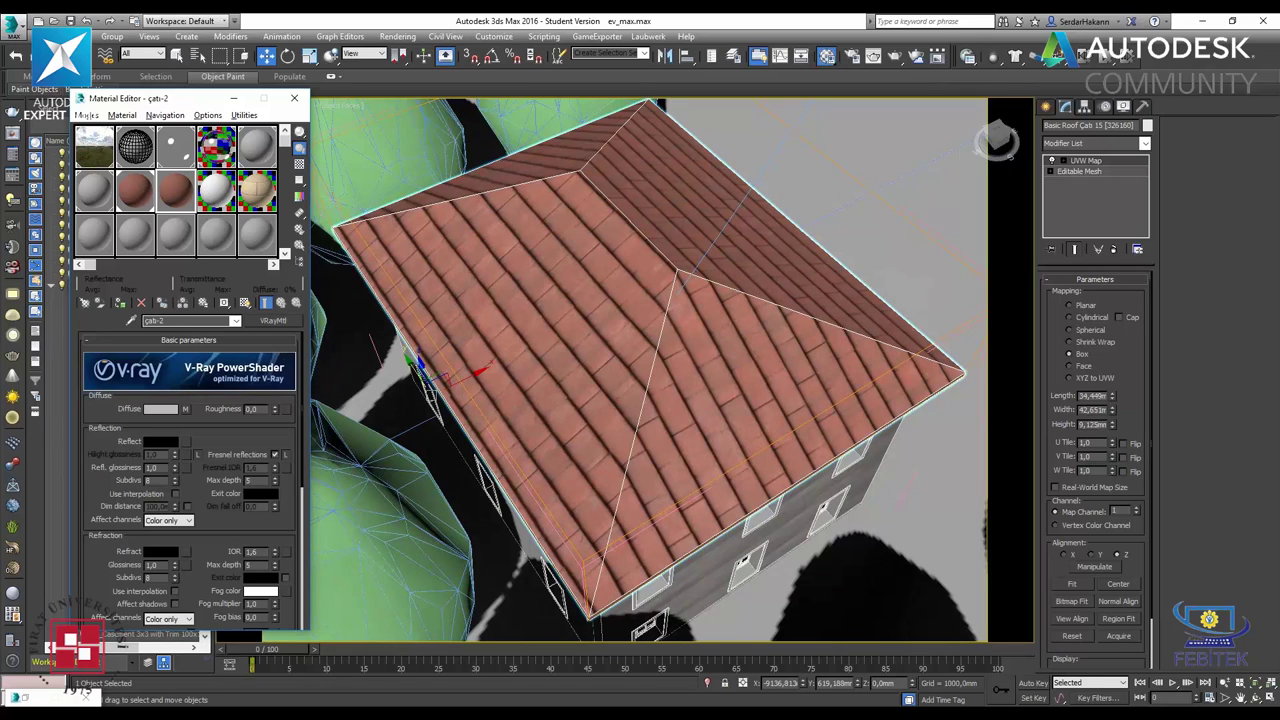
drag(135, 190, 631, 298)
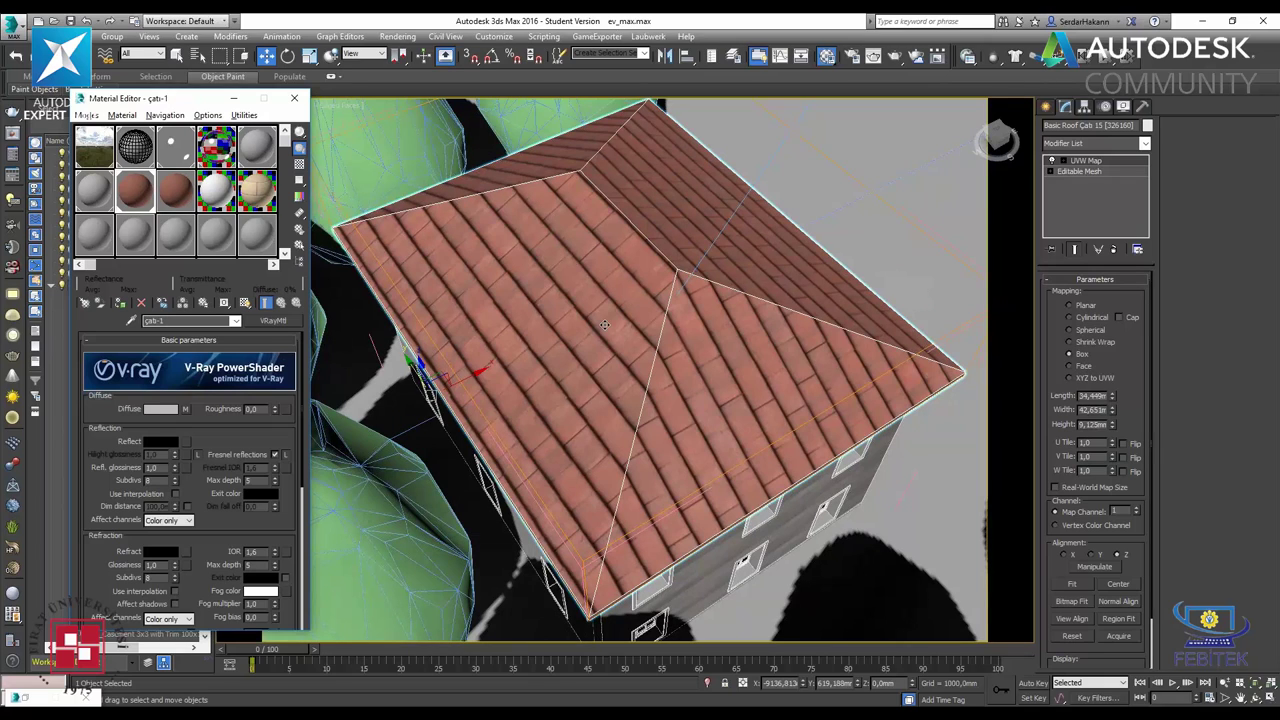
- Read the roof slopes' material IDs in Editable Mesh Polygon mode, then return to UVW Map
click(1087, 172)
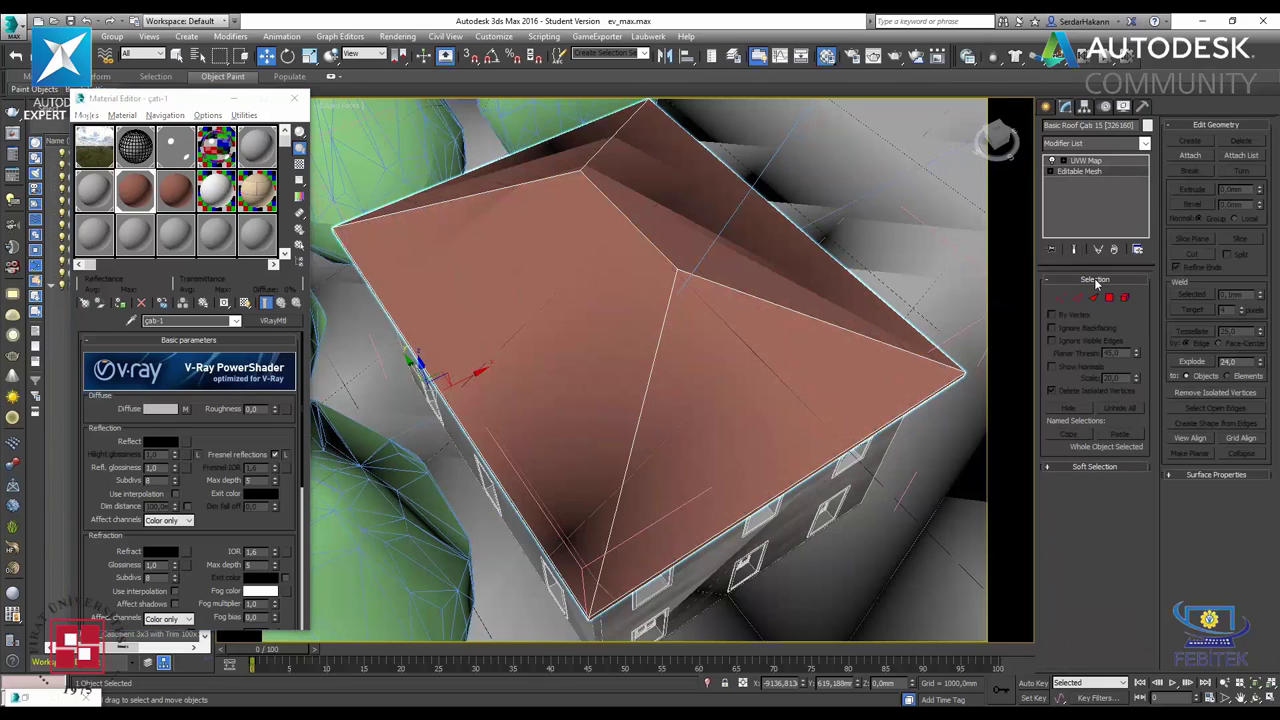
click(1109, 297)
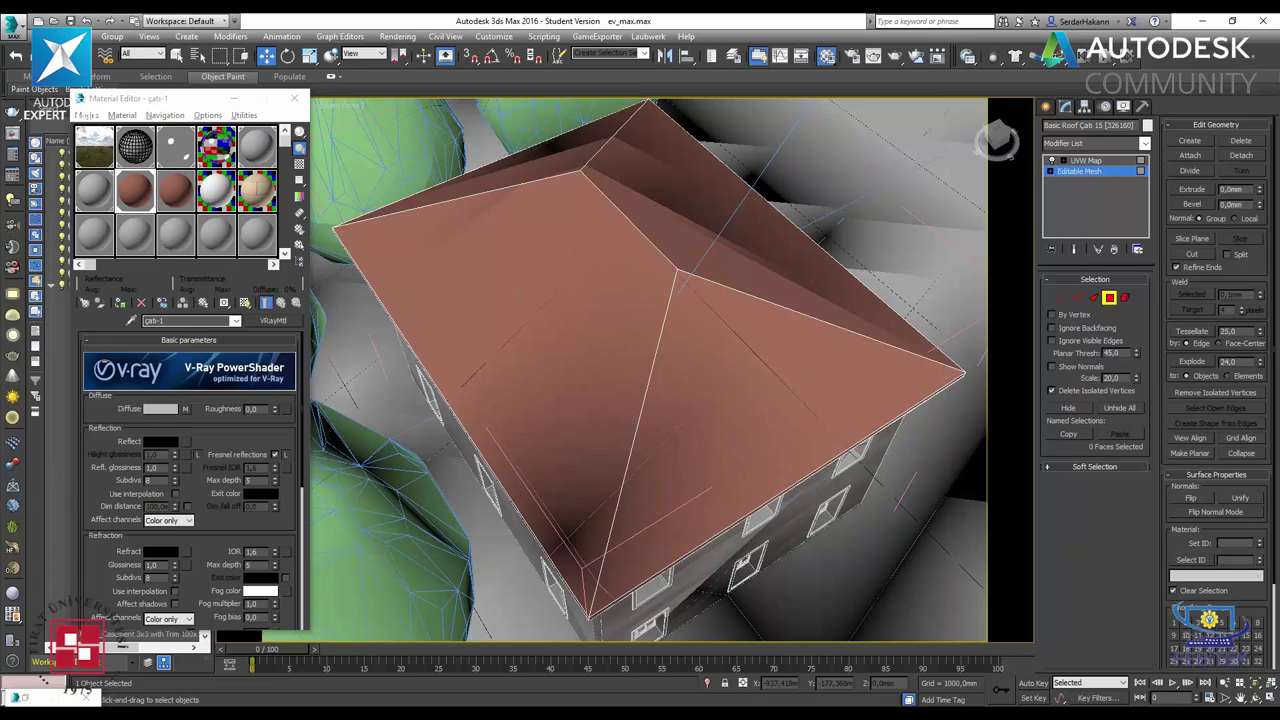
click(655, 252)
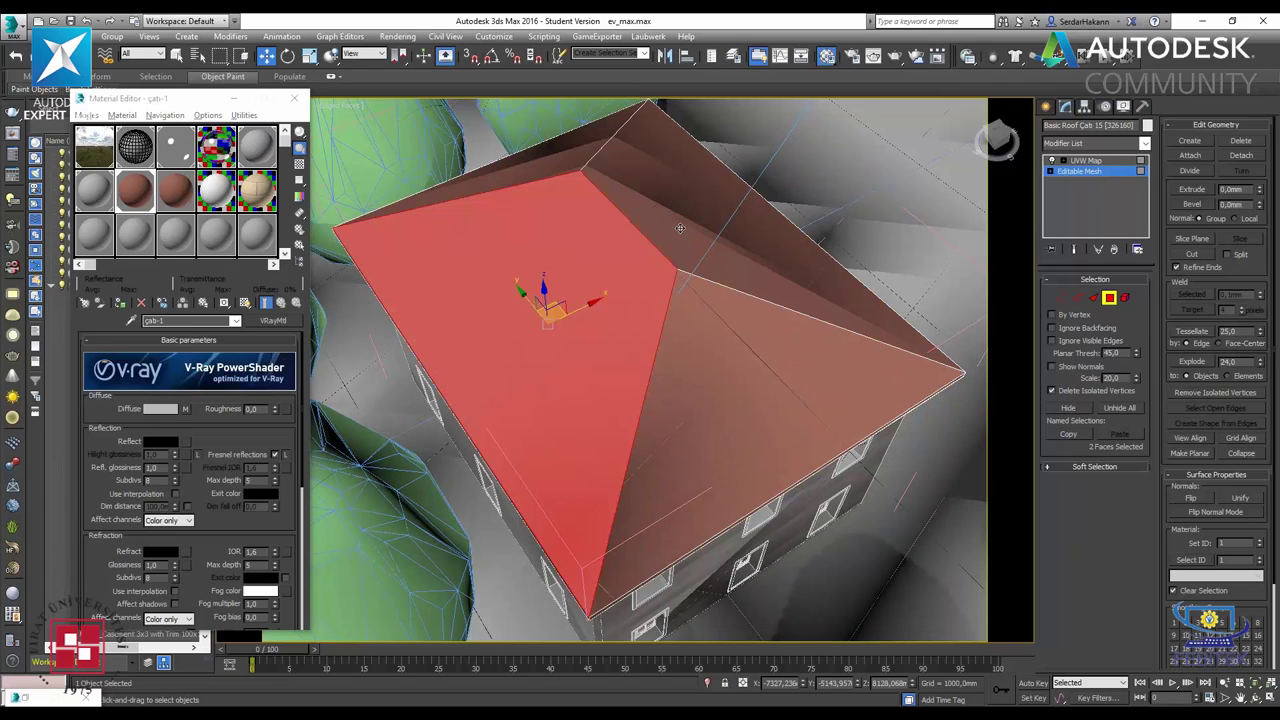
ctrl+click(679, 228)
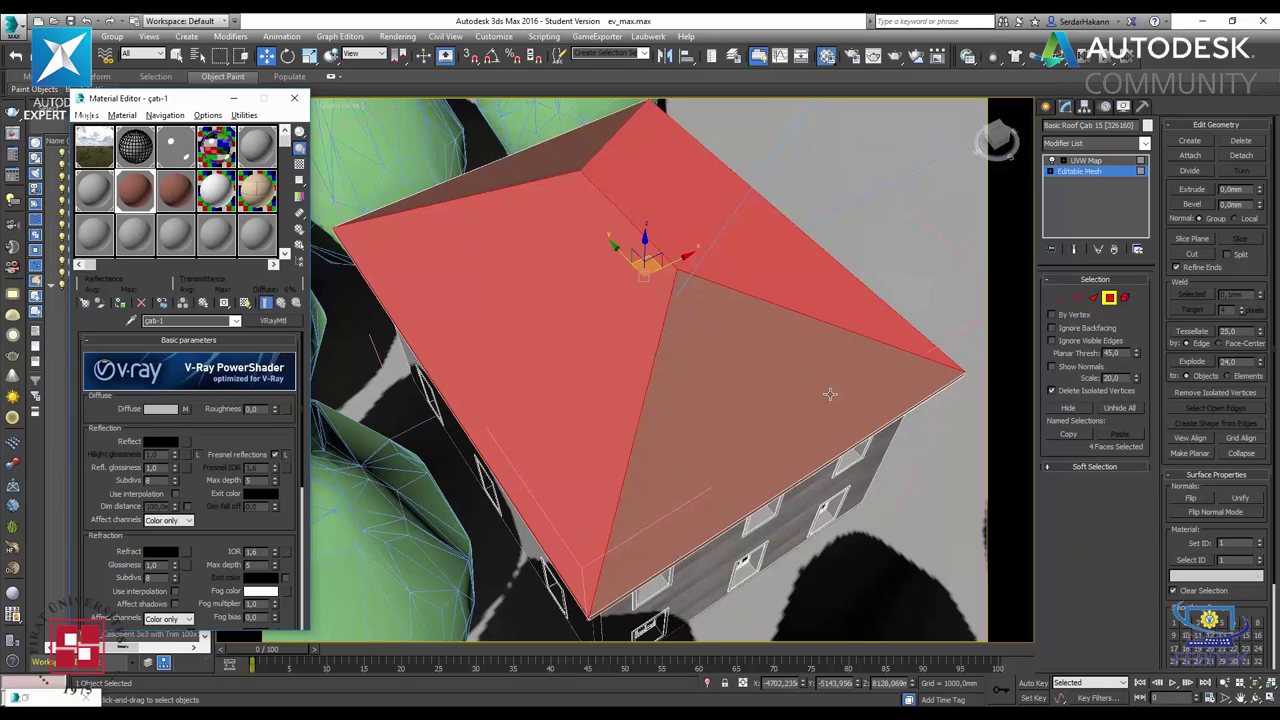
click(830, 394)
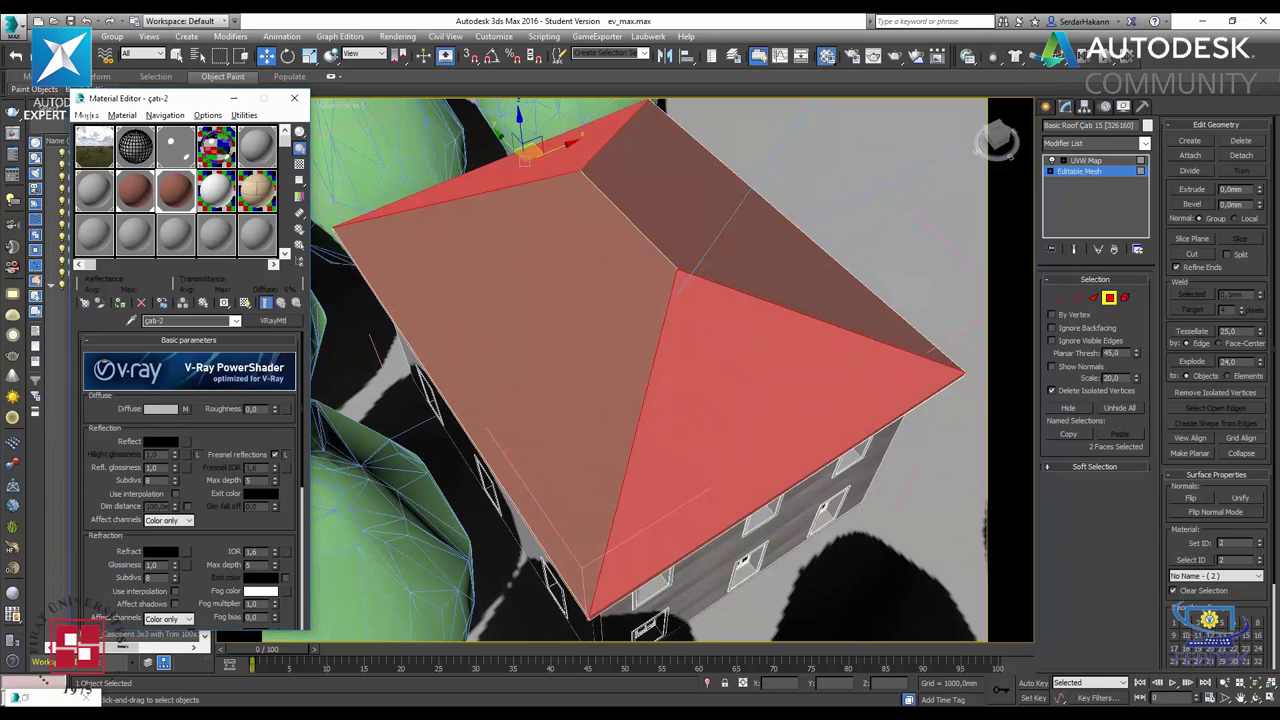
click(1088, 161)
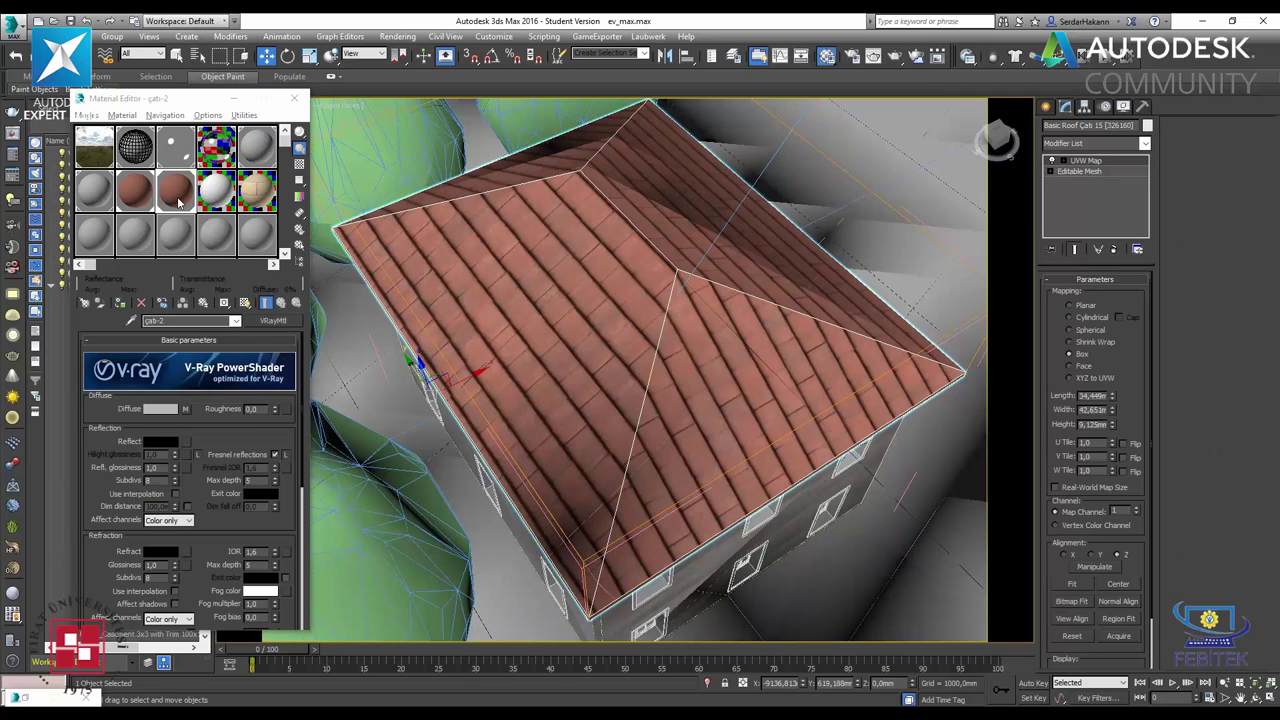
- Rotate the çatı-2 diffuse tile map's W angle to 90°, keeping the 1,0mm tile size
click(185, 408)
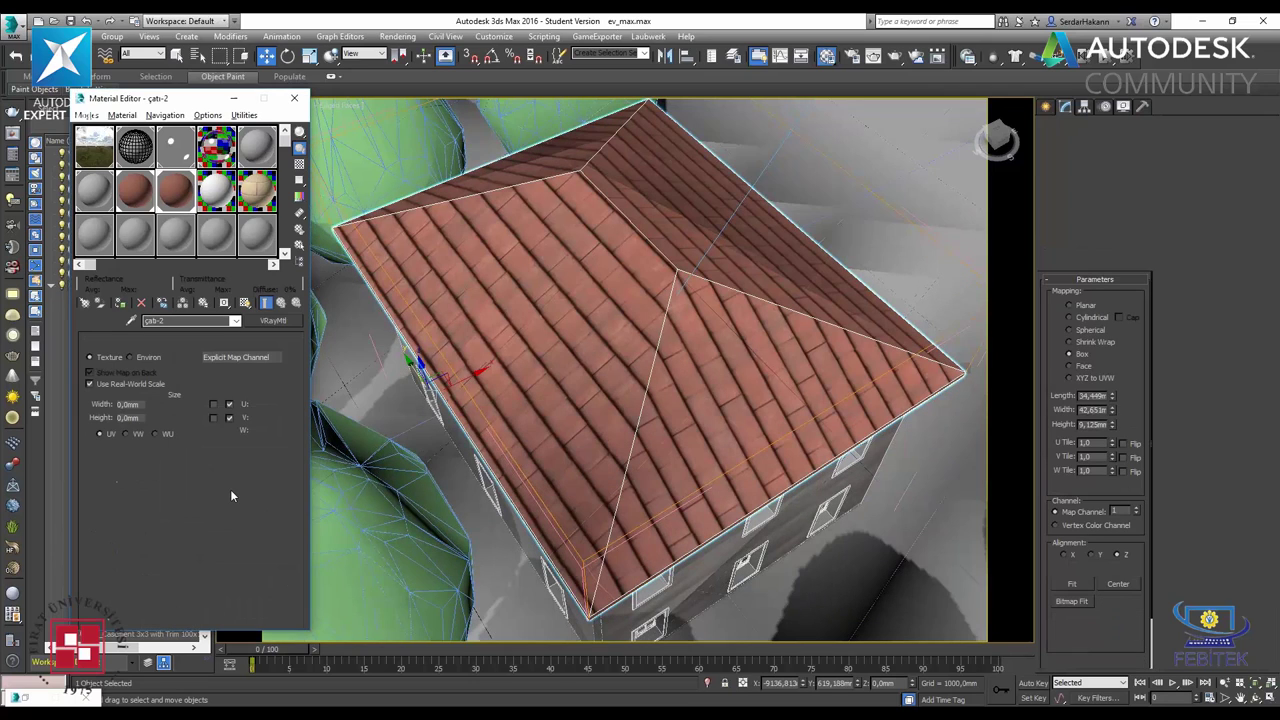
click(260, 430)
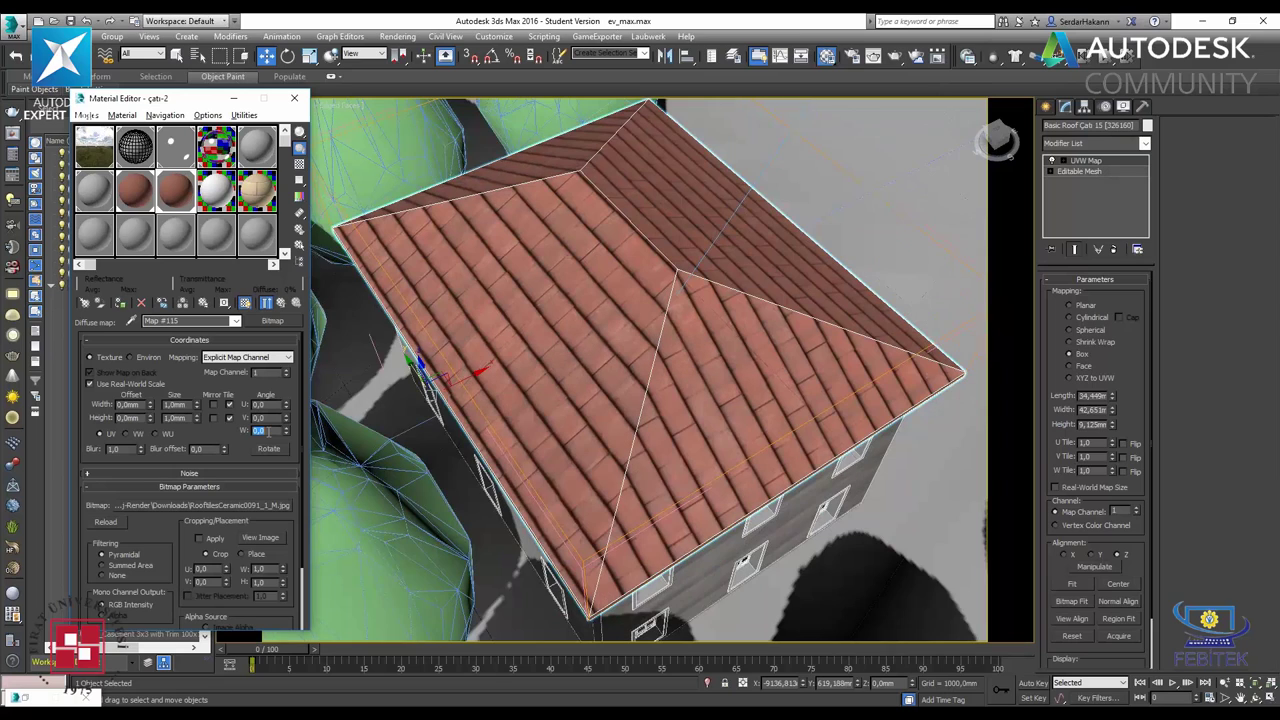
text(90)
key(Return)
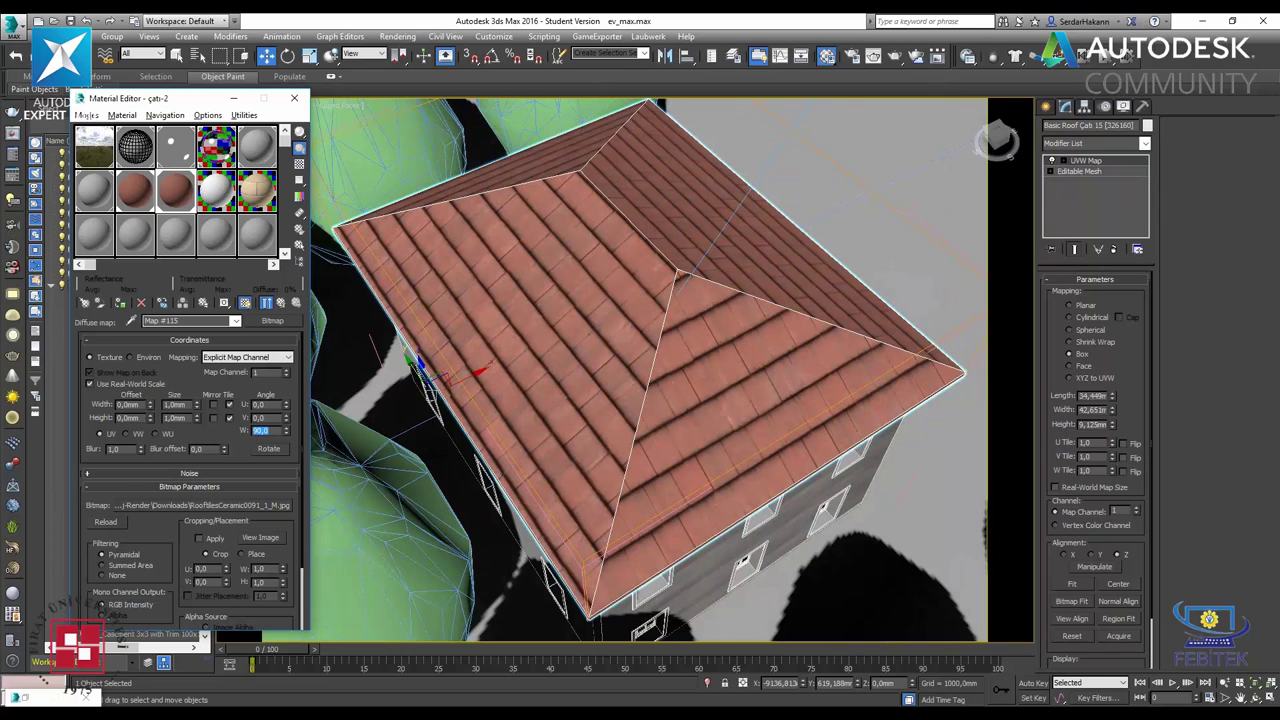
click(176, 404)
key(Tab)
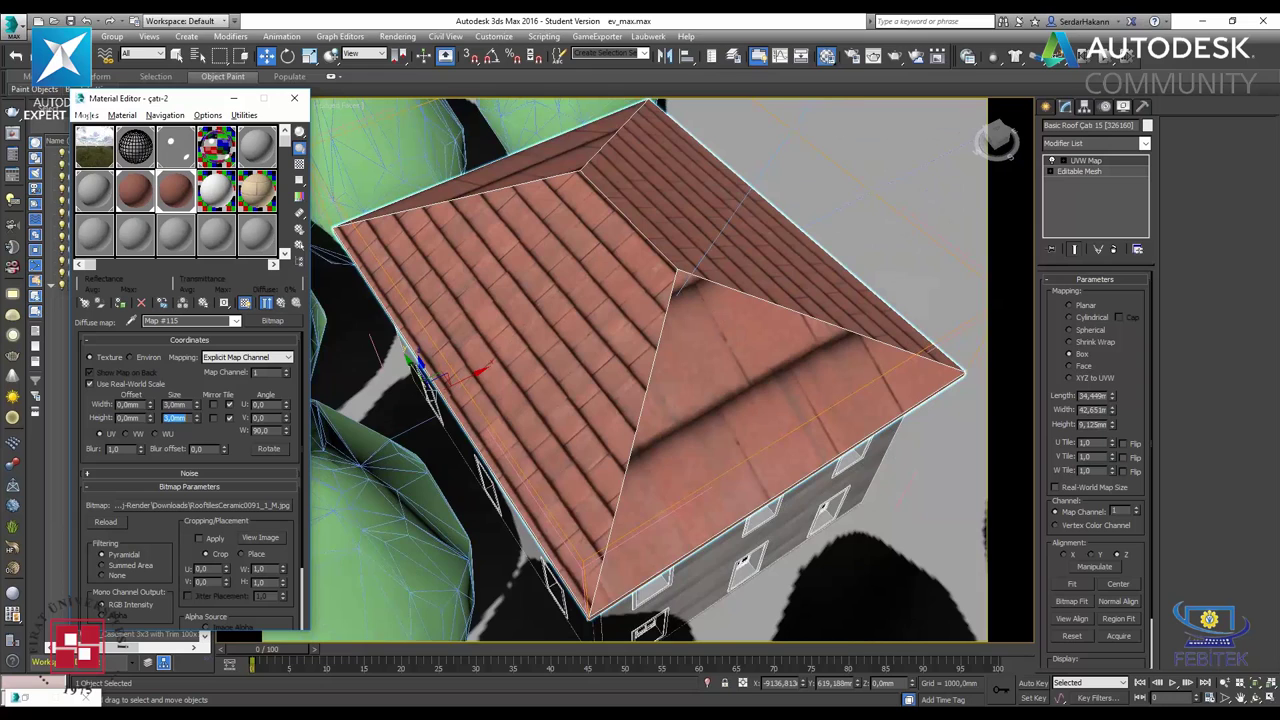
key(ctrl+z)
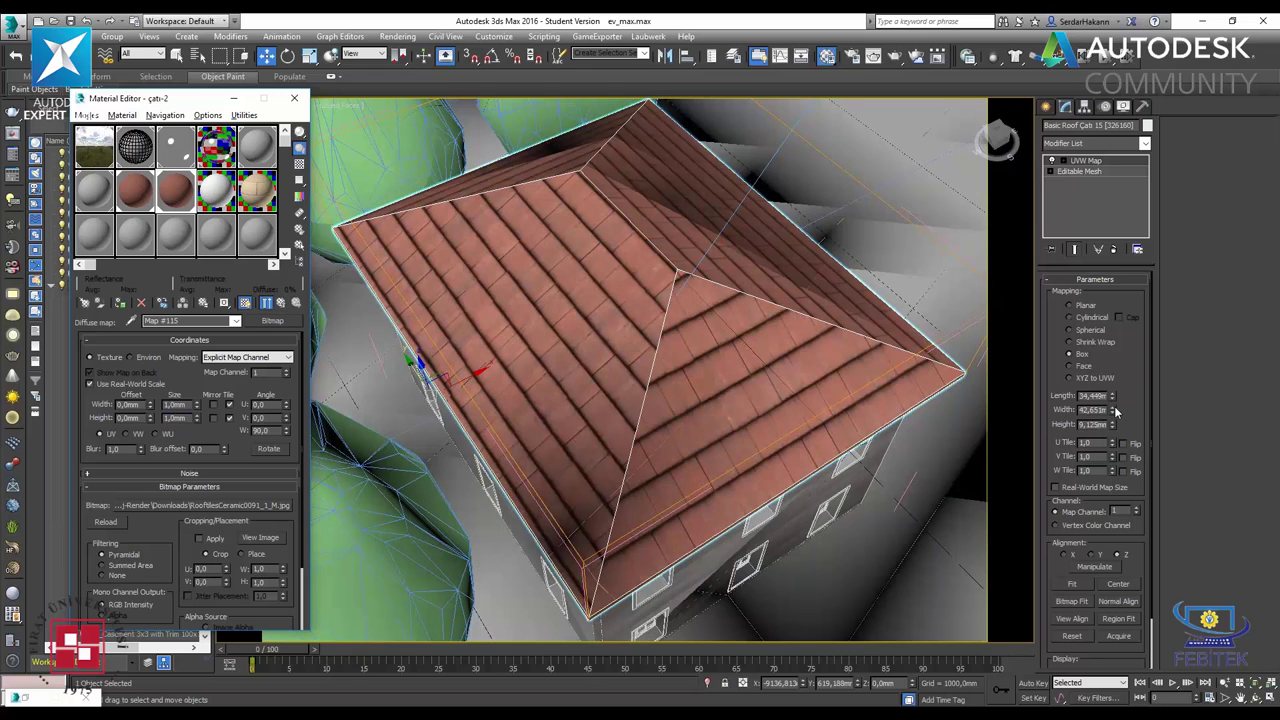
- Shrink the roof UVW Map length and width to about 17,569m and 20,046m
click(1111, 400)
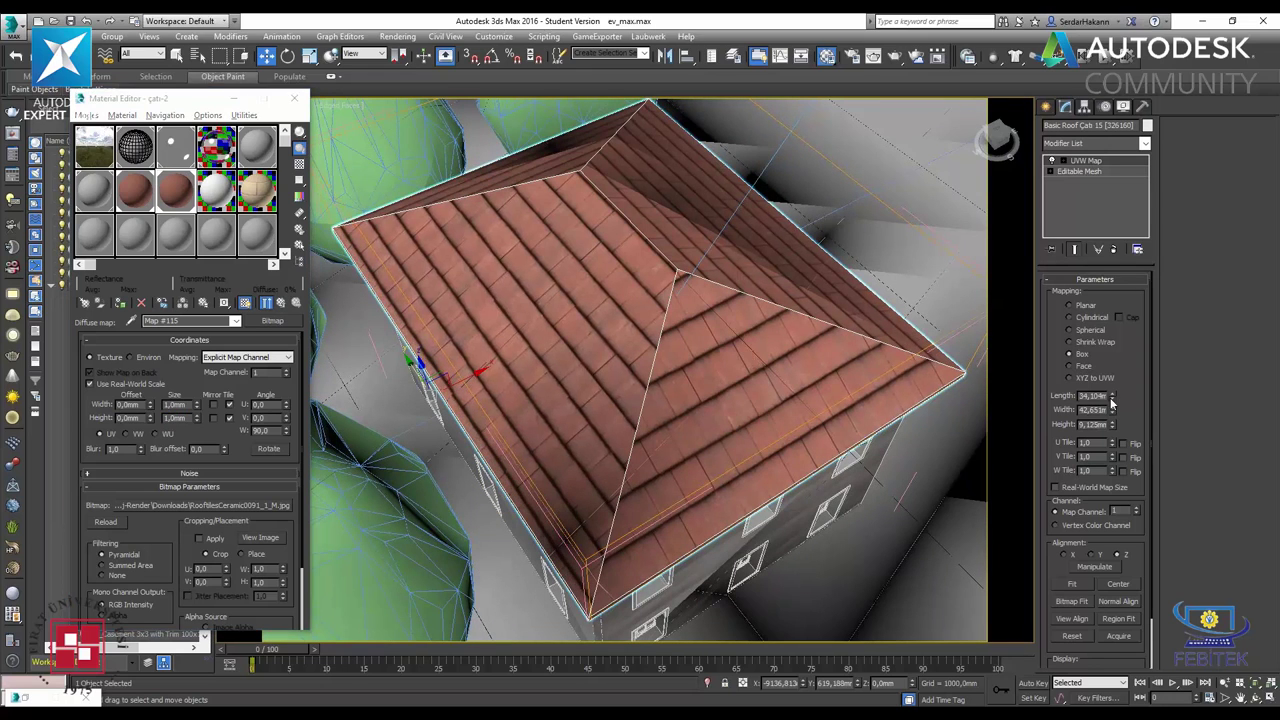
drag(1111, 404, 1113, 420)
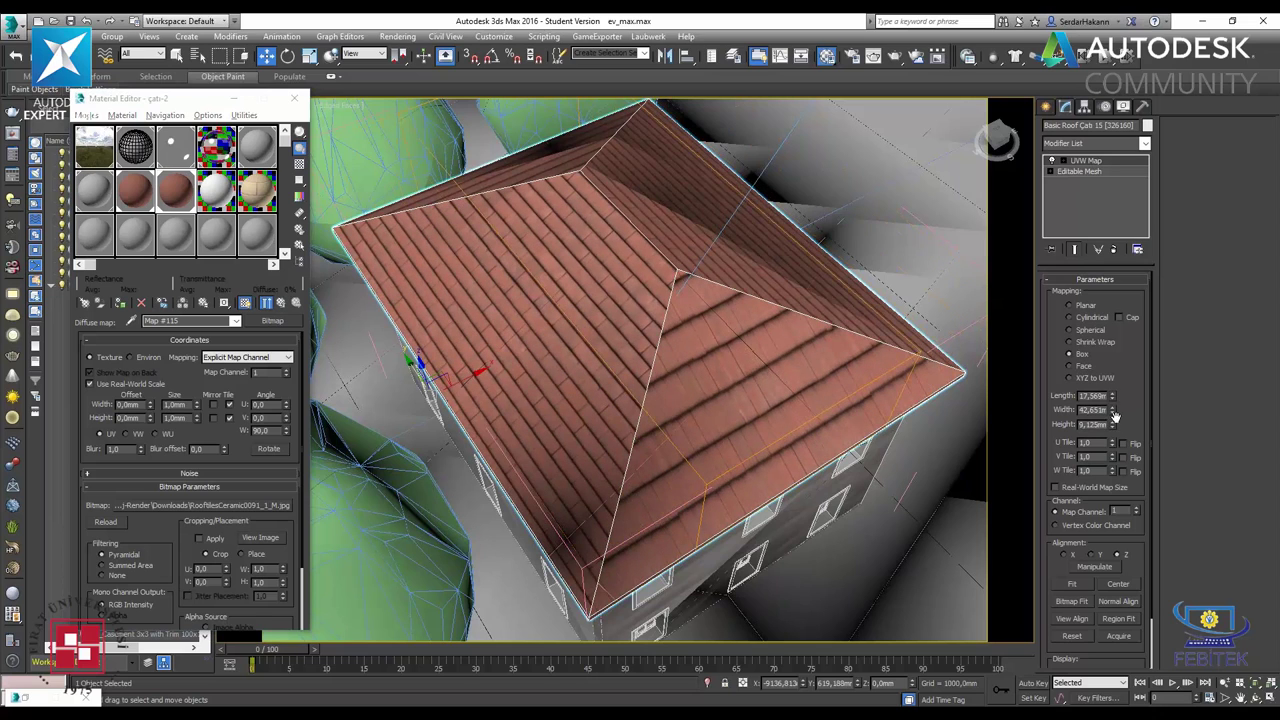
mouse_move(1112, 420)
mouse_down()
mouse_move(1133, 445)
mouse_move(842, 424)
mouse_up()
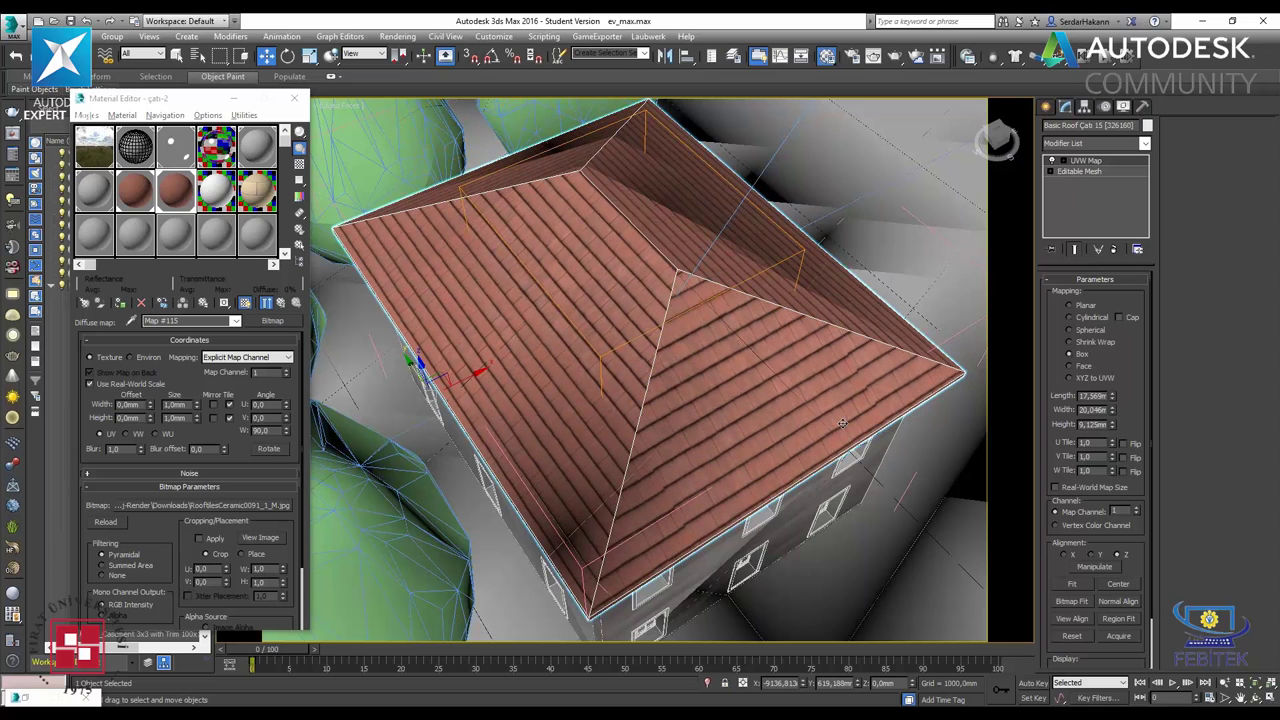
- Orbit around the house from eye level up to a view of the whole roof and trees
alt+middle_drag(842, 424, 551, 443)
scroll(551, 443, up, 5)
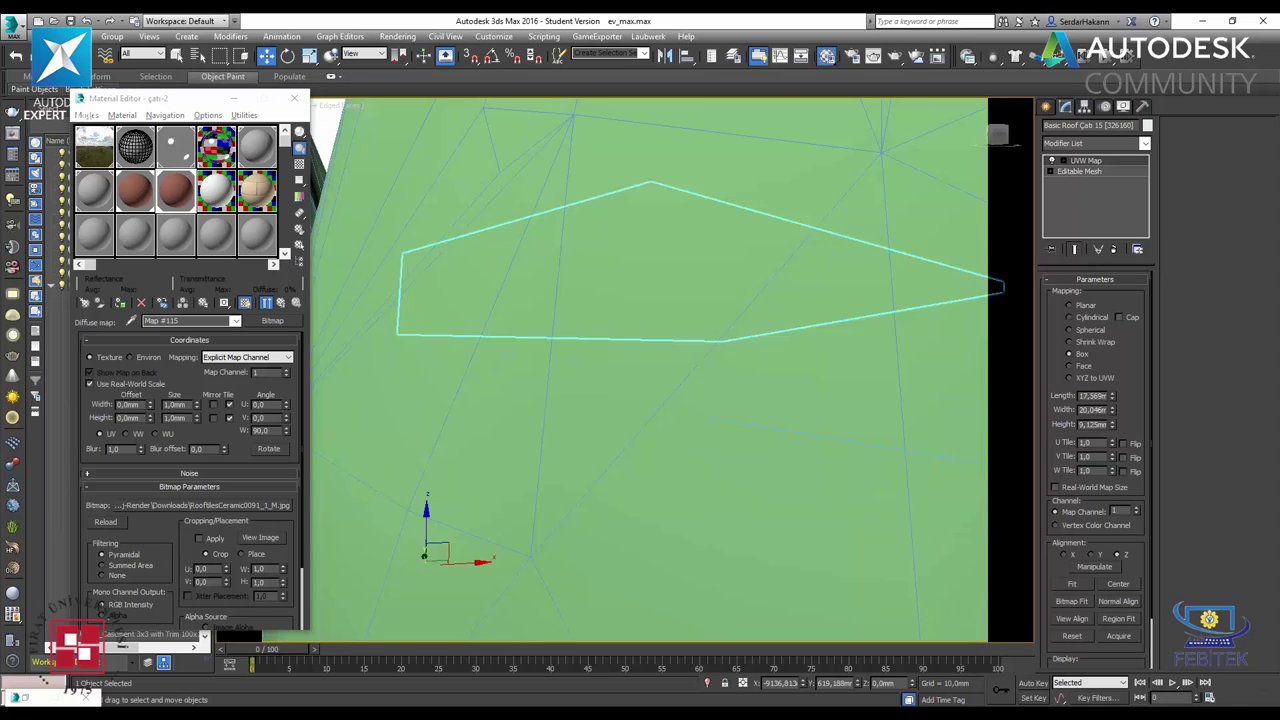
scroll(771, 343, down, 5)
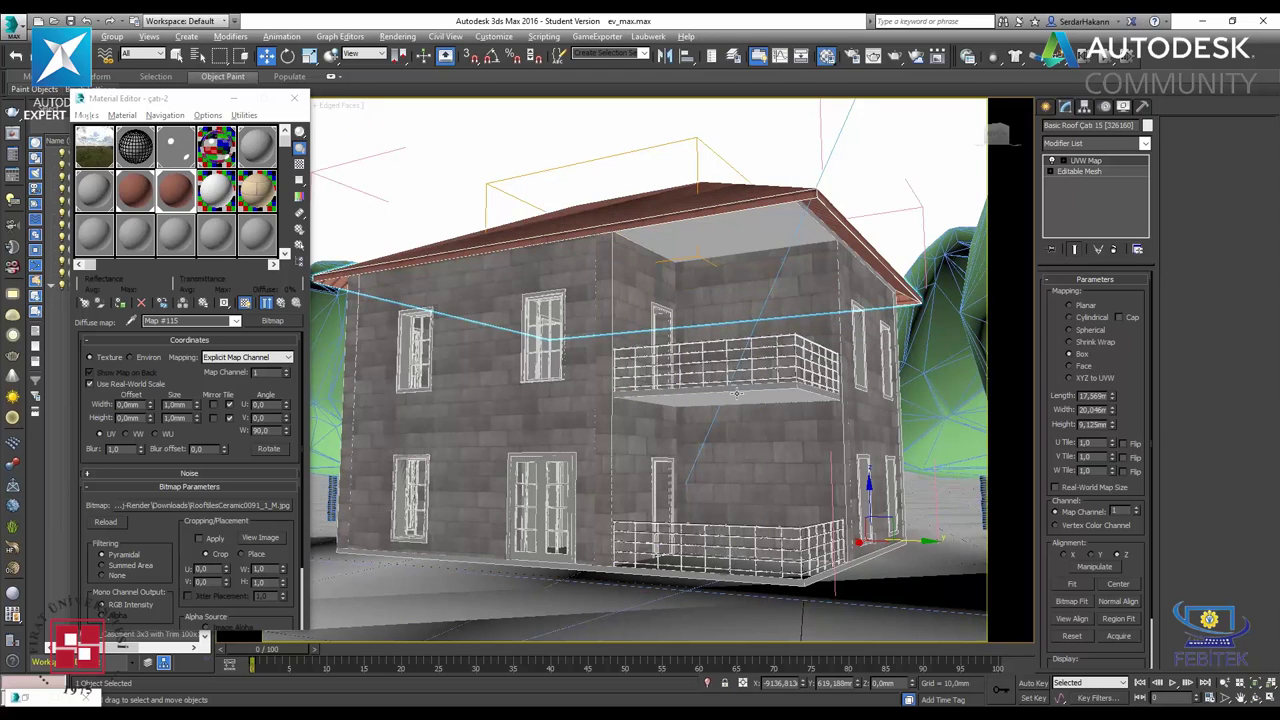
mouse_move(736, 393)
alt+middle_down()
mouse_move(739, 420)
mouse_move(681, 455)
mouse_move(880, 395)
alt+middle_up()
- Maximize the bottom-left viewport and inspect the ground plane Plane001
click(1266, 700)
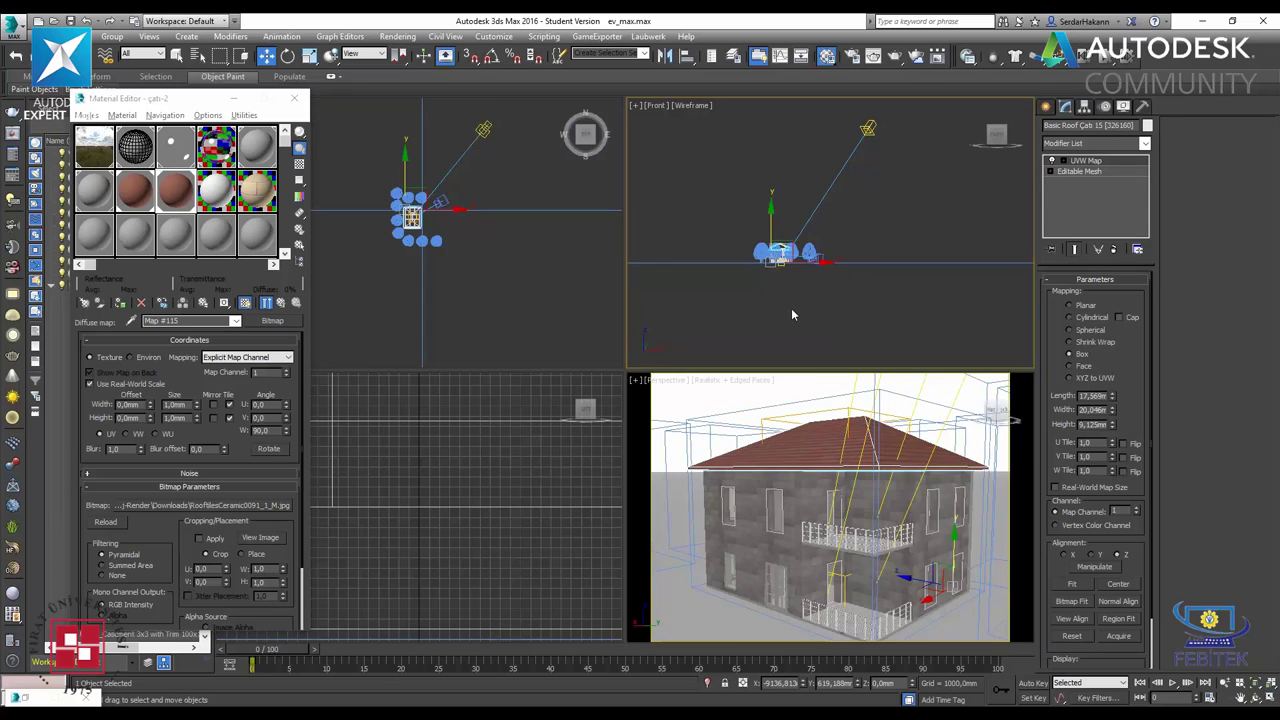
click(791, 308)
scroll(506, 503, down, 3)
scroll(506, 503, down, 5)
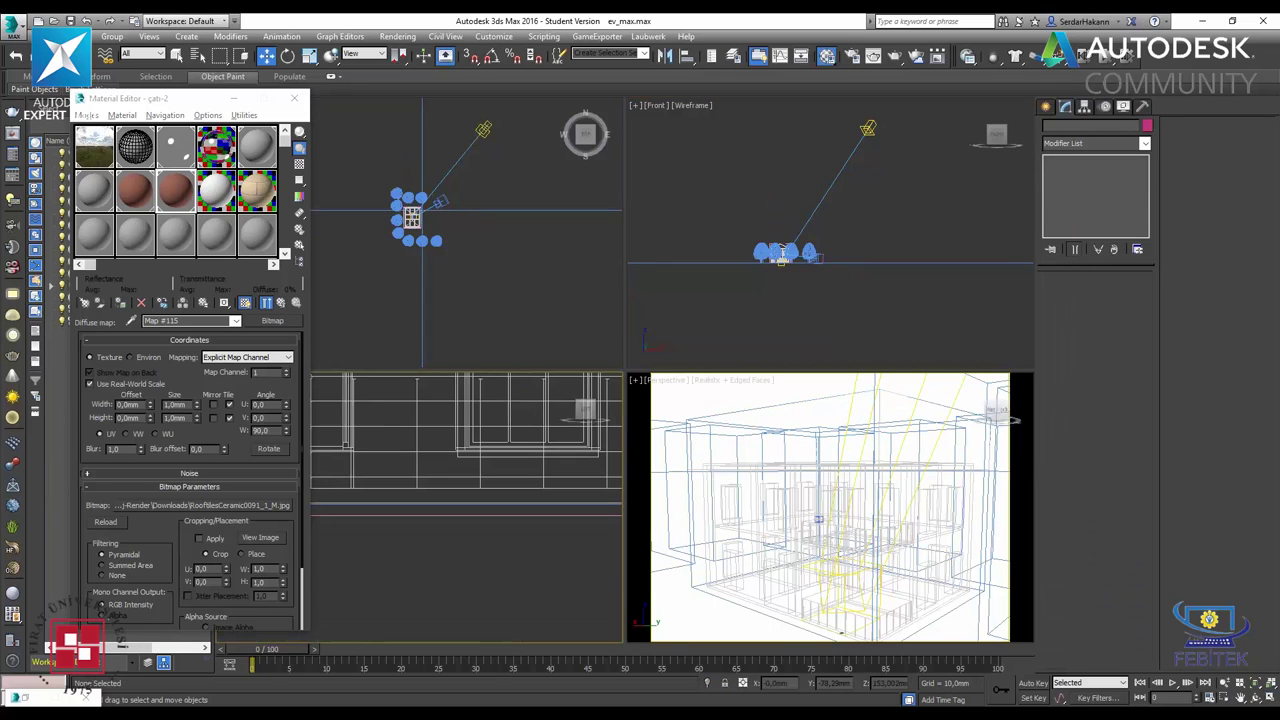
scroll(506, 503, down, 3)
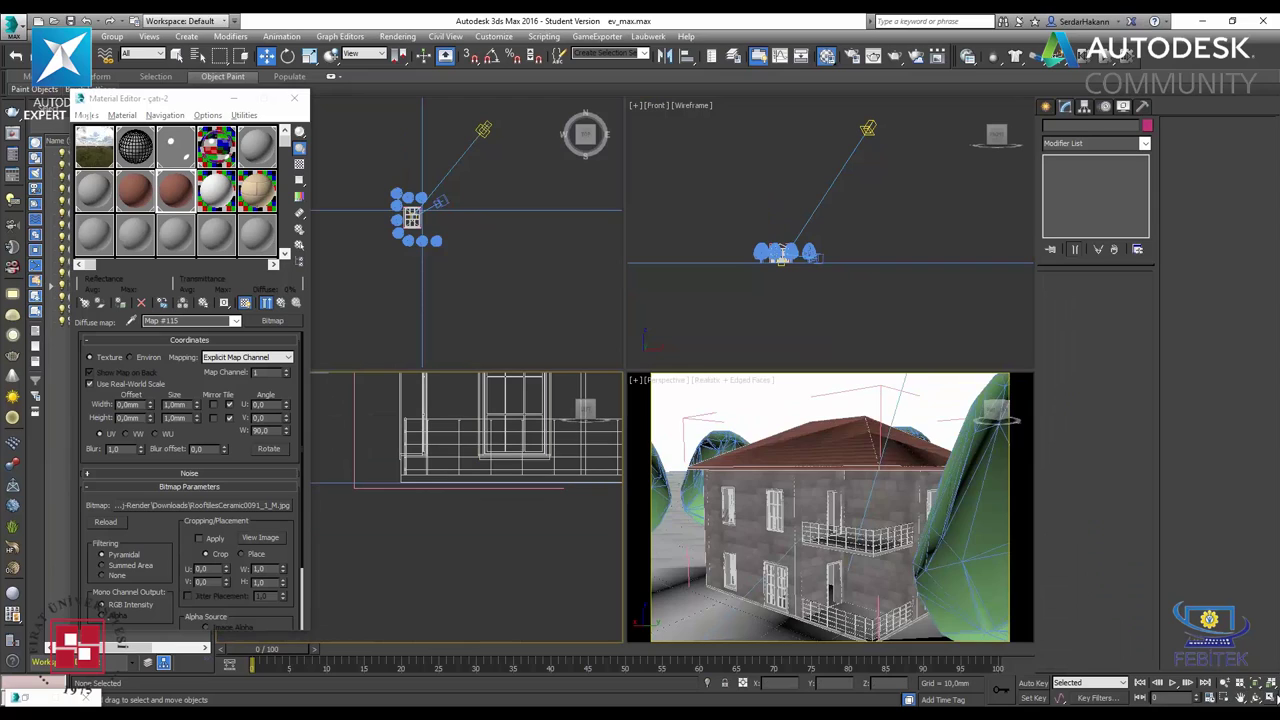
key(alt+w)
scroll(643, 420, up, 3)
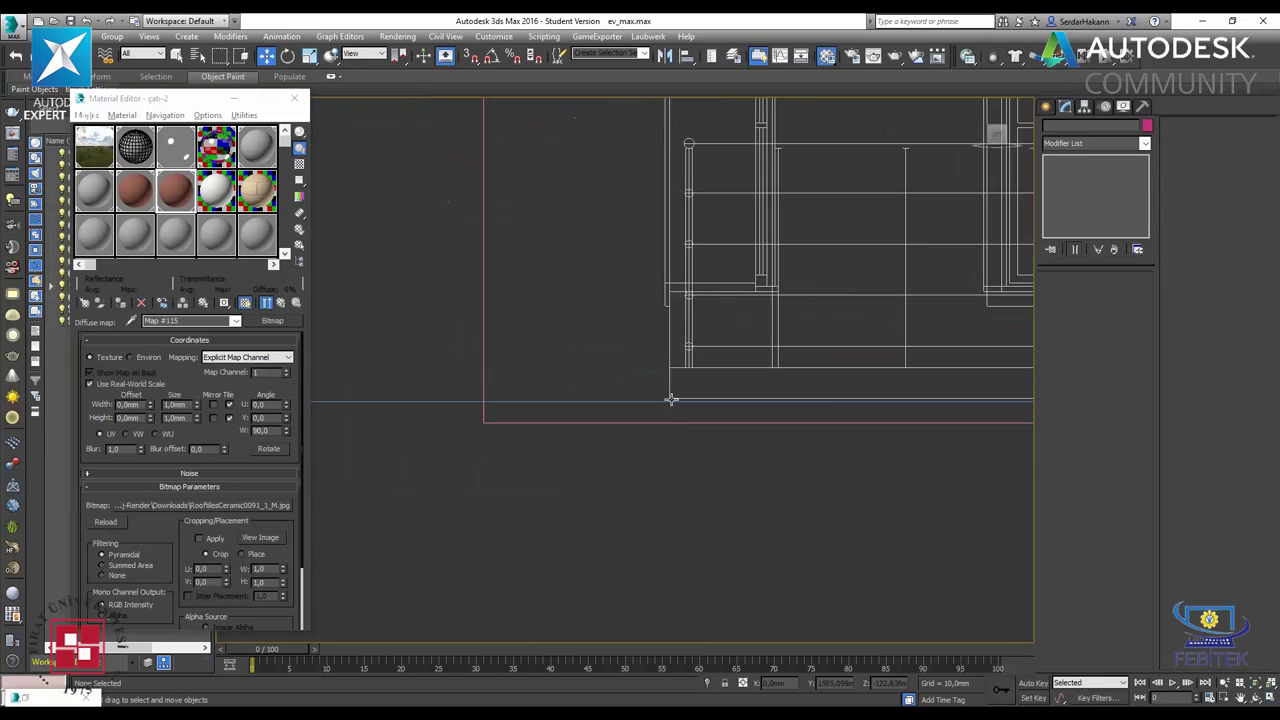
scroll(643, 420, up, 3)
scroll(643, 410, up, 2)
click(641, 401)
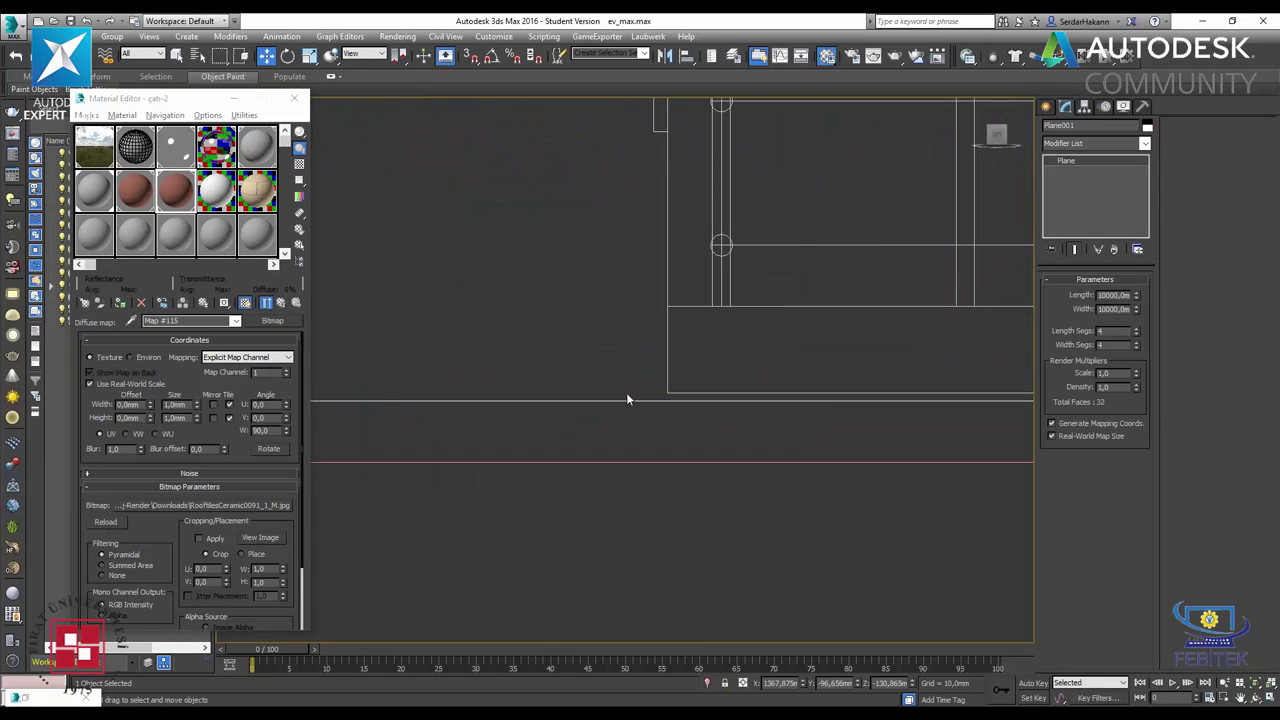
scroll(624, 391, down, 2)
scroll(626, 393, down, 2)
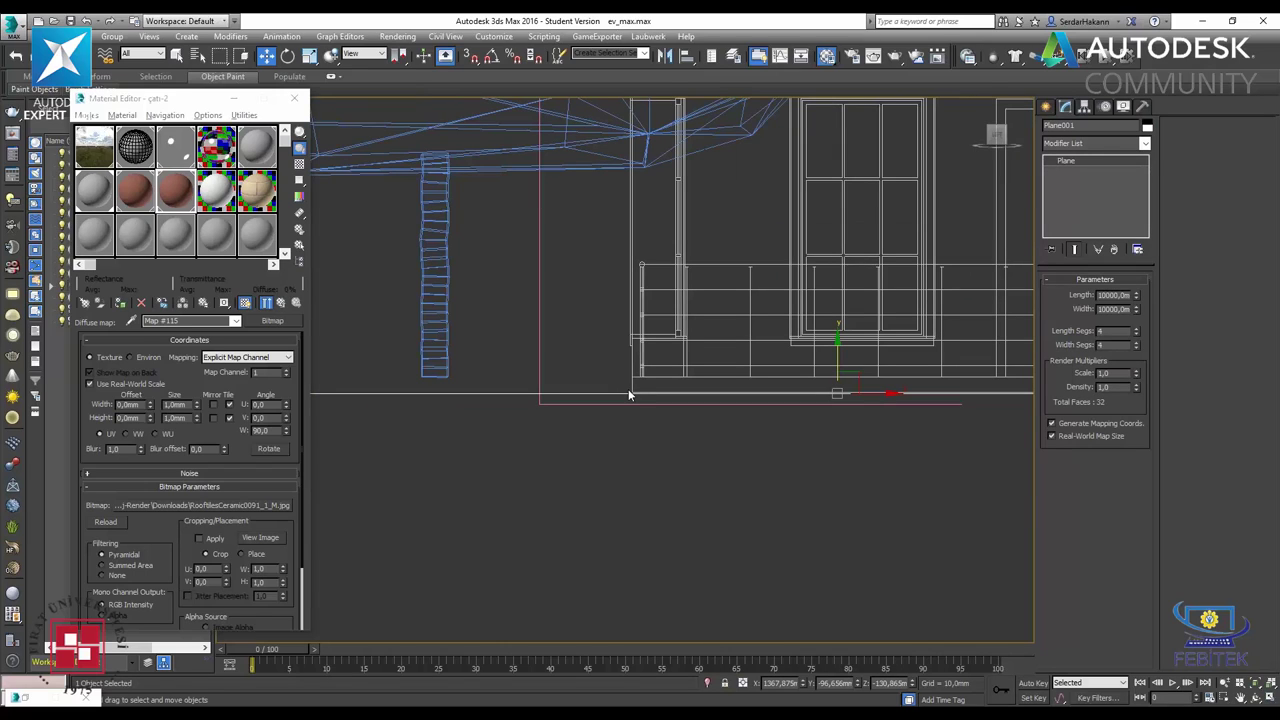
scroll(629, 395, up, 2)
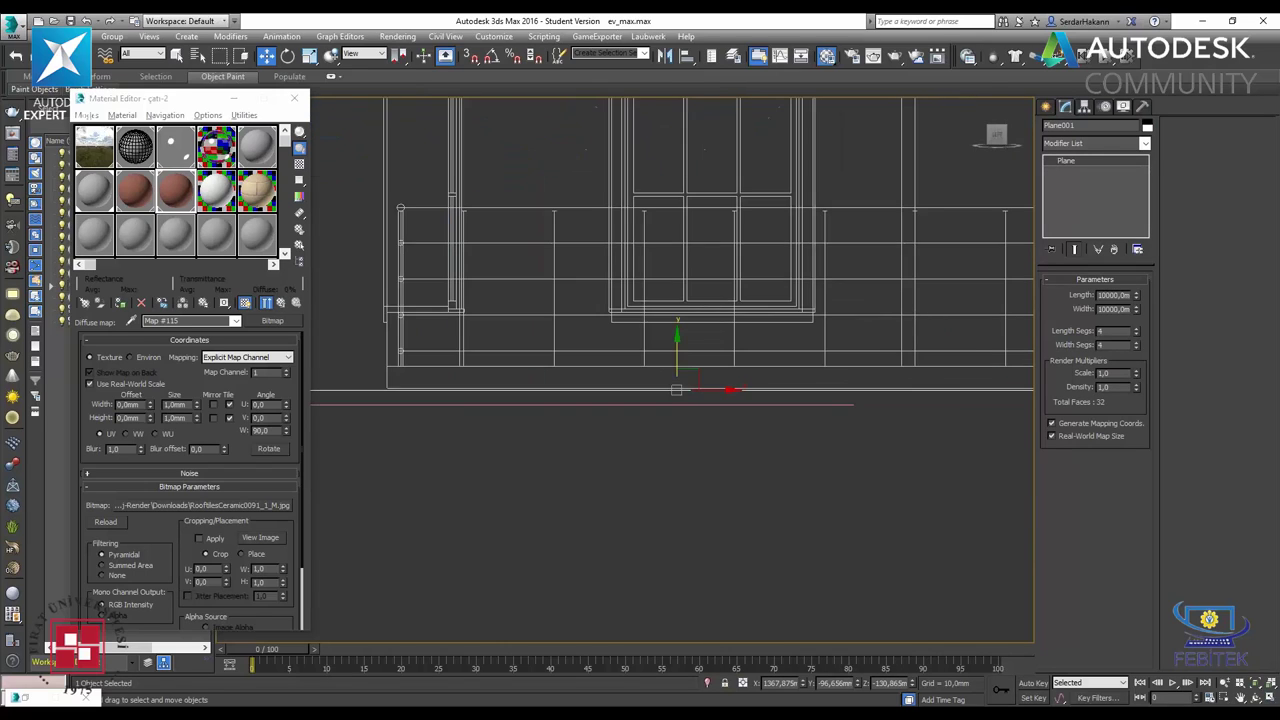
scroll(590, 500, up, 3)
click(558, 580)
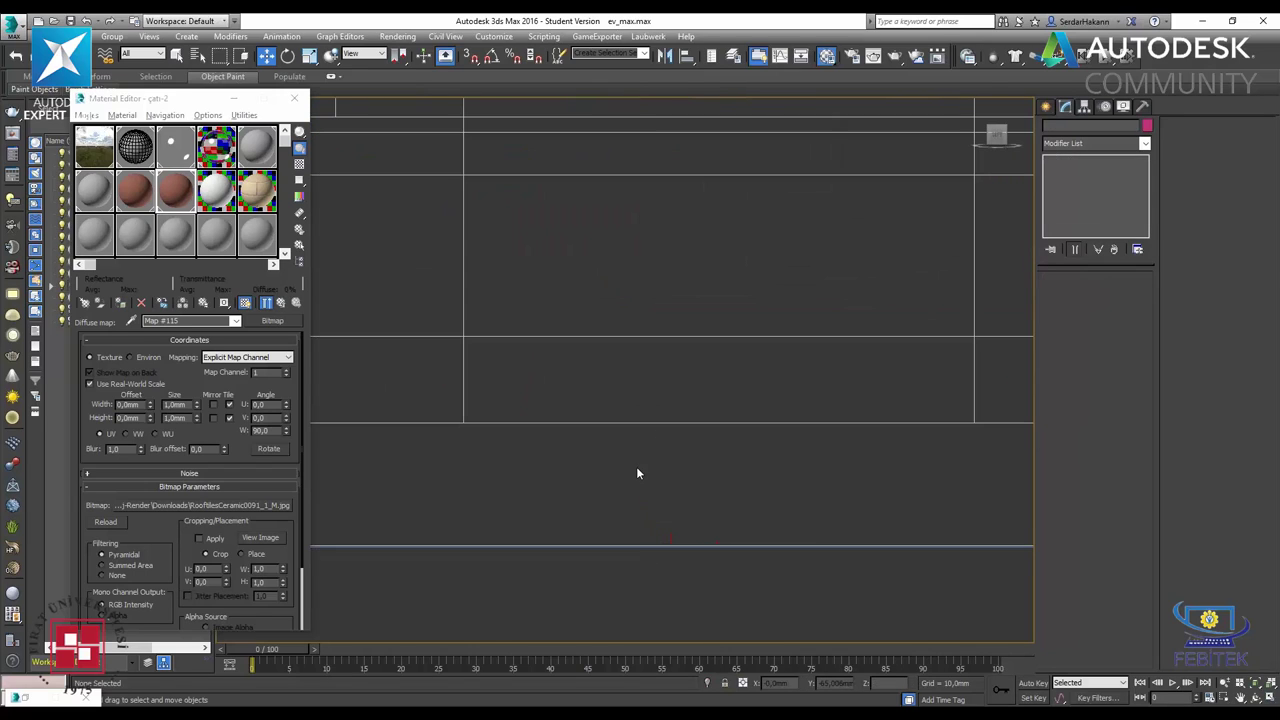
scroll(658, 427, down, 2)
scroll(660, 428, down, 2)
scroll(662, 430, down, 2)
scroll(662, 428, down, 2)
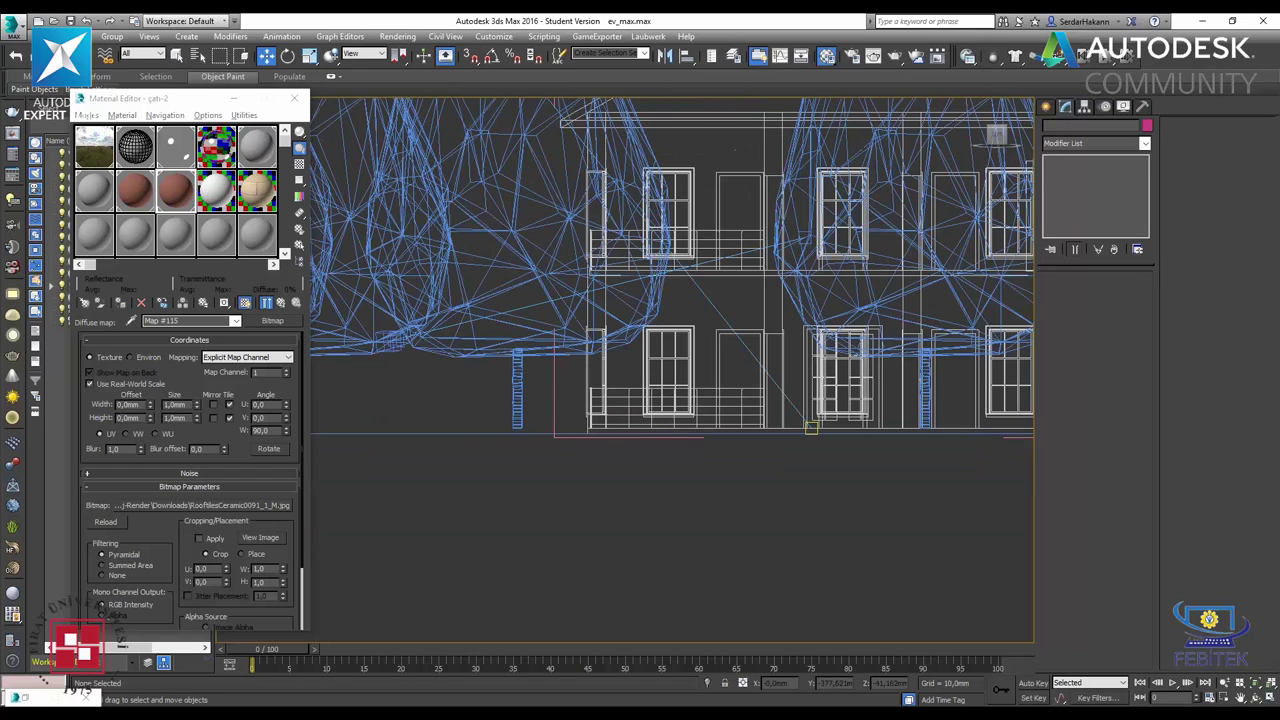
- Shade the Perspective view, switch it to VRayCam001 in clay shading, and maximize it
click(1270, 698)
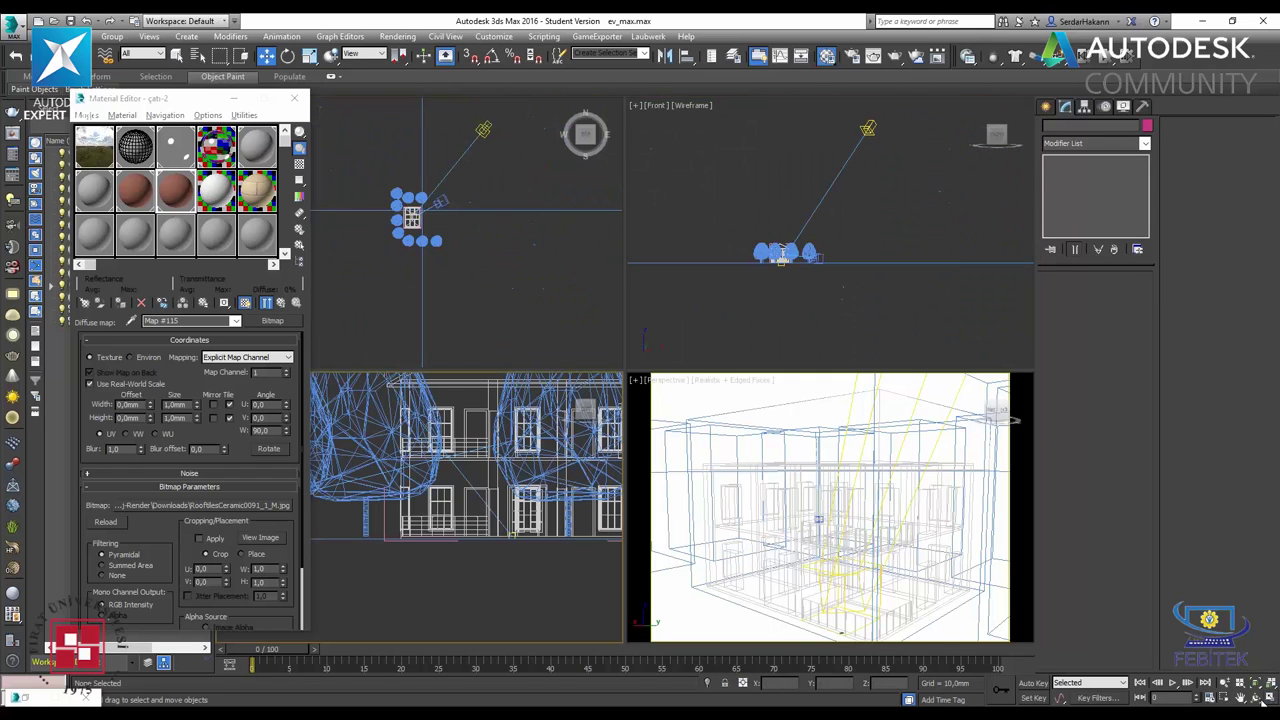
click(720, 380)
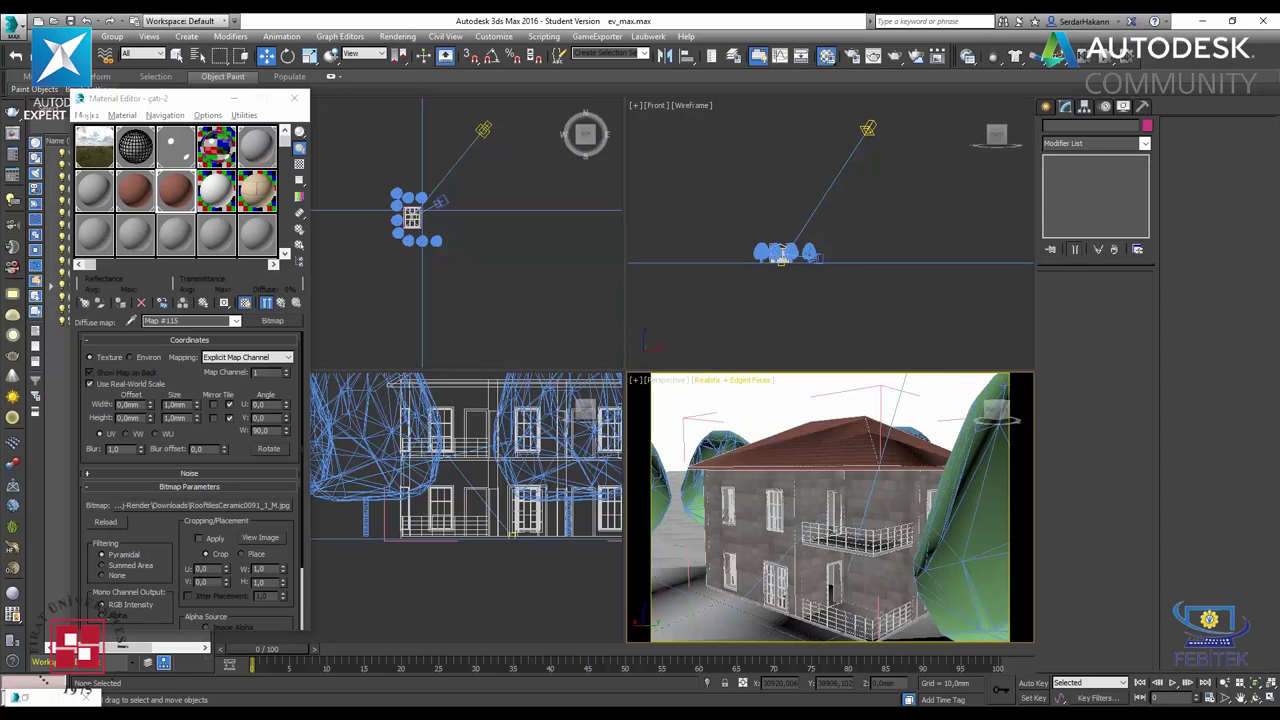
key(c)
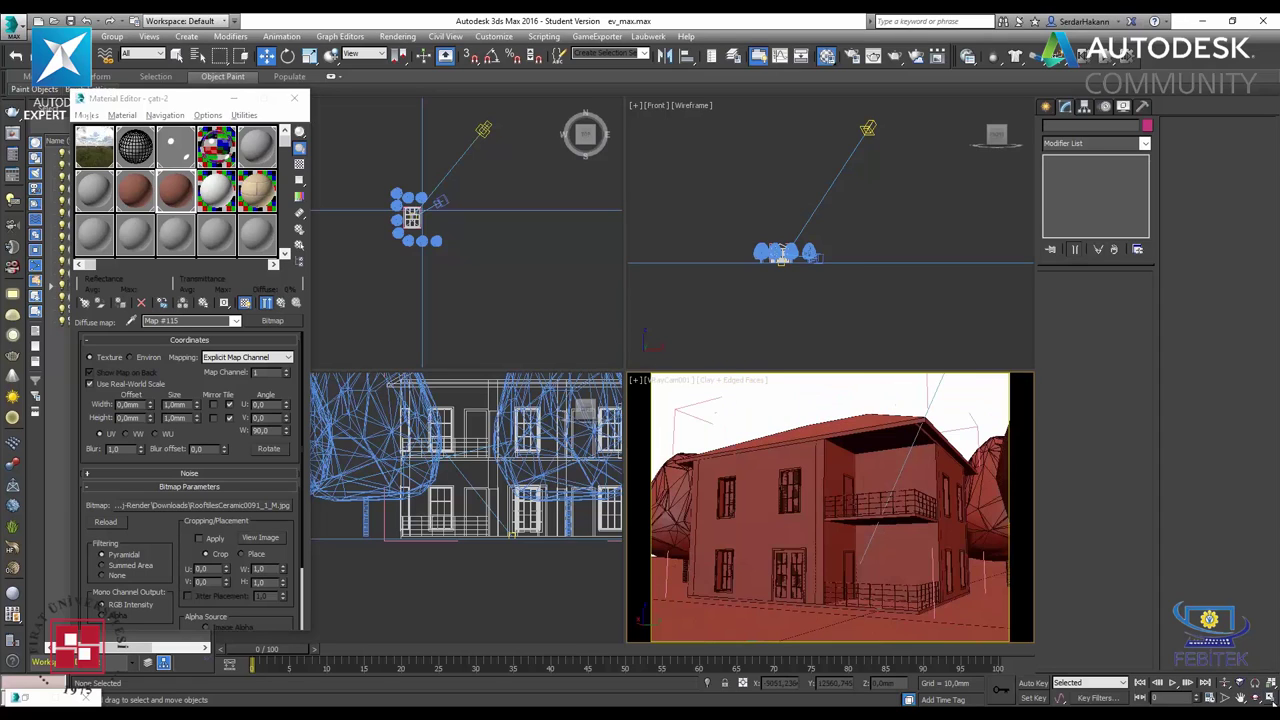
key(alt+w)
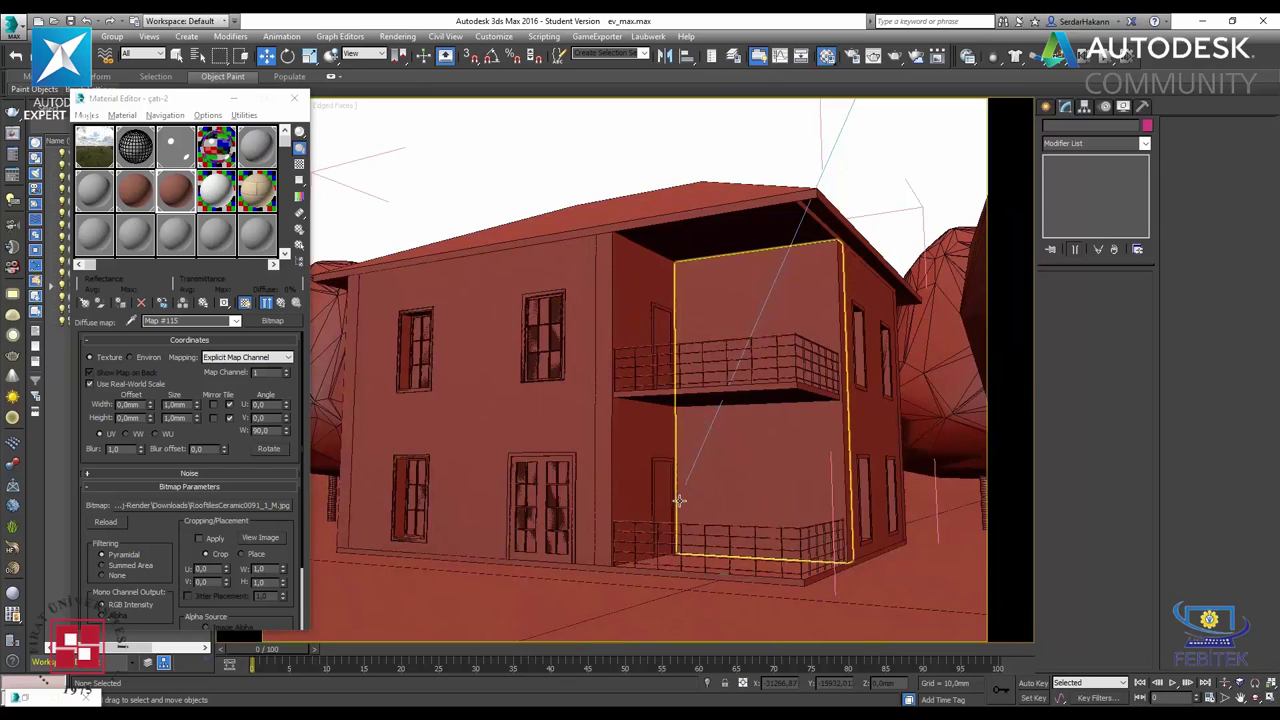
key(shift+q)
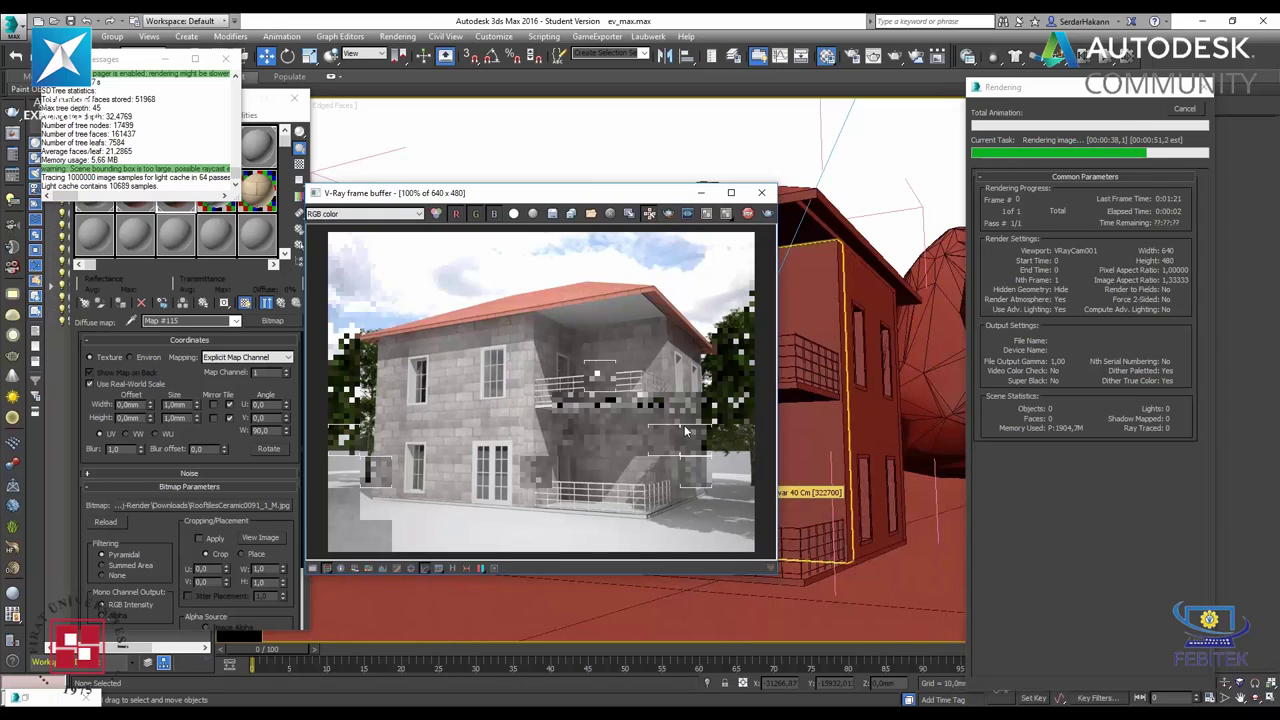
click(1187, 112)
click(761, 192)
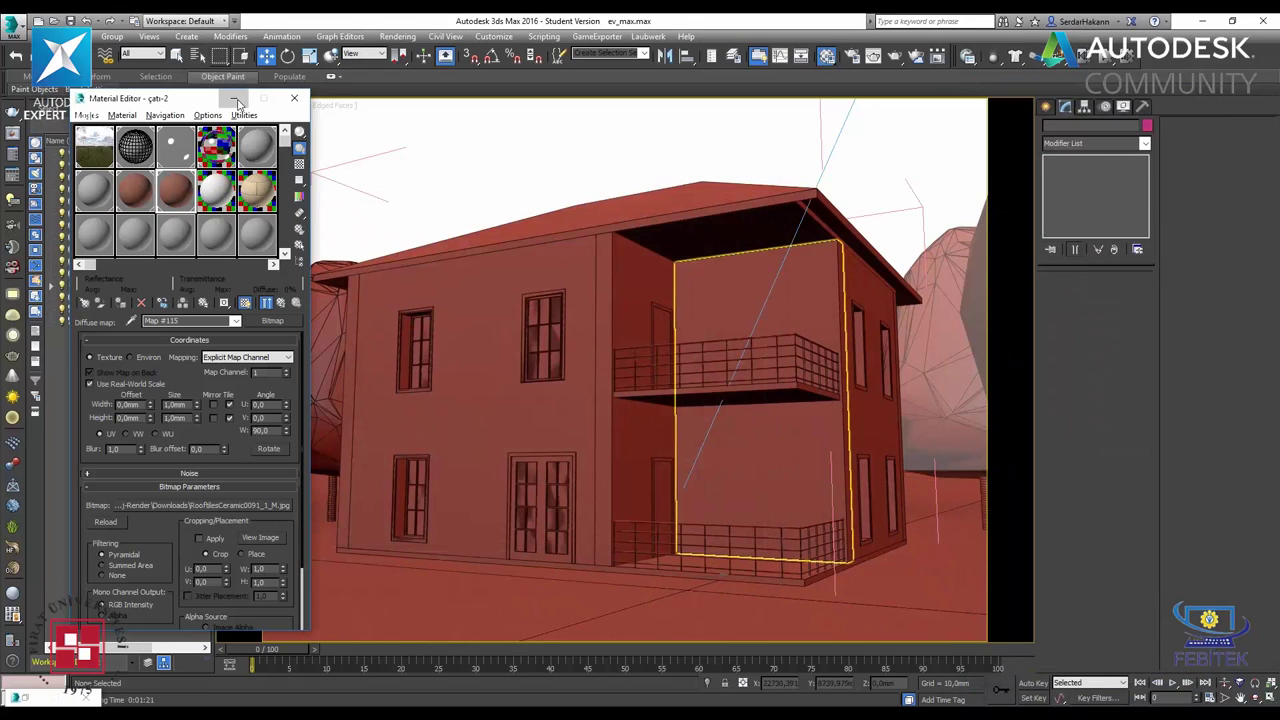
- Close the Material Editor and, in Top view, instance the maple tree as Field maple009
click(236, 100)
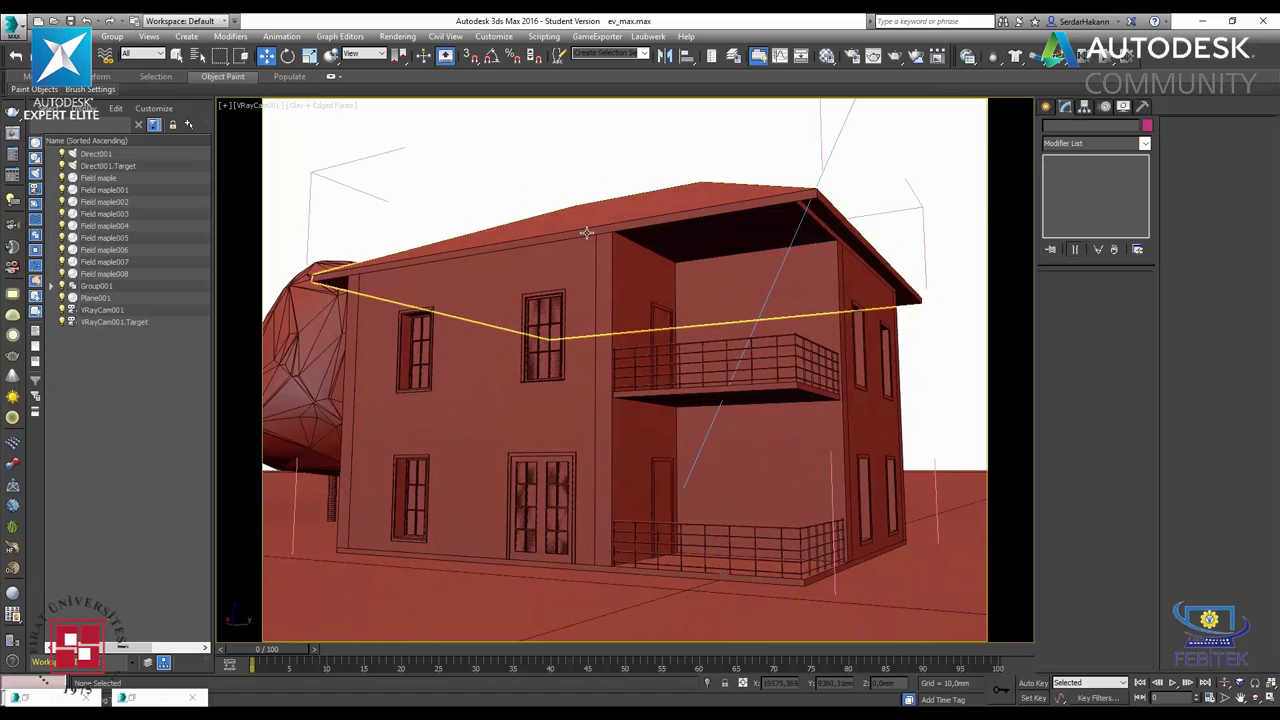
key(p)
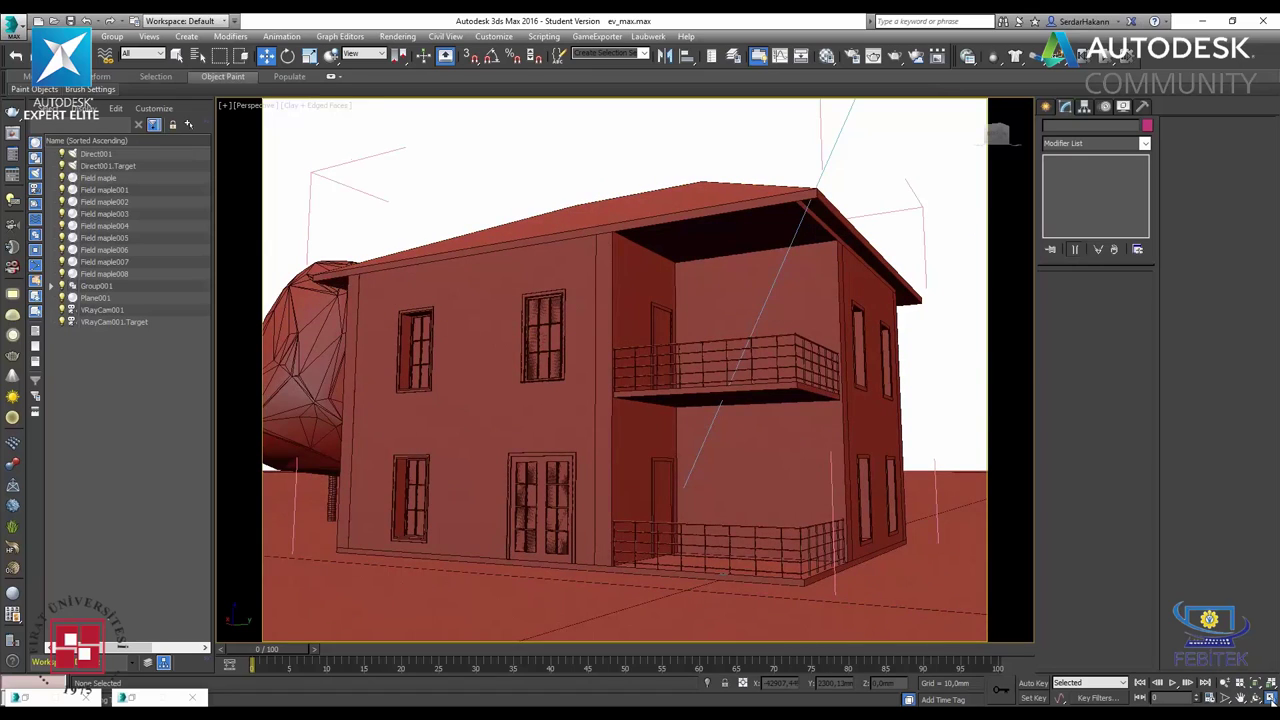
key(t)
click(590, 378)
shift+drag(607, 364, 531, 290)
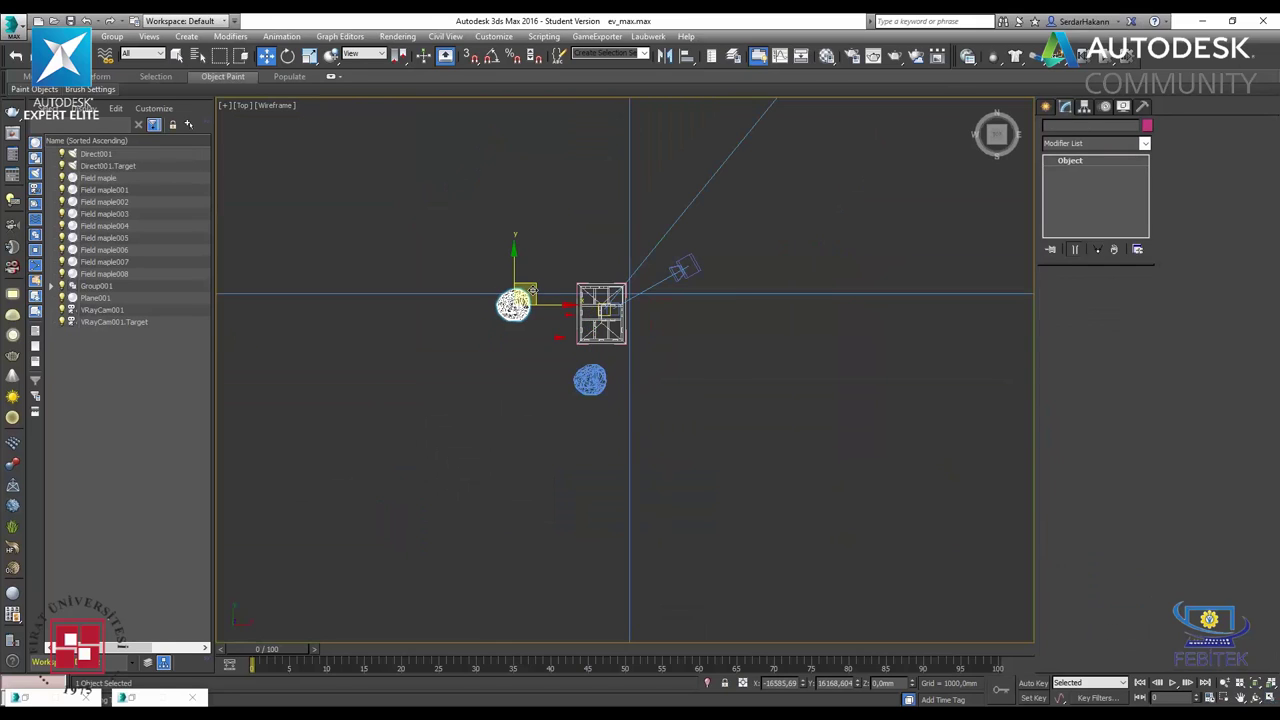
click(646, 424)
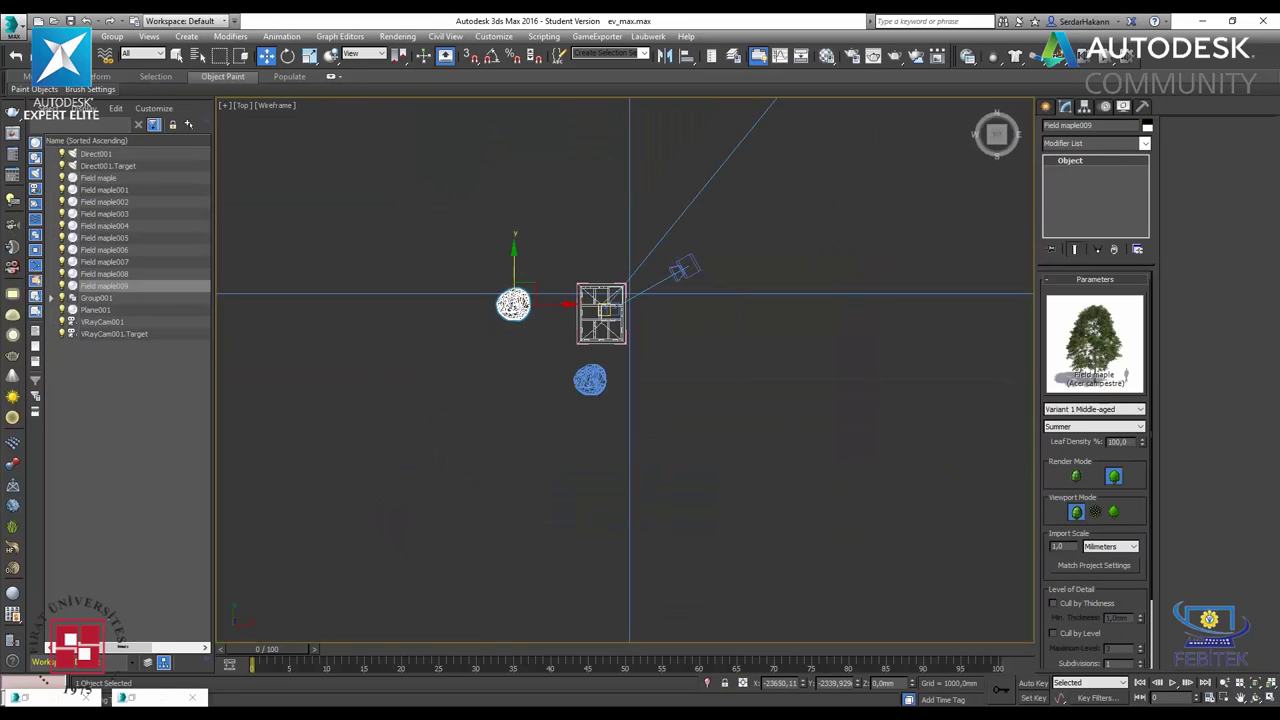
- Add instanced maples Field maple010 and Field maple011, then restore the four-view layout
shift+drag(519, 298, 534, 247)
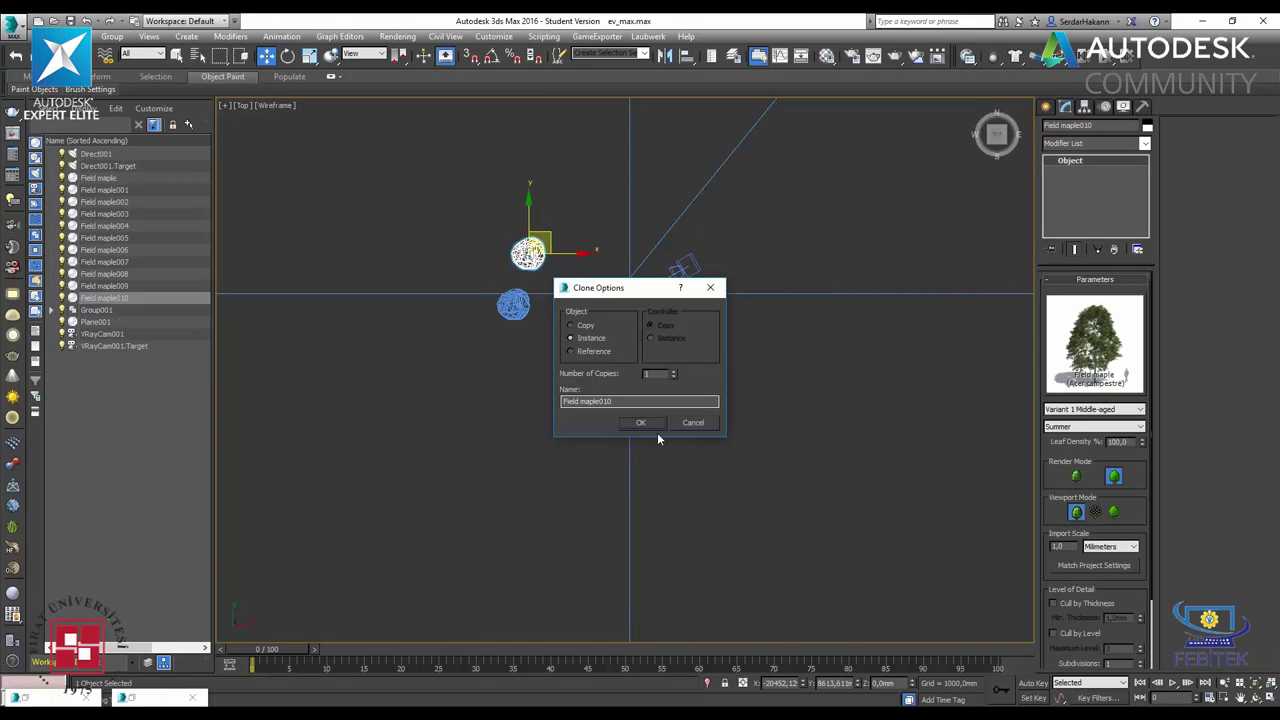
click(646, 423)
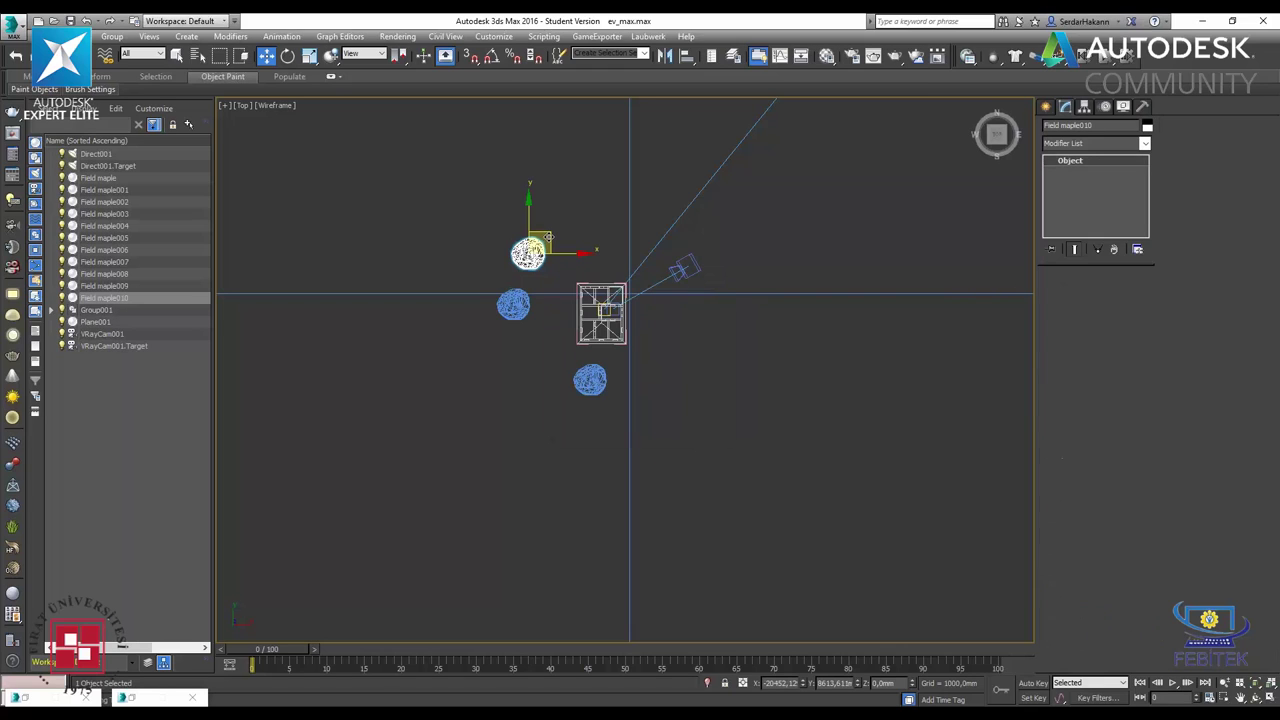
shift+drag(548, 237, 570, 282)
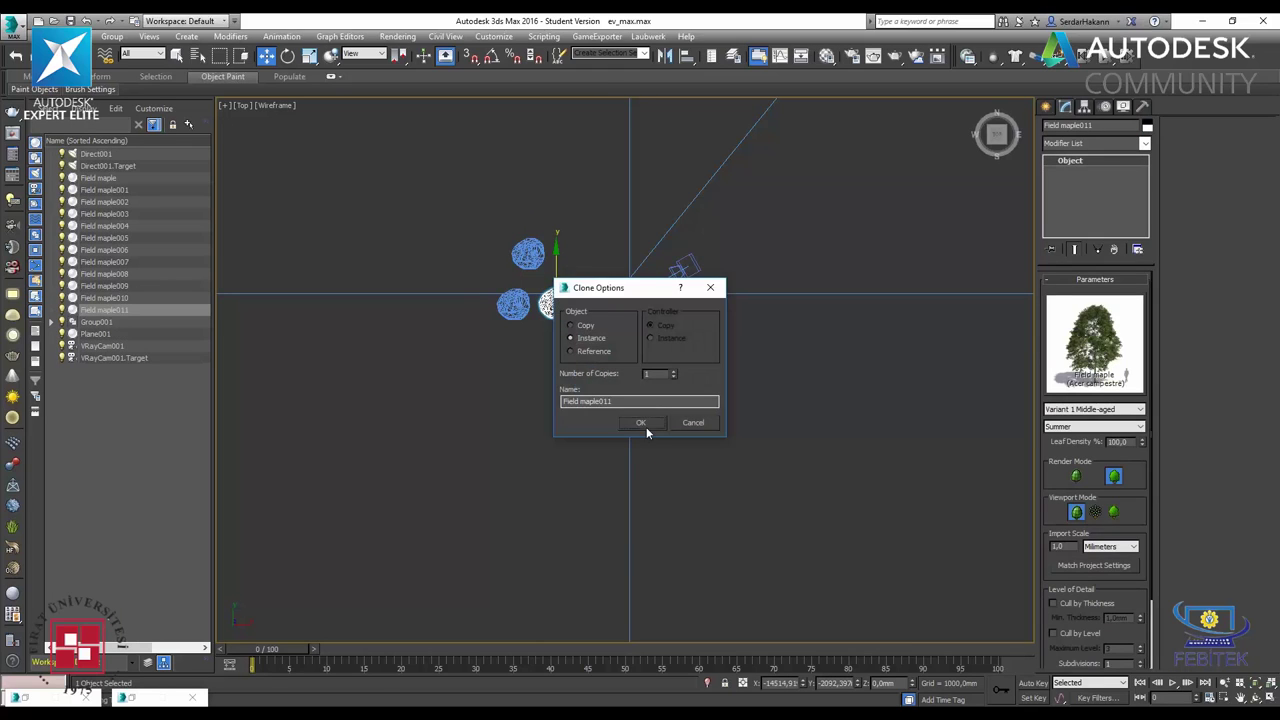
click(641, 422)
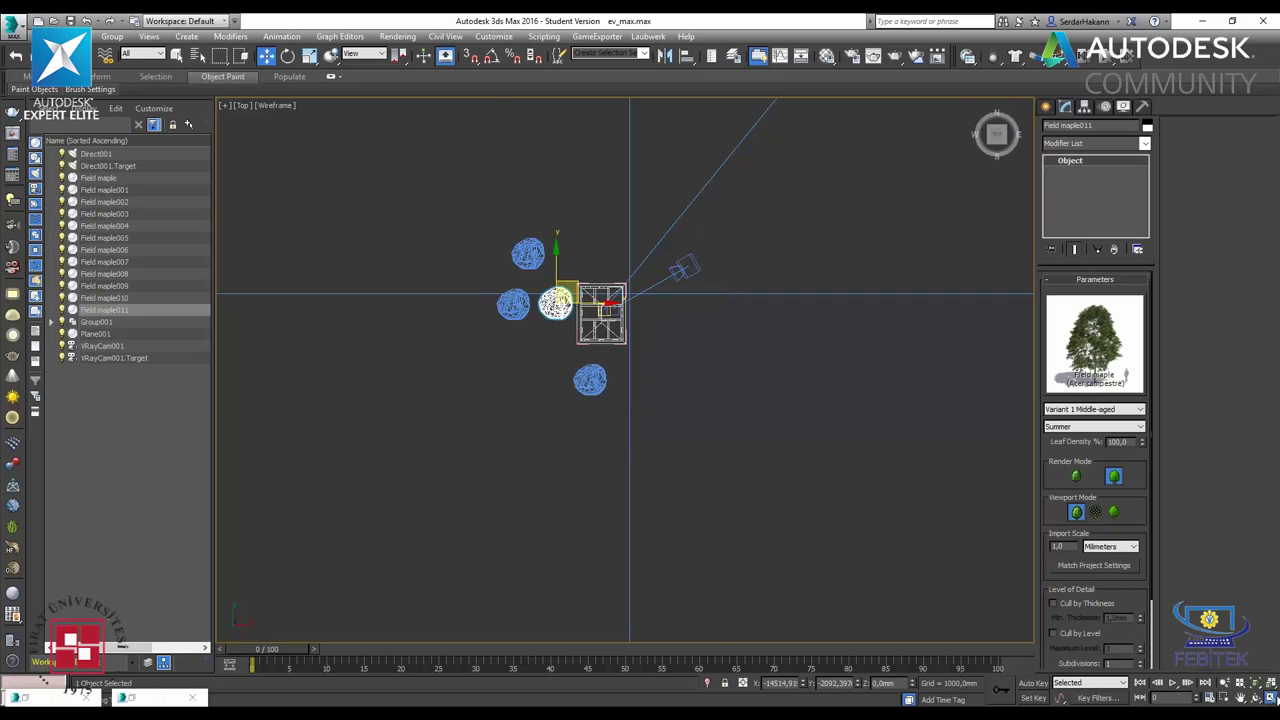
key(alt+w)
click(773, 632)
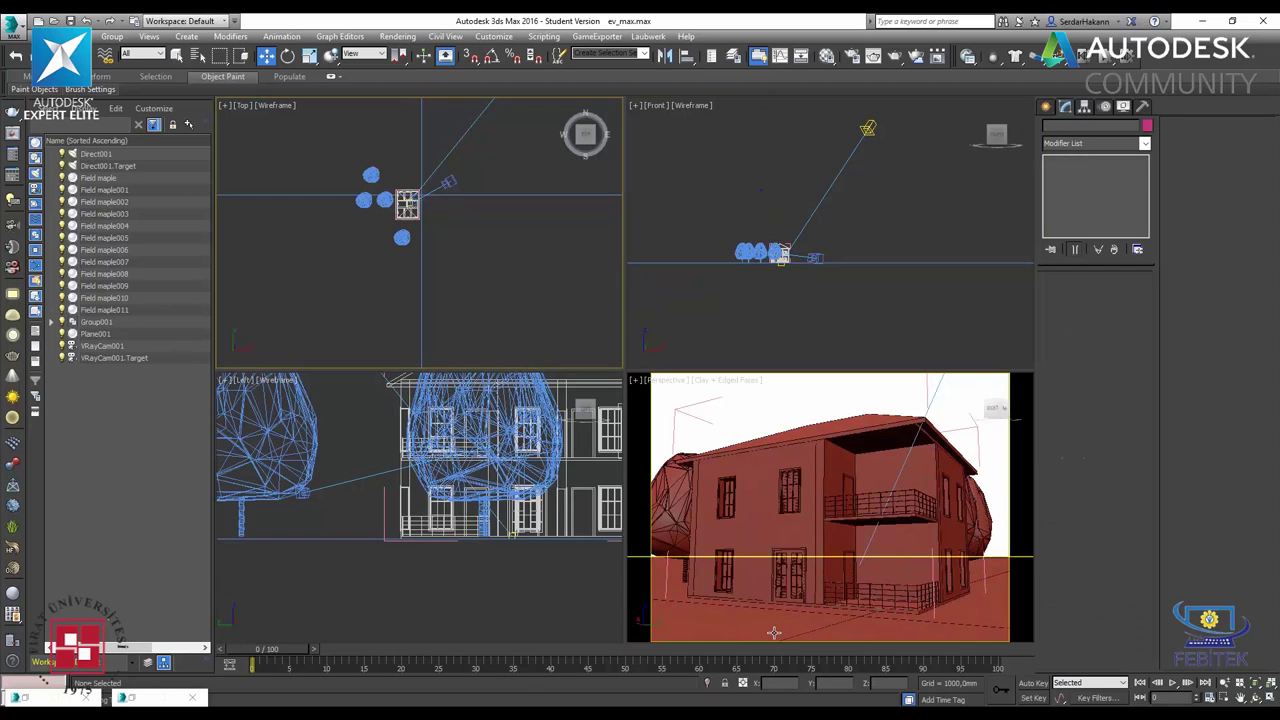
- Select Plane001, maximize the Perspective view, and pan and zoom to frame the house and trees
click(773, 632)
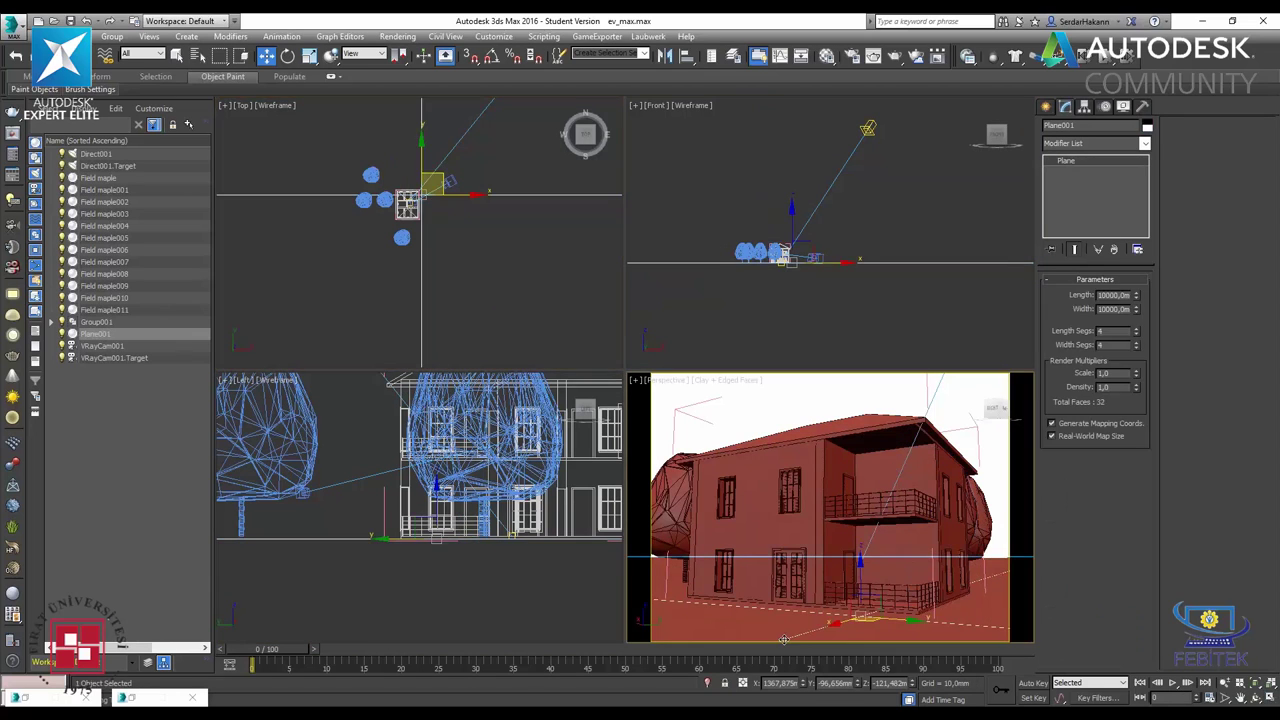
click(1270, 697)
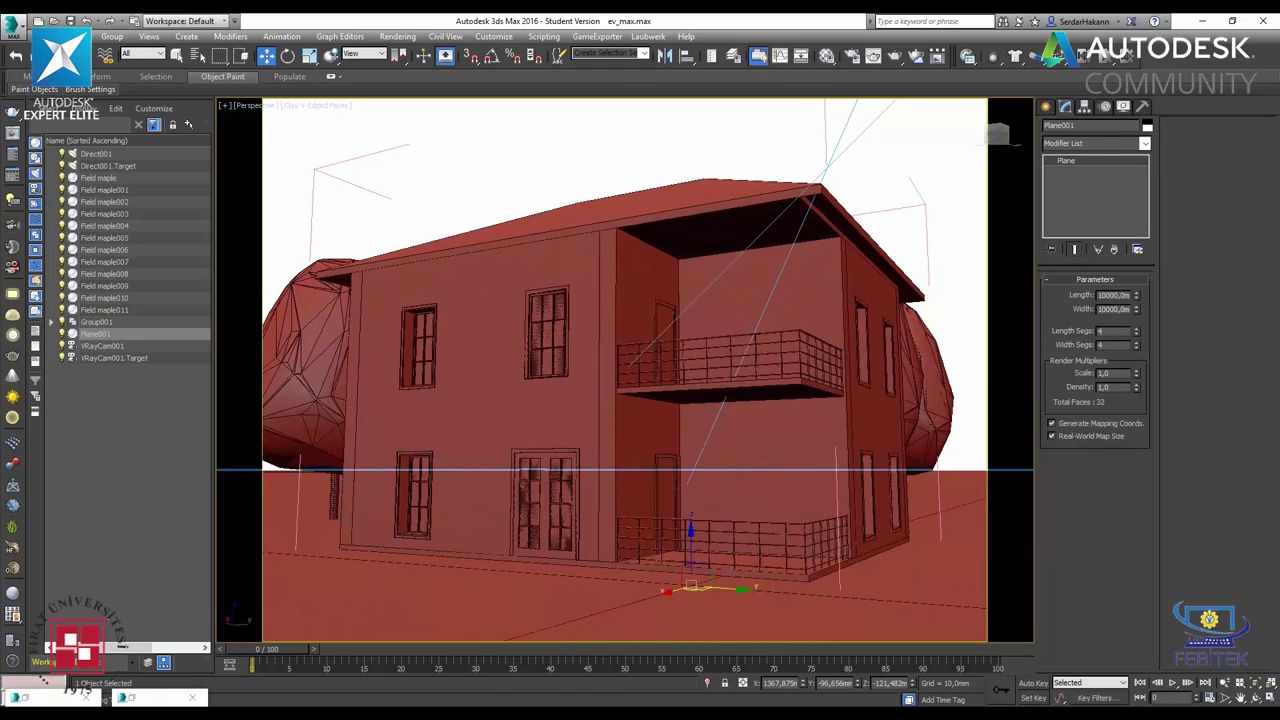
mouse_move(694, 545)
middle_down()
mouse_move(722, 496)
mouse_move(719, 518)
middle_up()
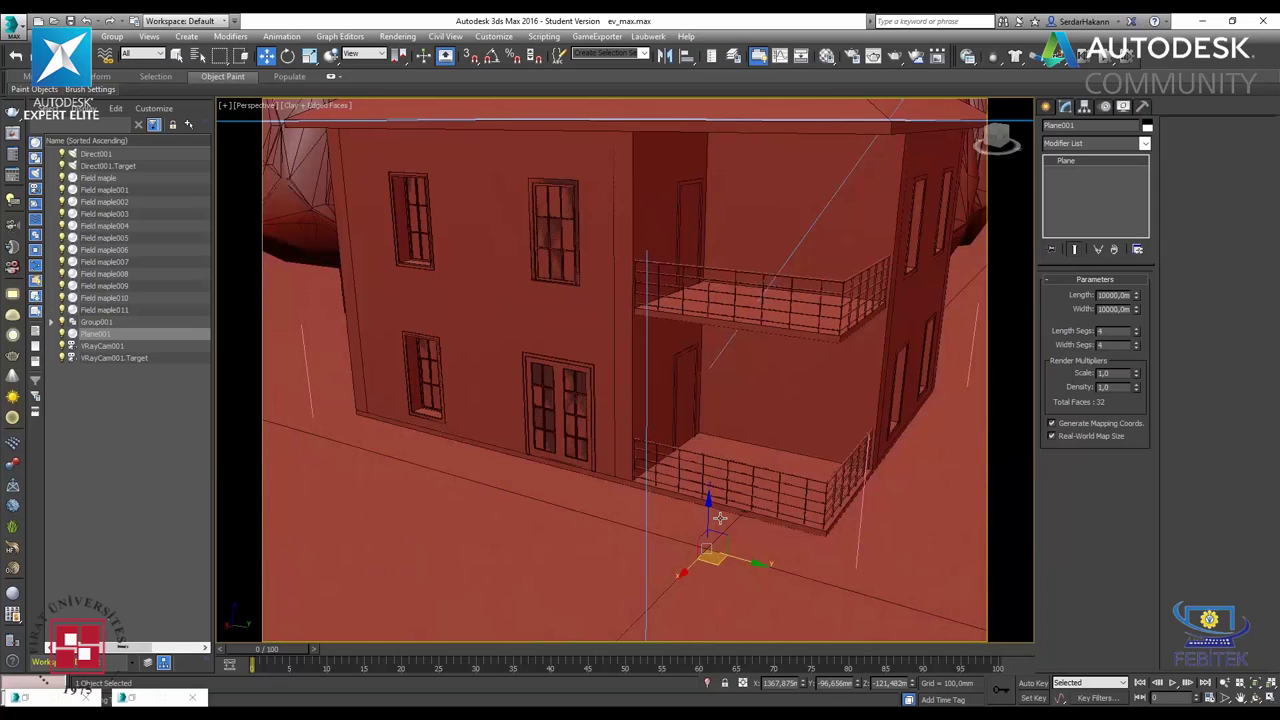
scroll(719, 518, down, 3)
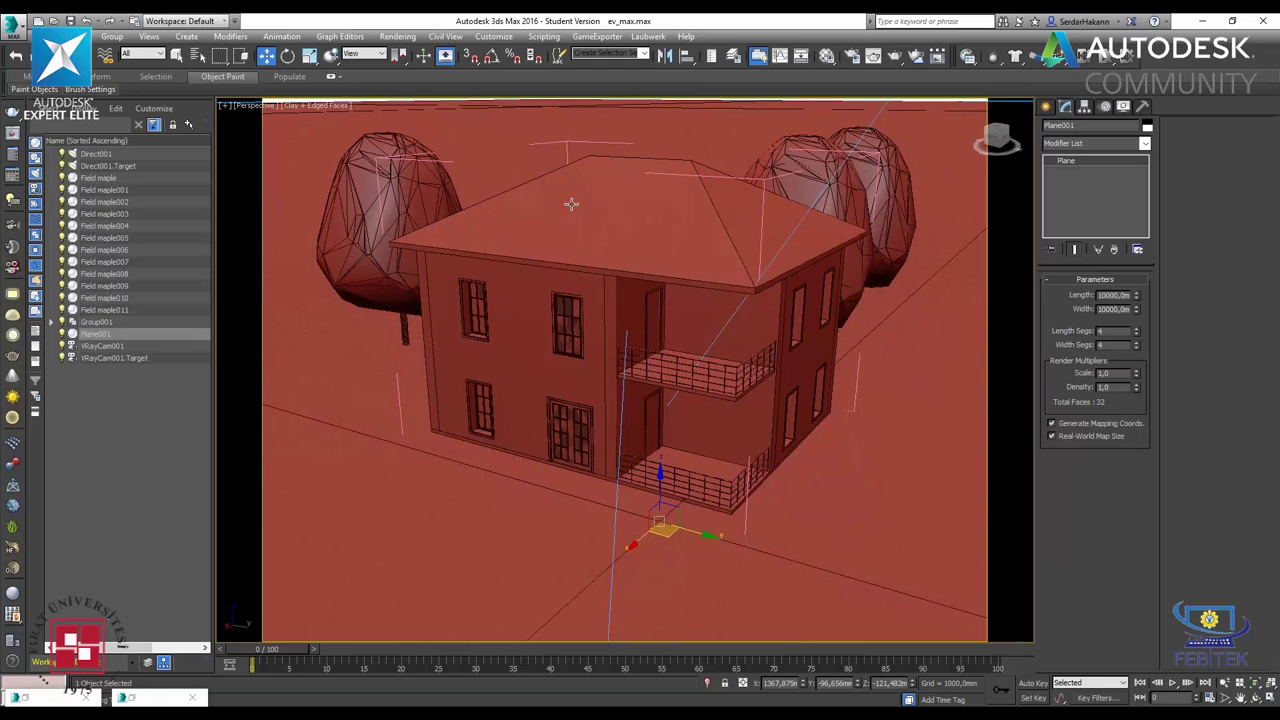
- Create two Forest Pro scatter objects, Forest001 and Forest002, limited to camera visibility
click(1046, 106)
click(1096, 146)
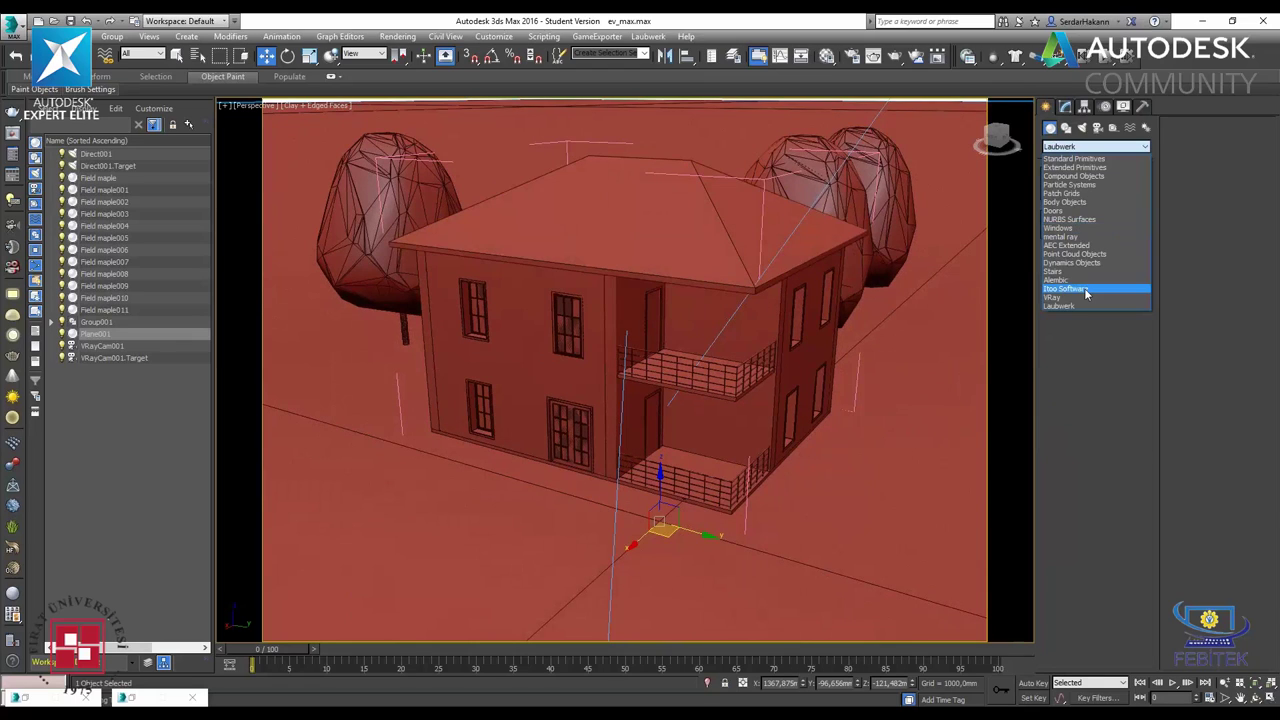
click(1086, 293)
click(1068, 191)
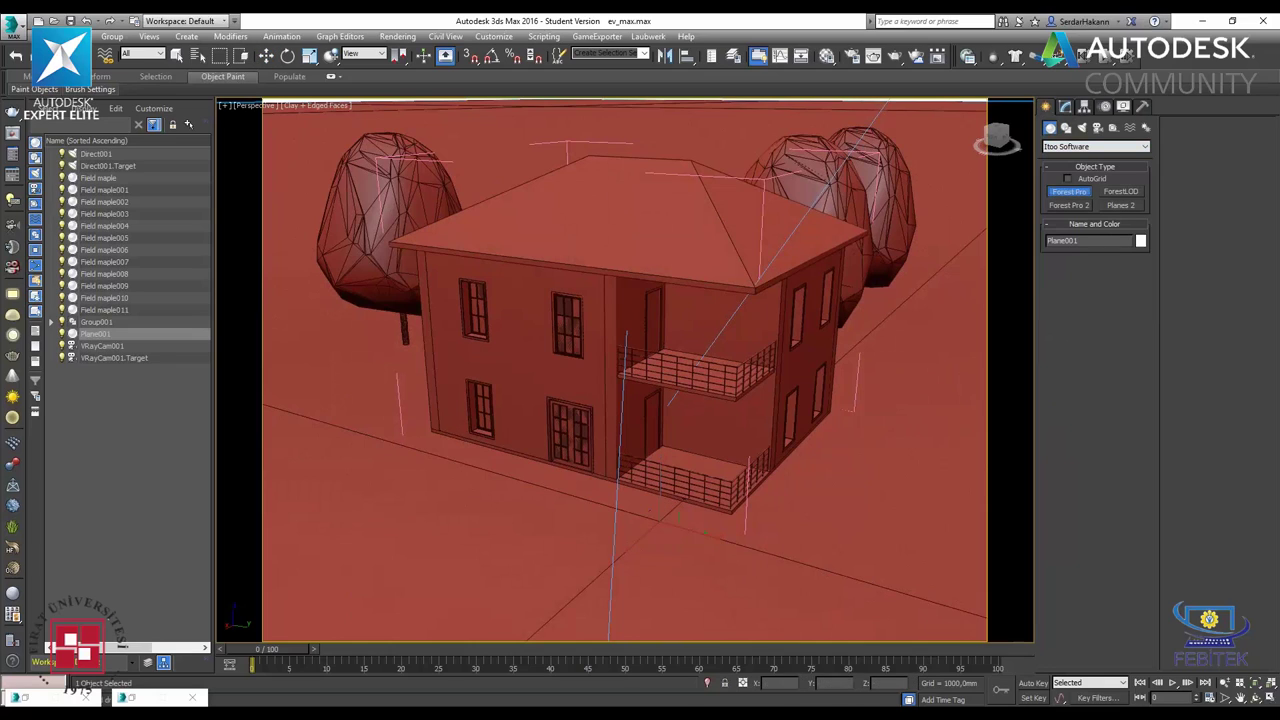
click(629, 326)
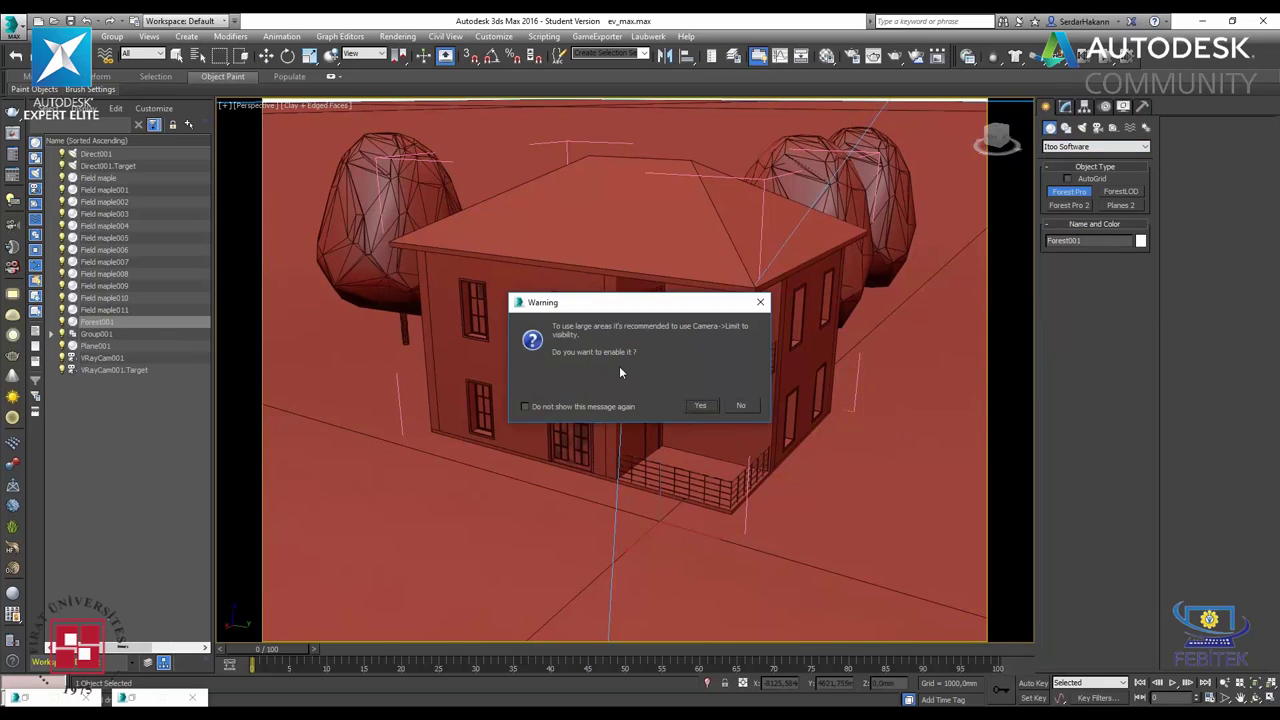
click(704, 408)
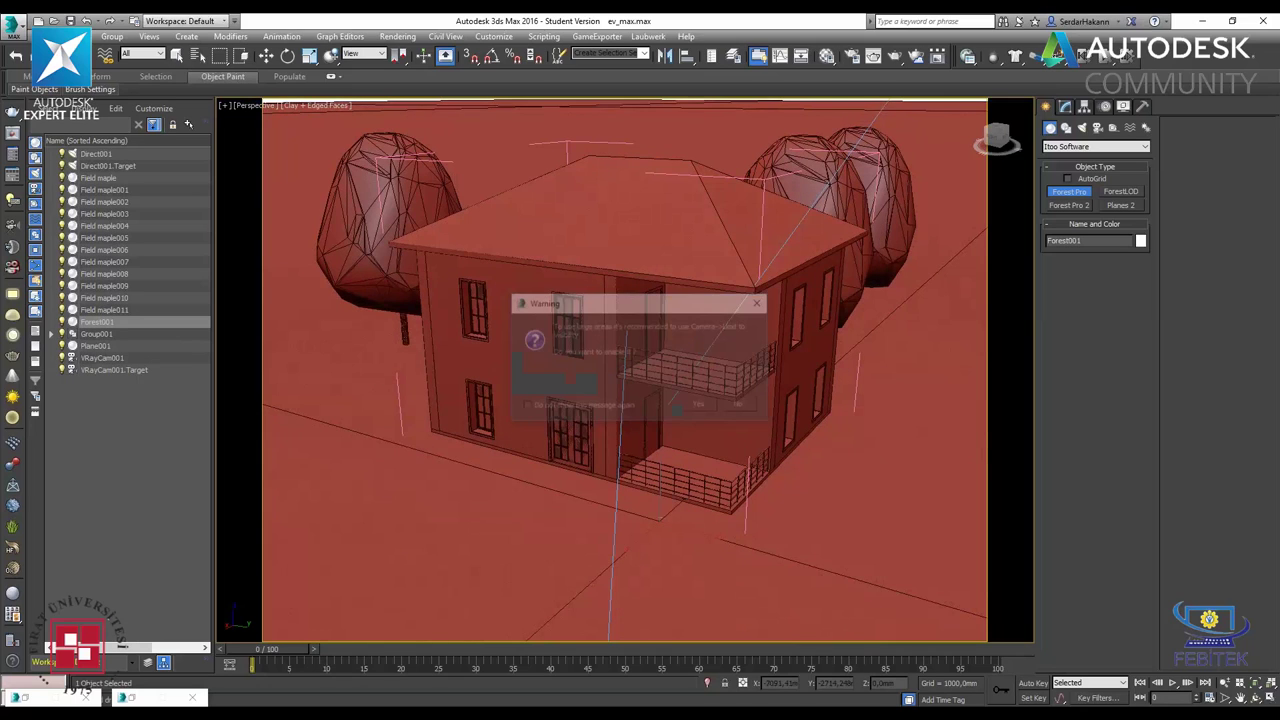
click(900, 514)
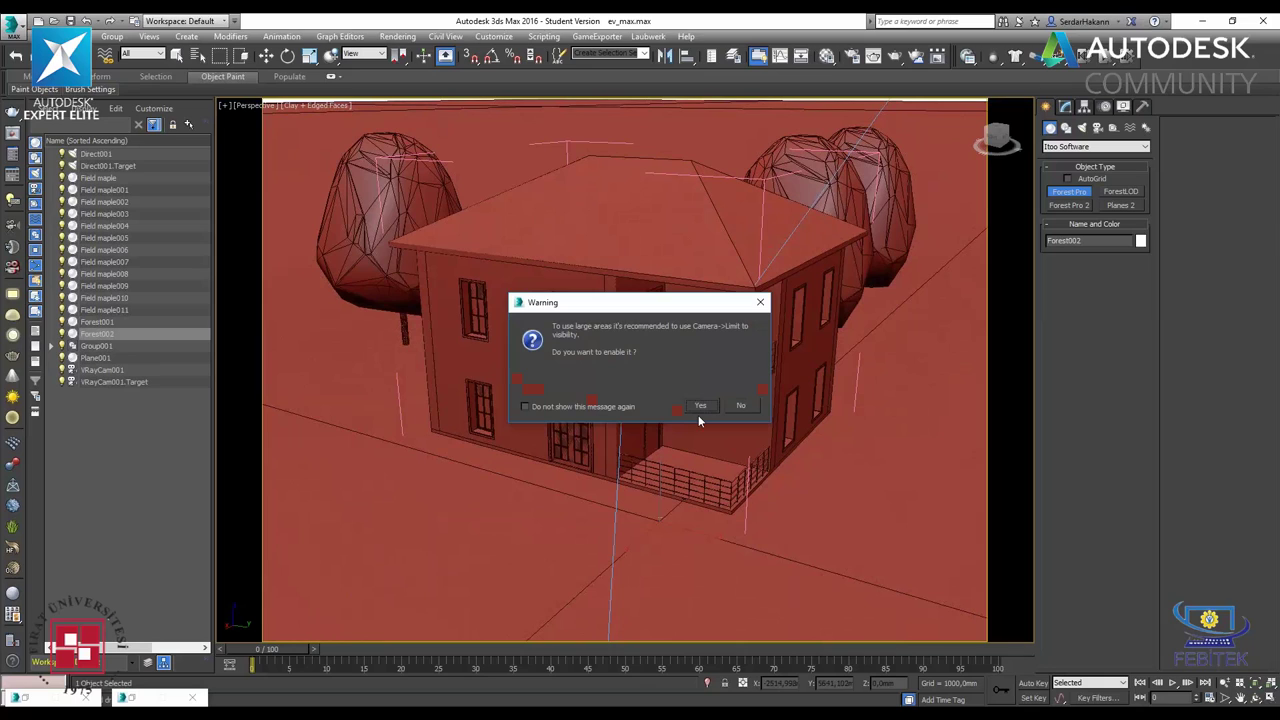
click(699, 407)
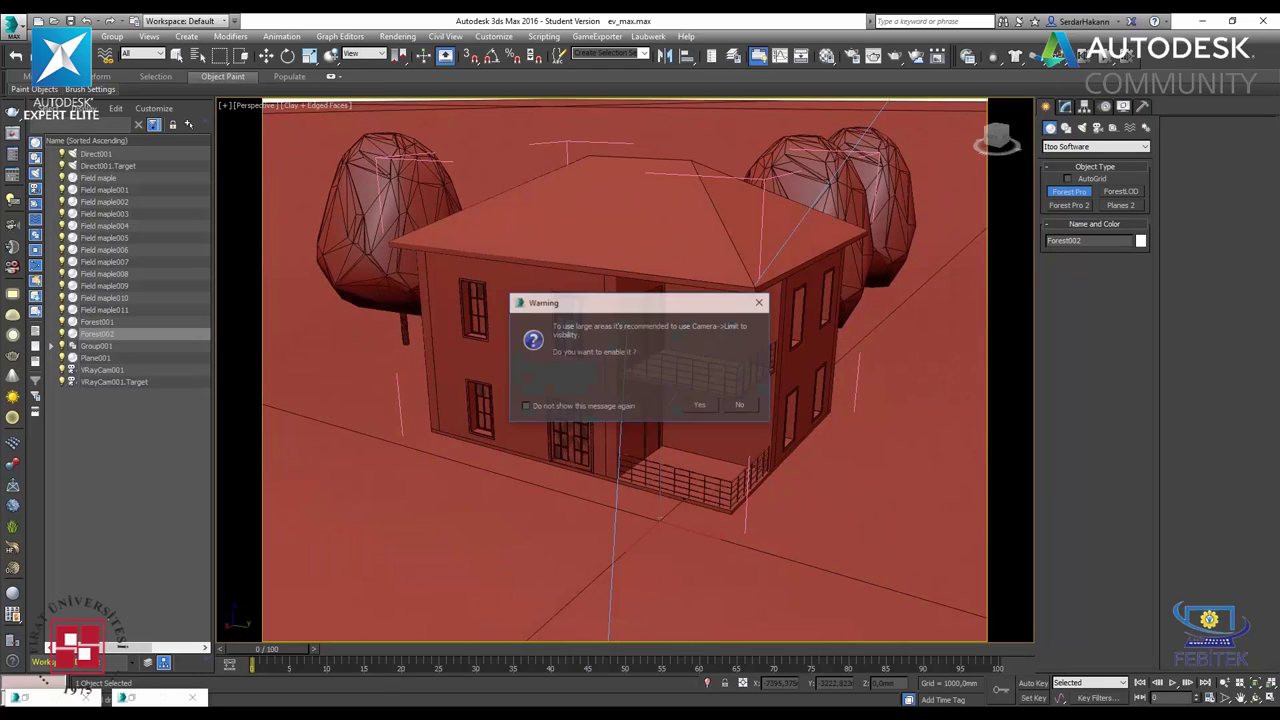
- Toggle Forest002's Trees sub-object level, then delete Forest002
click(1050, 162)
click(1066, 172)
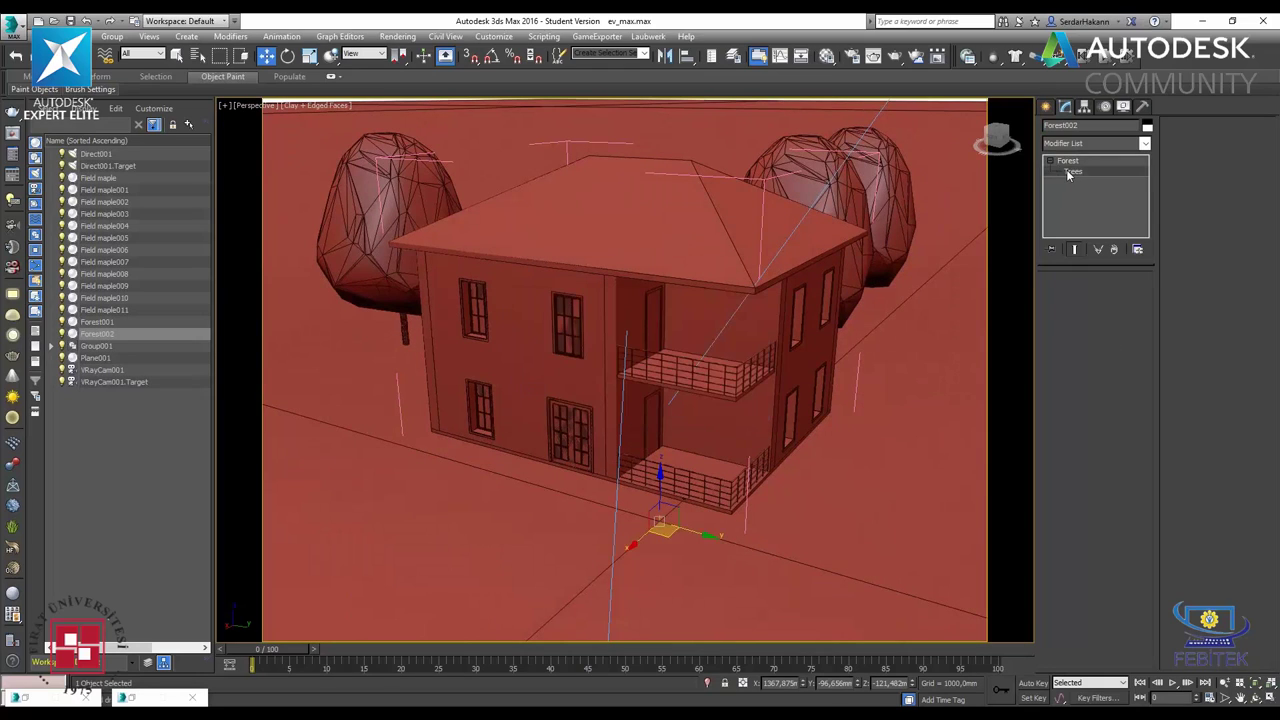
click(1068, 172)
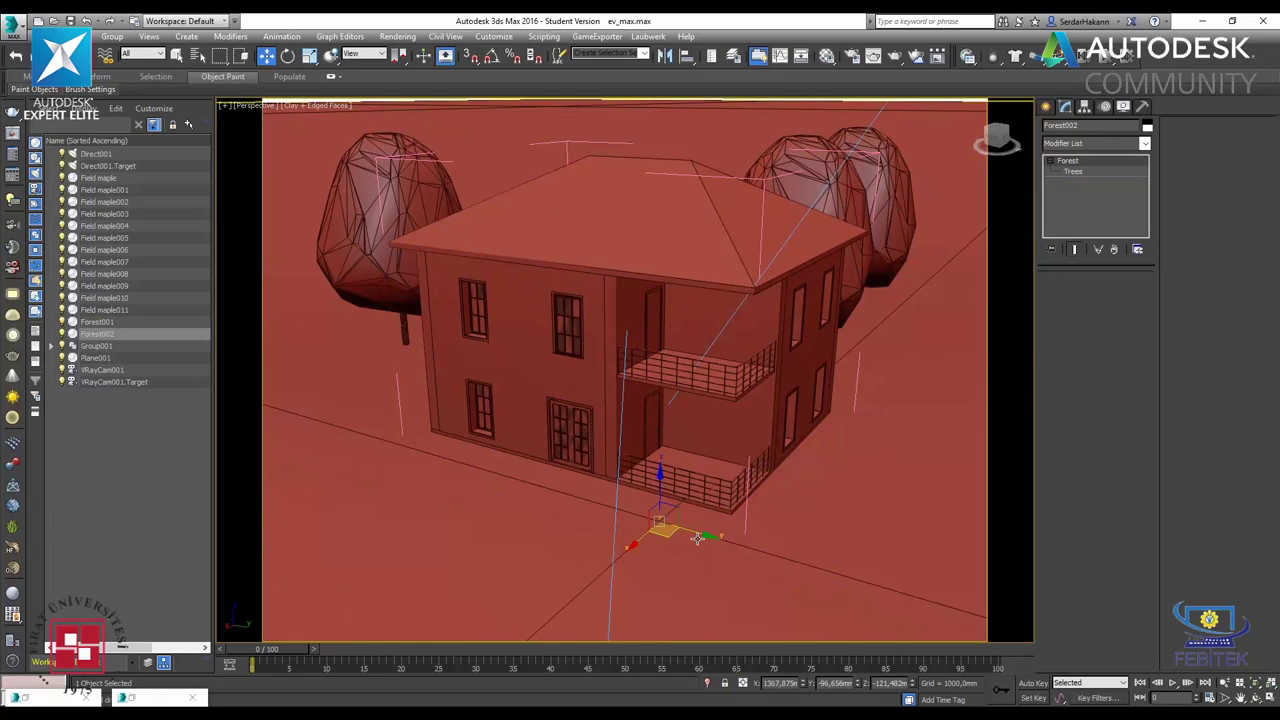
key(Delete)
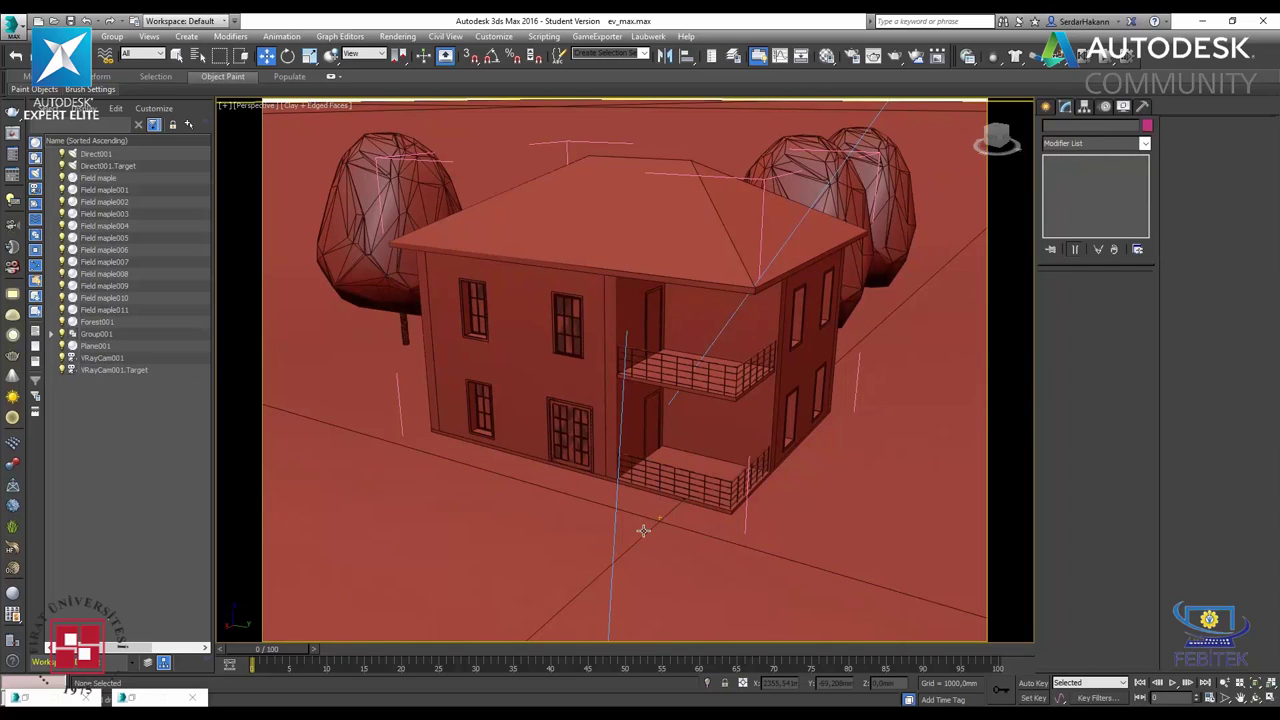
- Select the ground plane Plane001 and orbit to look across it
click(660, 522)
scroll(717, 569, down, 3)
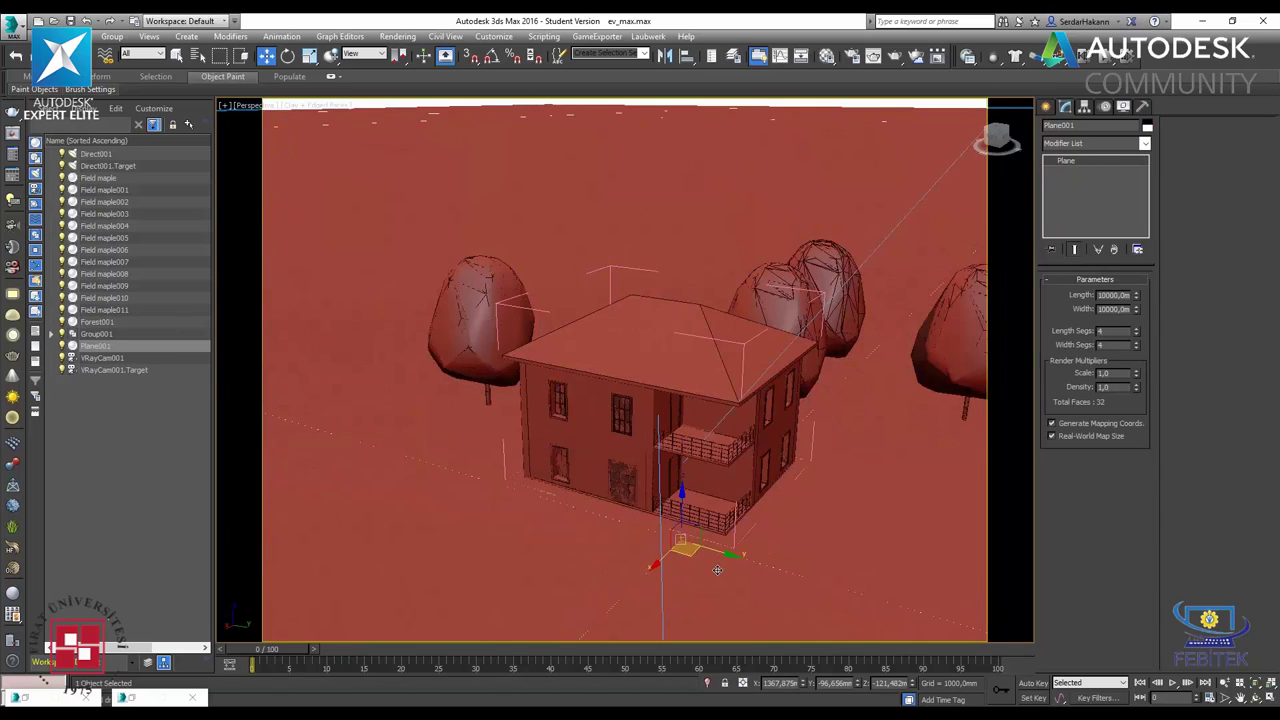
scroll(717, 569, down, 5)
alt+middle_drag(729, 568, 774, 605)
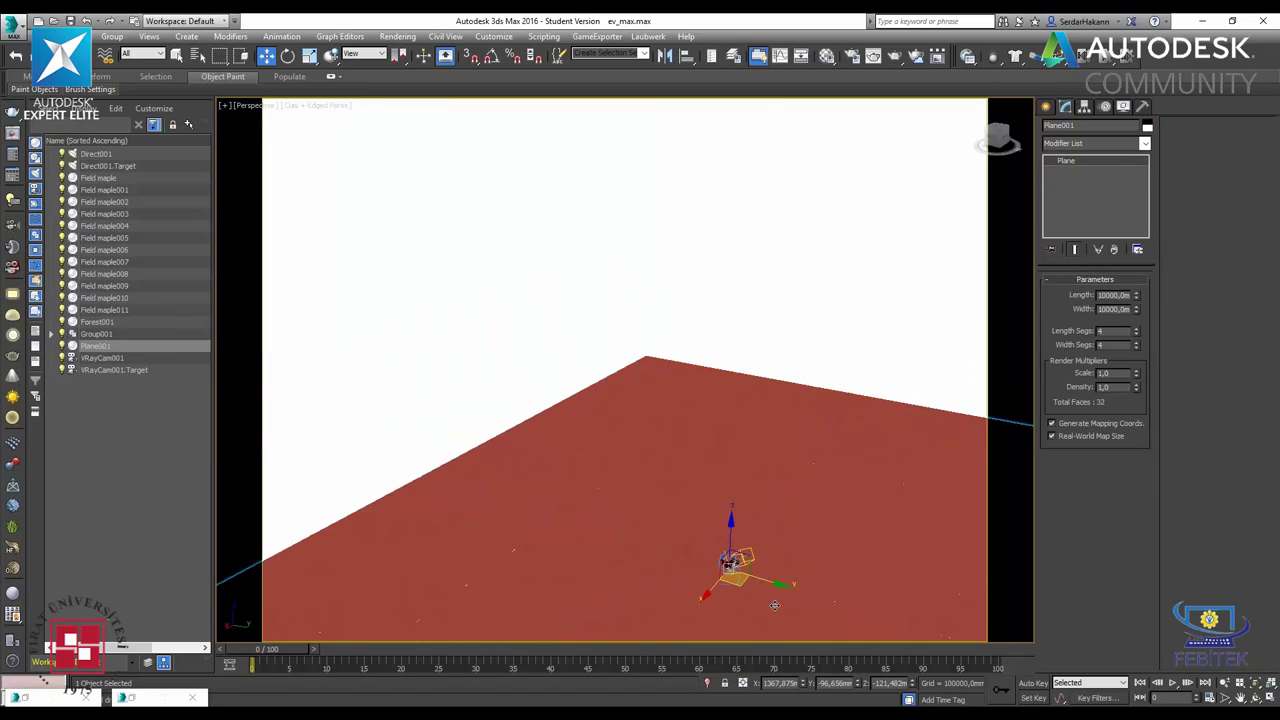
alt+middle_drag(774, 605, 538, 364)
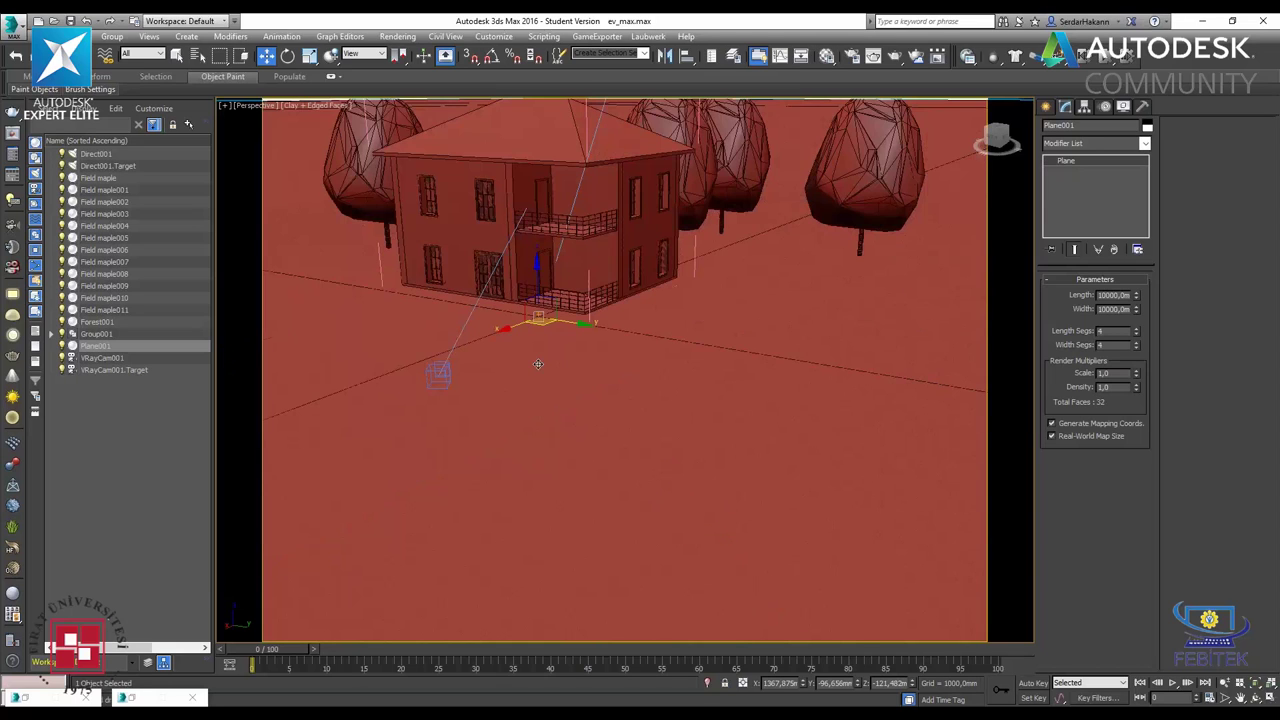
scroll(538, 364, up, 5)
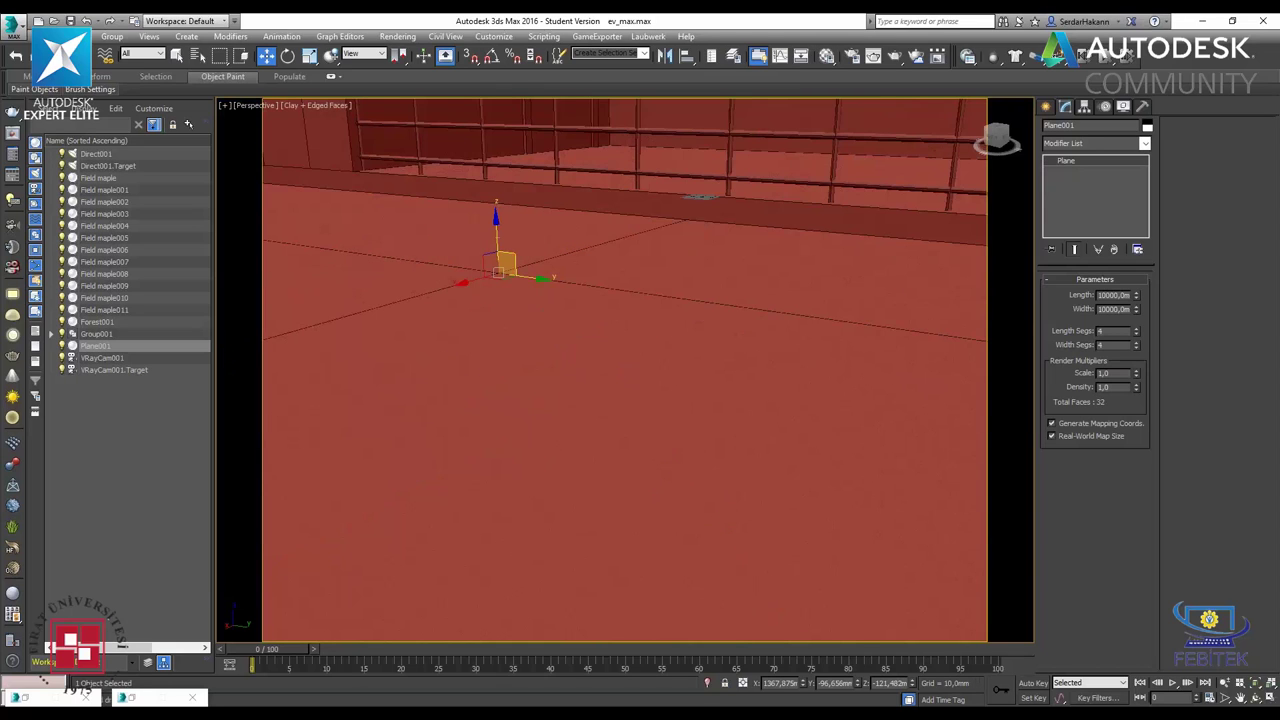
scroll(529, 275, down, 3)
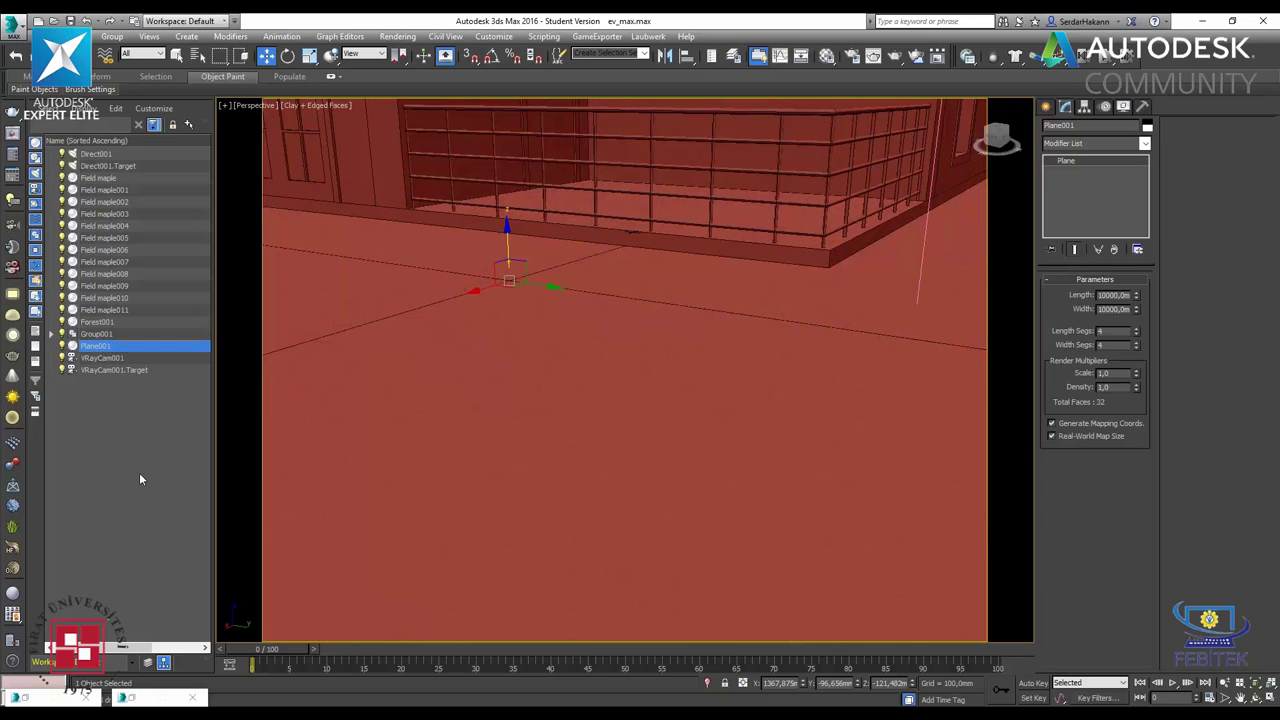
- Delete Plane001, undo the deletion, and bring up the Create panel options
key(Delete)
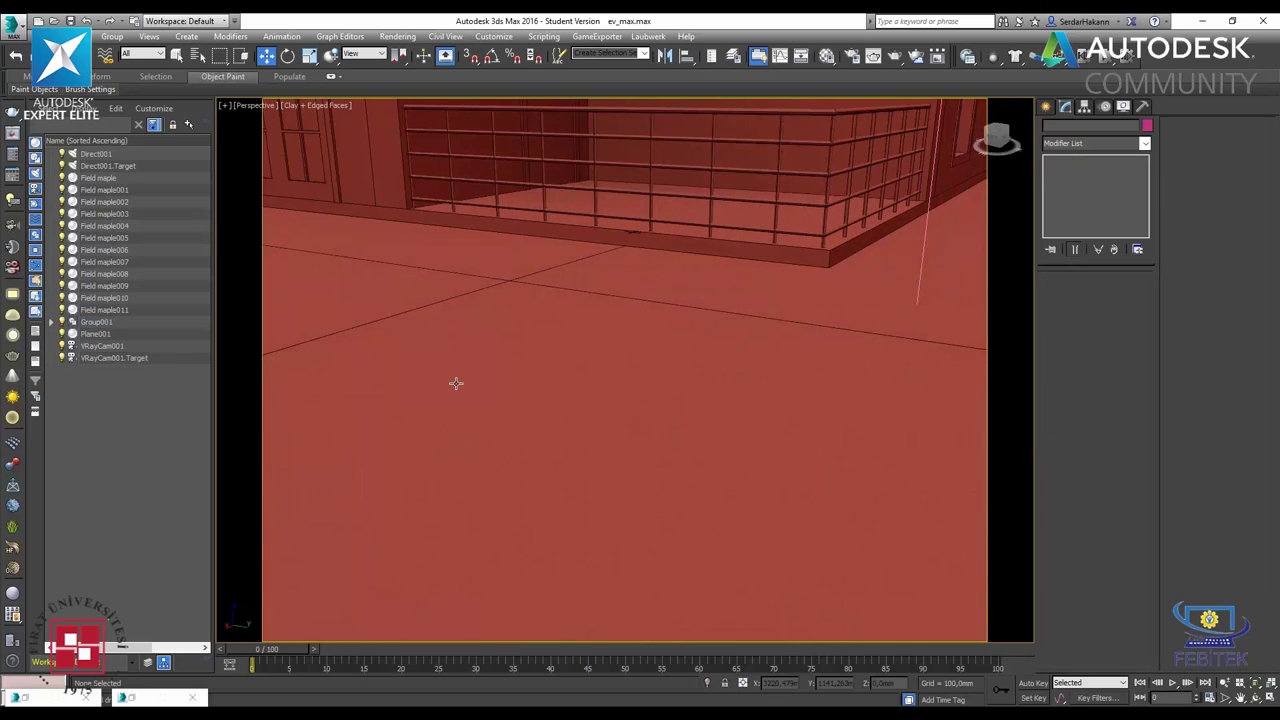
key(ctrl+z)
click(1046, 106)
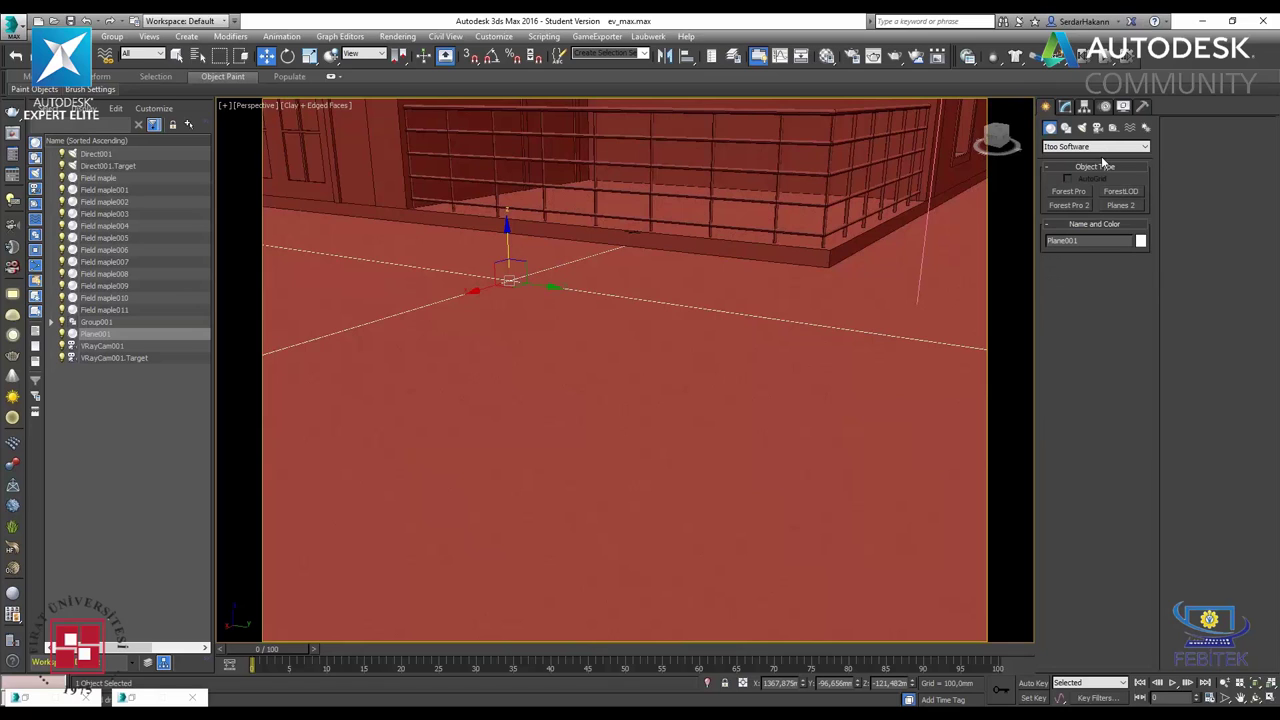
click(1074, 207)
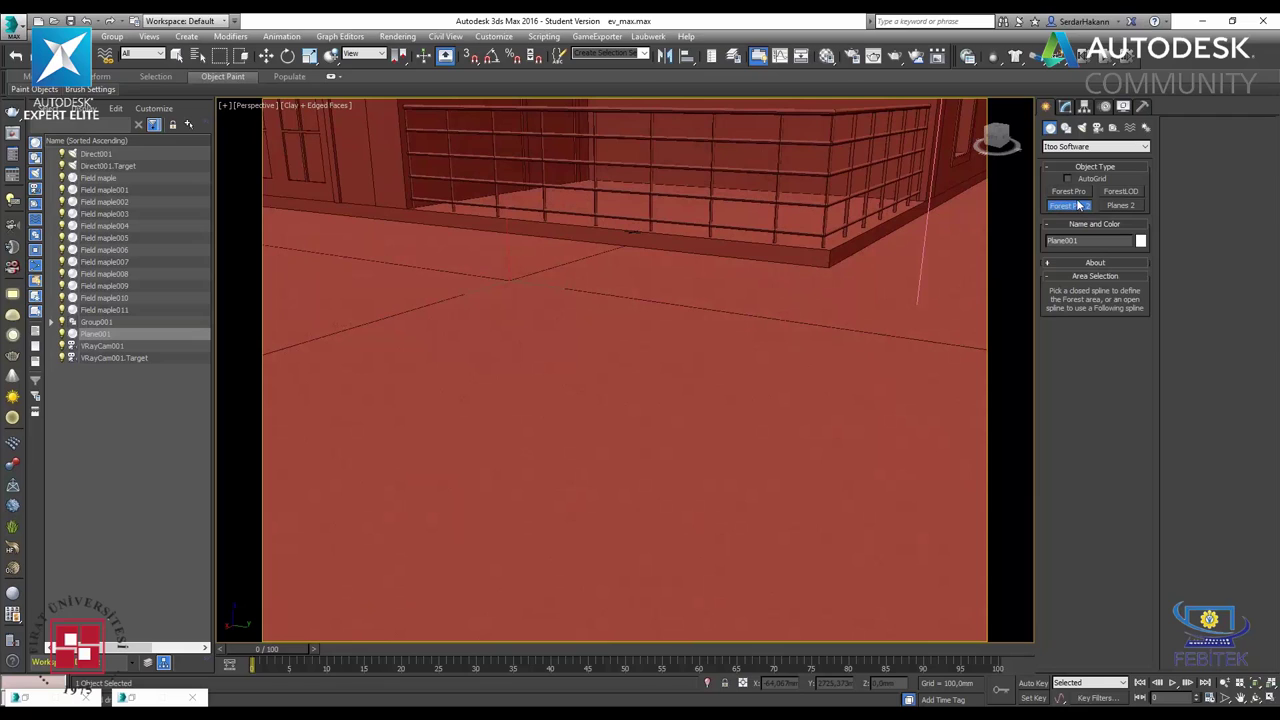
click(1070, 191)
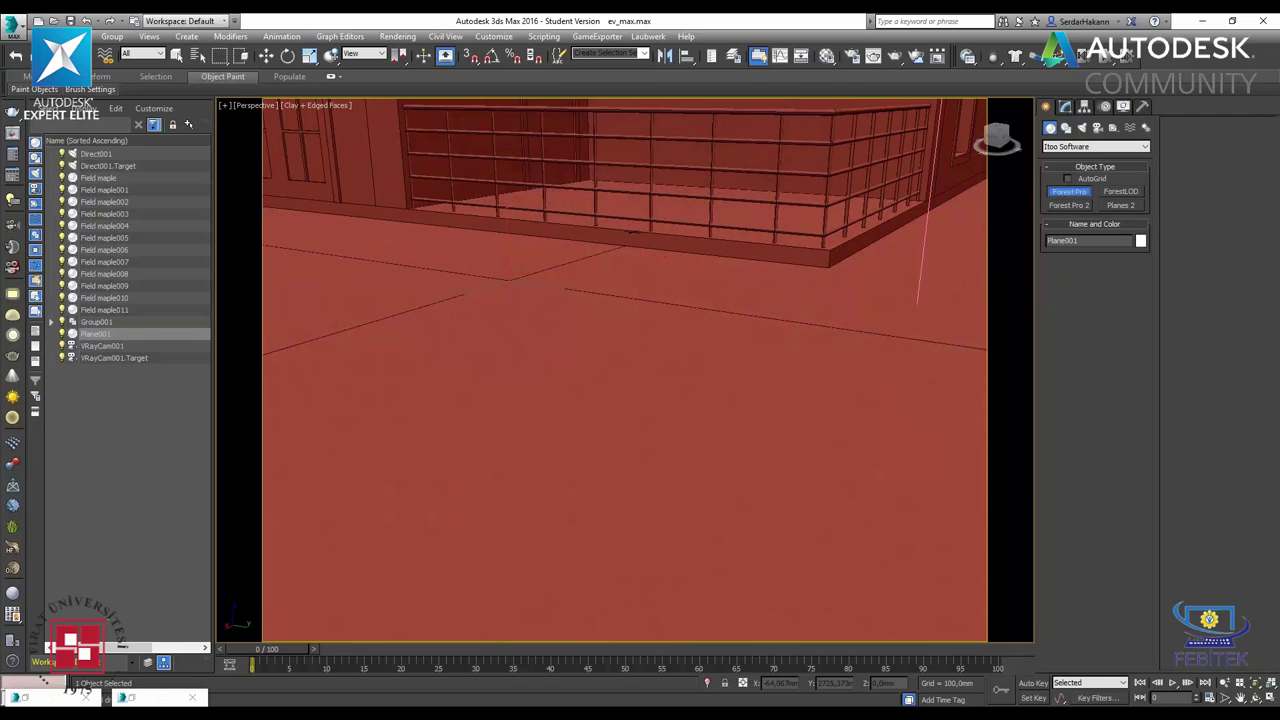
click(508, 265)
click(702, 403)
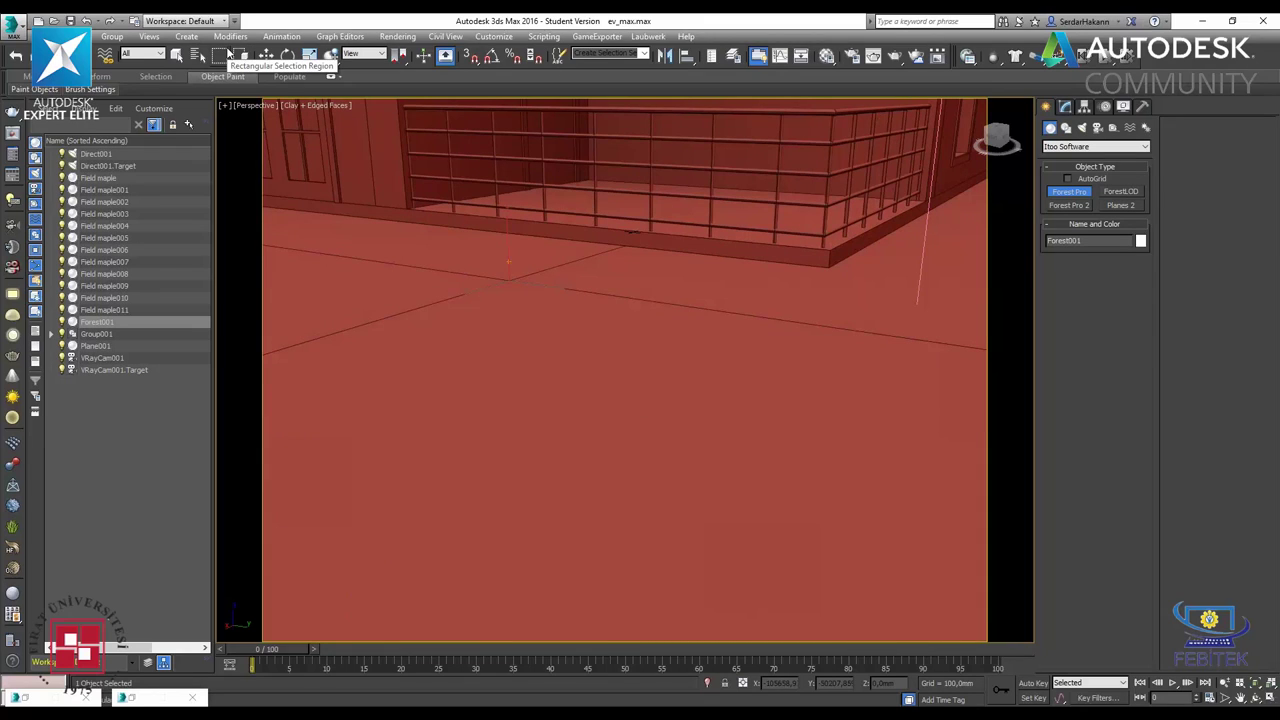
click(186, 36)
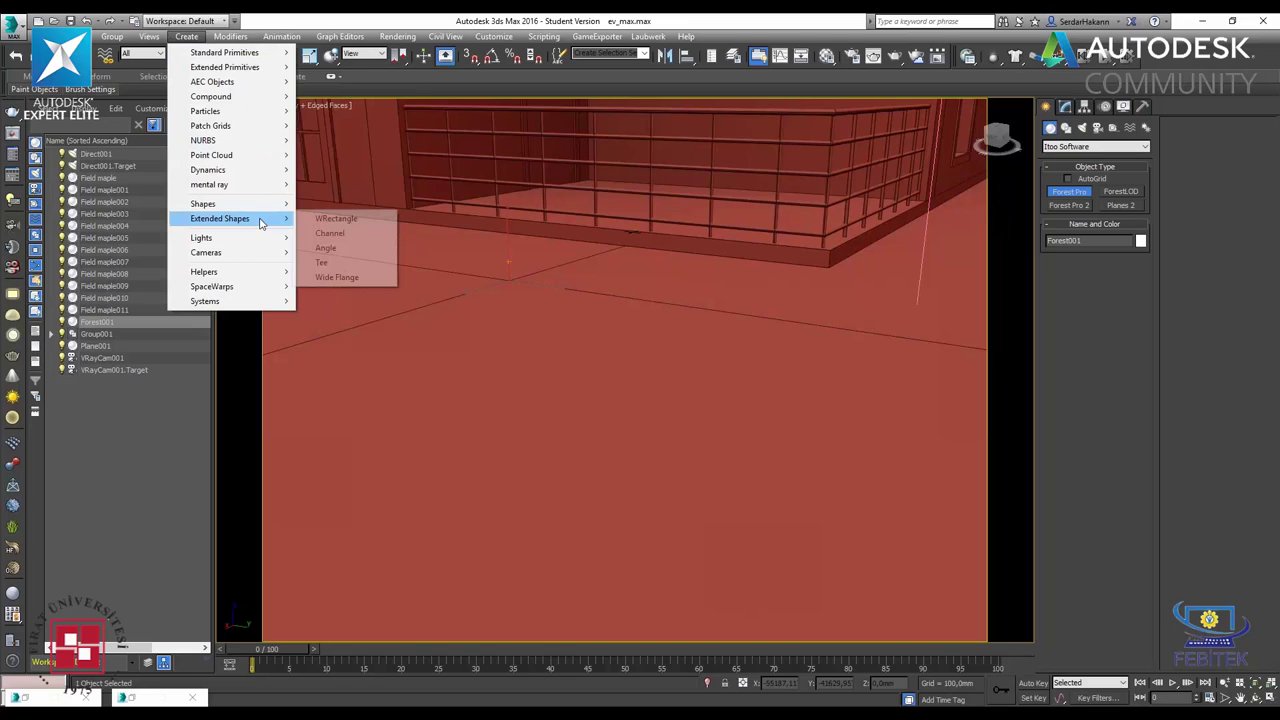
mouse_move(215, 111)
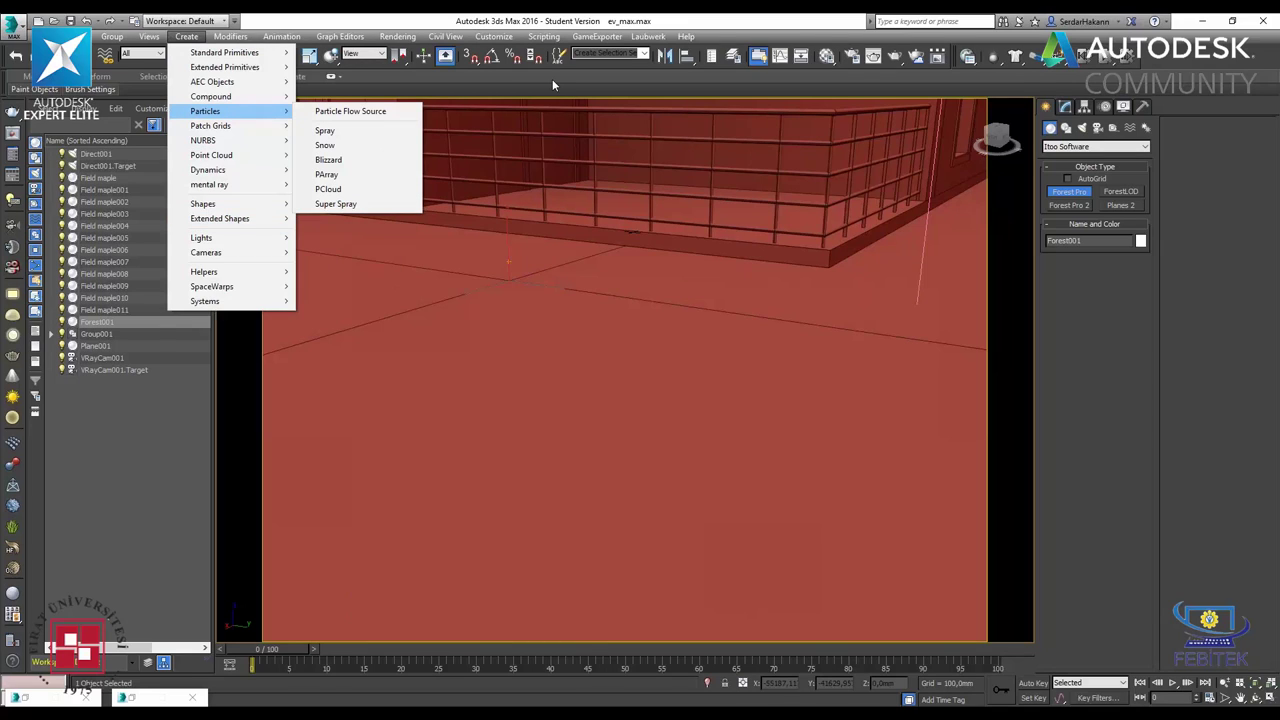
click(543, 36)
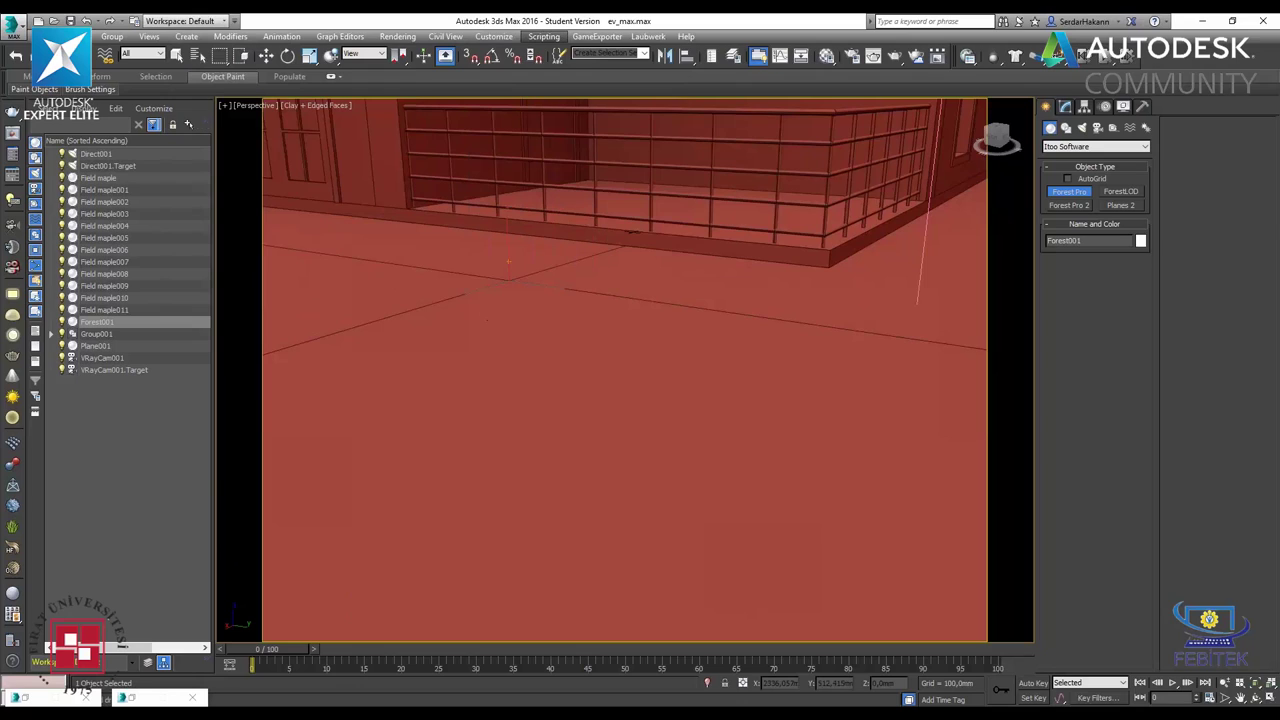
right_click(558, 422)
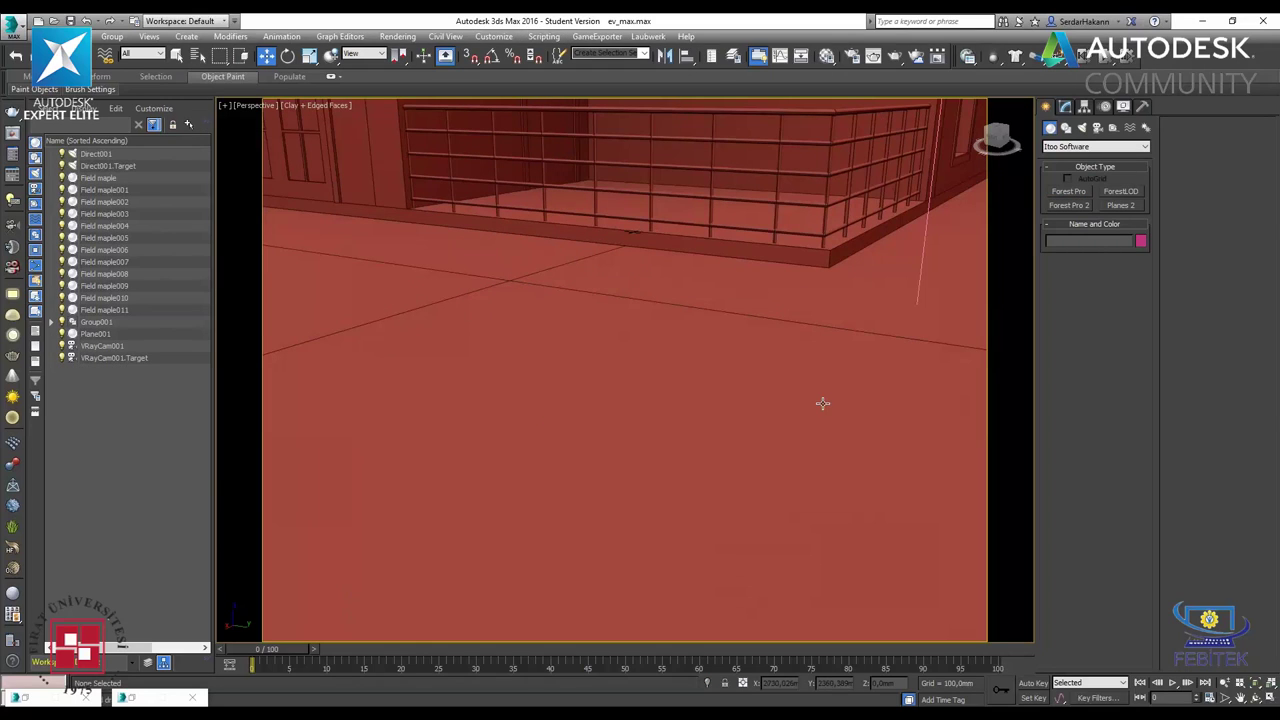
scroll(822, 400, down, 5)
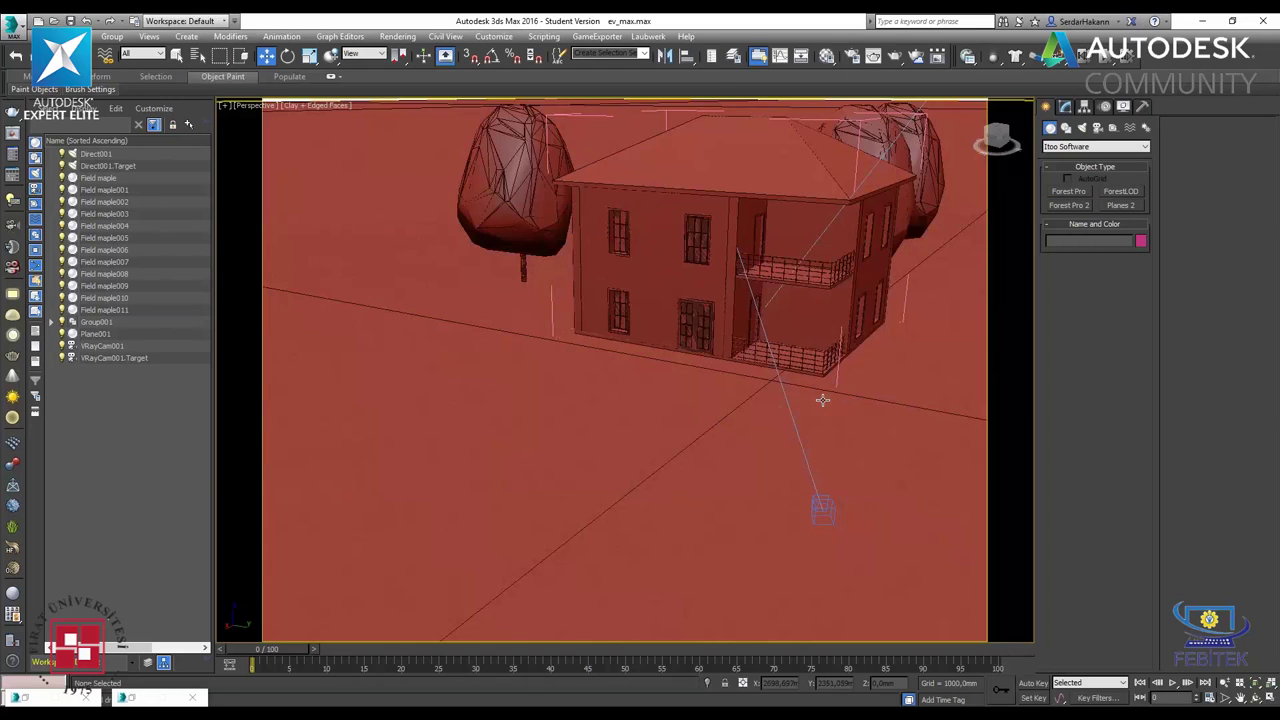
alt+middle_drag(822, 400, 790, 402)
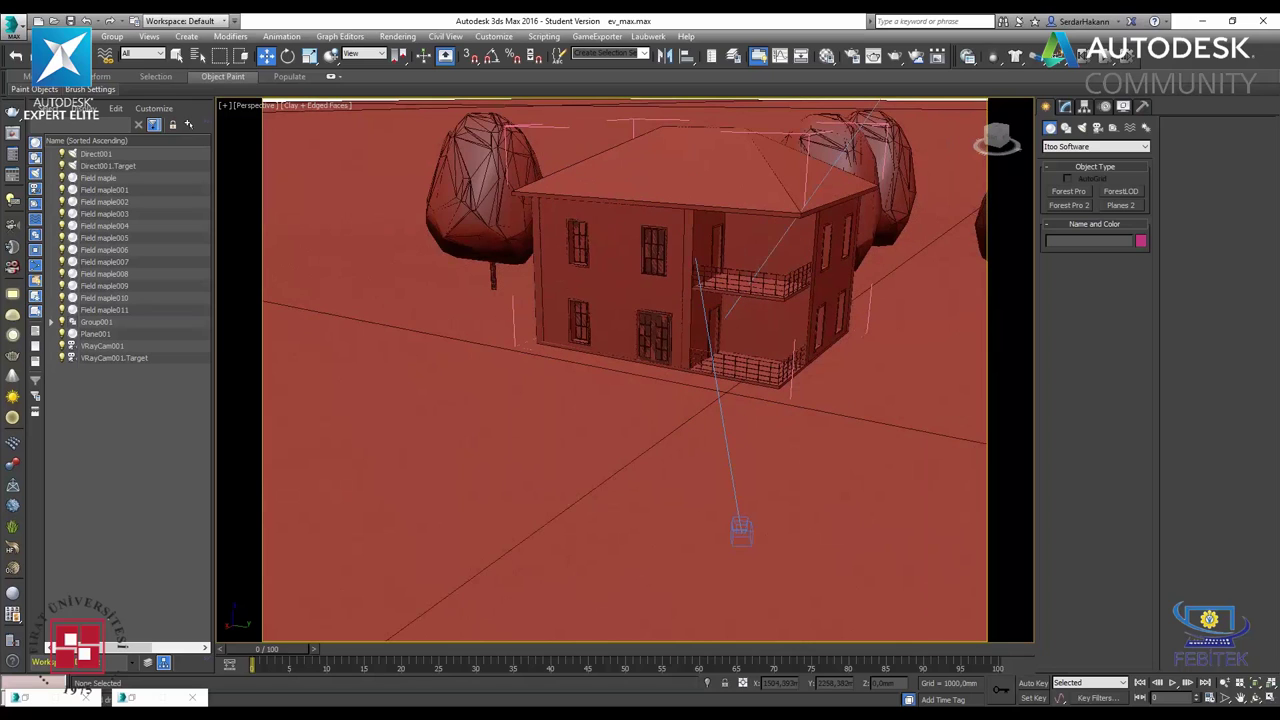
scroll(790, 402, up, 5)
mouse_move(790, 402)
middle_down()
mouse_move(762, 415)
mouse_move(840, 415)
middle_up()
- Convert the çimen material to VRayMtl and choose a map for its Diffuse slot
key(m)
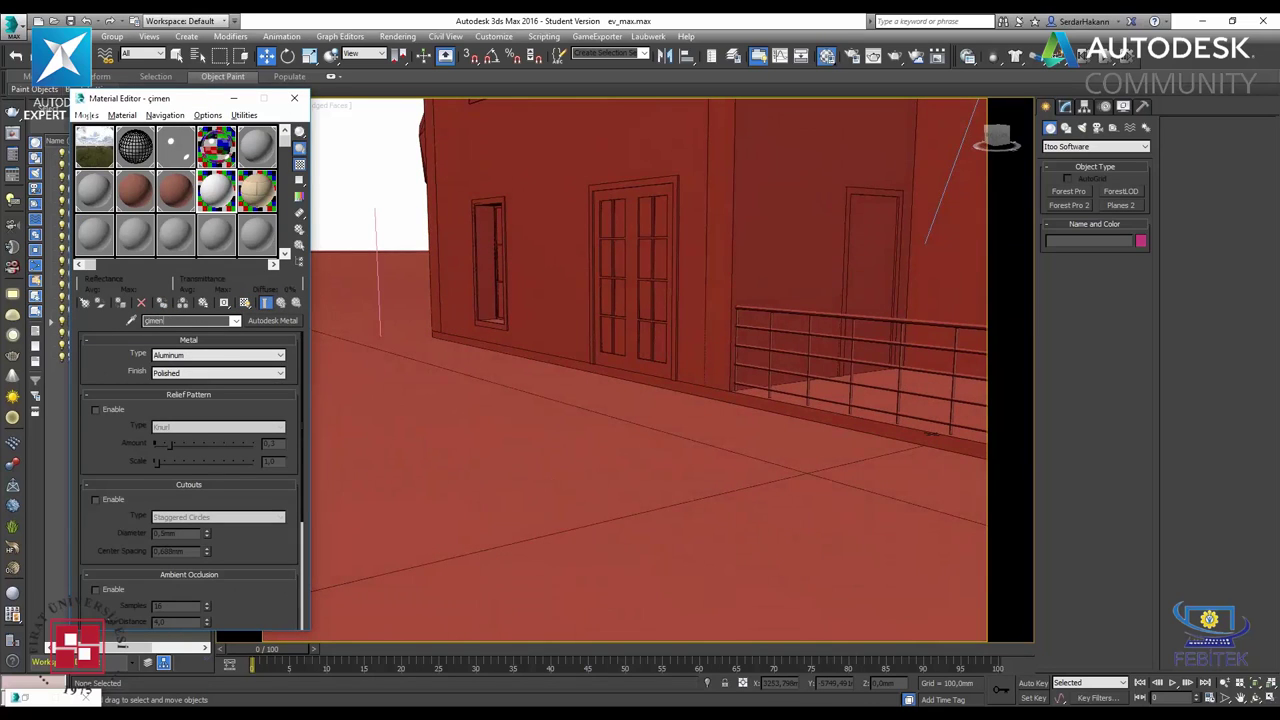
click(271, 321)
scroll(560, 513, down, 5)
scroll(570, 530, down, 5)
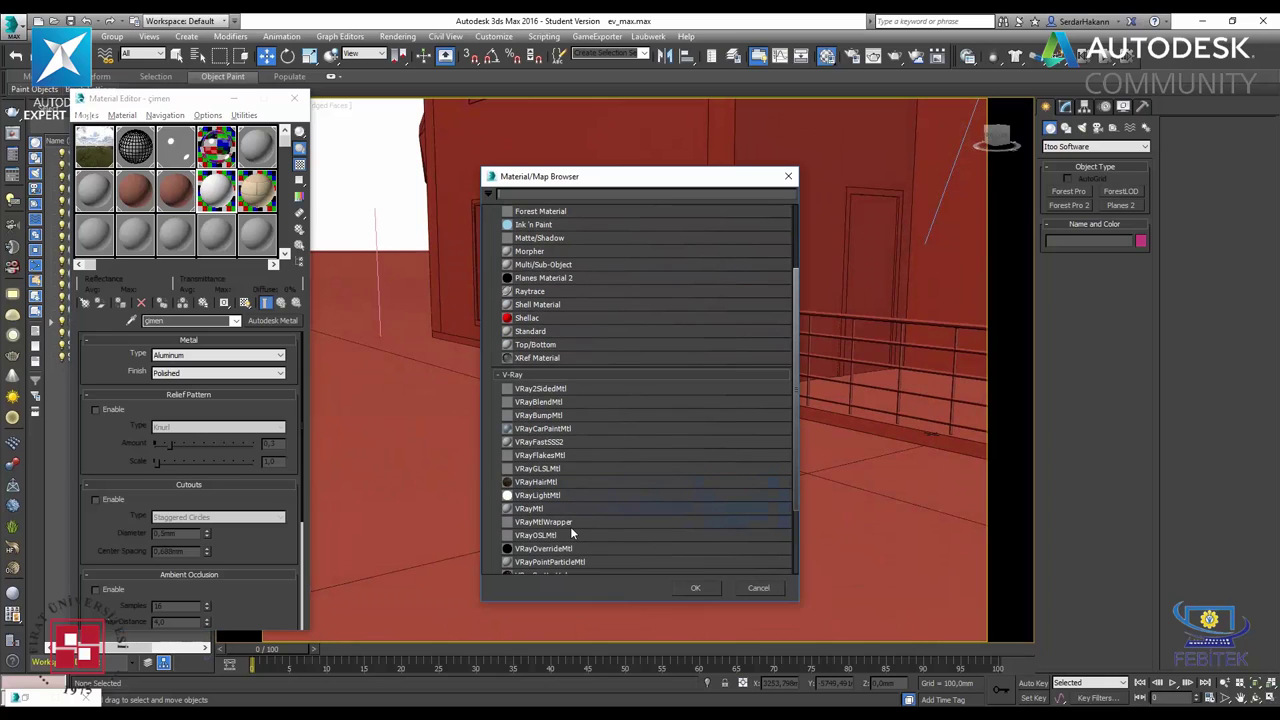
scroll(568, 500, down, 1)
double_click(552, 490)
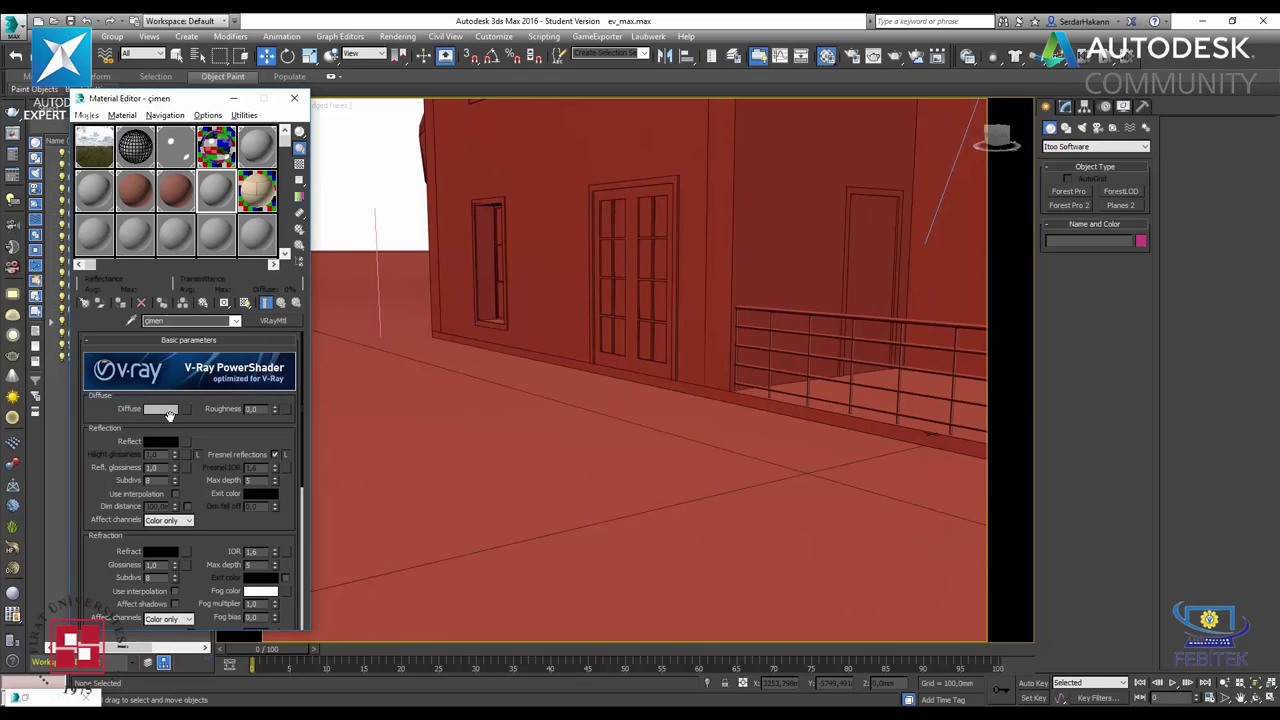
click(184, 409)
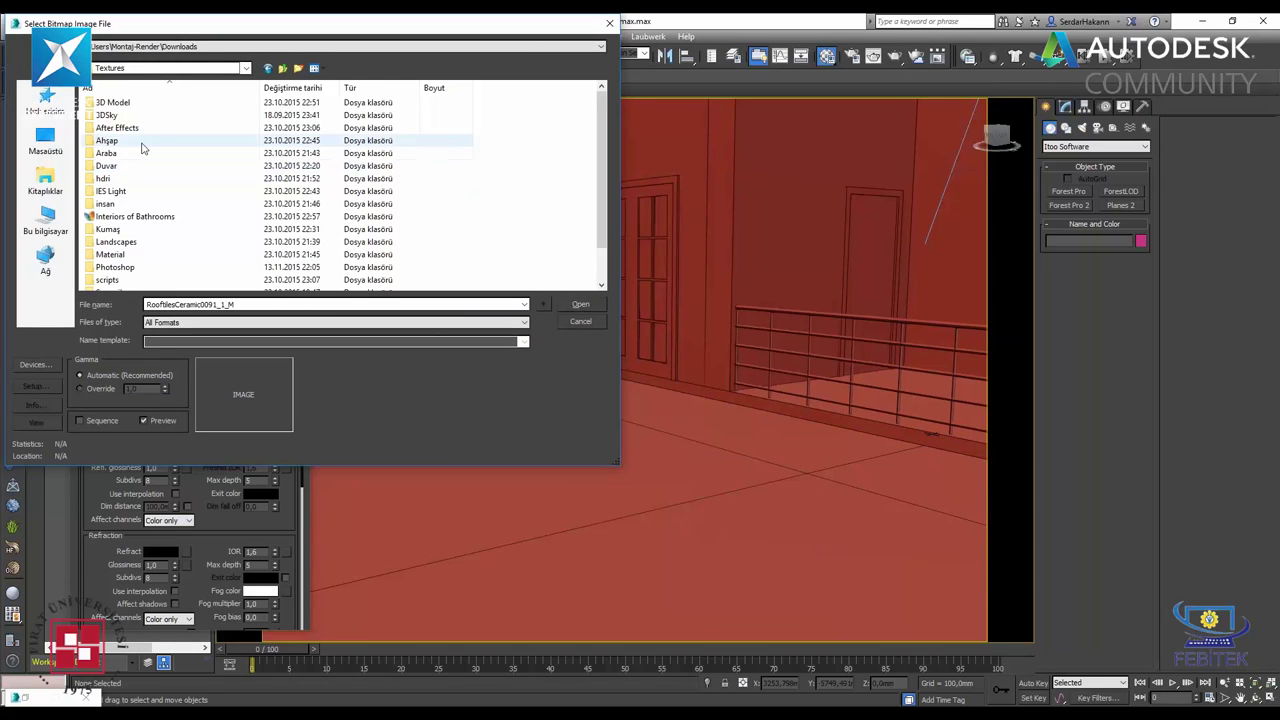
- Search the Ahşap subfolders 1 and 4 for a grass texture, then return to Textures
double_click(140, 146)
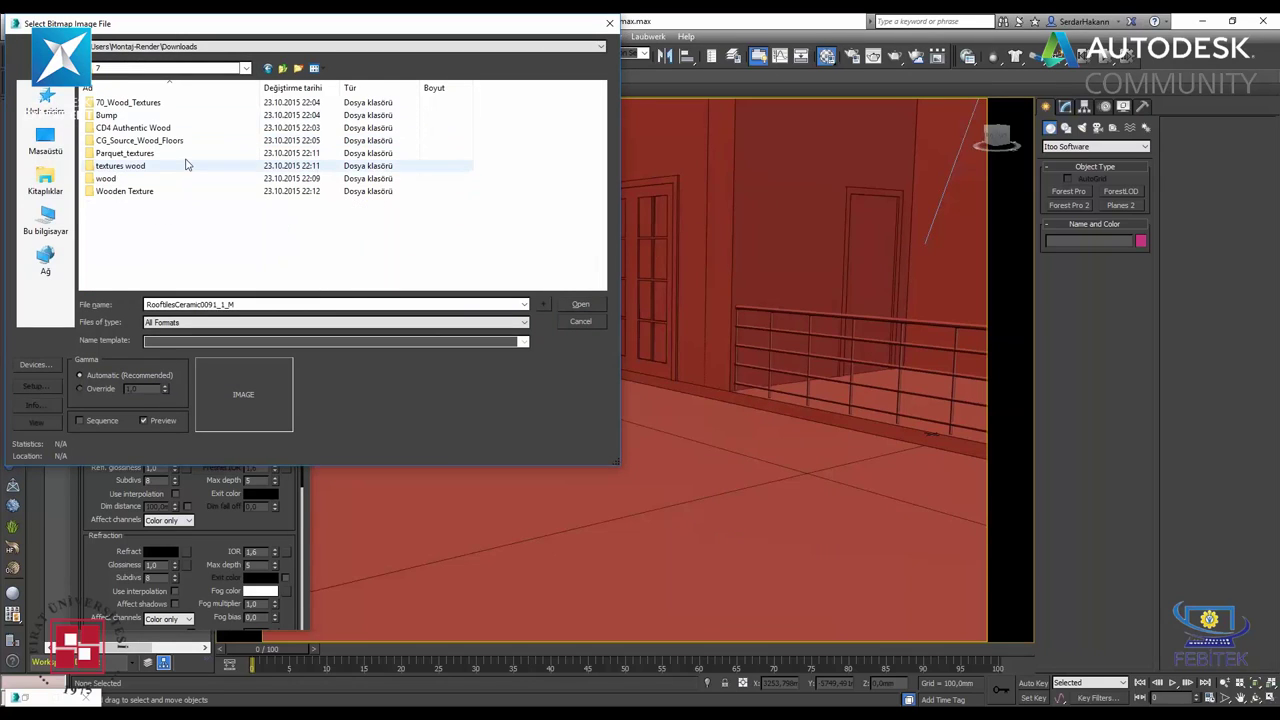
double_click(108, 115)
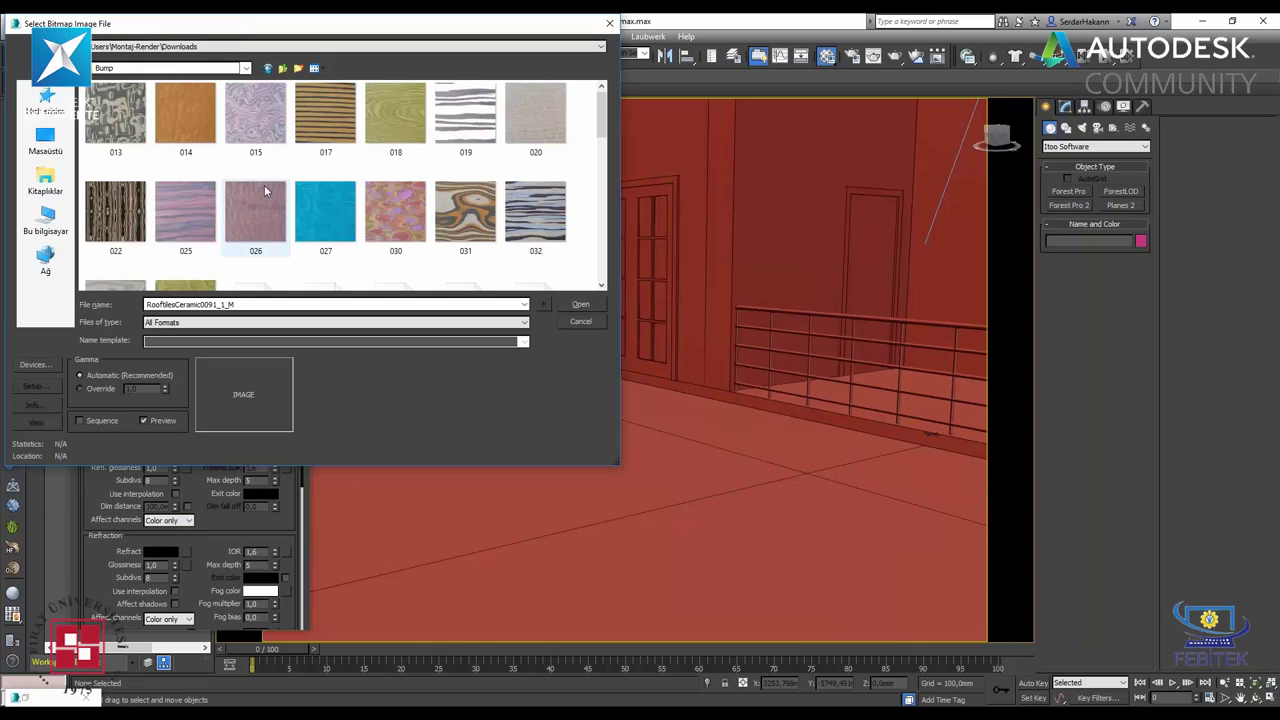
key(BackSpace)
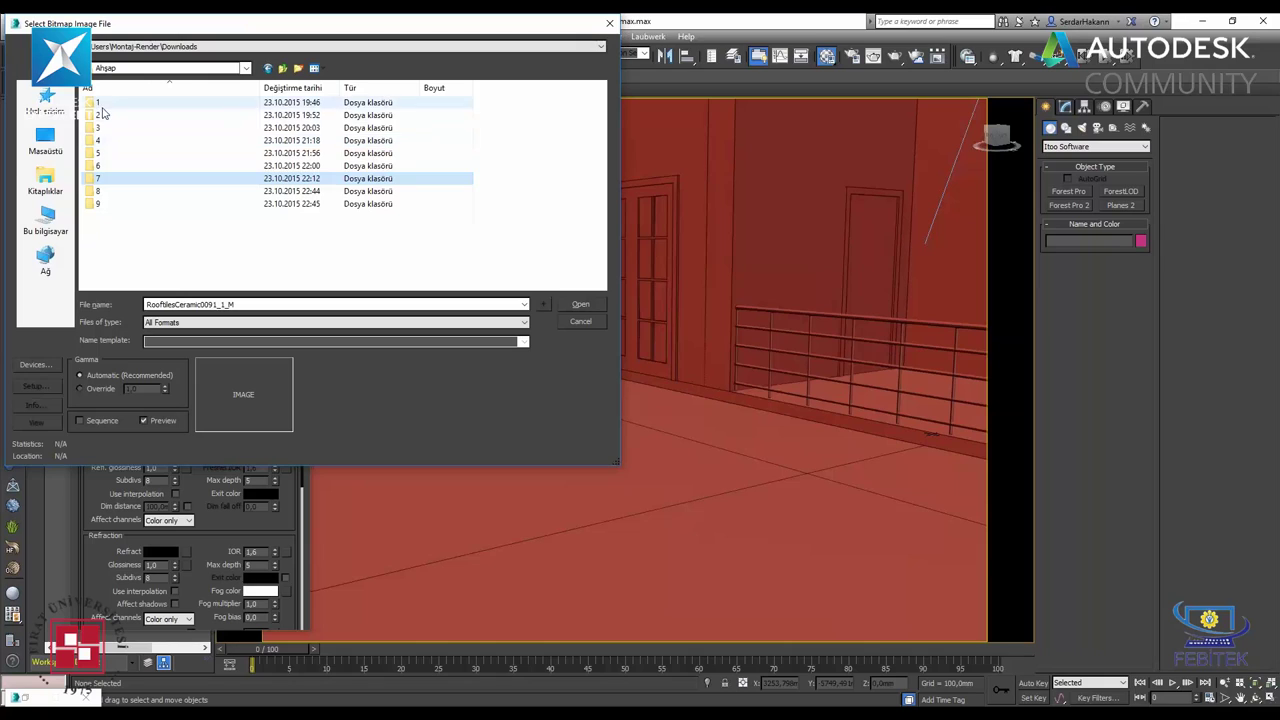
double_click(116, 103)
double_click(119, 114)
double_click(124, 104)
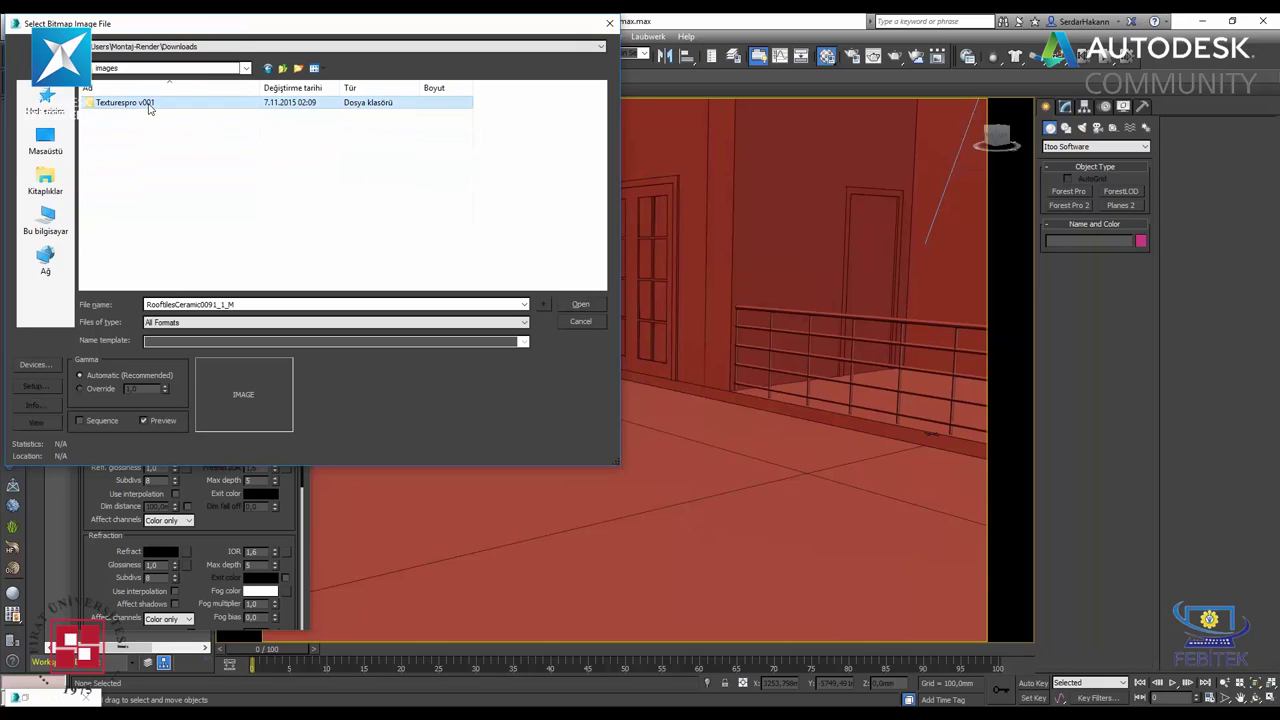
double_click(149, 109)
key(BackSpace)
key(BackSpace)
key(BackSpace)
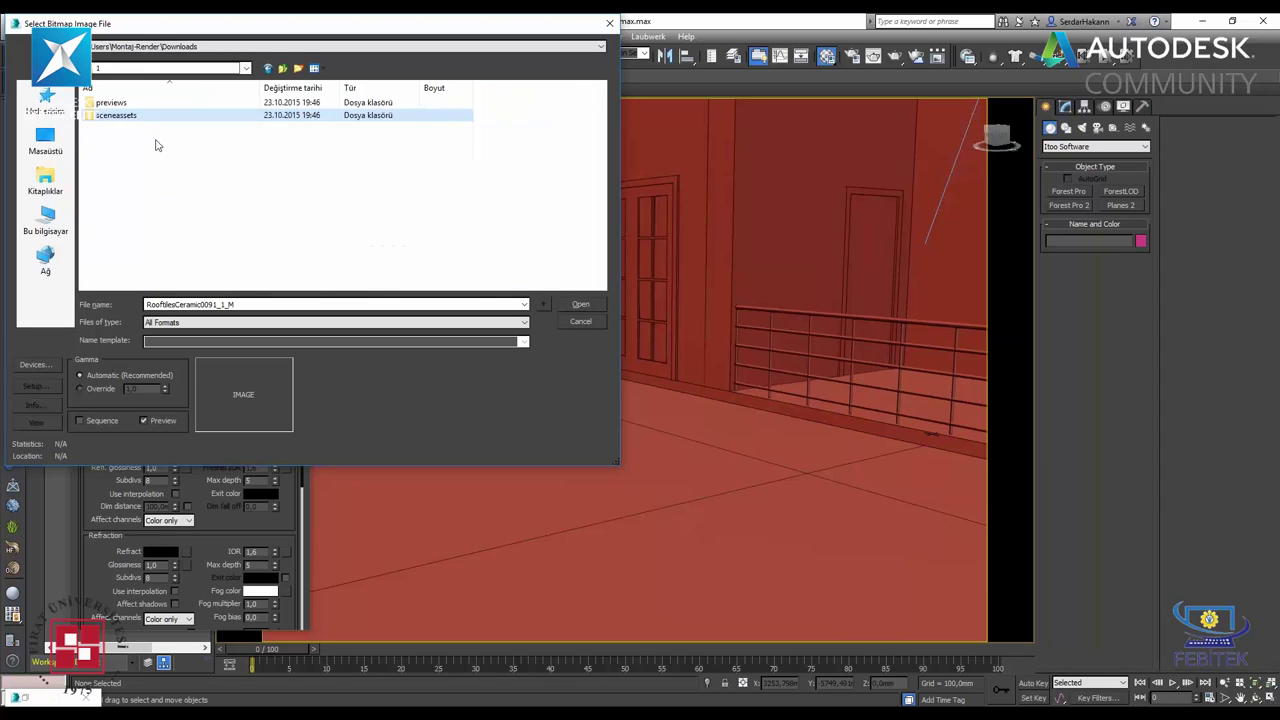
key(BackSpace)
double_click(103, 146)
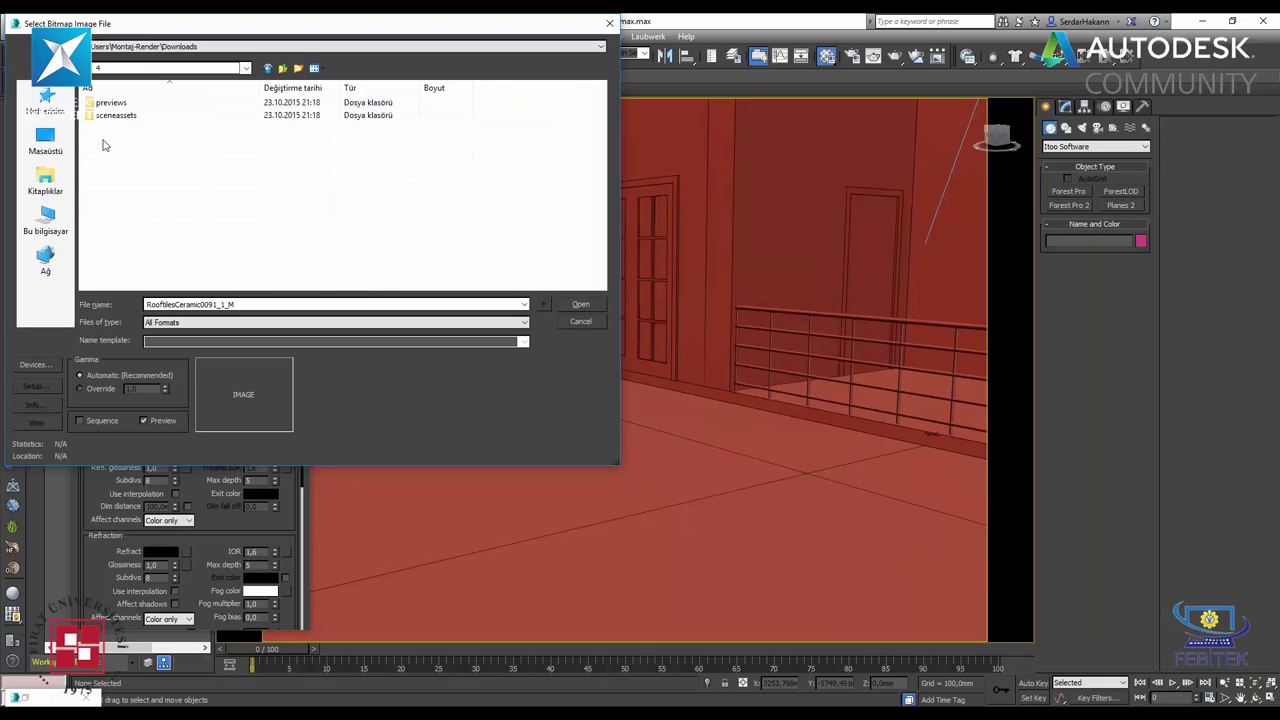
double_click(120, 104)
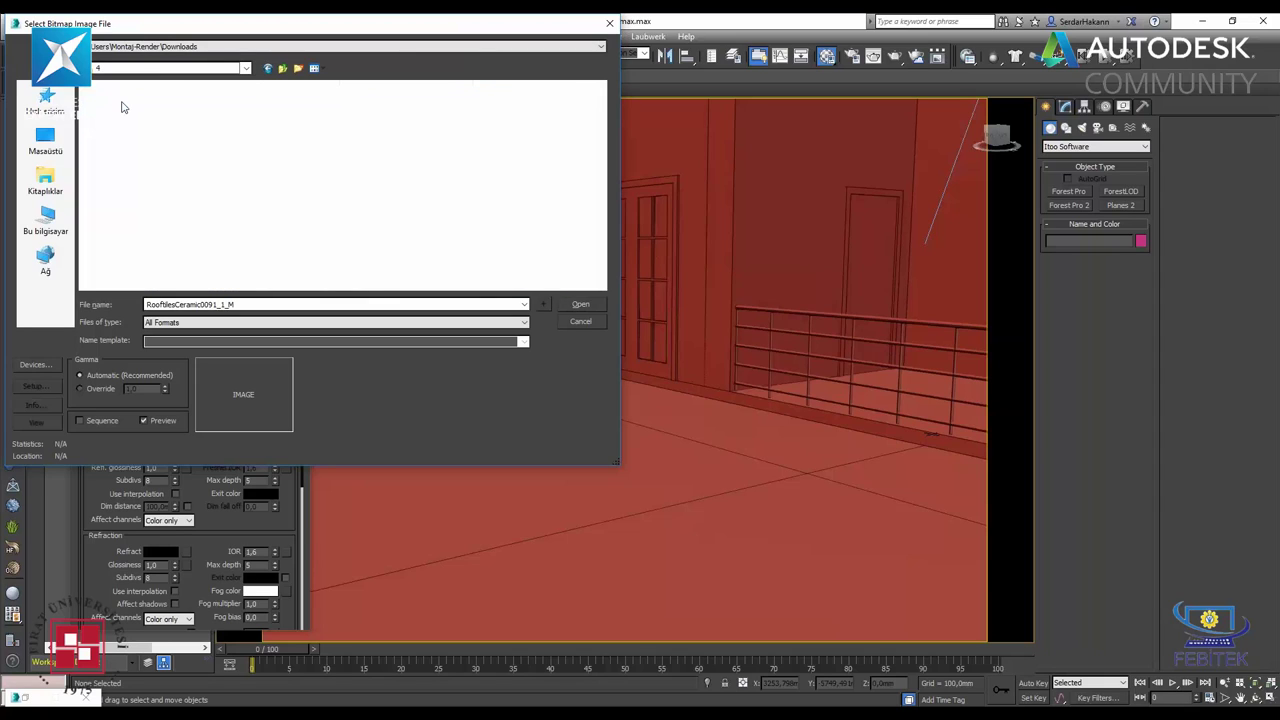
double_click(128, 118)
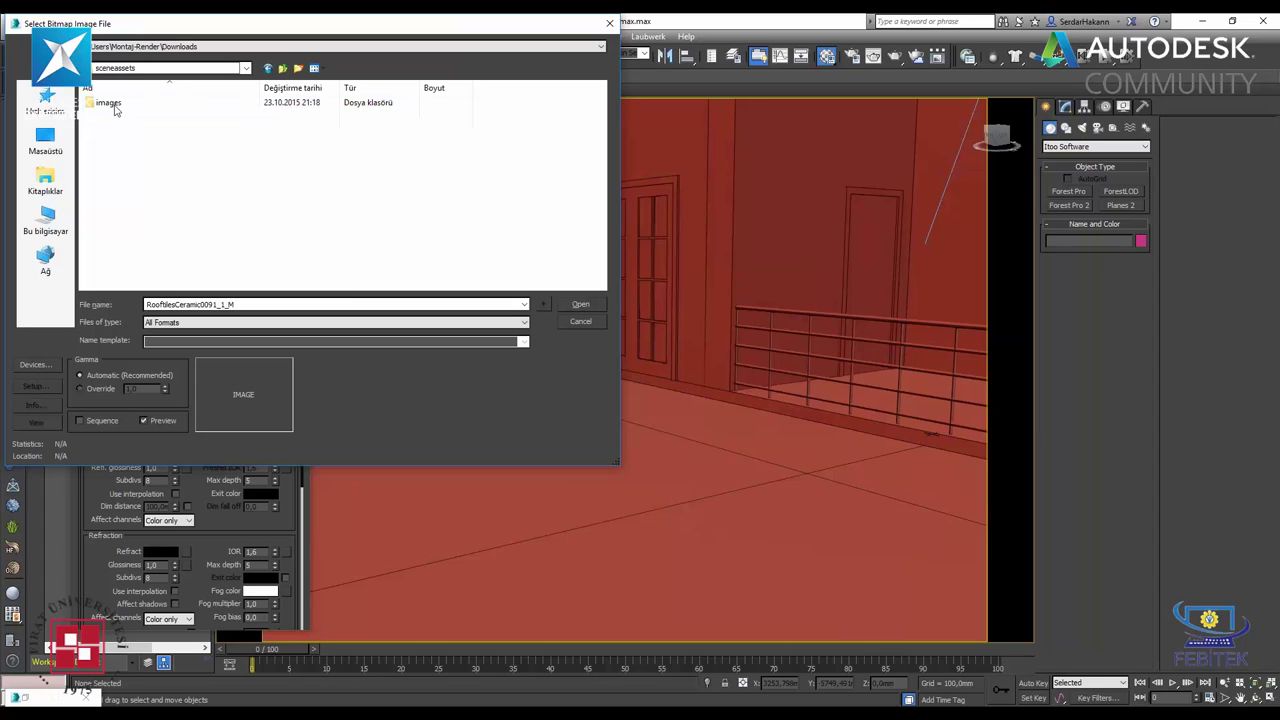
double_click(115, 105)
double_click(150, 106)
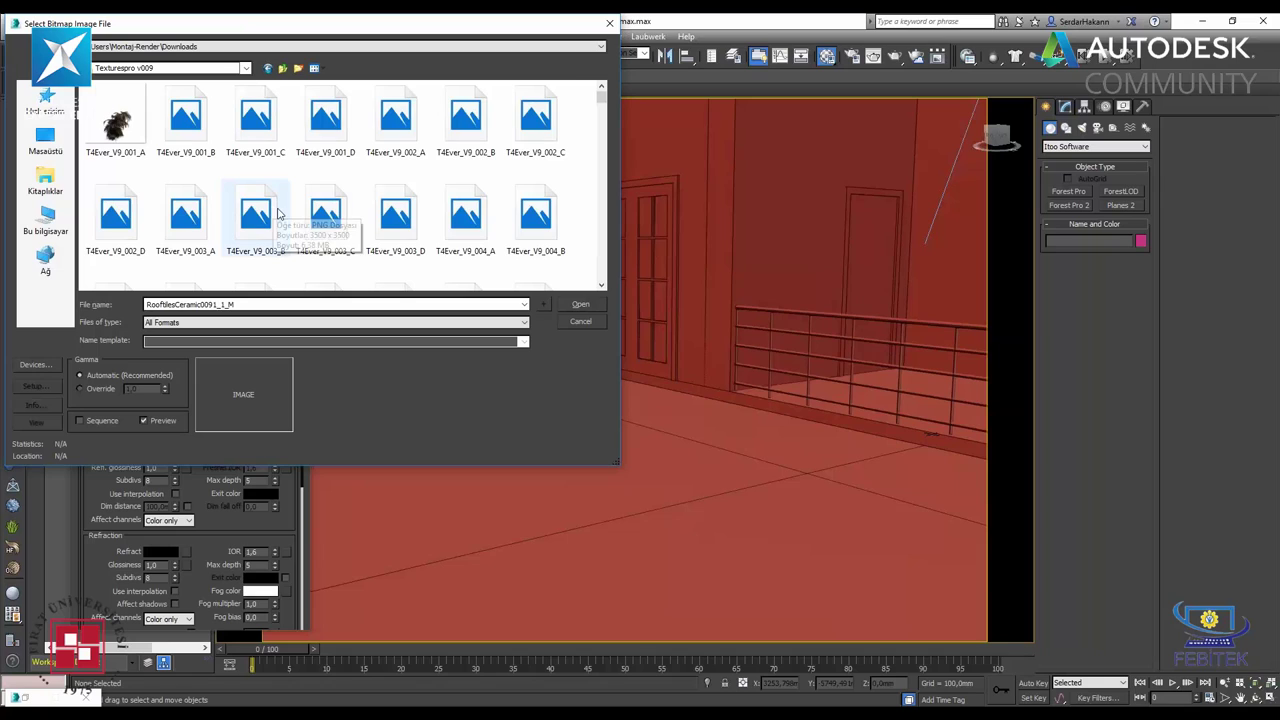
click(283, 69)
click(283, 69)
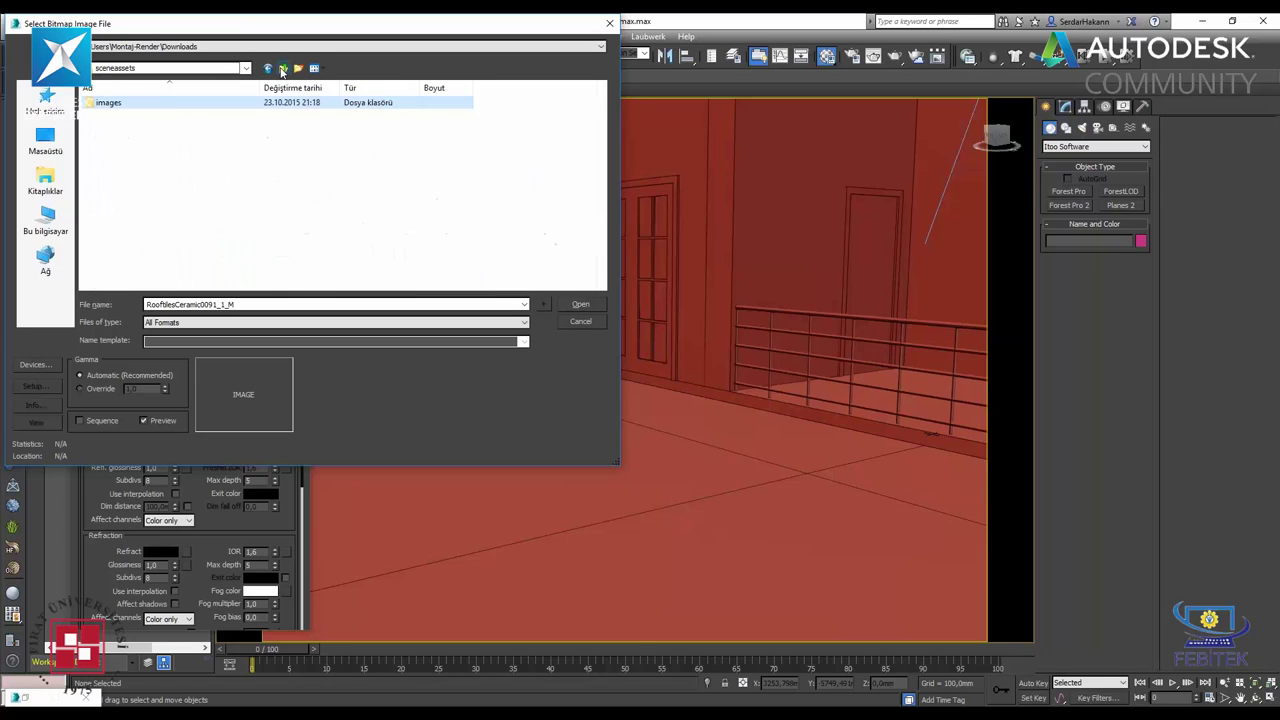
click(283, 69)
click(283, 69)
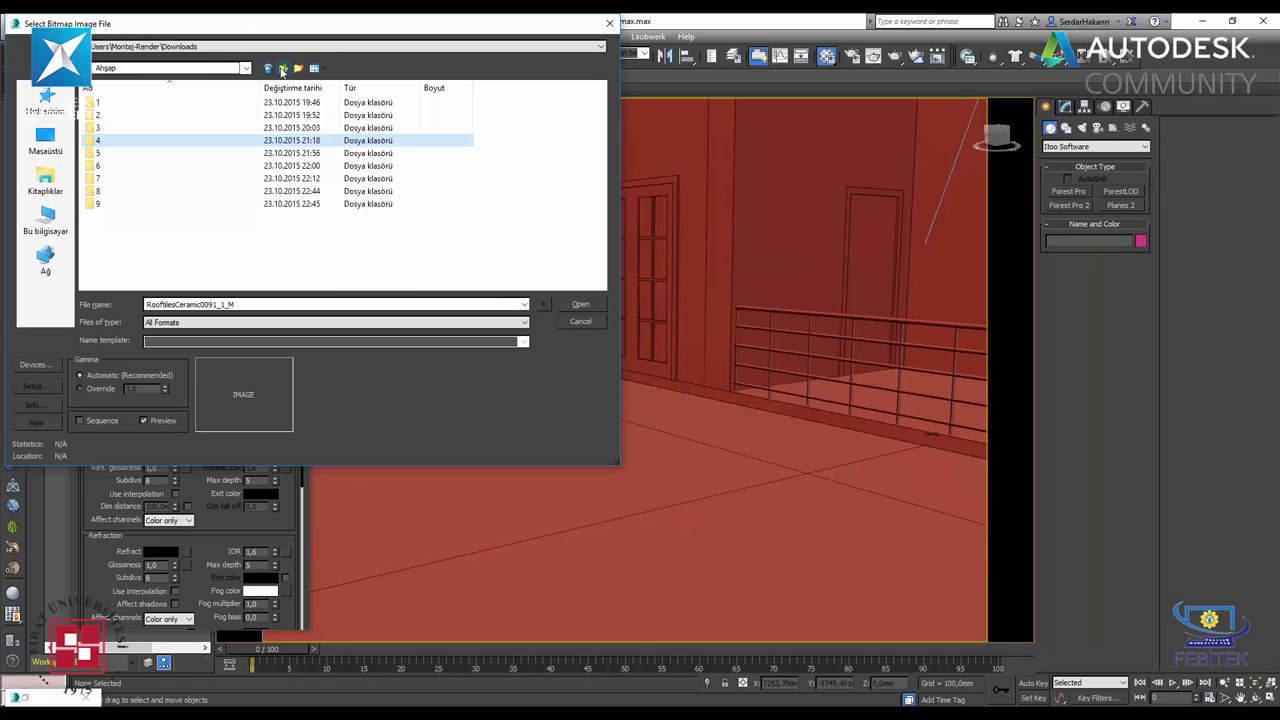
click(283, 69)
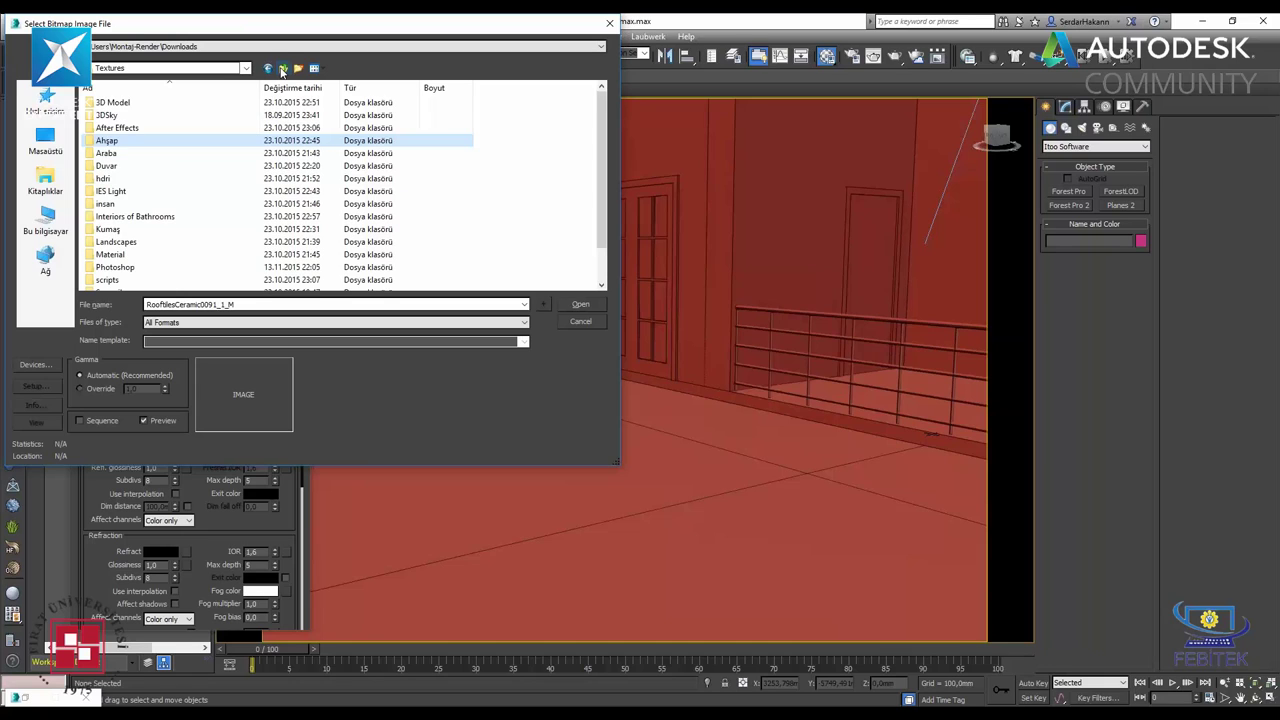
- Navigate to Textures > Ahşap > 5 > Grass Texture Collection
scroll(172, 160, down, 3)
double_click(171, 164)
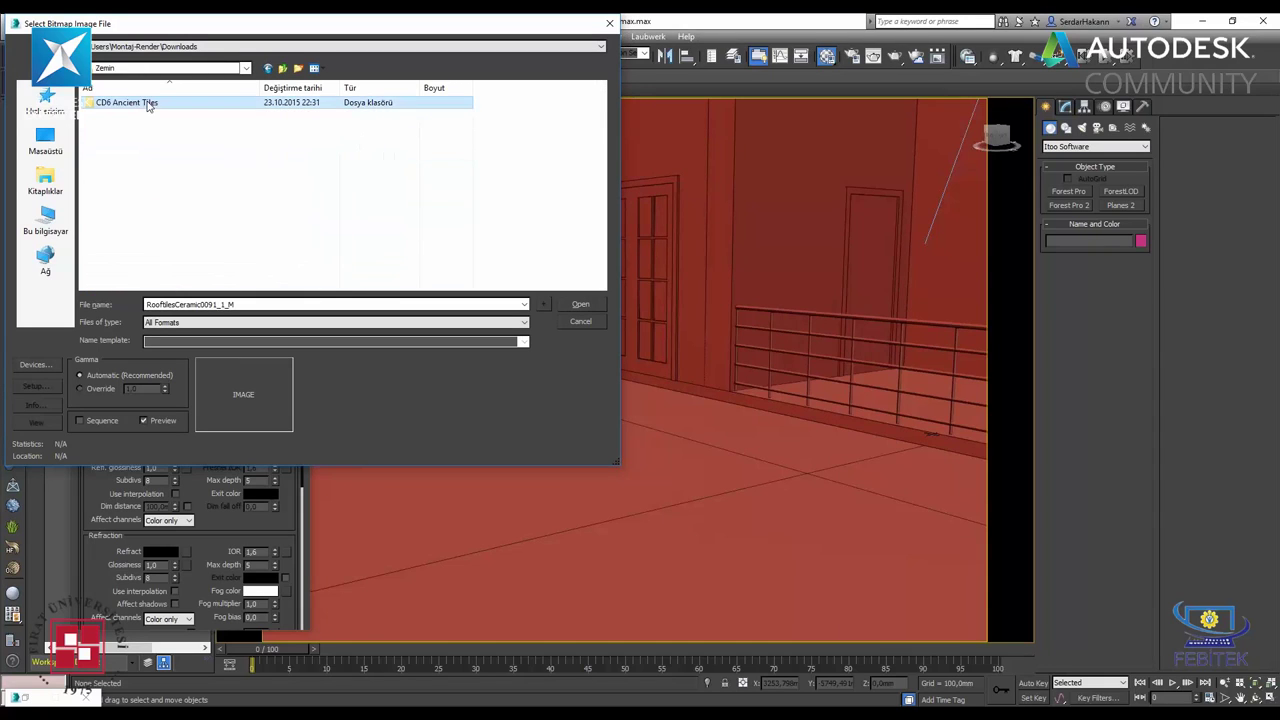
key(BackSpace)
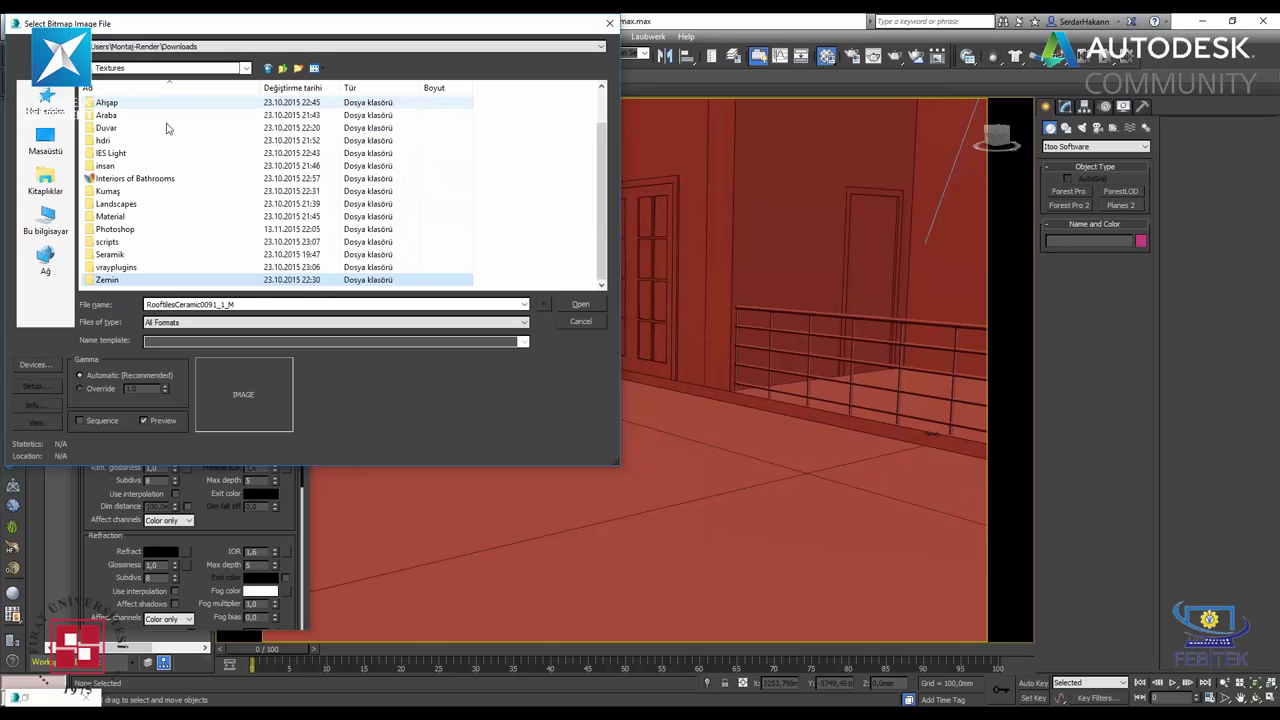
scroll(120, 166, up, 3)
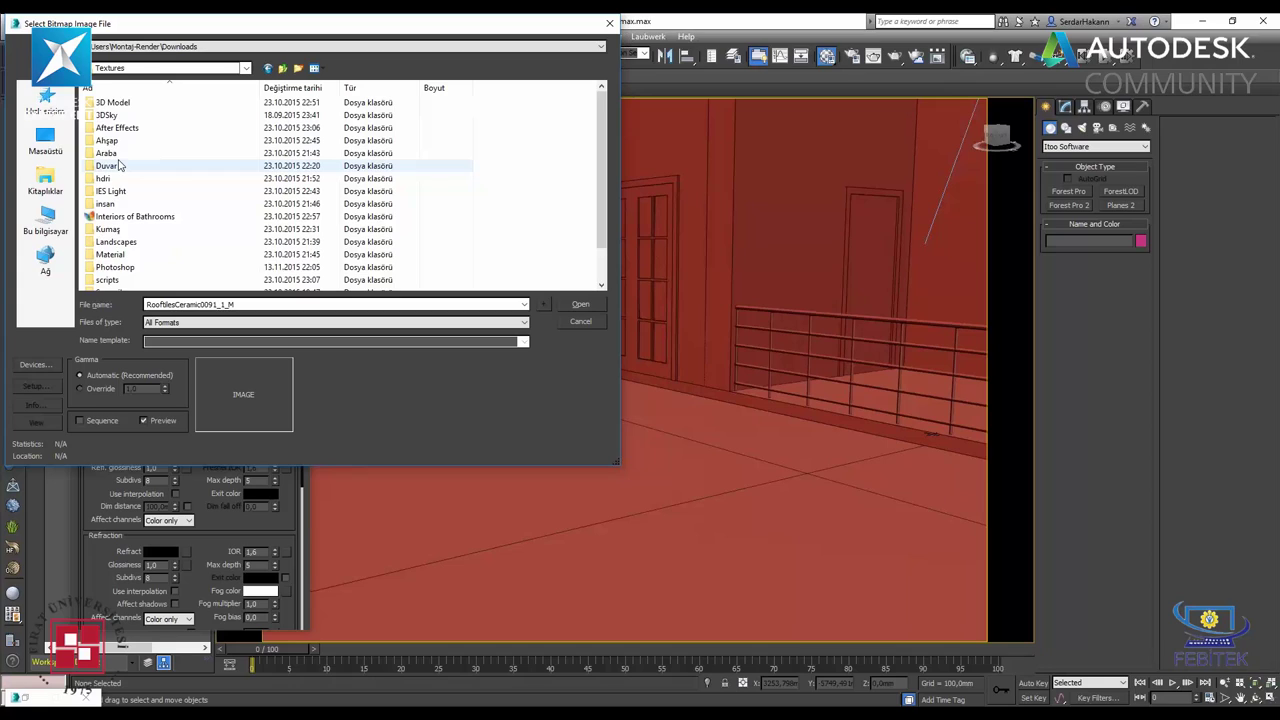
double_click(111, 142)
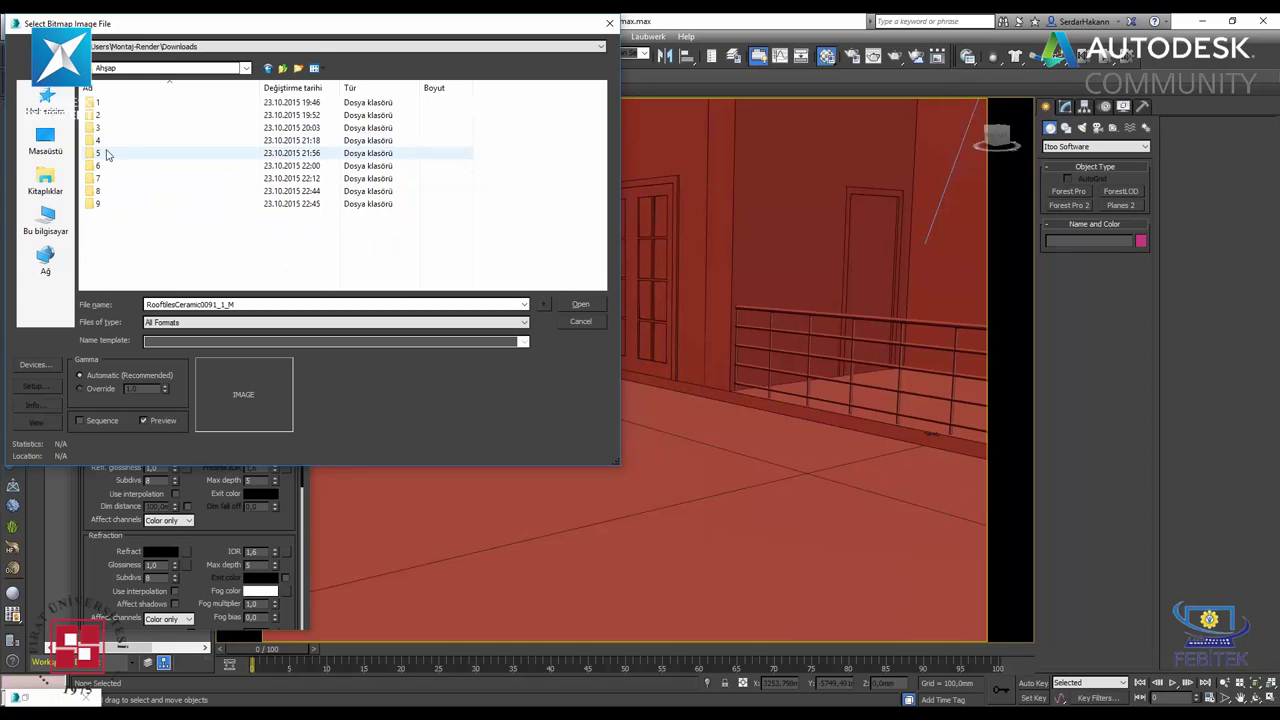
click(108, 155)
double_click(108, 155)
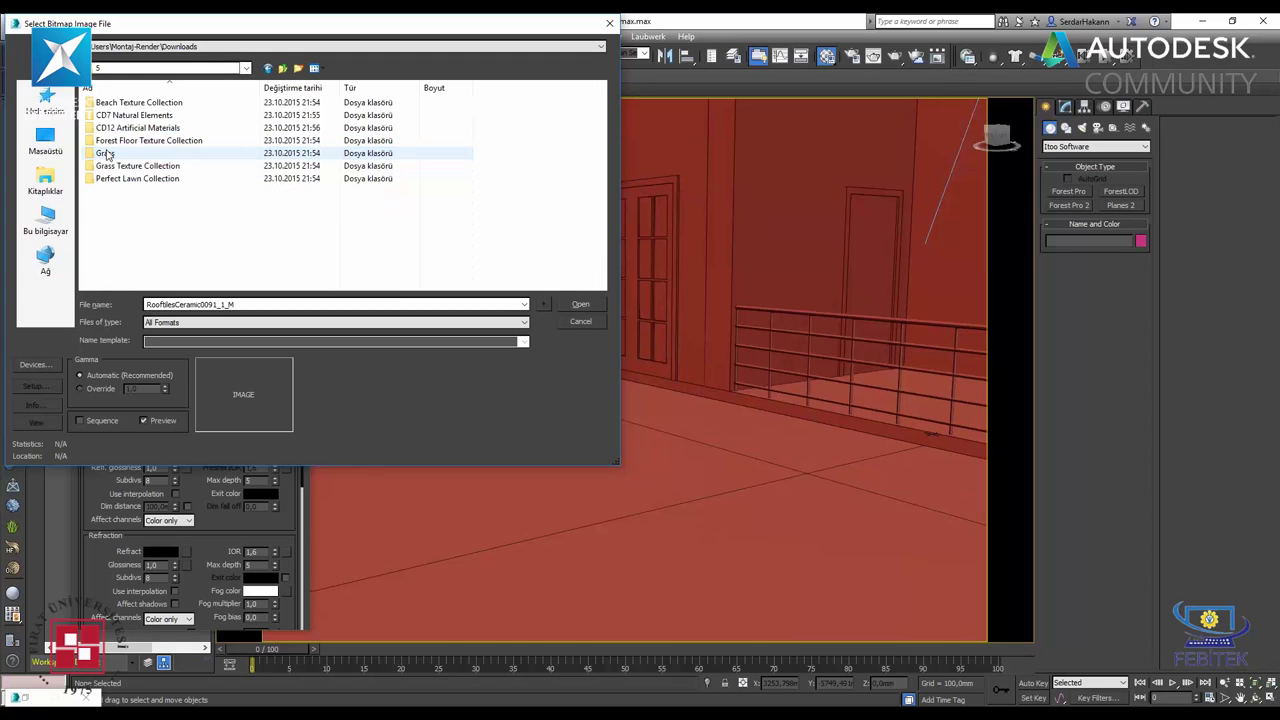
double_click(108, 155)
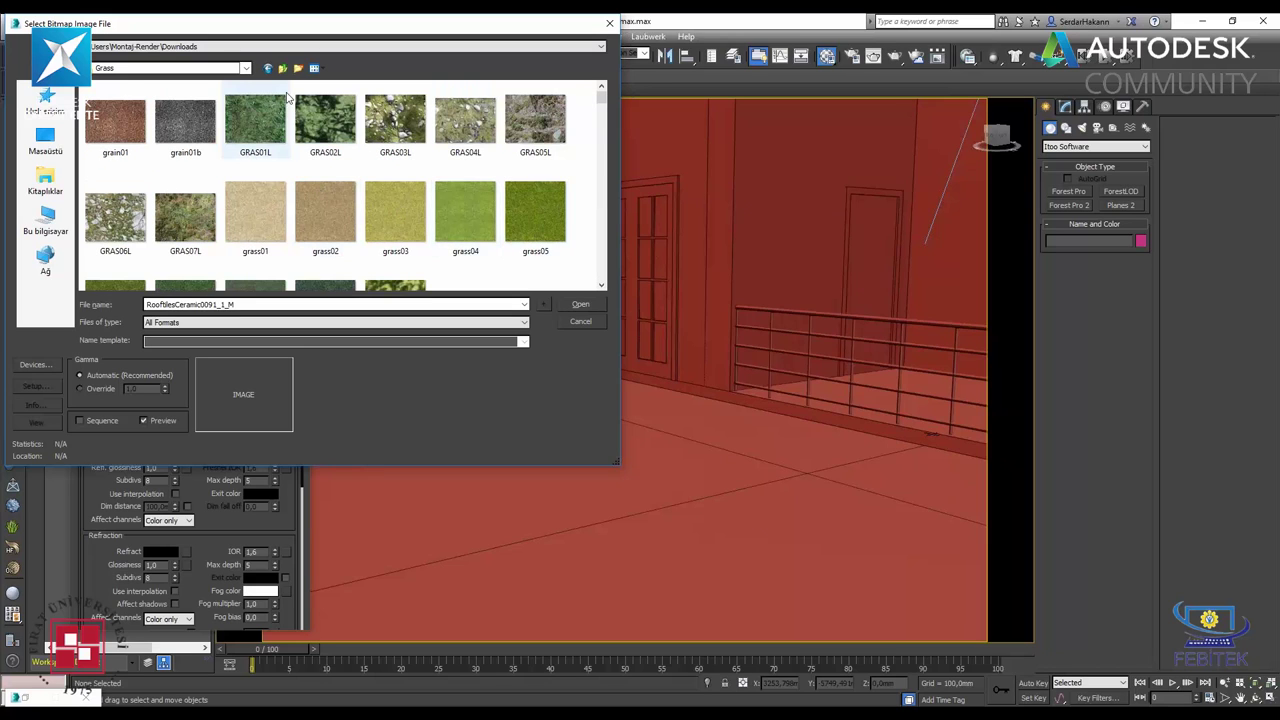
click(283, 68)
double_click(160, 166)
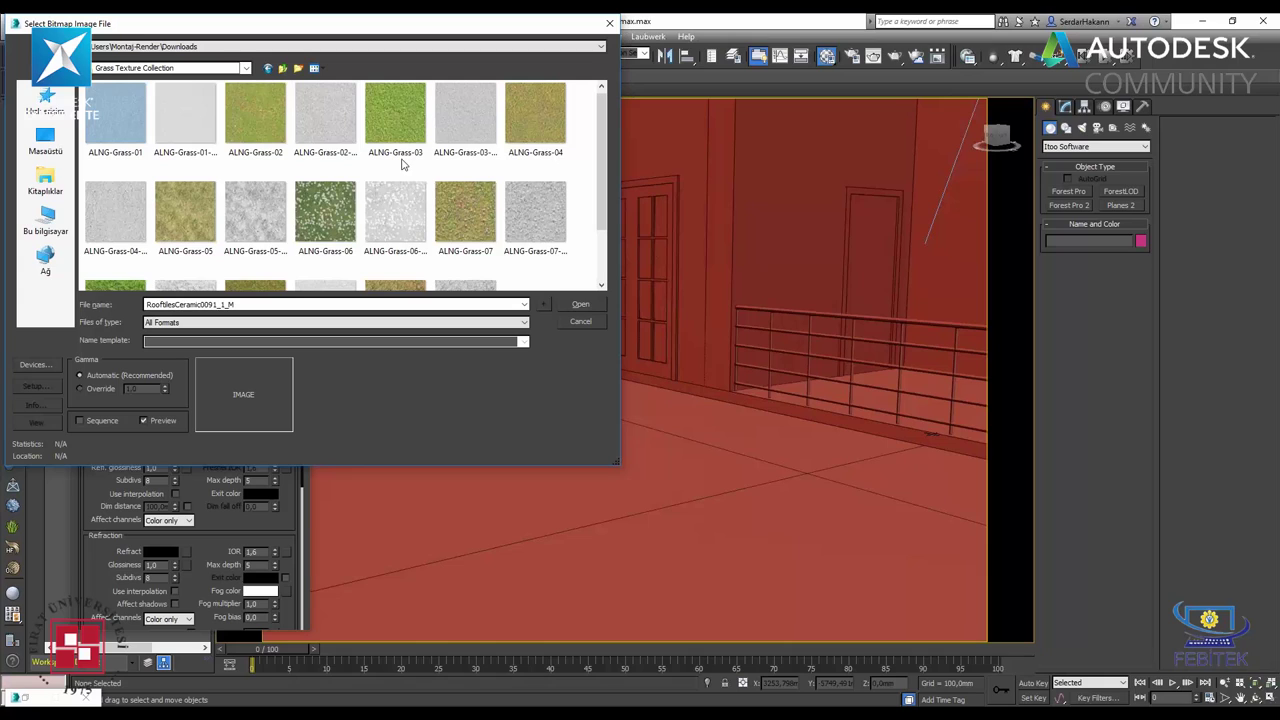
- Load ALNG-Grass-06 as the çimen material's diffuse bitmap
scroll(410, 185, down, 1)
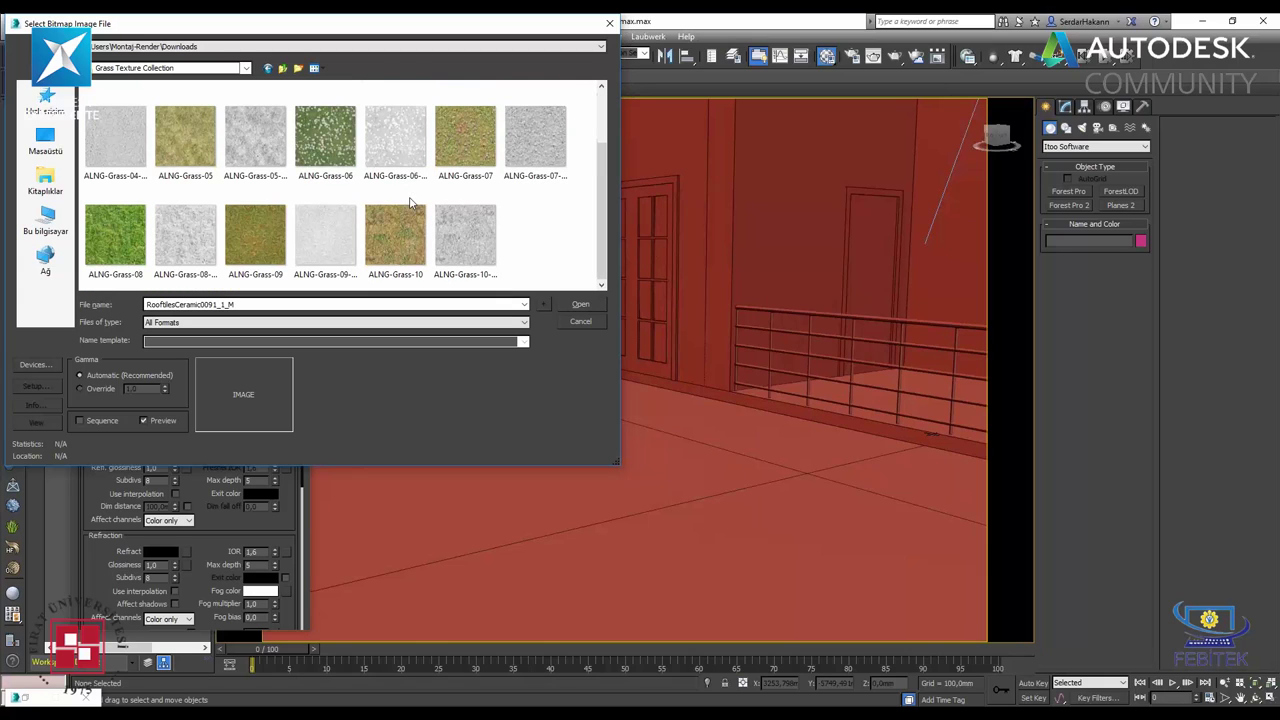
click(330, 150)
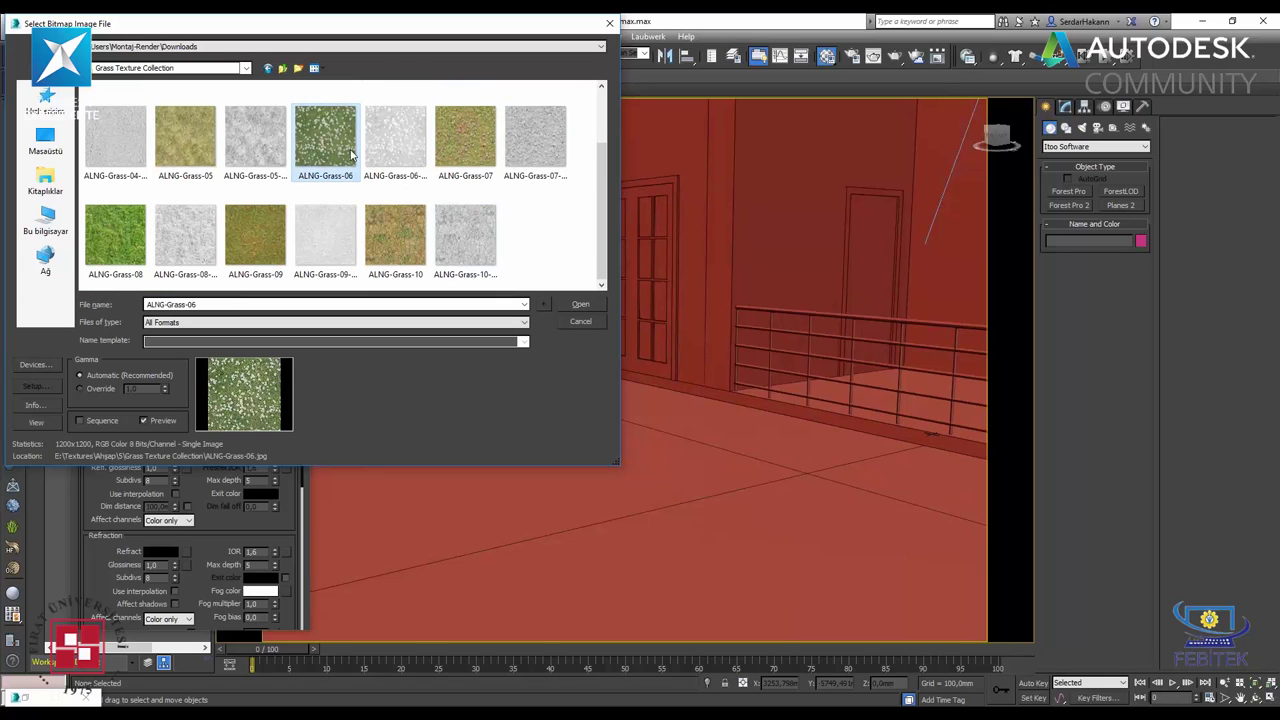
right_click(352, 152)
click(387, 182)
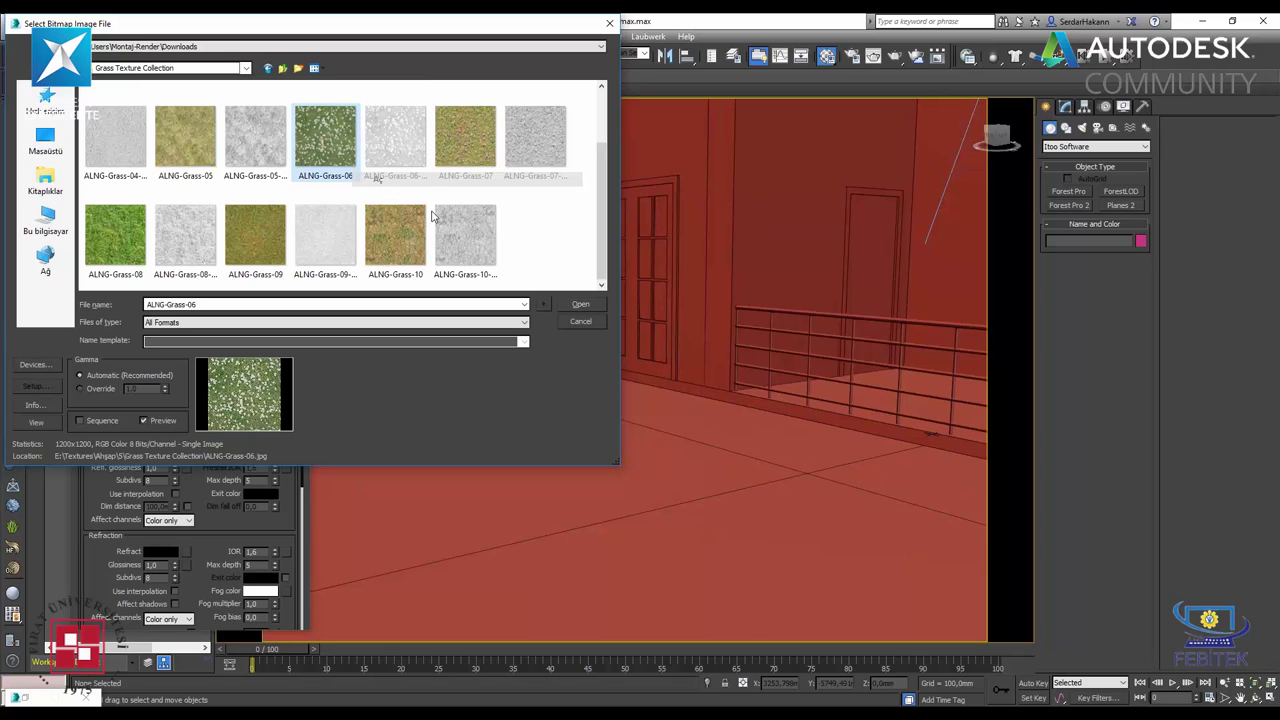
click(580, 304)
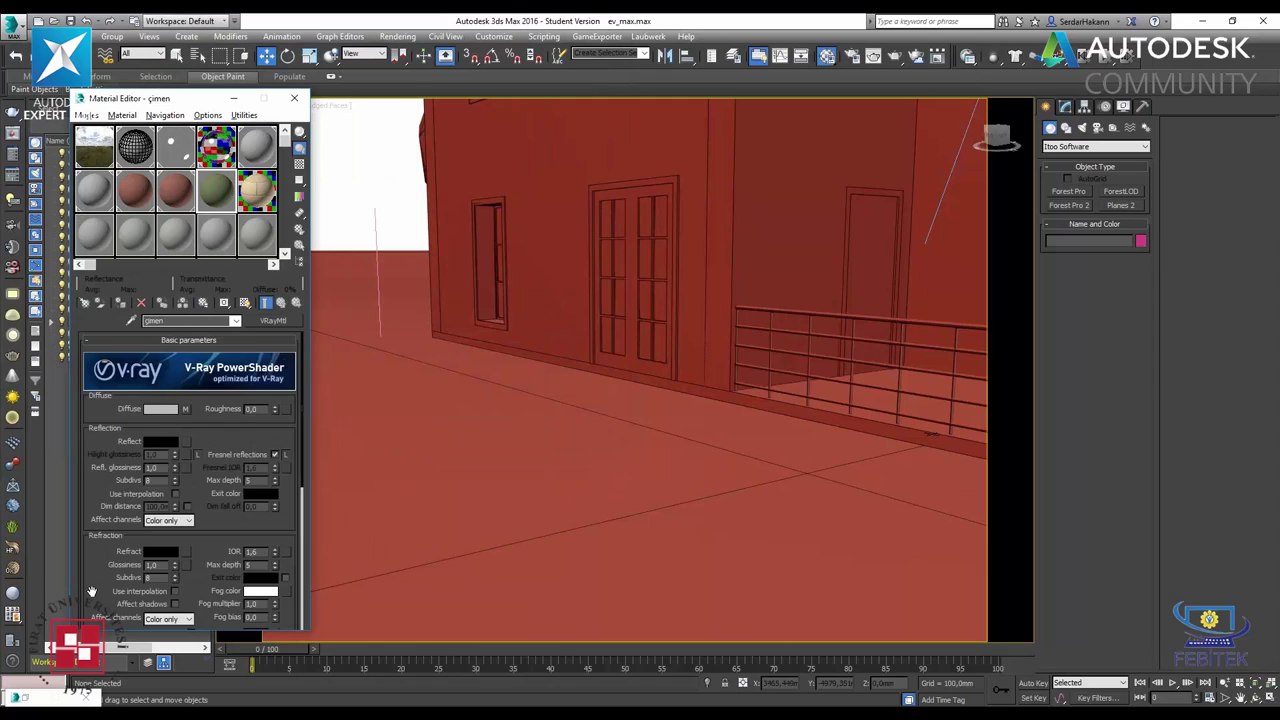
- Load ALNG-Grass-06-bump.jpg into the çimen material's Bump slot, then select the ground plane
scroll(91, 592, down, 3)
scroll(142, 486, down, 3)
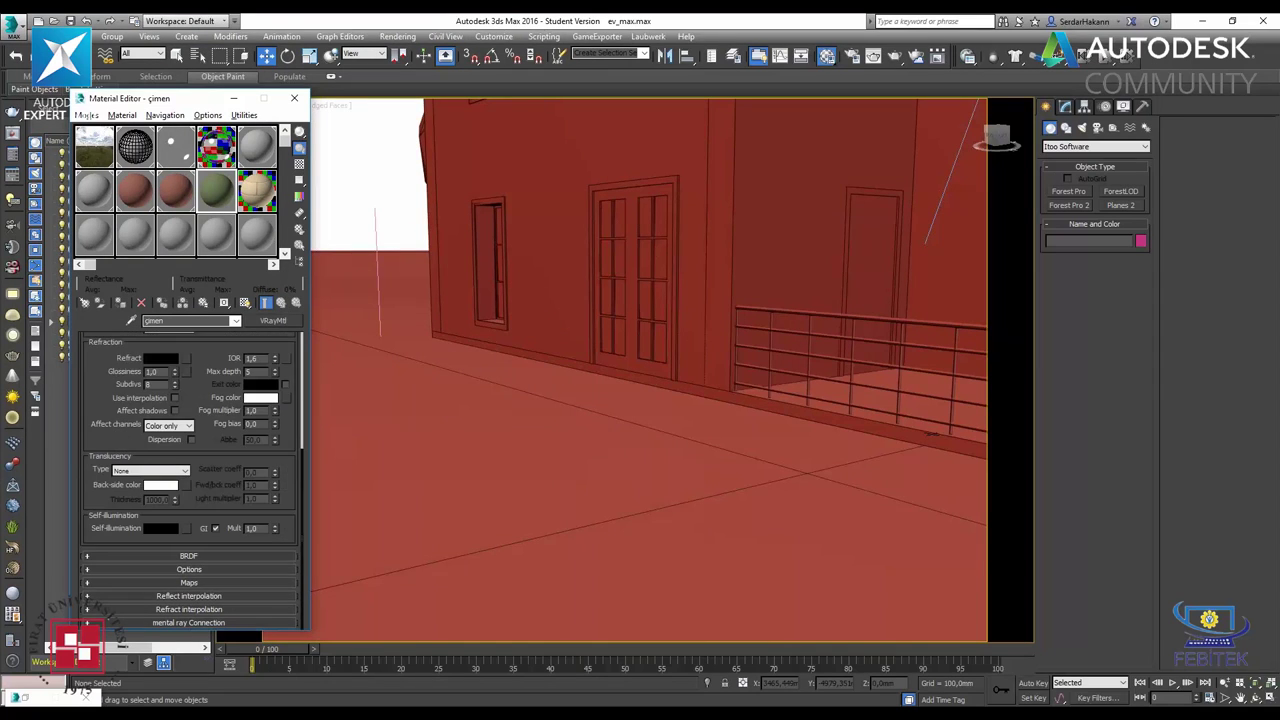
click(188, 584)
click(189, 580)
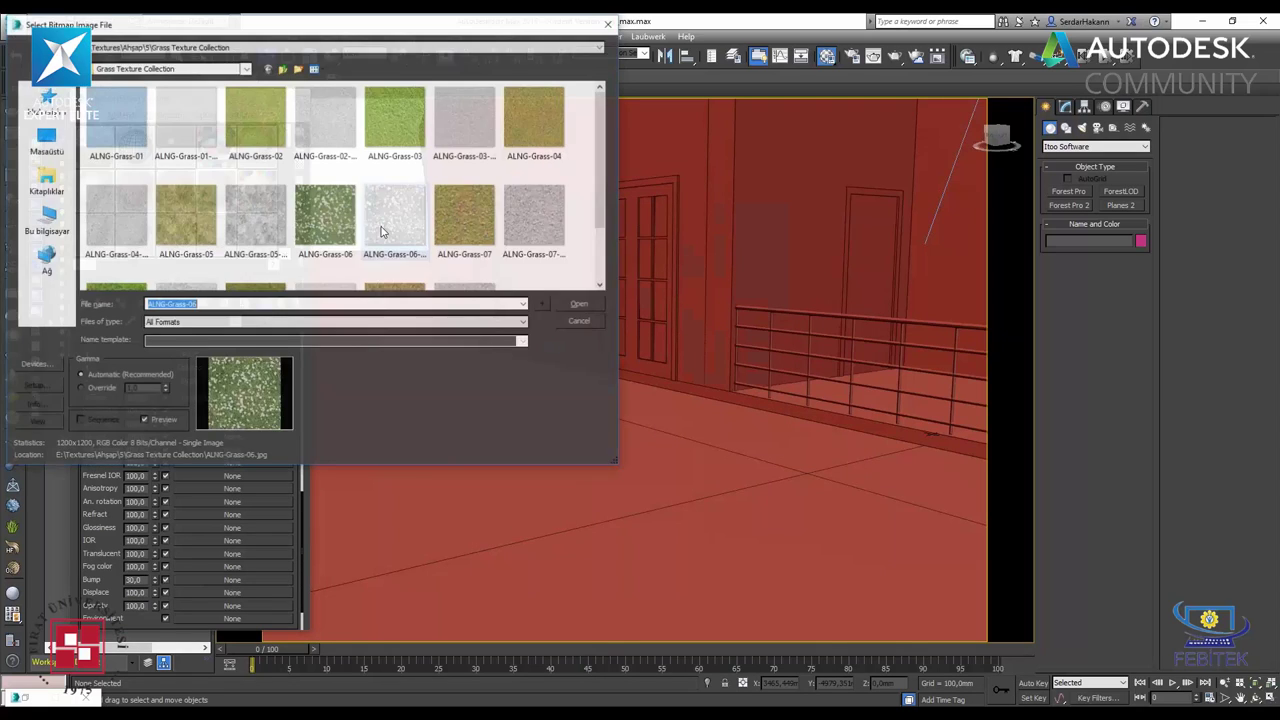
click(395, 215)
click(582, 306)
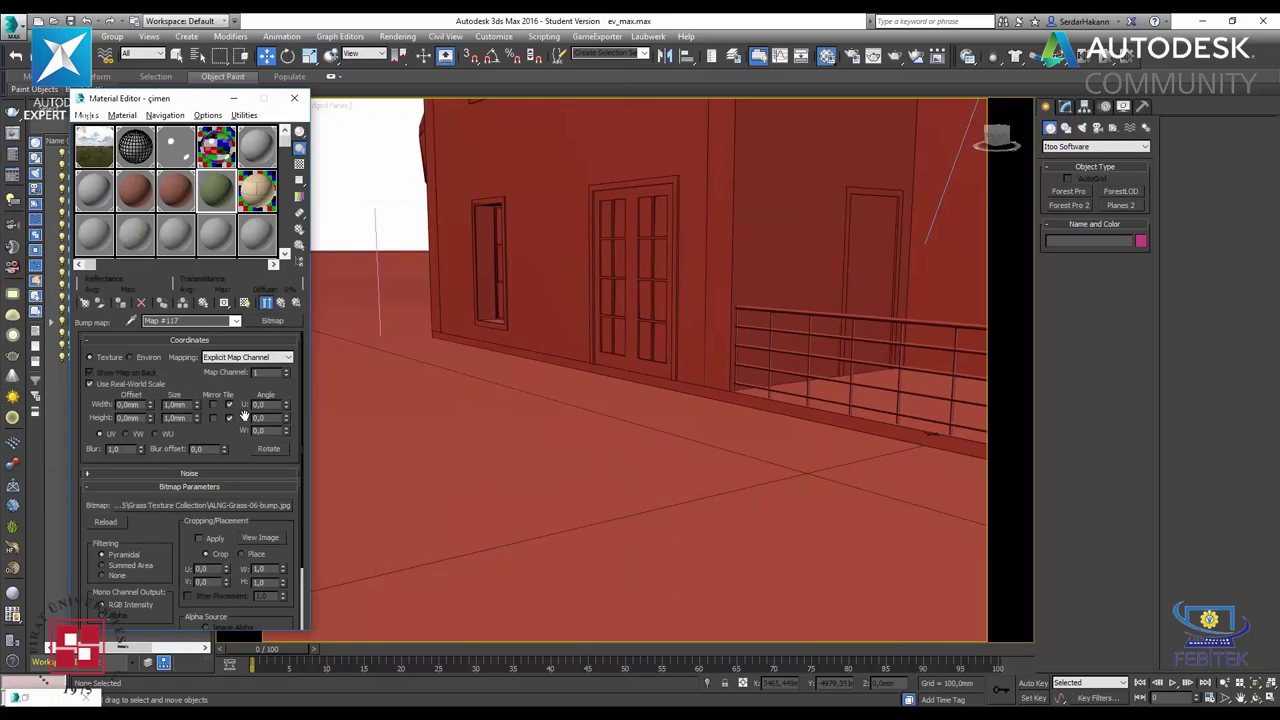
click(599, 530)
mouse_move(170, 102)
mouse_down()
mouse_move(148, 181)
mouse_move(145, 290)
mouse_up()
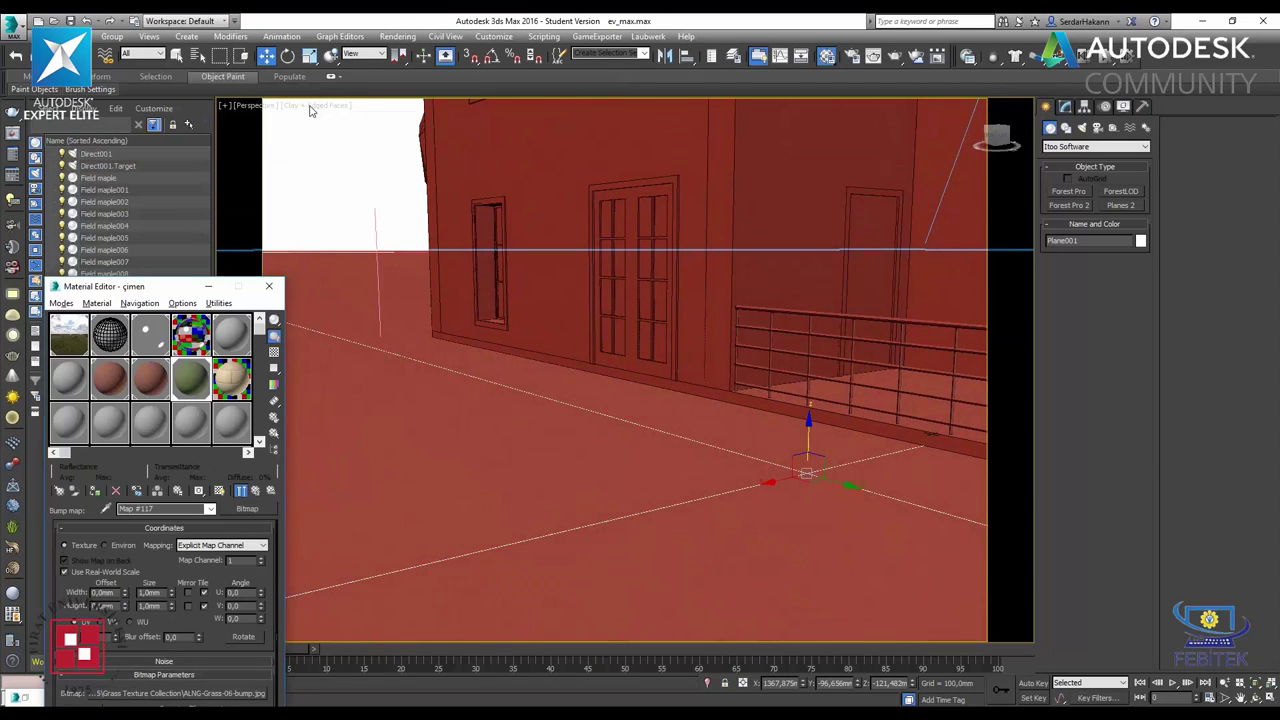
- Switch viewport shading and display the çimen grass material on the ground plane
click(310, 110)
click(357, 150)
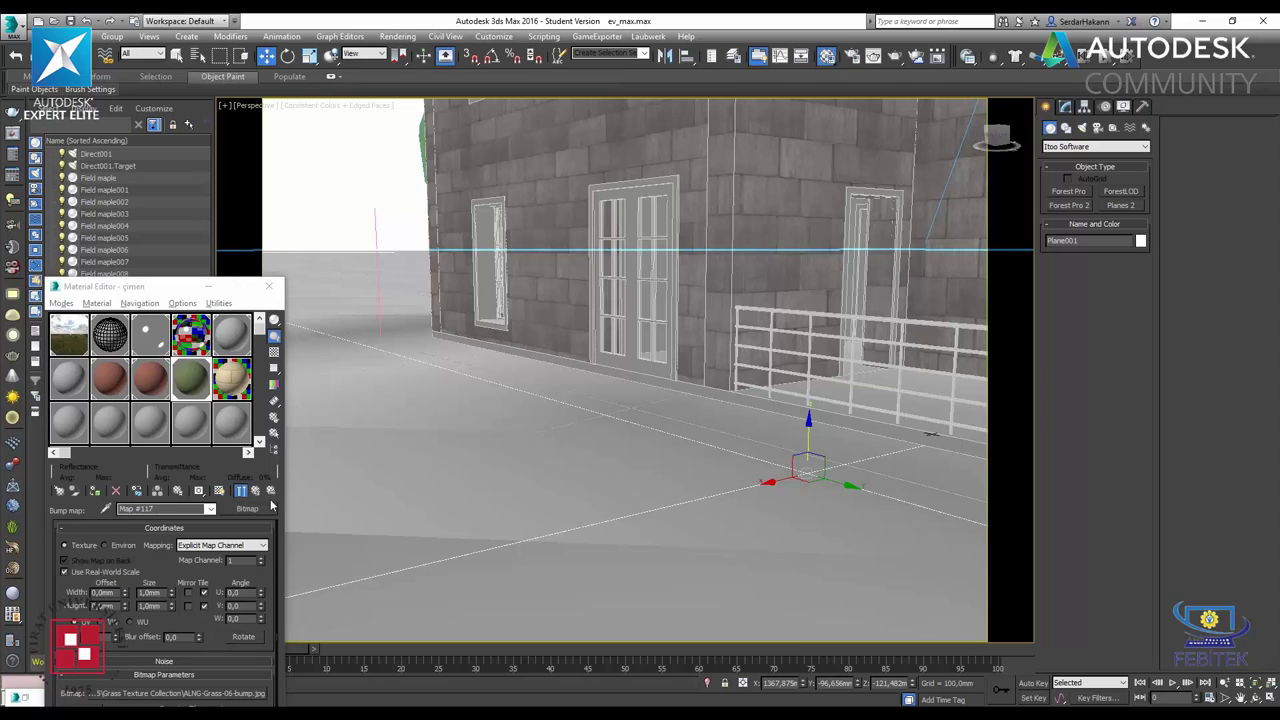
click(256, 490)
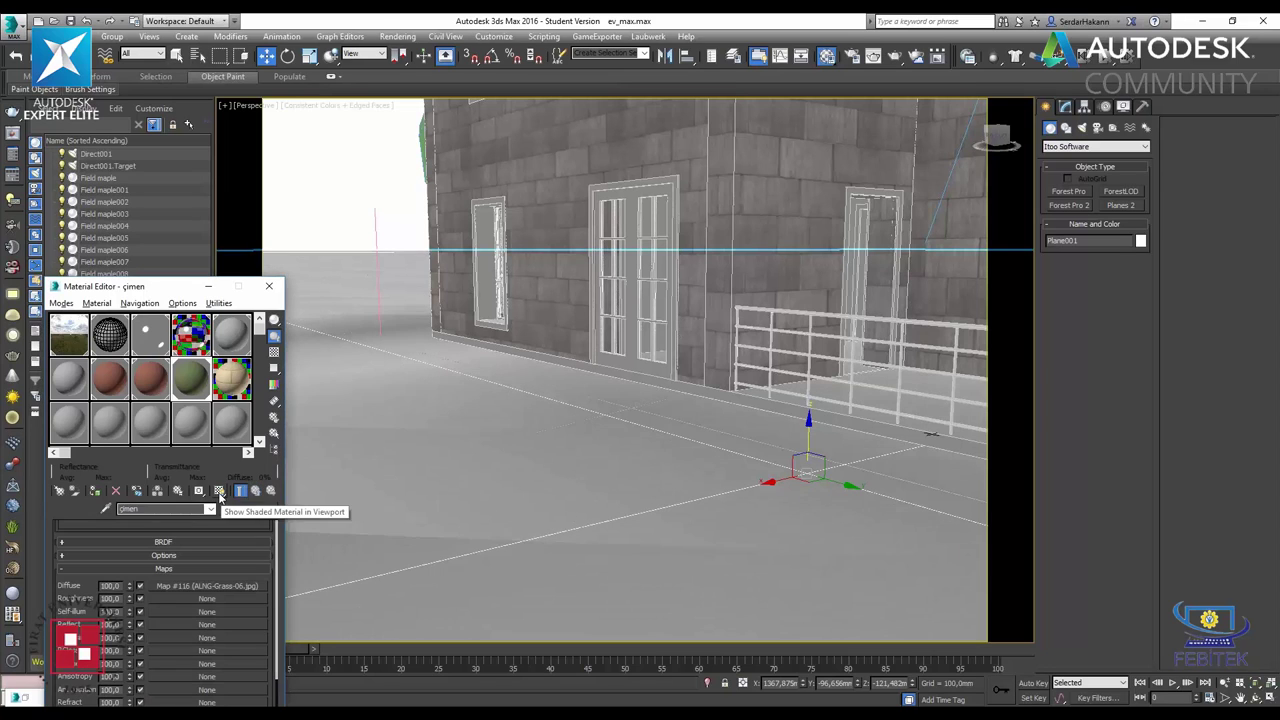
click(220, 491)
- Add a UVW Map modifier to the ground plane from the Modify panel
click(1064, 106)
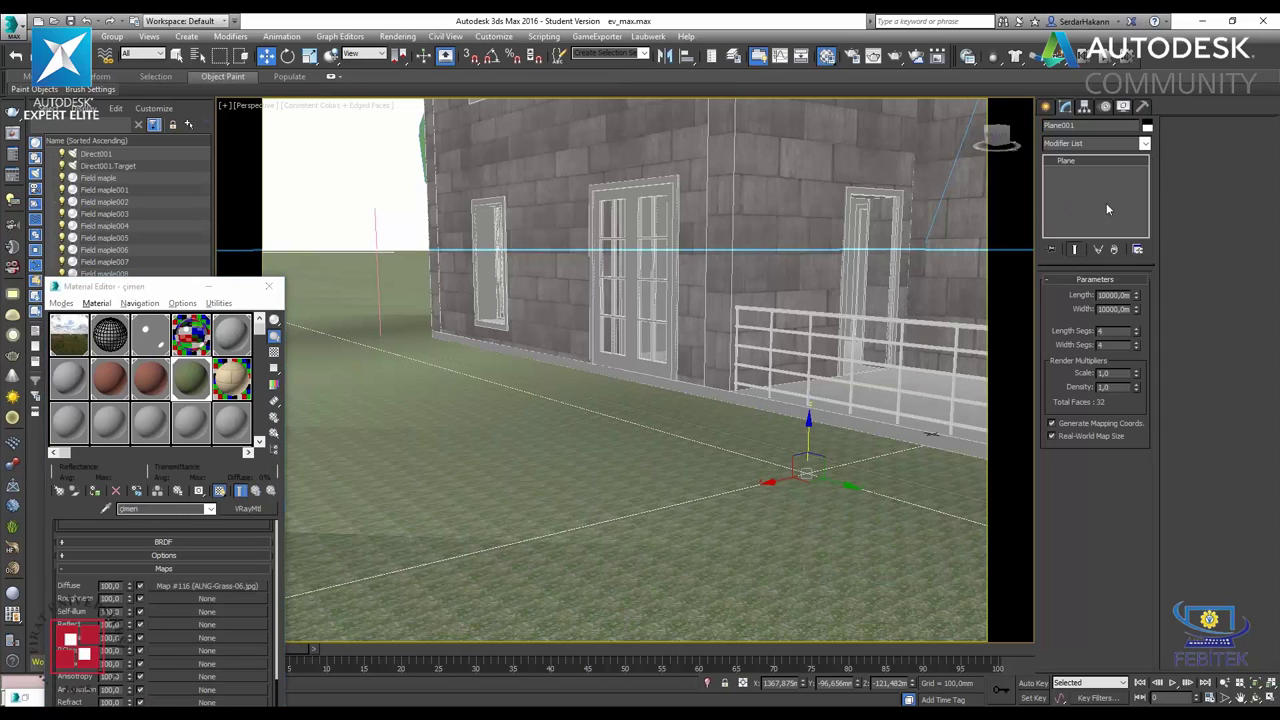
click(1088, 146)
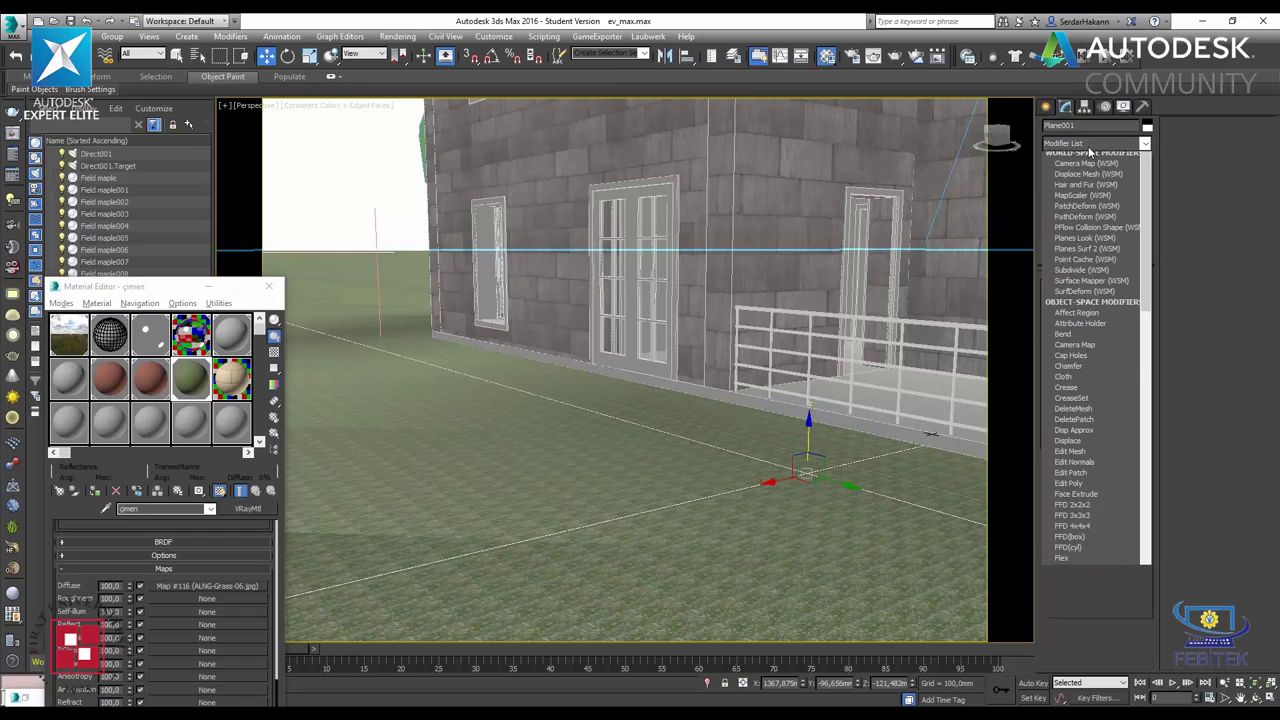
key(u)
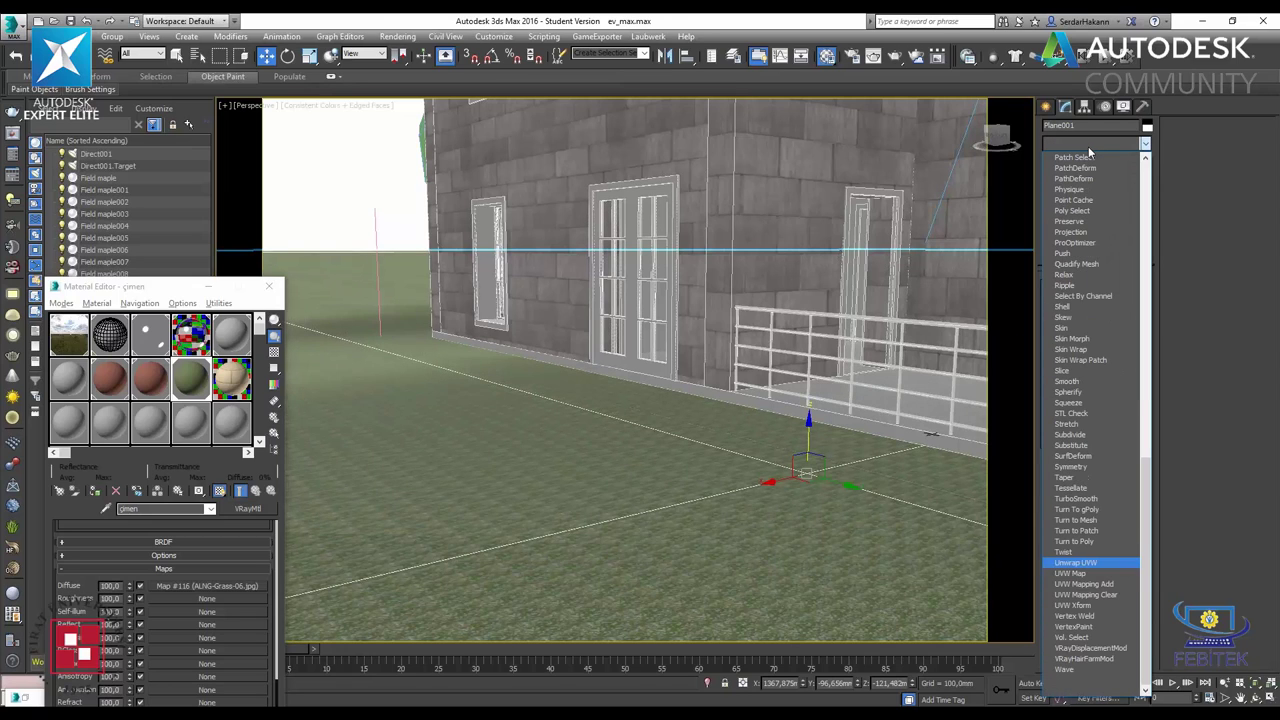
click(1100, 573)
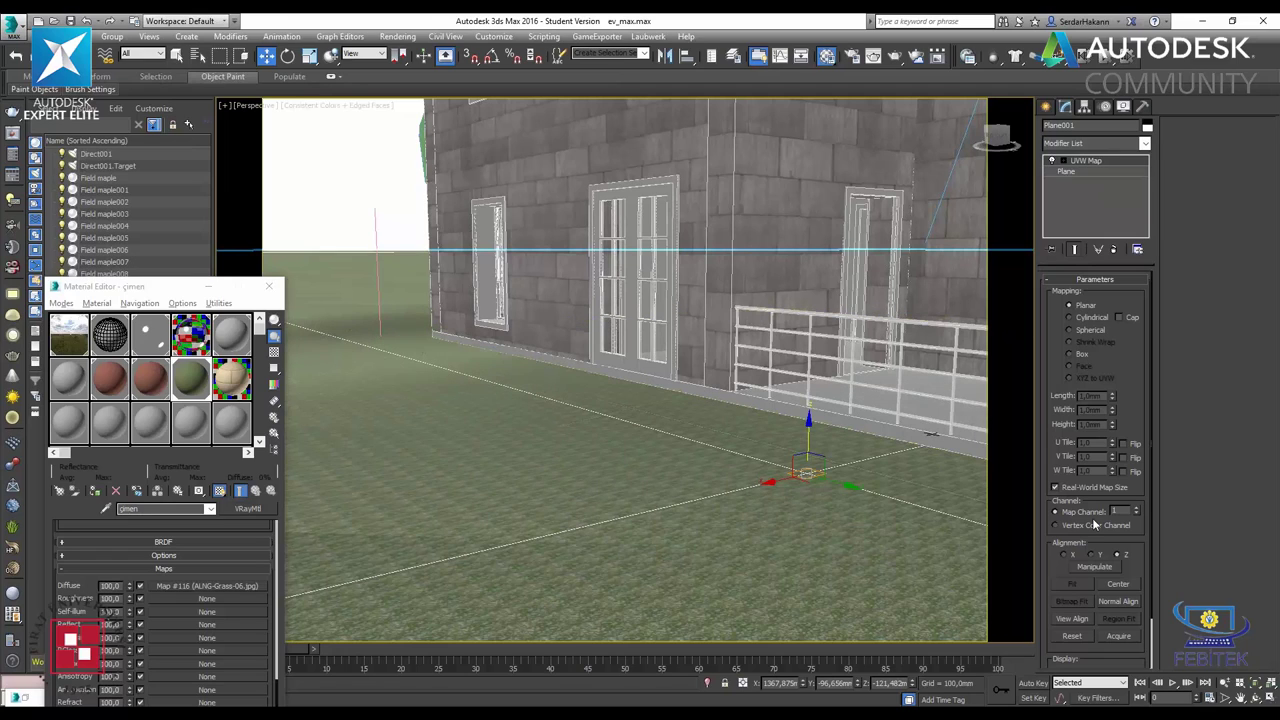
- Turn off Real-World Map Size and adjust the UVW Map width, setting length to 1 to tile the grass
click(1078, 486)
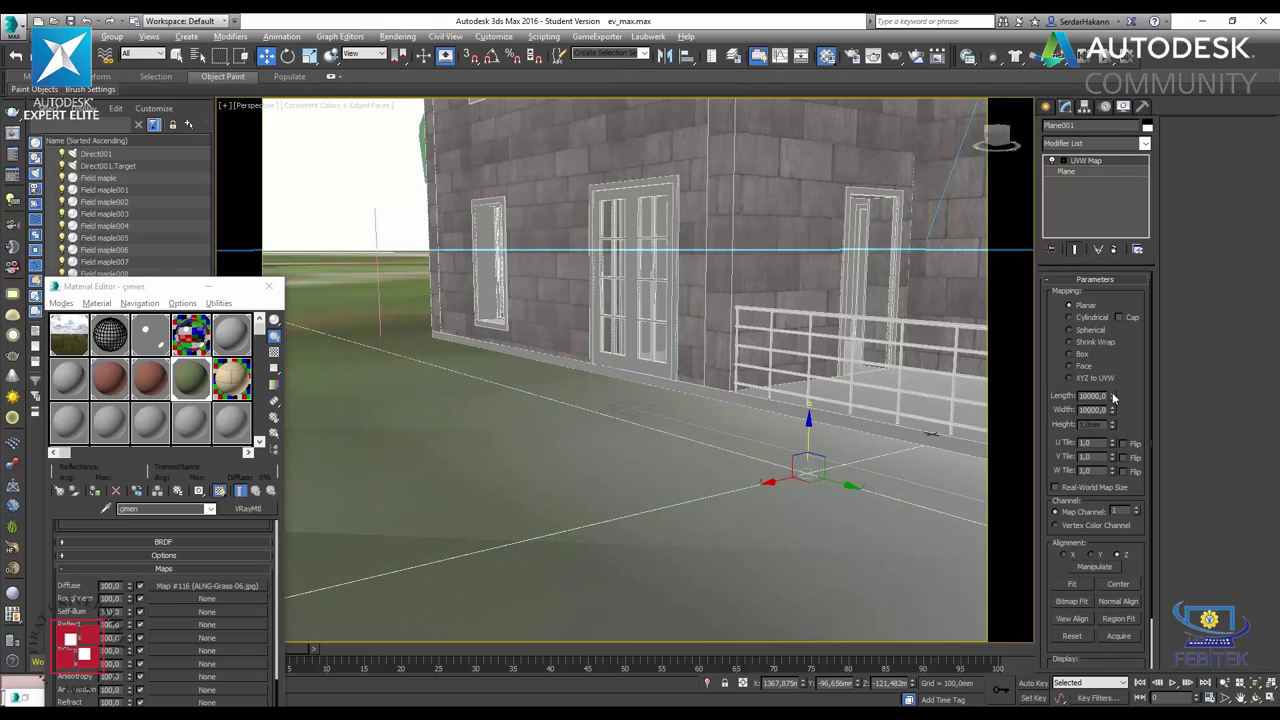
drag(1113, 397, 1110, 413)
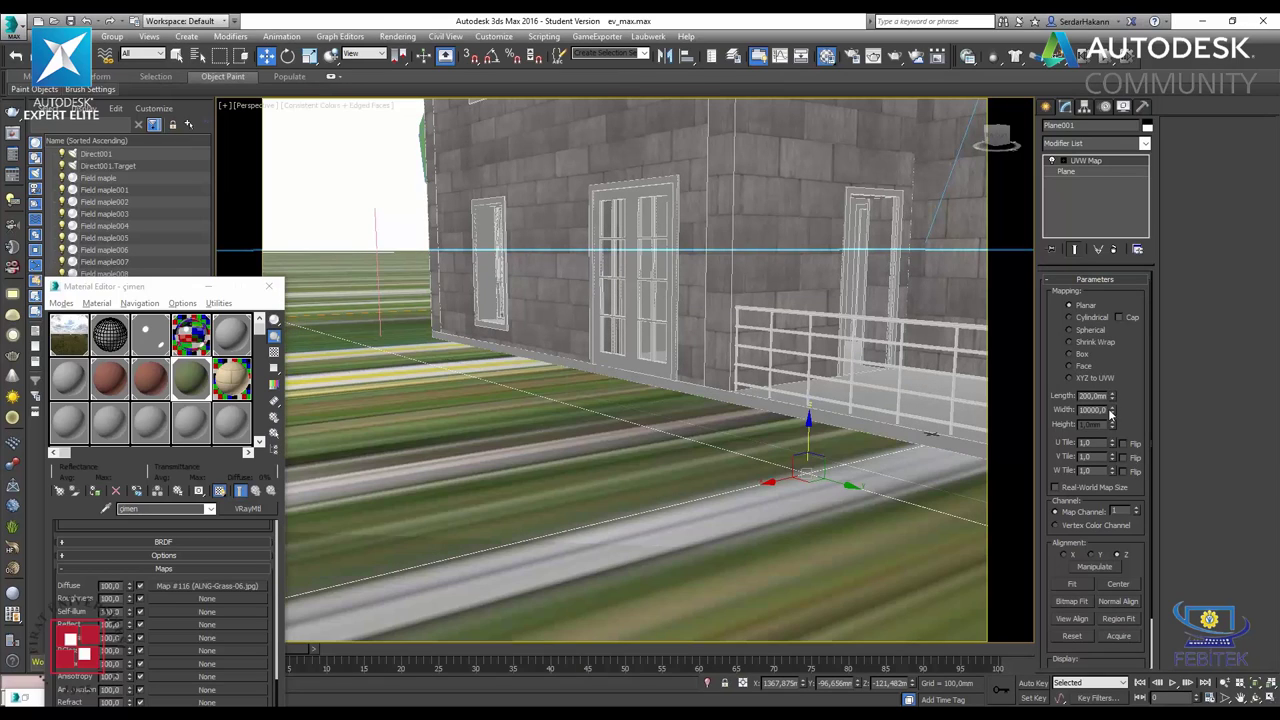
mouse_move(1113, 411)
mouse_down()
mouse_move(1144, 478)
mouse_move(1112, 414)
mouse_up()
drag(1115, 413, 1115, 413)
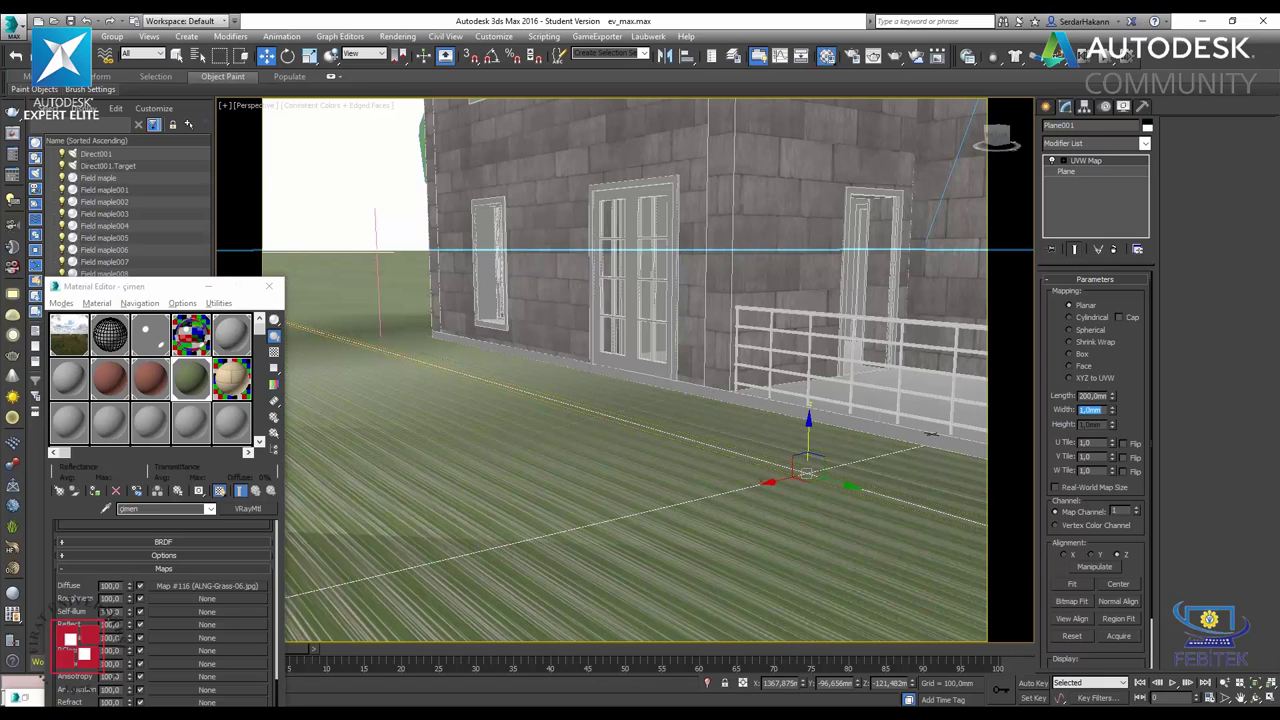
double_click(1093, 396)
text(1)
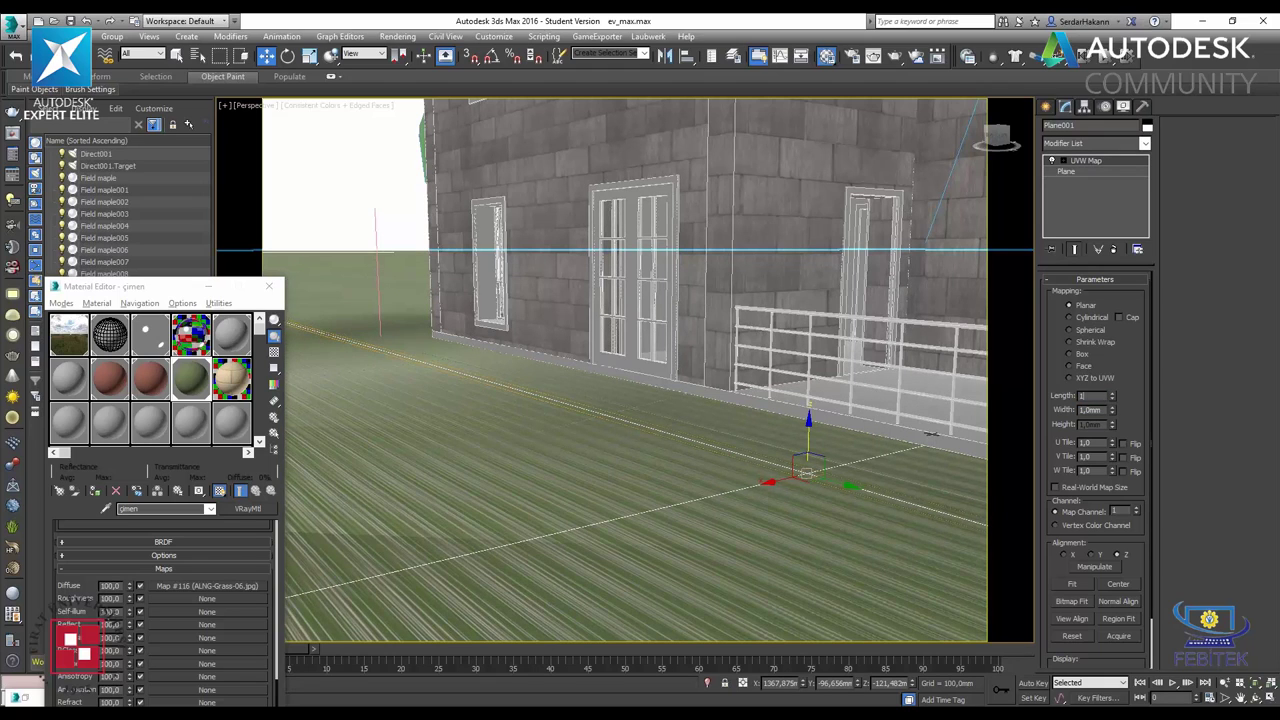
key(Return)
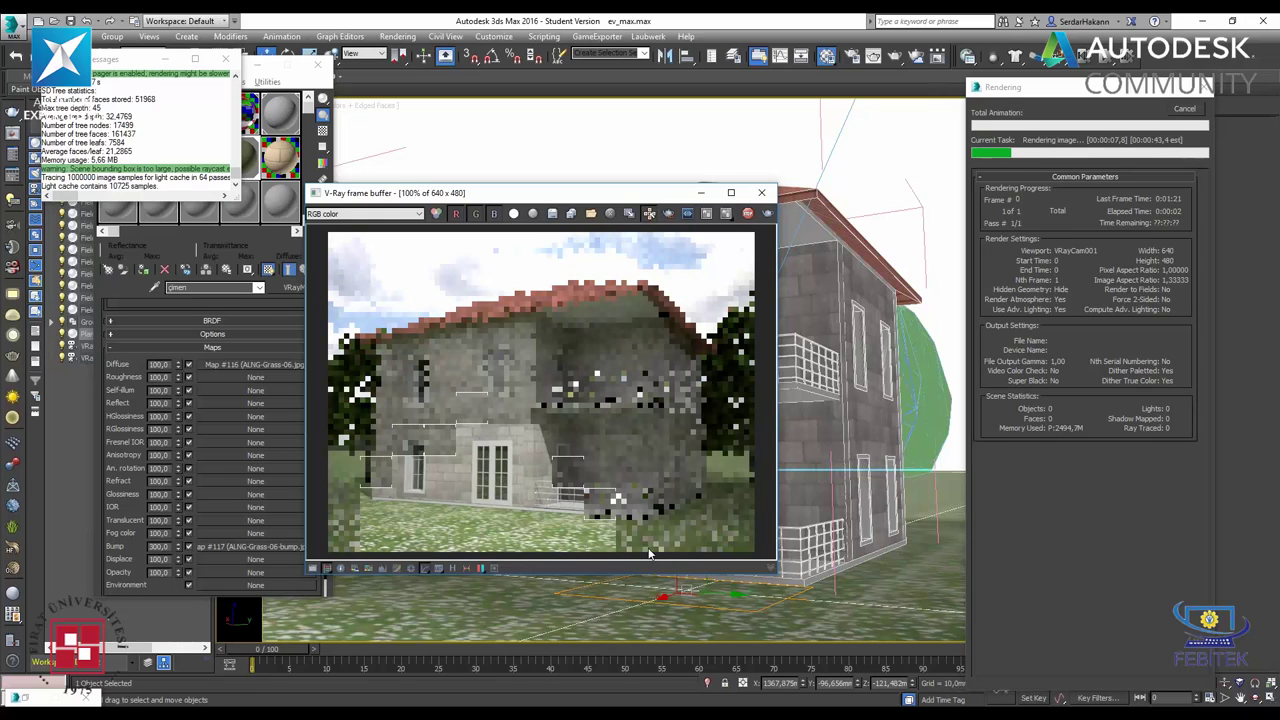
- Draw a render region over the lawn in the V-Ray frame buffer and render it
click(1190, 118)
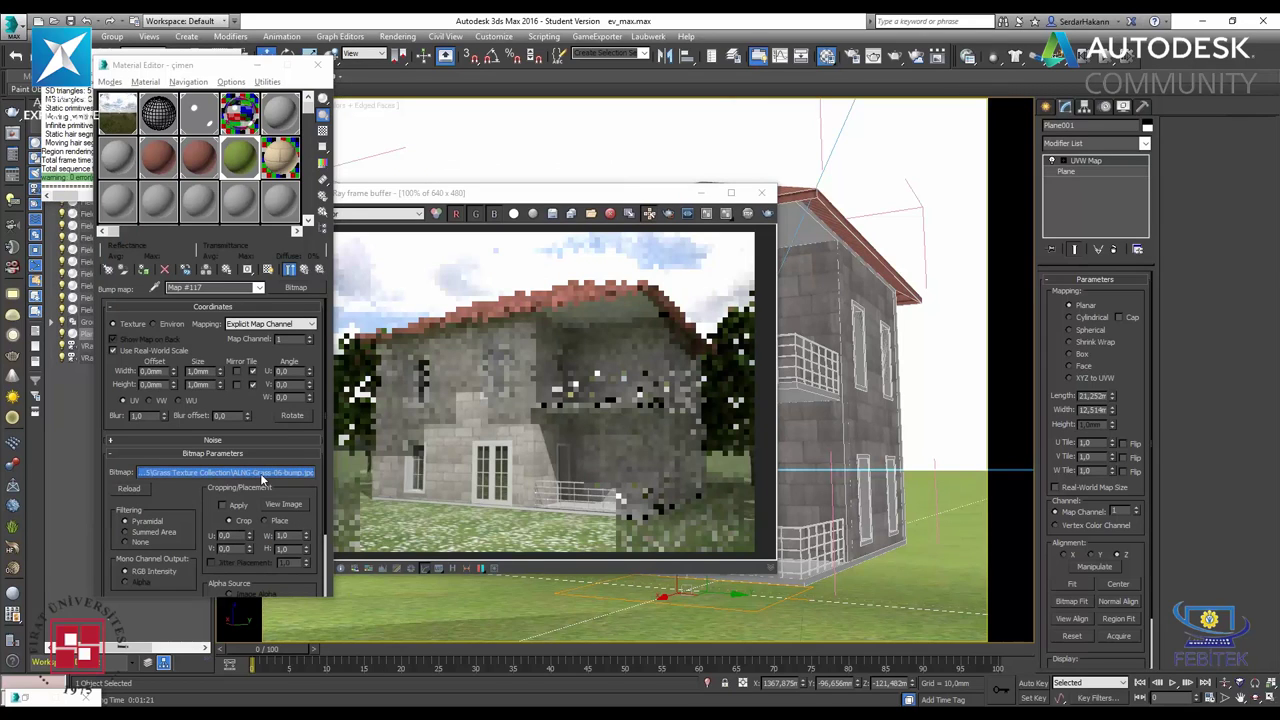
click(628, 234)
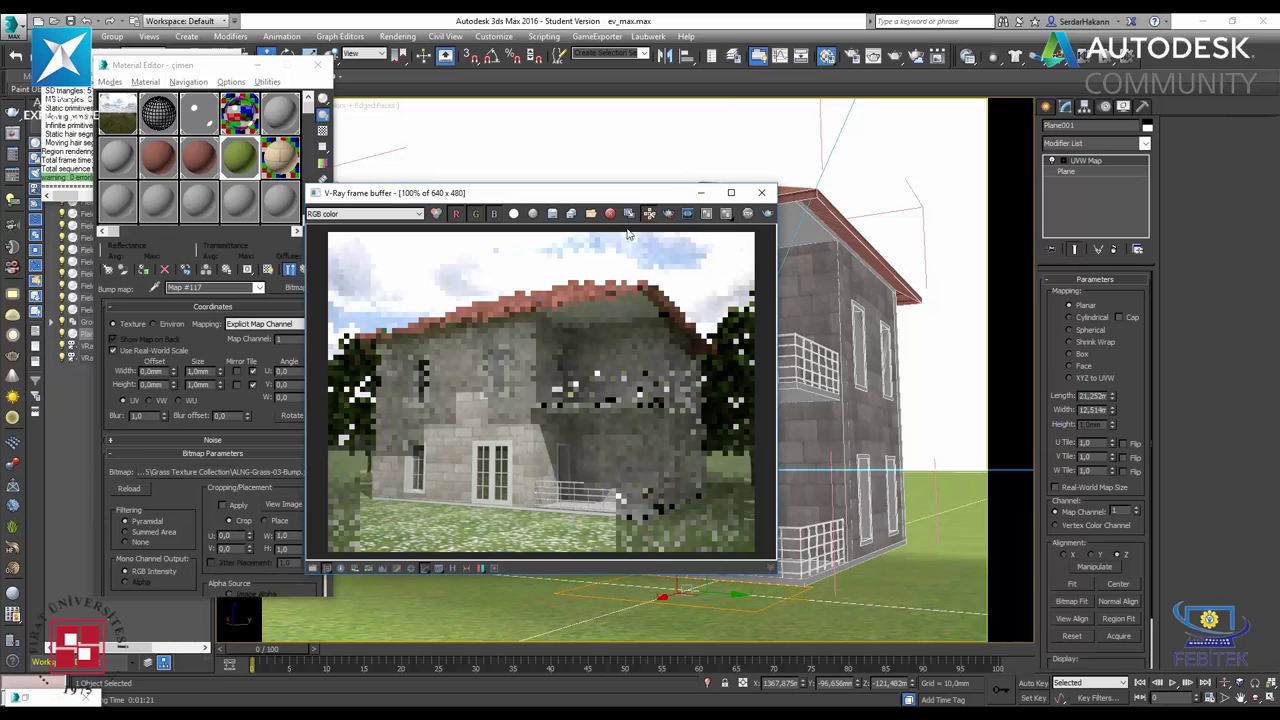
click(668, 213)
click(766, 214)
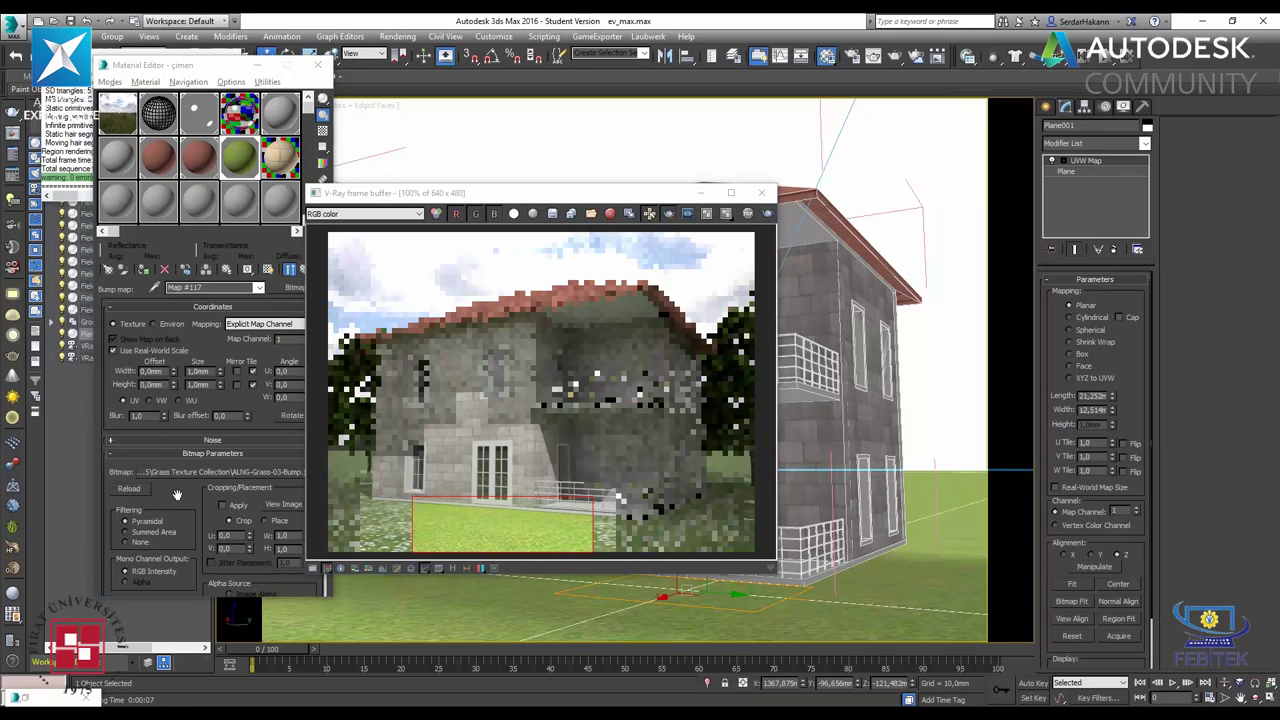
- Instance the grass bump map into Displace, enter amount 2 and render the lawn region
click(268, 269)
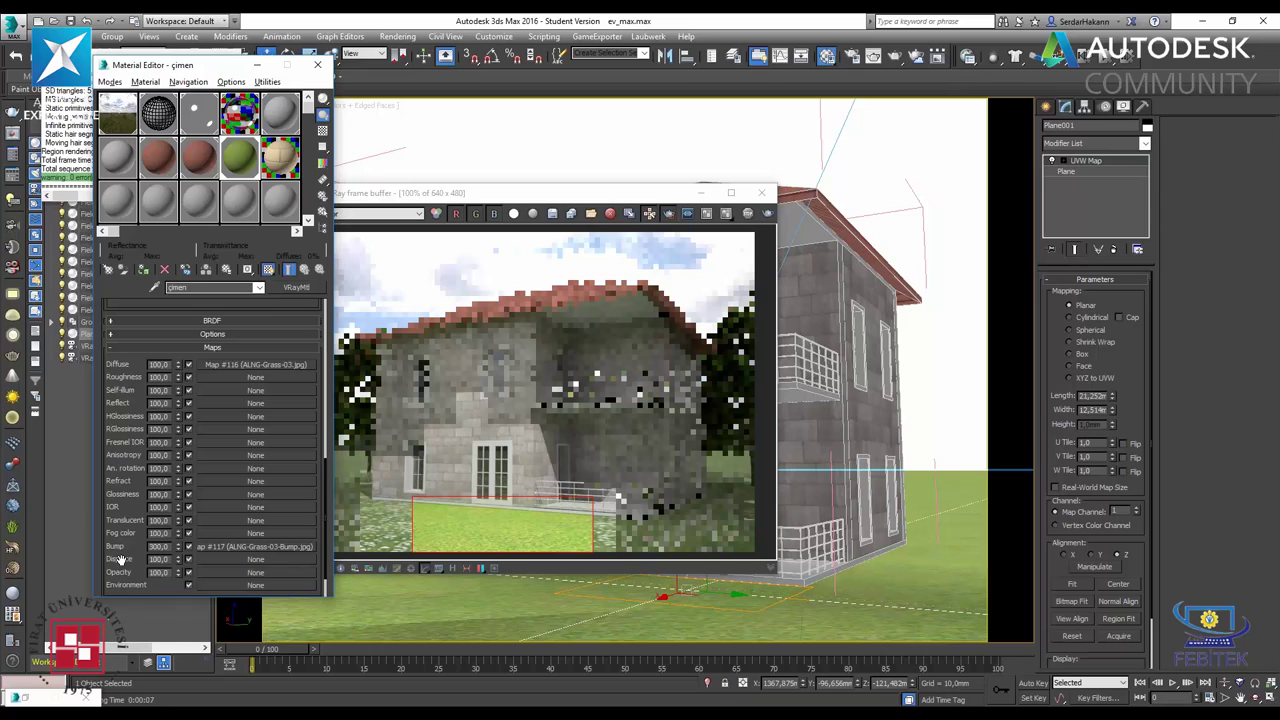
drag(250, 546, 255, 559)
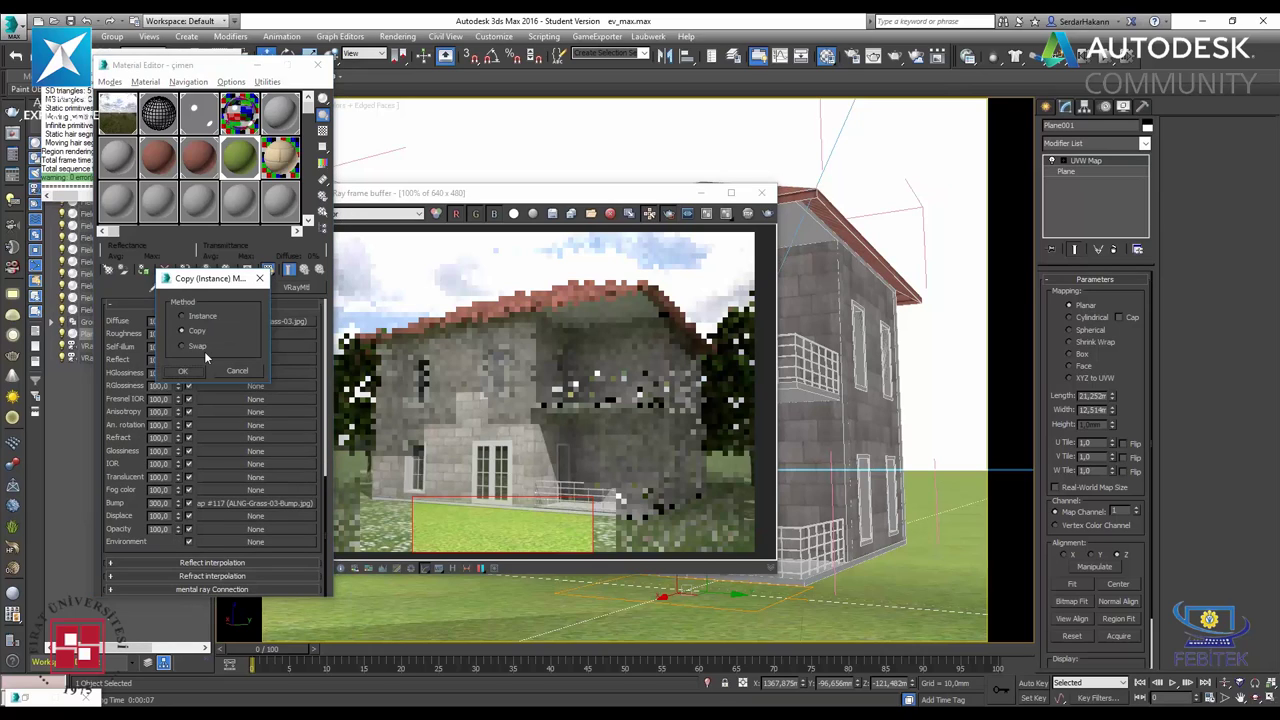
click(183, 371)
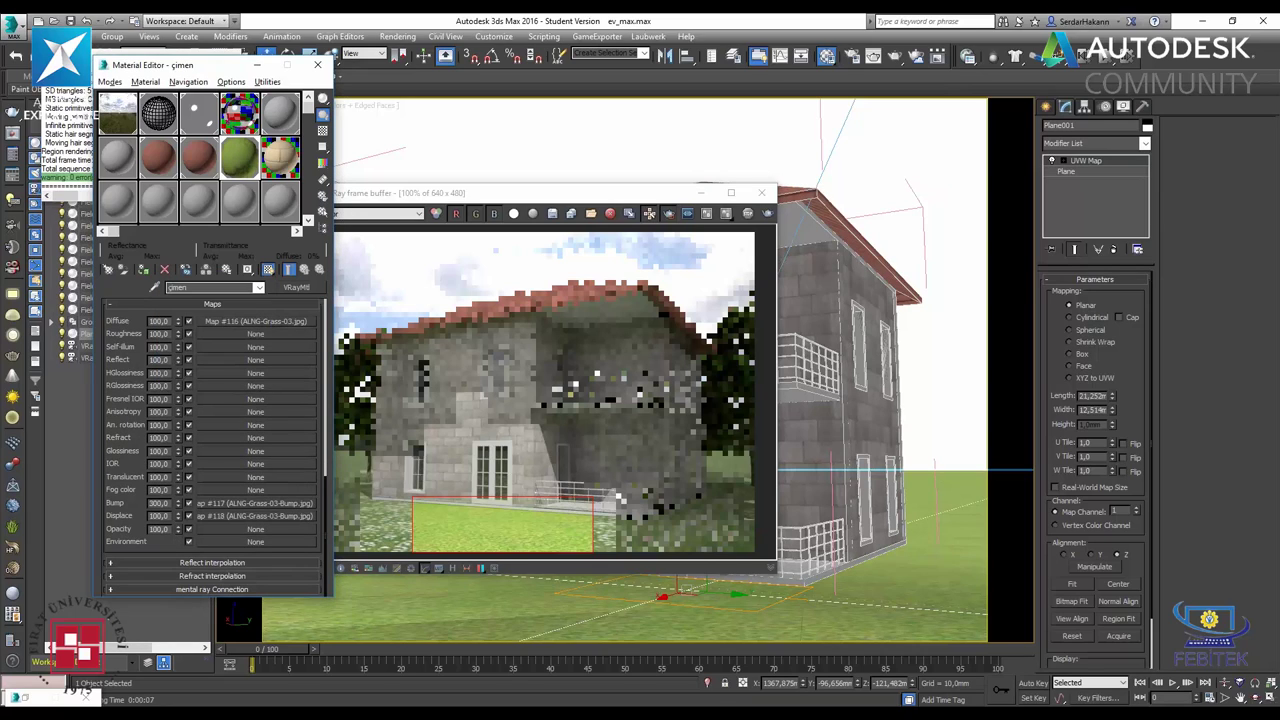
click(158, 516)
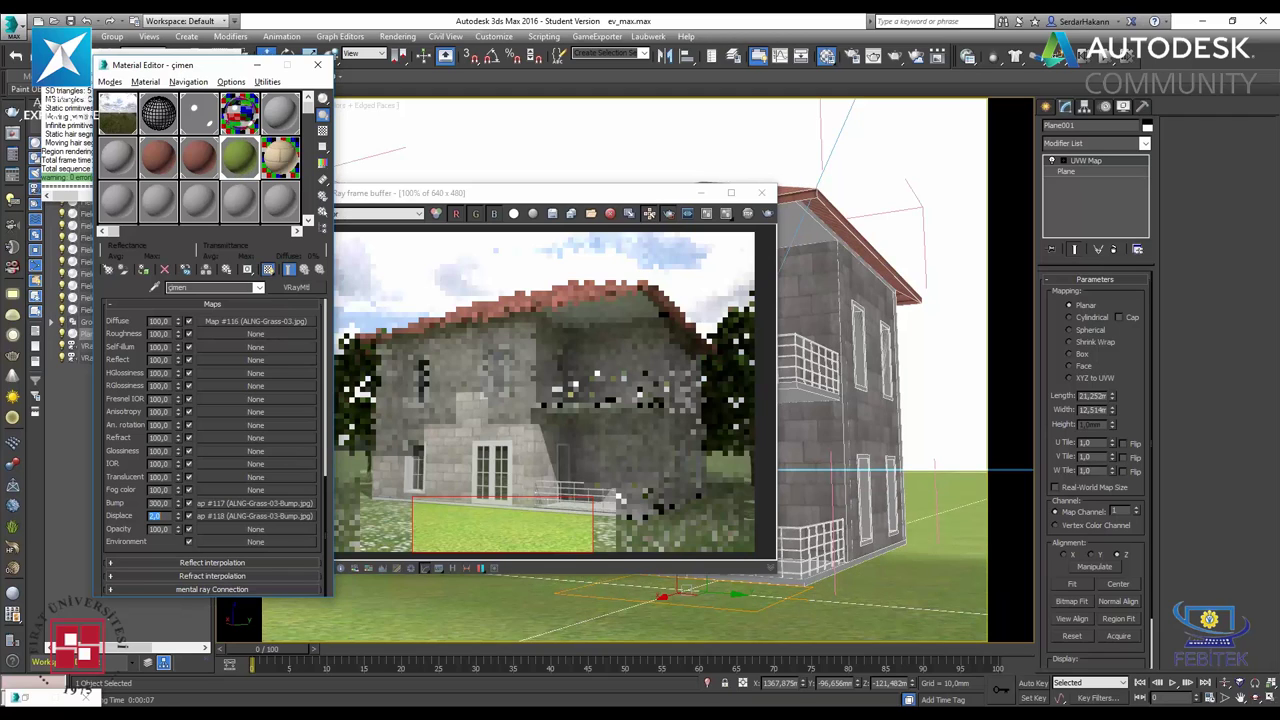
text(2)
click(767, 213)
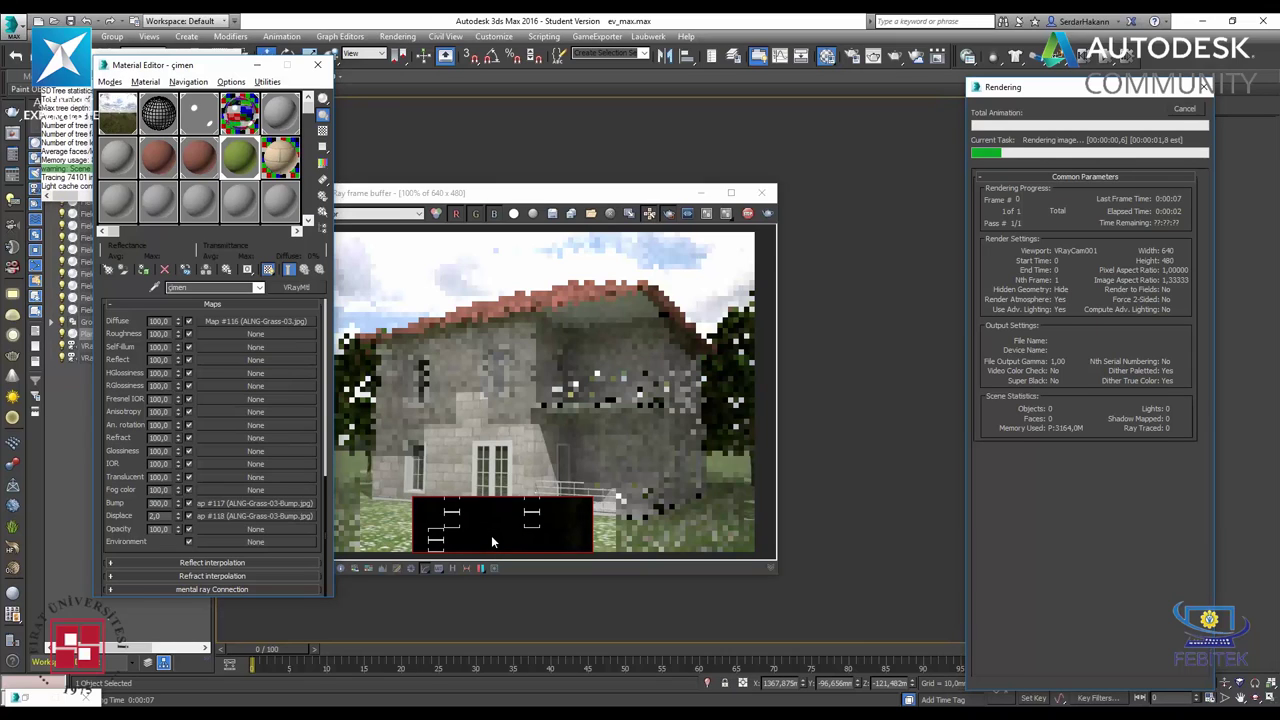
- Abort that render, set the displacement amount to 1 and re-render the lawn region
key(Escape)
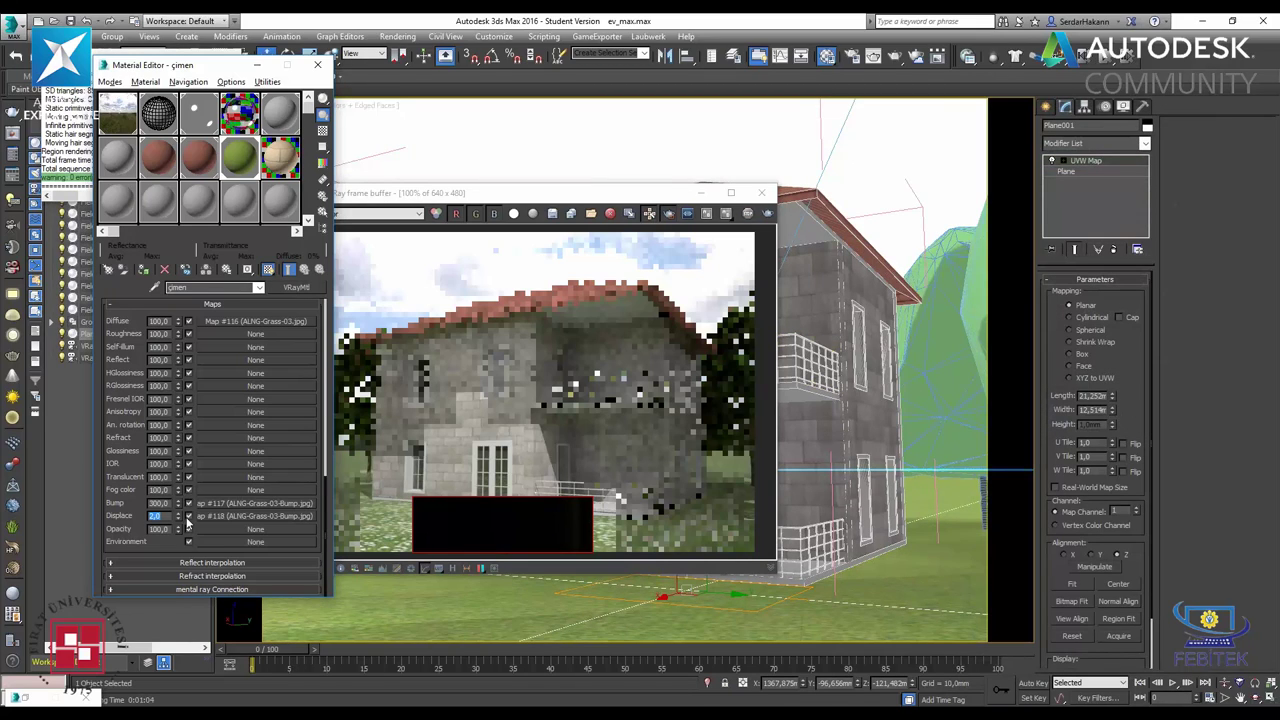
click(767, 214)
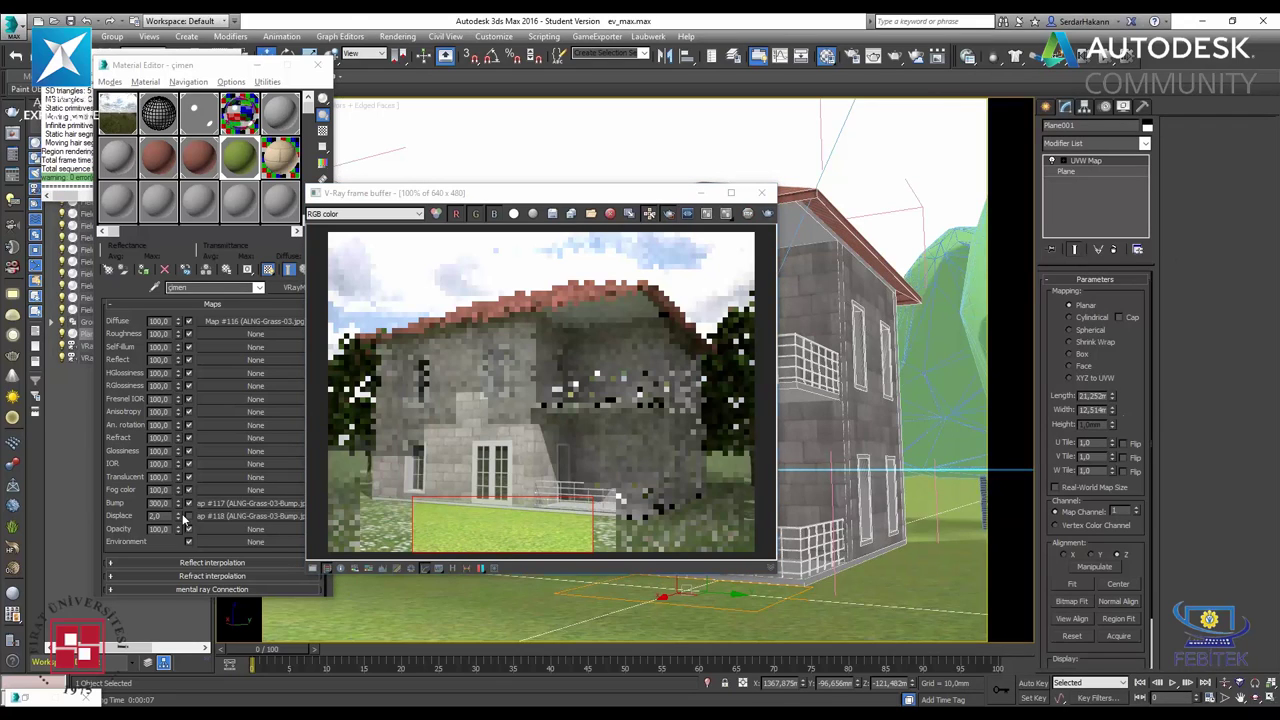
click(155, 516)
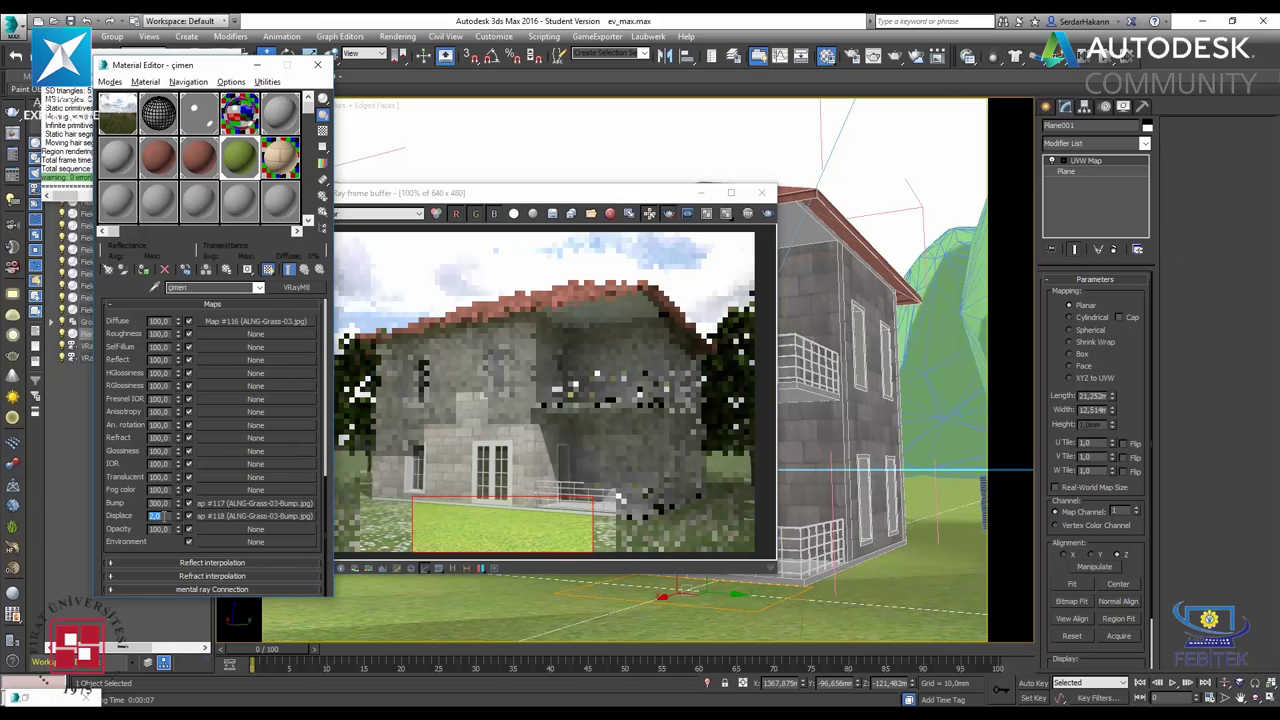
text(1)
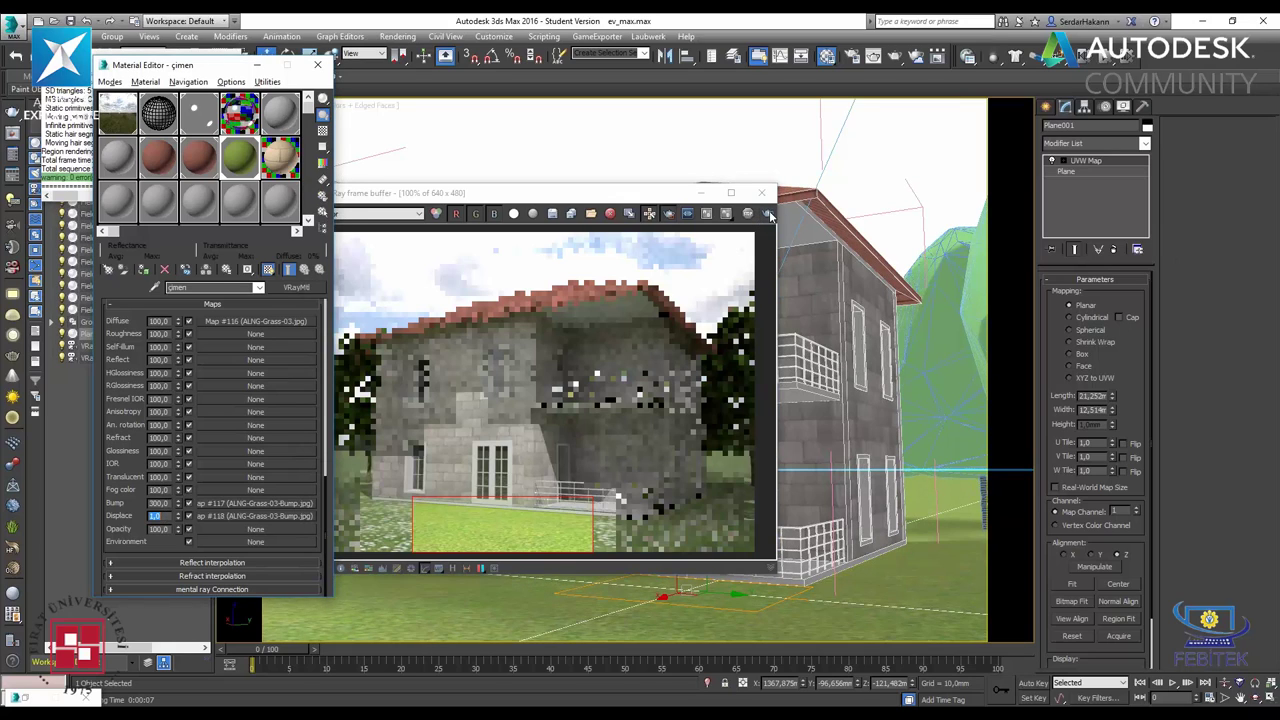
key(shift+q)
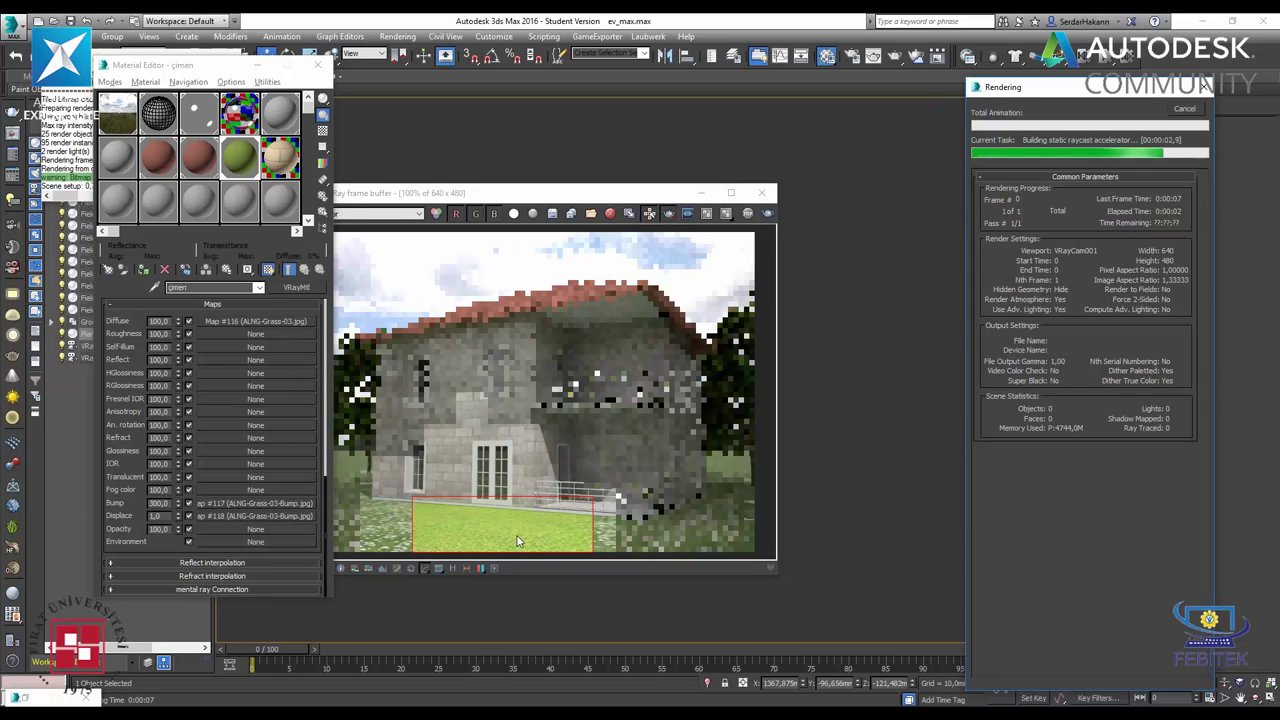
click(518, 541)
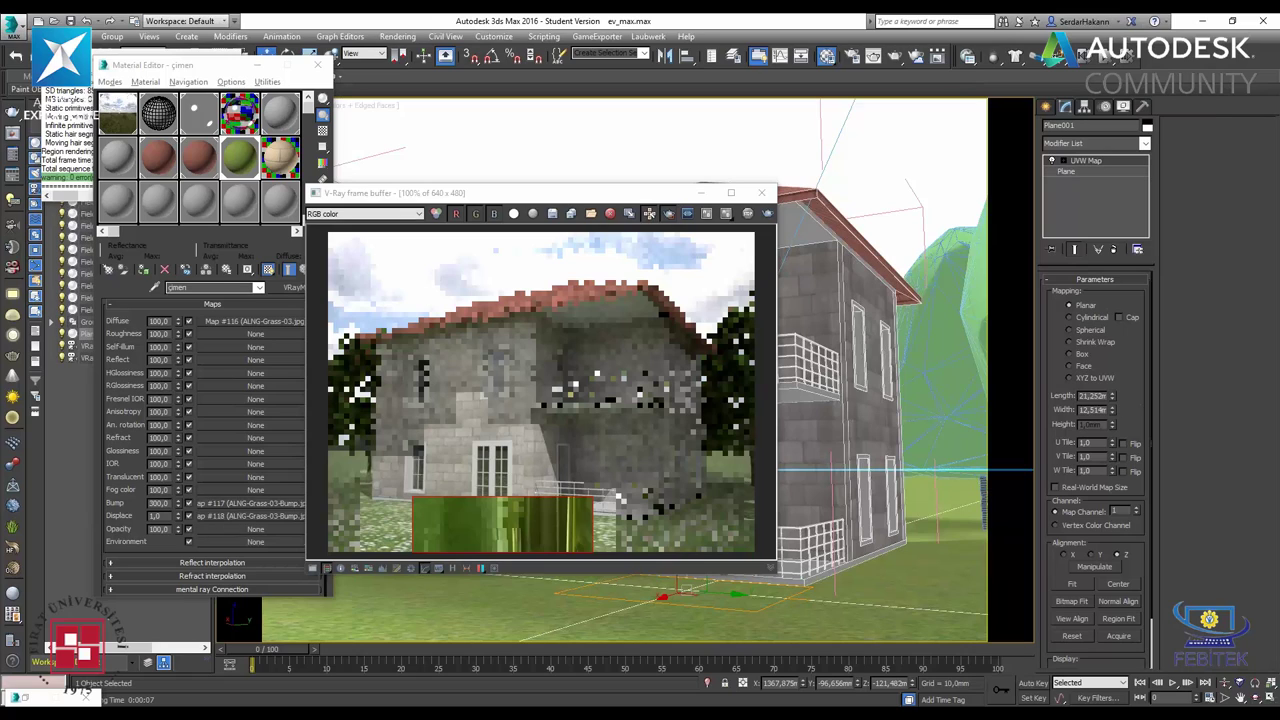
- Lower the Displace amount to 0,01 and re-render the lawn region
double_click(160, 516)
text(0,01)
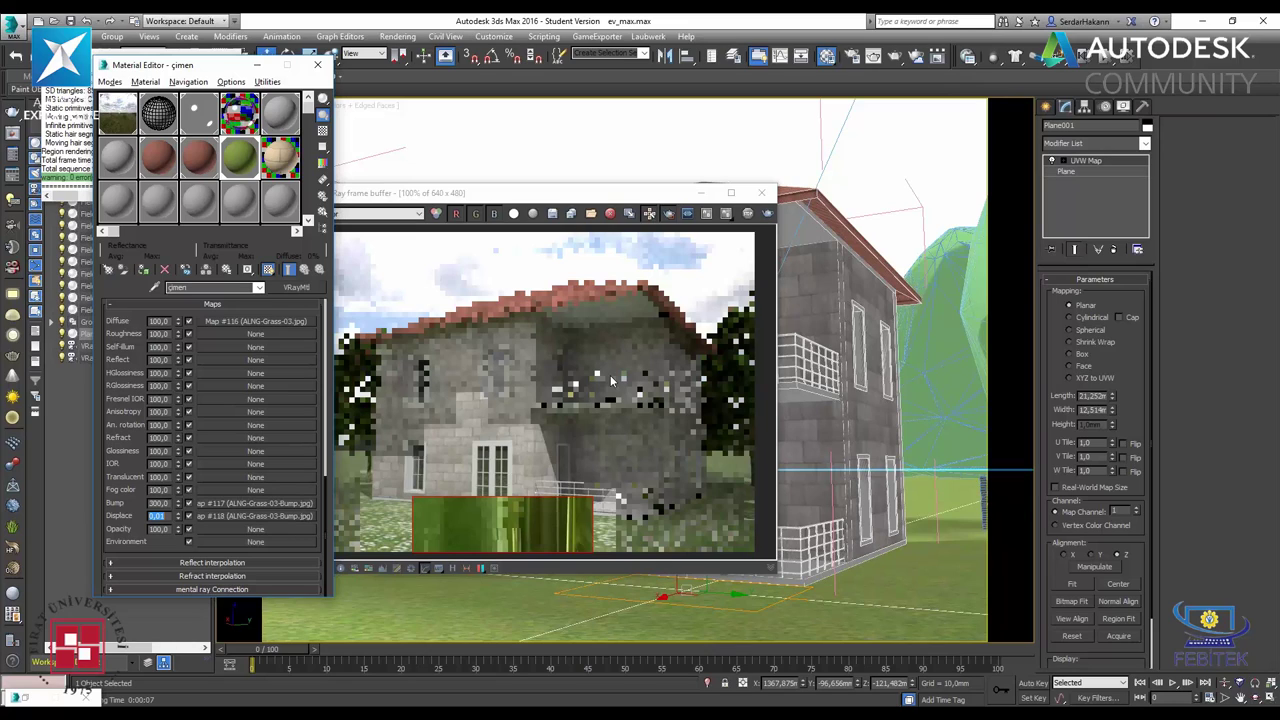
key(shift+q)
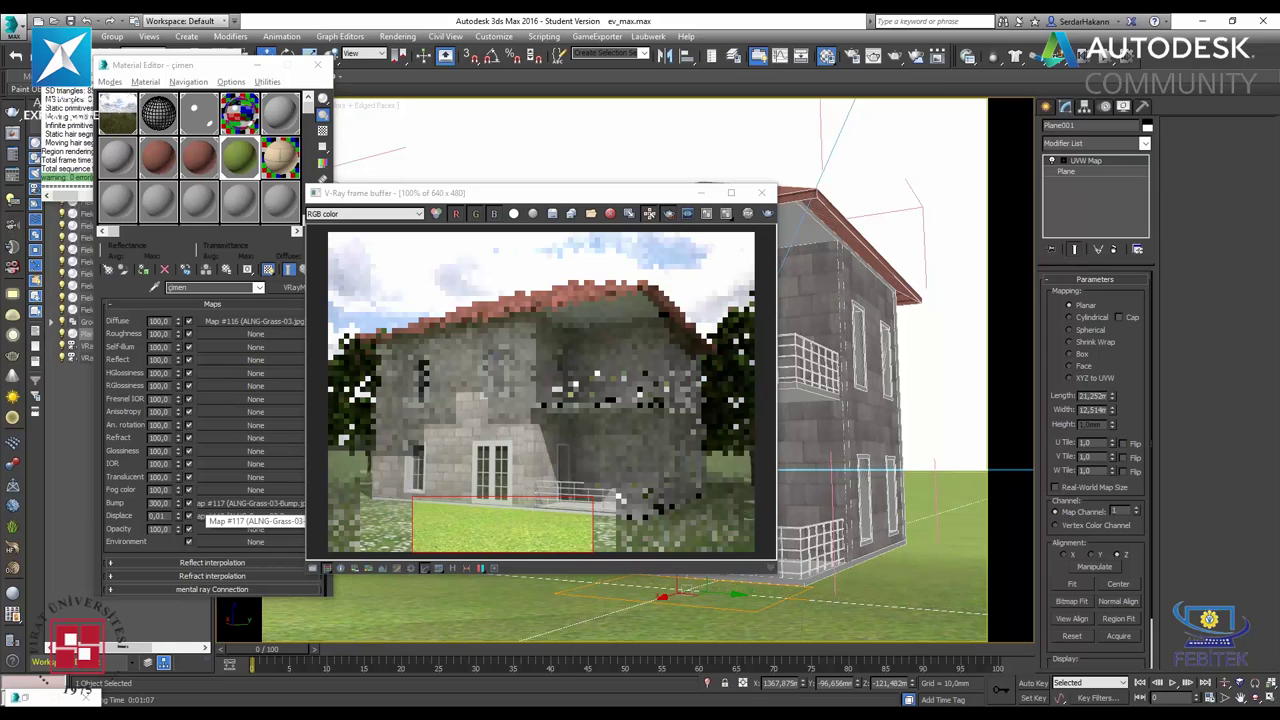
drag(200, 516, 220, 516)
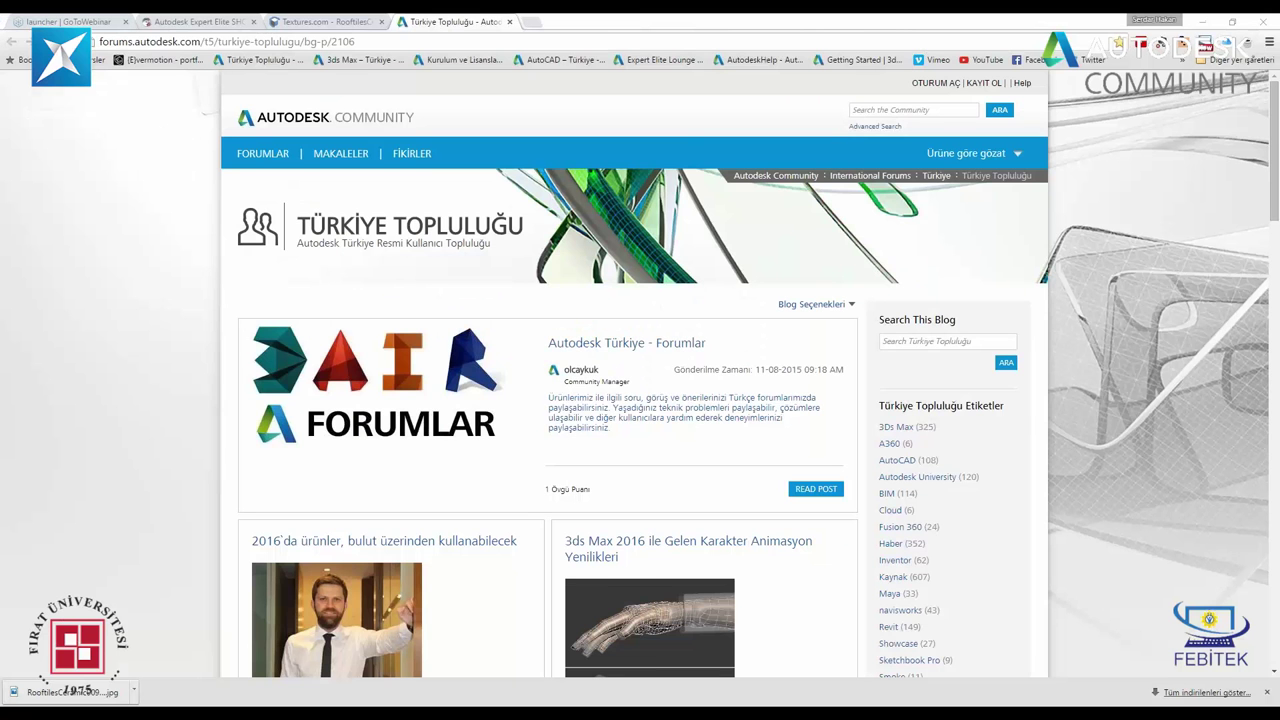
scroll(339, 425, down, 1)
scroll(339, 425, down, 1)
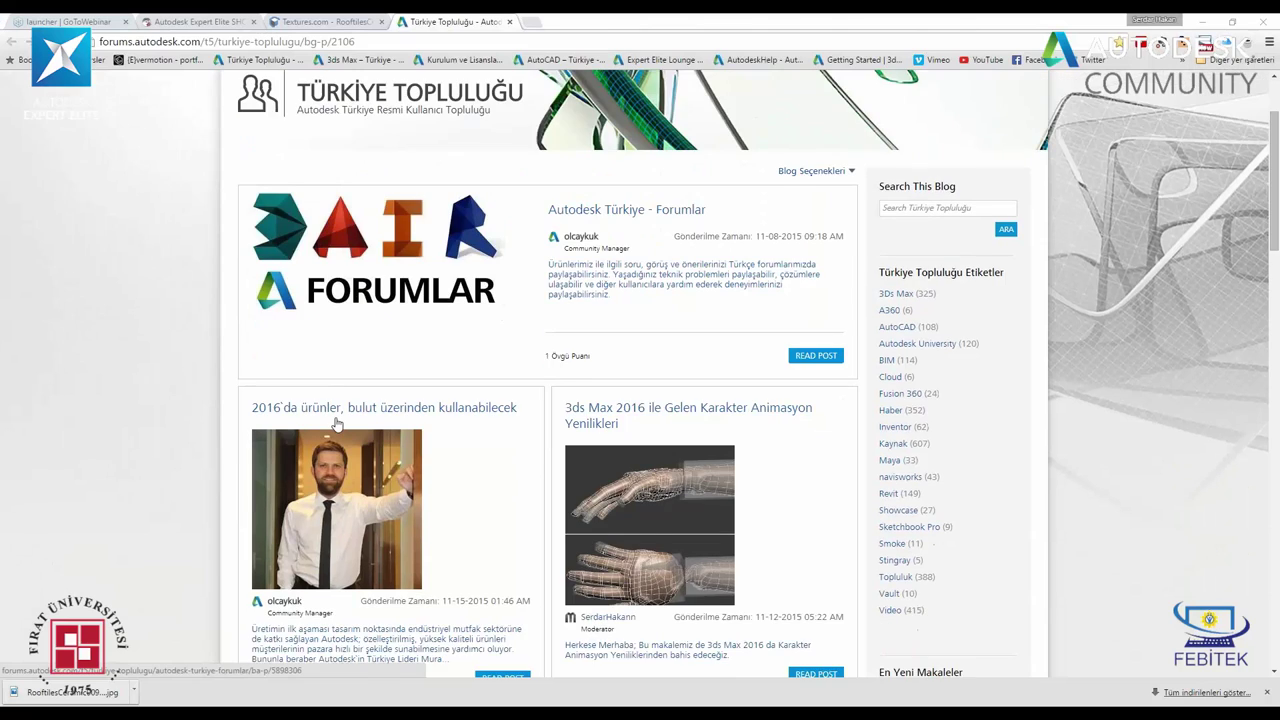
scroll(344, 438, down, 1)
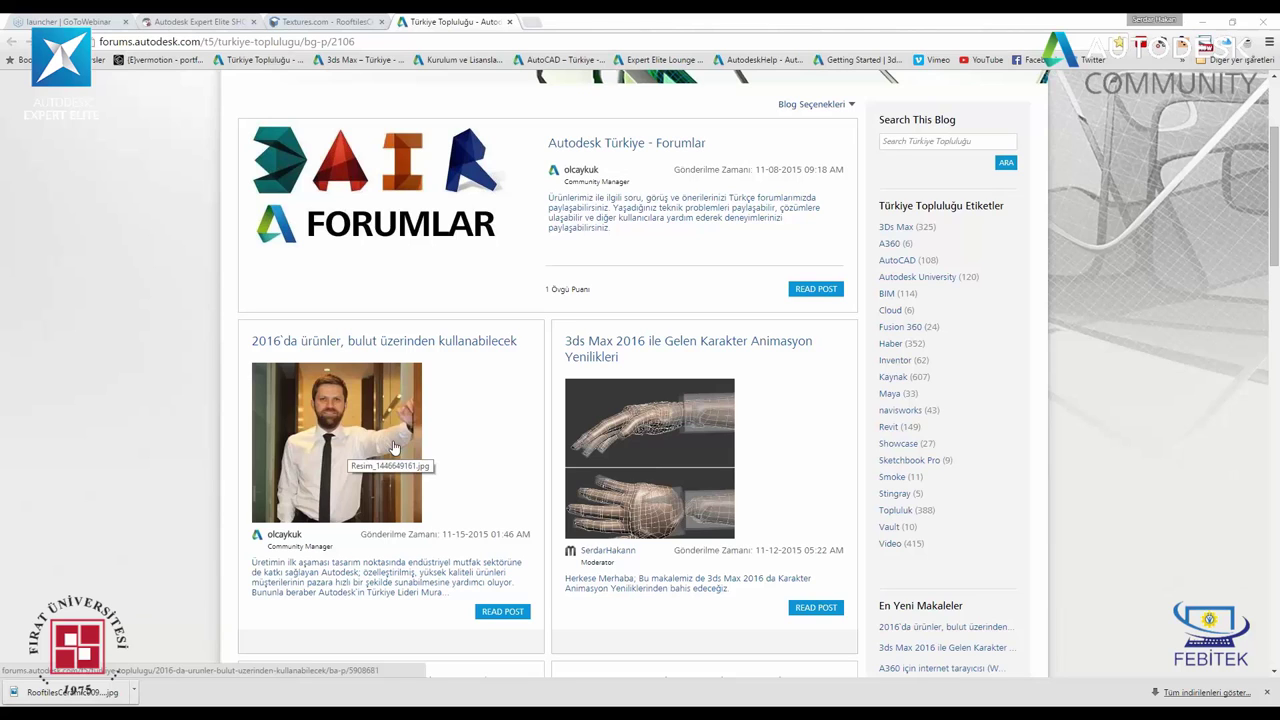
scroll(385, 445, up, 3)
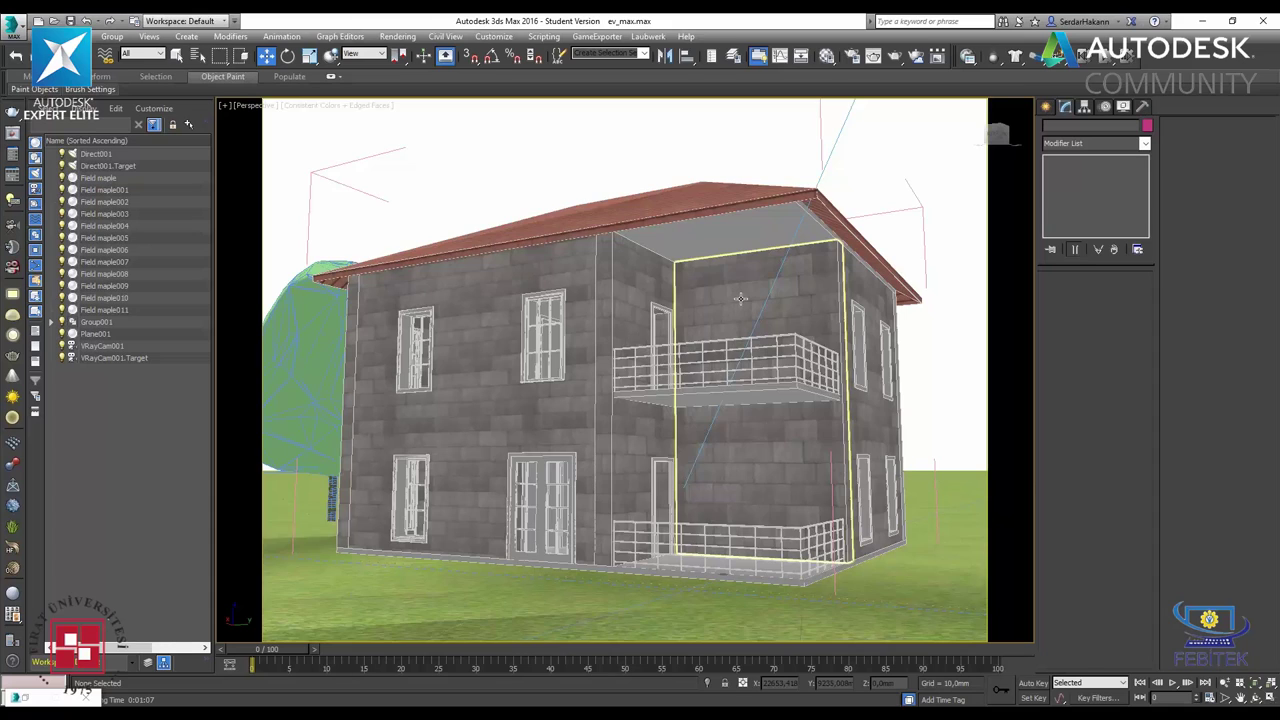
- Maximize the Top view and clone two instanced maples above and below the left tree
alt+middle_drag(740, 298, 750, 340)
scroll(754, 375, down, 10)
scroll(754, 375, up, 5)
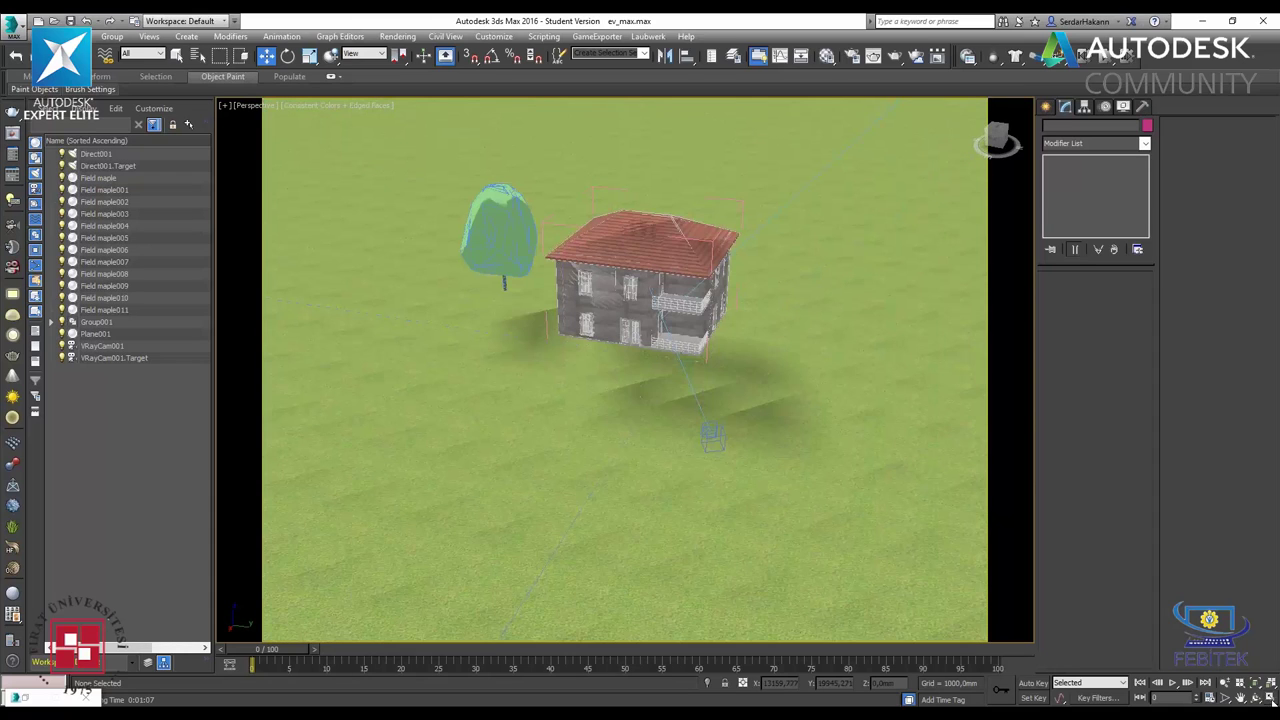
click(1270, 698)
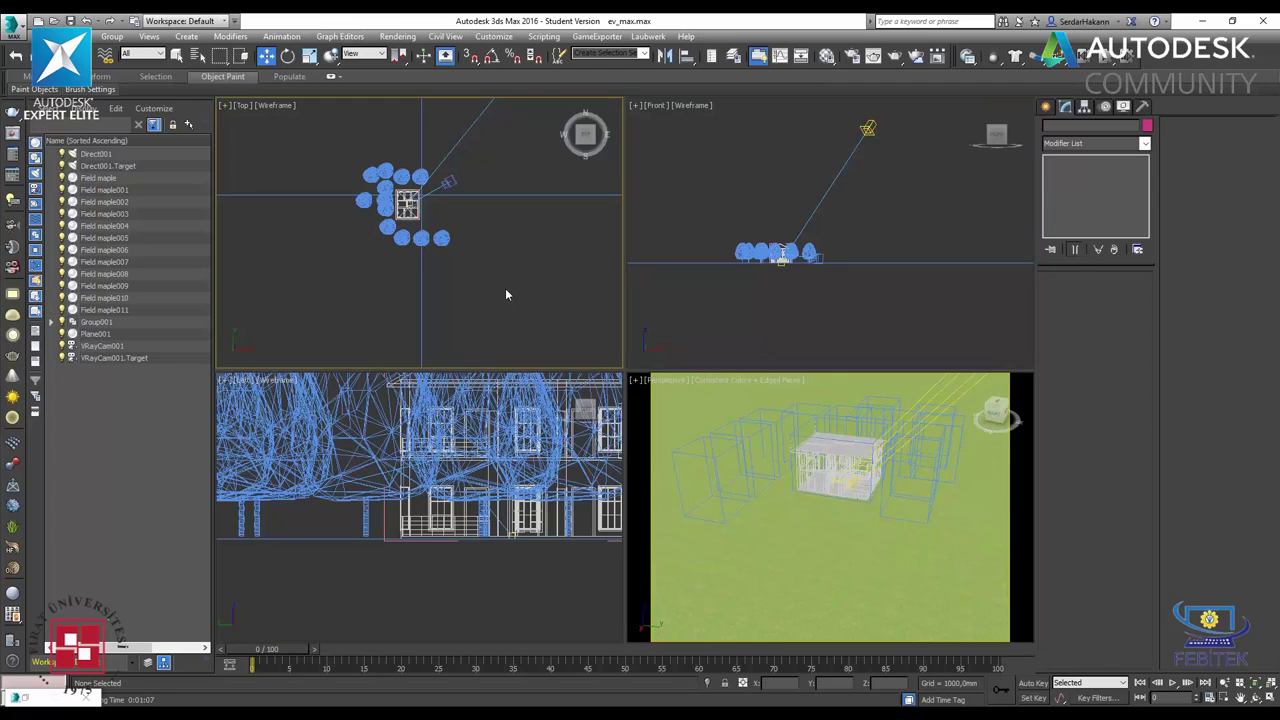
key(alt+w)
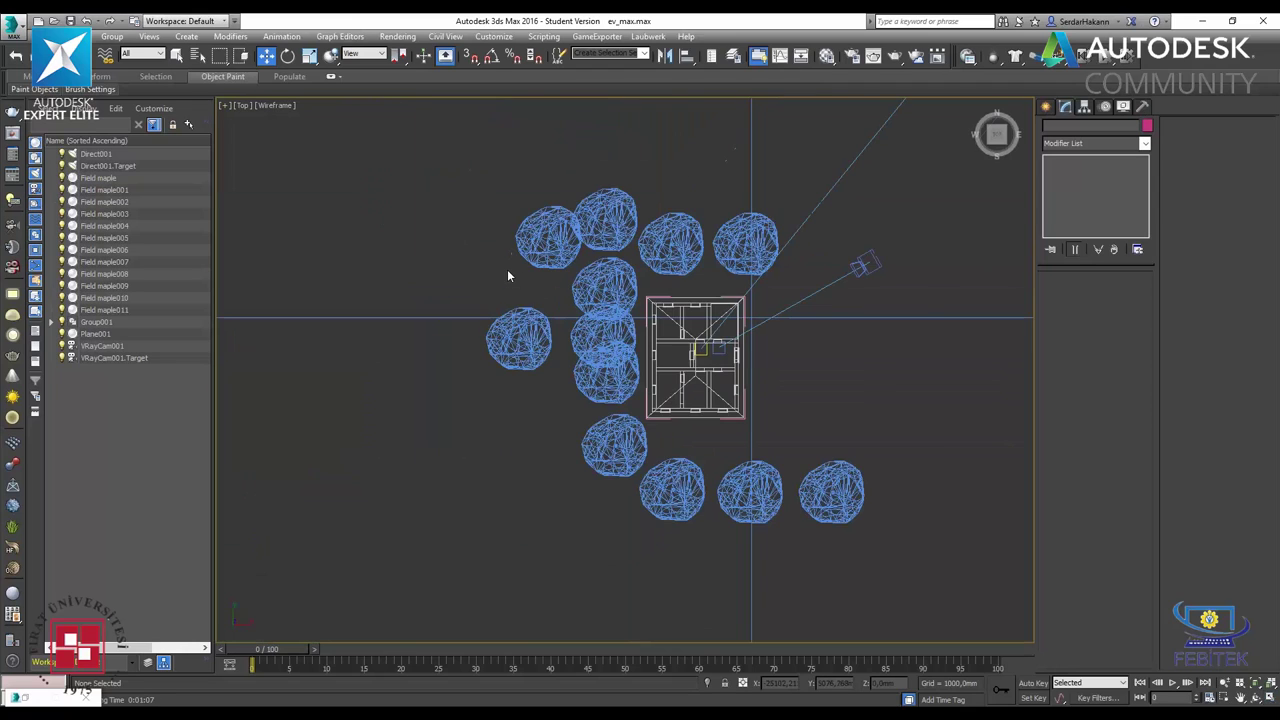
scroll(507, 269, up, 2)
click(523, 362)
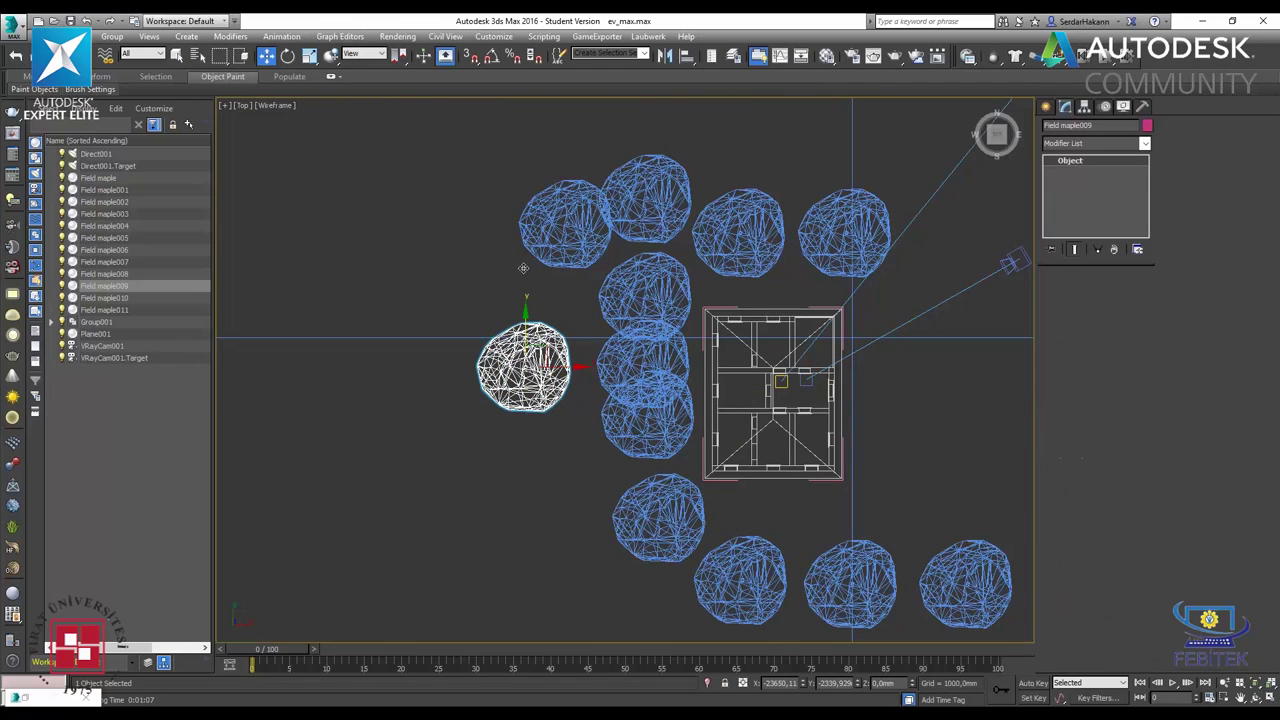
shift+drag(524, 355, 524, 280)
click(645, 423)
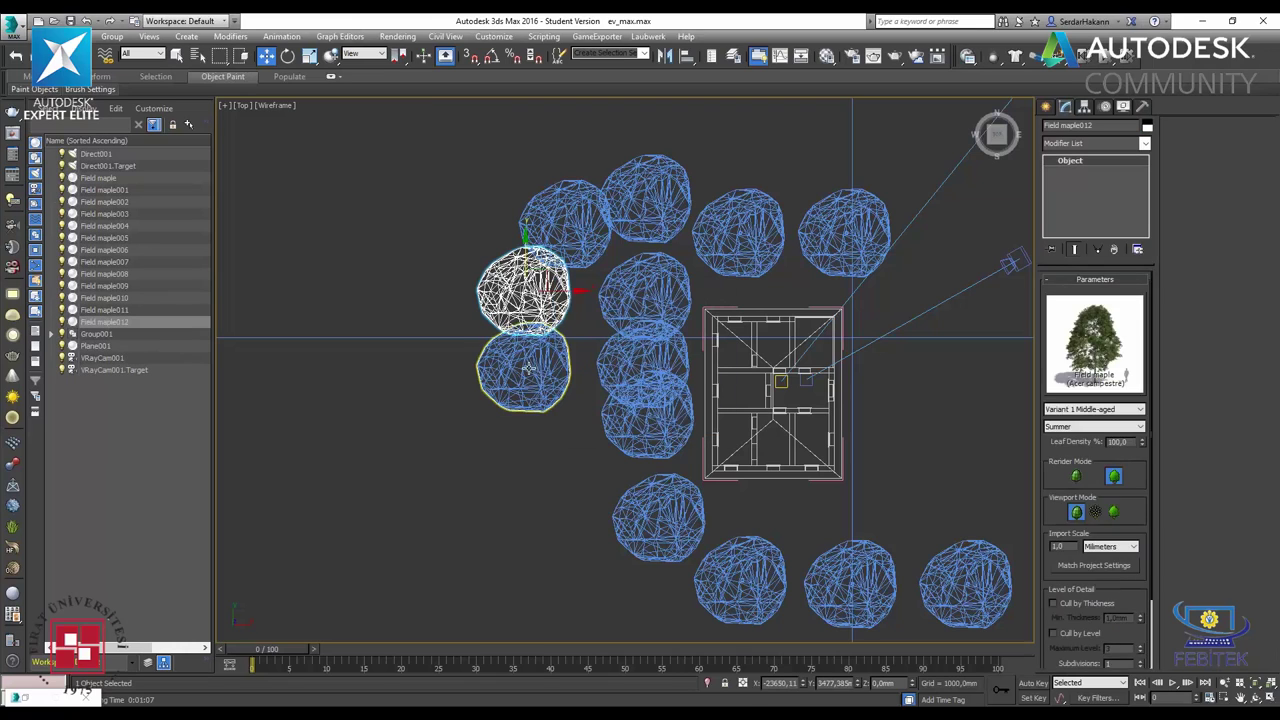
click(528, 368)
mouse_move(528, 368)
shift+mouse_down()
mouse_move(557, 465)
mouse_move(800, 135)
mouse_move(550, 458)
shift+mouse_up()
click(641, 422)
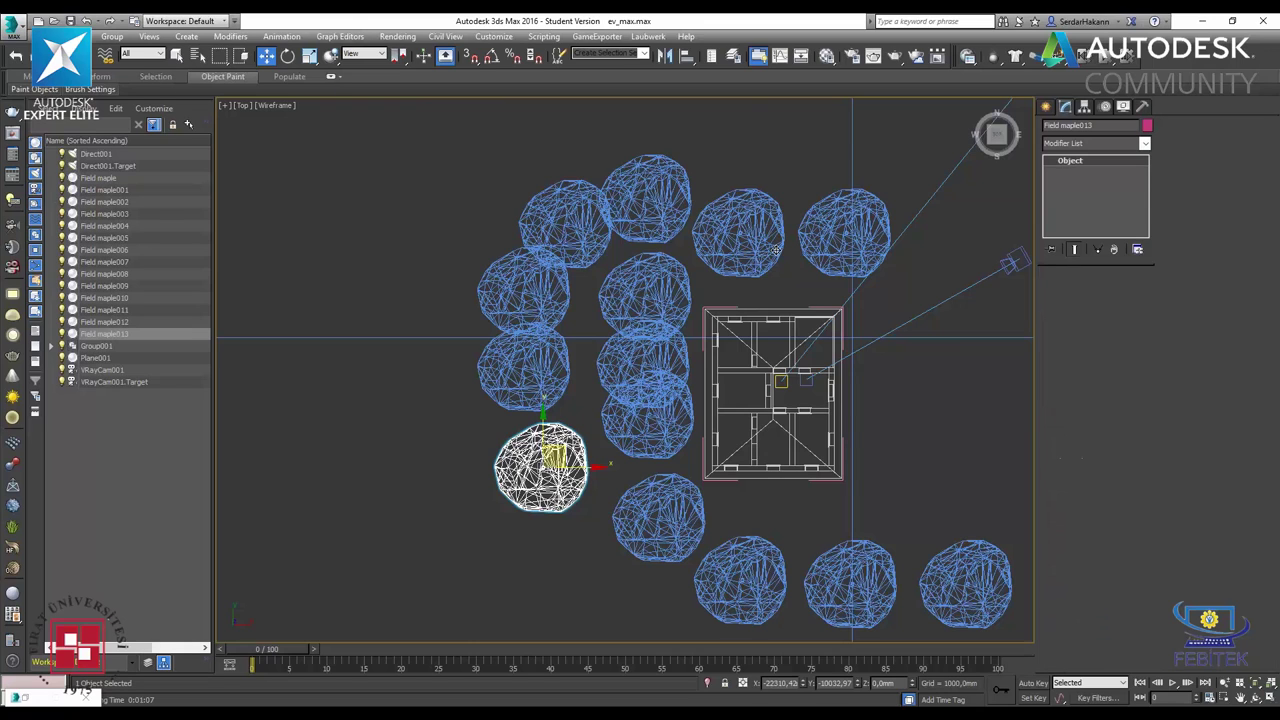
- Clone maple instances Field maple015 and Field maple016 and place them beside the house
shift+drag(545, 462, 795, 135)
click(640, 423)
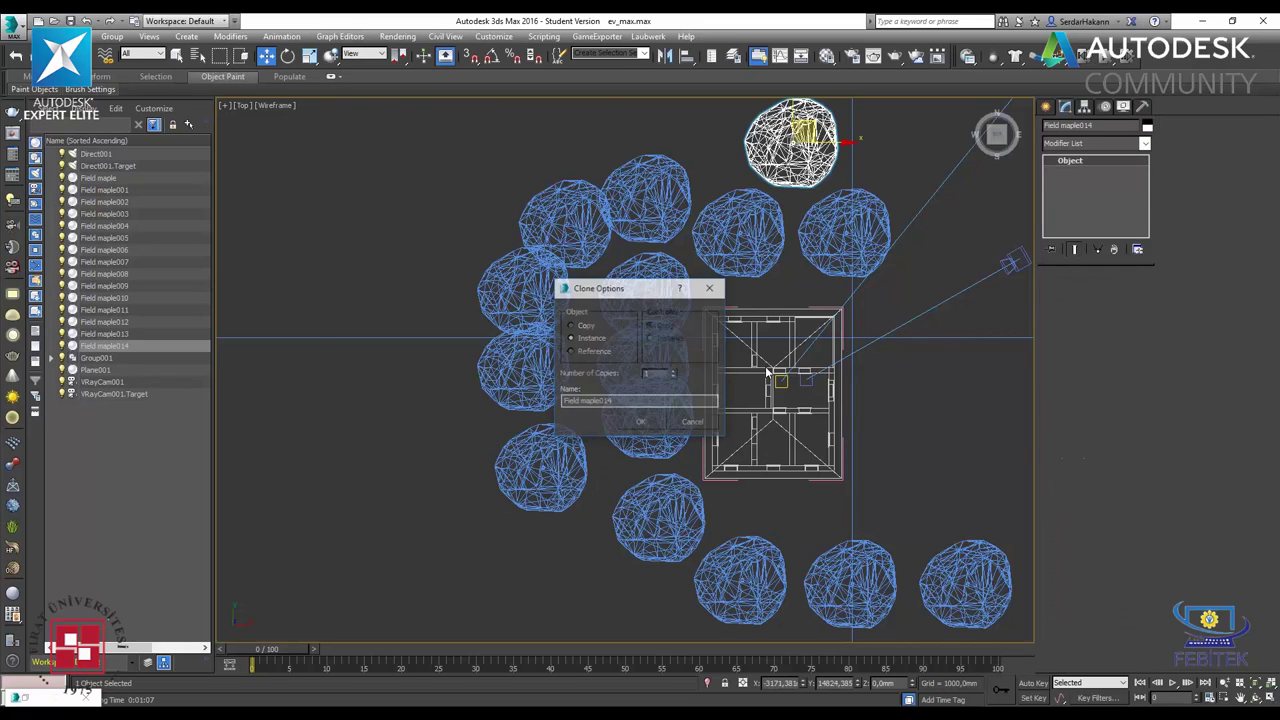
middle_drag(640, 423, 300, 468)
mouse_move(462, 172)
mouse_down()
mouse_move(623, 355)
mouse_move(571, 355)
mouse_move(575, 340)
mouse_move(650, 360)
mouse_up()
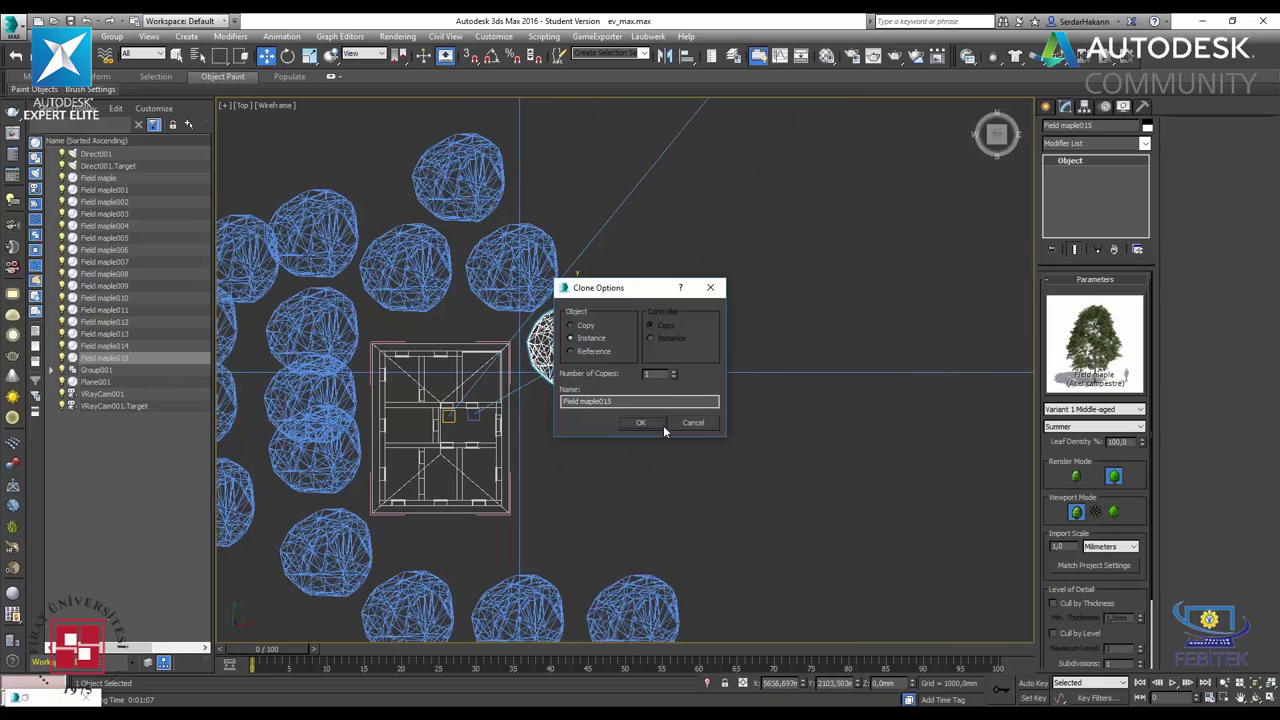
click(647, 424)
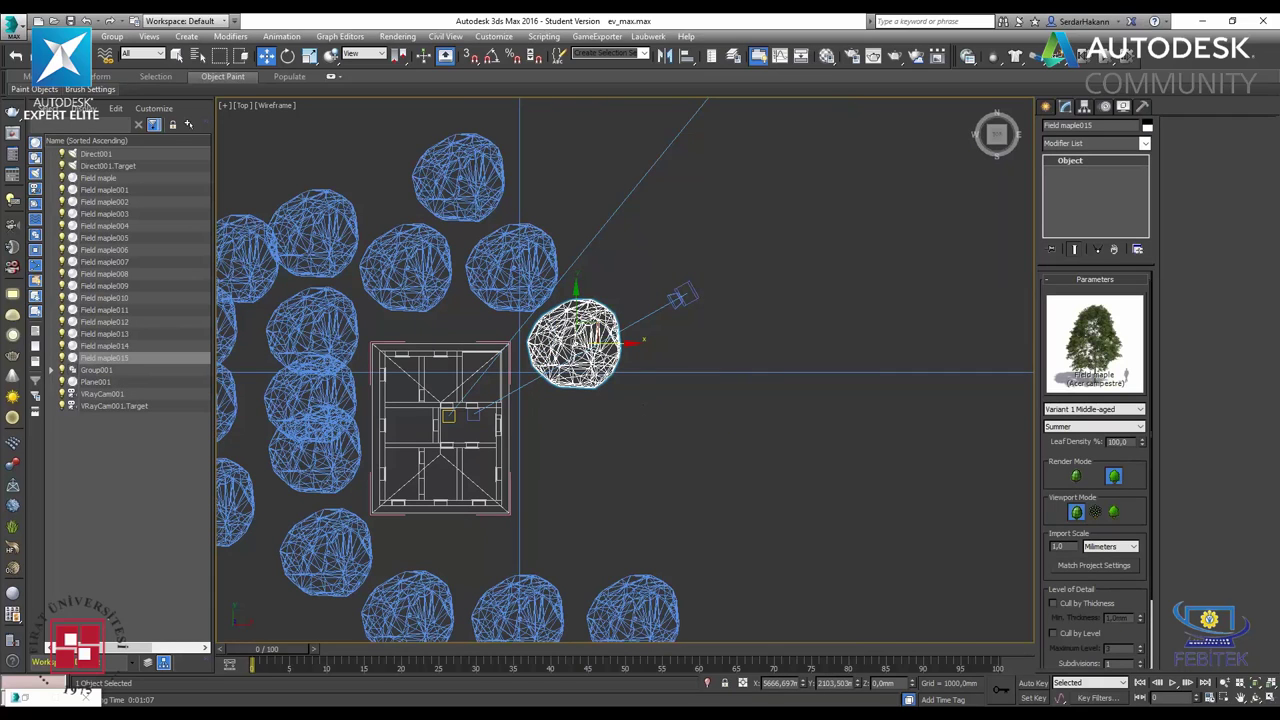
shift+drag(590, 340, 590, 450)
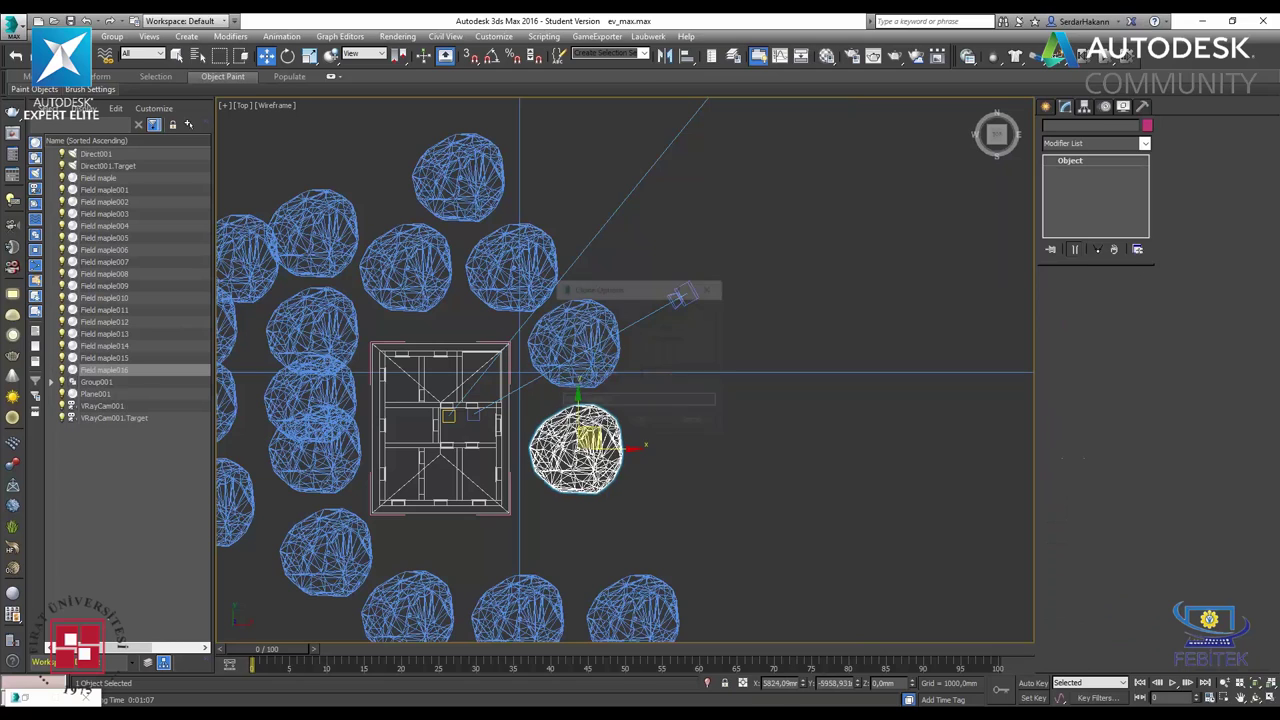
click(641, 422)
- Add instanced maples Field maple017 to Field maple019 beside the house, then restore four views
middle_drag(698, 500, 738, 425)
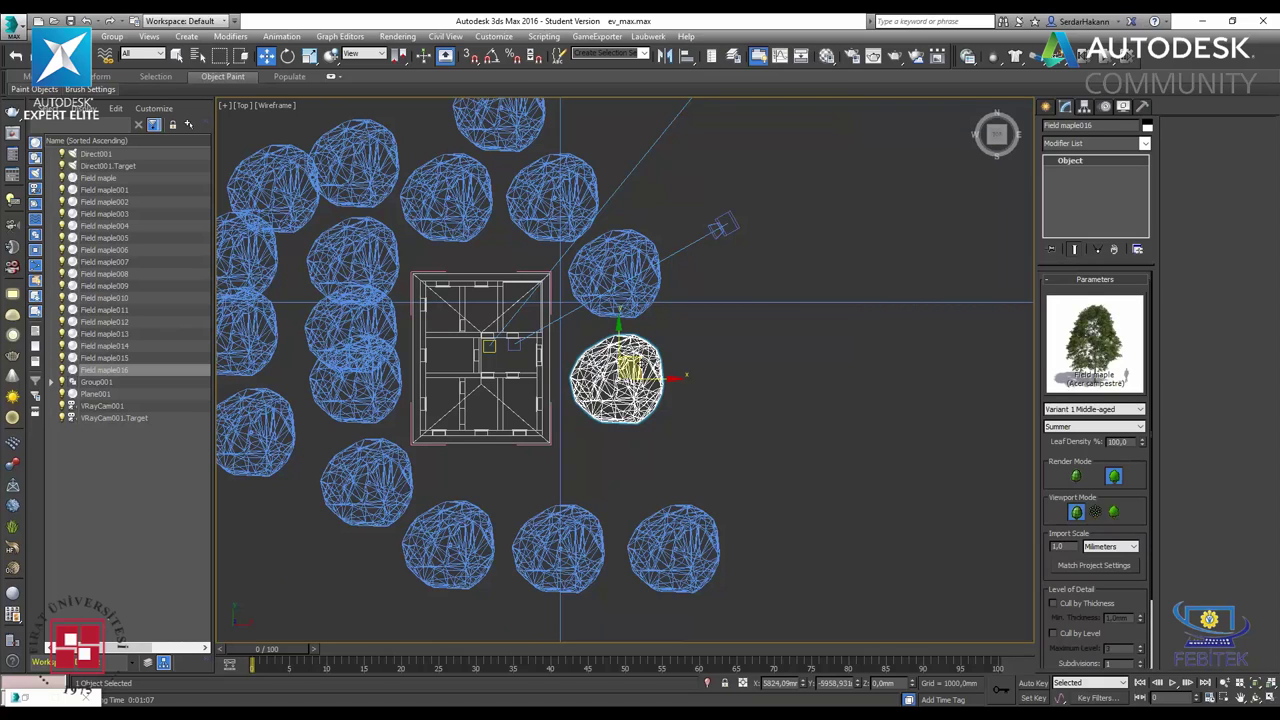
shift+drag(620, 380, 620, 477)
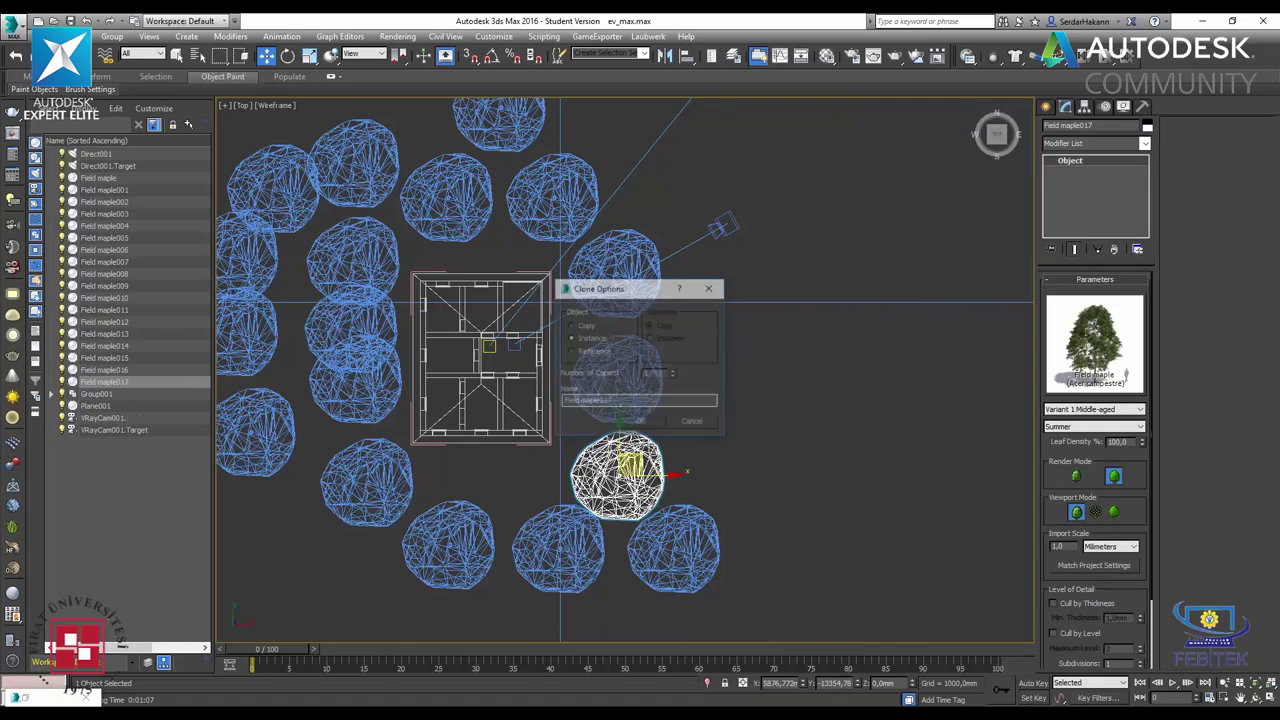
click(641, 423)
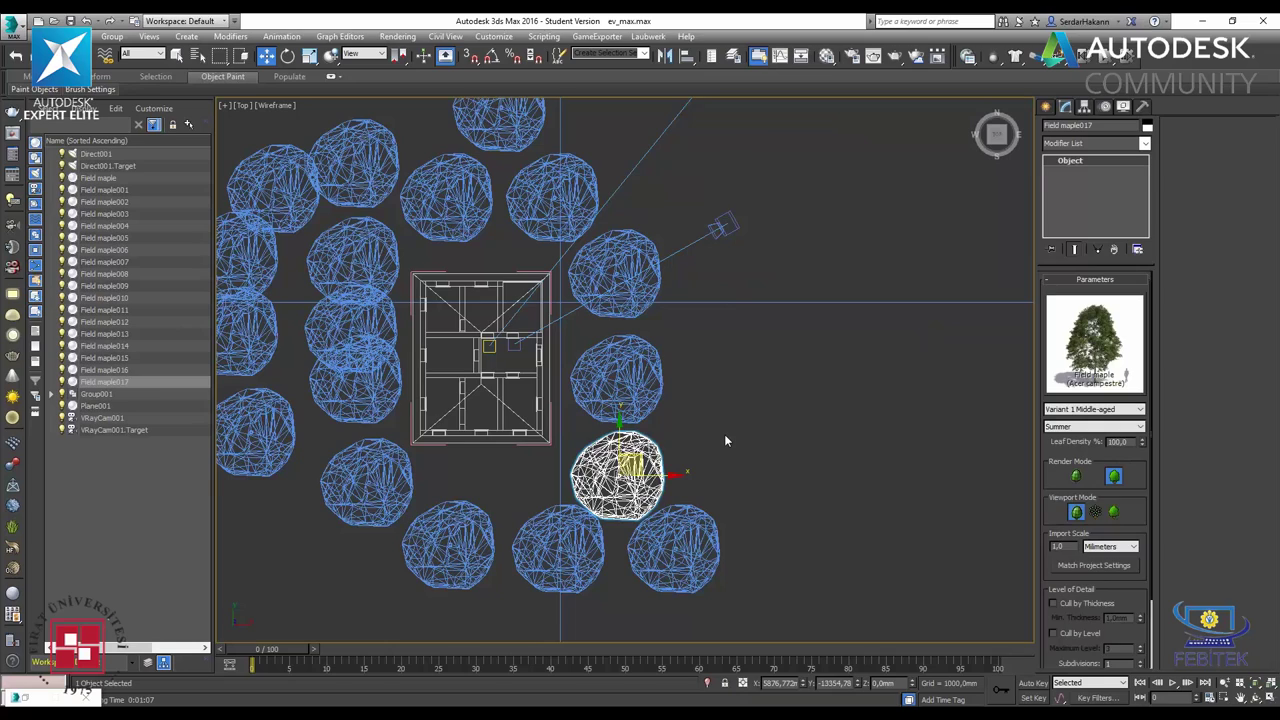
scroll(724, 434, down, 3)
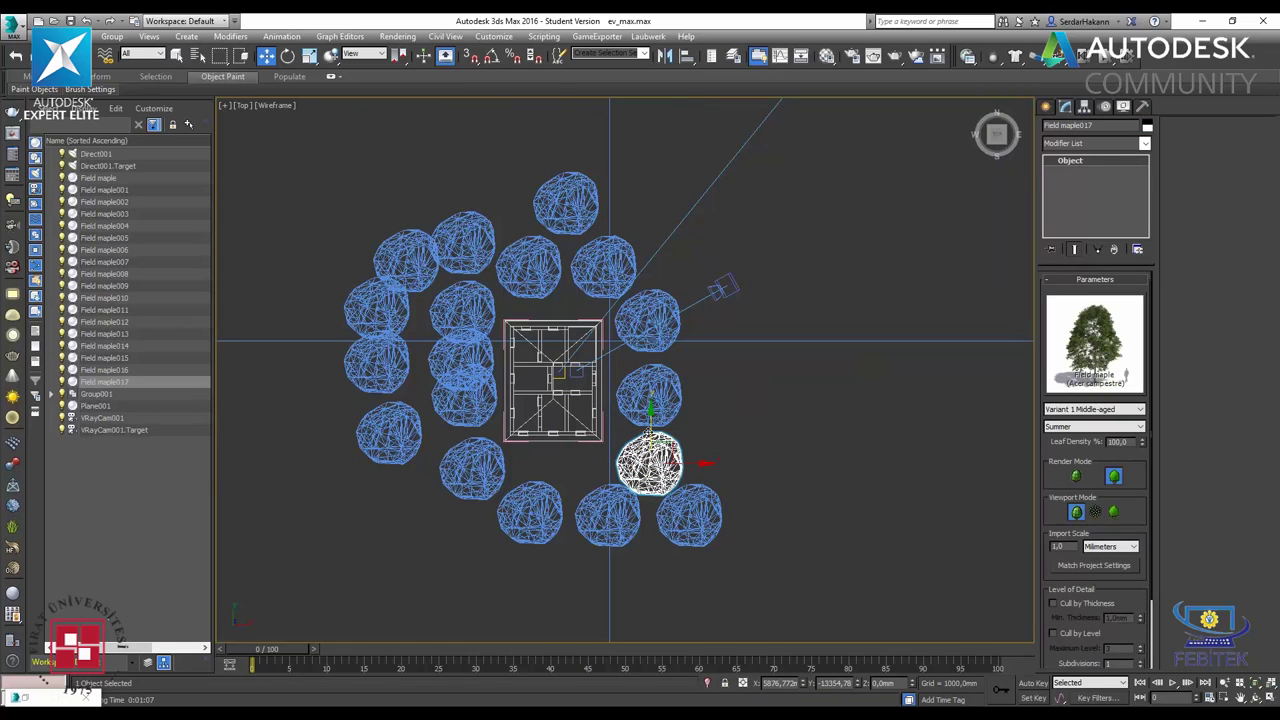
drag(649, 432, 649, 430)
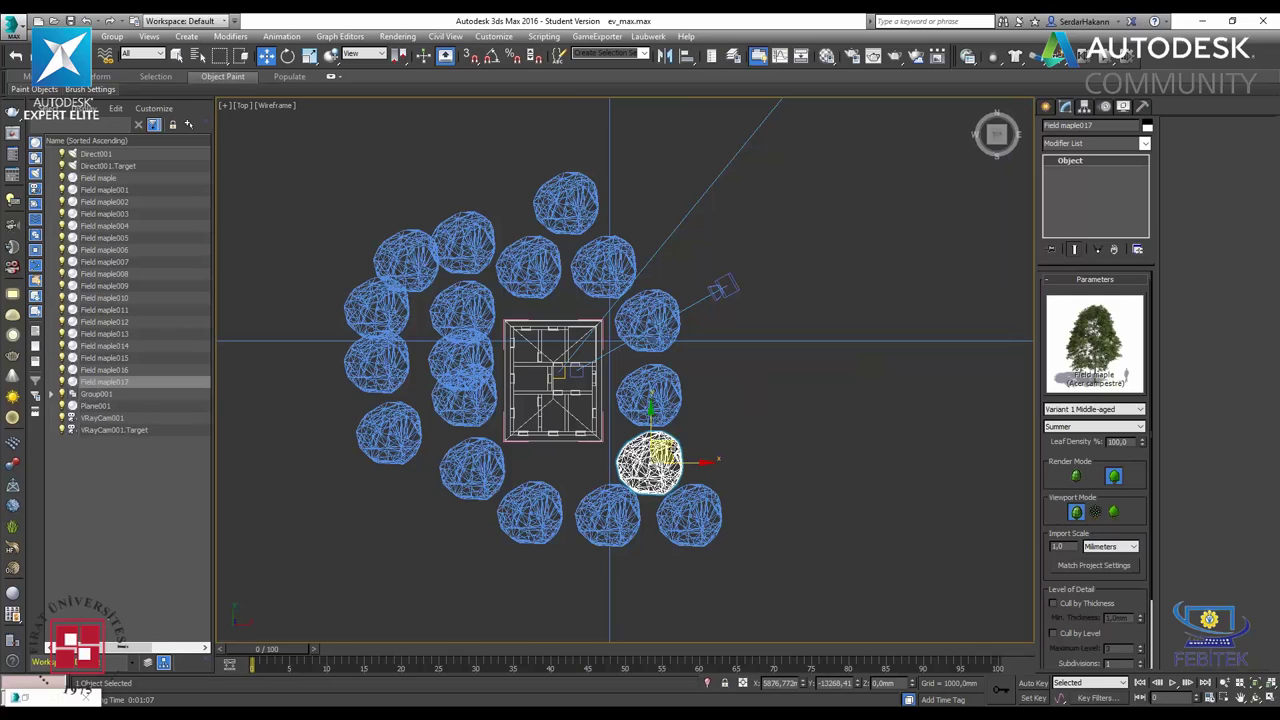
drag(658, 452, 720, 342)
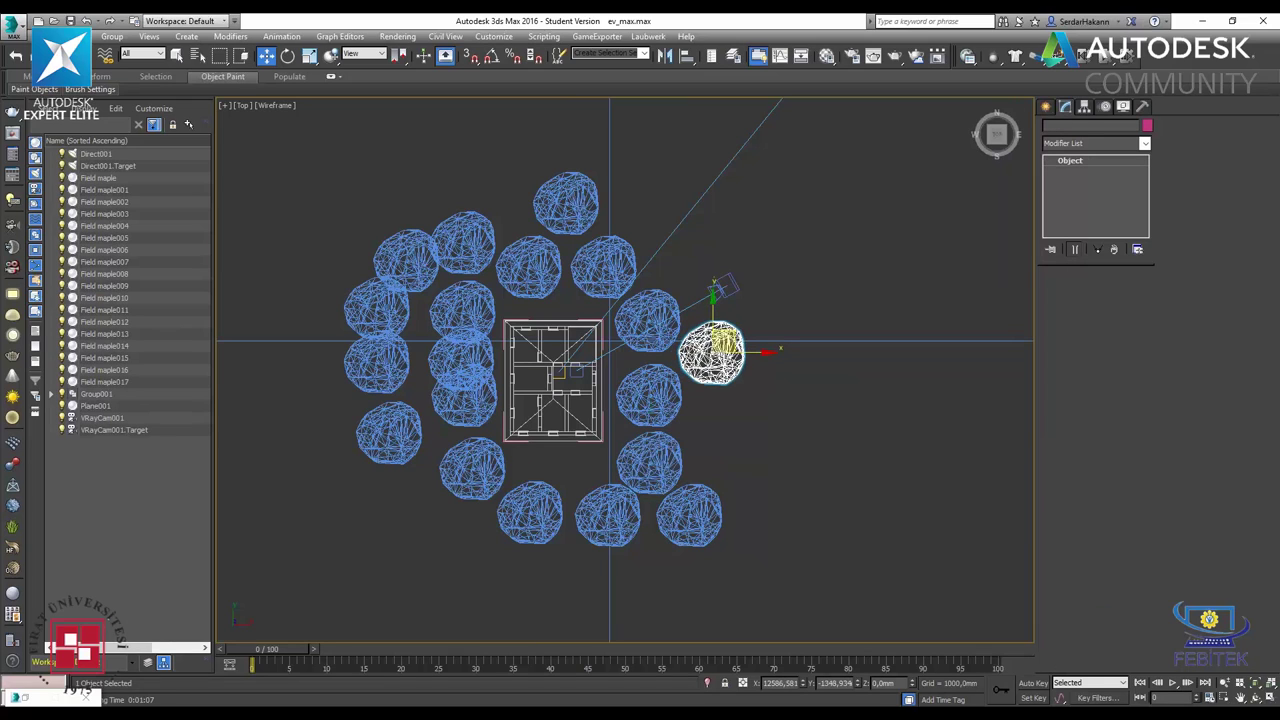
click(643, 426)
drag(720, 342, 728, 410)
key(ctrl+v)
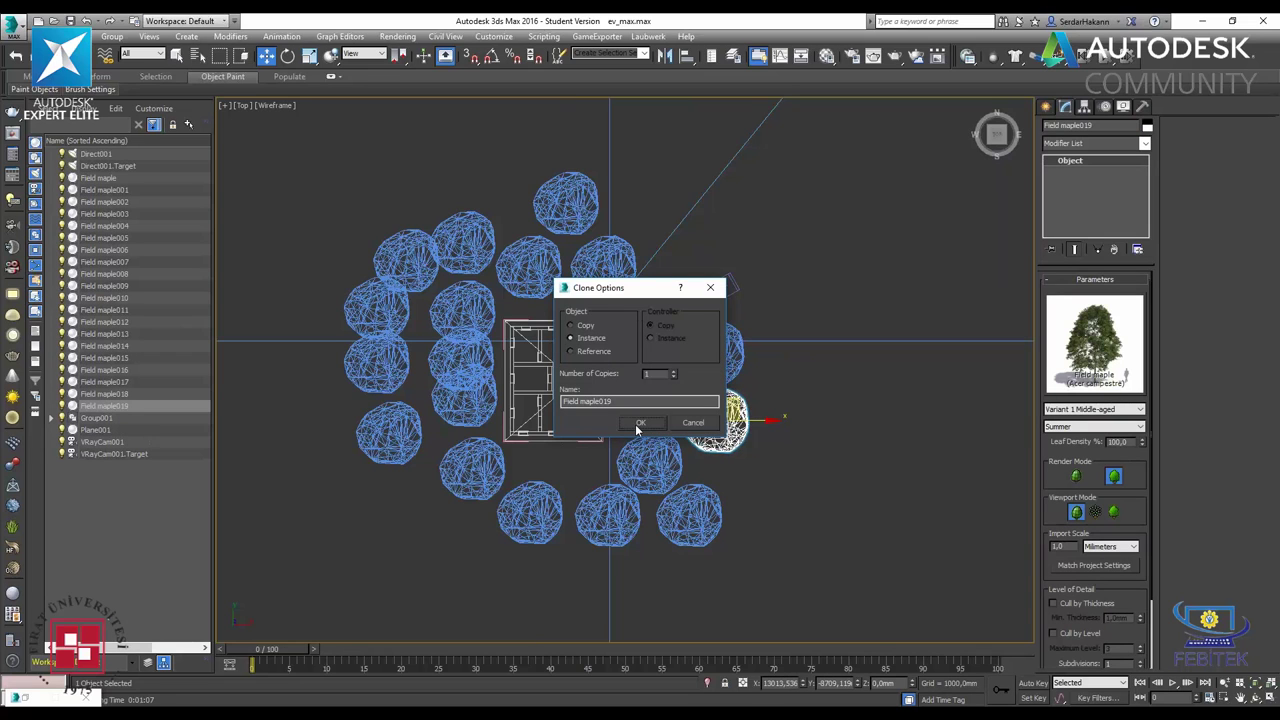
click(643, 426)
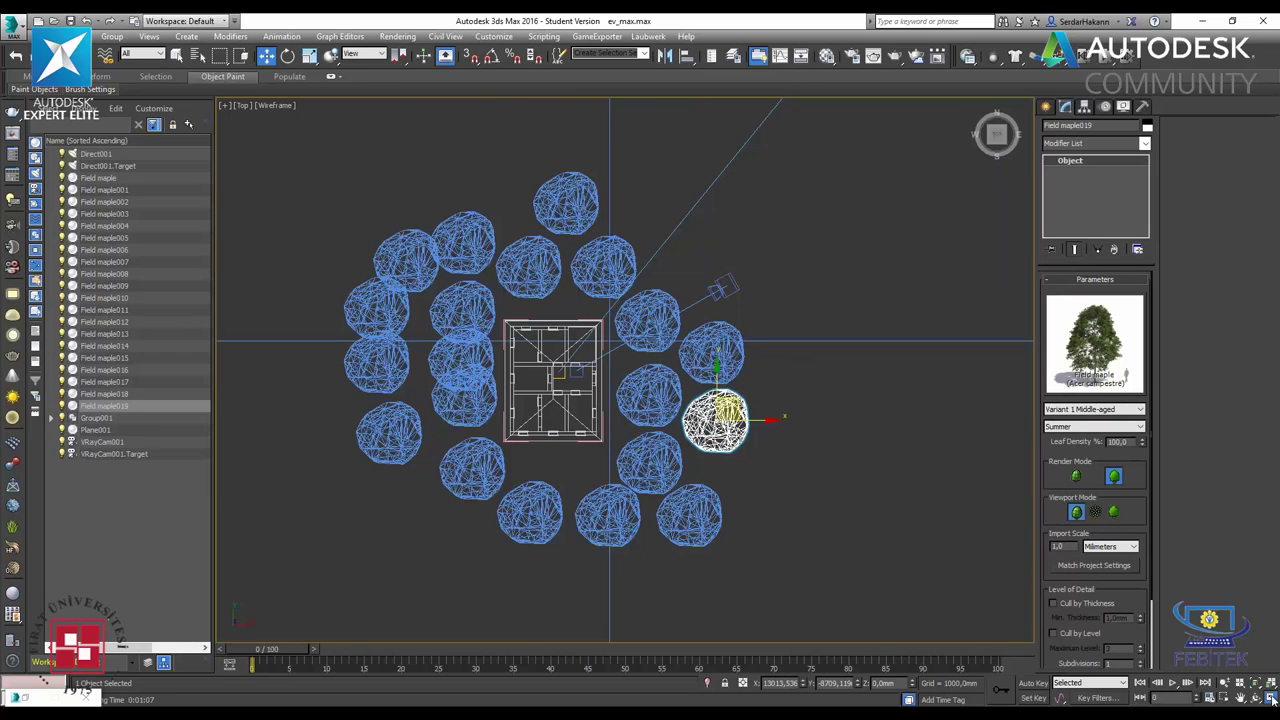
click(1271, 699)
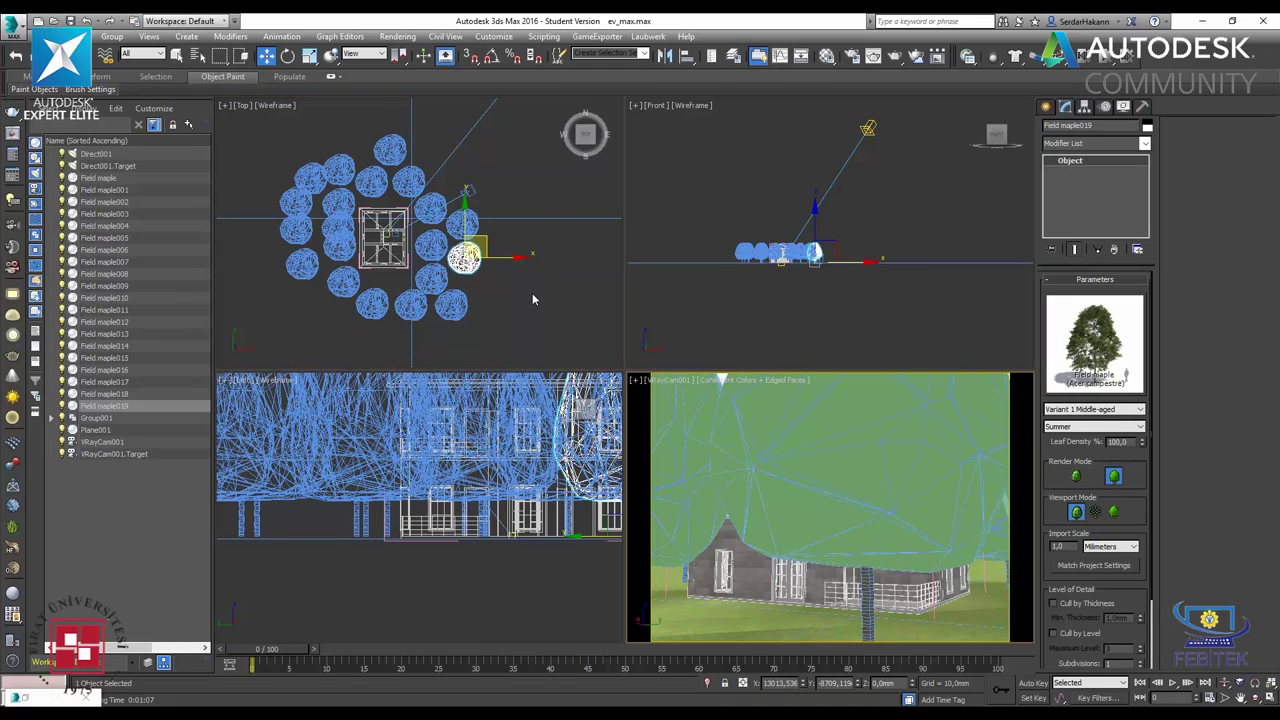
- Move trees in the Top view, sliding Field maple016 out of the camera's frame
drag(463, 258, 430, 208)
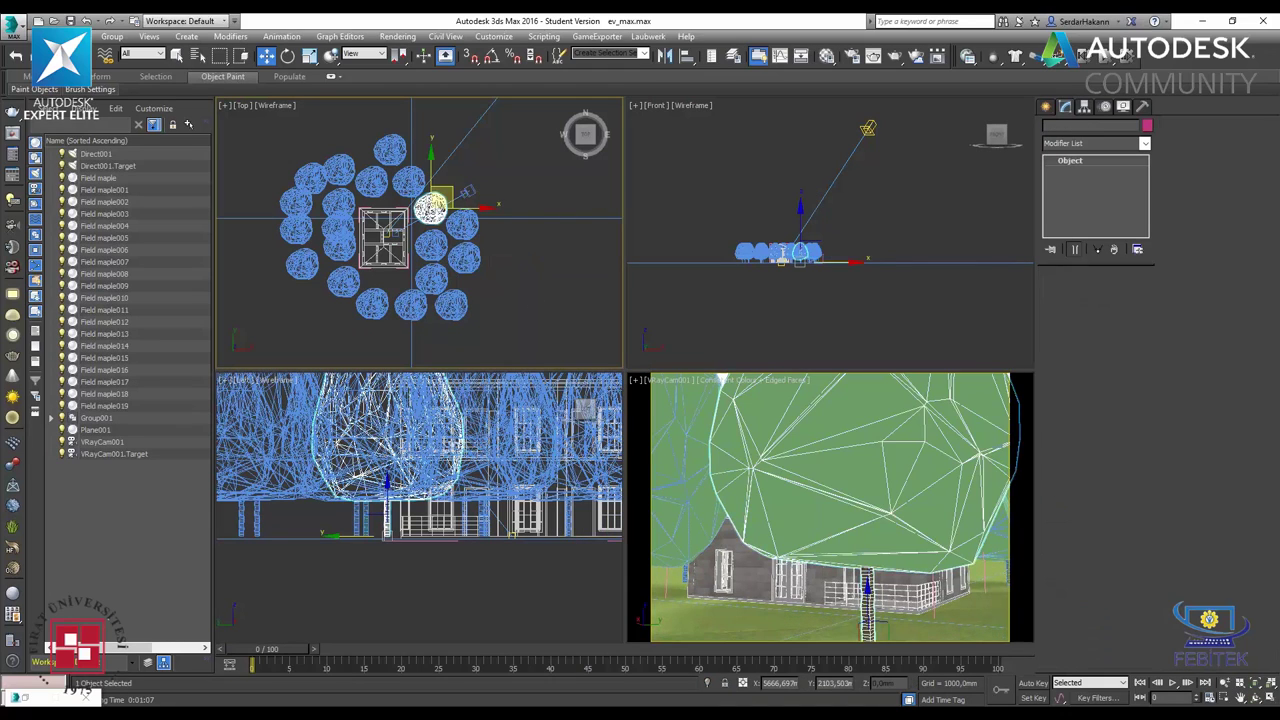
drag(431, 208, 457, 159)
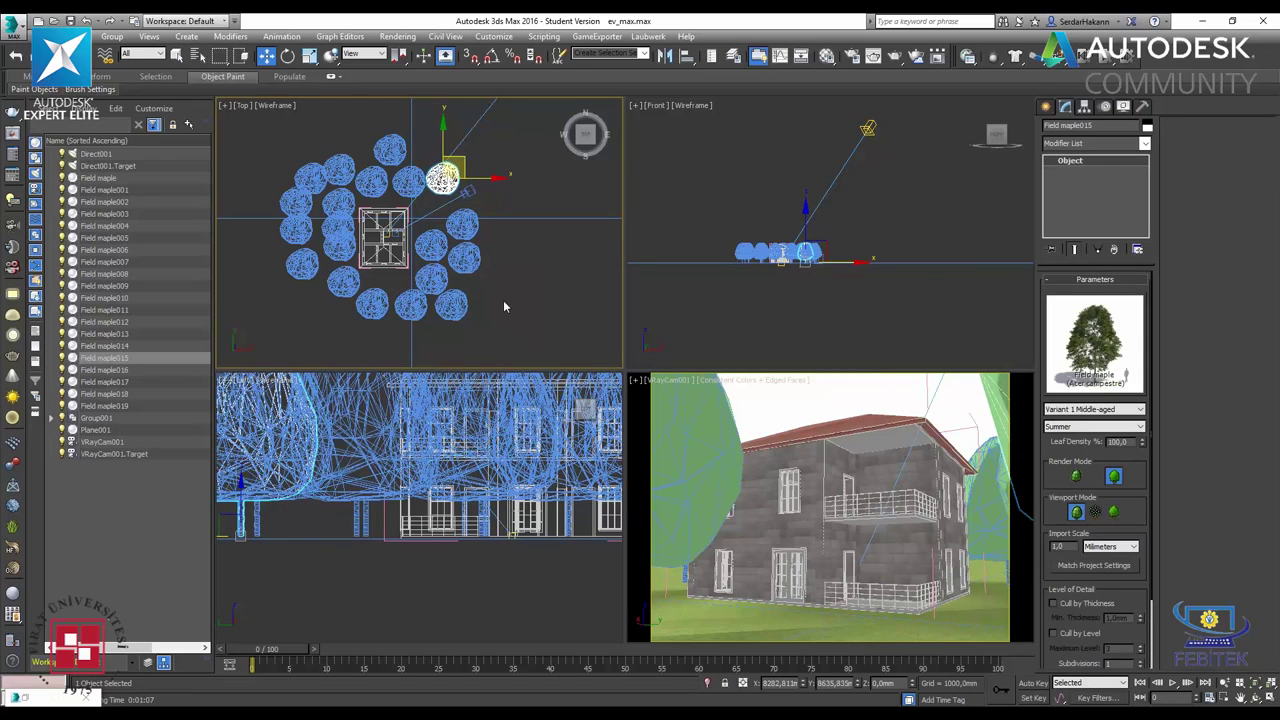
click(462, 224)
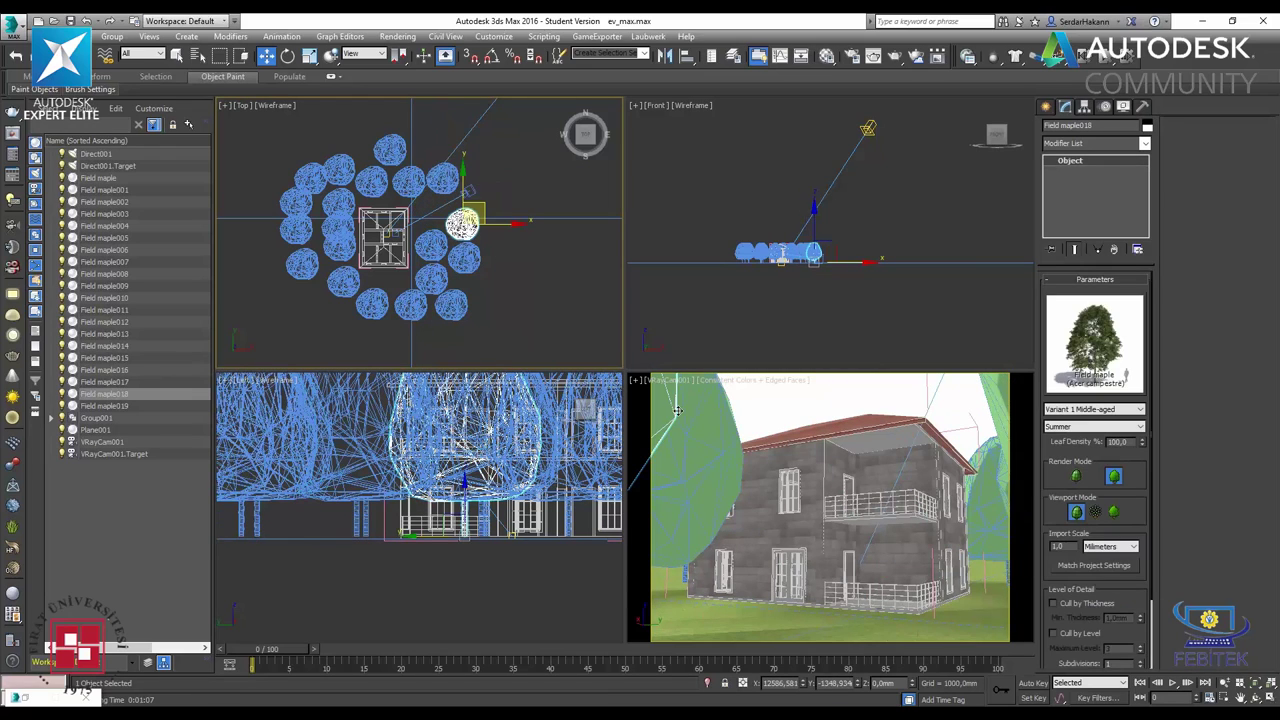
click(438, 244)
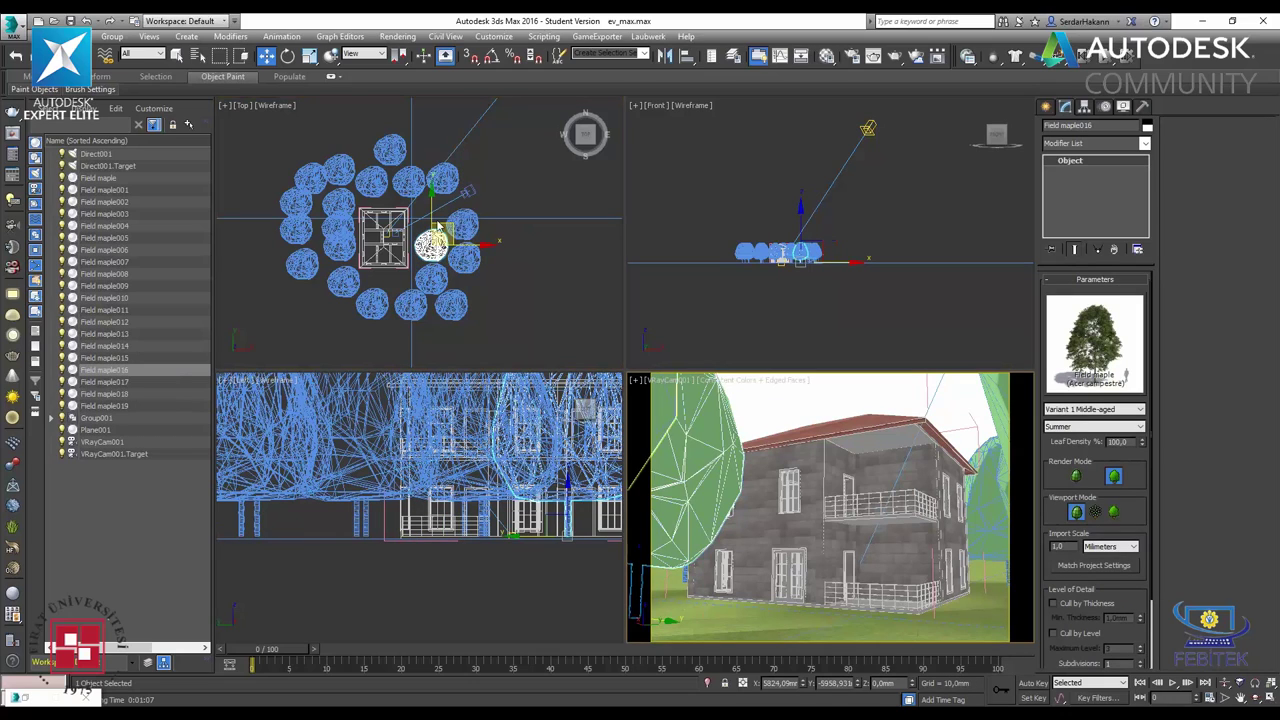
drag(476, 249, 488, 244)
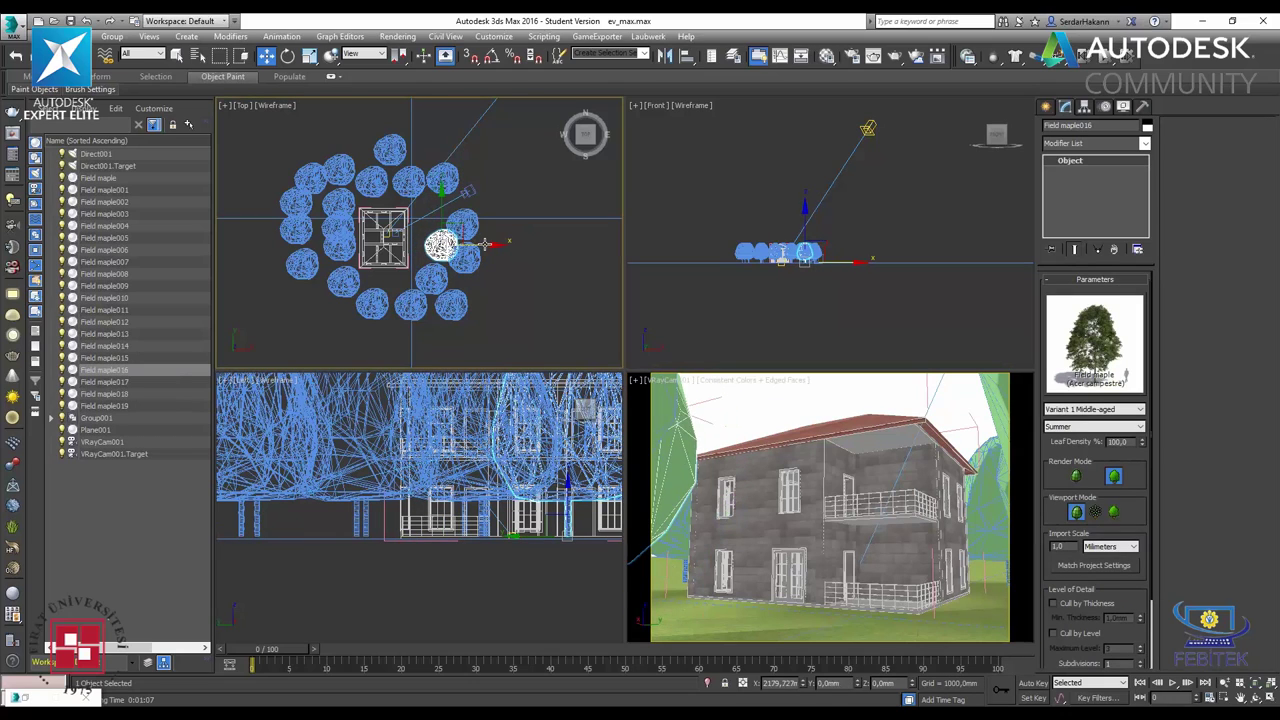
- Maximize VRayCam001, orbit and pan to recentre the house, and show Render Elements settings
right_click(839, 443)
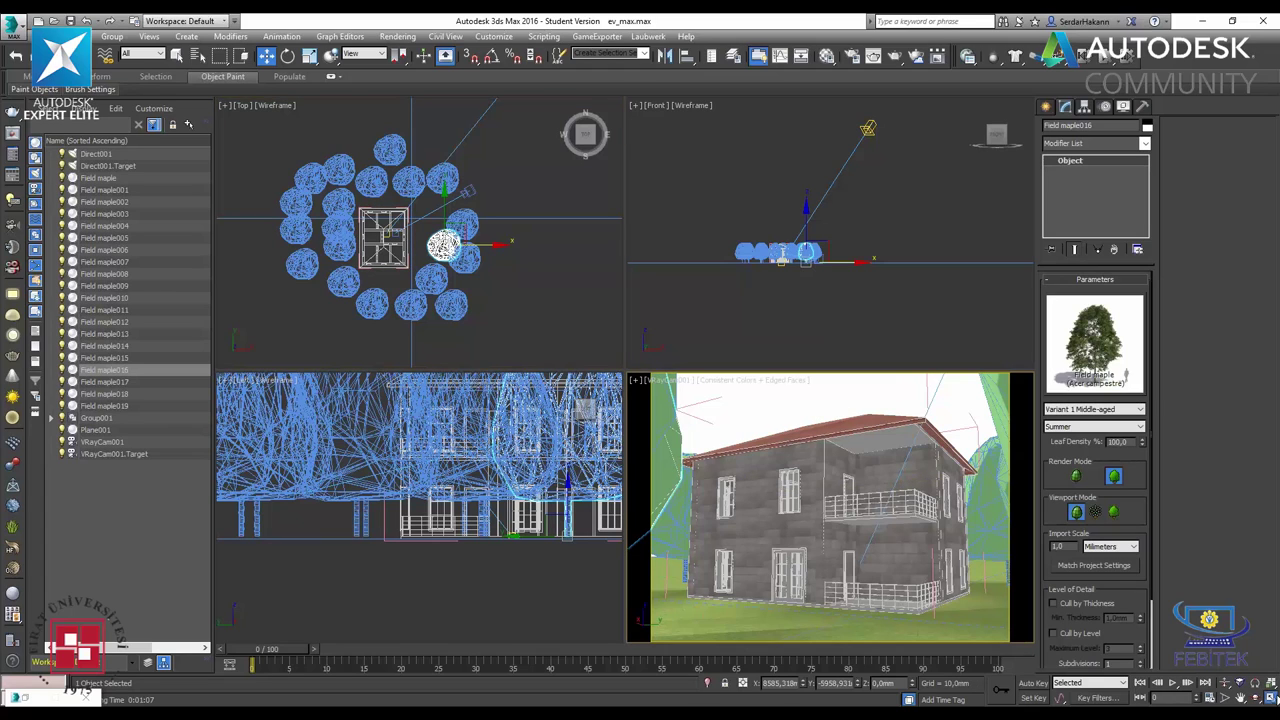
click(1268, 697)
click(1255, 697)
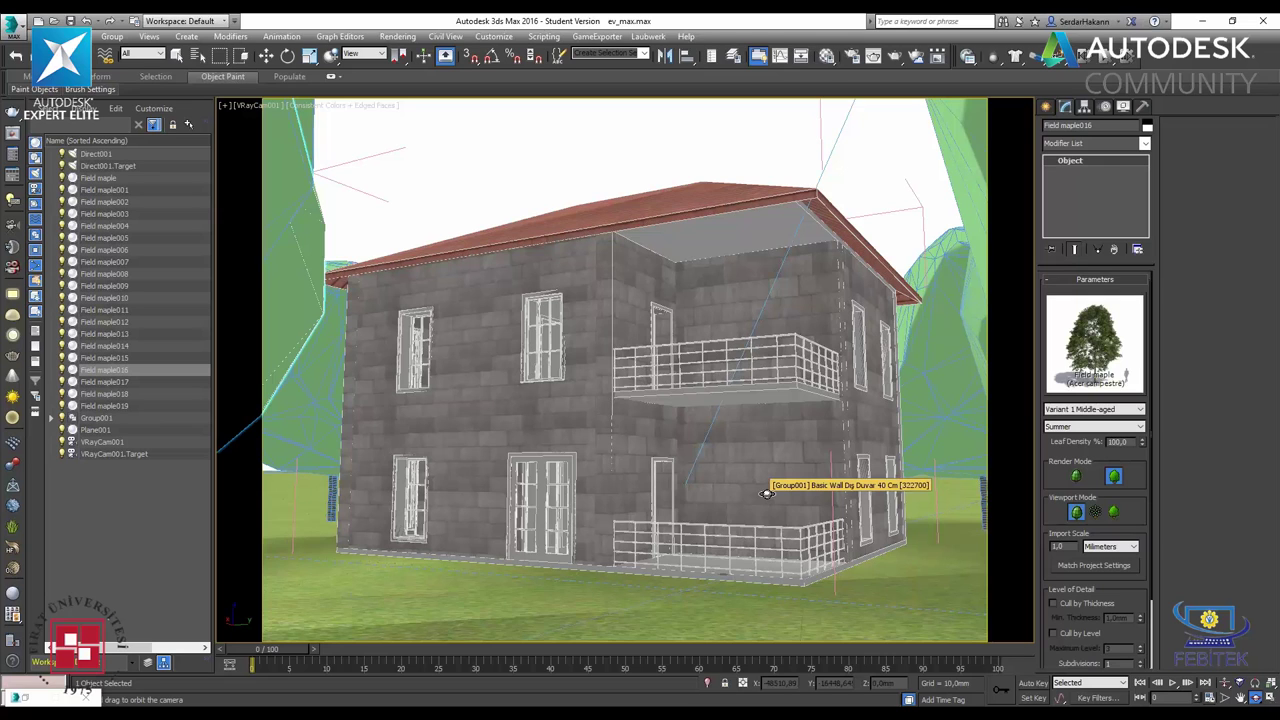
drag(767, 493, 776, 526)
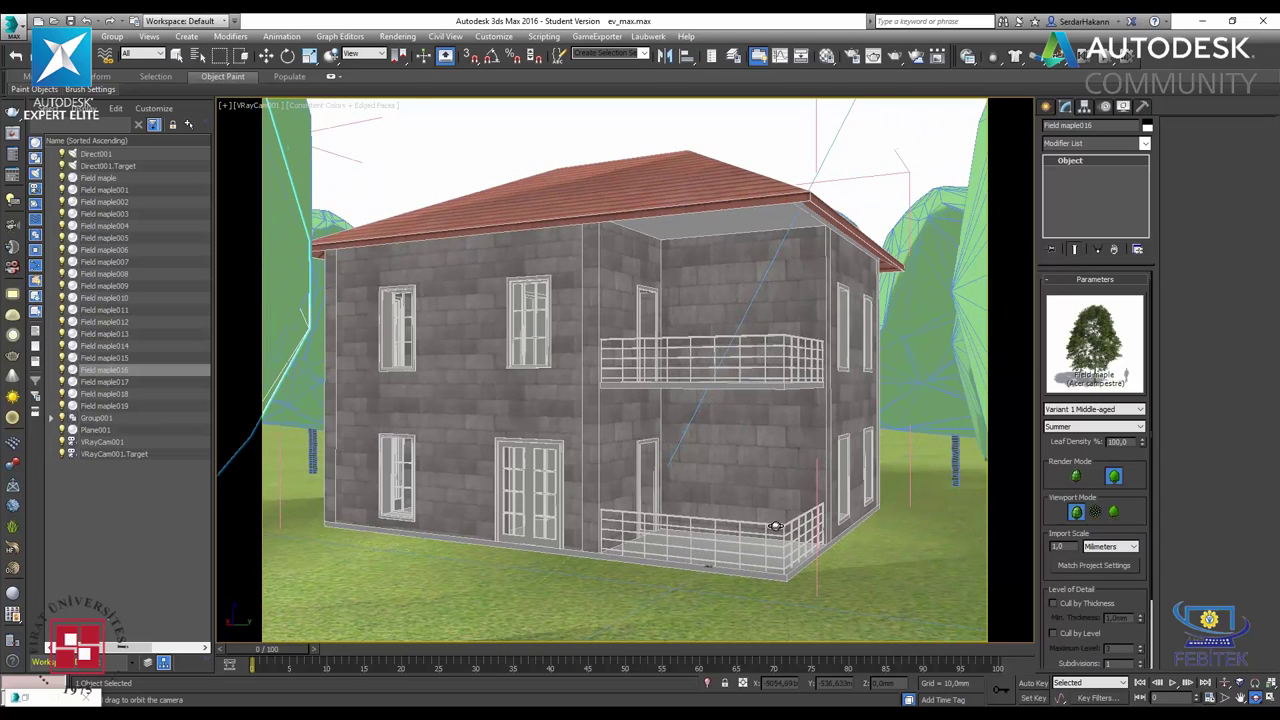
click(1240, 698)
drag(729, 460, 740, 443)
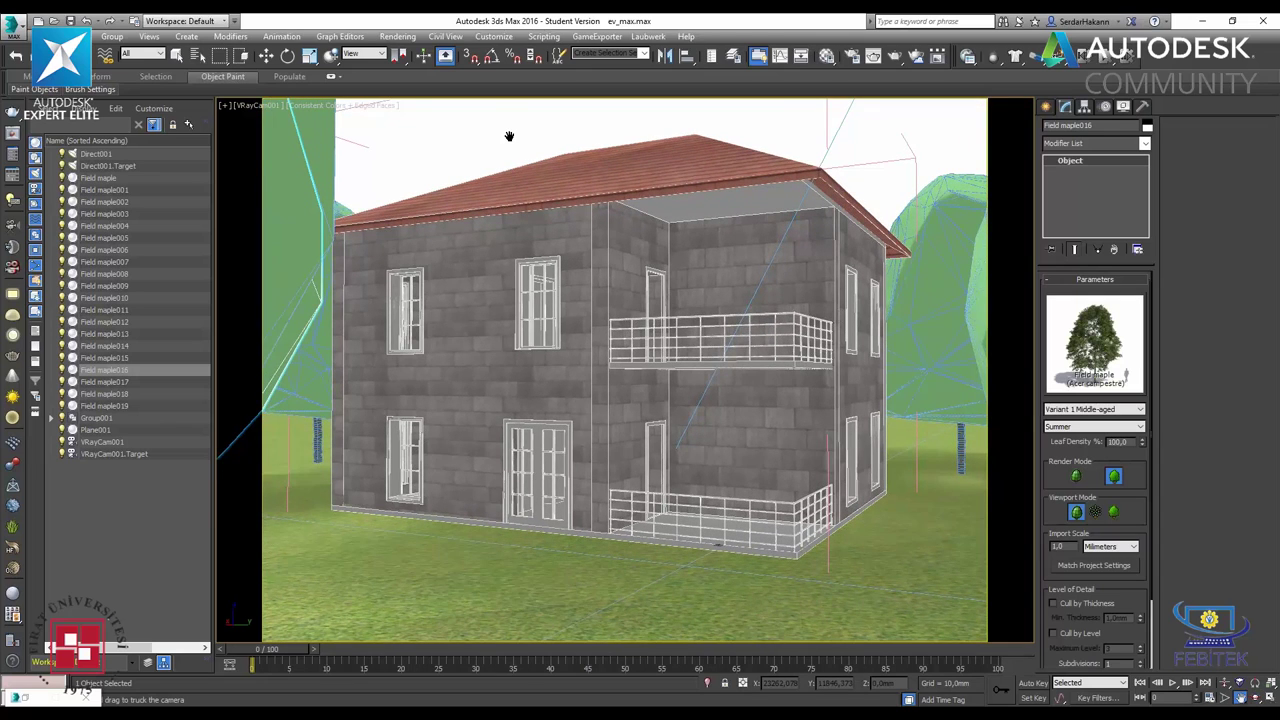
key(F10)
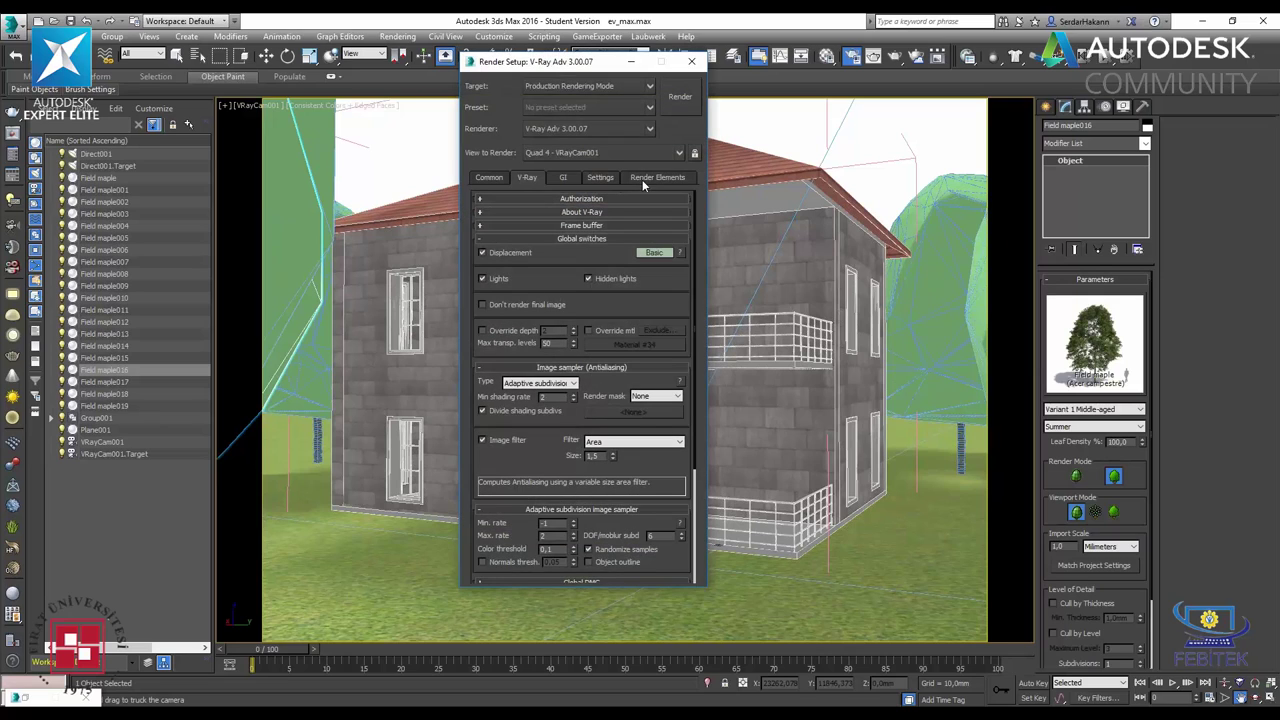
click(648, 177)
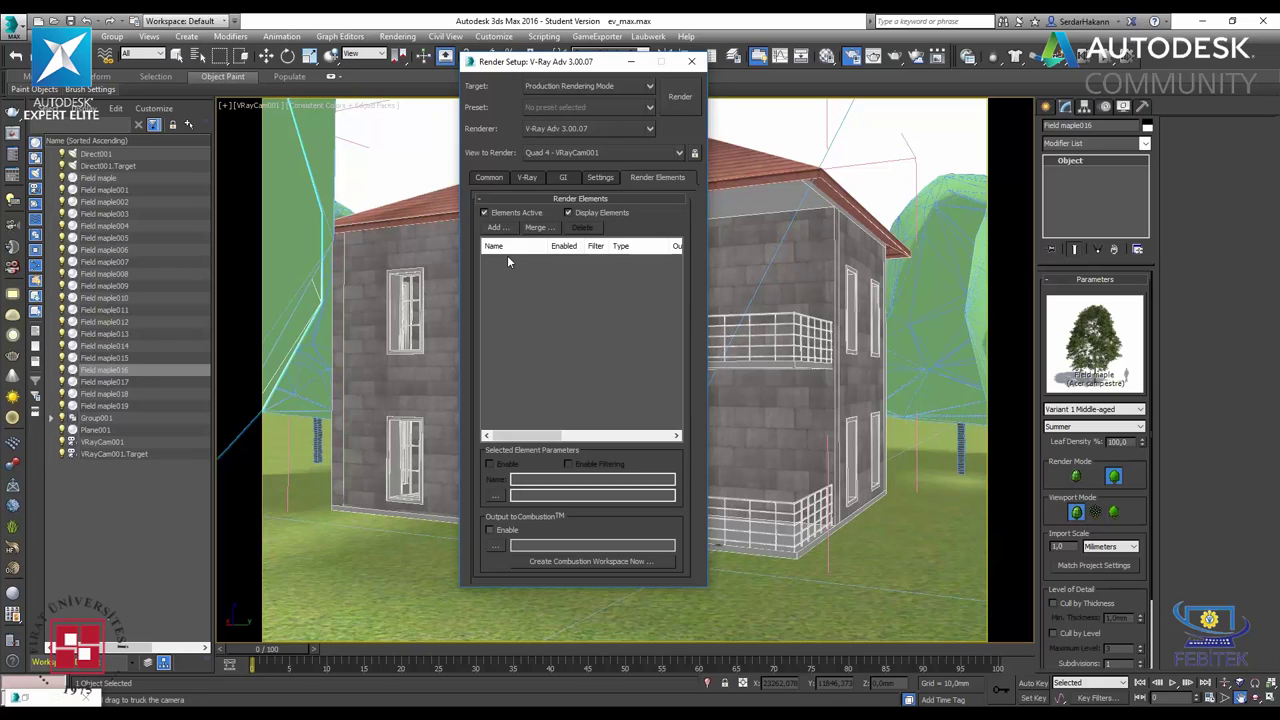
- In the render elements list, select VRayReflection and VRaySpecular
click(498, 230)
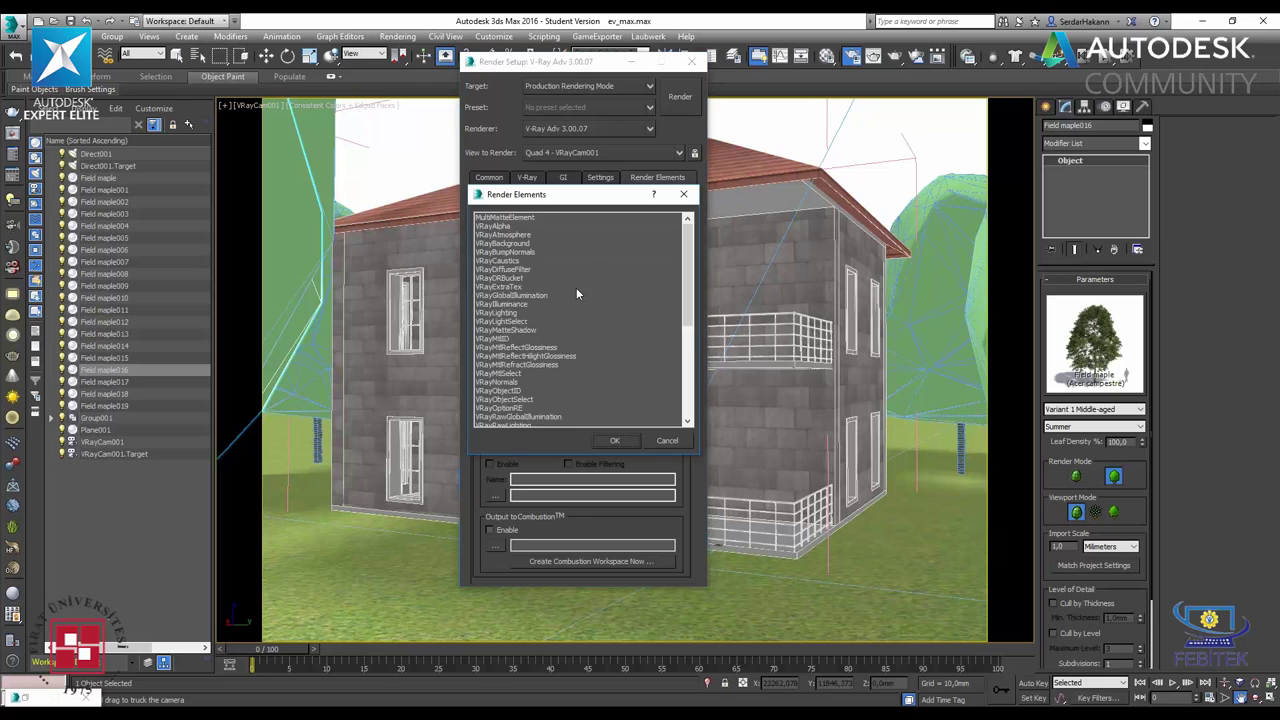
scroll(576, 287, down, 5)
scroll(576, 284, up, 7)
scroll(570, 325, down, 1)
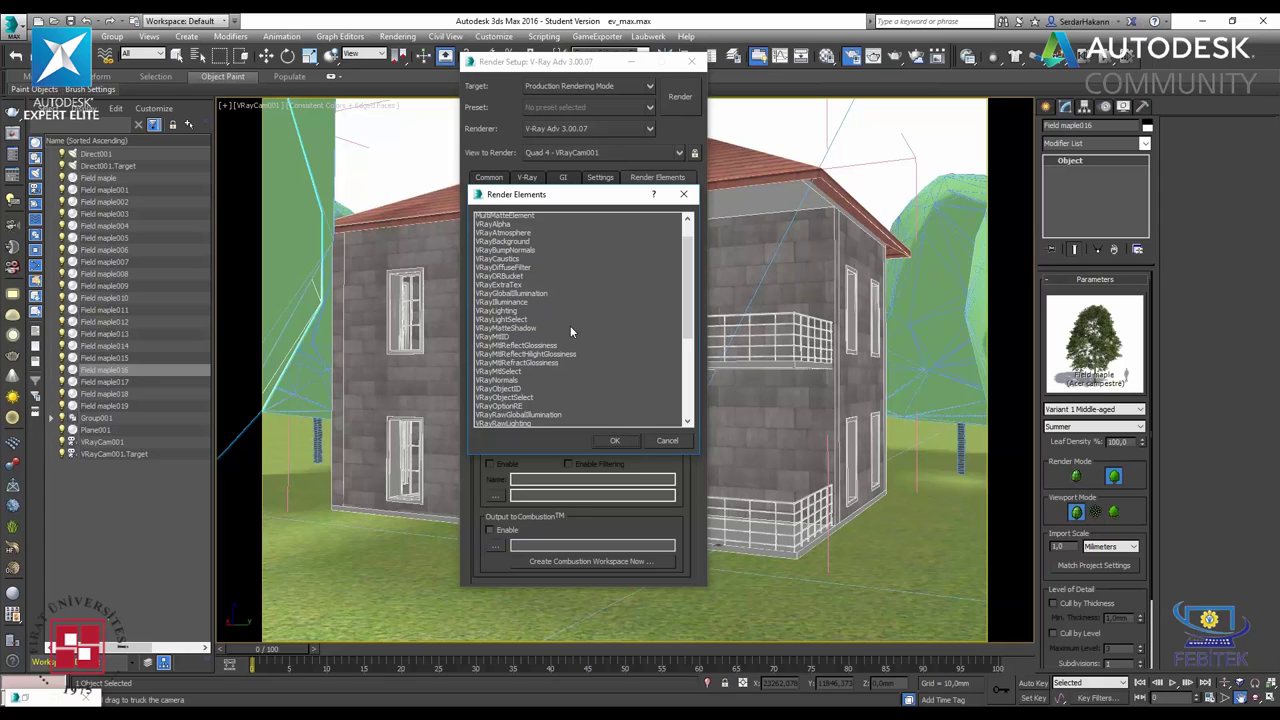
scroll(570, 325, down, 1)
scroll(570, 325, down, 2)
scroll(550, 330, down, 2)
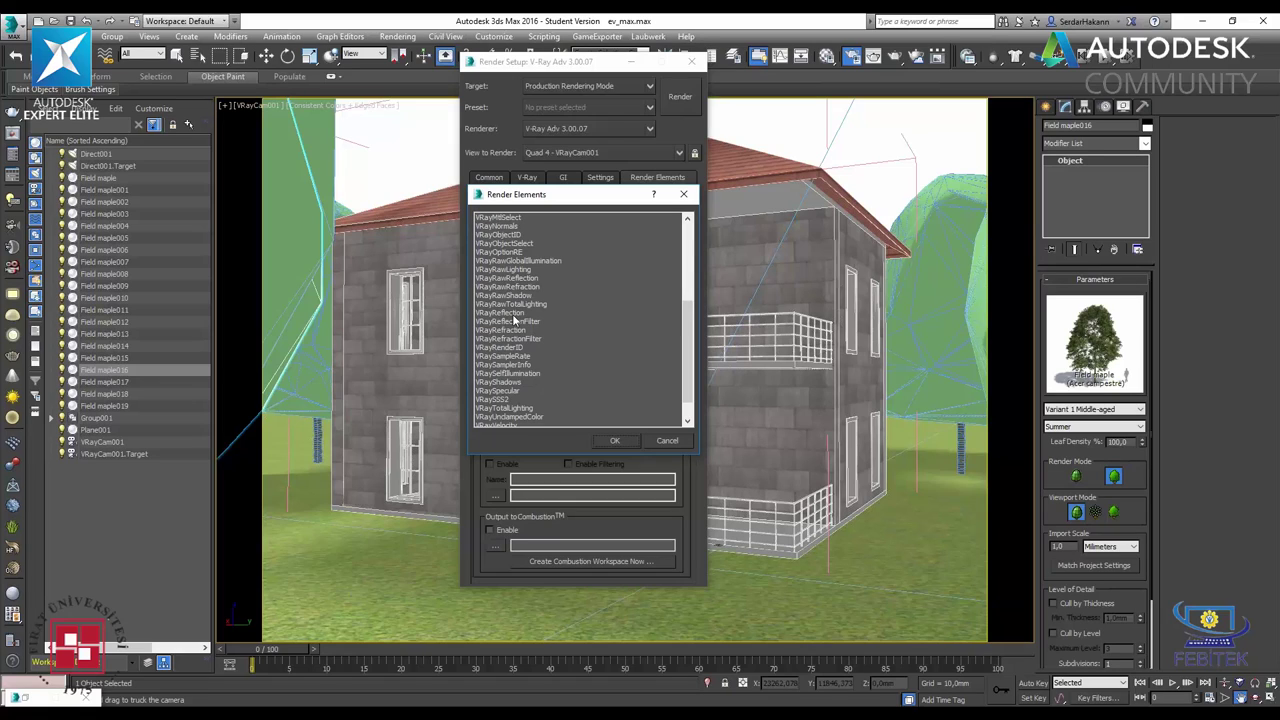
click(516, 314)
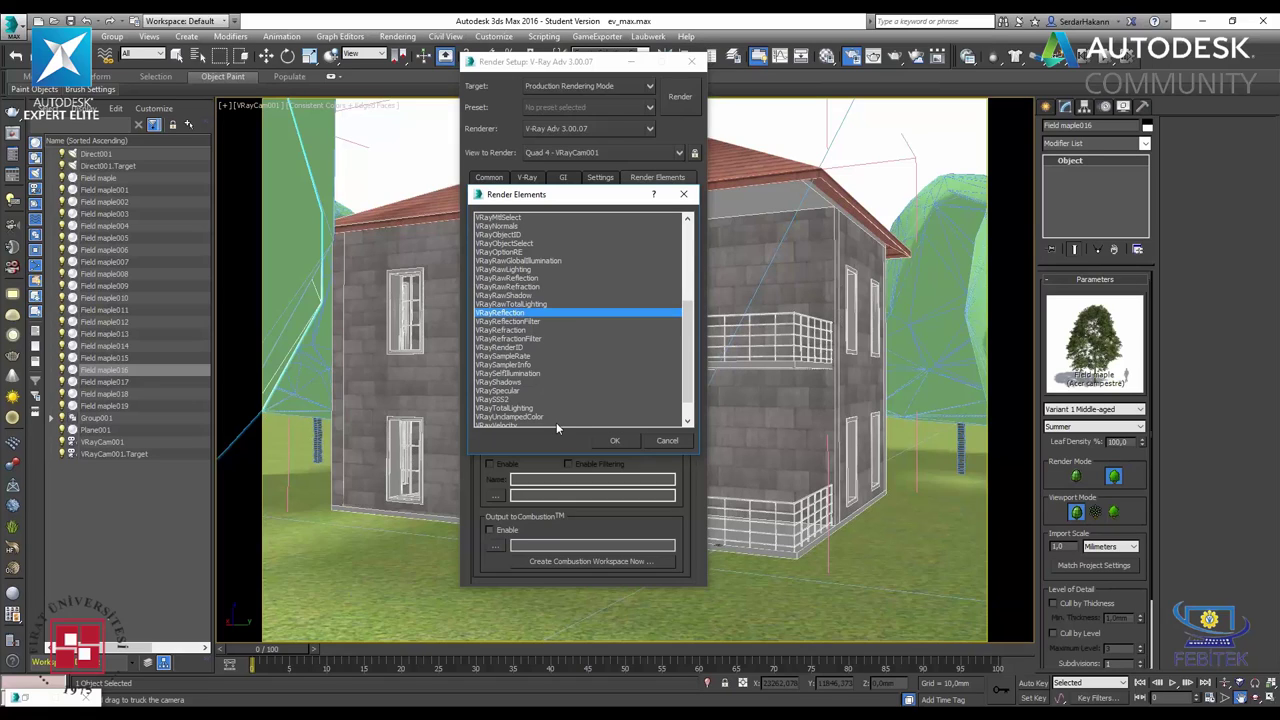
ctrl+click(508, 391)
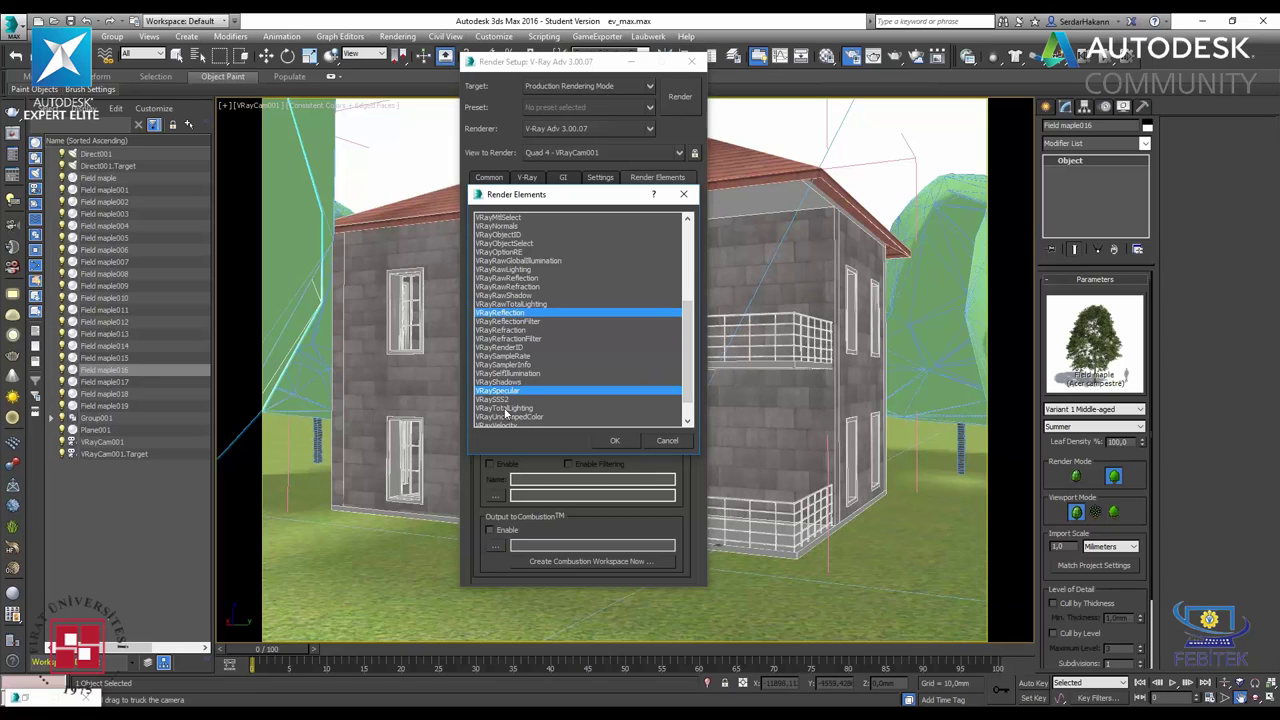
- Also select VRayLighting, VRayGlobalIllumination and VRayDiffuseFilter
scroll(586, 319, up, 2)
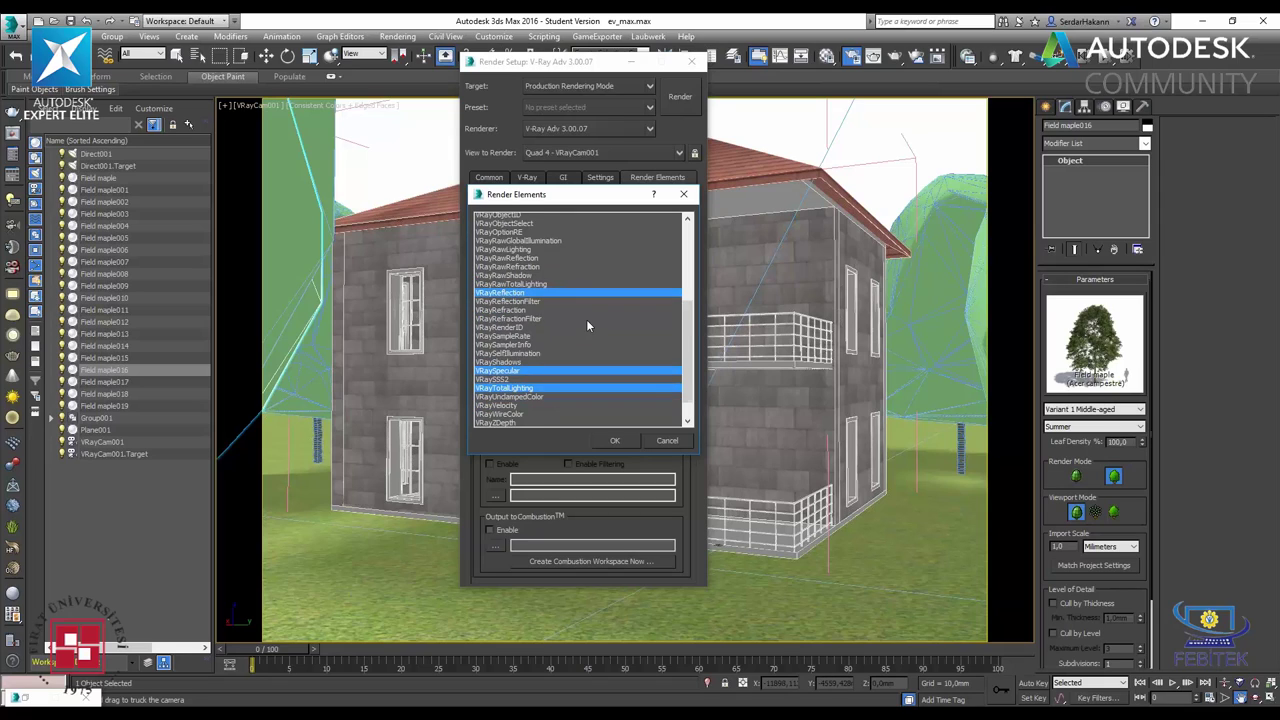
scroll(586, 319, up, 1)
scroll(586, 319, up, 2)
scroll(586, 319, up, 1)
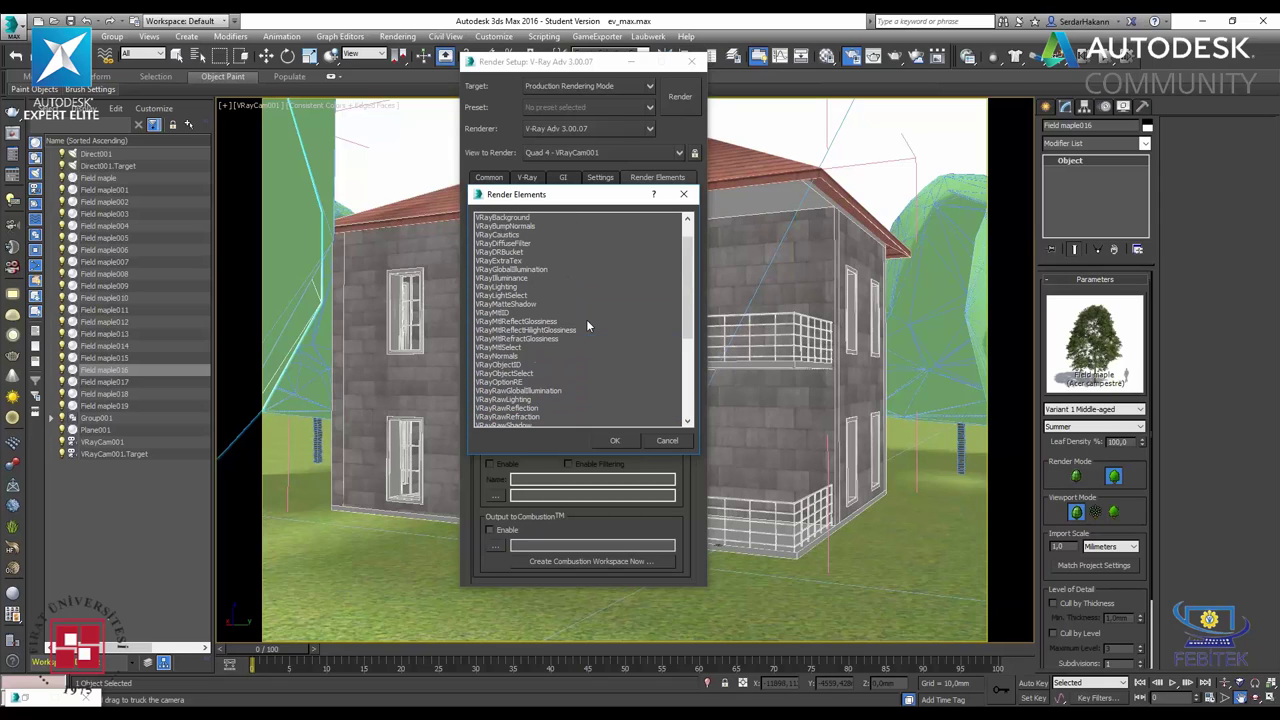
click(490, 287)
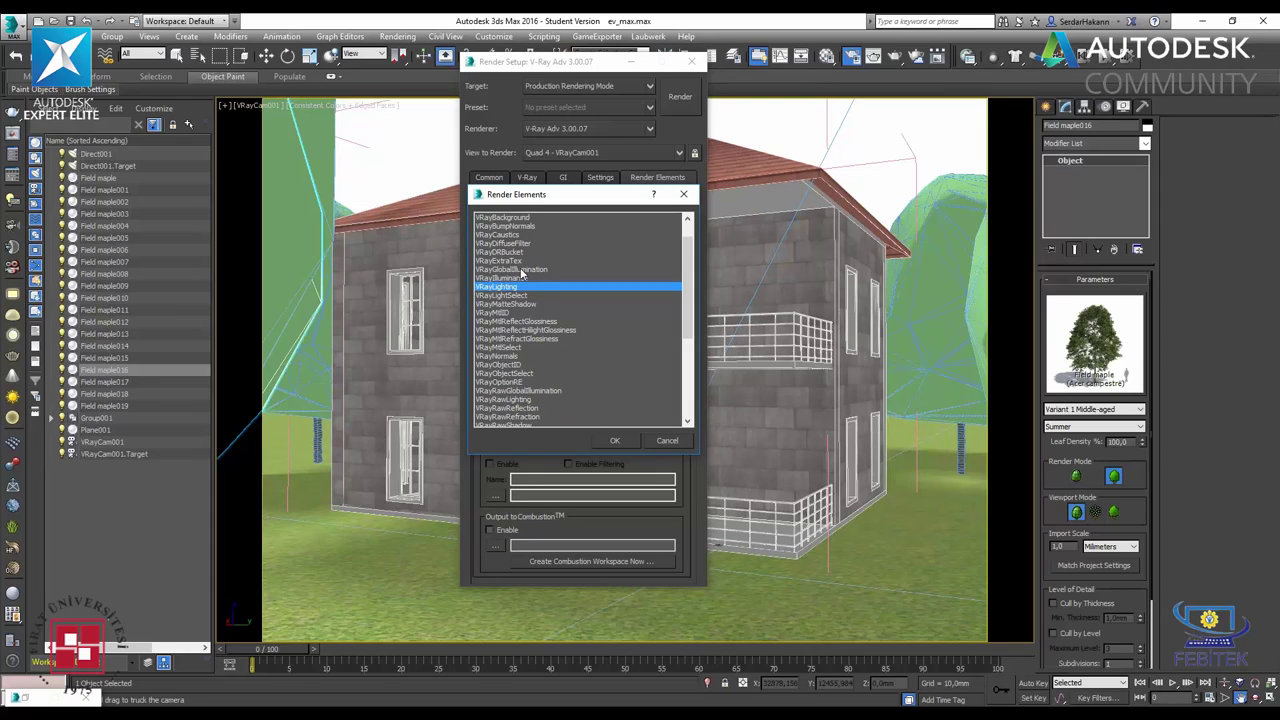
ctrl+click(520, 270)
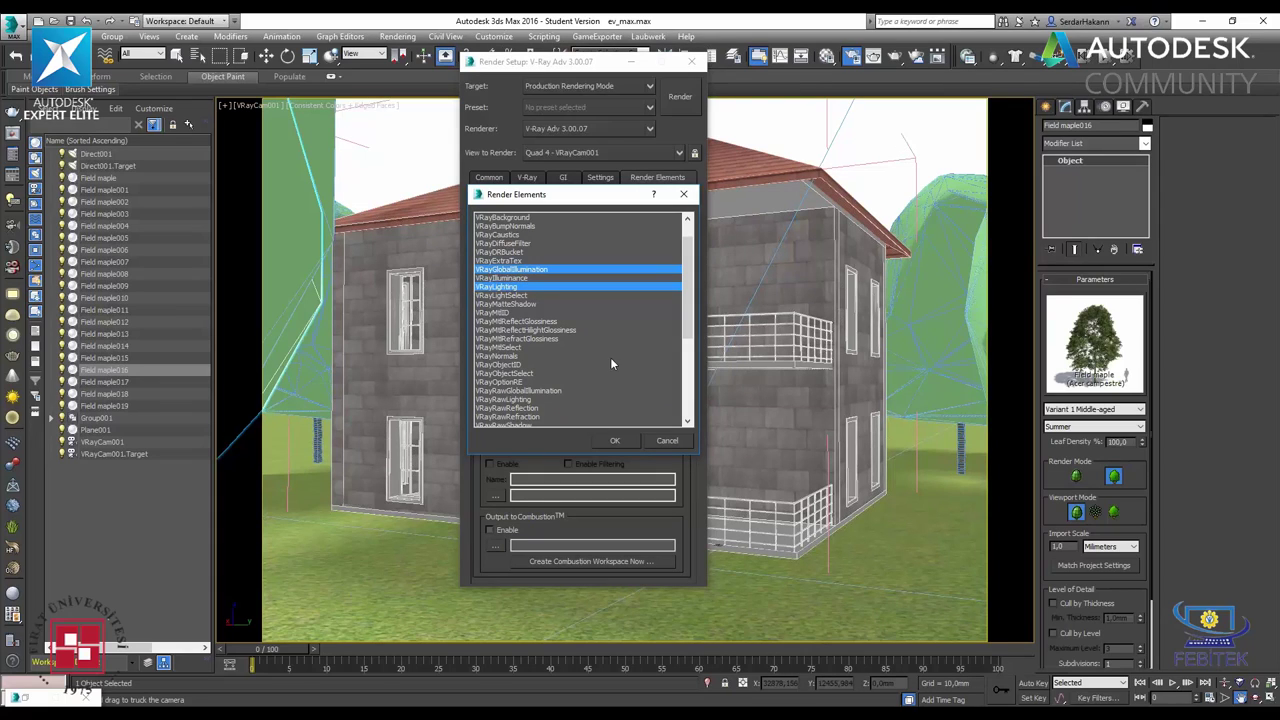
ctrl+click(510, 244)
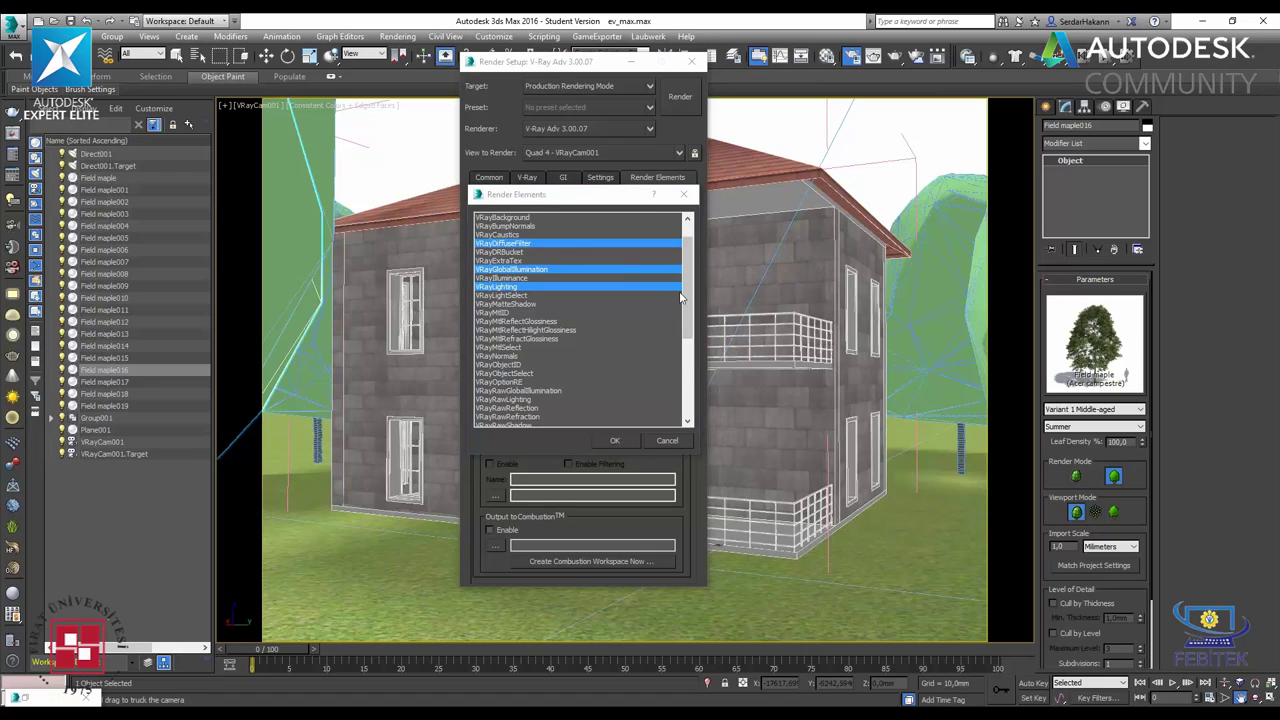
- Add VRayShadows, confirm all seven chosen elements and widen the name column
drag(689, 280, 690, 290)
drag(697, 320, 705, 338)
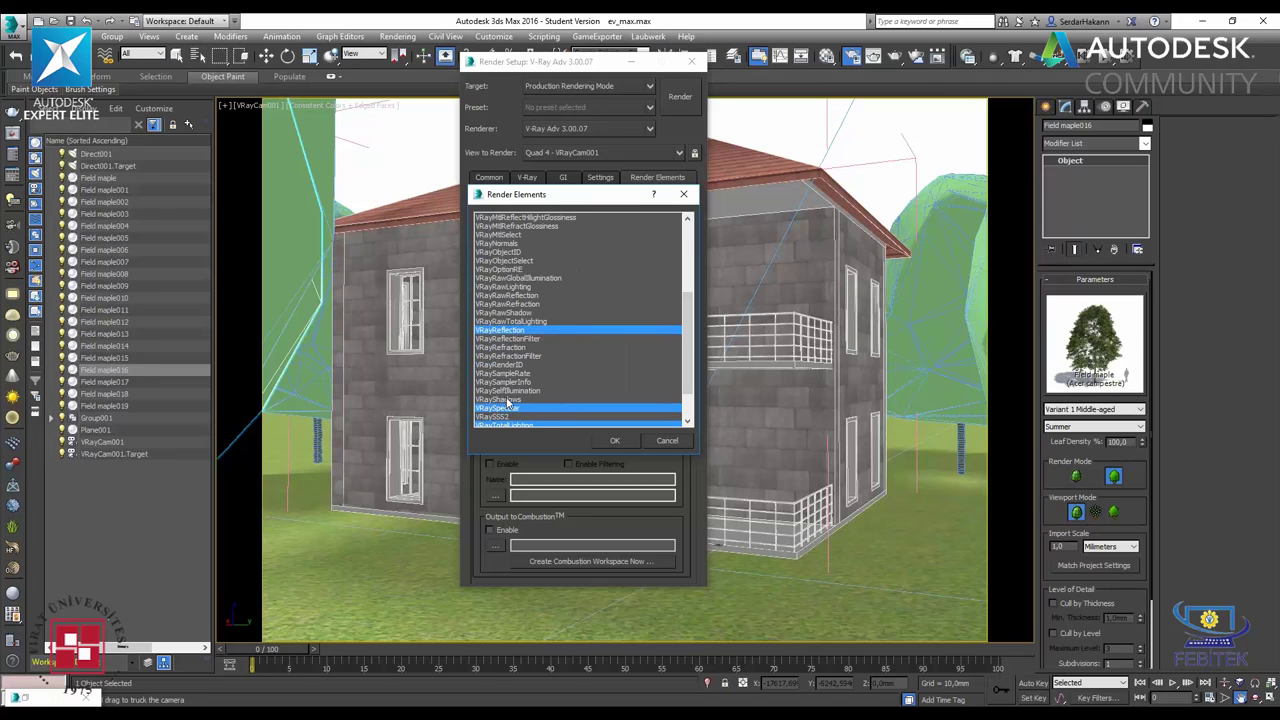
ctrl+click(507, 400)
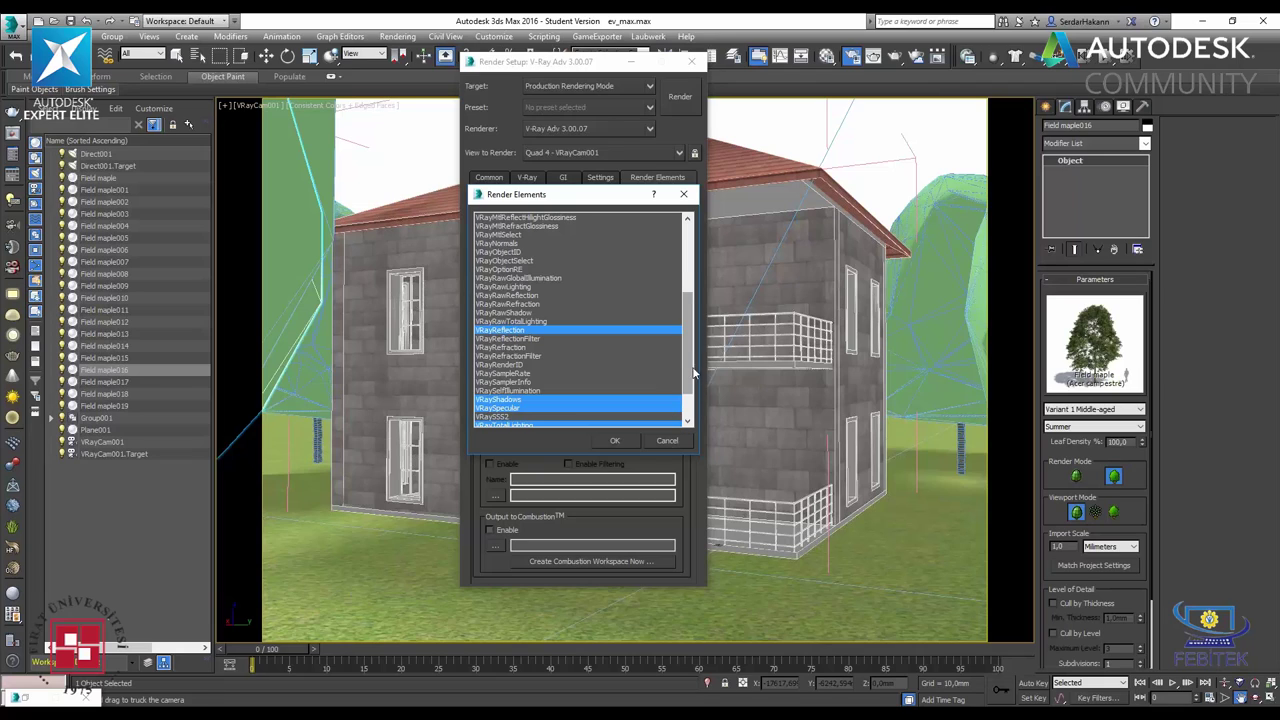
drag(686, 388, 696, 416)
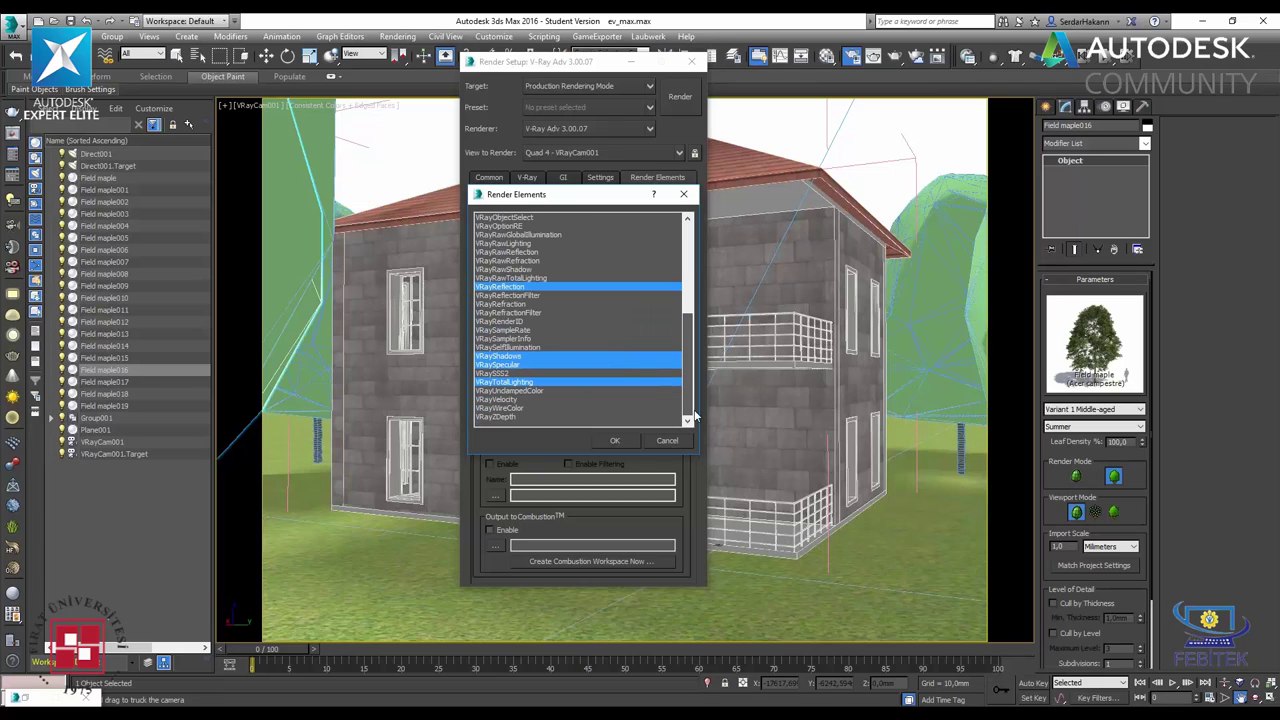
click(614, 440)
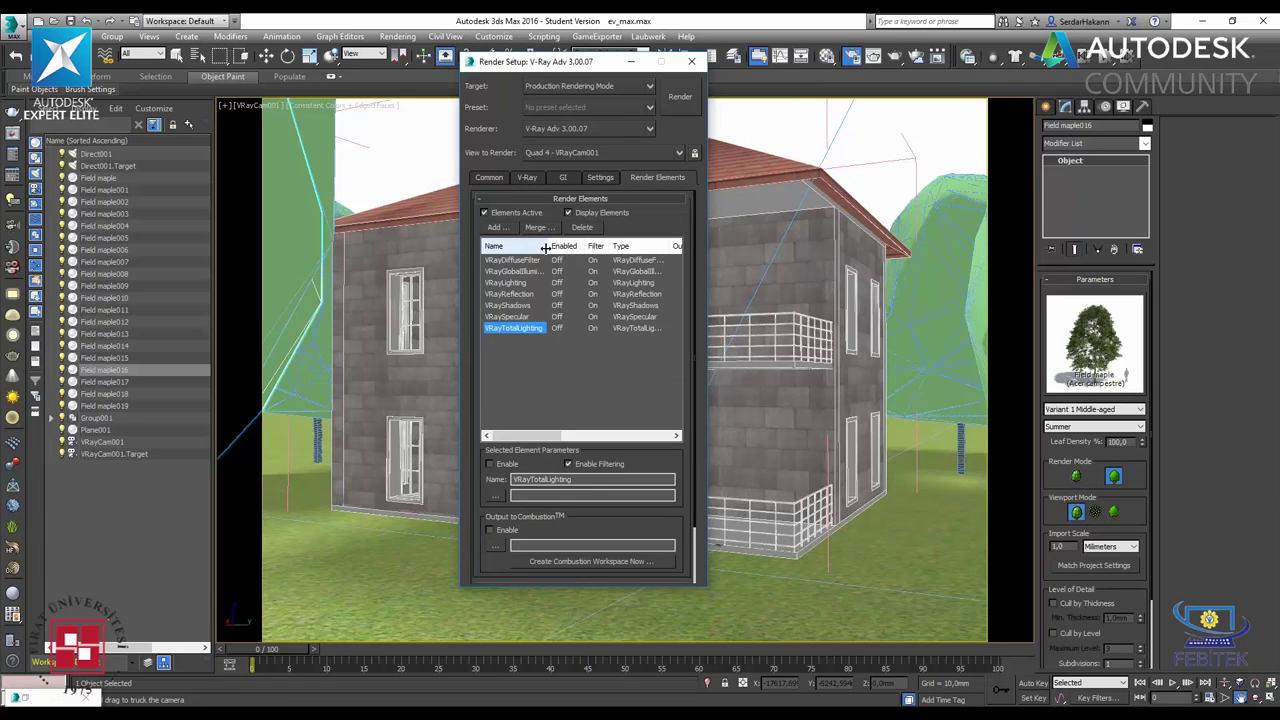
double_click(549, 246)
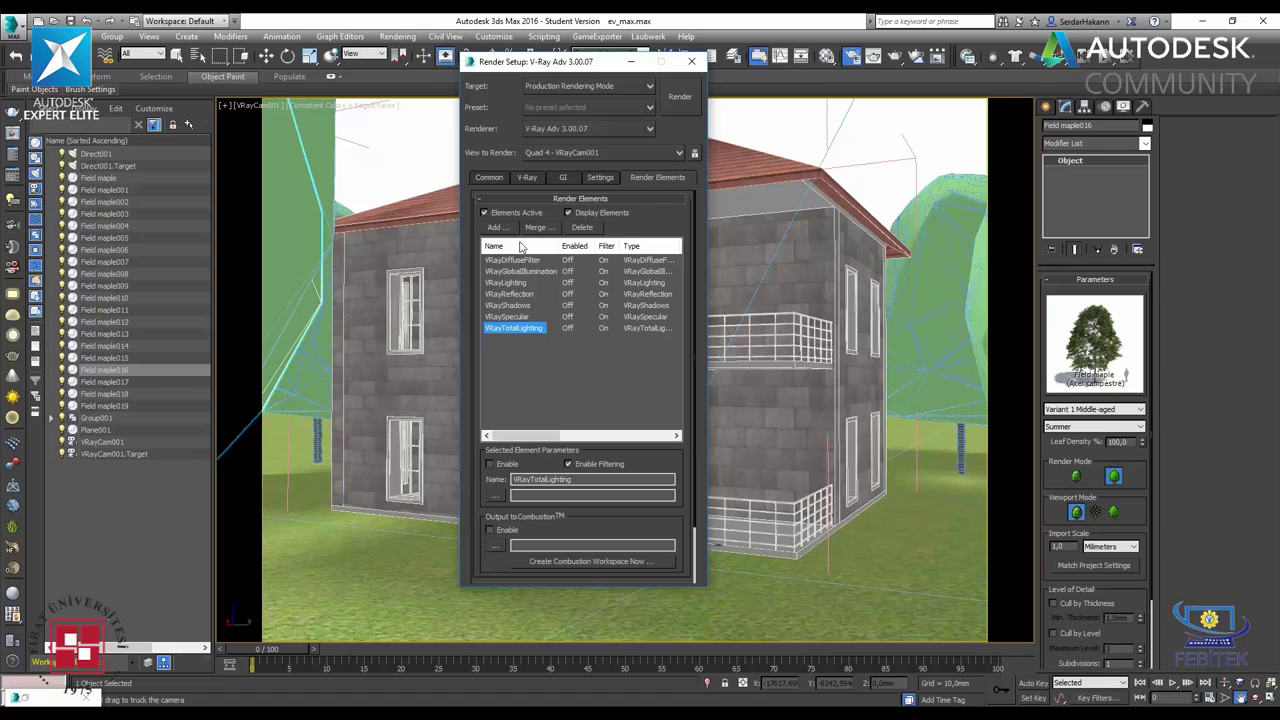
click(496, 178)
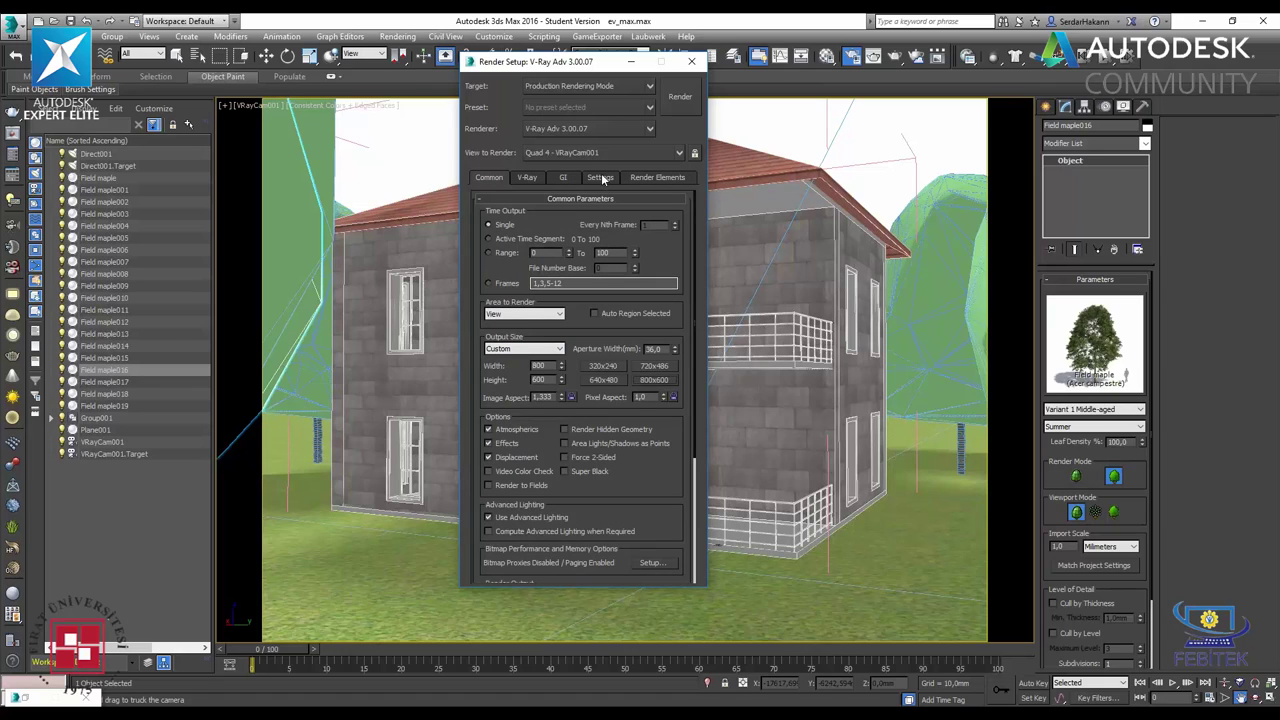
- Check Reinhard colour mapping on the V-Ray tab and render the VRayCam001 view at 800 × 600
click(565, 178)
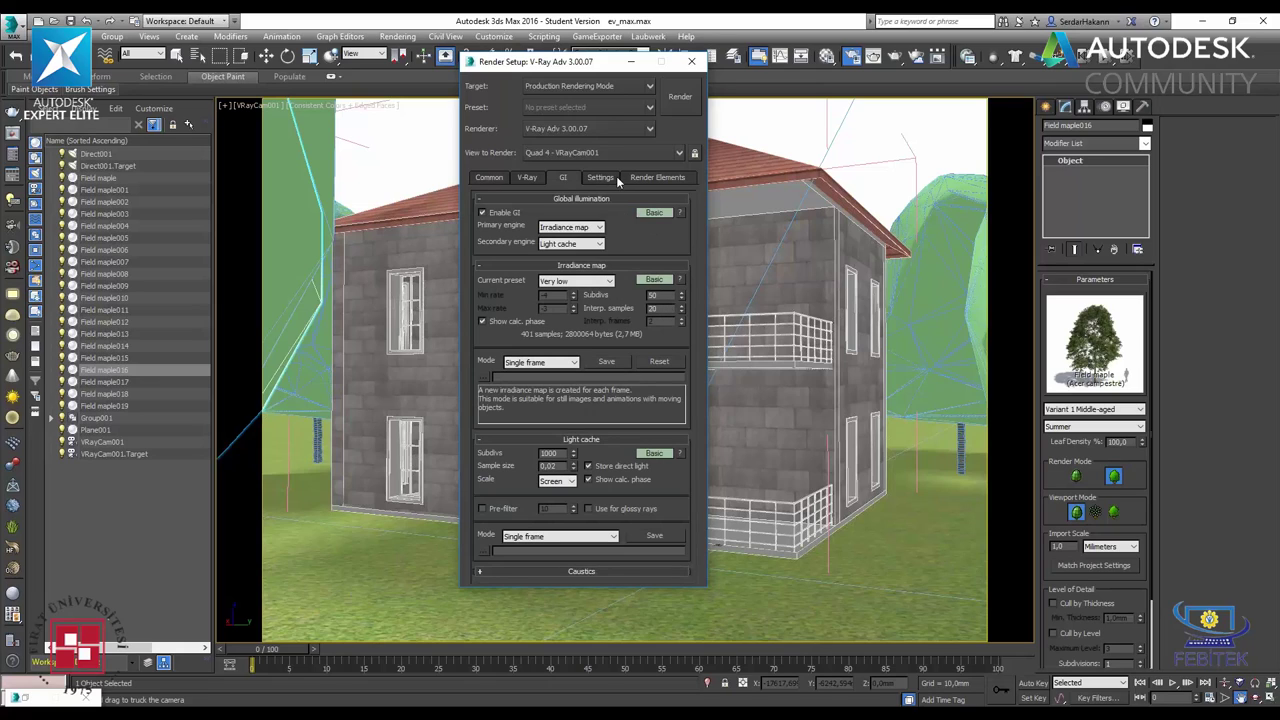
click(527, 178)
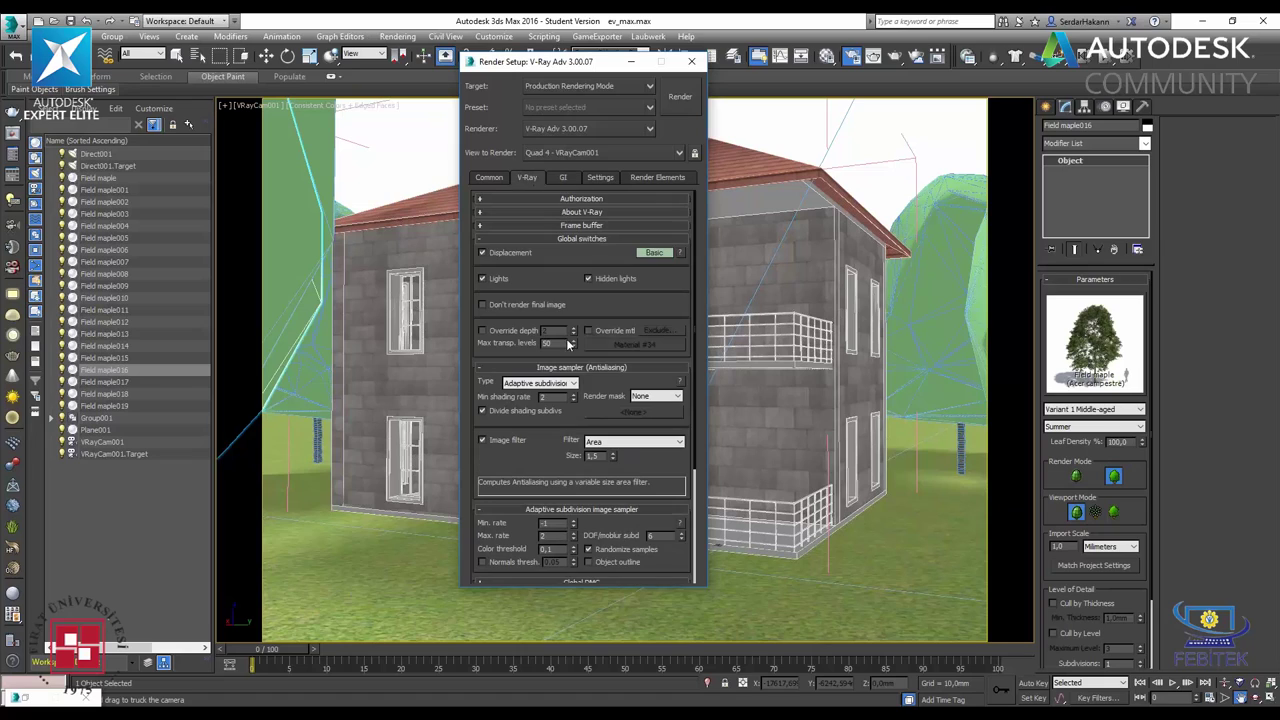
click(572, 241)
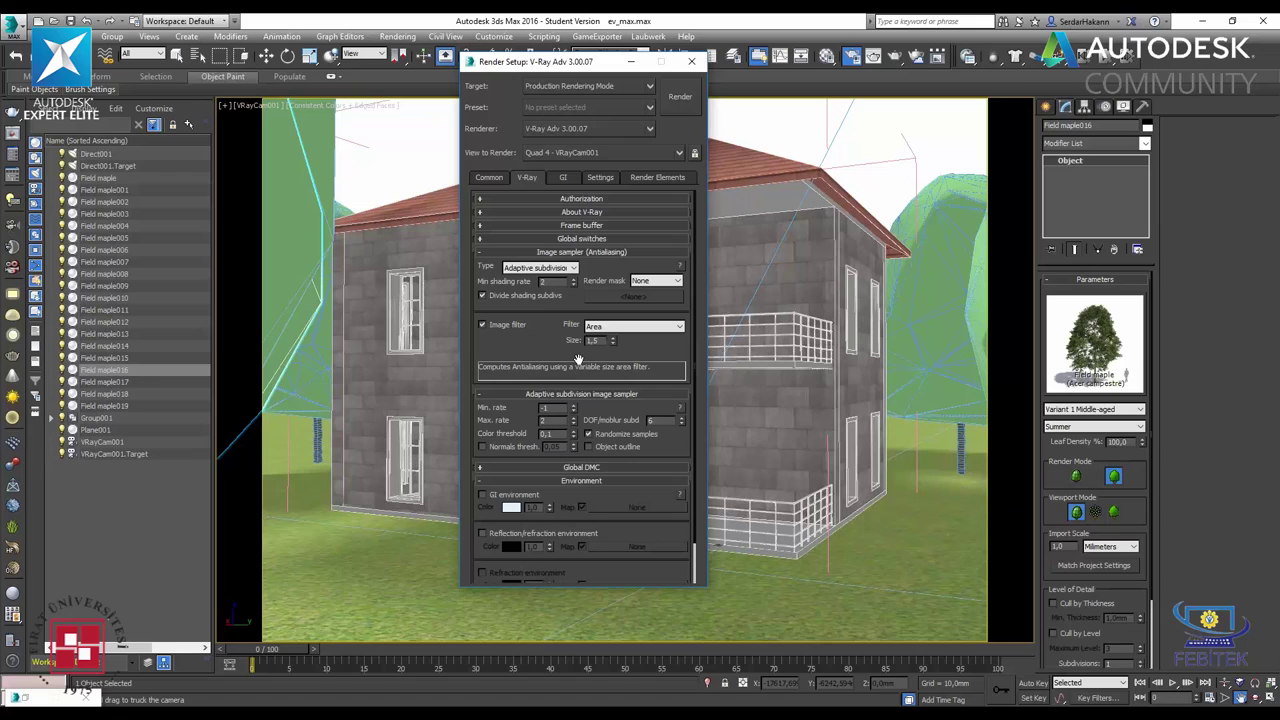
click(536, 478)
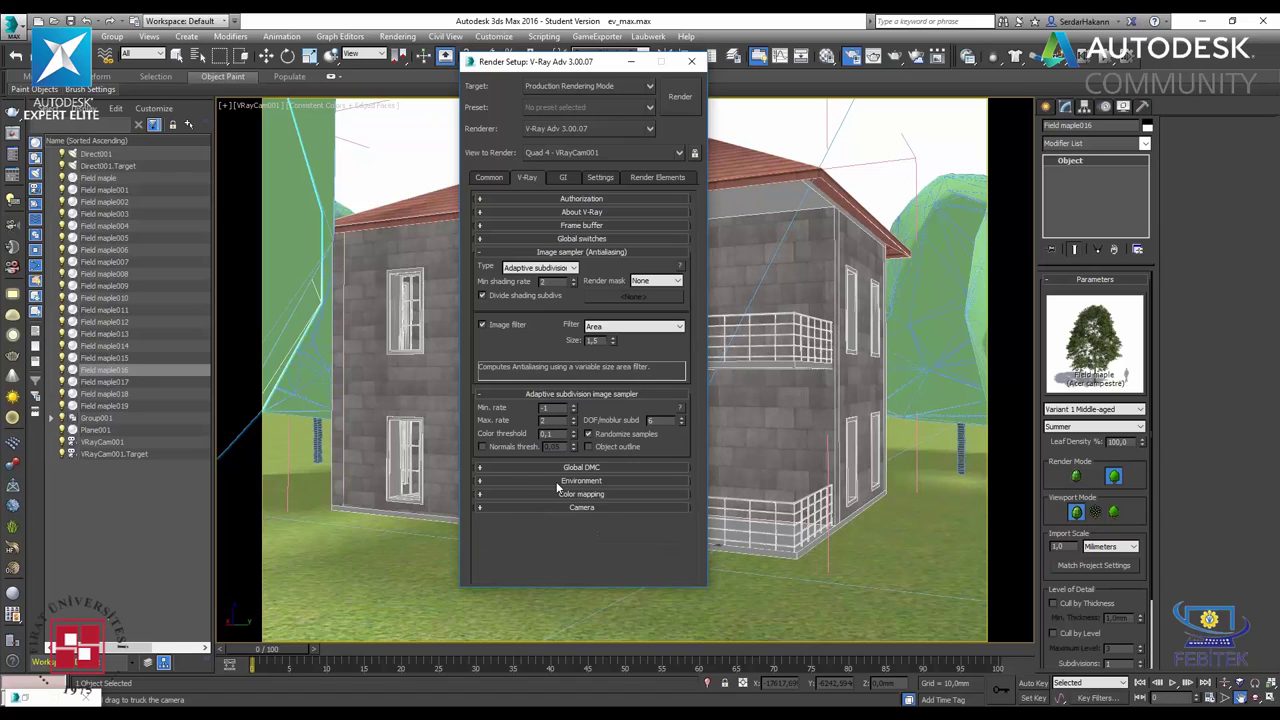
click(601, 496)
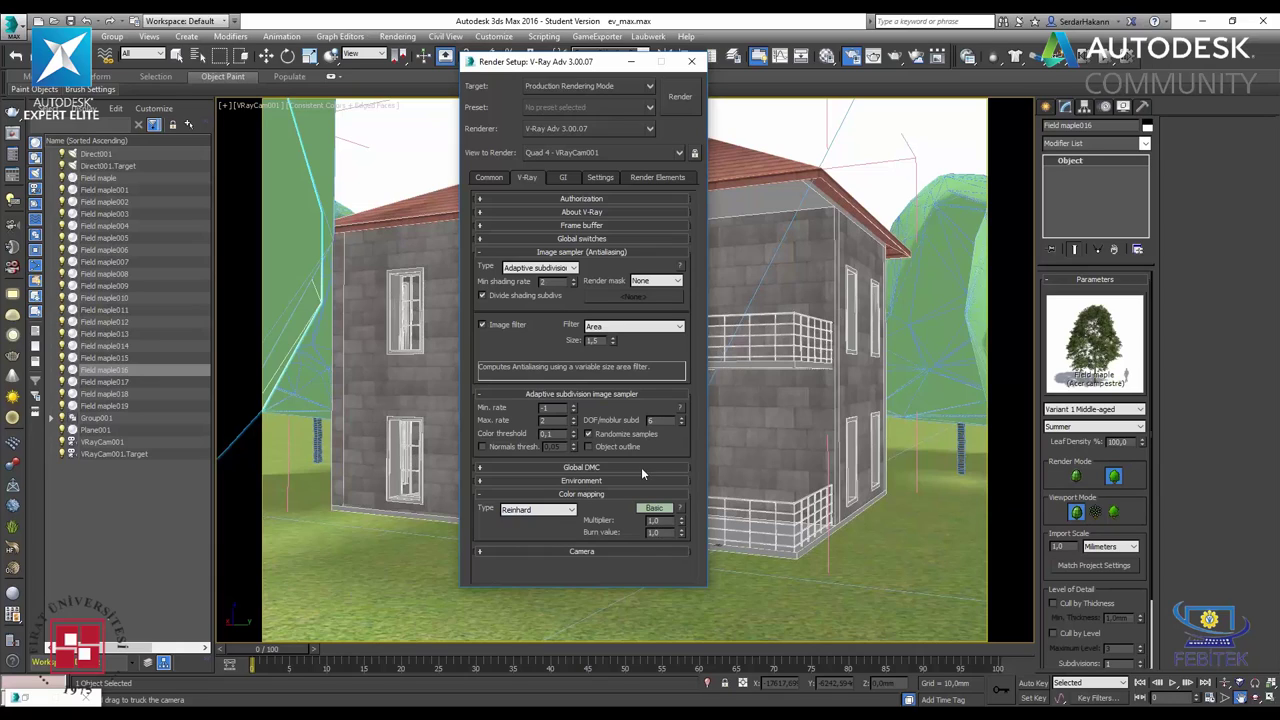
click(682, 111)
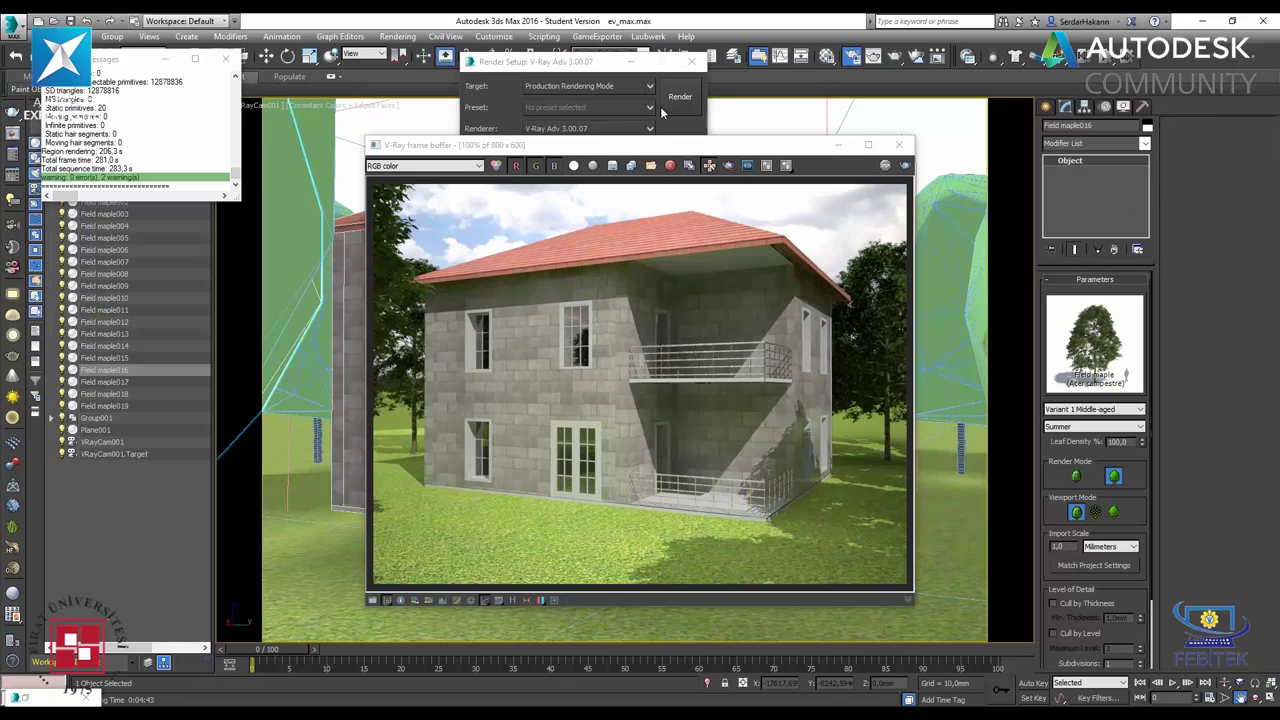
- Save the current render to the desktop as ev in JPEG format
click(612, 166)
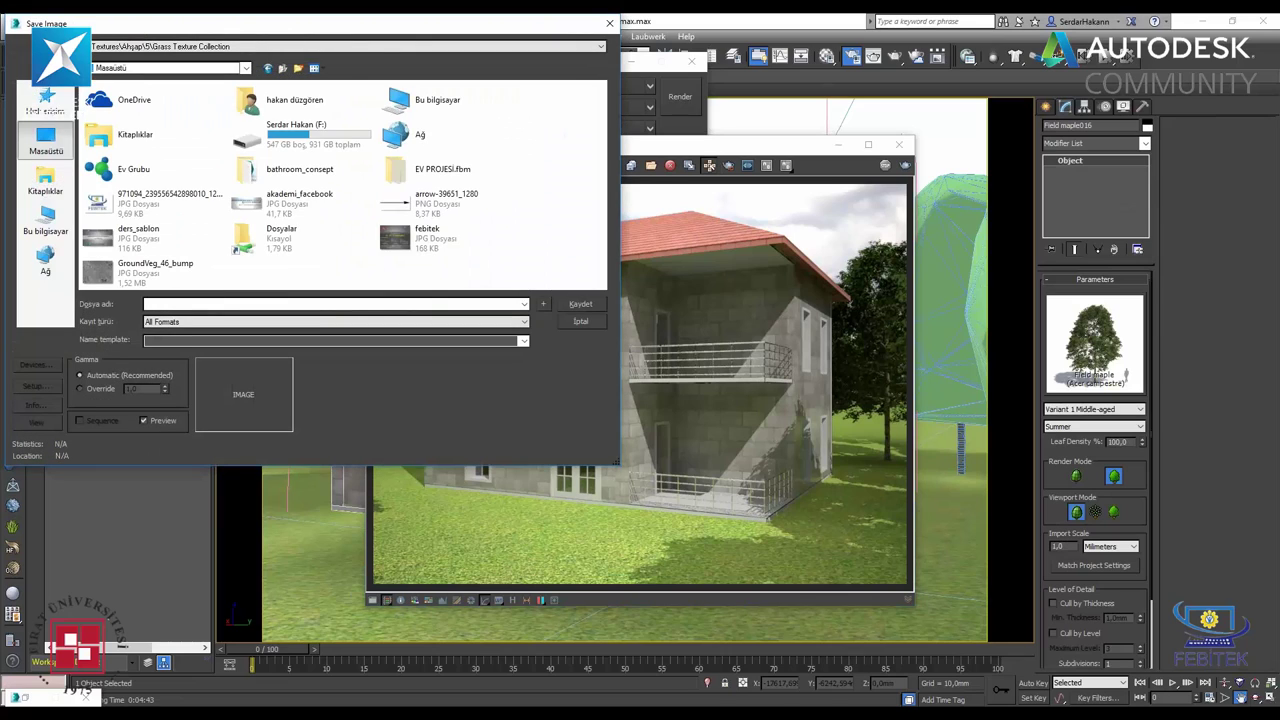
text(ev)
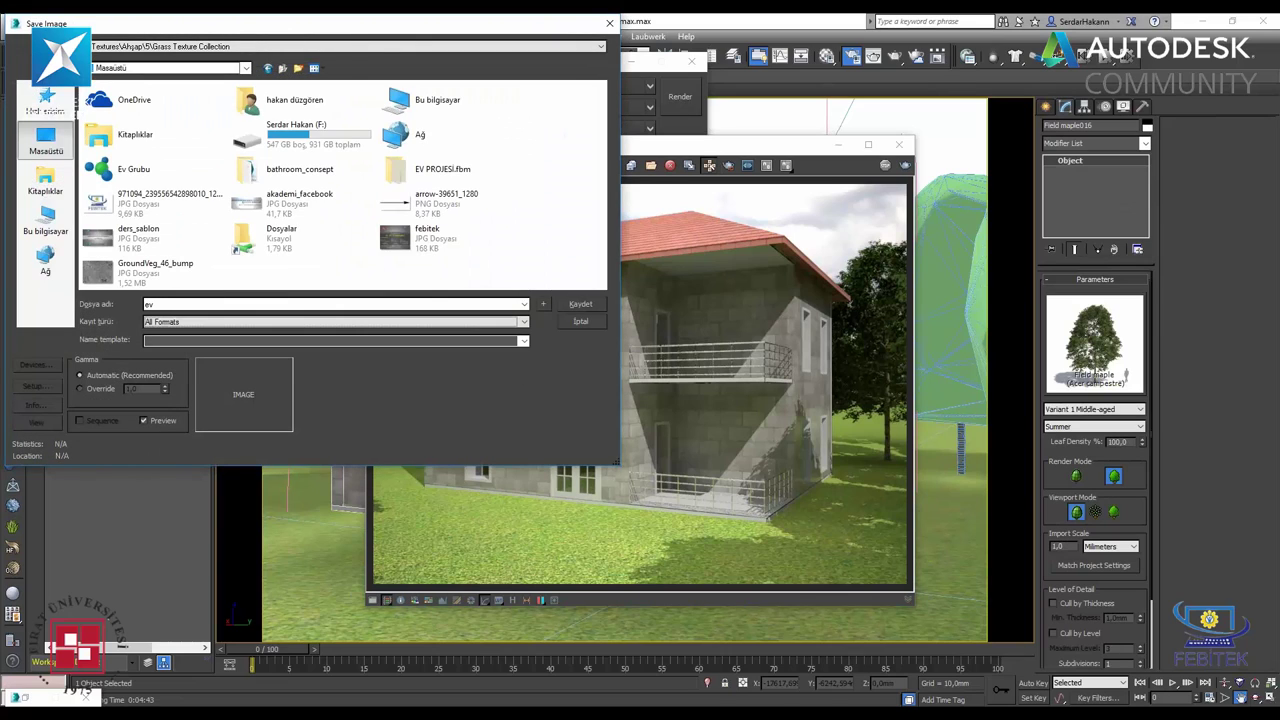
key(Tab)
key(j)
key(Return)
key(Return)
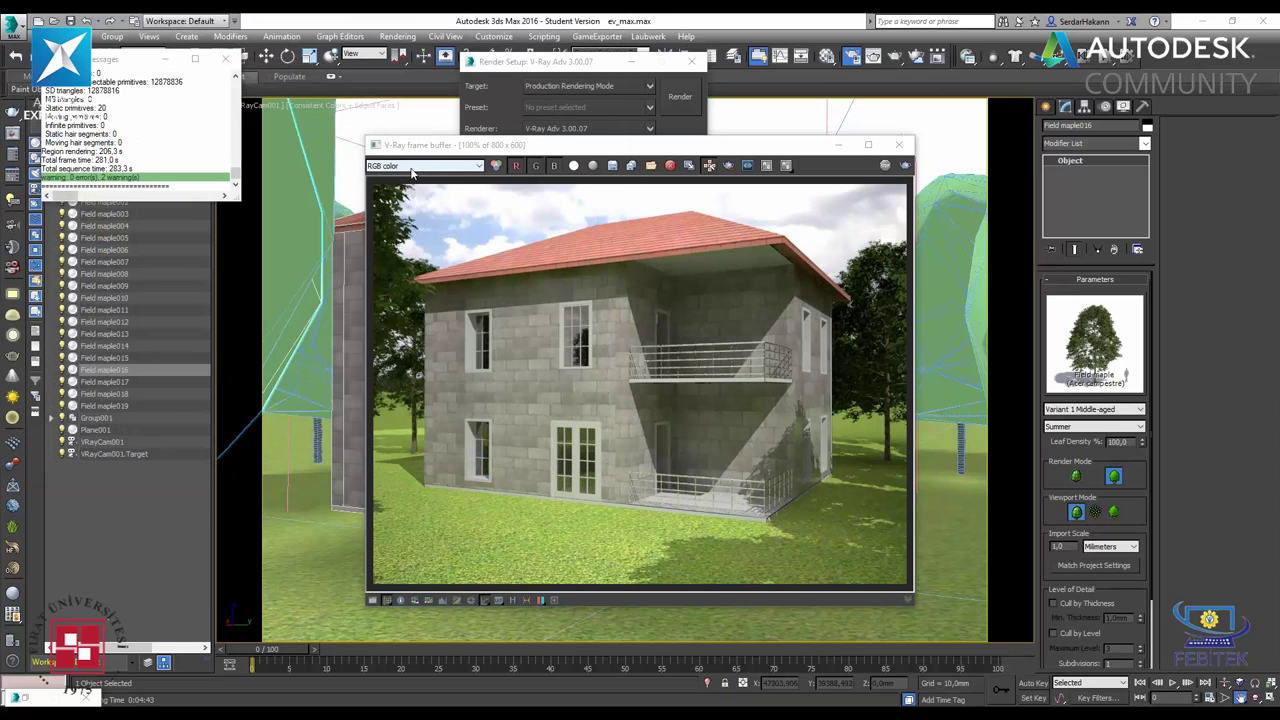
- Show the VRayDiffuseFilter pass and save it as diffuse JPEG
click(411, 168)
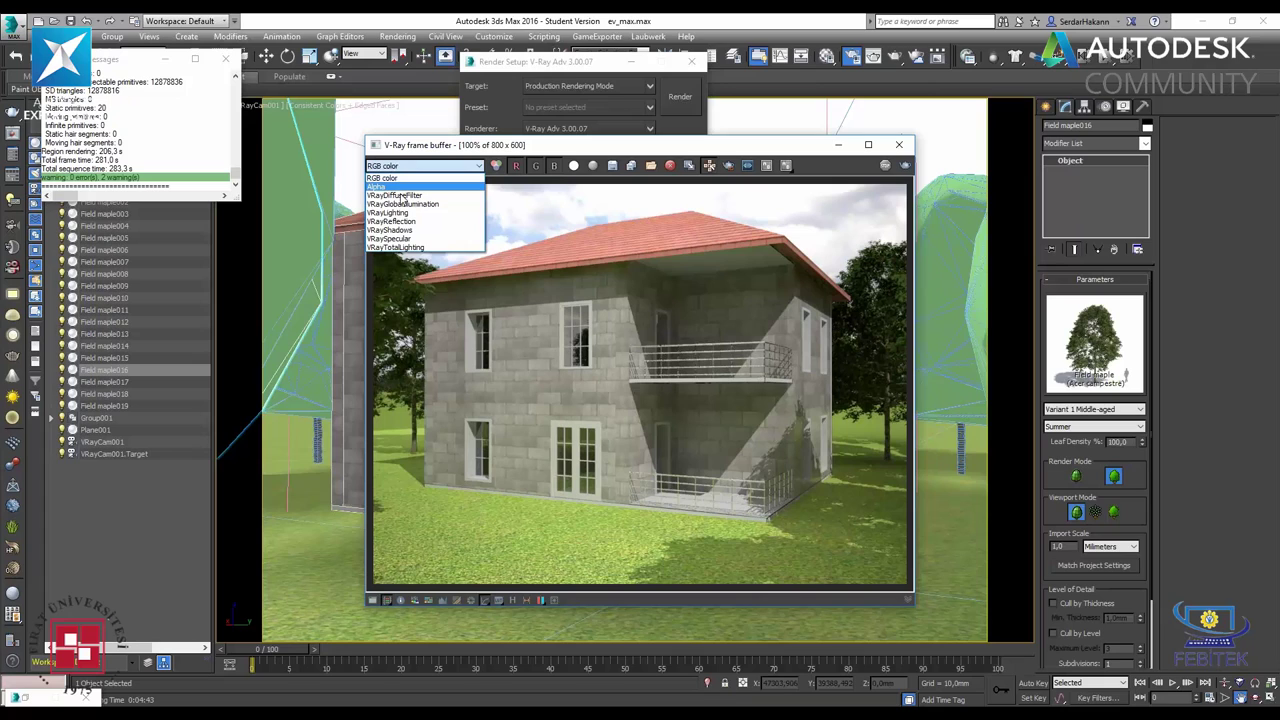
click(408, 196)
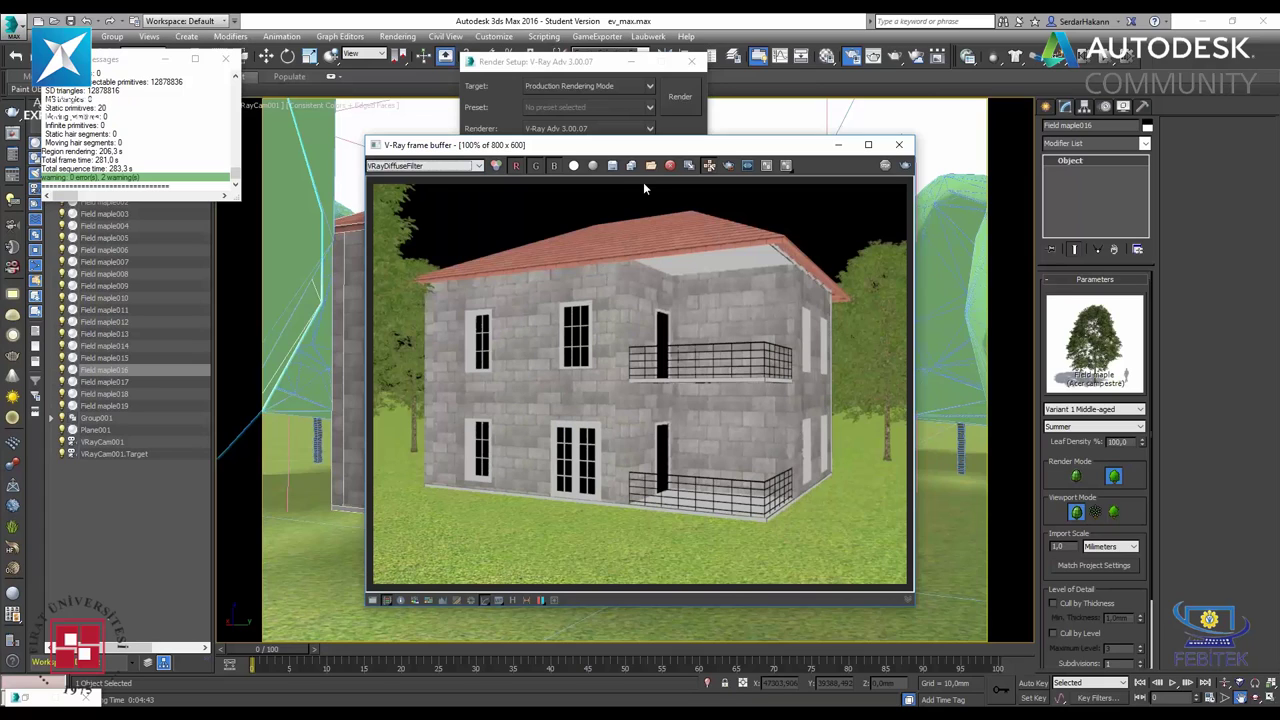
click(614, 166)
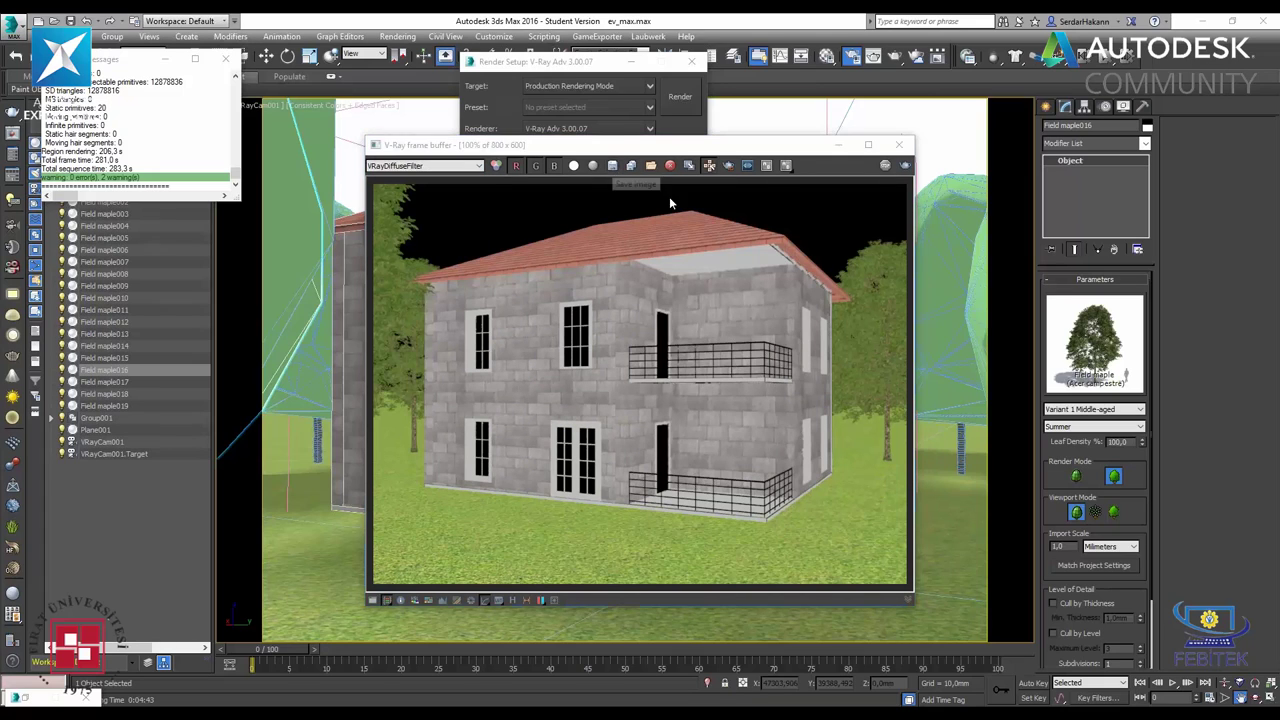
text(diffuse)
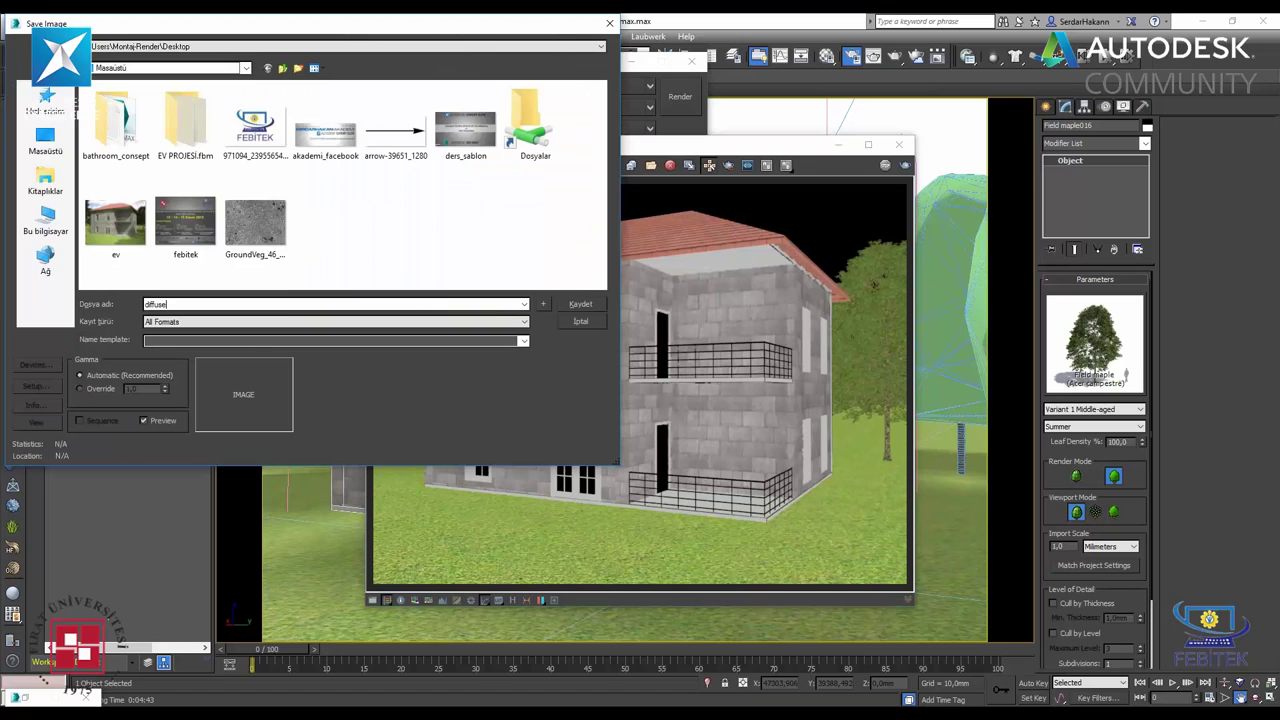
key(Return)
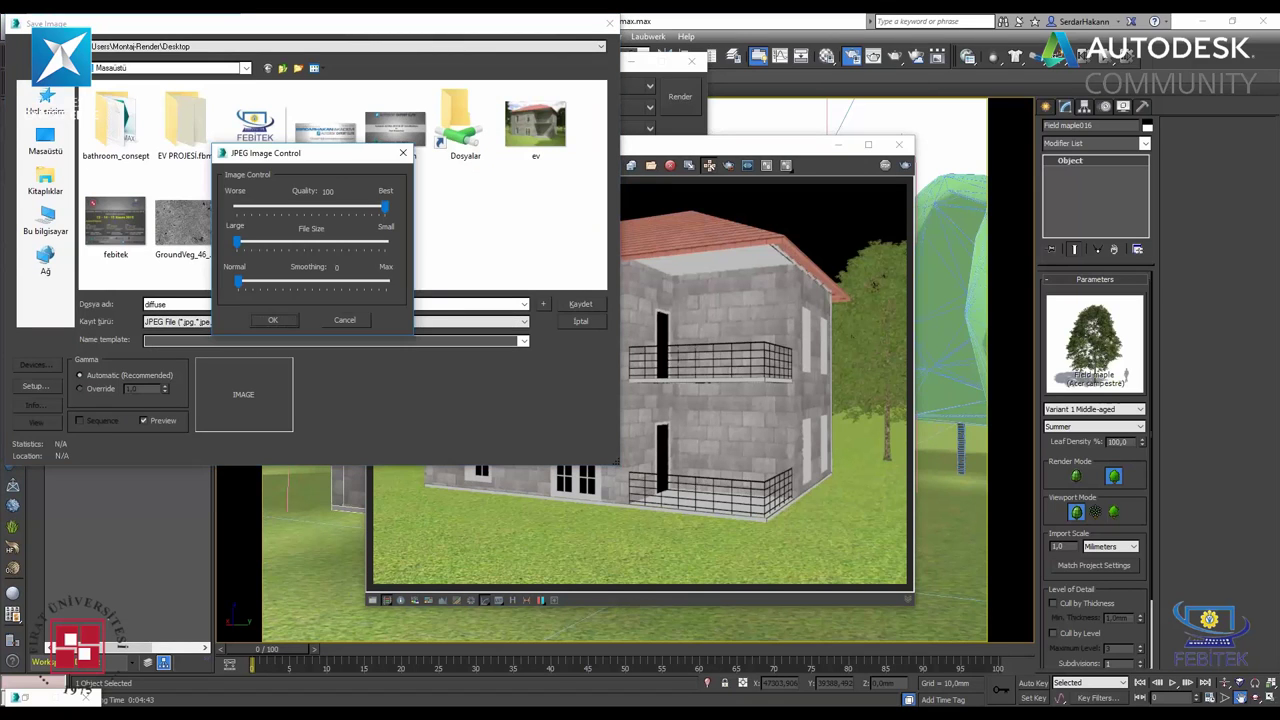
key(Return)
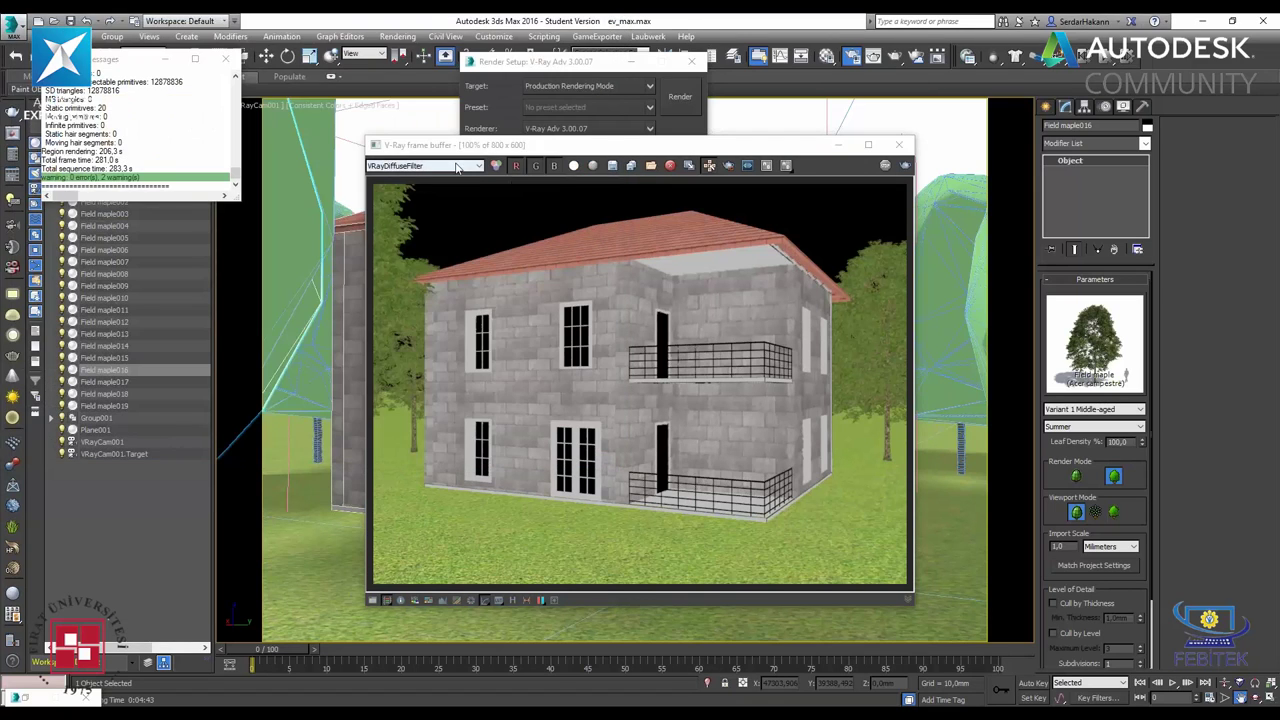
- Show the VRayGlobalIllumination pass and save it to the Desktop as gi
click(472, 166)
click(443, 204)
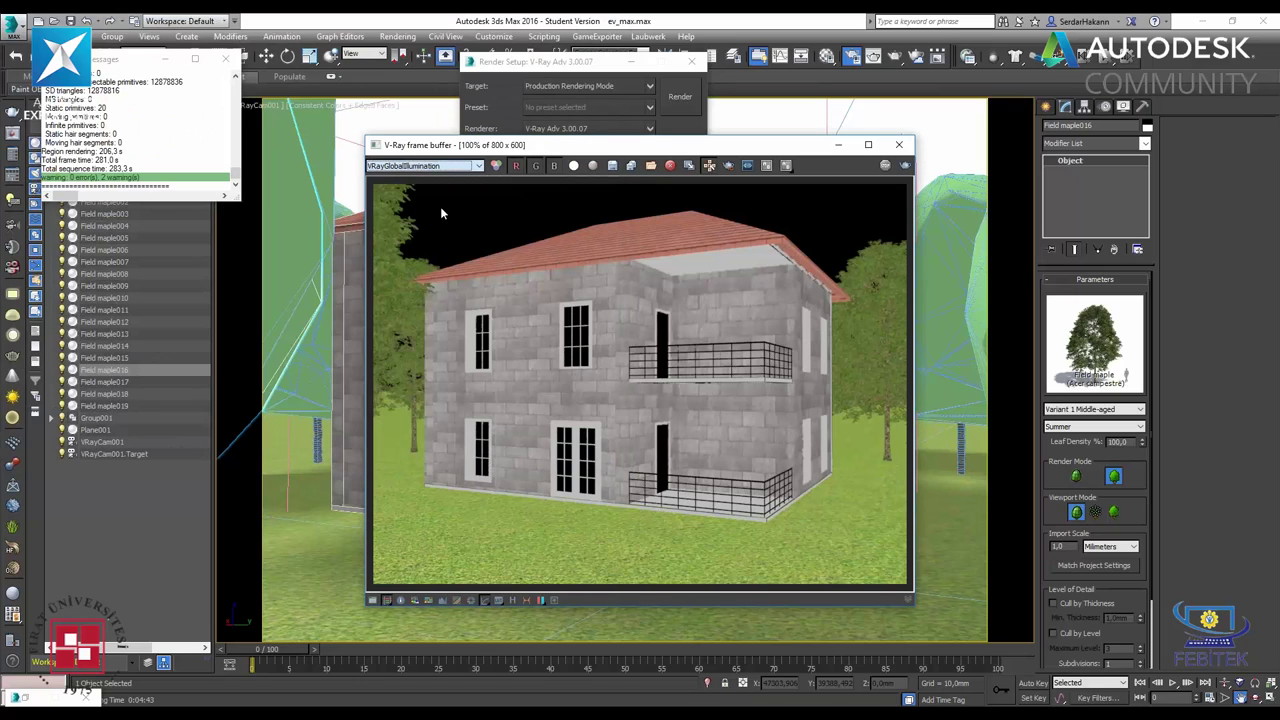
click(612, 165)
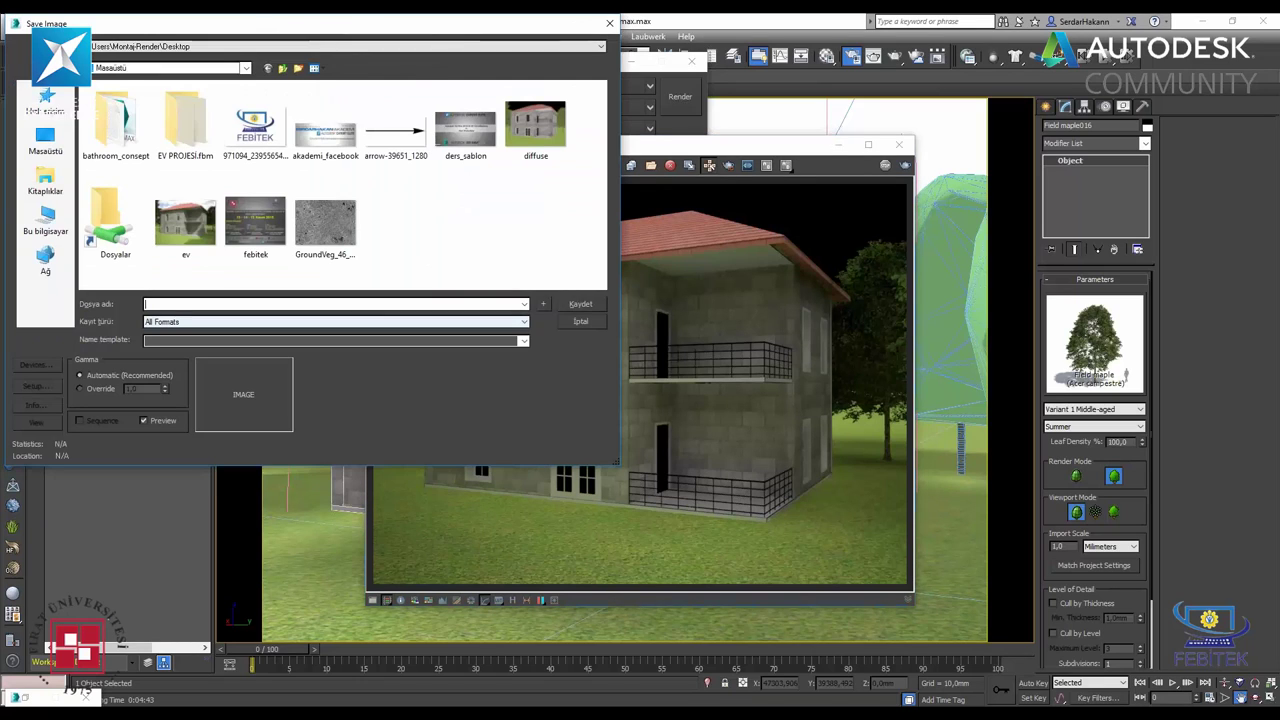
text(gi)
key(Return)
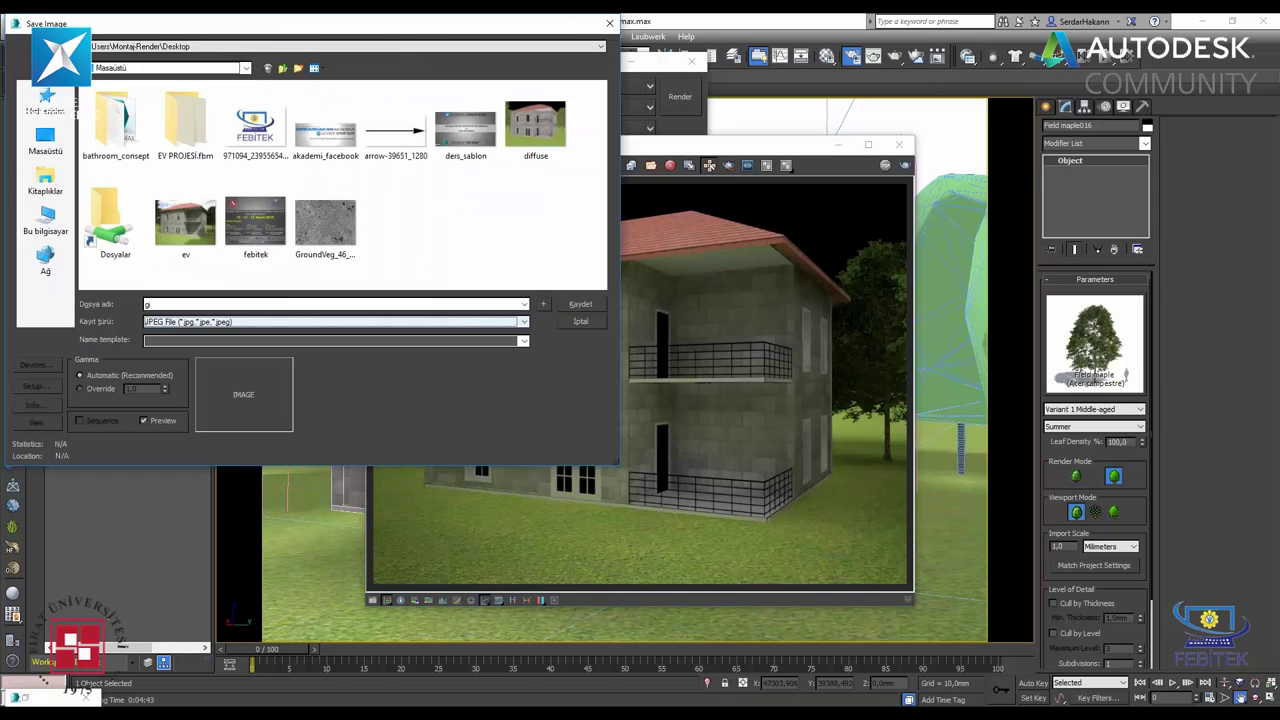
- Show the VRayLighting pass and save it as the light image
click(432, 168)
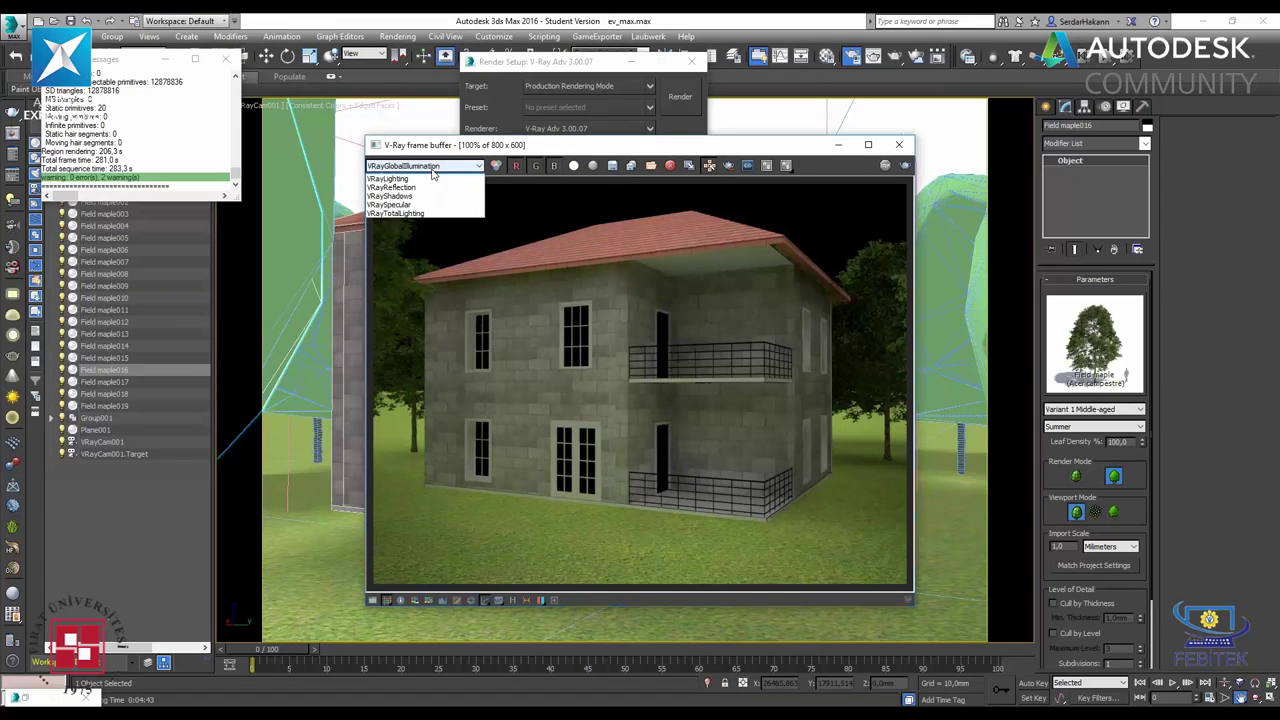
click(417, 213)
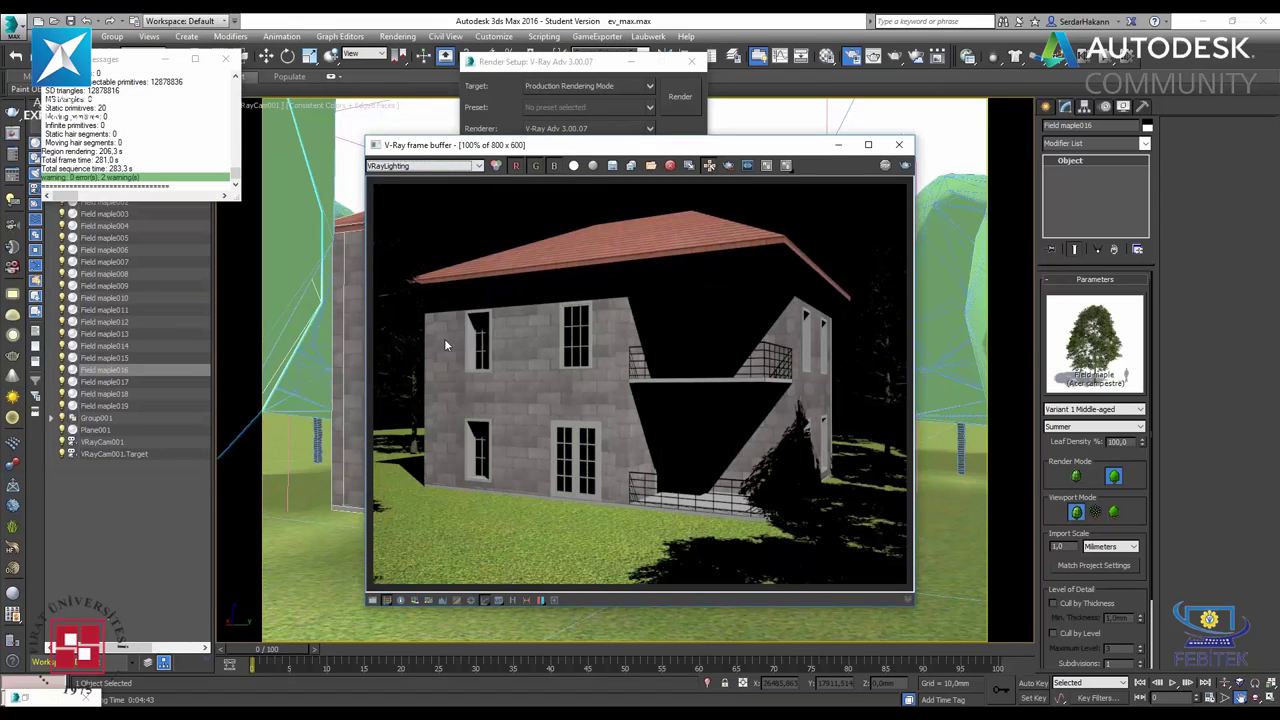
click(614, 166)
text(igh)
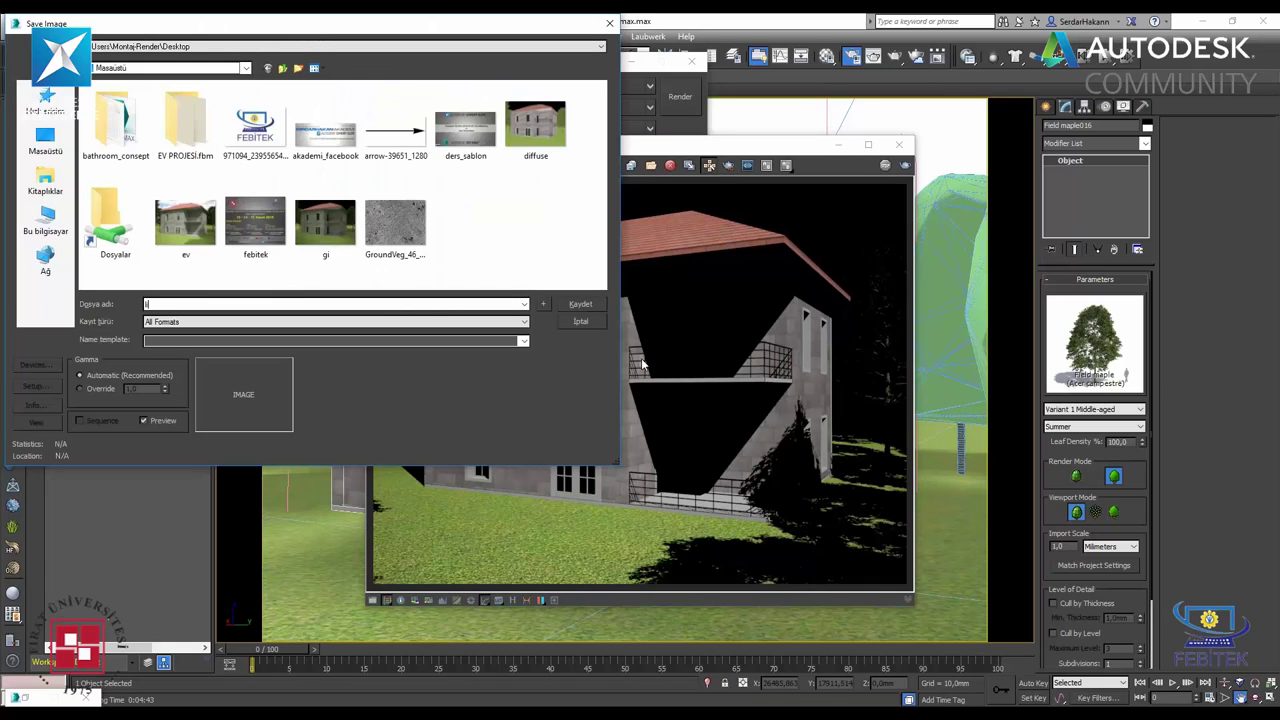
text(t)
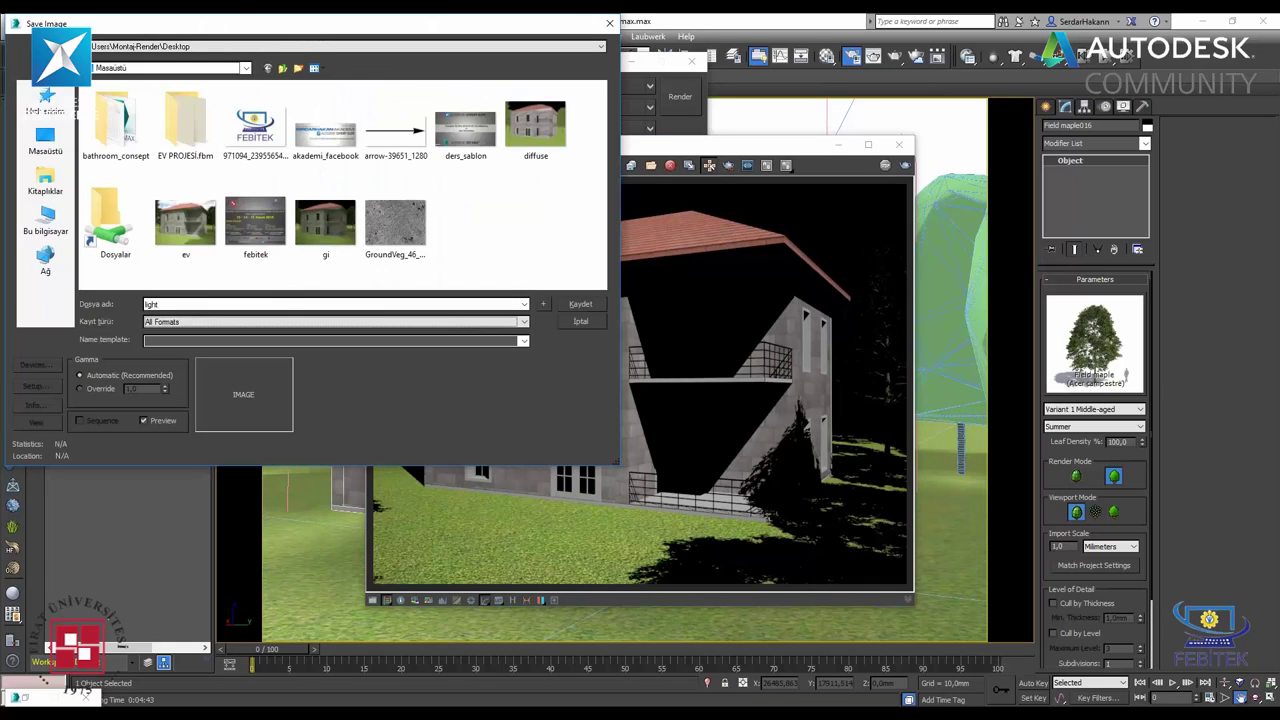
key(Return)
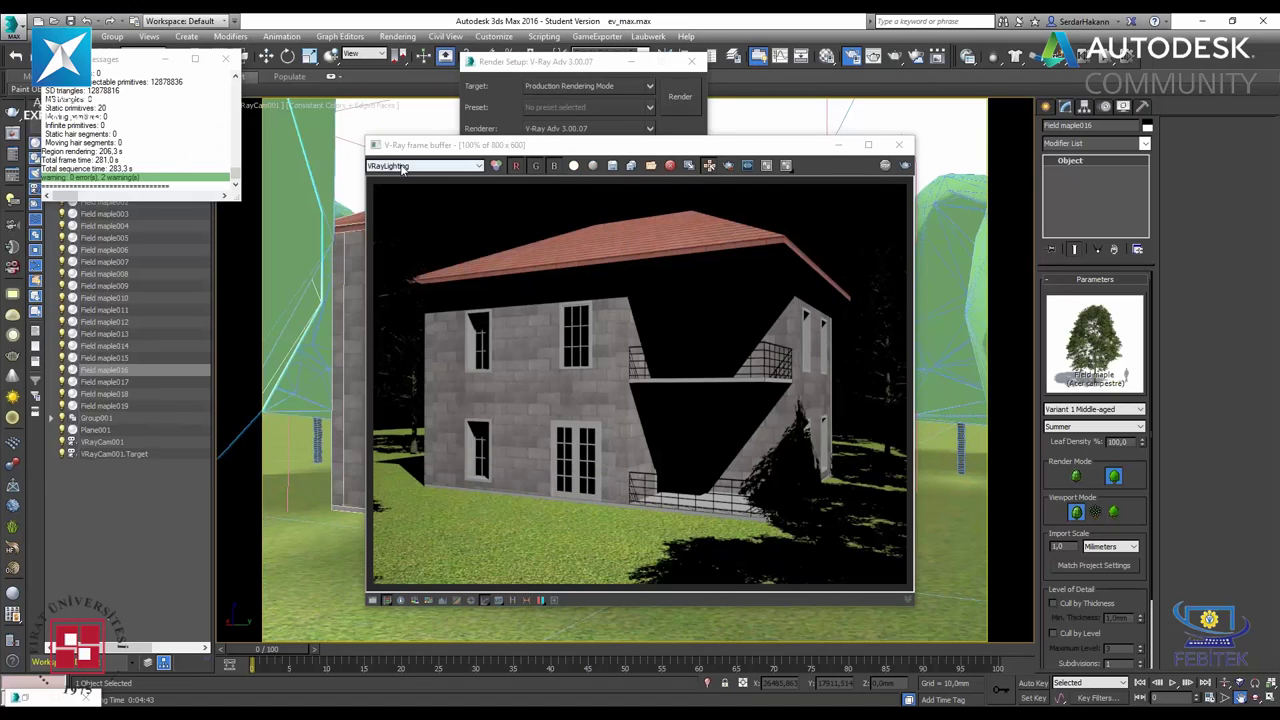
- Show the VRayReflection pass and save it as reflect JPEG
click(410, 166)
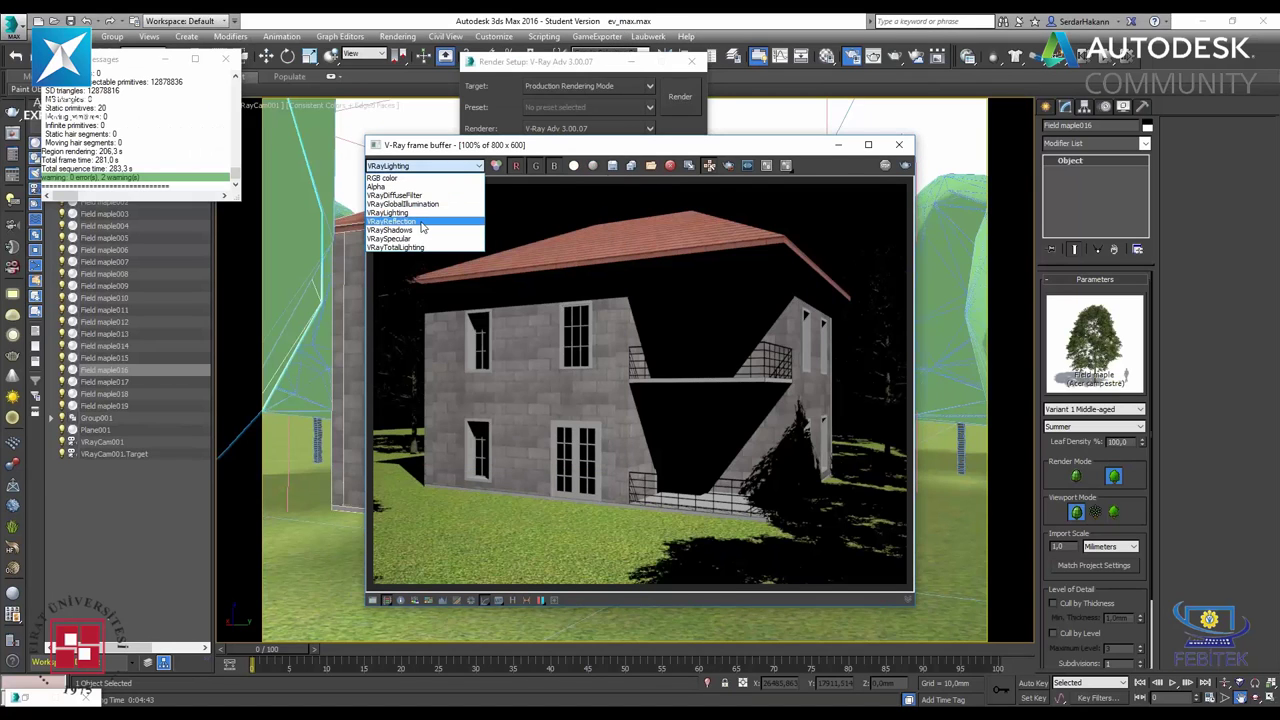
click(421, 228)
click(612, 166)
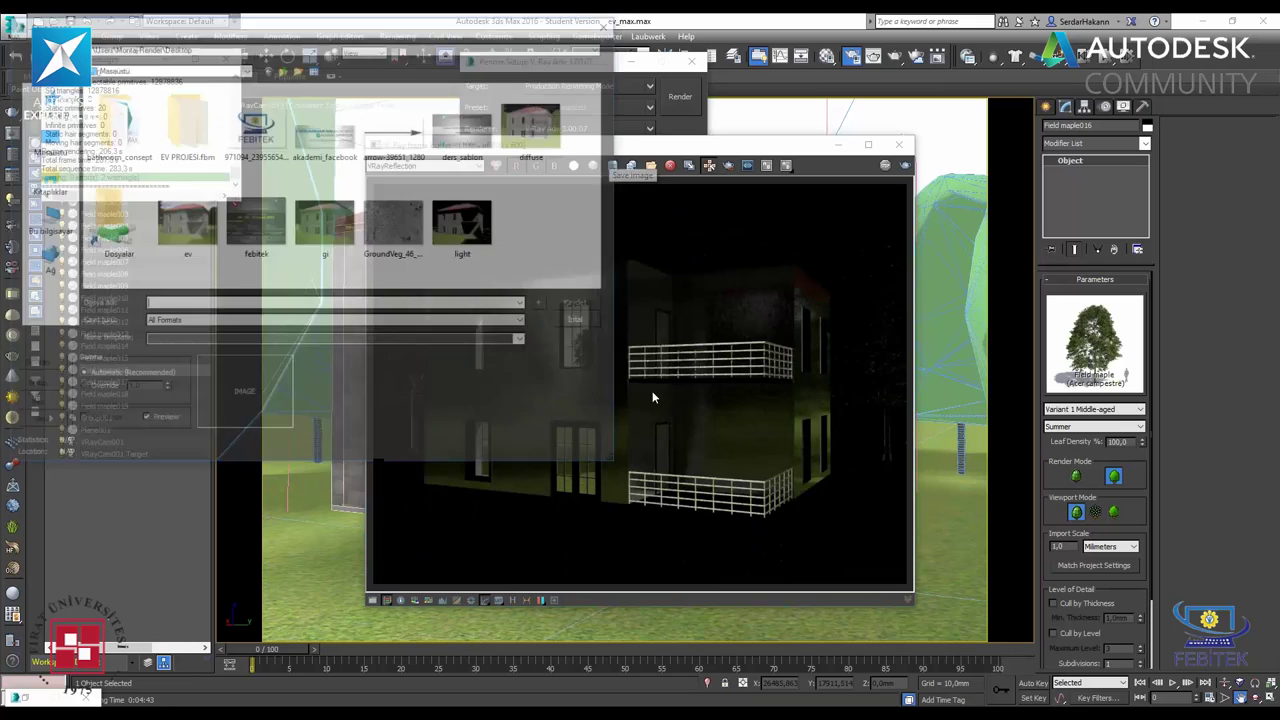
text(reflect)
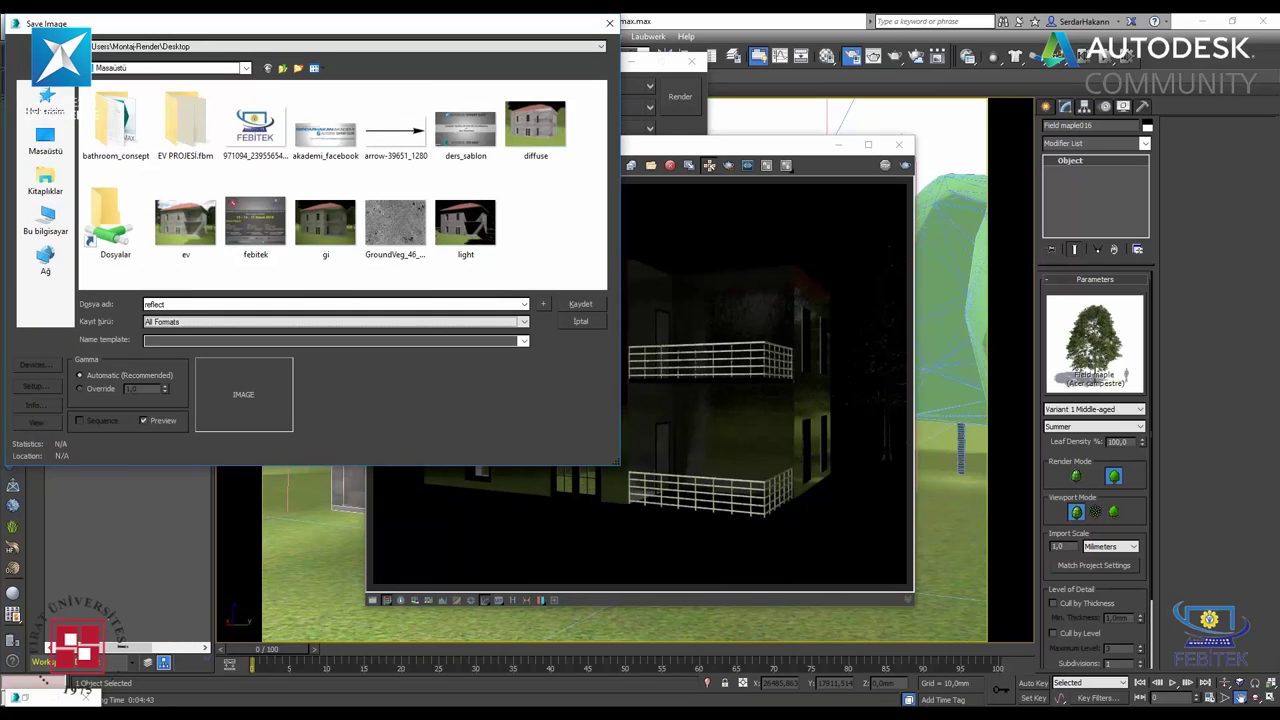
click(335, 321)
key(Return)
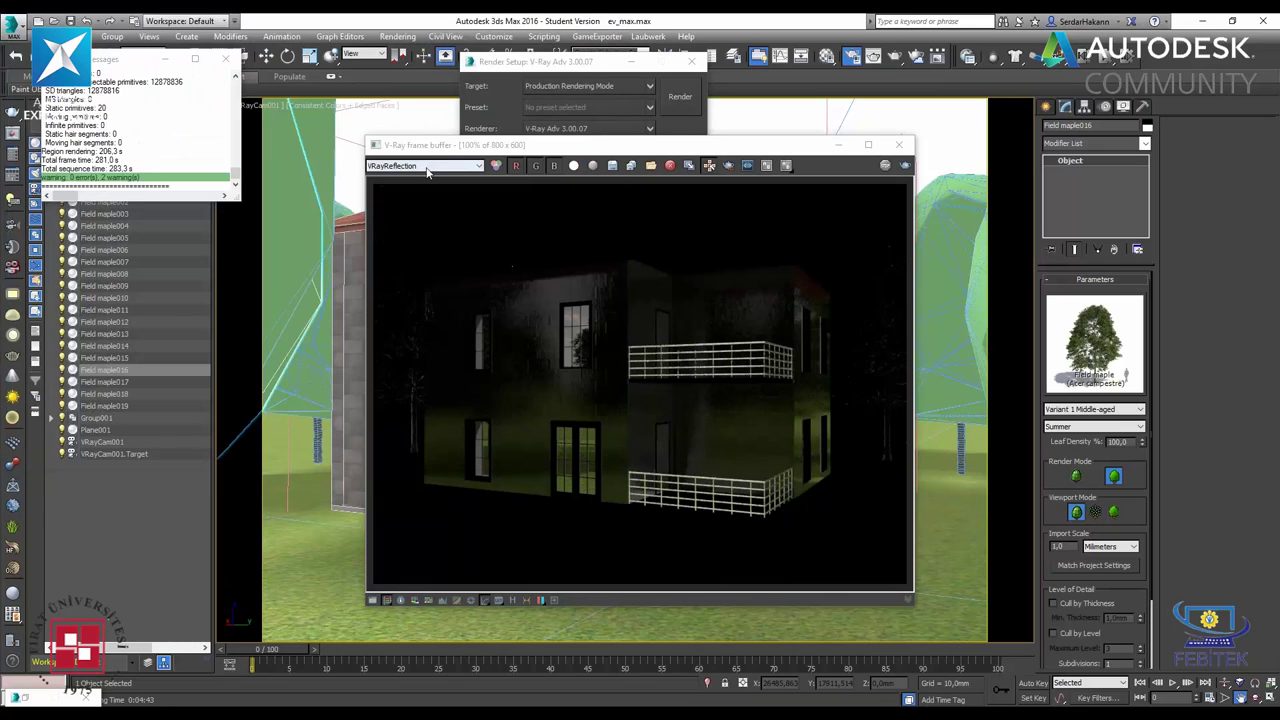
- Show the VRayShadows pass and save it as shadow JPEG
click(424, 166)
click(422, 231)
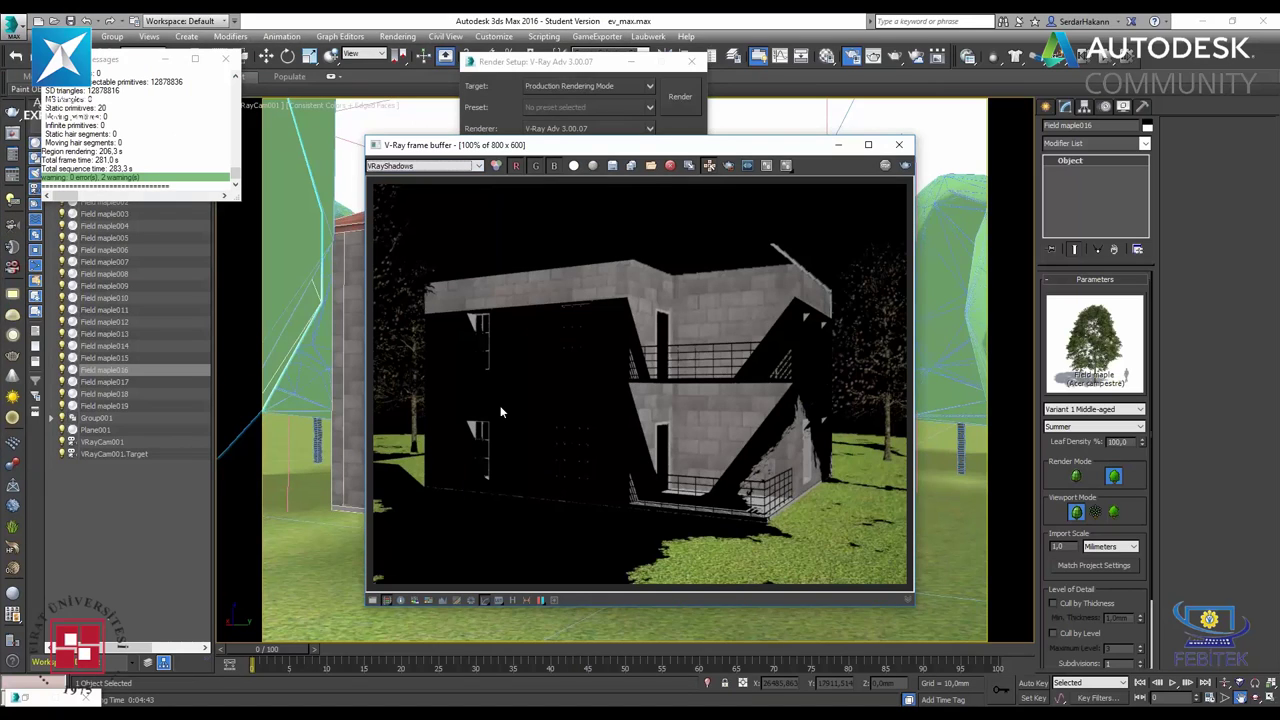
click(612, 166)
text(shadow)
click(335, 321)
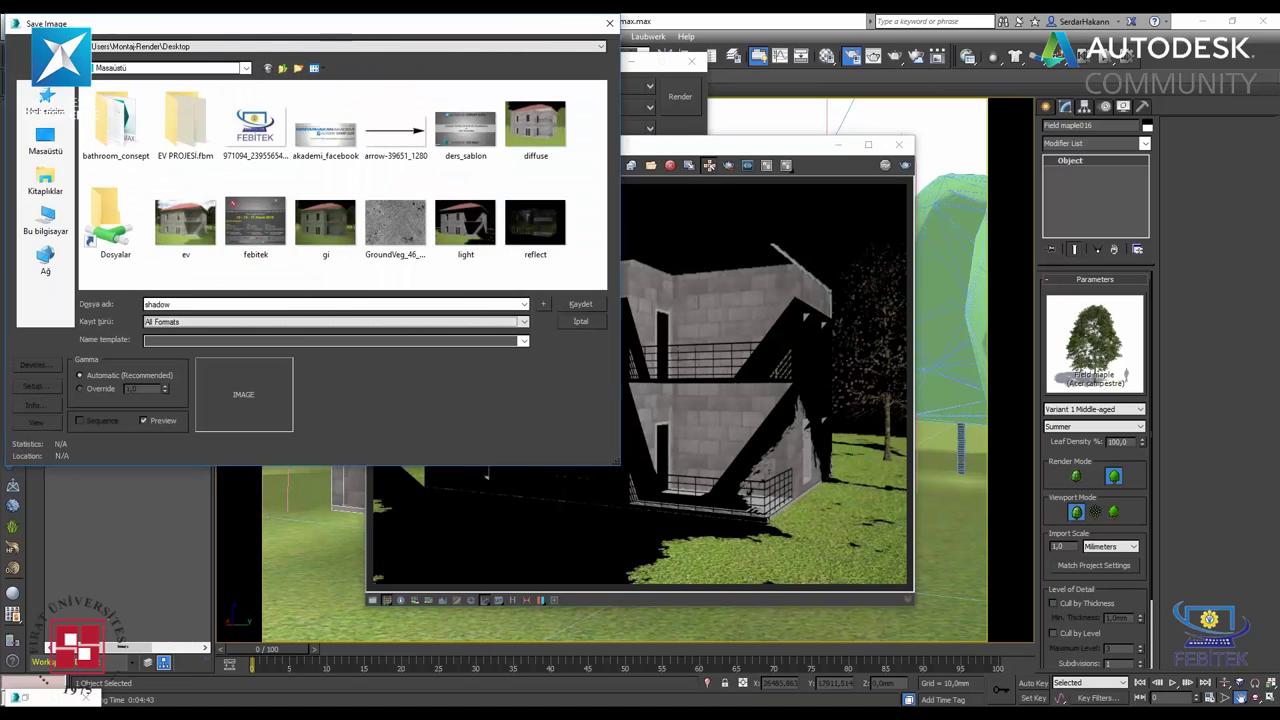
click(200, 345)
key(Return)
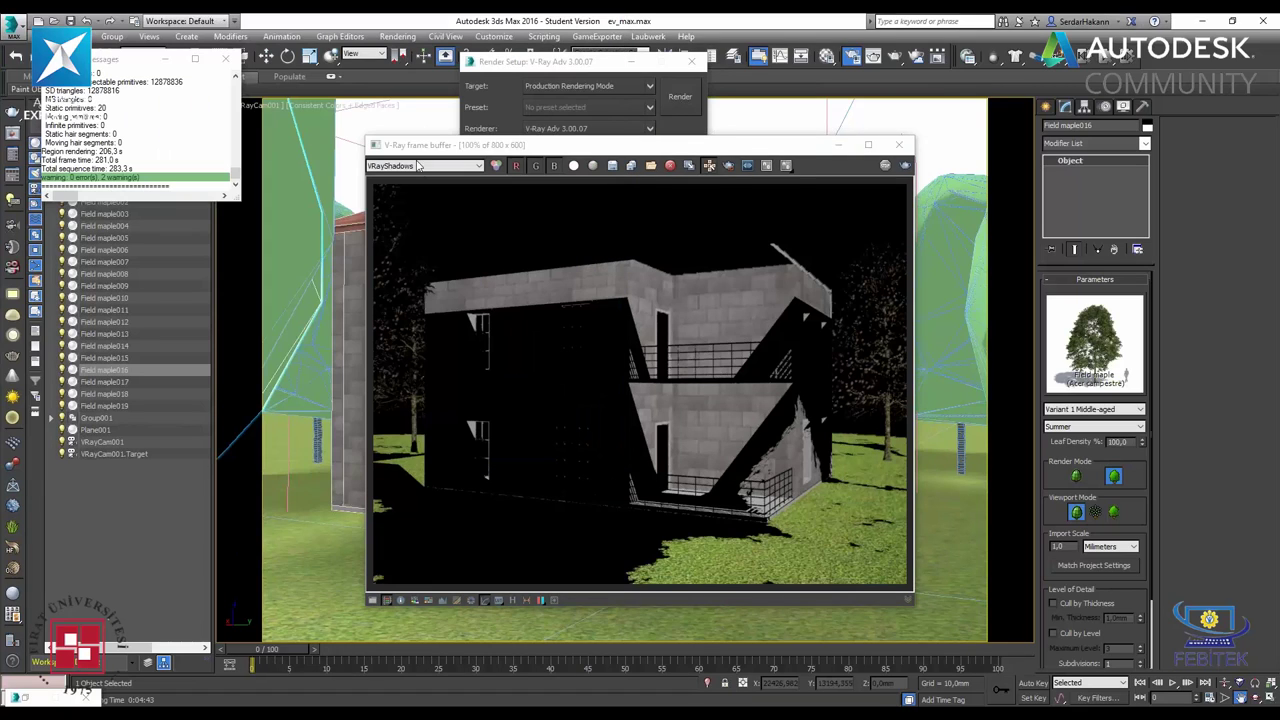
- Show the VRaySpecular pass and save it as spec
click(420, 166)
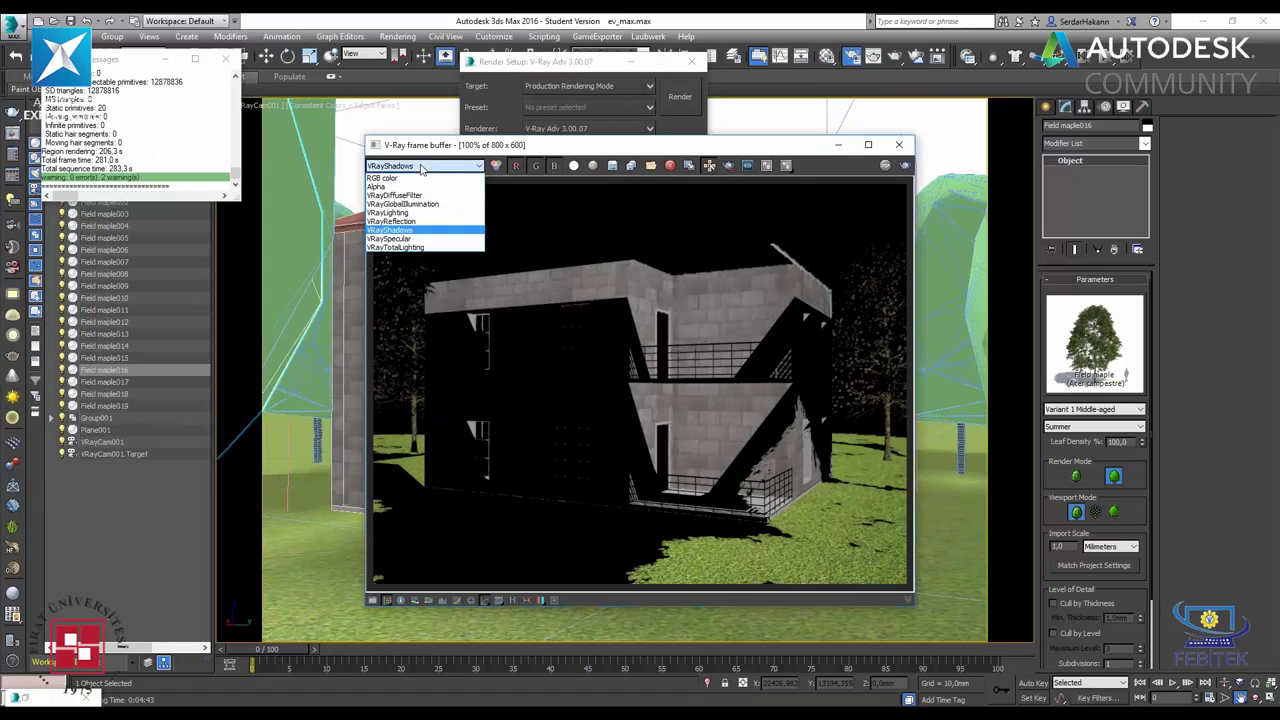
click(412, 238)
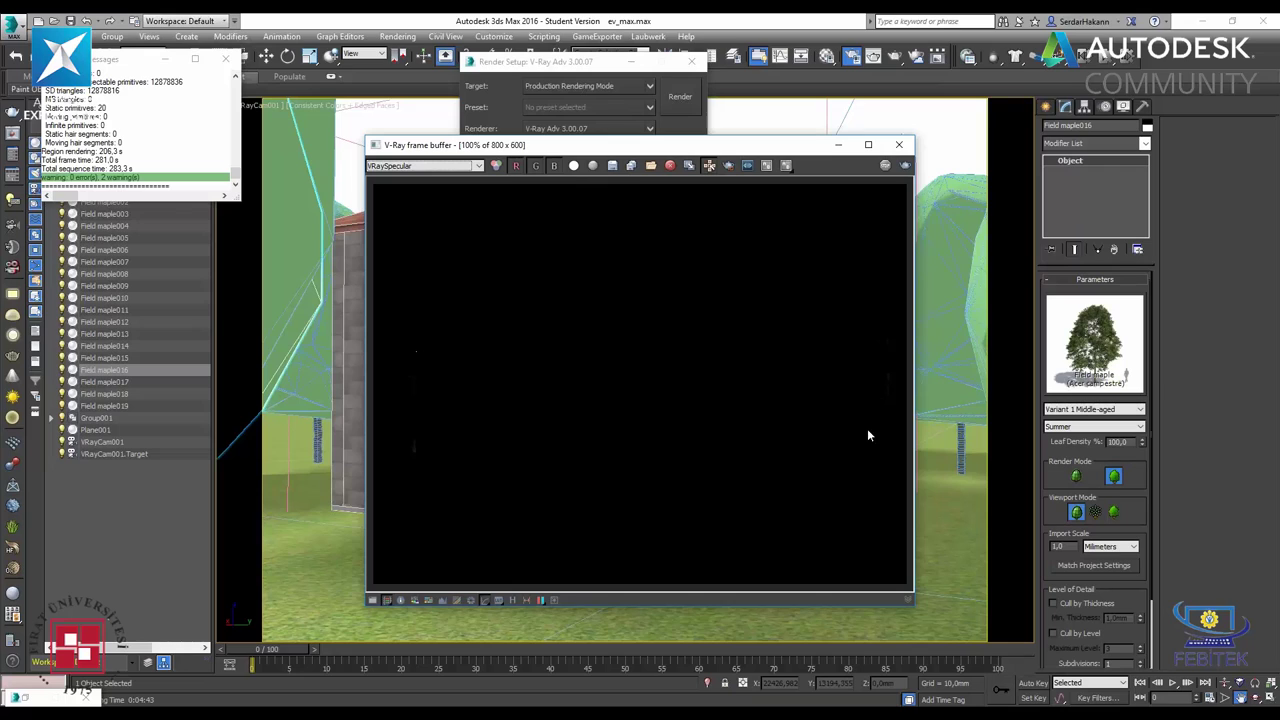
click(612, 166)
text(spec)
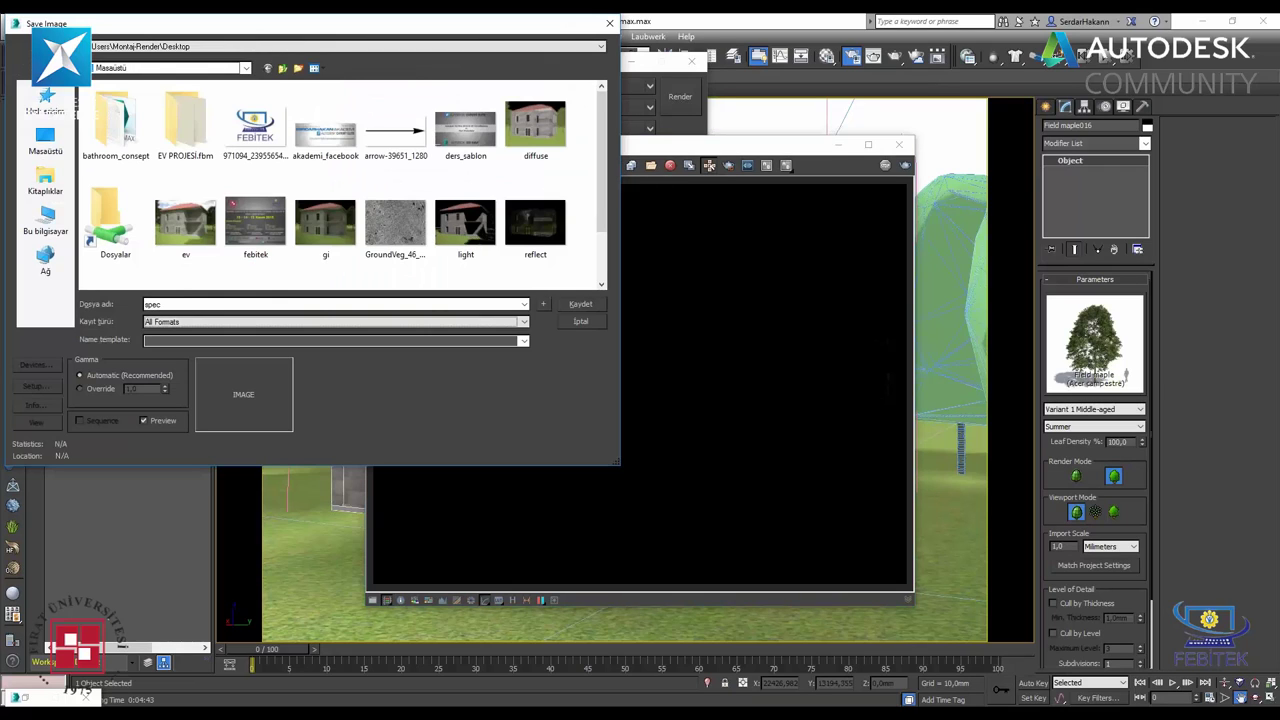
key(Return)
key(Return)
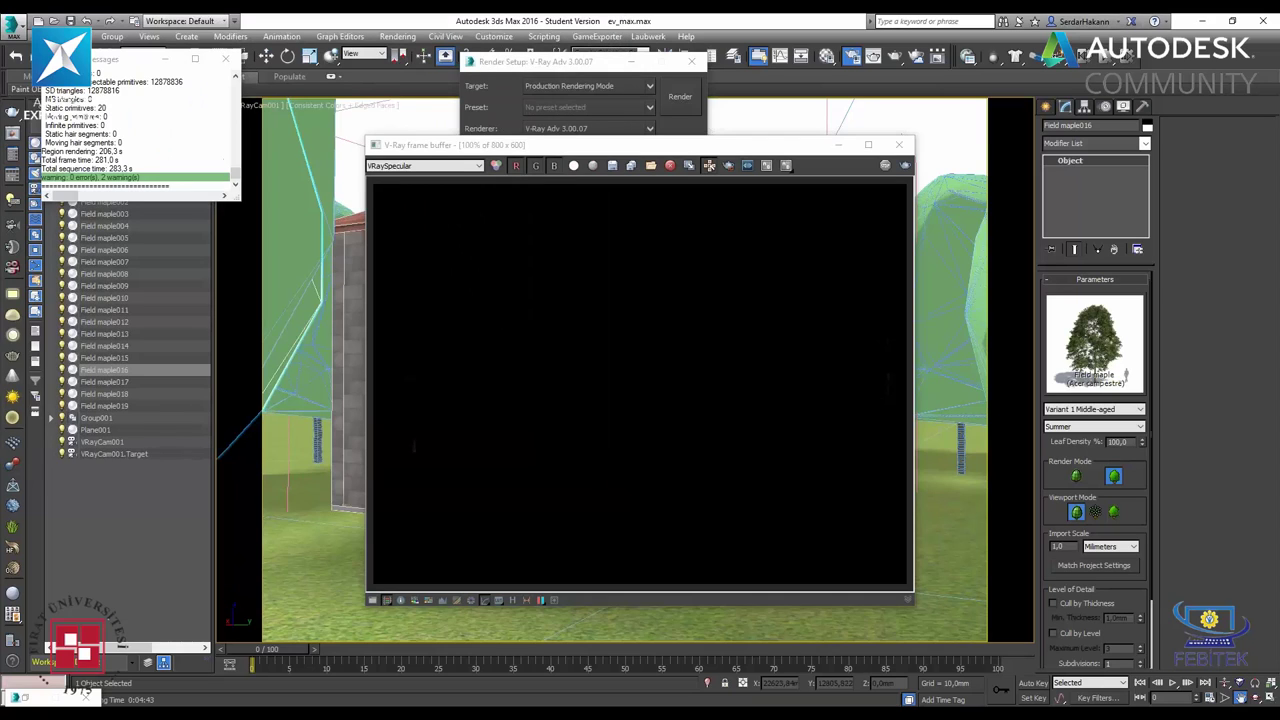
- Show the VRayTotalLighting pass and save it as total
click(430, 166)
click(413, 248)
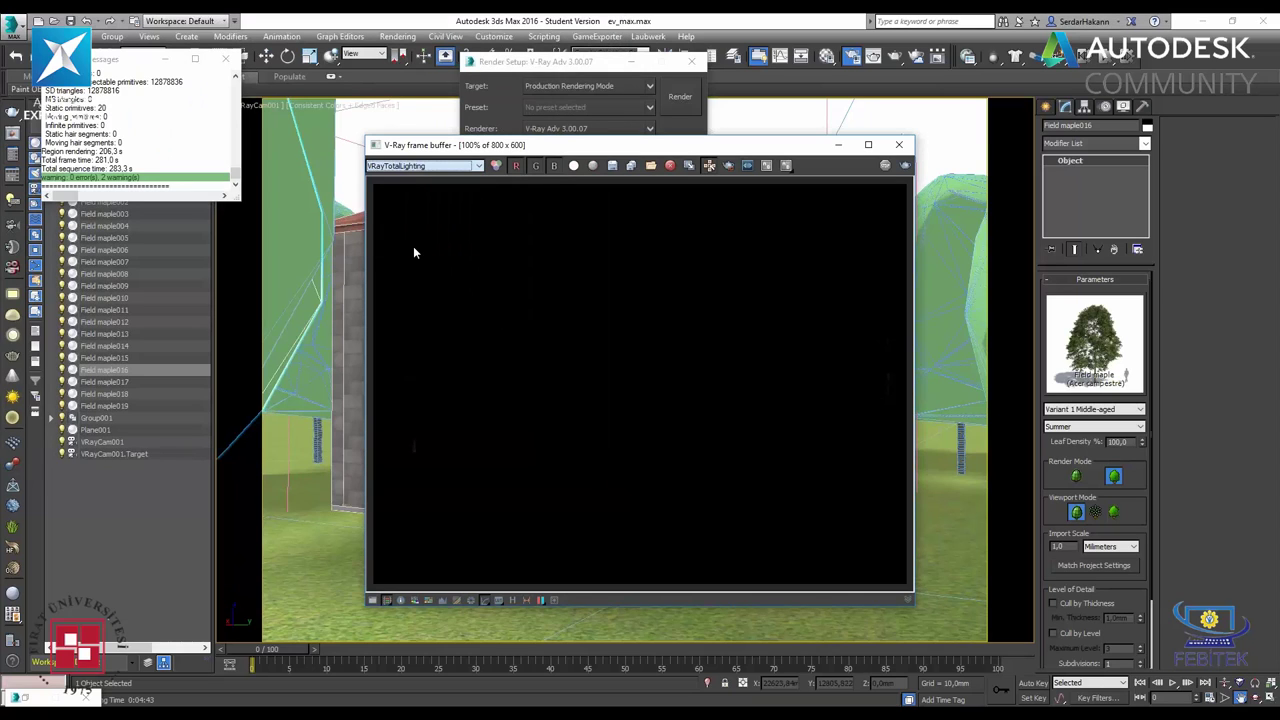
click(613, 165)
text(tot)
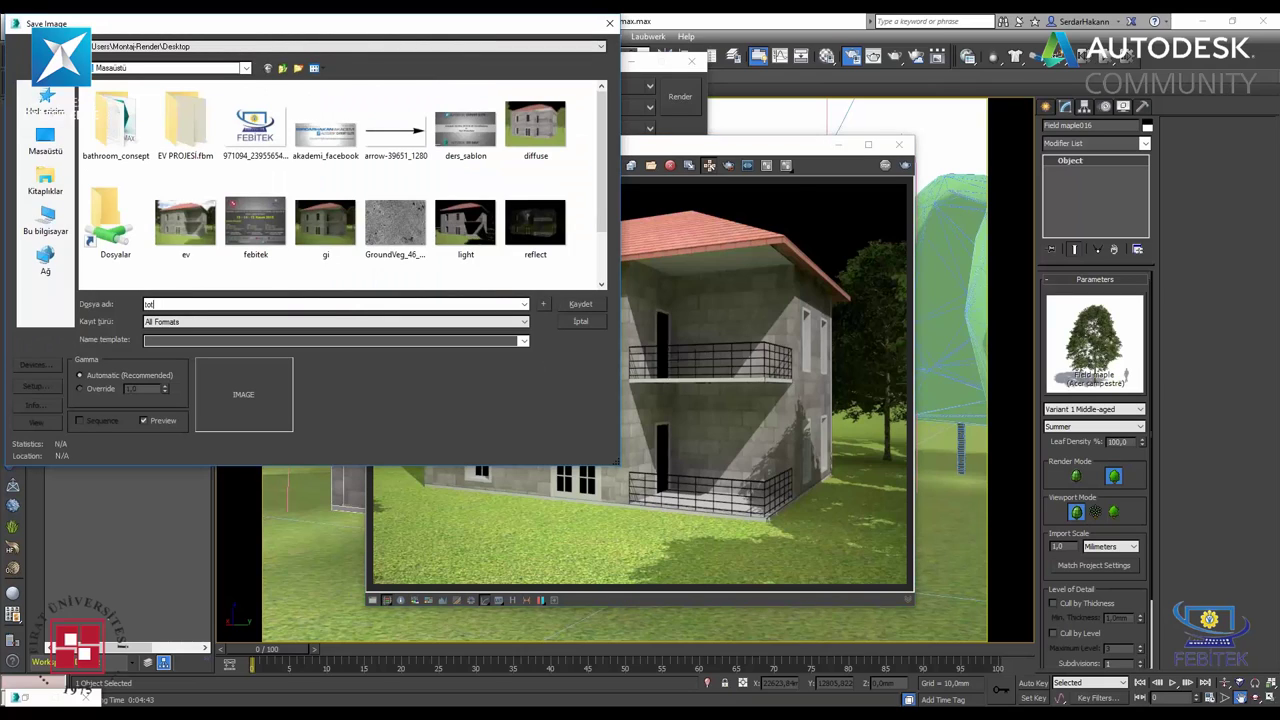
text(al)
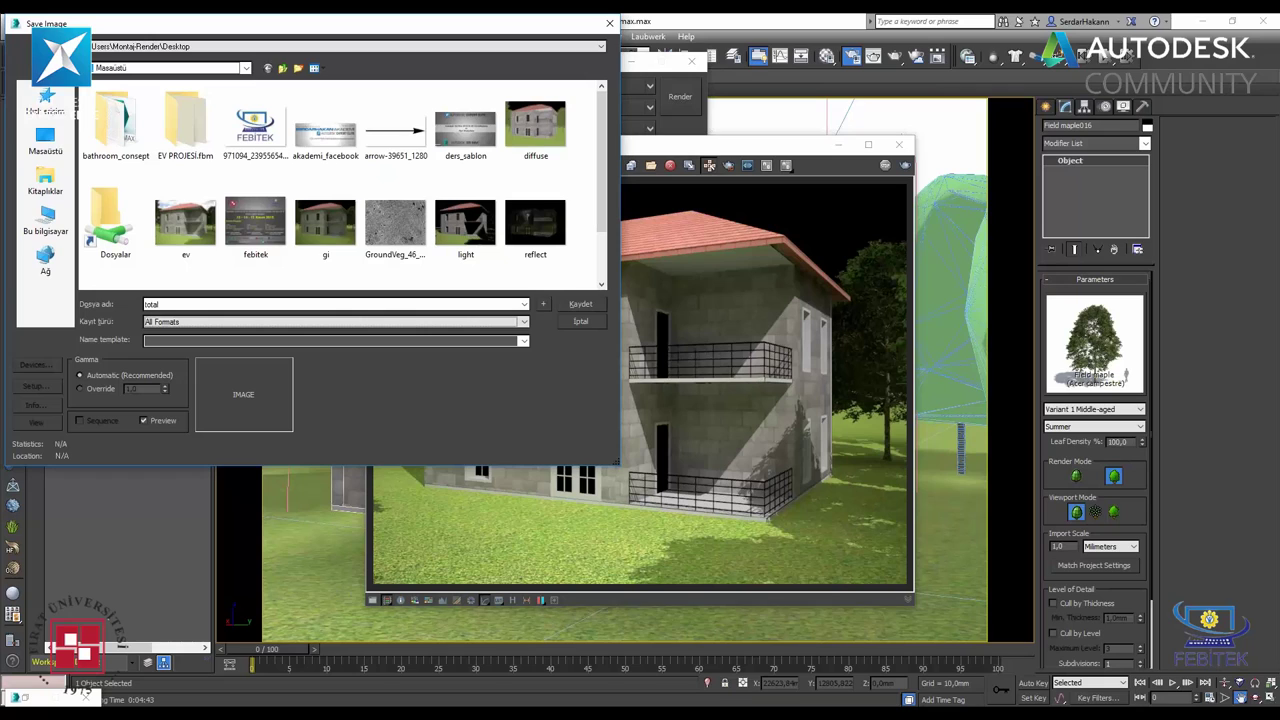
key(Return)
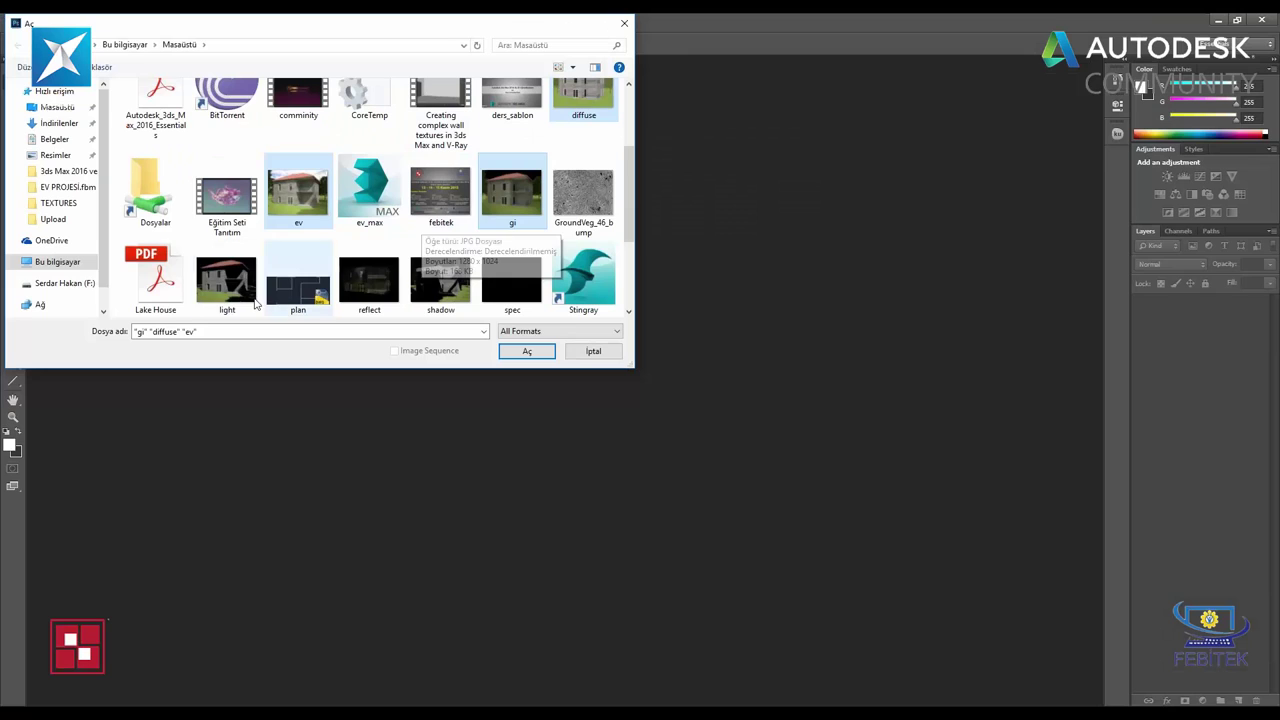
- Add light, reflect, shadow, spec and total to the file selection and open all eight pass JPEGs
ctrl+click(227, 280)
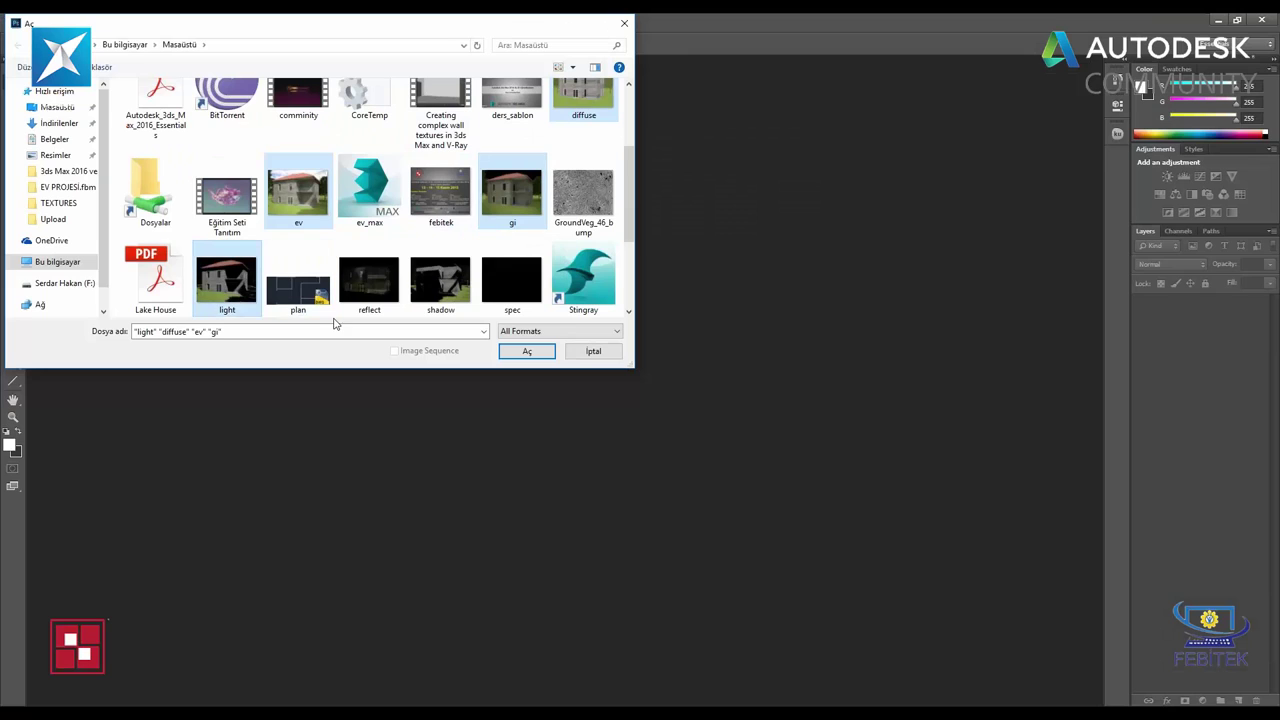
ctrl+click(380, 288)
ctrl+click(441, 279)
ctrl+click(505, 272)
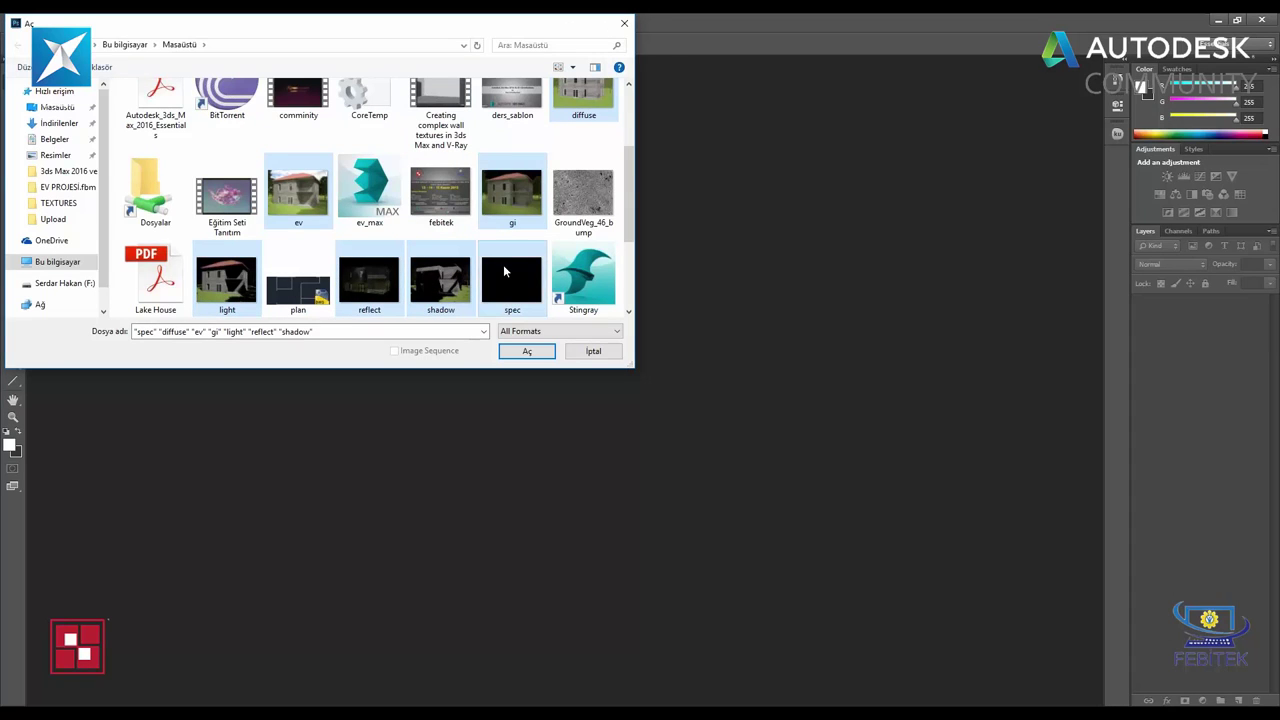
scroll(505, 272, down, 1)
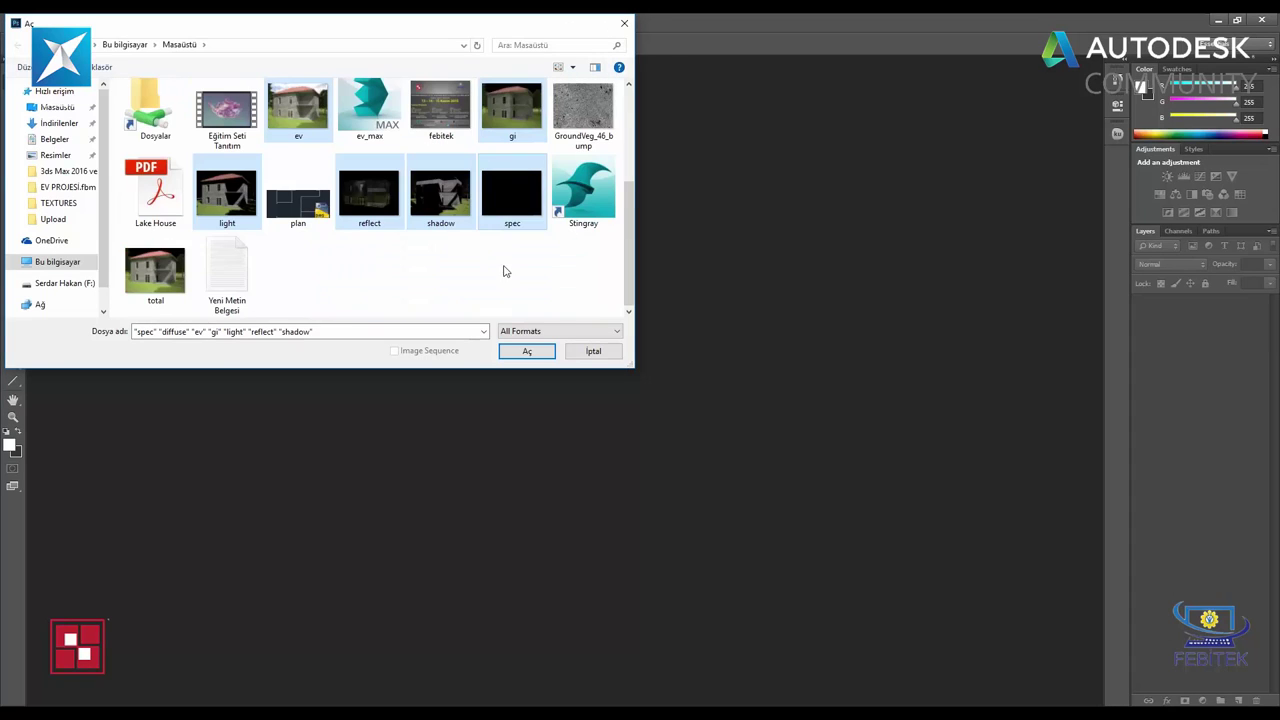
ctrl+click(155, 280)
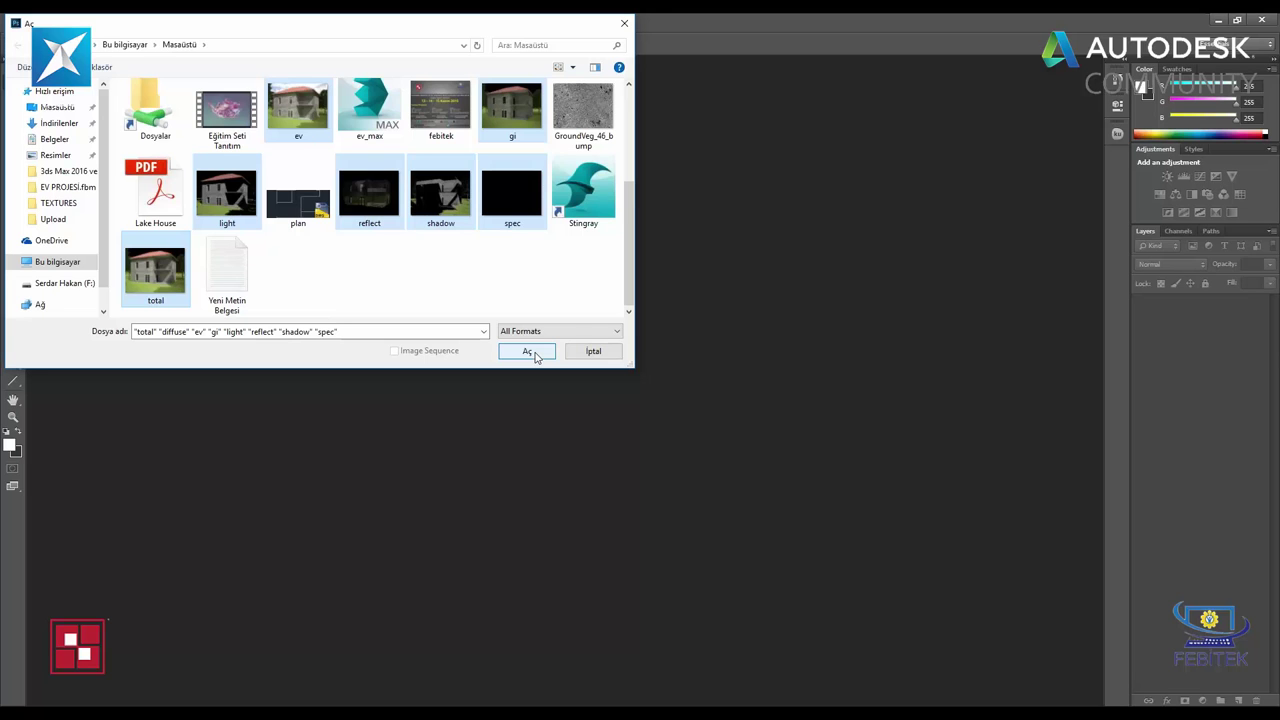
click(527, 351)
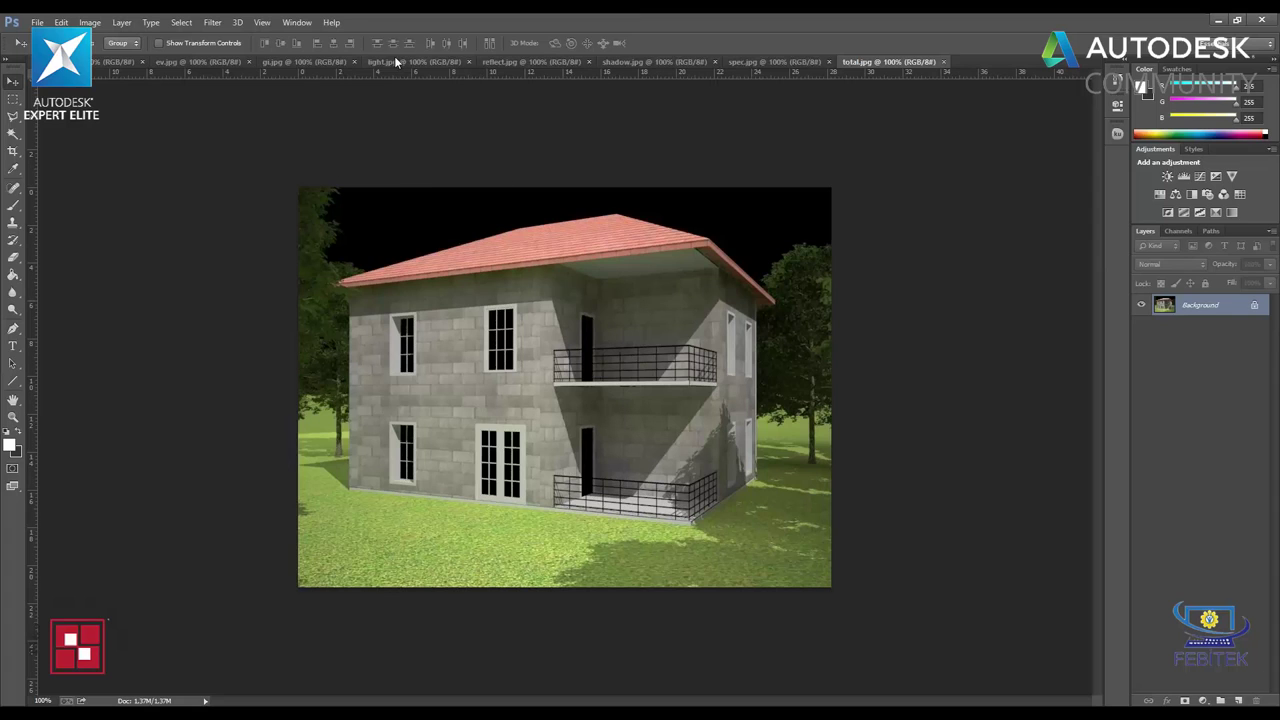
- Paste the gi render into ev.jpg as Layer 1 with Screen blend mode
click(189, 63)
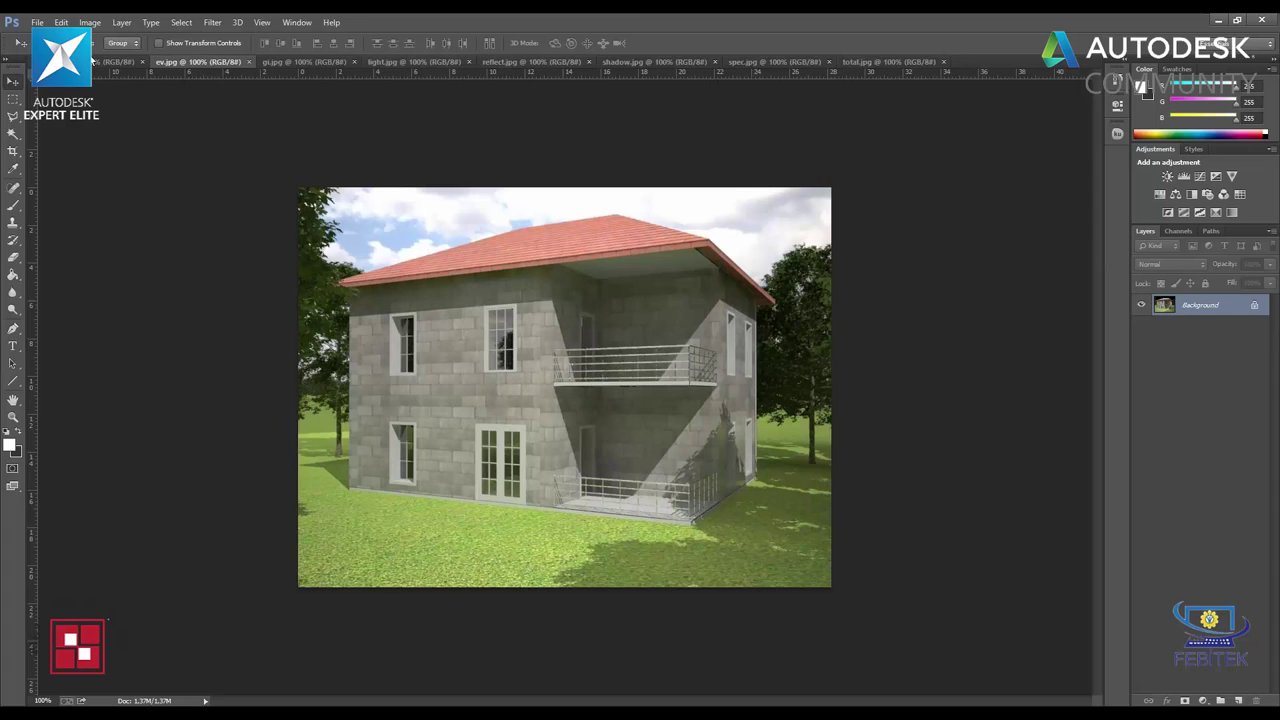
click(314, 63)
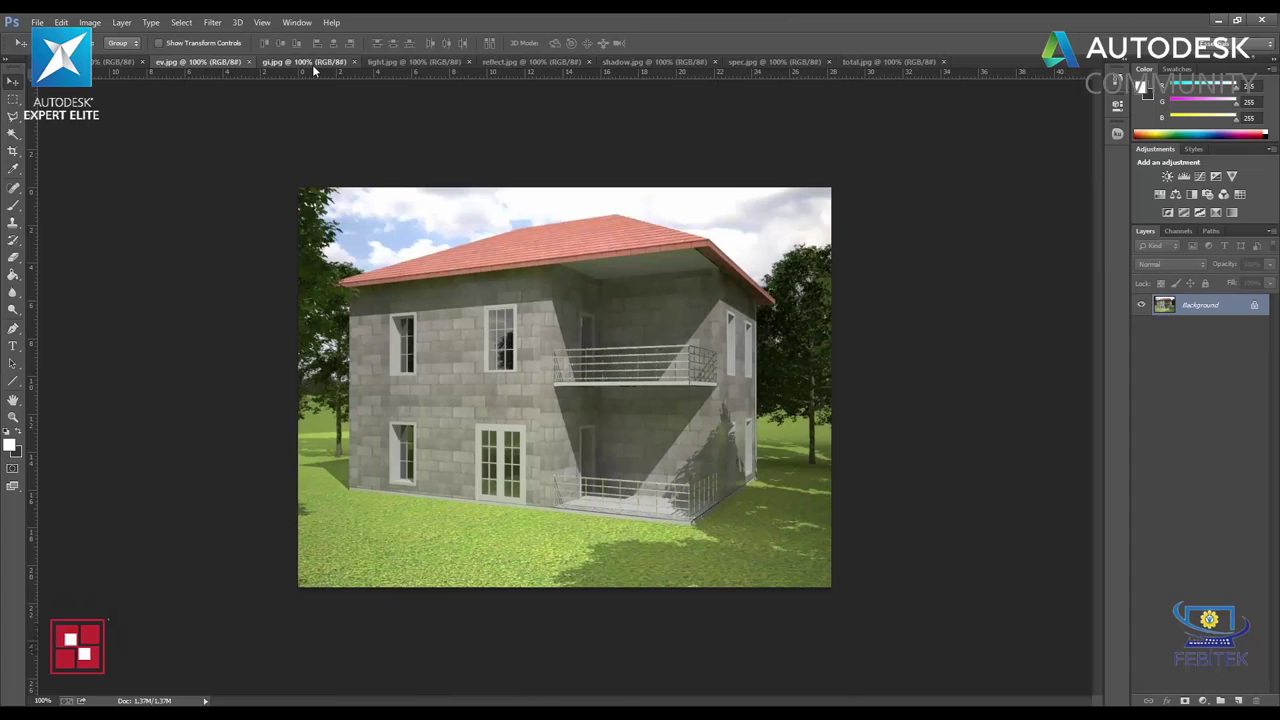
key(ctrl+a)
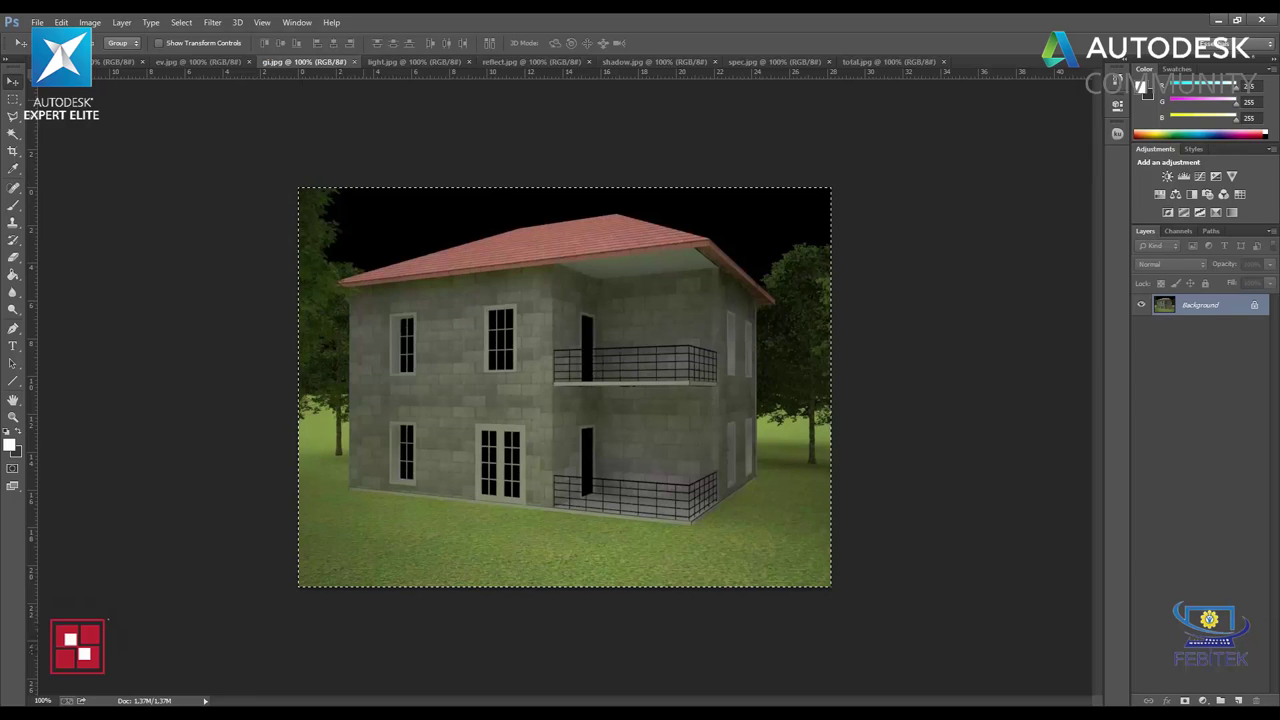
key(ctrl+shift+Tab)
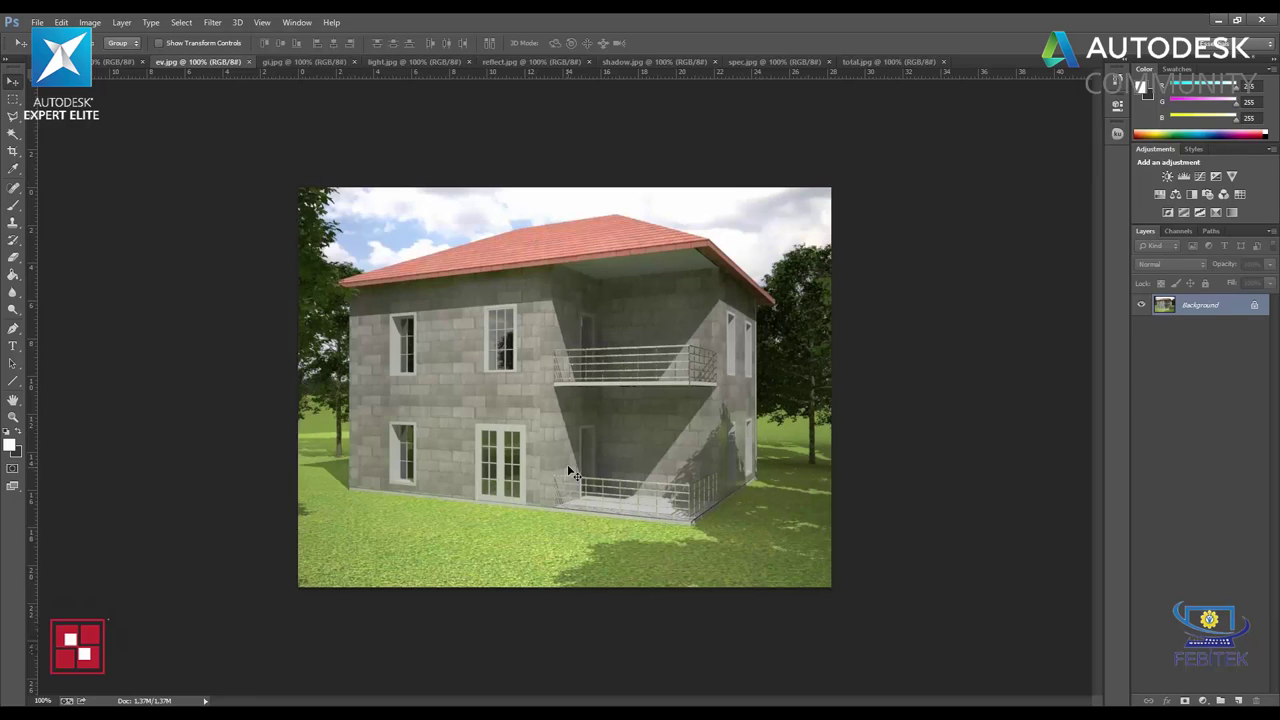
key(ctrl+v)
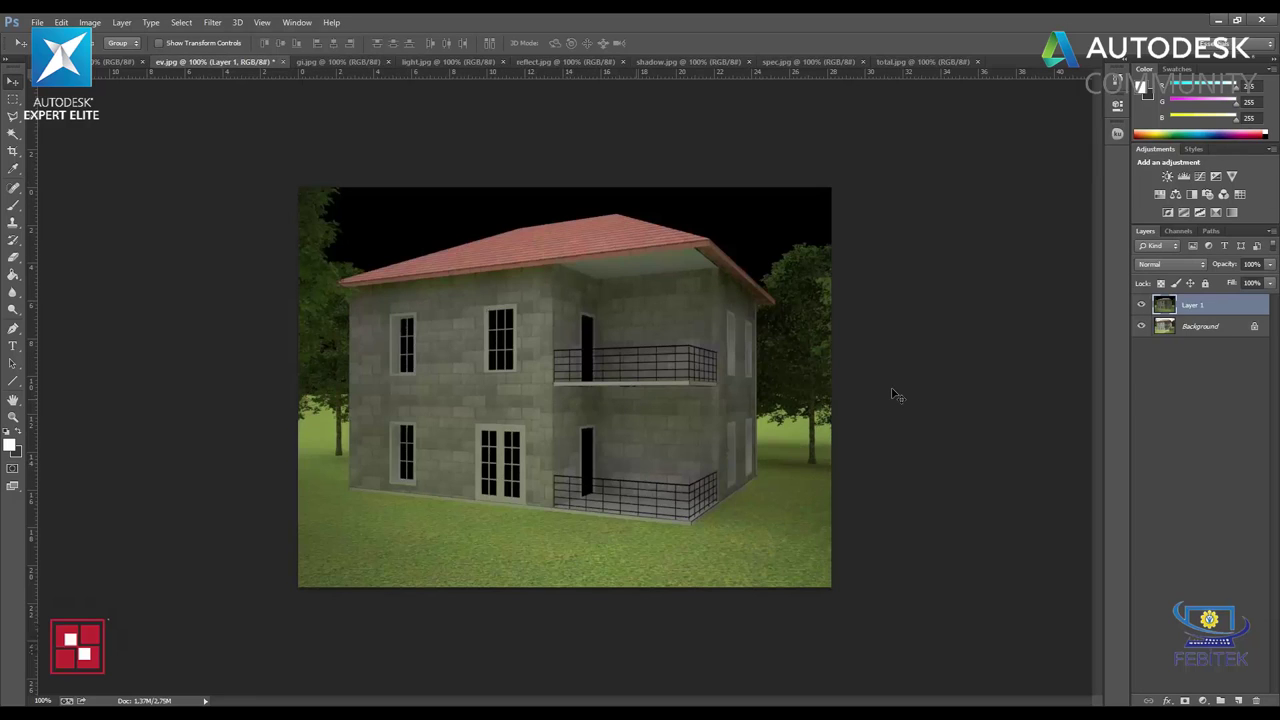
click(1170, 264)
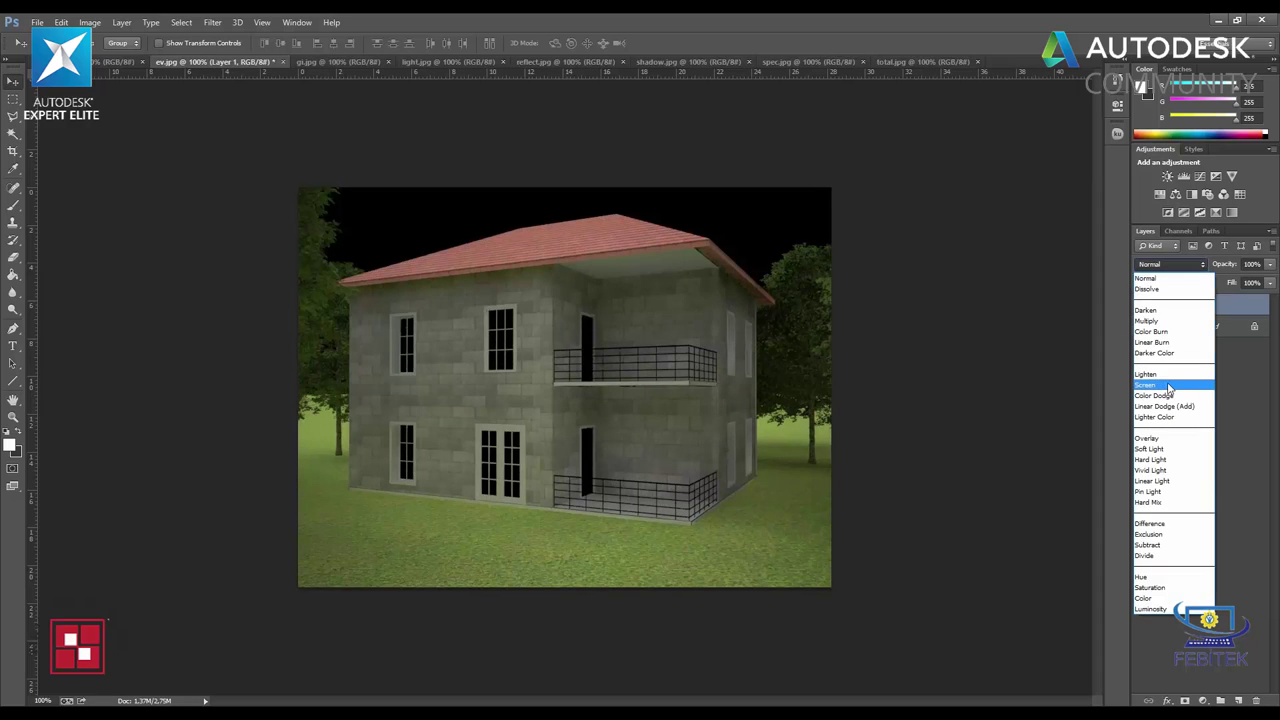
click(1167, 388)
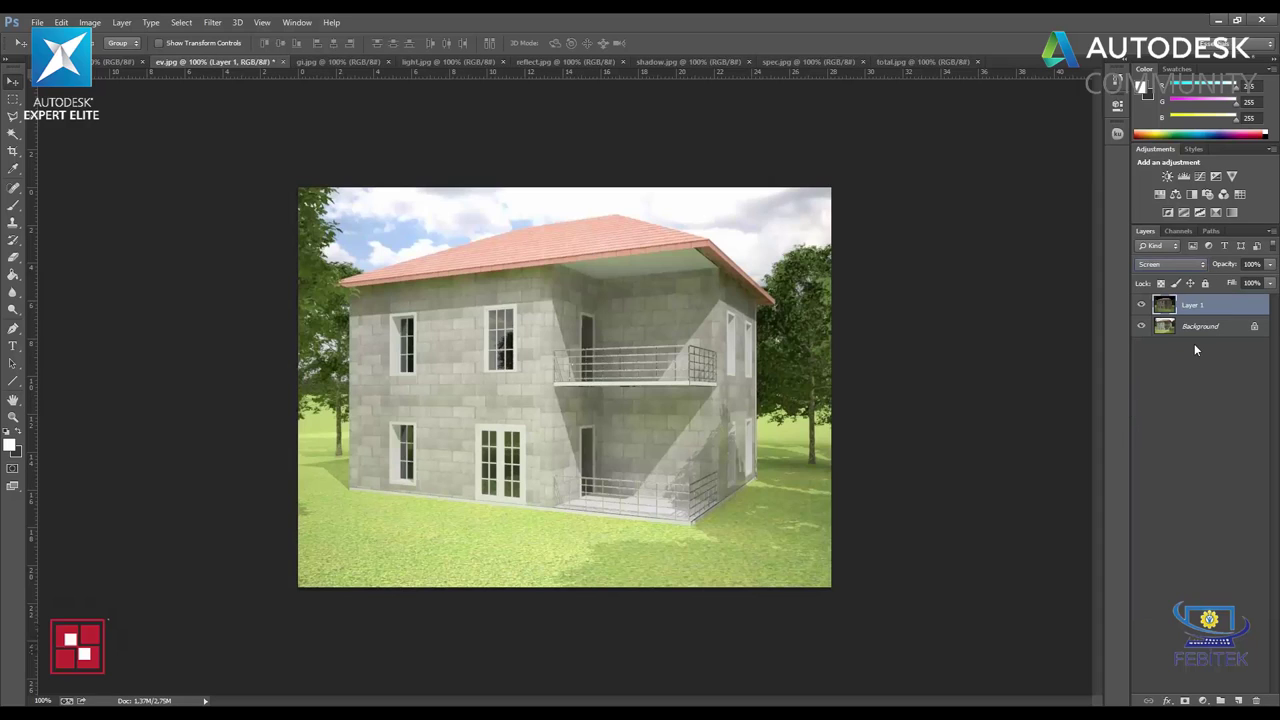
- Toggle Layer 1 to compare, then close gi.jpg and switch to light.jpg
click(1141, 306)
click(1141, 306)
click(1141, 306)
click(1141, 306)
click(1141, 306)
click(1141, 306)
click(1141, 306)
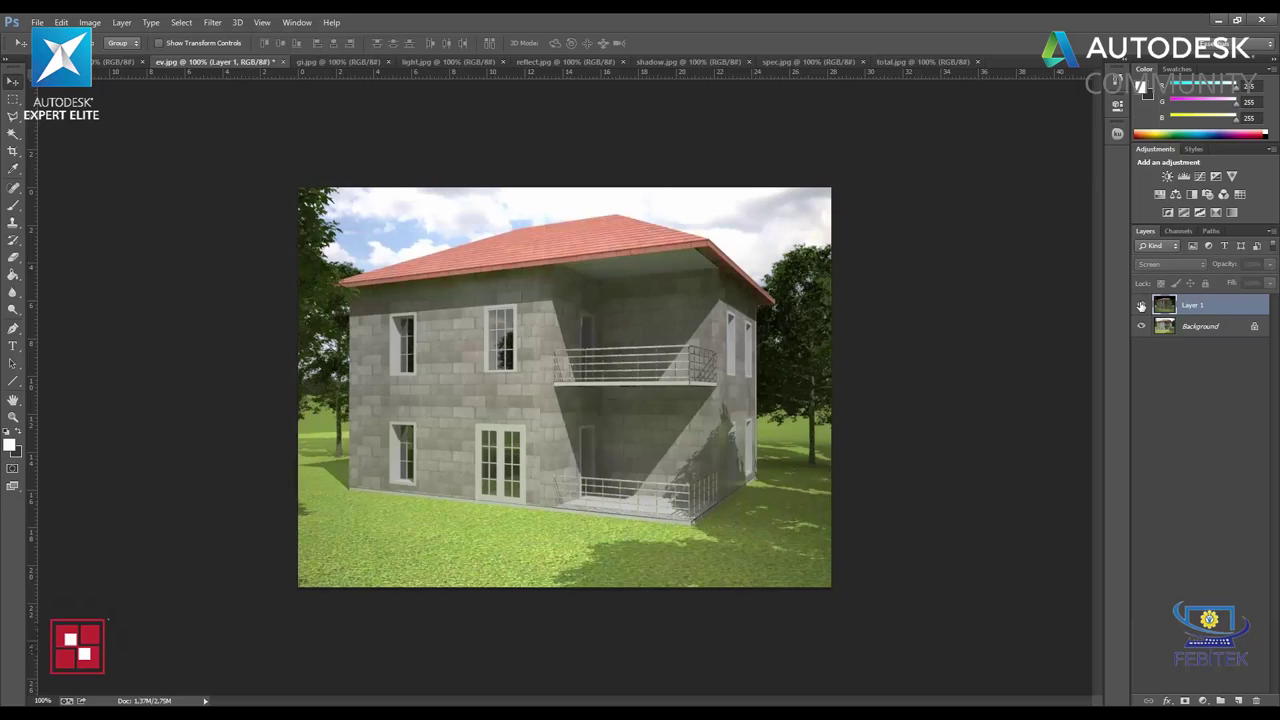
click(1141, 306)
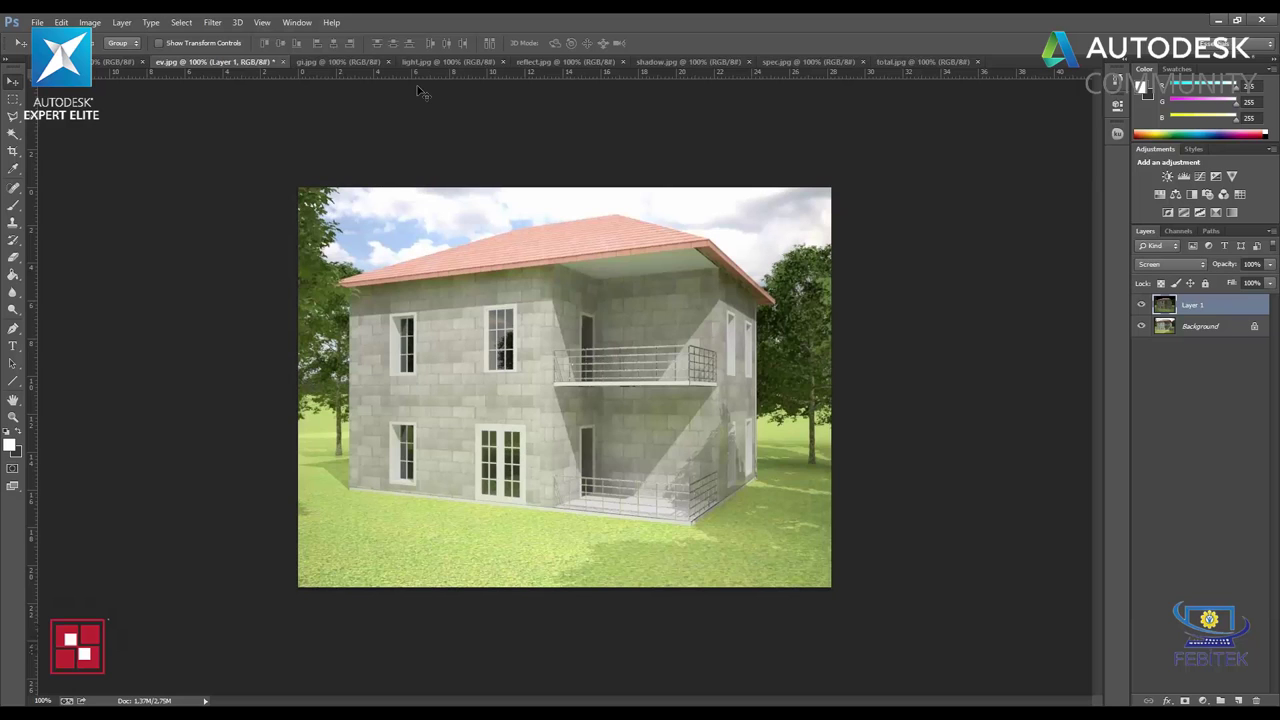
click(388, 62)
click(320, 63)
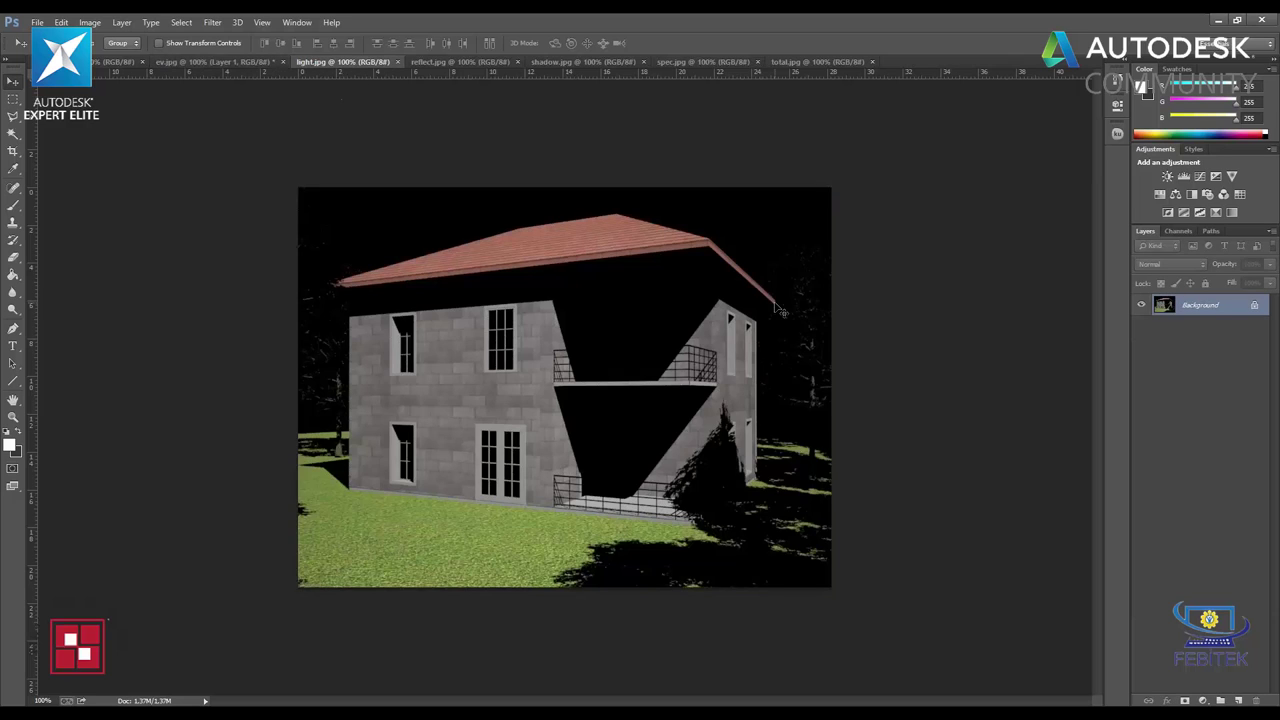
- Drag the light pass into ev.jpg as a Screen layer, compare it, and close light.jpg
drag(779, 311, 560, 390)
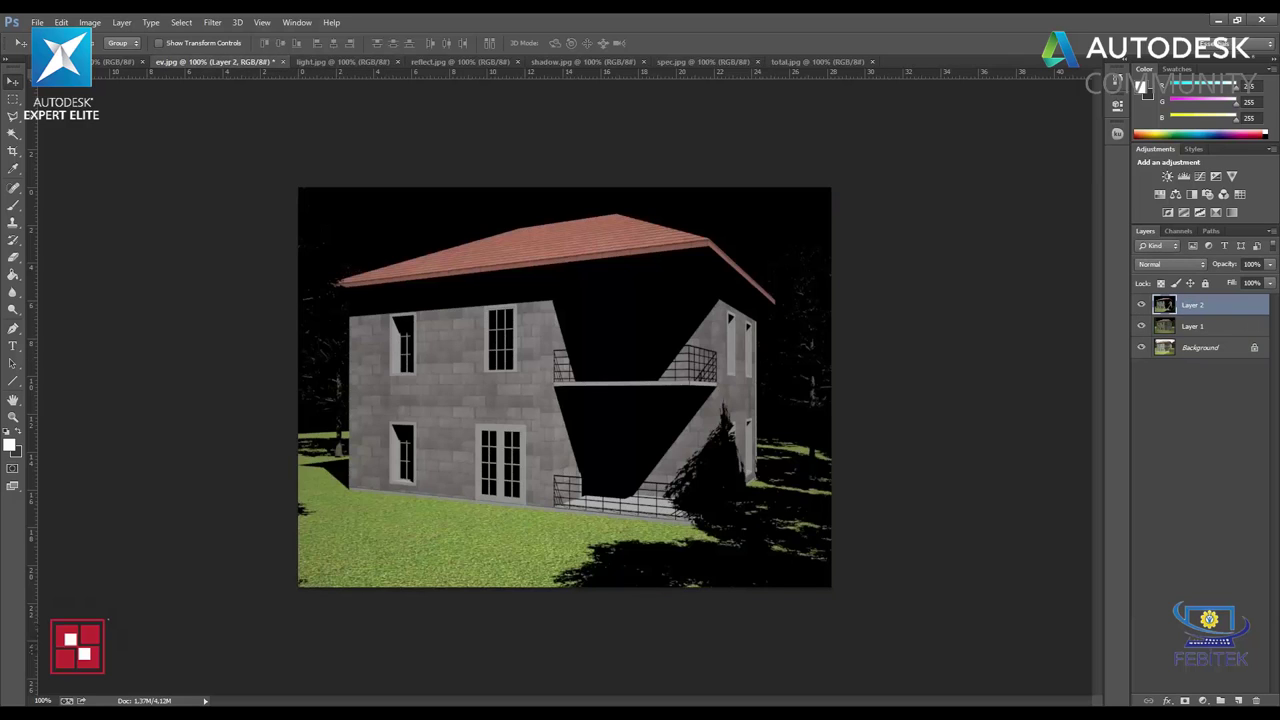
click(1168, 263)
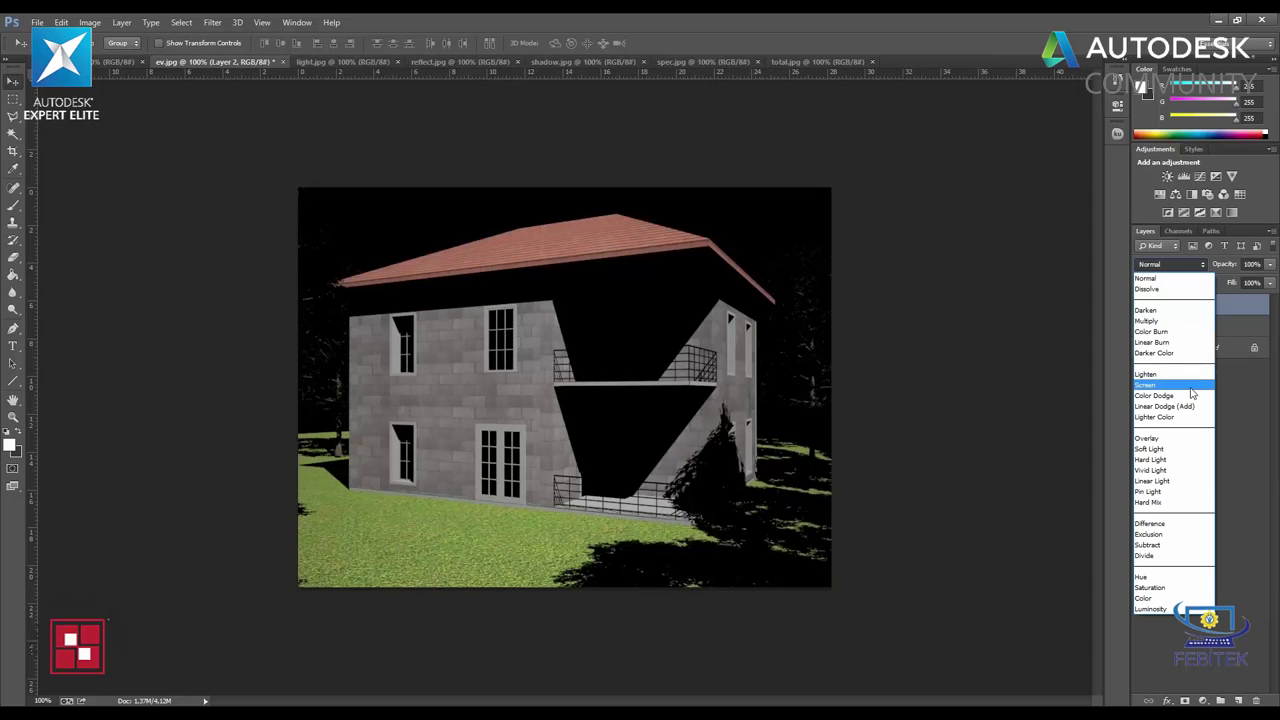
click(1190, 387)
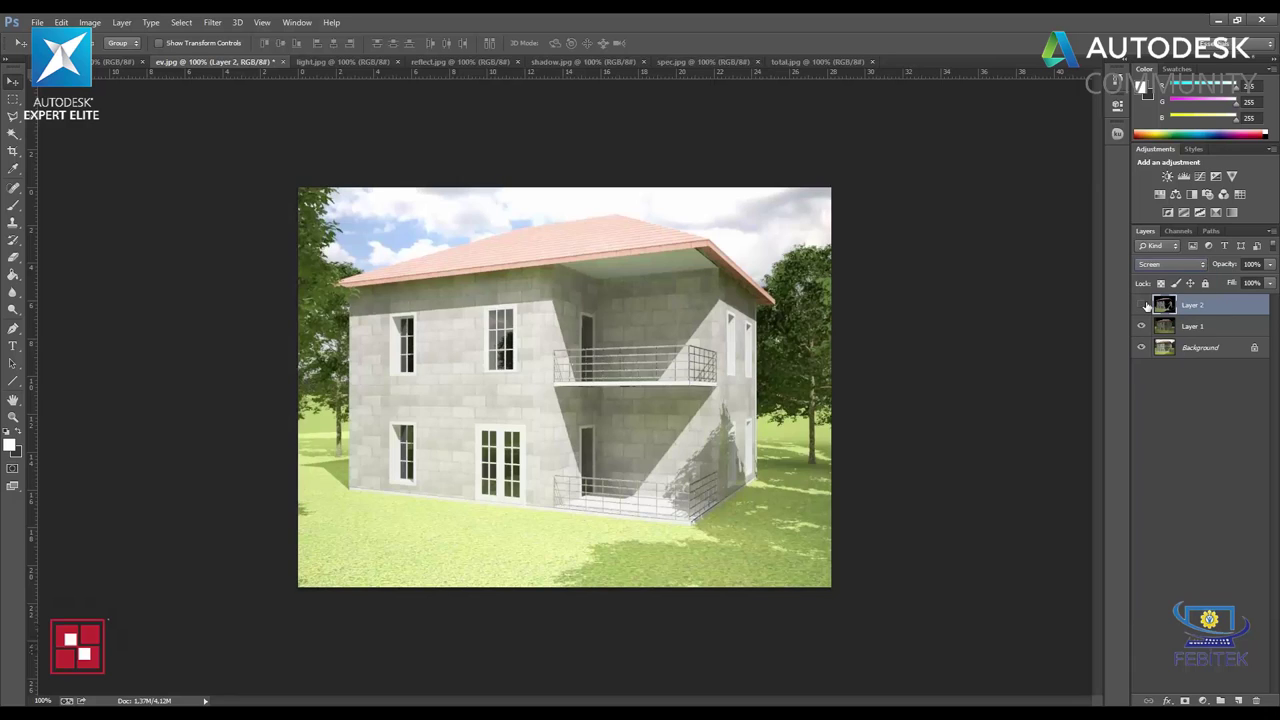
double_click(1143, 305)
double_click(1146, 305)
click(1146, 305)
click(1146, 305)
click(1146, 305)
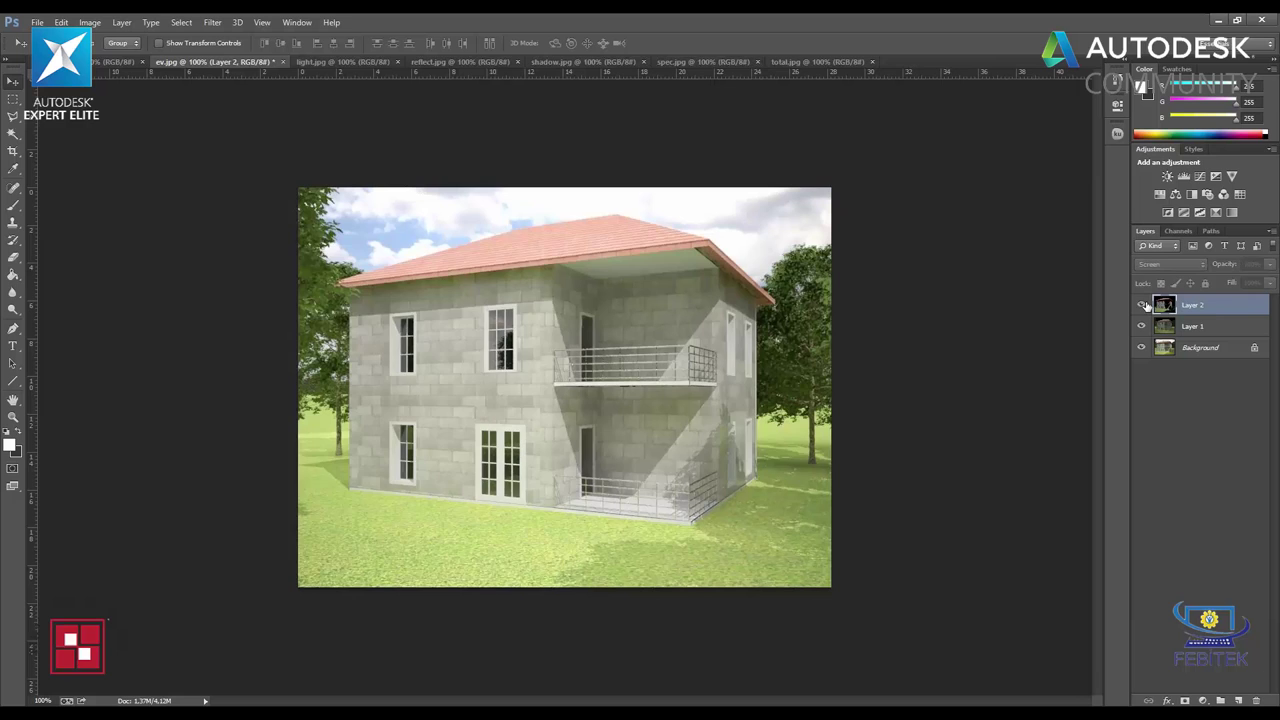
click(400, 63)
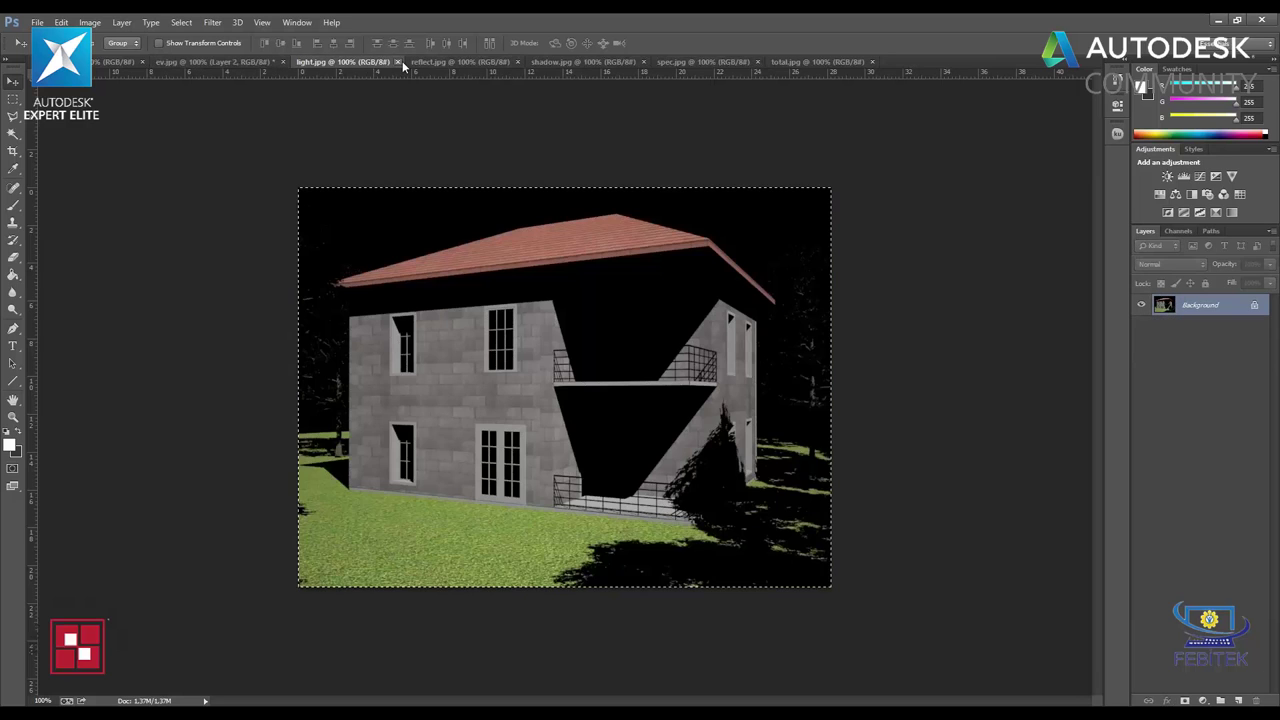
click(398, 62)
- Copy the reflect pass into ev.jpg as a new layer set to Screen
click(380, 62)
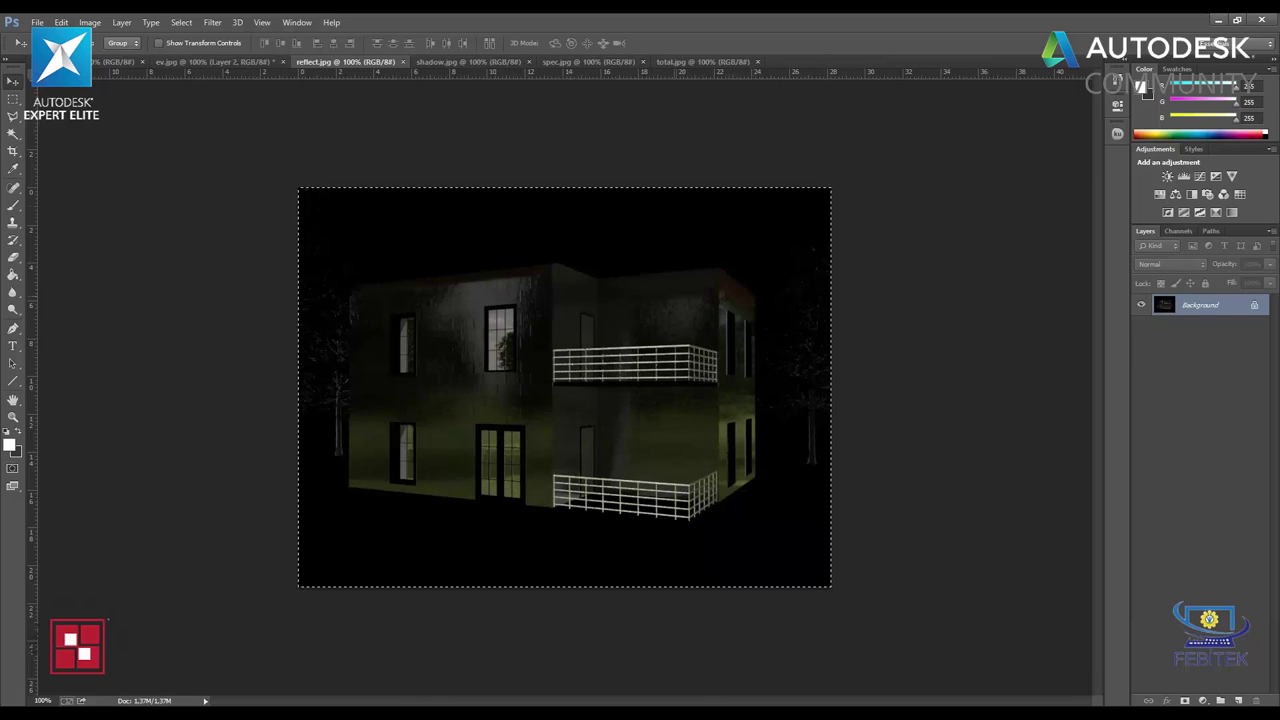
key(ctrl+c)
click(215, 62)
key(ctrl+v)
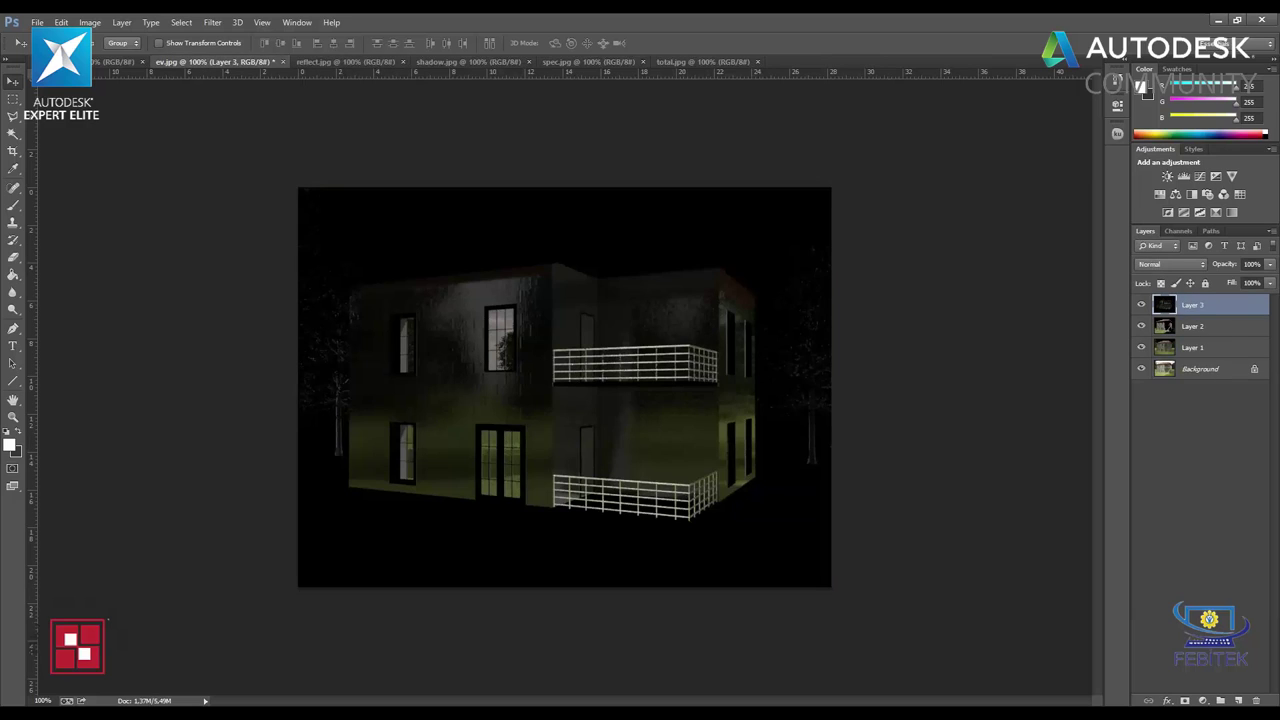
click(1173, 264)
click(1161, 389)
- Toggle the reflection layer to compare its effect, then close reflect.jpg
click(1142, 305)
click(1143, 307)
click(1143, 307)
click(1143, 307)
click(1143, 307)
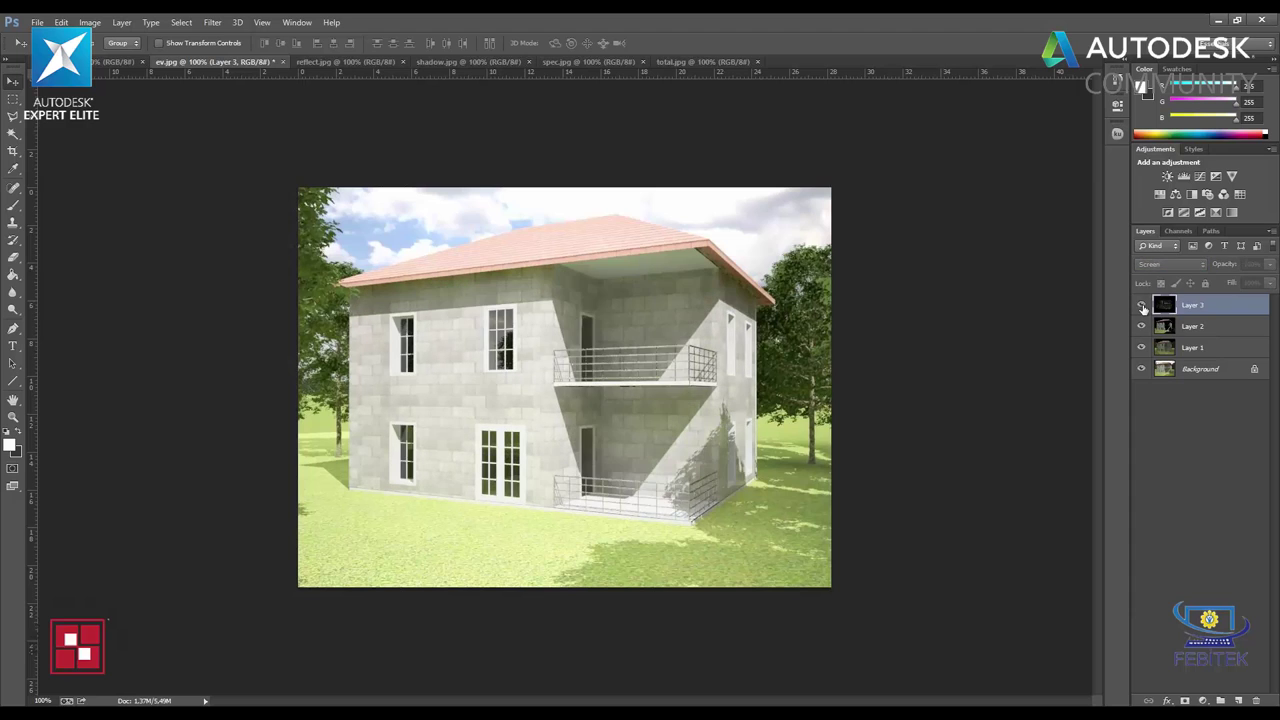
click(1143, 307)
click(1143, 307)
click(1143, 307)
click(1143, 307)
click(1143, 307)
click(1143, 307)
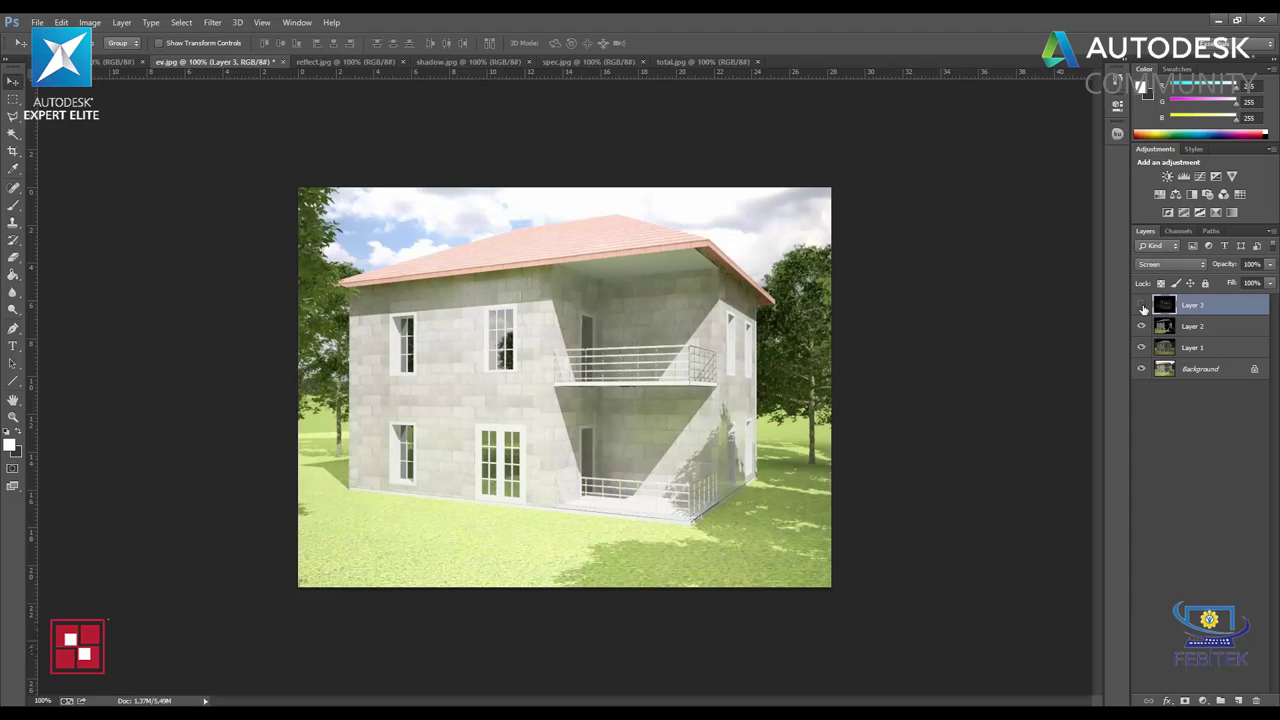
click(1143, 307)
click(1143, 307)
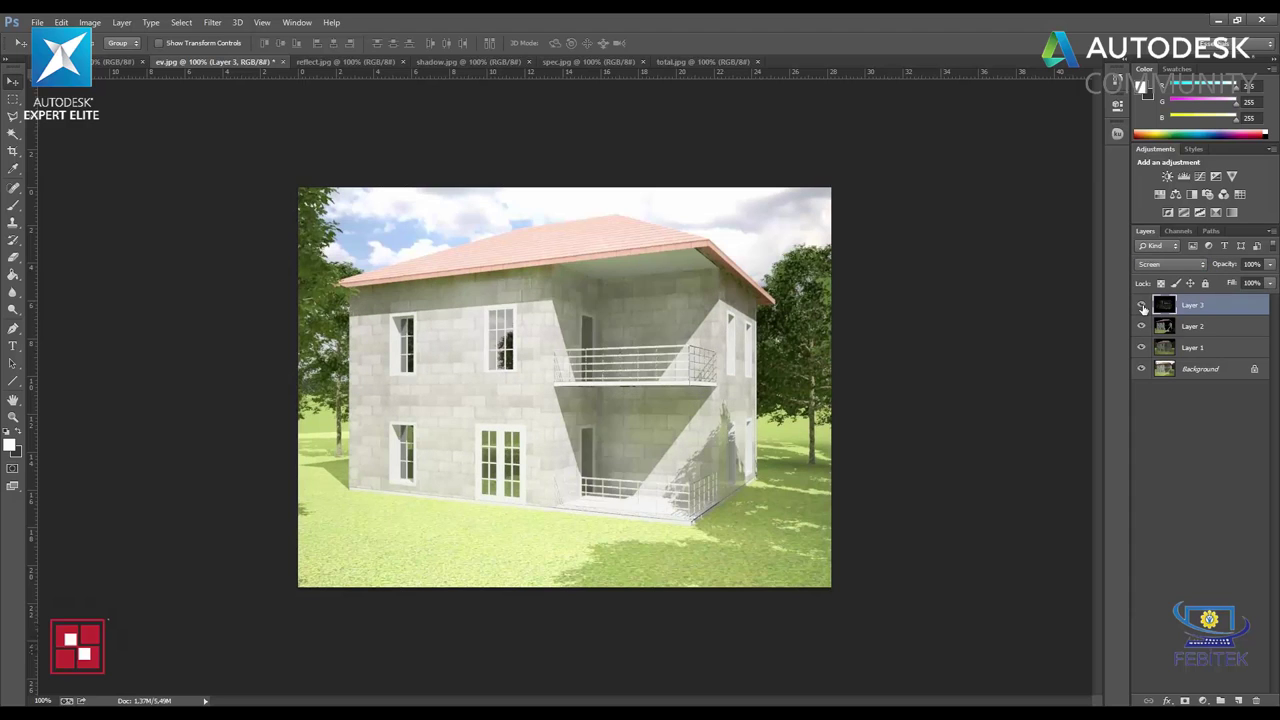
click(377, 67)
click(401, 64)
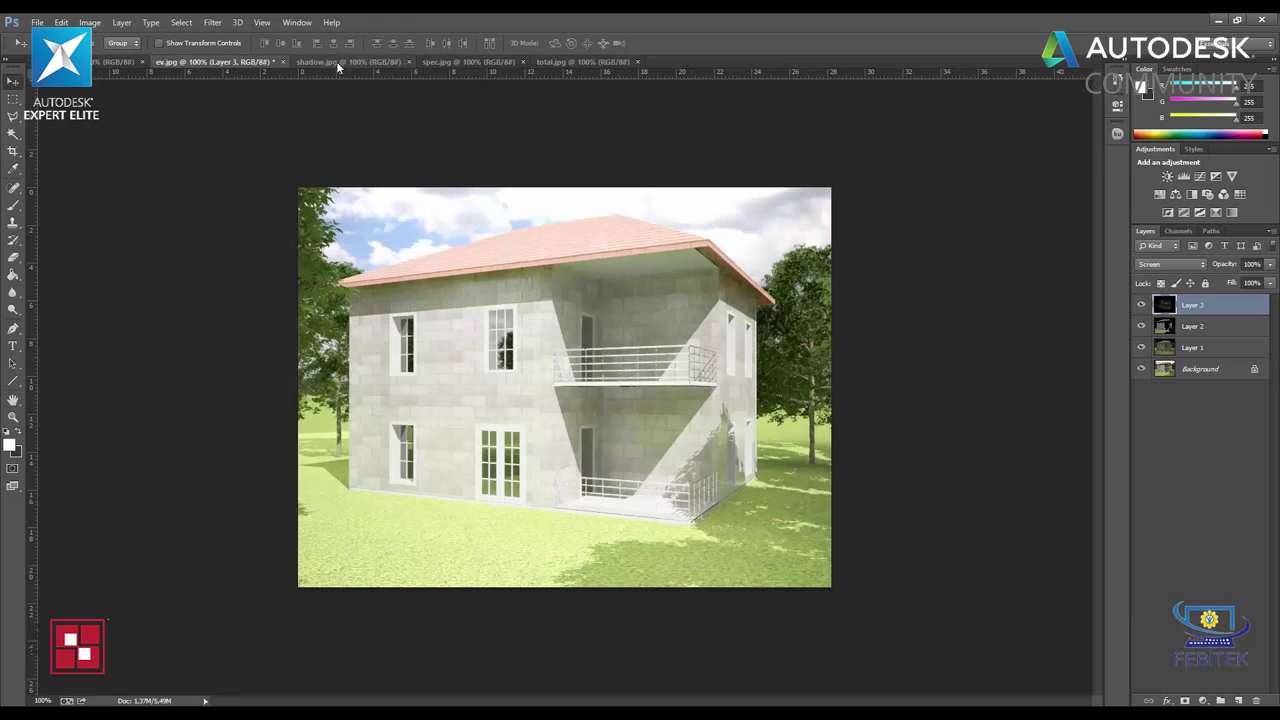
- Paste the shadow pass as a Screen layer, compare it, then delete that layer
click(336, 61)
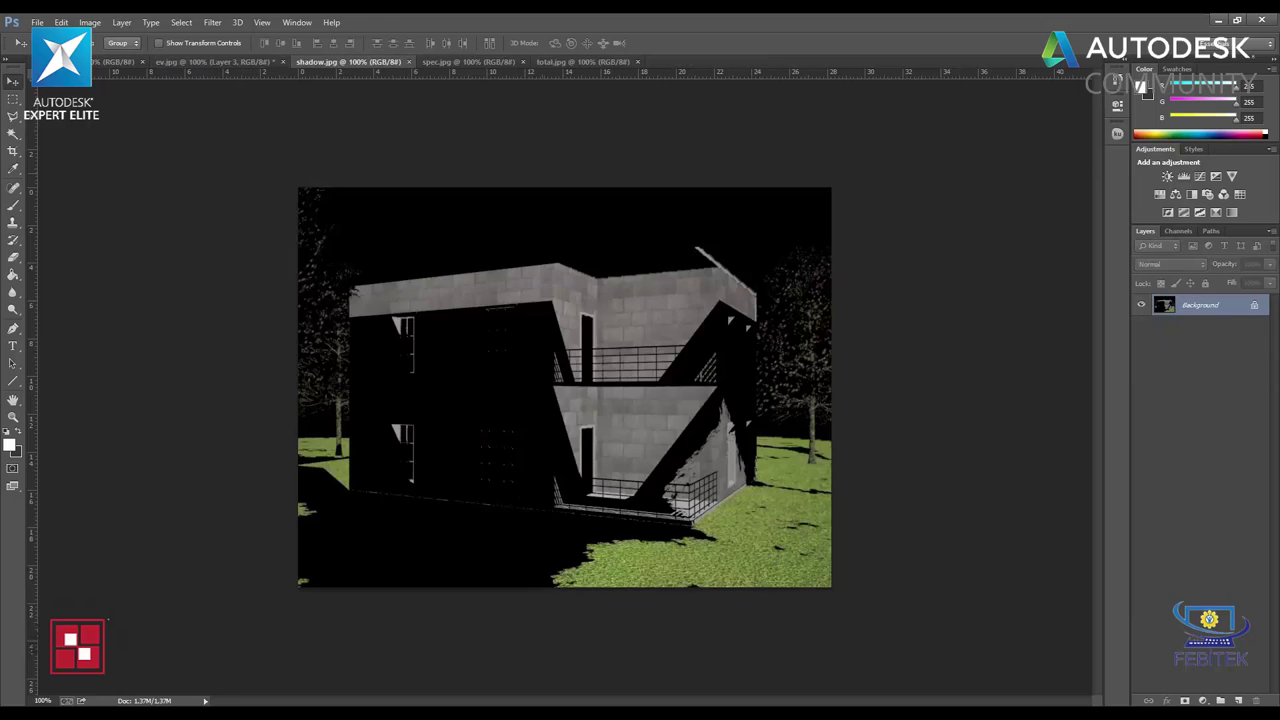
click(265, 62)
key(ctrl+v)
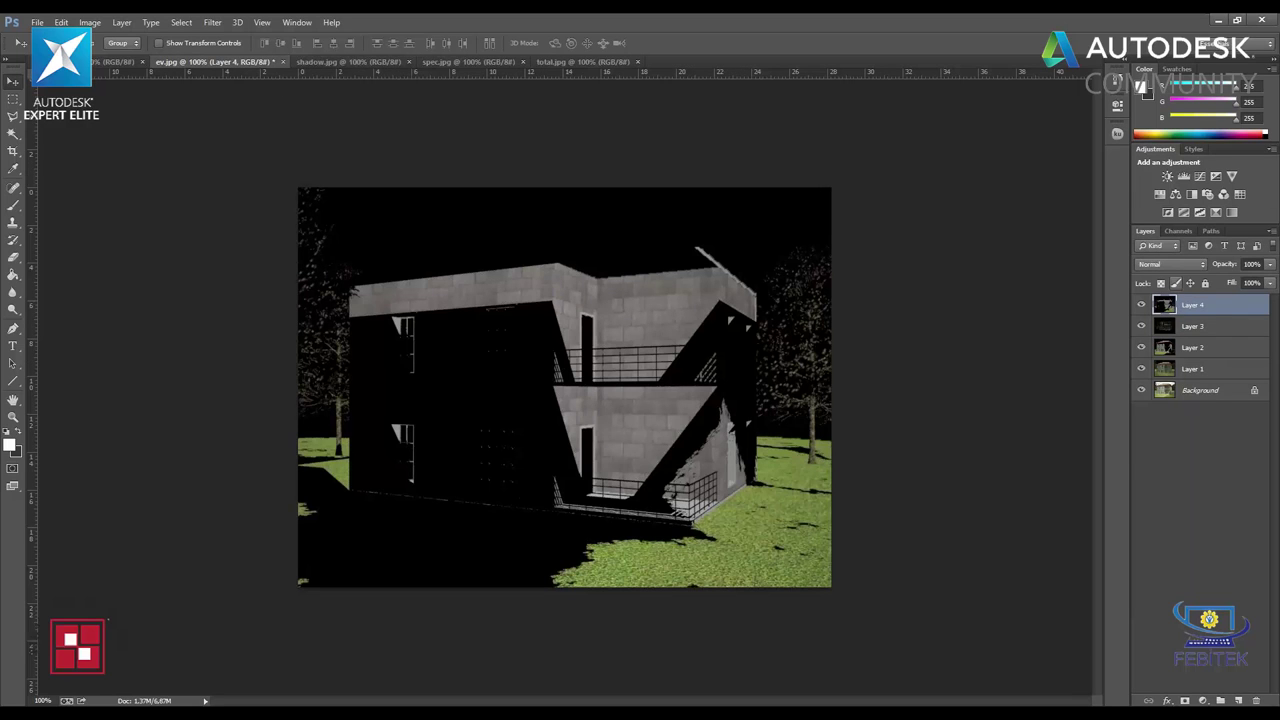
click(1170, 264)
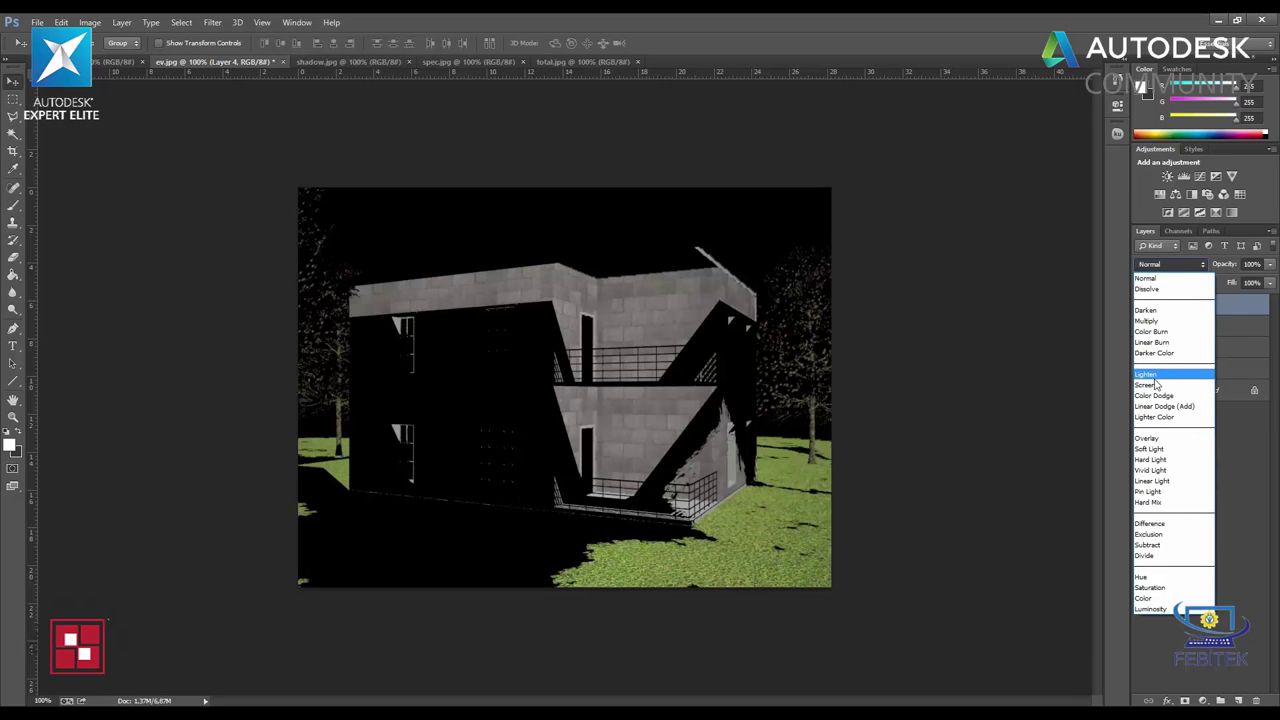
click(1156, 386)
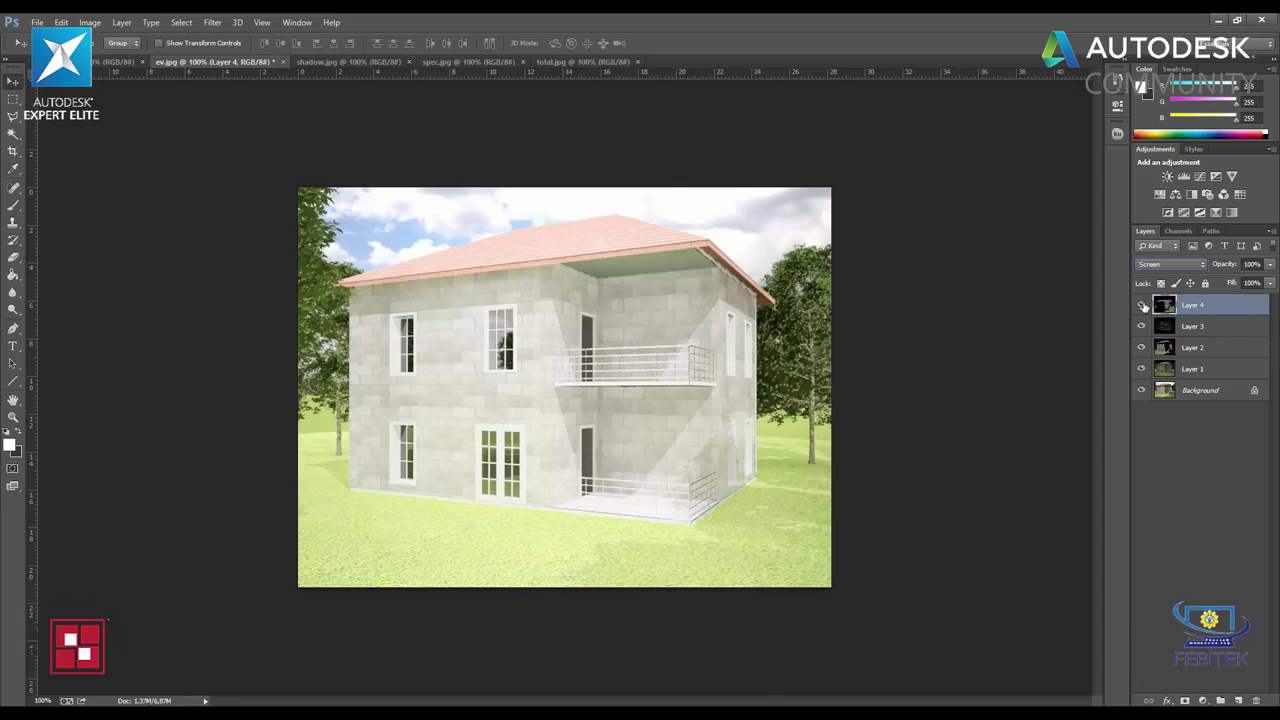
click(1142, 307)
click(1142, 307)
click(1142, 307)
click(1142, 307)
click(1142, 307)
click(1142, 306)
click(1142, 306)
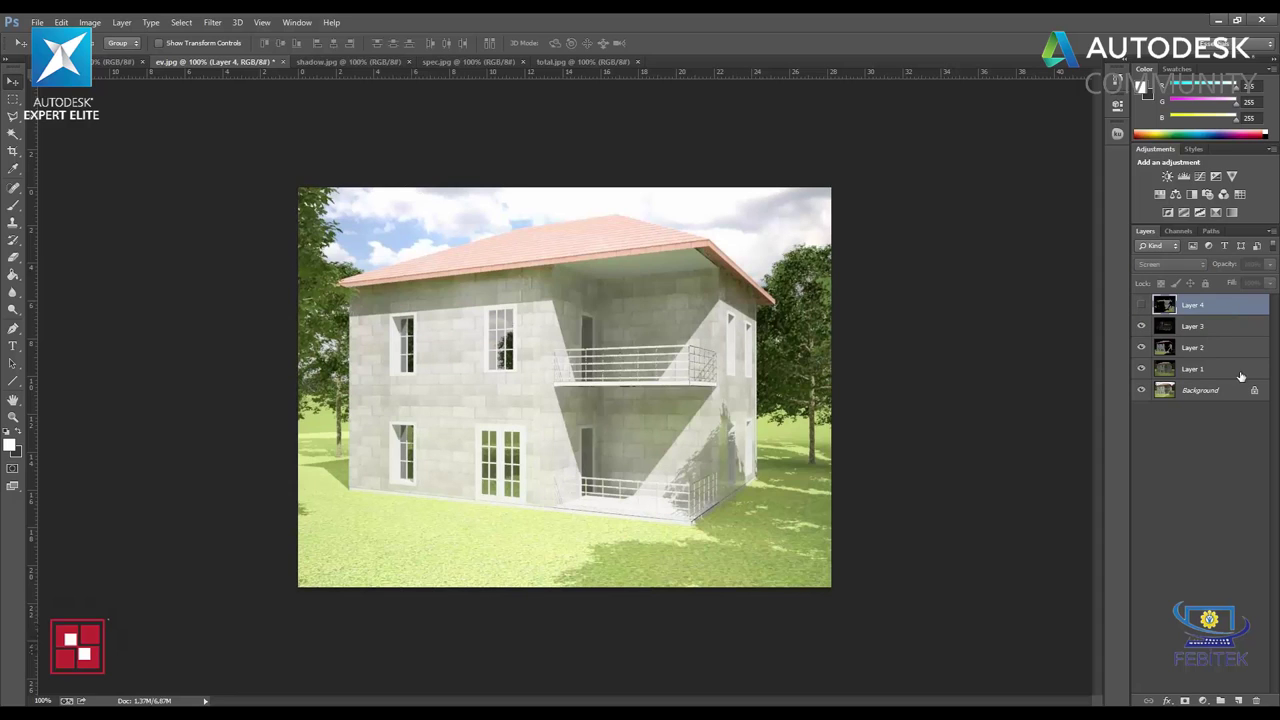
click(1256, 700)
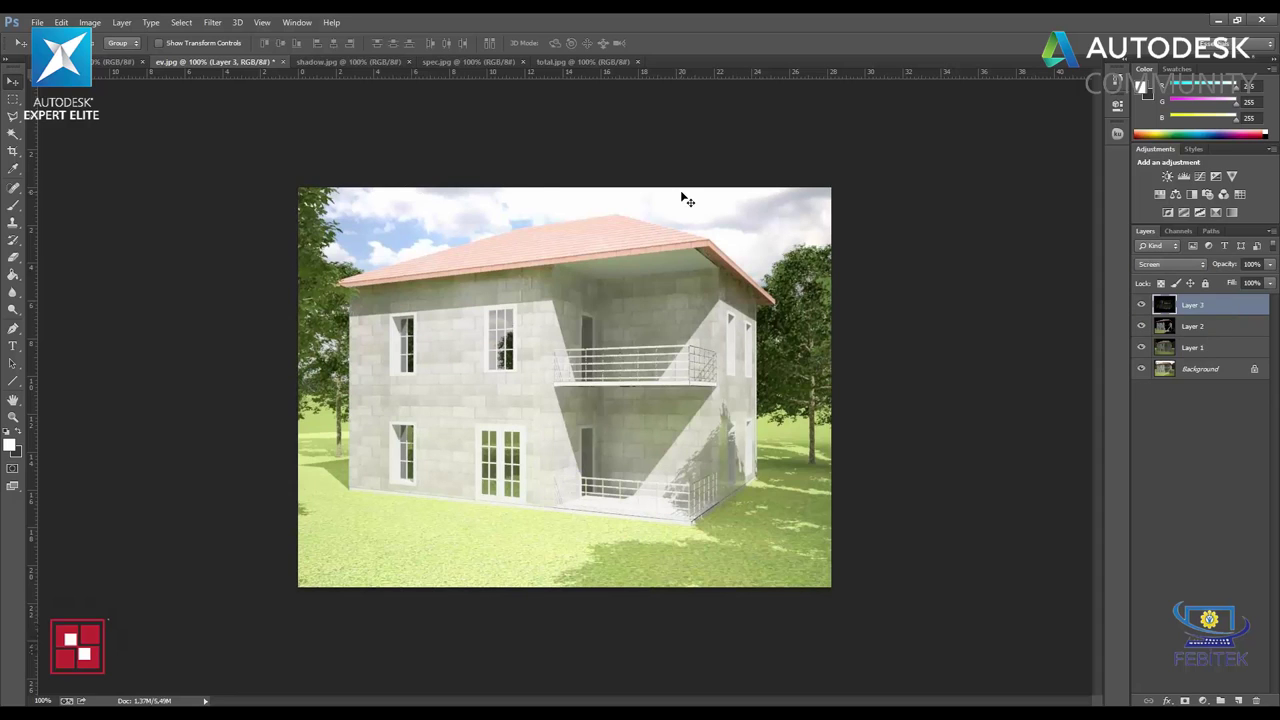
click(367, 64)
- Close shadow.jpg and paste the spec pass into ev.jpg as a Screen layer
key(ctrl+w)
click(370, 64)
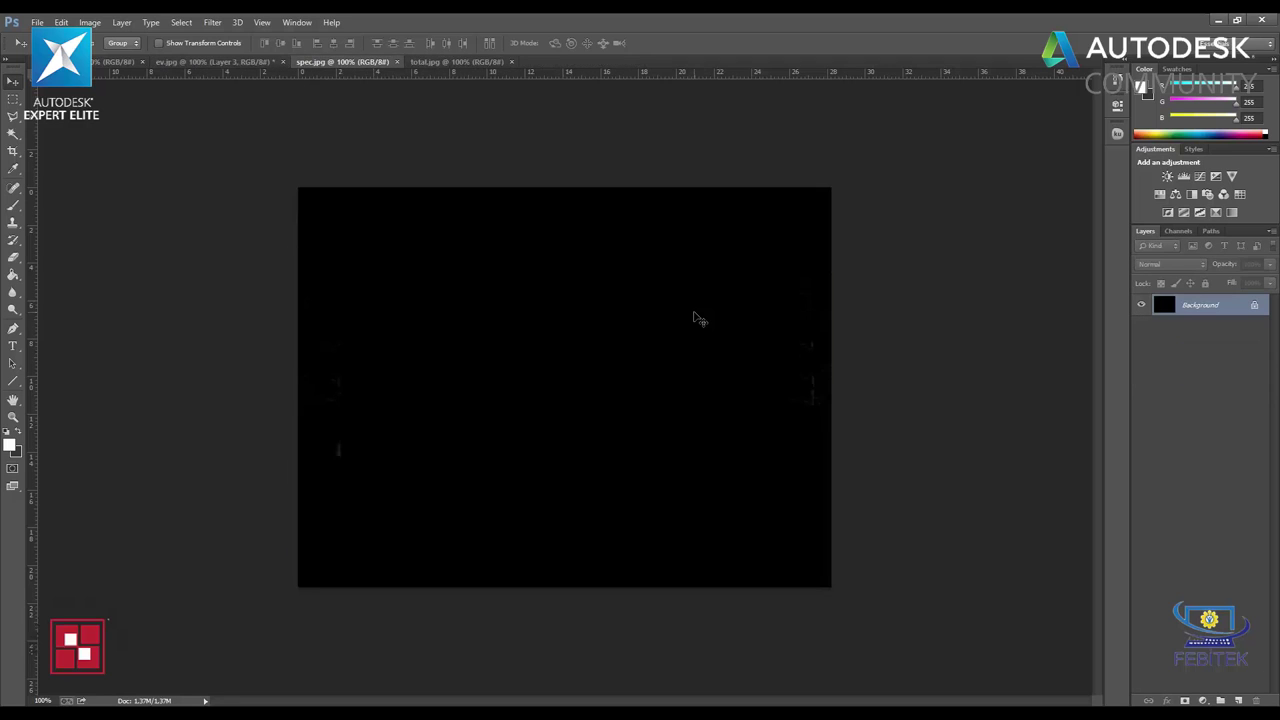
key(ctrl+a)
key(ctrl+c)
click(215, 62)
key(ctrl+v)
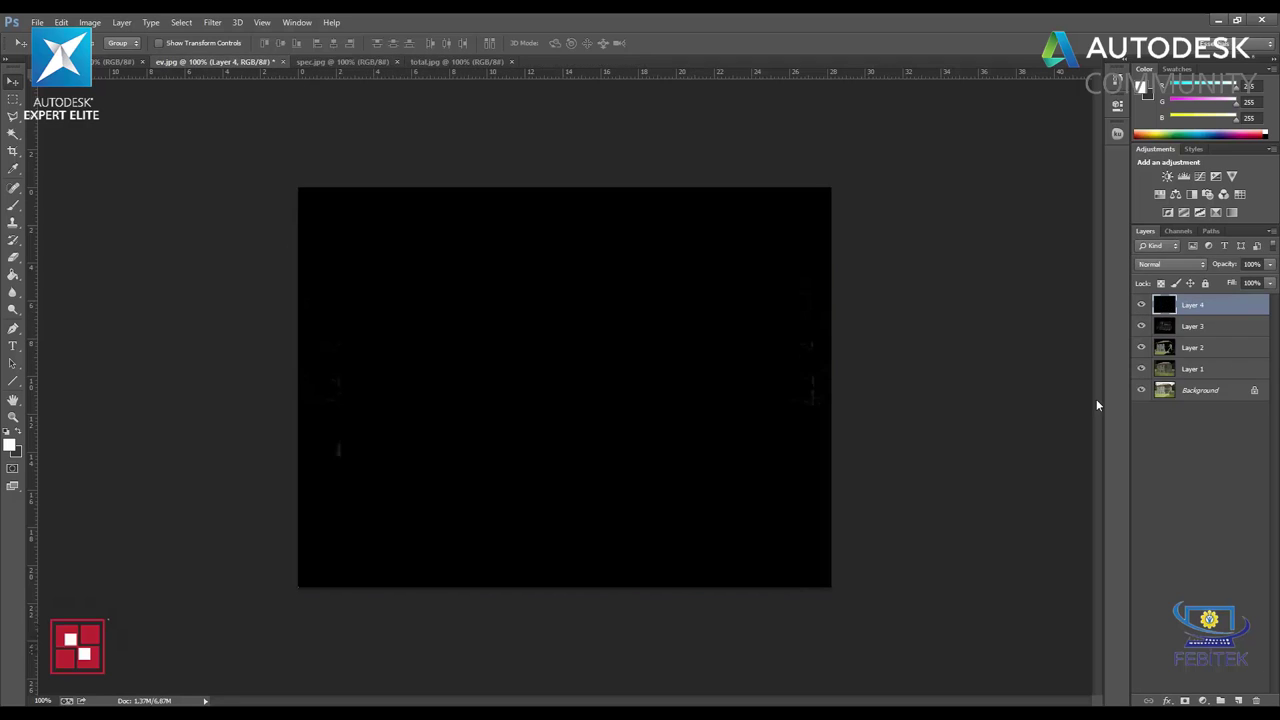
click(1170, 265)
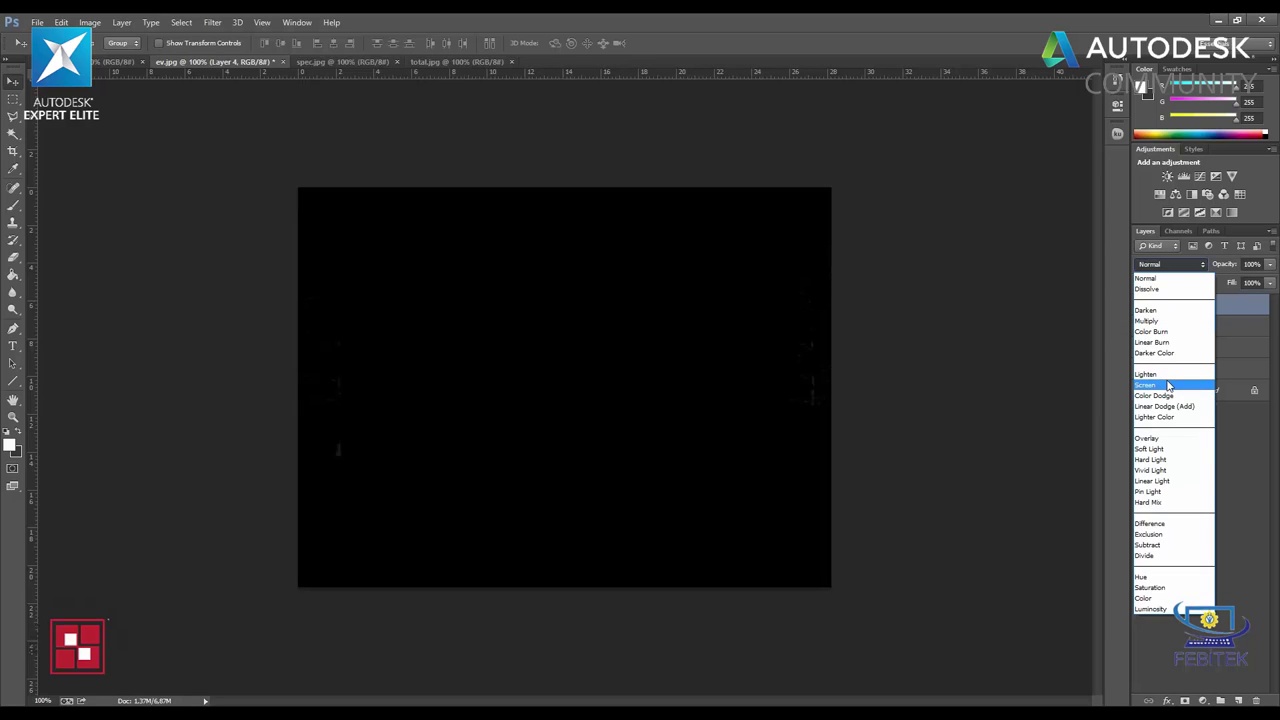
click(1168, 386)
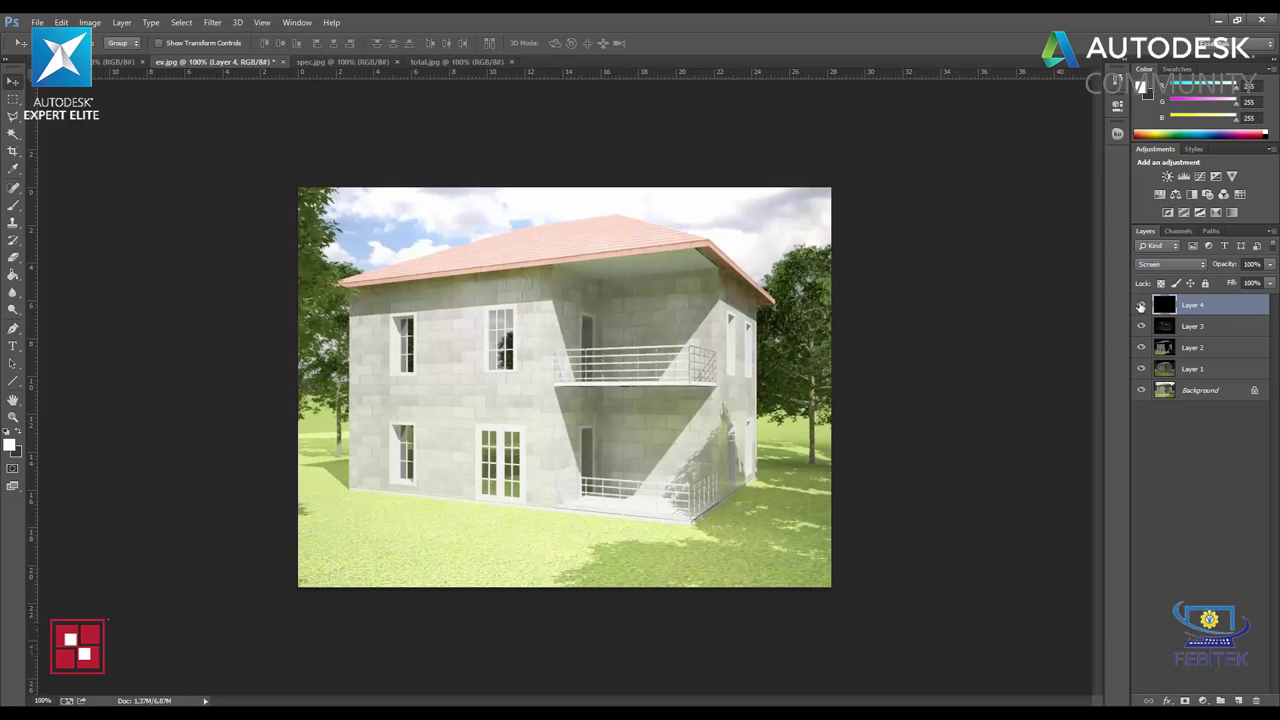
click(1141, 306)
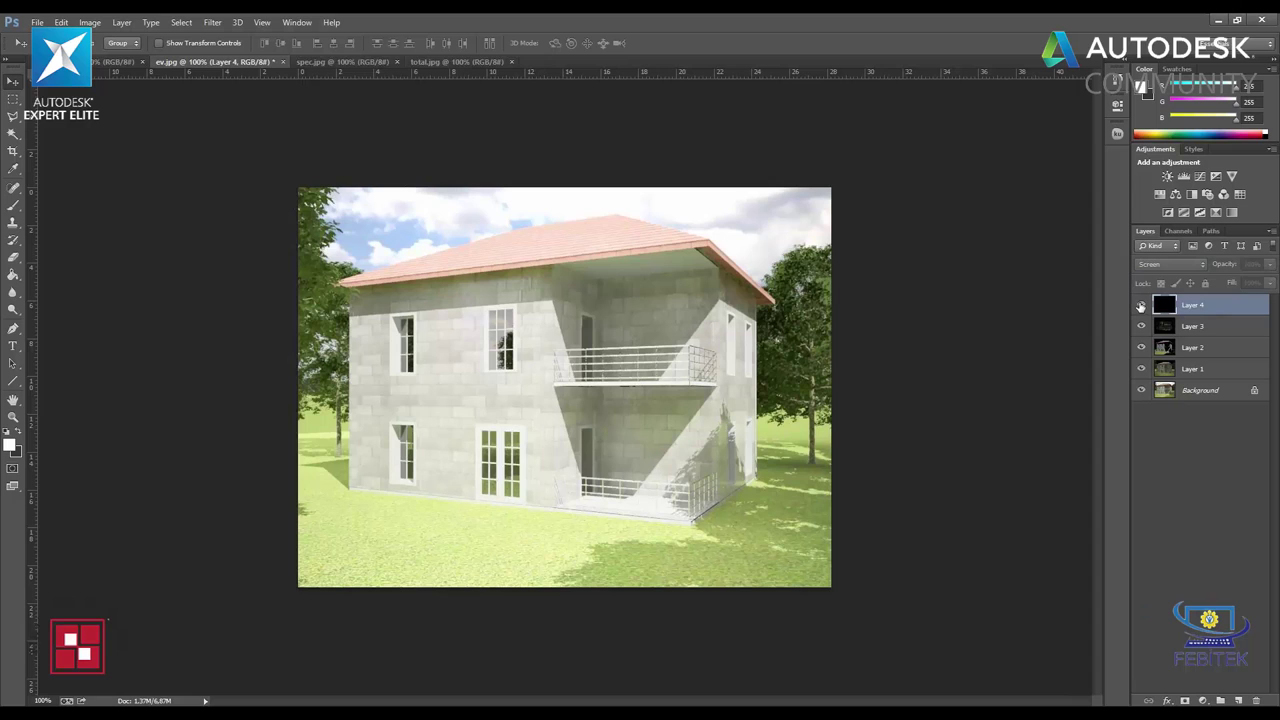
click(1141, 305)
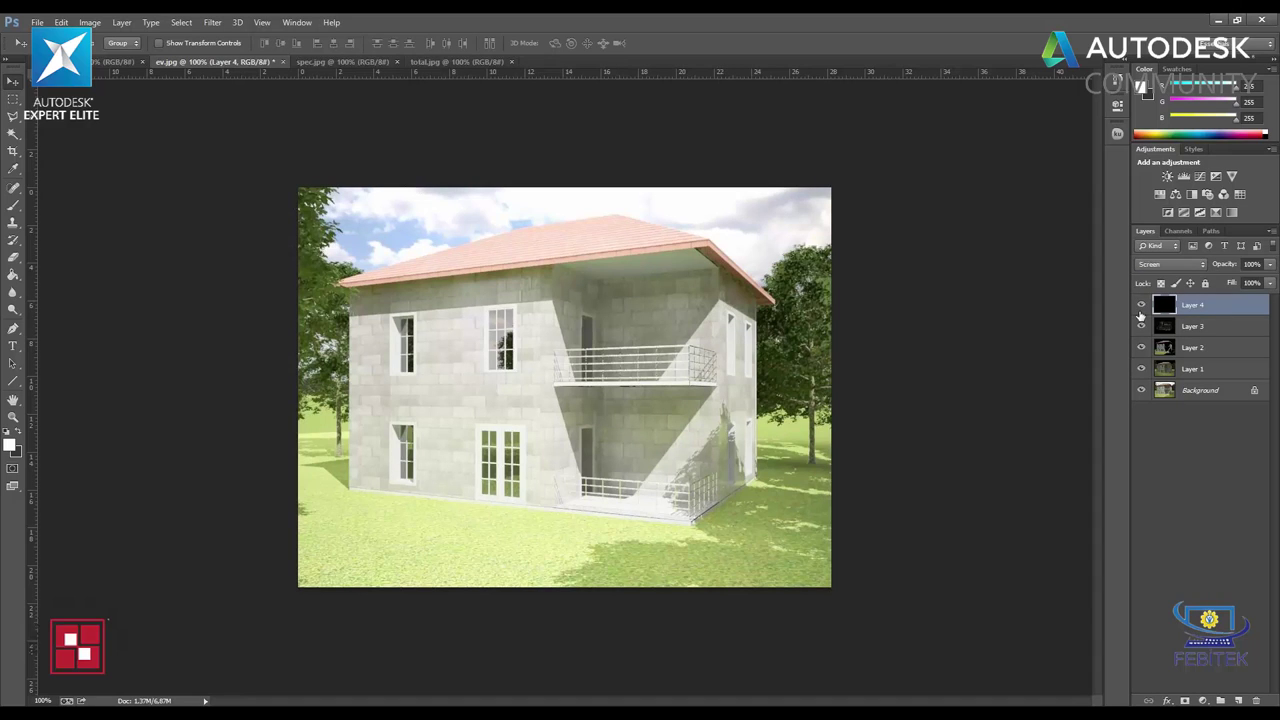
- Close spec.jpg and paste the total render into ev.jpg as a Screen layer
click(396, 62)
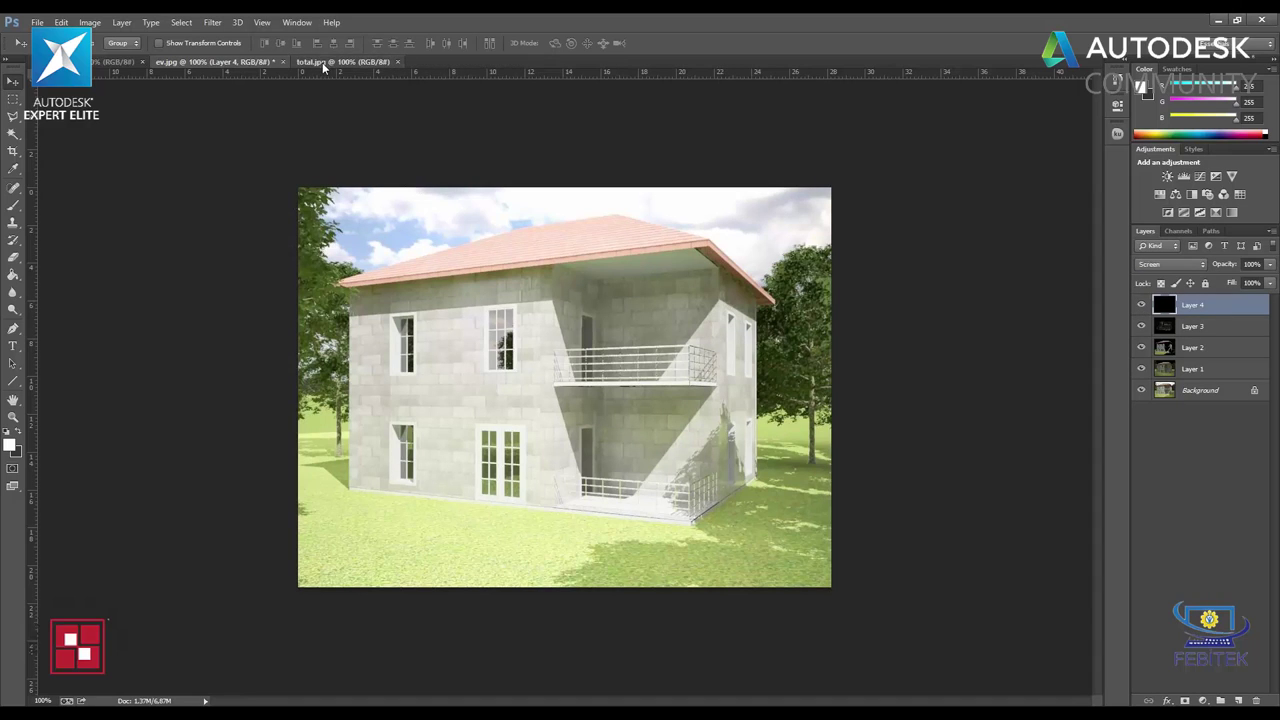
click(323, 63)
key(ctrl+a)
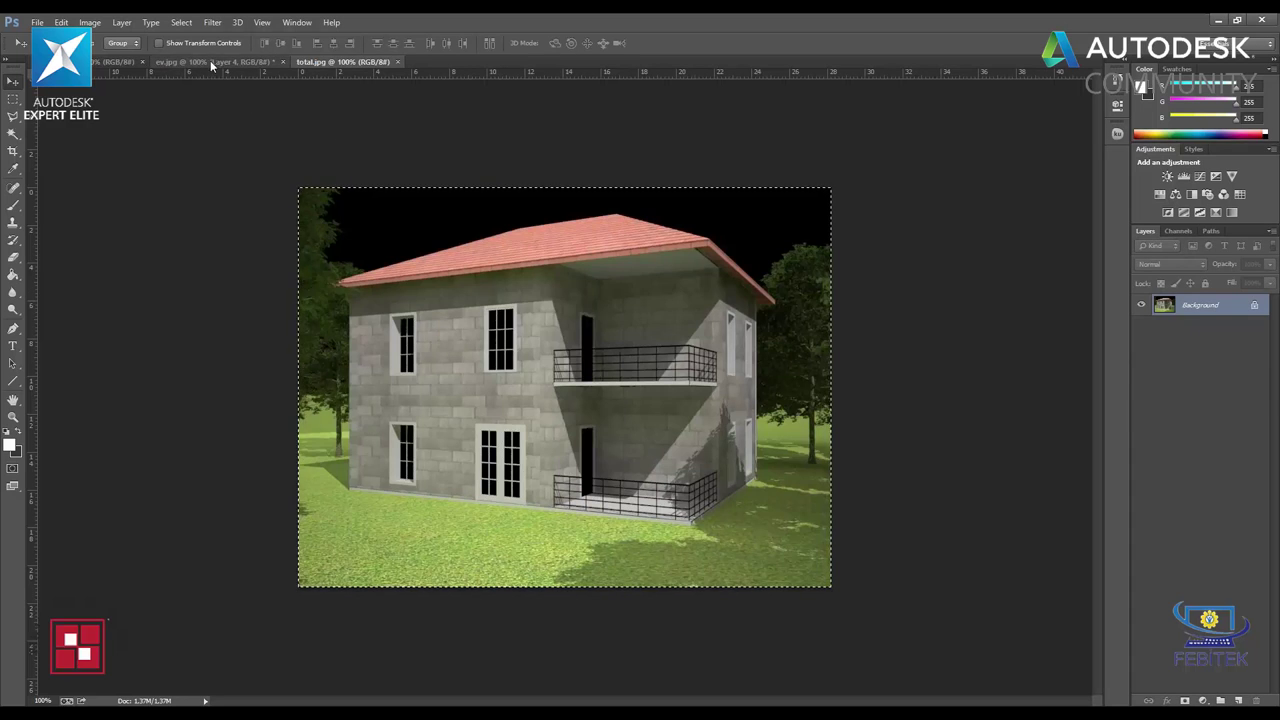
key(ctrl+c)
click(211, 62)
key(ctrl+v)
click(1160, 264)
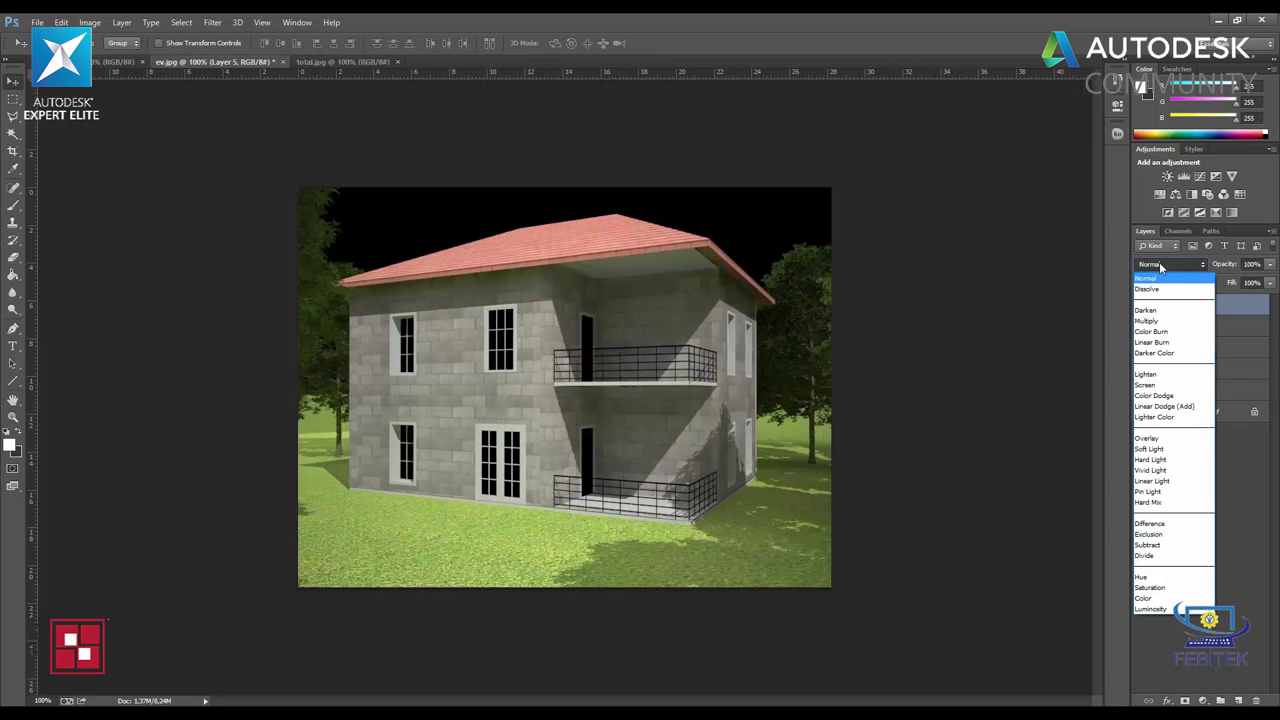
click(1146, 385)
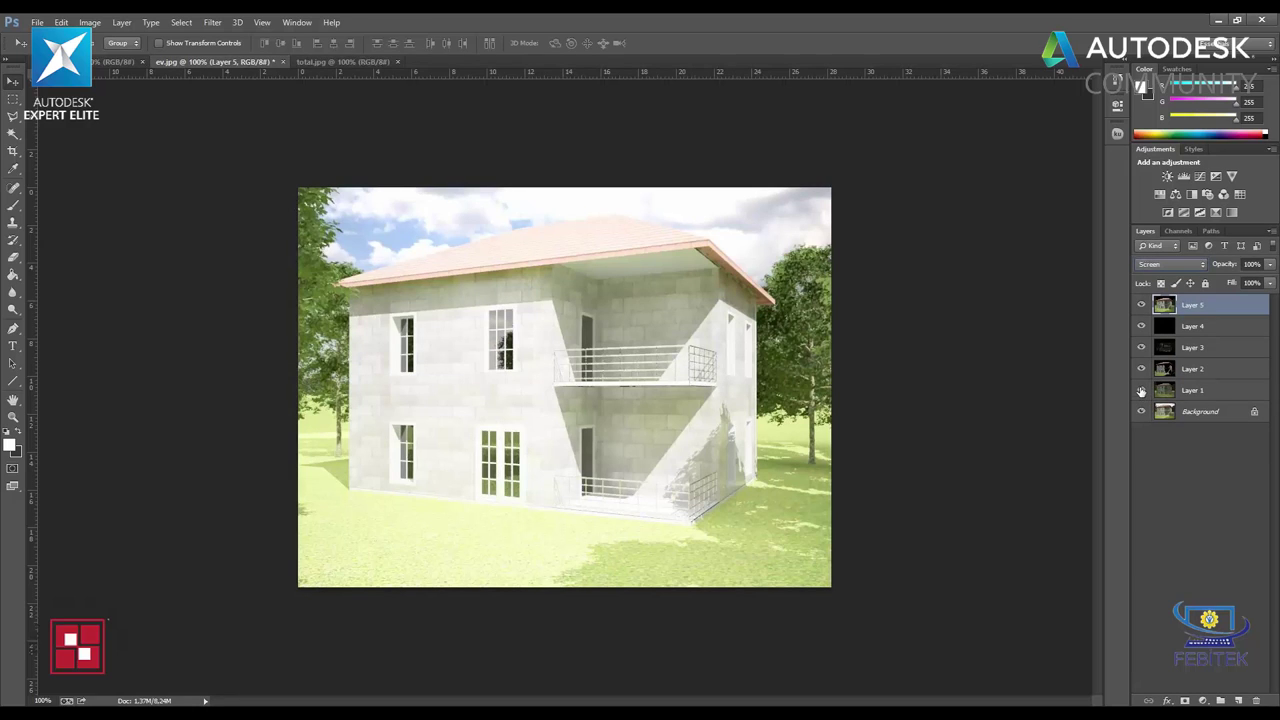
- Hide Layers 1 and 2, close total.jpg, and switch to the first document
click(1141, 390)
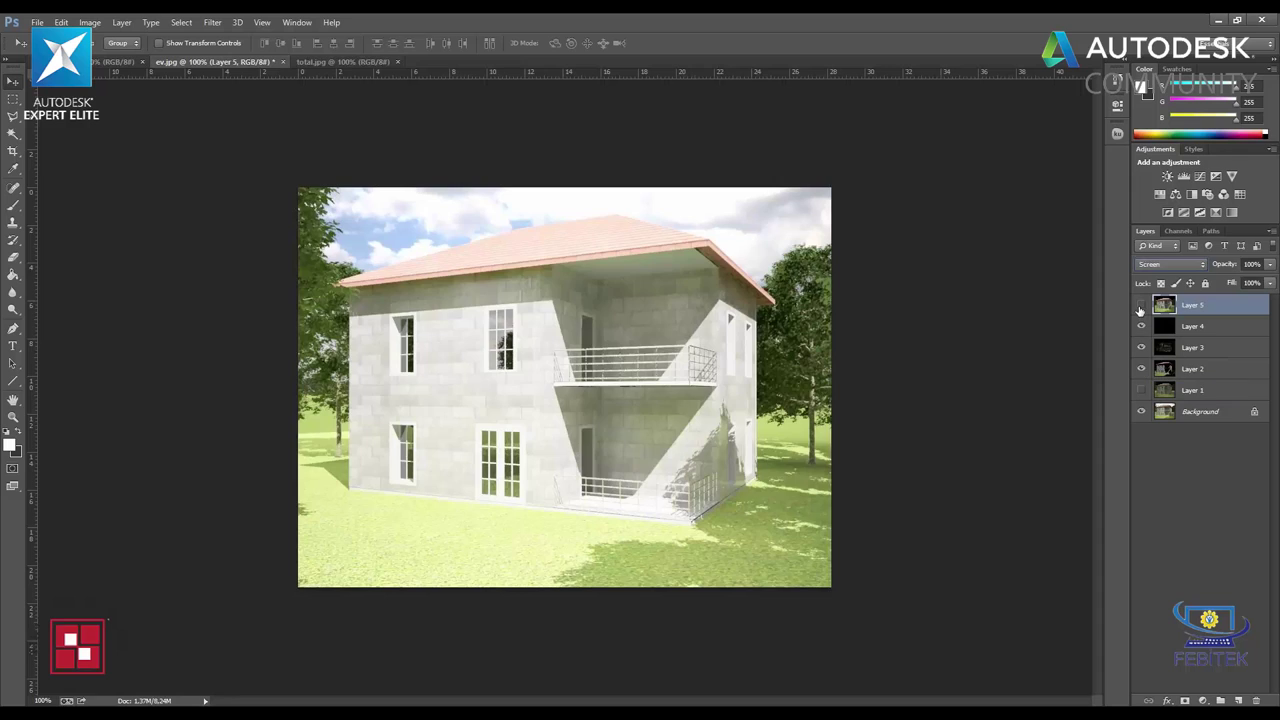
click(1141, 369)
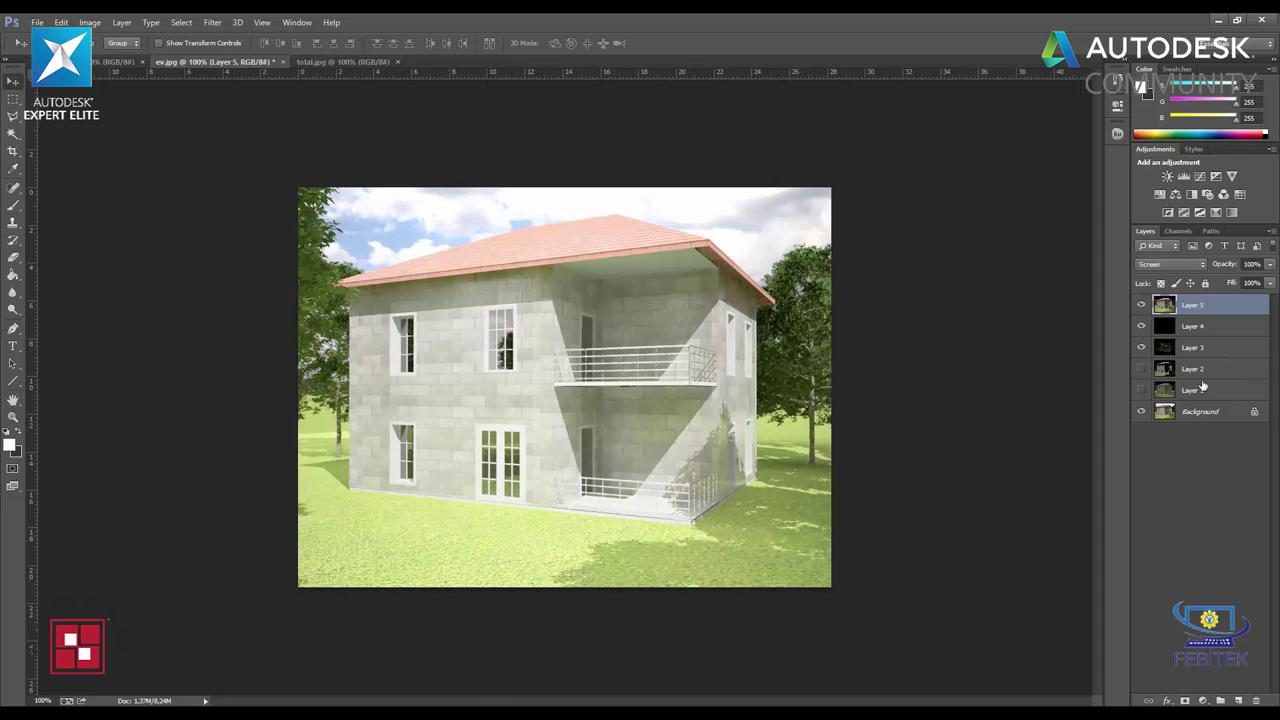
click(397, 63)
click(115, 62)
- Paste the copied base render into ev.jpg as Layer 6 with Screen blend mode
key(ctrl+c)
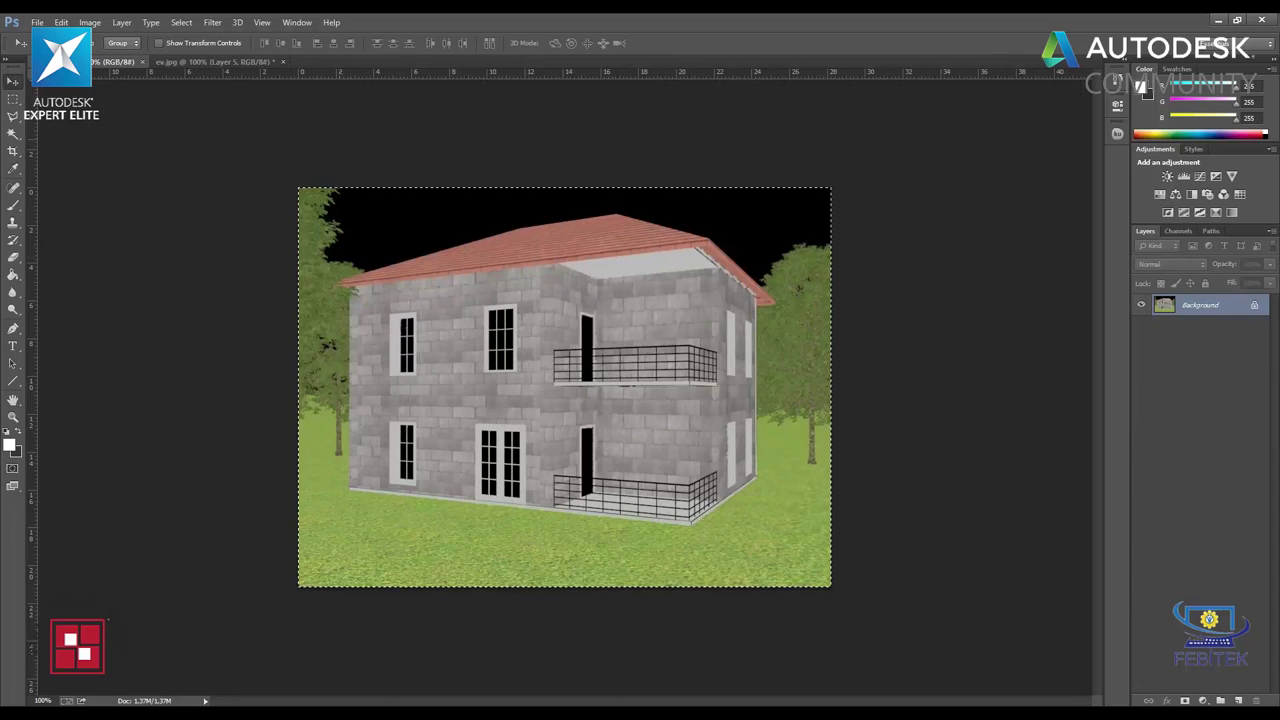
click(215, 62)
key(ctrl+v)
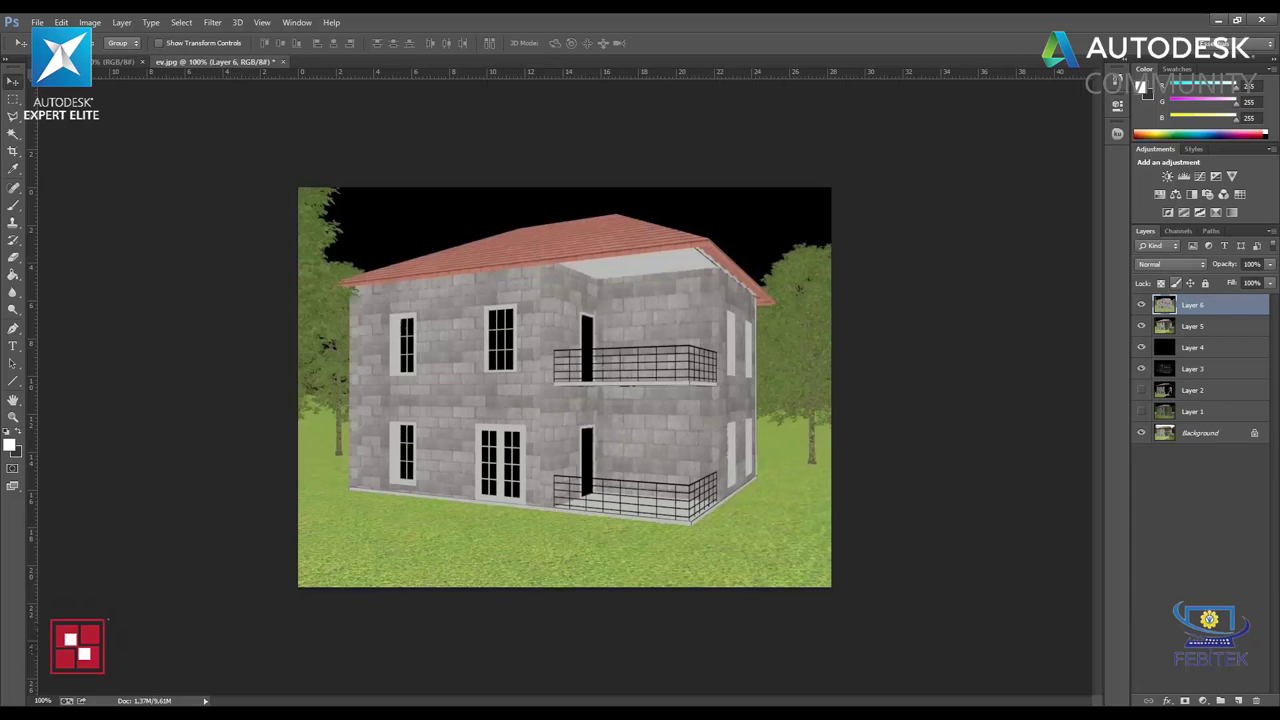
click(1170, 264)
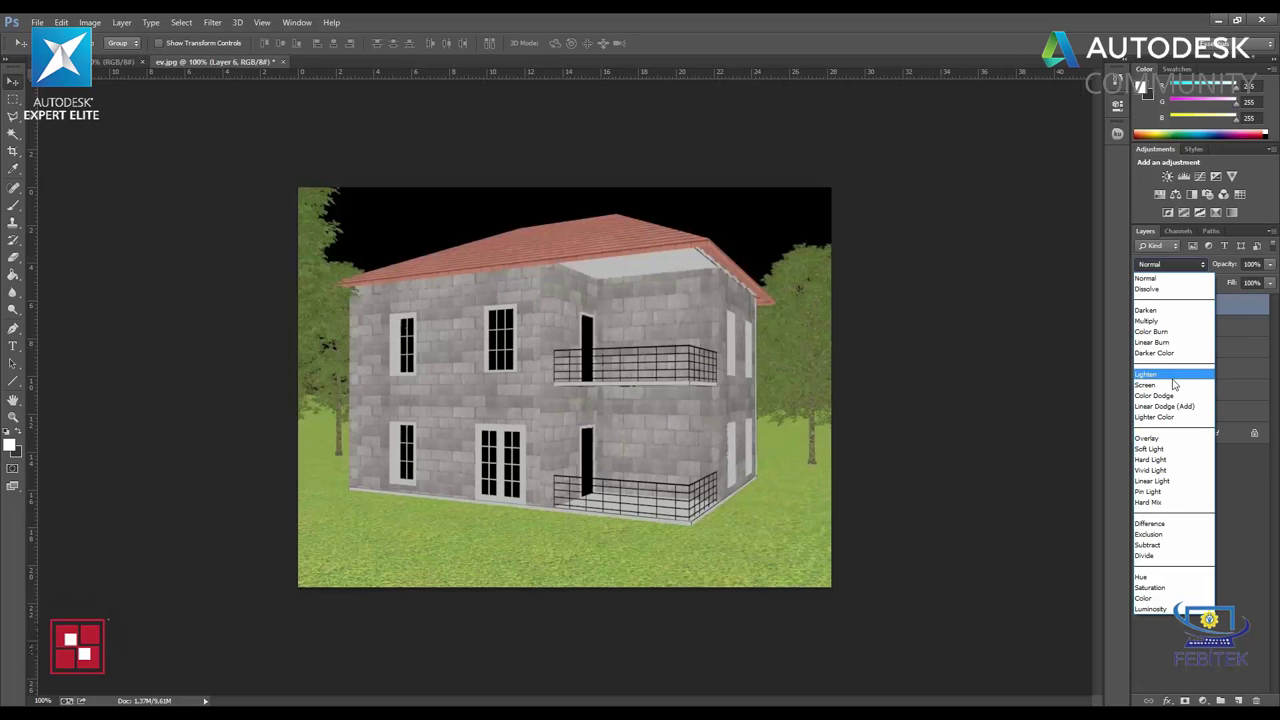
click(1176, 386)
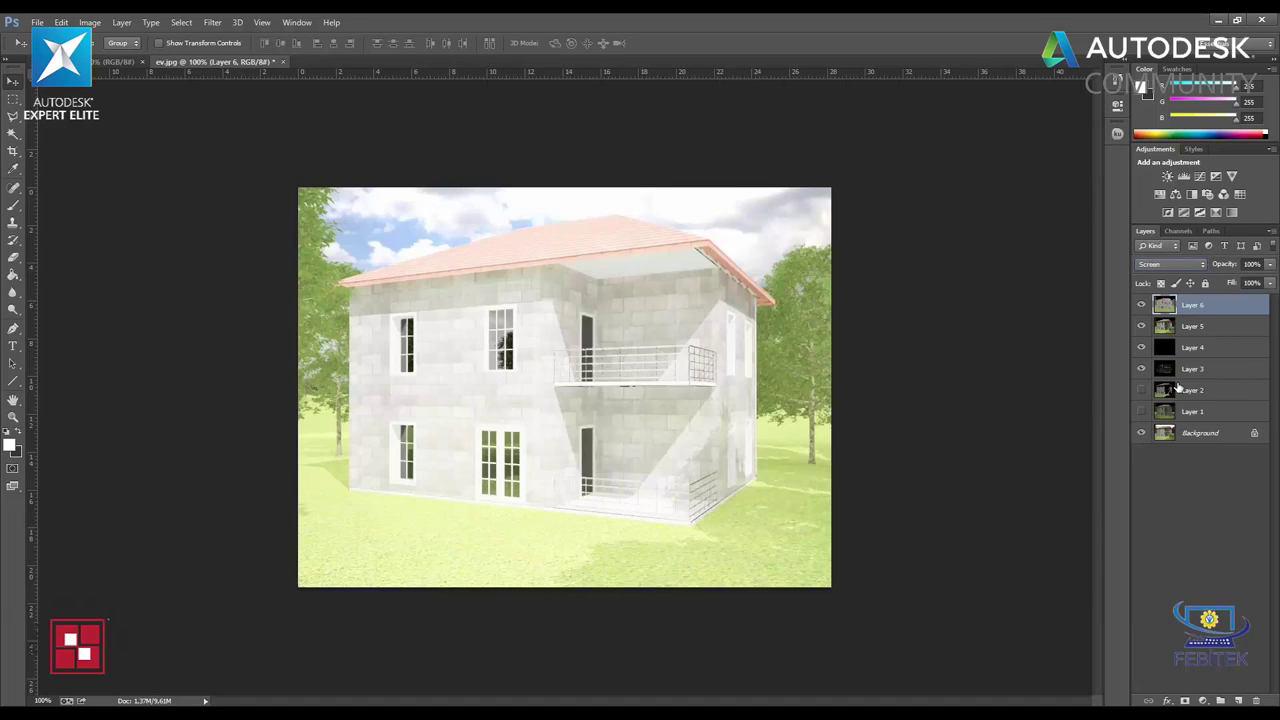
- Compare the composite with and without screened Layer 6, then delete it and select Layers 2 and 1
click(1141, 305)
click(1141, 305)
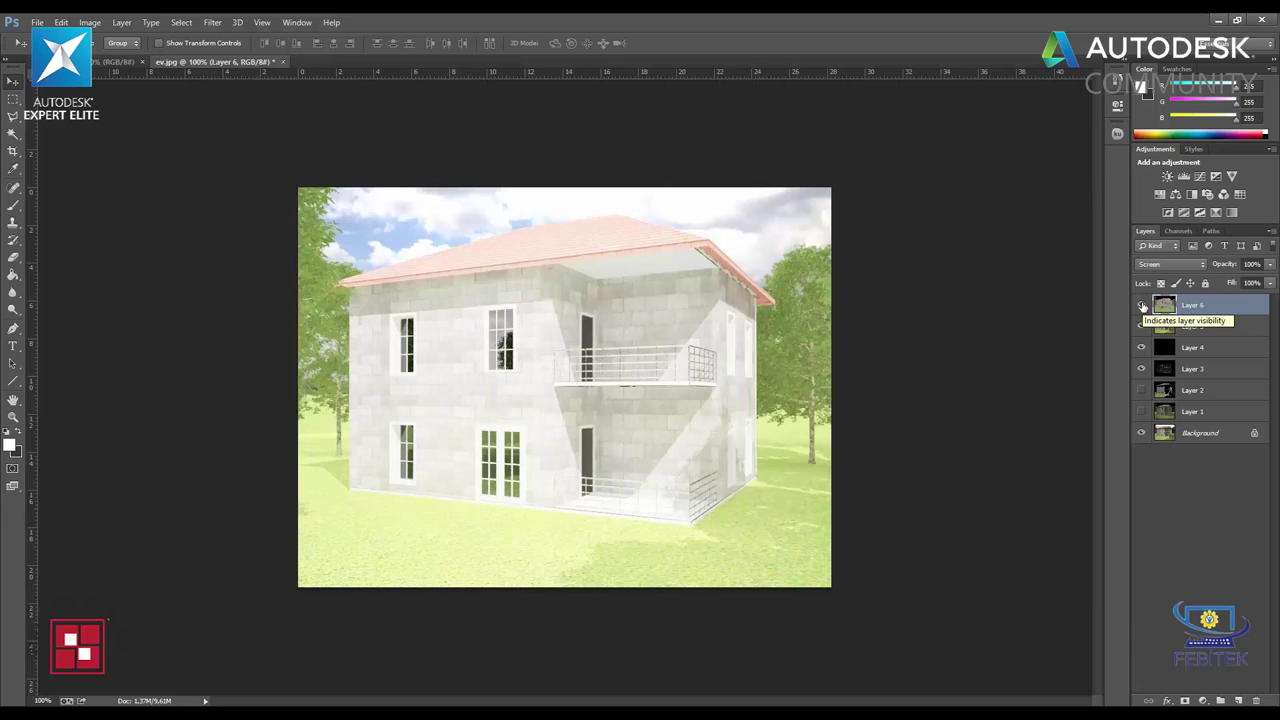
click(1141, 305)
click(1141, 305)
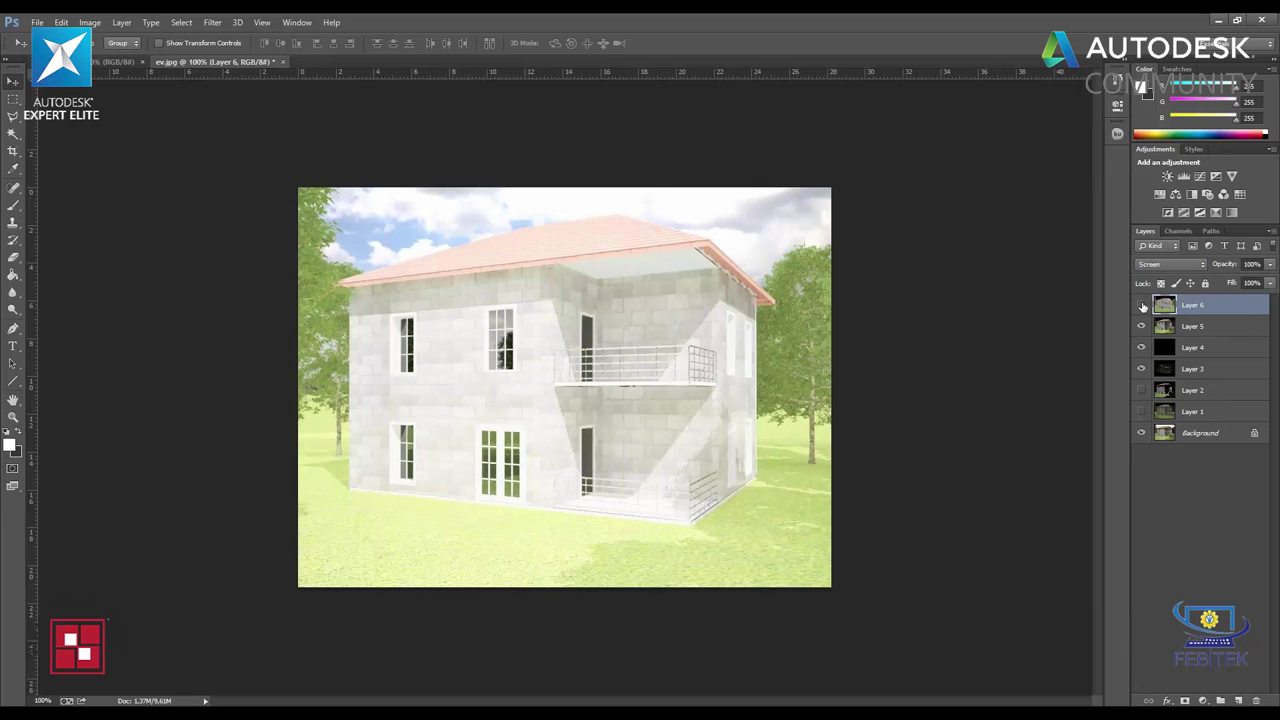
click(1141, 305)
key(Delete)
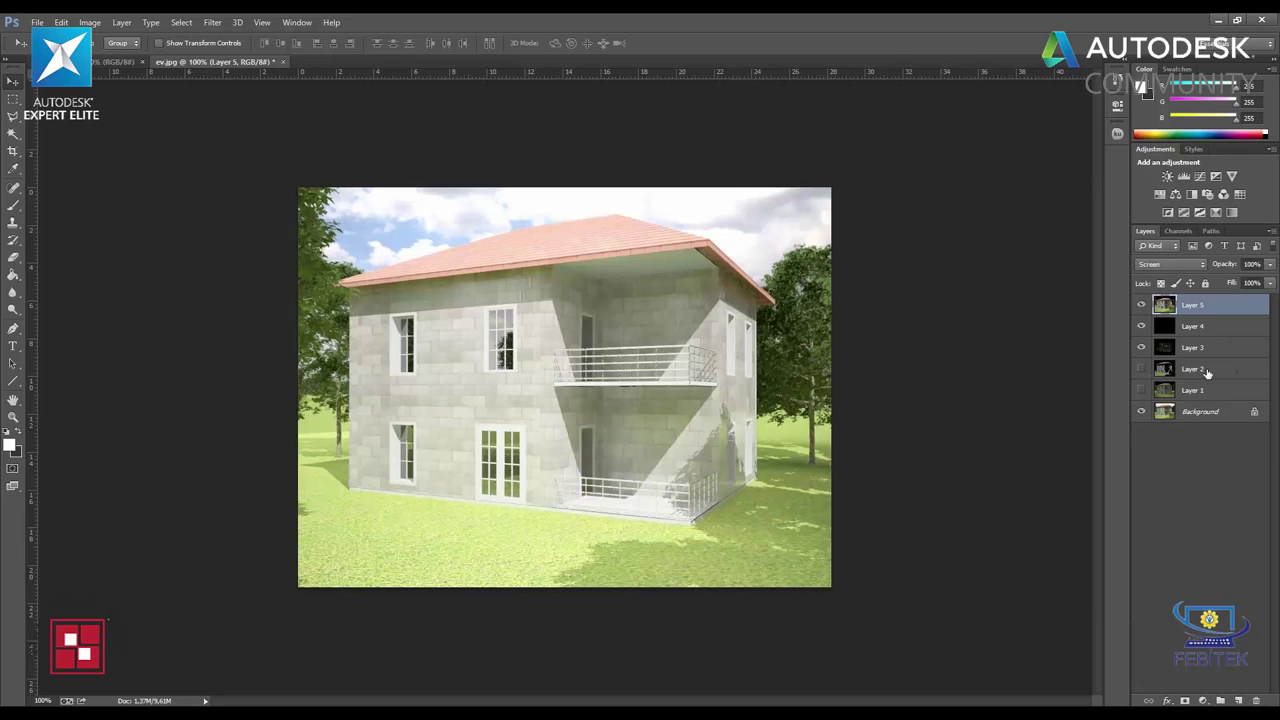
click(1205, 370)
shift+click(1204, 389)
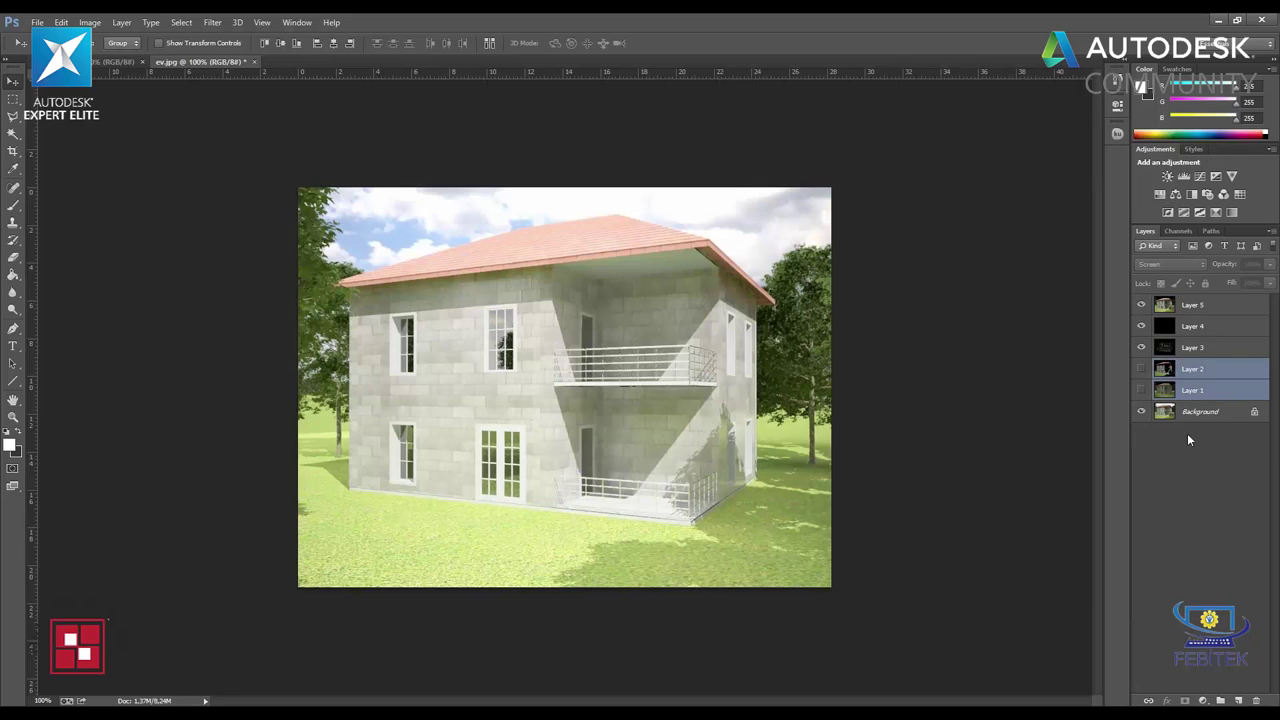
- Toggle layer visibility to compare each pass, viewing Layer 1 and Layer 2 alone
click(1141, 368)
click(1142, 390)
click(1142, 390)
click(1142, 390)
drag(1141, 304, 1144, 356)
click(1141, 411)
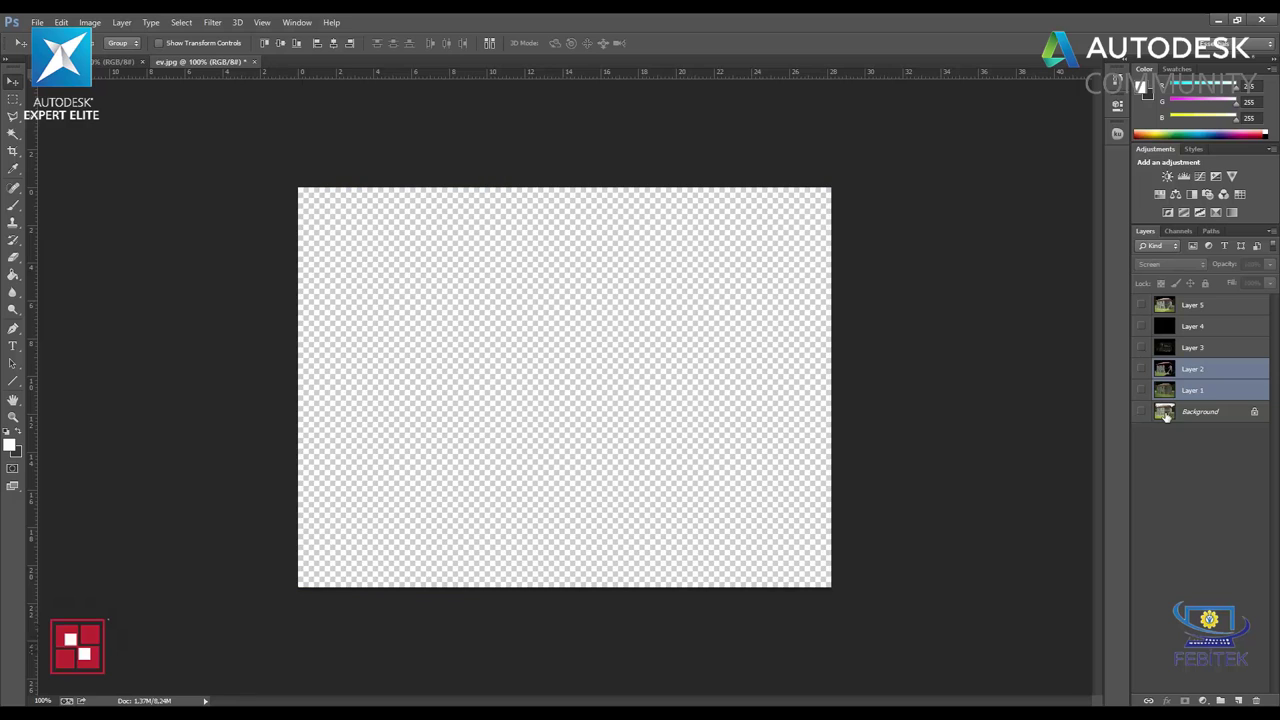
click(1142, 390)
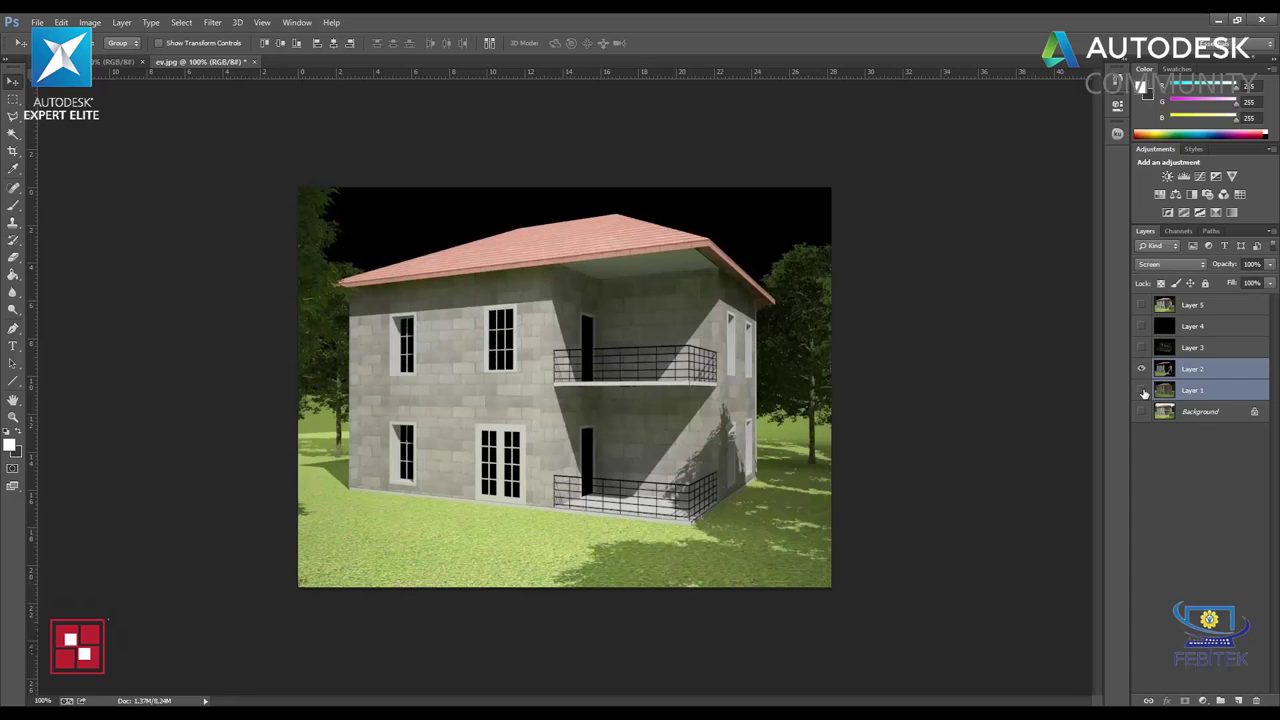
click(1141, 369)
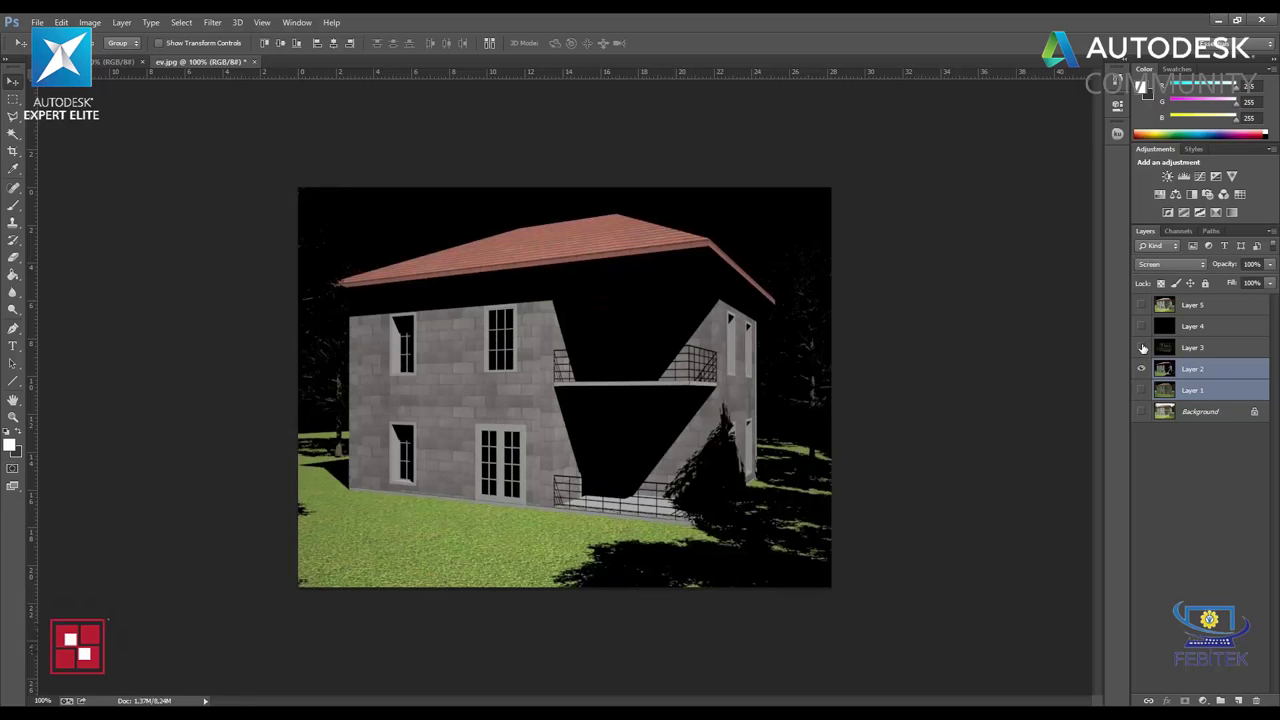
drag(1143, 347, 1147, 308)
click(1142, 412)
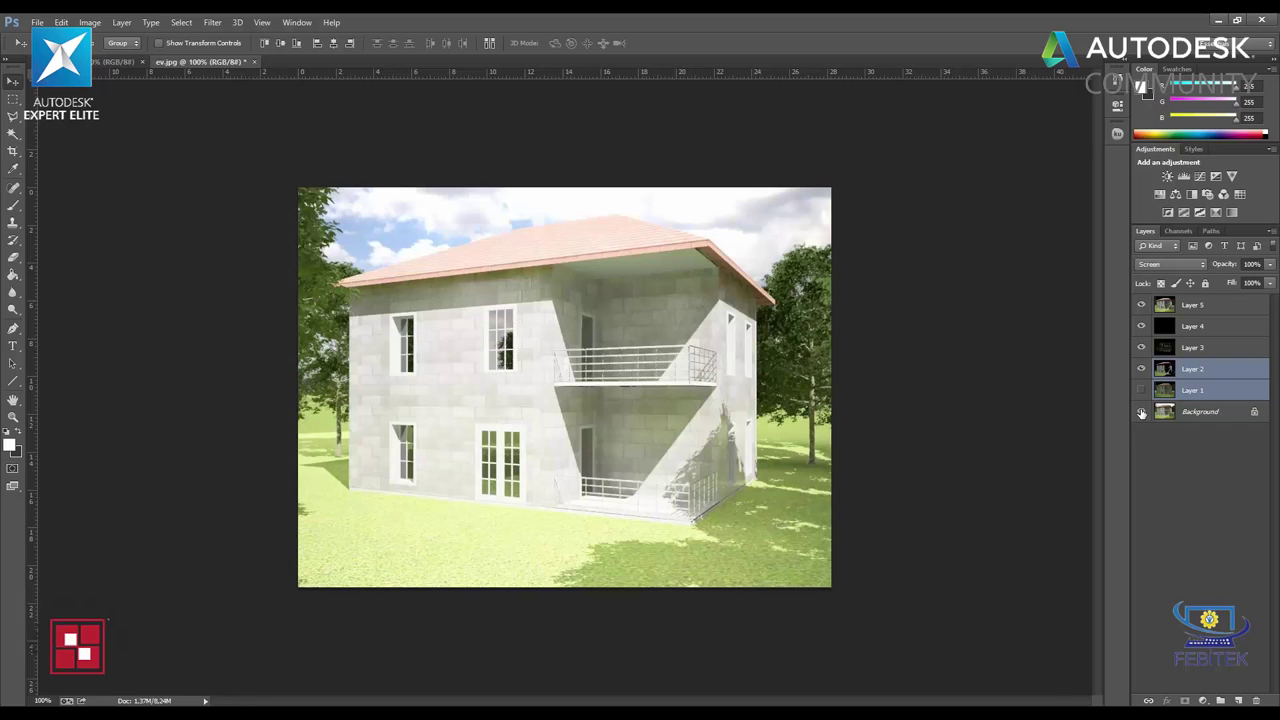
click(1141, 390)
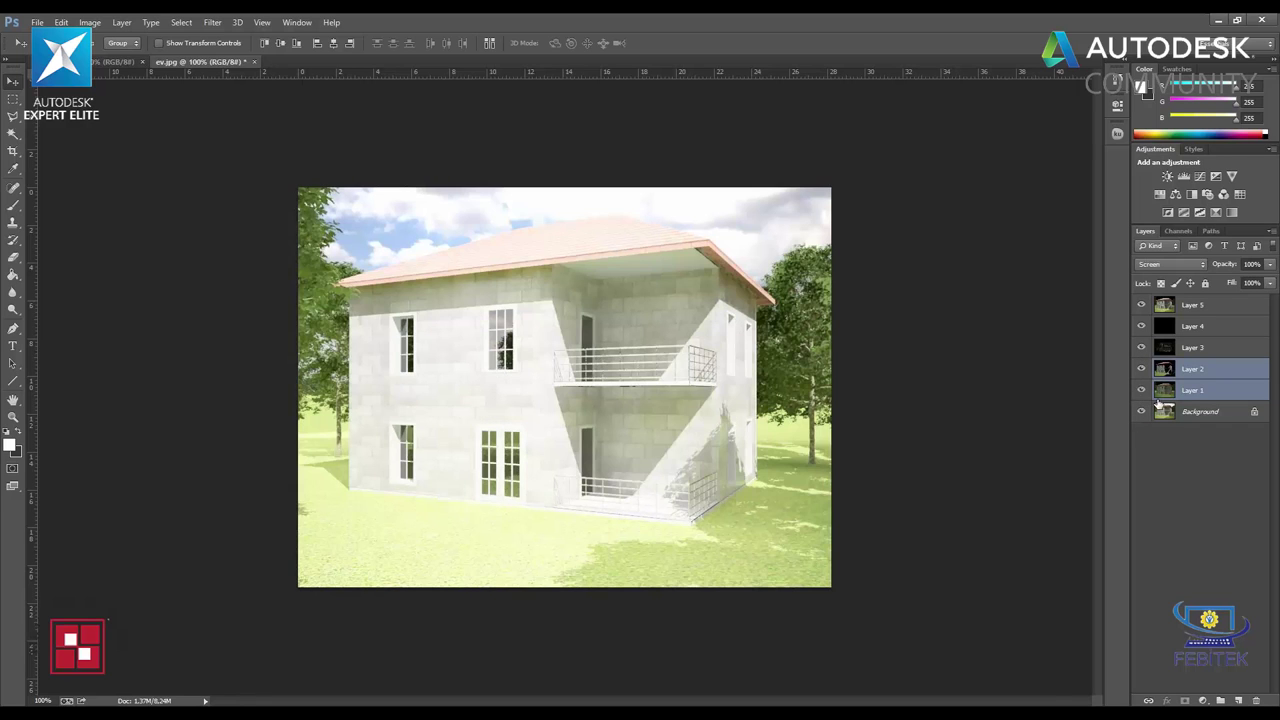
click(1141, 390)
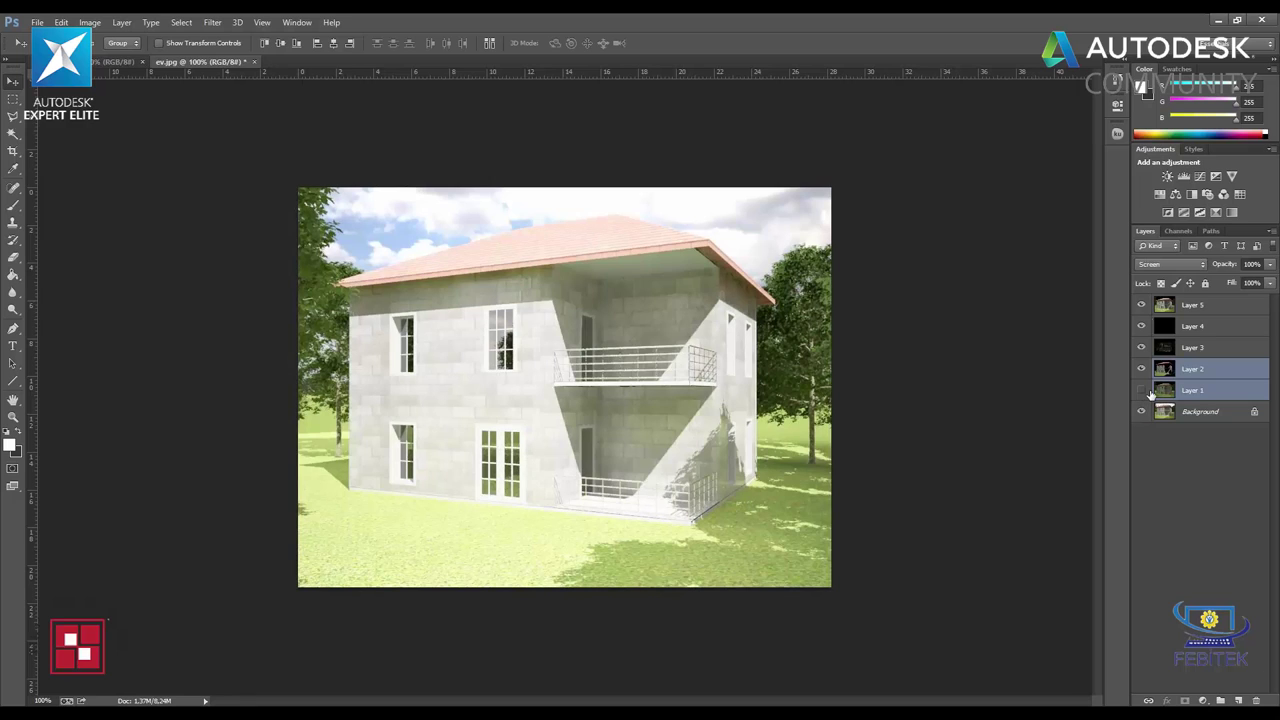
- Delete Layer 1 from the ev.jpg composite
click(1142, 305)
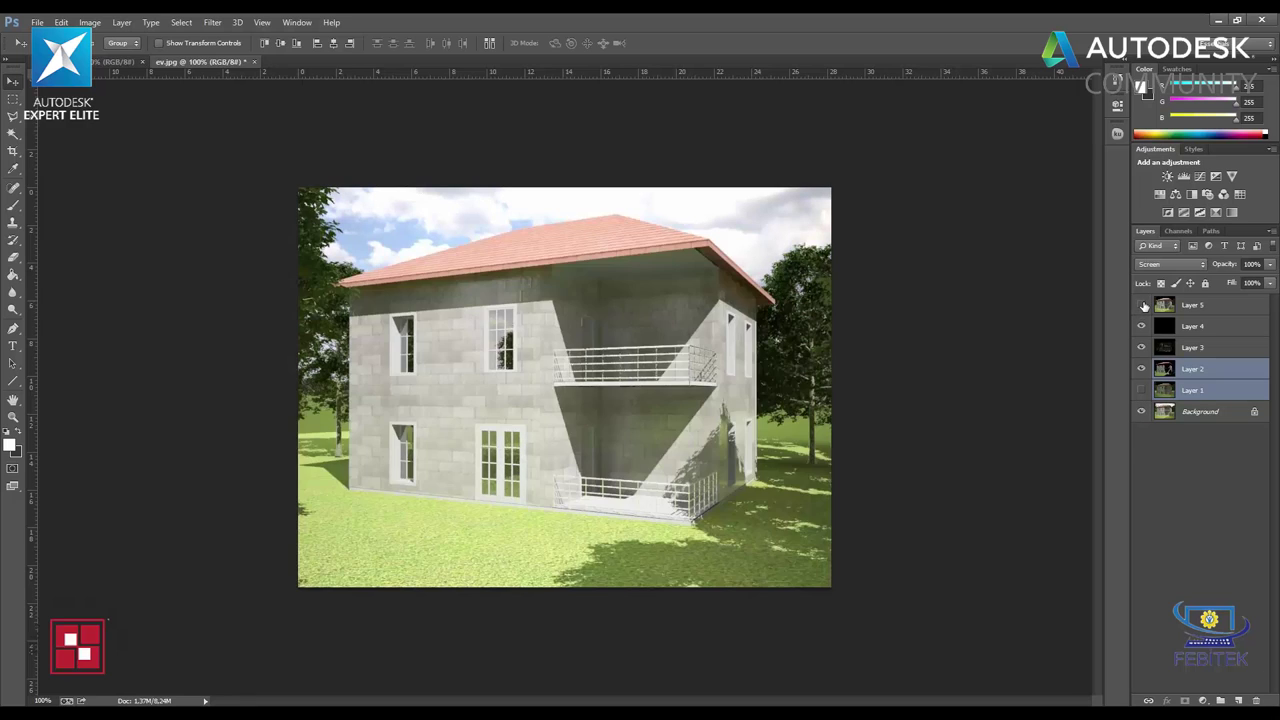
click(1143, 305)
click(1180, 392)
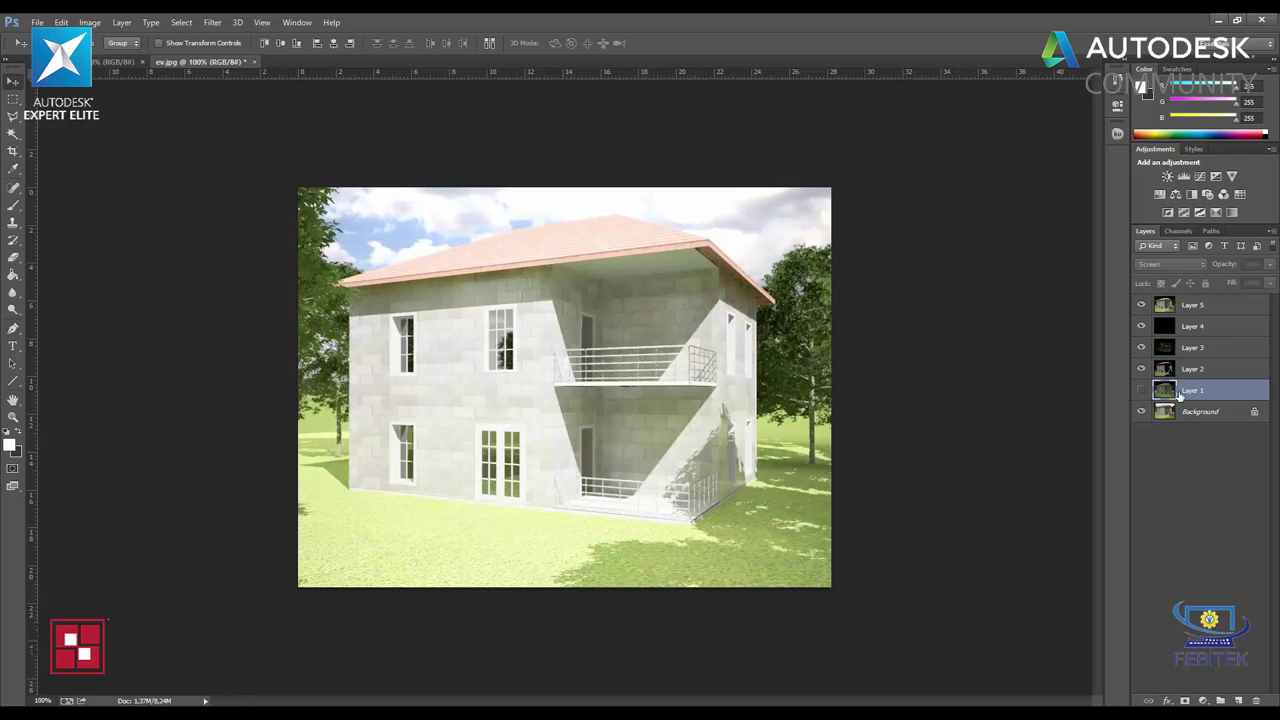
key(Delete)
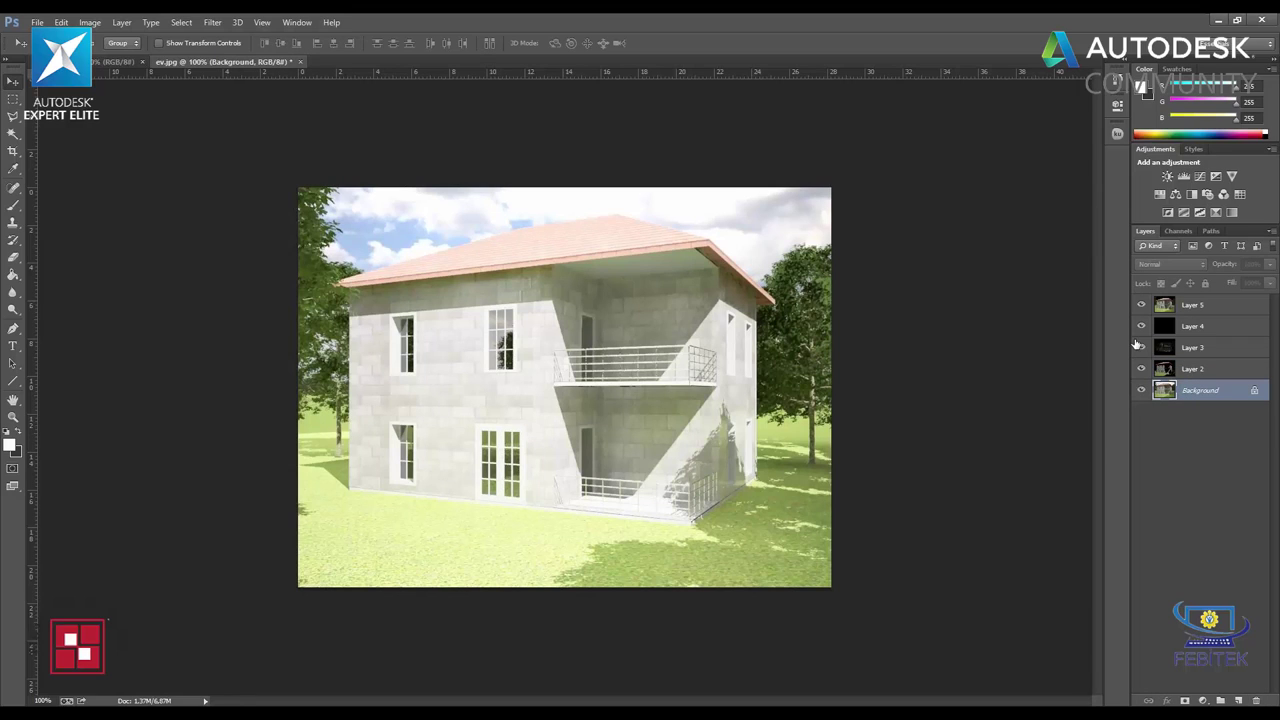
- Select Layer 5 through Background and merge them into one flattened Background layer
click(1142, 348)
click(1143, 350)
click(1200, 316)
shift+click(1222, 392)
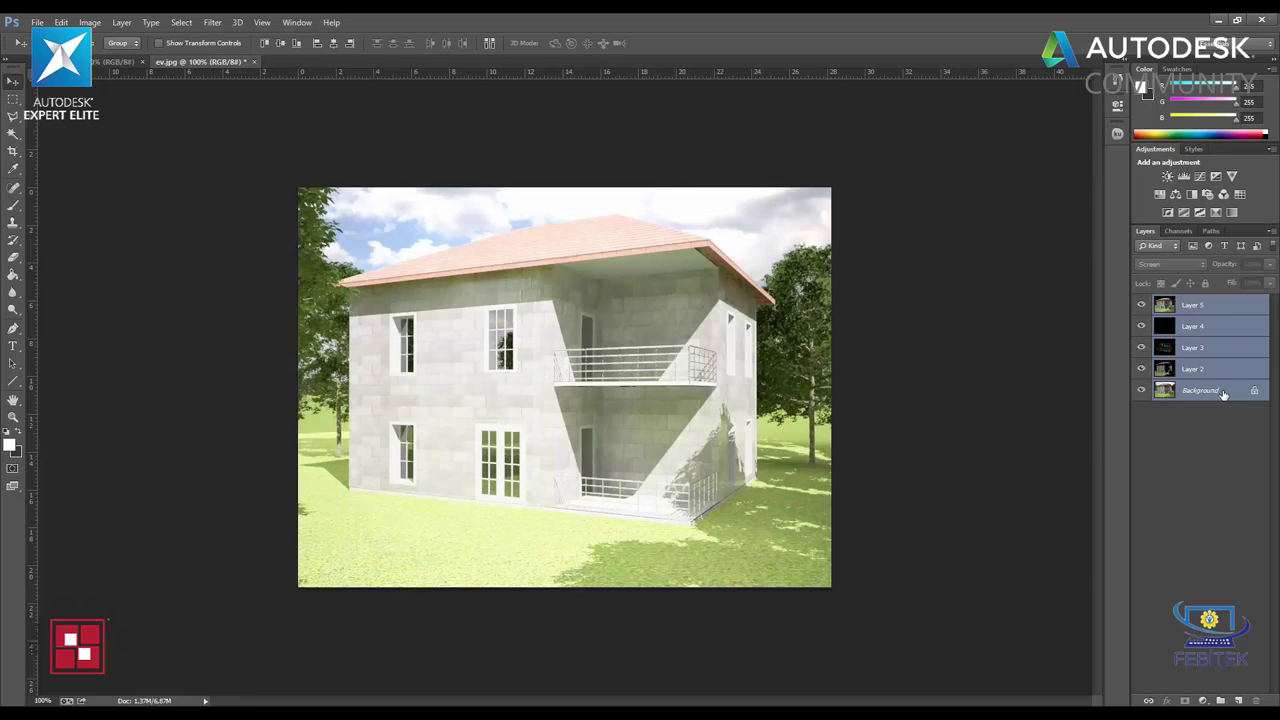
key(ctrl+e)
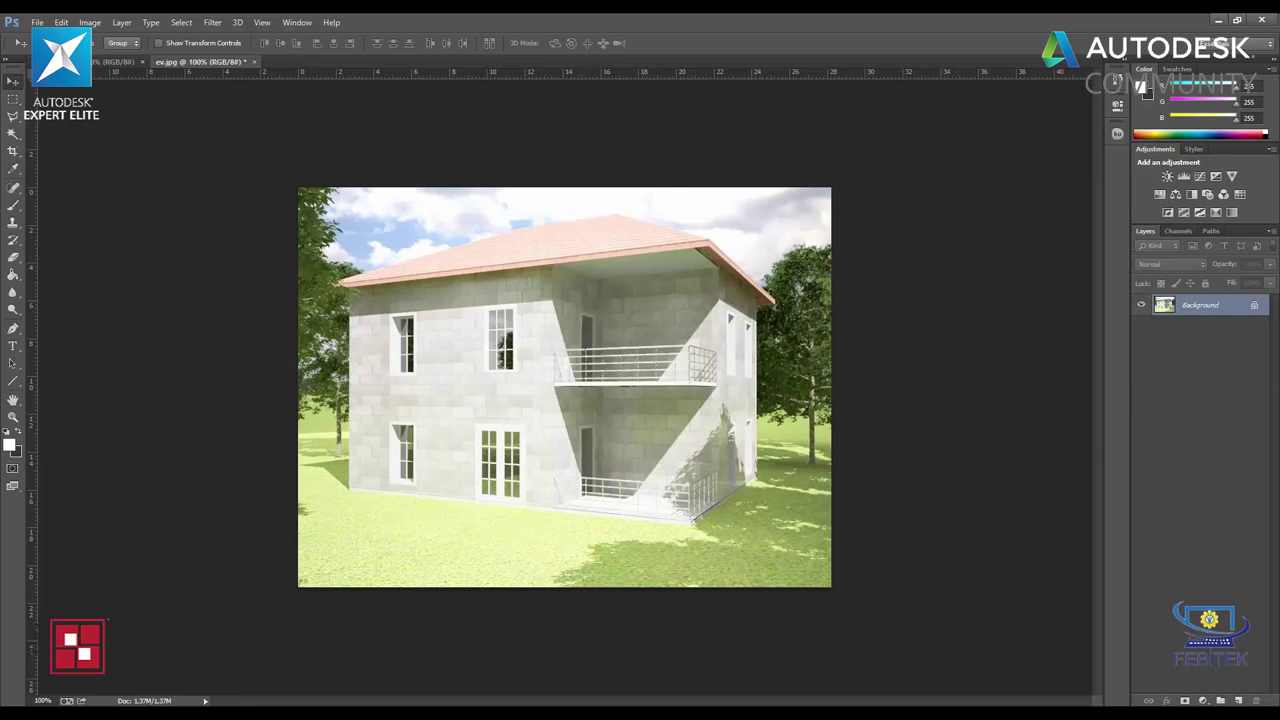
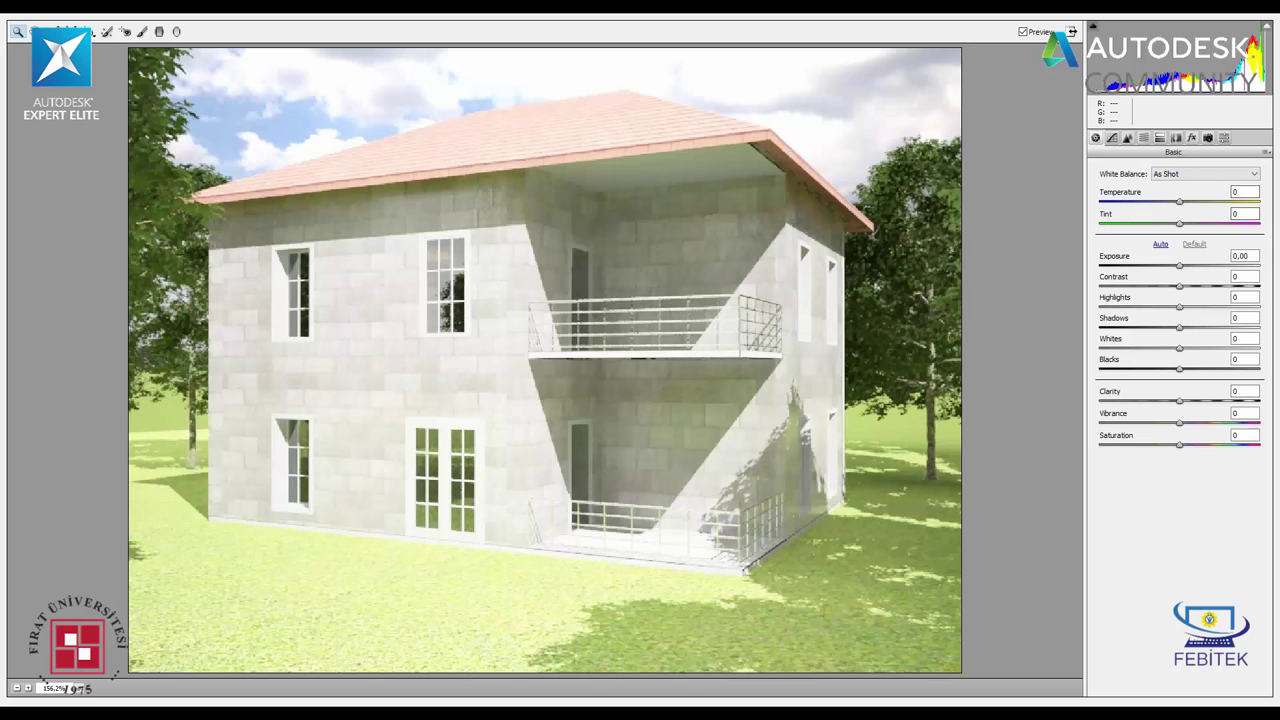
- Apply Camera Raw Auto tone (Exposure -1,05, Whites +10) and zoom out to view the whole render
click(1160, 244)
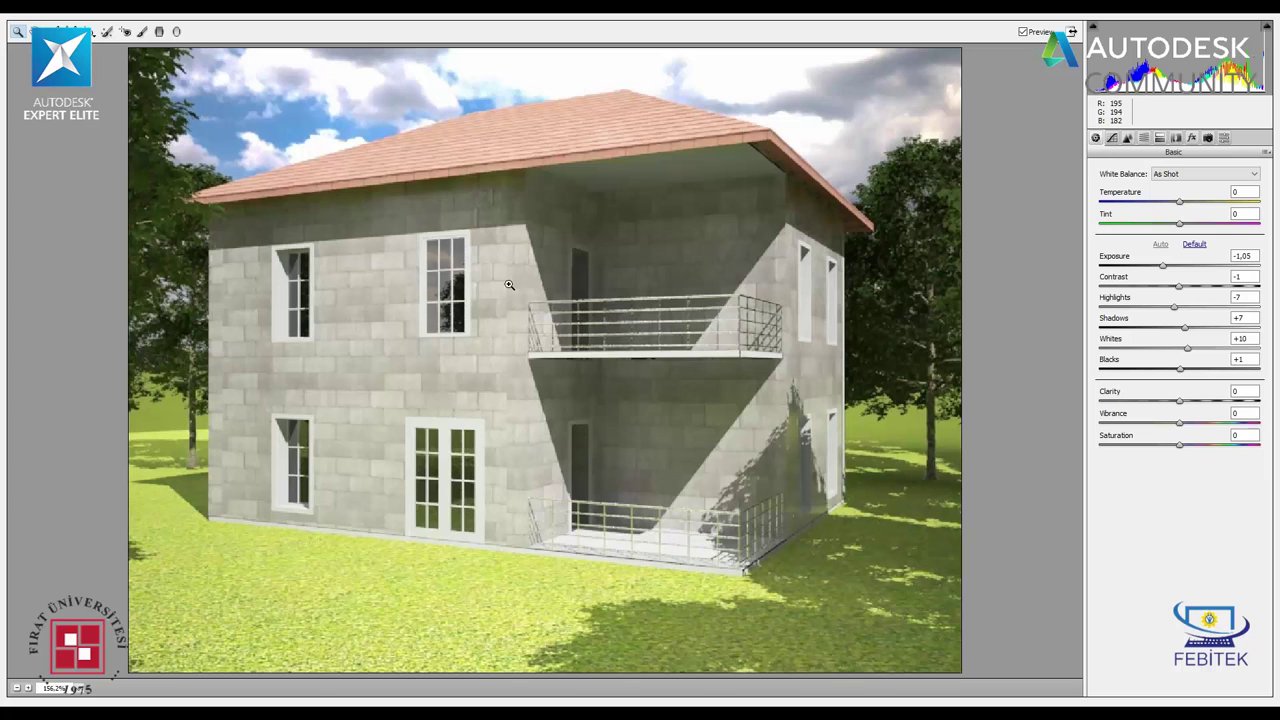
alt+click(382, 355)
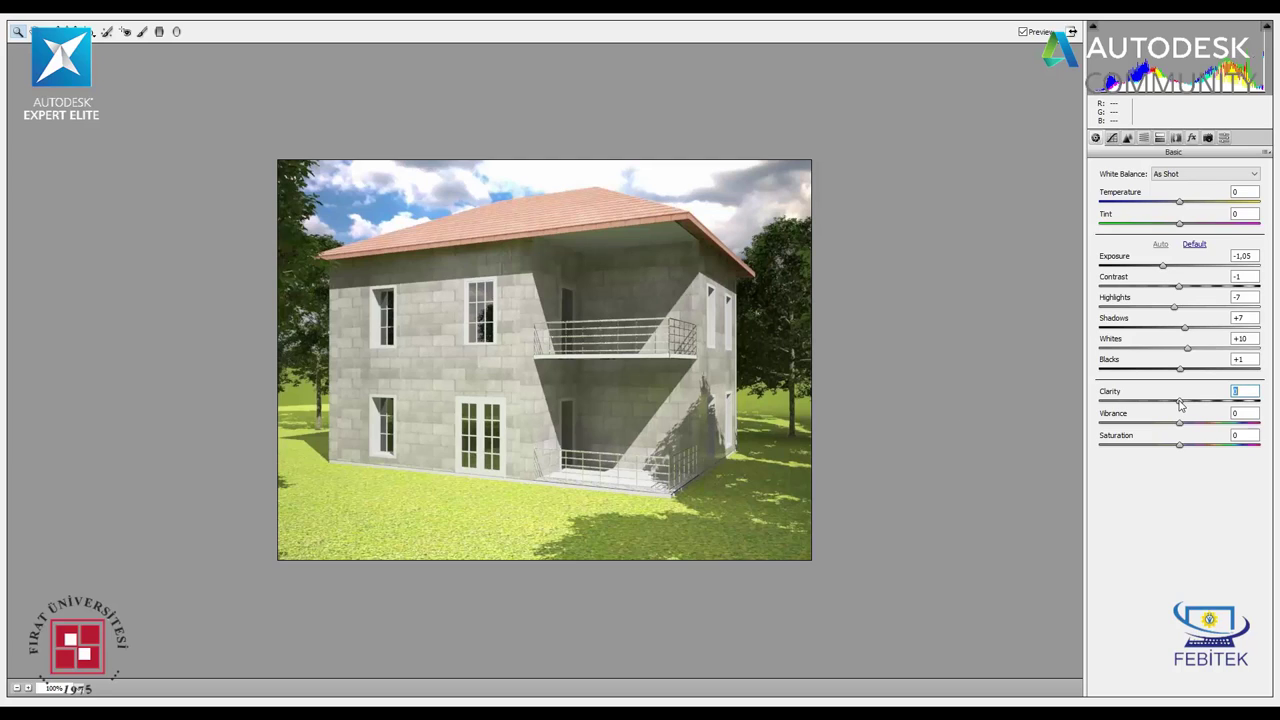
- Set Clarity to -23, try darker Blacks, Shadows and Contrast, then revert those to Auto values
drag(1182, 404, 1164, 407)
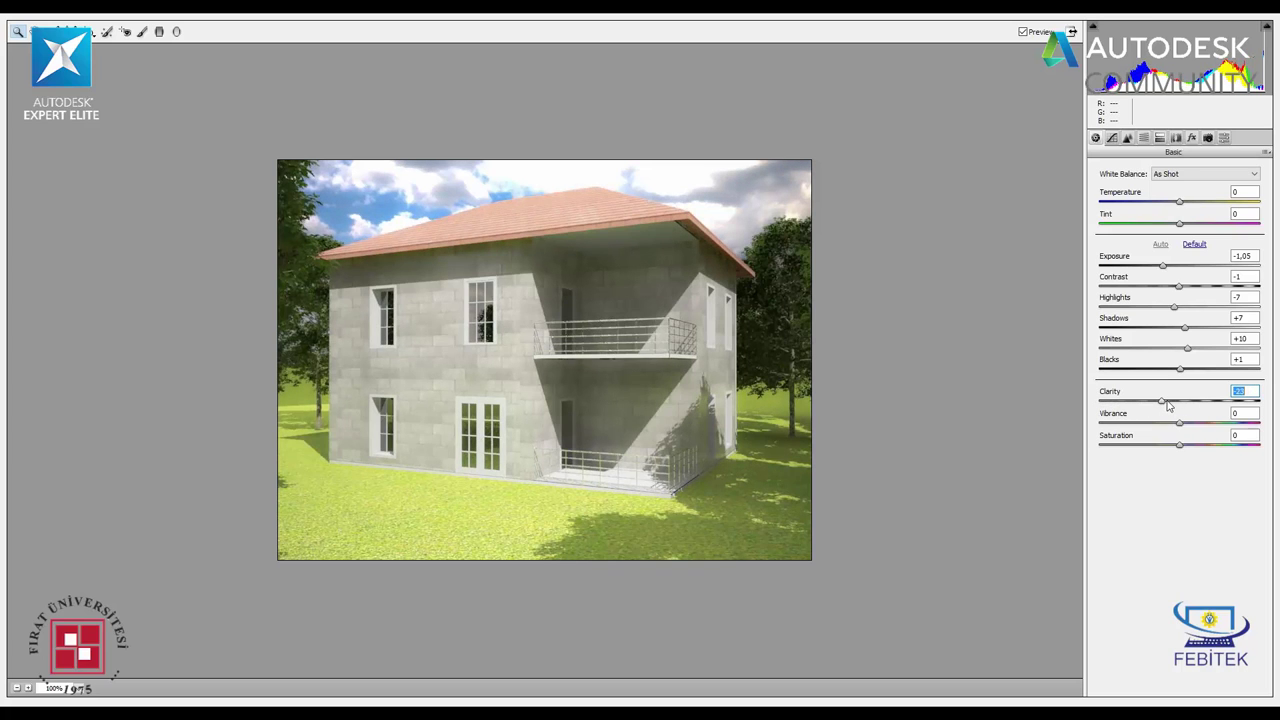
drag(1181, 369, 1150, 382)
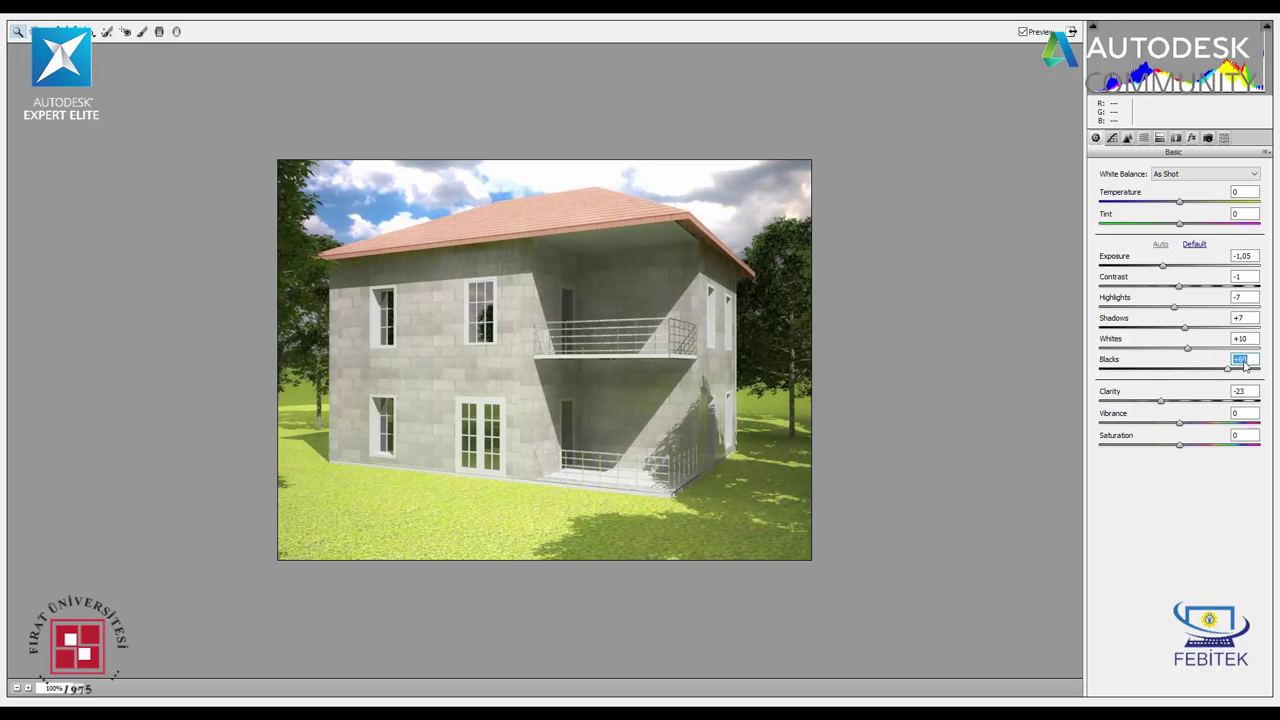
mouse_move(1150, 382)
mouse_down()
mouse_move(1128, 360)
mouse_move(1185, 376)
mouse_move(1158, 380)
mouse_up()
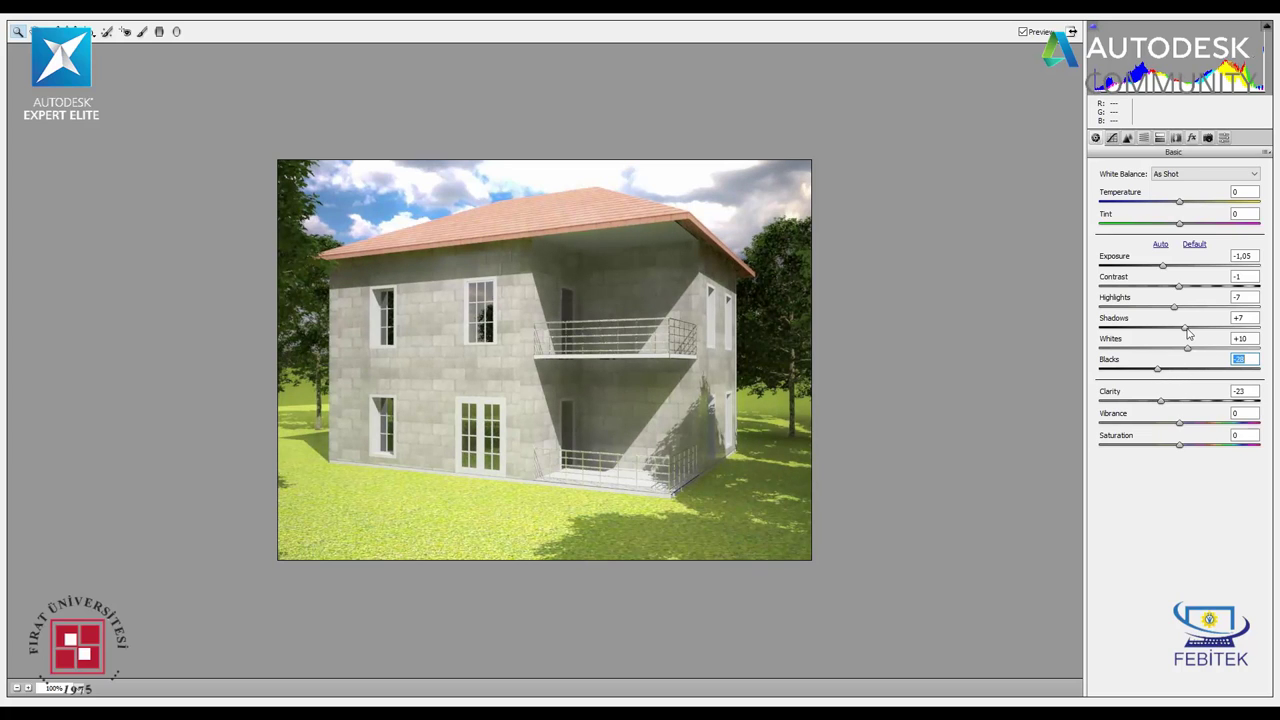
drag(1186, 329, 1141, 339)
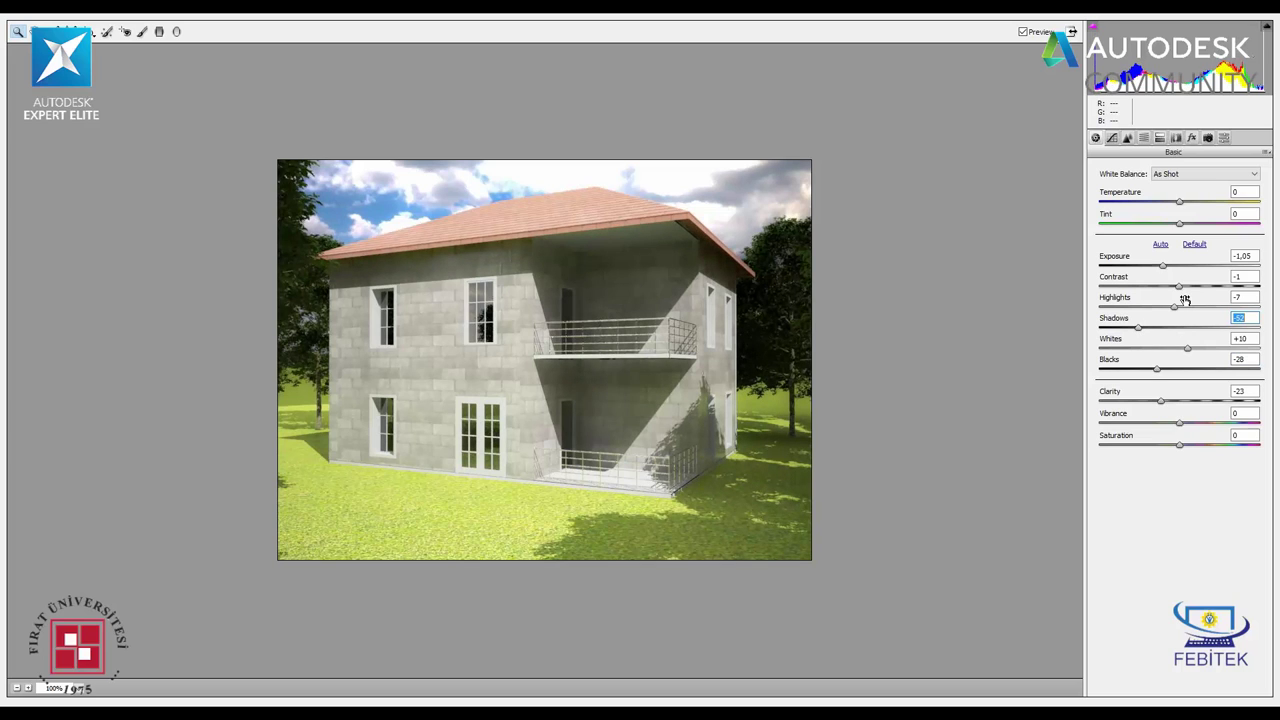
drag(1177, 287, 1172, 268)
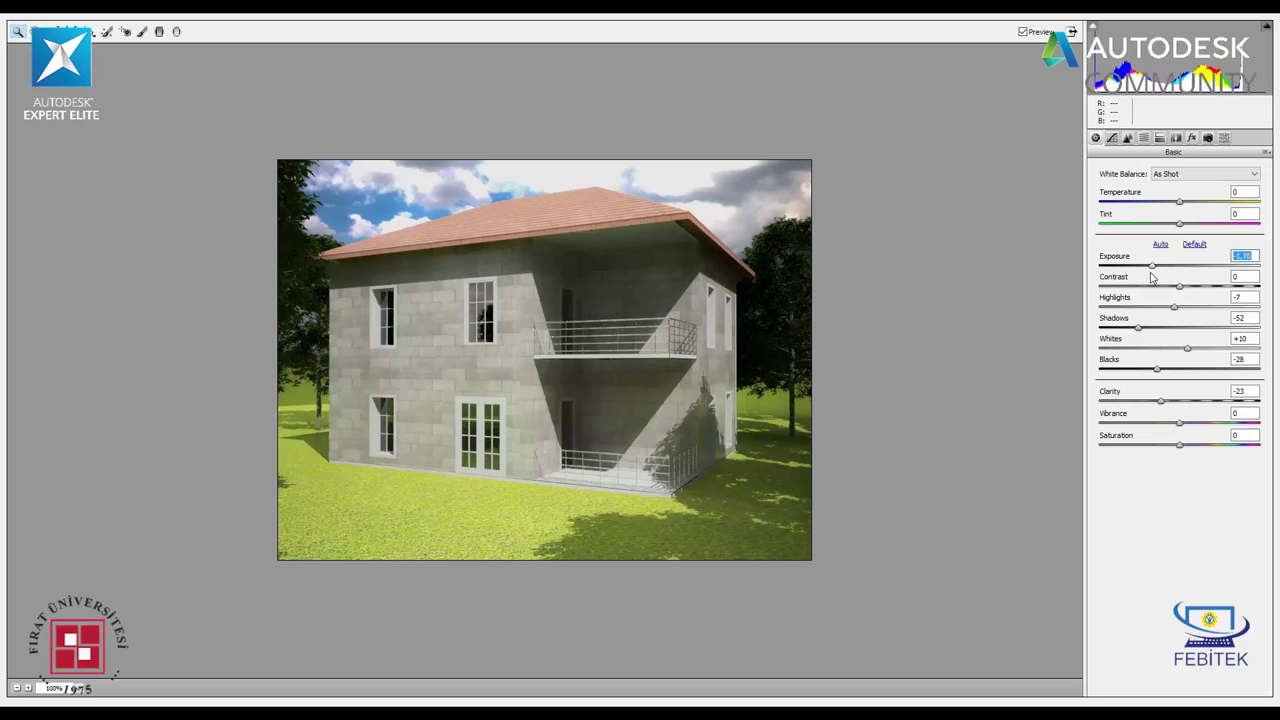
text(0)
key(ctrl+u)
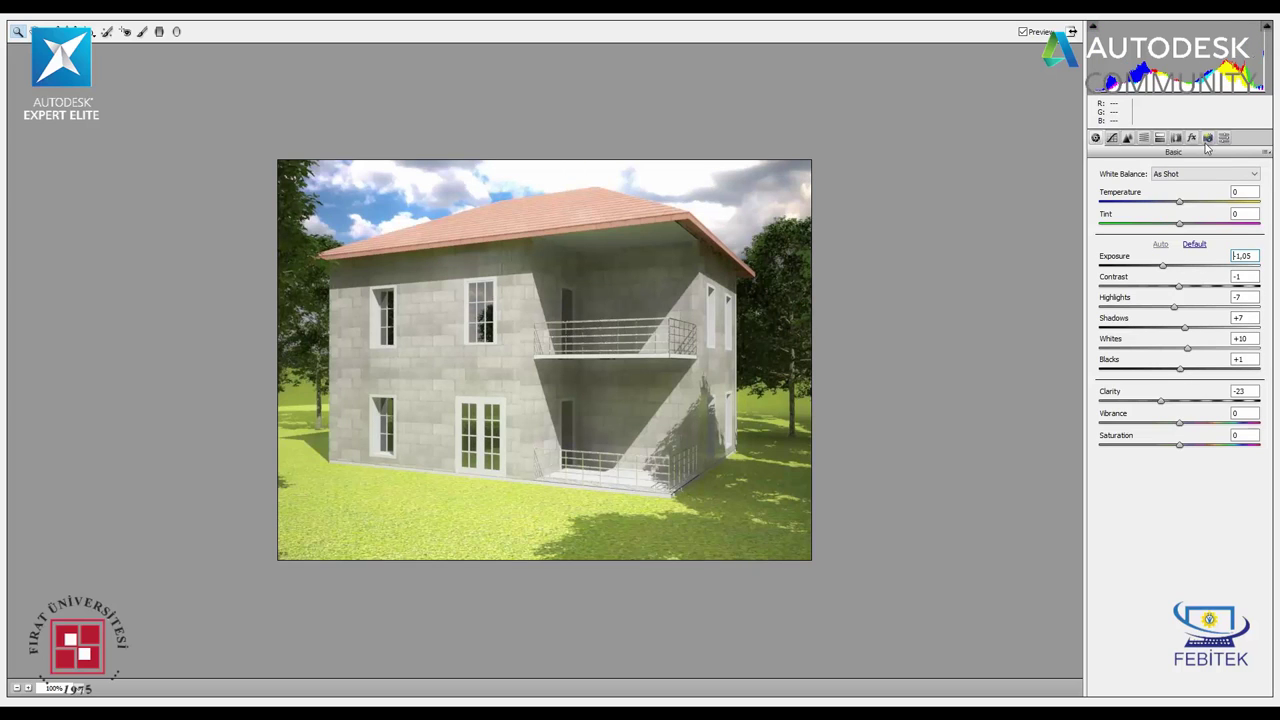
- Raise the Detail panel's Sharpening Amount slightly on the render
click(1192, 139)
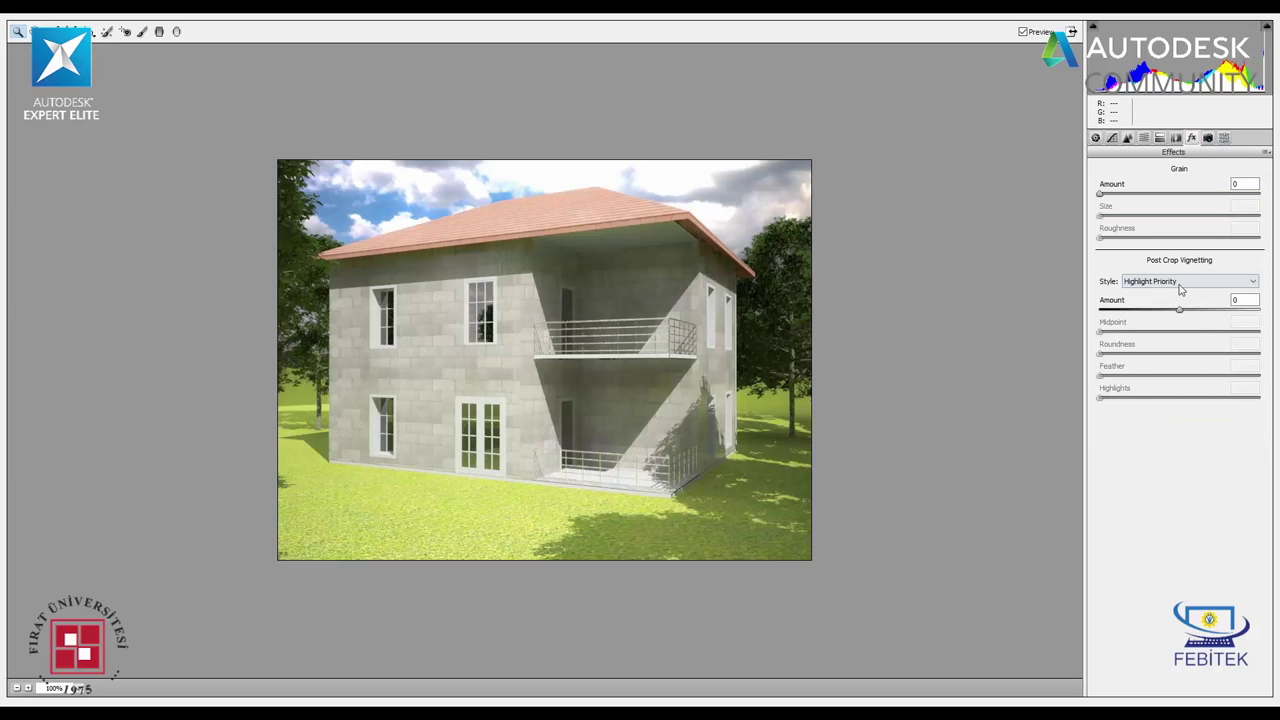
click(1175, 139)
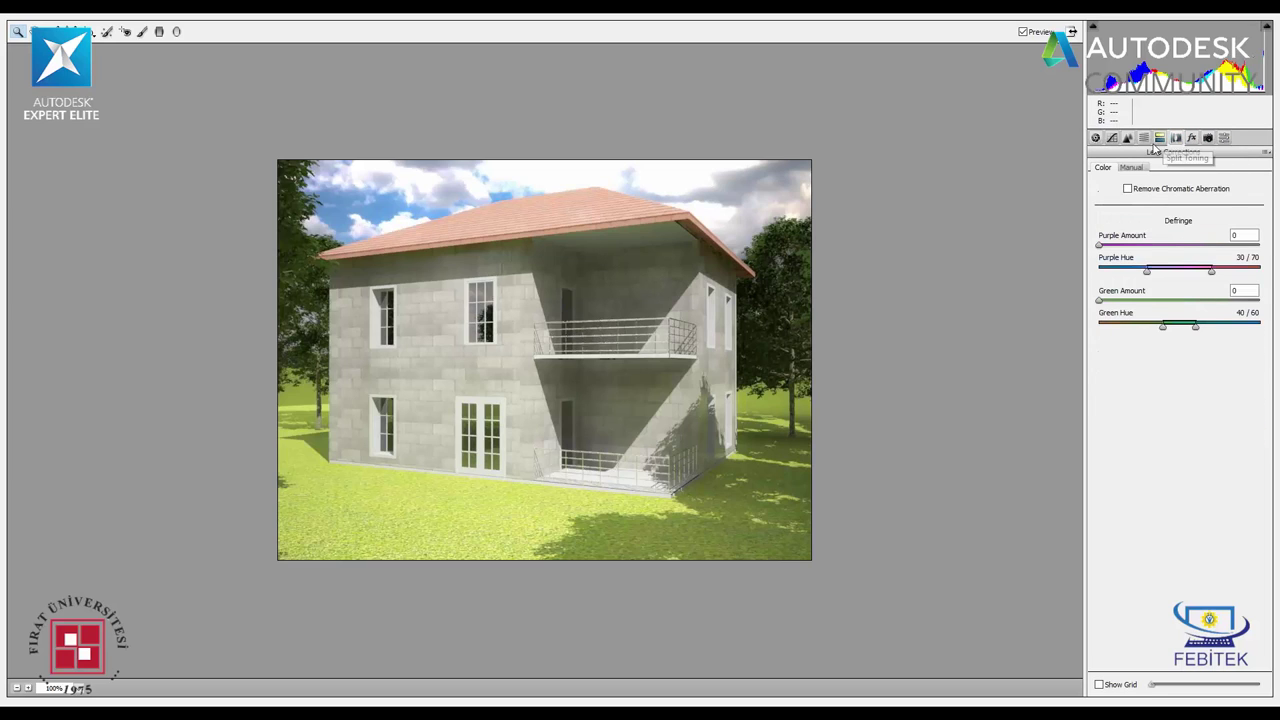
click(1159, 139)
click(1143, 138)
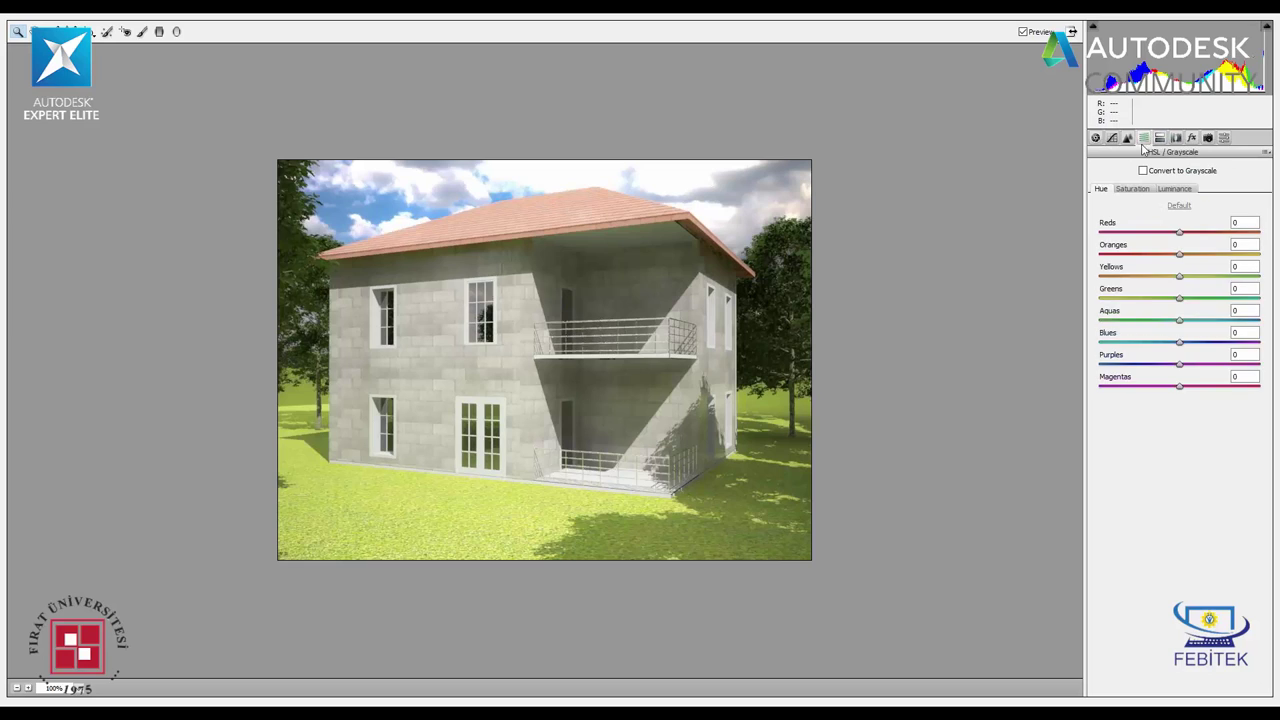
click(1127, 138)
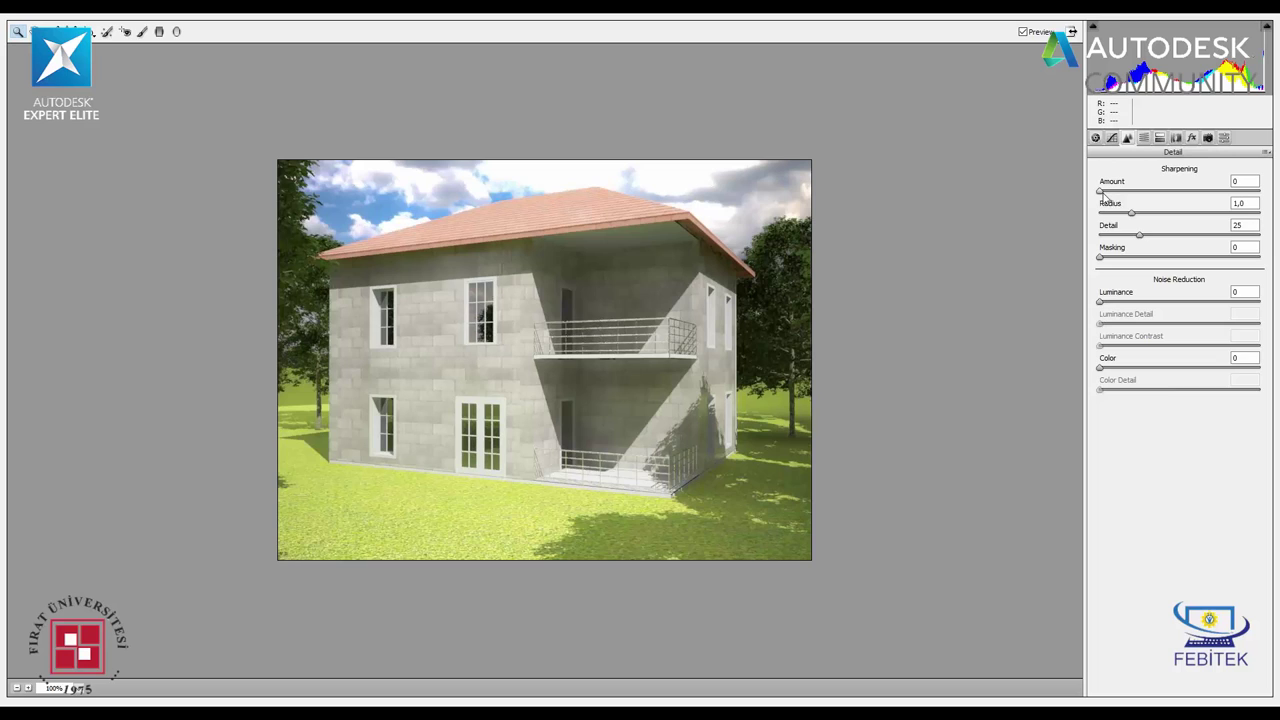
drag(1101, 191, 1121, 192)
- Set Lens Corrections Manual Upright to Auto
click(1143, 138)
click(1159, 138)
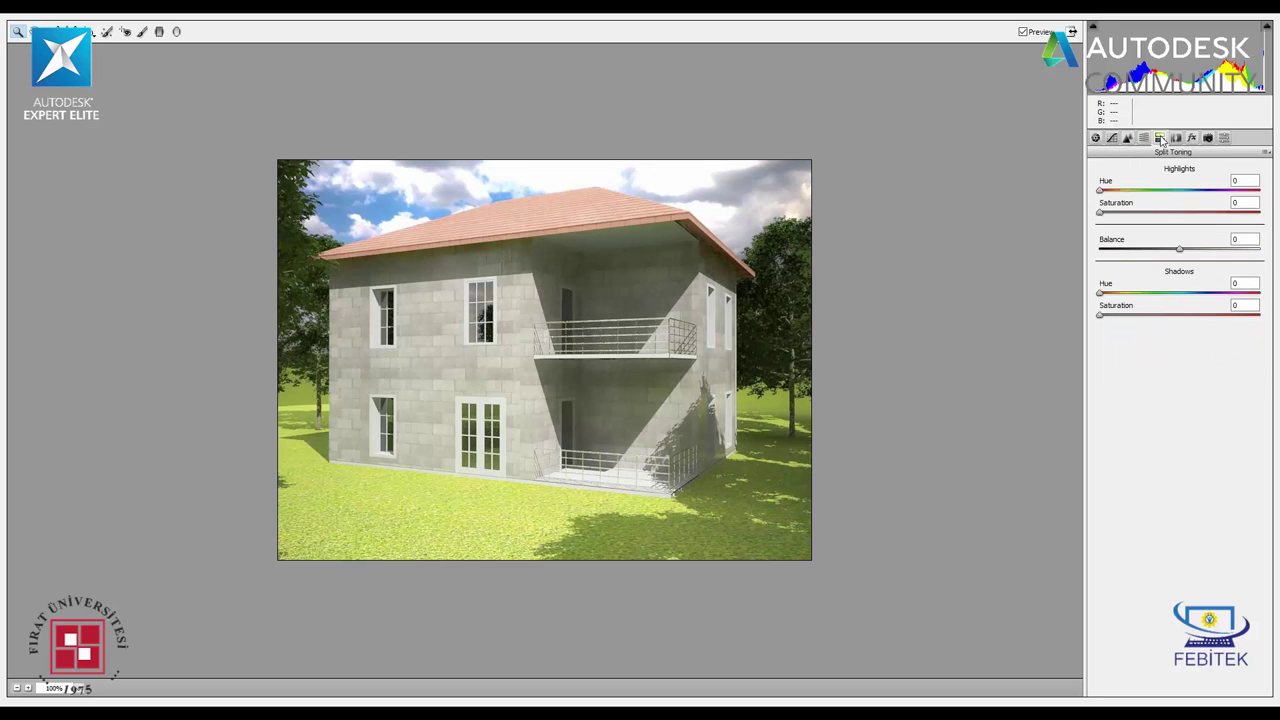
click(1175, 138)
click(1133, 169)
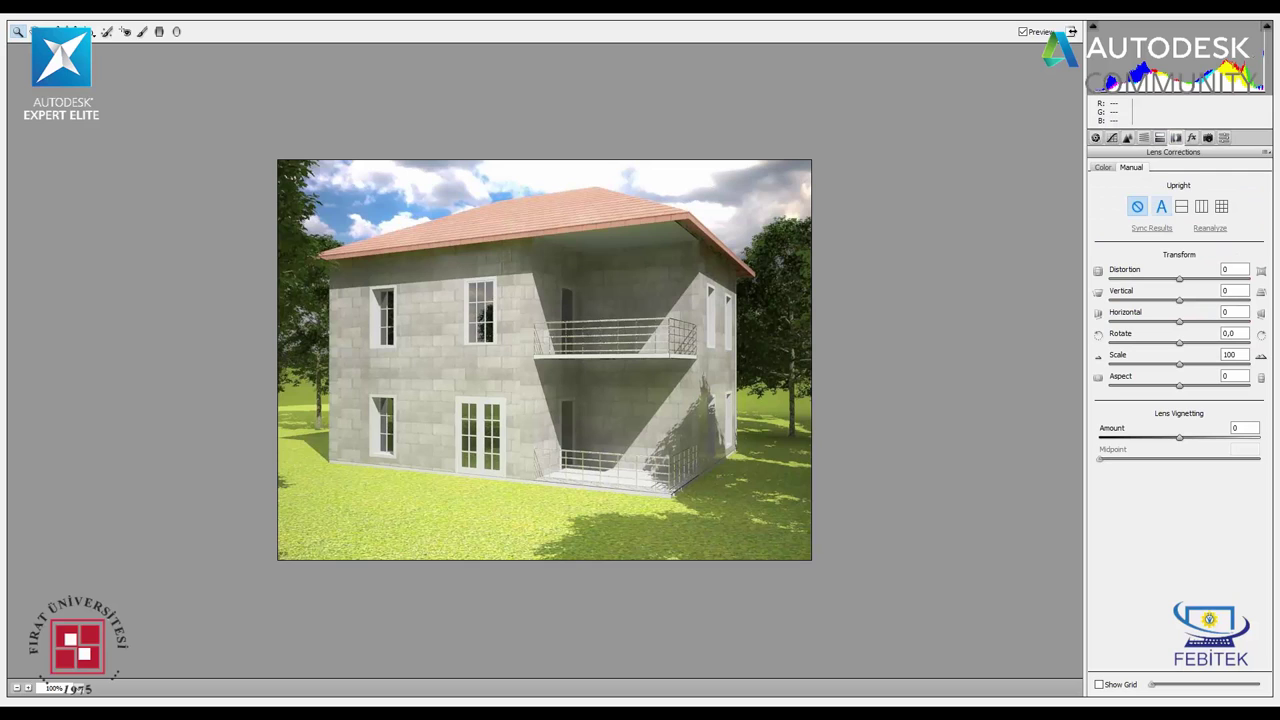
click(1161, 206)
click(1191, 137)
- Add a post-crop vignette to darken the render's corners
click(1179, 313)
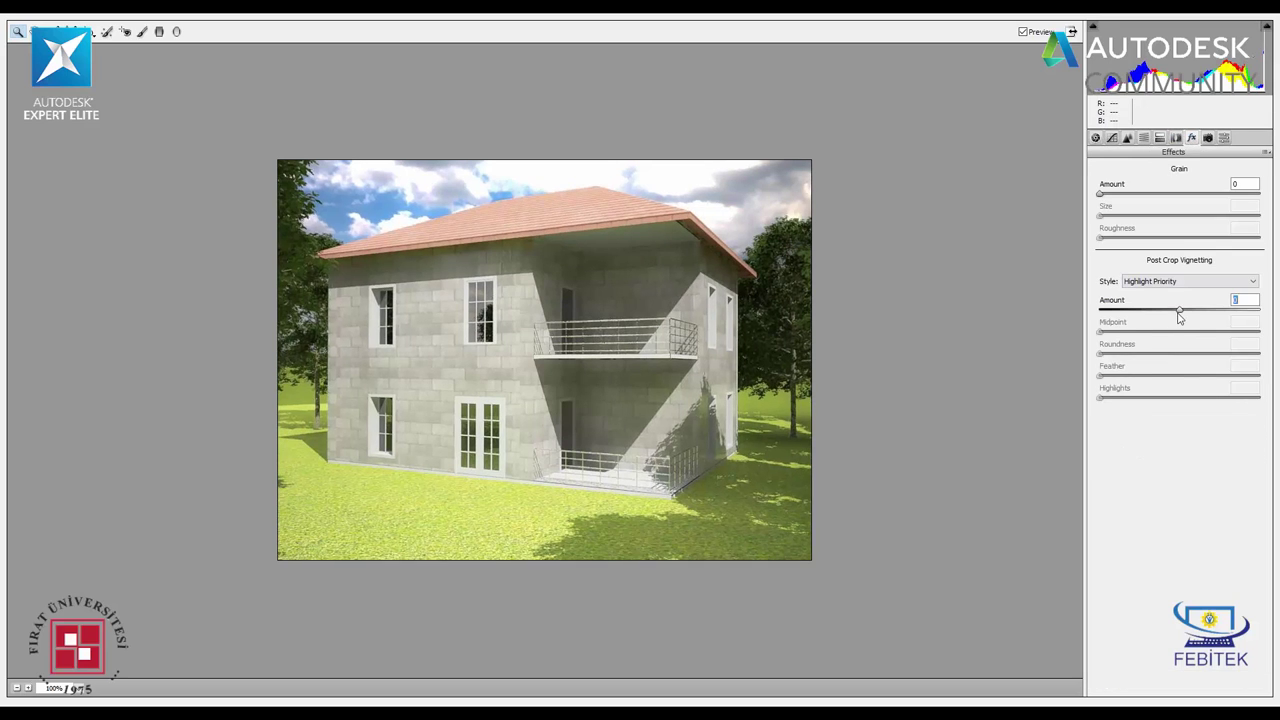
mouse_move(1179, 313)
mouse_down()
mouse_move(1218, 313)
mouse_move(1132, 327)
mouse_up()
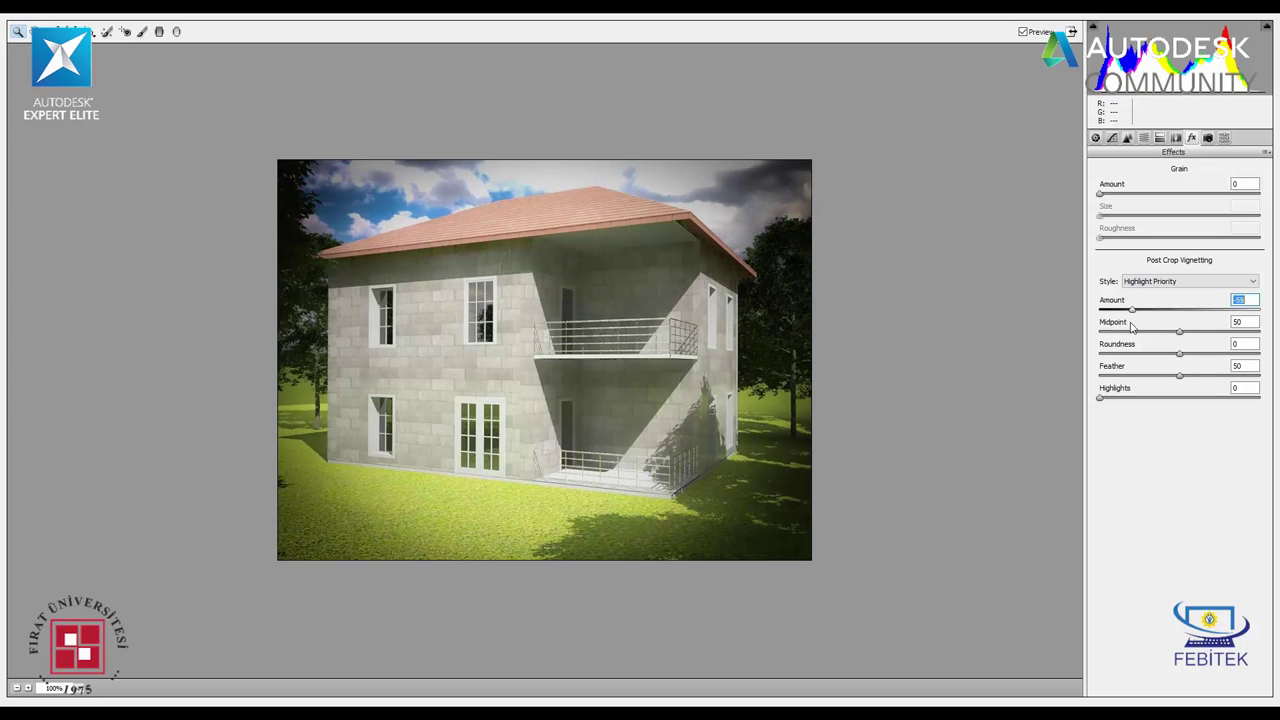
drag(1132, 327, 1135, 328)
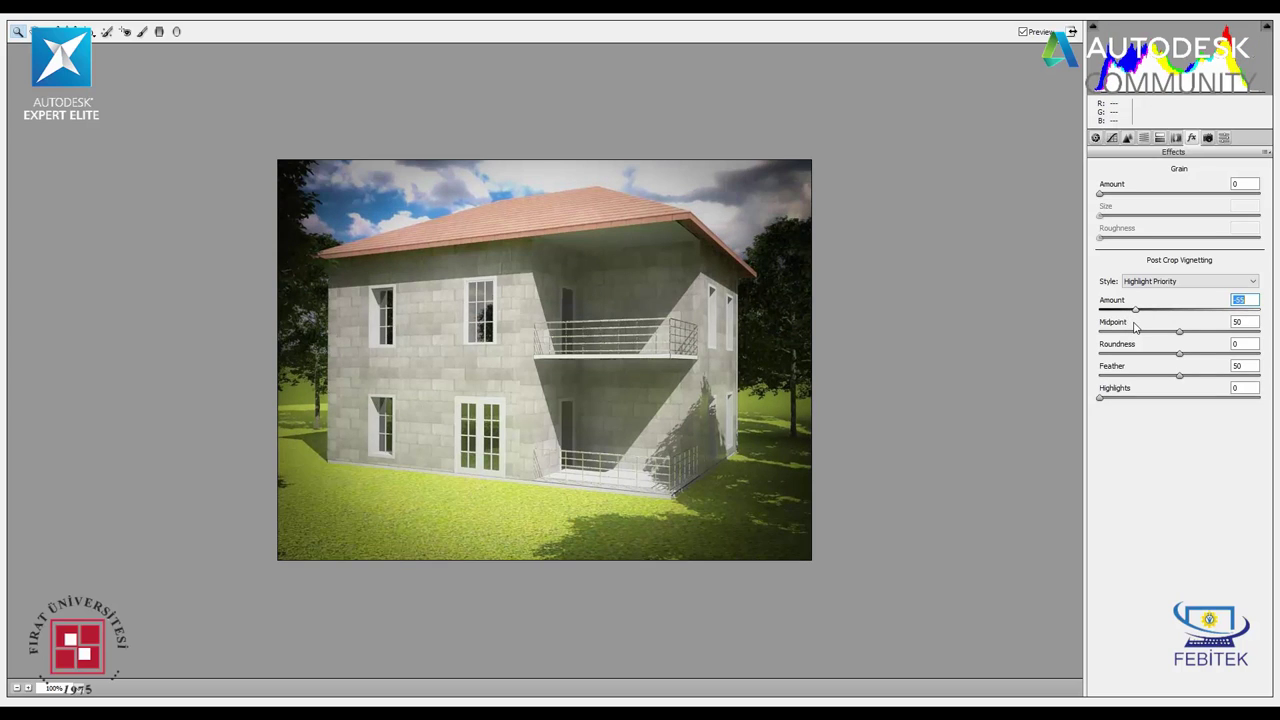
- Raise Detail noise reduction Luminance on the house render
click(1207, 137)
click(1160, 138)
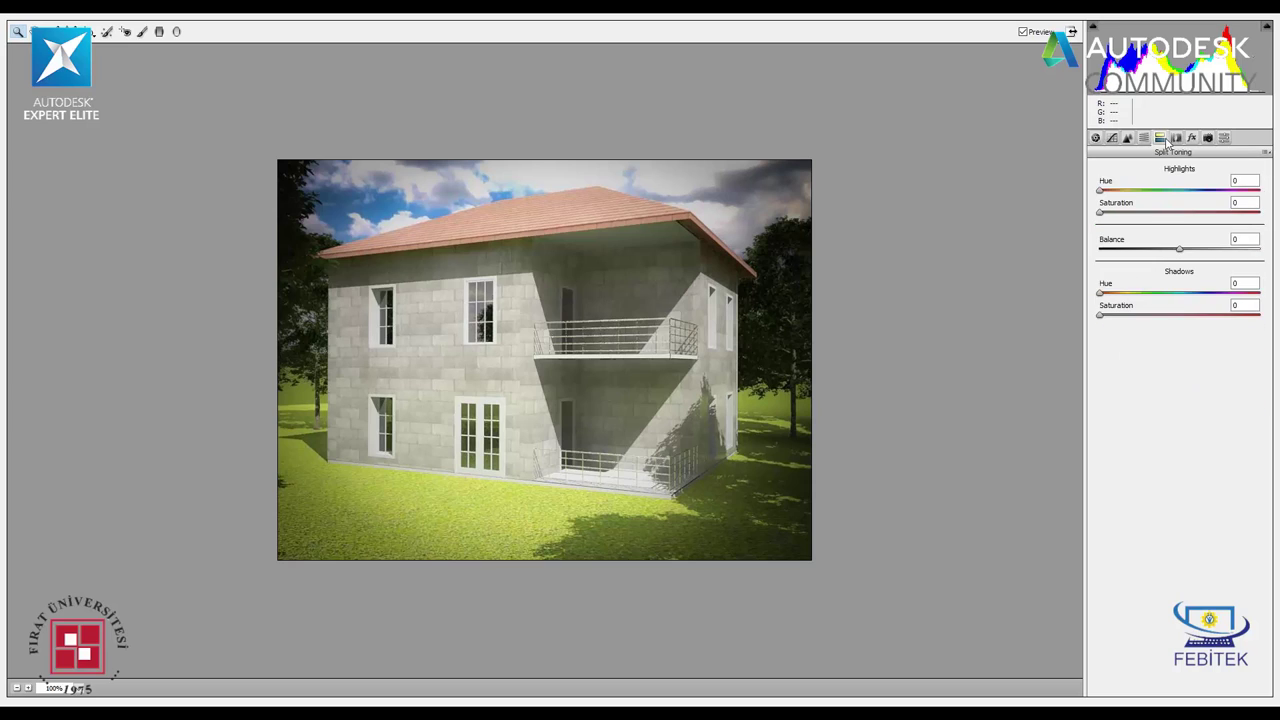
click(1176, 137)
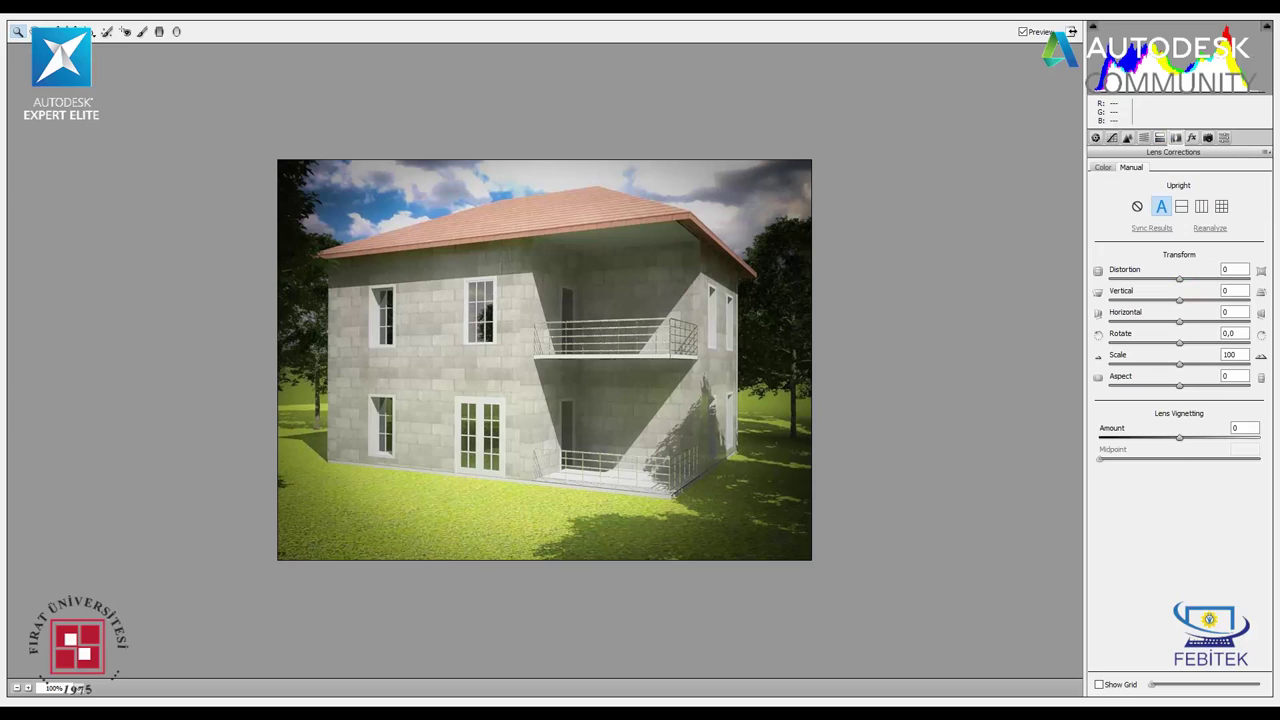
click(1127, 137)
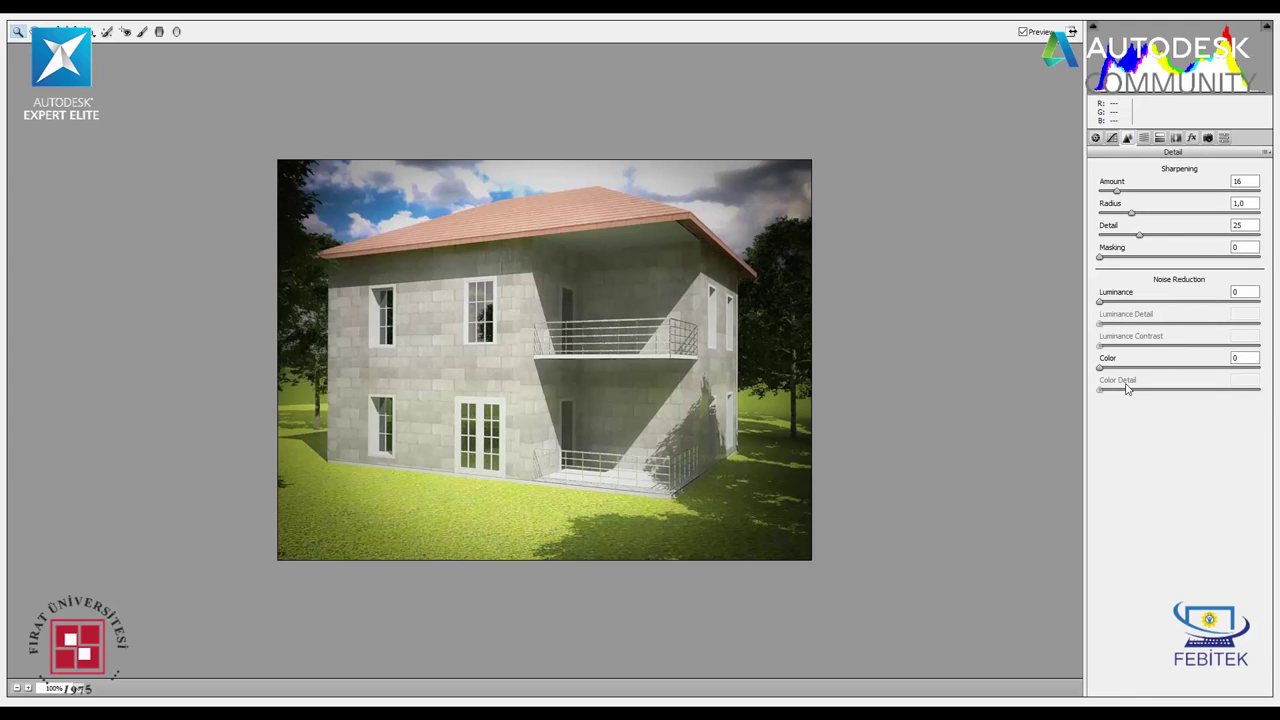
click(1100, 302)
drag(1100, 303, 1117, 305)
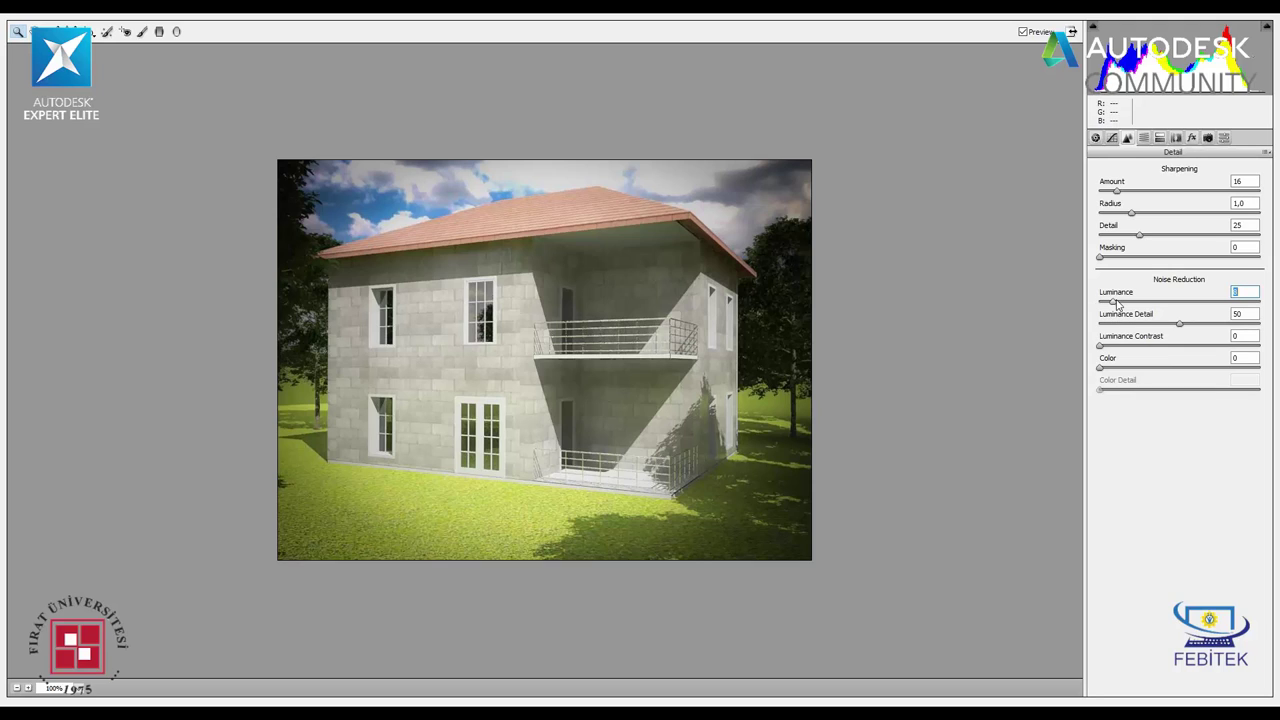
- Draw a horizontal graduated filter across the render and raise its Exposure
click(158, 32)
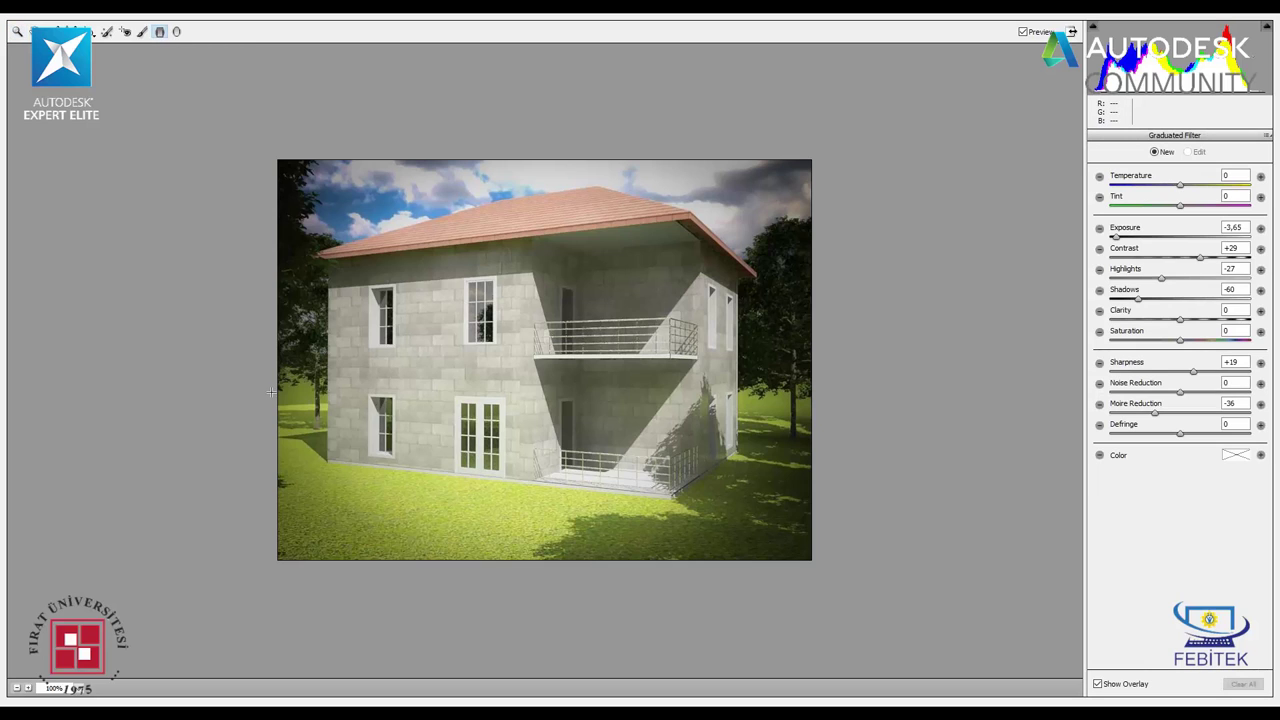
mouse_move(271, 391)
mouse_down()
mouse_move(876, 405)
mouse_move(865, 385)
mouse_up()
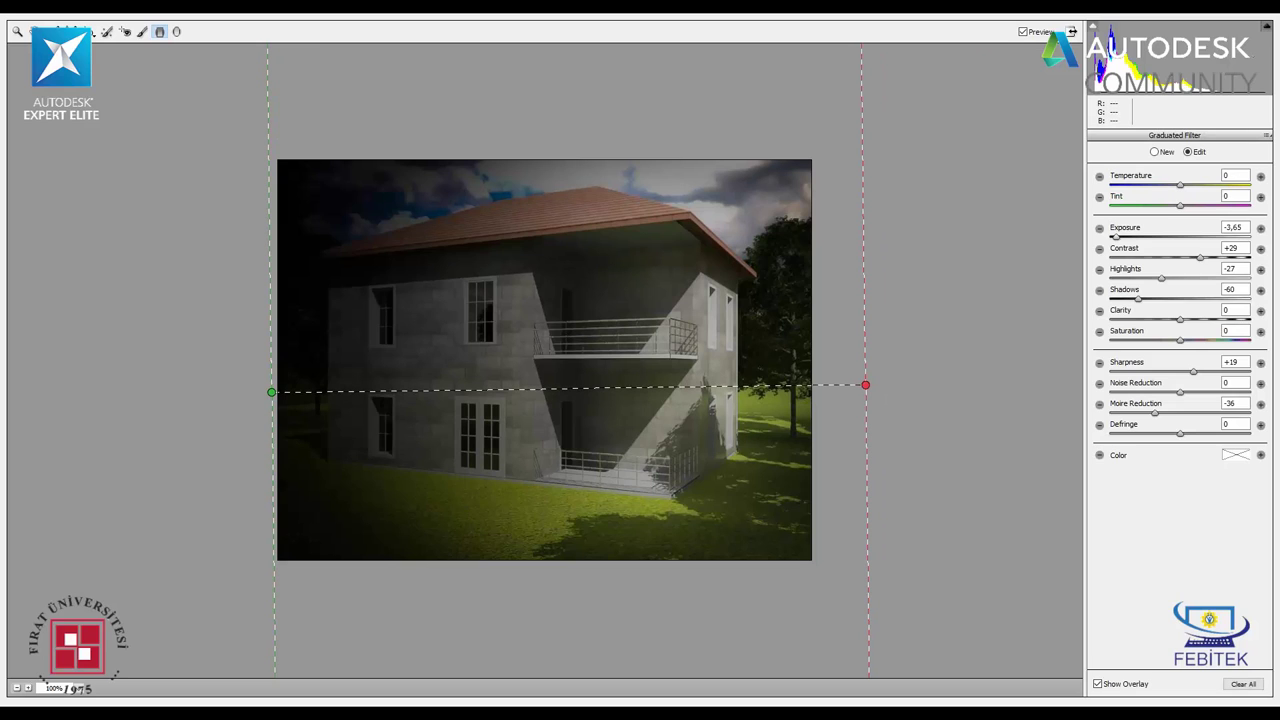
click(1116, 237)
drag(1114, 237, 1190, 240)
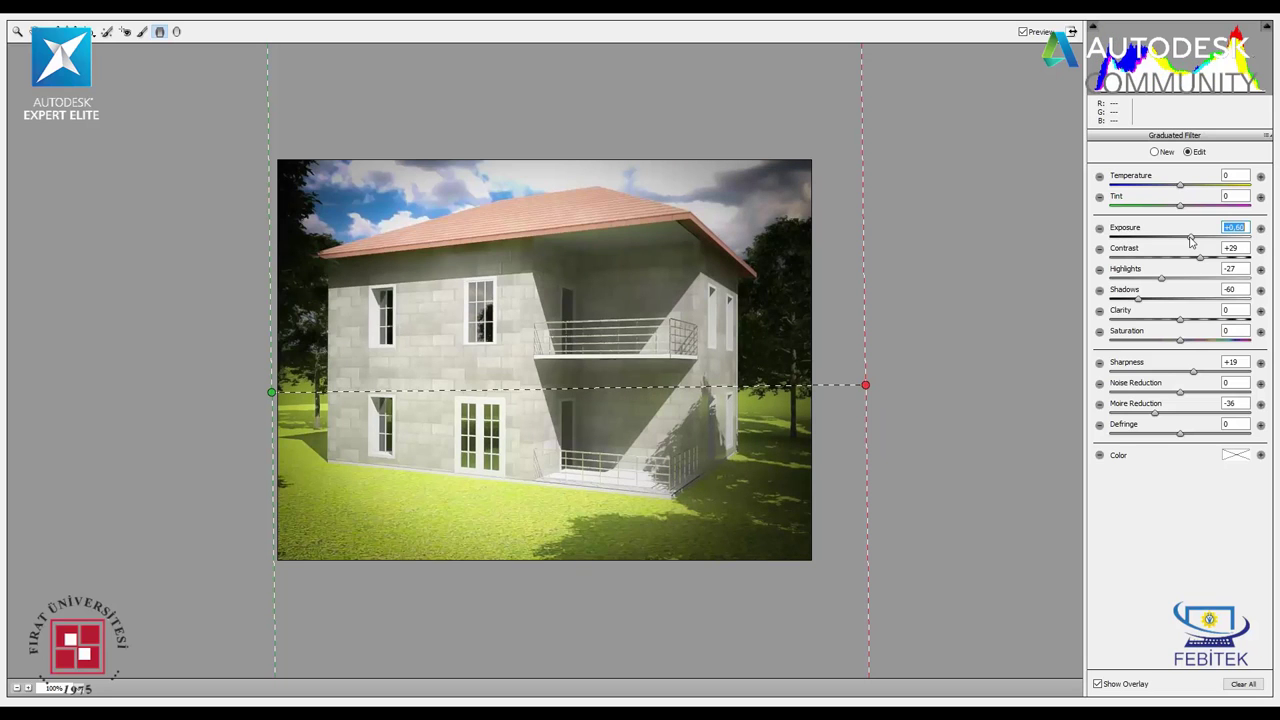
- Commit the Camera Raw edits and bring up Filter > Render > Lens Flare
click(1264, 693)
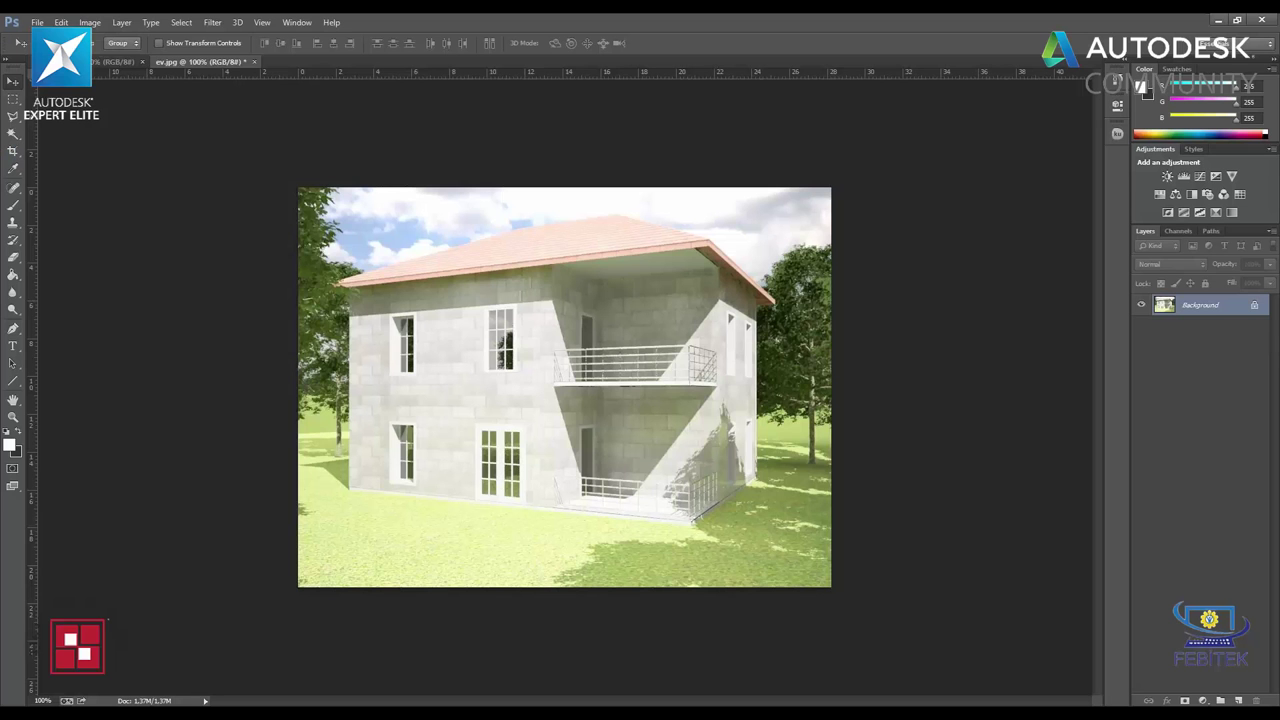
click(212, 22)
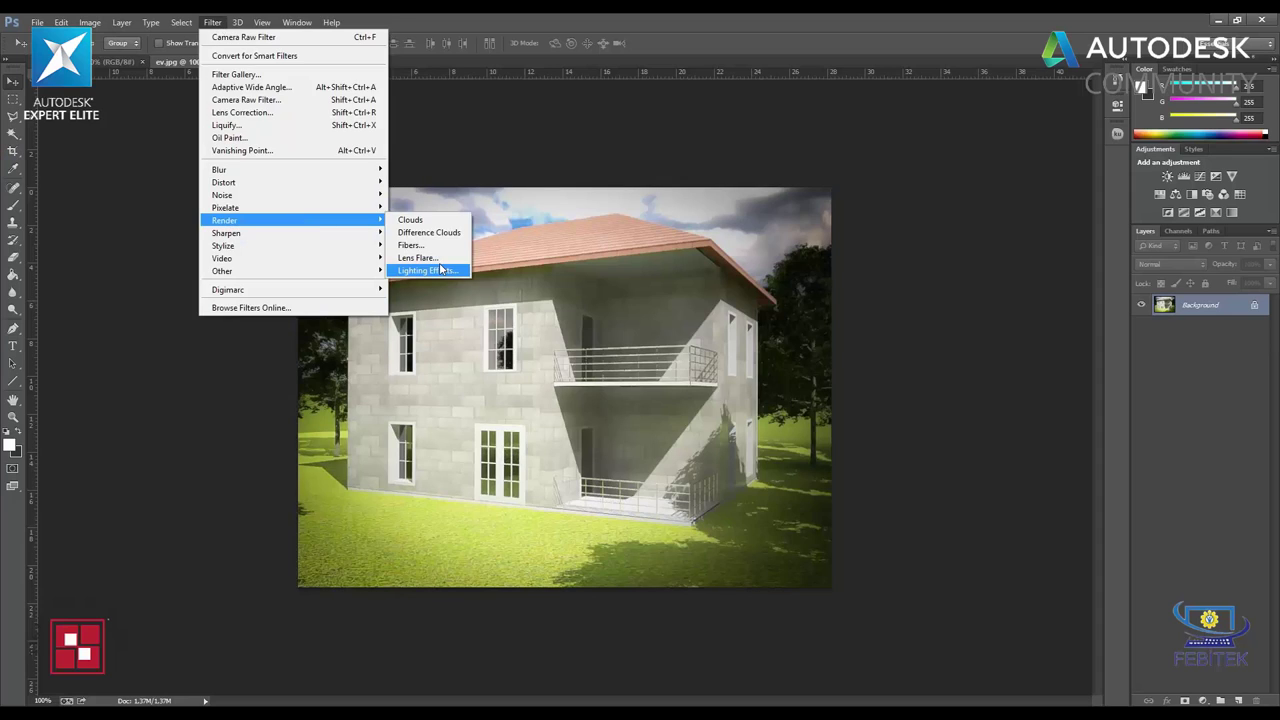
click(425, 259)
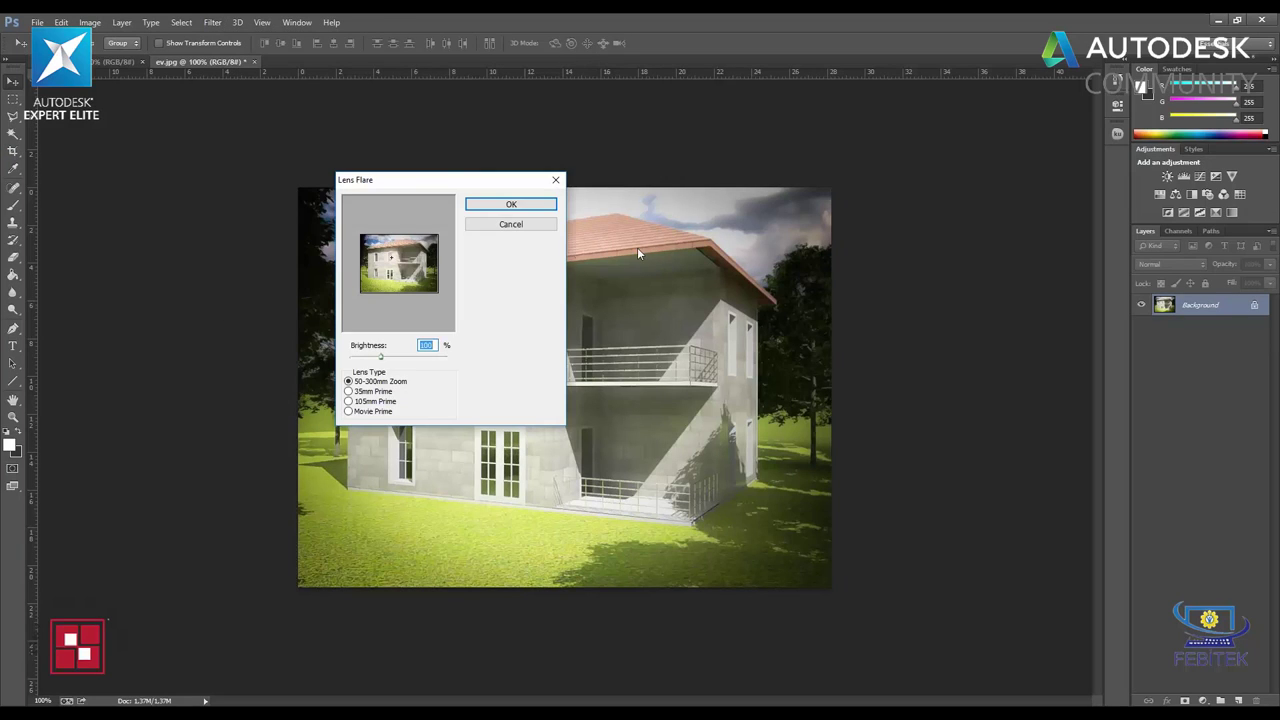
- Place the lens flare centre at the upper left with Brightness 131%
mouse_move(440, 180)
mouse_down()
mouse_move(727, 250)
mouse_move(927, 275)
mouse_up()
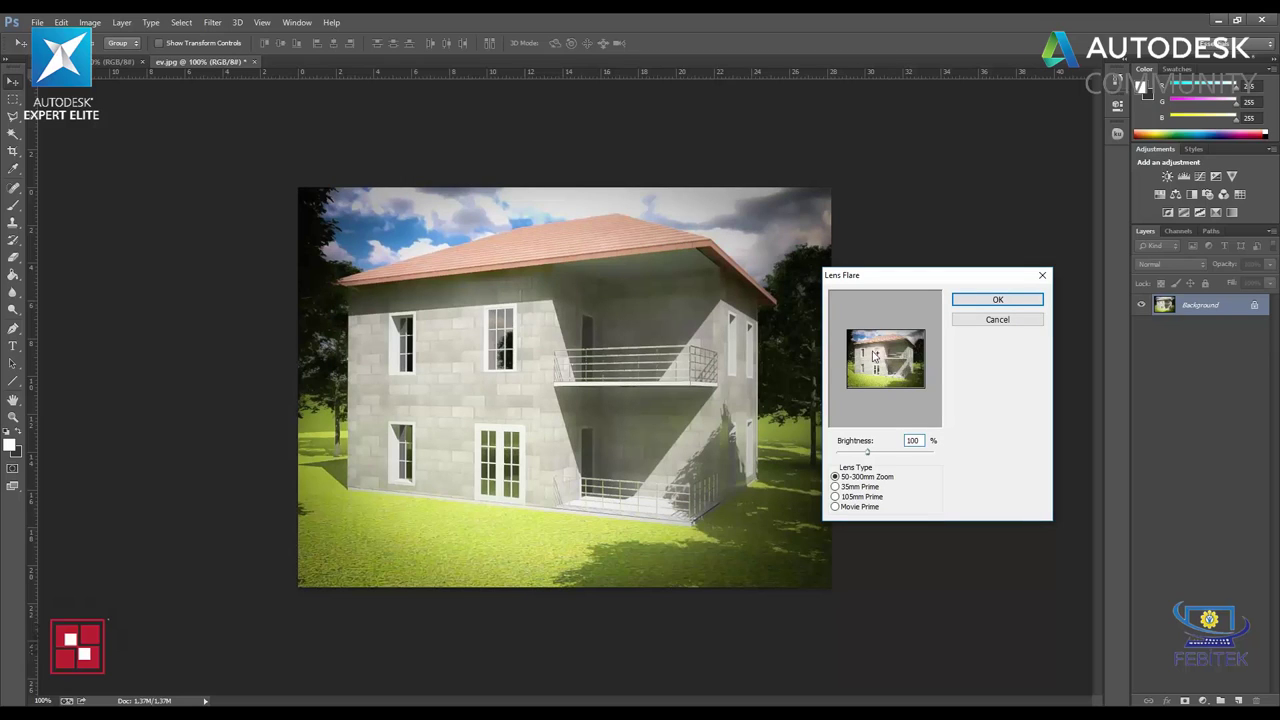
drag(879, 358, 856, 338)
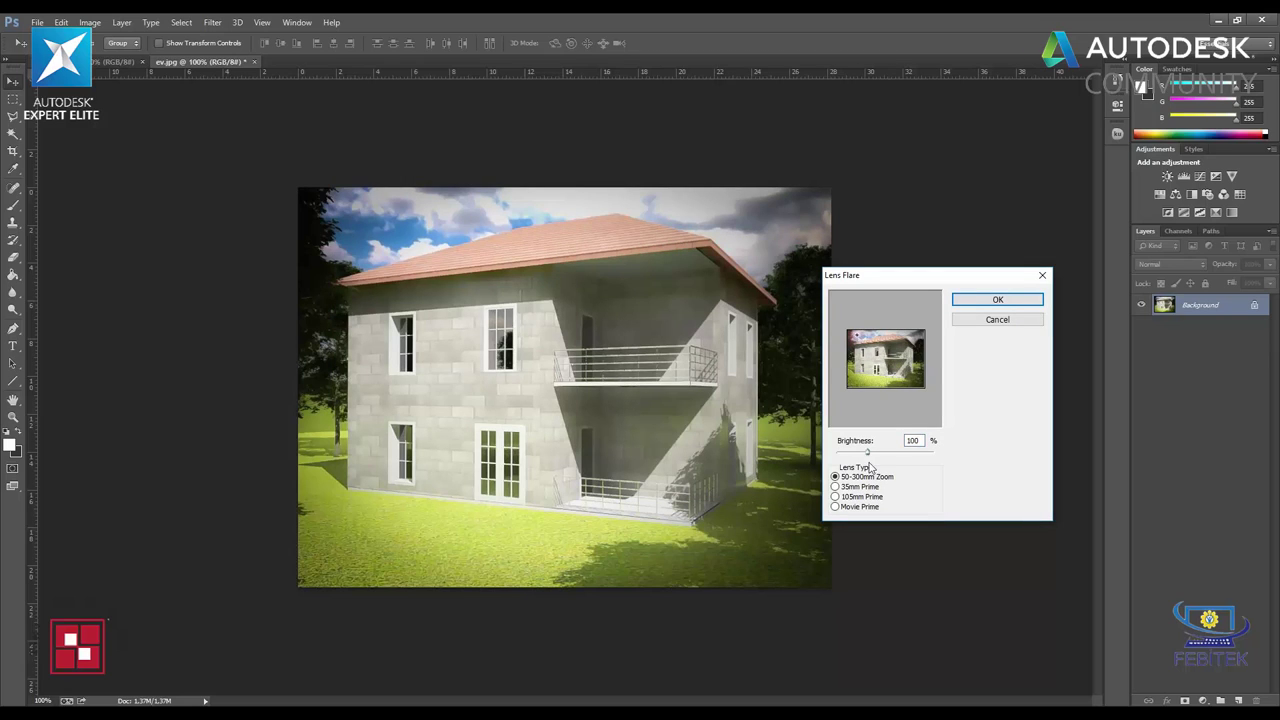
drag(867, 452, 879, 455)
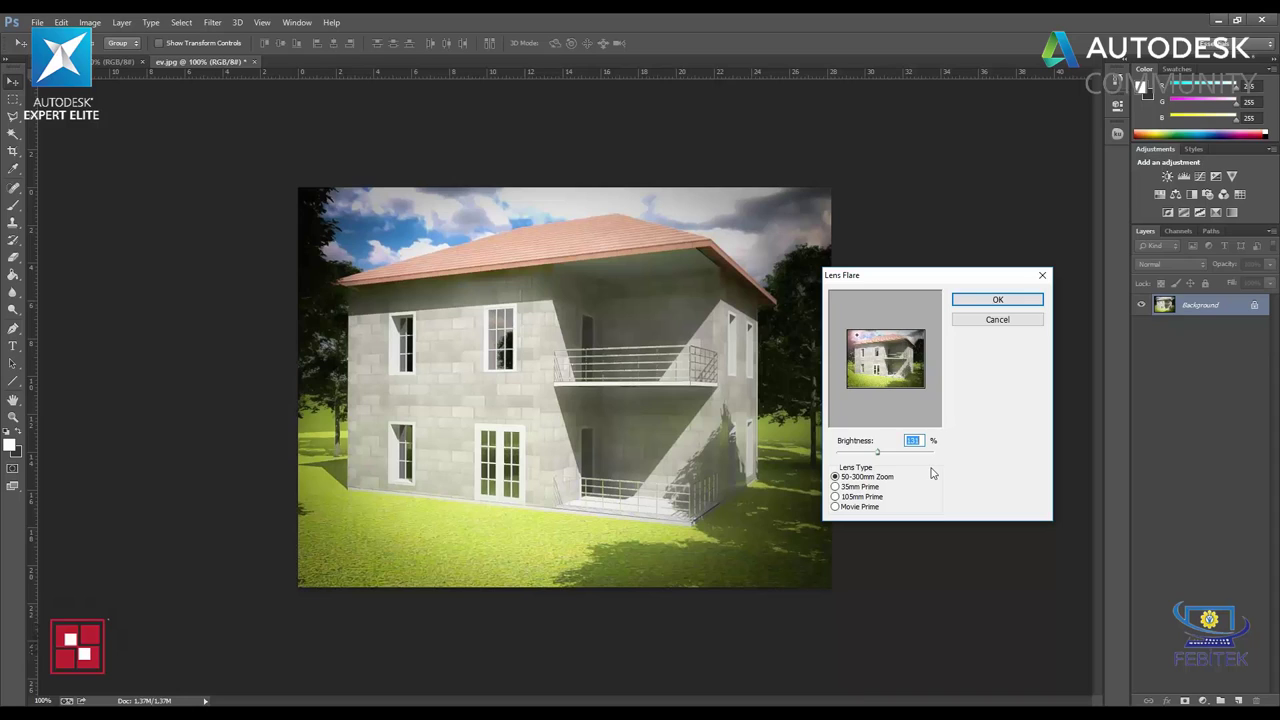
- Confirm the lens flare so it's applied to the house render
click(1005, 303)
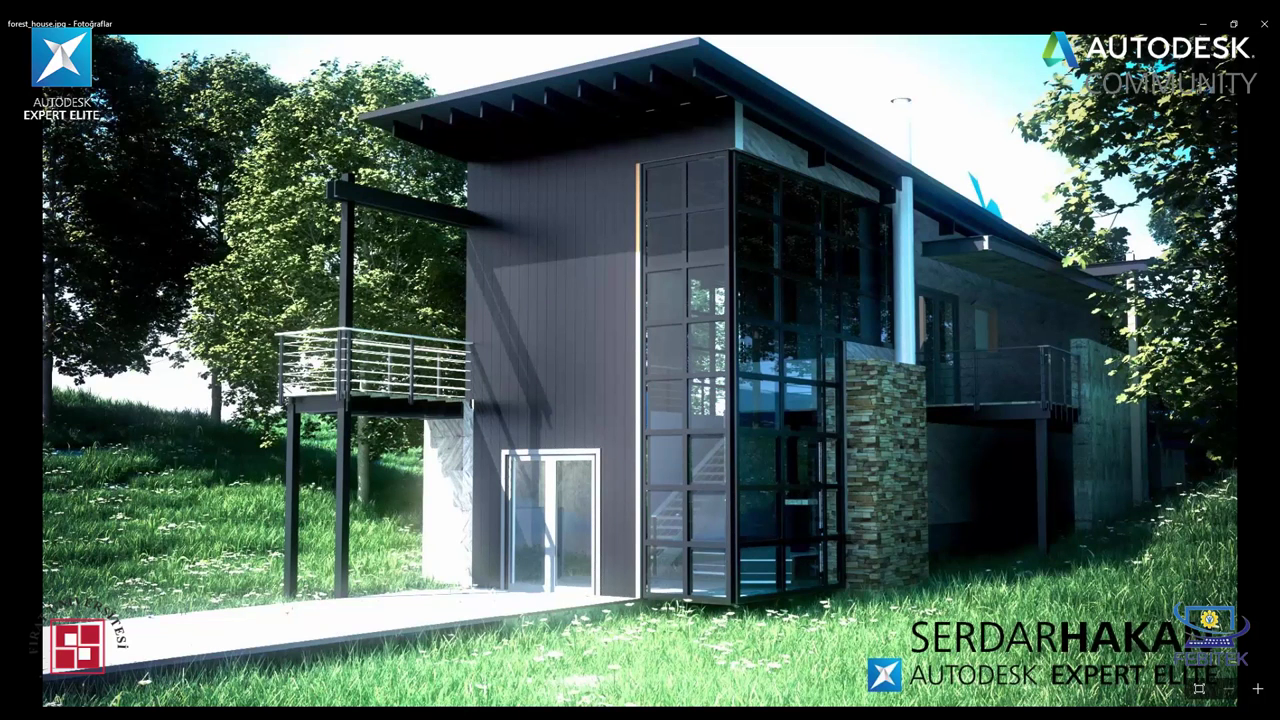
- Browse the forest_house renders, past the clay version, to forest_house_ham.jpg
key(Right)
key(Left)
key(Right)
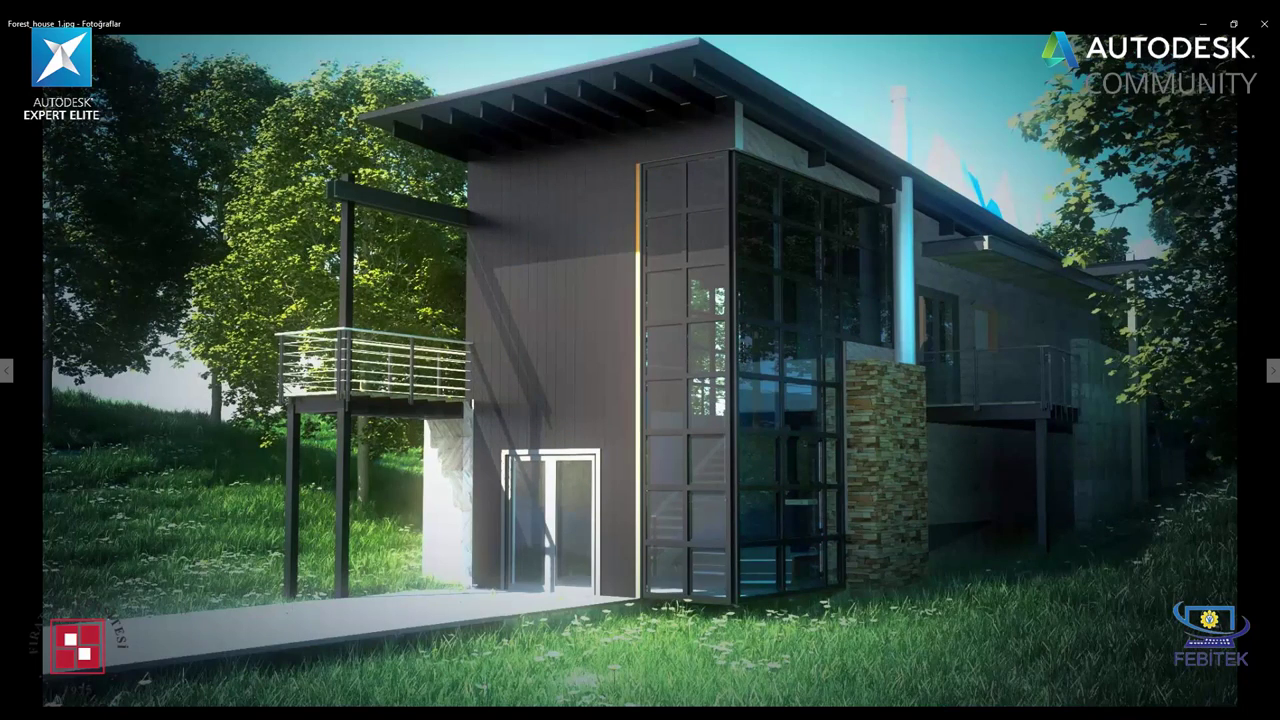
key(Right)
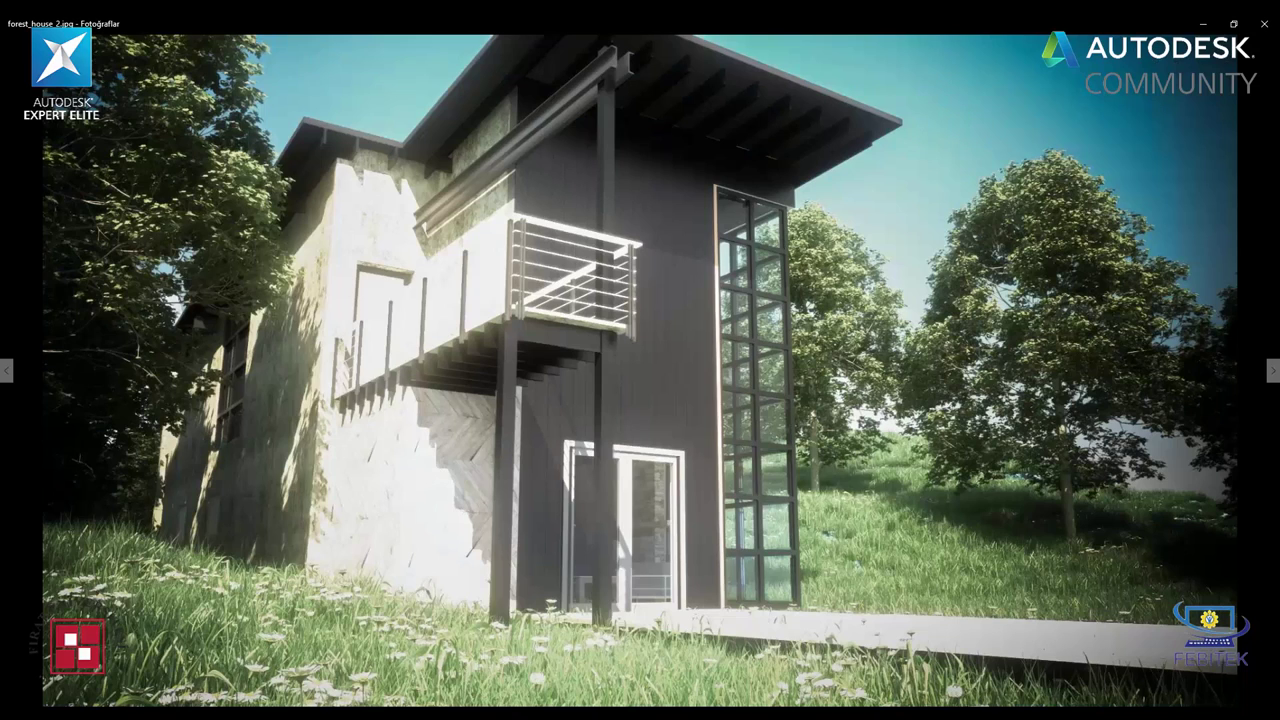
key(Right)
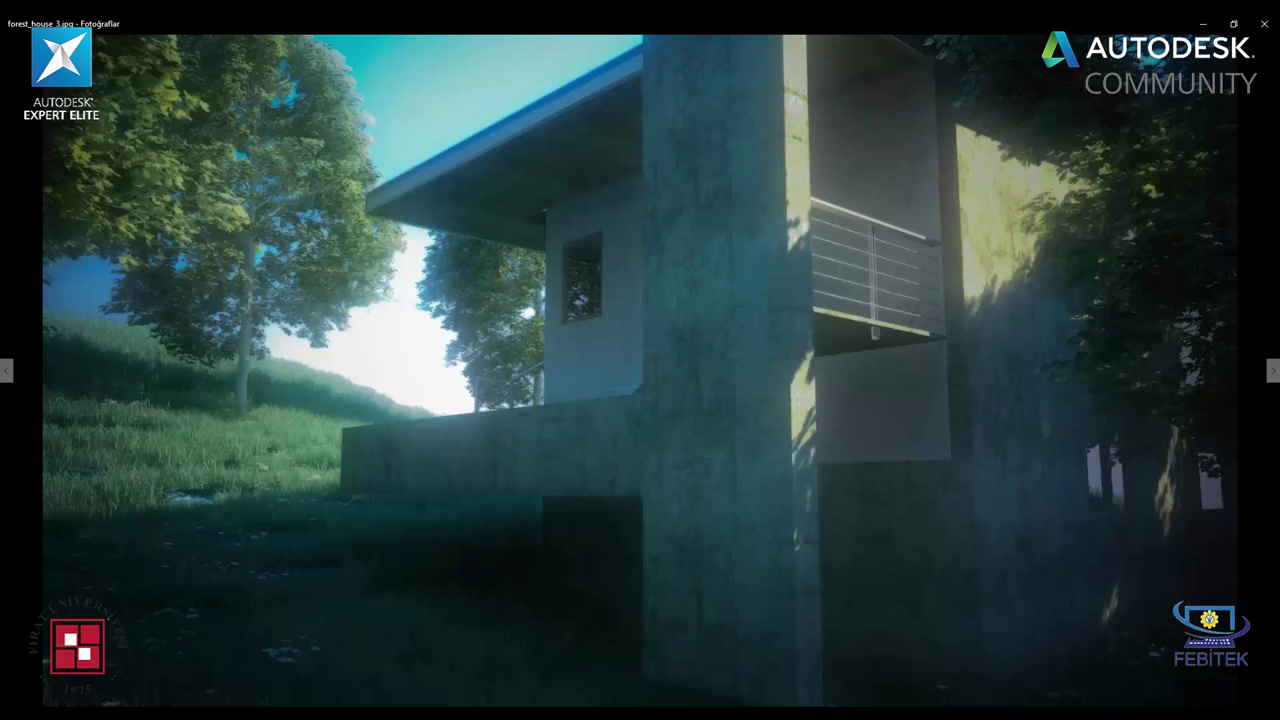
key(Right)
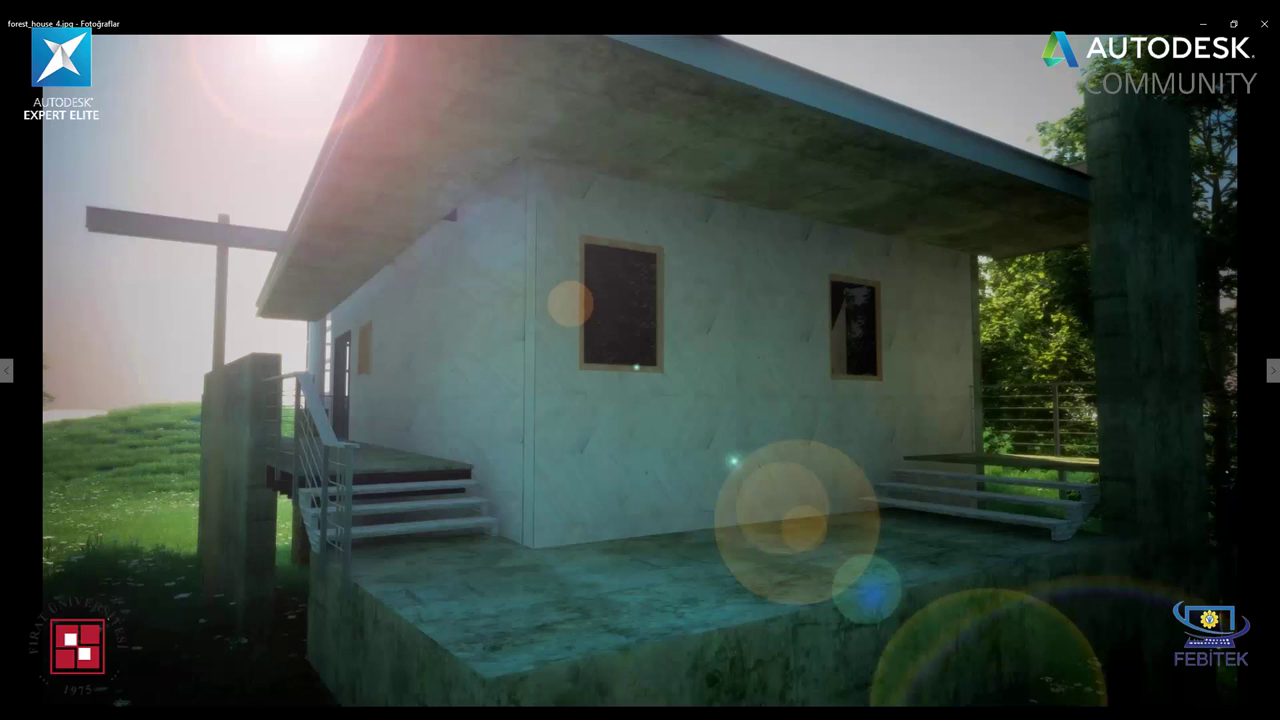
key(Right)
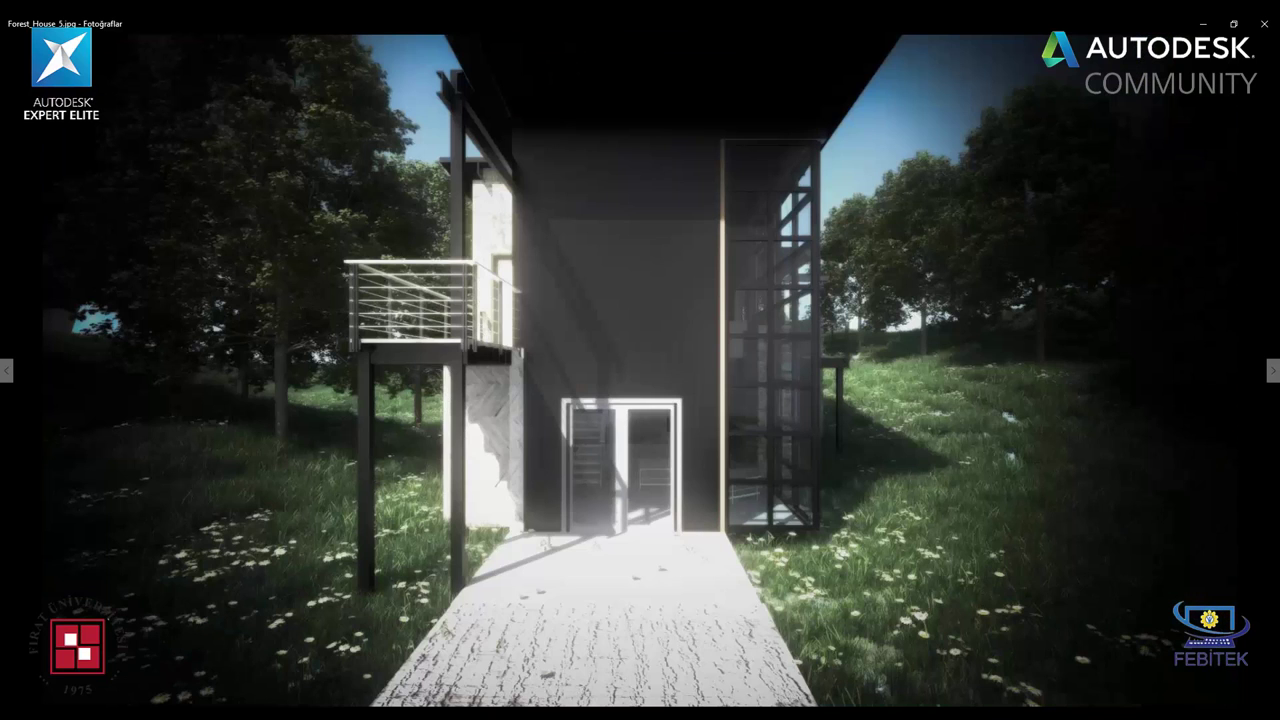
key(Right)
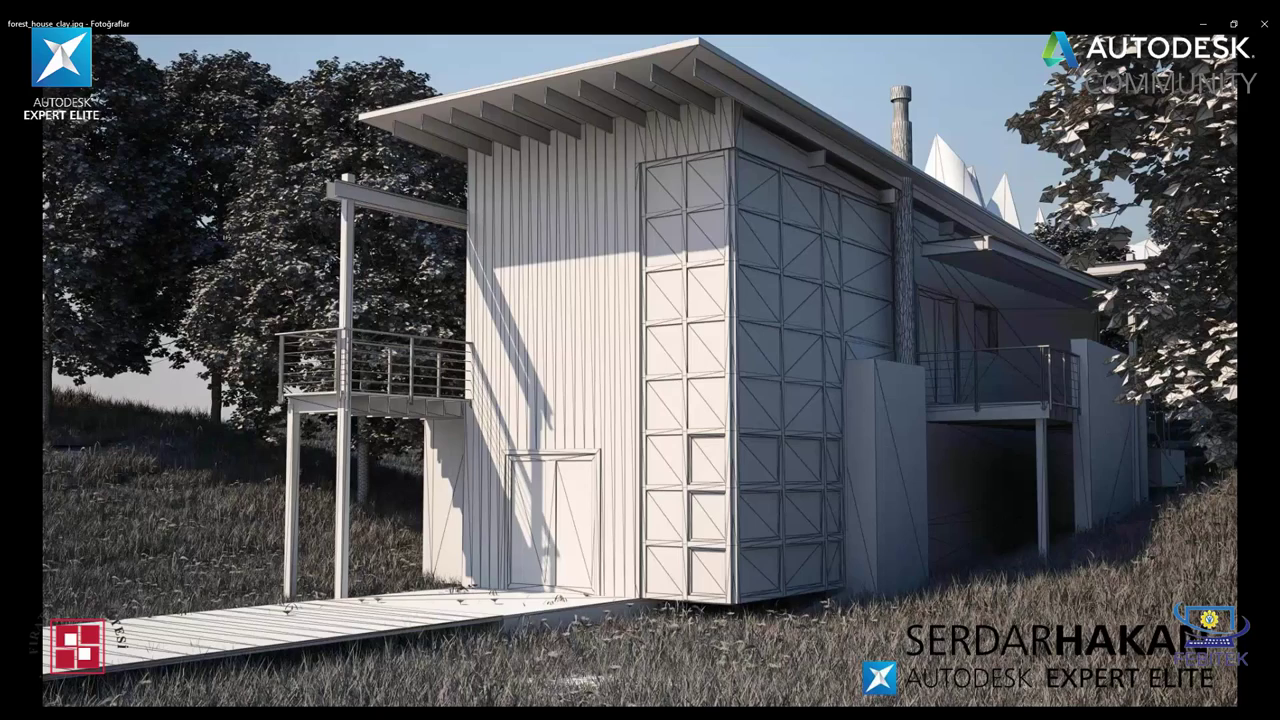
key(Right)
key(Right)
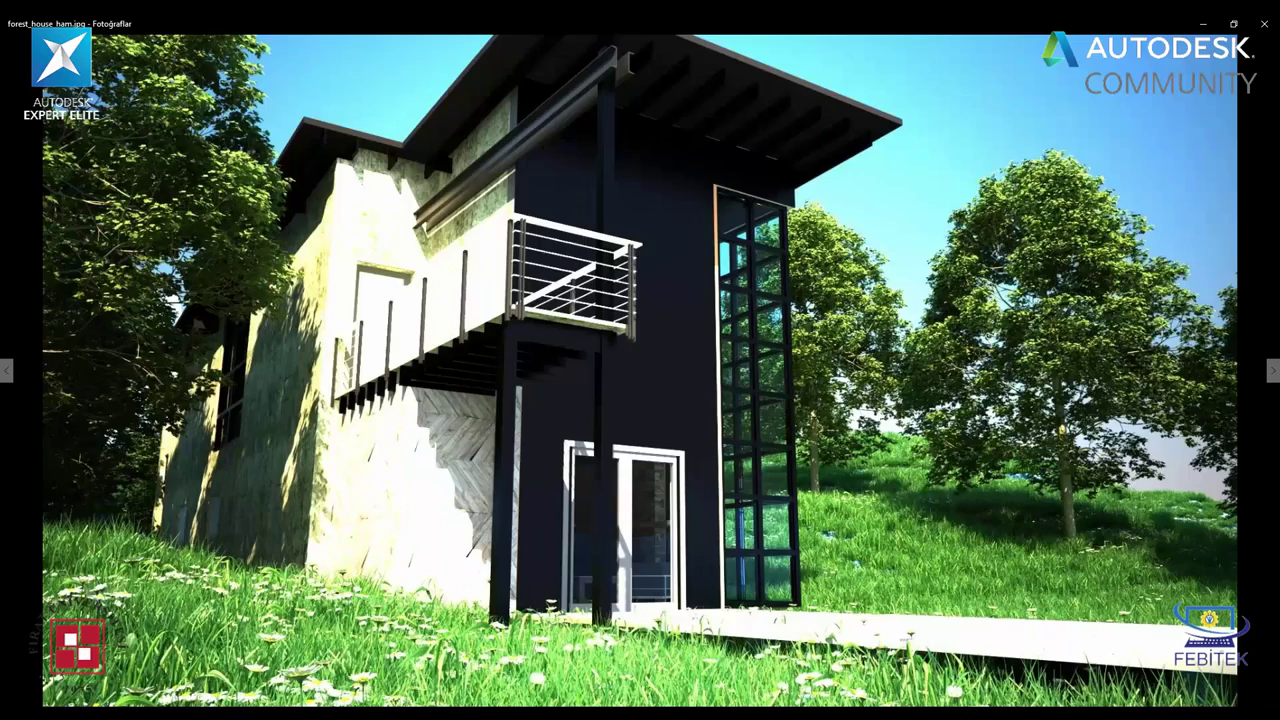
key(Right)
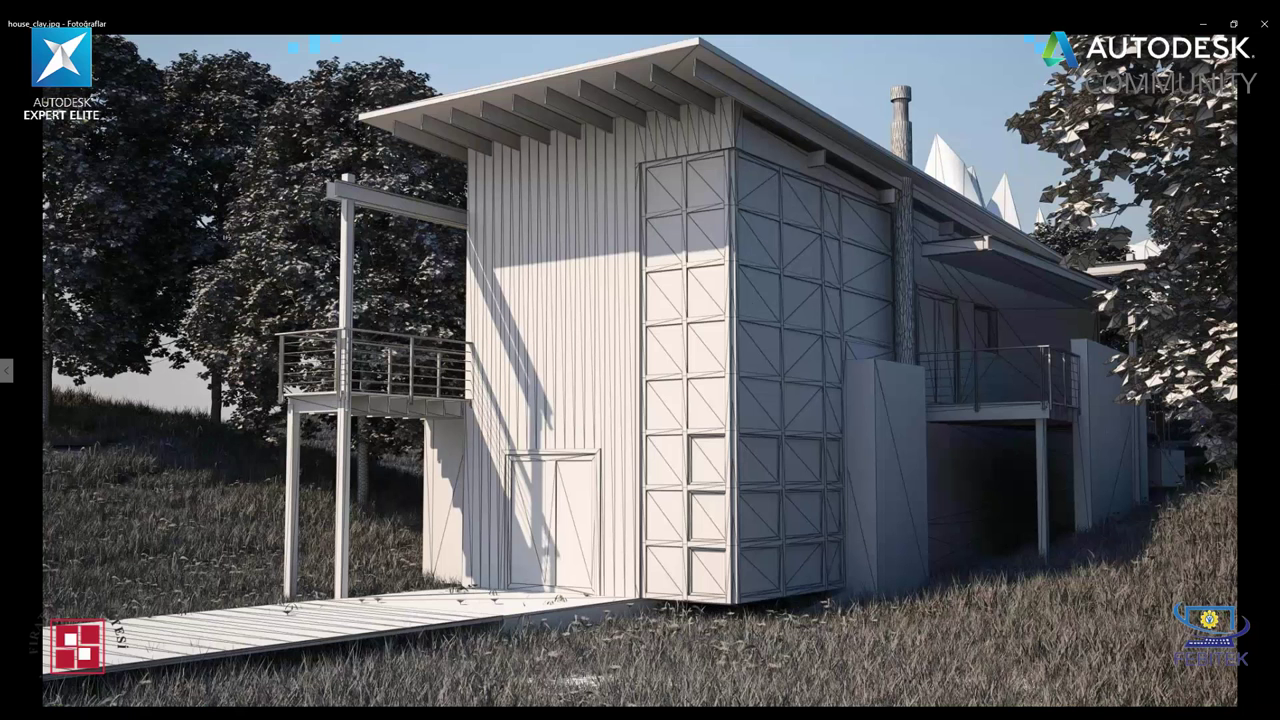
mouse_move(1136, 127)
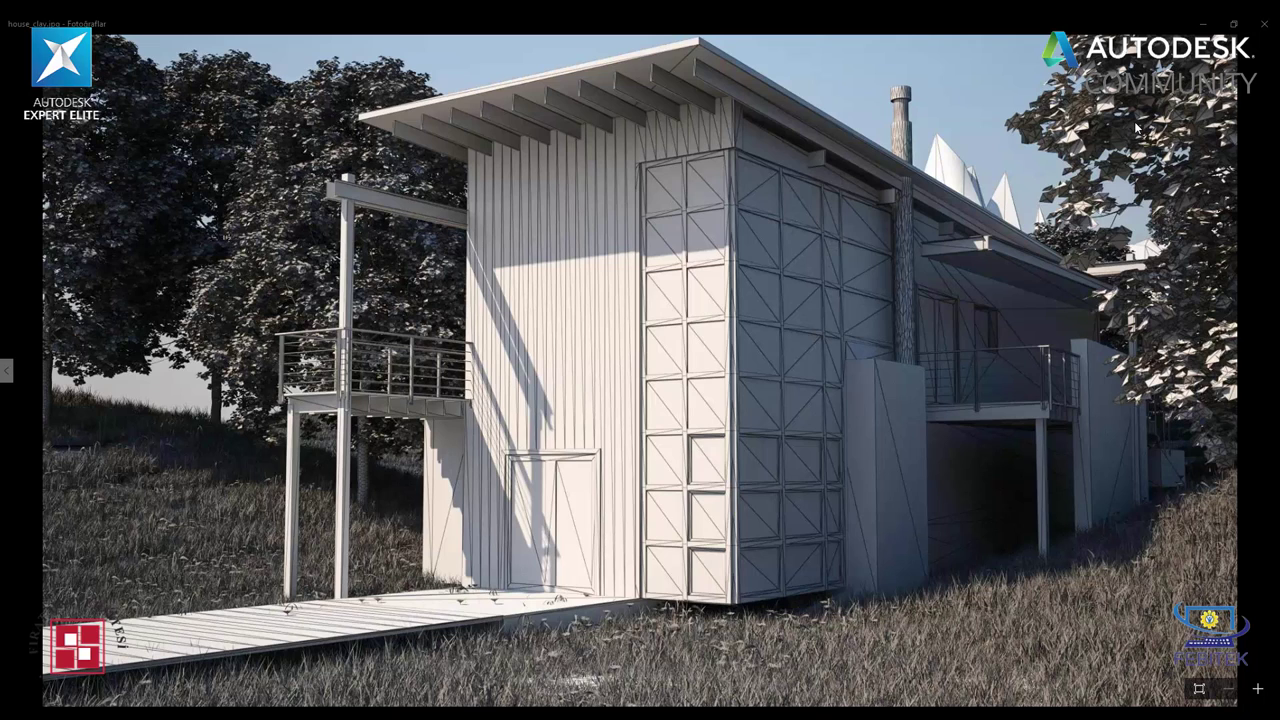
- Go back to the febitek.jpg poster for the 13-14-15 Kasım 2015 training
mouse_move(478, 694)
key(Left)
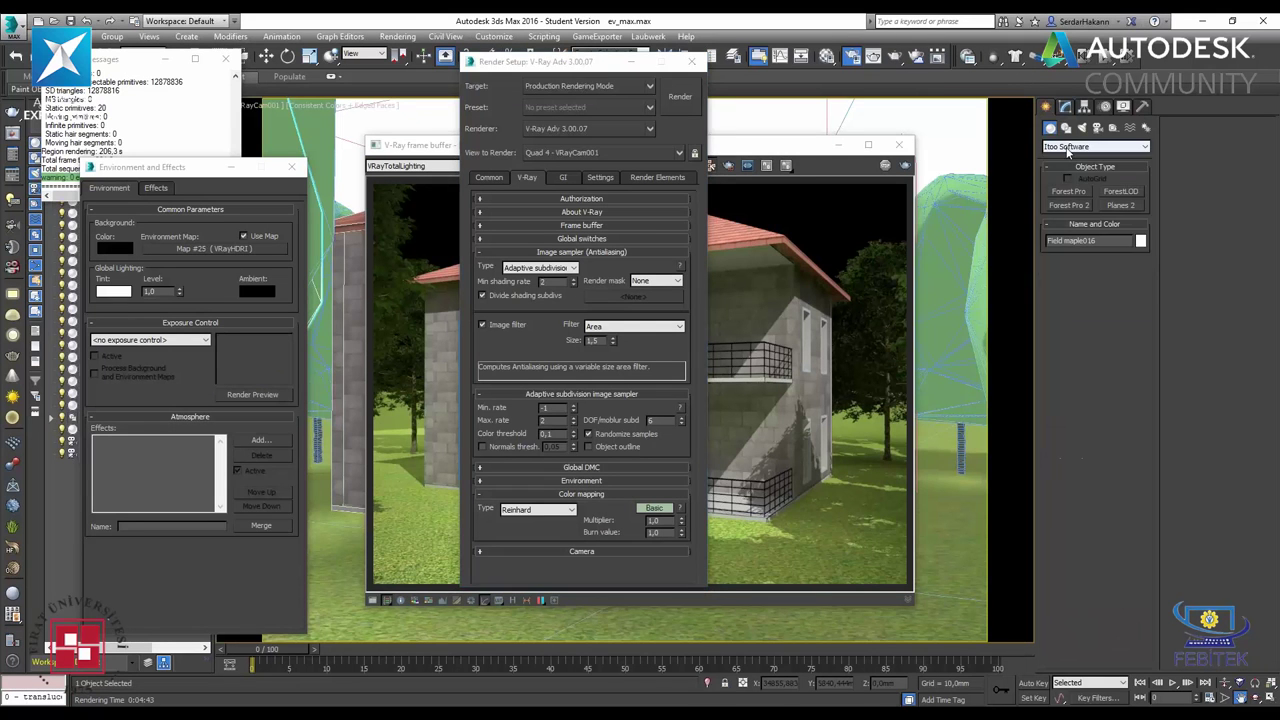
- Choose the Laubwerk creation category, then edit the DOF/moblur subdivisions value
click(1095, 146)
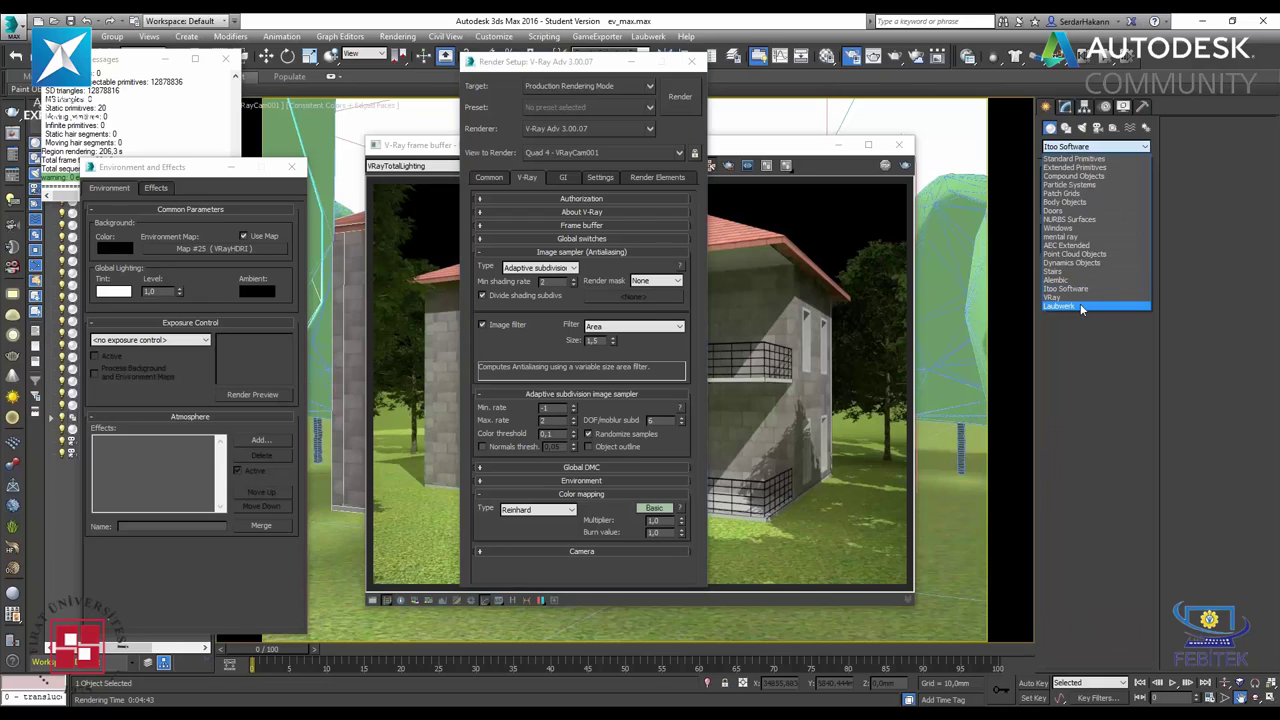
click(1081, 309)
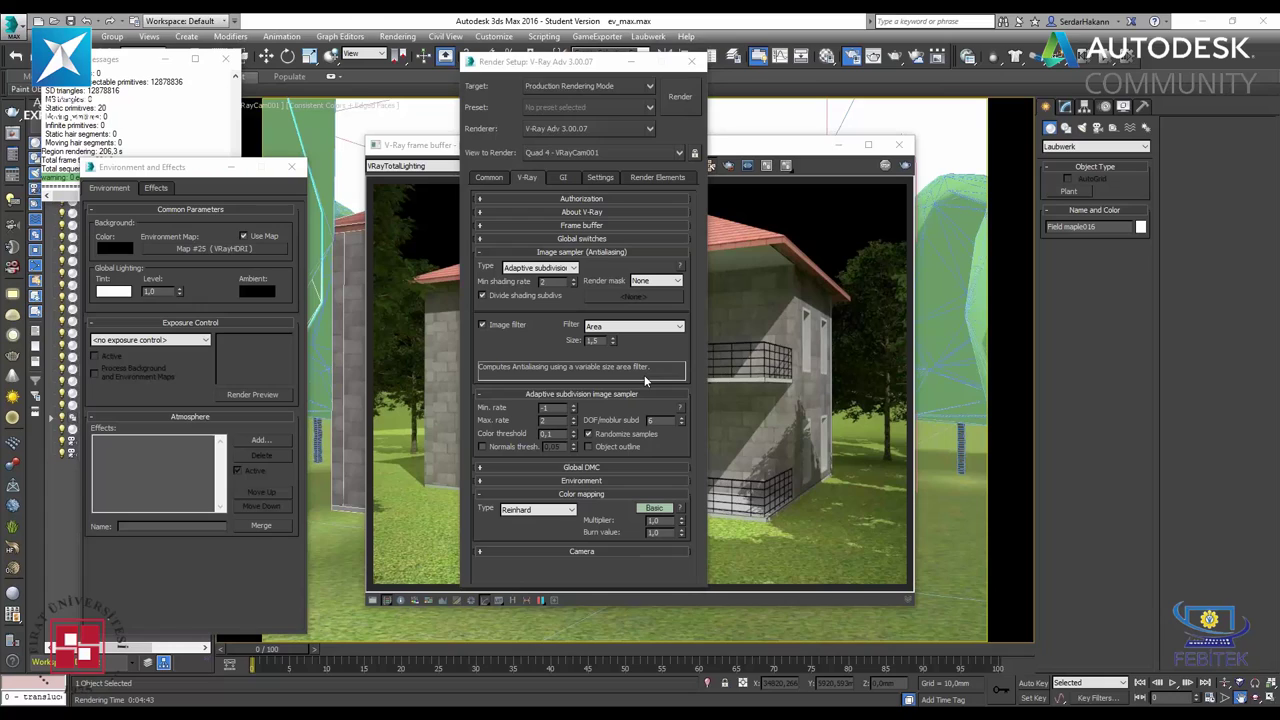
click(651, 421)
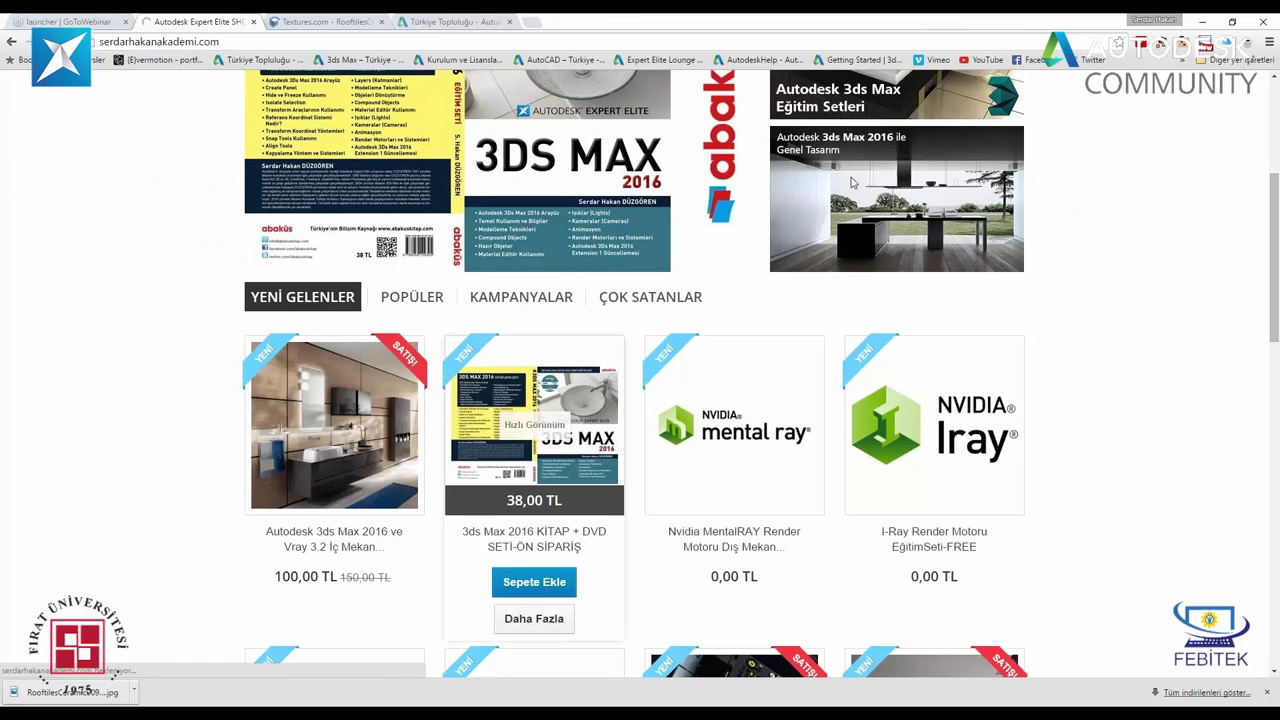
- Open the 3ds Max 2016 ve Vray 3.2 İç Mekan Tasarım course page and scroll through its description
click(855, 155)
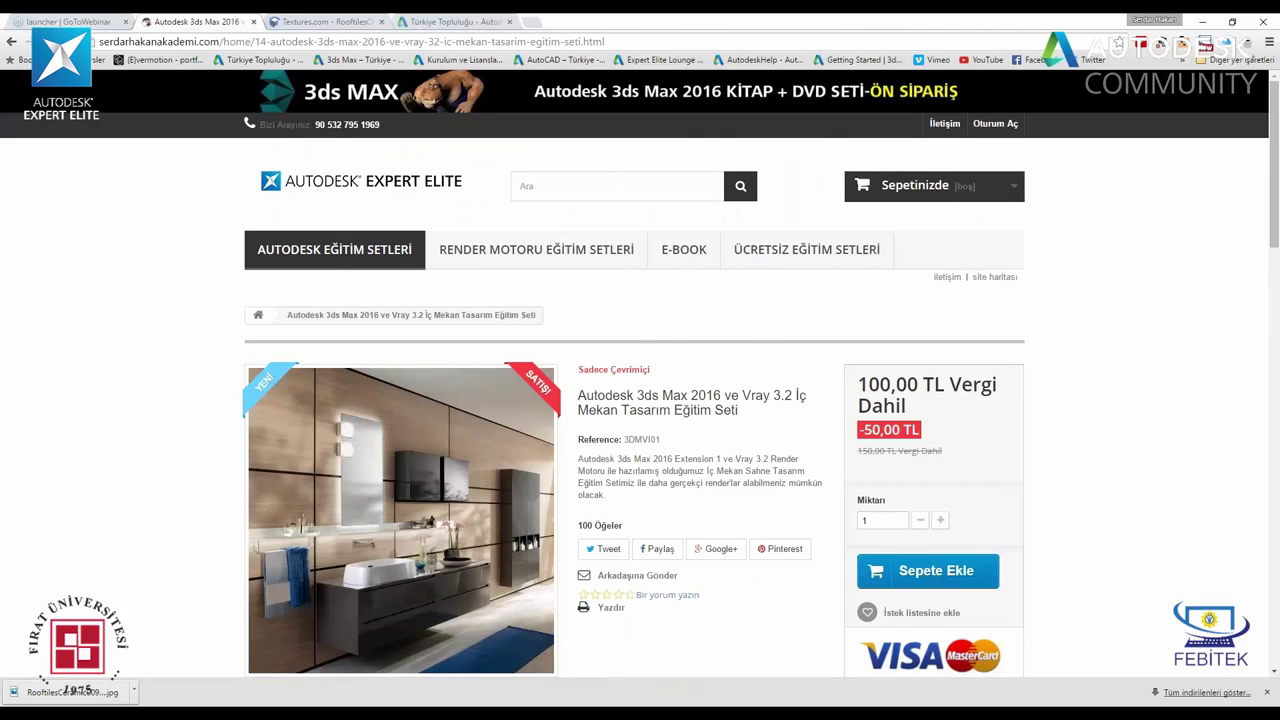
scroll(334, 130, down, 2)
scroll(300, 248, down, 1)
scroll(300, 248, down, 2)
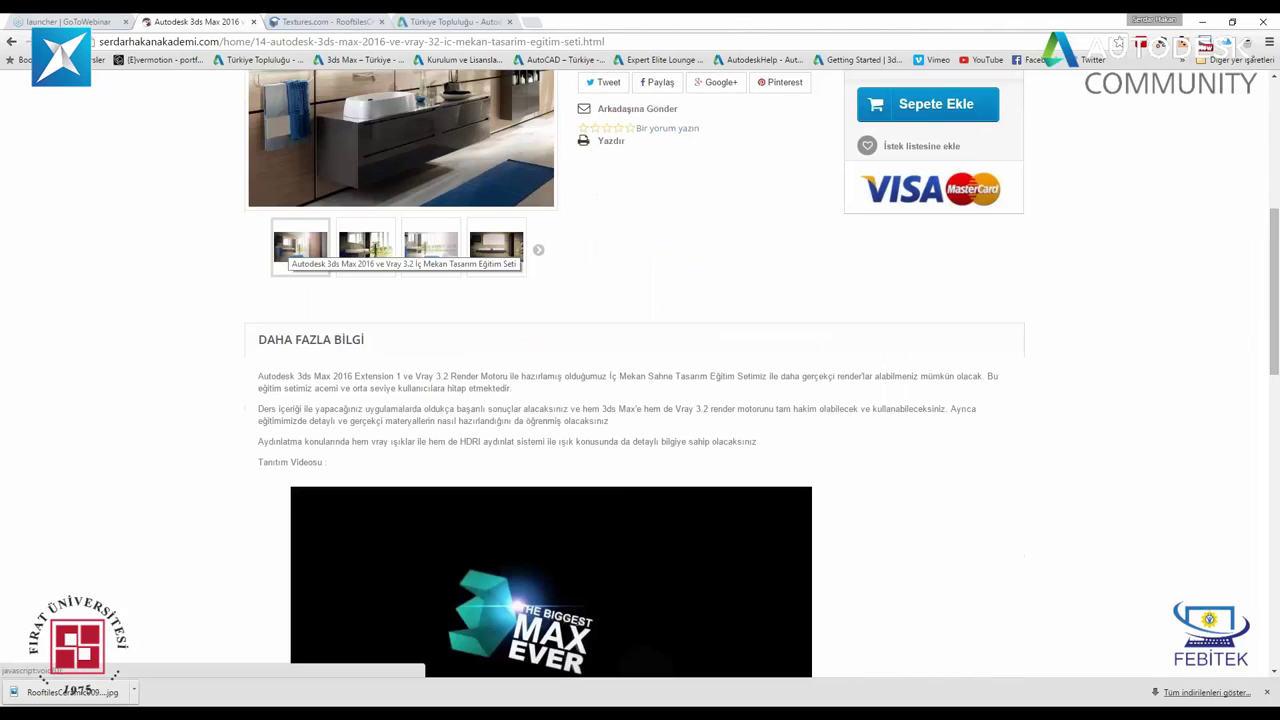
scroll(300, 250, down, 1)
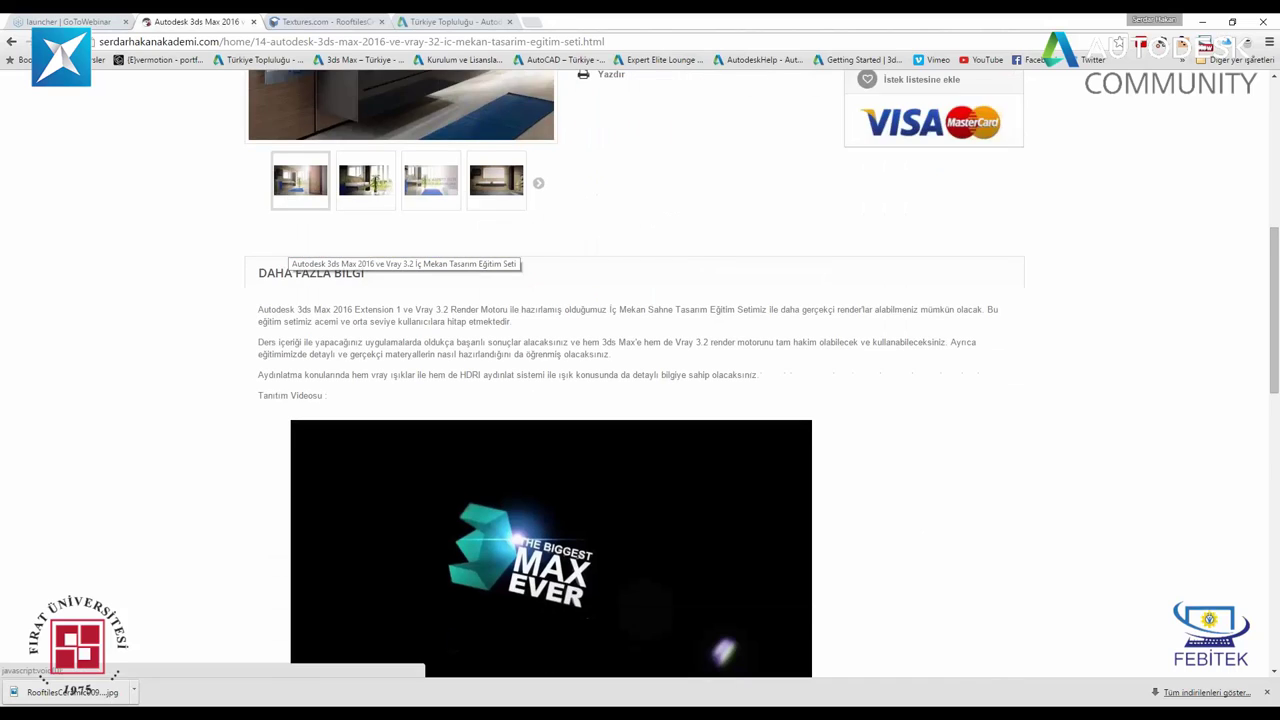
scroll(380, 350, down, 1)
scroll(430, 420, down, 1)
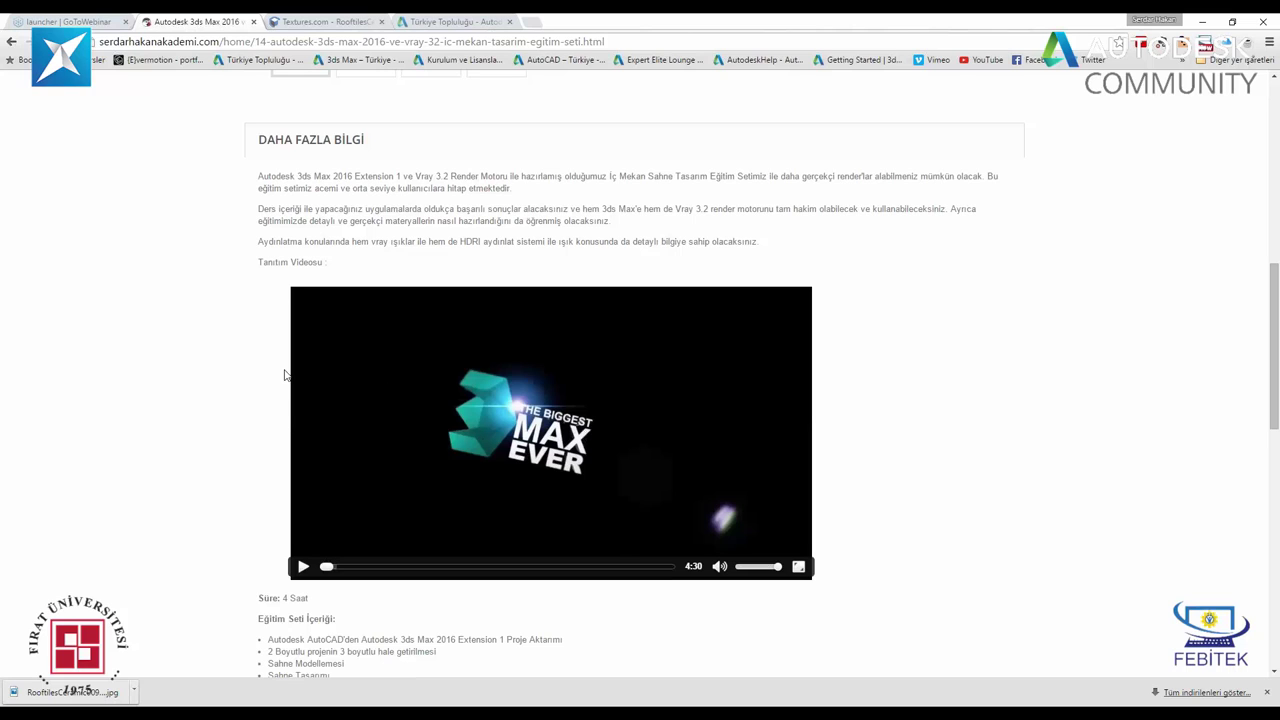
- Browse the course's promo video and contents list, then return to the top of the page
scroll(284, 374, up, 2)
scroll(283, 371, down, 7)
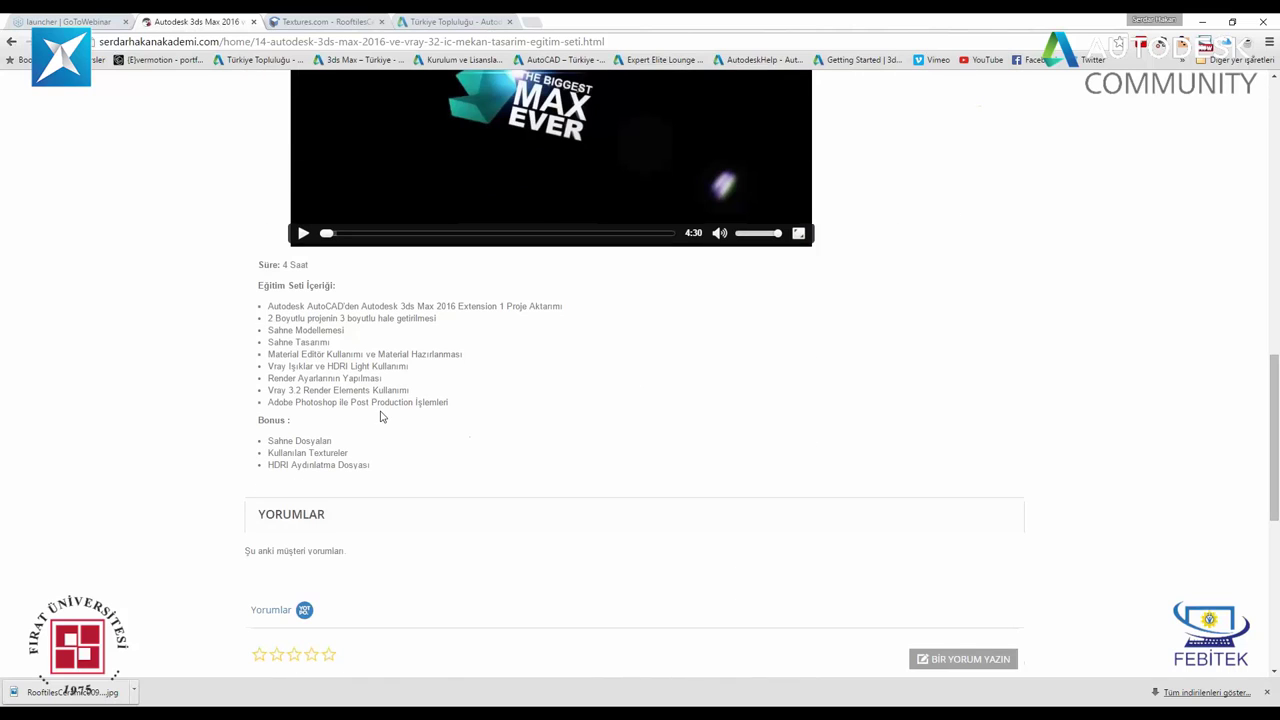
scroll(373, 372, up, 3)
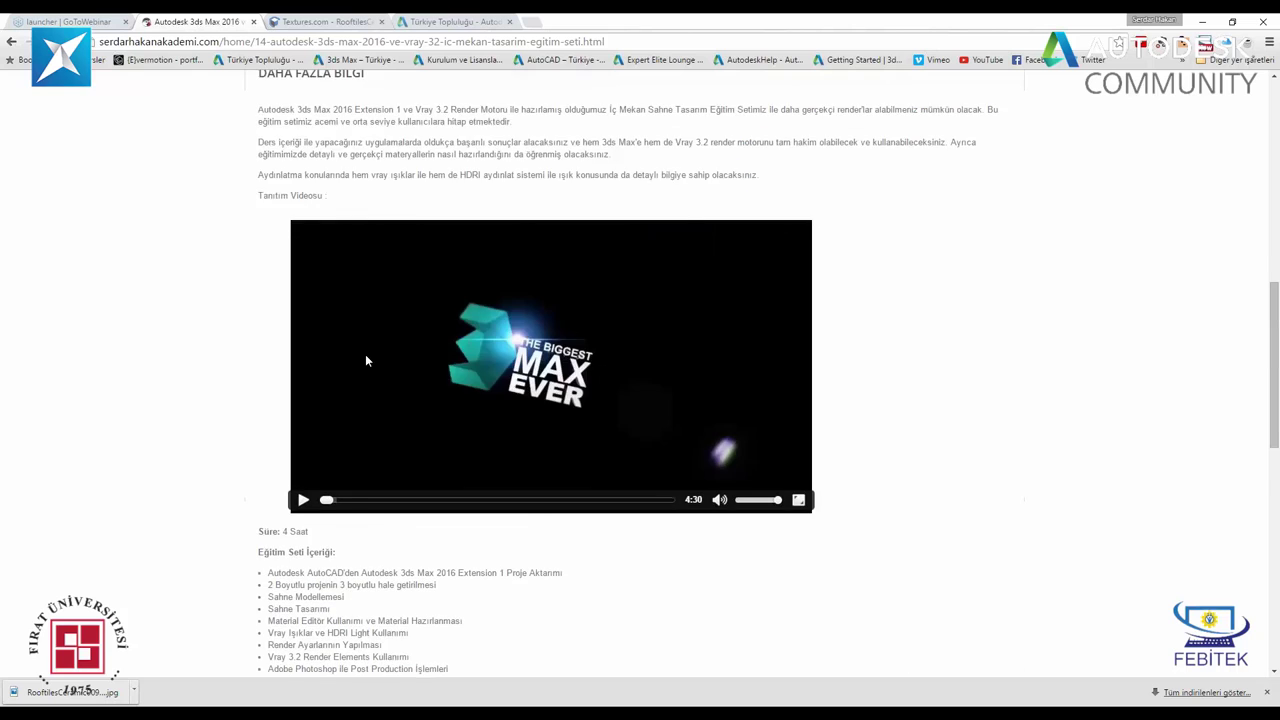
scroll(640, 408, up, 4)
scroll(640, 408, up, 1)
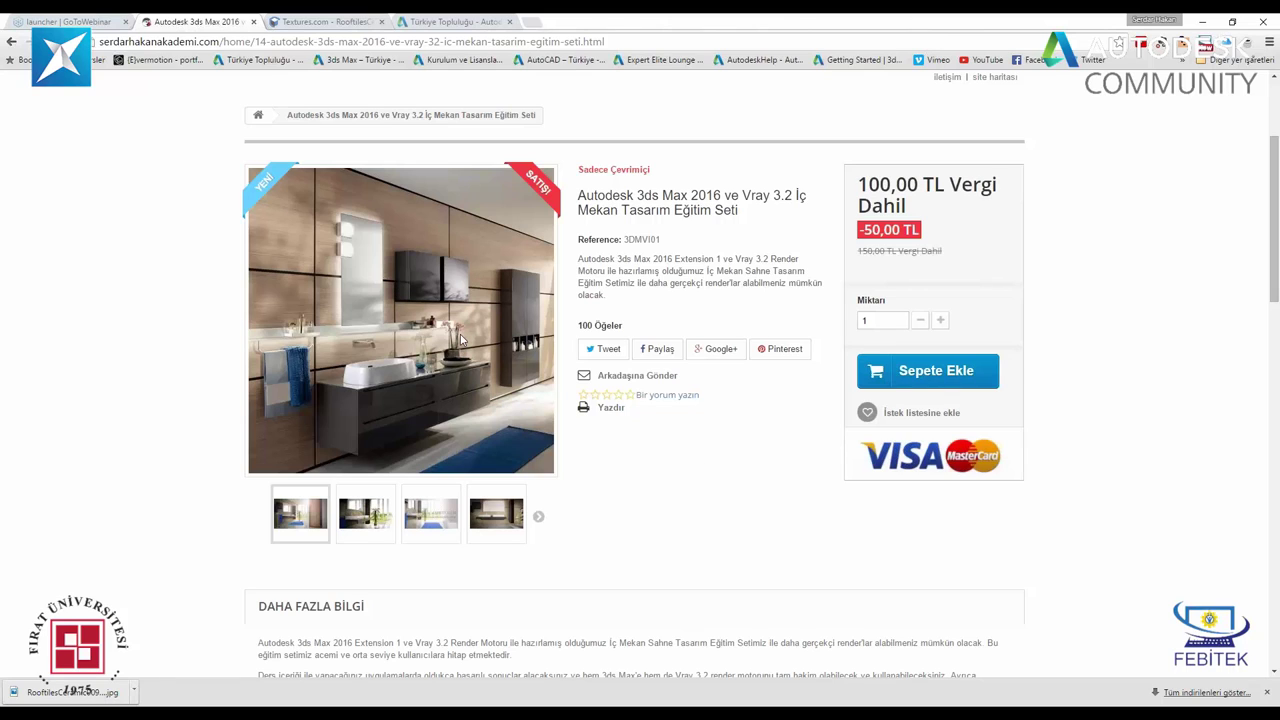
scroll(706, 362, down, 5)
scroll(710, 366, down, 2)
scroll(716, 370, up, 2)
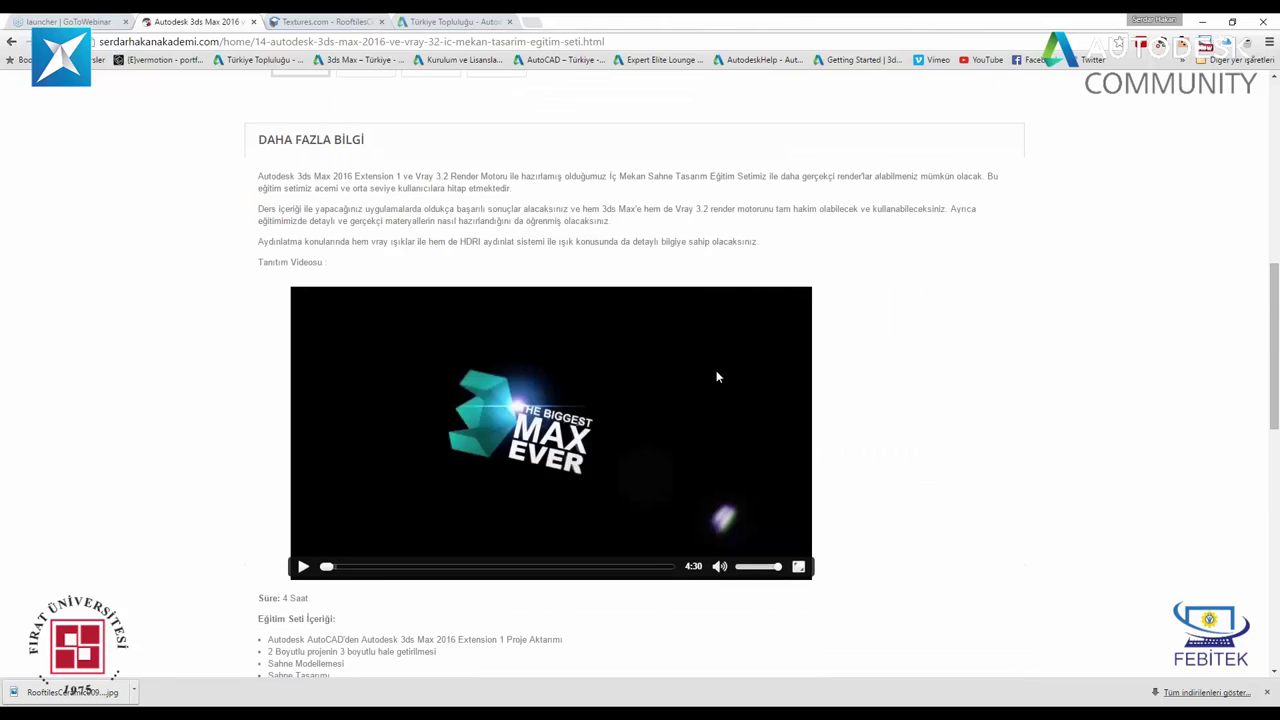
scroll(716, 370, up, 2)
scroll(714, 329, up, 2)
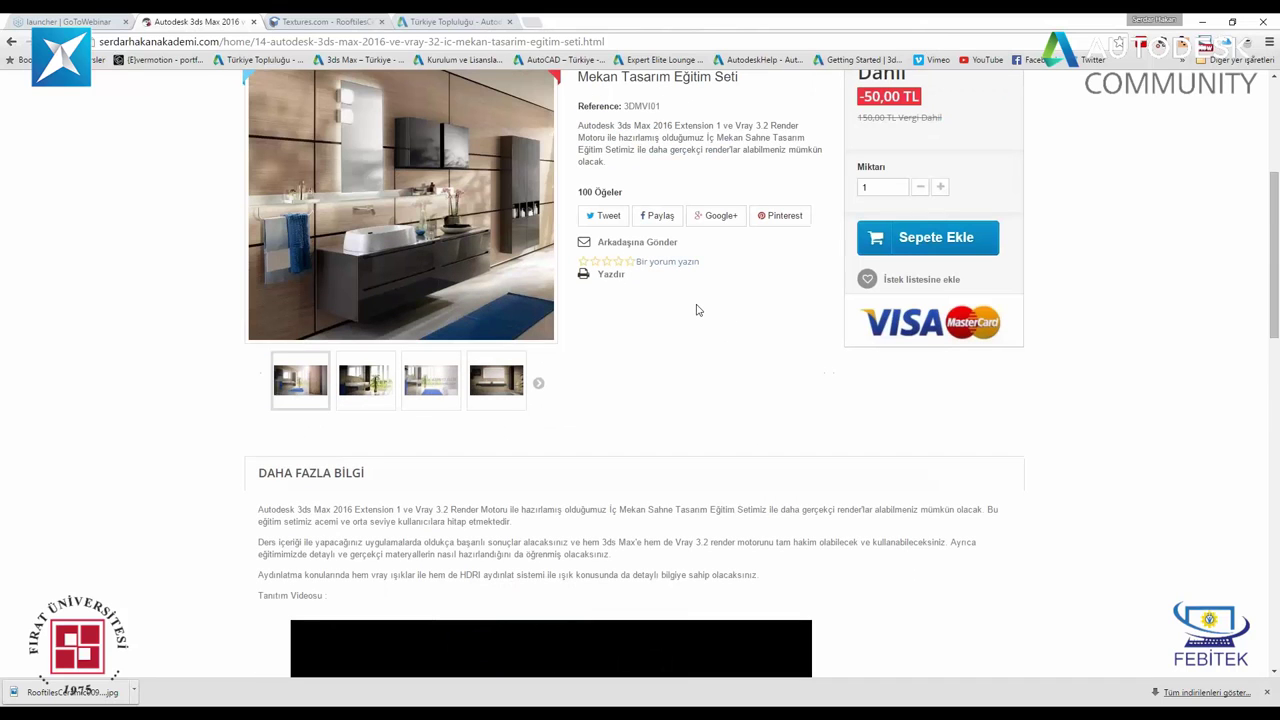
scroll(697, 310, up, 3)
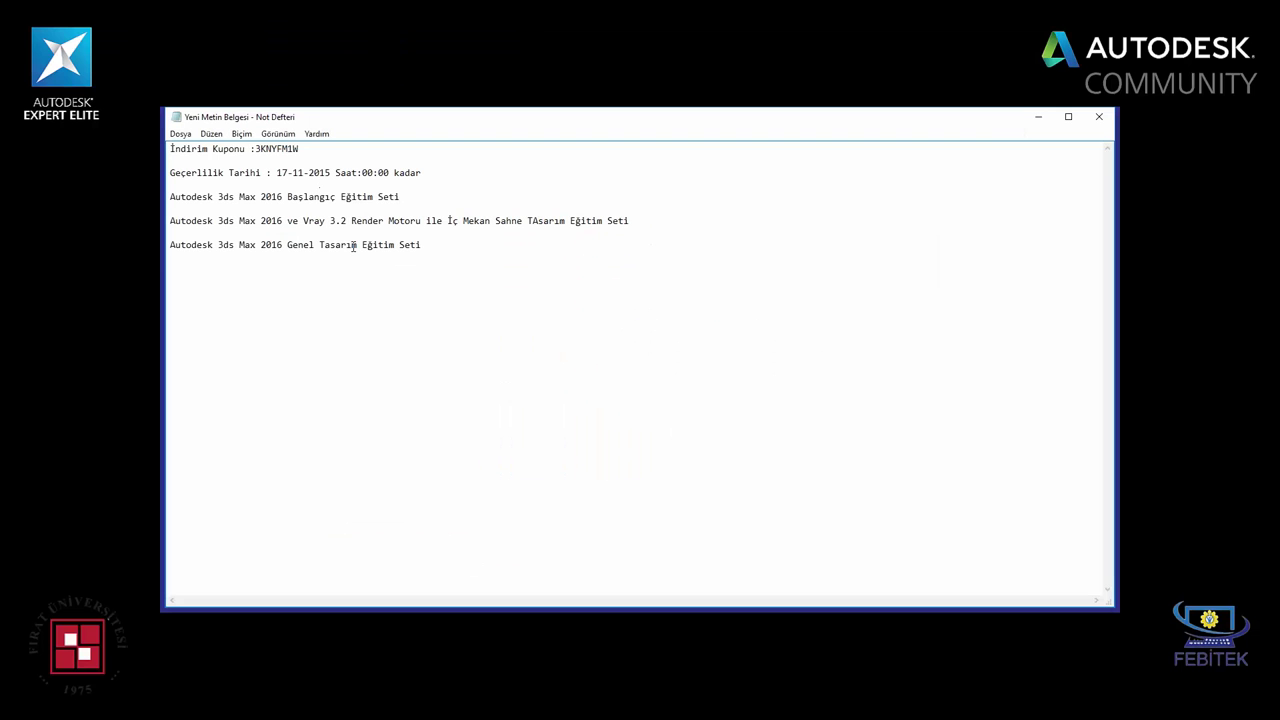
- In the coupon note, place the cursor before 'Genel' on the last course line
click(288, 240)
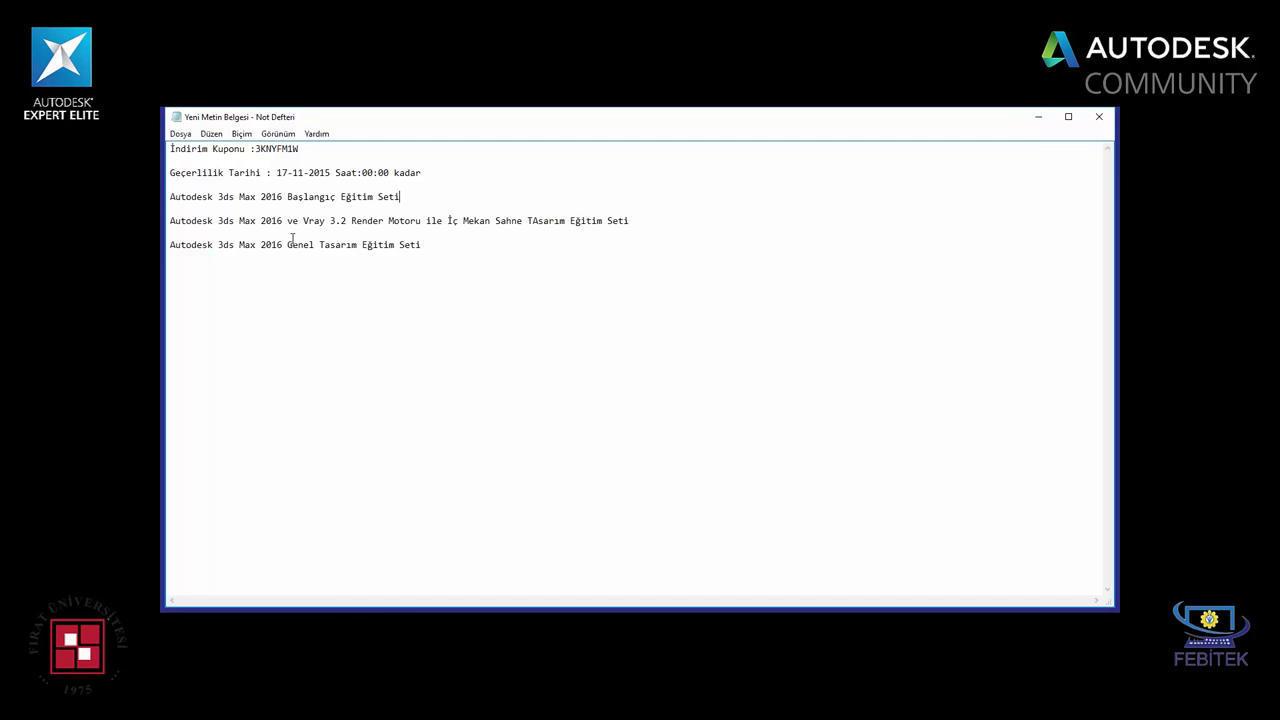